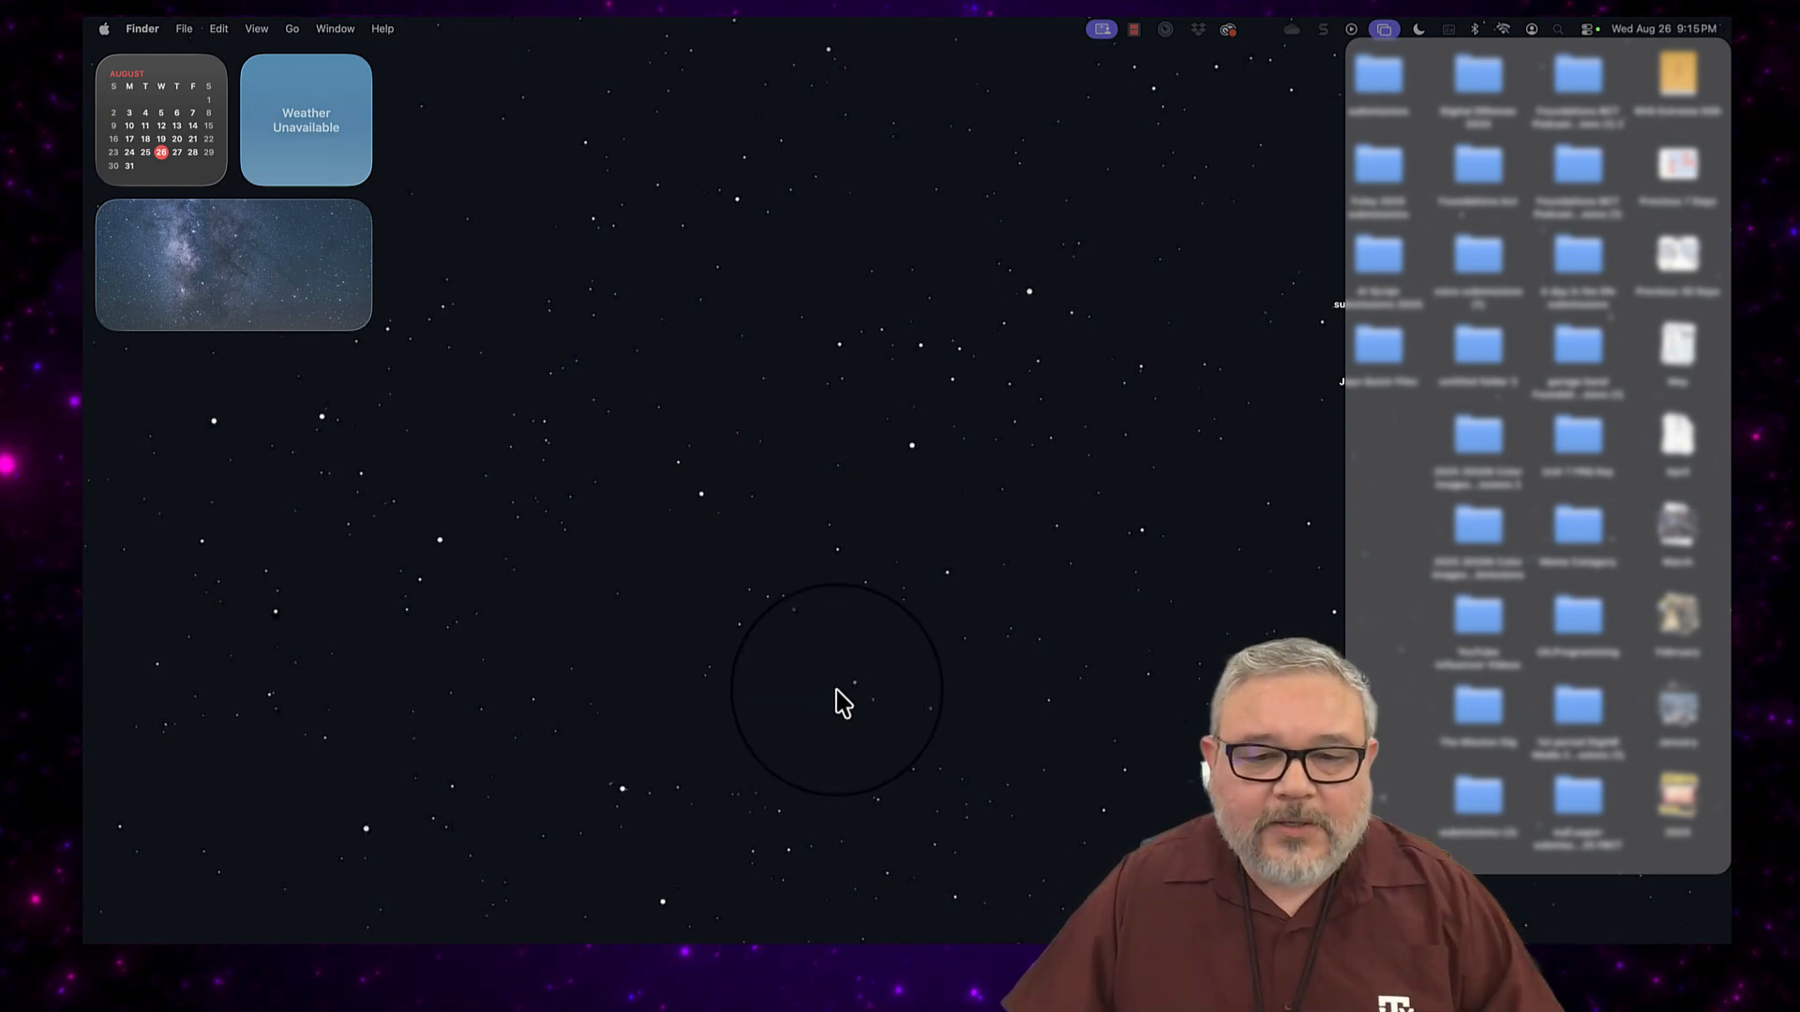
pyautogui.moveTo(788, 938)
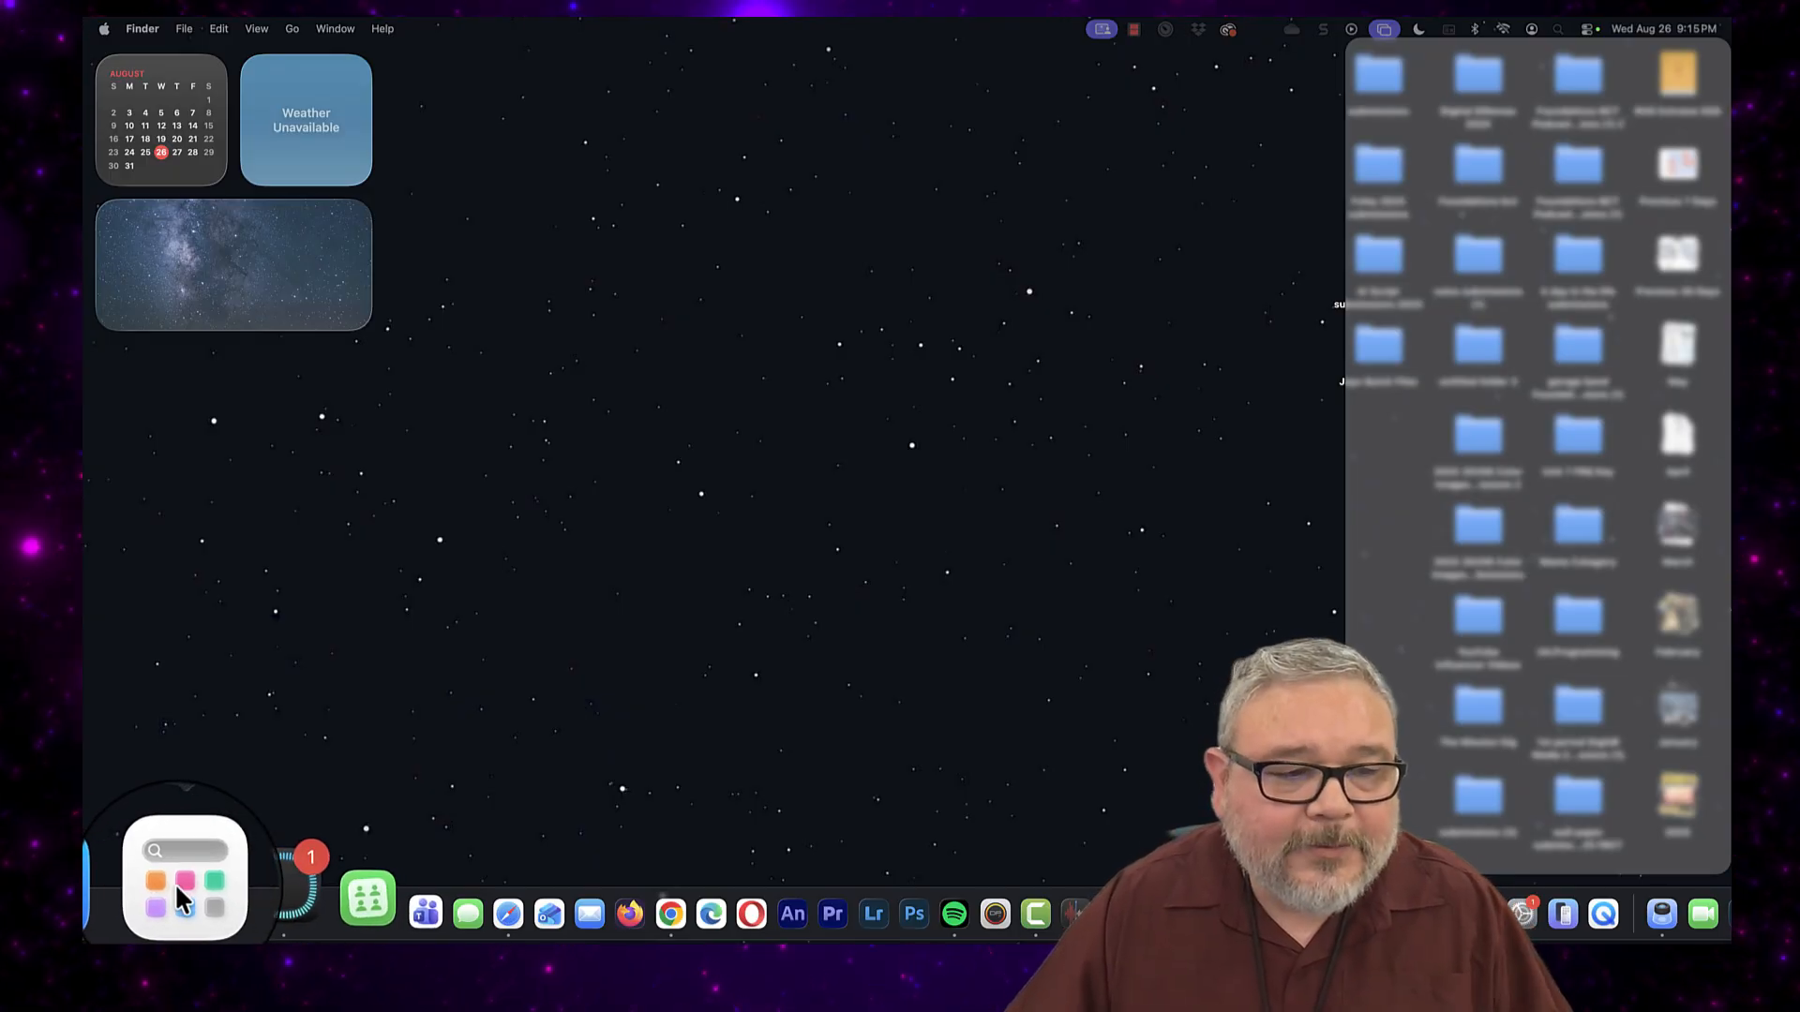
pyautogui.click(179, 898)
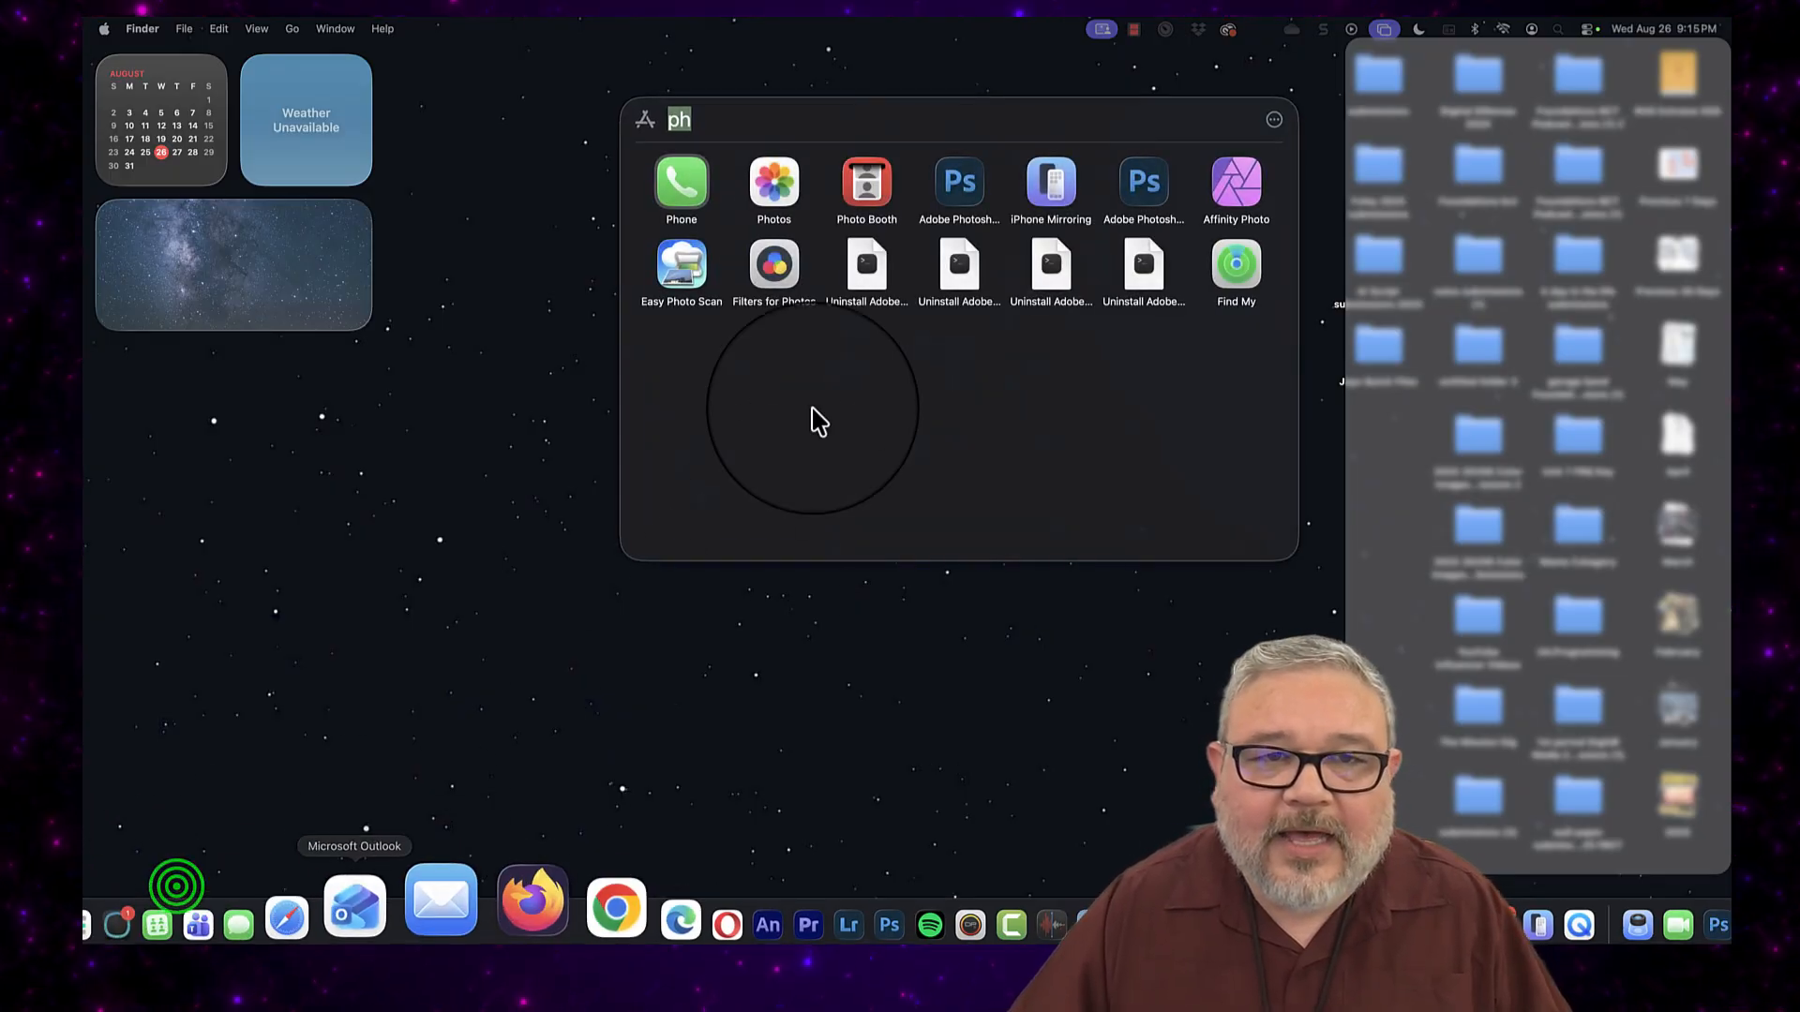
pyautogui.click(693, 123)
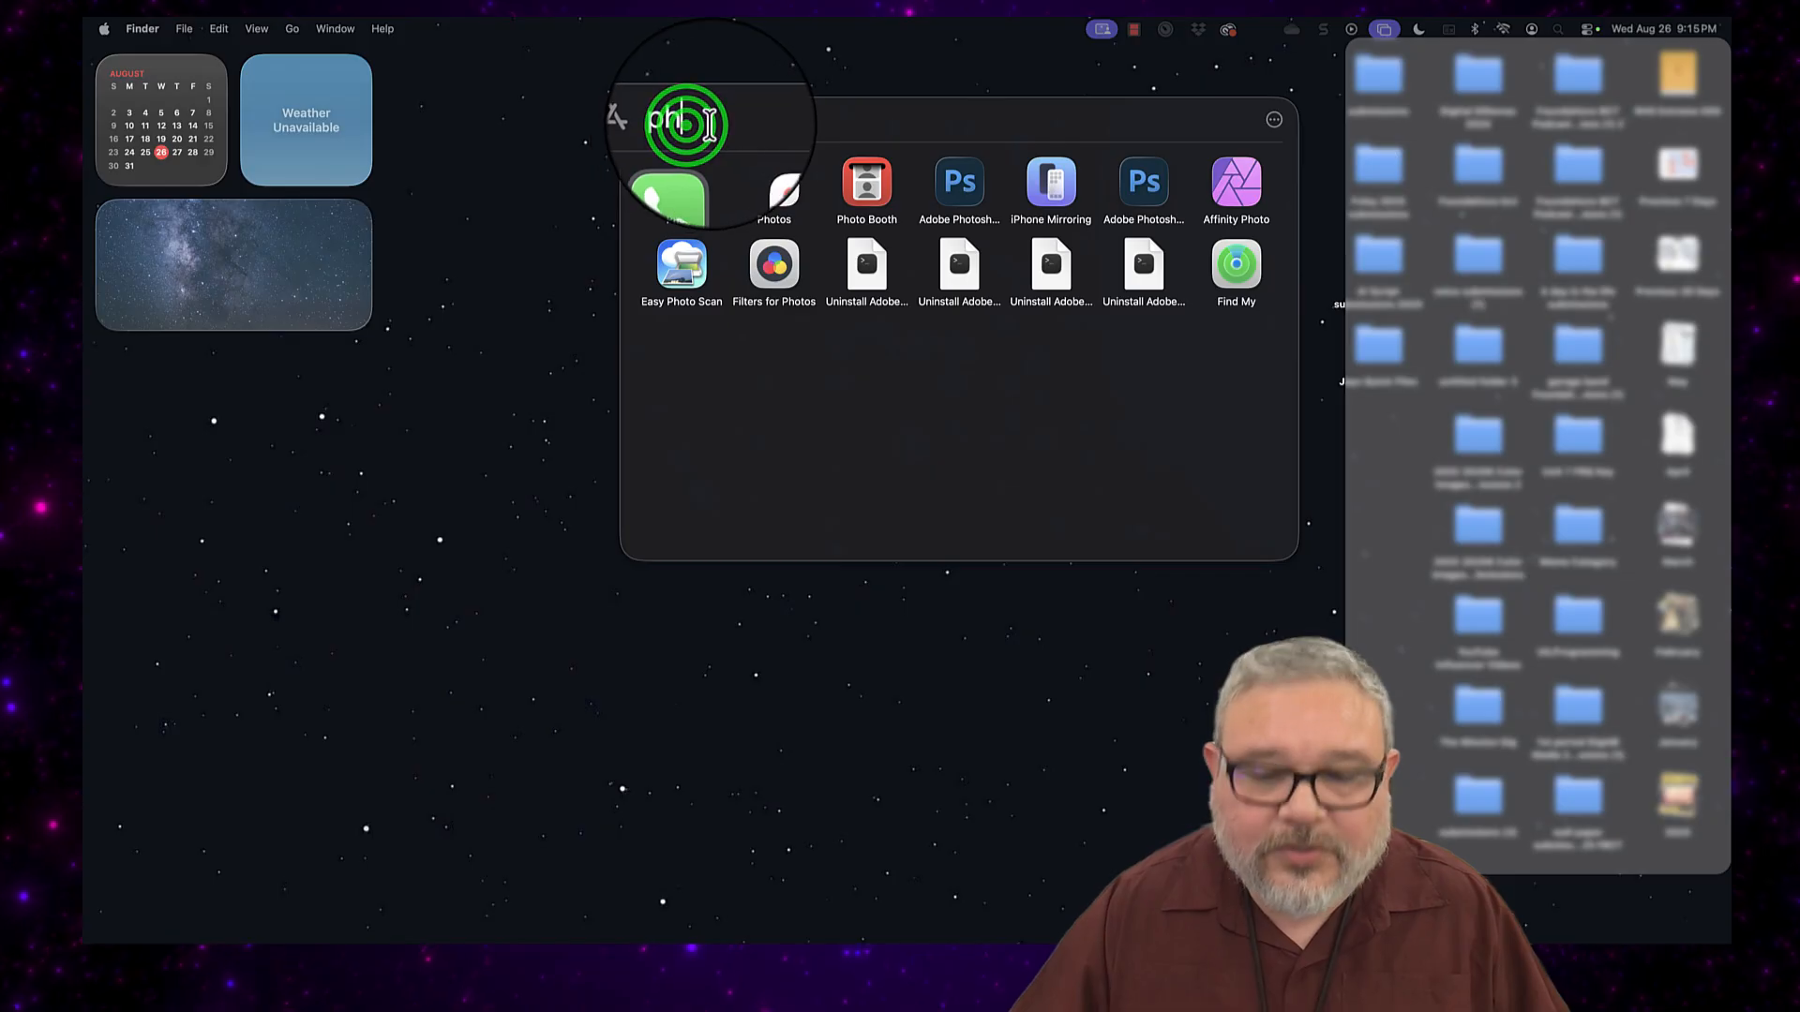
pyautogui.press('BackSpace')
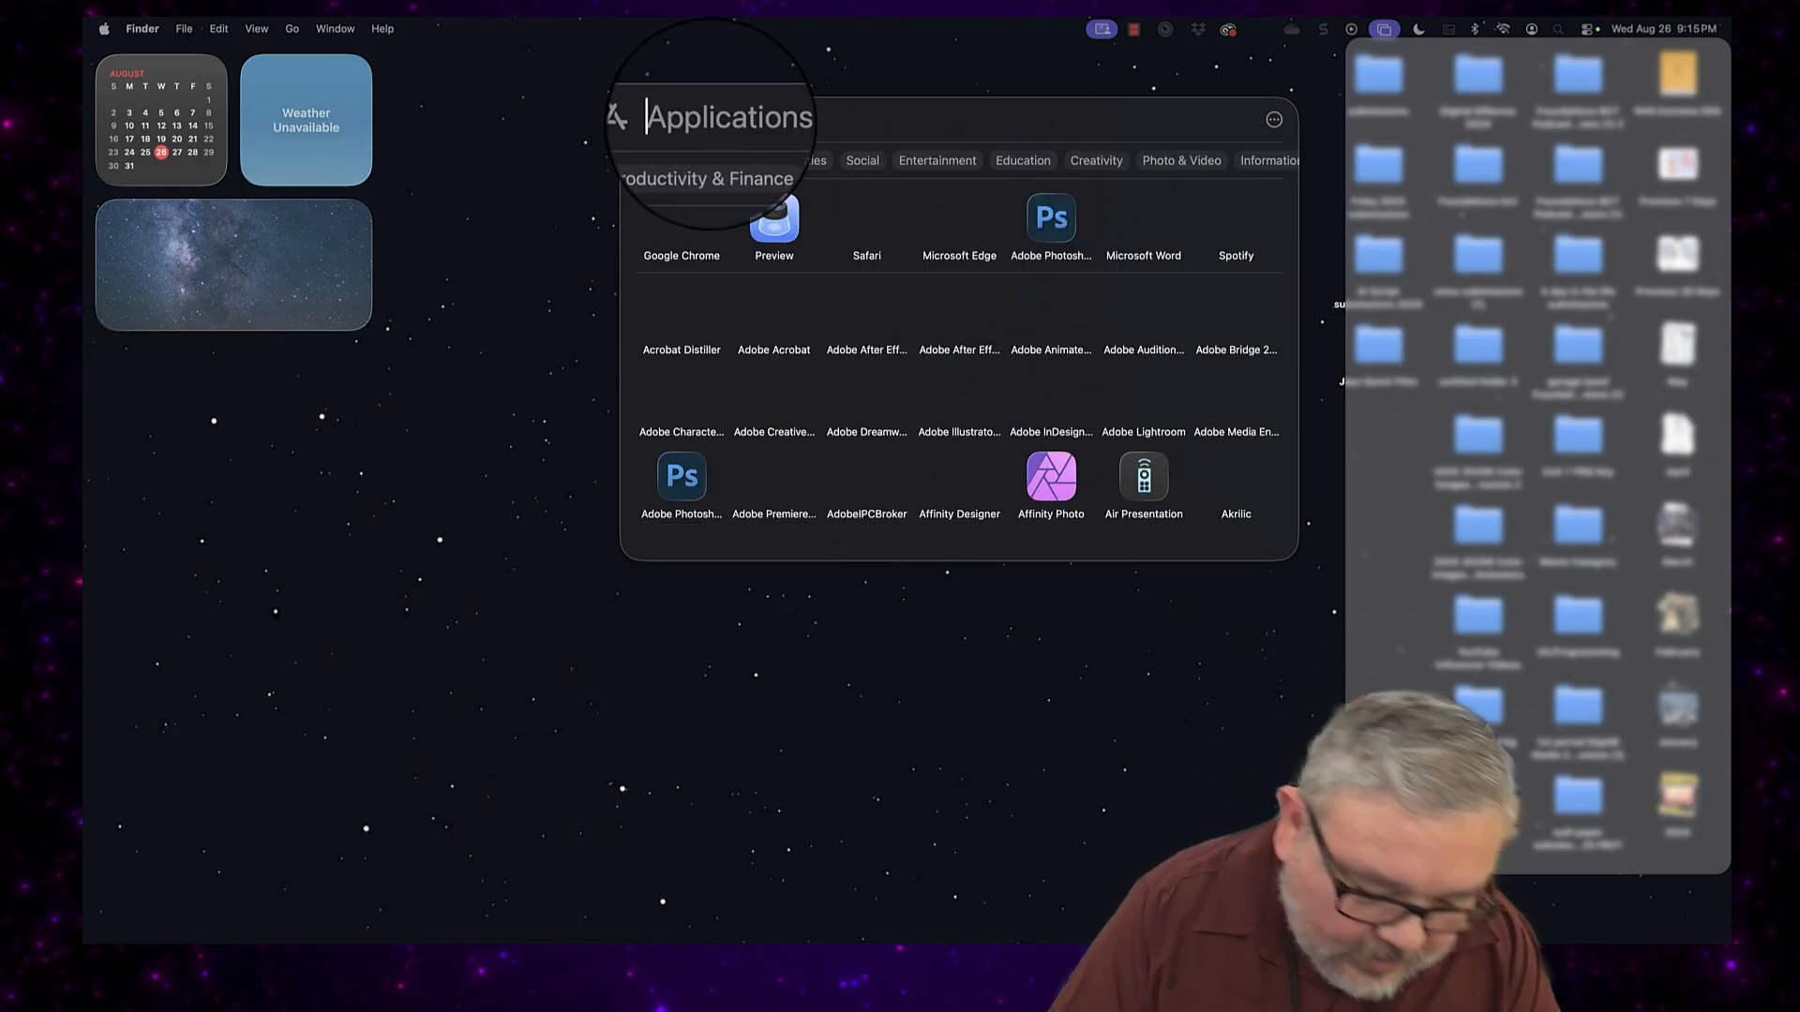
pyautogui.write('phone')
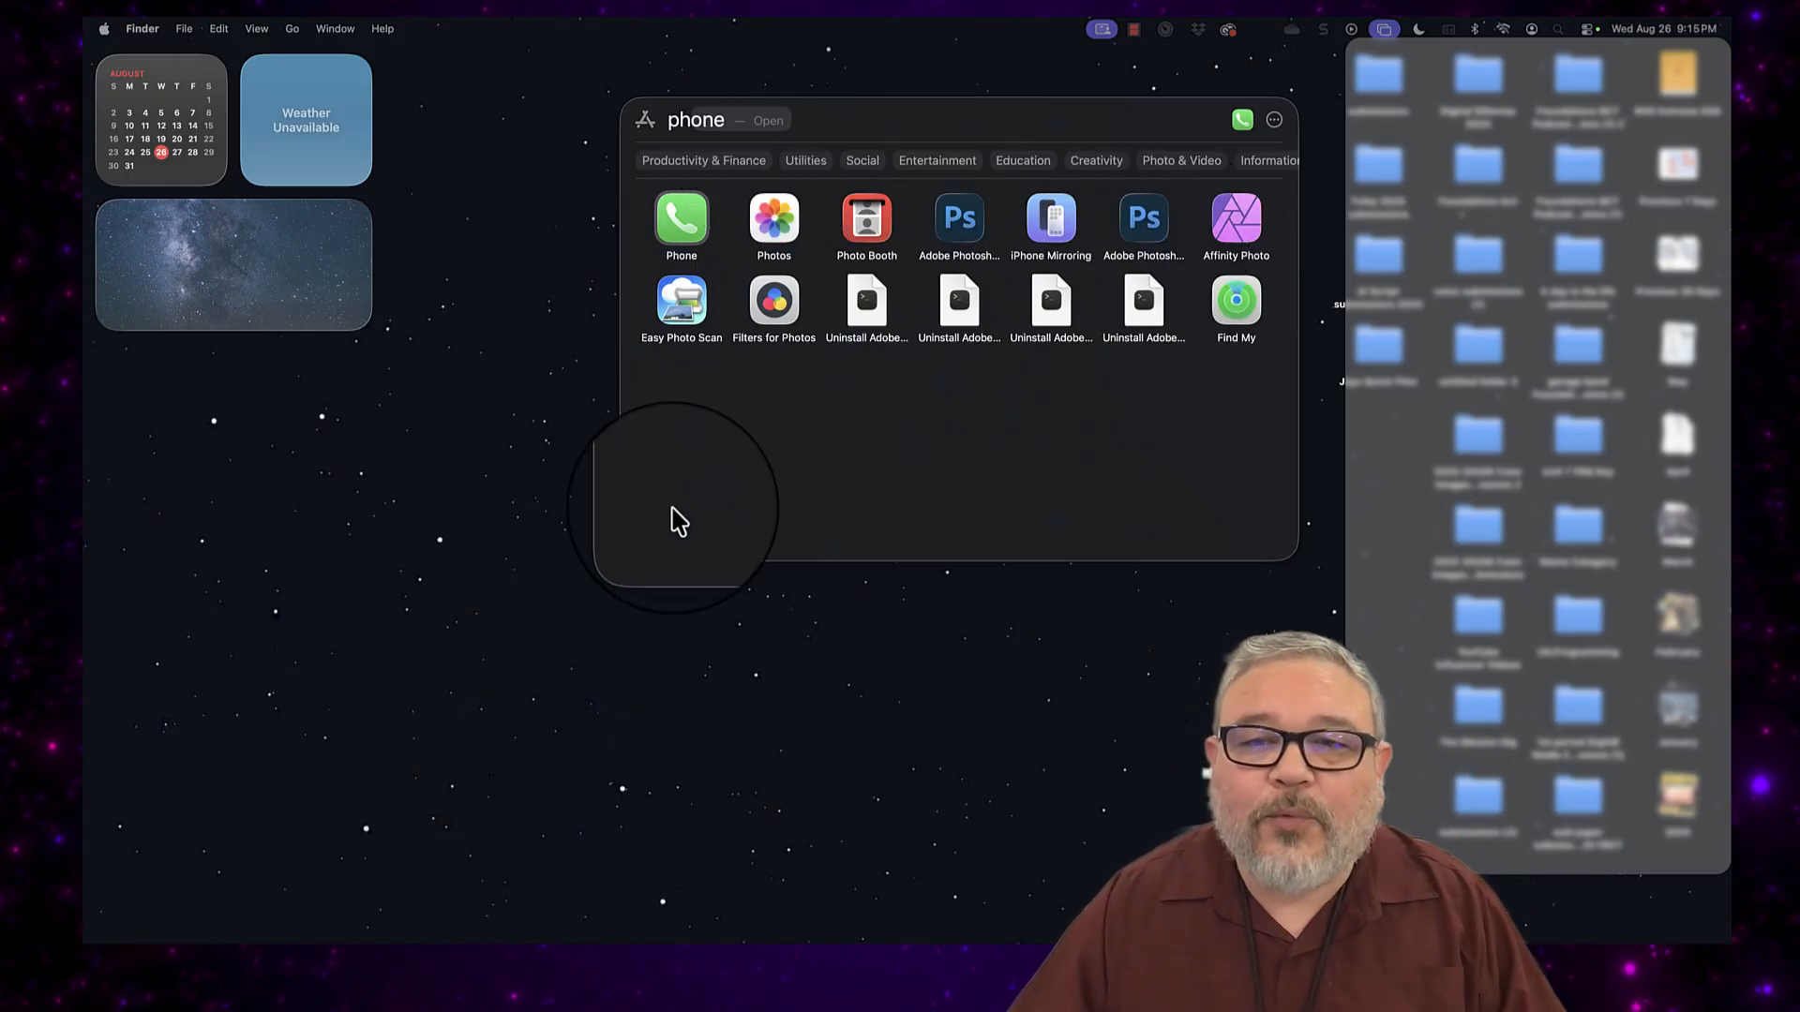
pyautogui.click(528, 536)
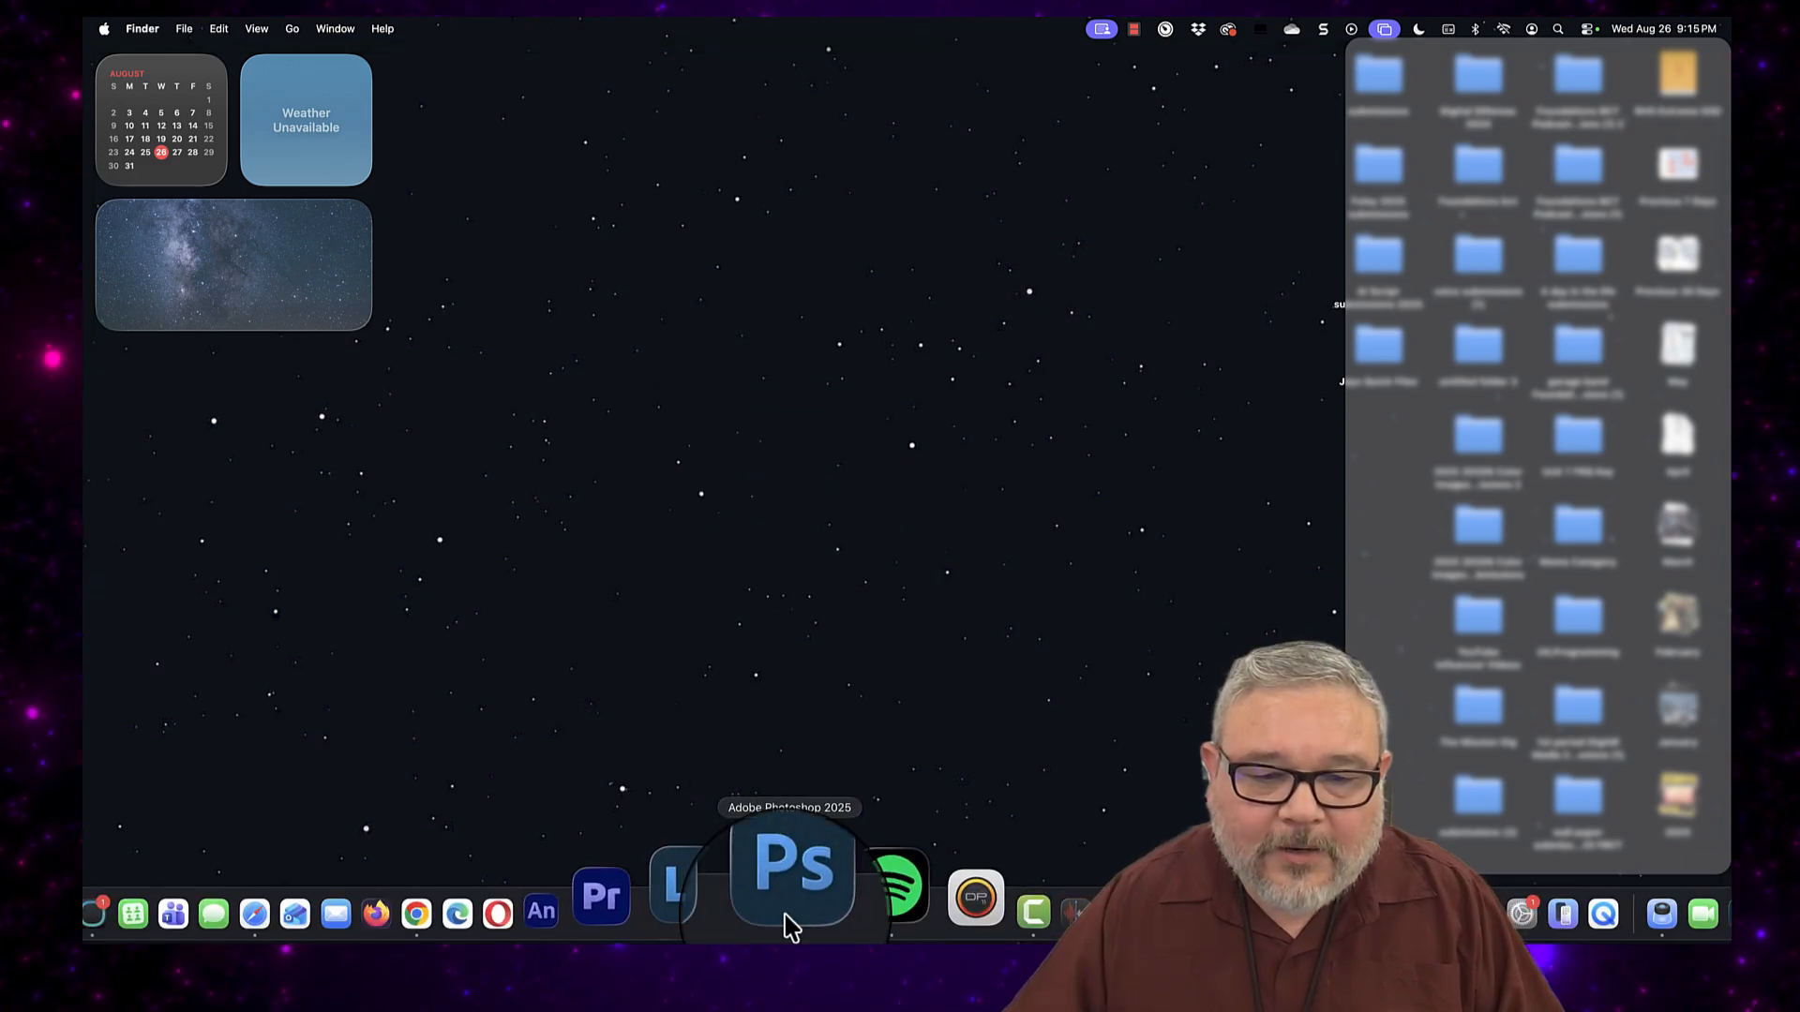
# Step: Launch Adobe Photoshop 2025, view the recent Norbit Trial.psd robot document and close it again
pyautogui.click(788, 897)
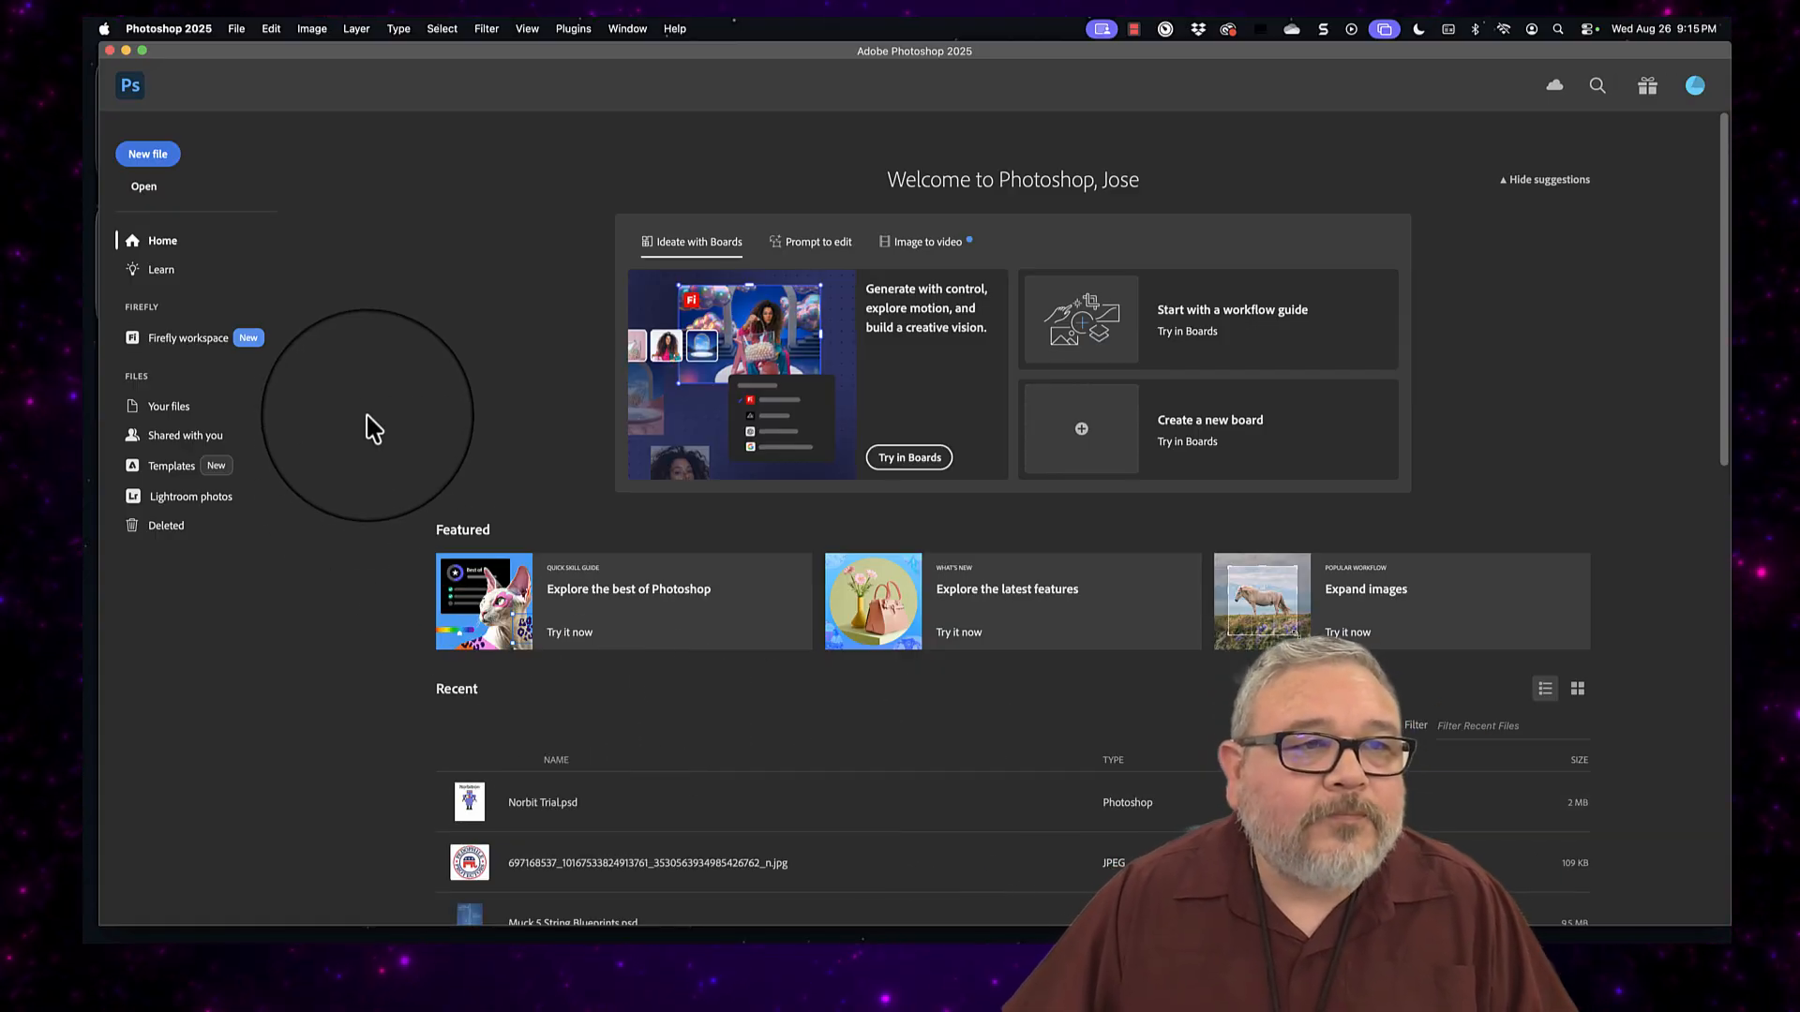
pyautogui.click(527, 798)
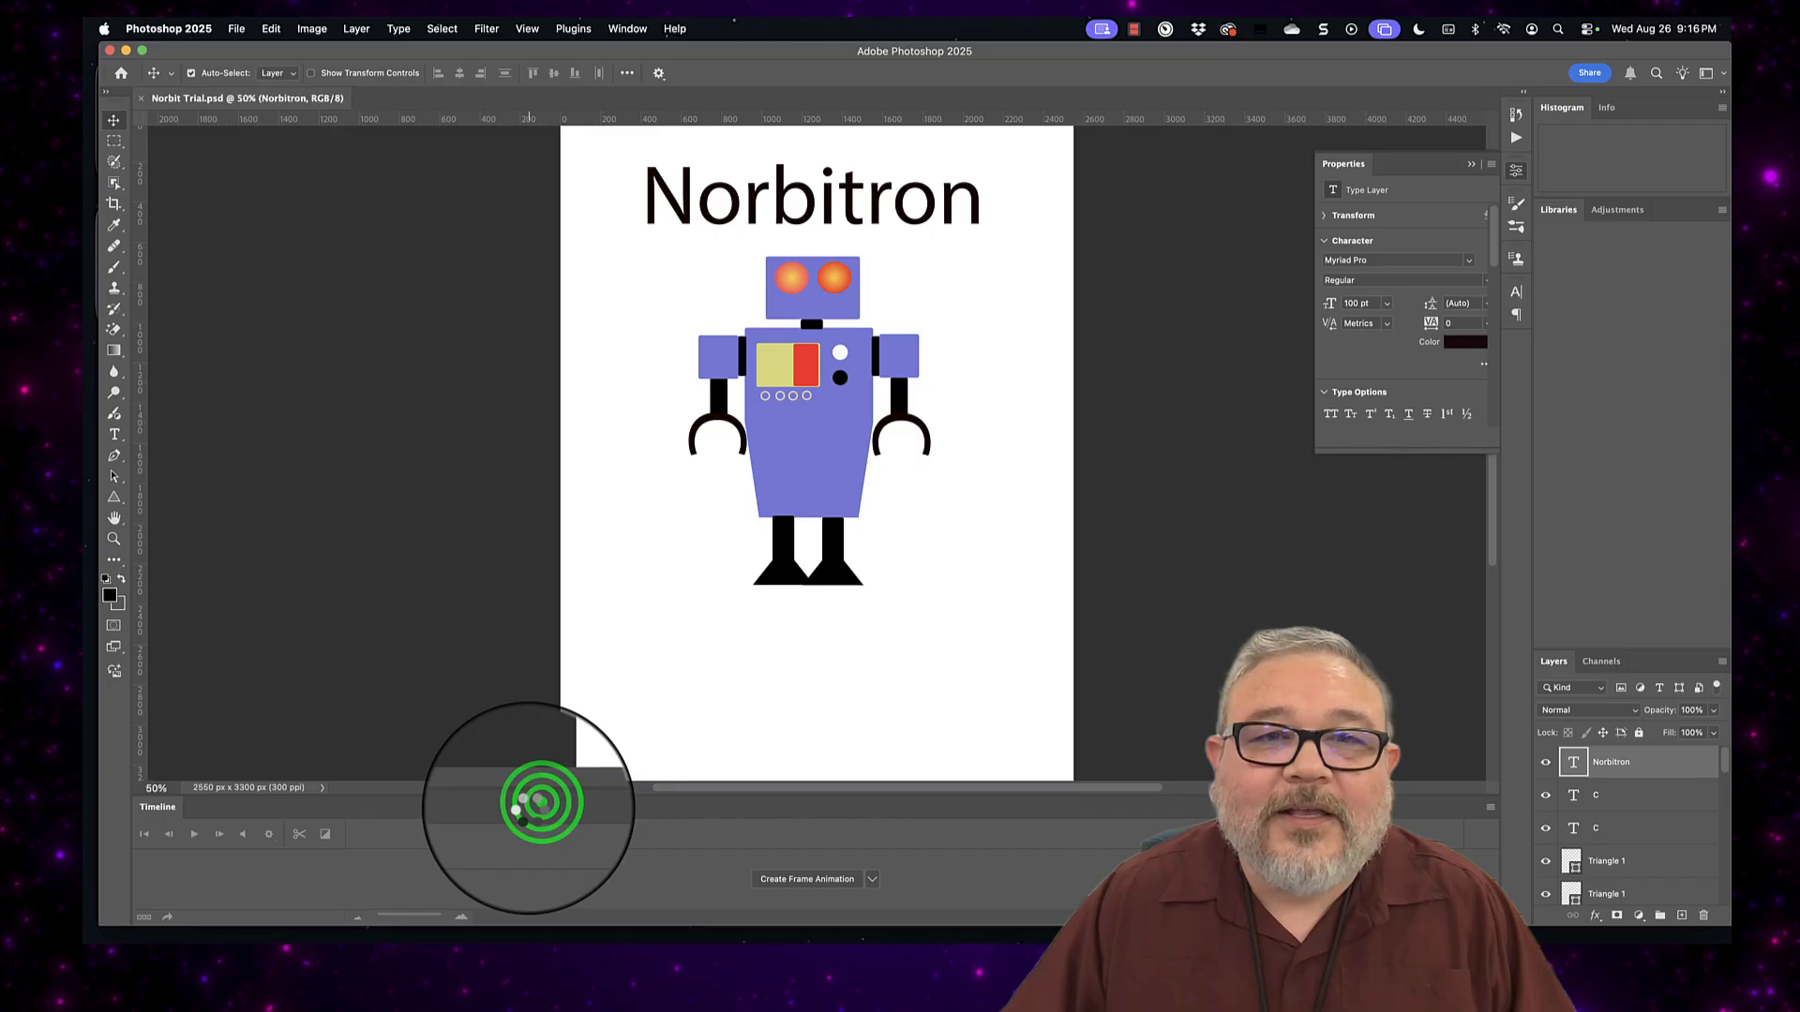
pyautogui.click(1201, 483)
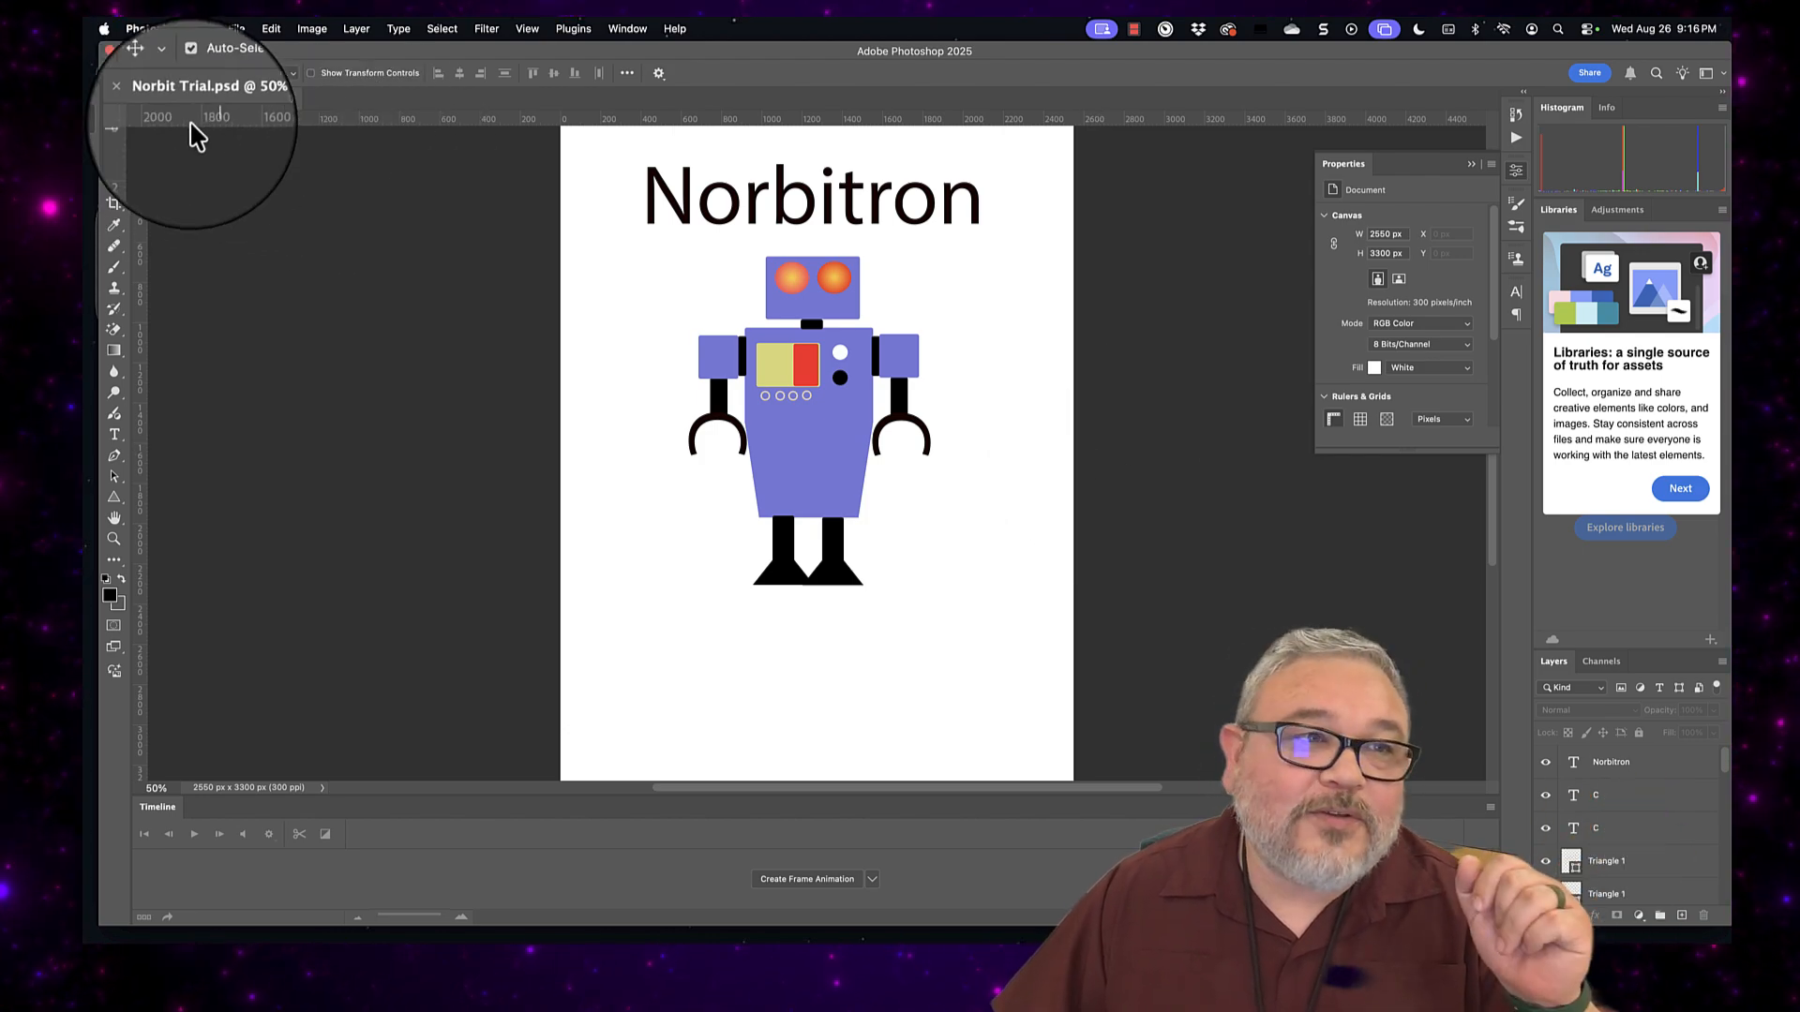
pyautogui.click(139, 97)
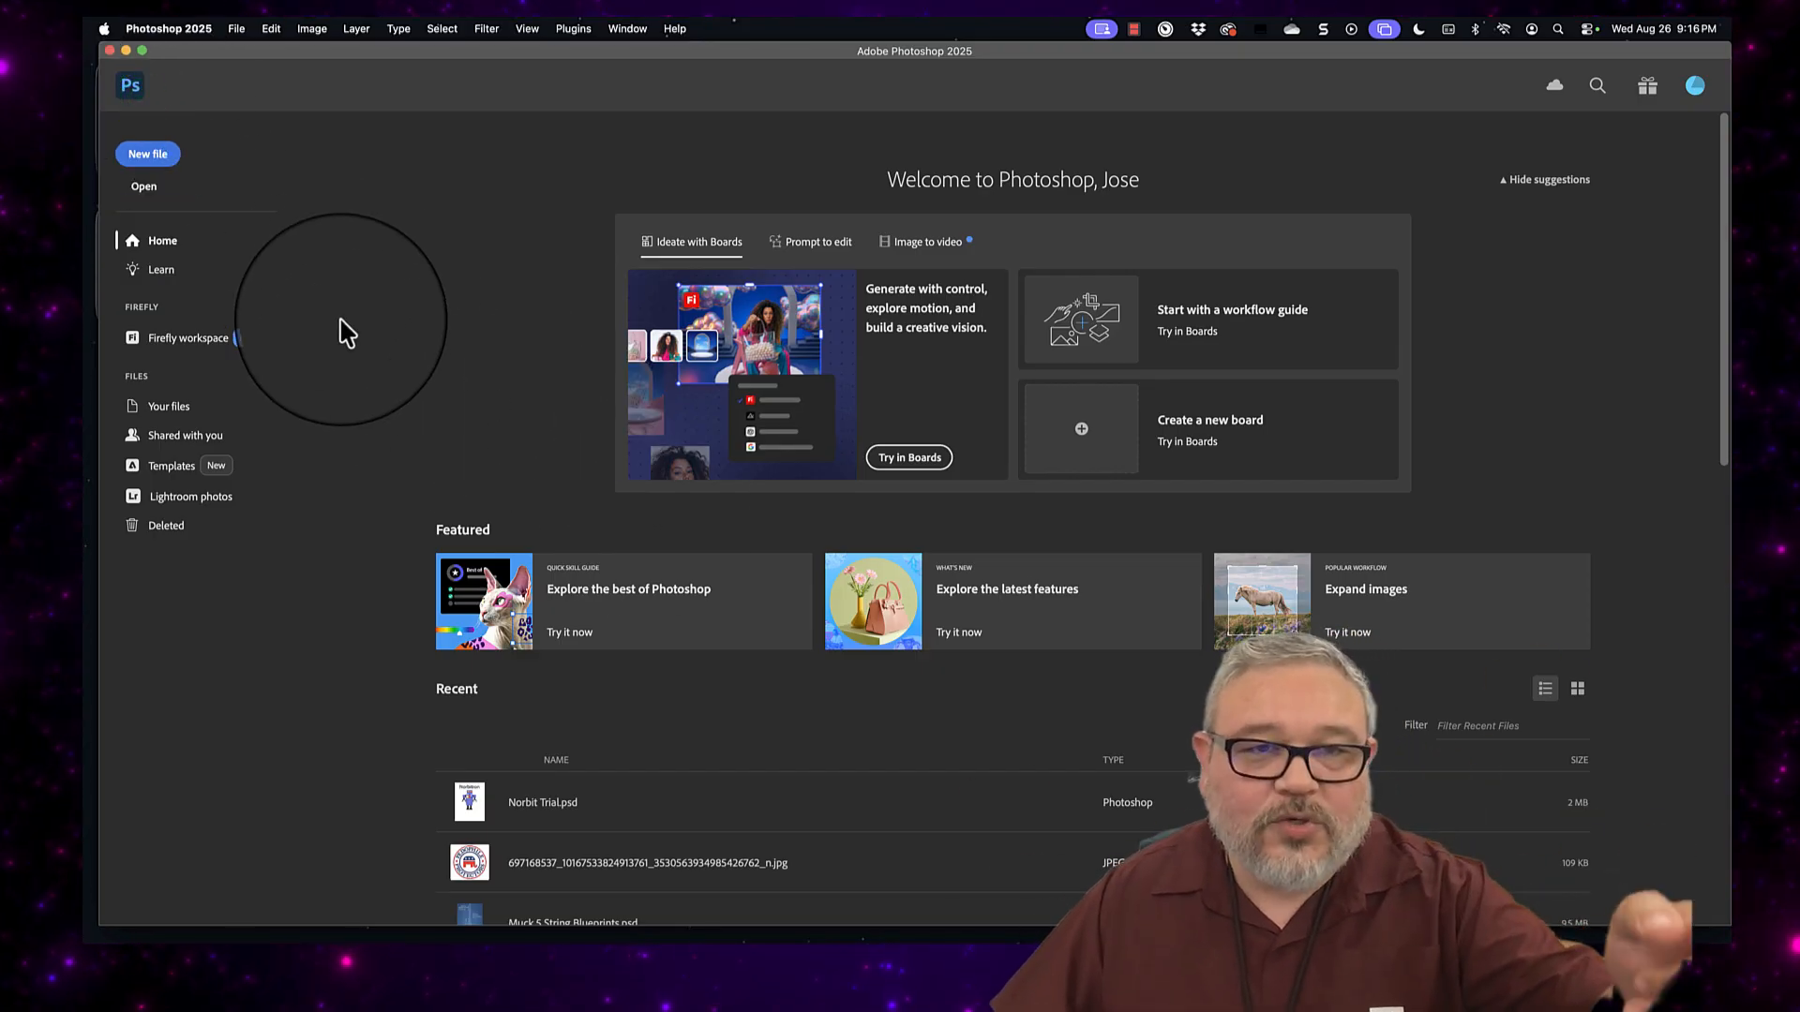
# Step: Start a new document and choose the Print preset Letter, 8.5 x 11 in at 300 ppi
pyautogui.click(155, 154)
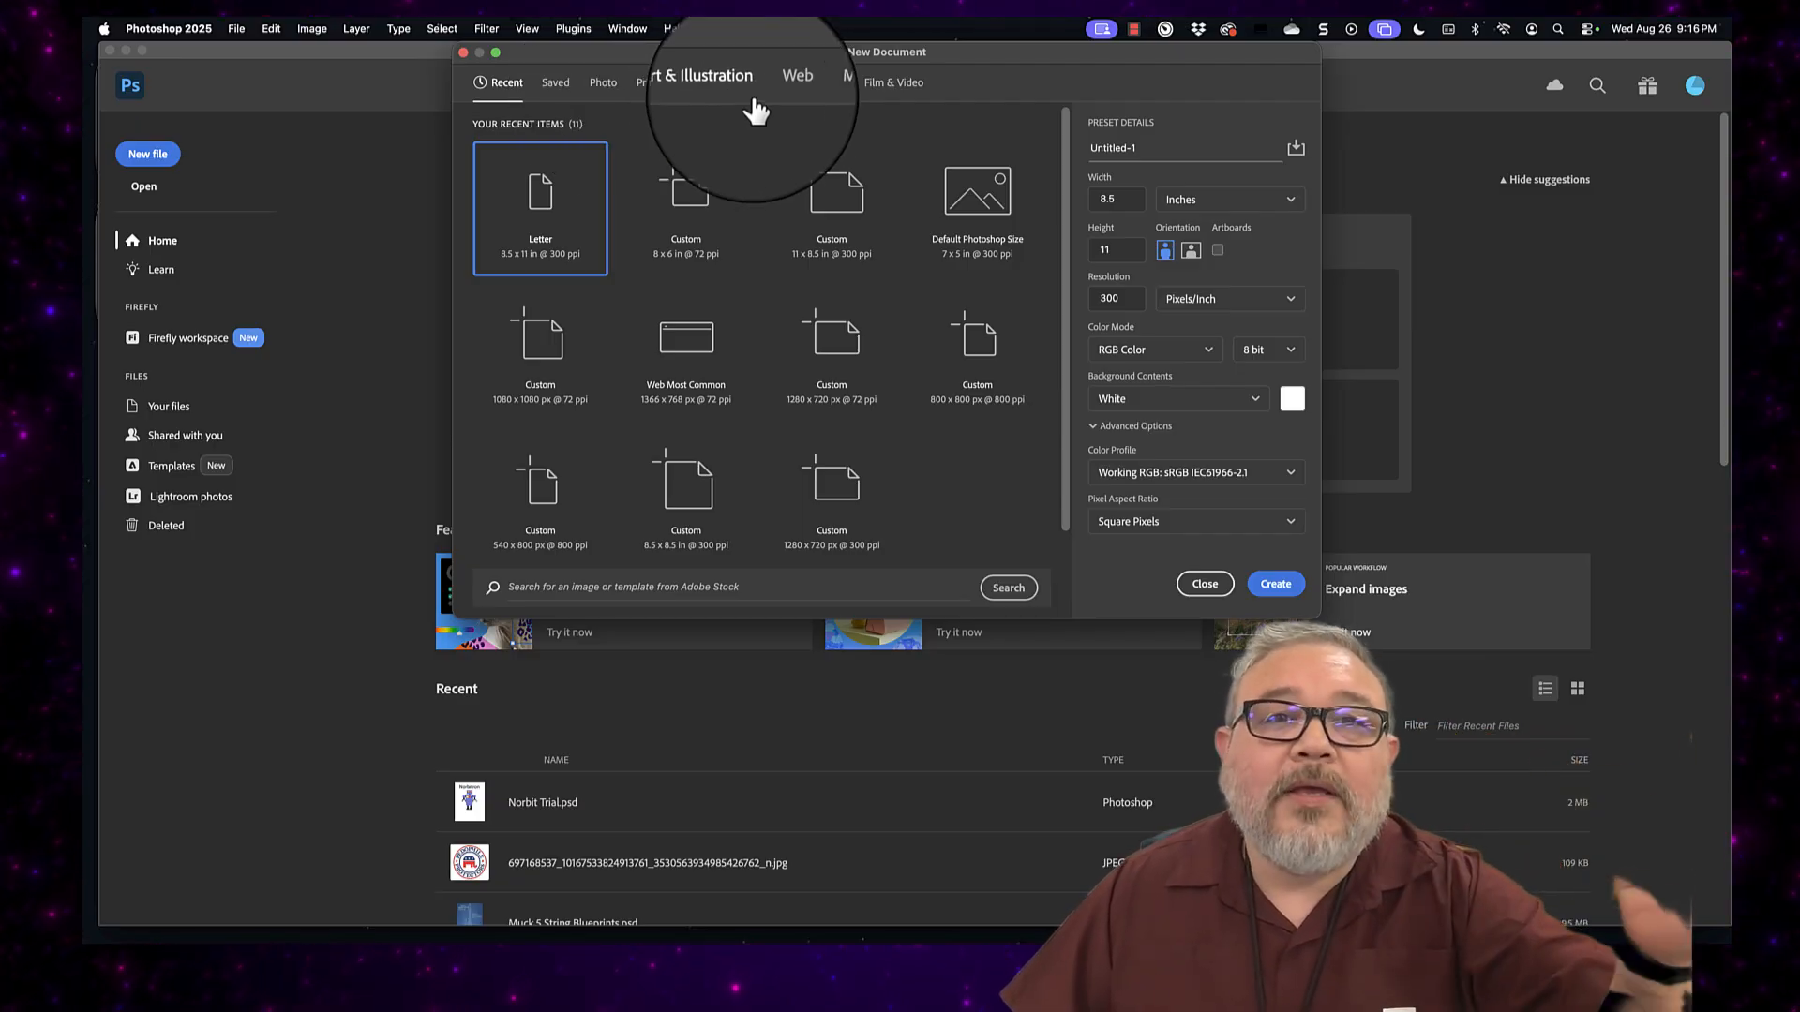
pyautogui.click(782, 85)
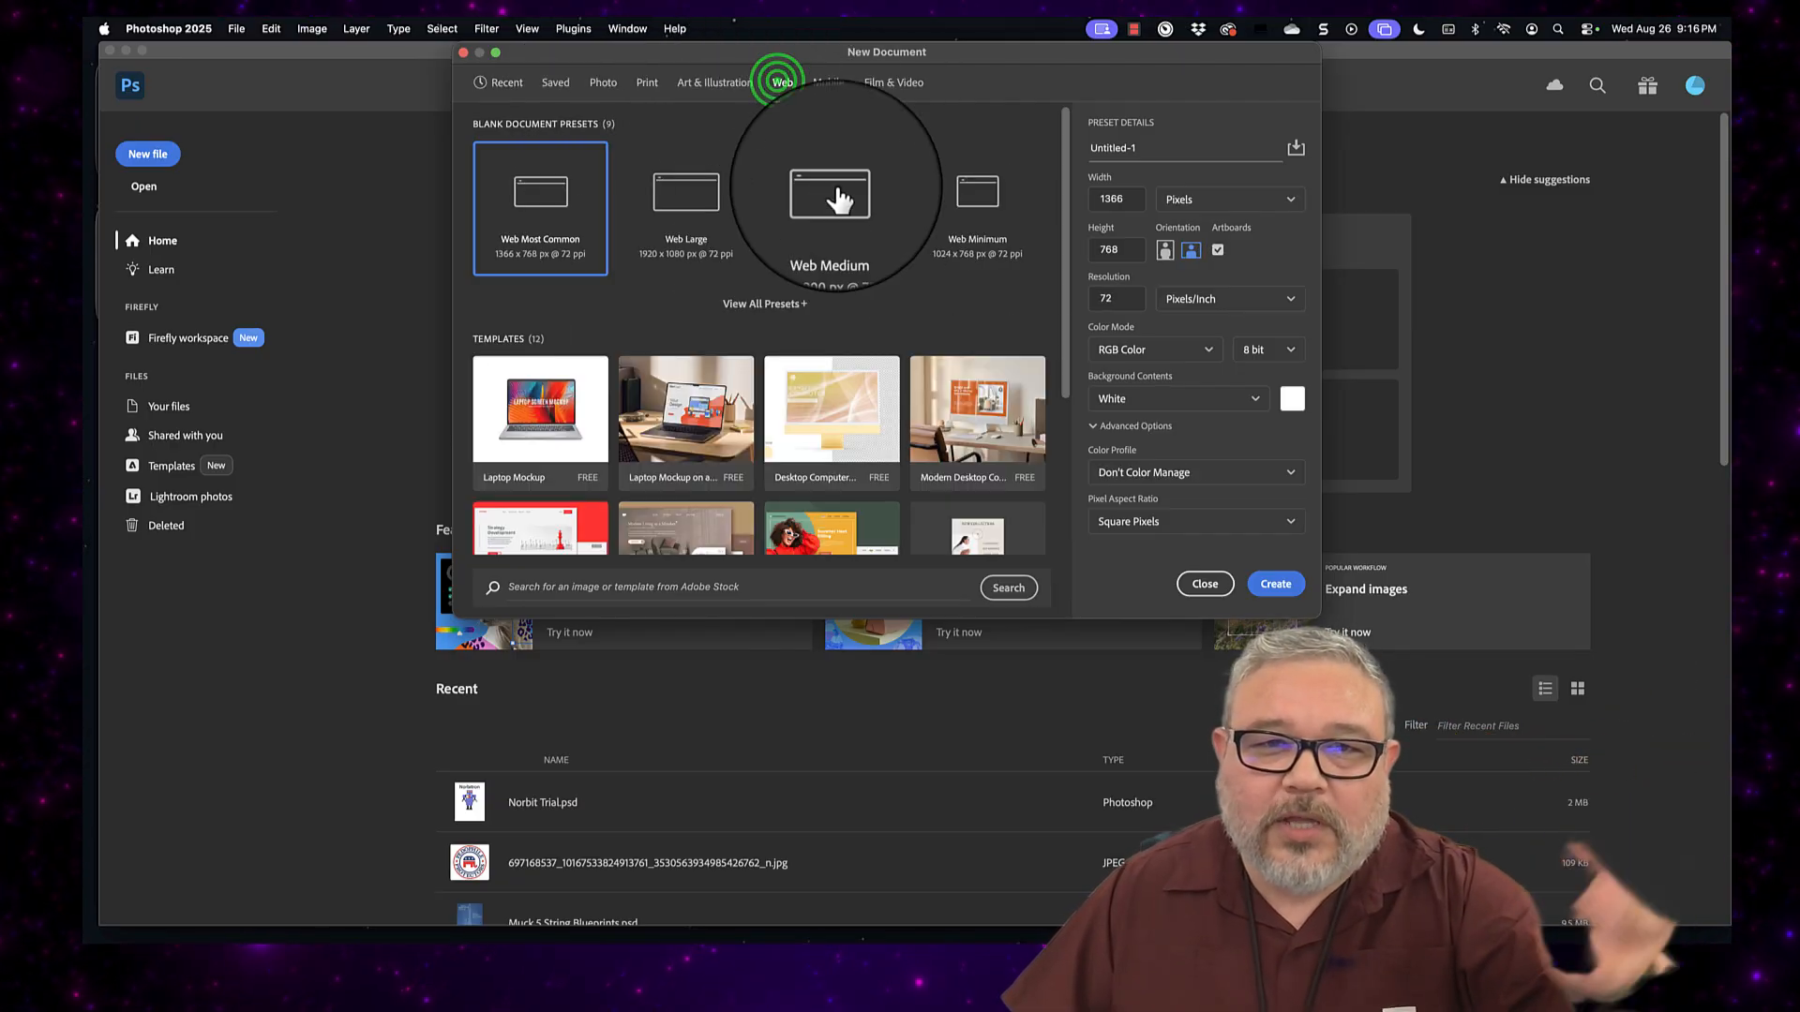
pyautogui.click(604, 86)
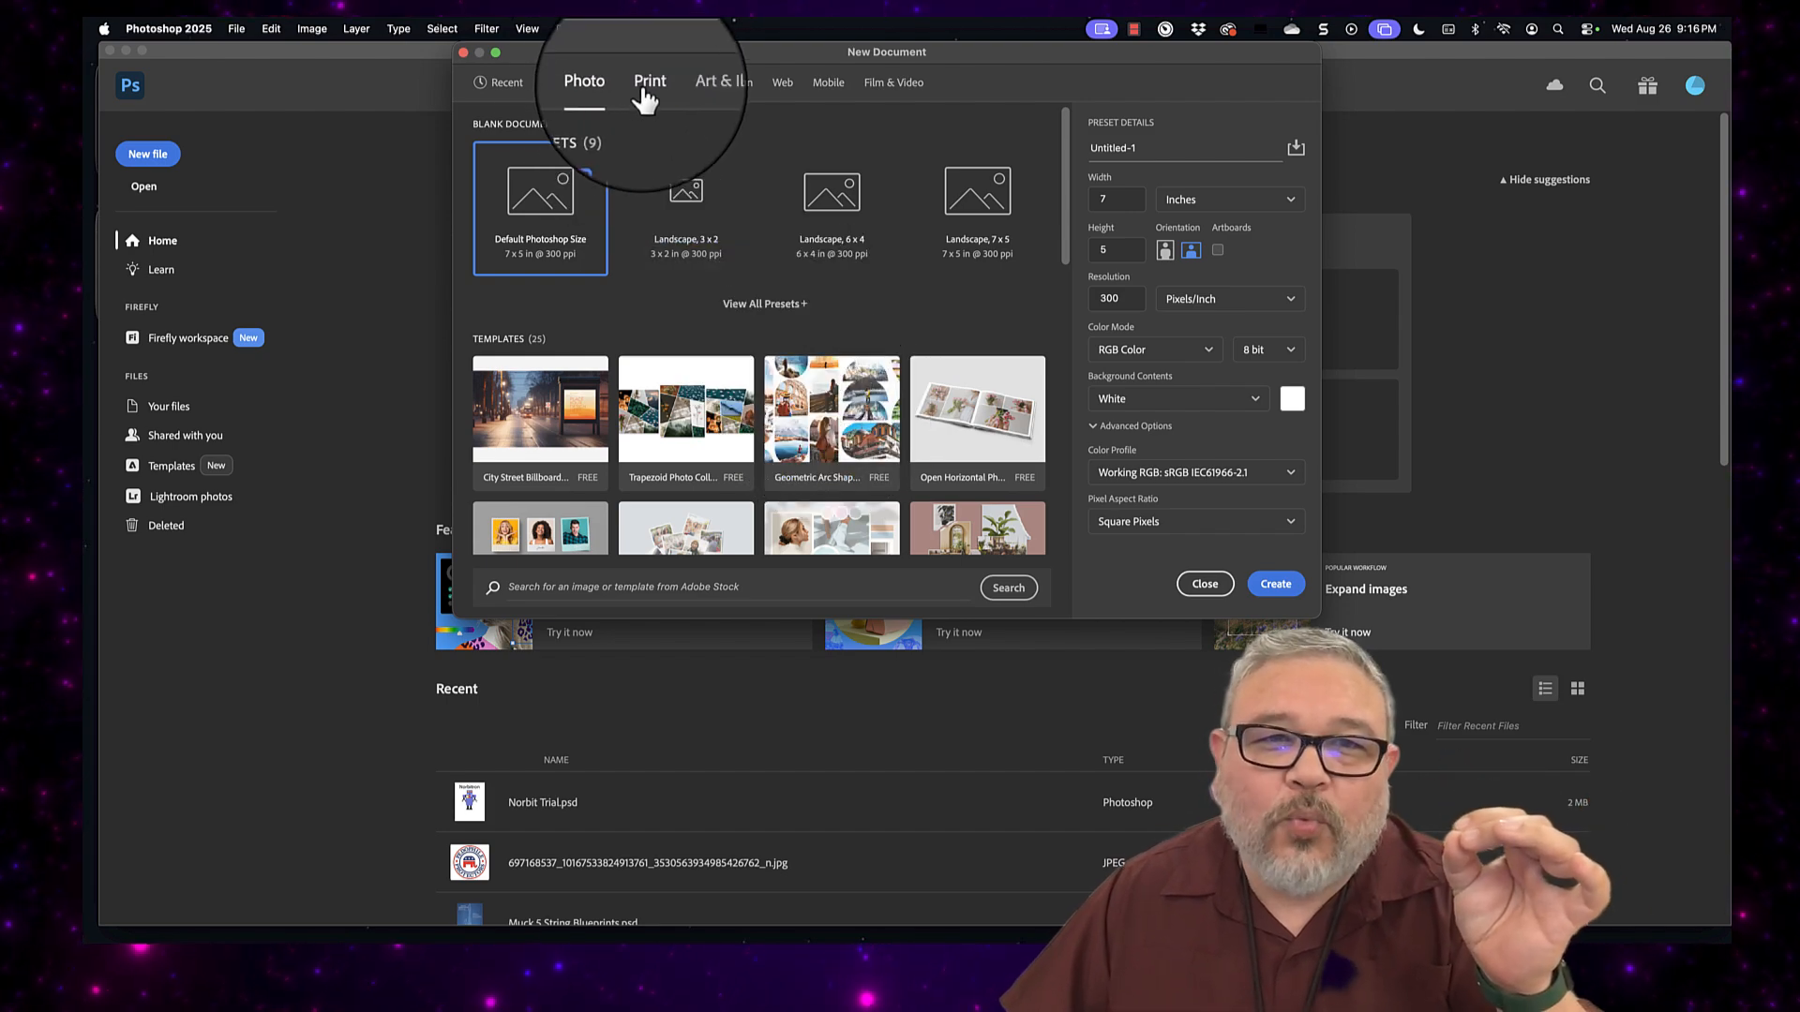
pyautogui.click(689, 84)
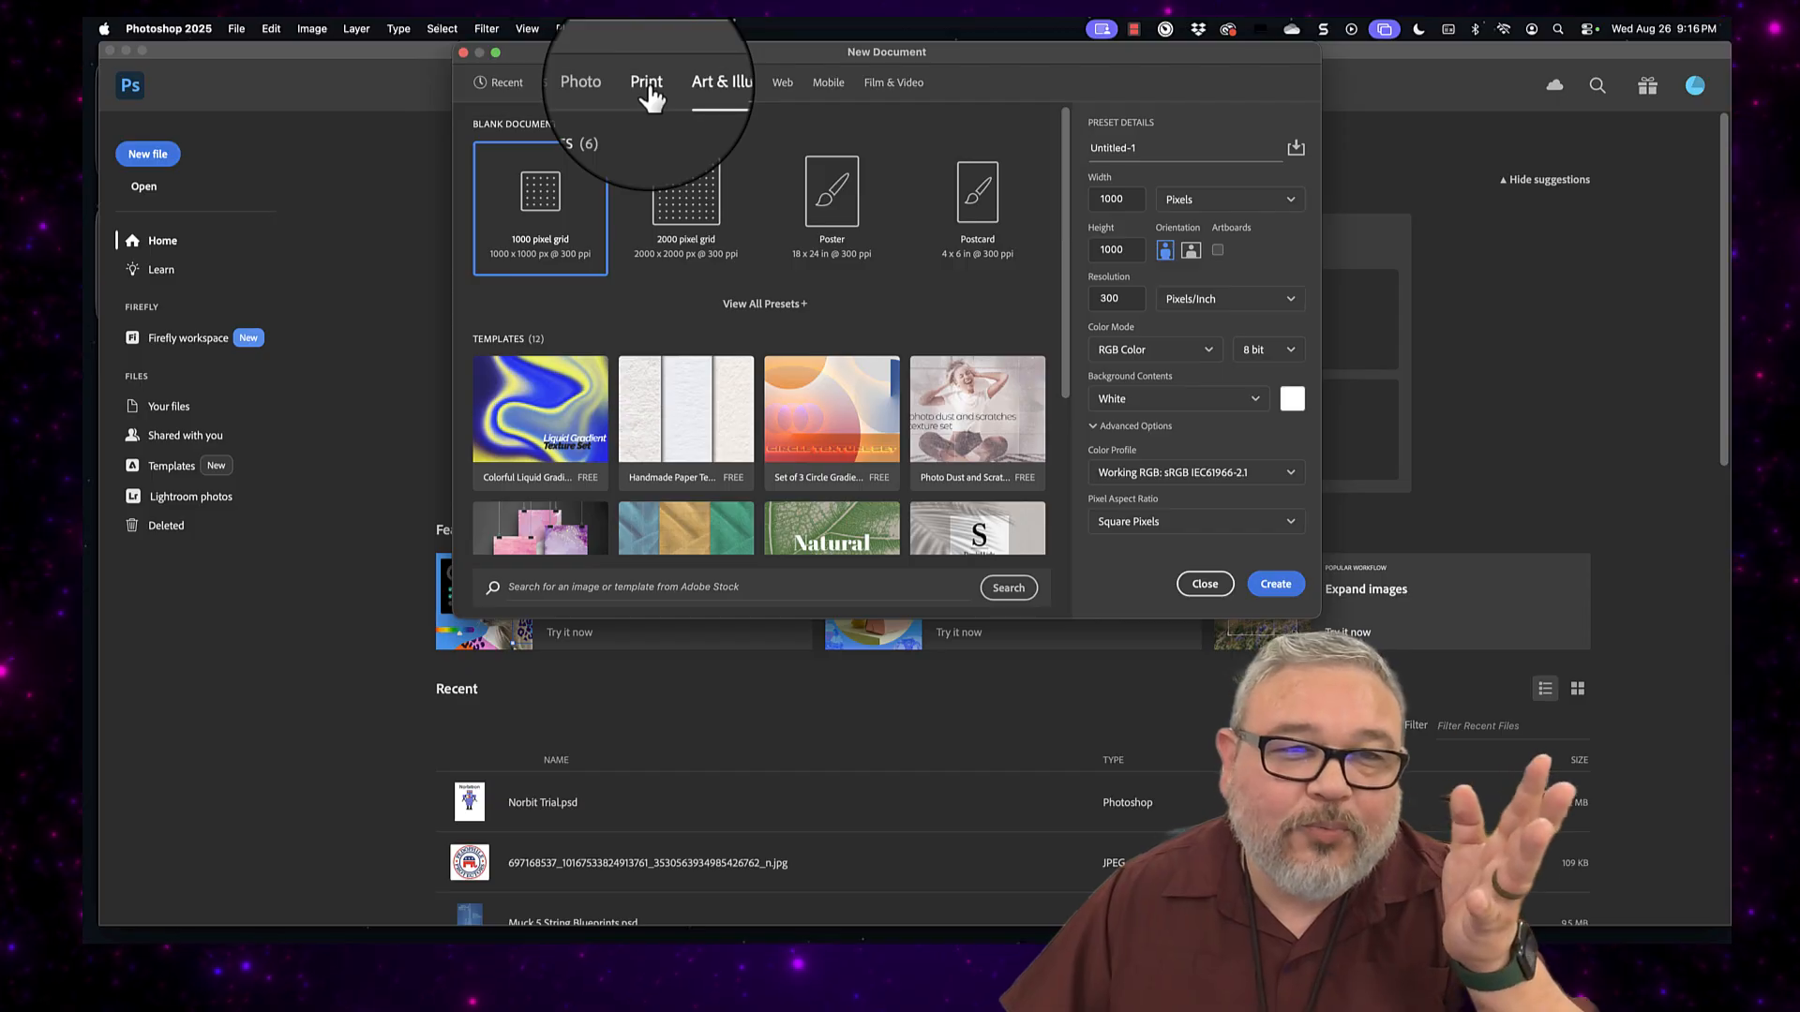
pyautogui.click(647, 87)
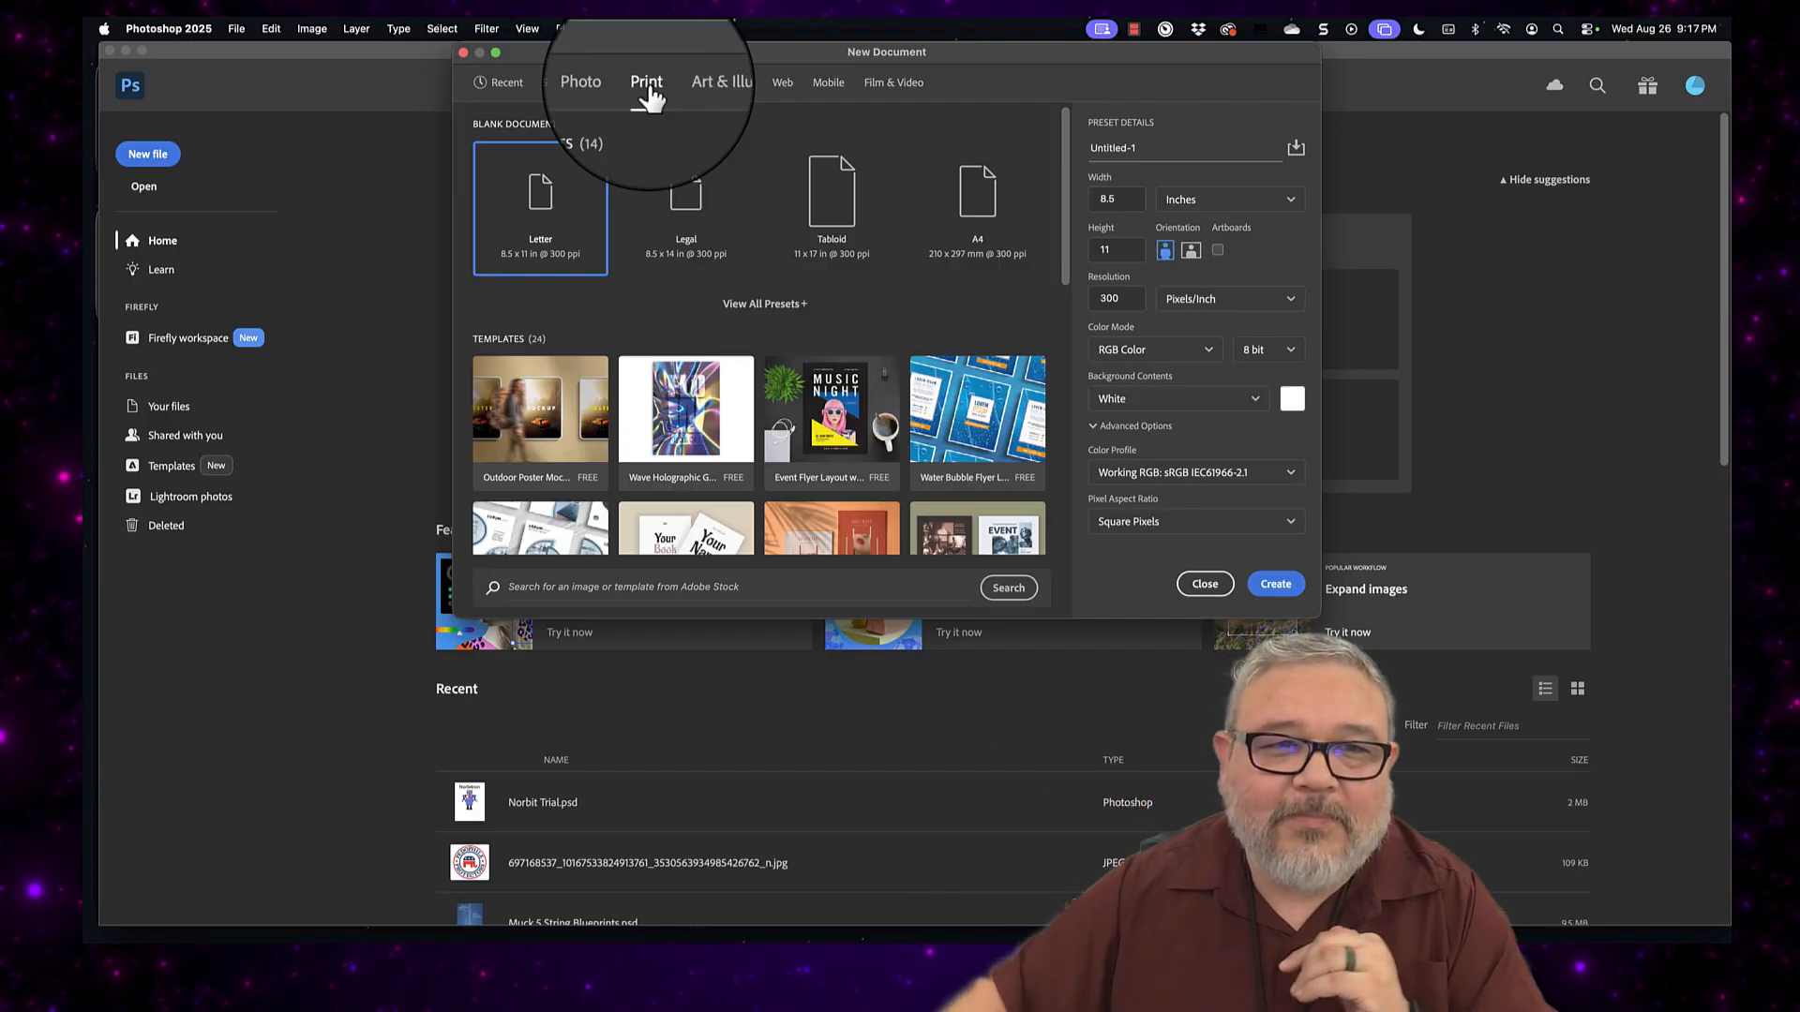
pyautogui.click(551, 216)
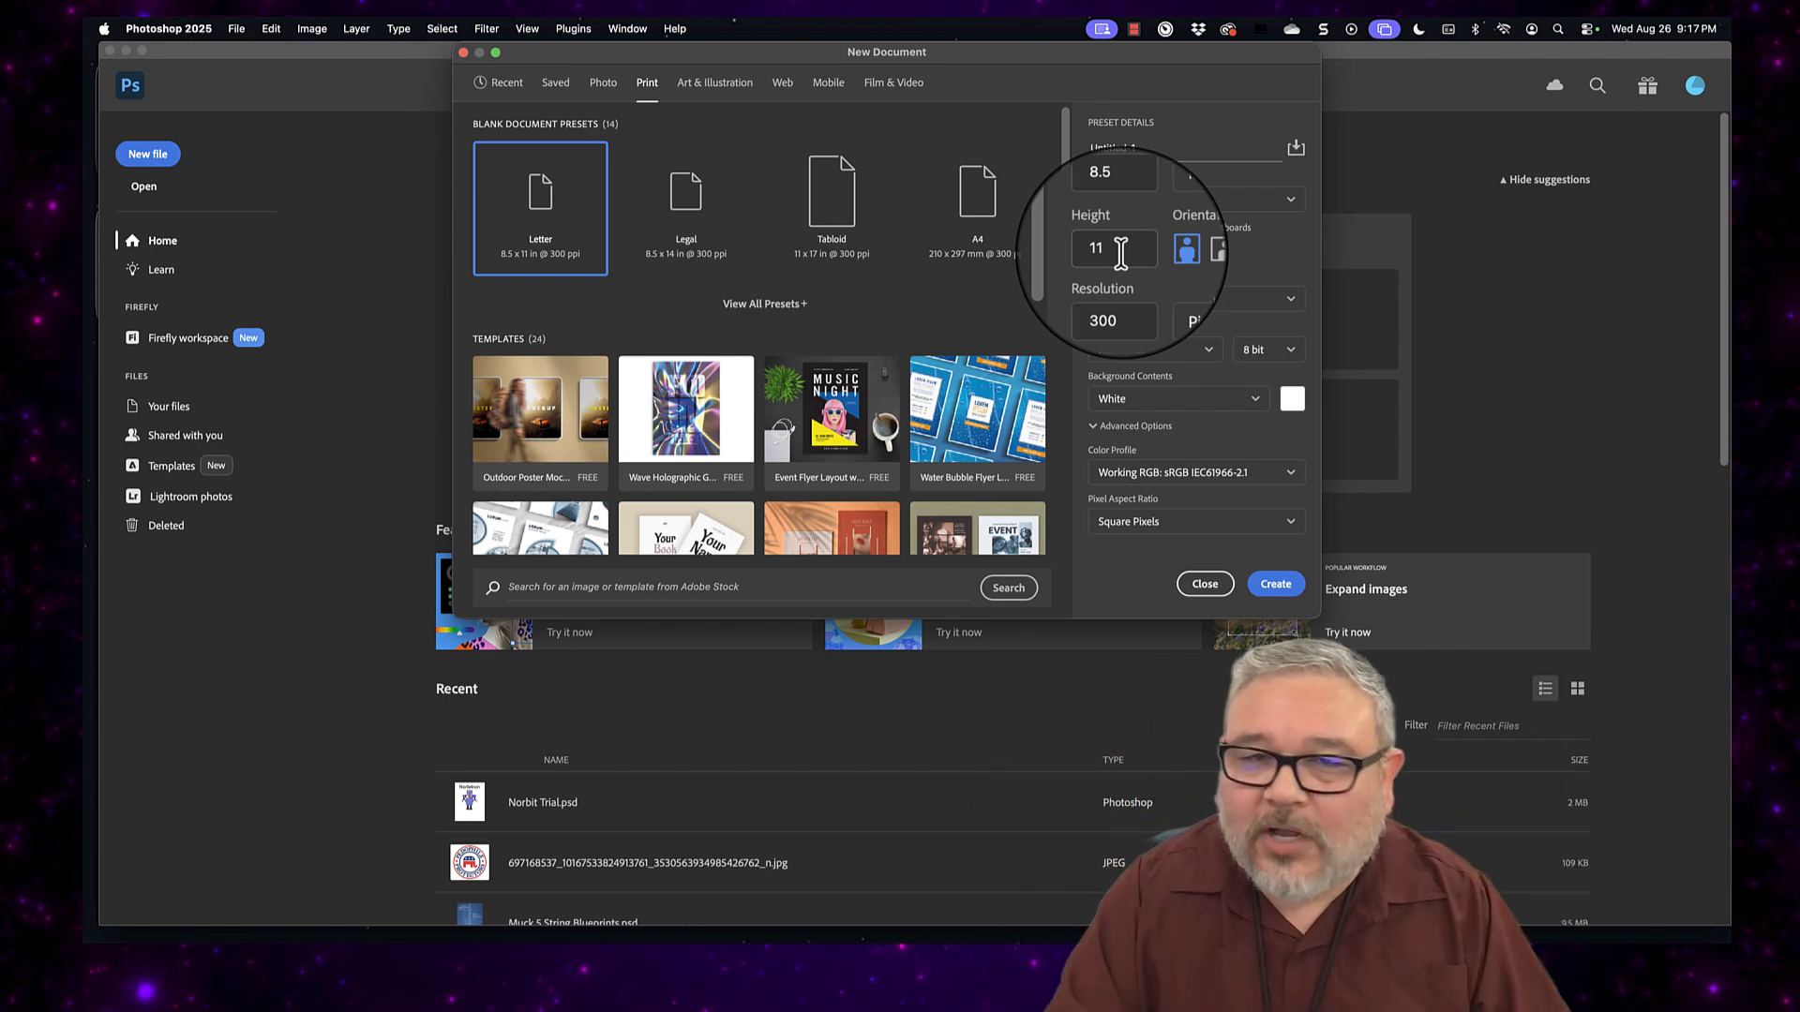
# Step: Name the new document Robot and create it with the chosen Letter settings
pyautogui.click(1145, 150)
pyautogui.moveTo(1145, 150); pyautogui.dragTo(1088, 147)
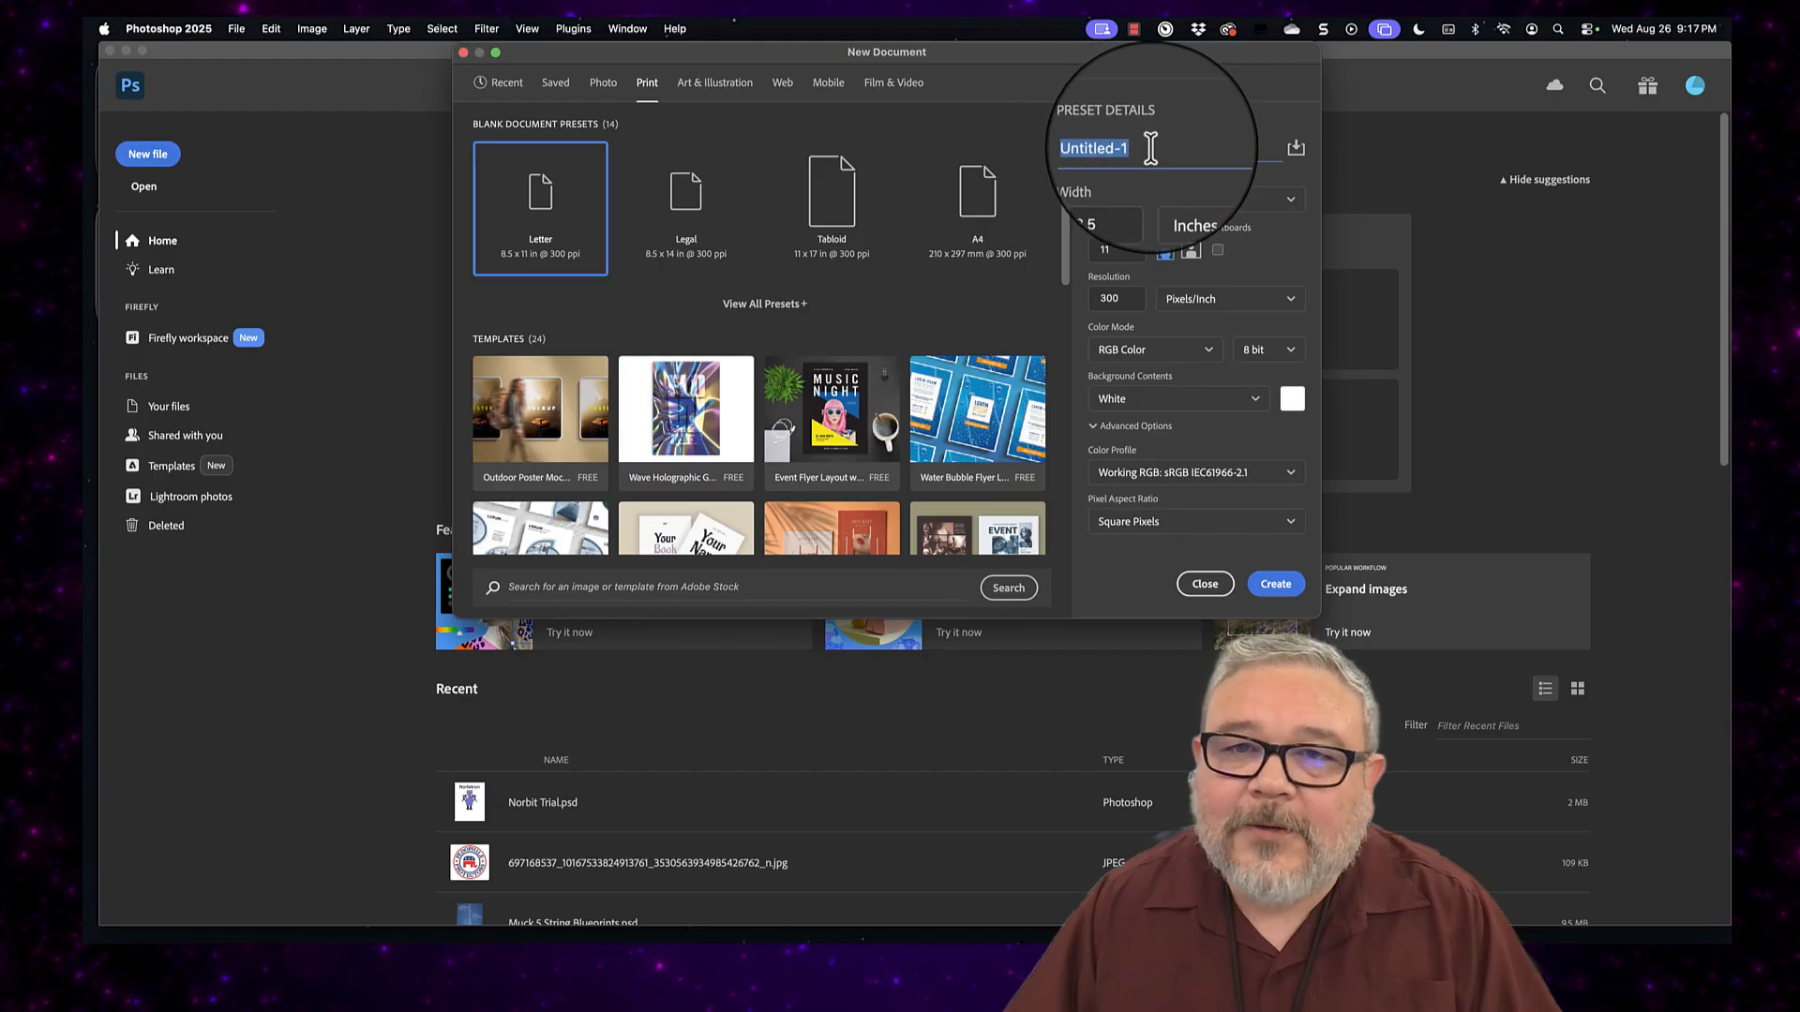
pyautogui.write('R')
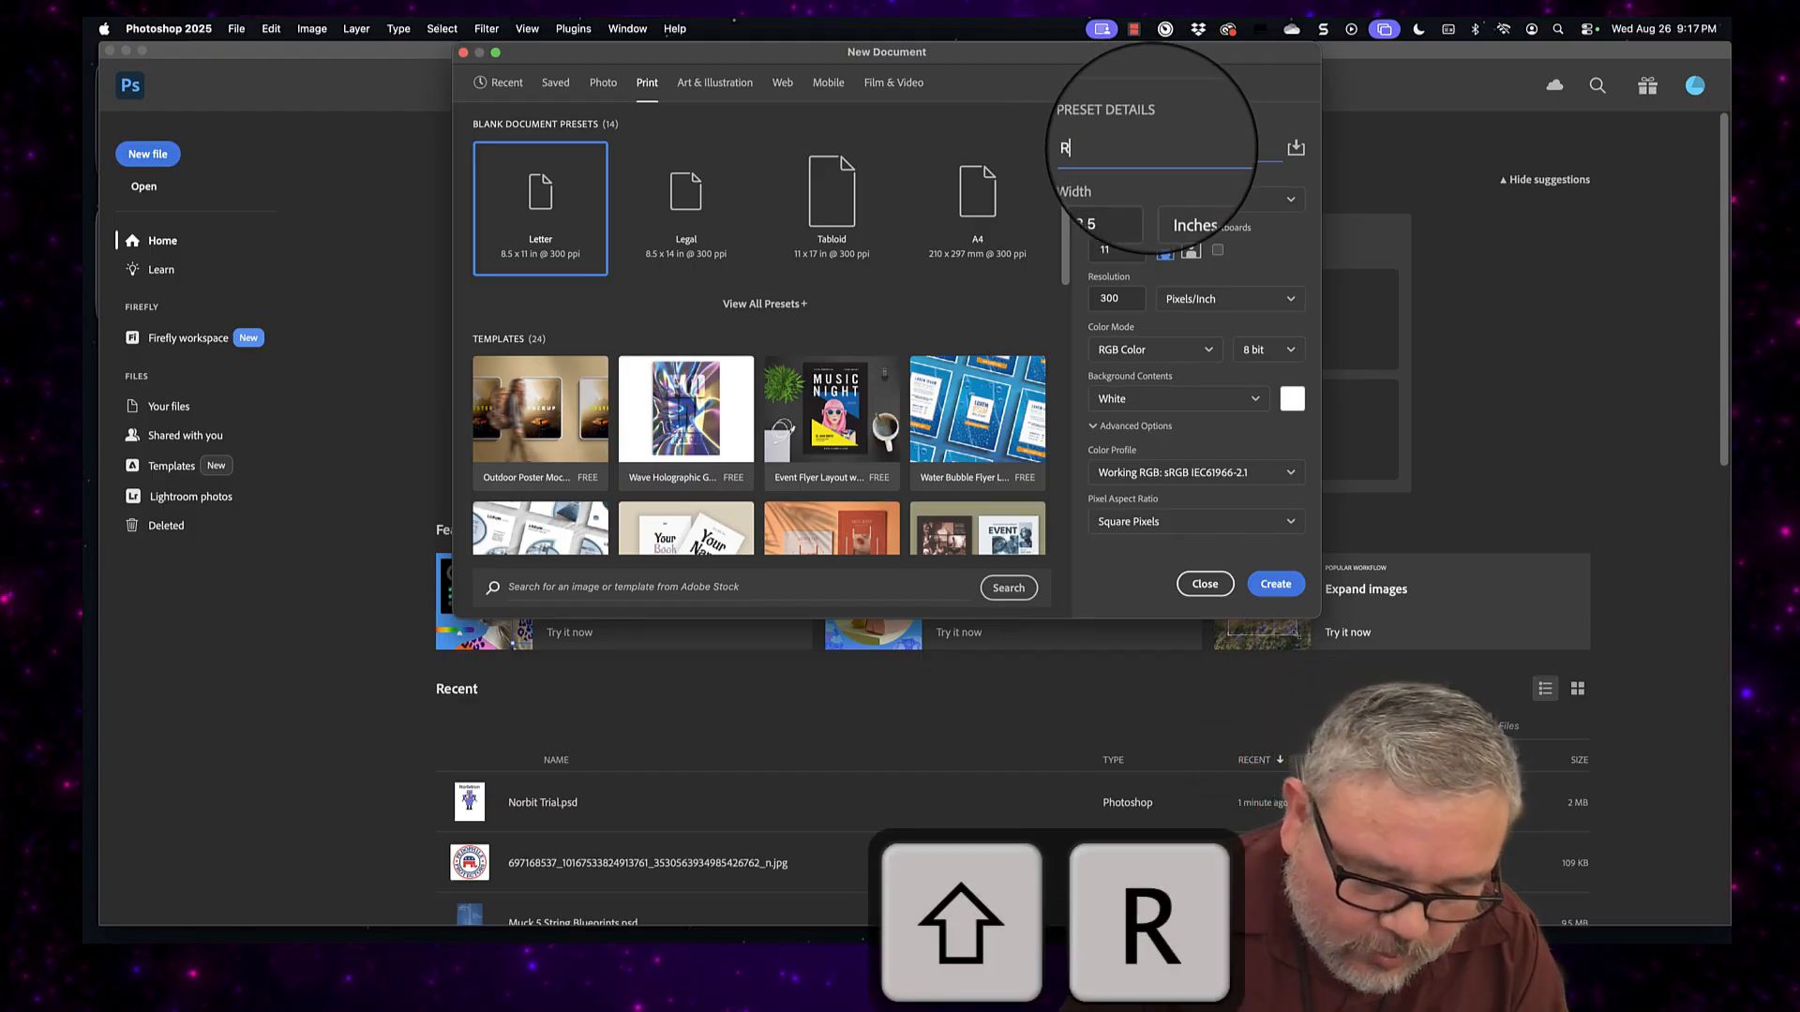
pyautogui.write('obot')
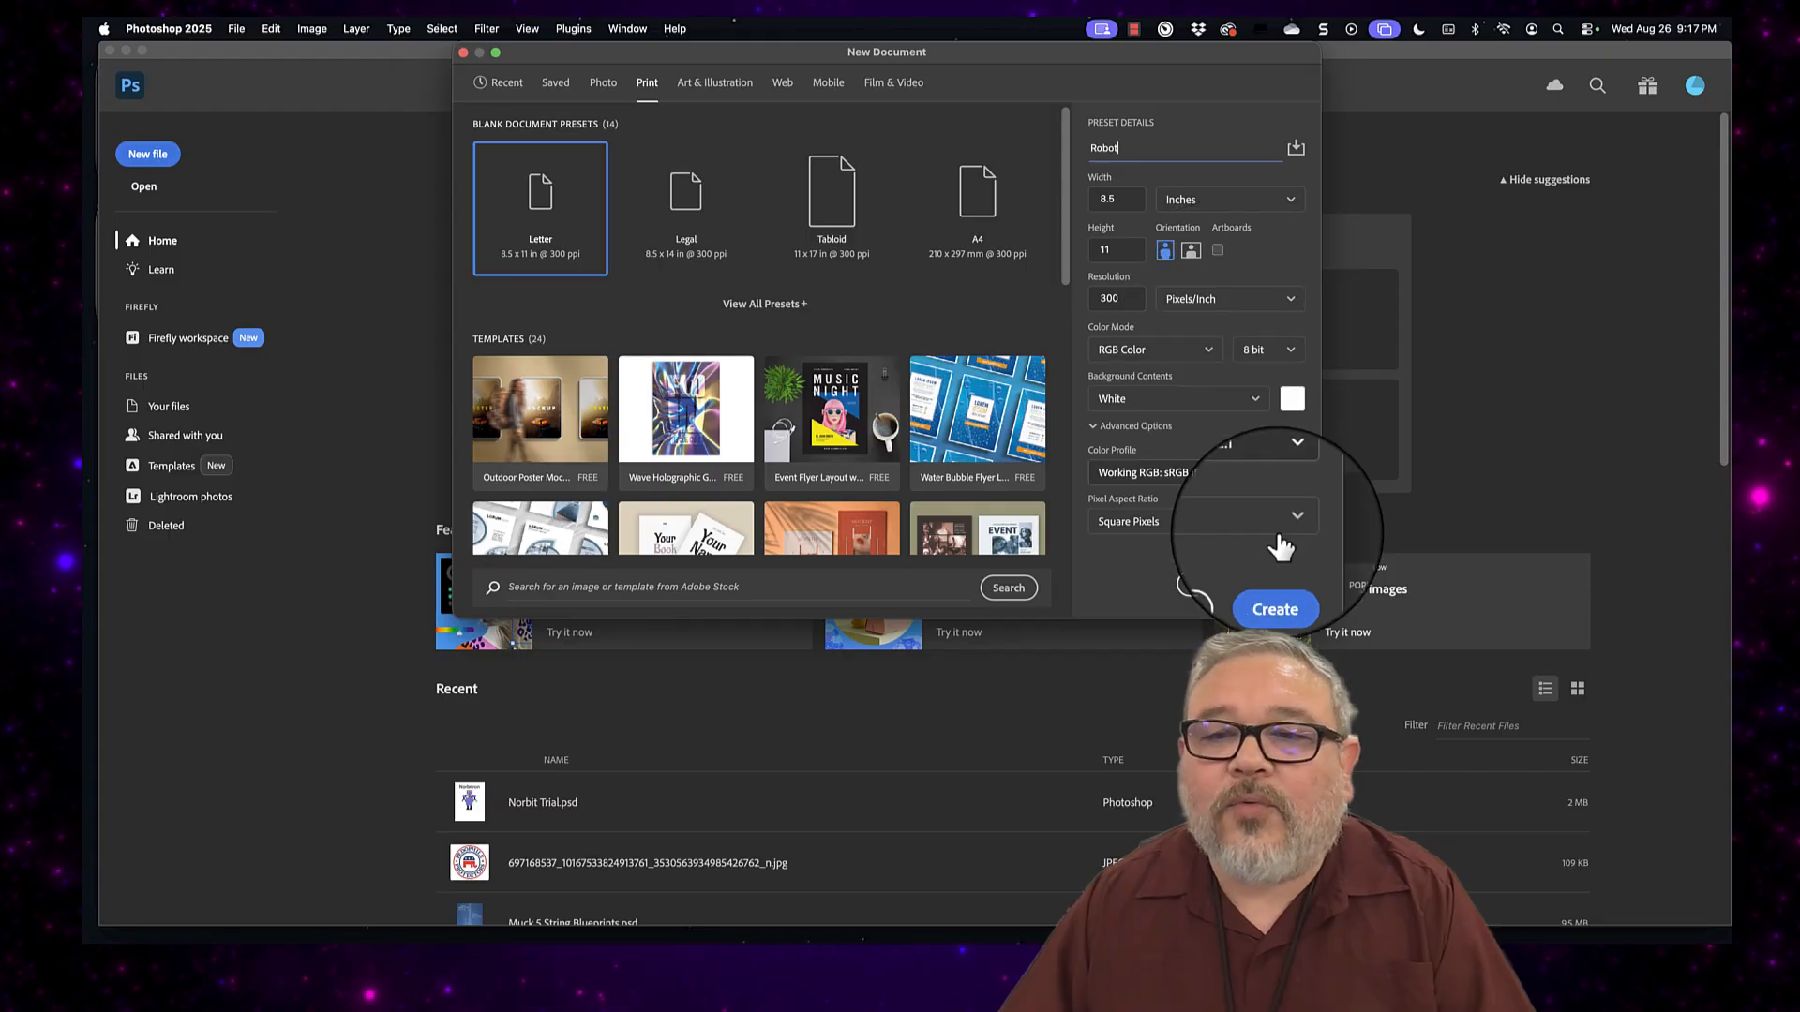
pyautogui.click(1270, 586)
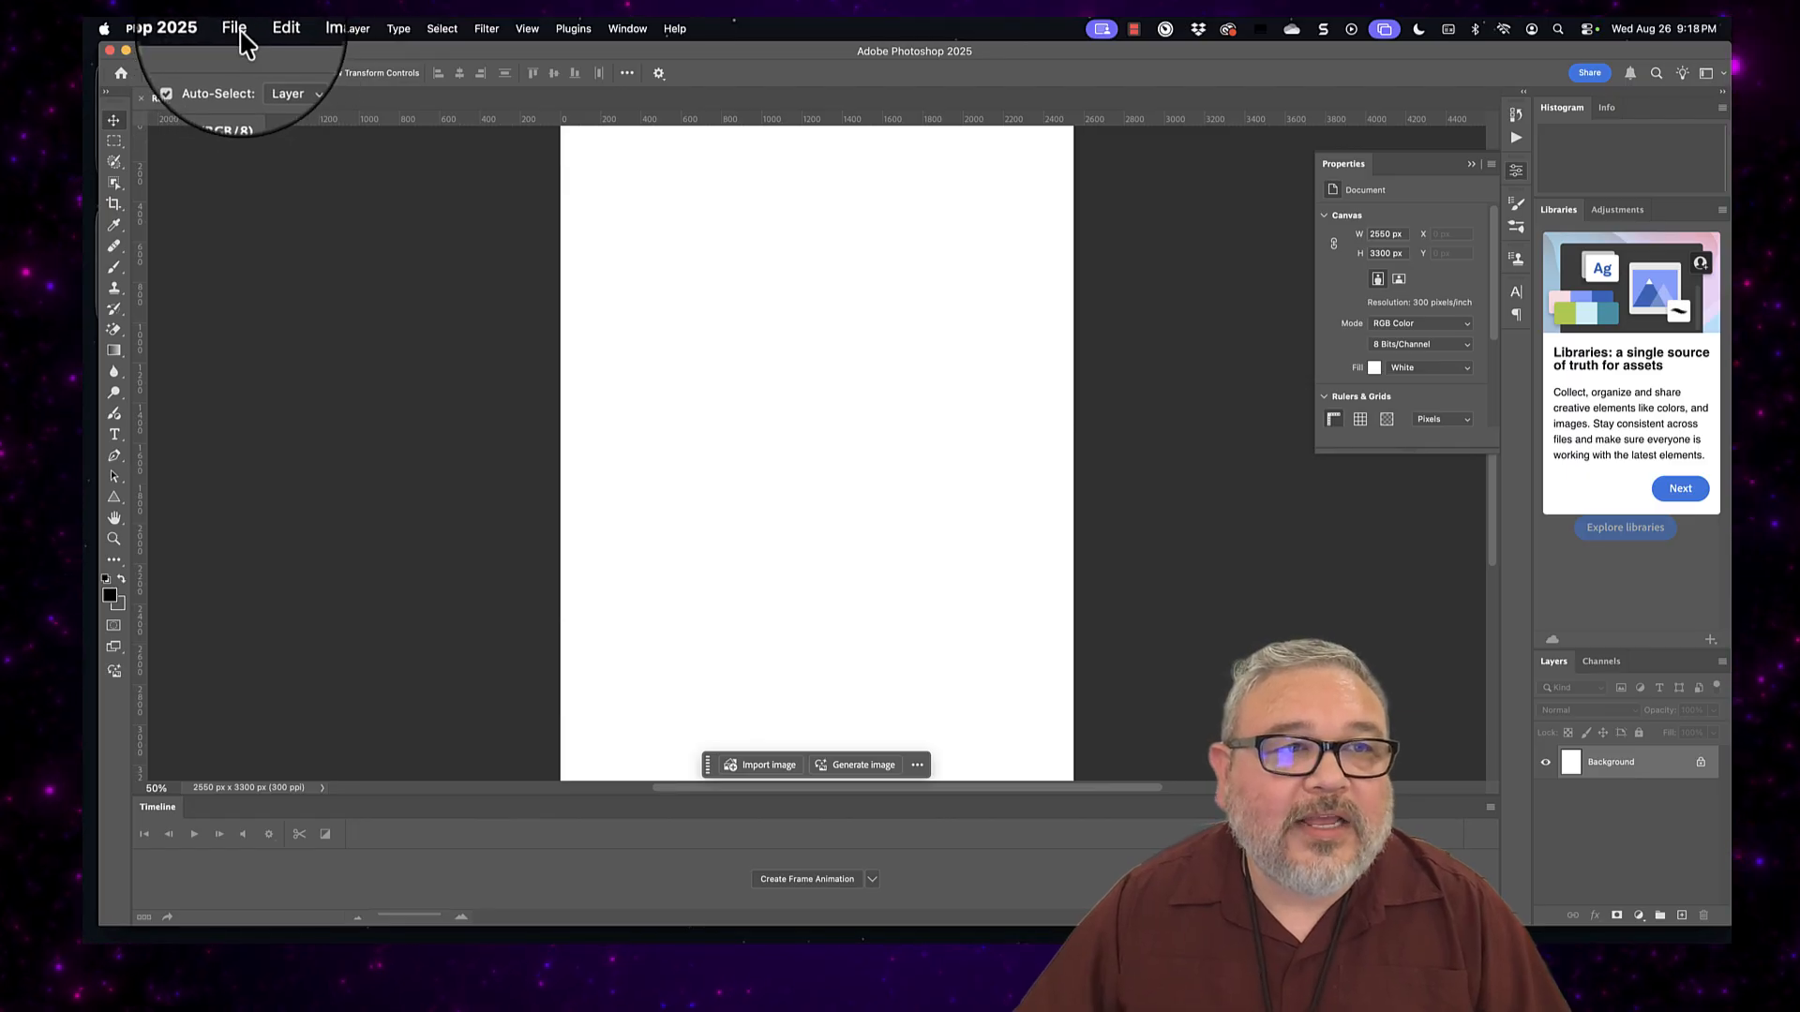
# Step: Start a Save As to the computer, choosing the Documents folder and the file name Robot1
pyautogui.click(235, 28)
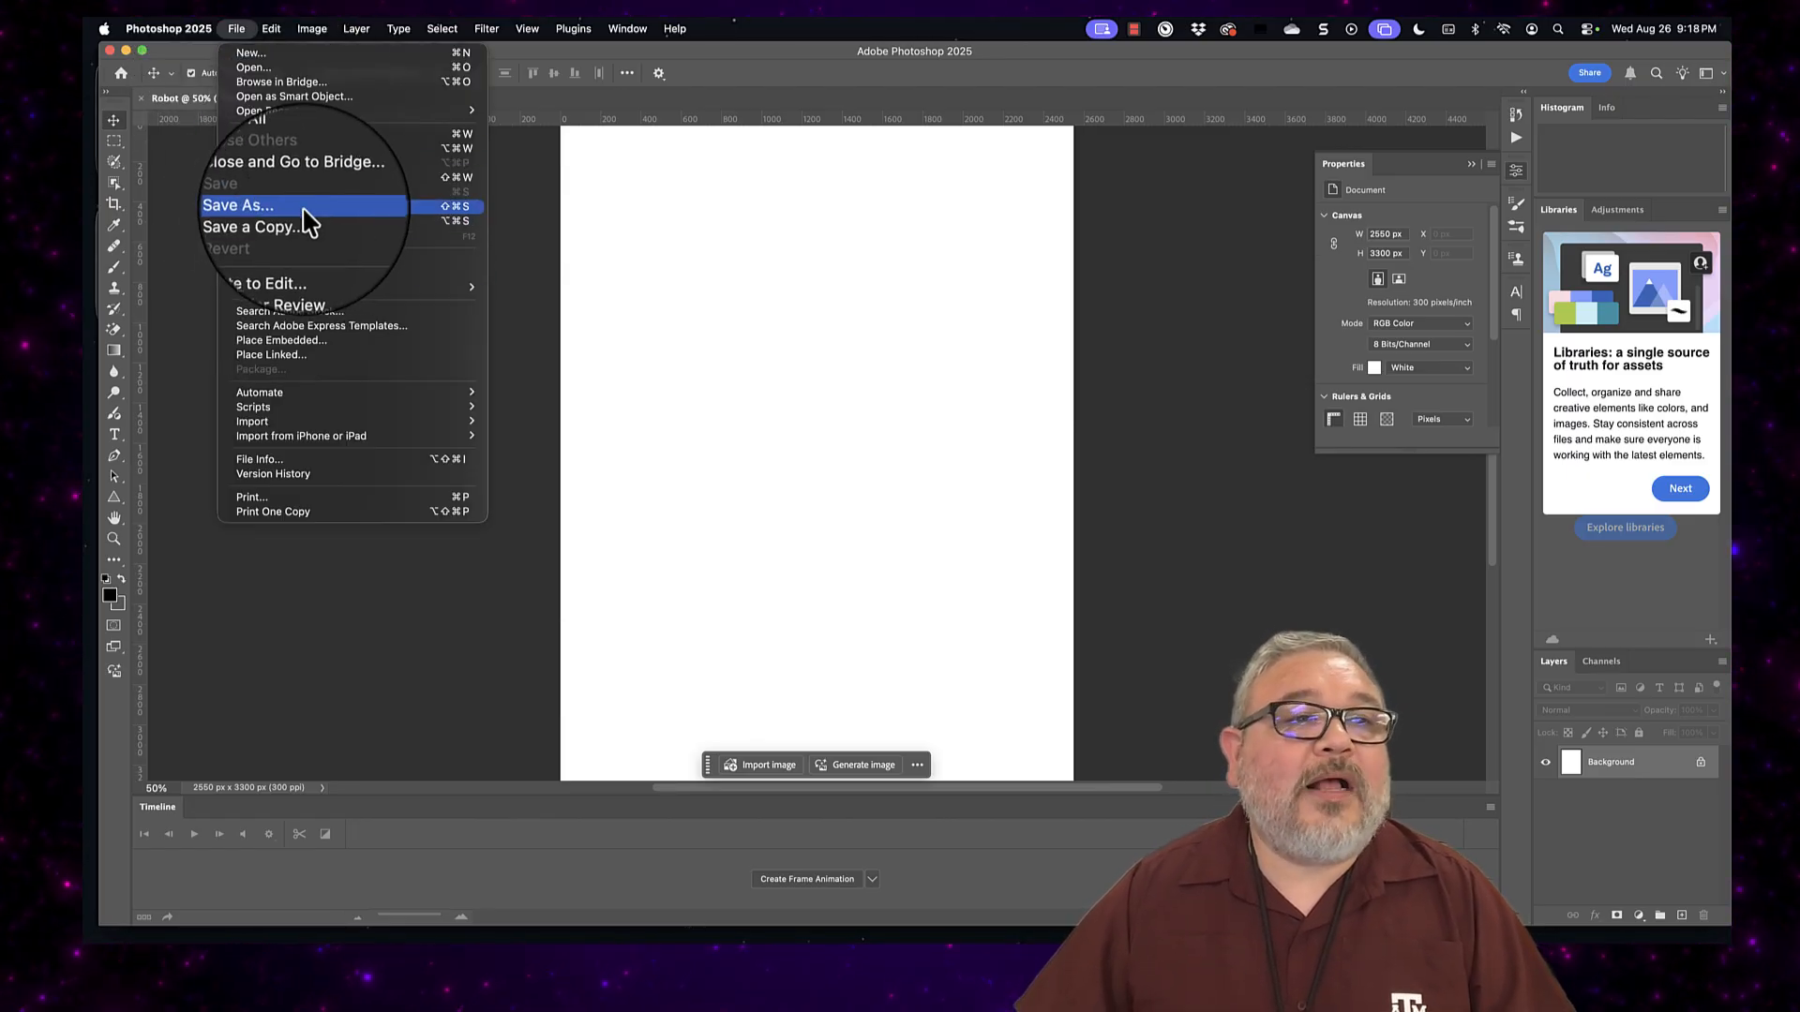
pyautogui.click(305, 215)
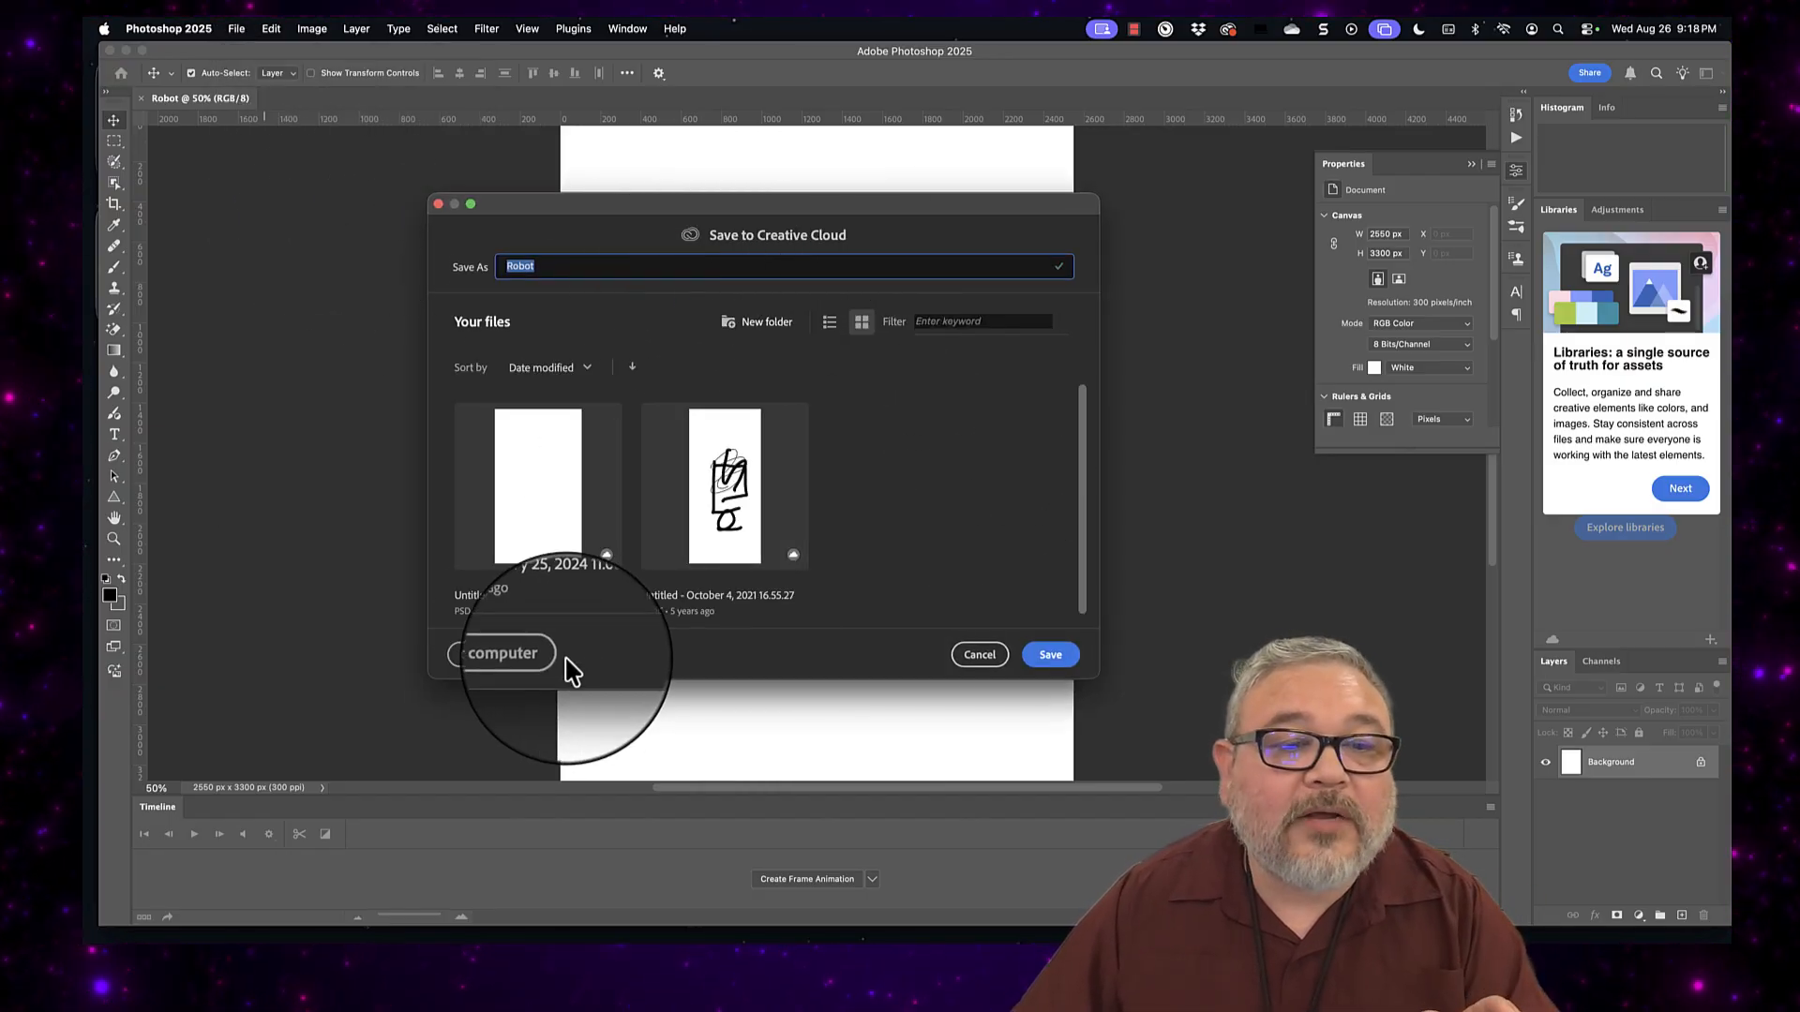
pyautogui.click(514, 659)
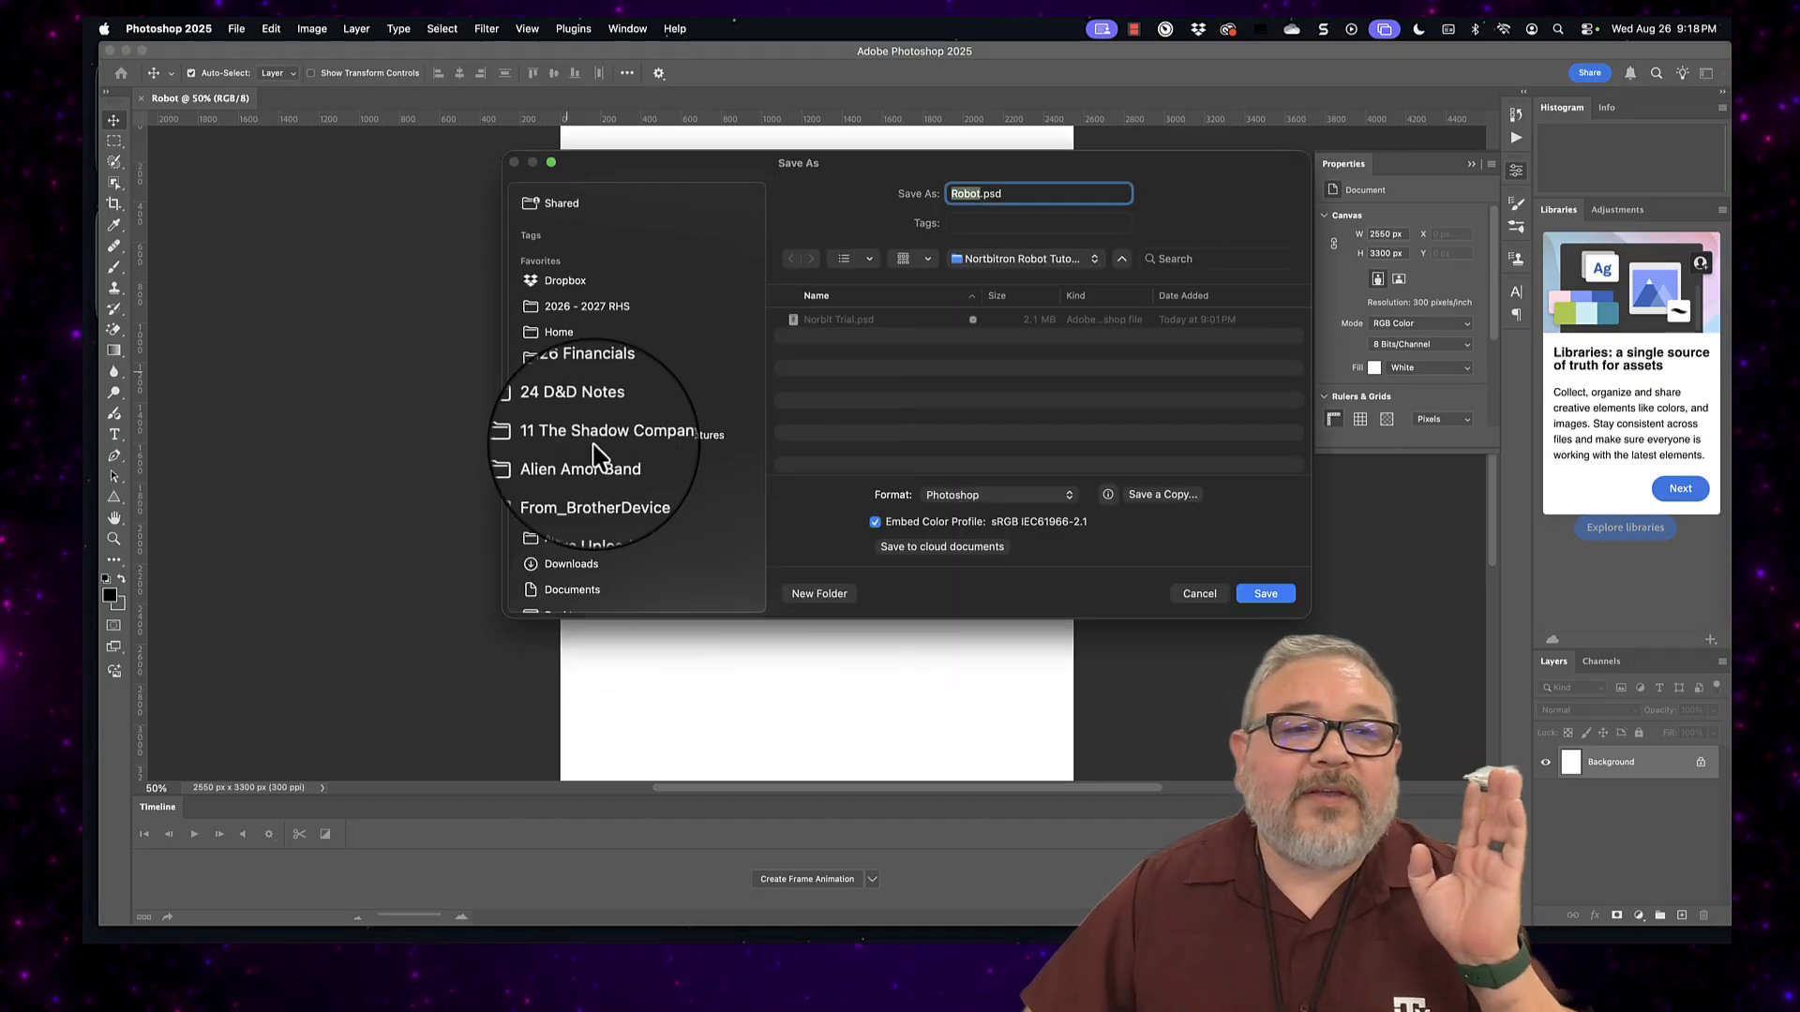
pyautogui.scroll(-2, 593, 553)
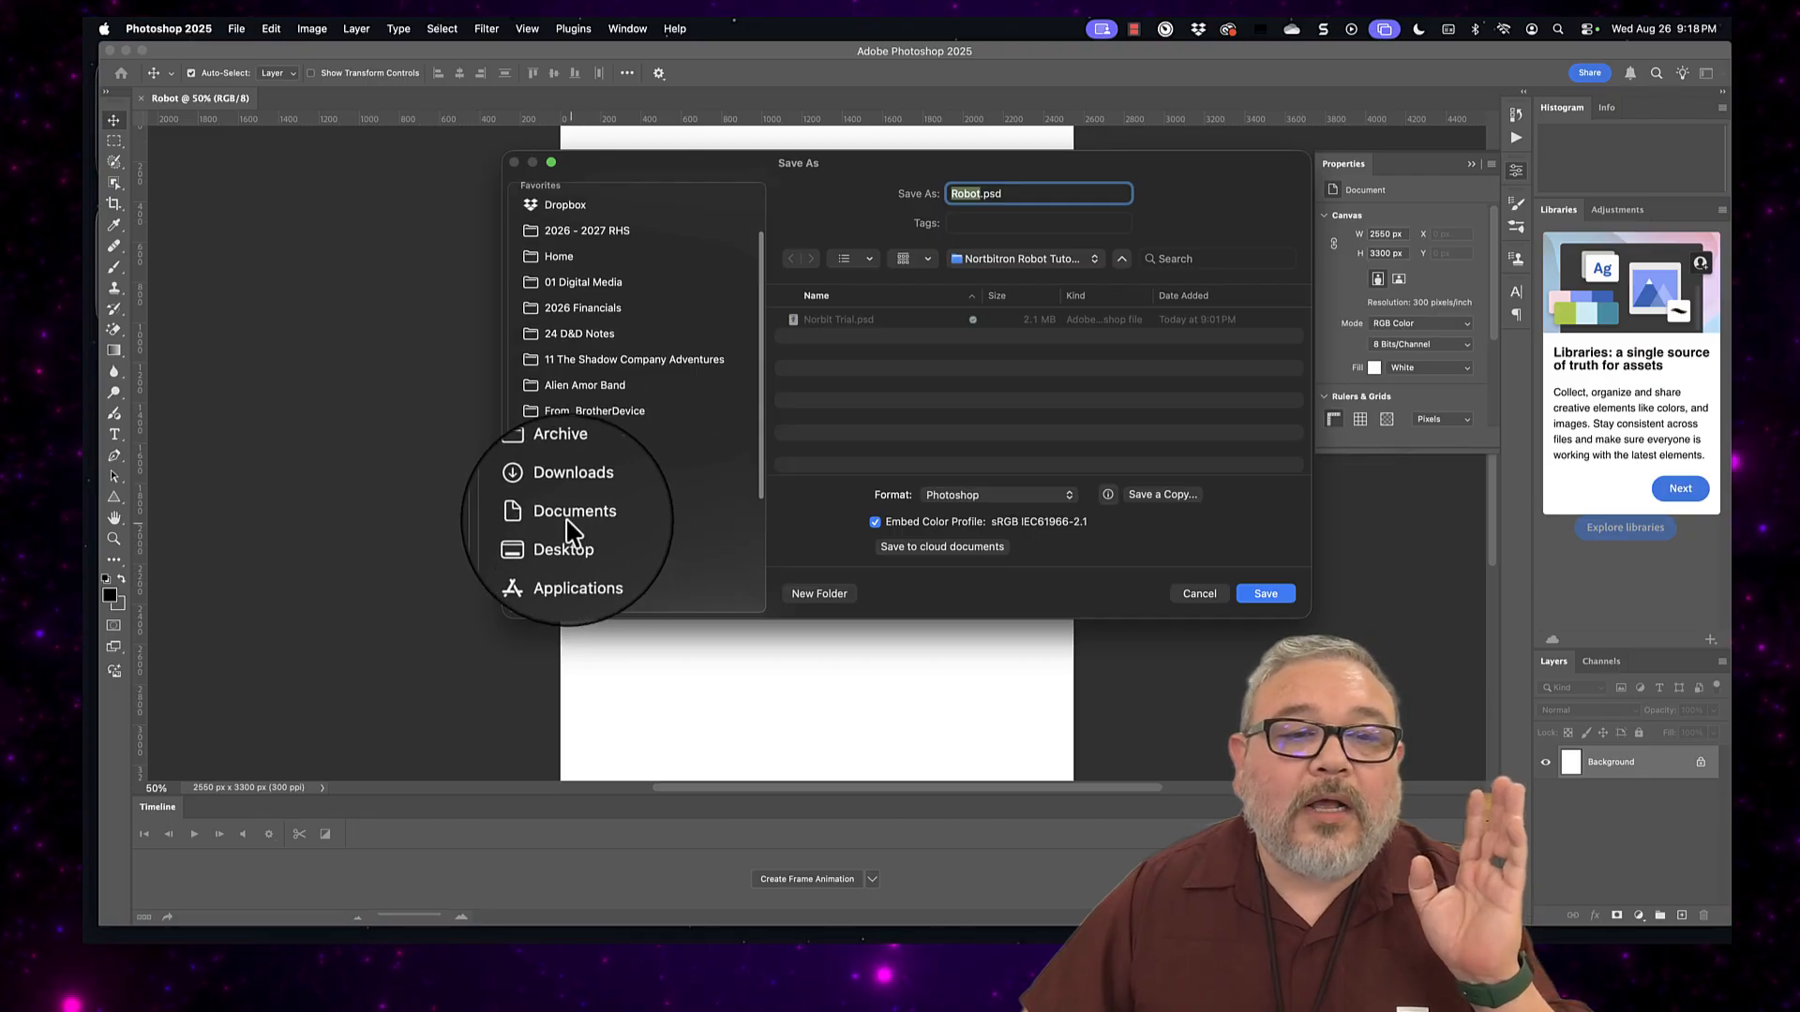
pyautogui.click(567, 519)
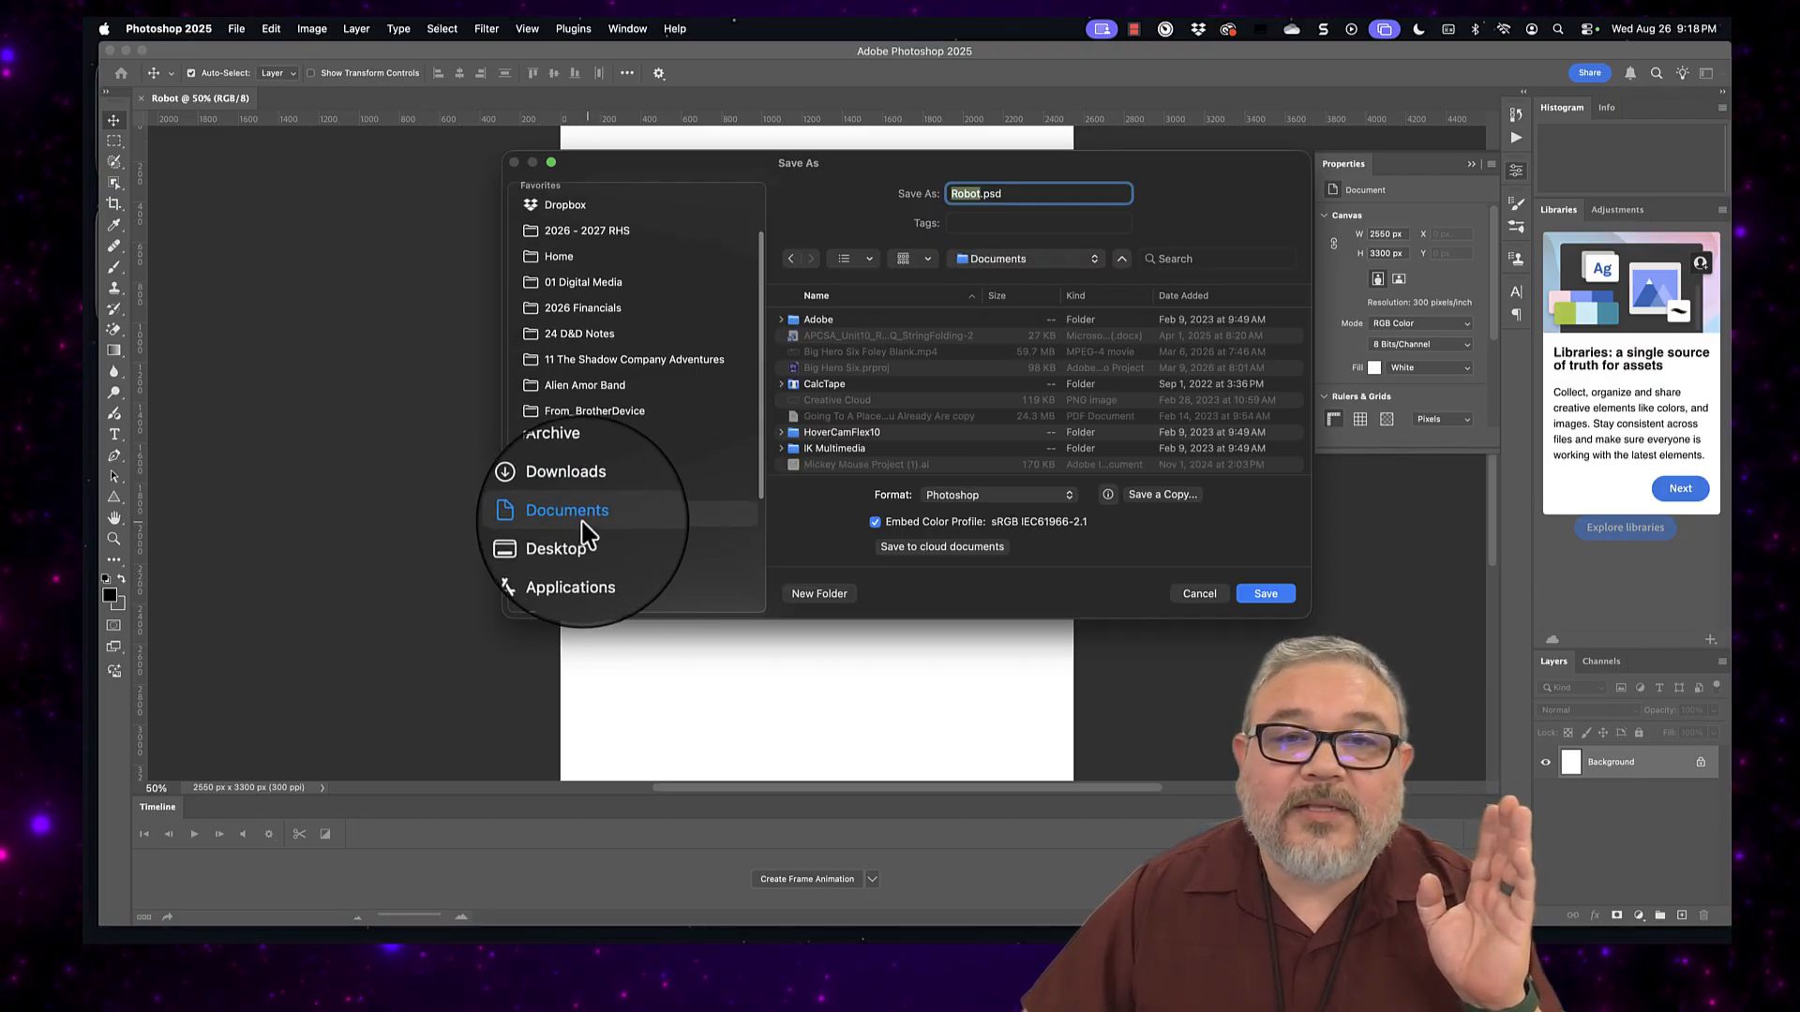
pyautogui.click(975, 195)
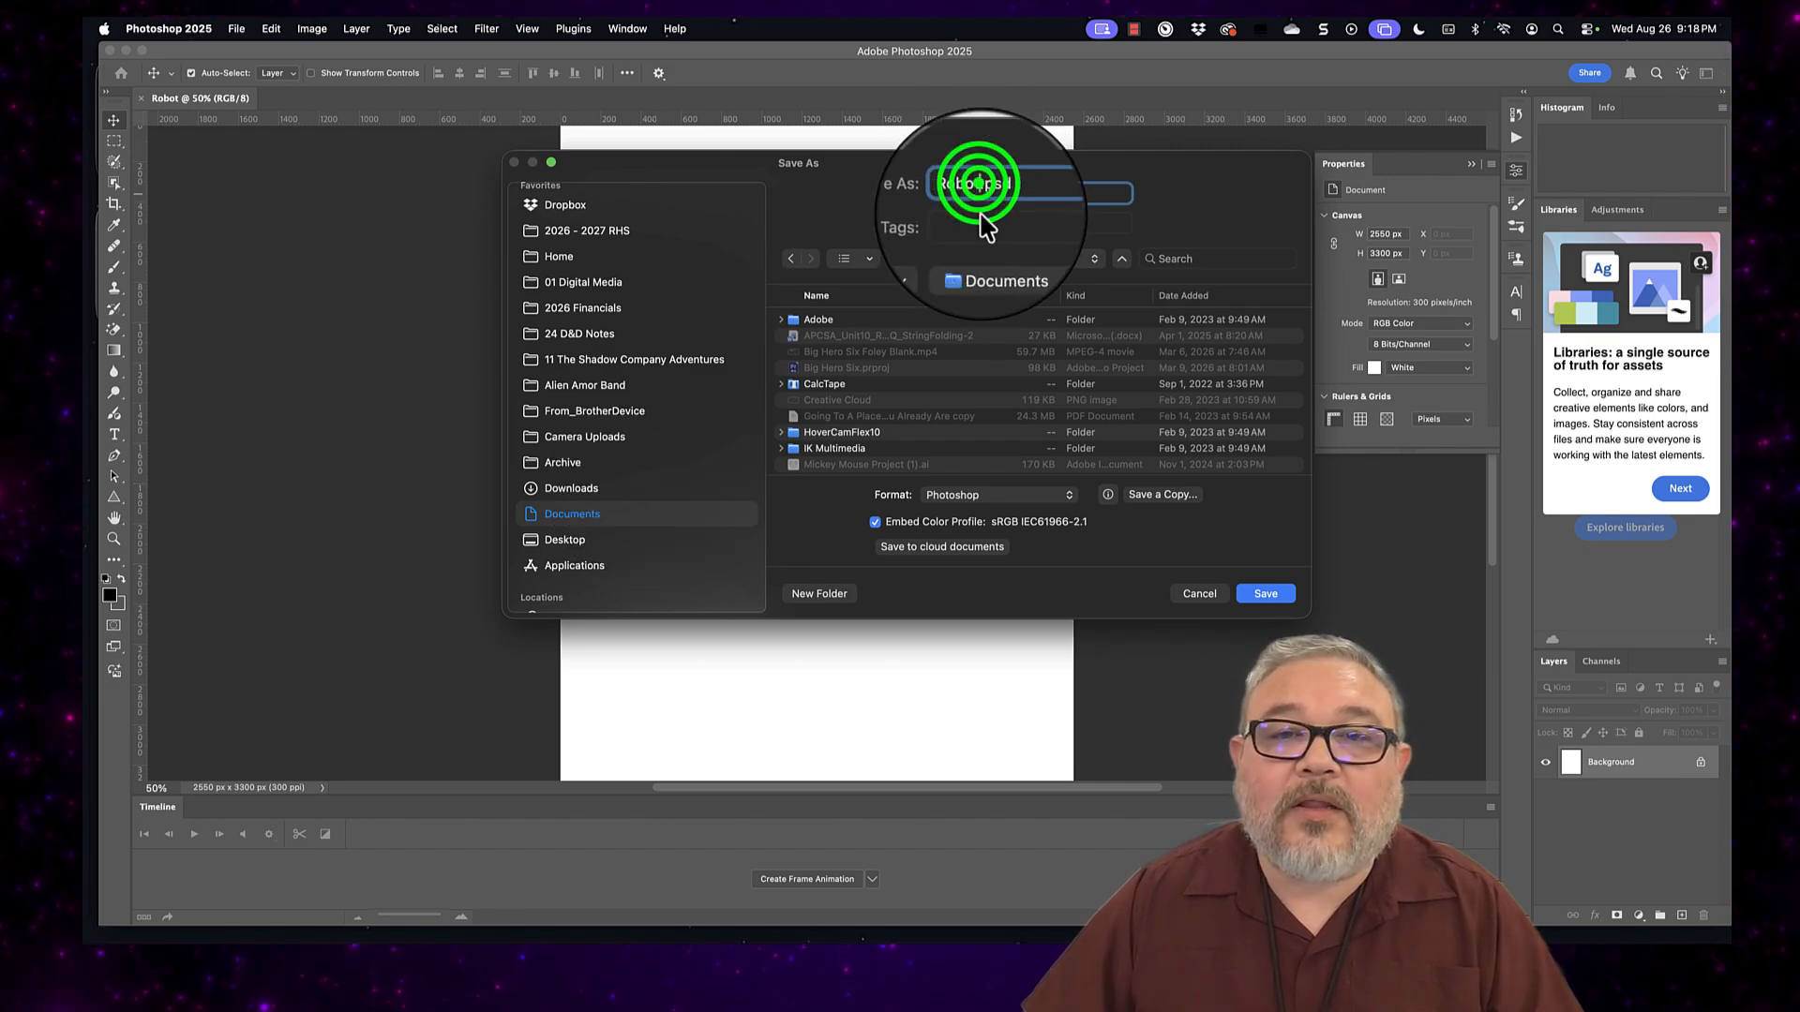
pyautogui.write('1')
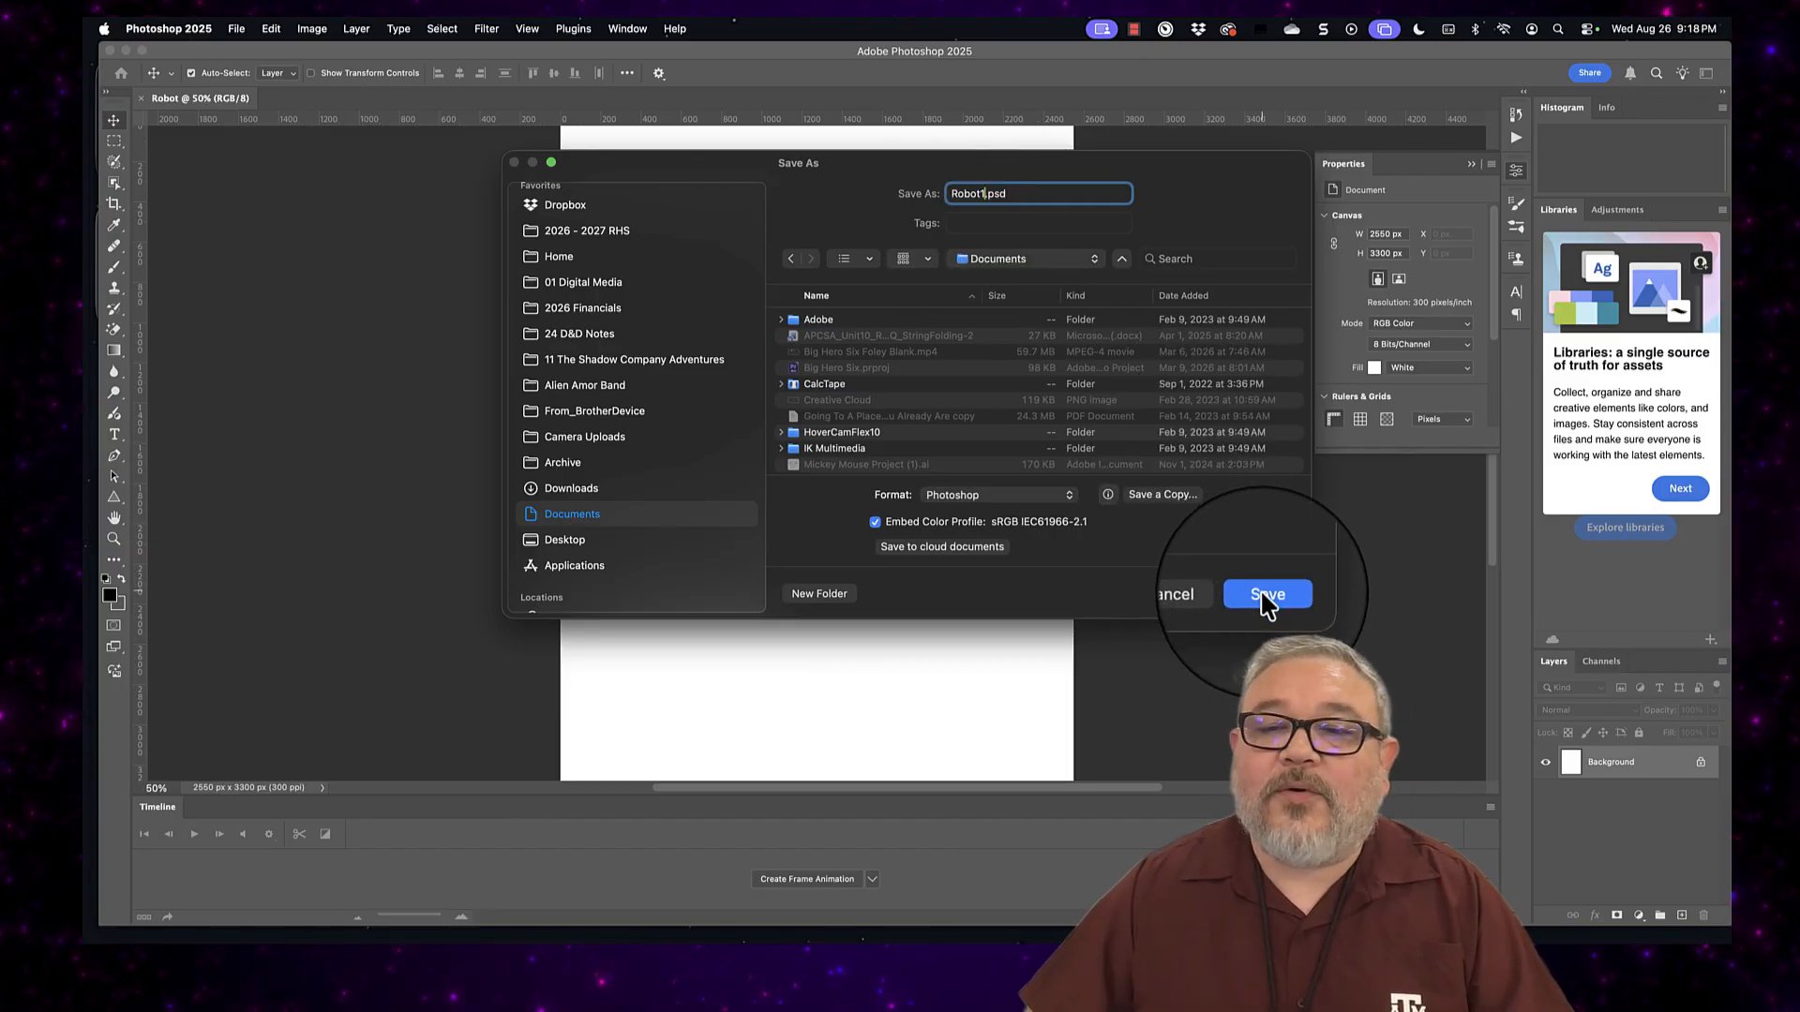
# Step: Try the PNG and Large Document Format file formats for the file being saved
pyautogui.click(985, 495)
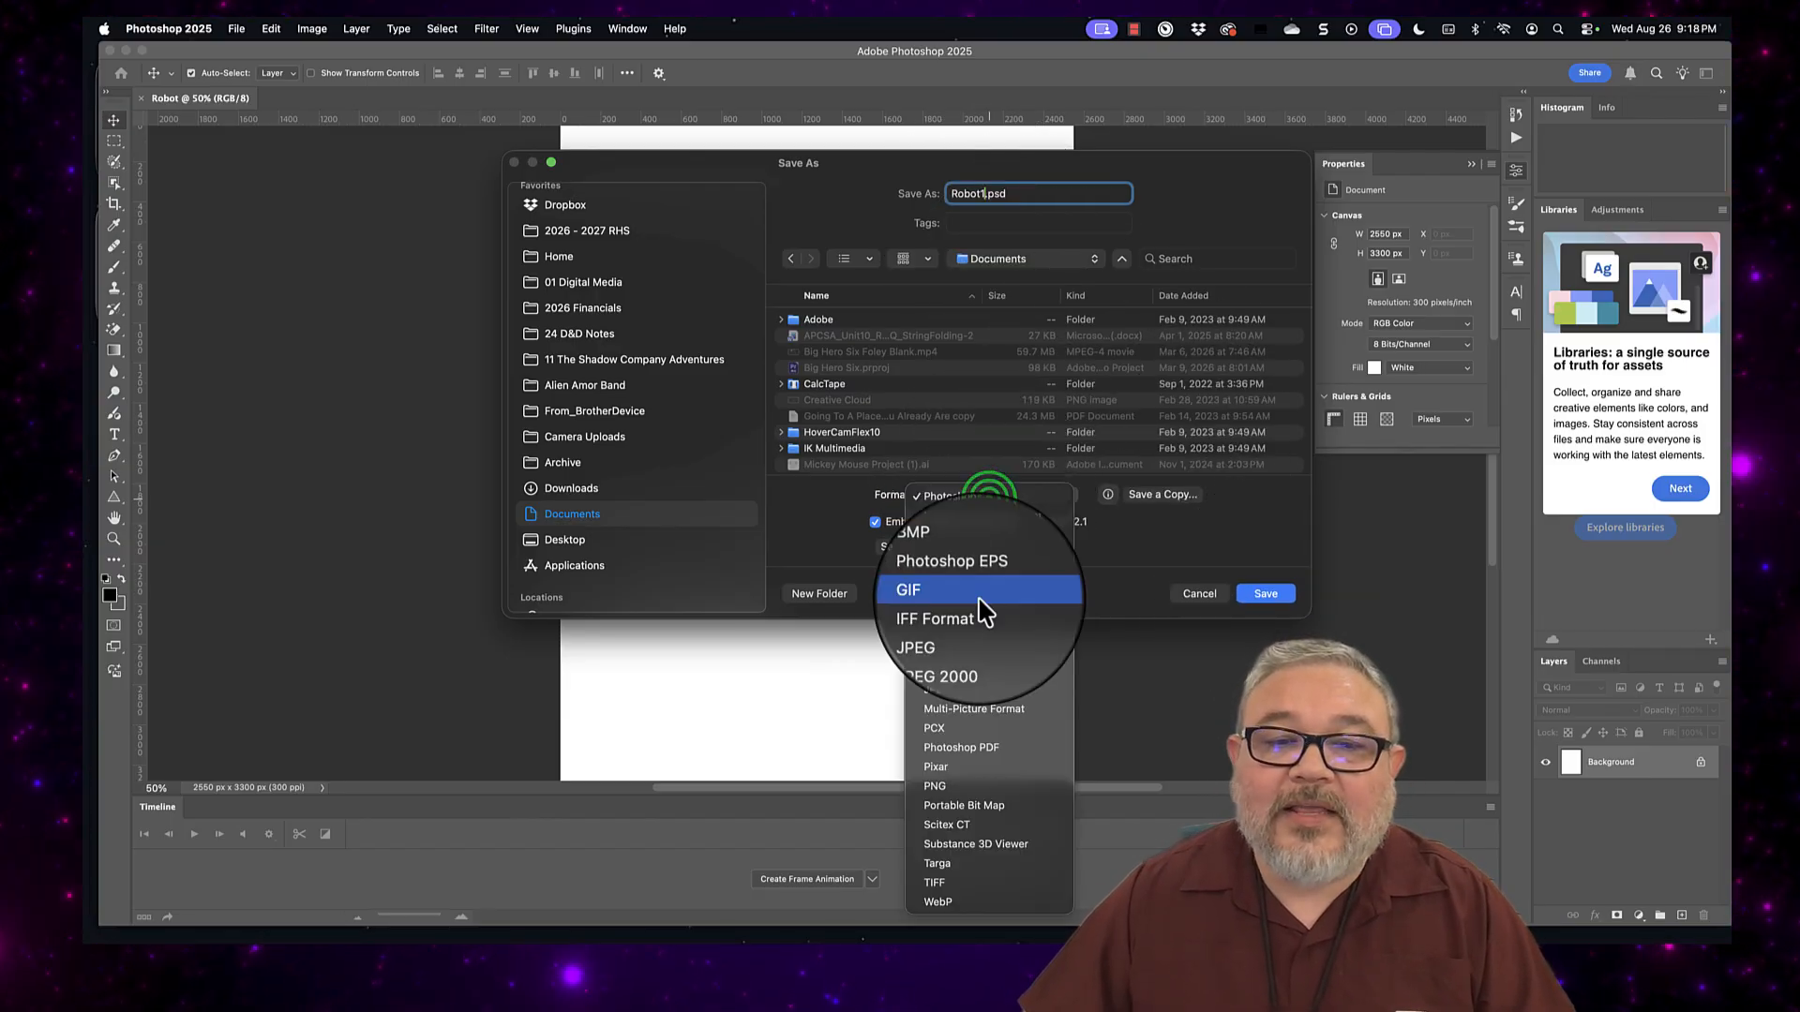
pyautogui.click(960, 785)
pyautogui.click(983, 502)
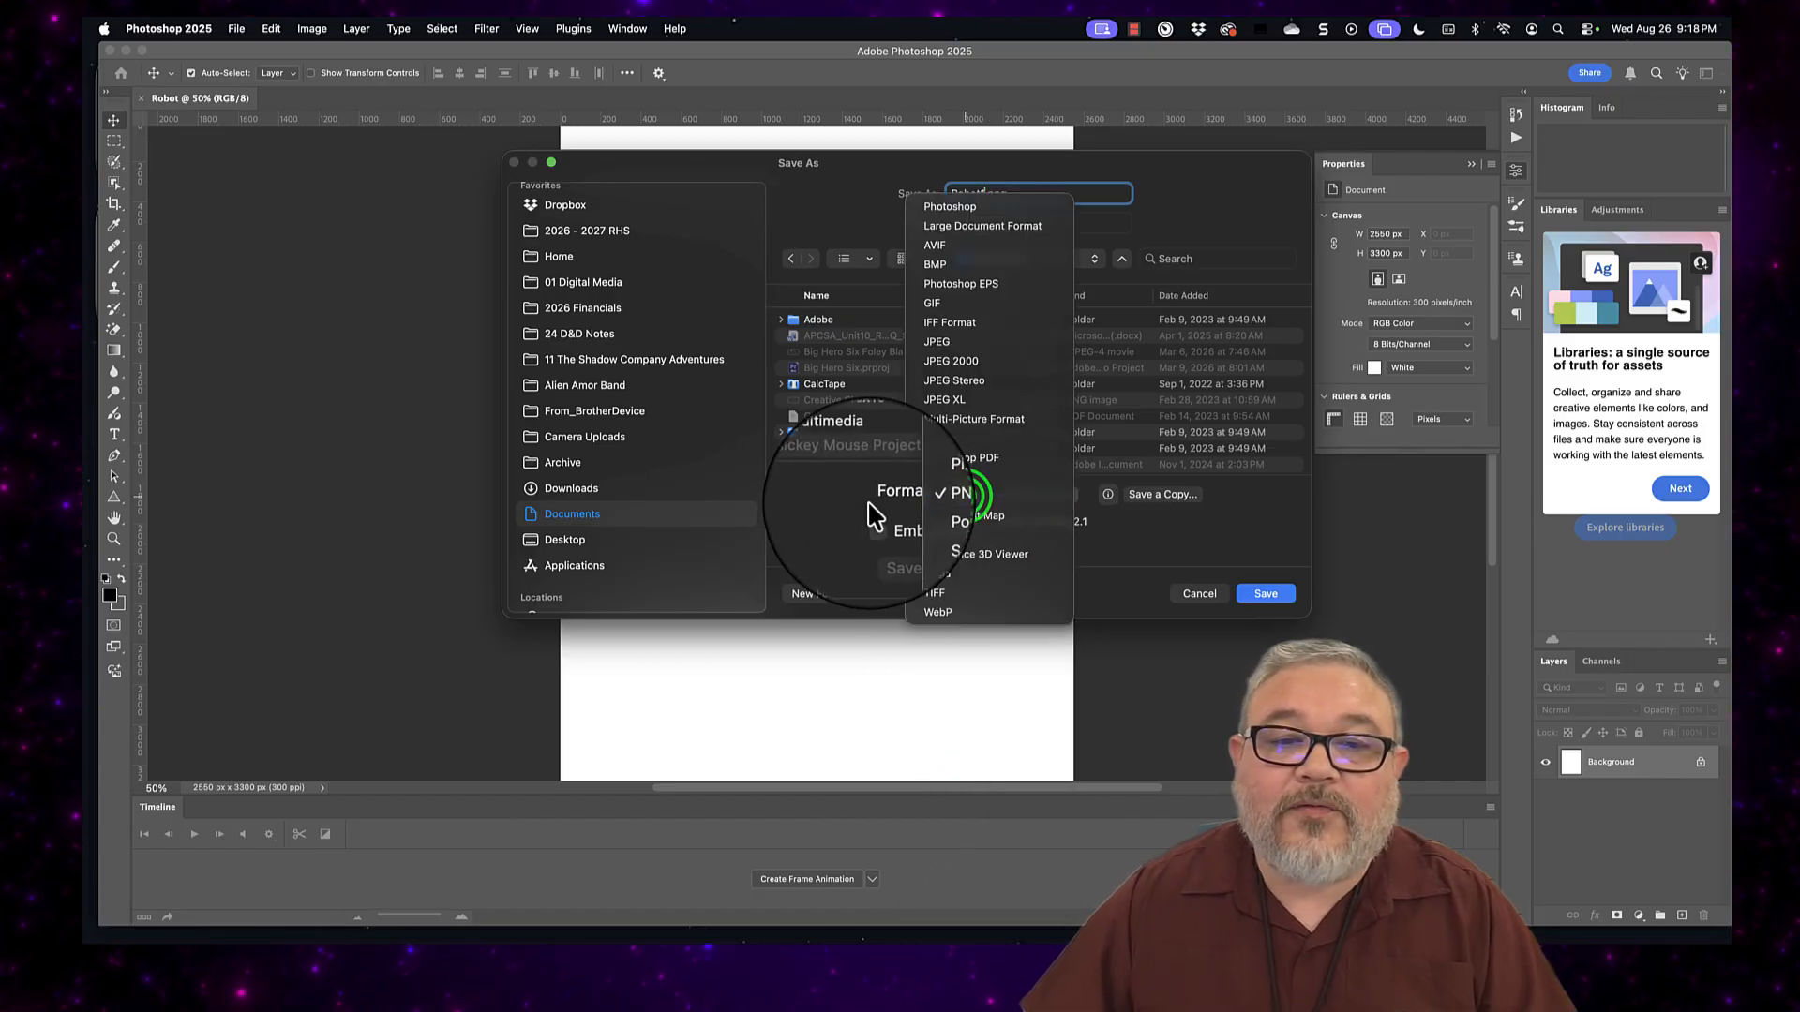
pyautogui.click(966, 227)
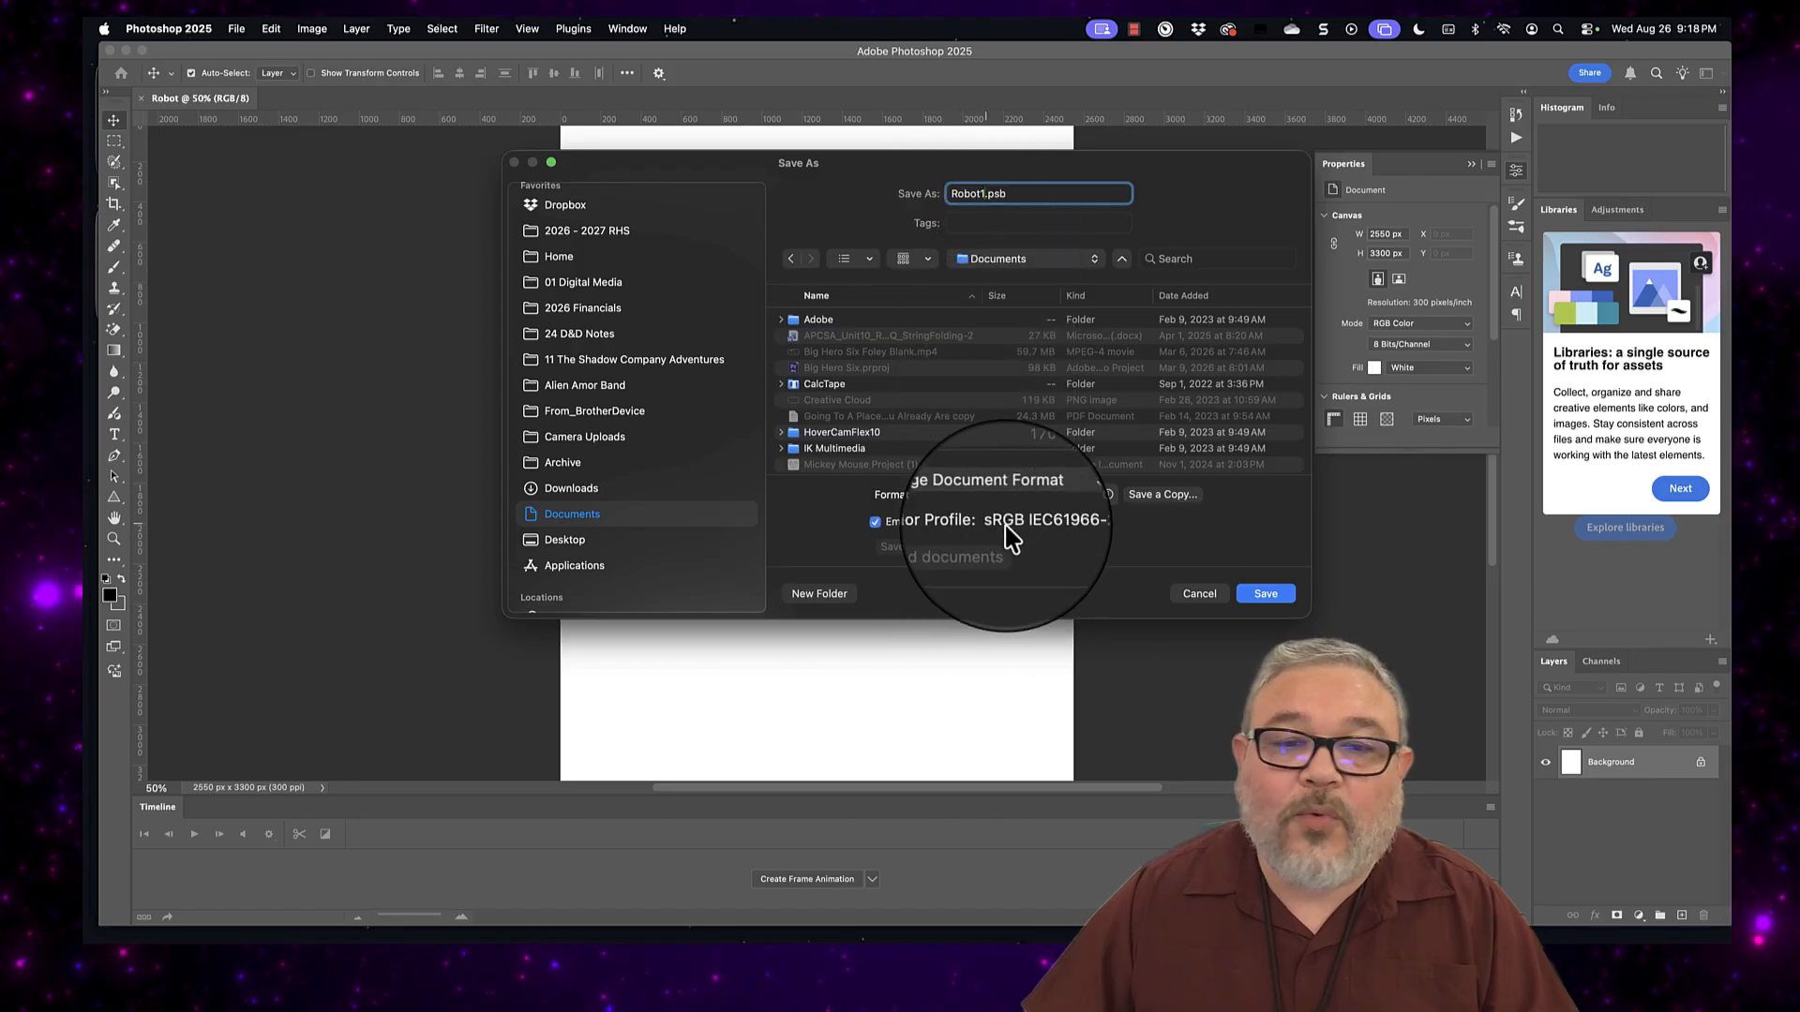
# Step: Set the file format to Photoshop and save the document as Robot1.psd
pyautogui.click(998, 492)
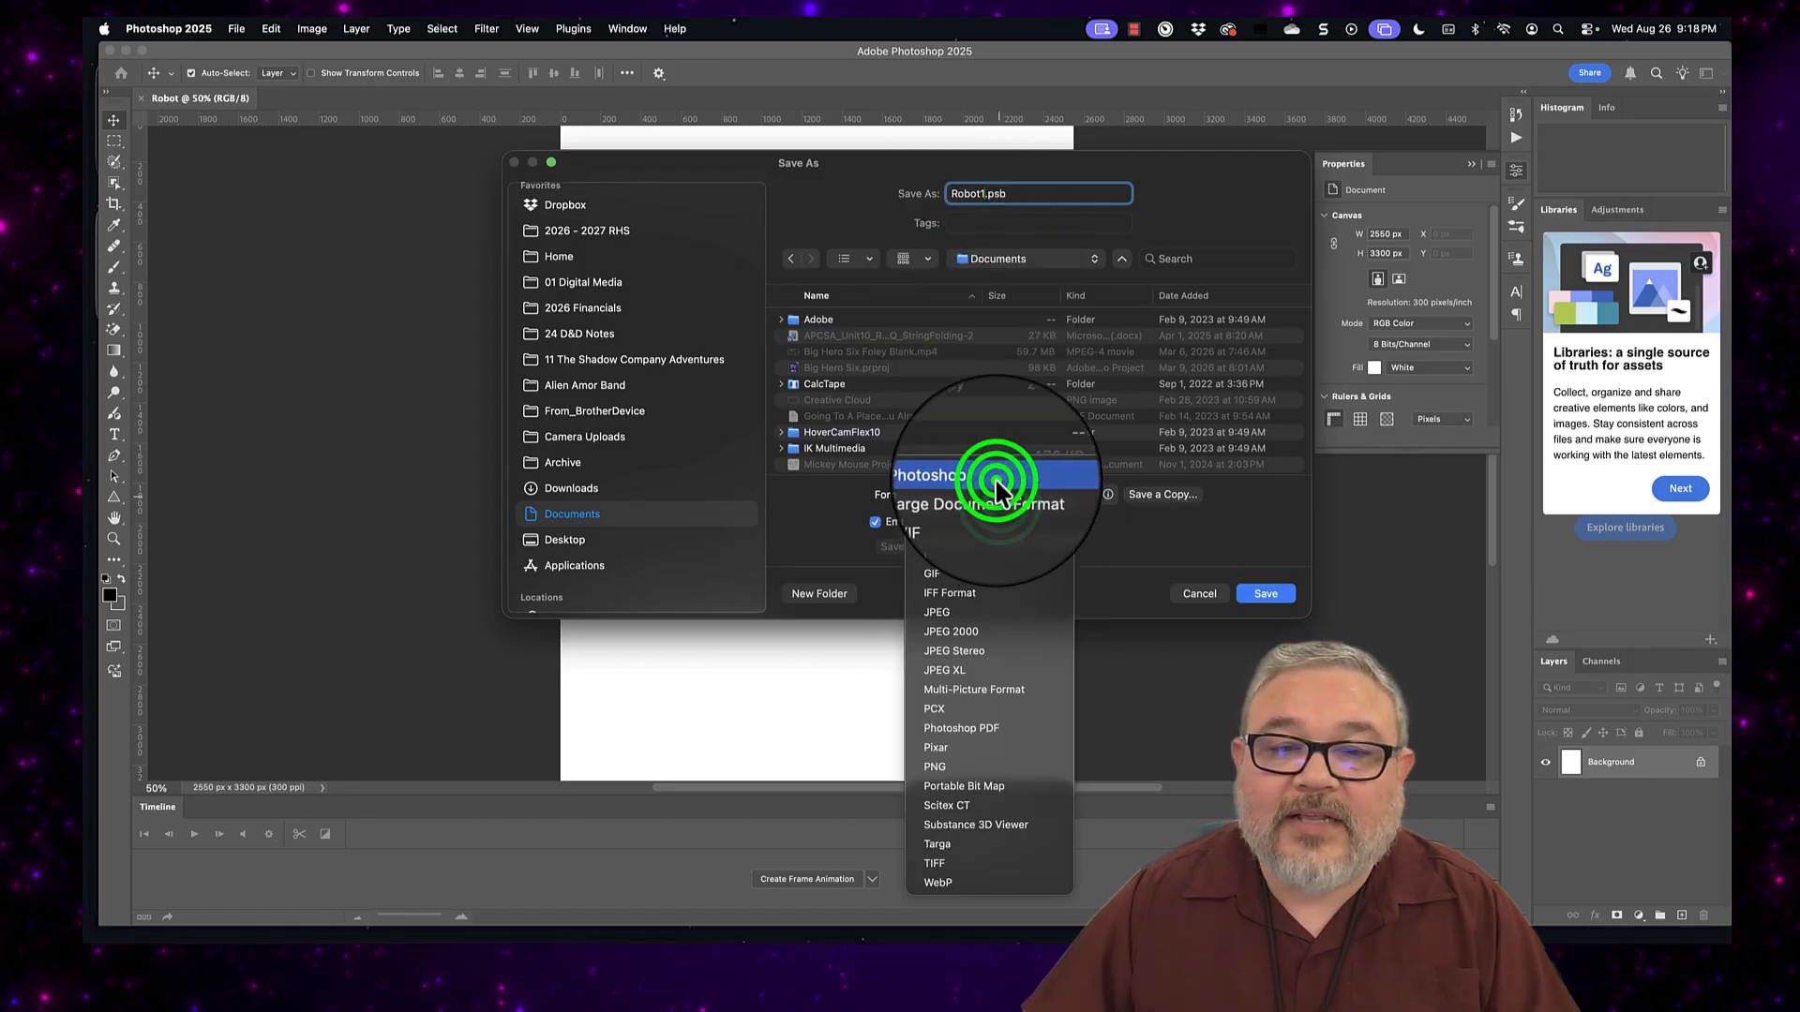
pyautogui.click(995, 478)
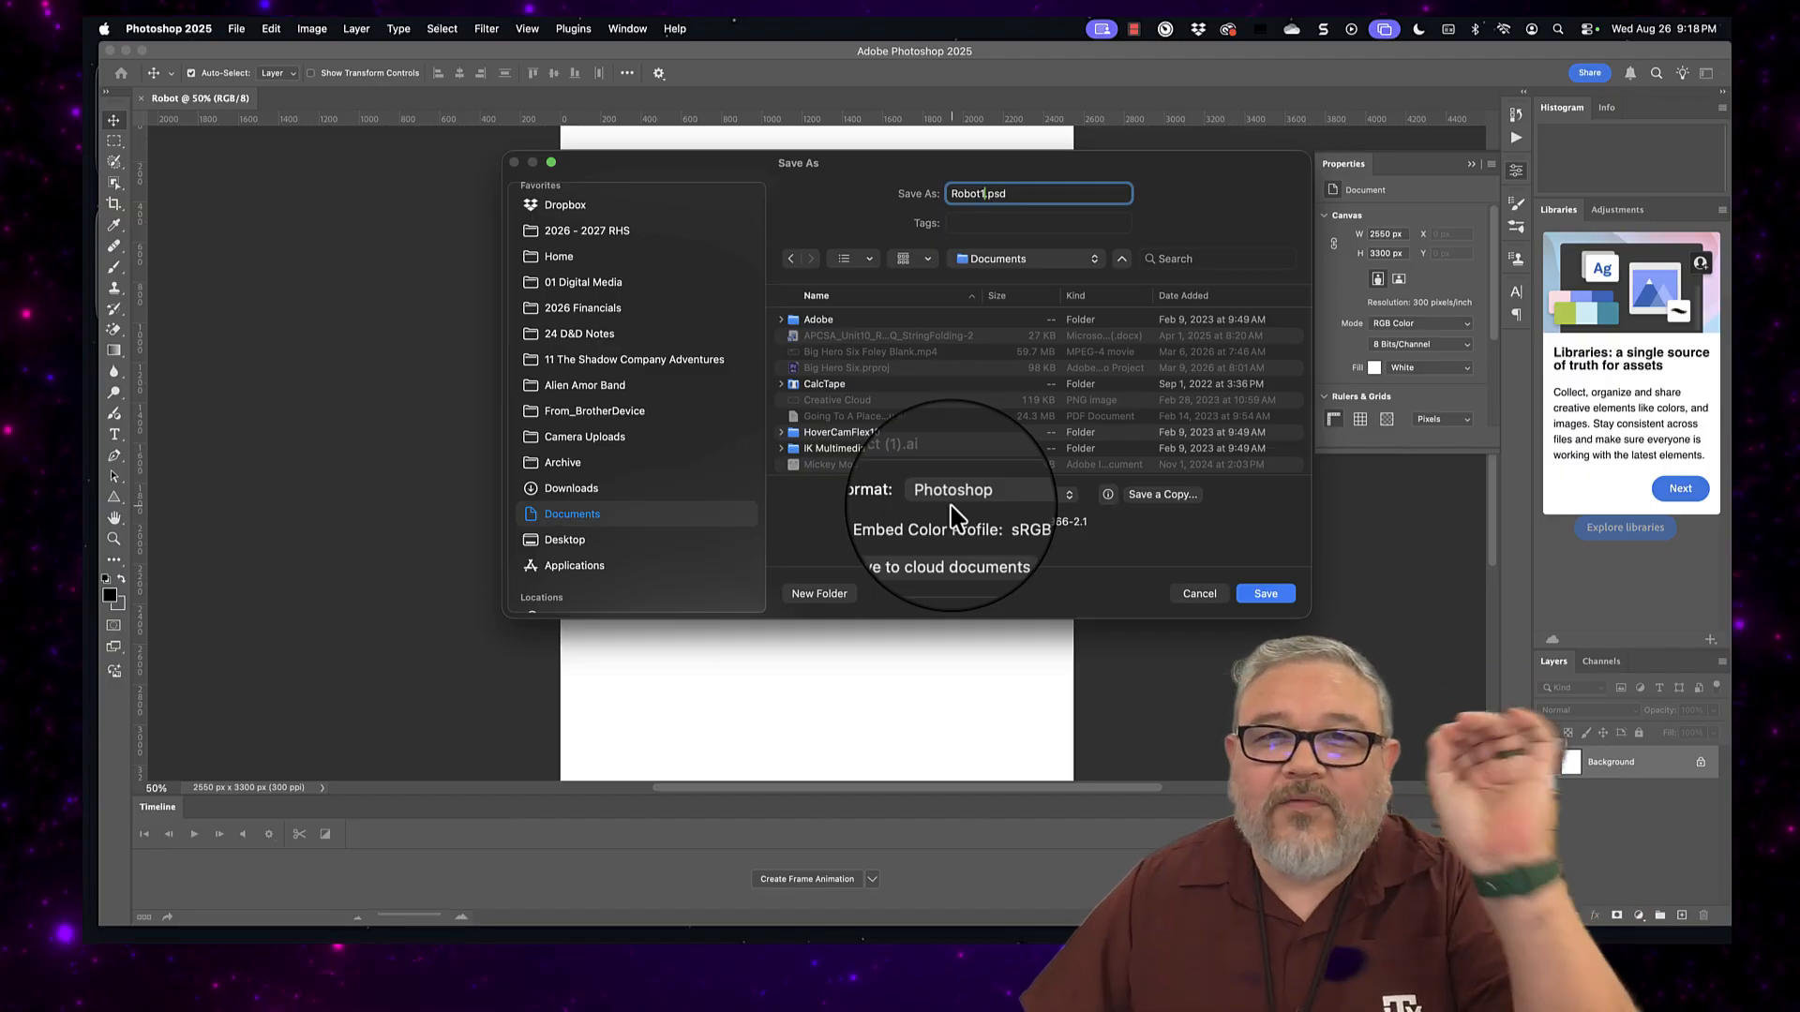
pyautogui.click(1258, 589)
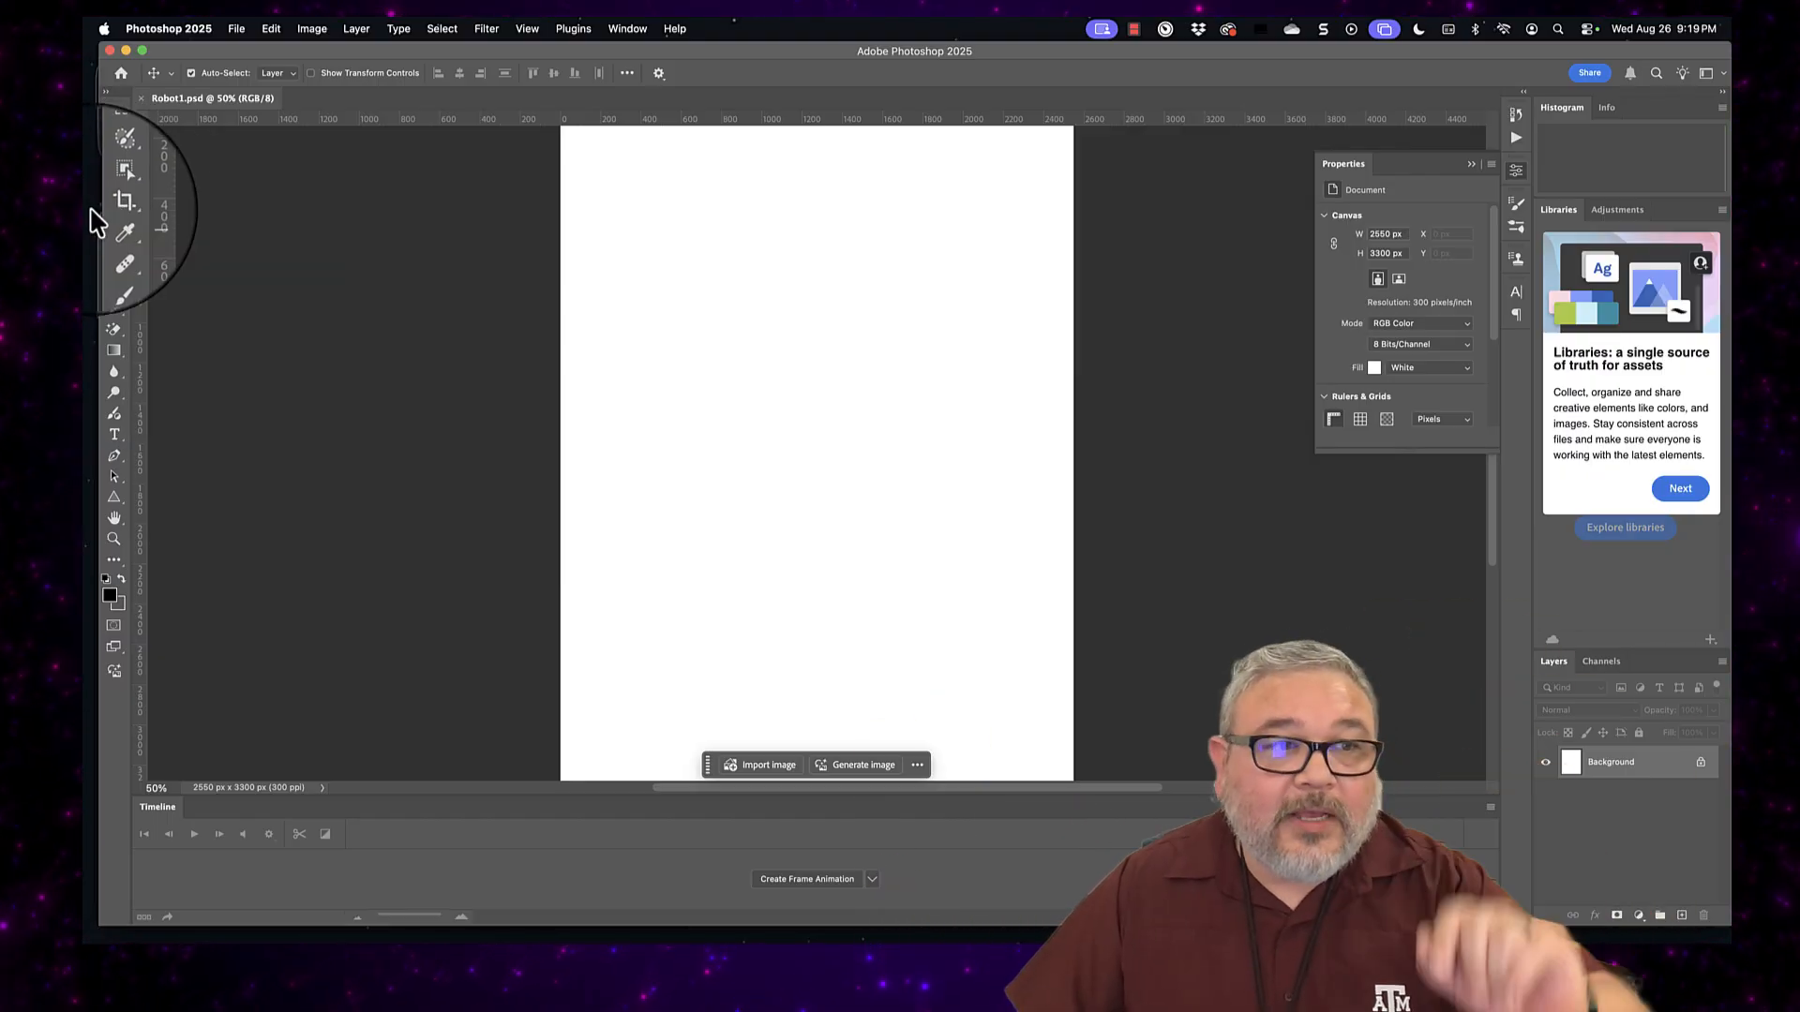
# Step: Look through the Rectangle, Ellipse, Polygon and Star shape tools and the variants of the Type tool
pyautogui.click(113, 499)
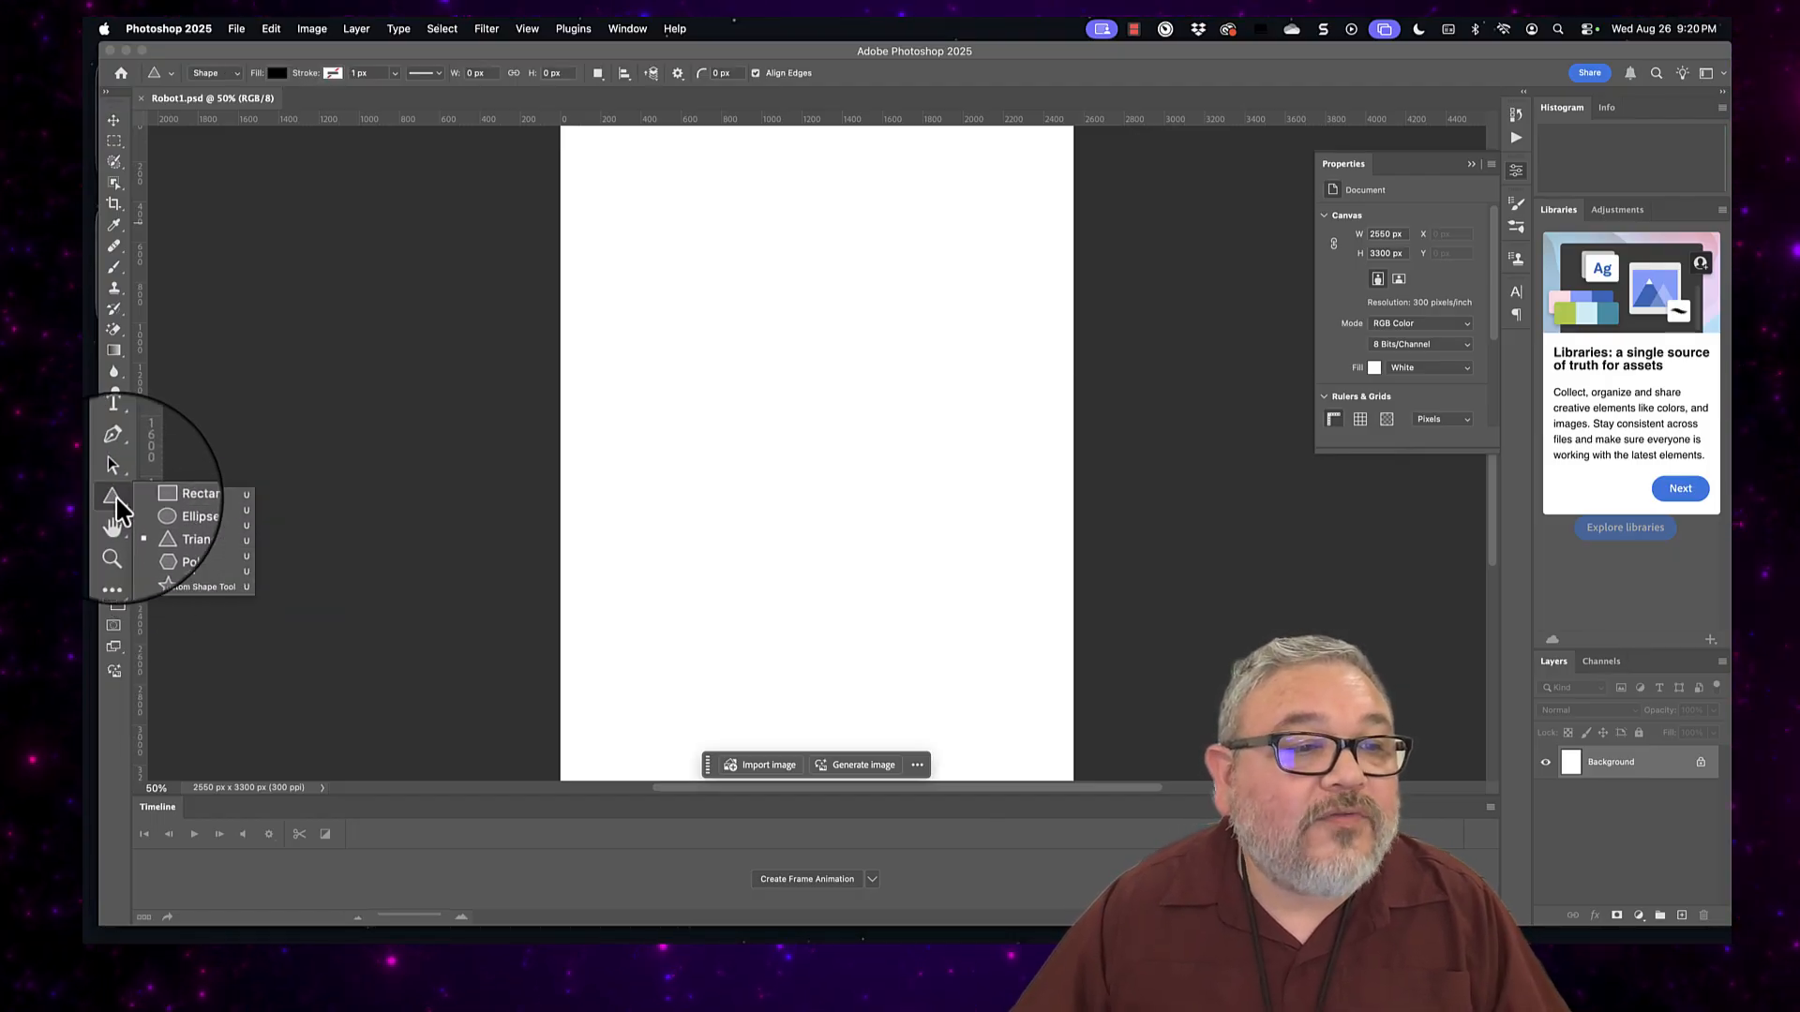
pyautogui.click(150, 493)
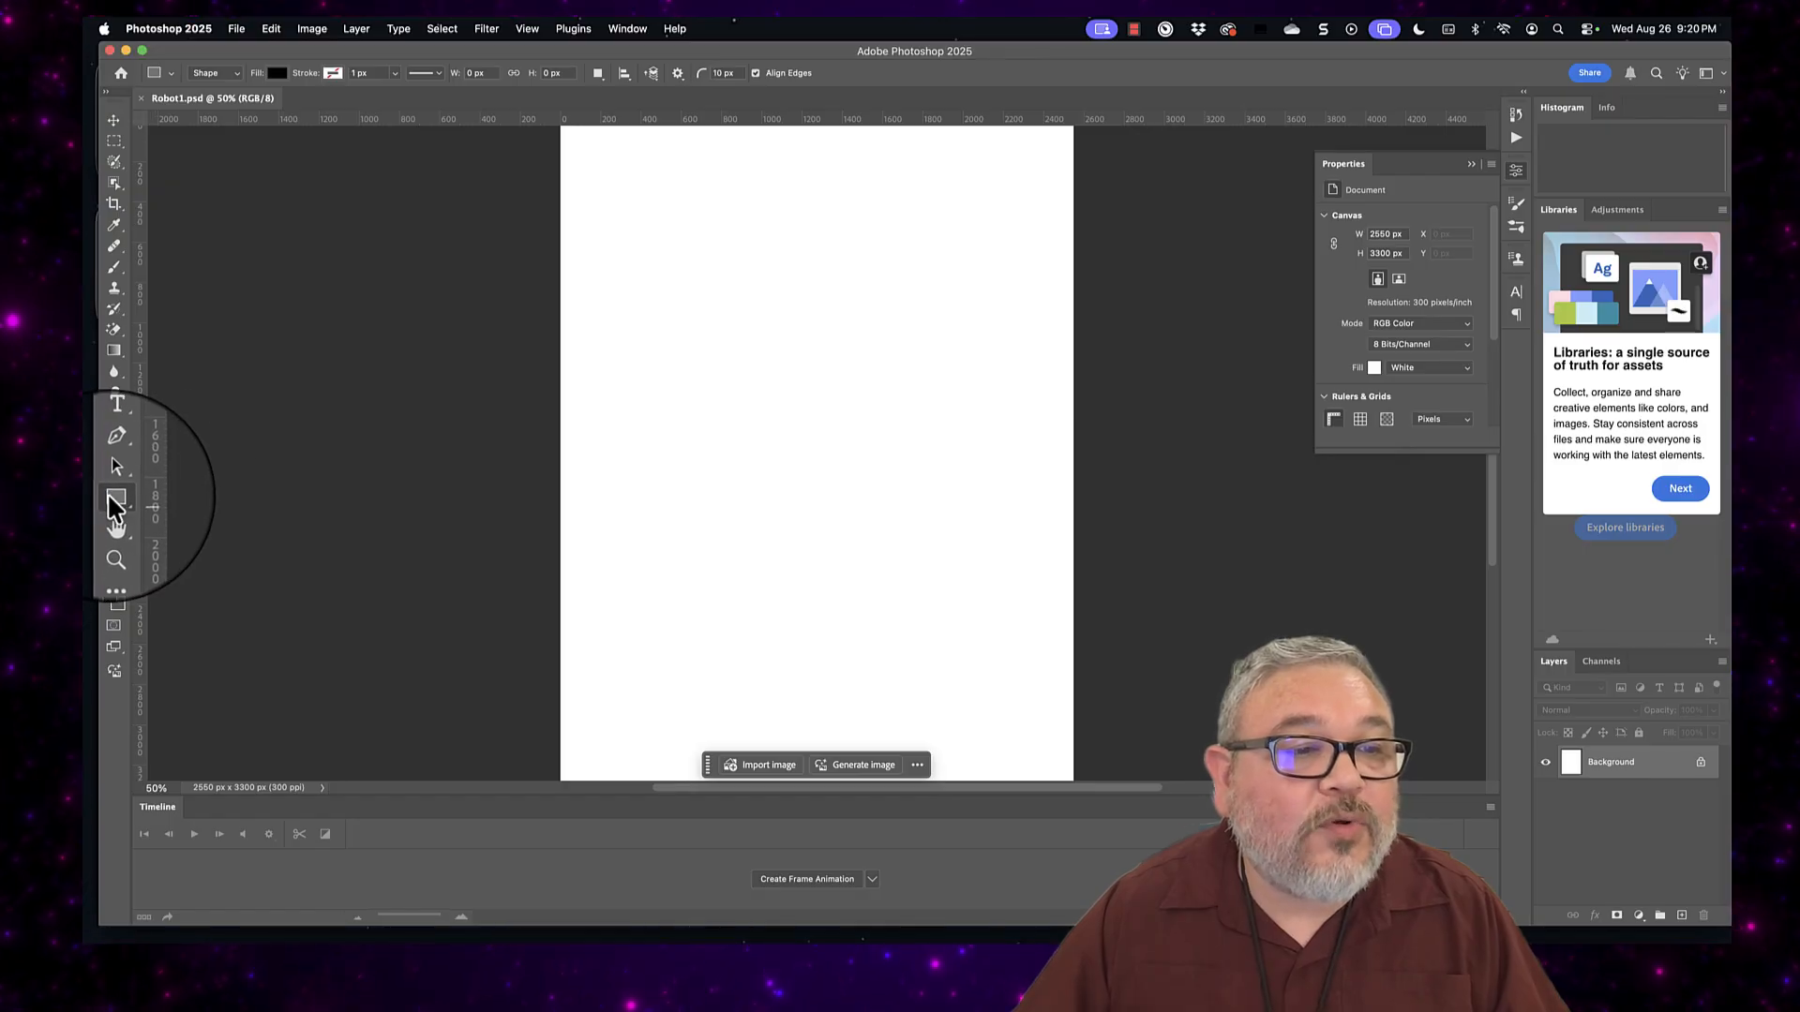
pyautogui.click(112, 497)
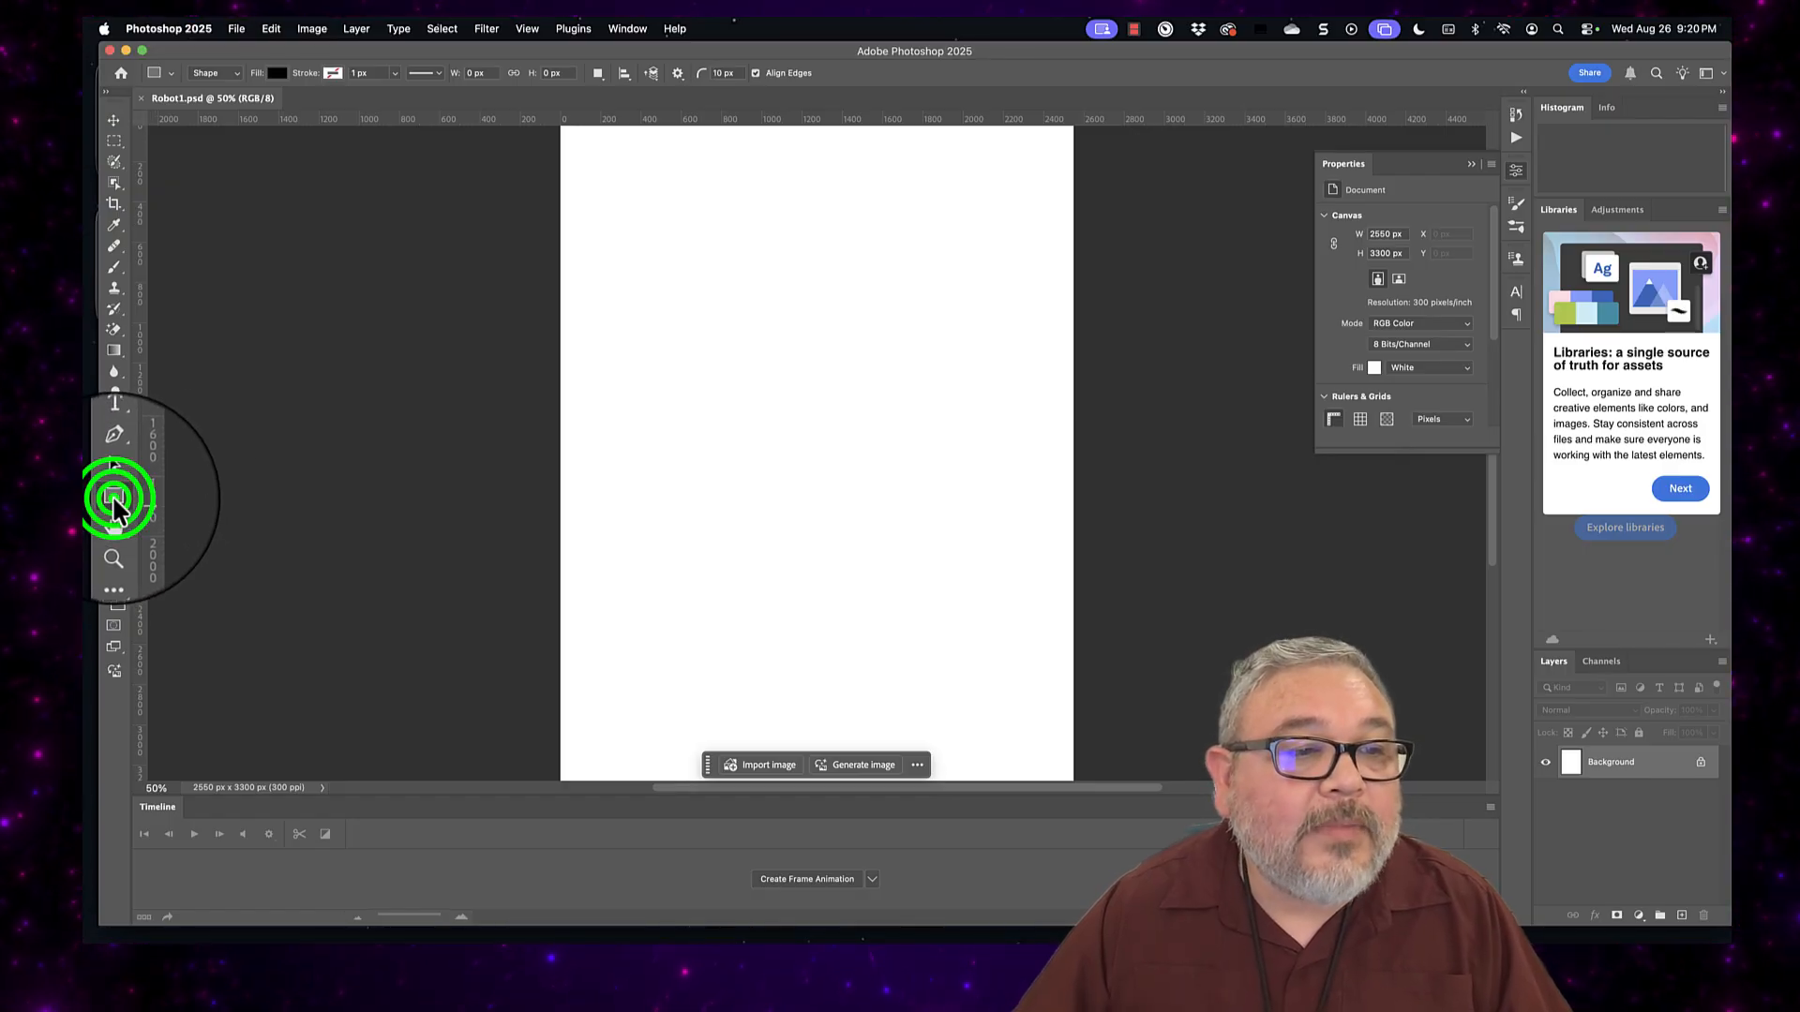
pyautogui.click(165, 509)
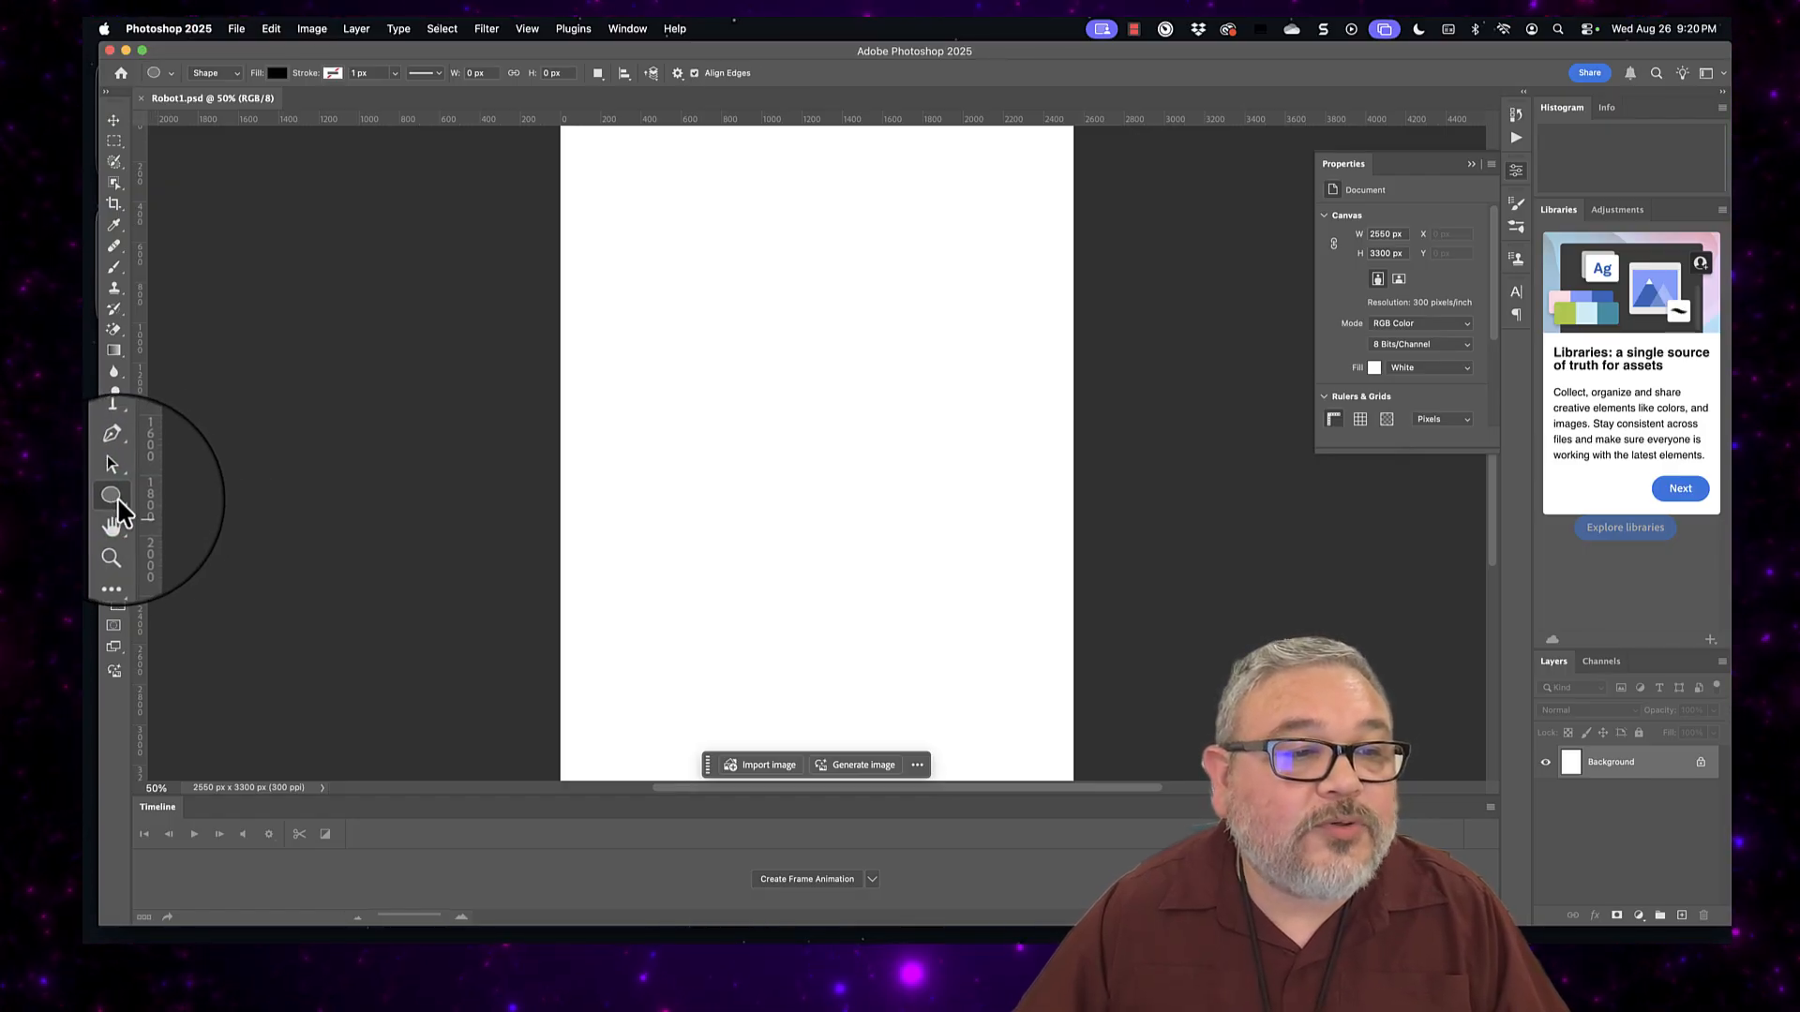
pyautogui.click(114, 503)
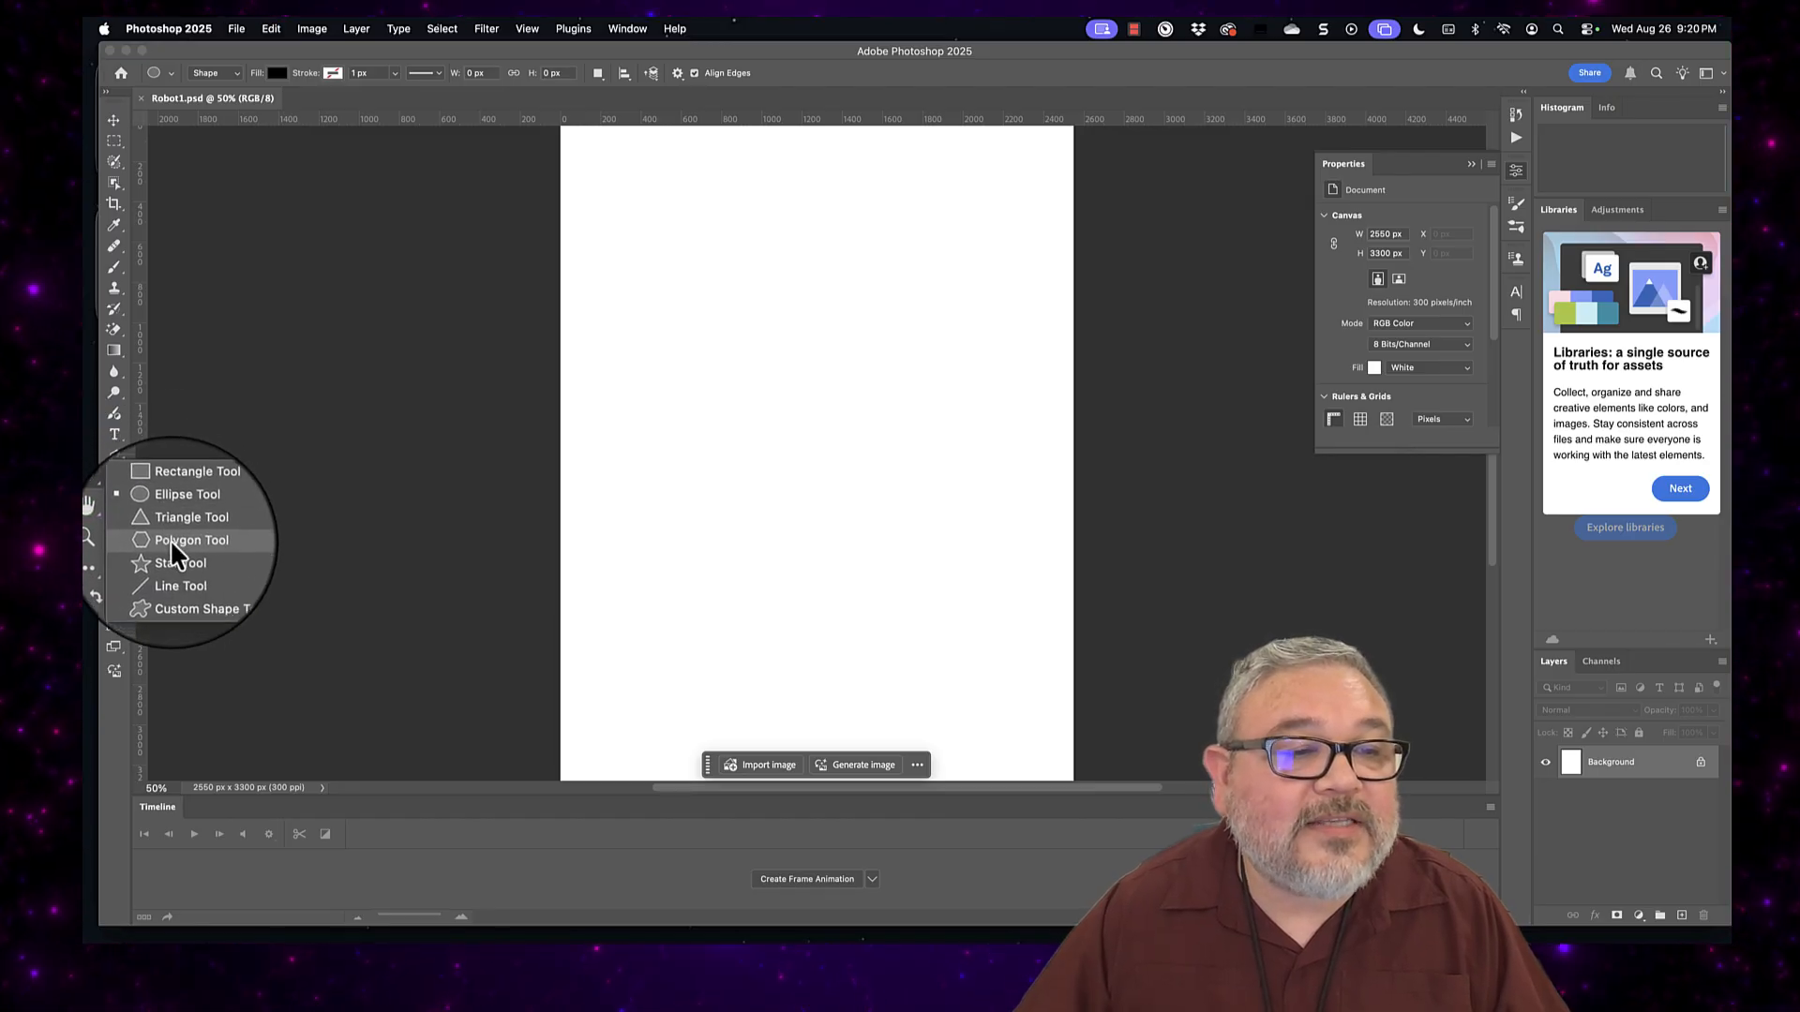
pyautogui.click(170, 539)
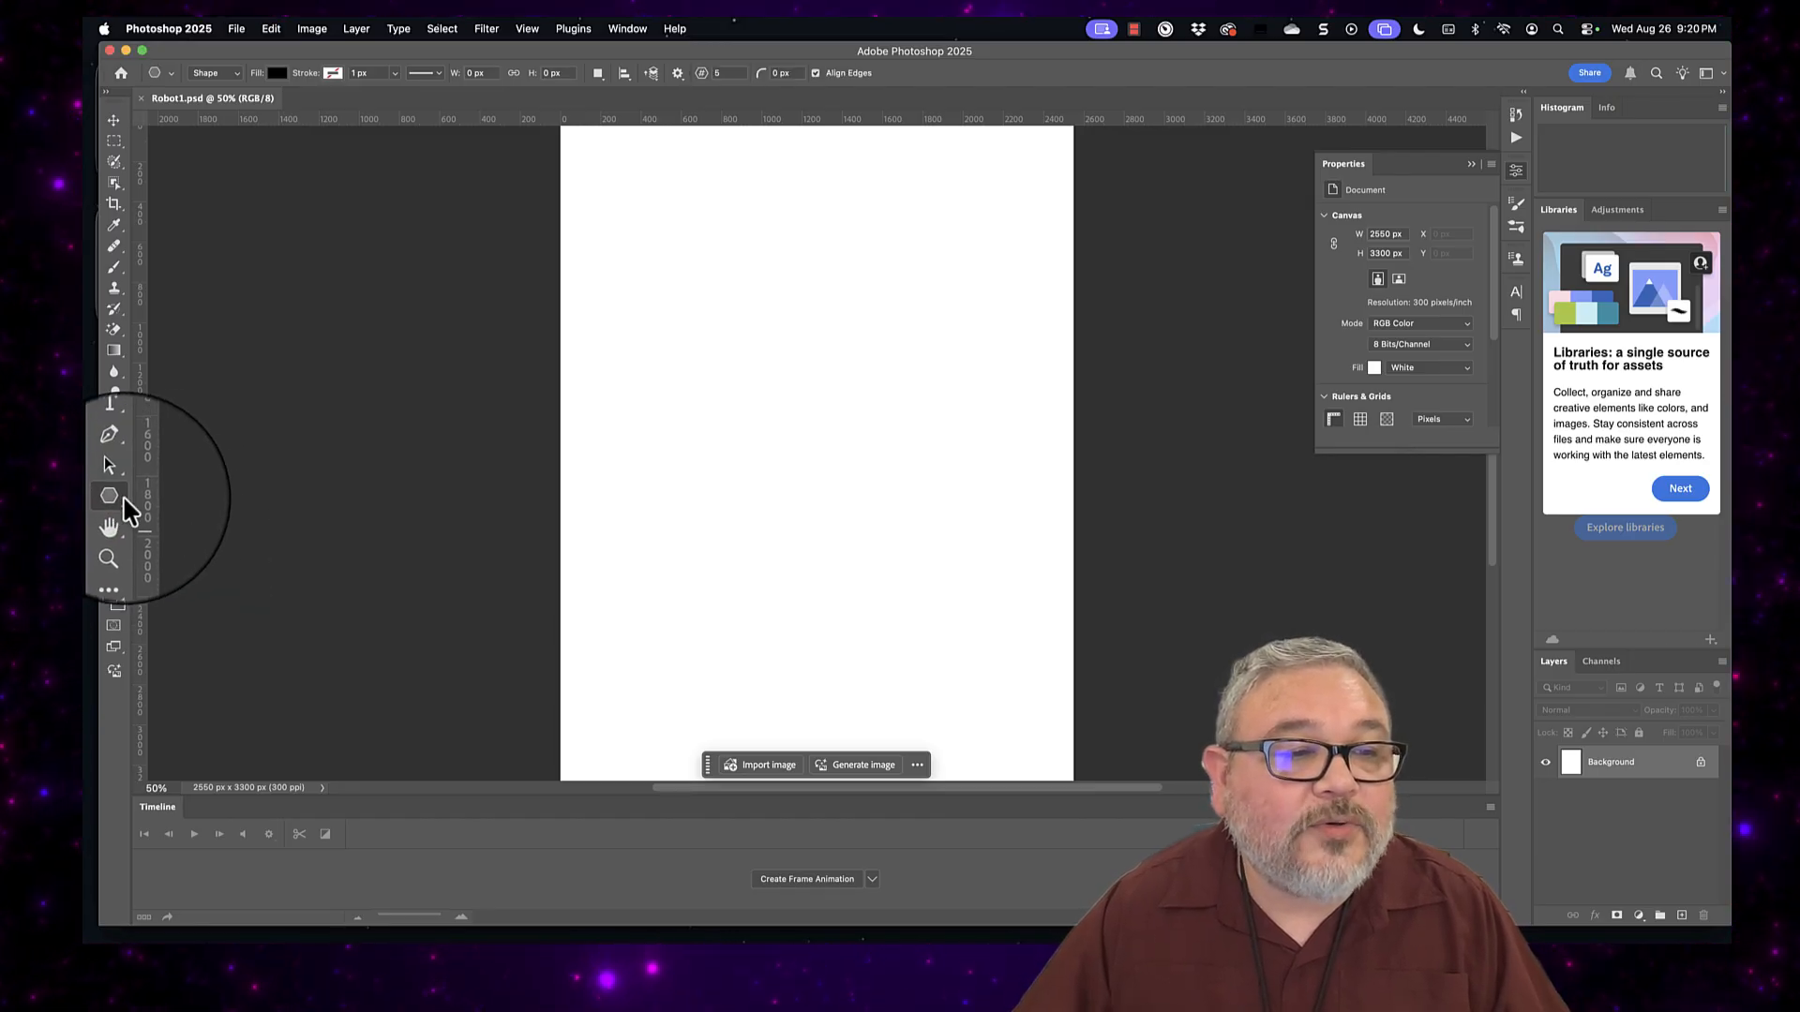
pyautogui.click(114, 499)
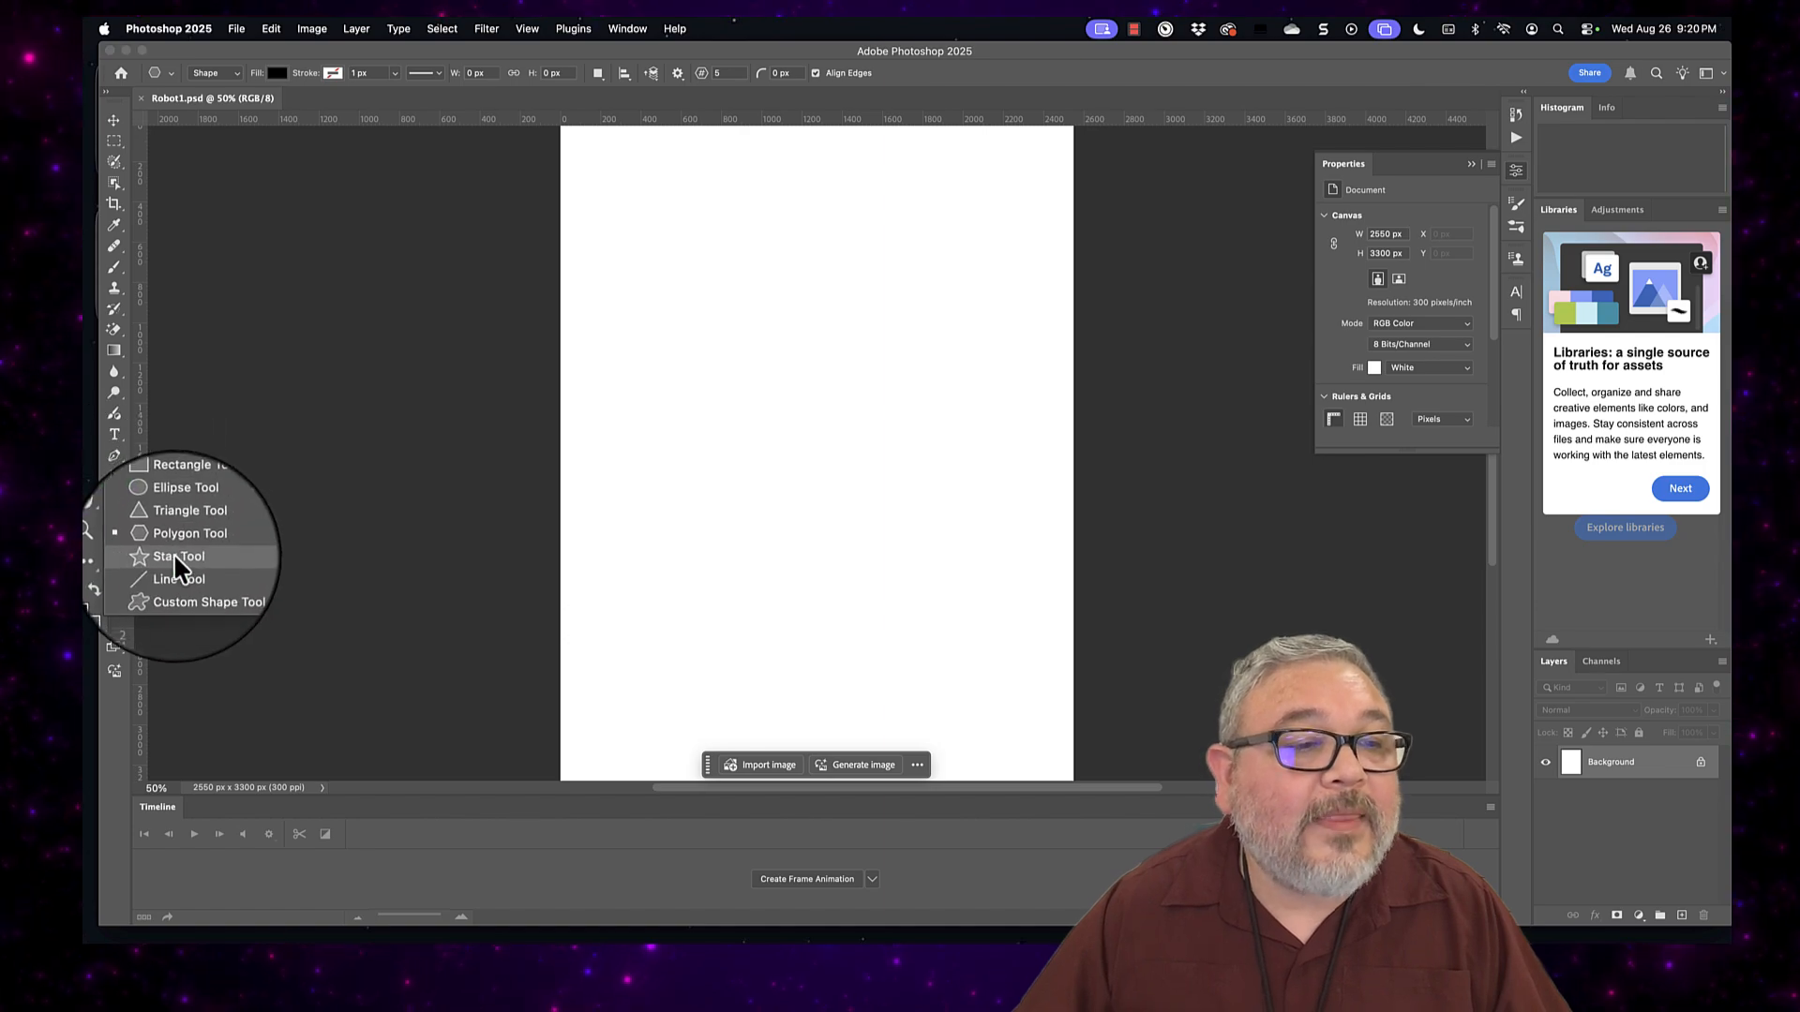
pyautogui.click(176, 551)
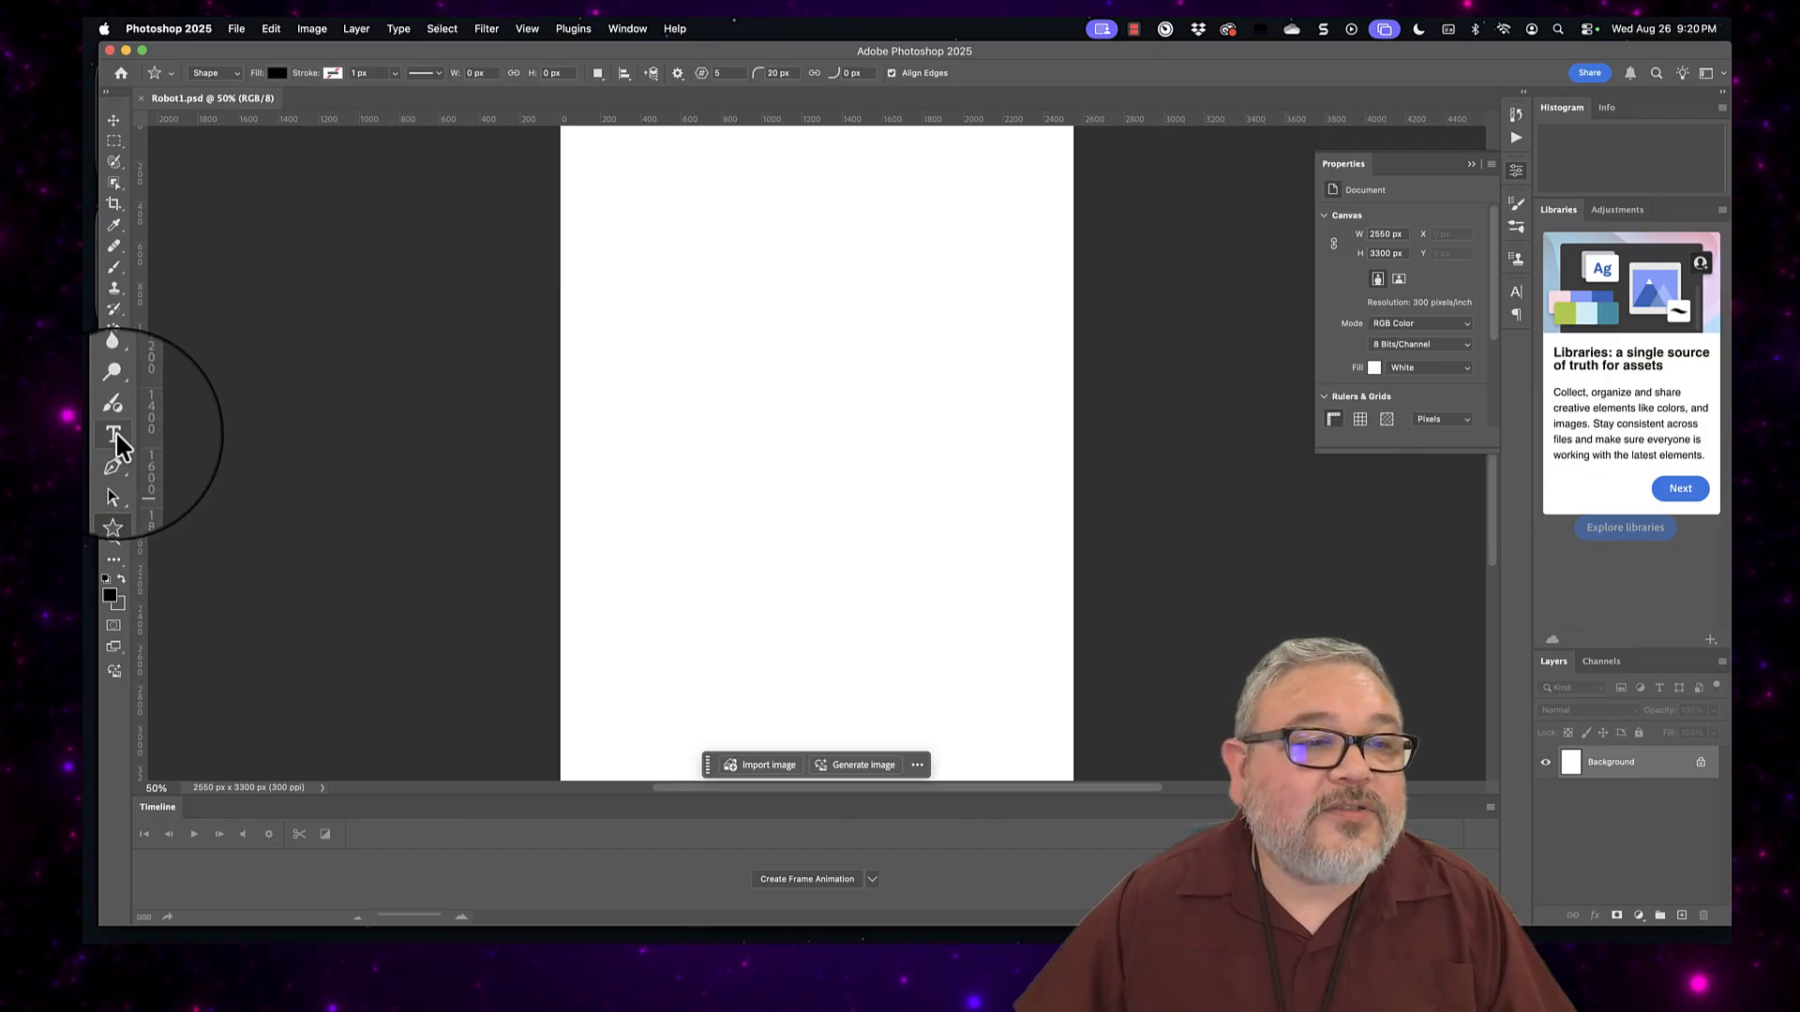
pyautogui.click(117, 431)
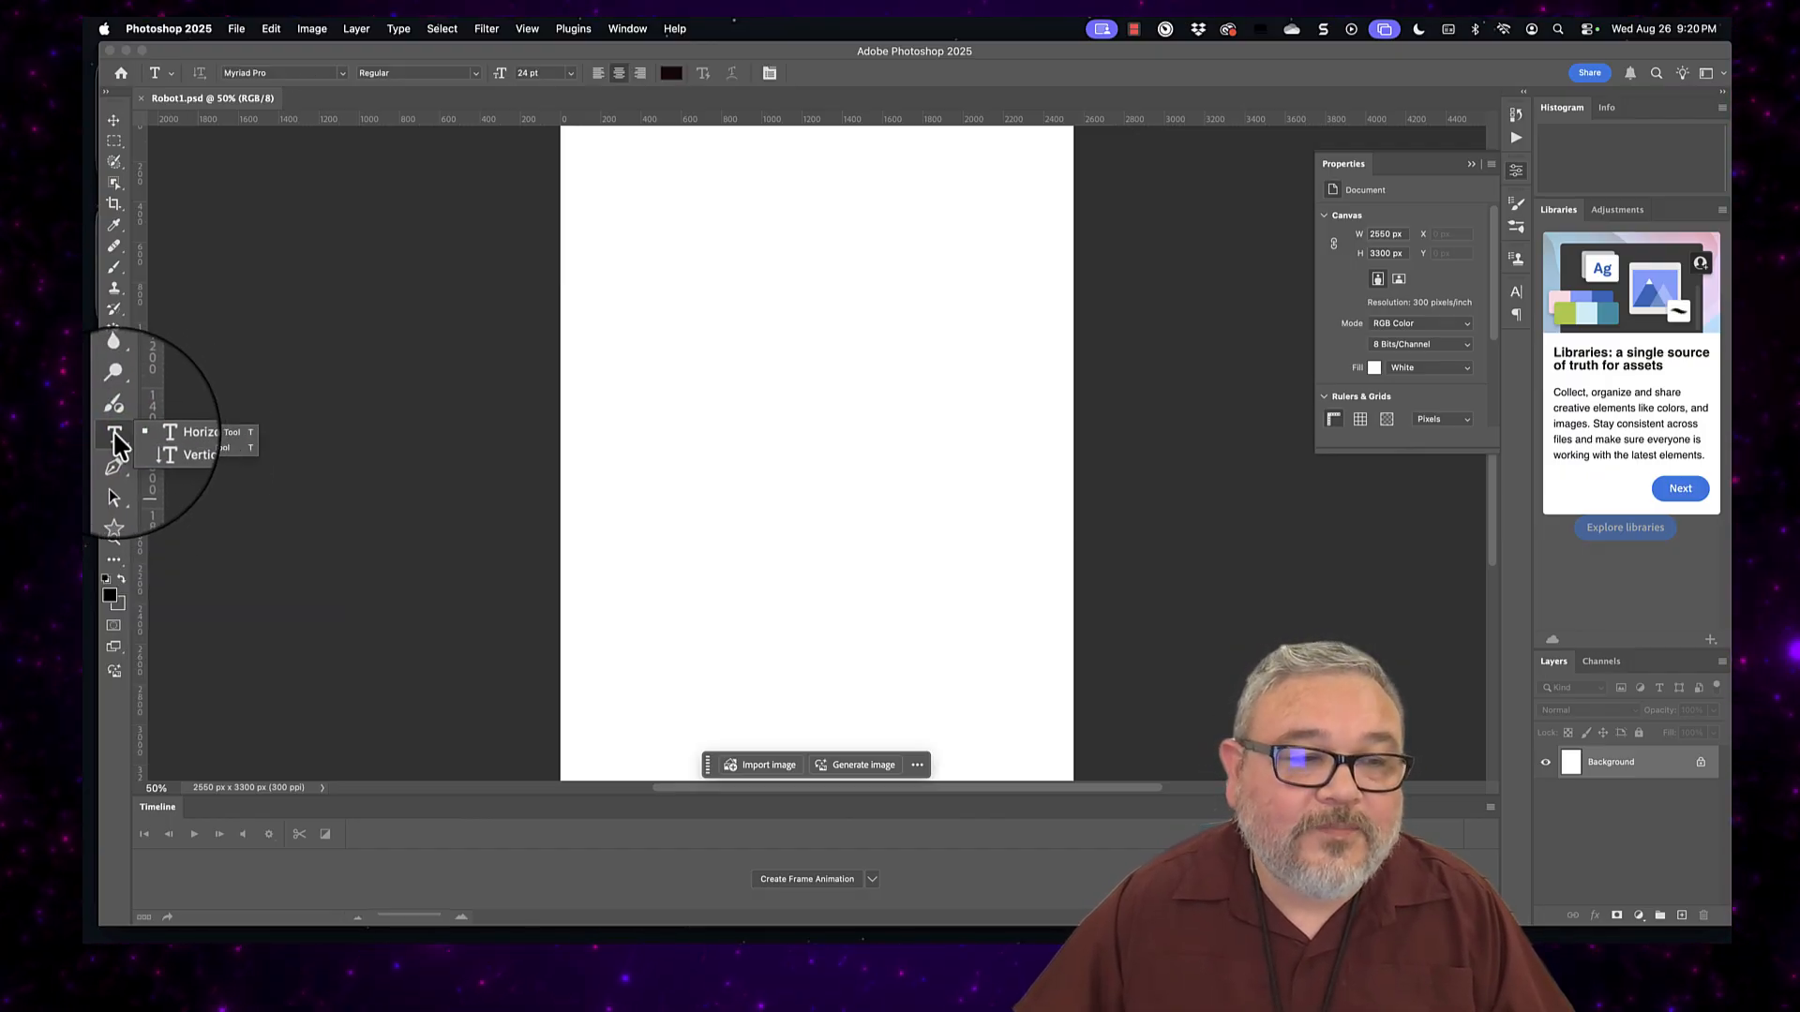
pyautogui.click(118, 436)
# Step: Draw a rectangle about 680 by 559 px in the upper middle of the page and fill it with the recently used purple-blue
pyautogui.click(112, 502)
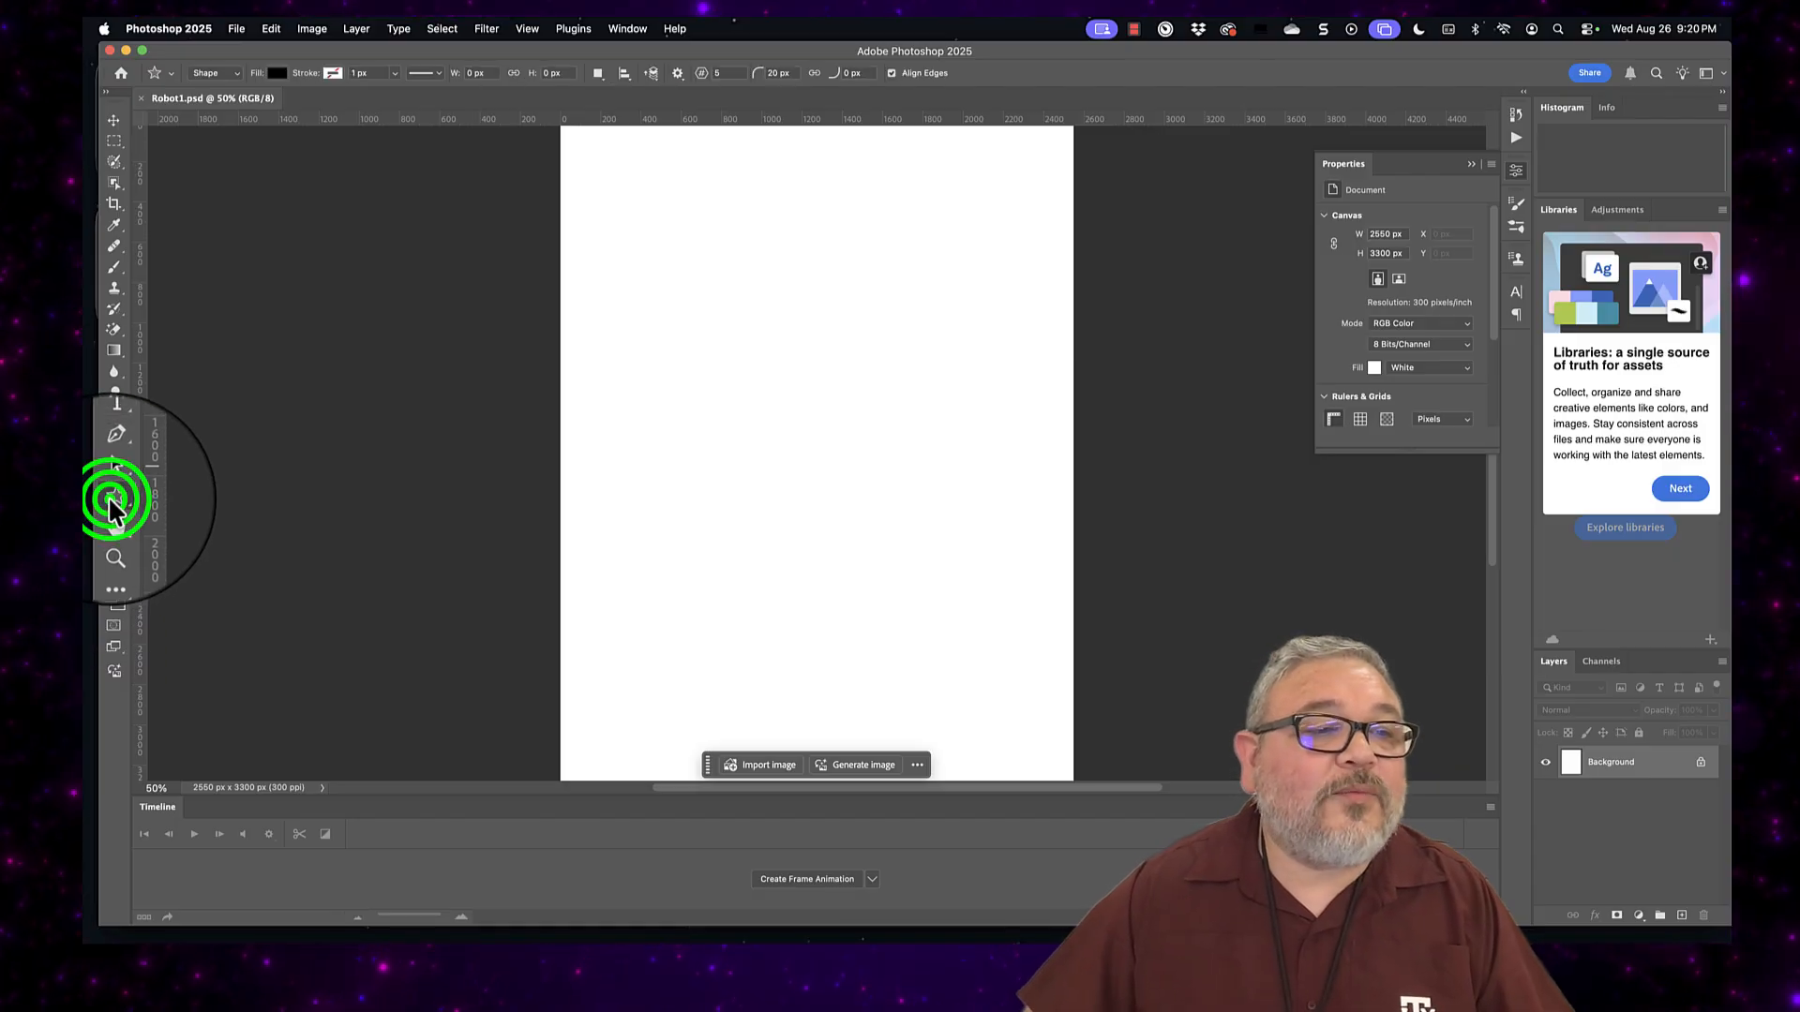
pyautogui.click(164, 495)
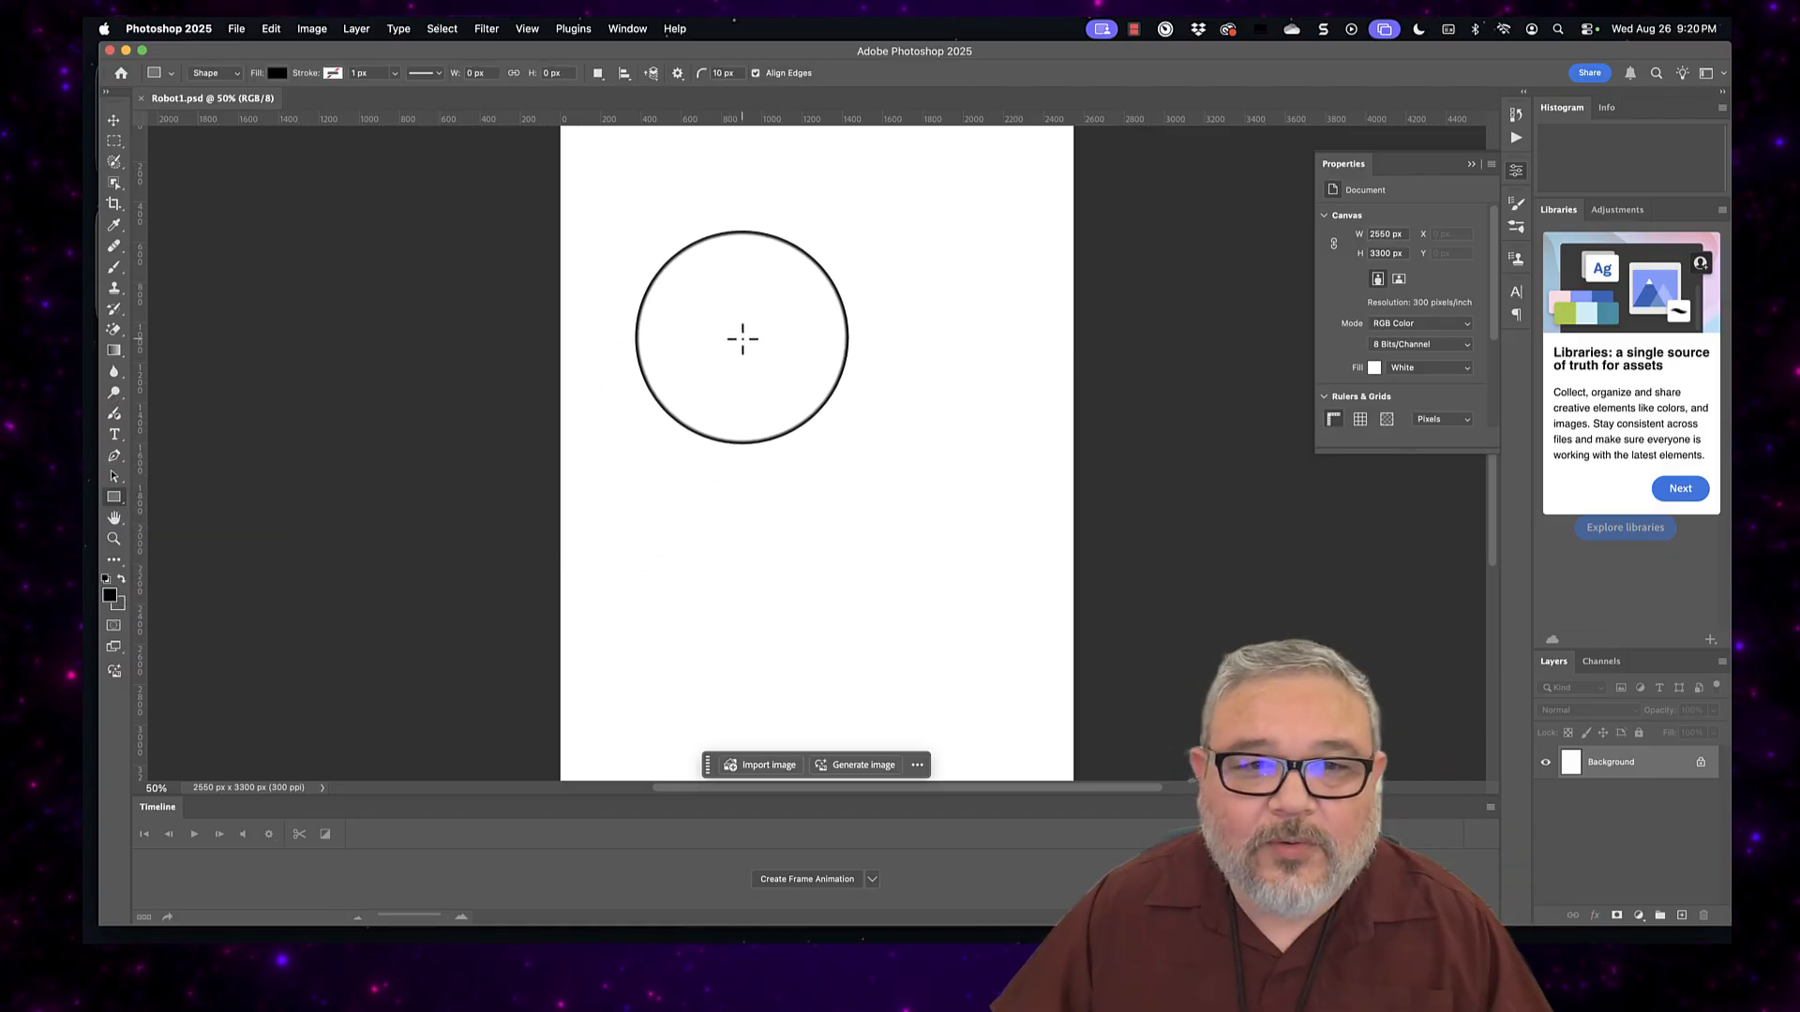
pyautogui.moveTo(742, 325); pyautogui.dragTo(878, 438)
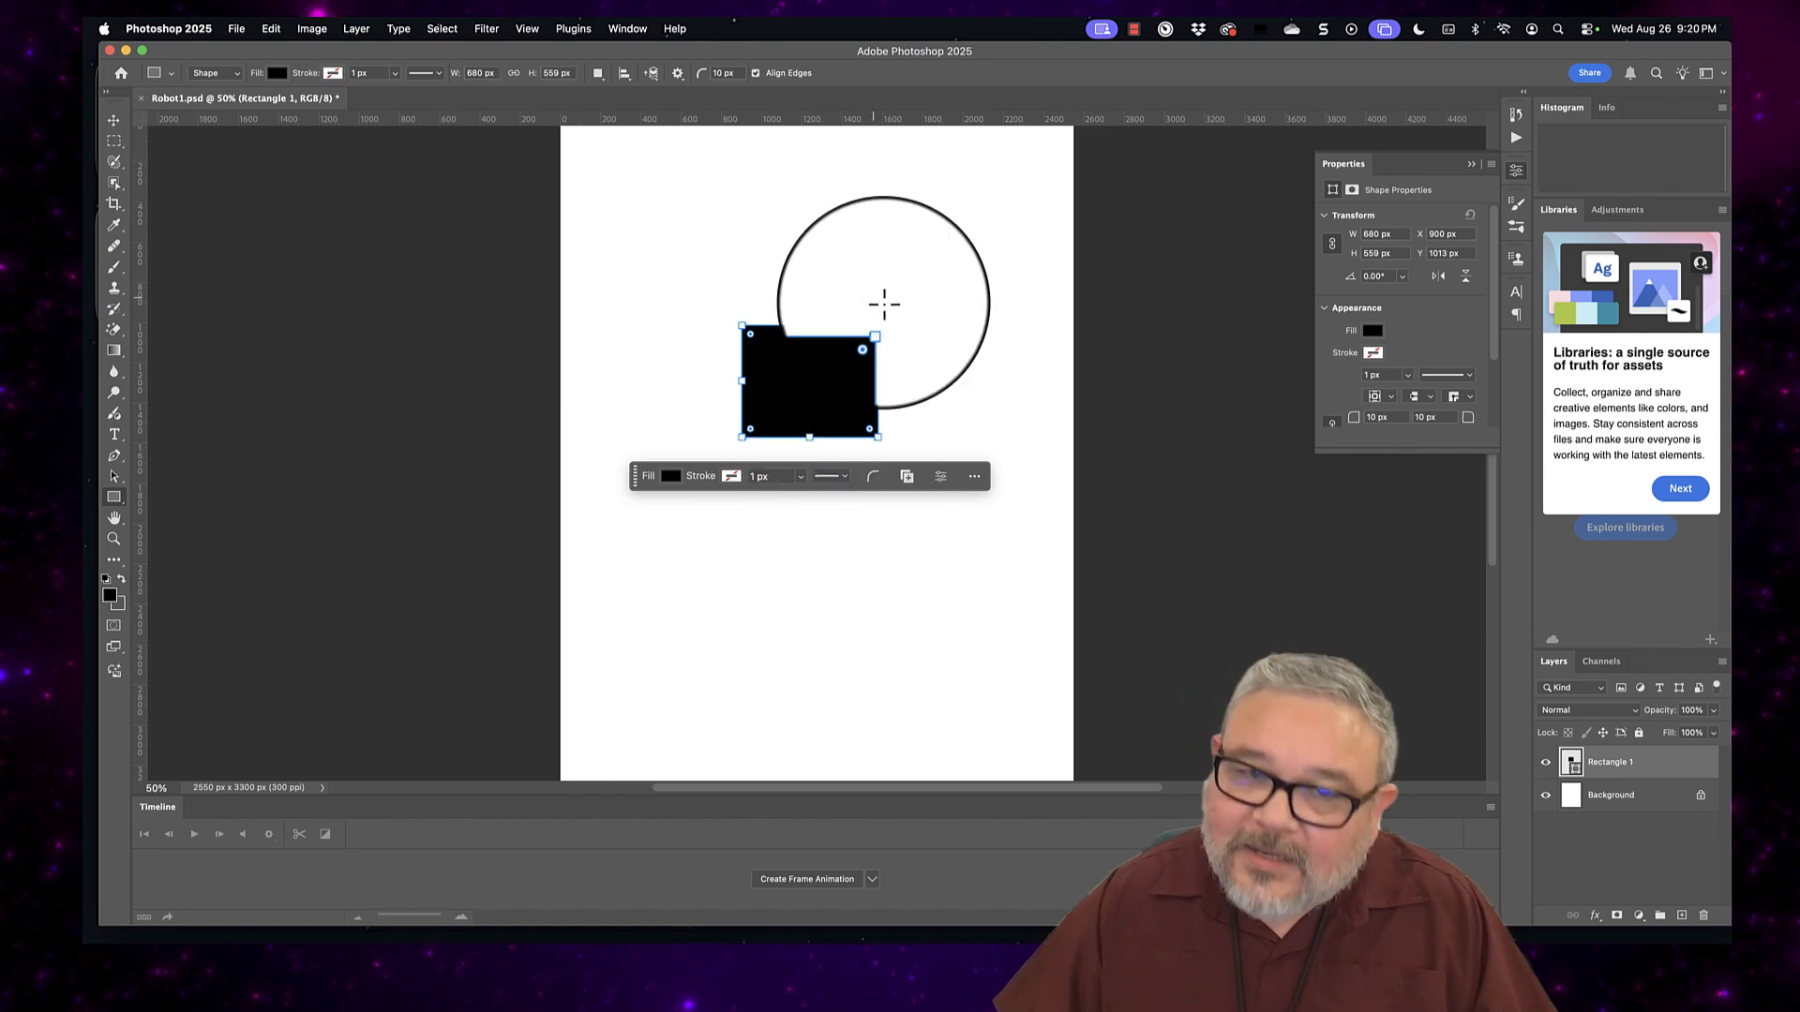
pyautogui.click(279, 77)
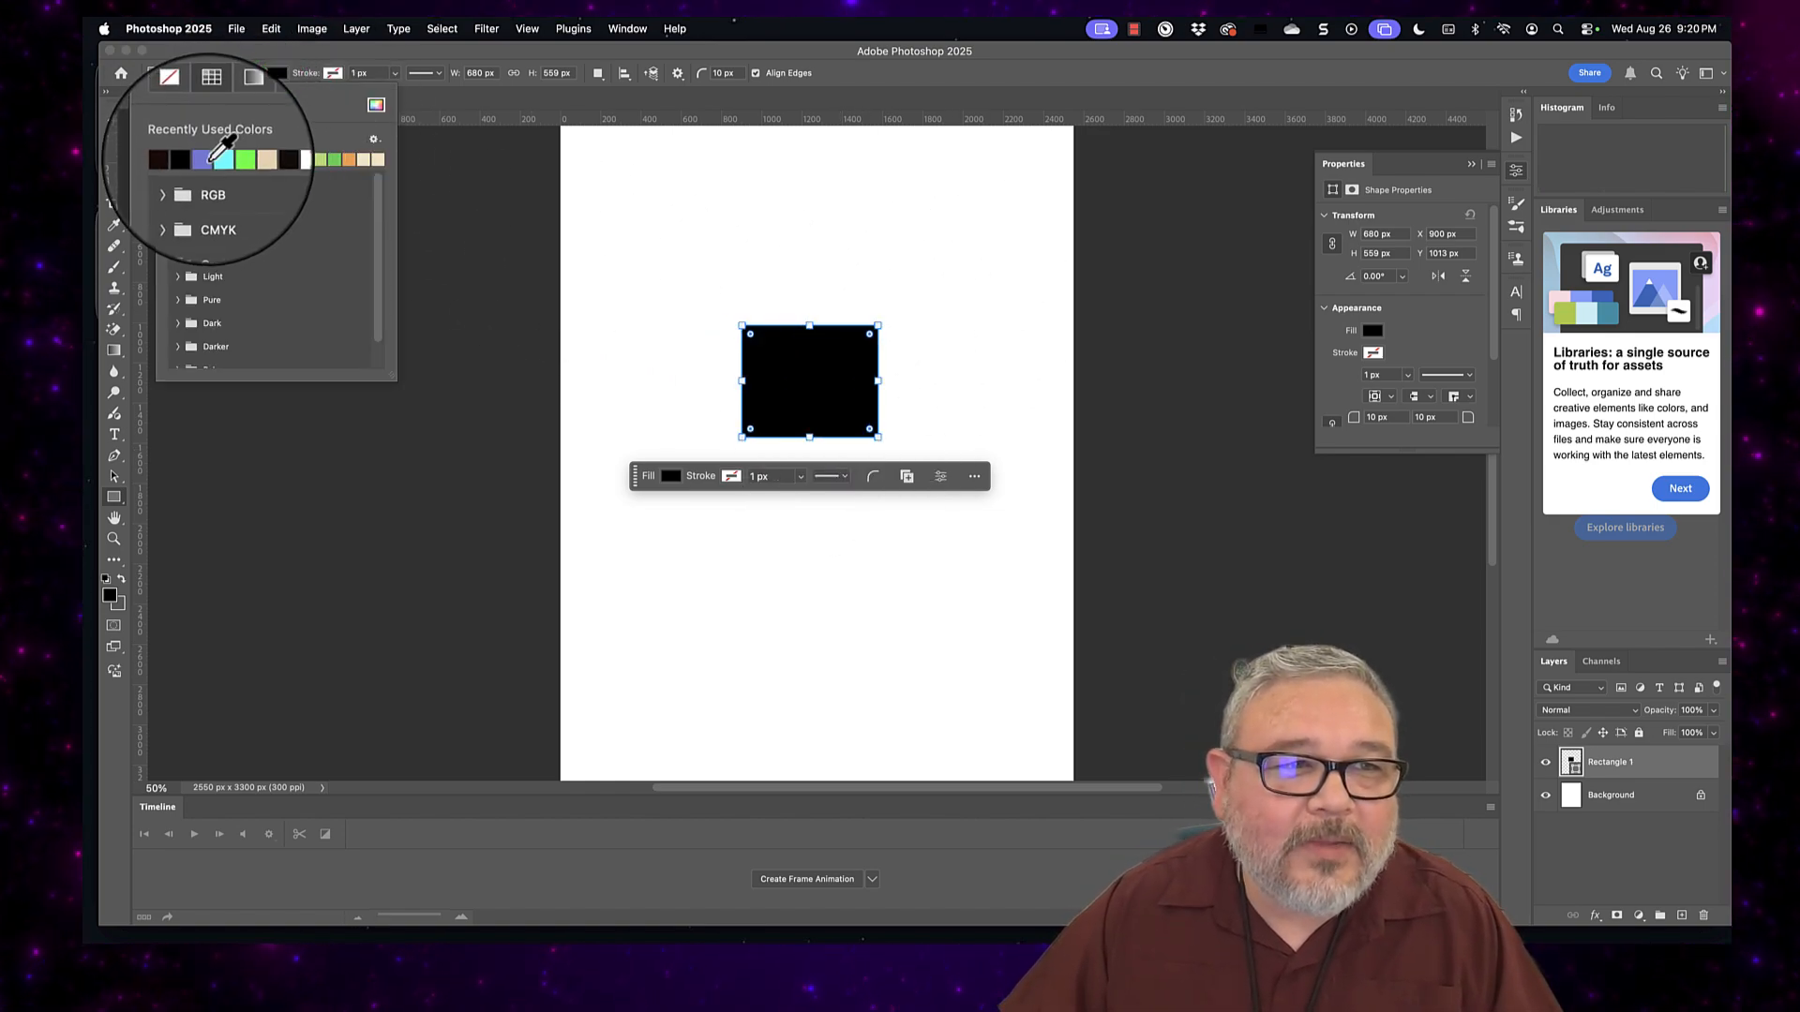
pyautogui.click(208, 160)
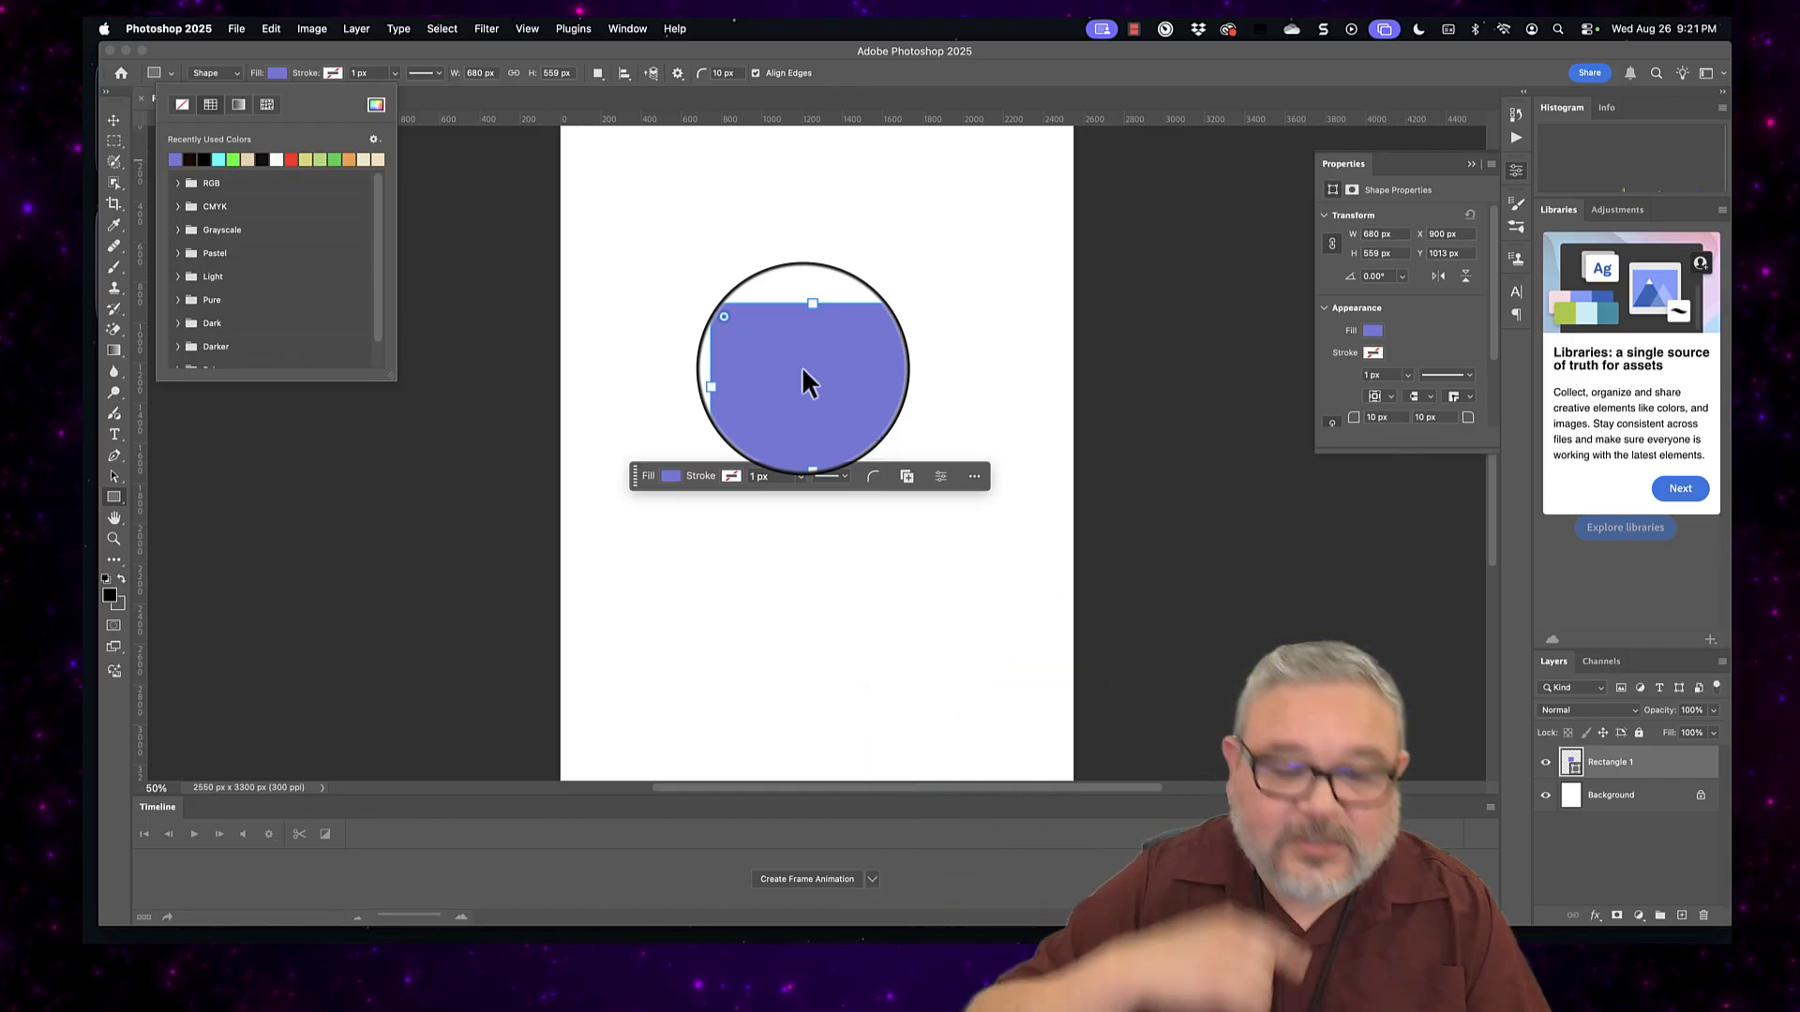
# Step: Try to copy and paste the rectangle, and move the original up and left to about X 785 px, Y 838 px
pyautogui.press('super+c')
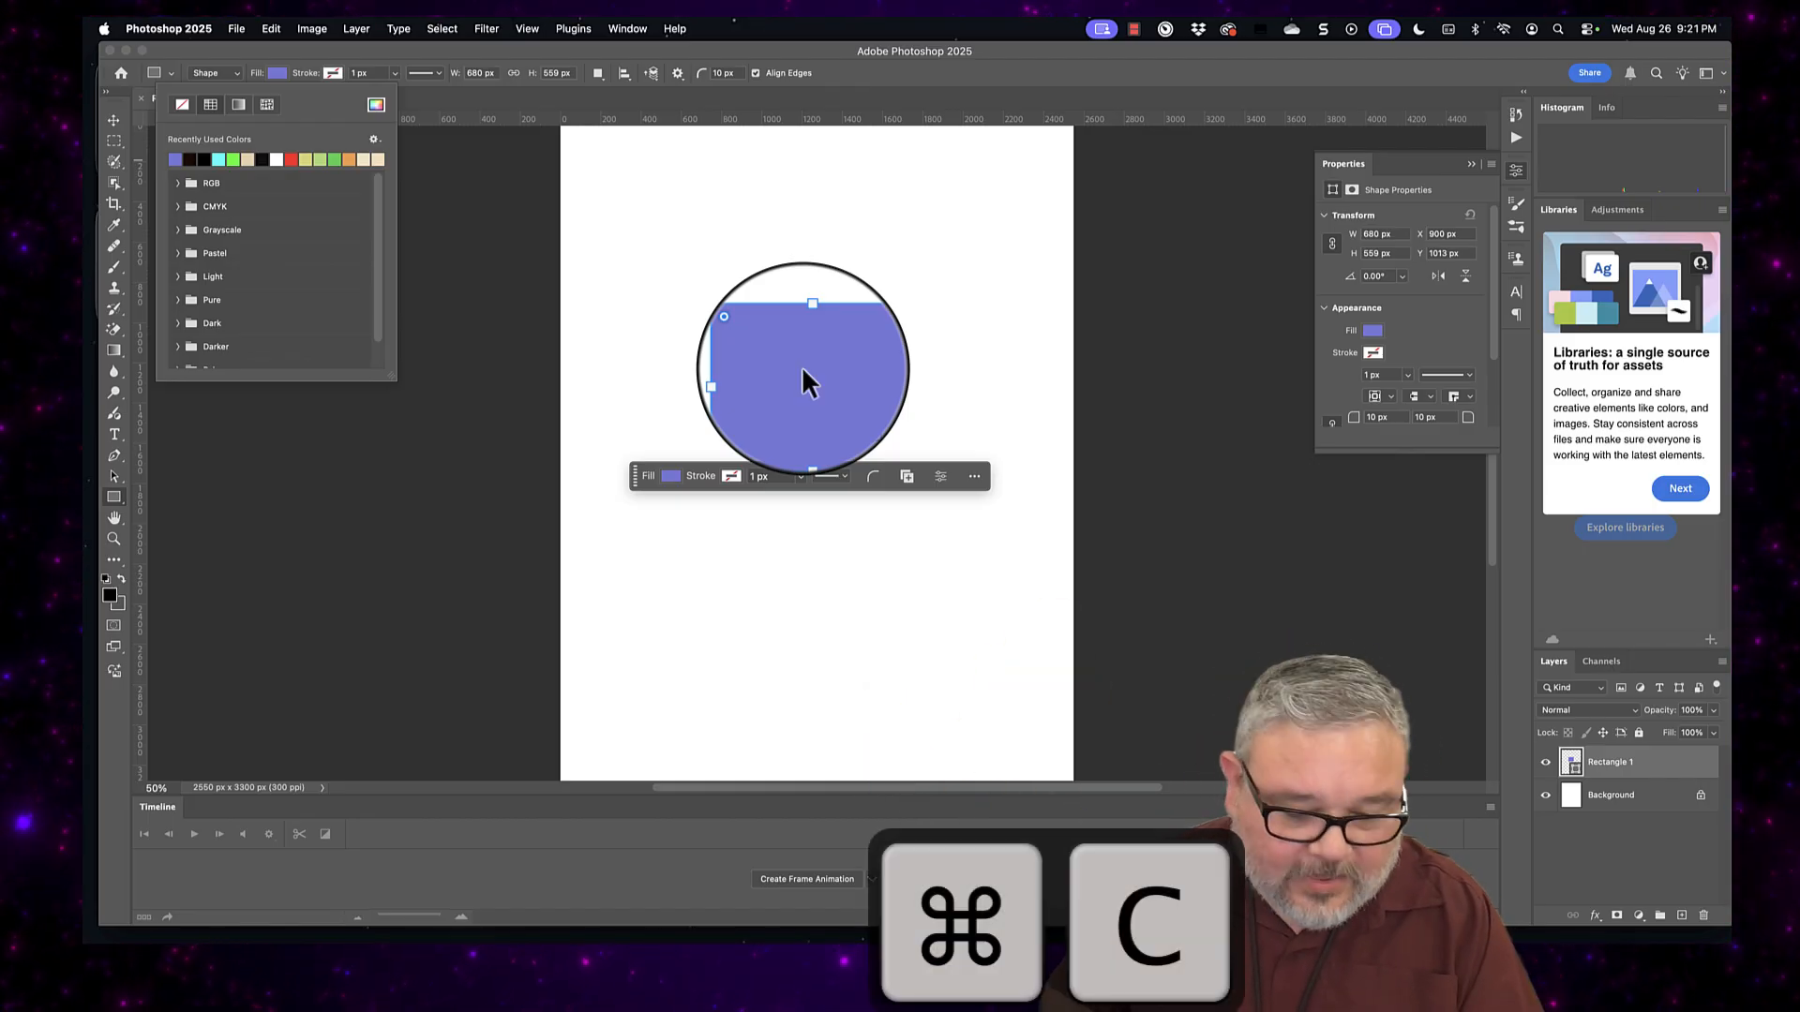
pyautogui.press('super+v')
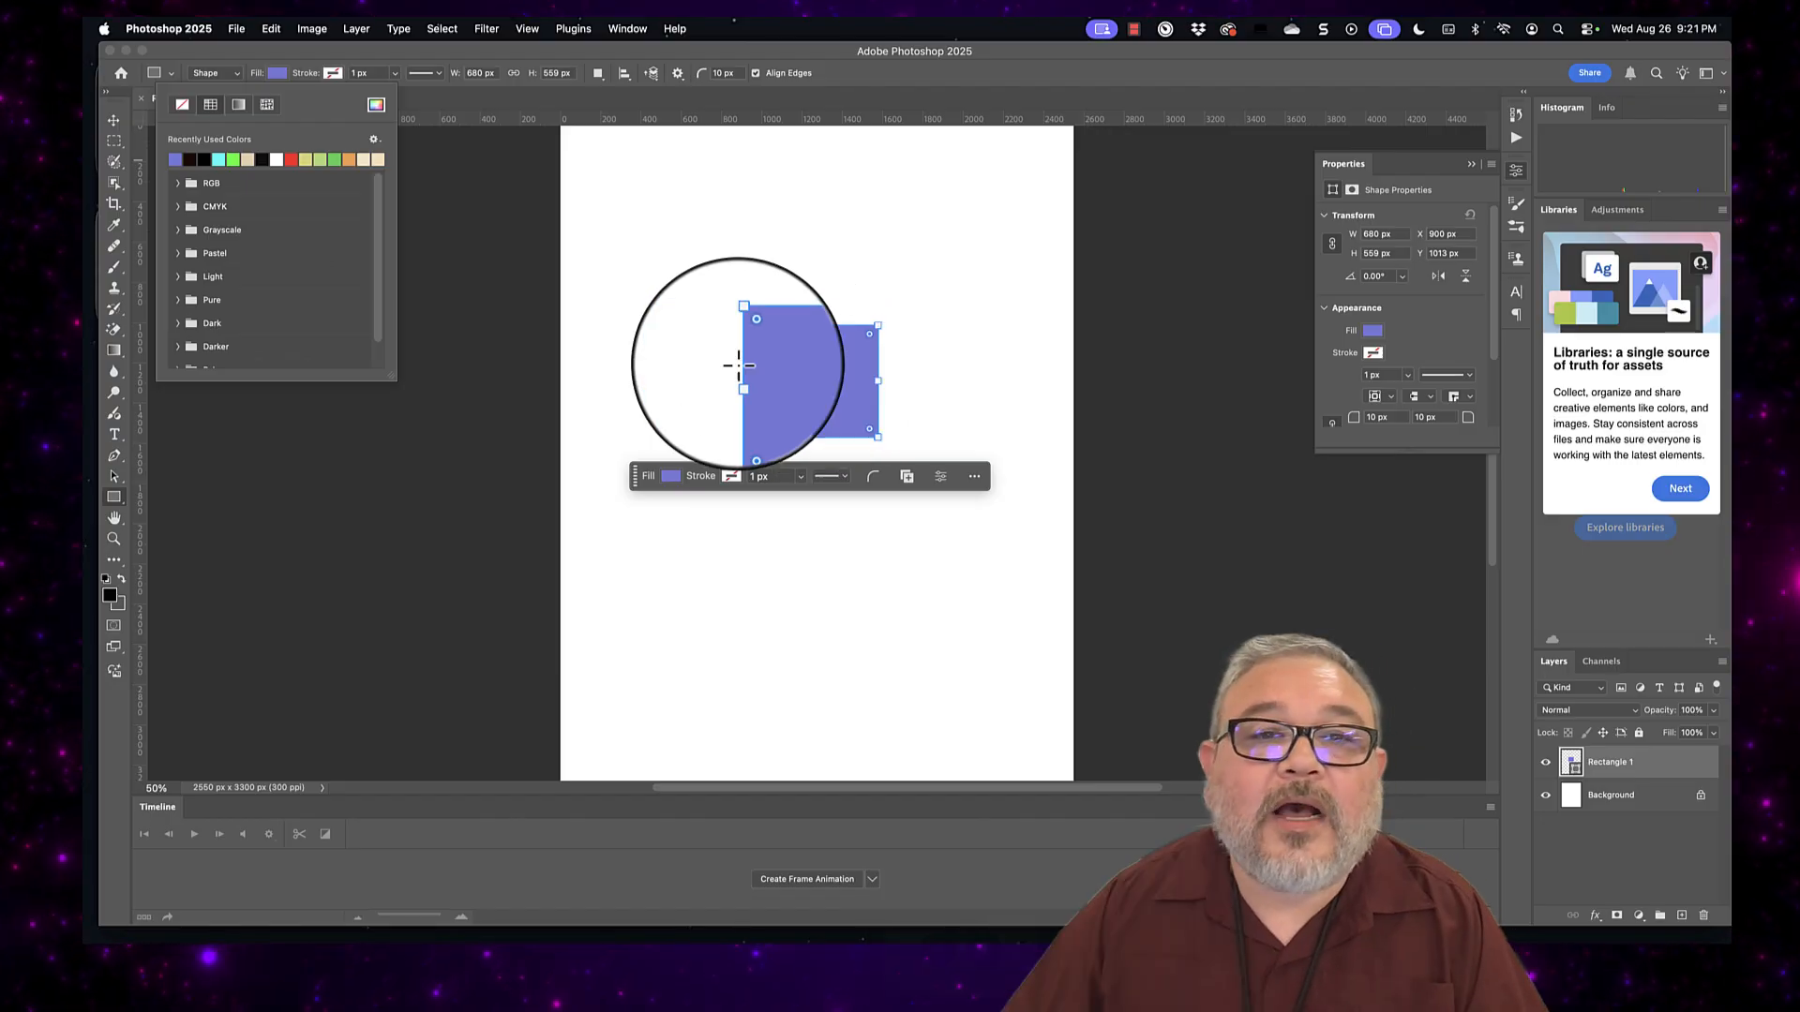
pyautogui.click(114, 120)
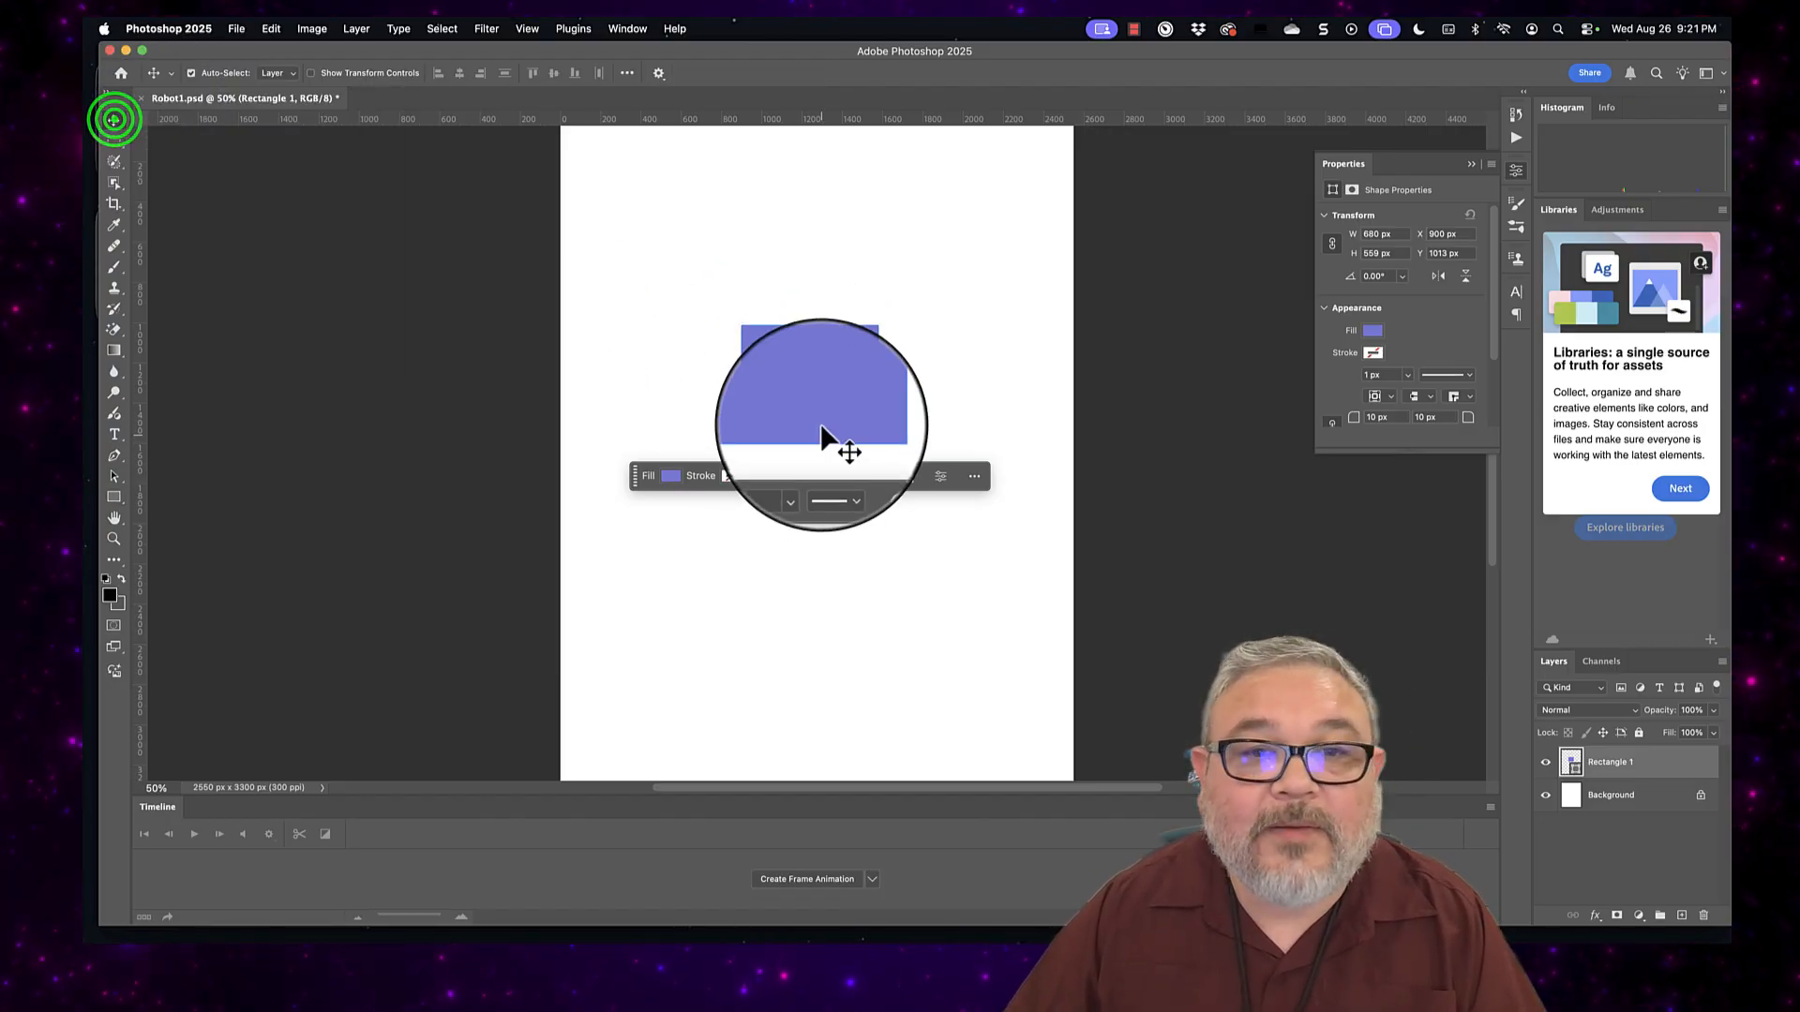
pyautogui.moveTo(820, 403); pyautogui.dragTo(795, 365)
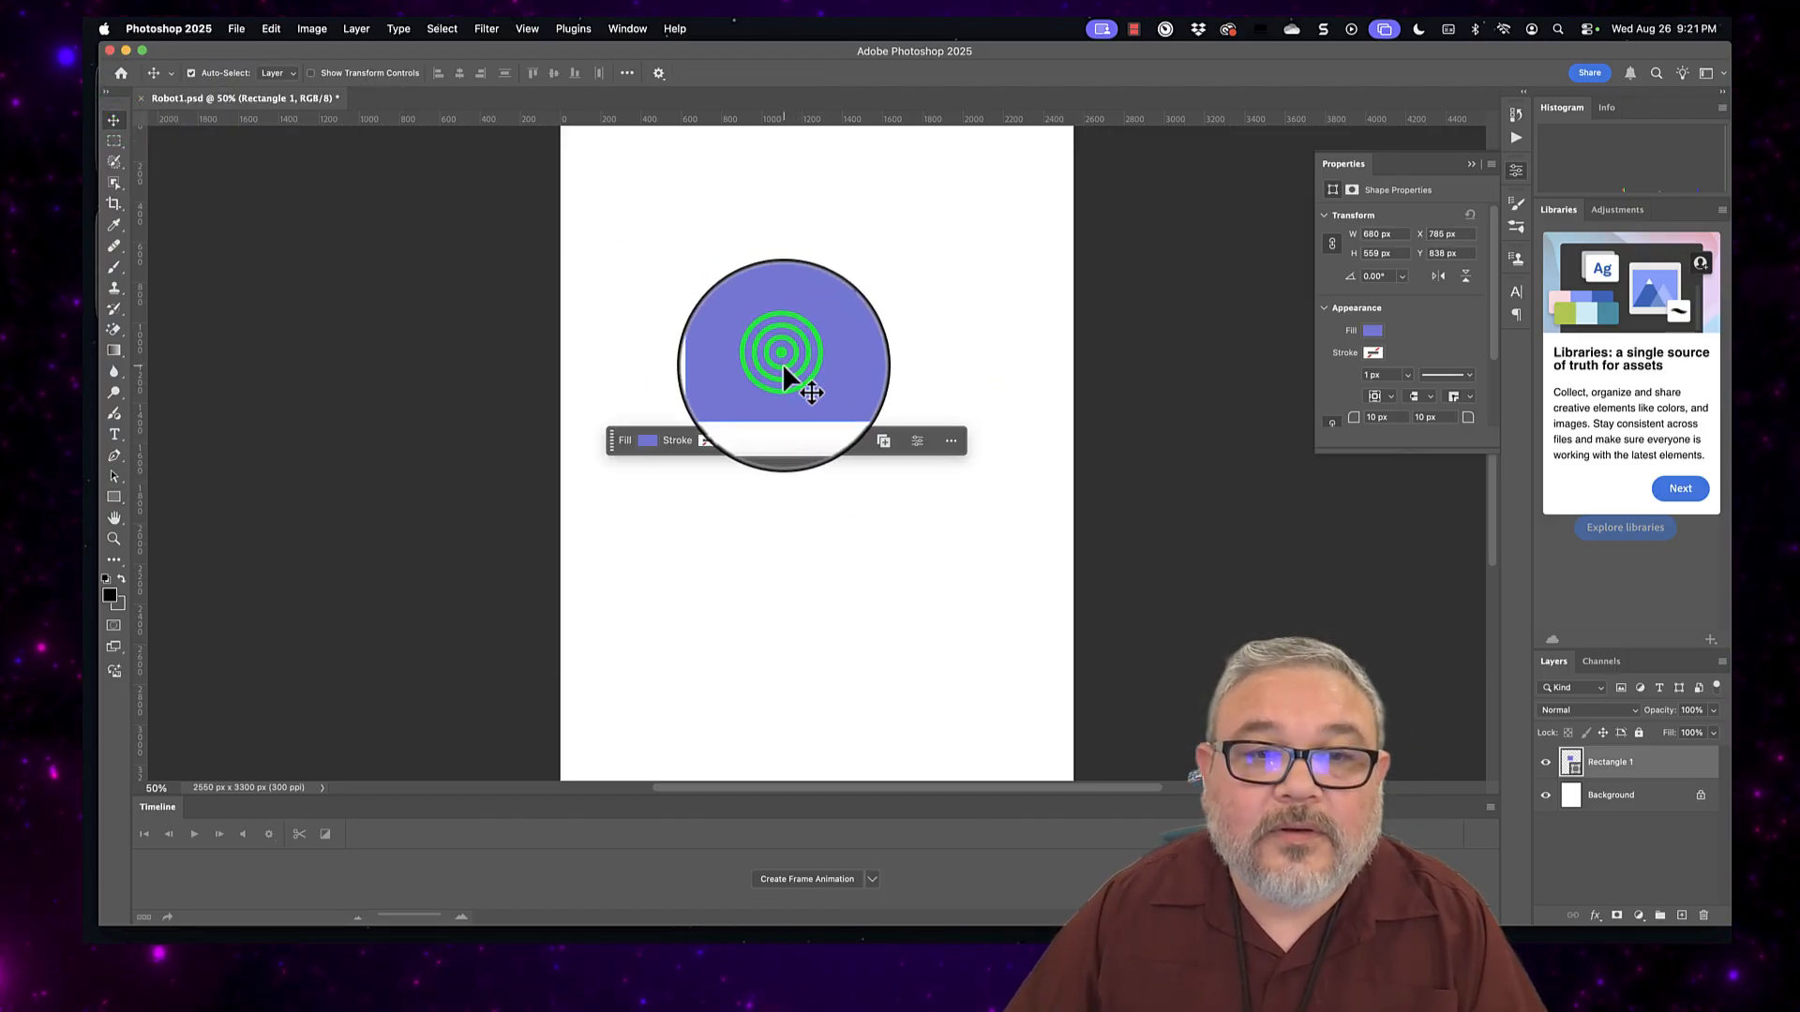
# Step: Duplicate the rectangle and place the copy just below the original, at about X 791 px, Y 1405 px
pyautogui.press('super+c')
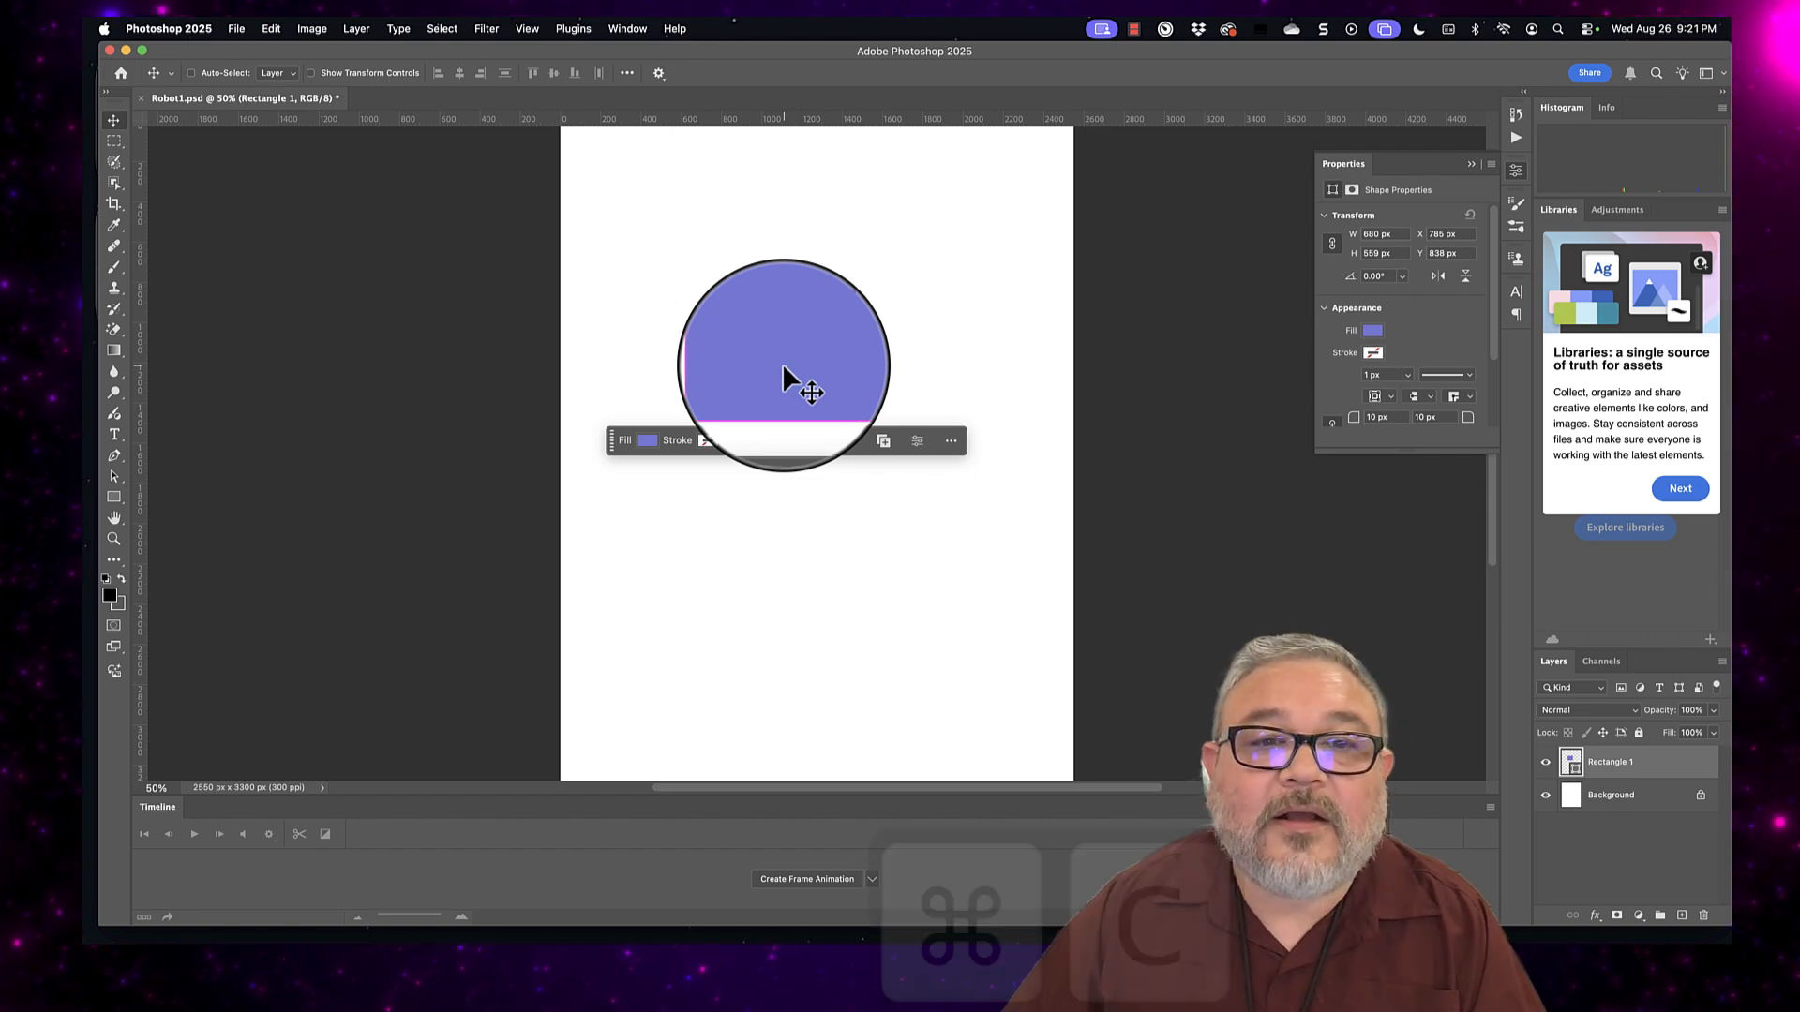
pyautogui.click(783, 367)
pyautogui.press('super+v')
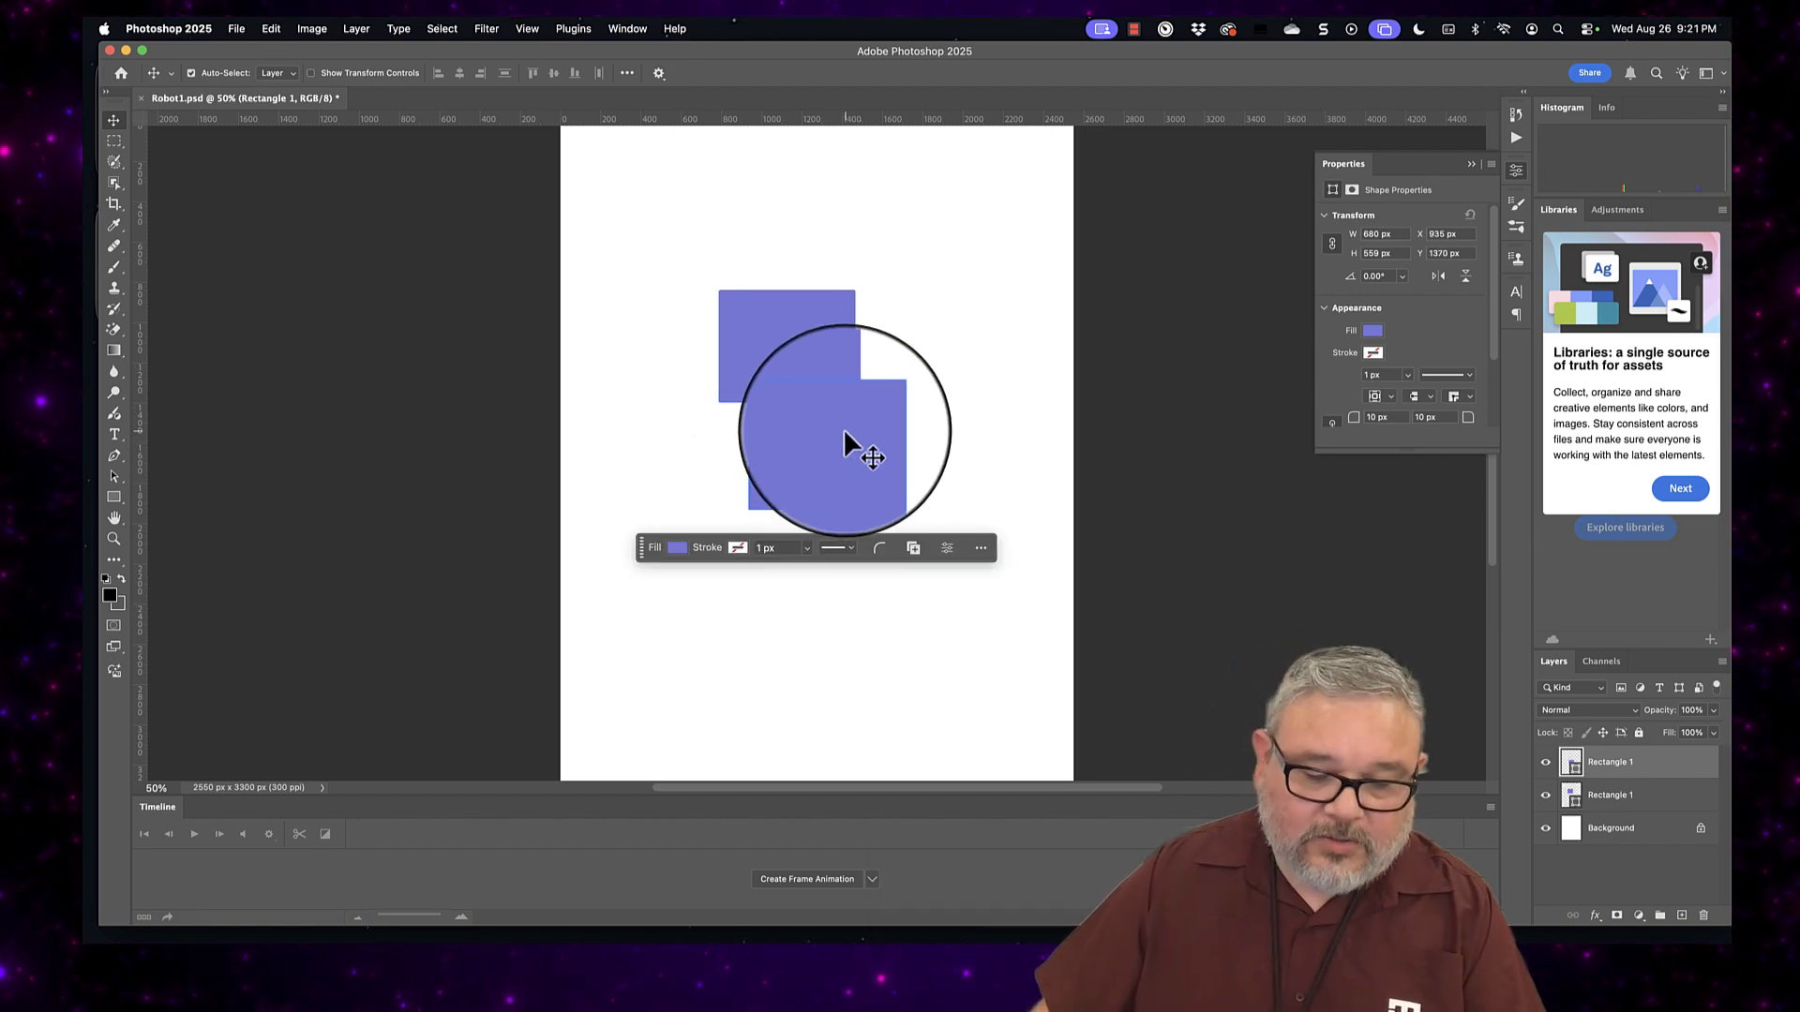
pyautogui.click(852, 431)
pyautogui.moveTo(829, 444); pyautogui.dragTo(825, 439)
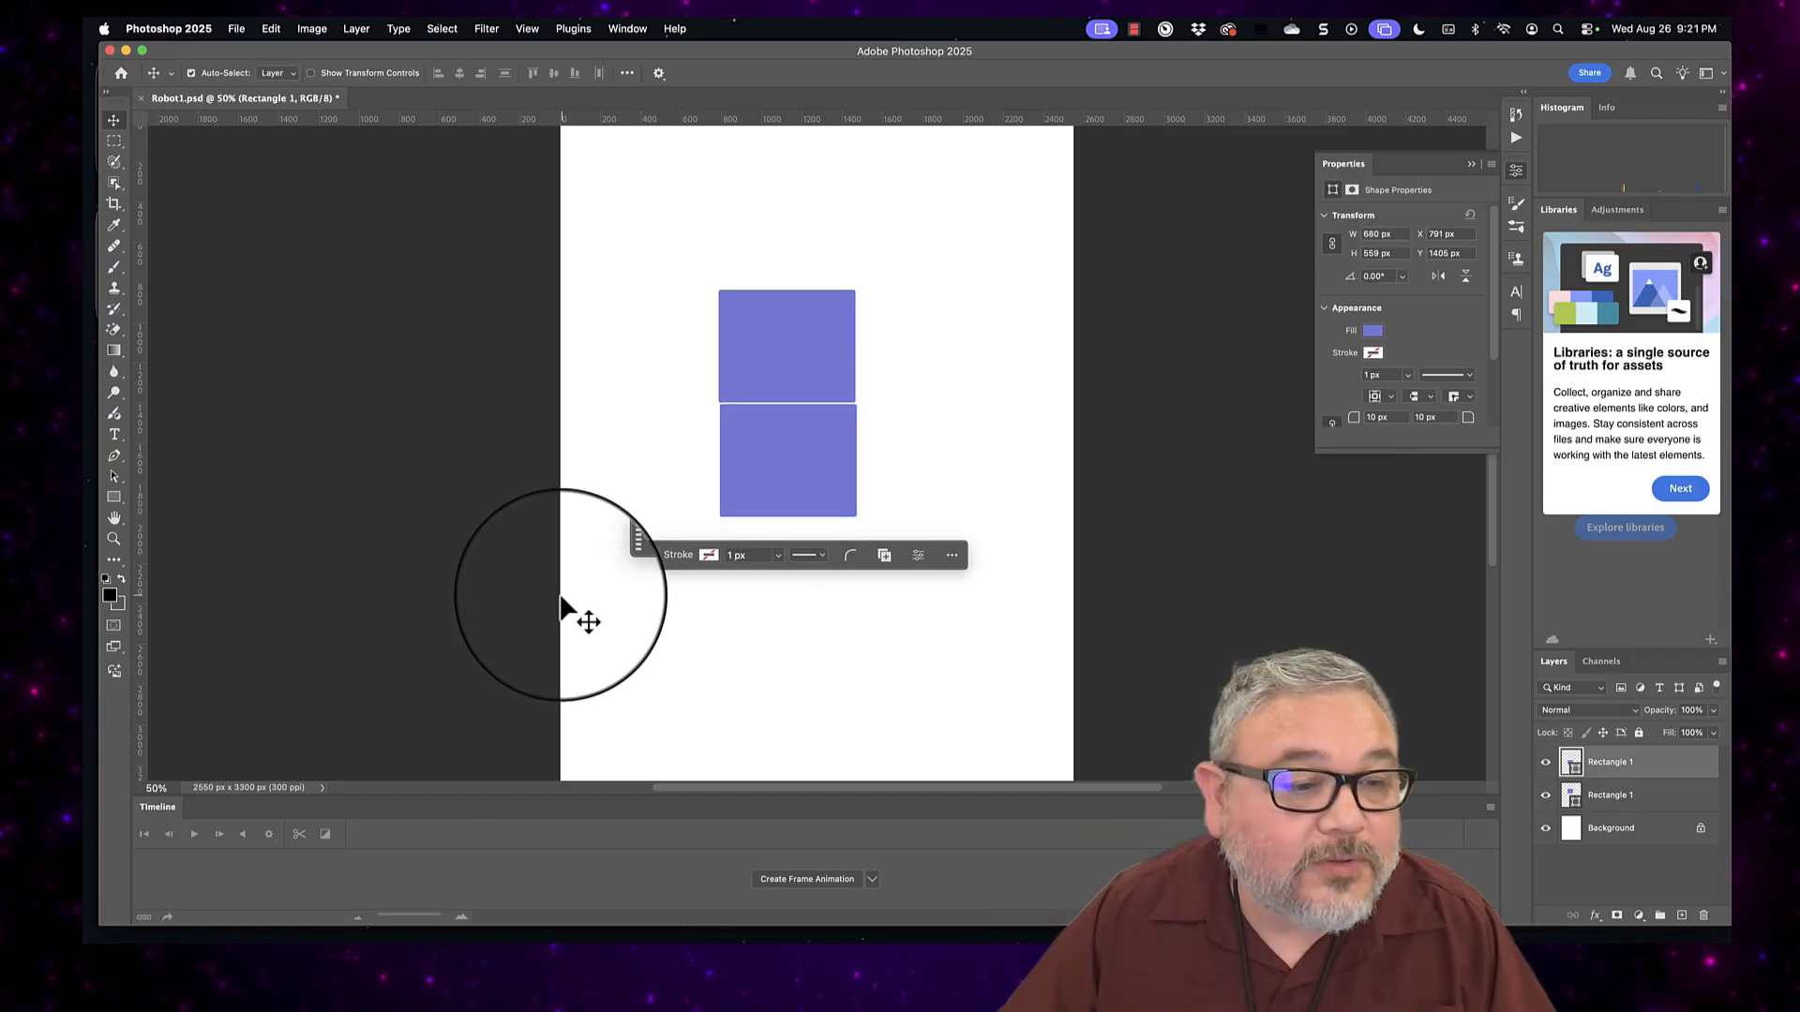
# Step: Set the corner radius of the lower rectangle to 0 px on all corners
pyautogui.click(158, 787)
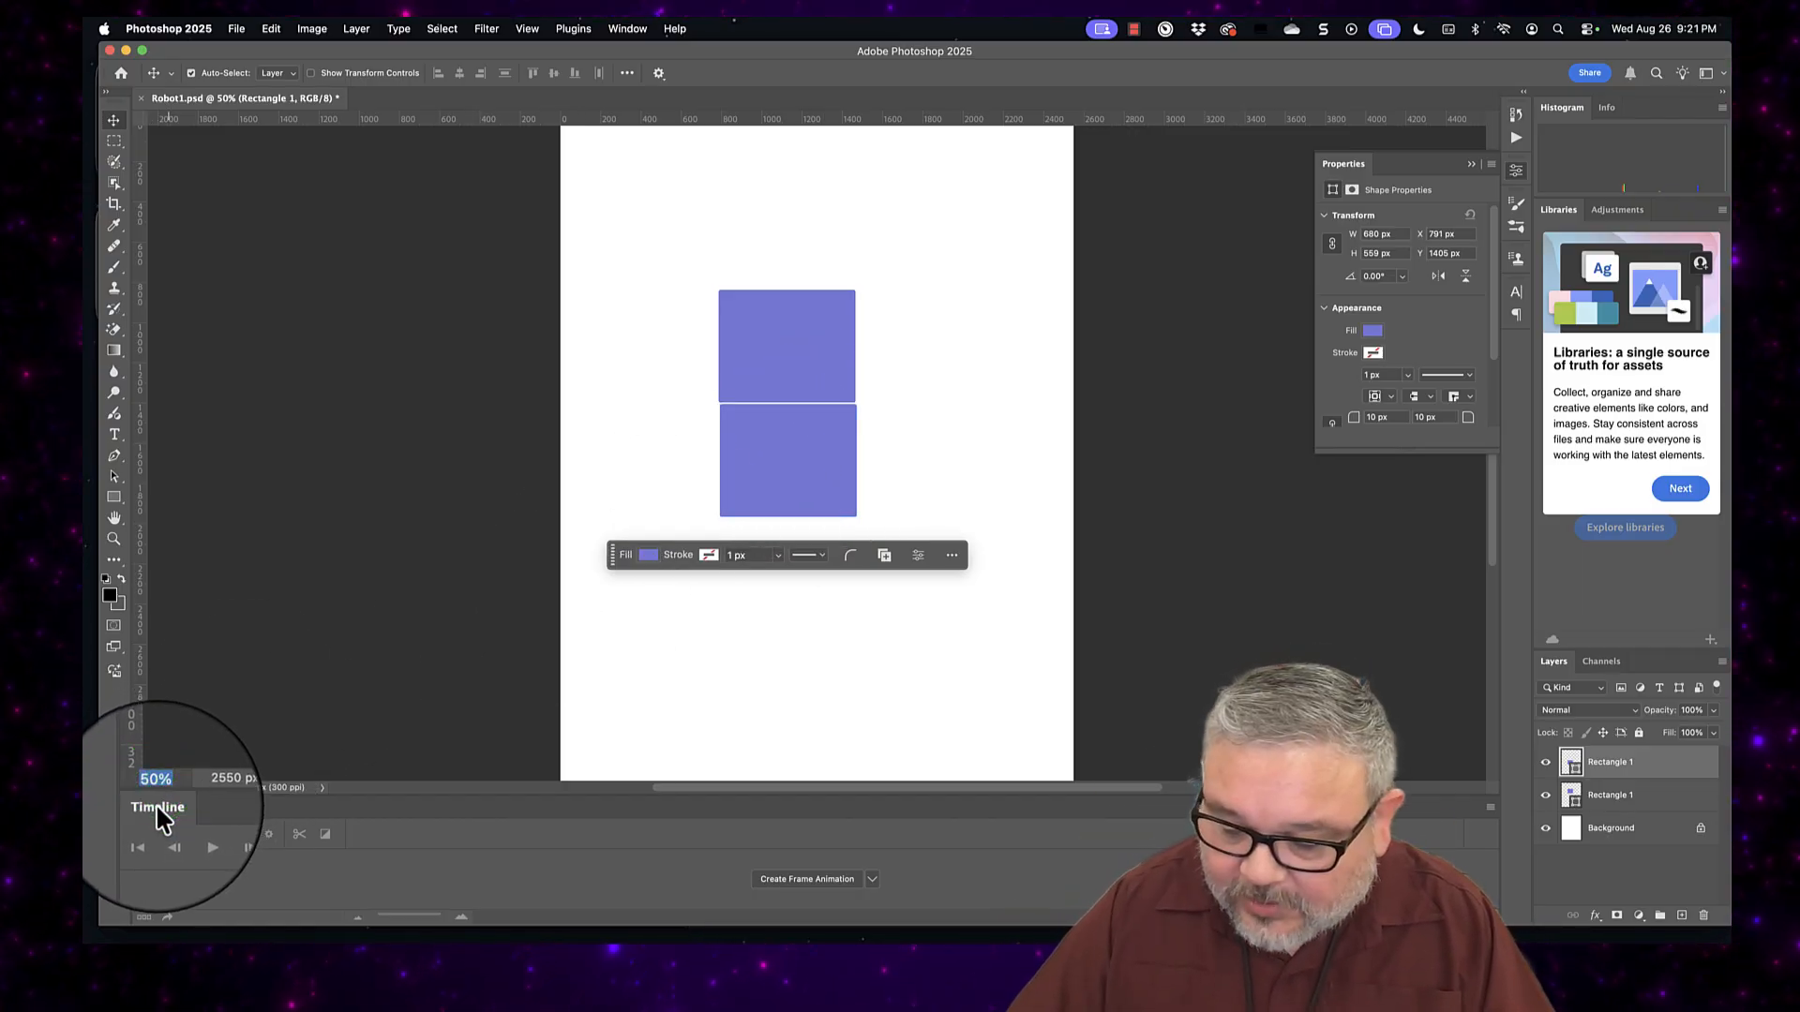
pyautogui.write('100')
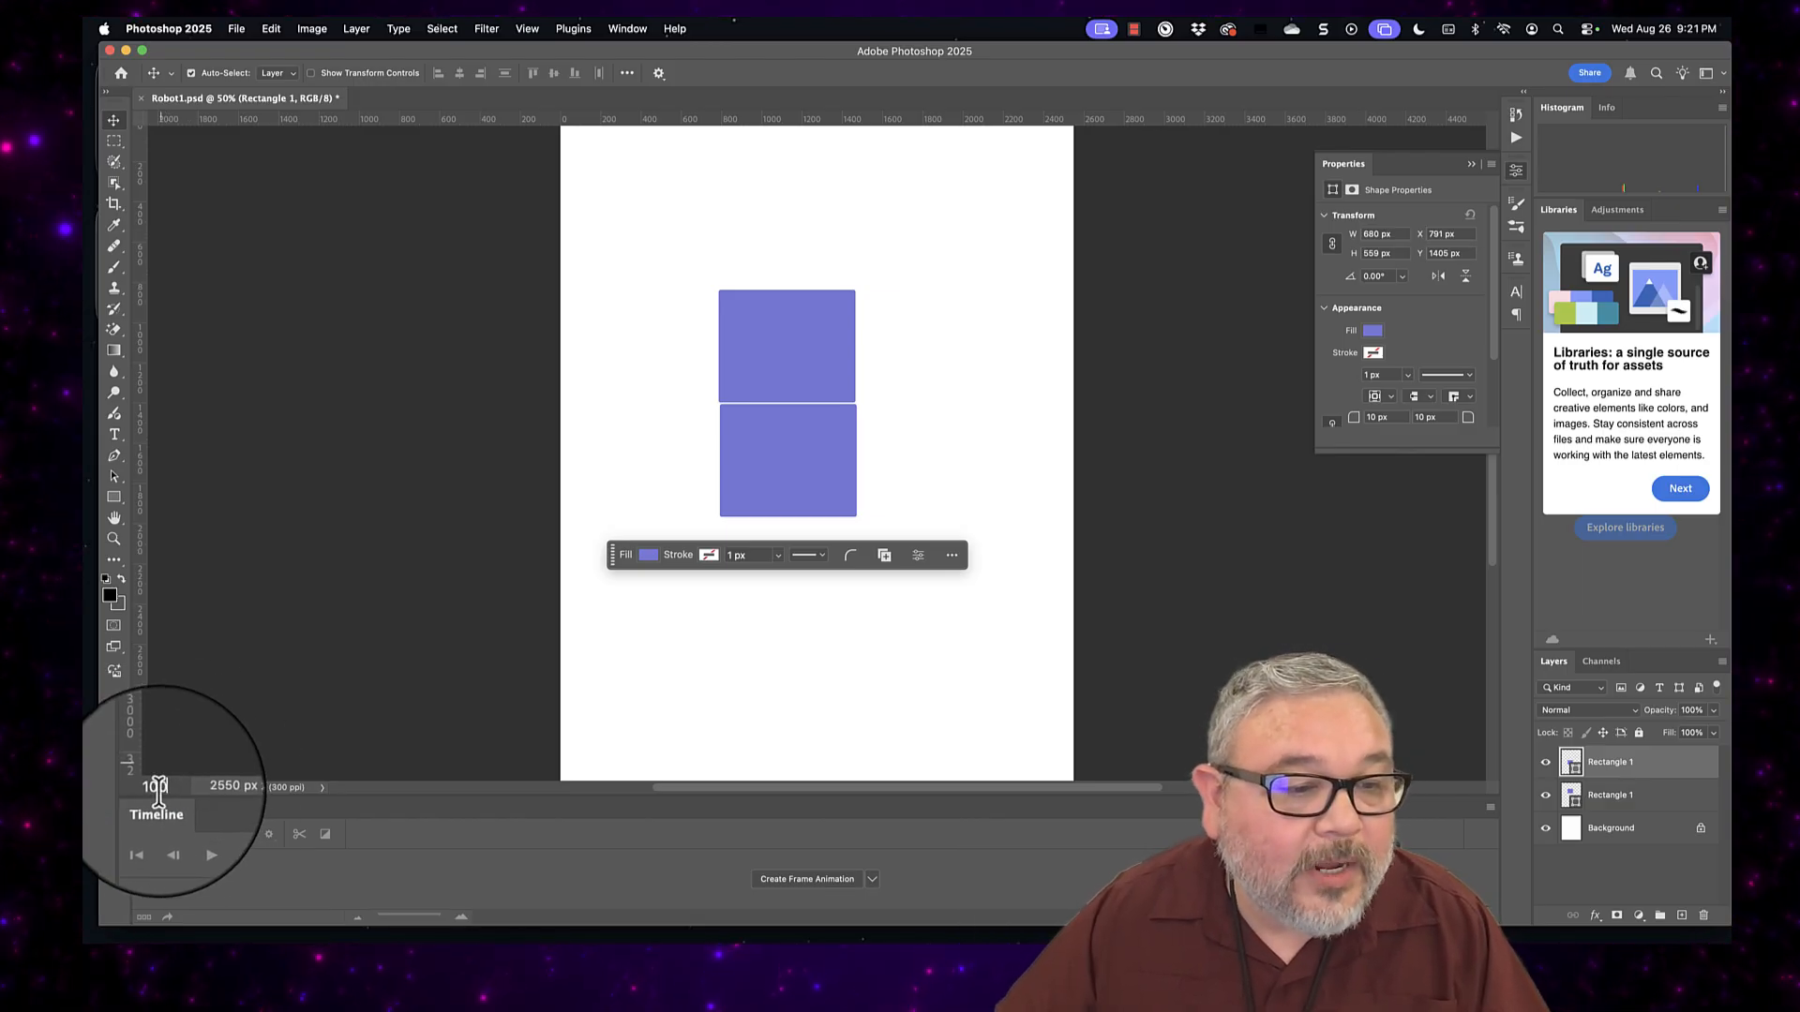
pyautogui.press('Return')
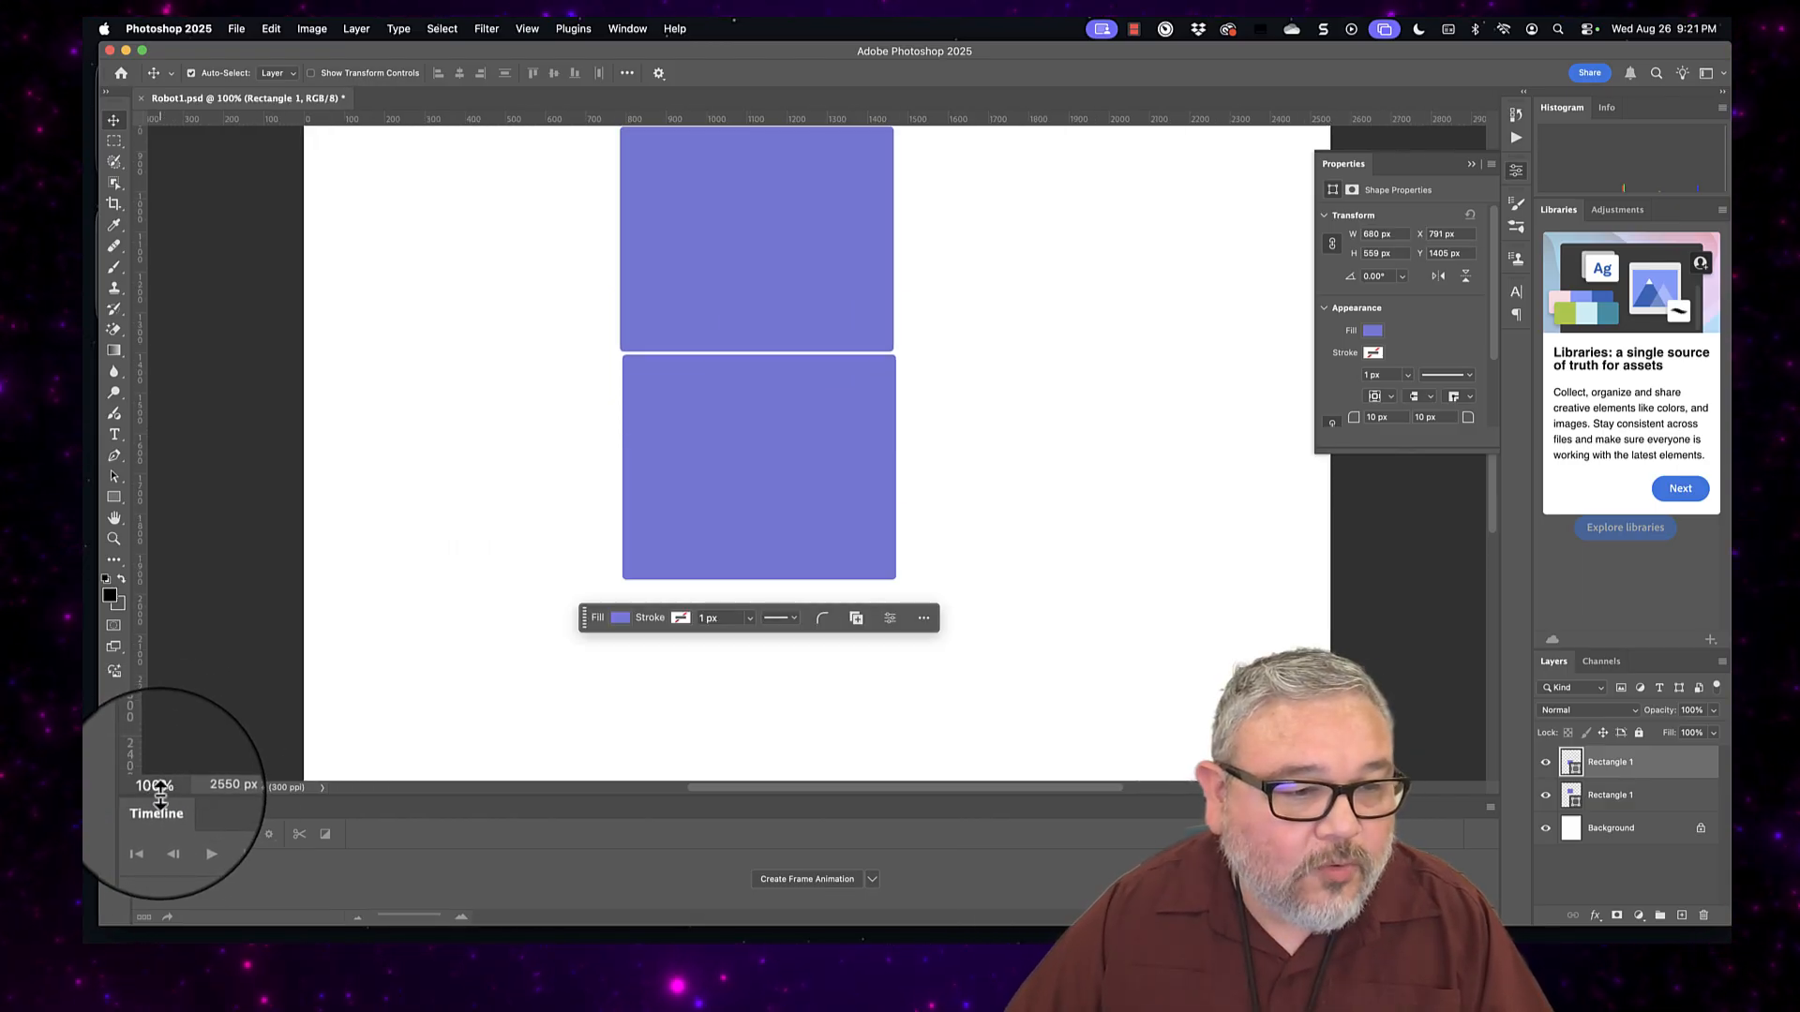
pyautogui.scroll(-1, 947, 665)
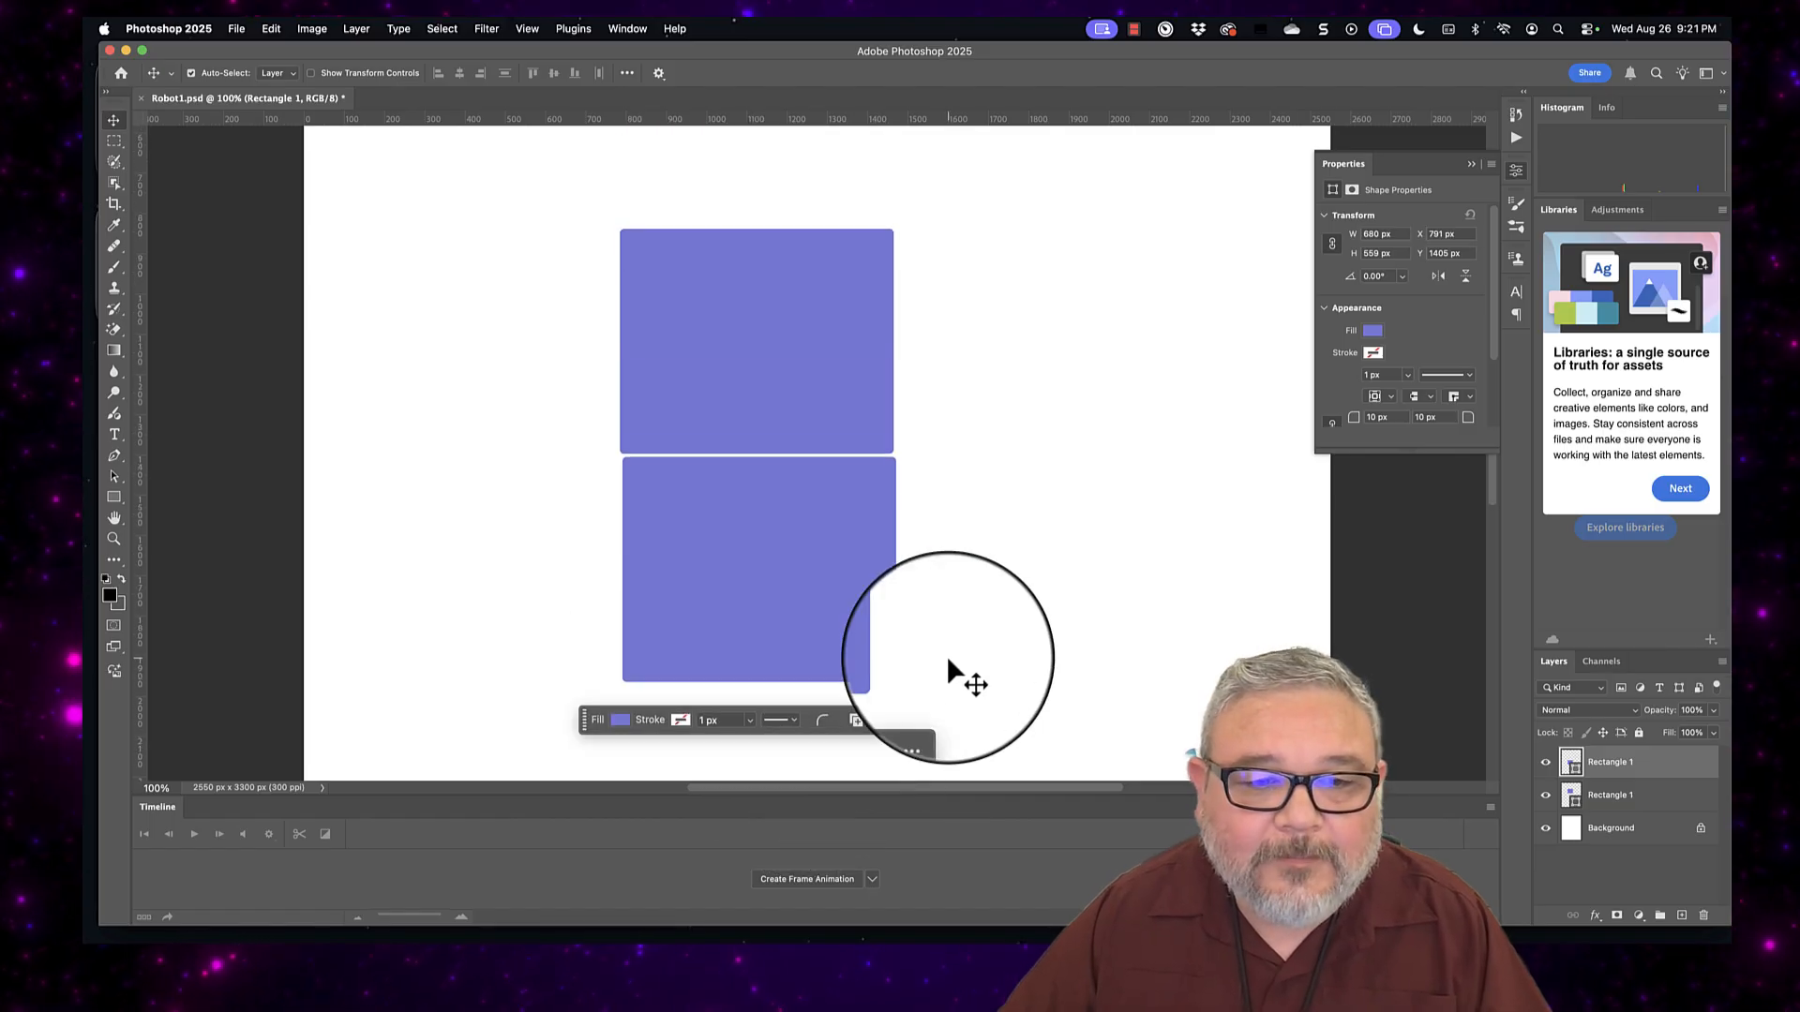
pyautogui.moveTo(730, 592); pyautogui.dragTo(654, 553)
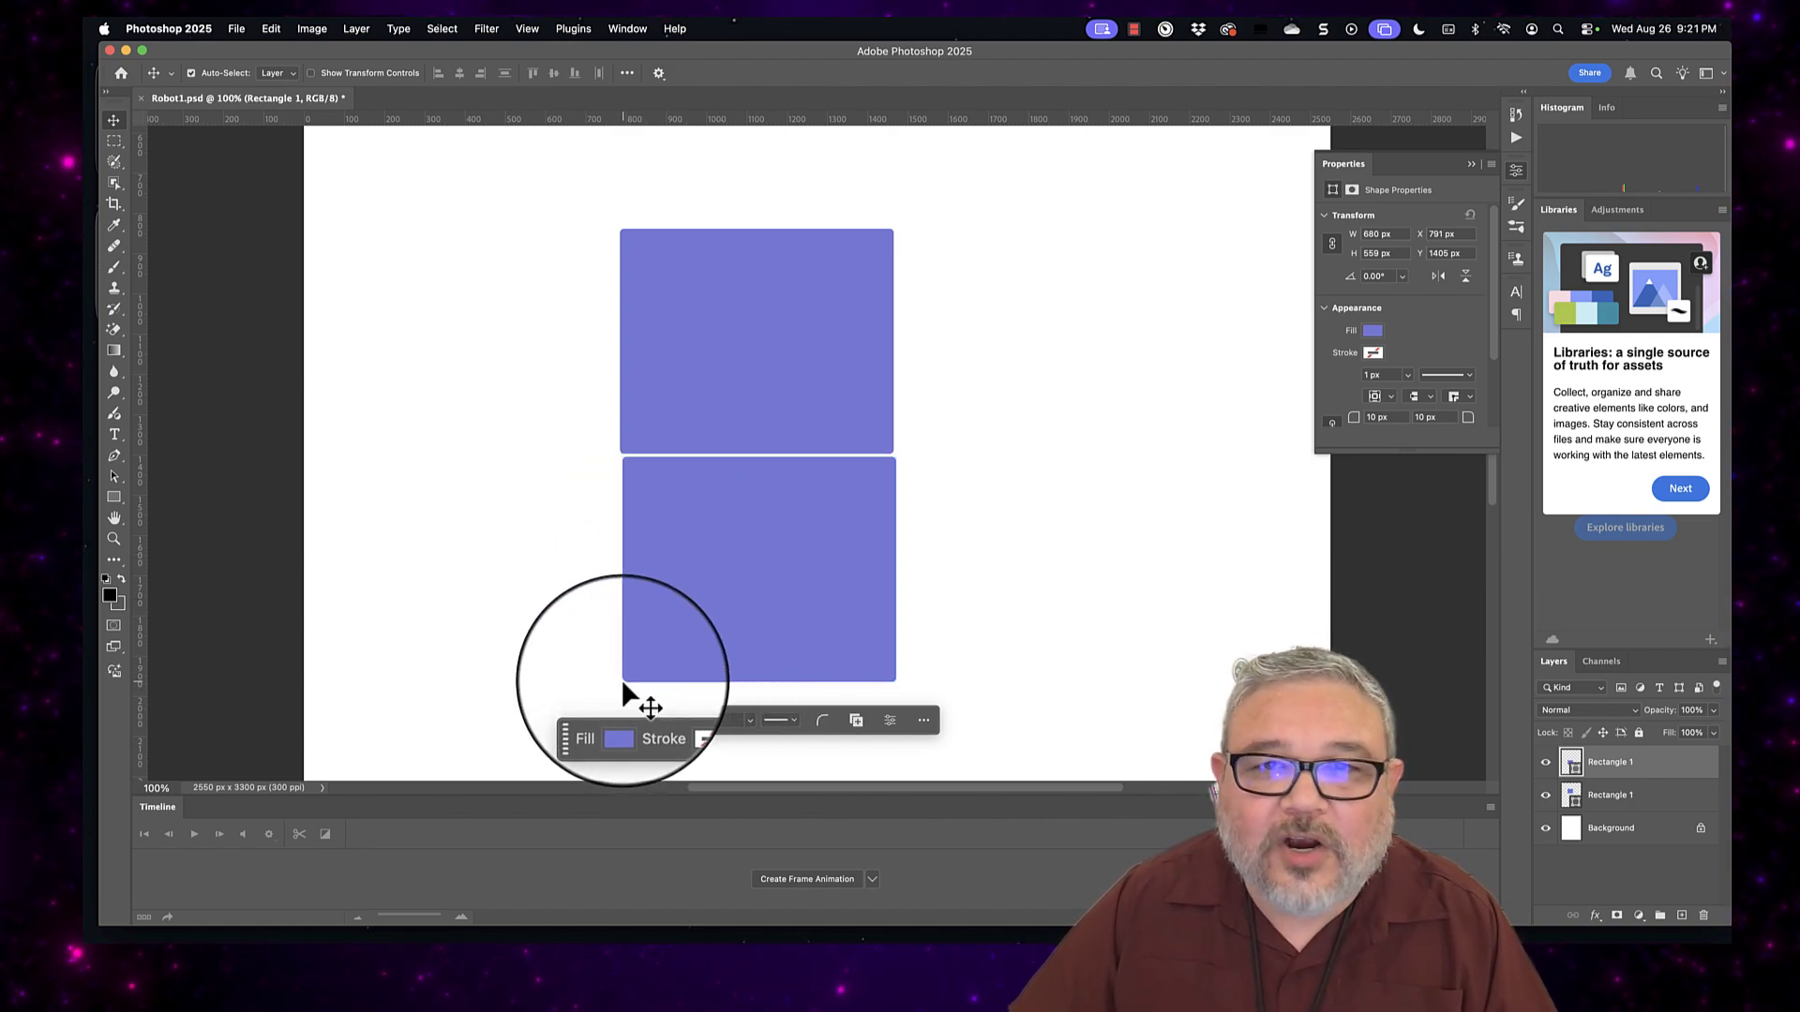
pyautogui.click(820, 722)
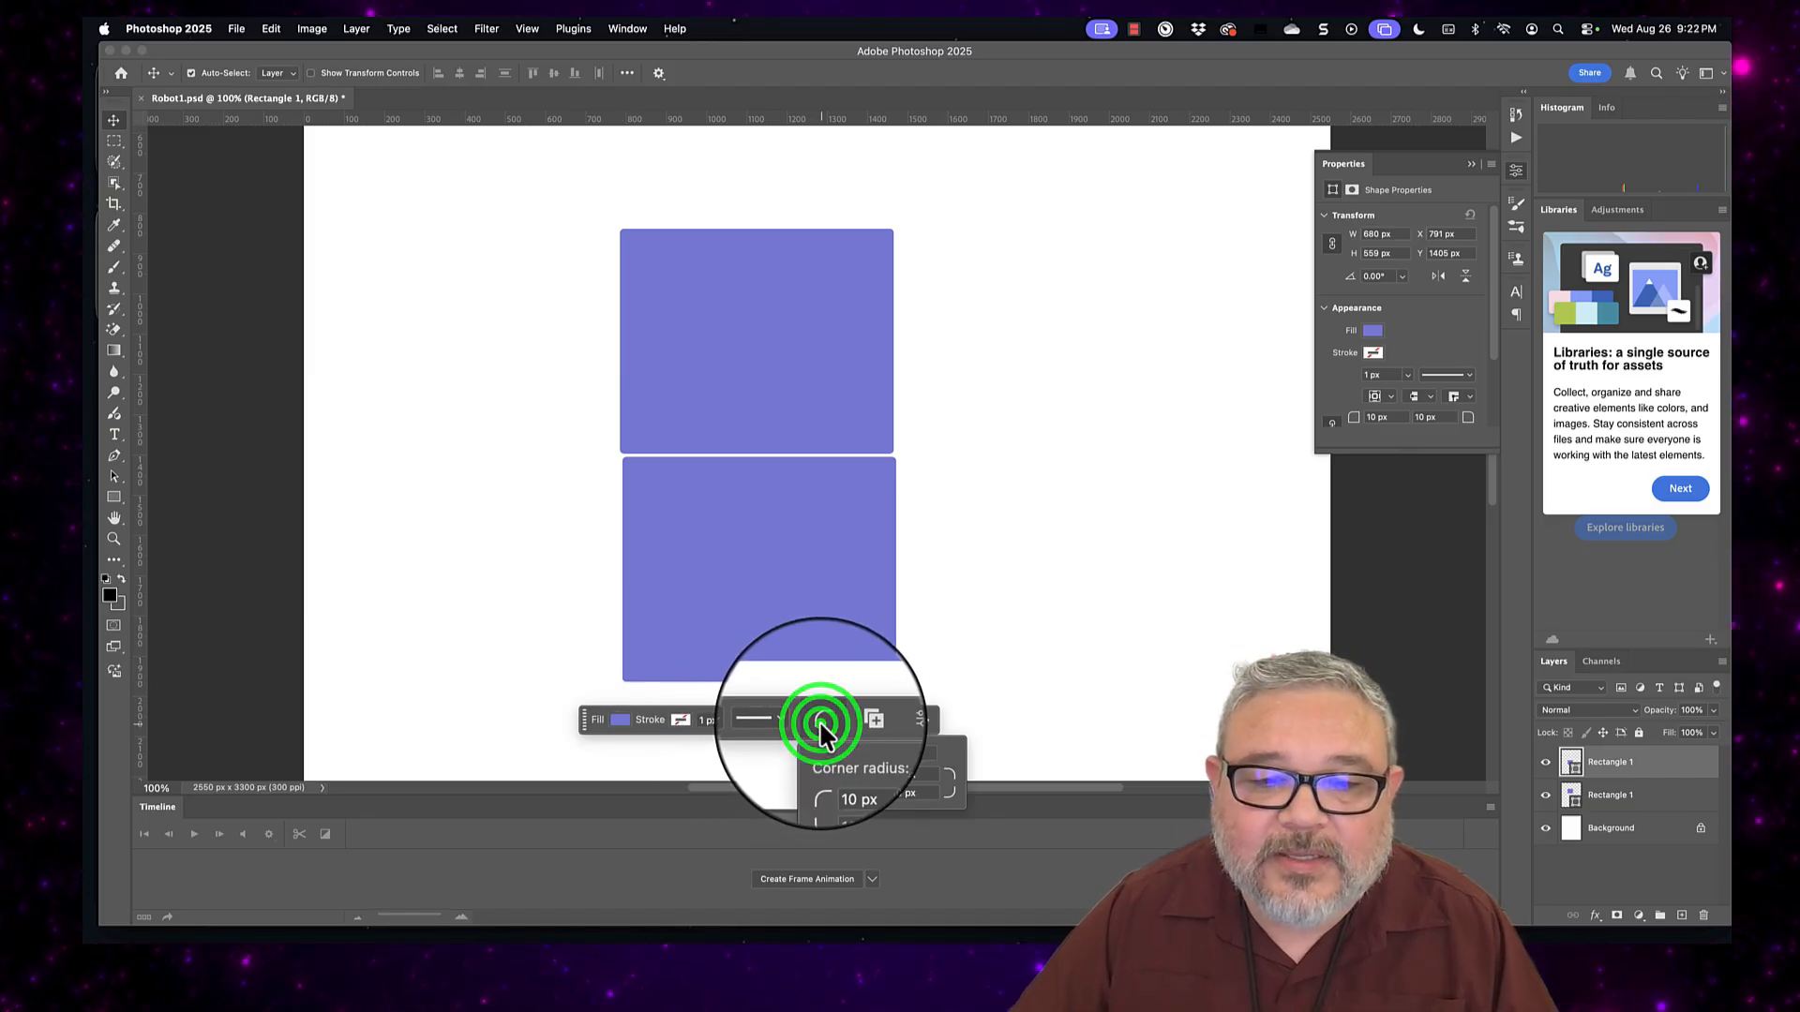
pyautogui.click(898, 754)
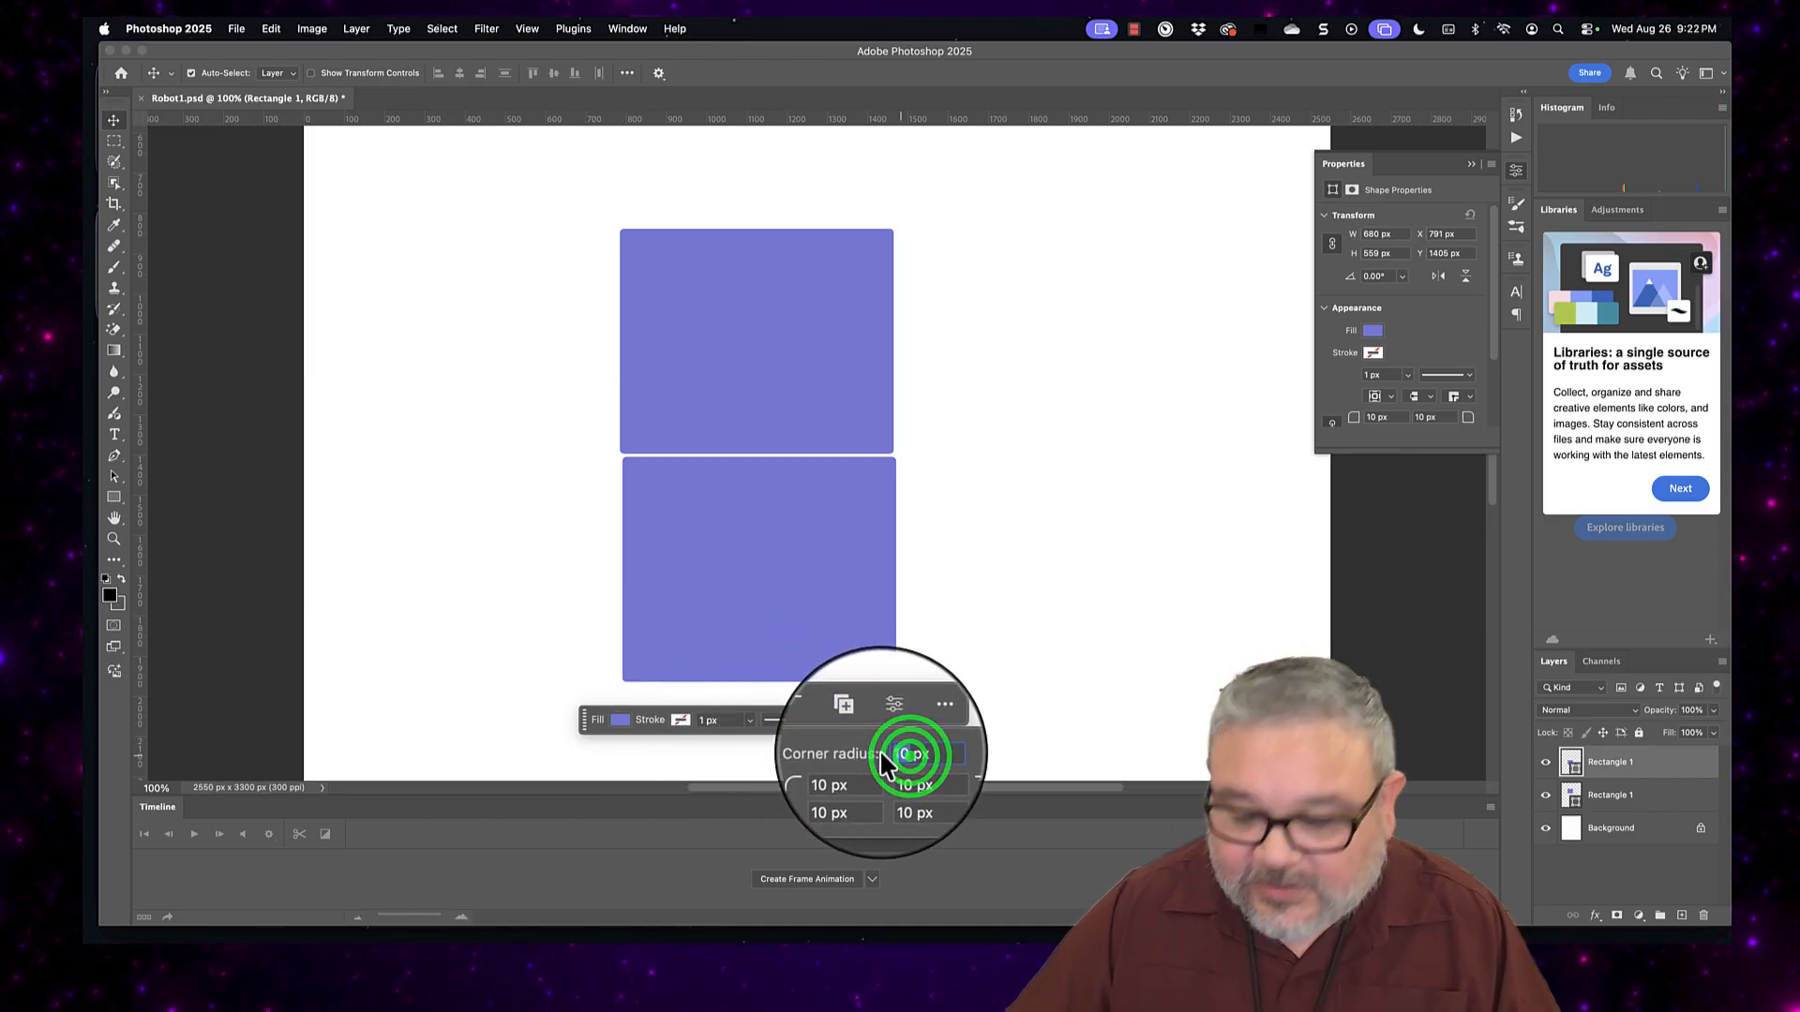
pyautogui.write('0')
pyautogui.press('Return')
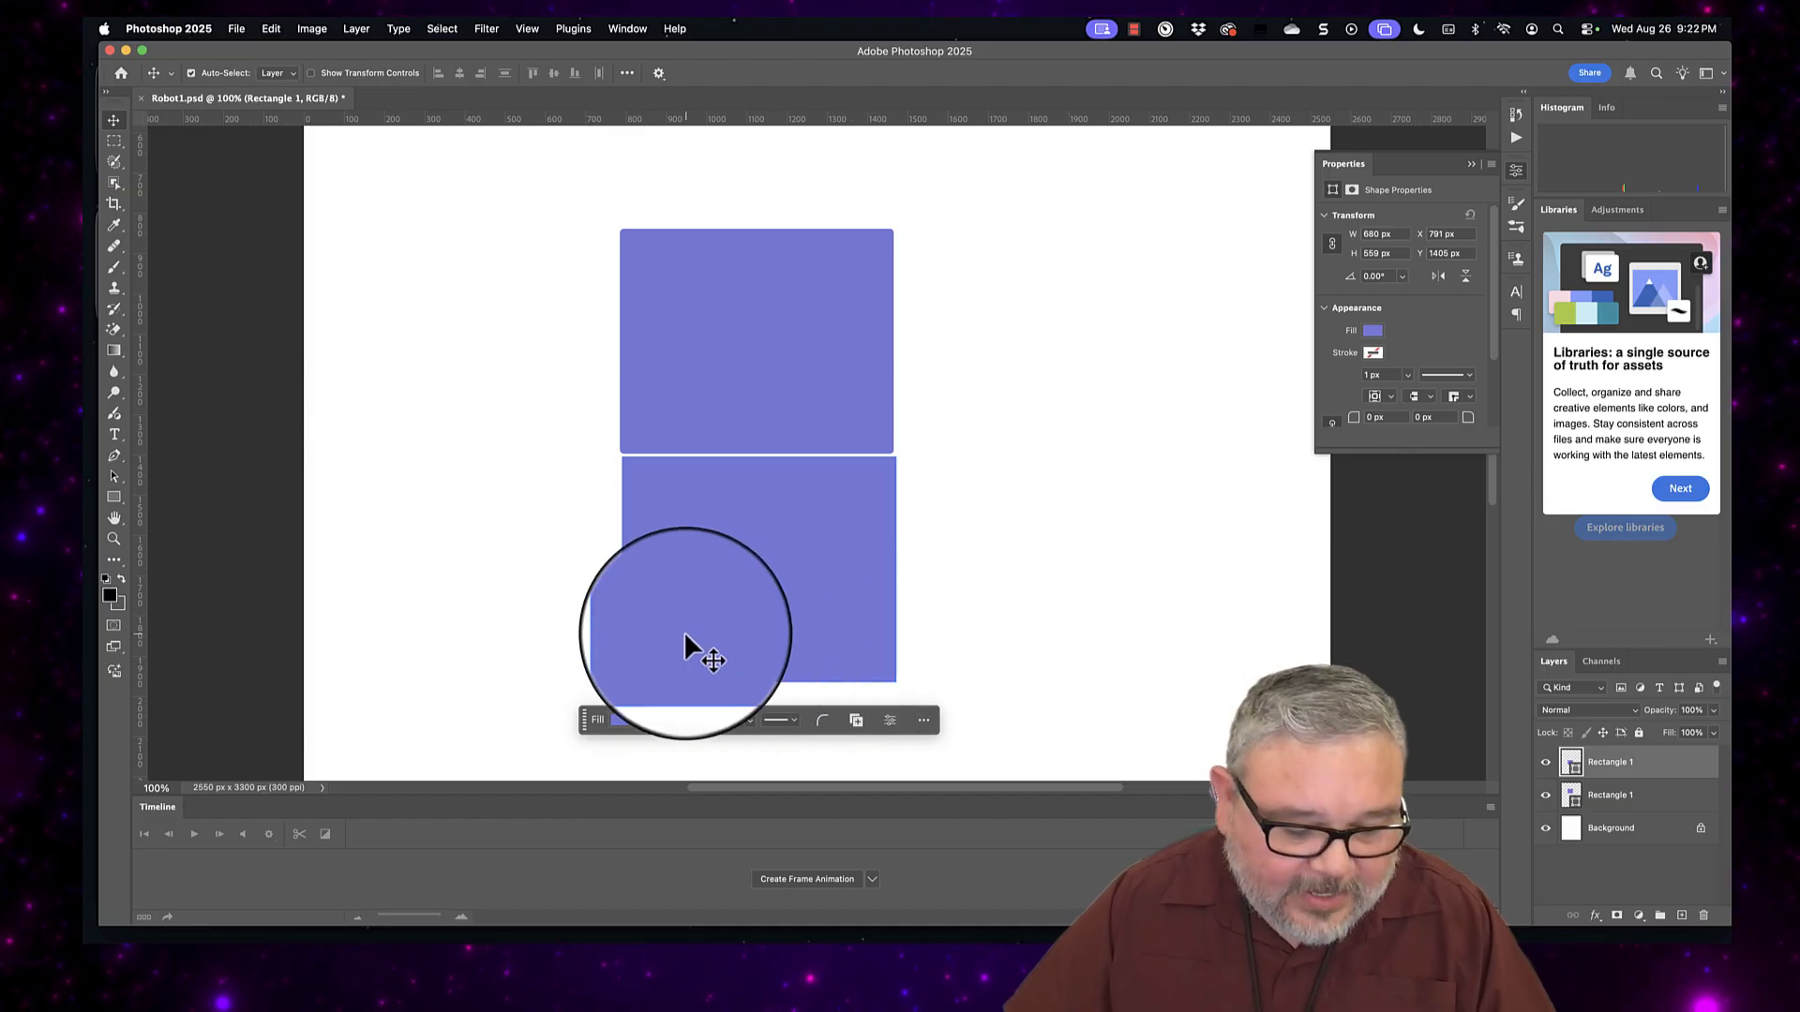
# Step: Examine the lower rectangle's bottom-left corner at 200% magnification
pyautogui.click(623, 677)
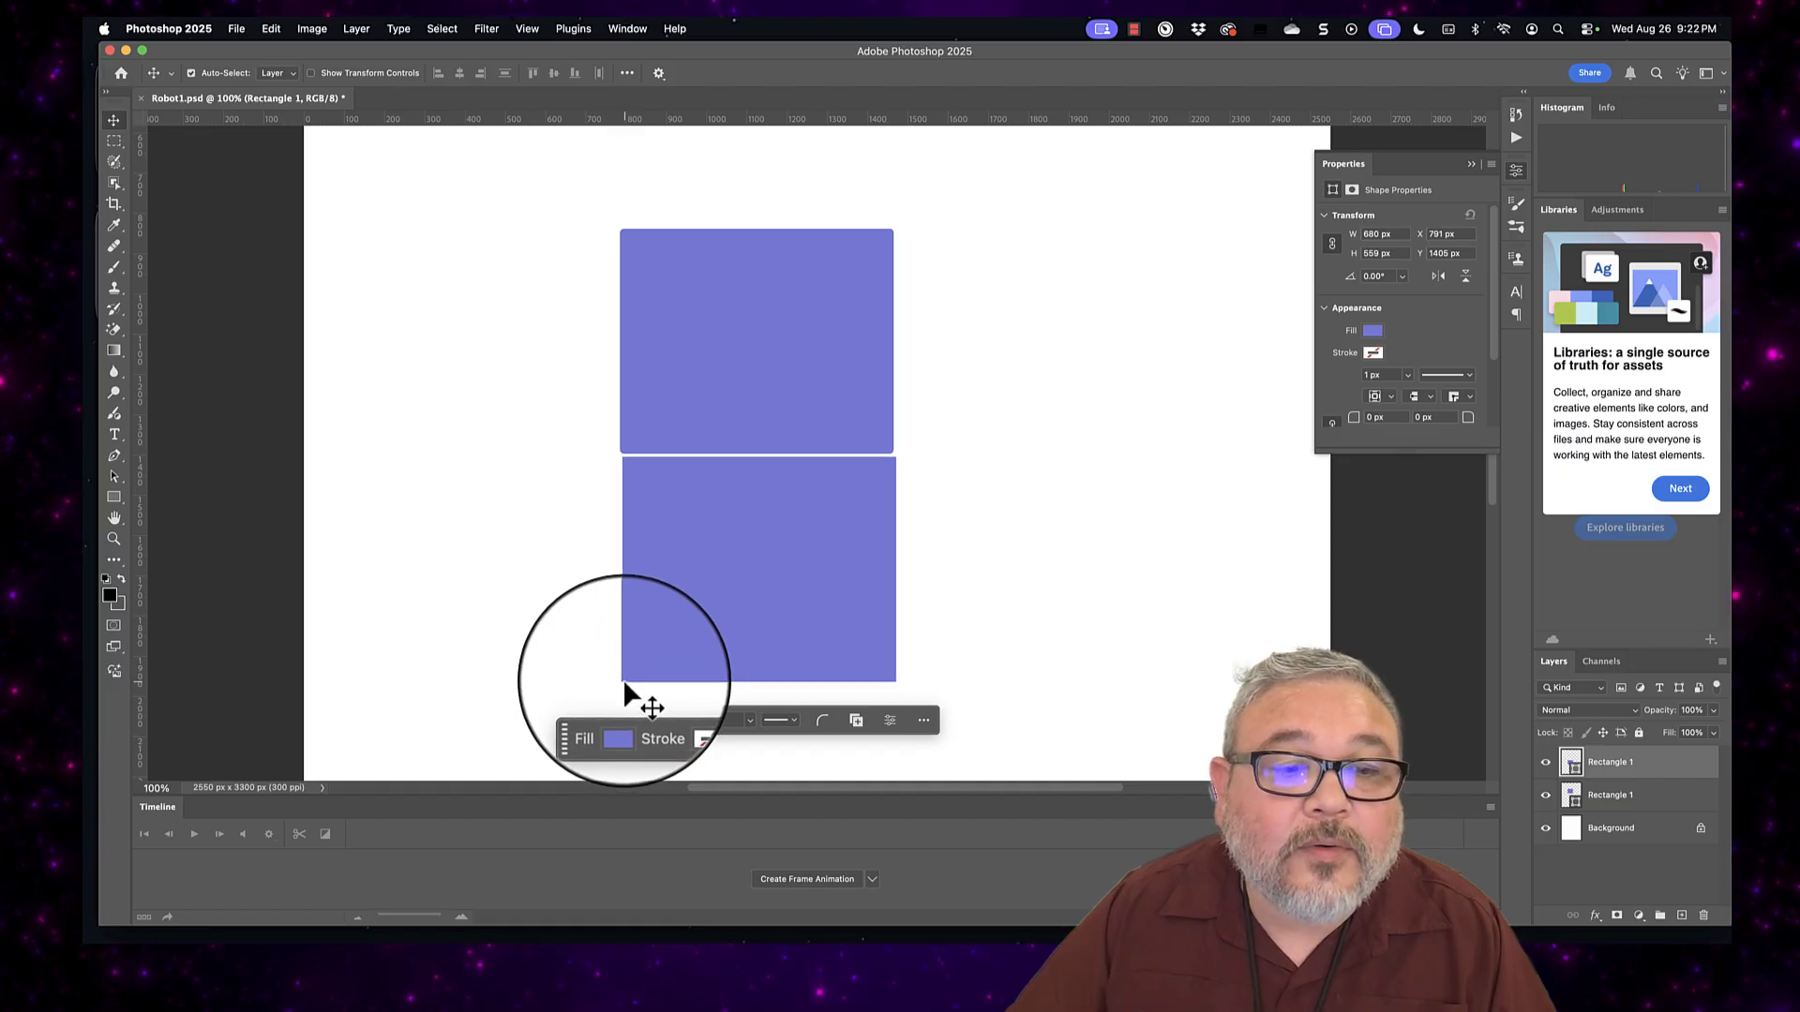
pyautogui.click(159, 787)
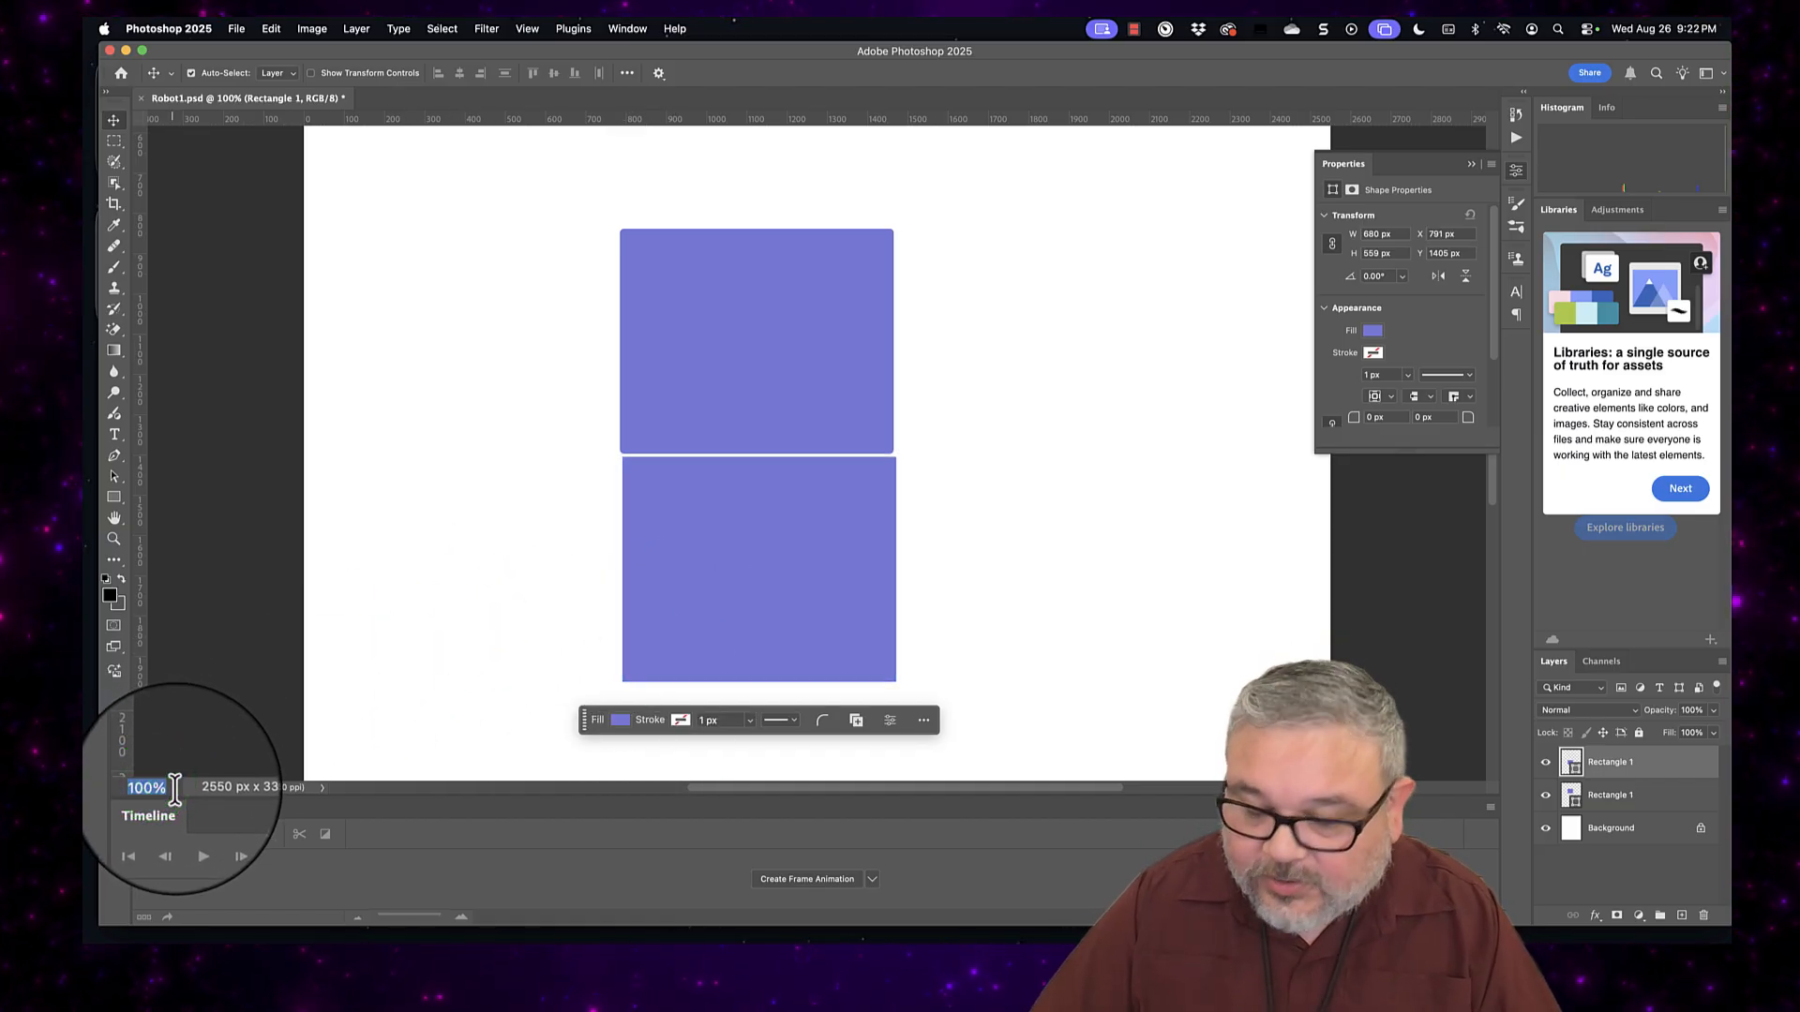
pyautogui.write('200')
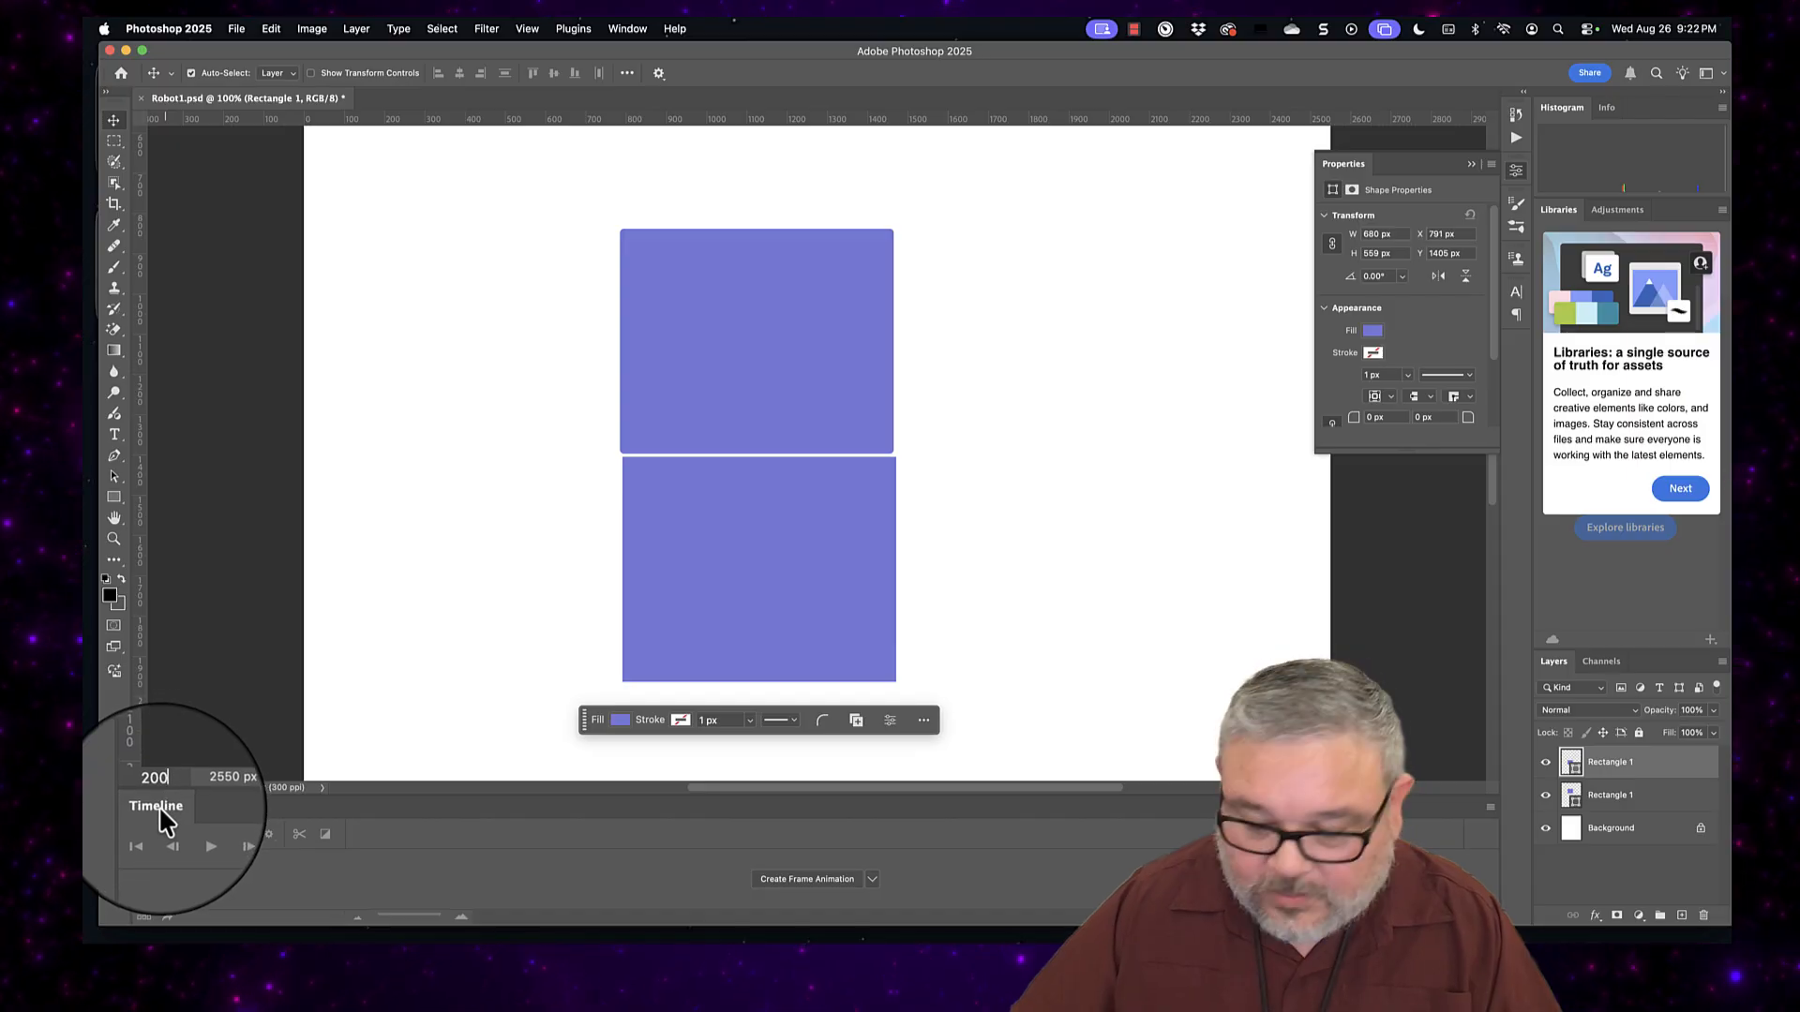
pyautogui.press('Return')
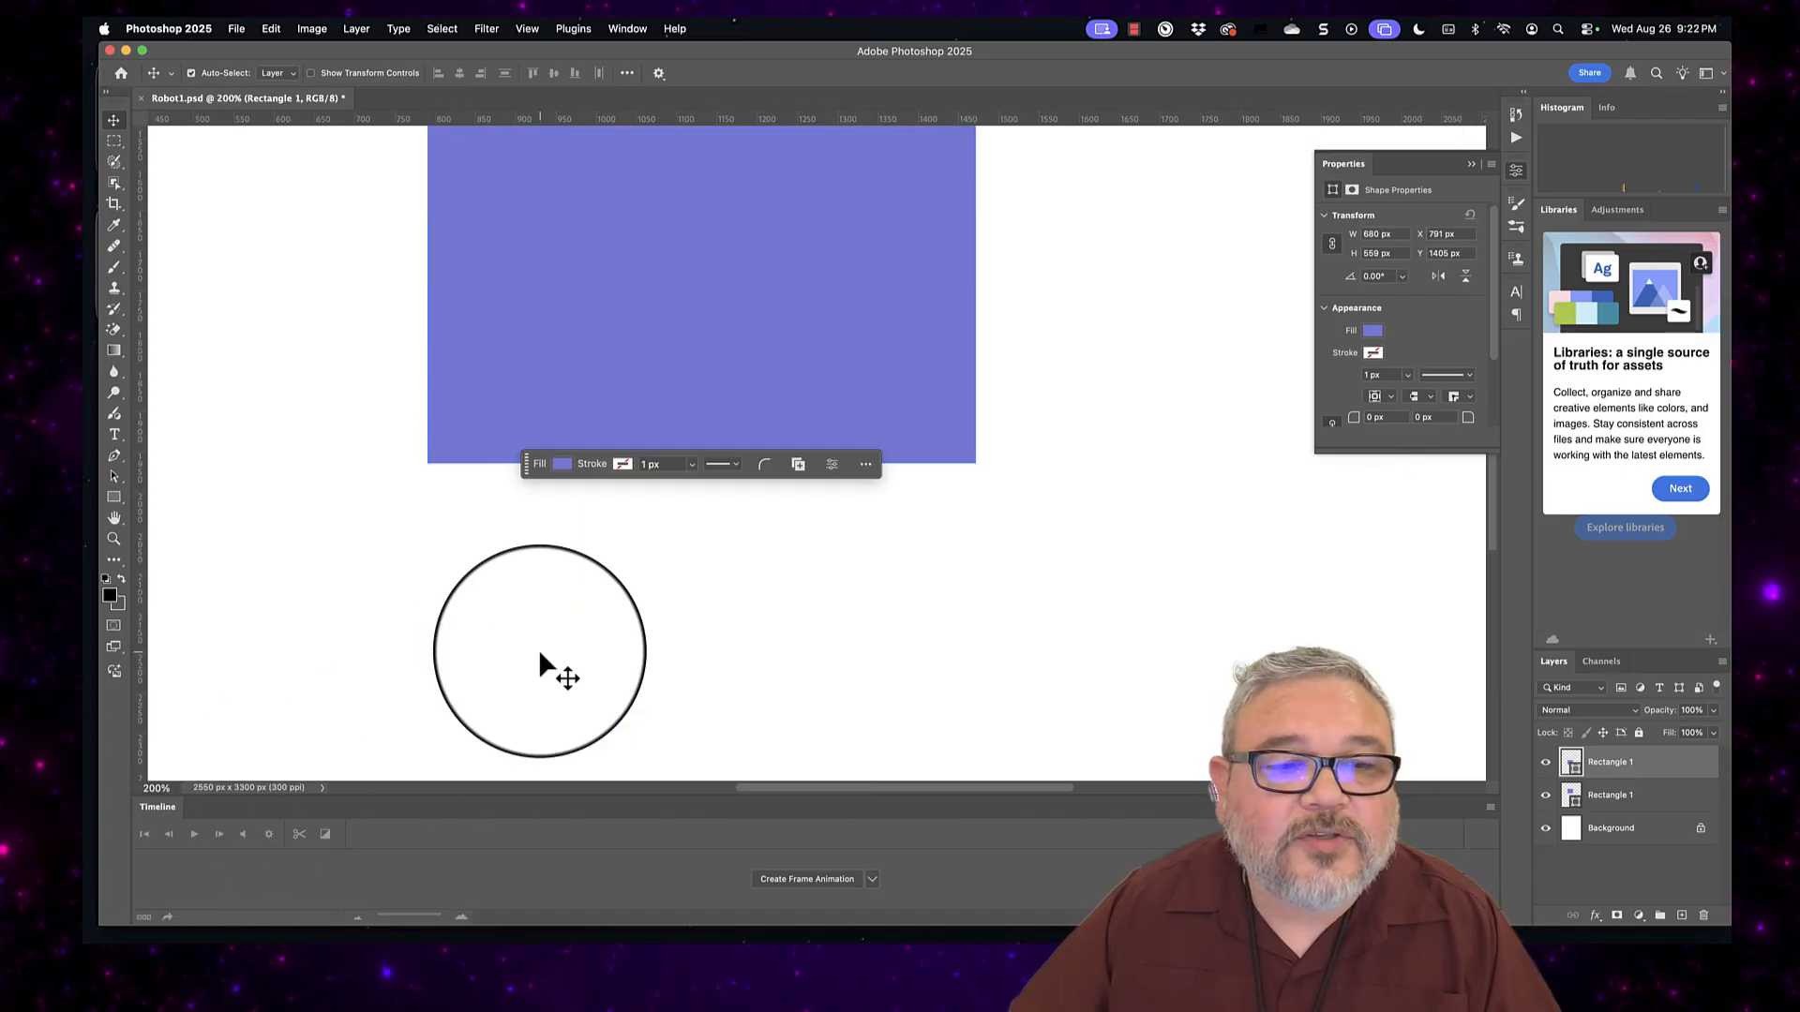
pyautogui.scroll(-3, 539, 650)
pyautogui.scroll(3, 529, 625)
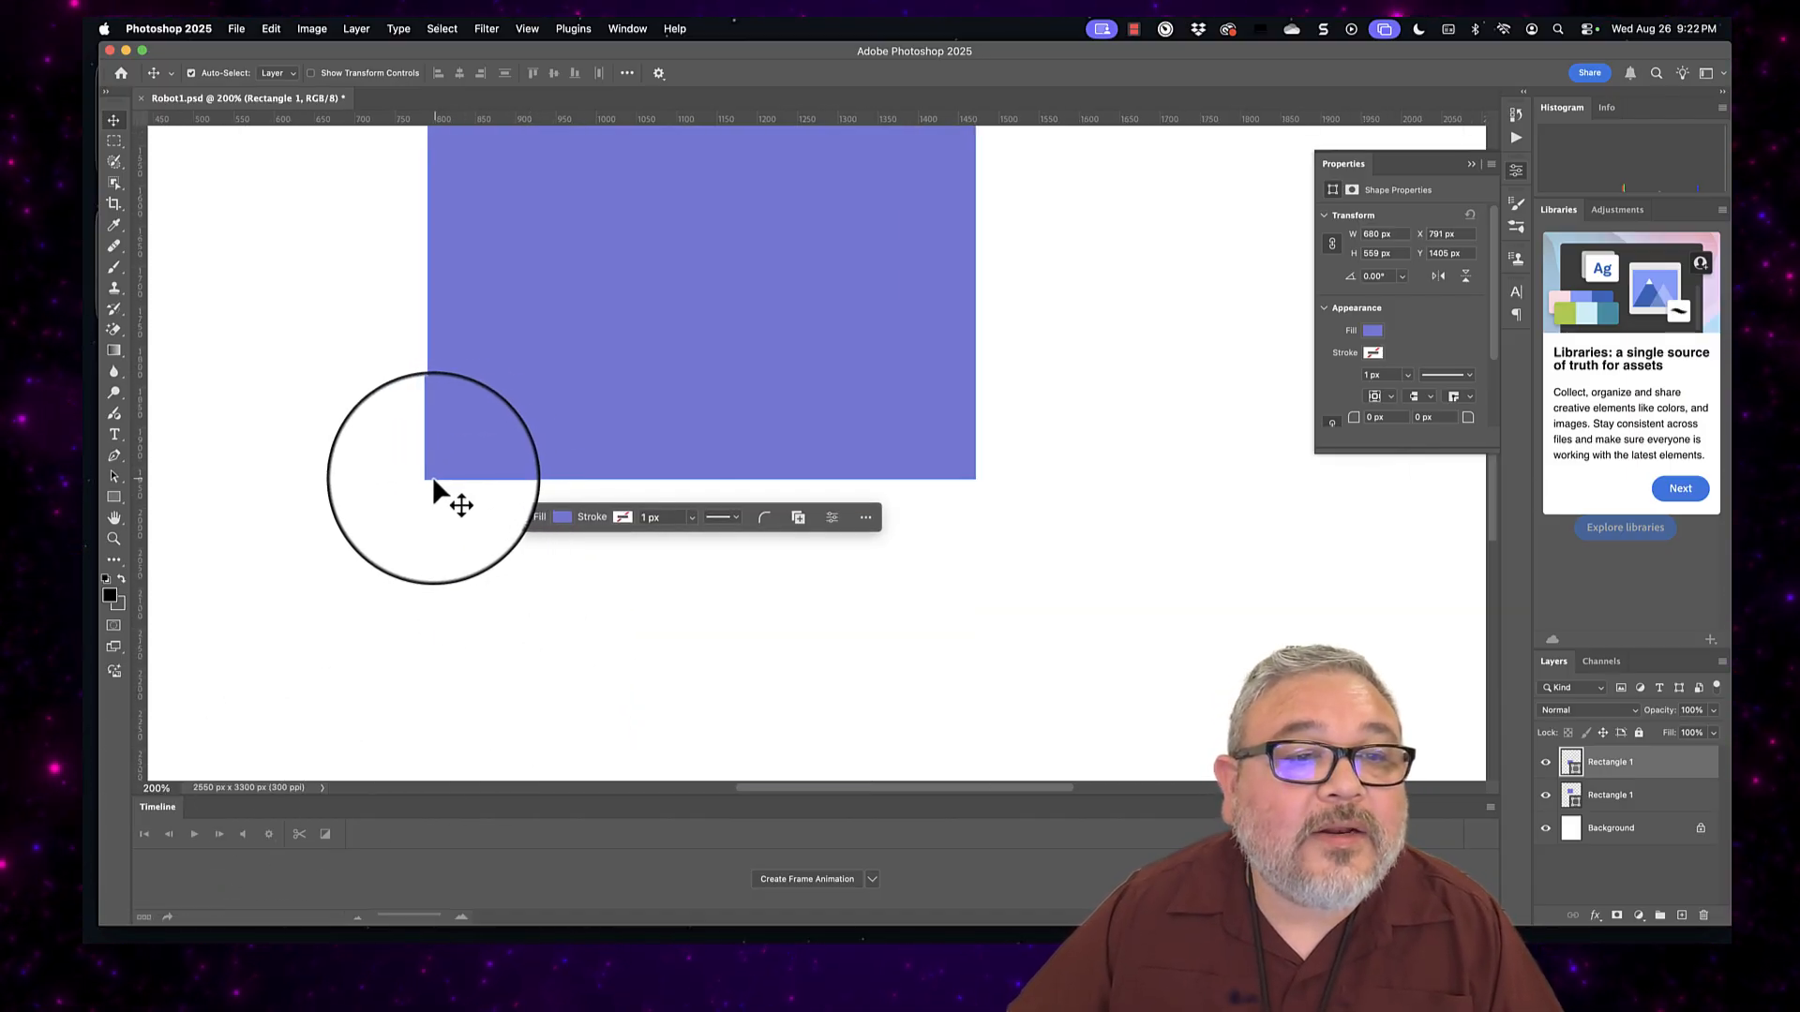
pyautogui.click(431, 477)
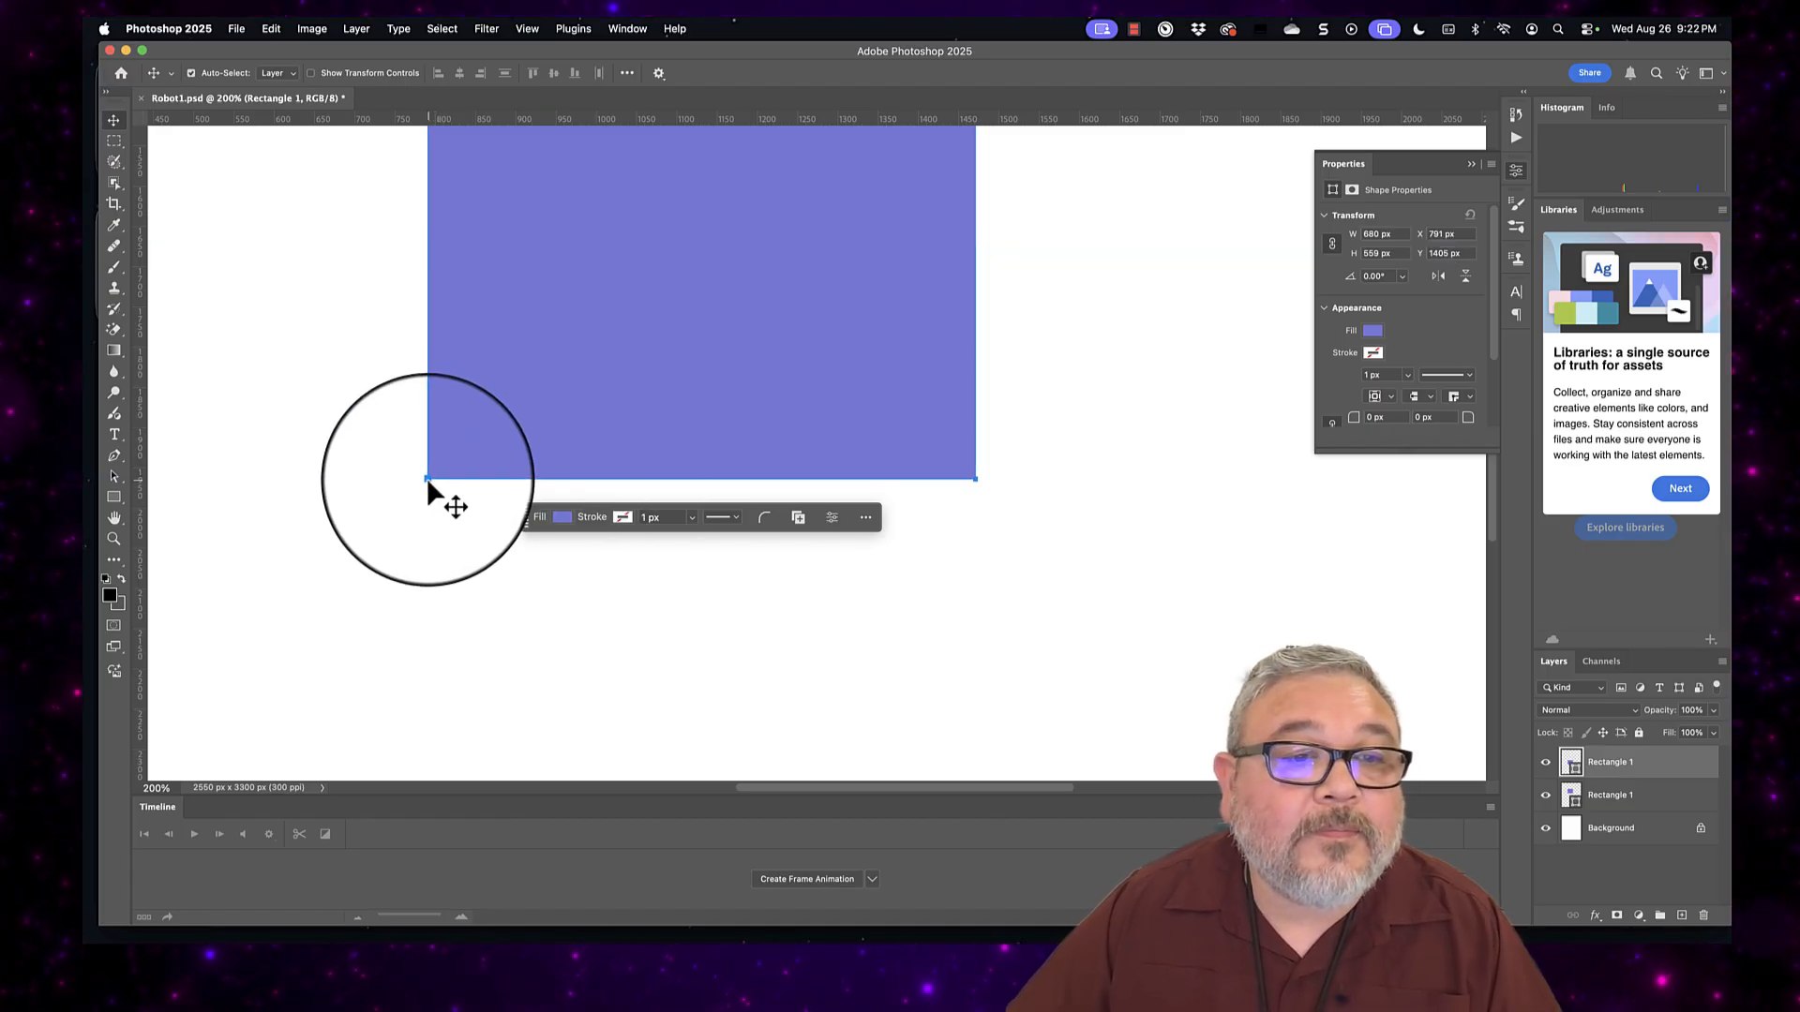
# Step: Try to pull the lower rectangle's bottom-left corner inward on its own, and undo the change
pyautogui.press('super')
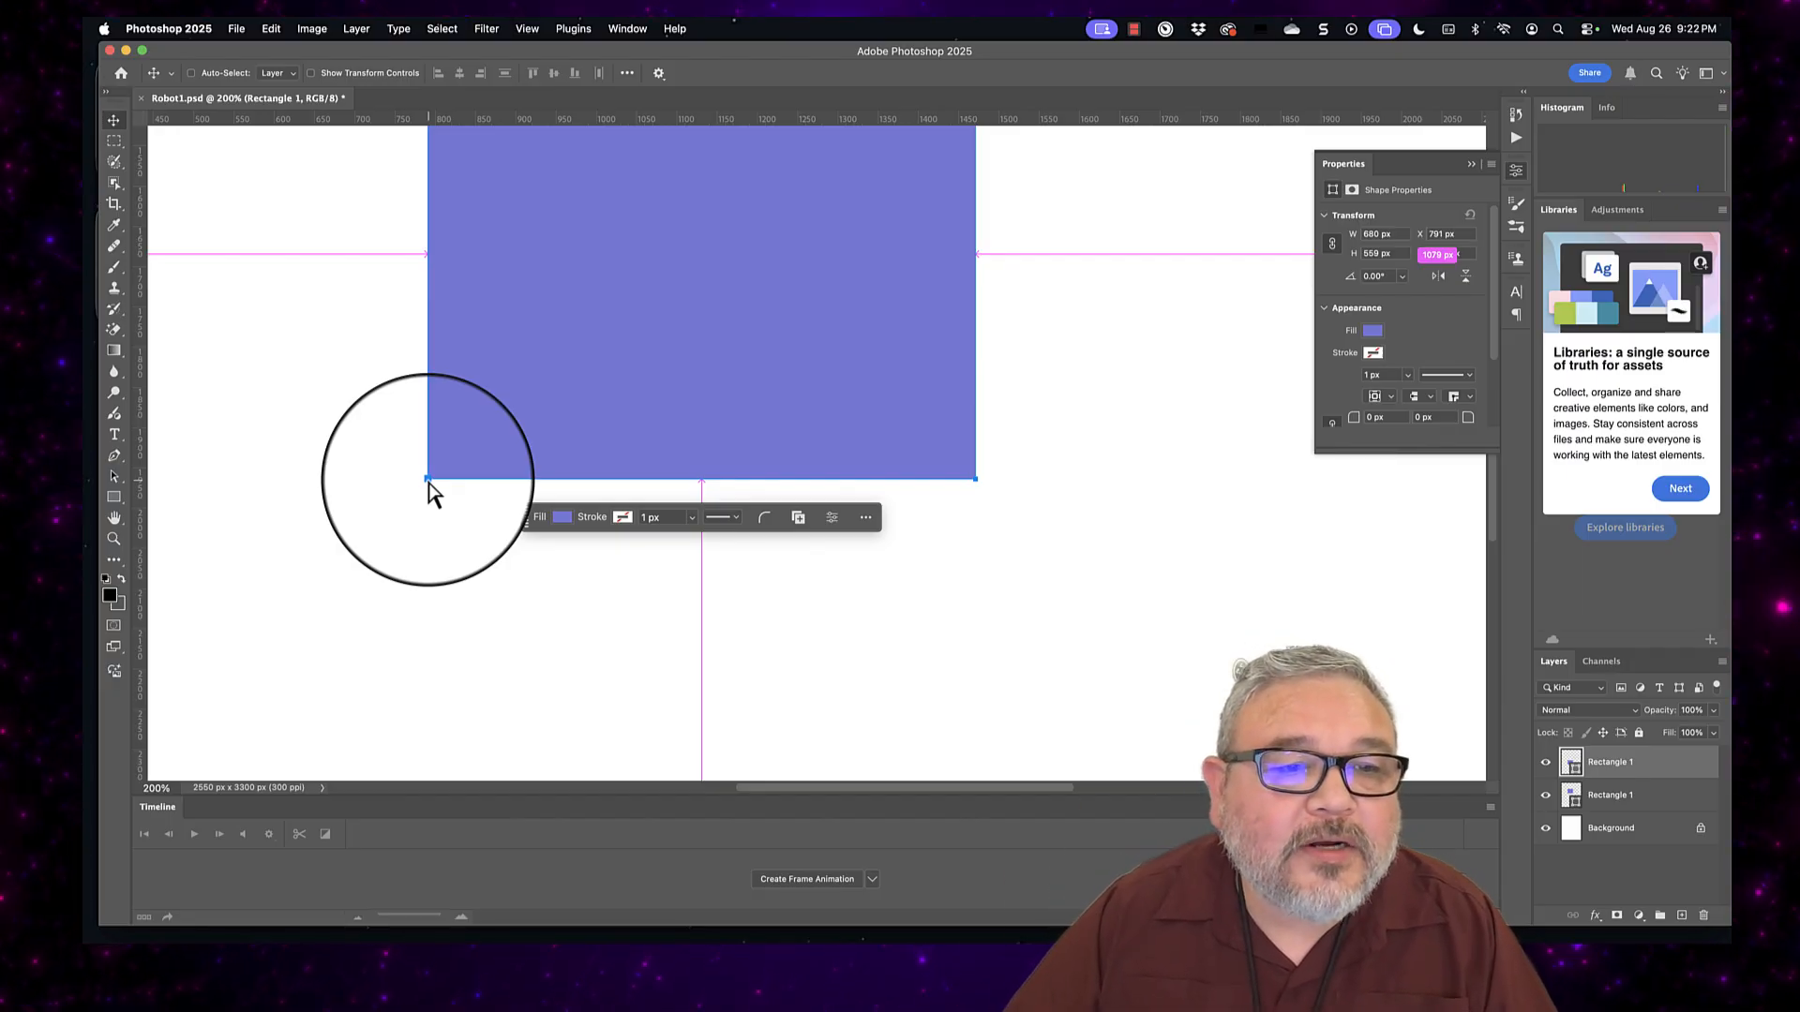
pyautogui.click(430, 491)
pyautogui.moveTo(428, 482); pyautogui.dragTo(480, 480)
pyautogui.press('cmd+z')
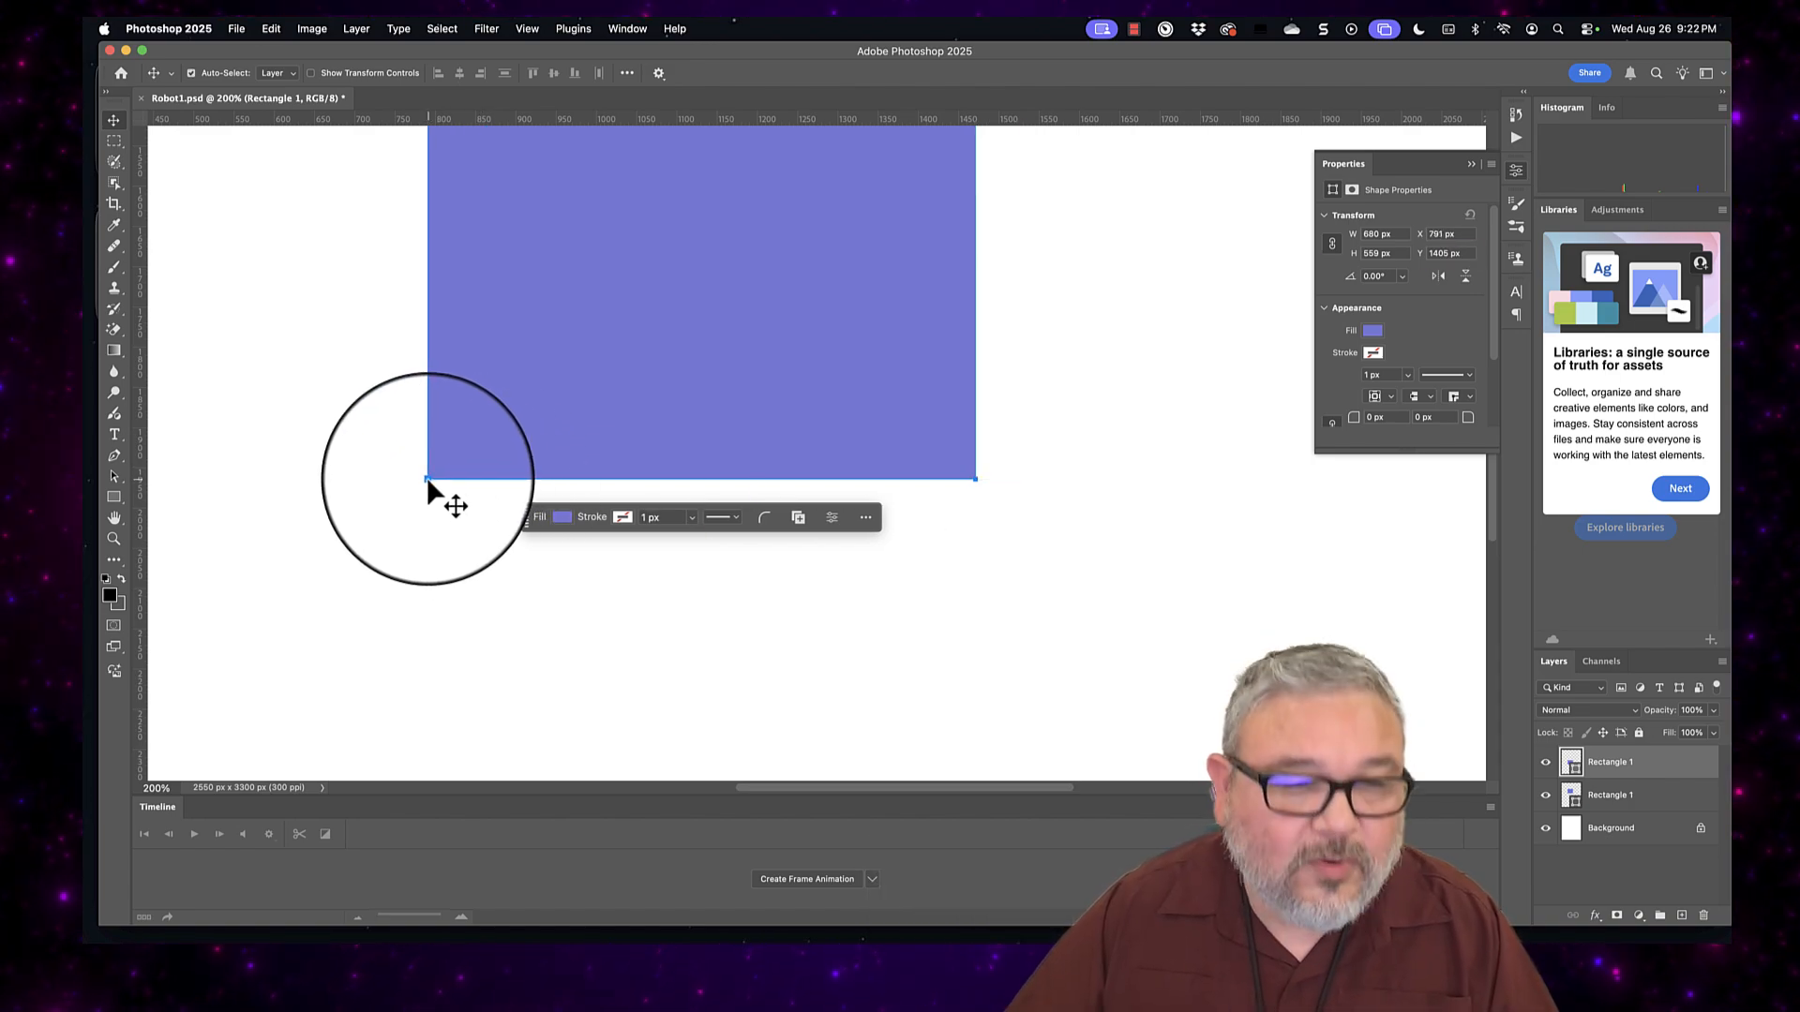
# Step: Move the lower rectangle slightly left to about X 787 px, Y 1406 px and leave it selected
pyautogui.moveTo(426, 477)
pyautogui.mouseDown()
pyautogui.moveTo(461, 478)
pyautogui.moveTo(443, 473)
pyautogui.mouseUp()
pyautogui.click(425, 506)
pyautogui.scroll(3, 430, 514)
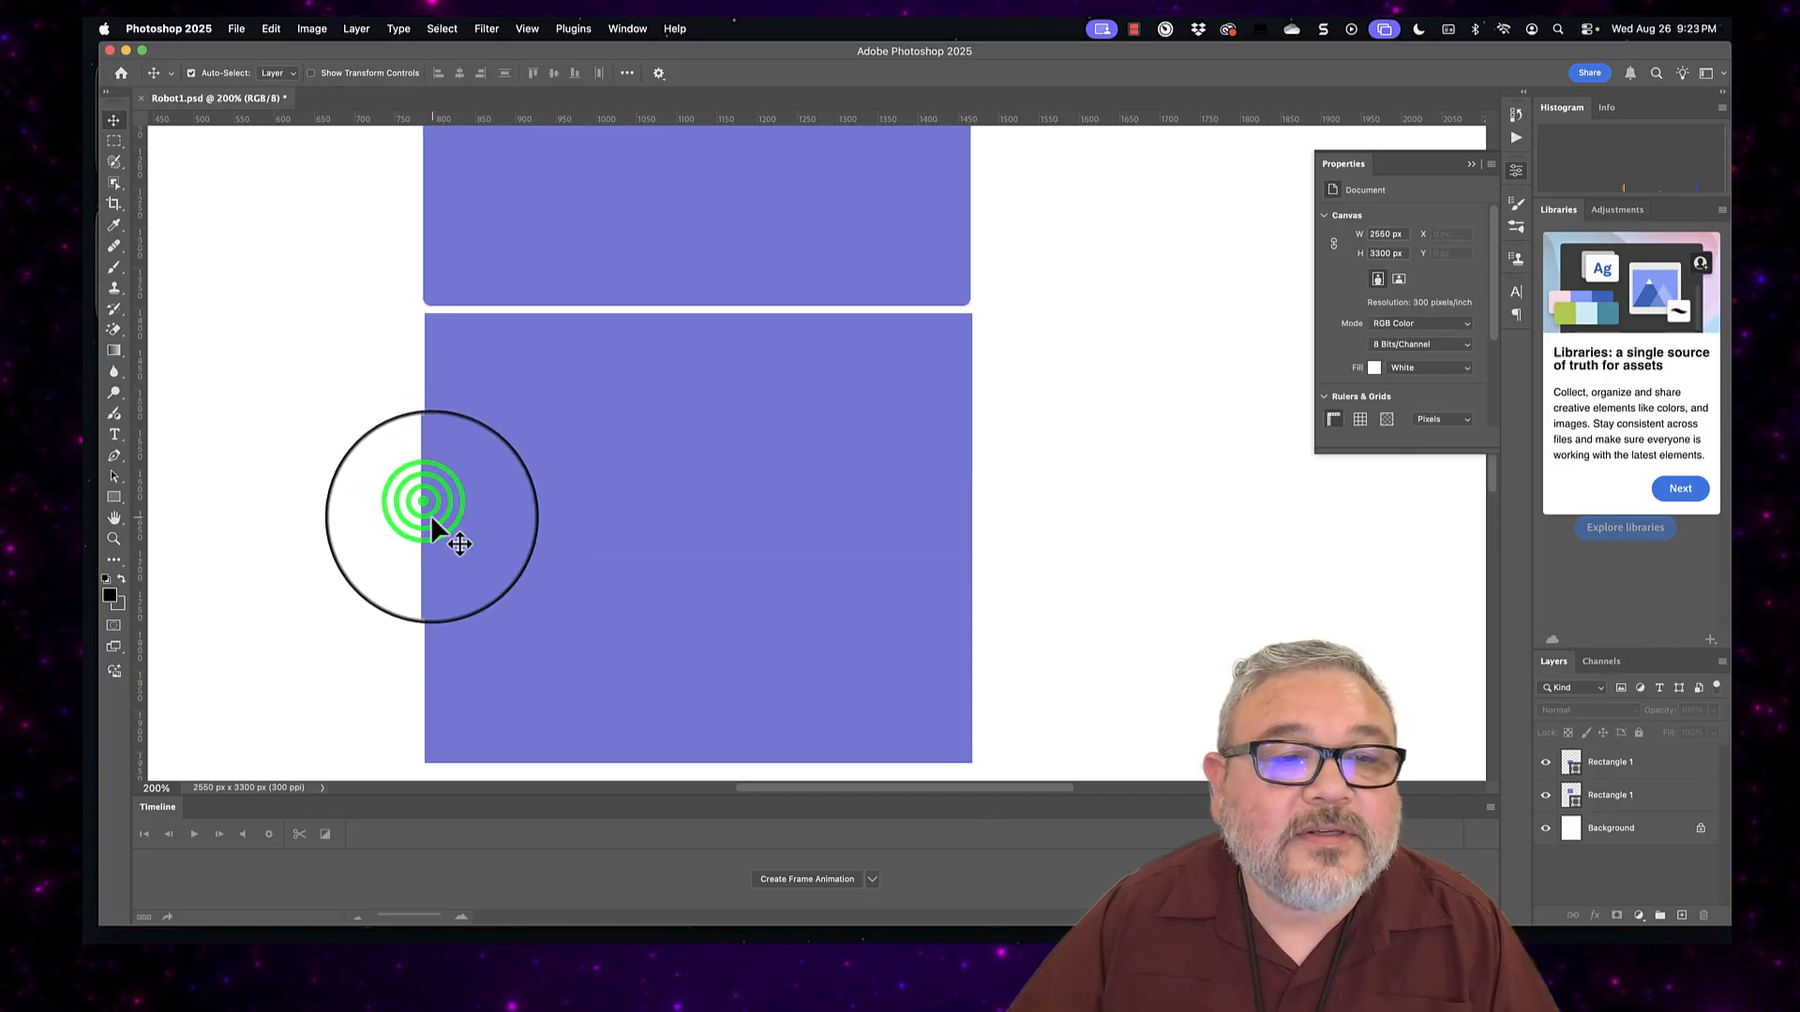
pyautogui.click(460, 541)
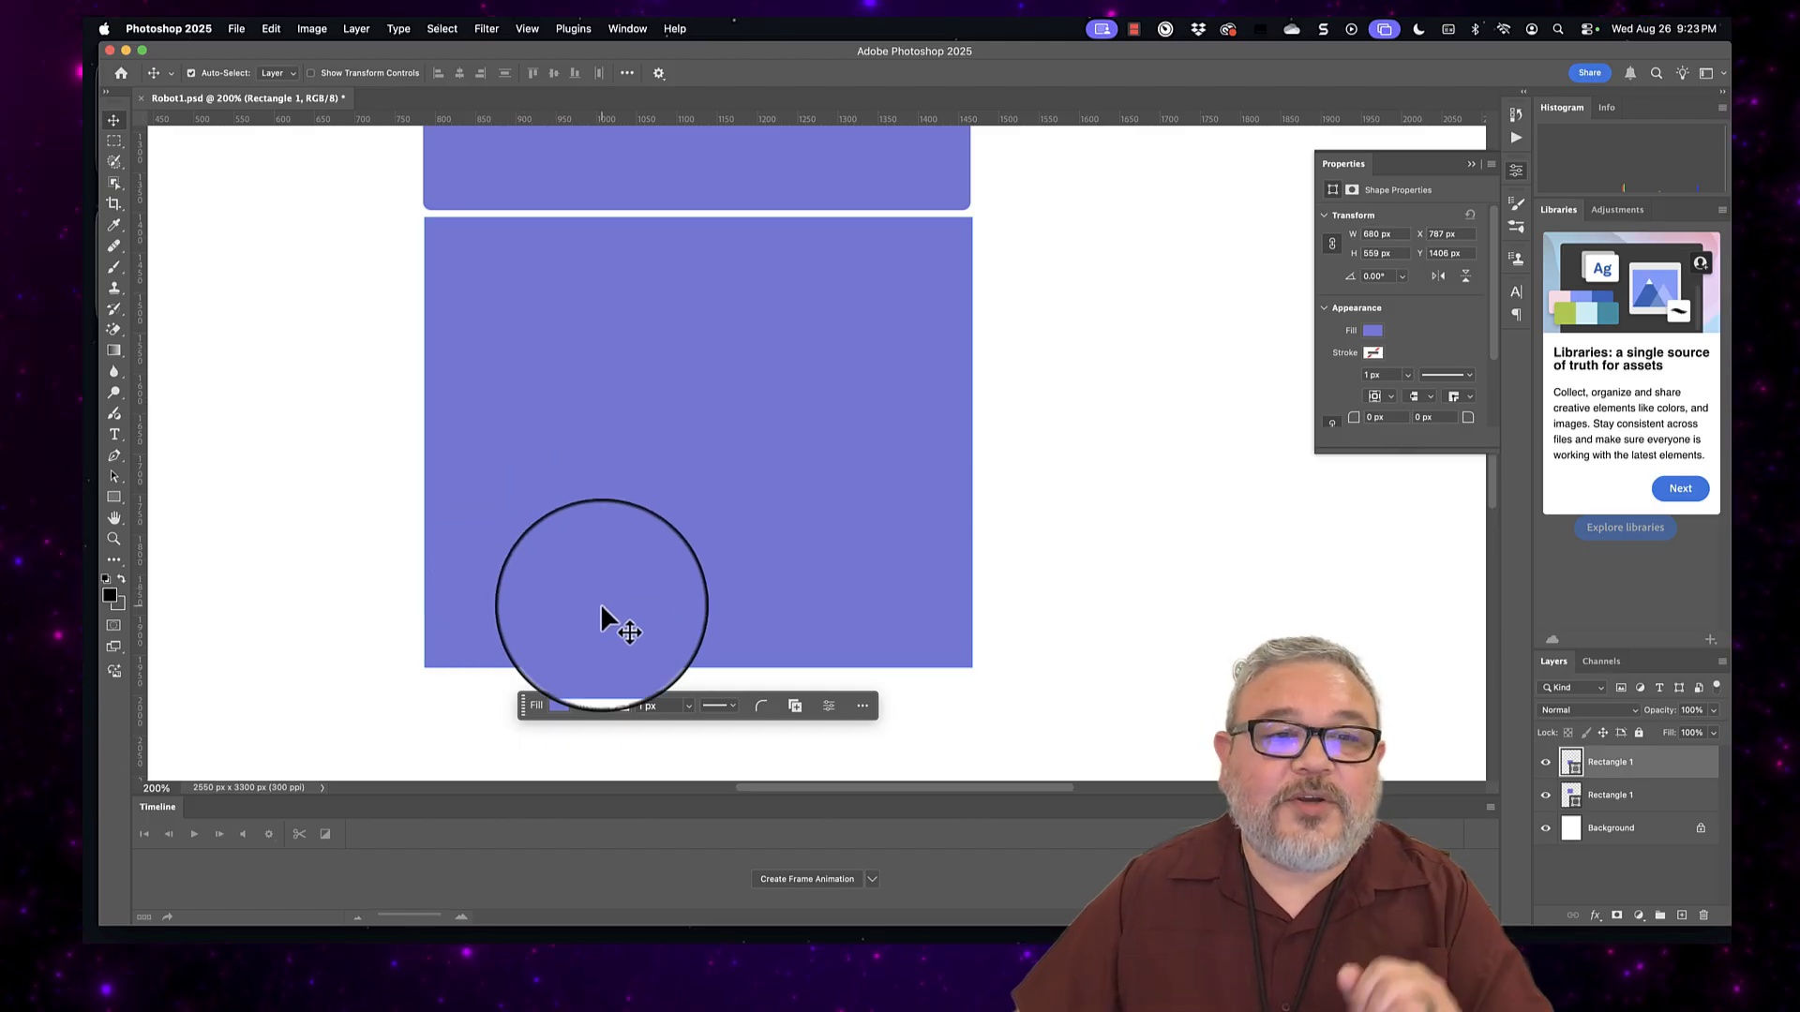
pyautogui.click(599, 507)
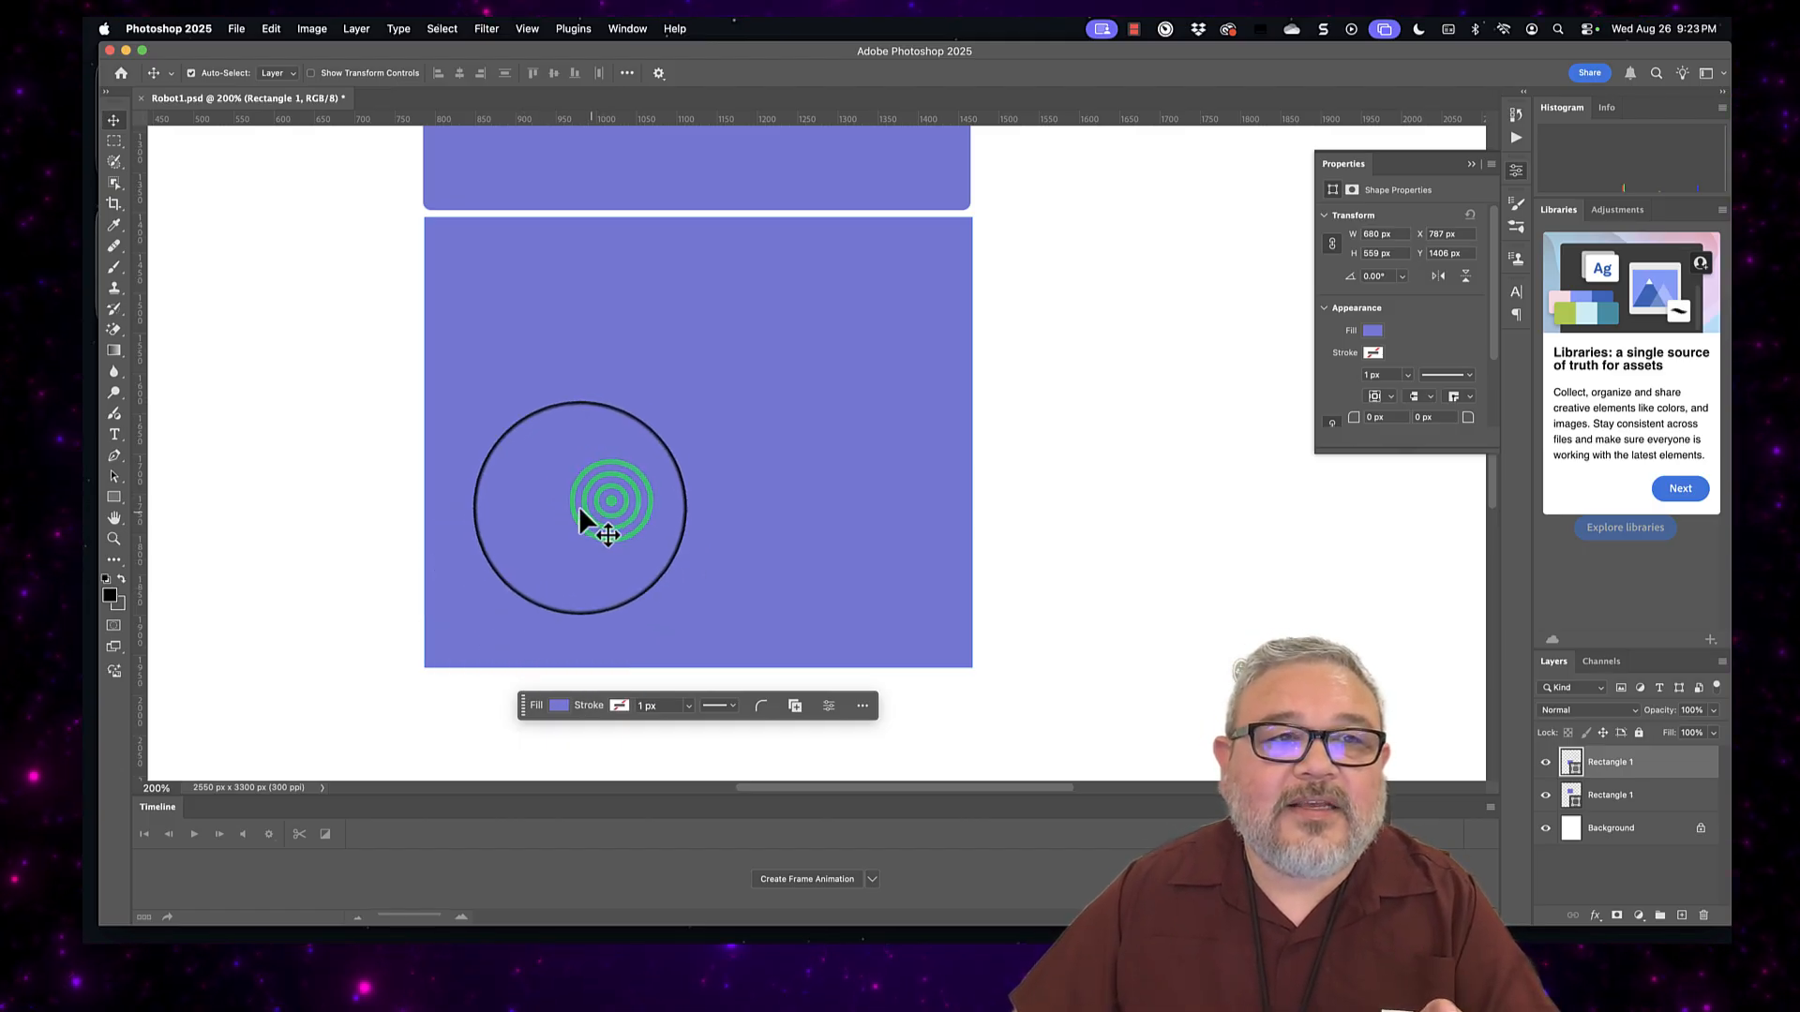
# Step: Start a Free Transform on the lower rectangle
pyautogui.click(272, 28)
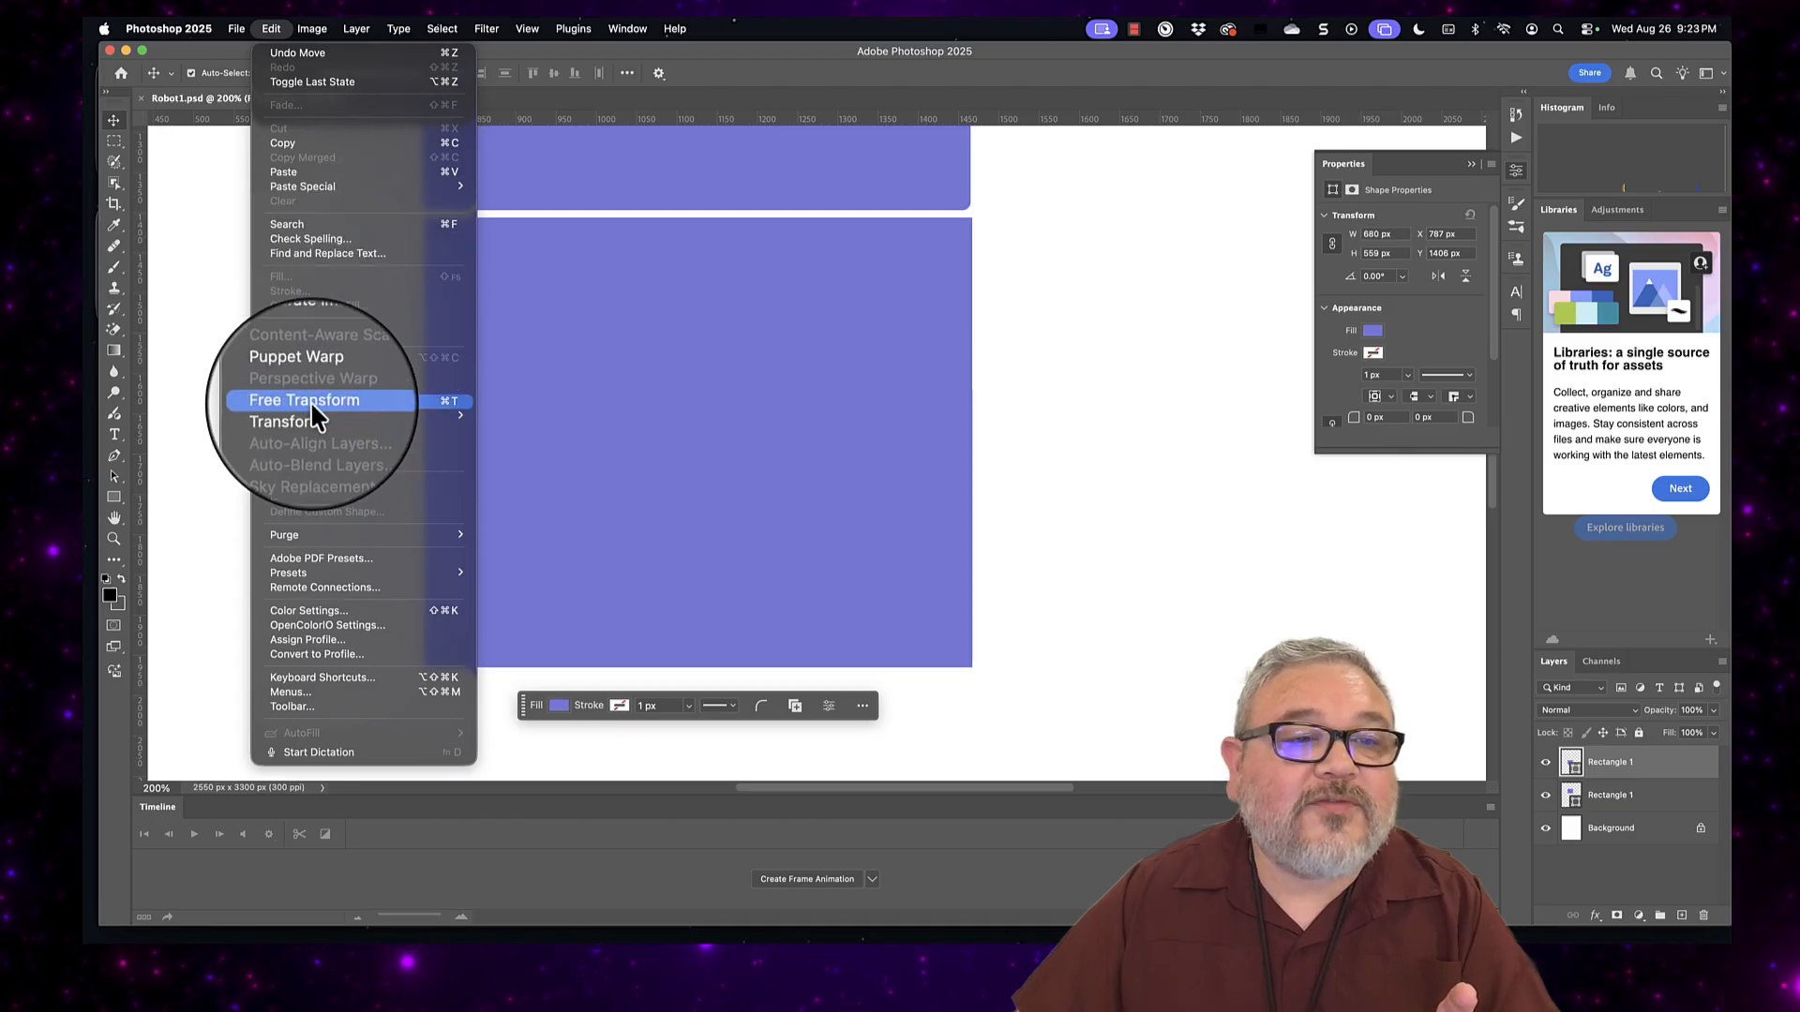
pyautogui.click(1075, 391)
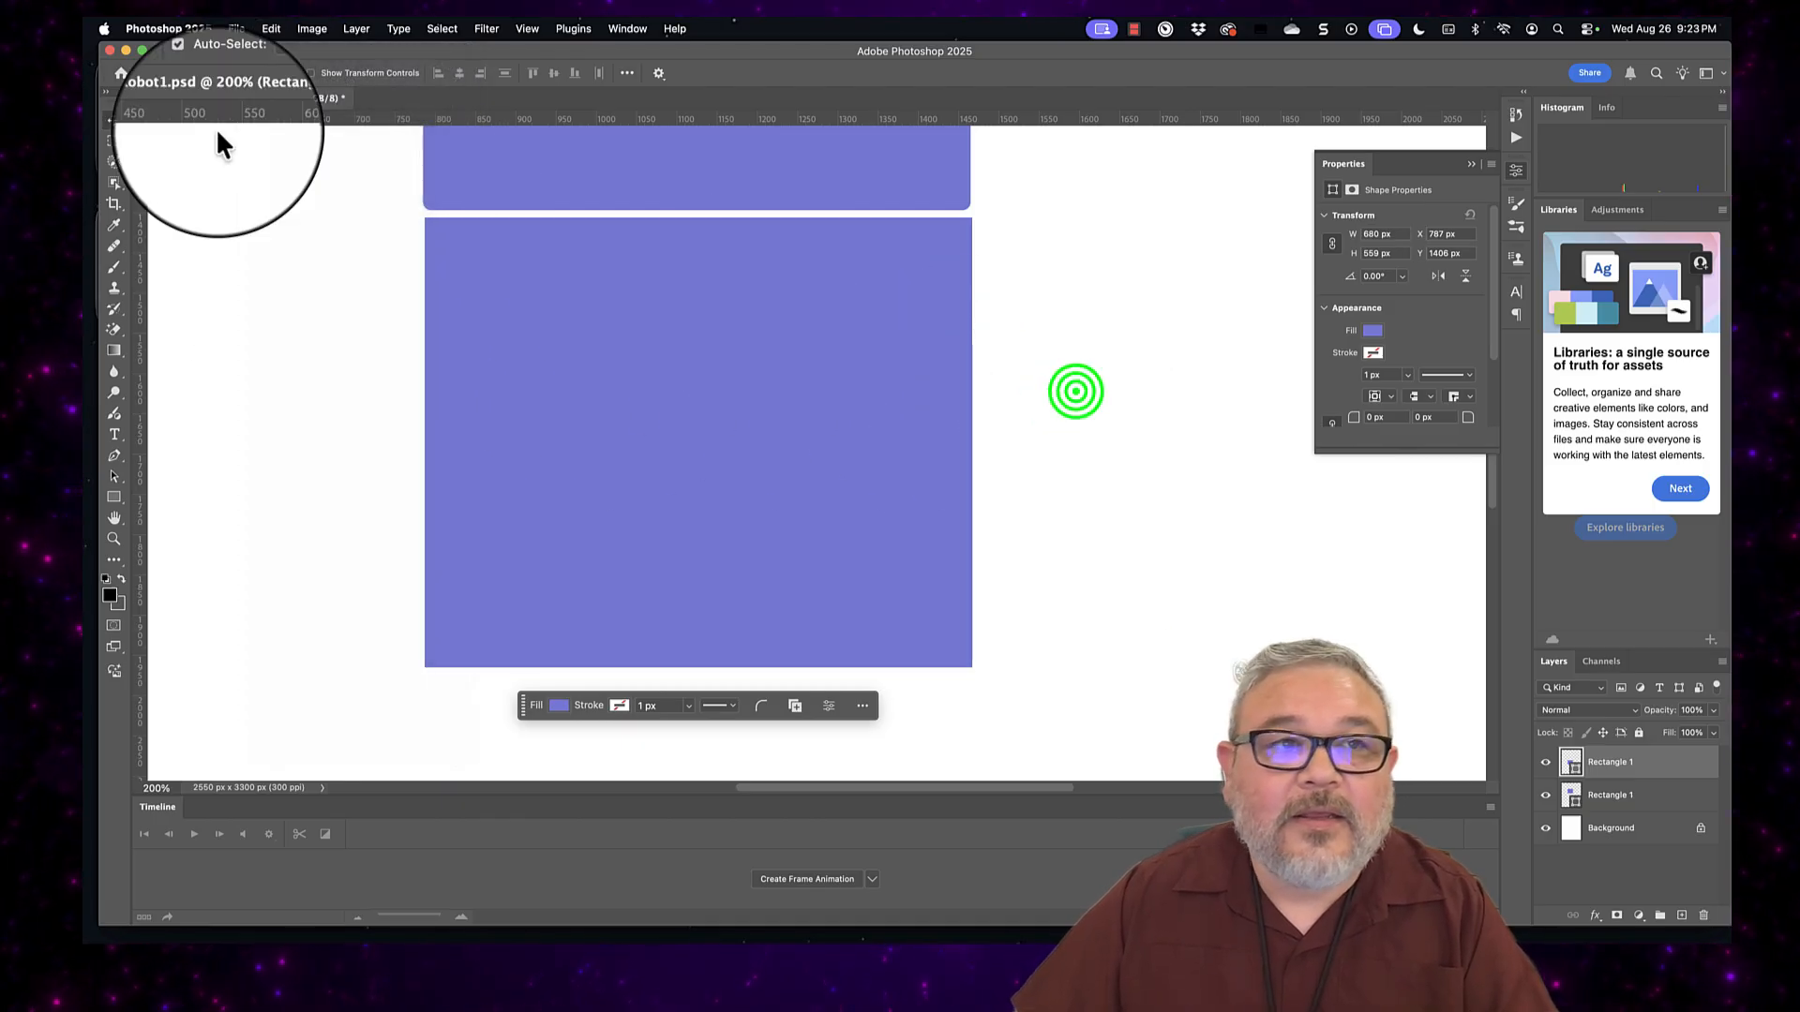
pyautogui.click(487, 313)
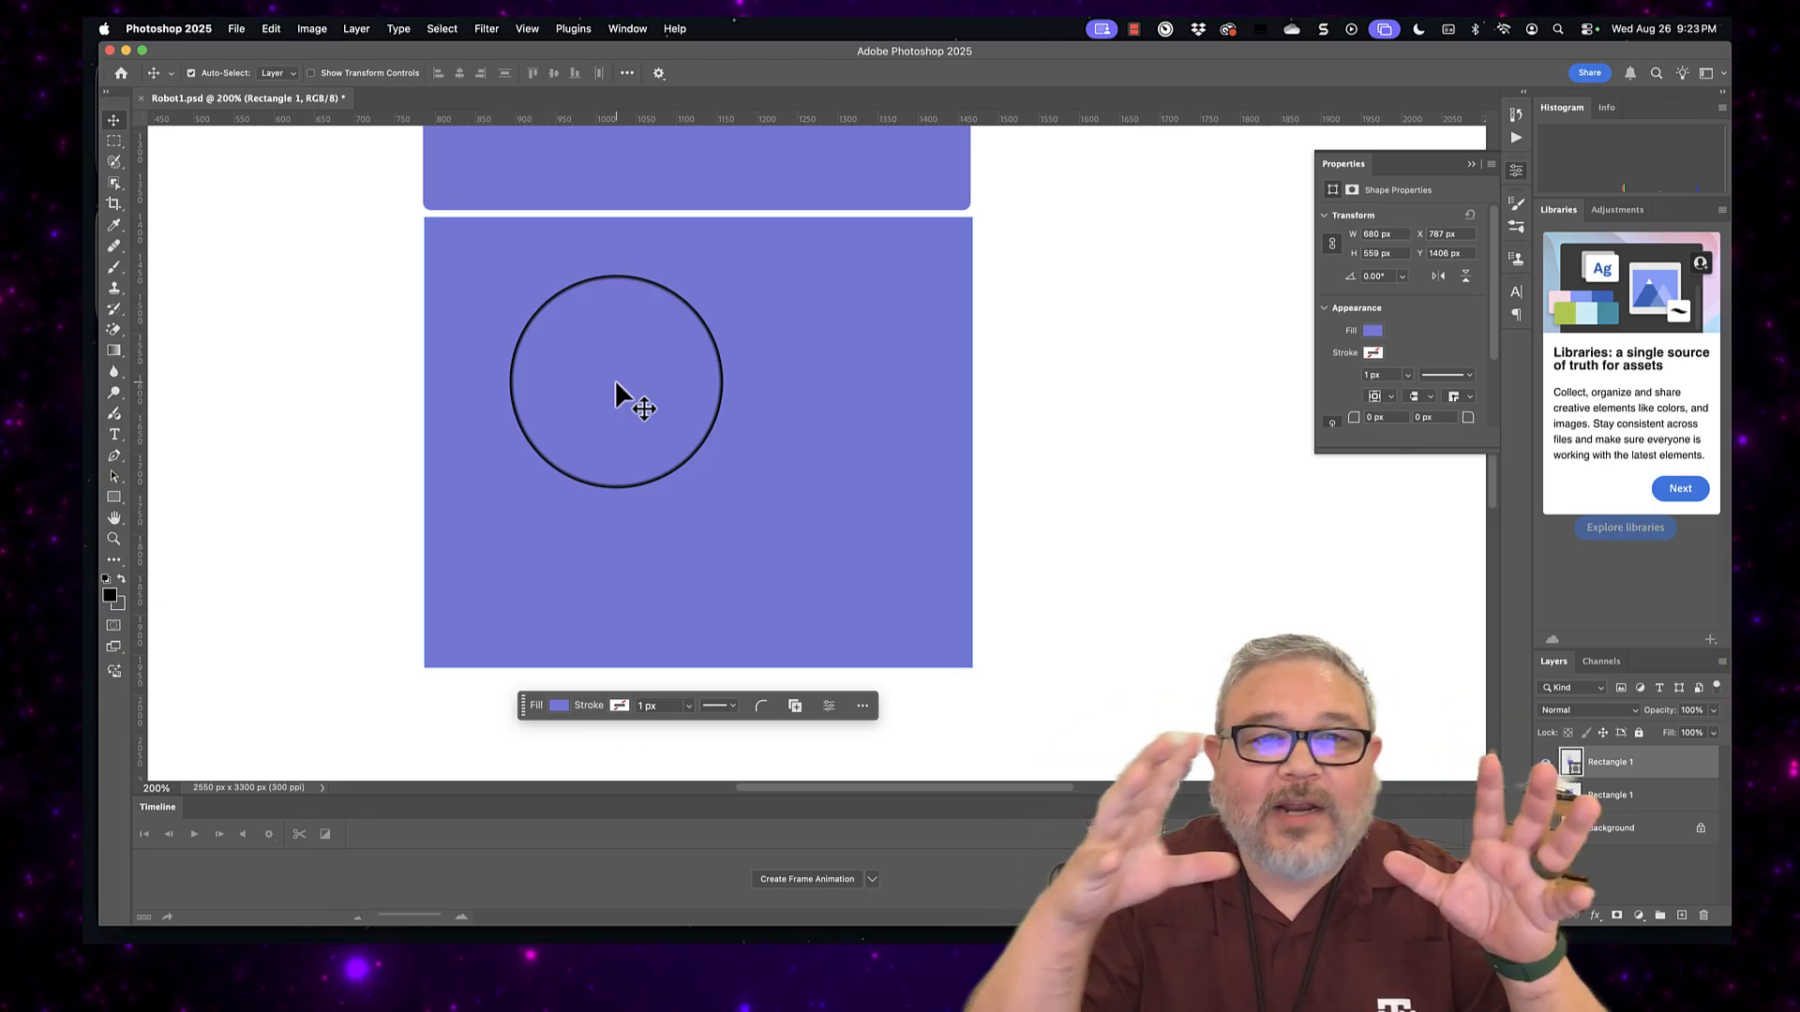
pyautogui.moveTo(615, 379); pyautogui.dragTo(669, 408)
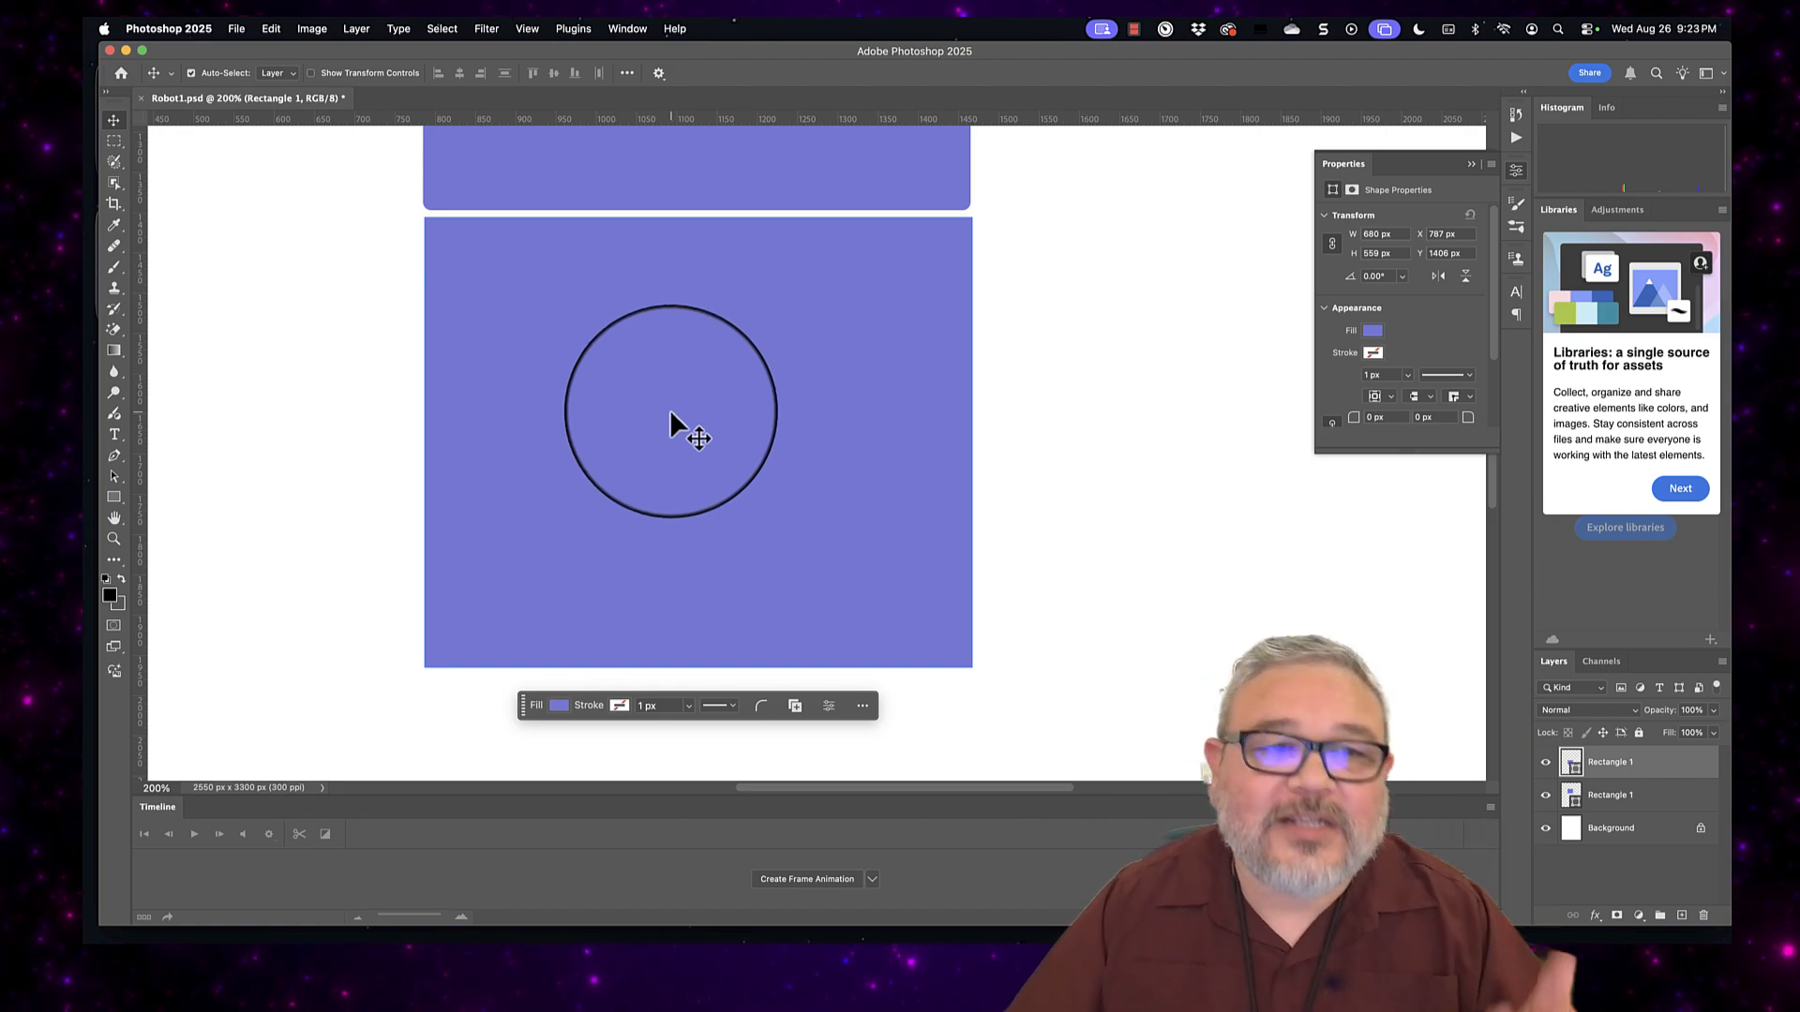
pyautogui.click(271, 28)
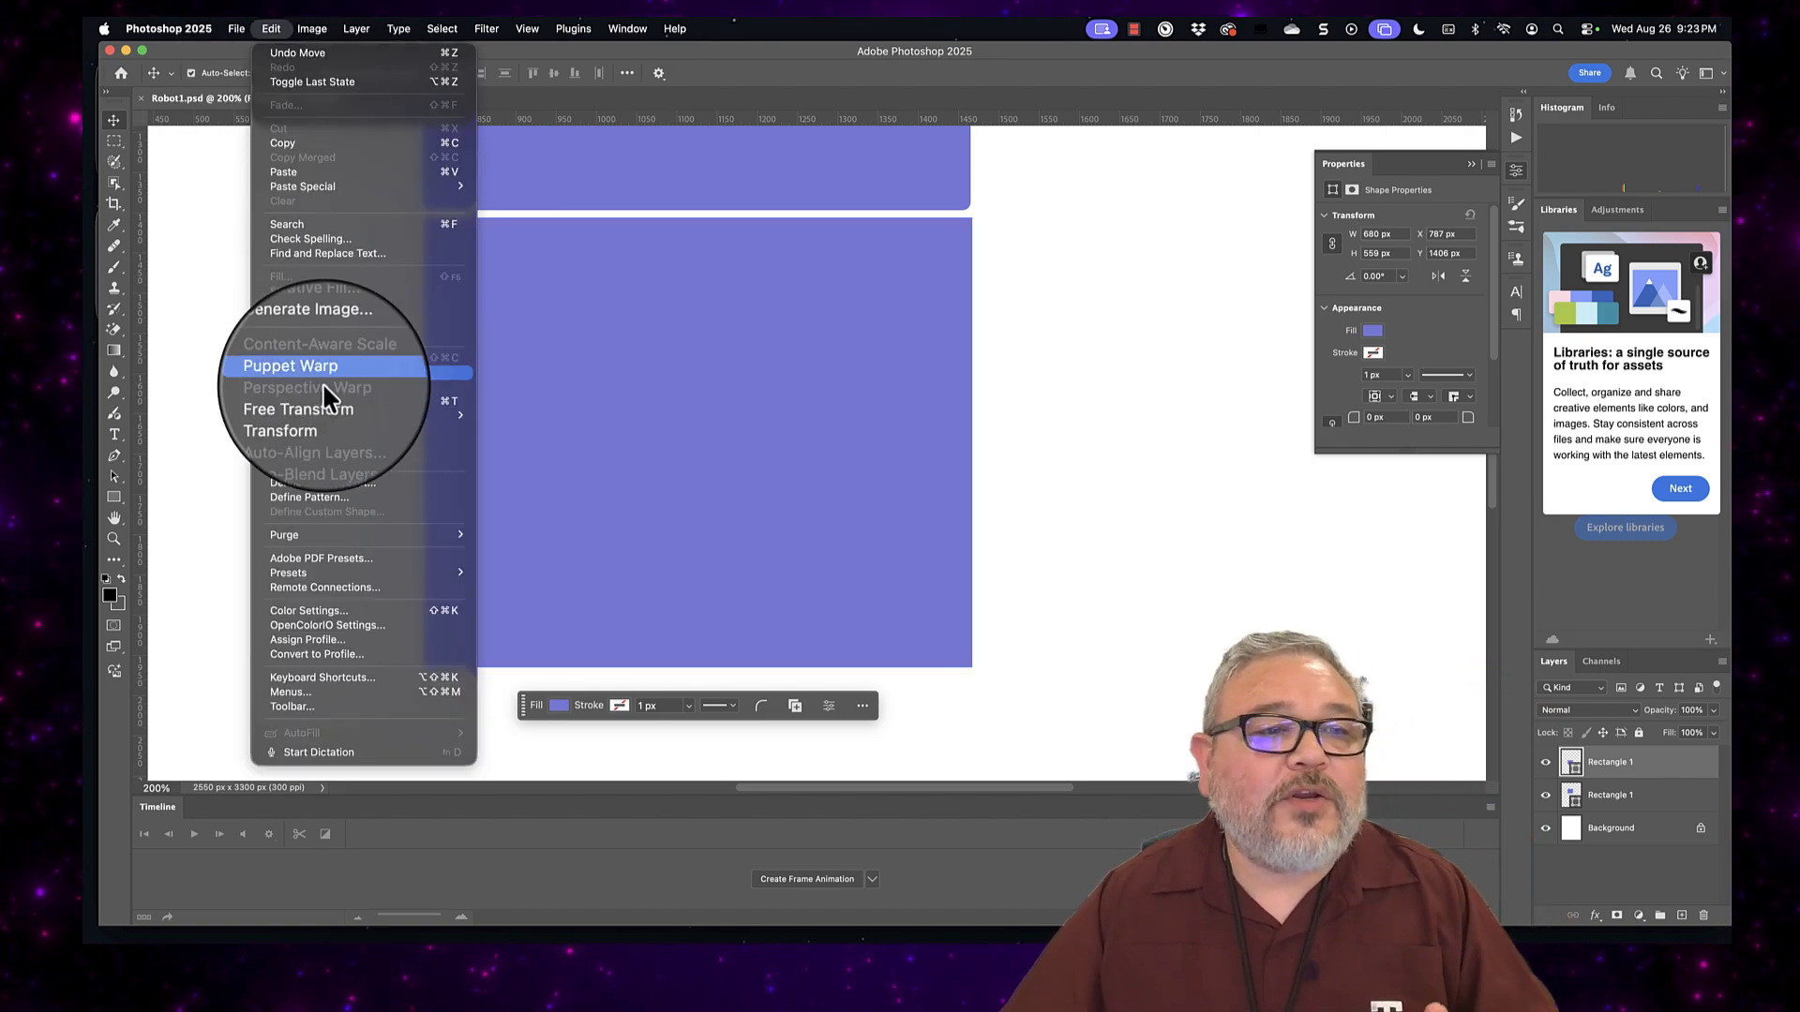
pyautogui.click(271, 28)
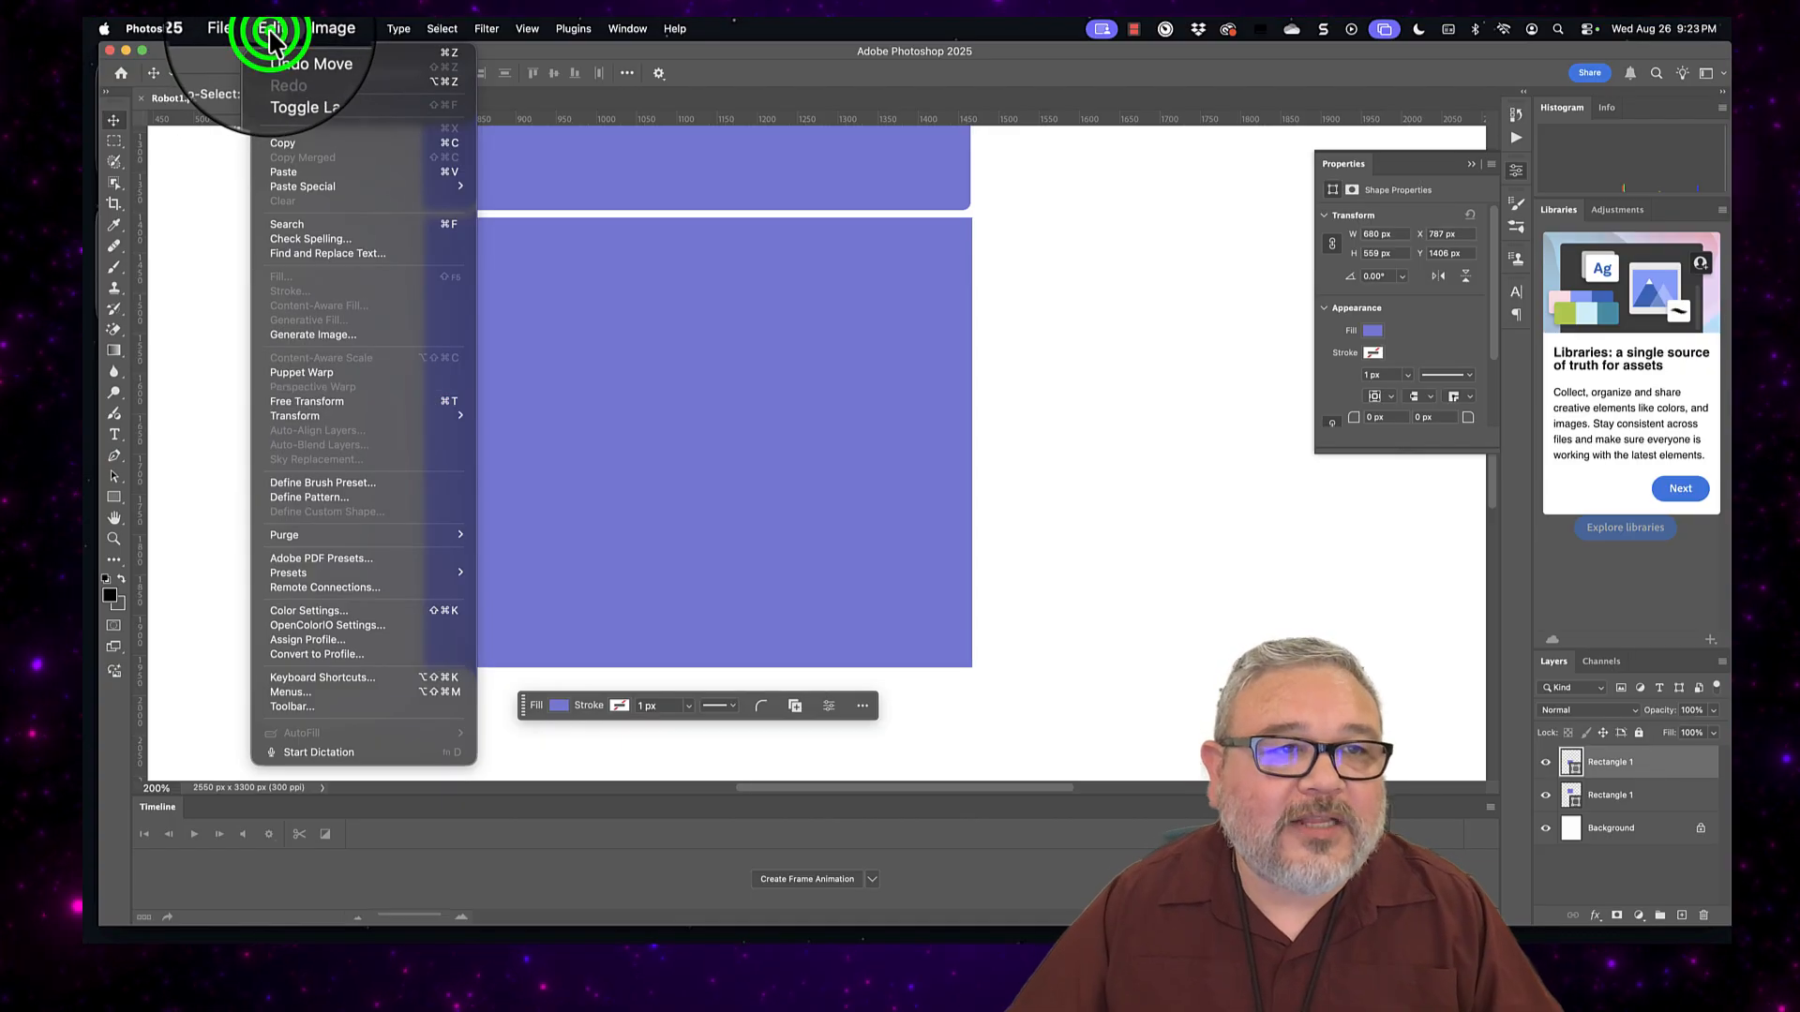
pyautogui.click(271, 28)
pyautogui.click(309, 400)
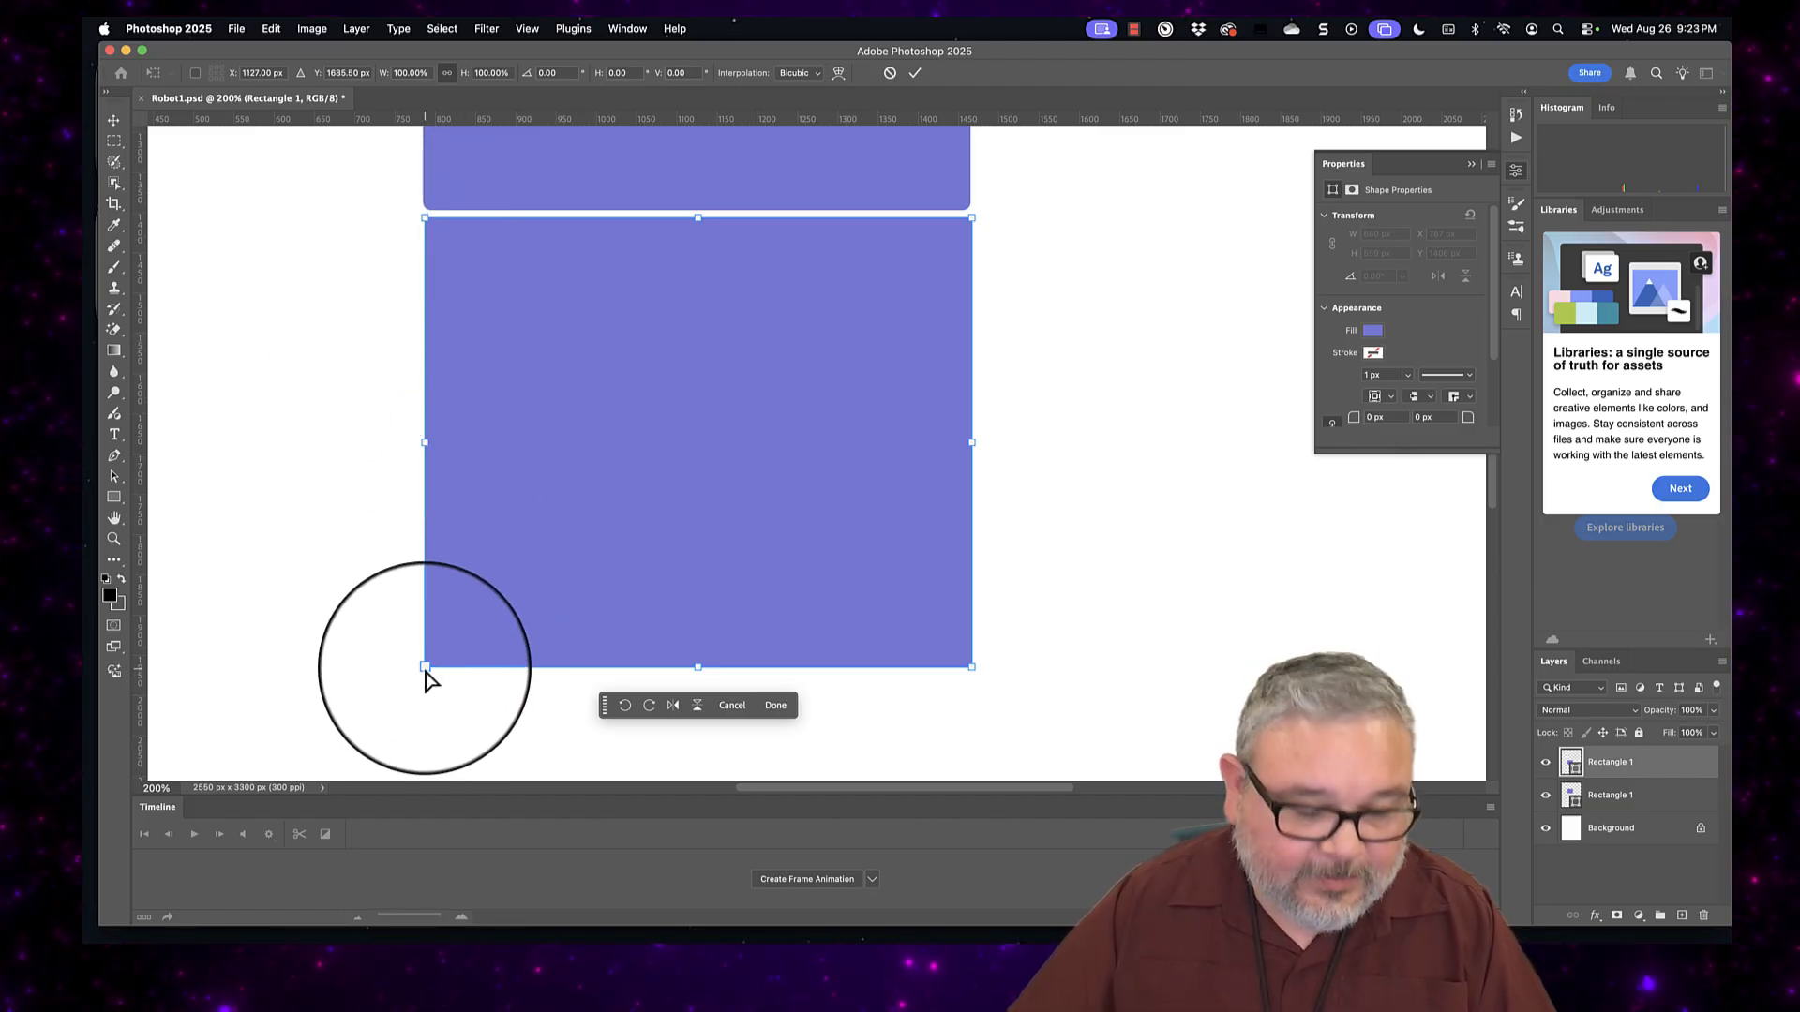
# Step: Try pulling both bottom corners of the lower rectangle inward freehand, and undo the corner adjustments
pyautogui.moveTo(426, 672); pyautogui.dragTo(502, 683)
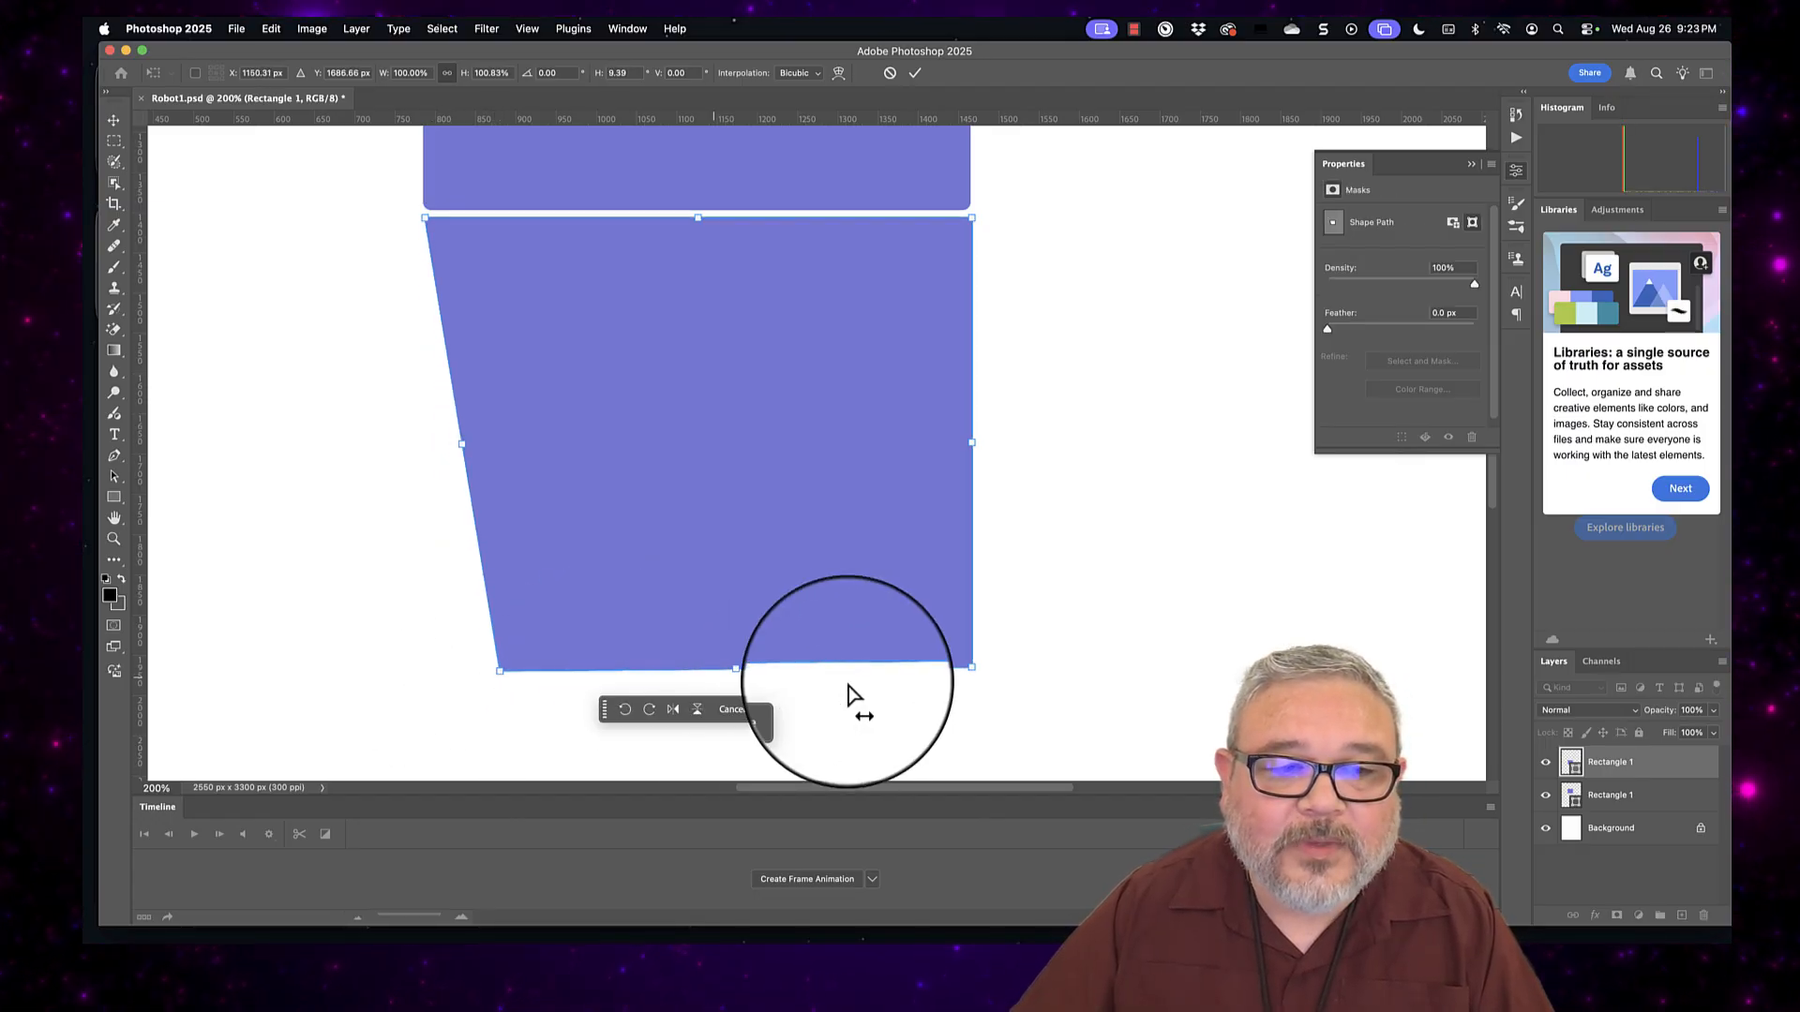
pyautogui.moveTo(975, 677); pyautogui.dragTo(882, 681)
pyautogui.moveTo(500, 681); pyautogui.dragTo(507, 673)
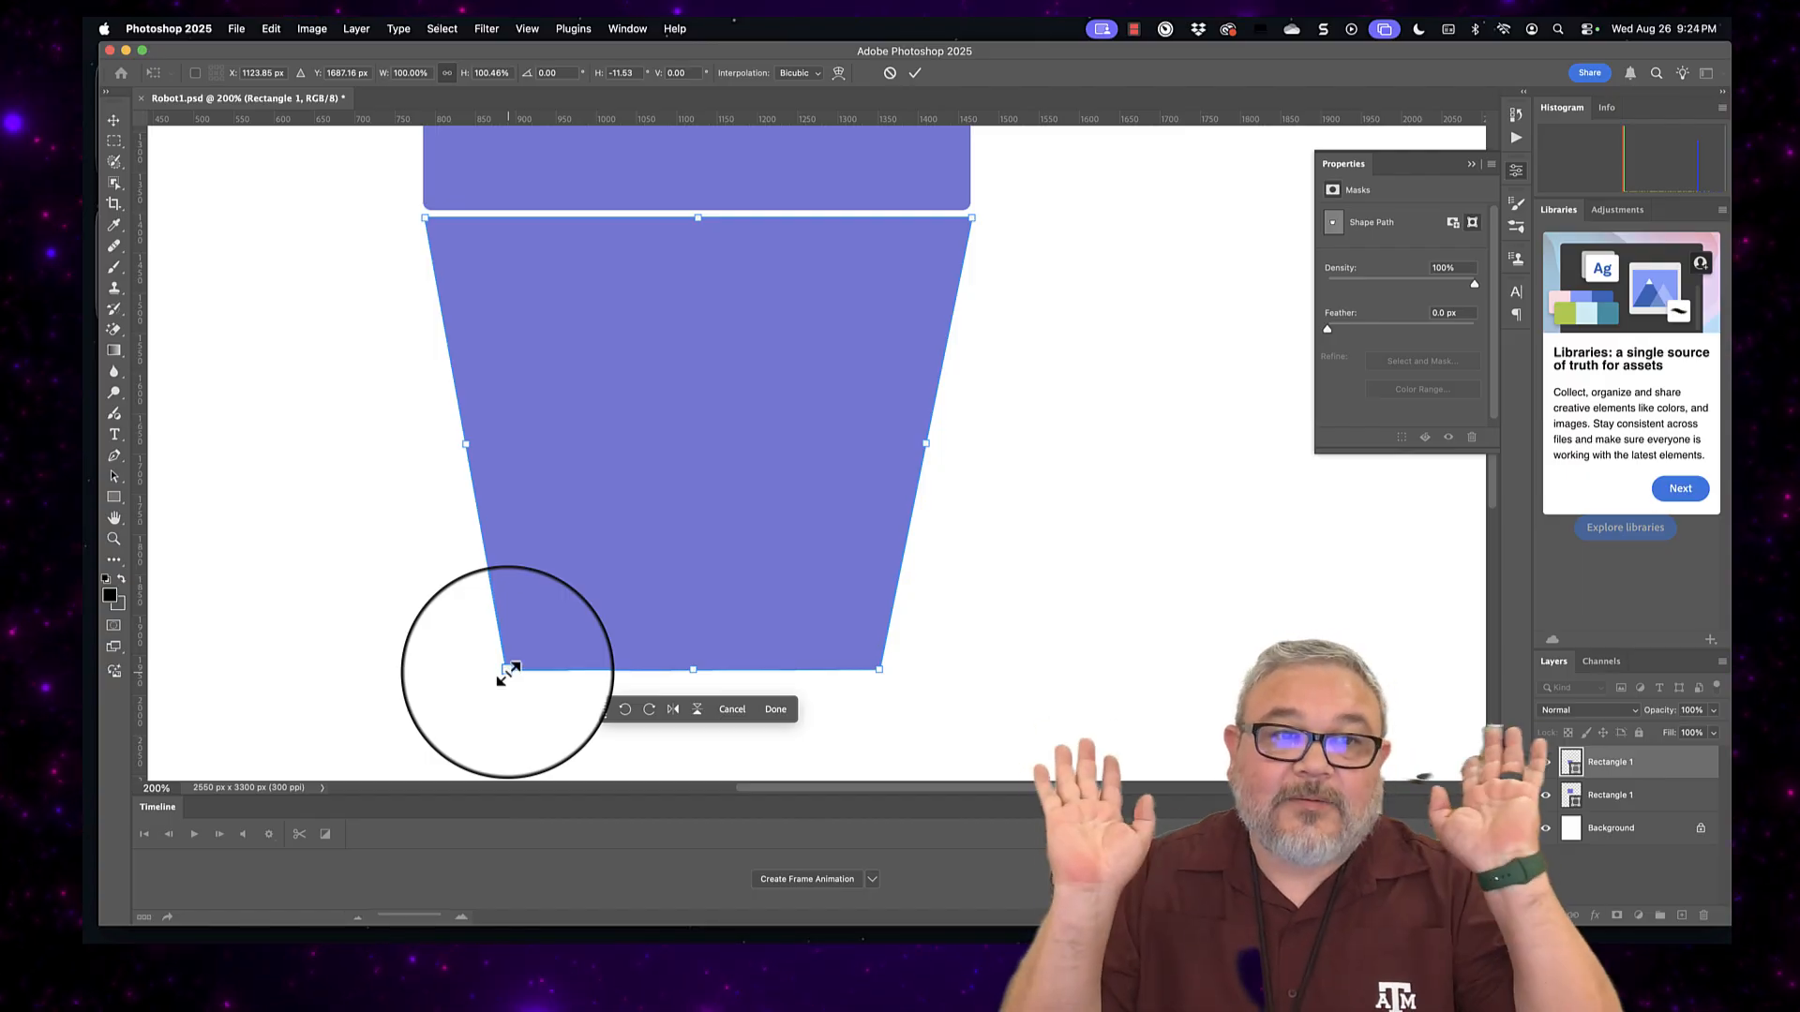
pyautogui.press('super+z')
pyautogui.press('super+z')
pyautogui.press('super+z')
pyautogui.press('super+z')
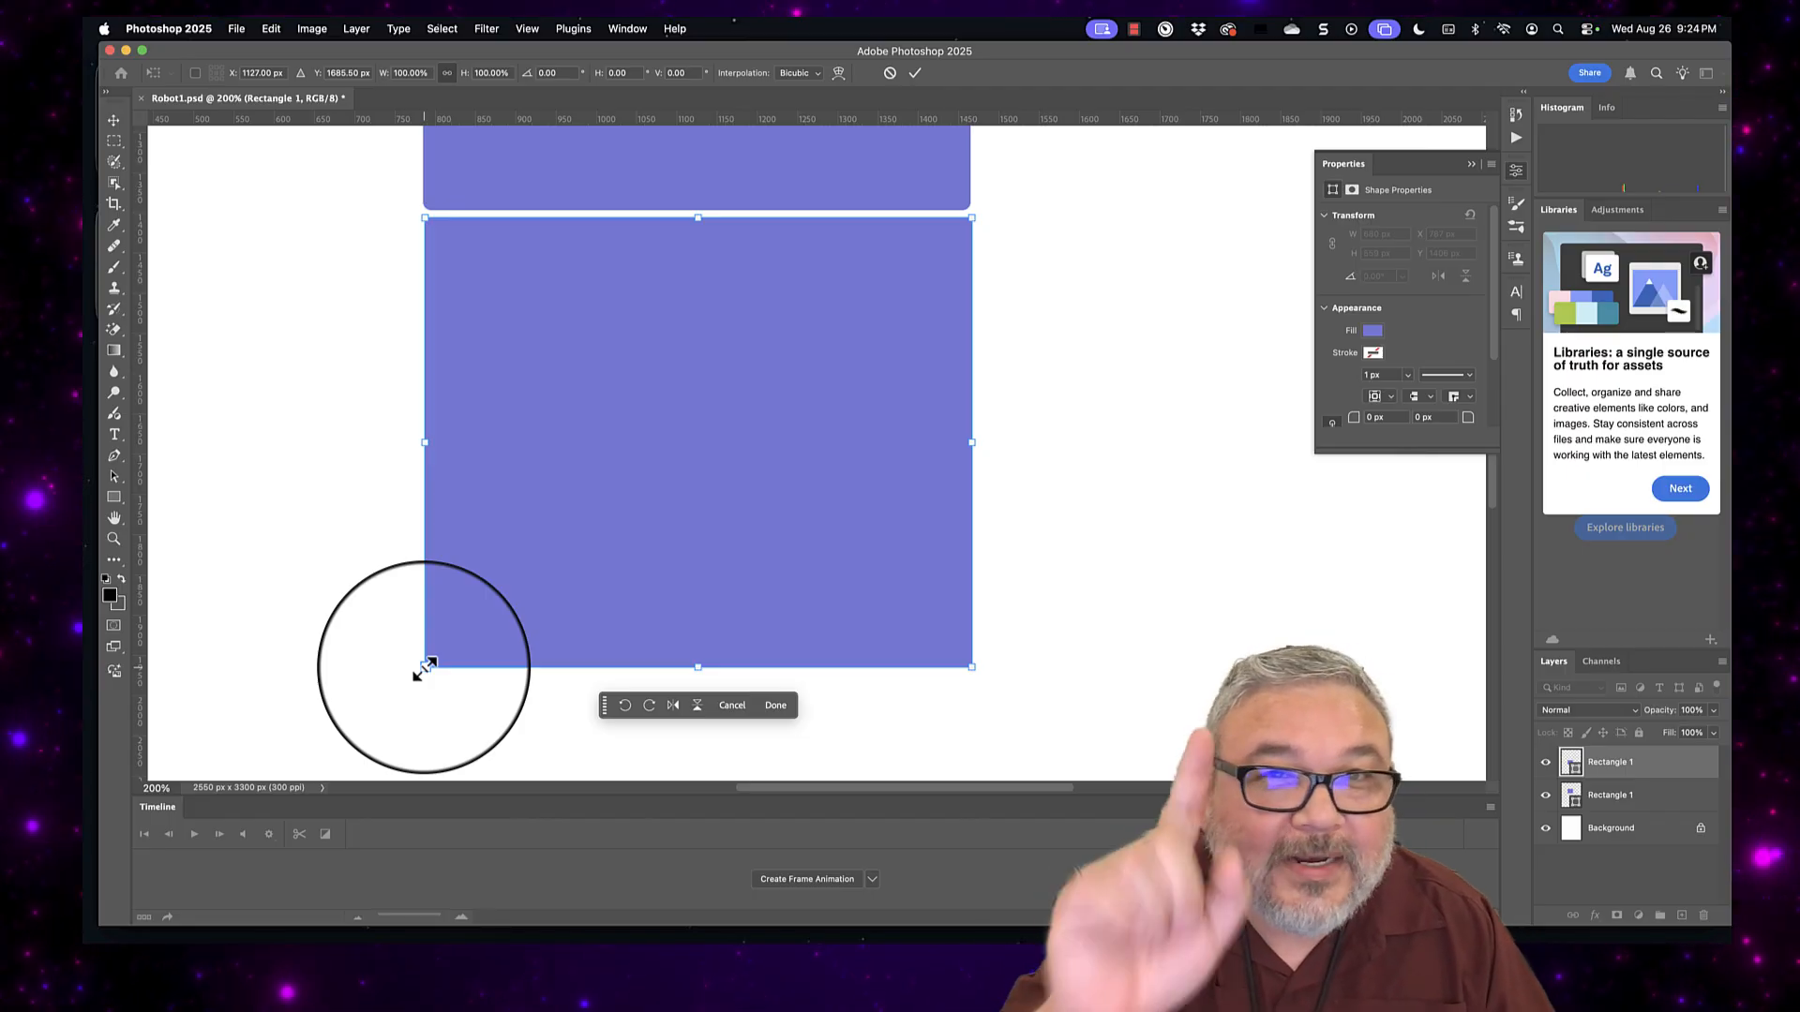
# Step: Move the lower rectangle's bottom corners inward to form a trapezoid, slanting the left side about 12° and the right side about 13°
pyautogui.moveTo(424, 669); pyautogui.dragTo(523, 679)
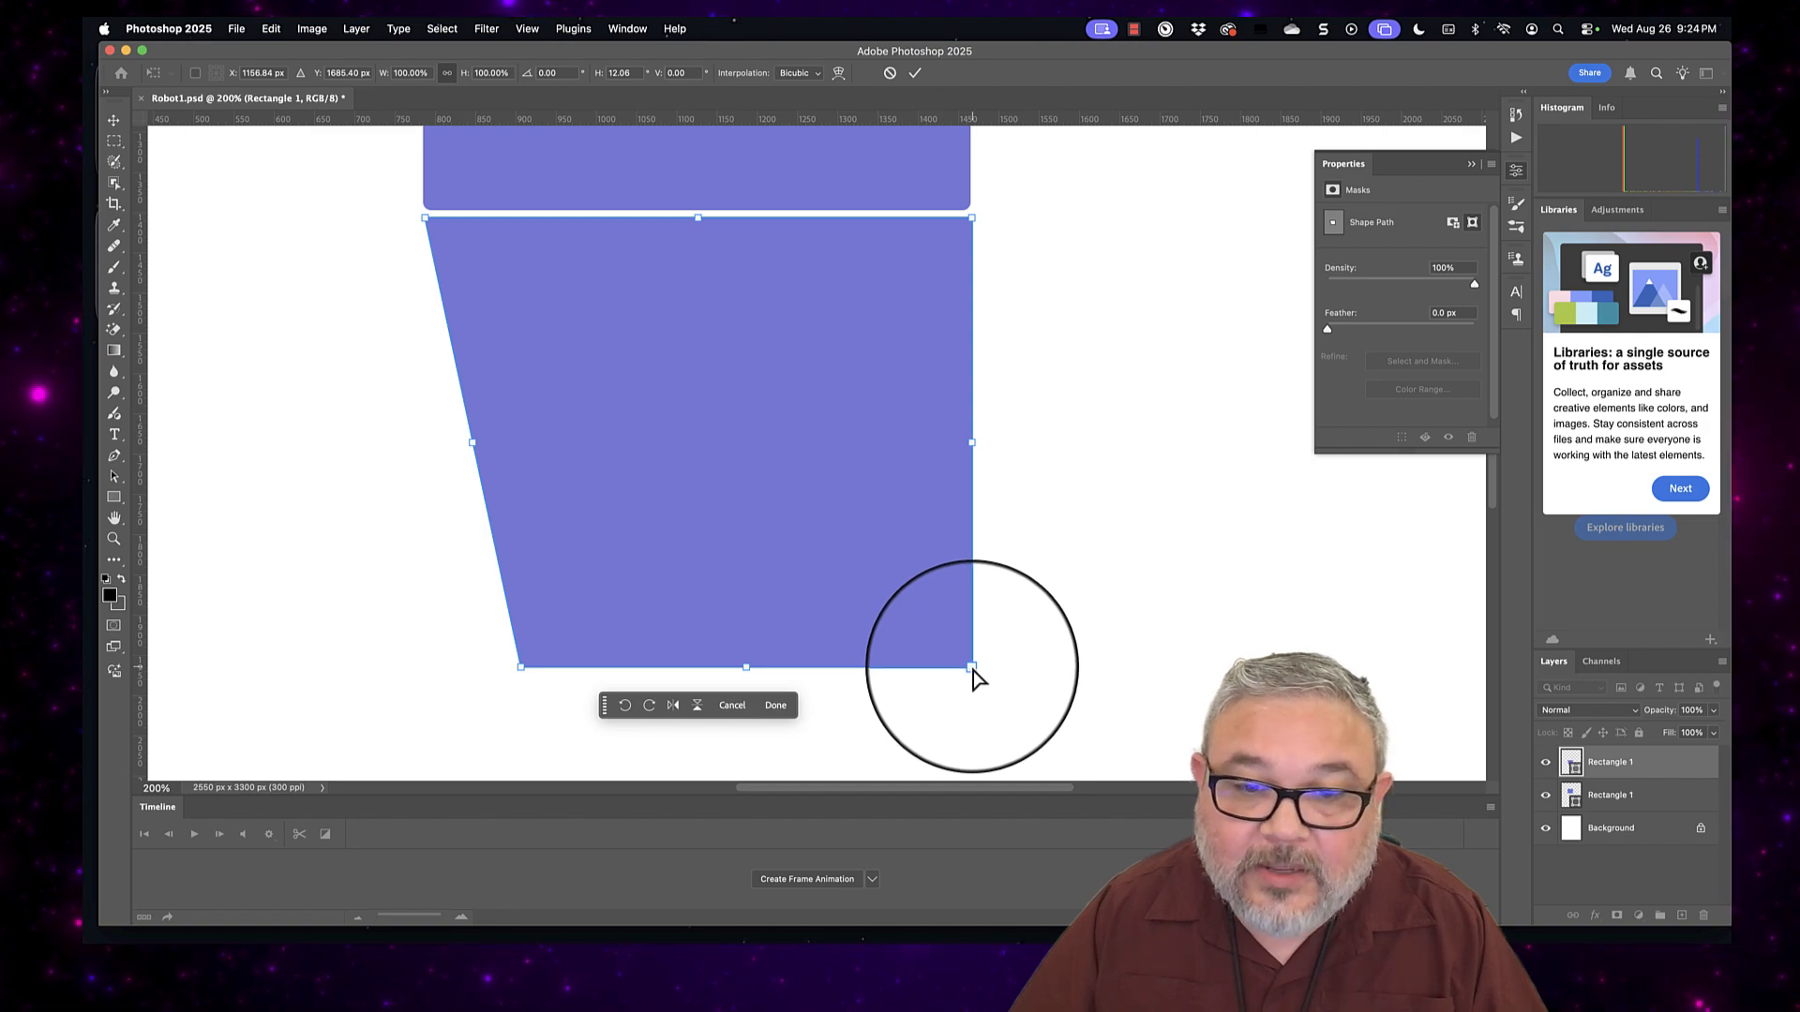
pyautogui.moveTo(972, 668); pyautogui.dragTo(869, 671)
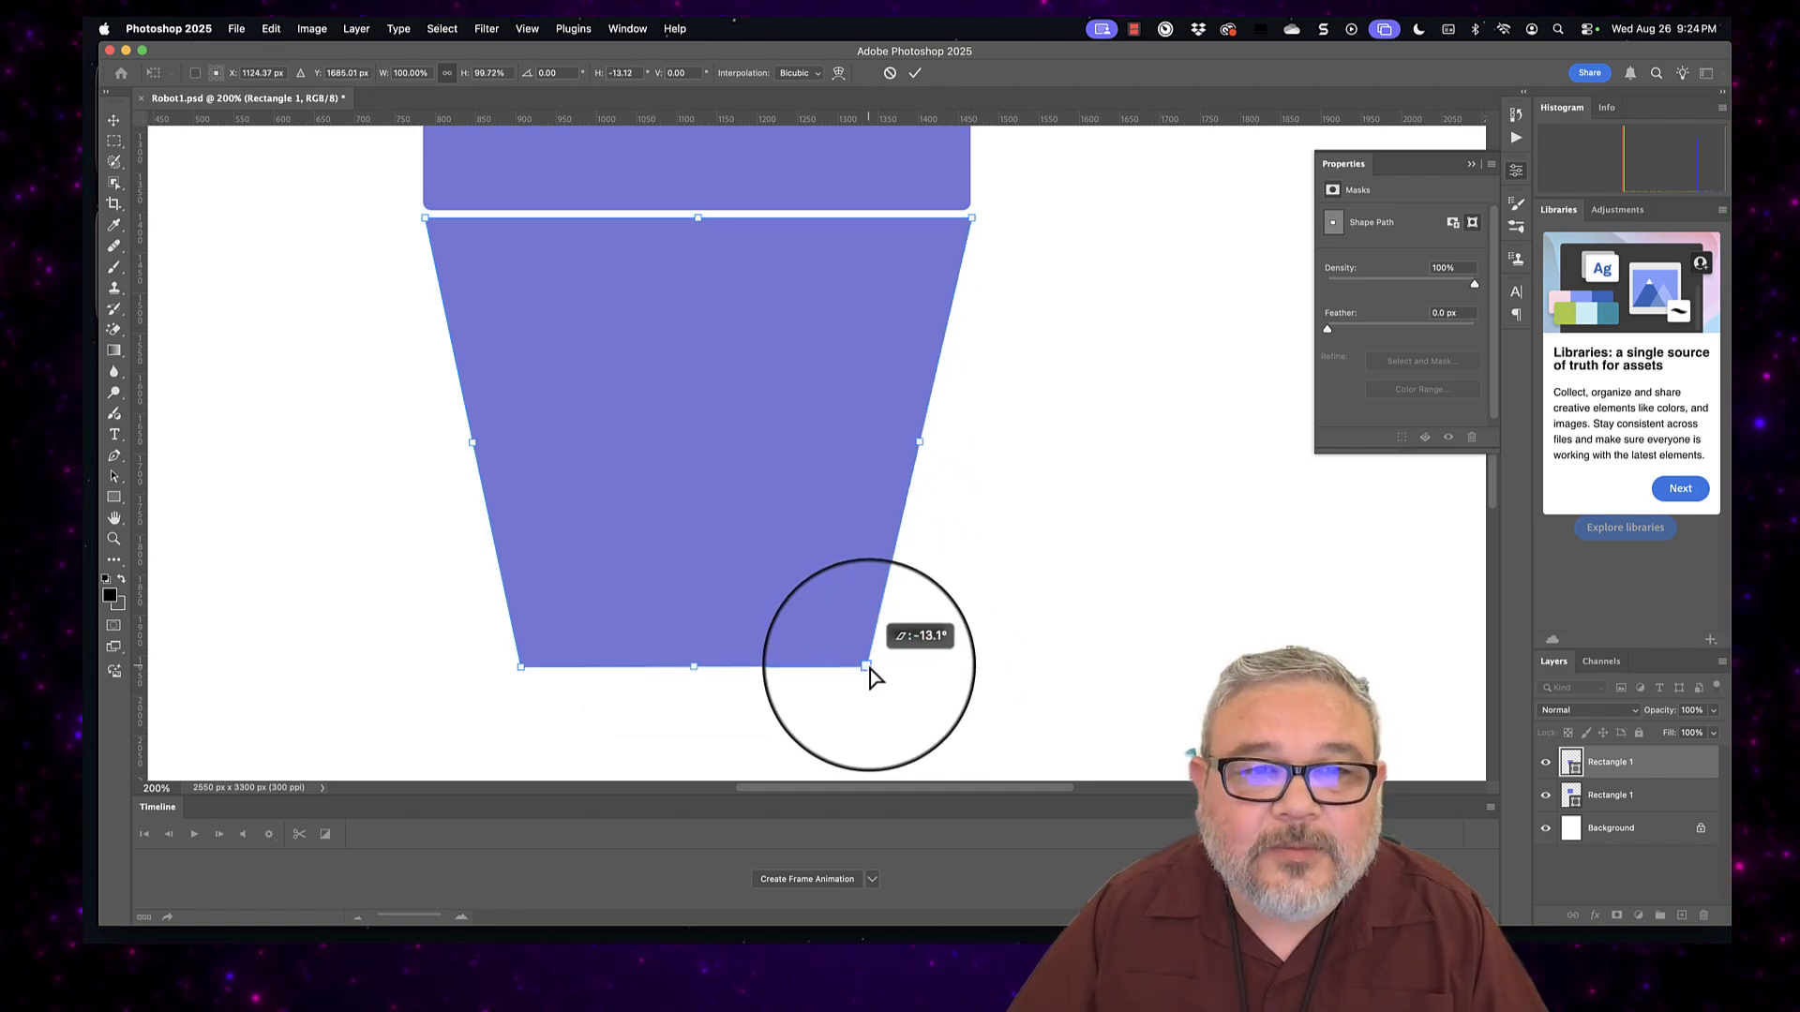
pyautogui.moveTo(868, 667); pyautogui.dragTo(870, 668)
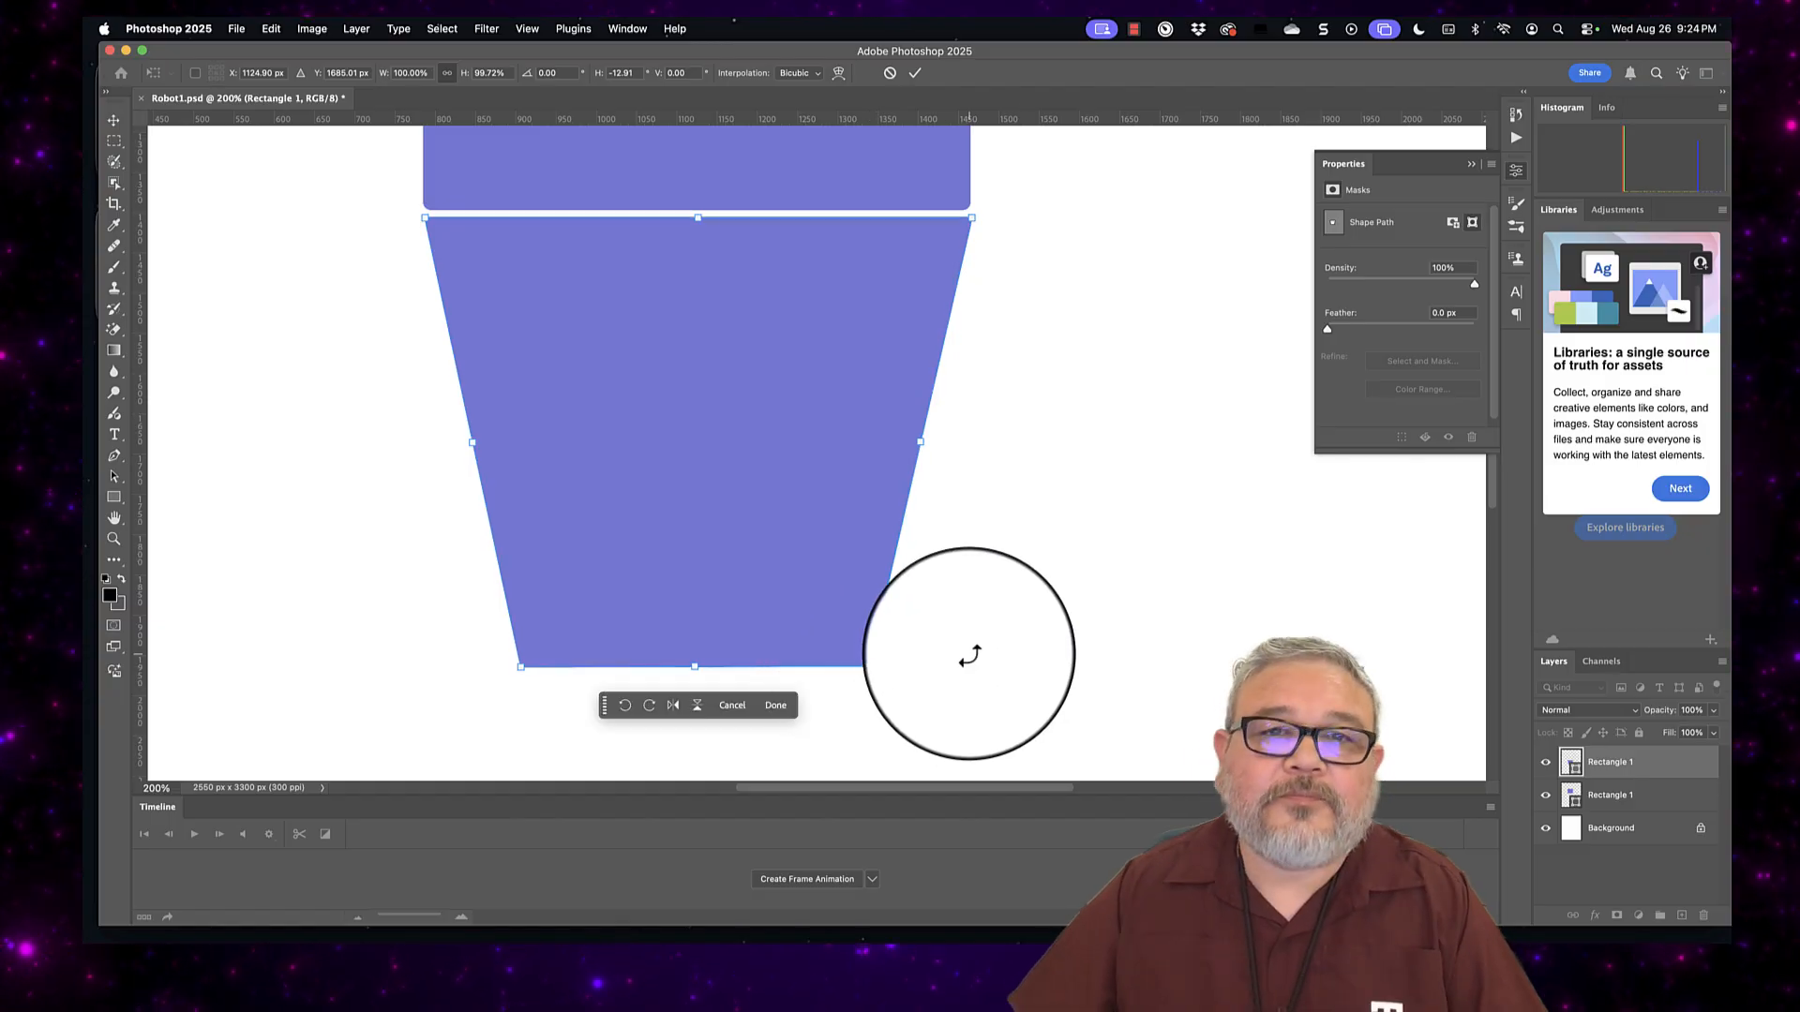
# Step: Examine the straightness of the trapezoid's bottom edge at 300% magnification, and return to 200%
pyautogui.click(161, 788)
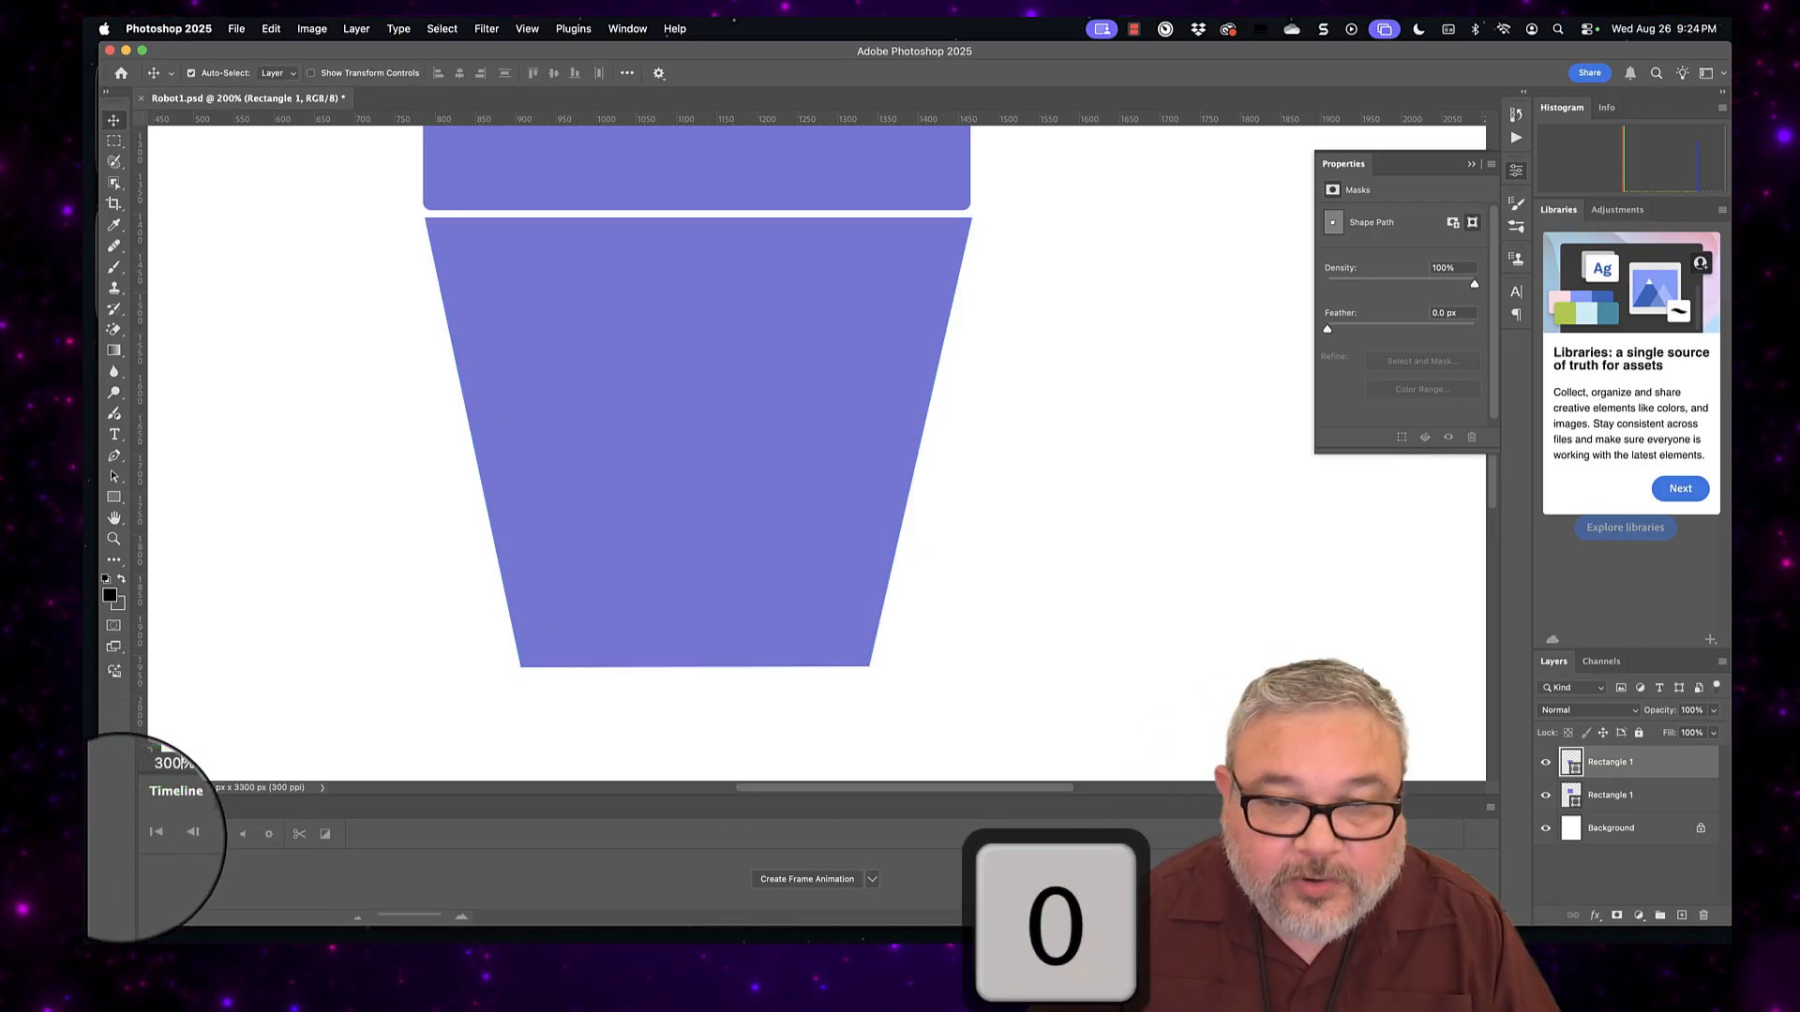
pyautogui.press('Return')
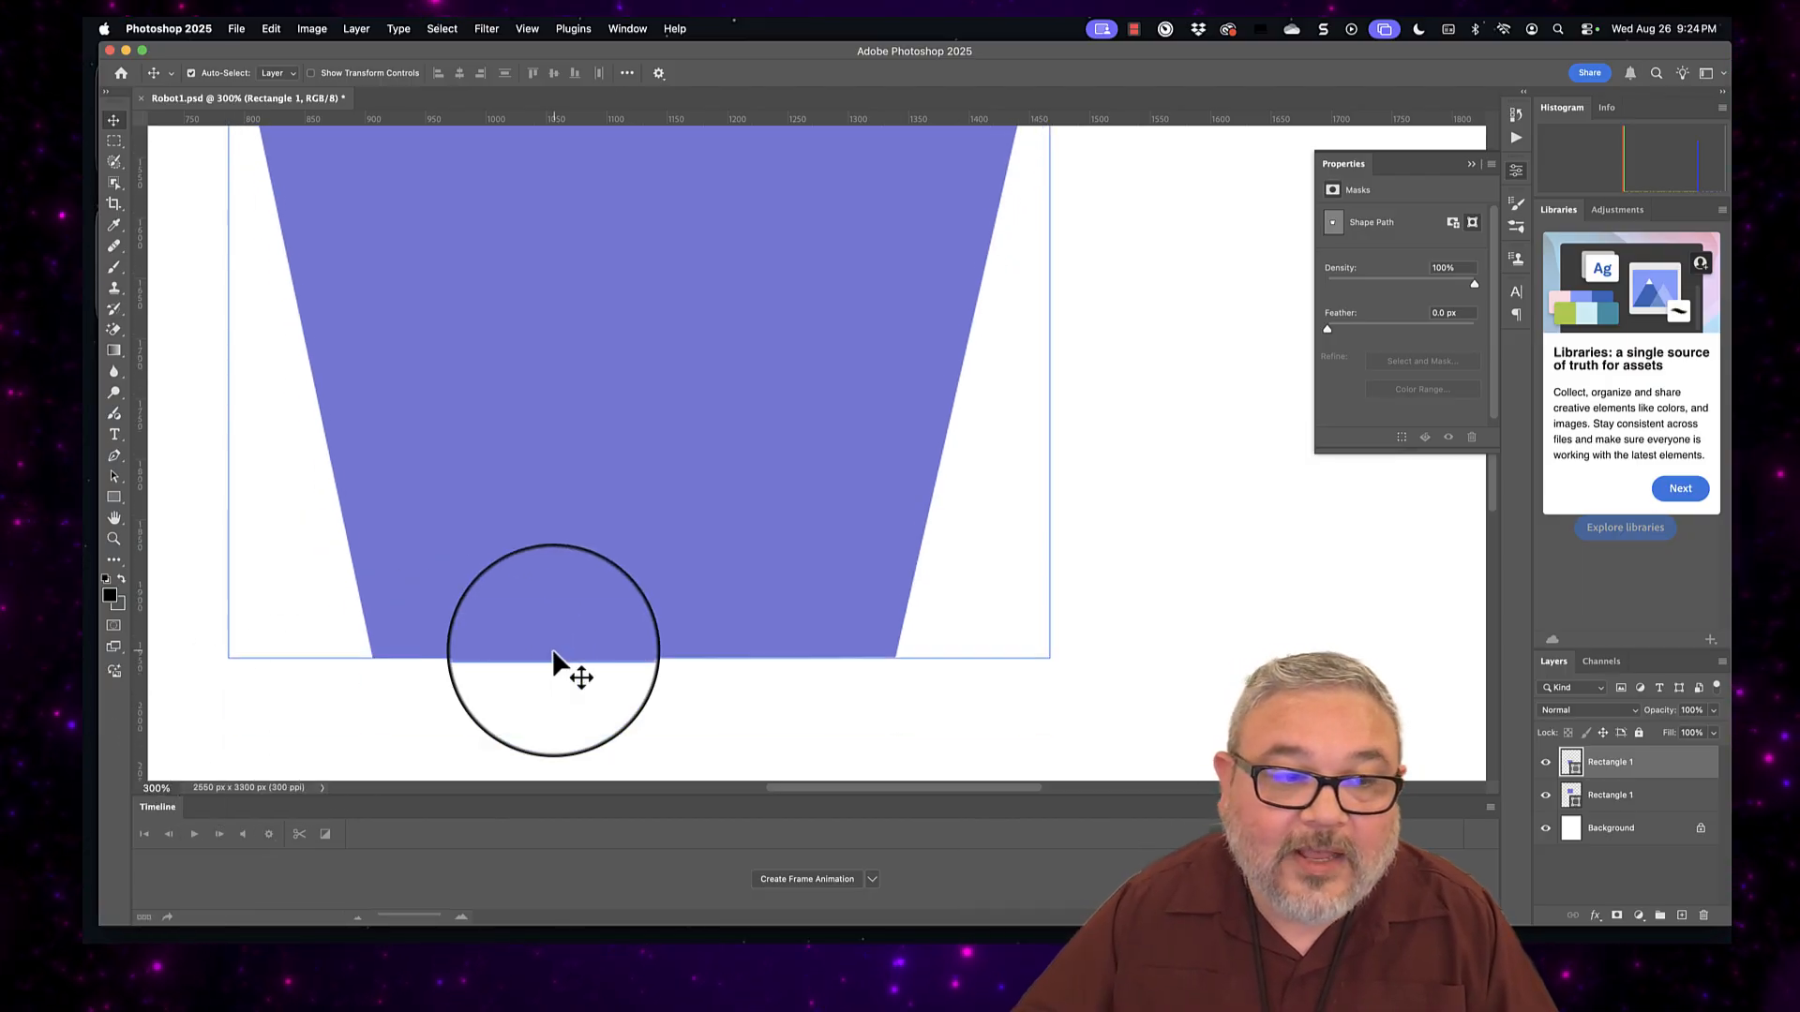
pyautogui.scroll(-2, 556, 619)
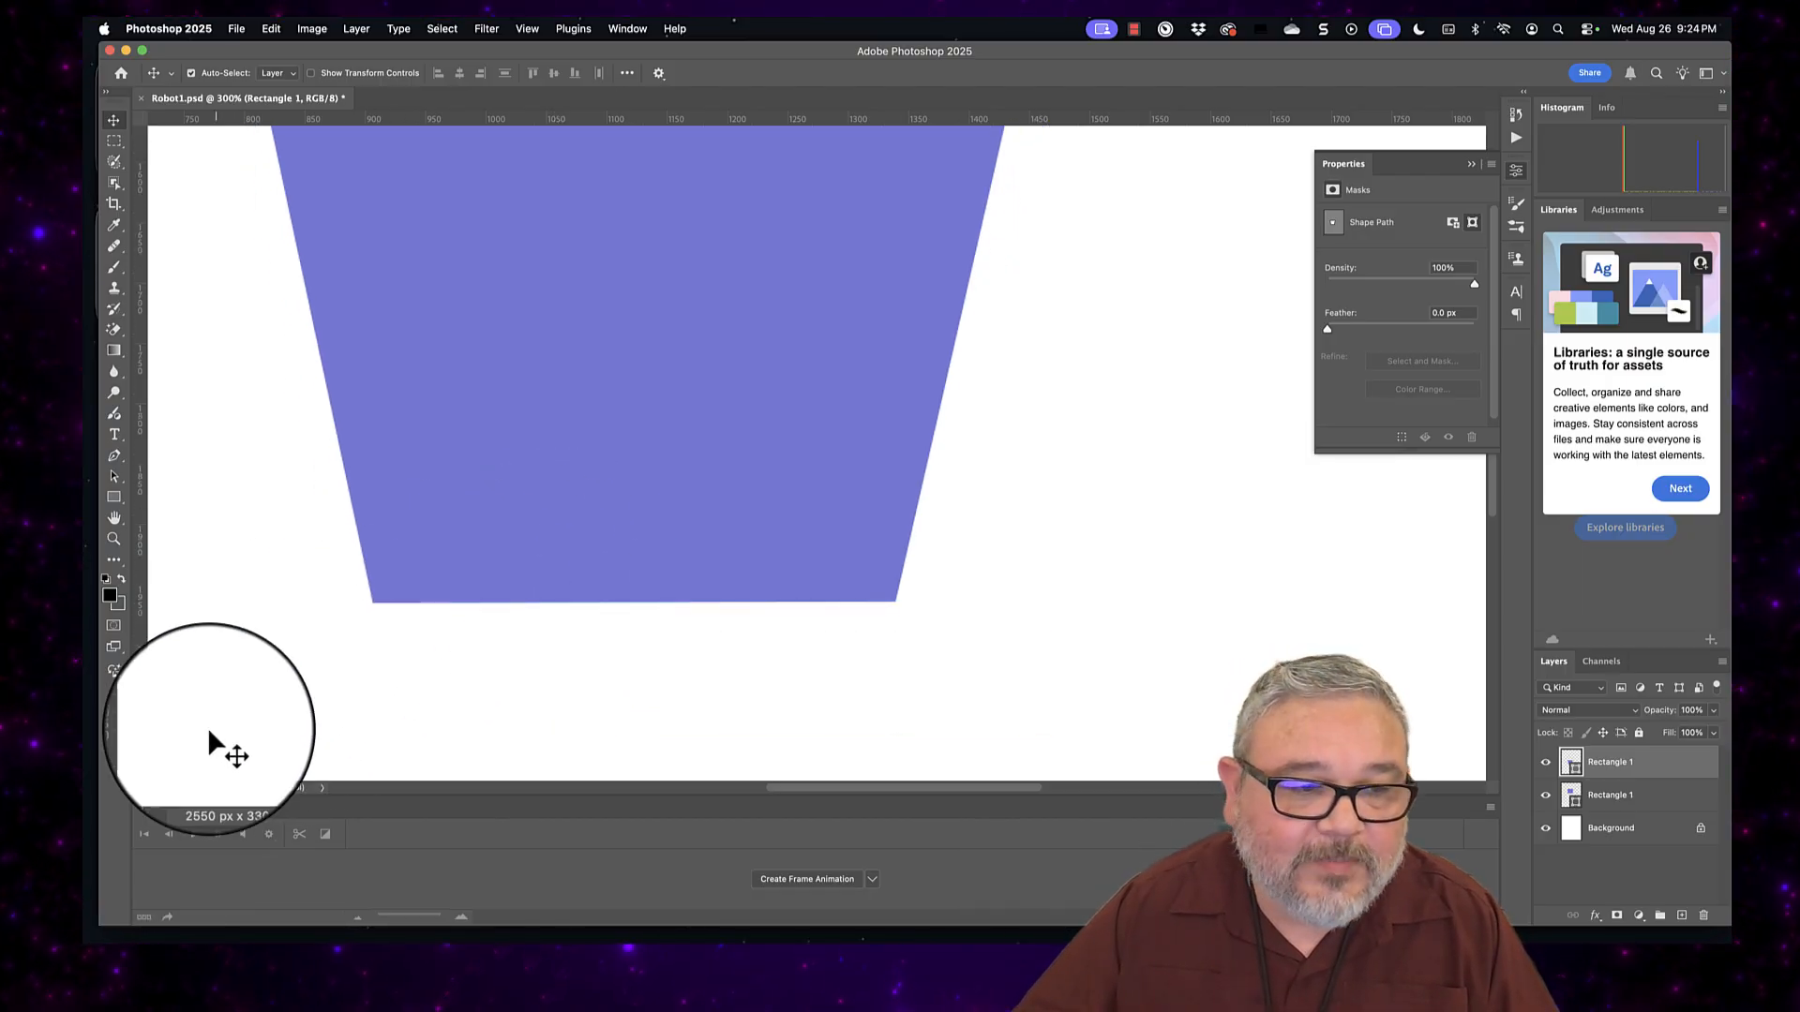
pyautogui.click(159, 787)
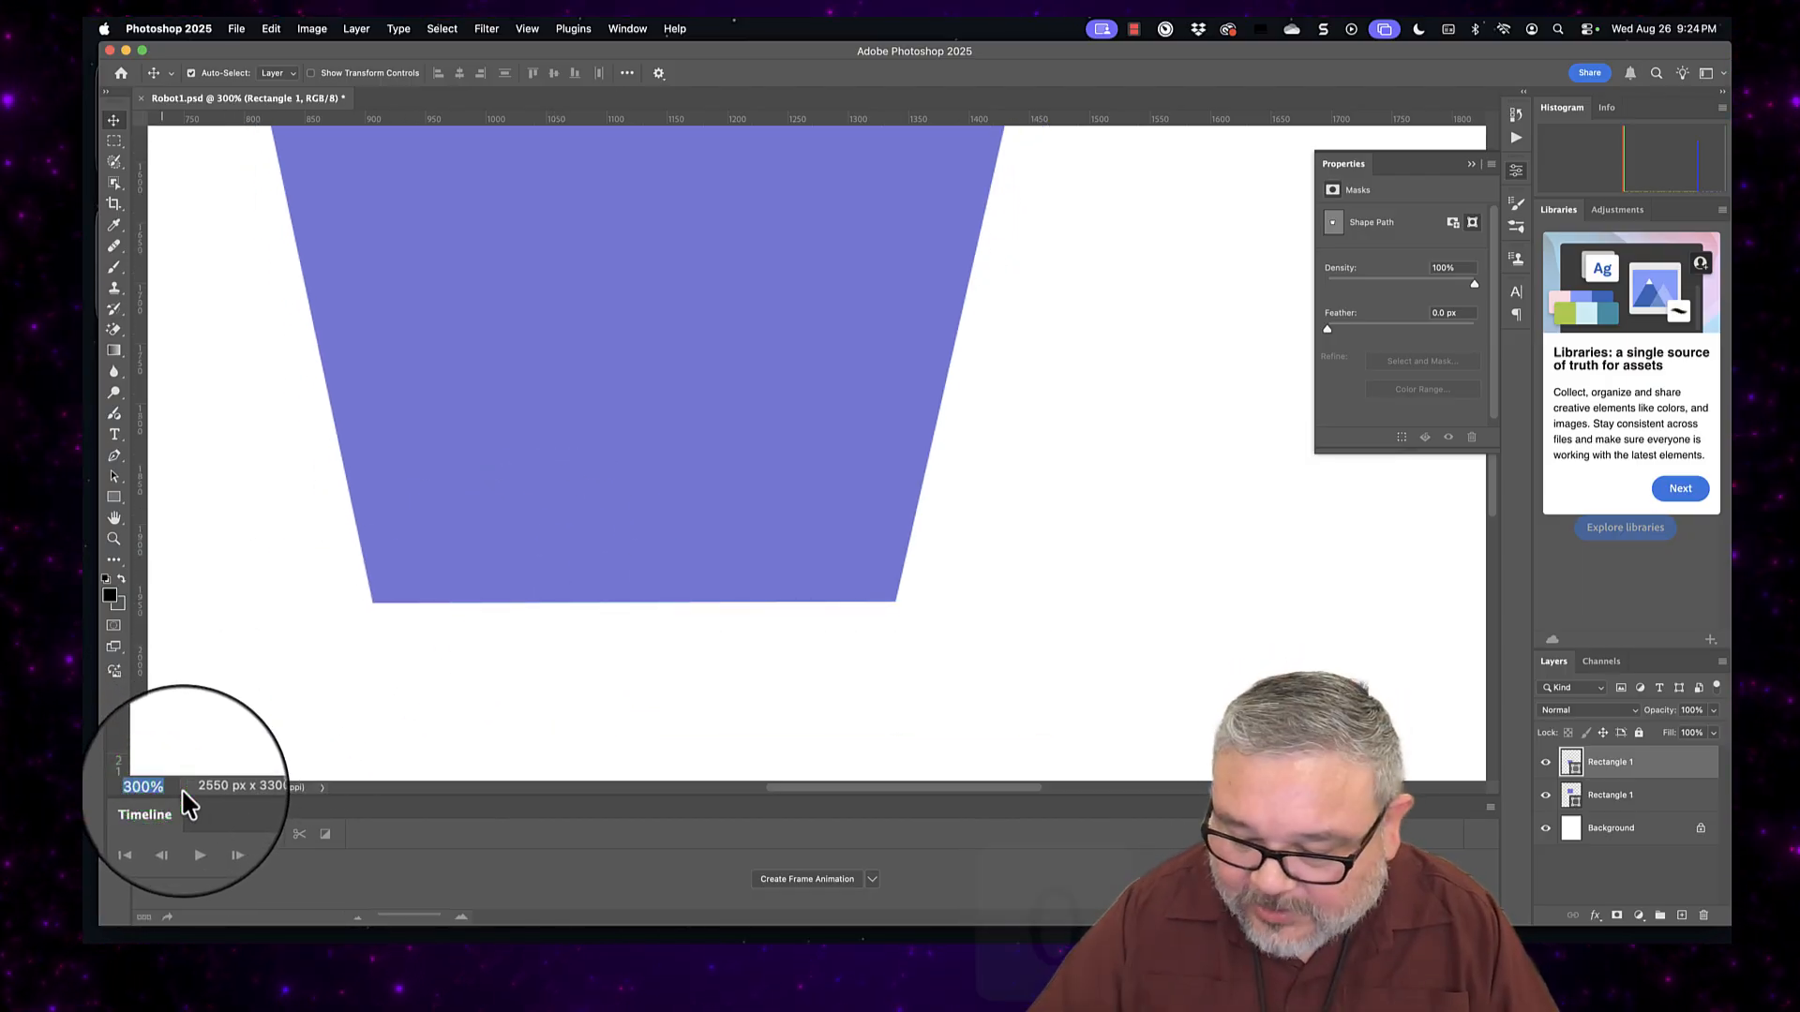
pyautogui.press('Return')
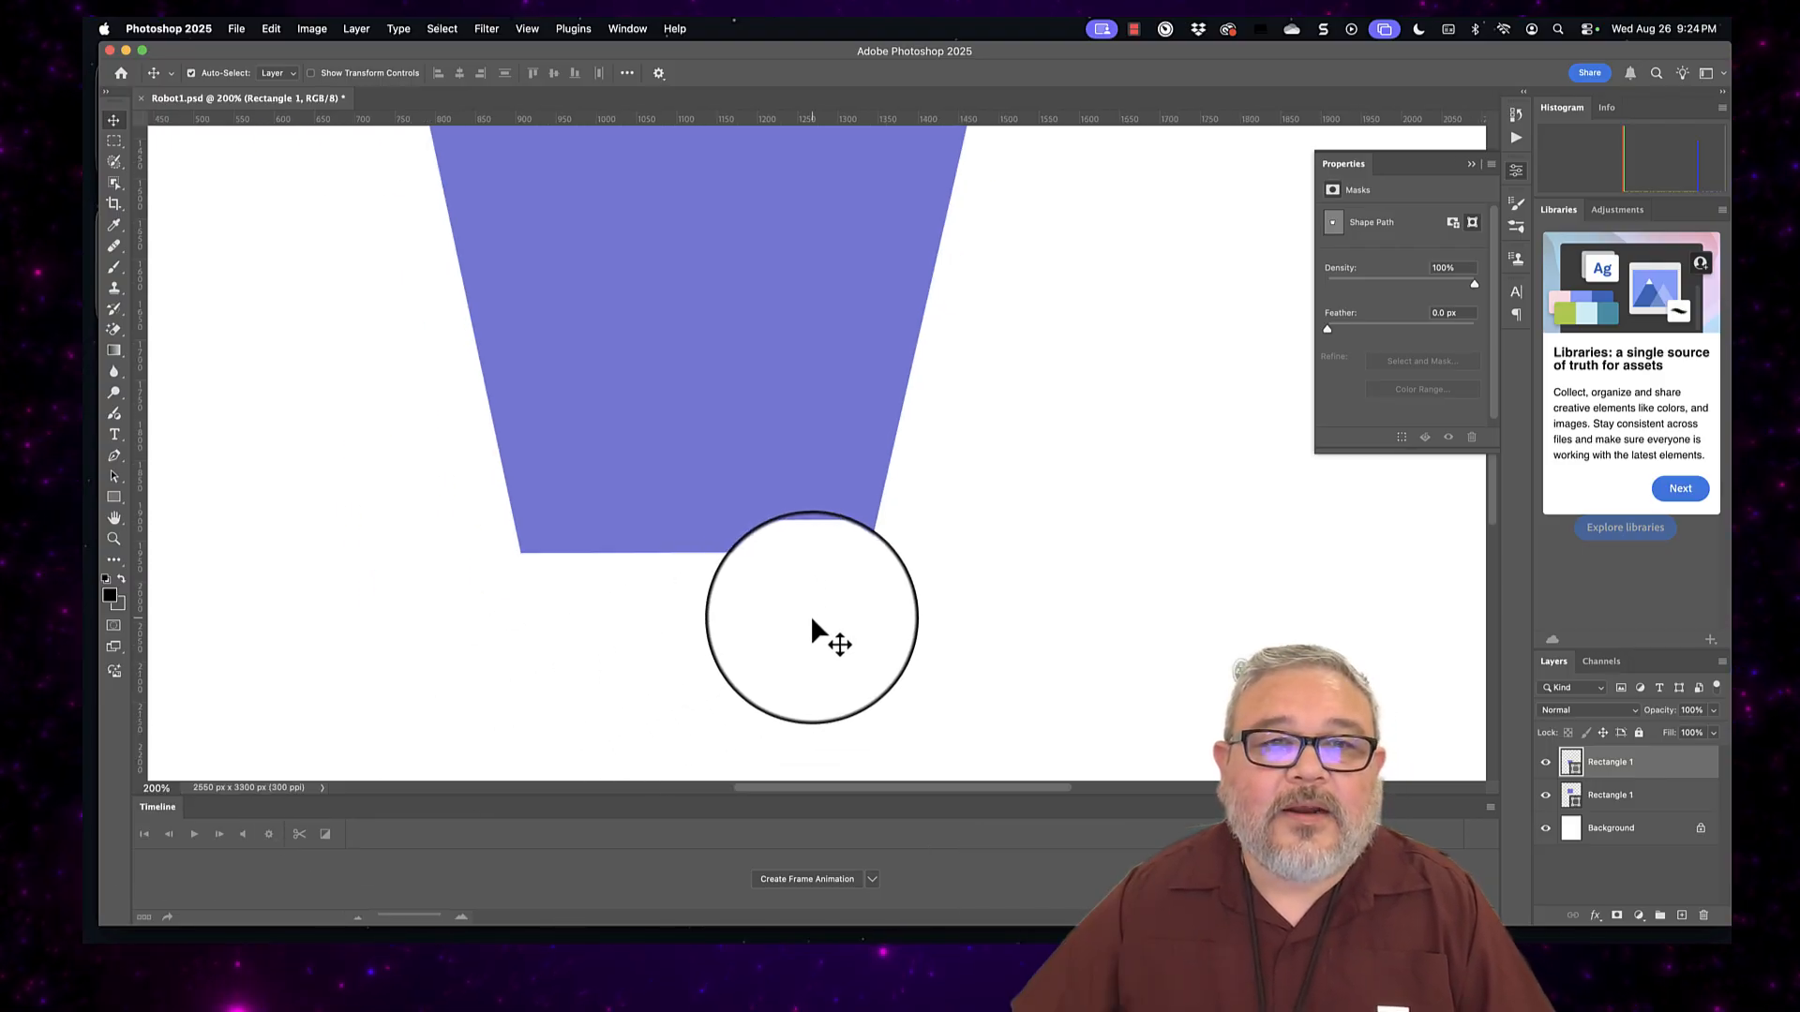
# Step: Move the trapezoid up slightly to narrow the gap below the rounded upper rectangle
pyautogui.scroll(3, 812, 616)
pyautogui.scroll(-2, 812, 616)
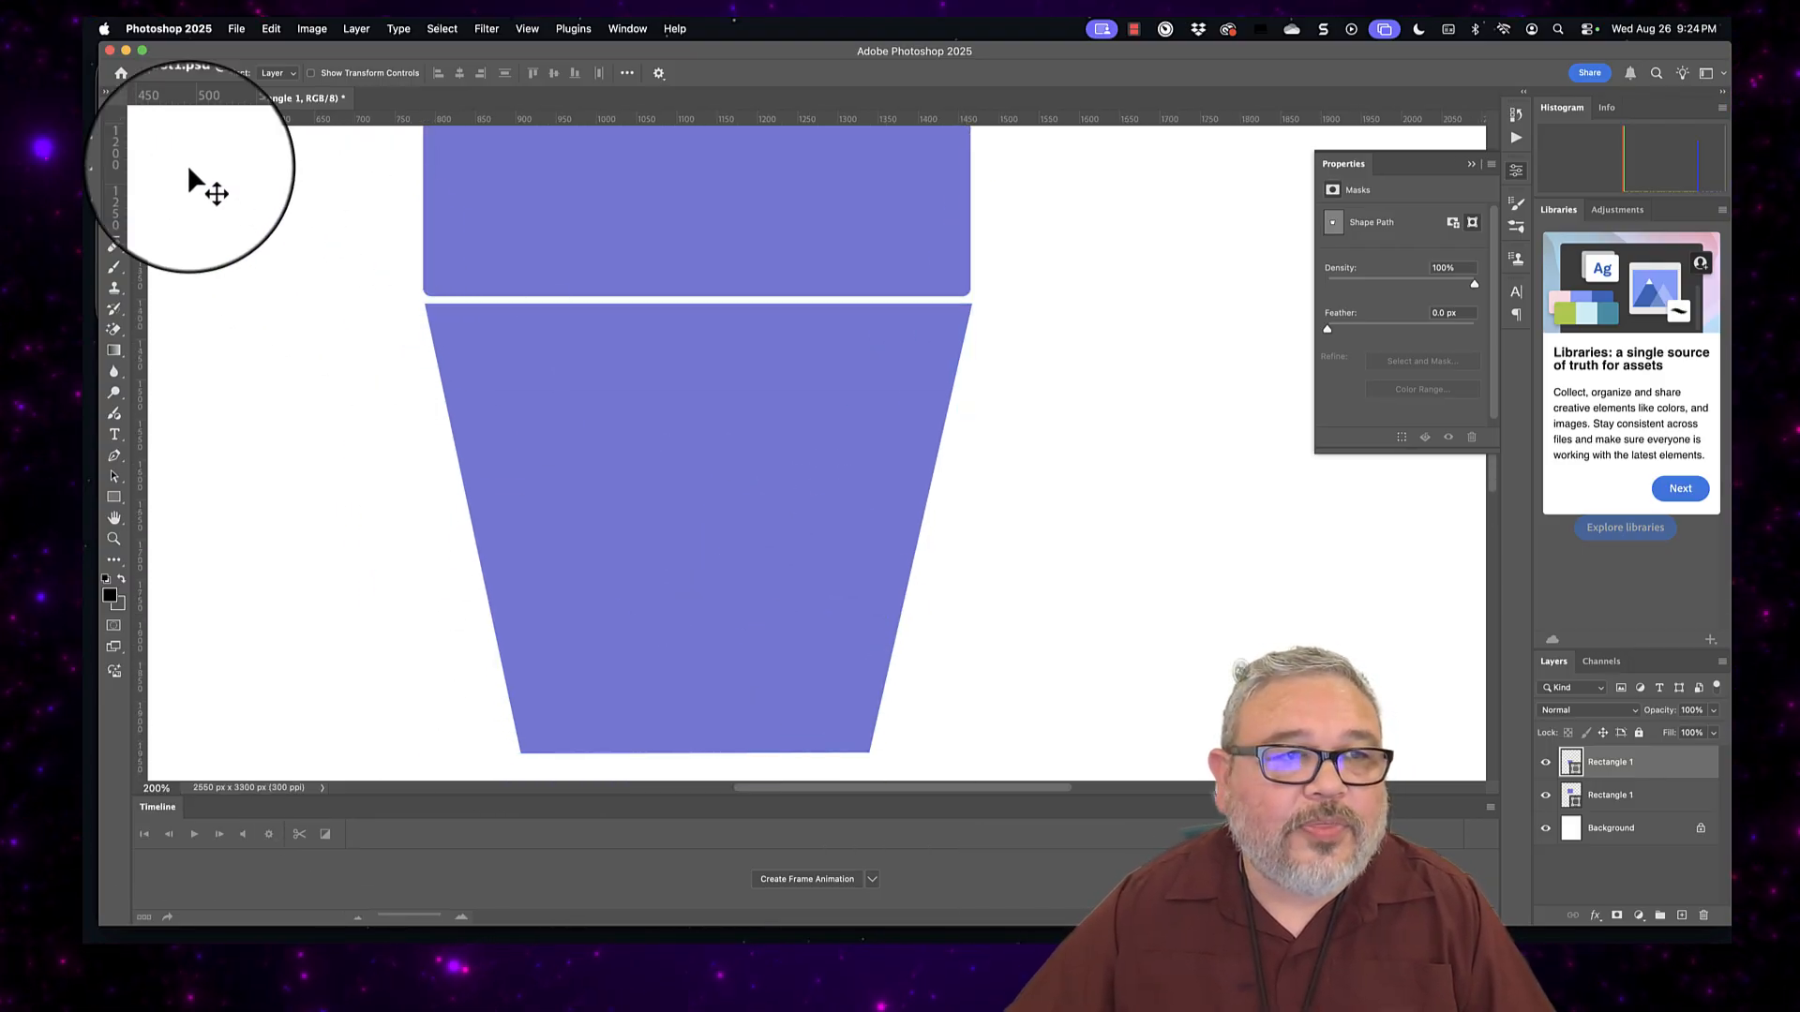
pyautogui.click(114, 119)
pyautogui.moveTo(758, 610); pyautogui.dragTo(734, 554)
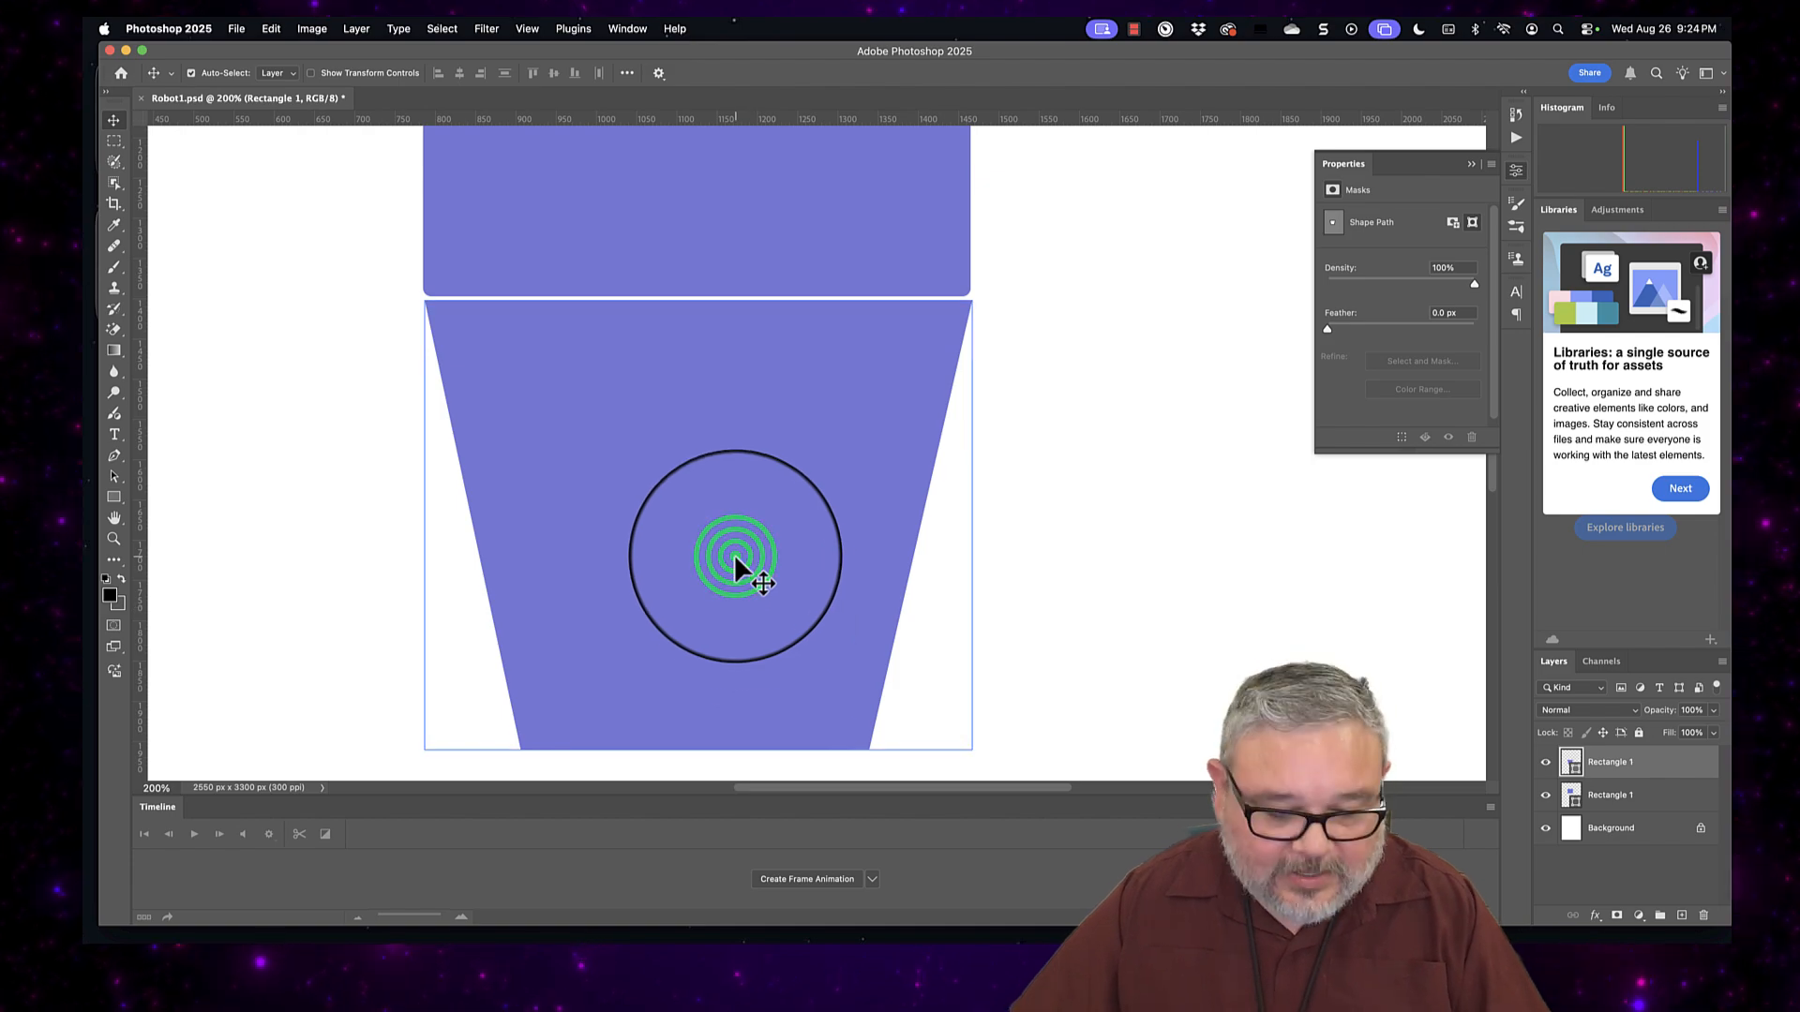
# Step: Copy and paste the trapezoid, and move the copy to the right so it slightly overlaps the original's upper-right corner
pyautogui.press('super')
pyautogui.press('super+c')
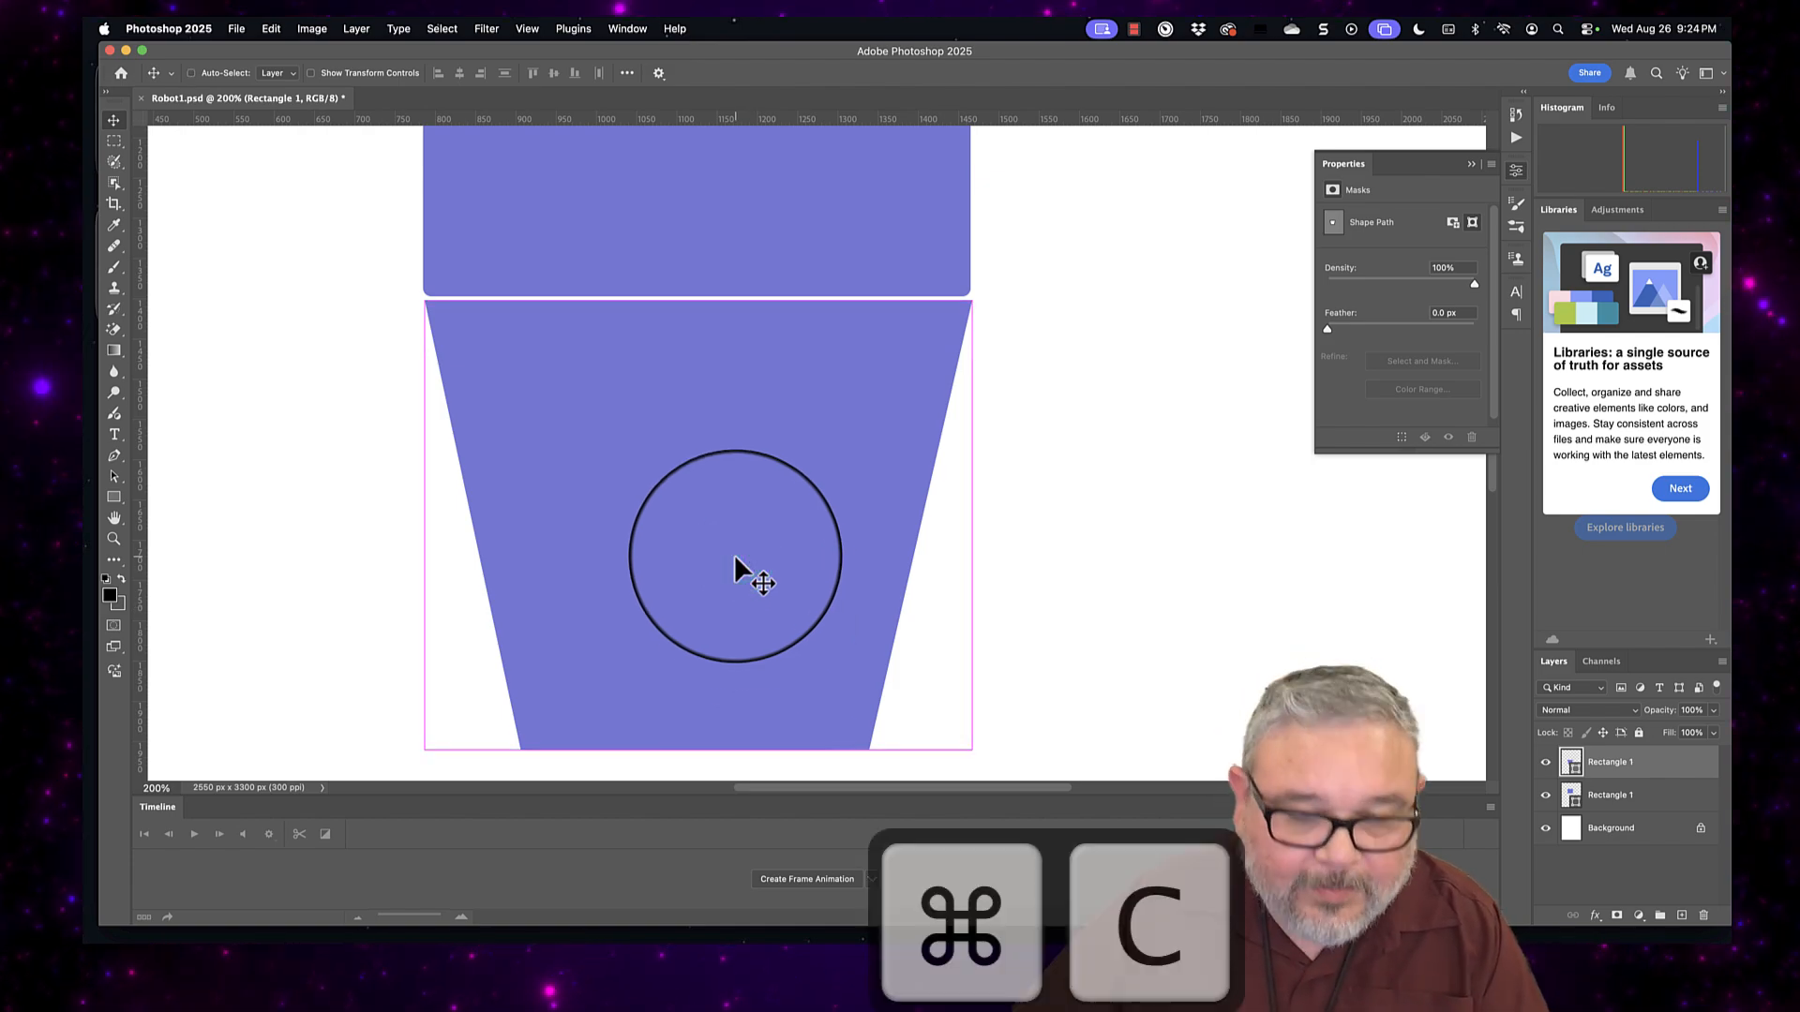
pyautogui.press('super+v')
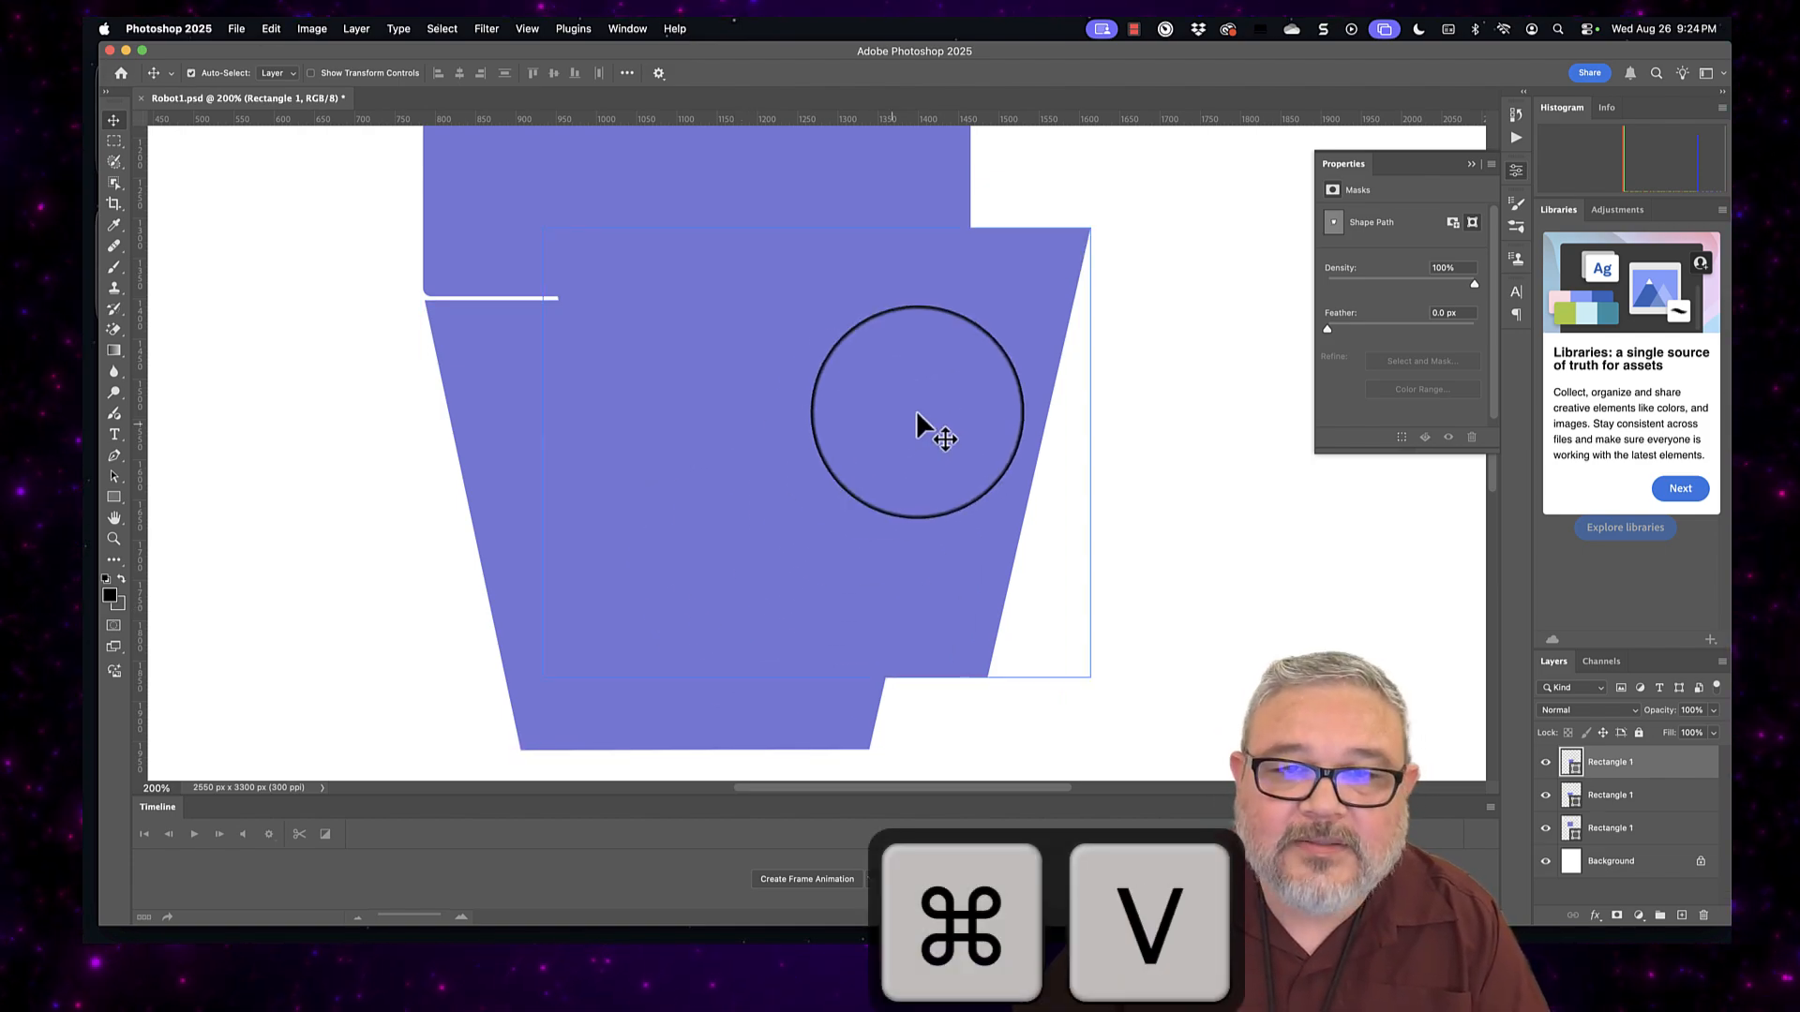
pyautogui.moveTo(931, 395); pyautogui.dragTo(1266, 483)
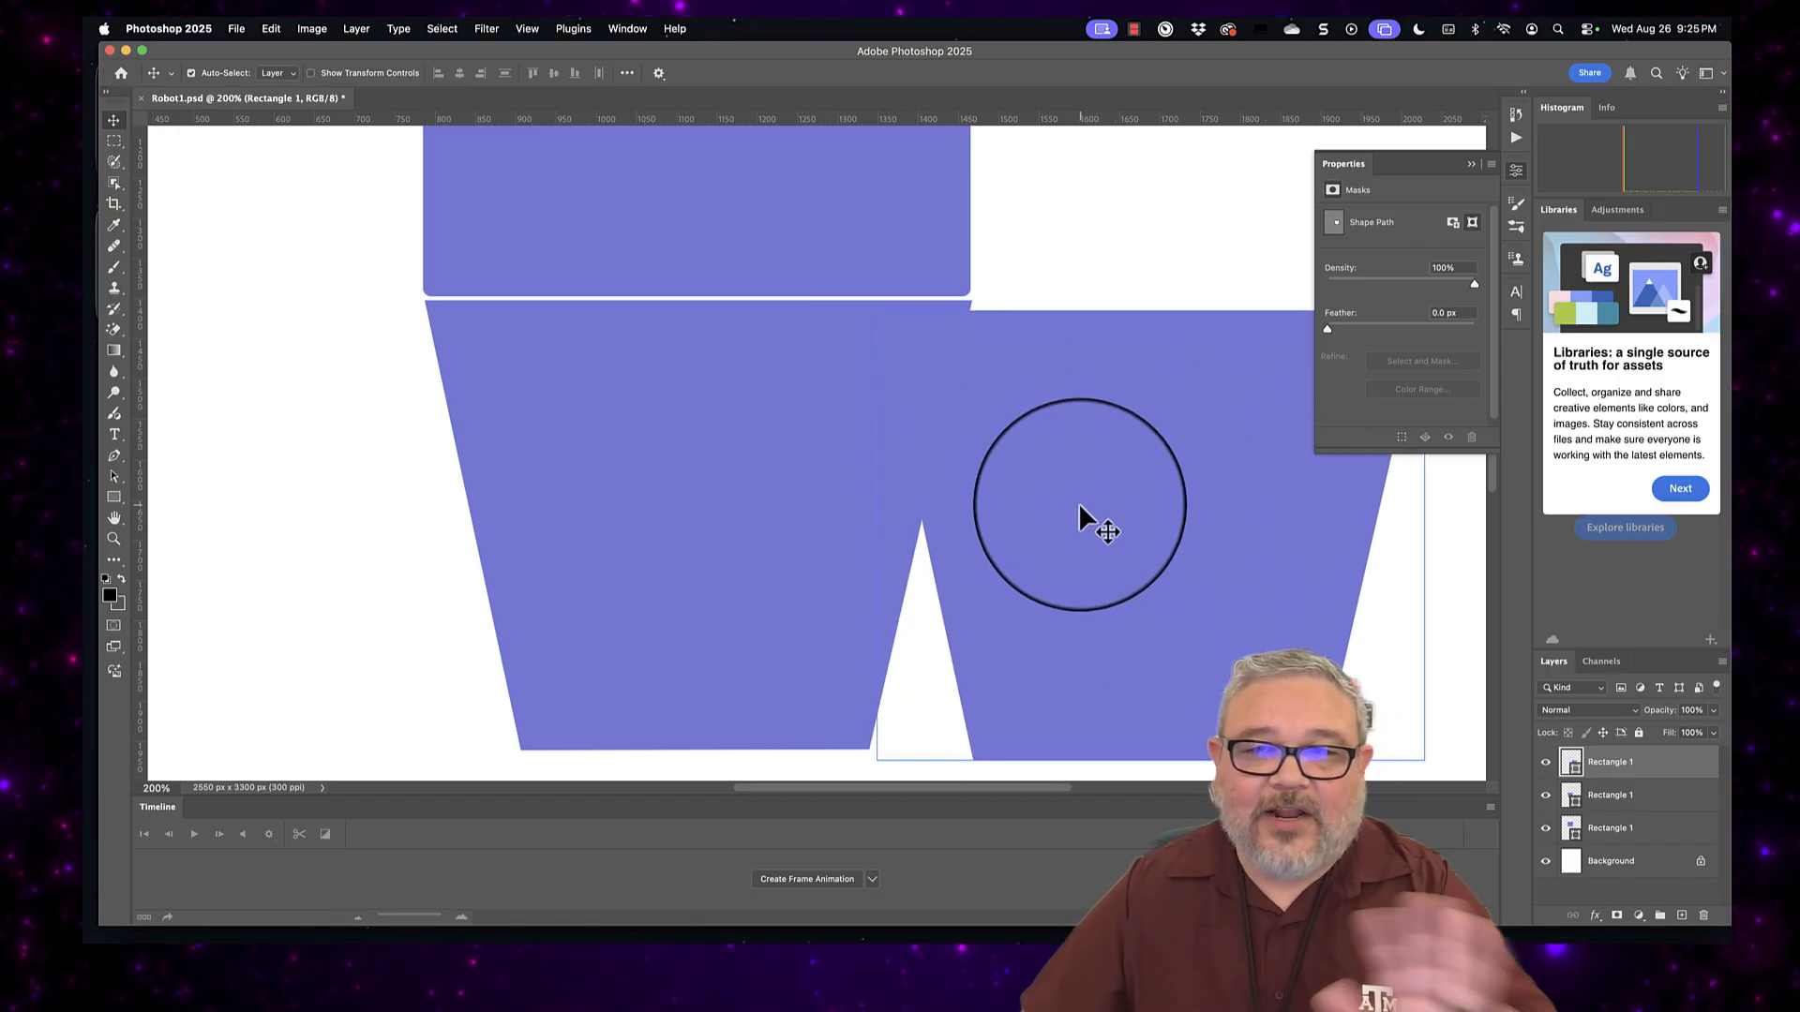
# Step: Change the fill of the right-hand trapezoid copy to bright green from the recently used colors, and return to the Move tool
pyautogui.click(1094, 502)
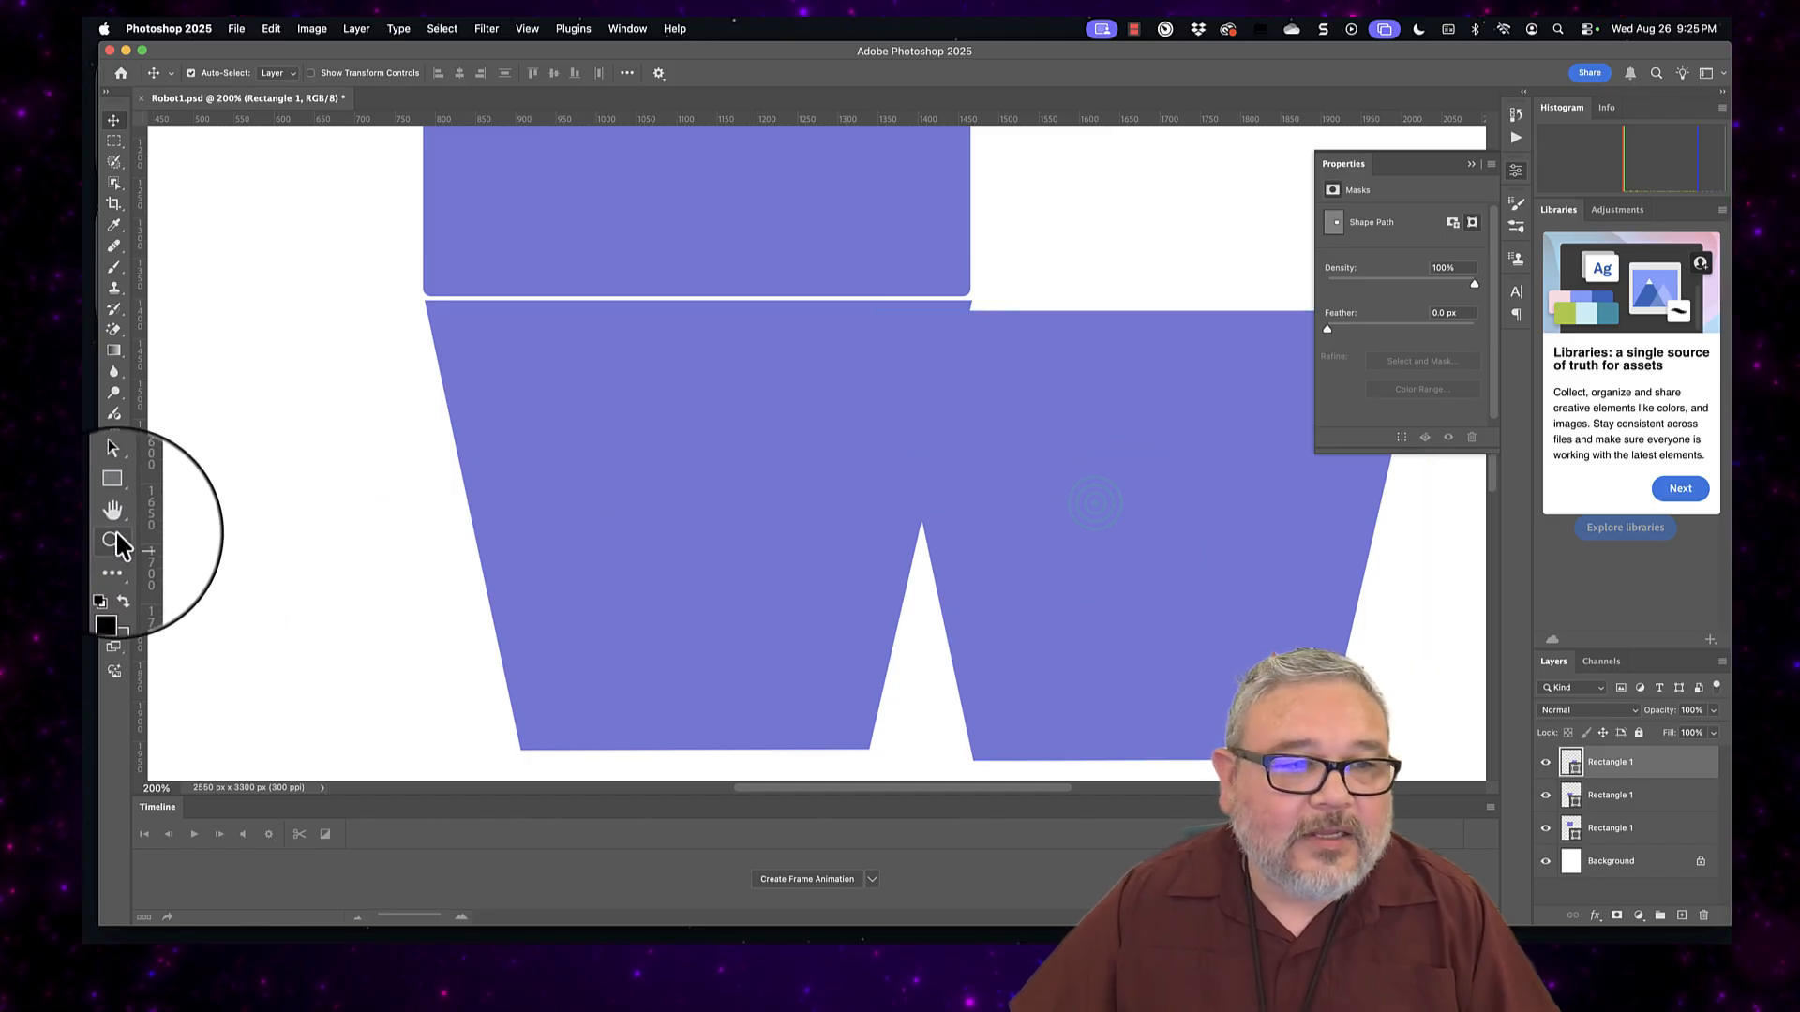
pyautogui.click(1097, 474)
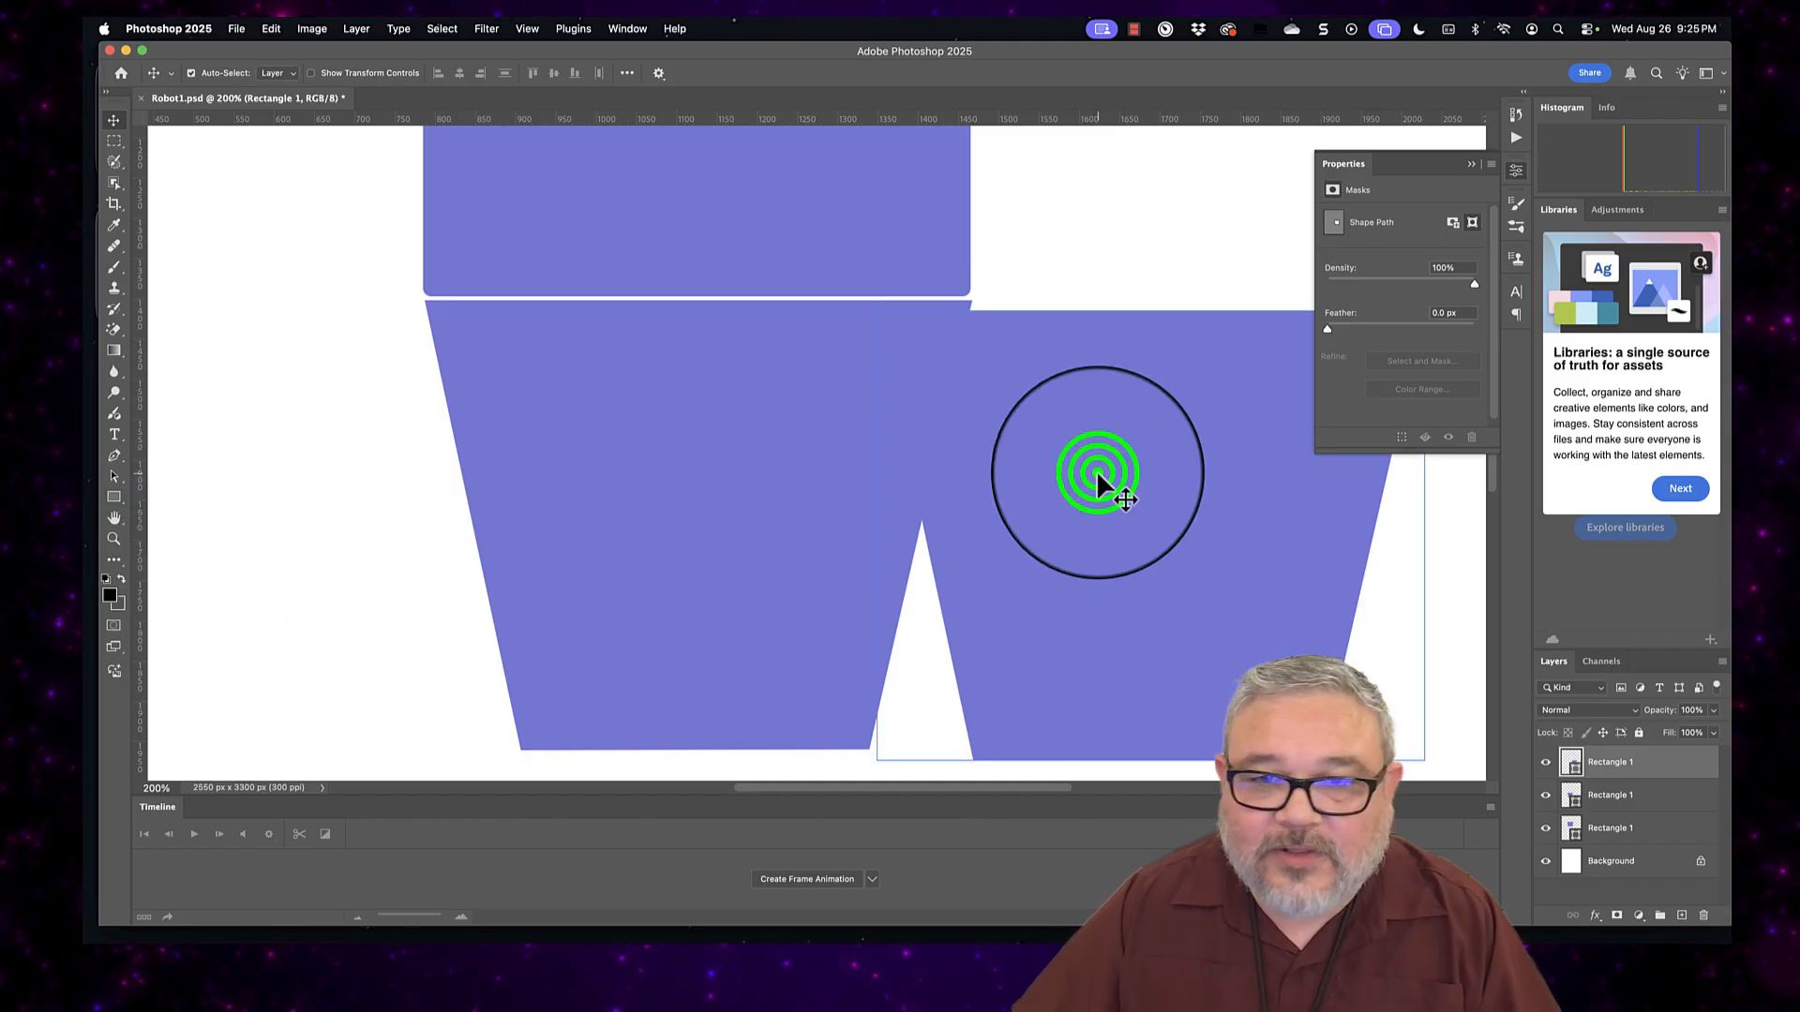
pyautogui.click(1139, 478)
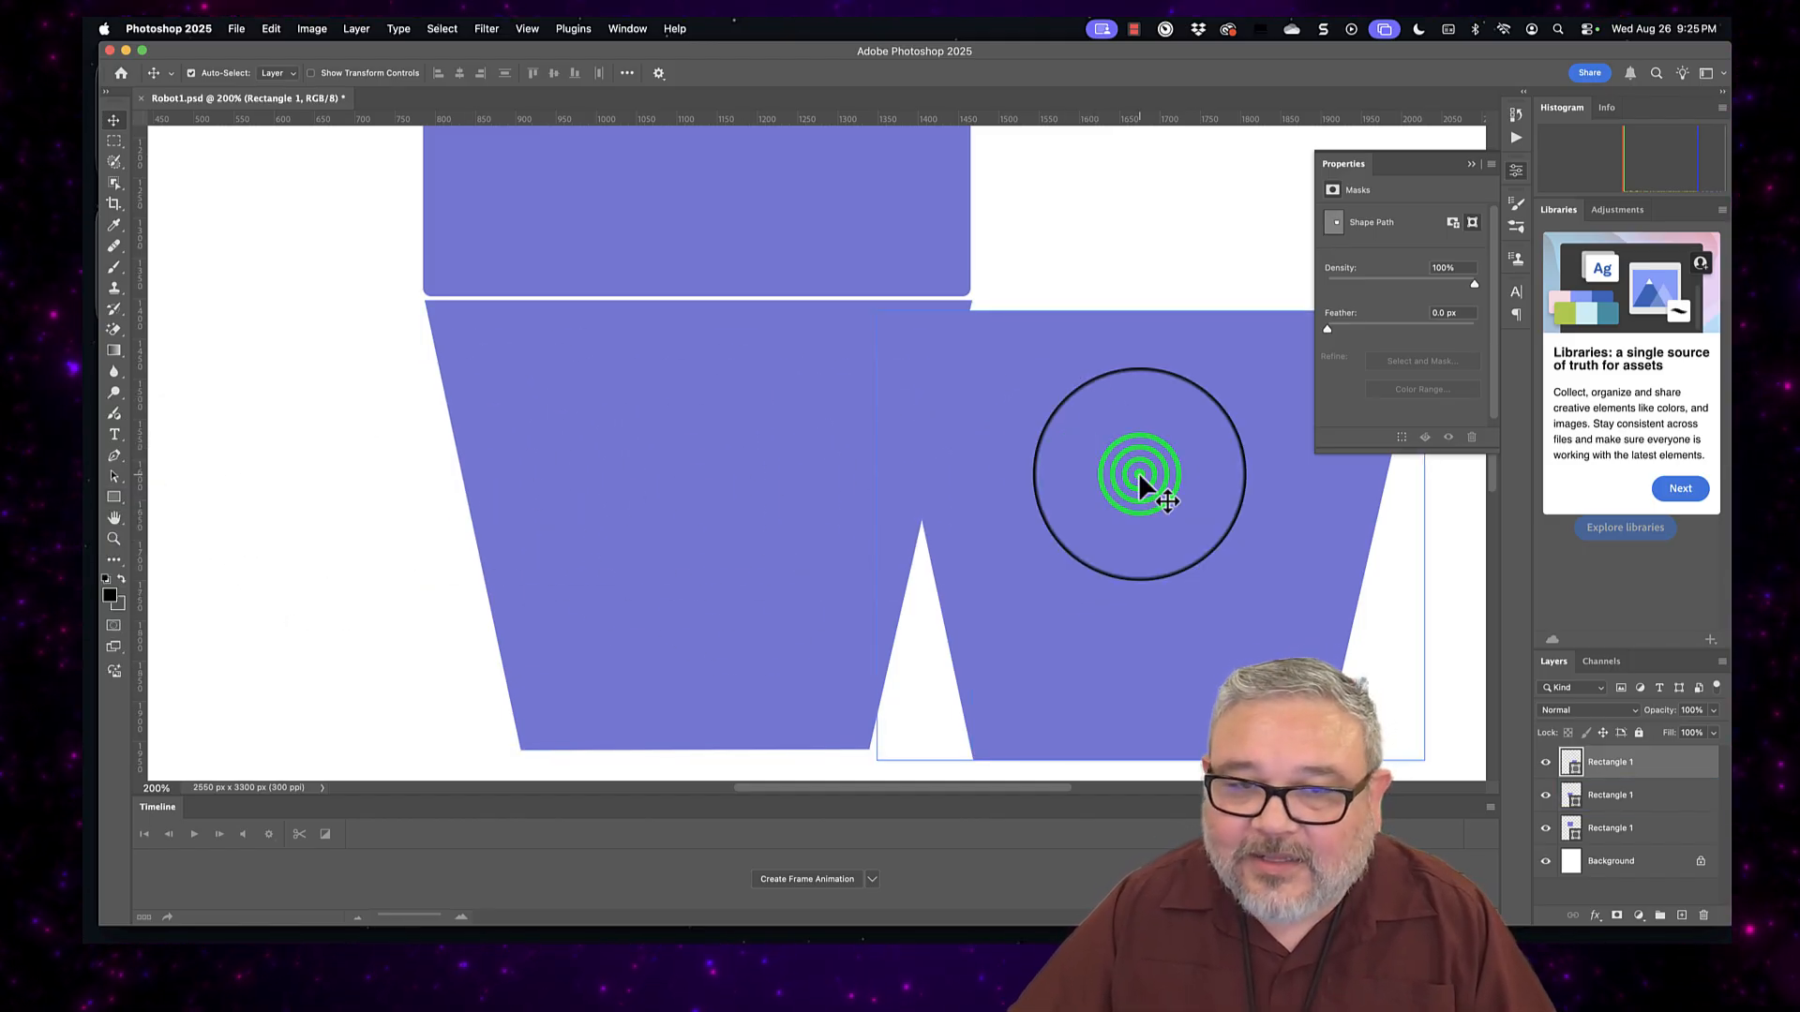
pyautogui.click(112, 497)
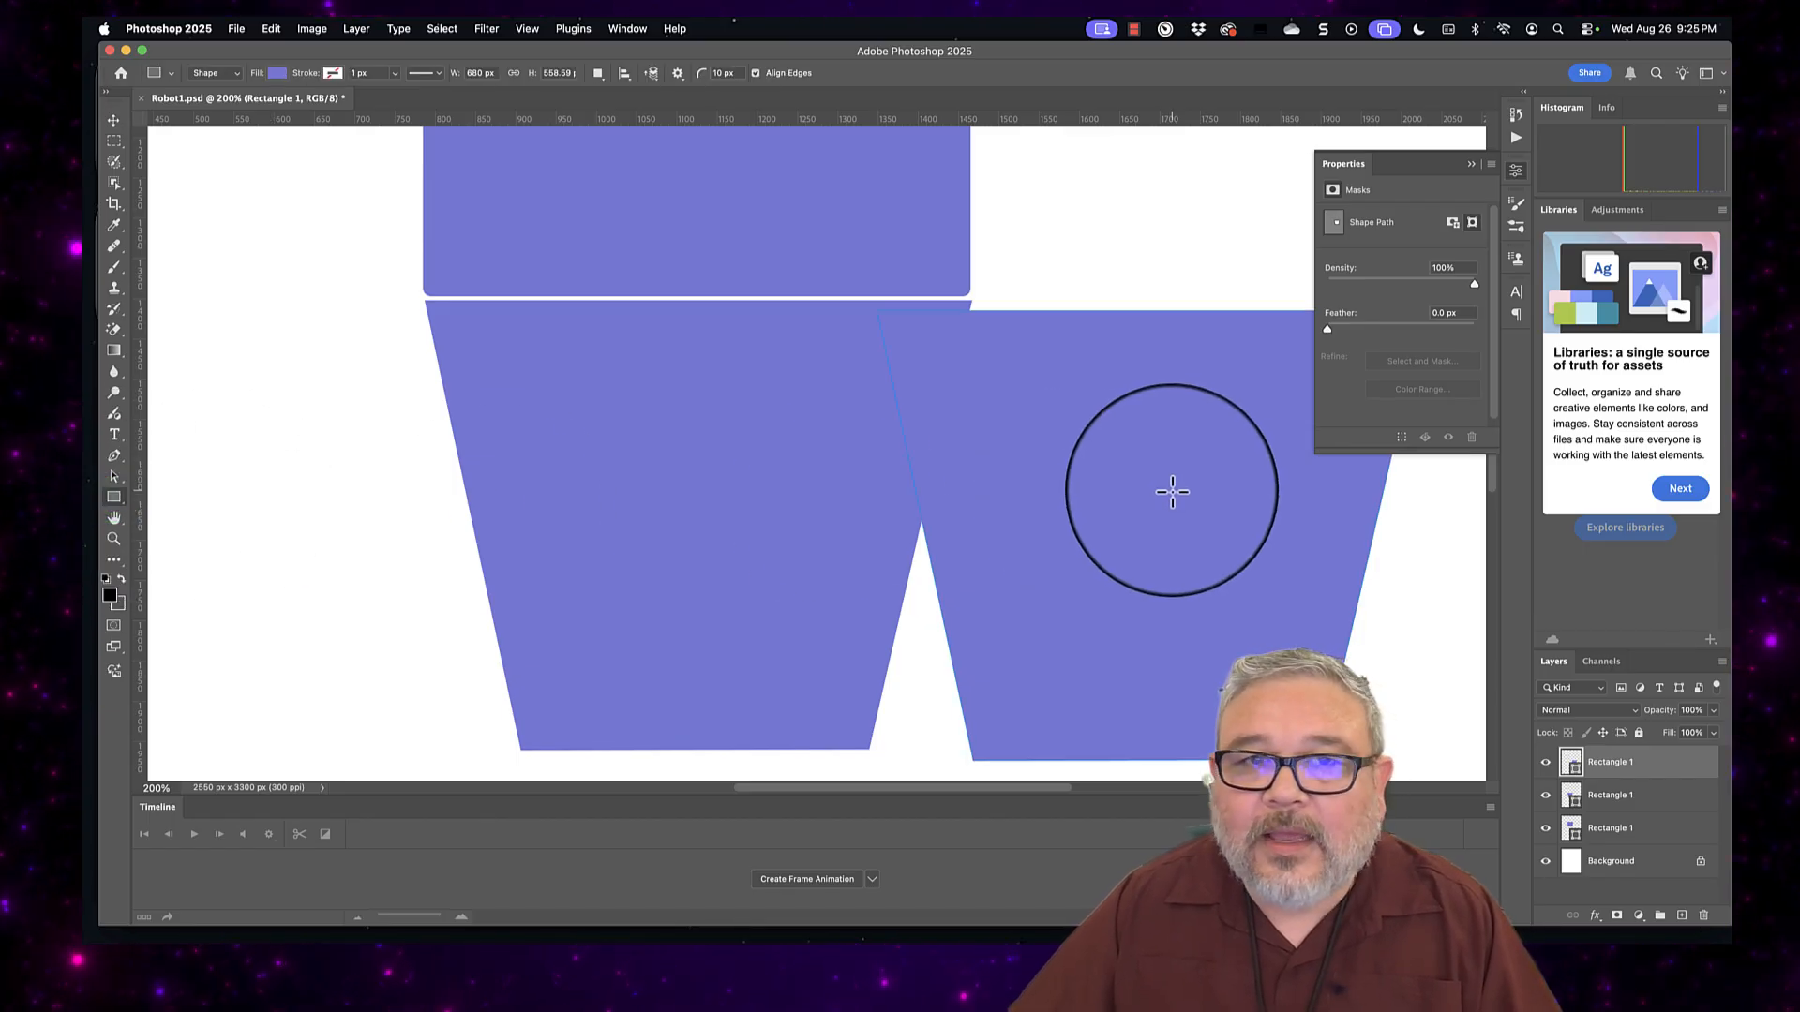
pyautogui.click(276, 73)
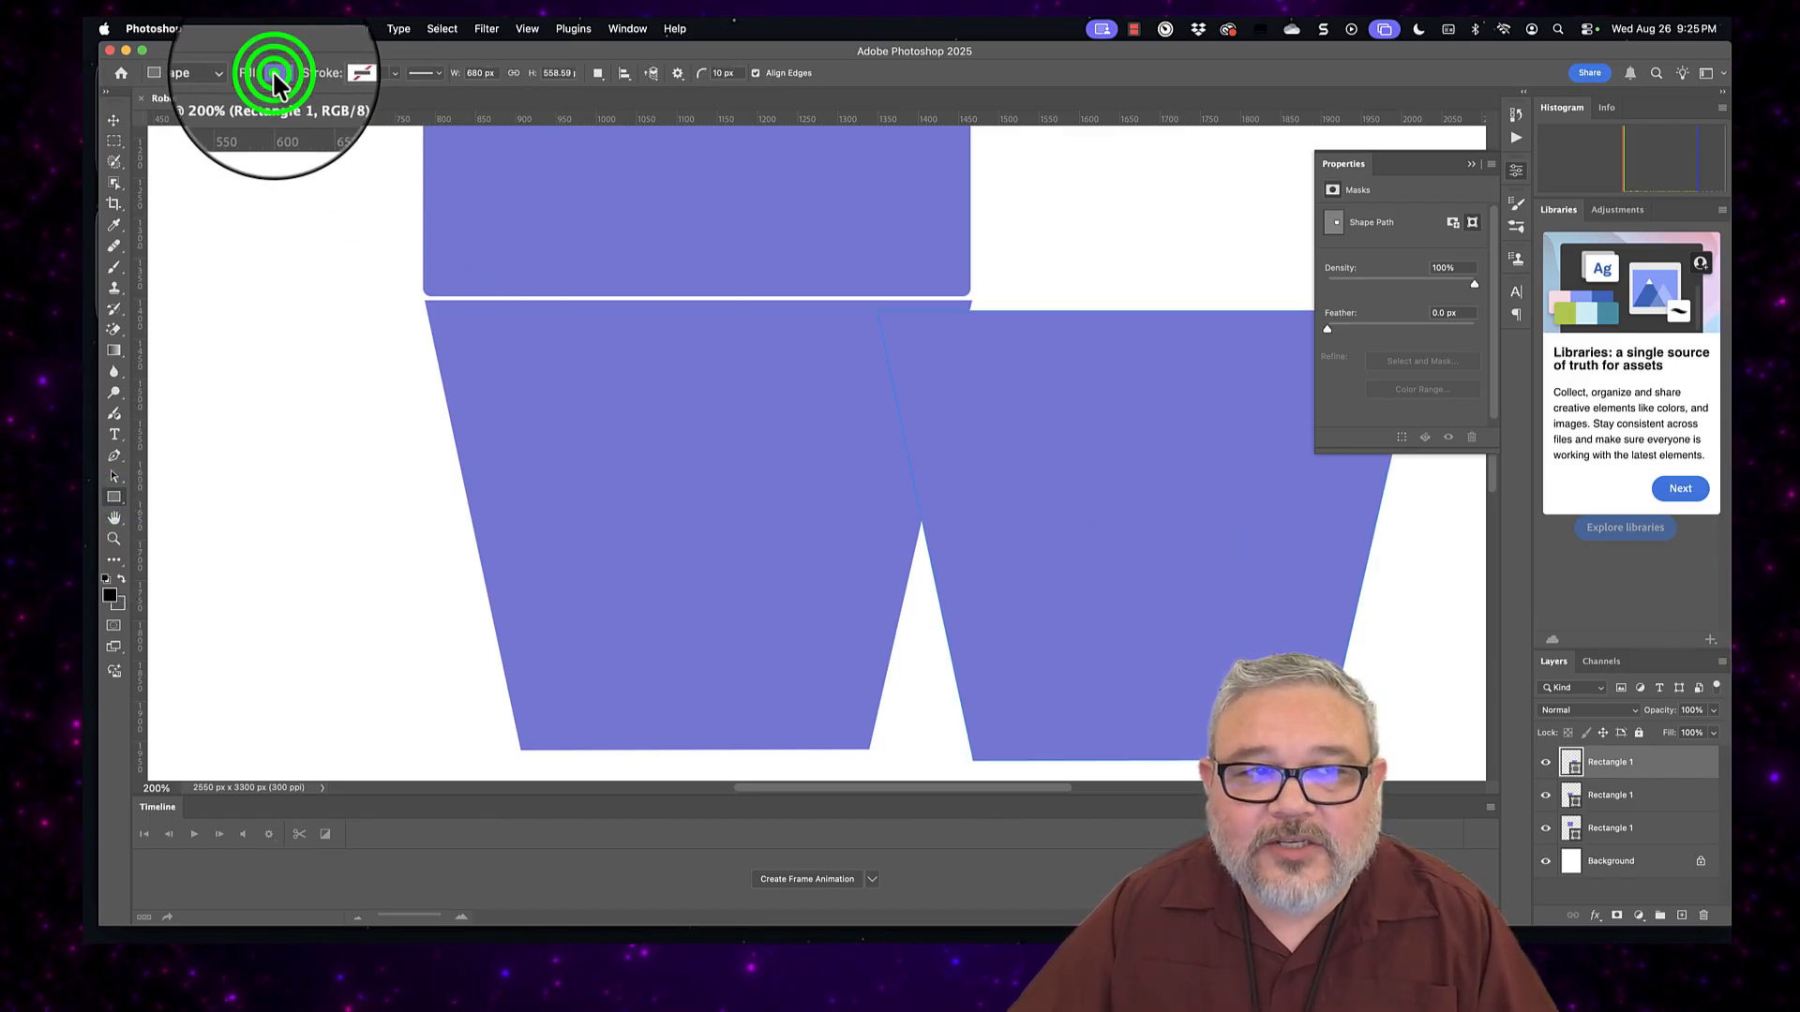
pyautogui.click(234, 157)
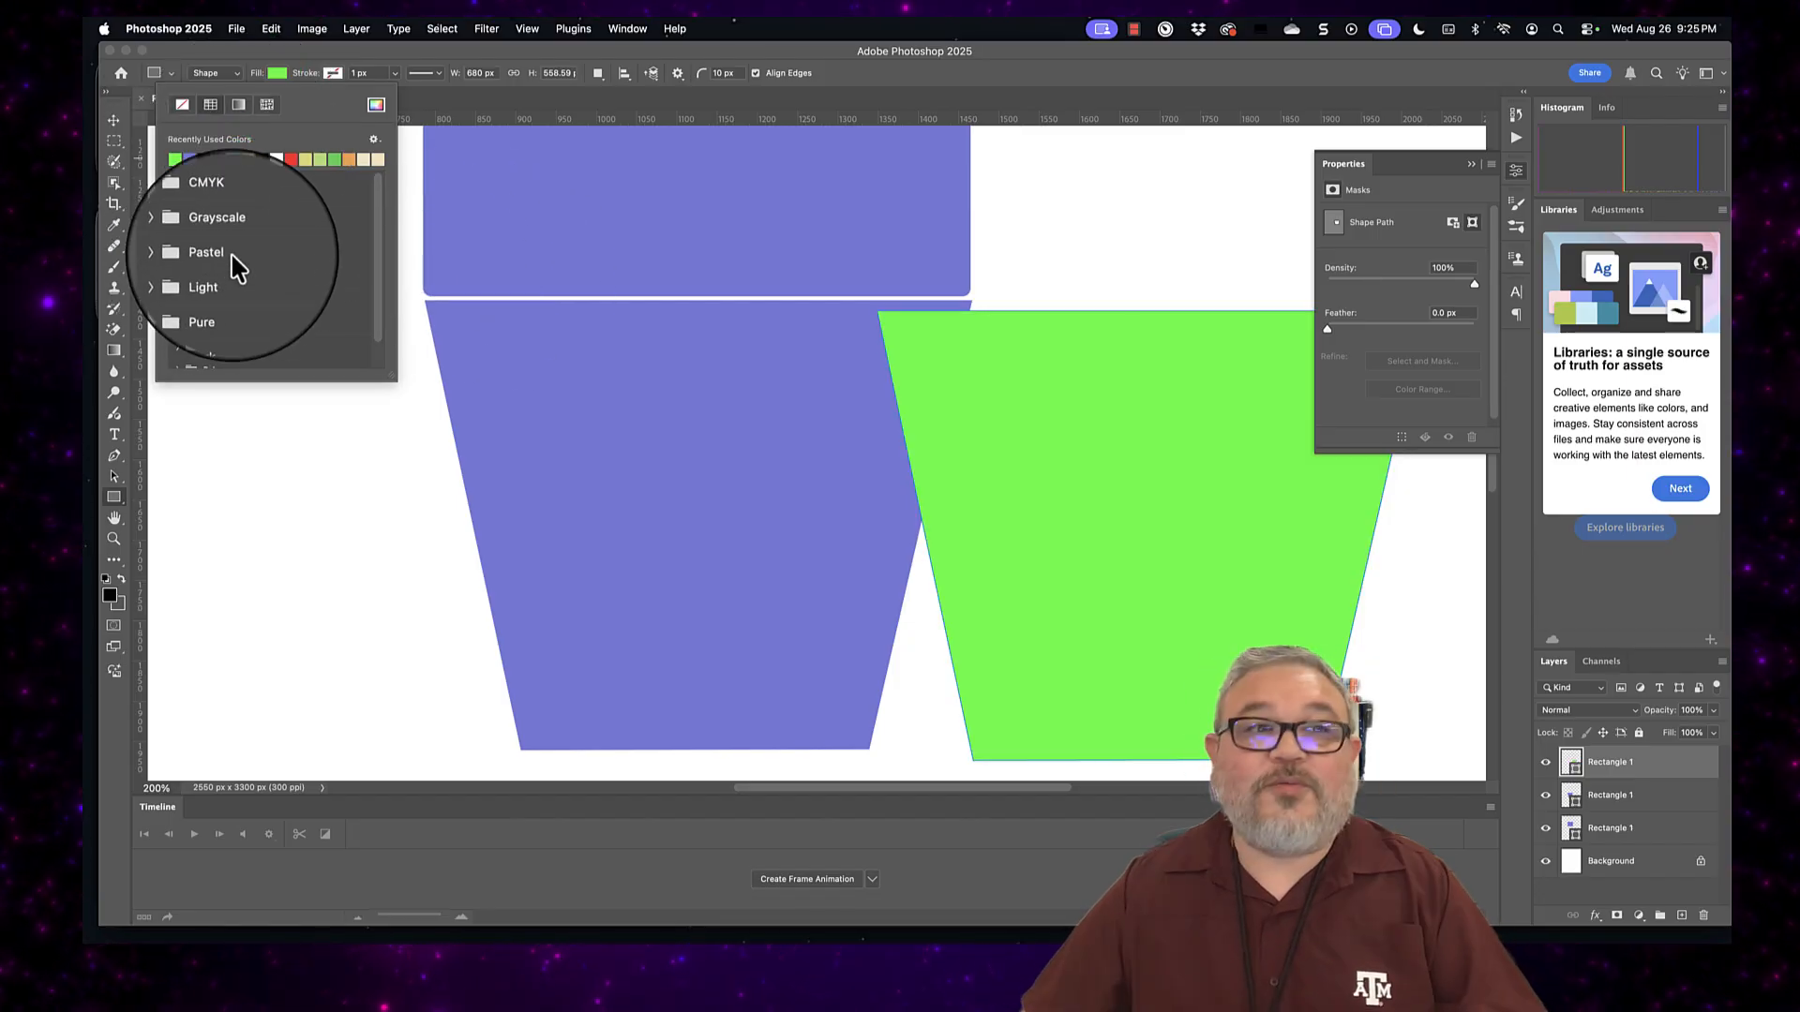
pyautogui.click(114, 120)
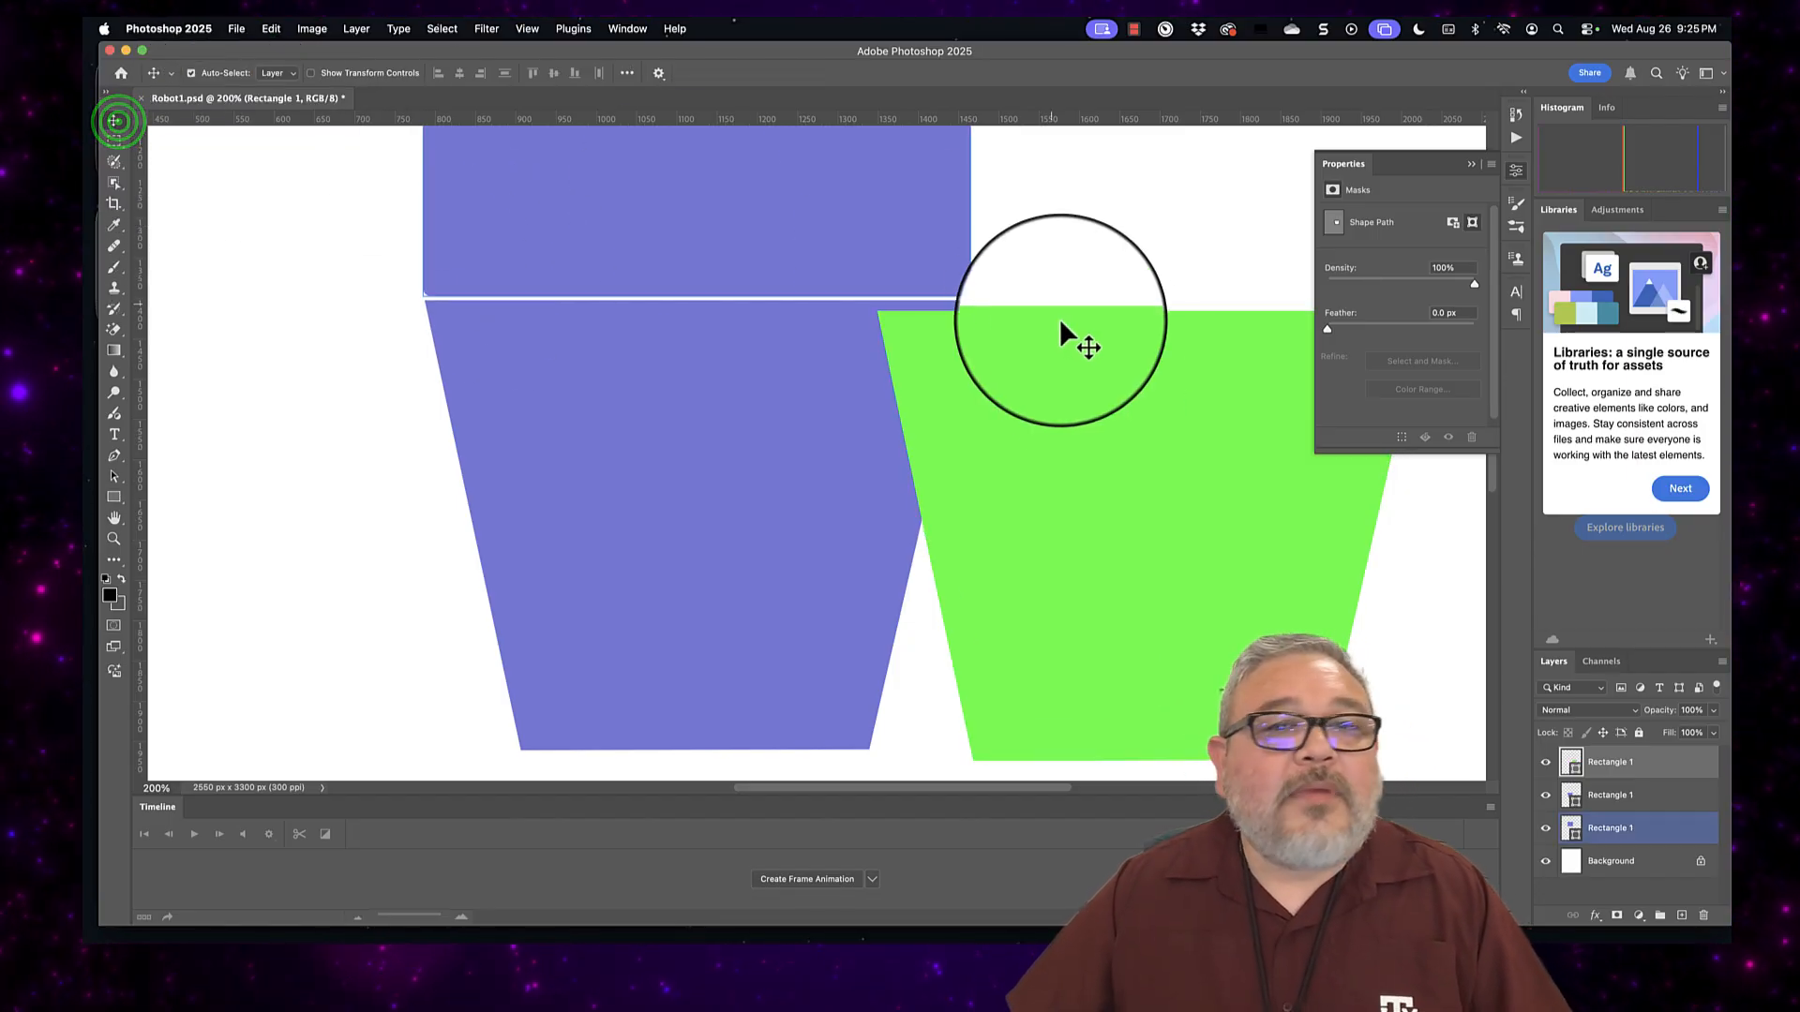
# Step: Scale the green trapezoid down proportionally to about 79%, and move it just clear of the purple trapezoid's right side
pyautogui.click(1080, 362)
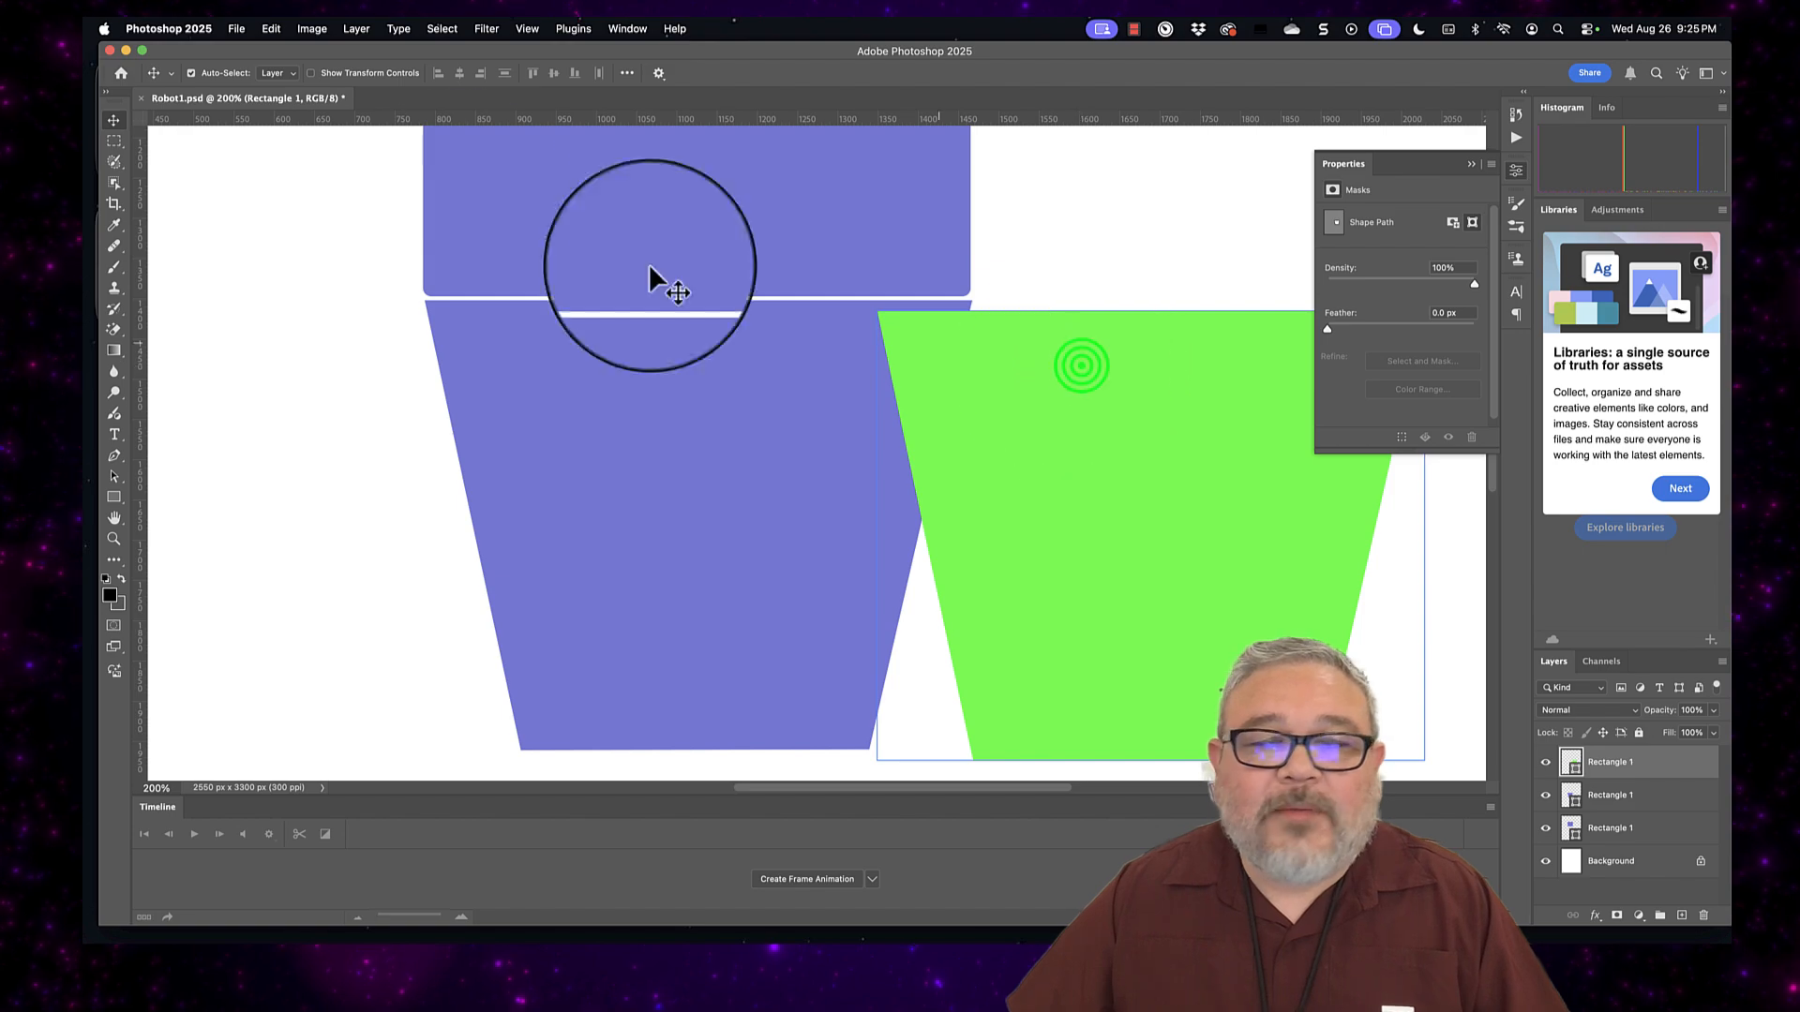
pyautogui.click(271, 29)
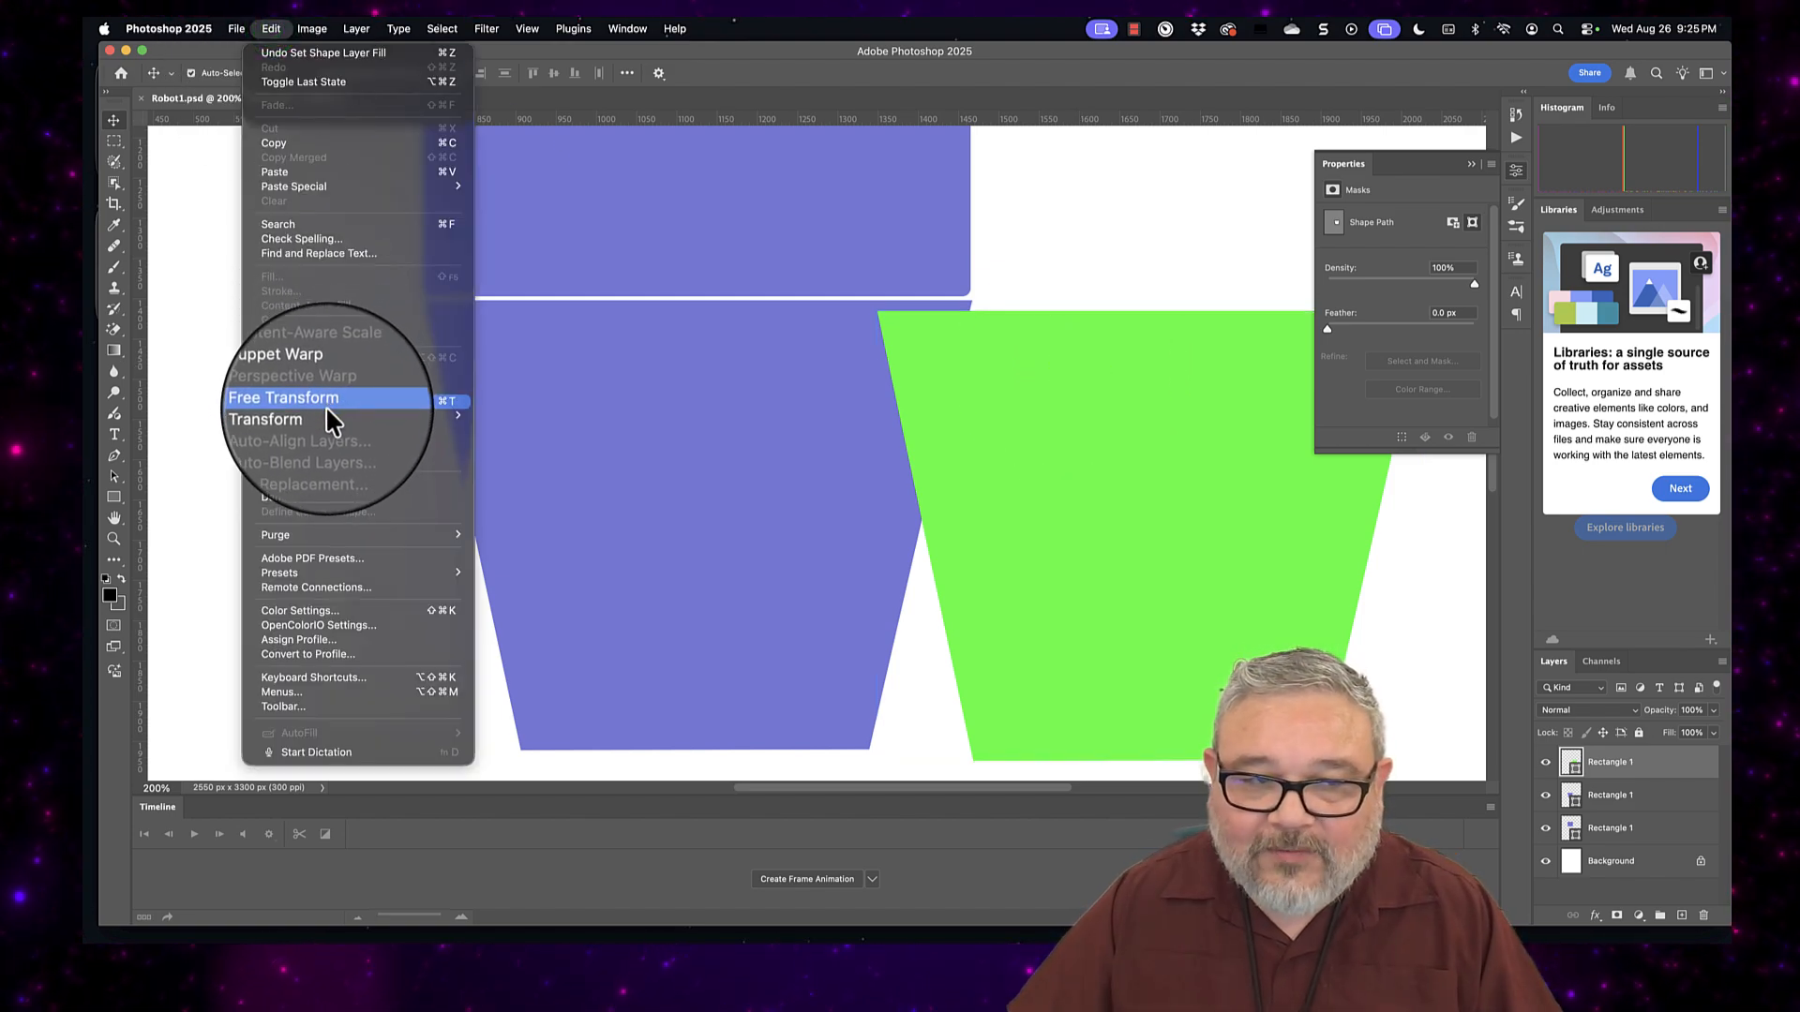
pyautogui.moveTo(330, 416)
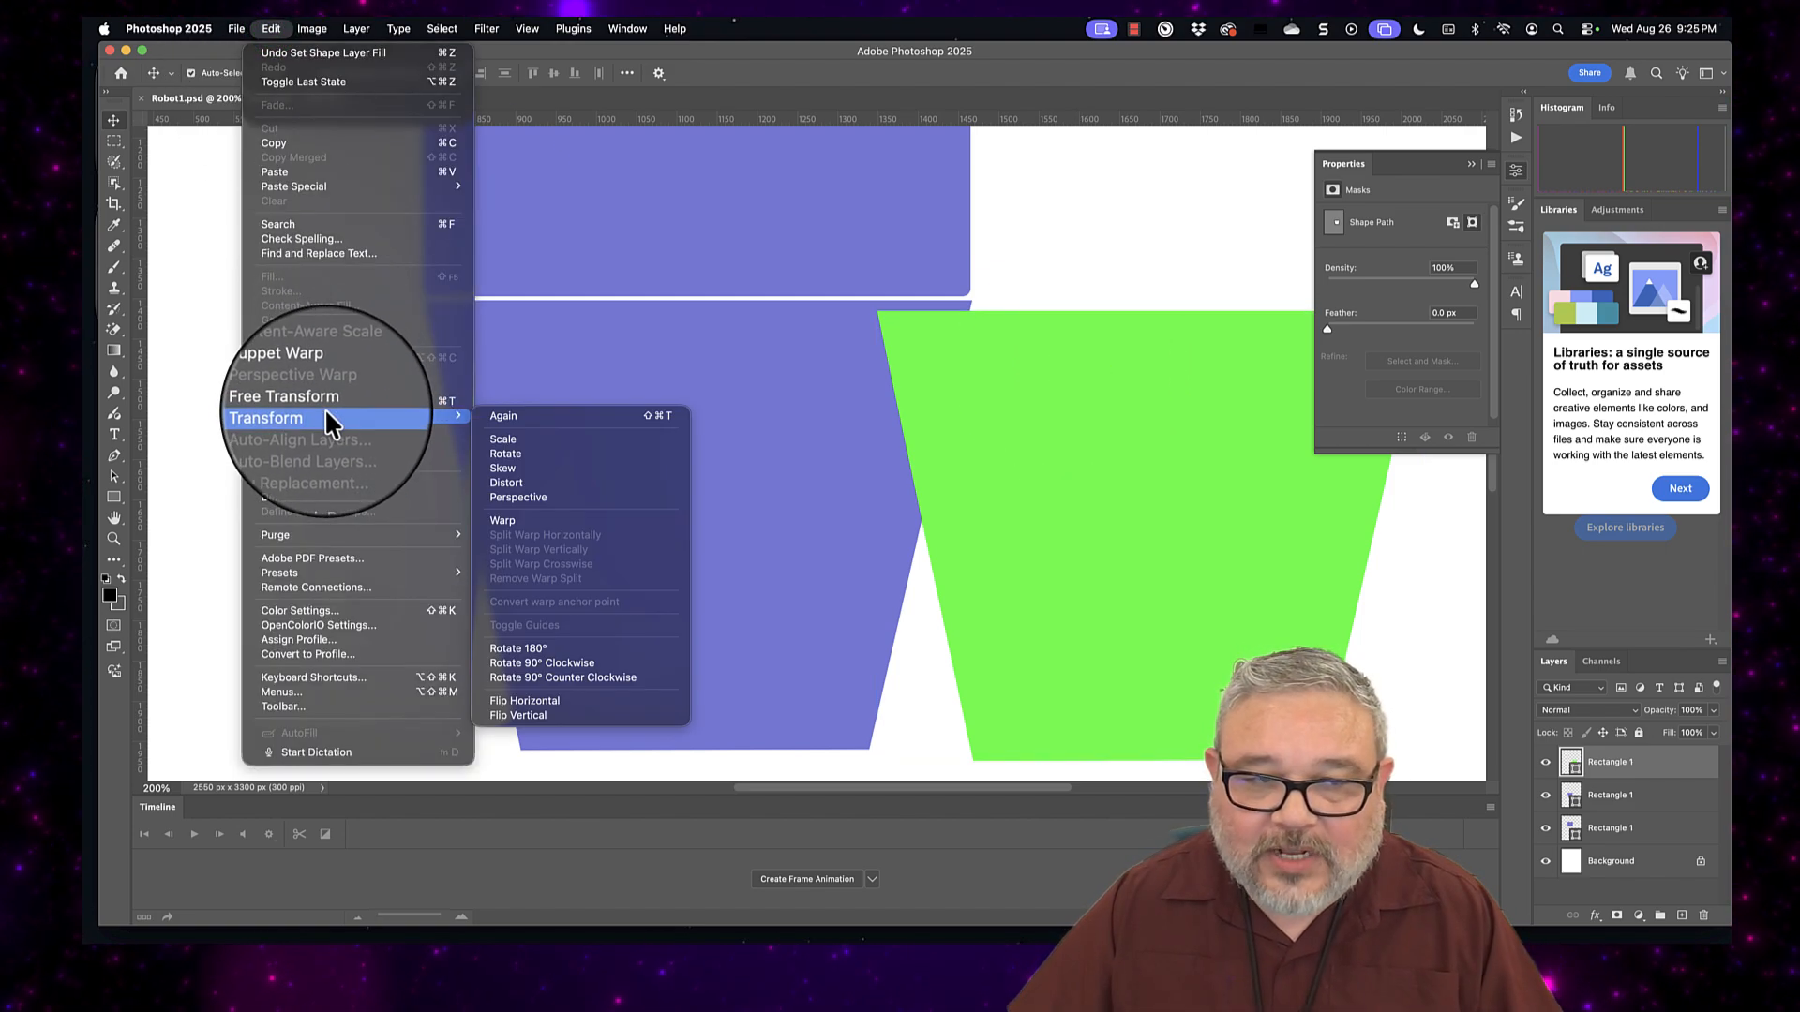
pyautogui.click(516, 436)
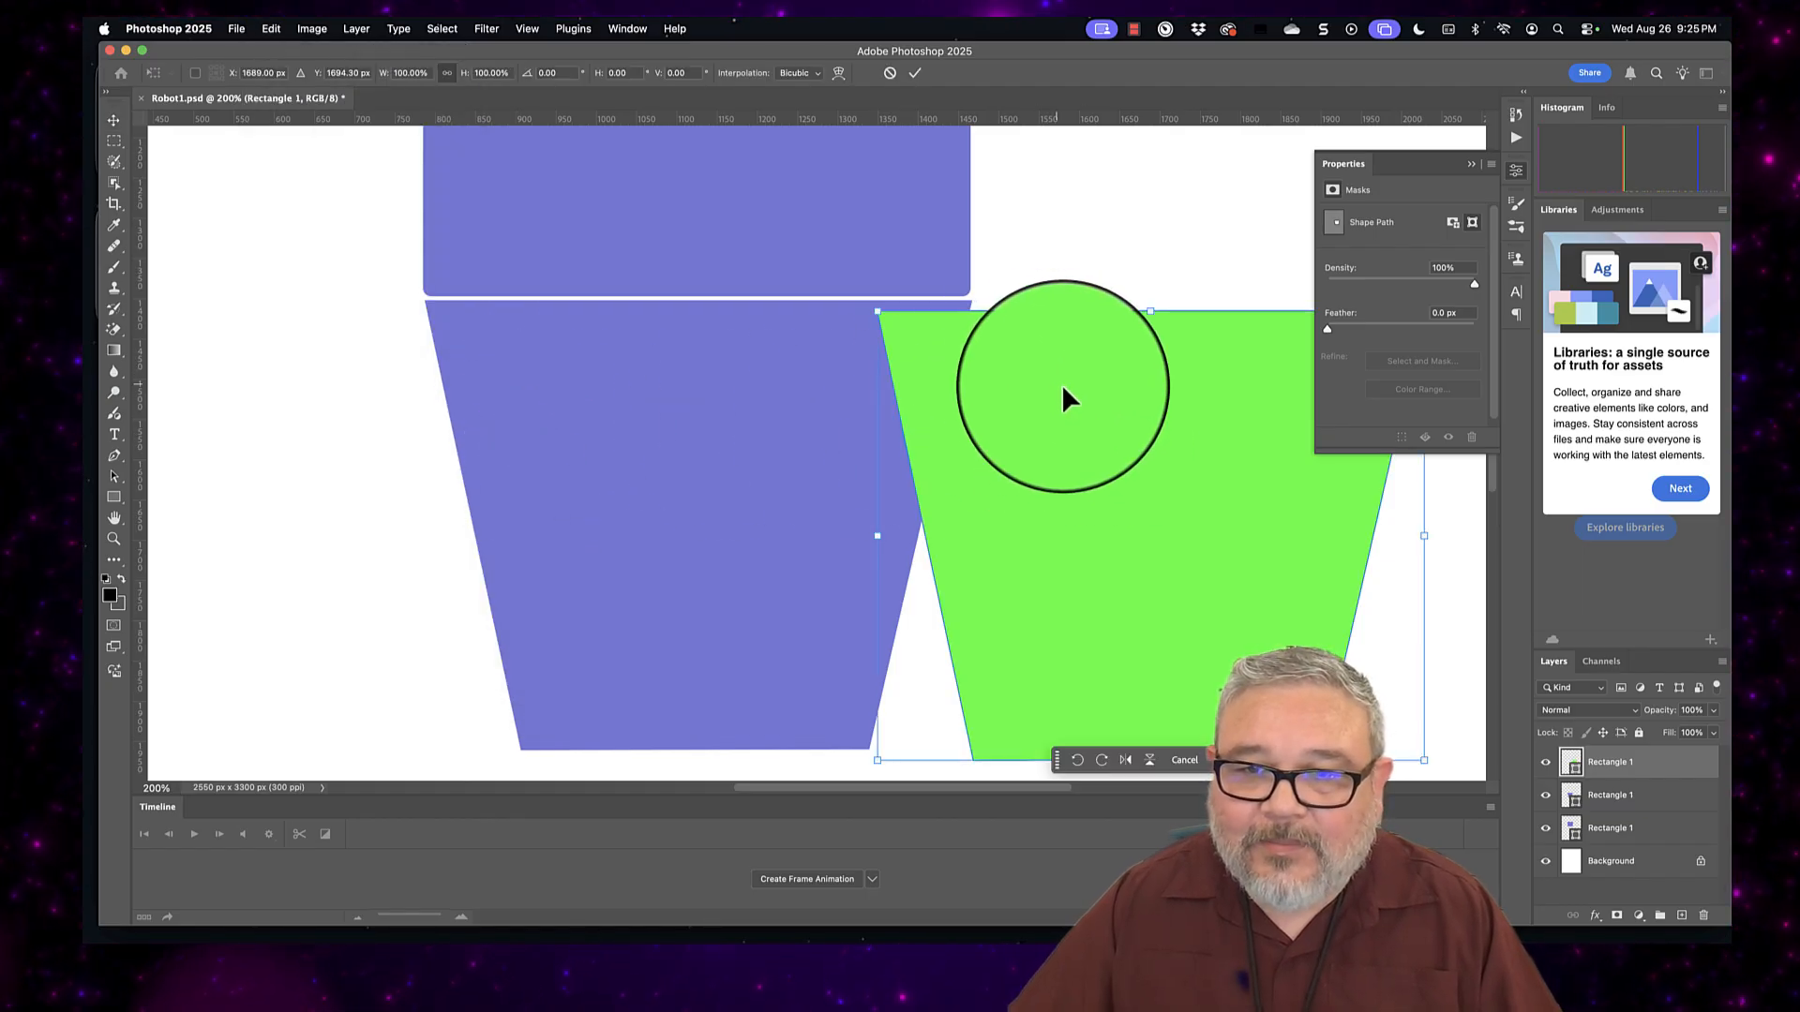
pyautogui.moveTo(874, 312); pyautogui.dragTo(1005, 396)
pyautogui.click(1185, 523)
pyautogui.moveTo(1184, 520); pyautogui.dragTo(1161, 469)
pyautogui.click(1090, 295)
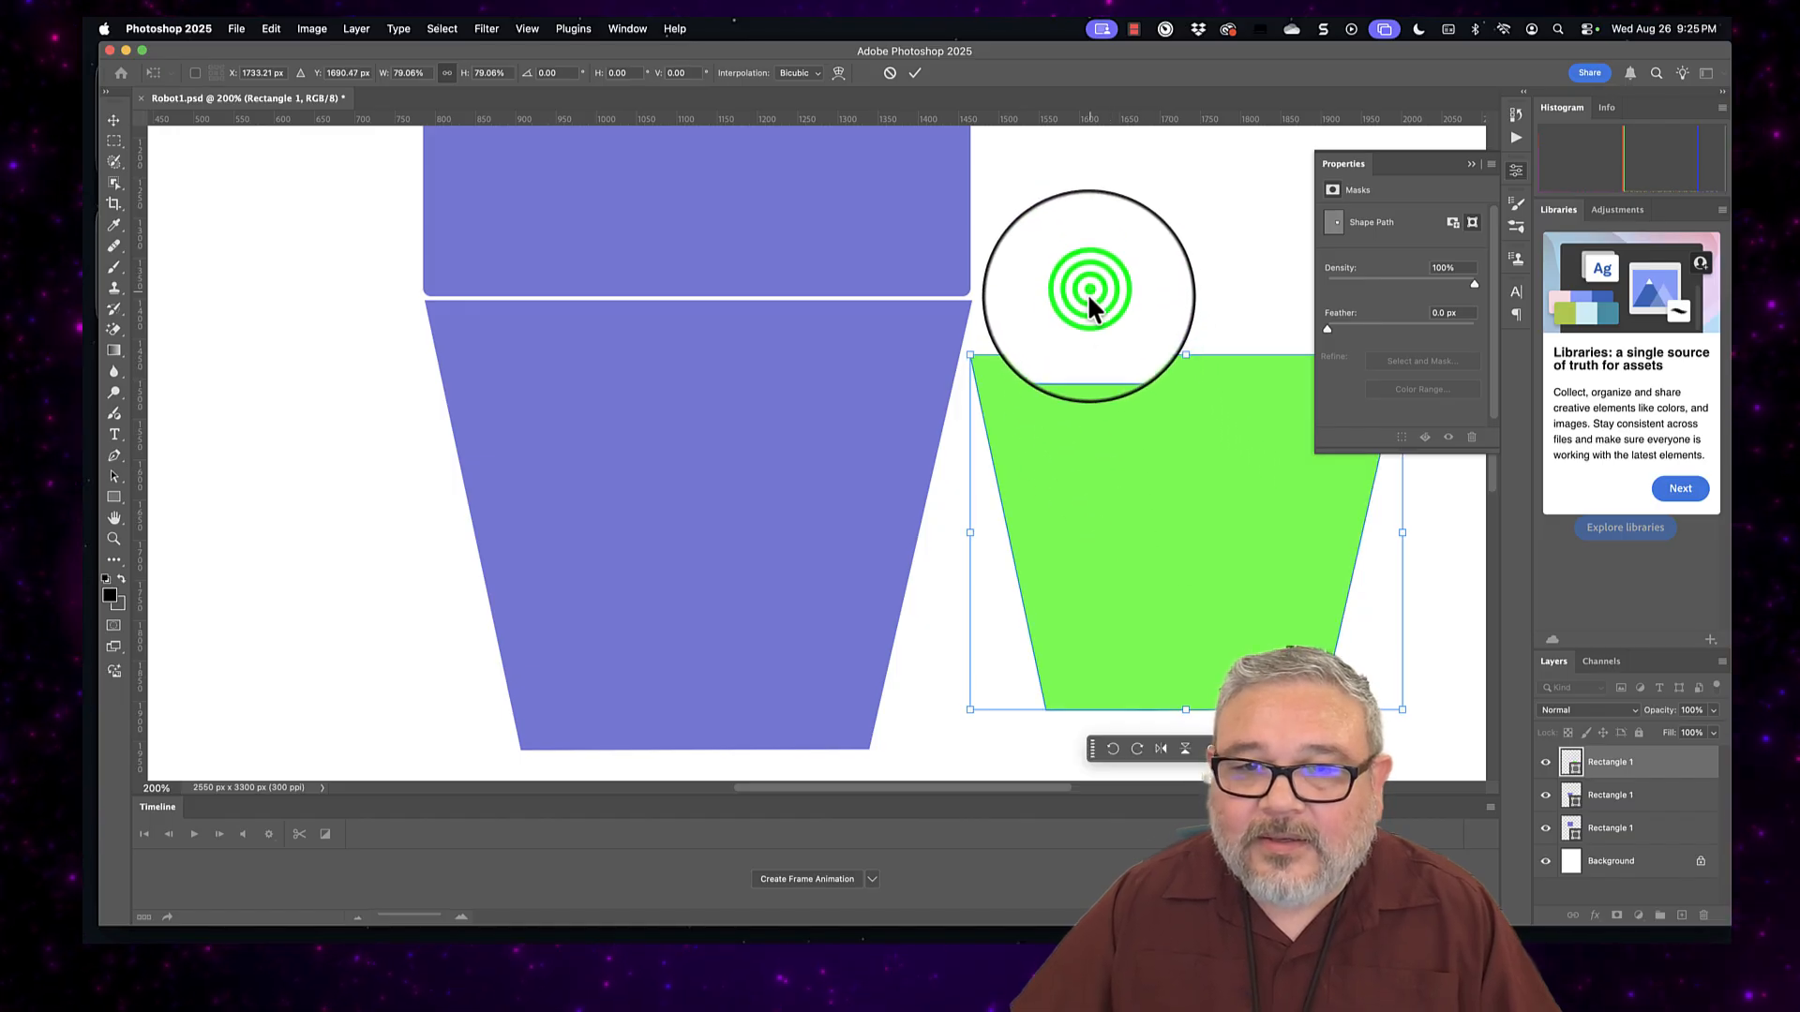
pyautogui.click(113, 120)
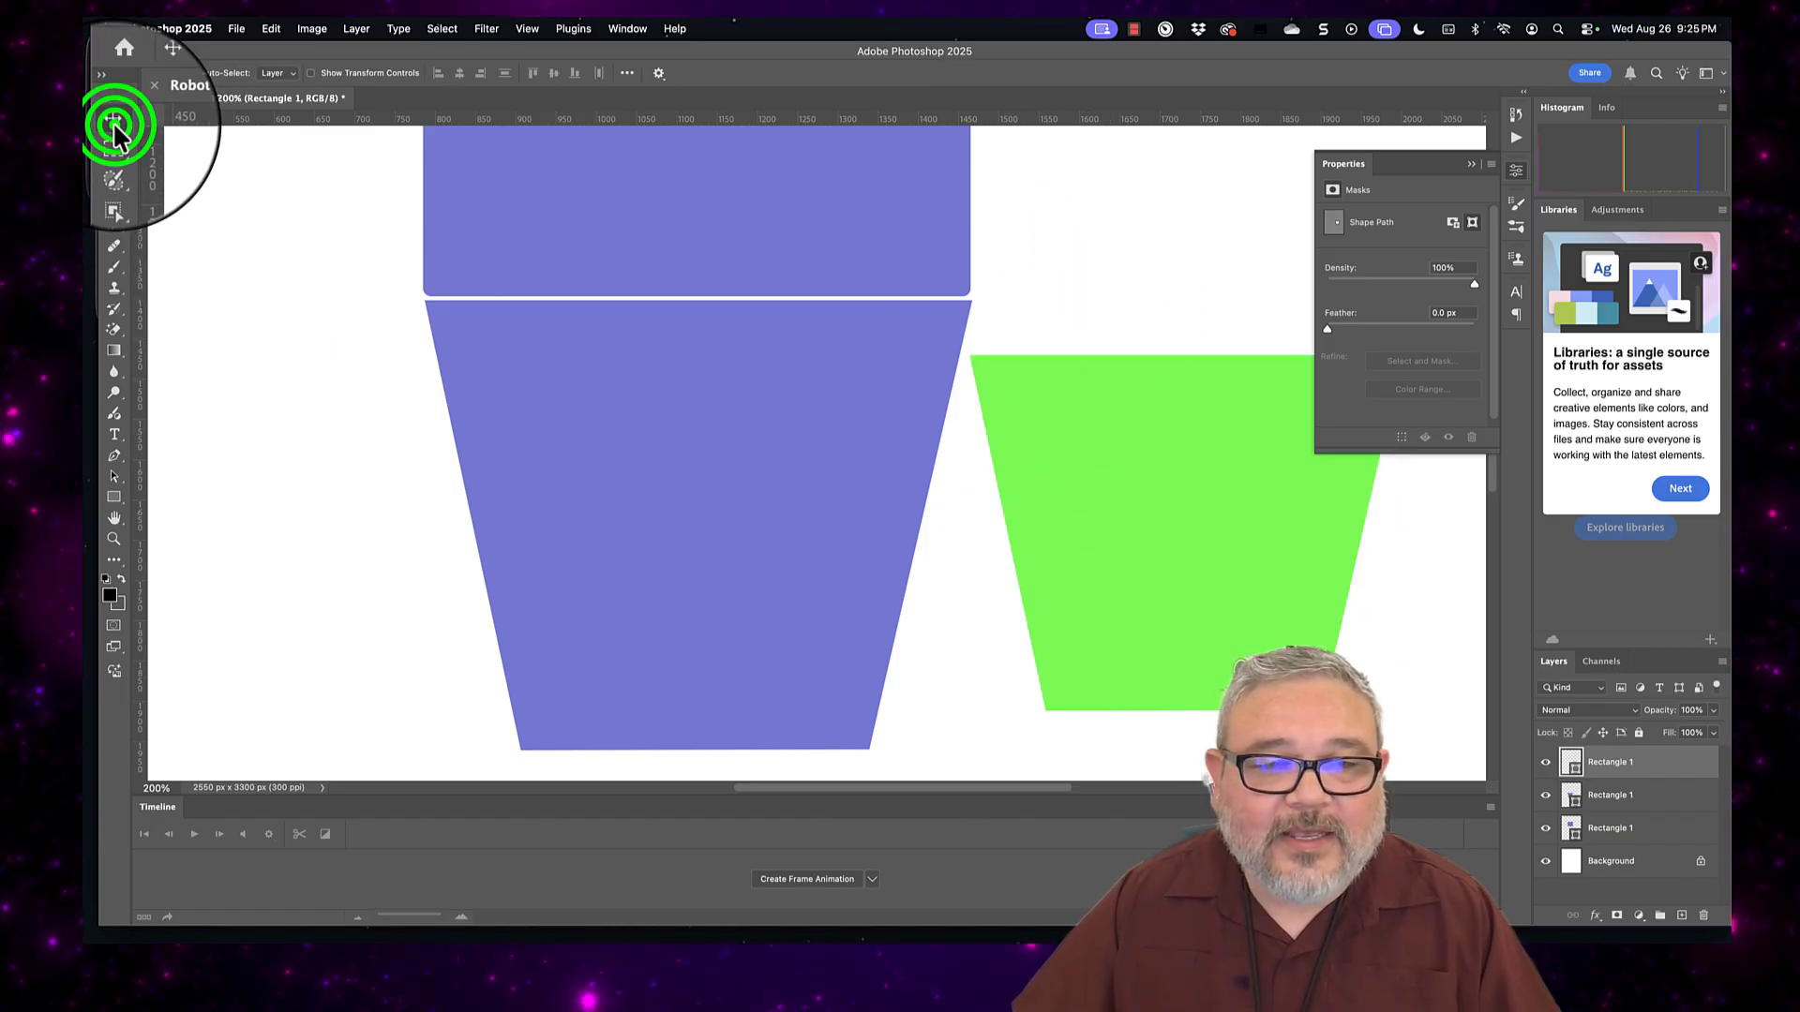
# Step: Move the purple trapezoid up slightly to close the gap below the rounded upper rectangle, and deselect it
pyautogui.click(492, 492)
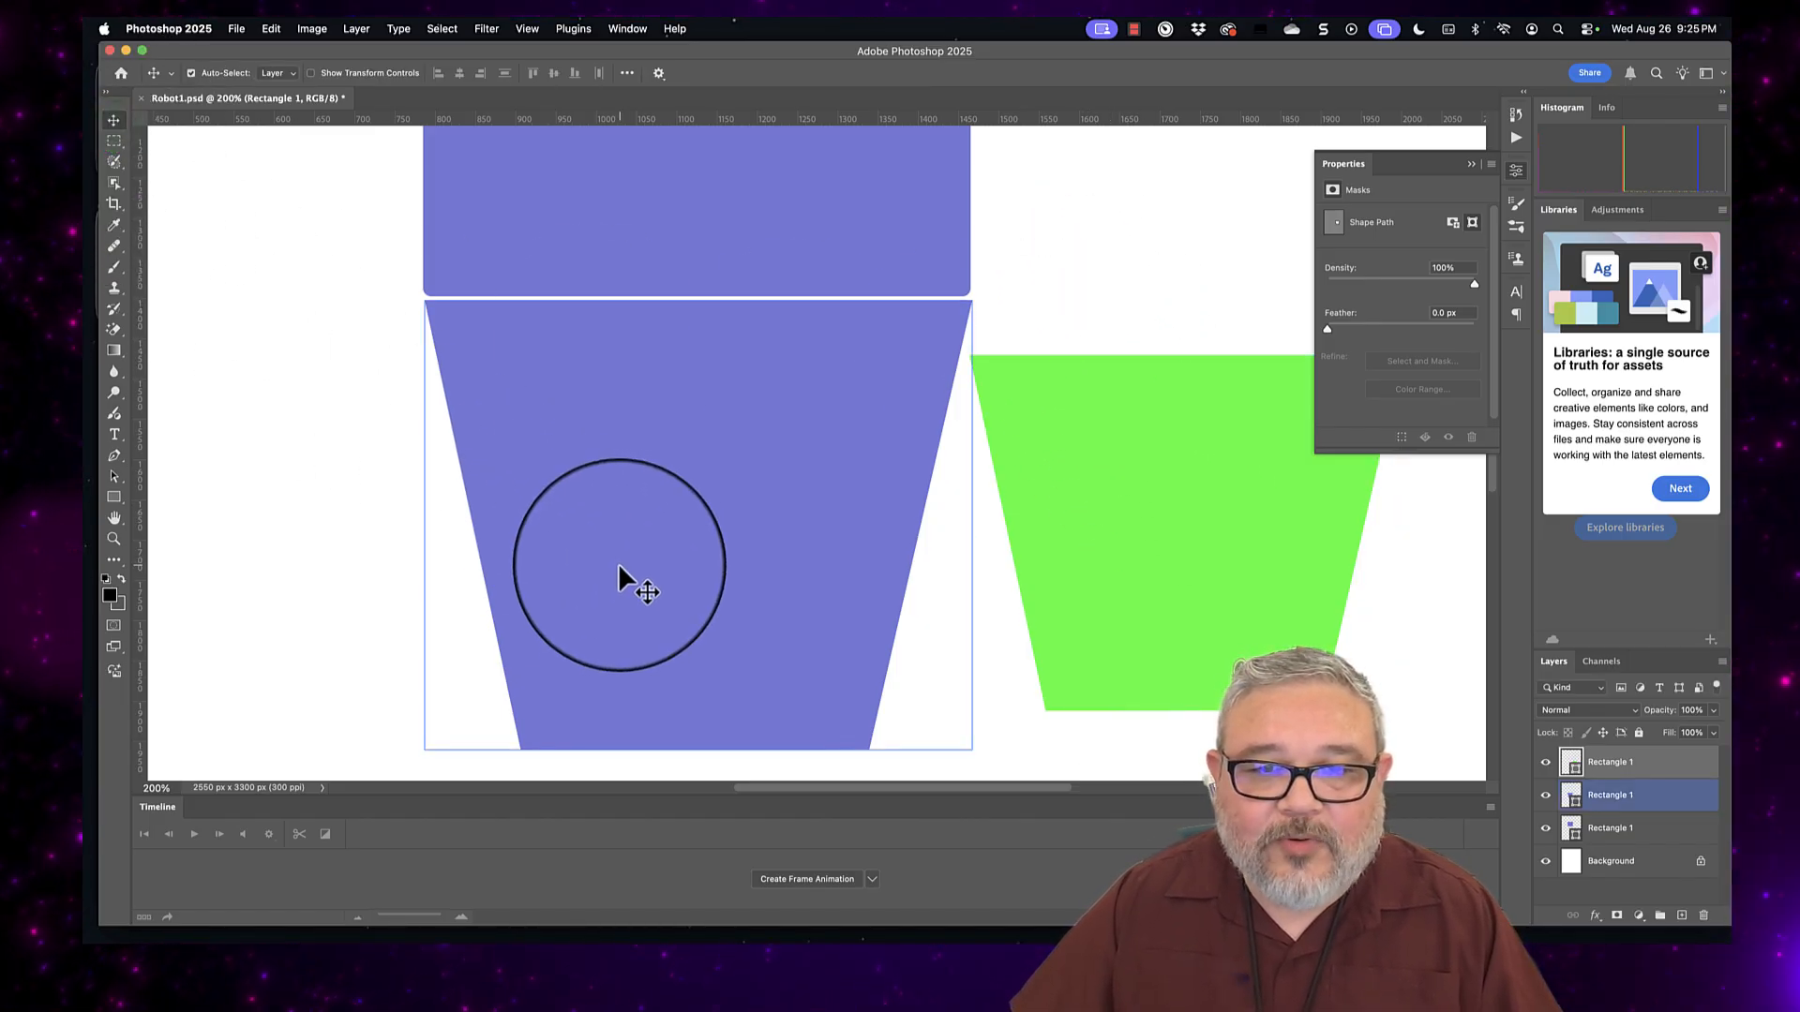
pyautogui.moveTo(618, 567); pyautogui.dragTo(329, 523)
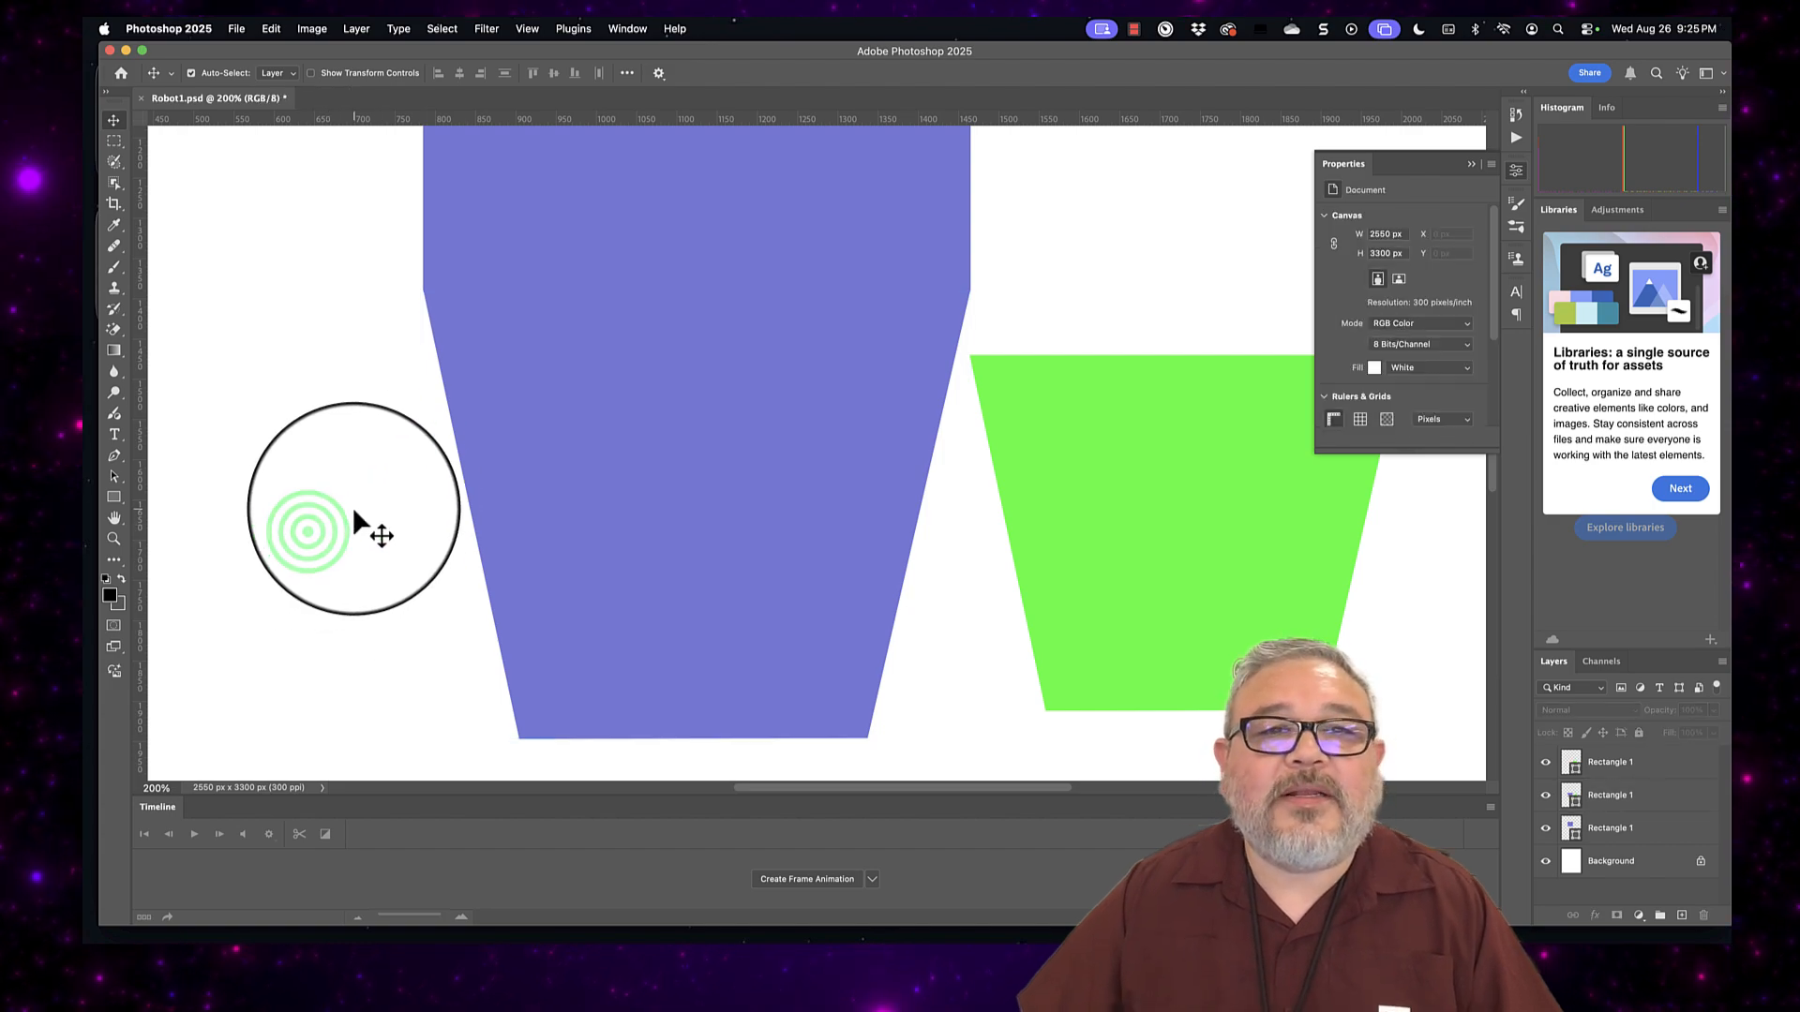
pyautogui.scroll(5, 352, 506)
pyautogui.scroll(-1, 353, 507)
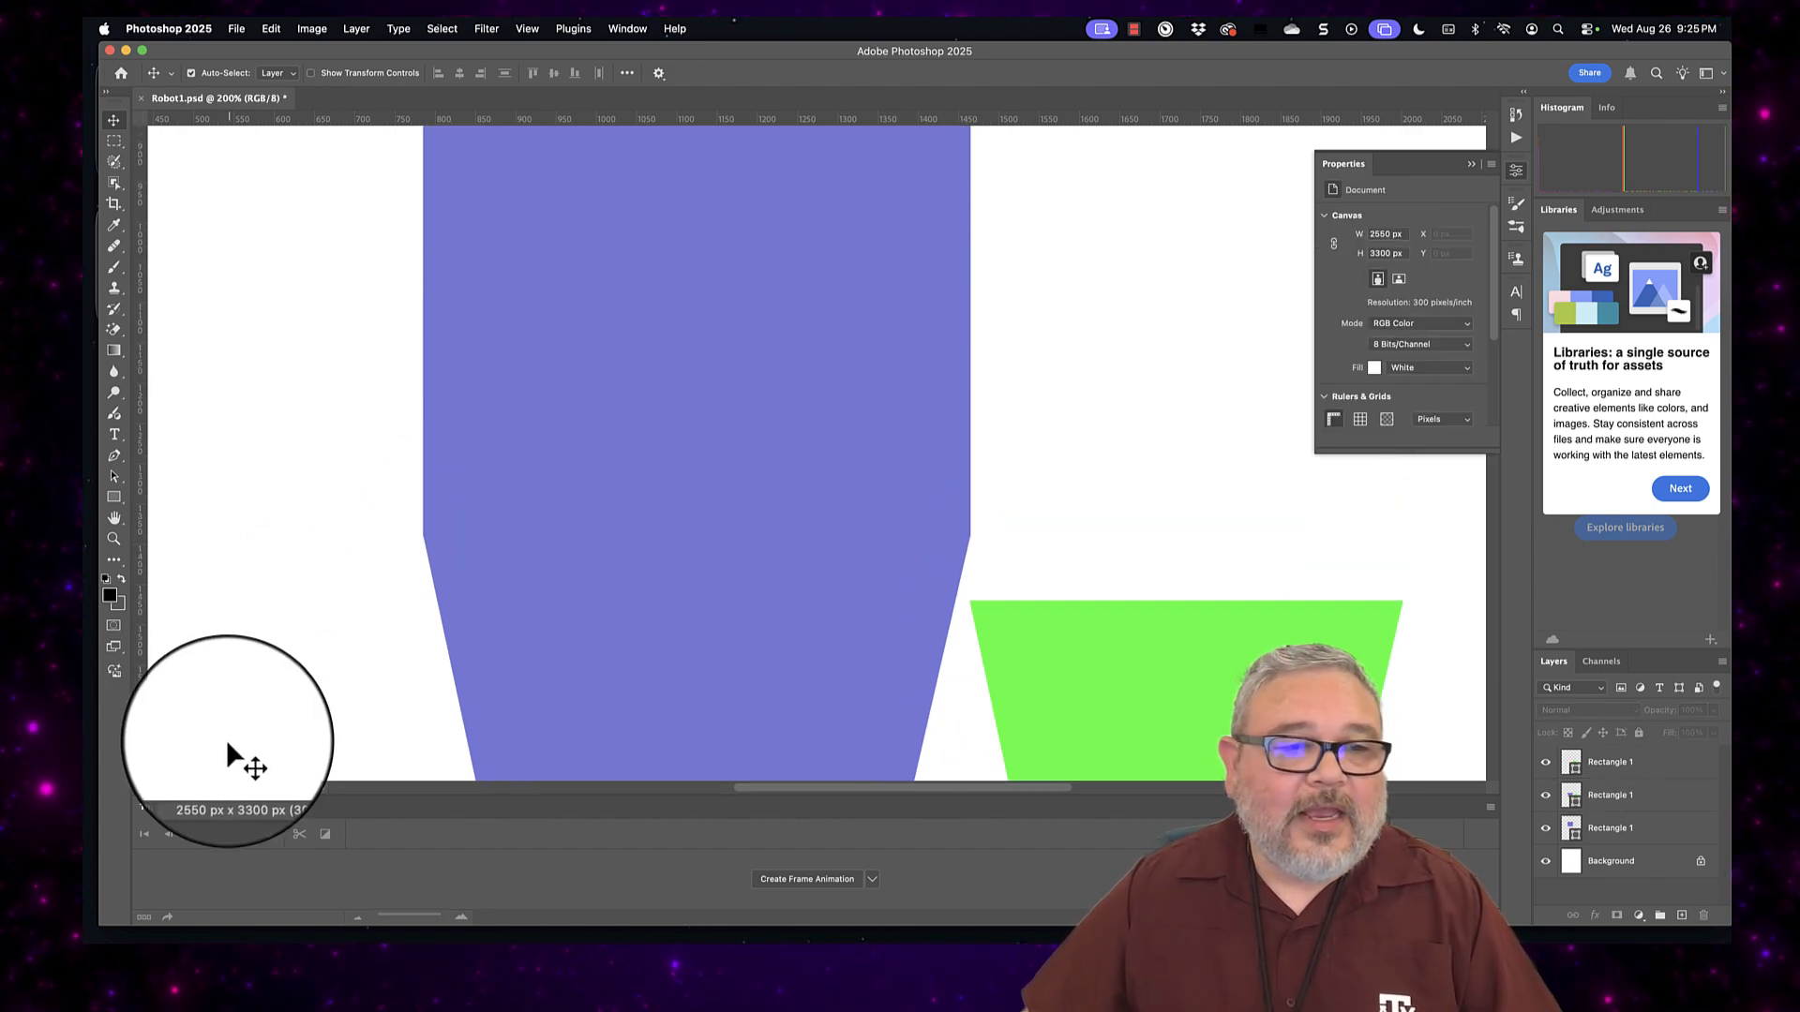
# Step: Move the green trapezoid farther to the right, well clear of the purple body
pyautogui.click(156, 788)
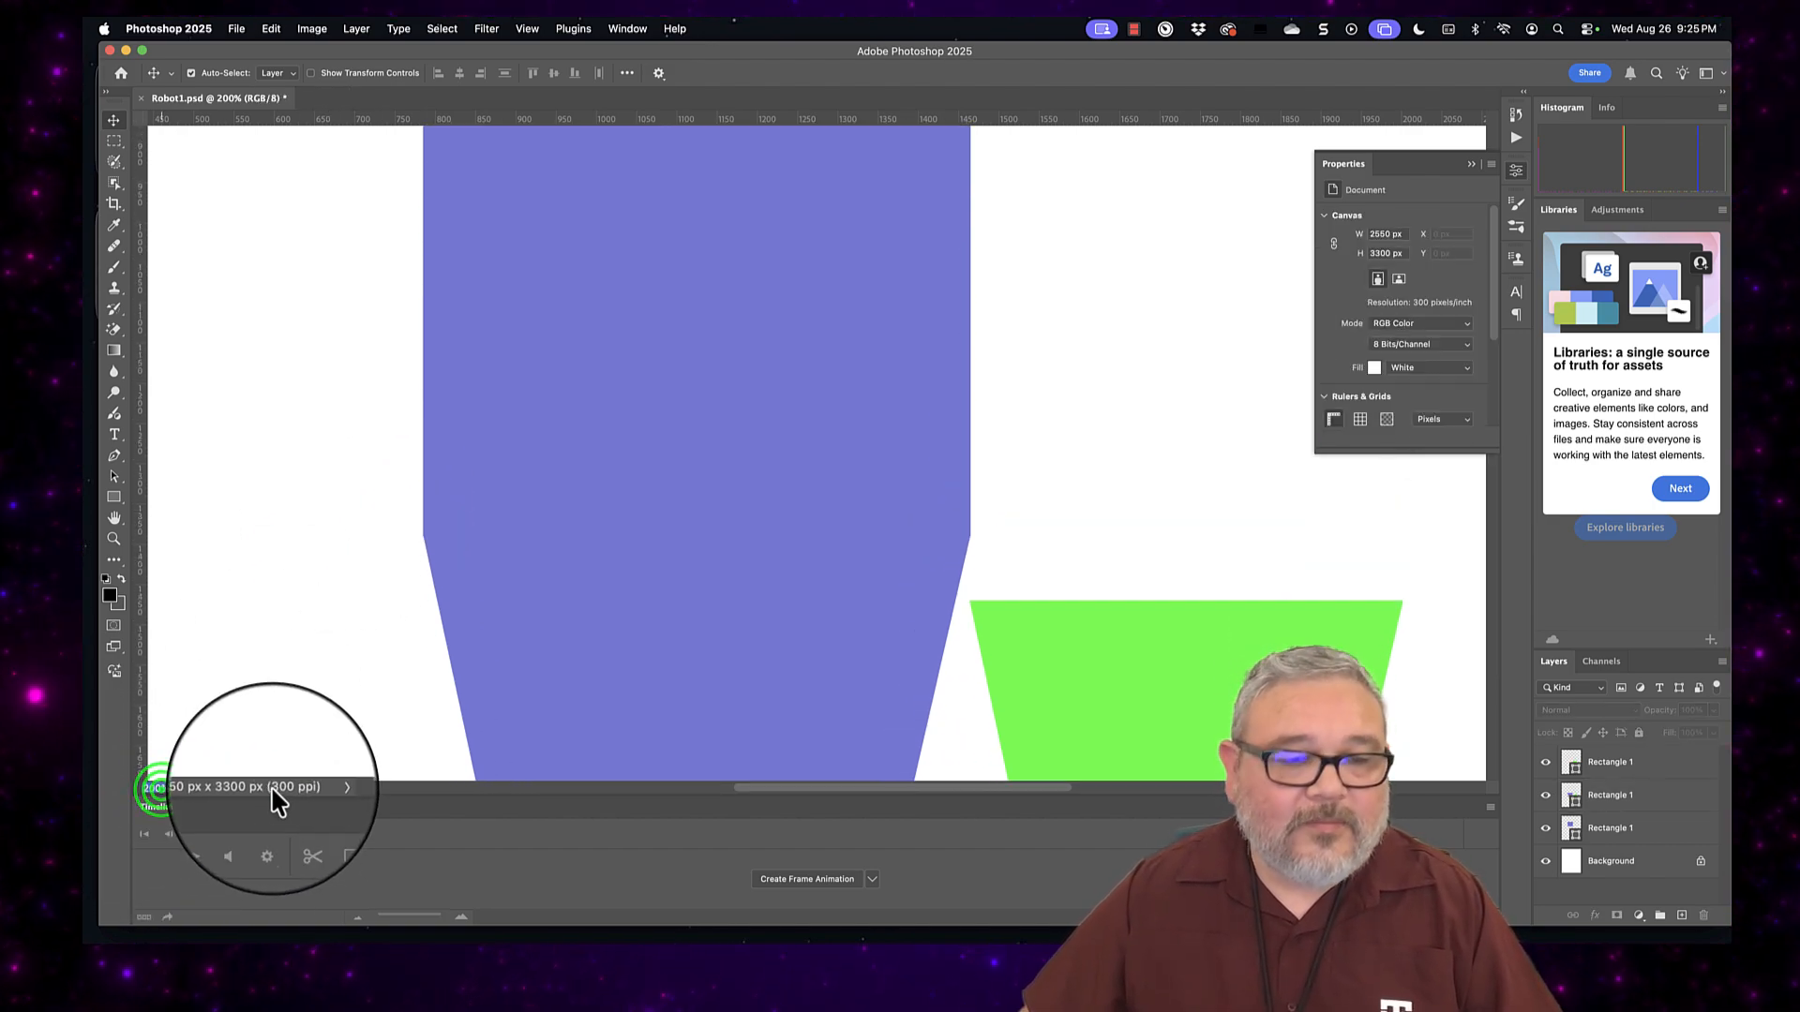
pyautogui.write('1')
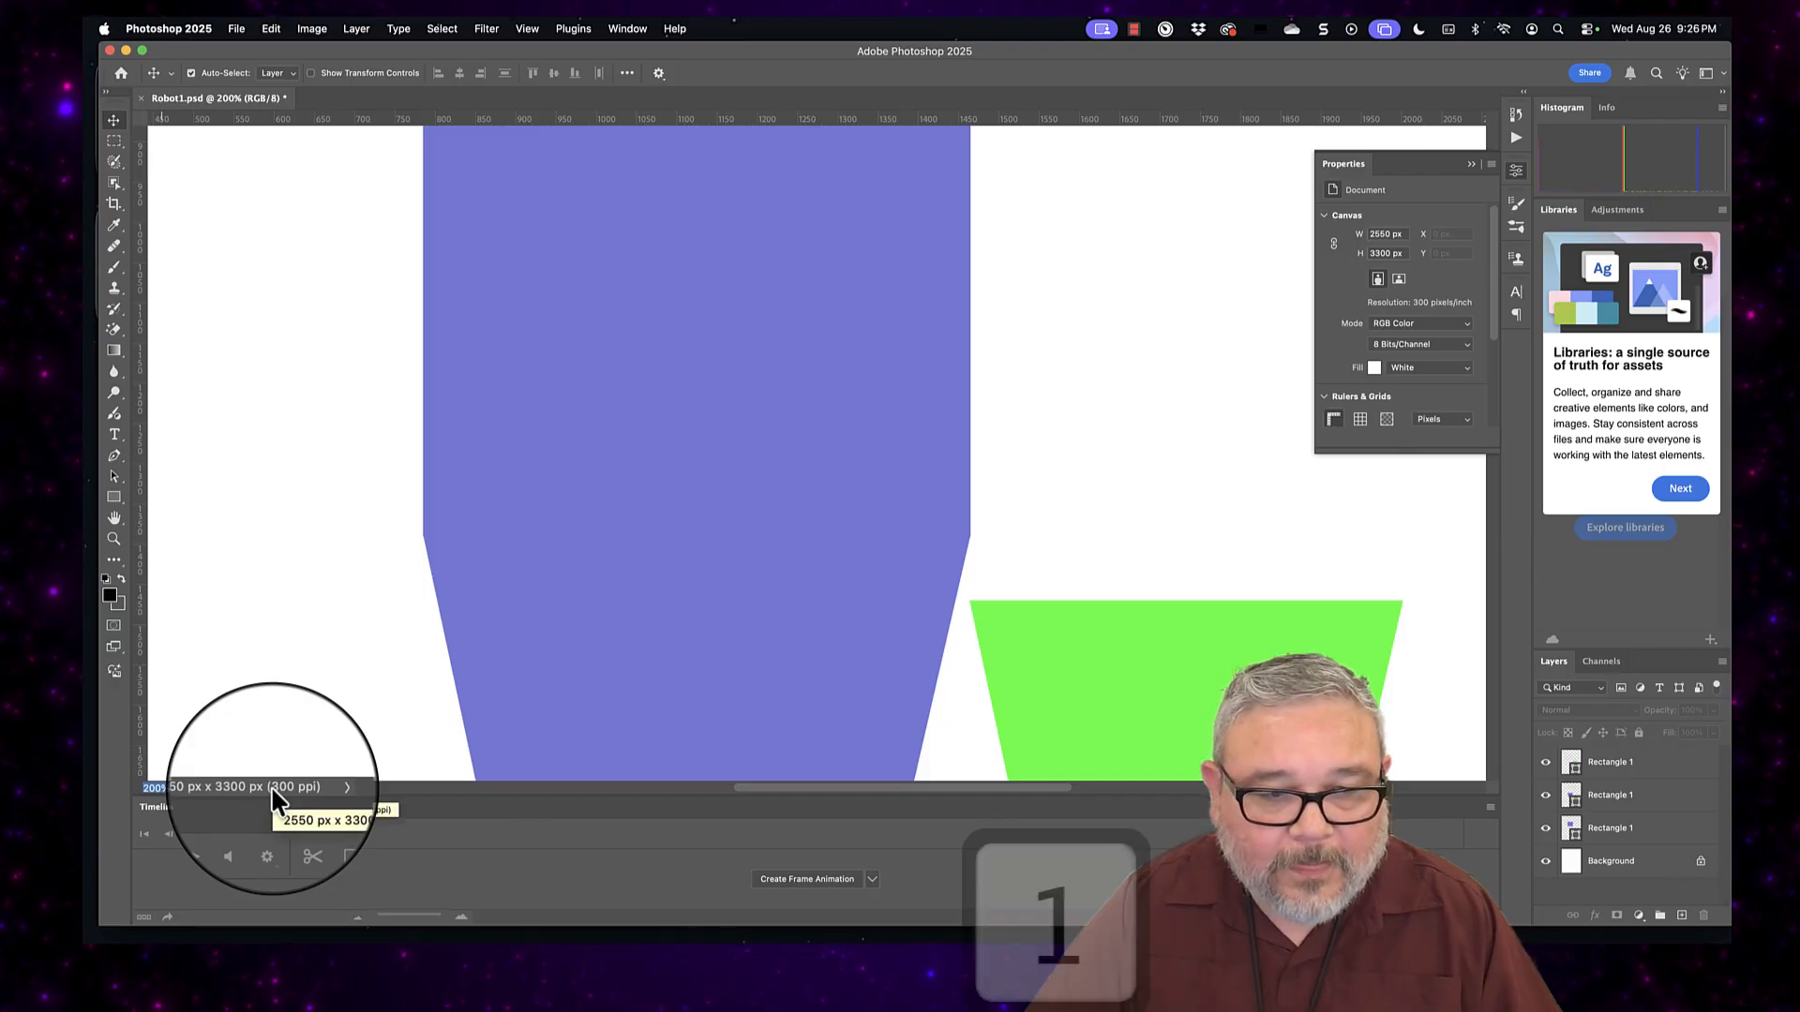
pyautogui.write('00')
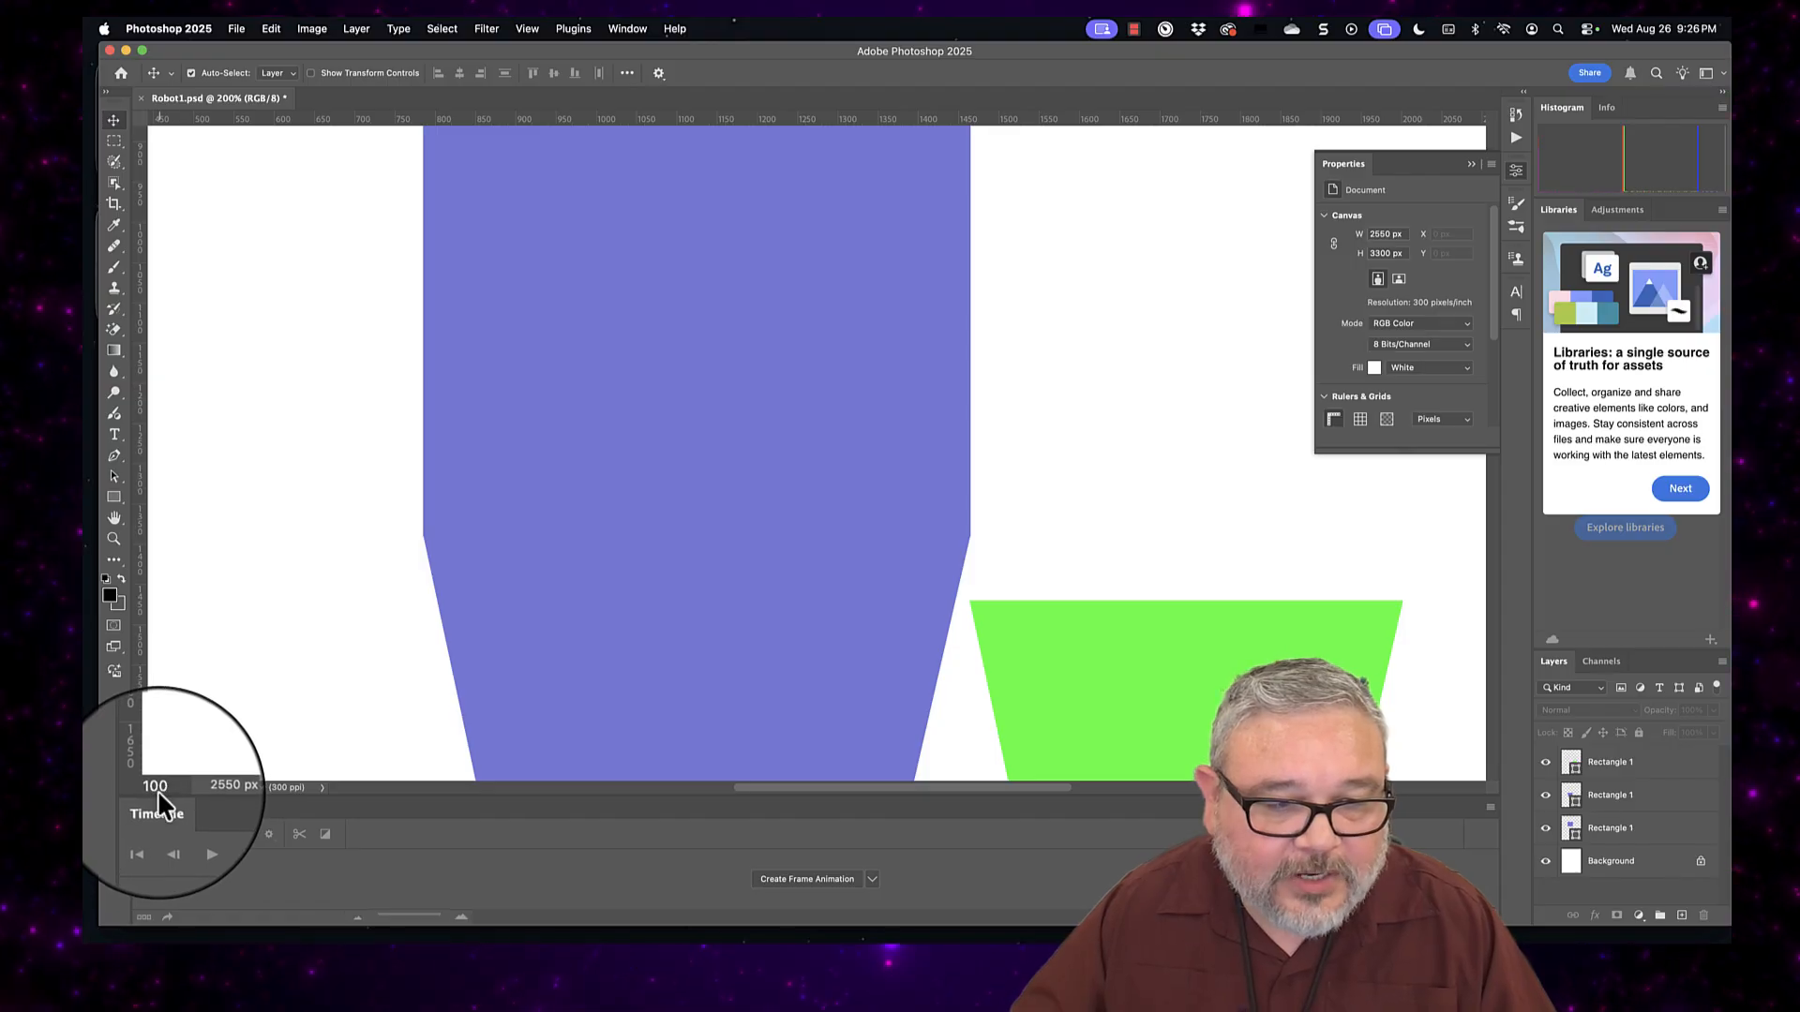
pyautogui.press('Return')
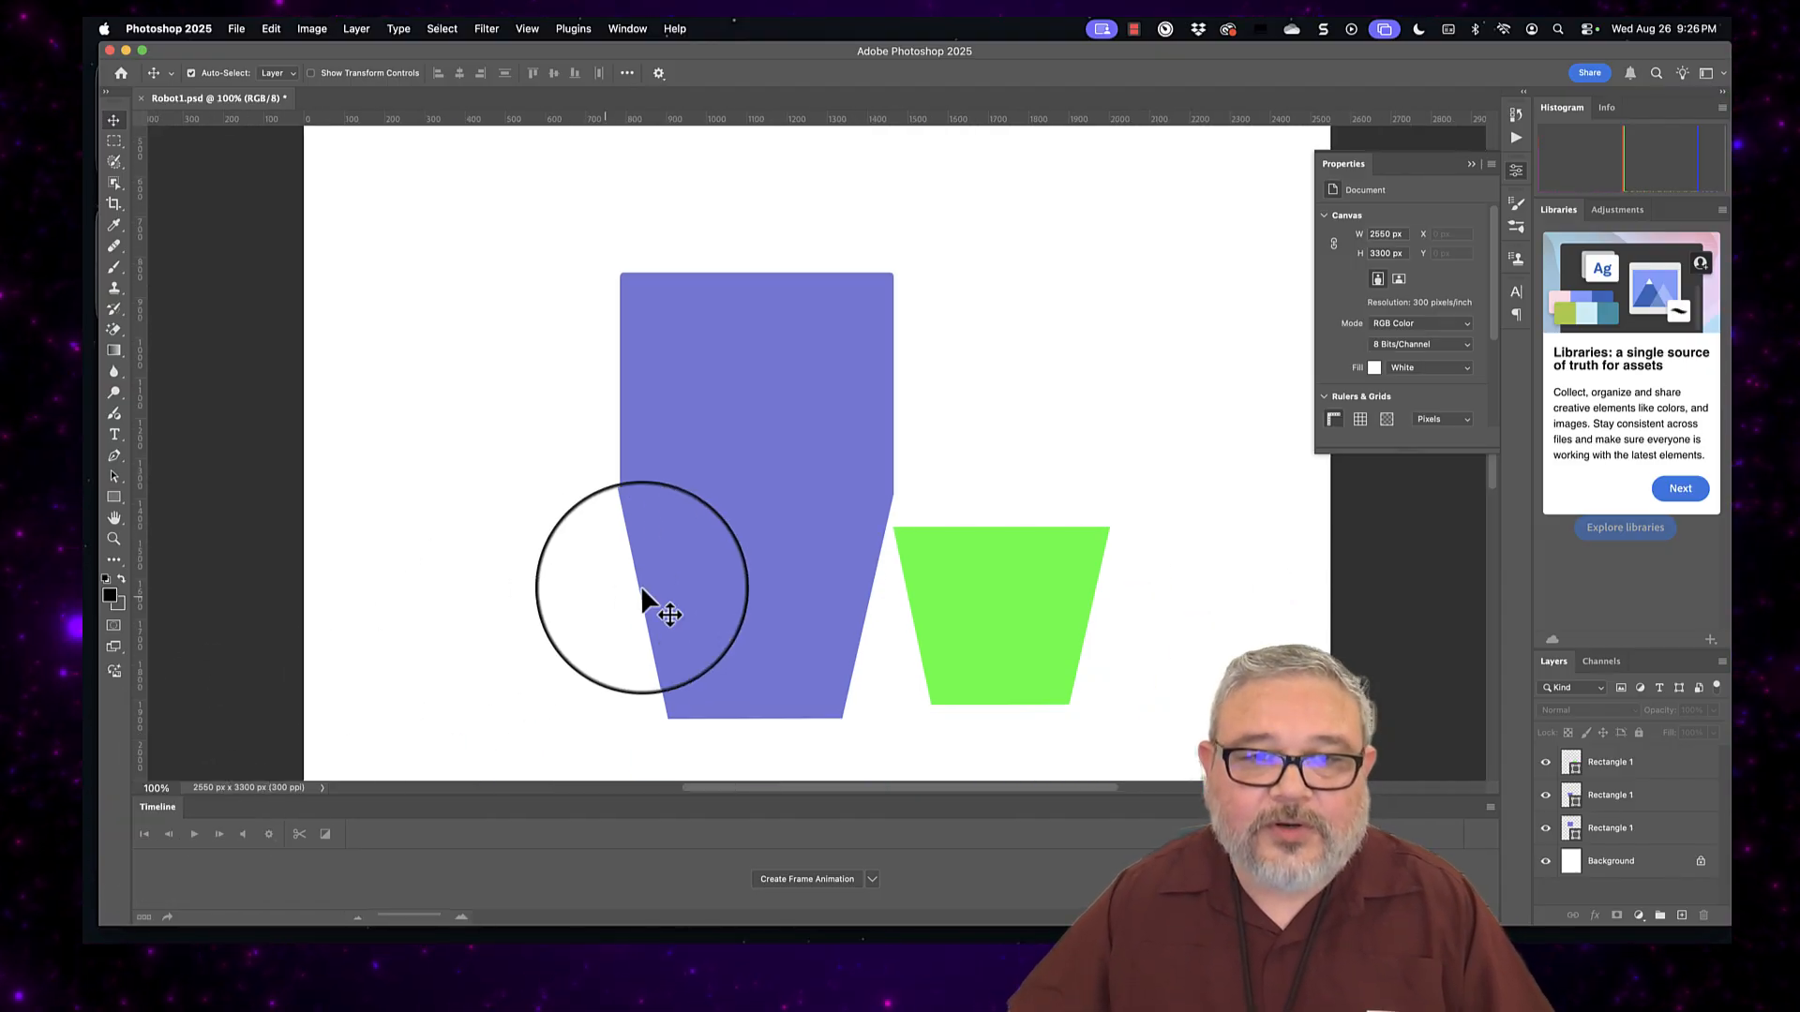
pyautogui.click(928, 540)
pyautogui.scroll(5, 929, 540)
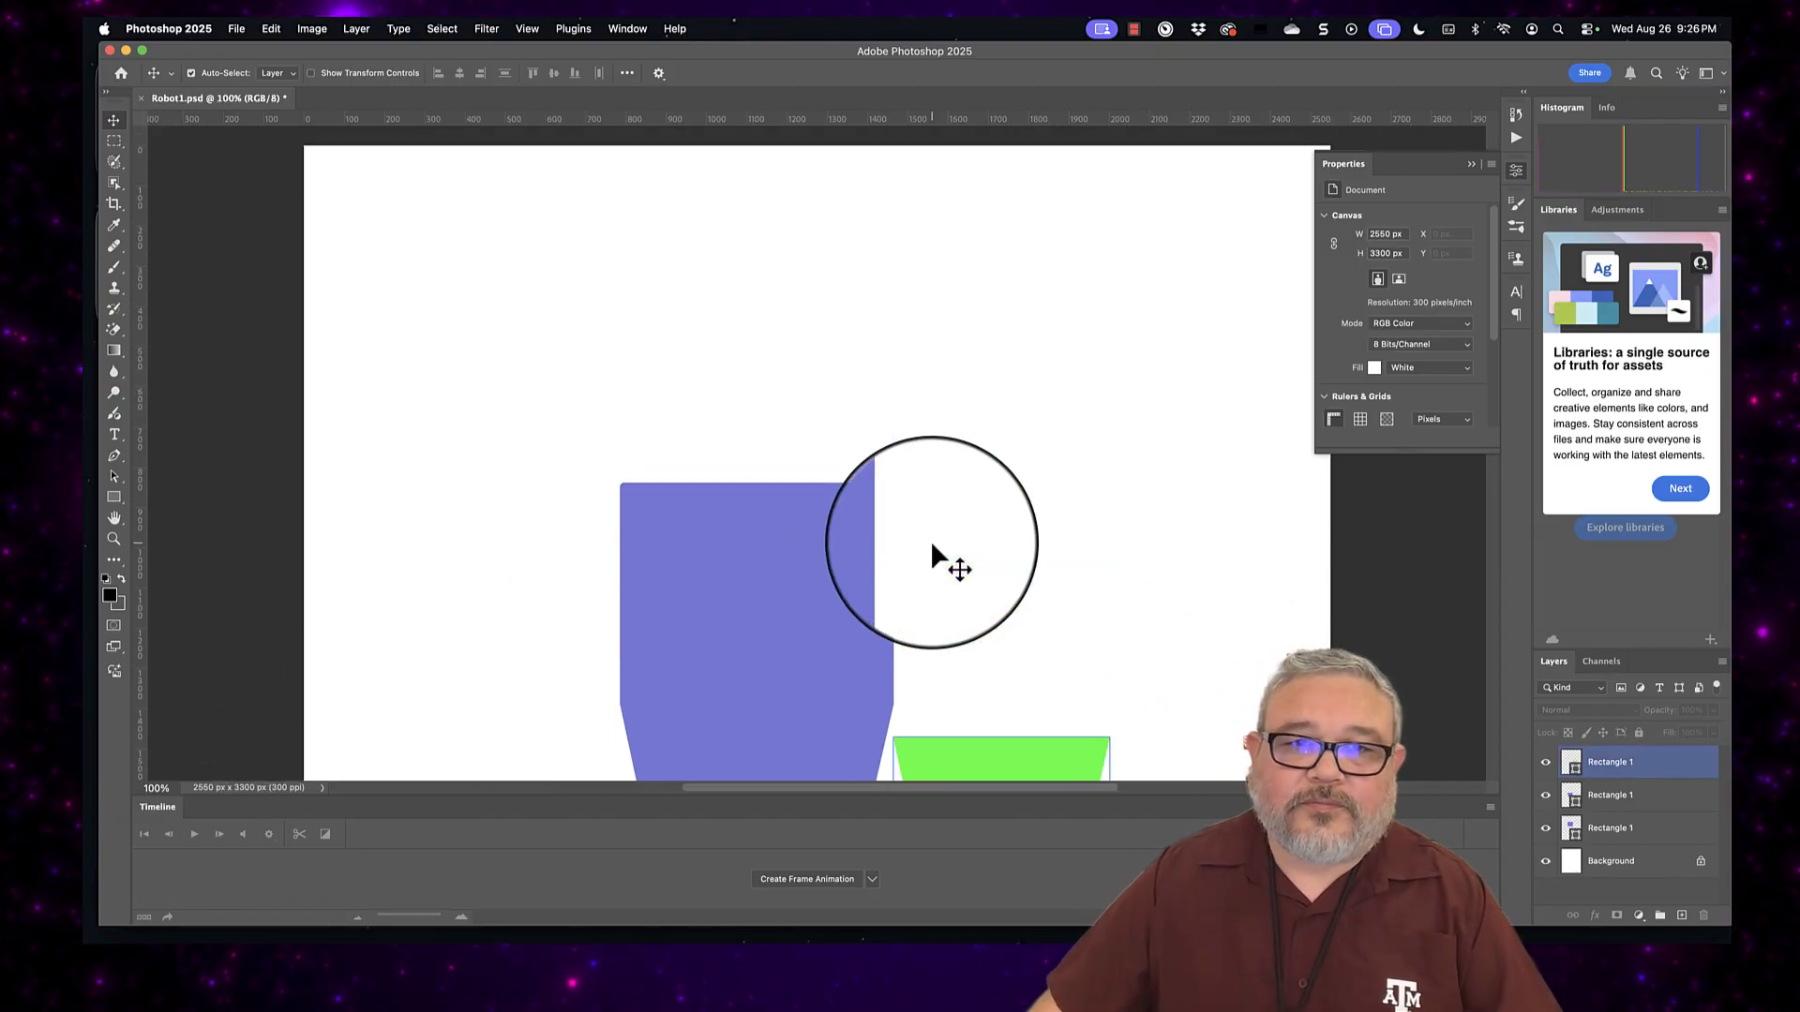
pyautogui.scroll(-6, 930, 540)
pyautogui.click(759, 440)
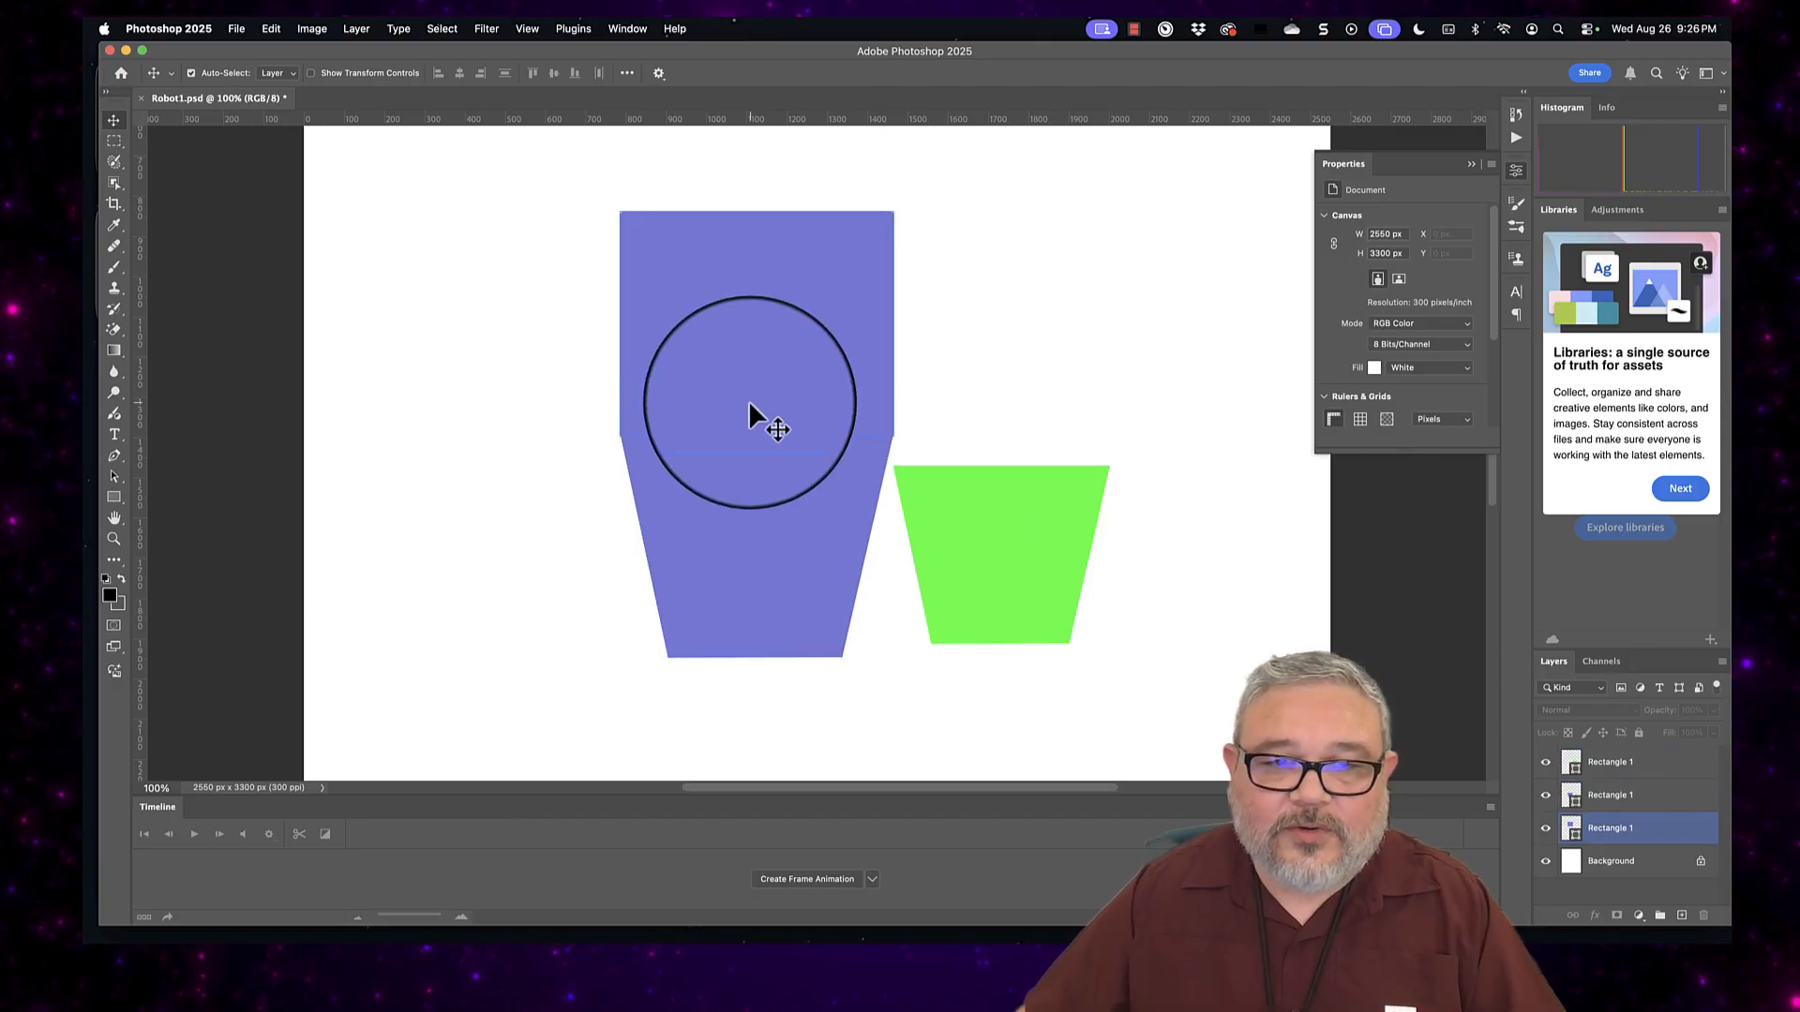
pyautogui.moveTo(993, 517); pyautogui.dragTo(1138, 518)
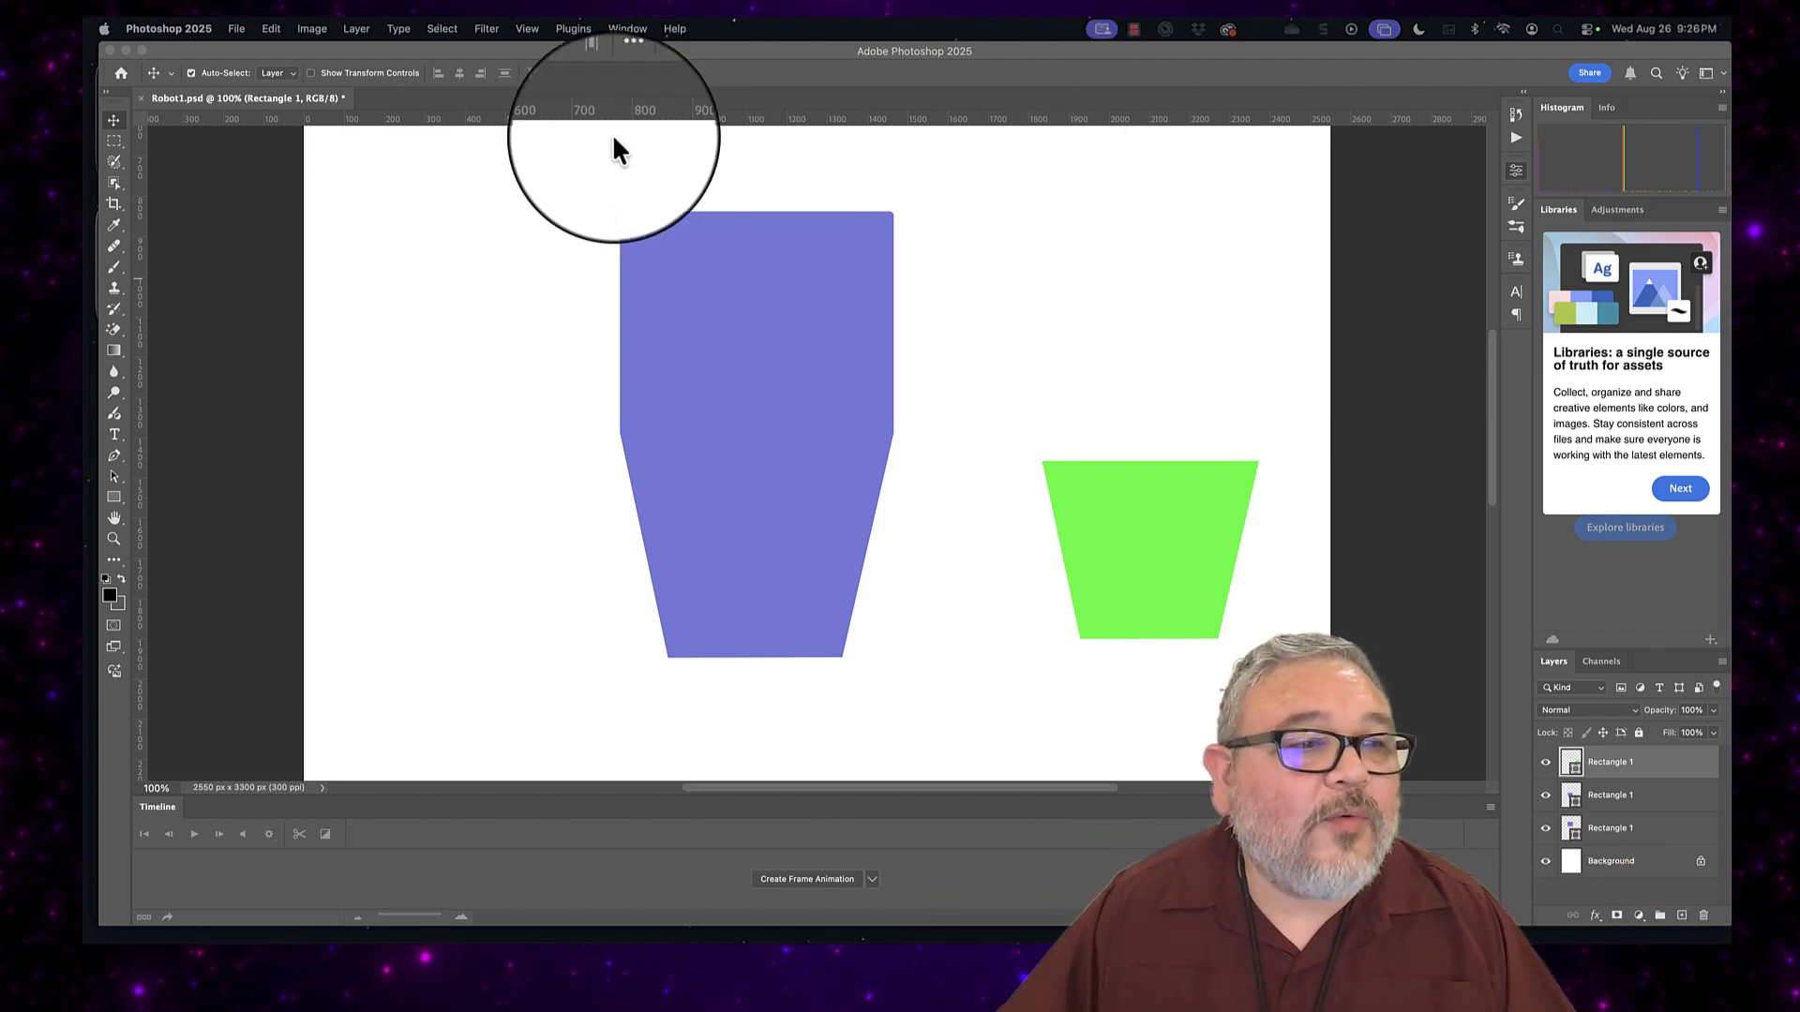
# Step: Draw a rectangle about 315 by 203 px with 10 px rounded corners in the upper-left part of the purple body
pyautogui.click(109, 502)
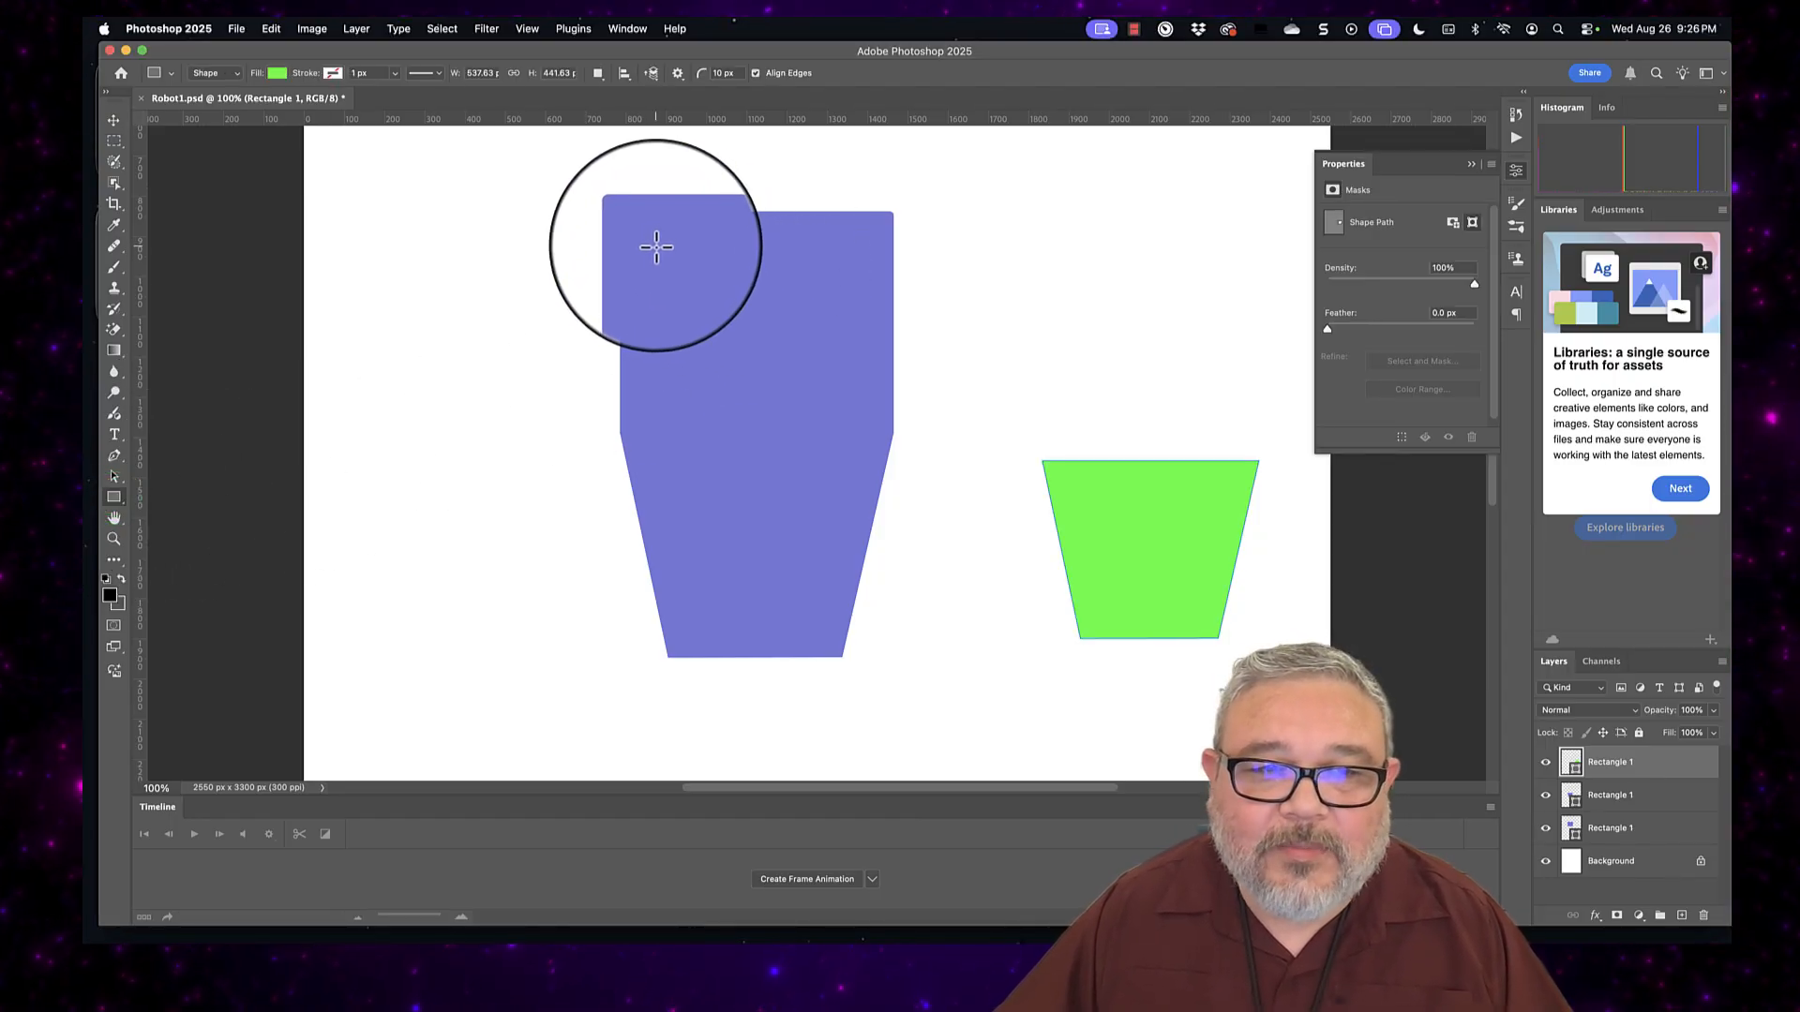
pyautogui.moveTo(661, 248); pyautogui.dragTo(764, 316)
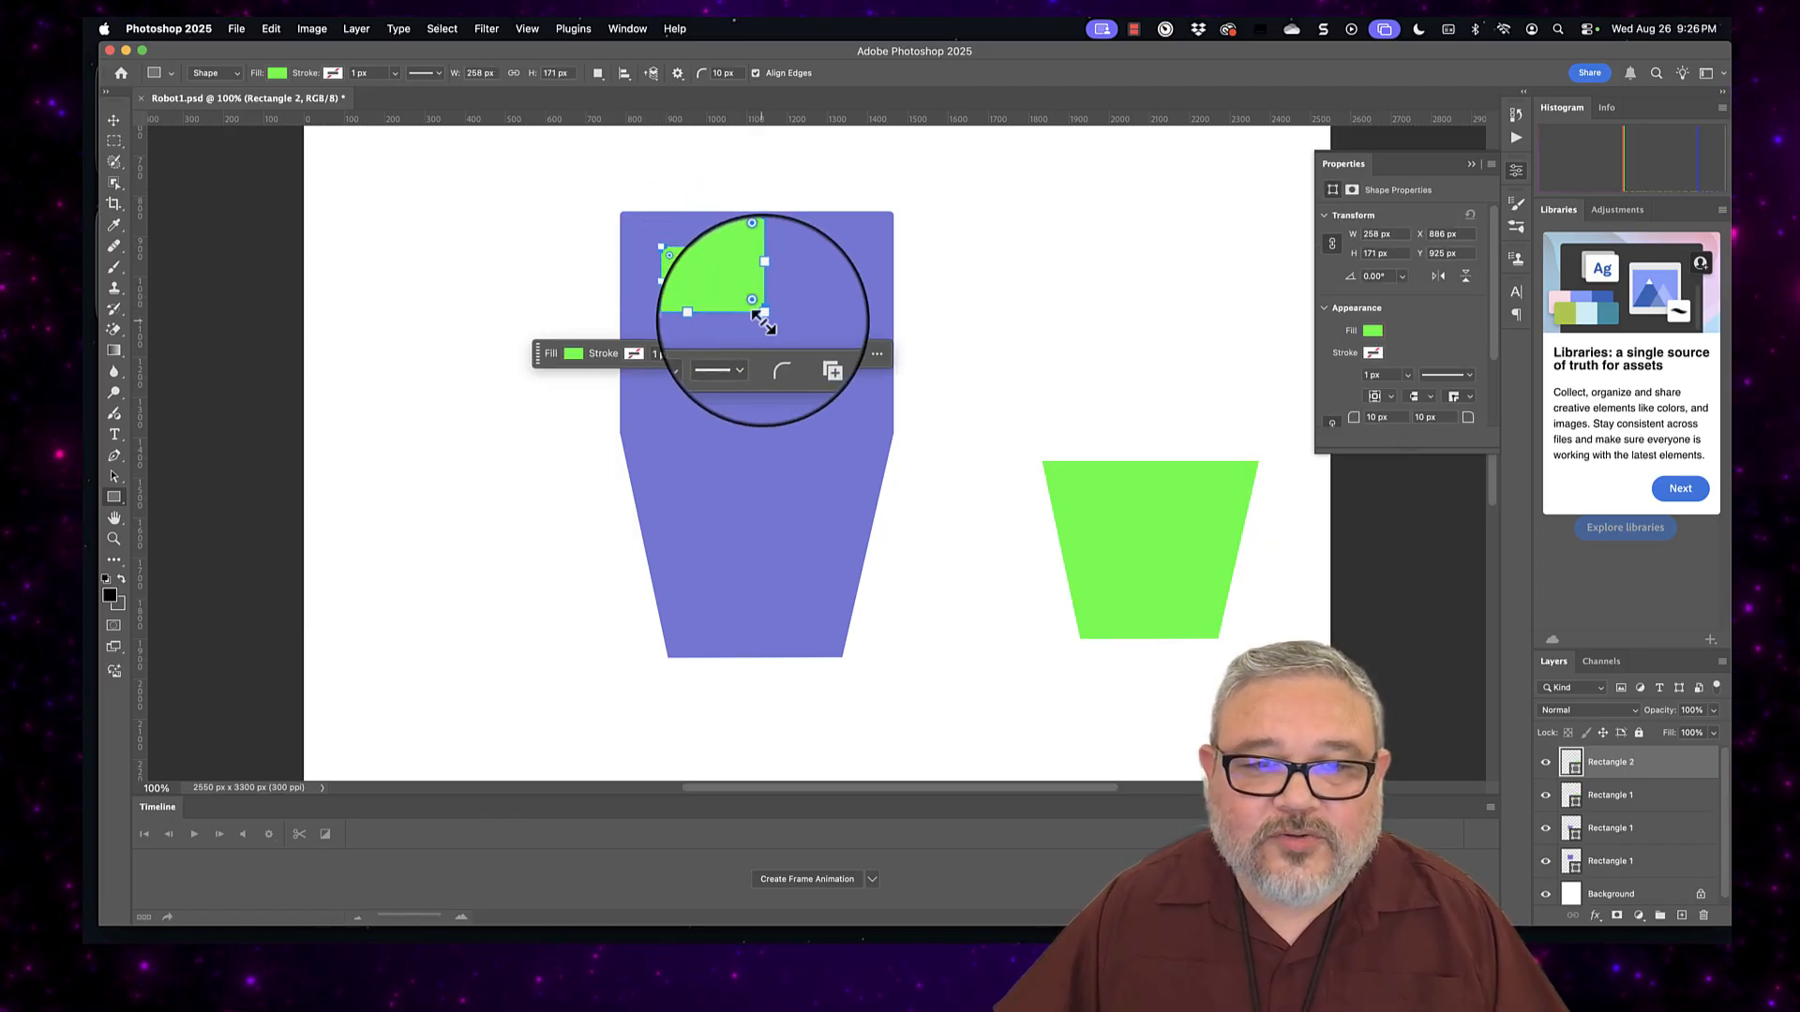
pyautogui.moveTo(764, 317); pyautogui.dragTo(788, 330)
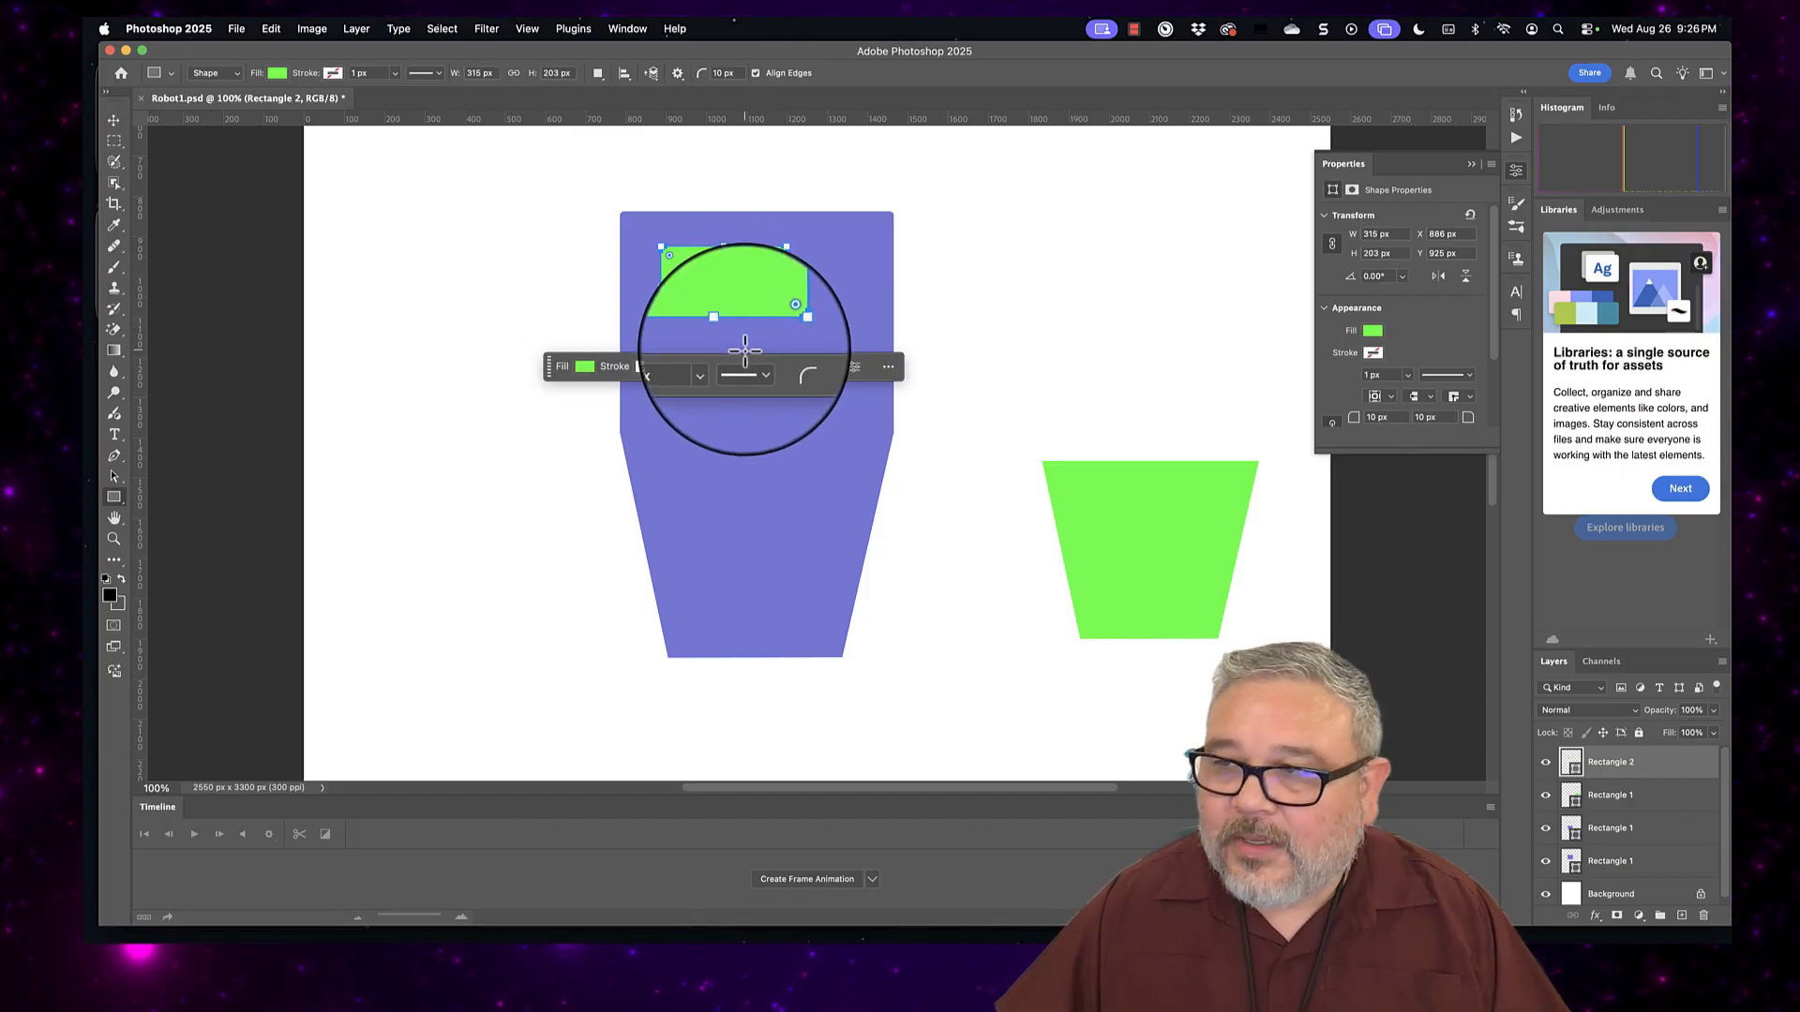
pyautogui.click(442, 283)
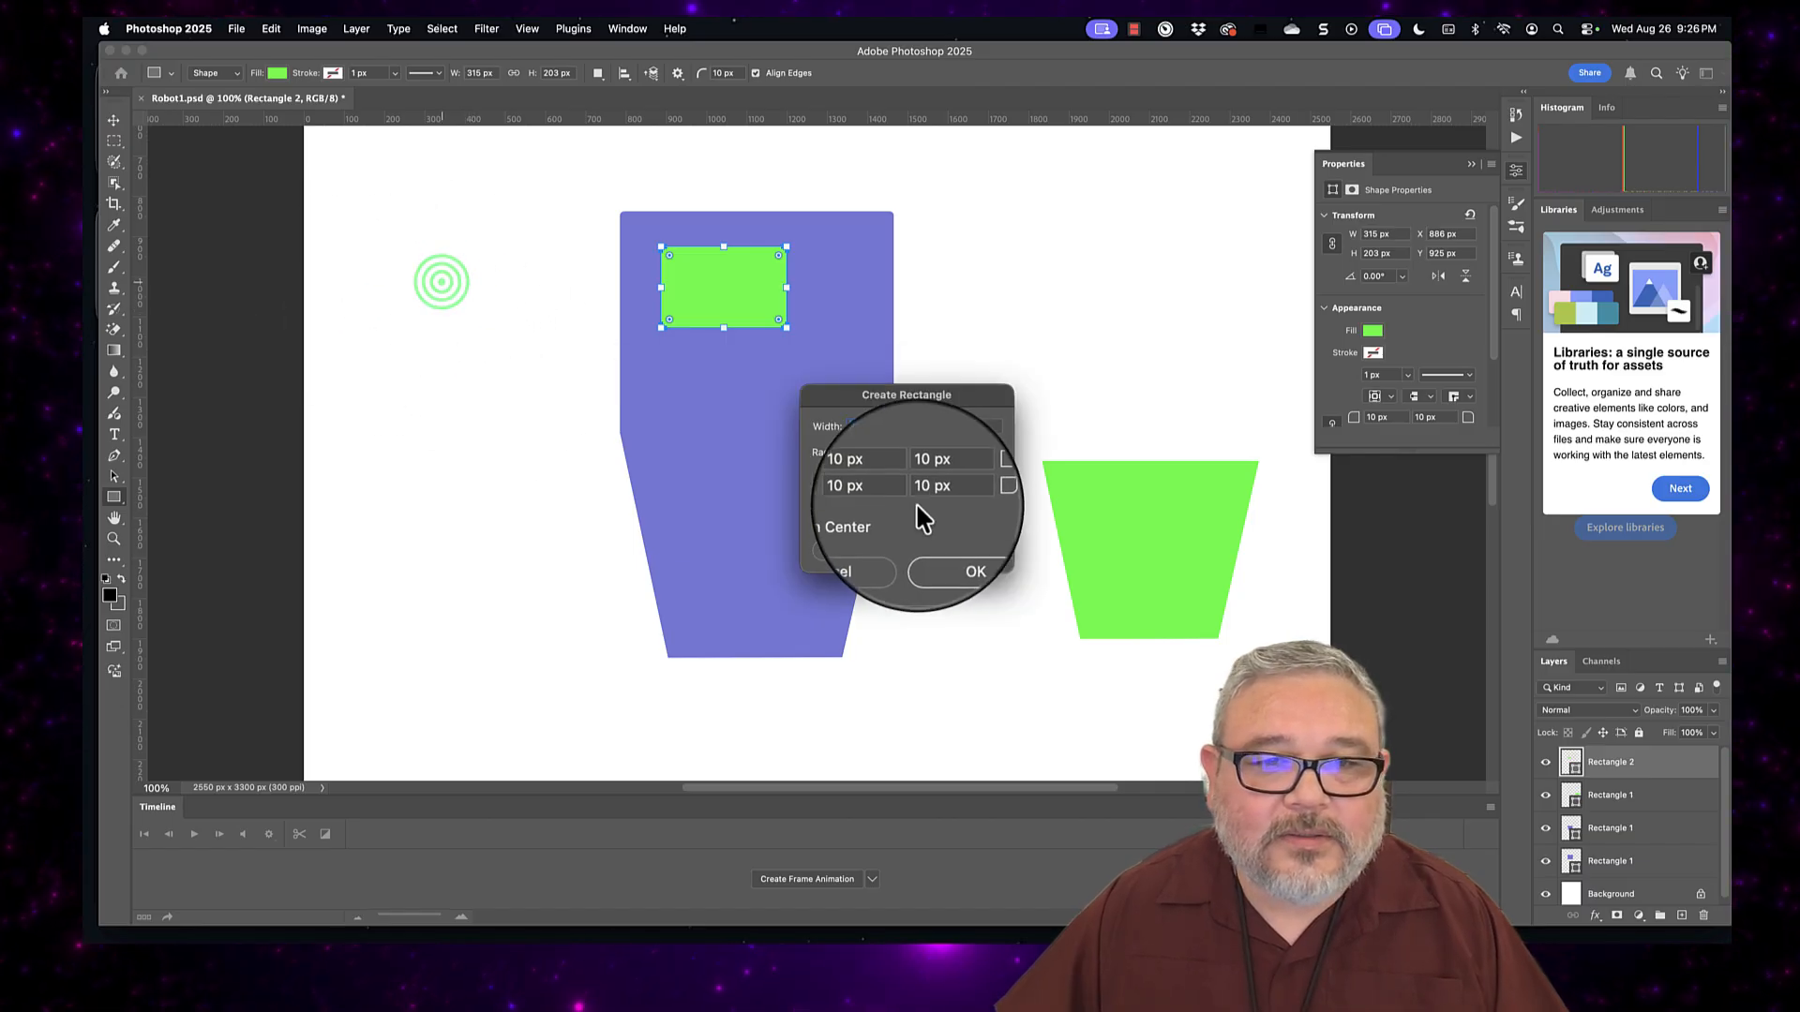
pyautogui.click(886, 548)
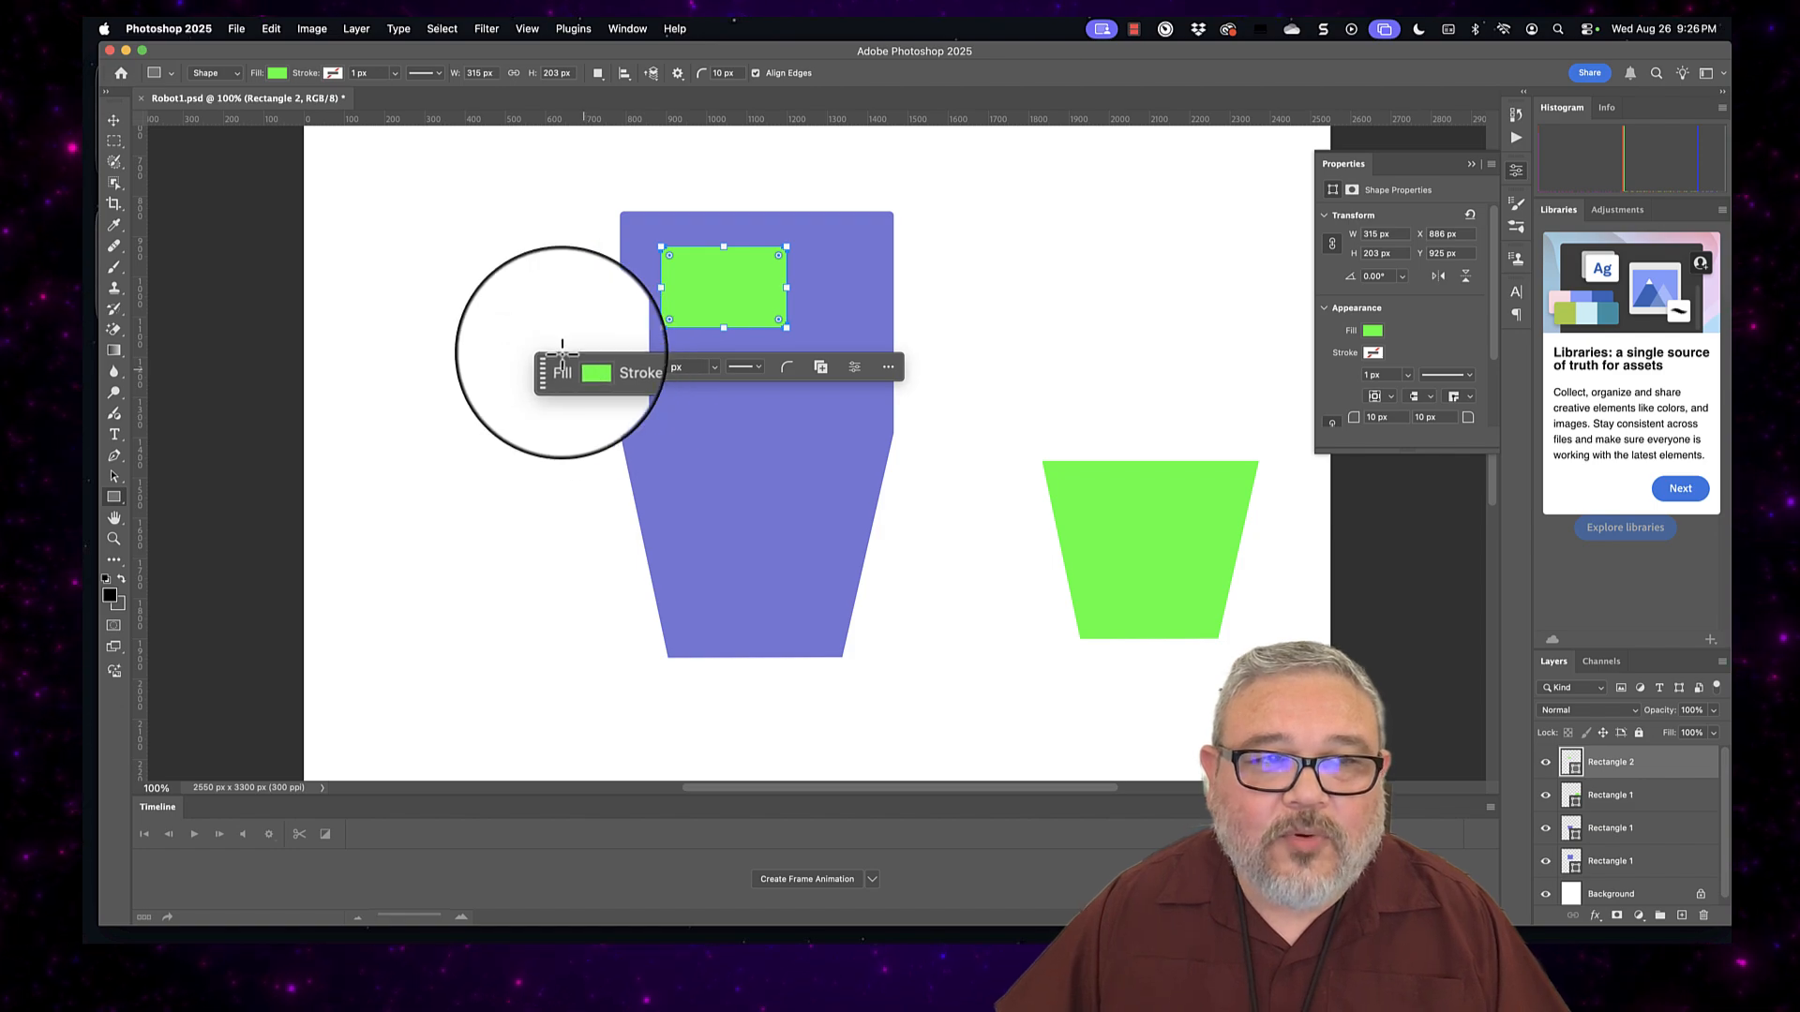
# Step: Change the new rectangle's fill to muted yellow from the recently used colors
pyautogui.click(277, 73)
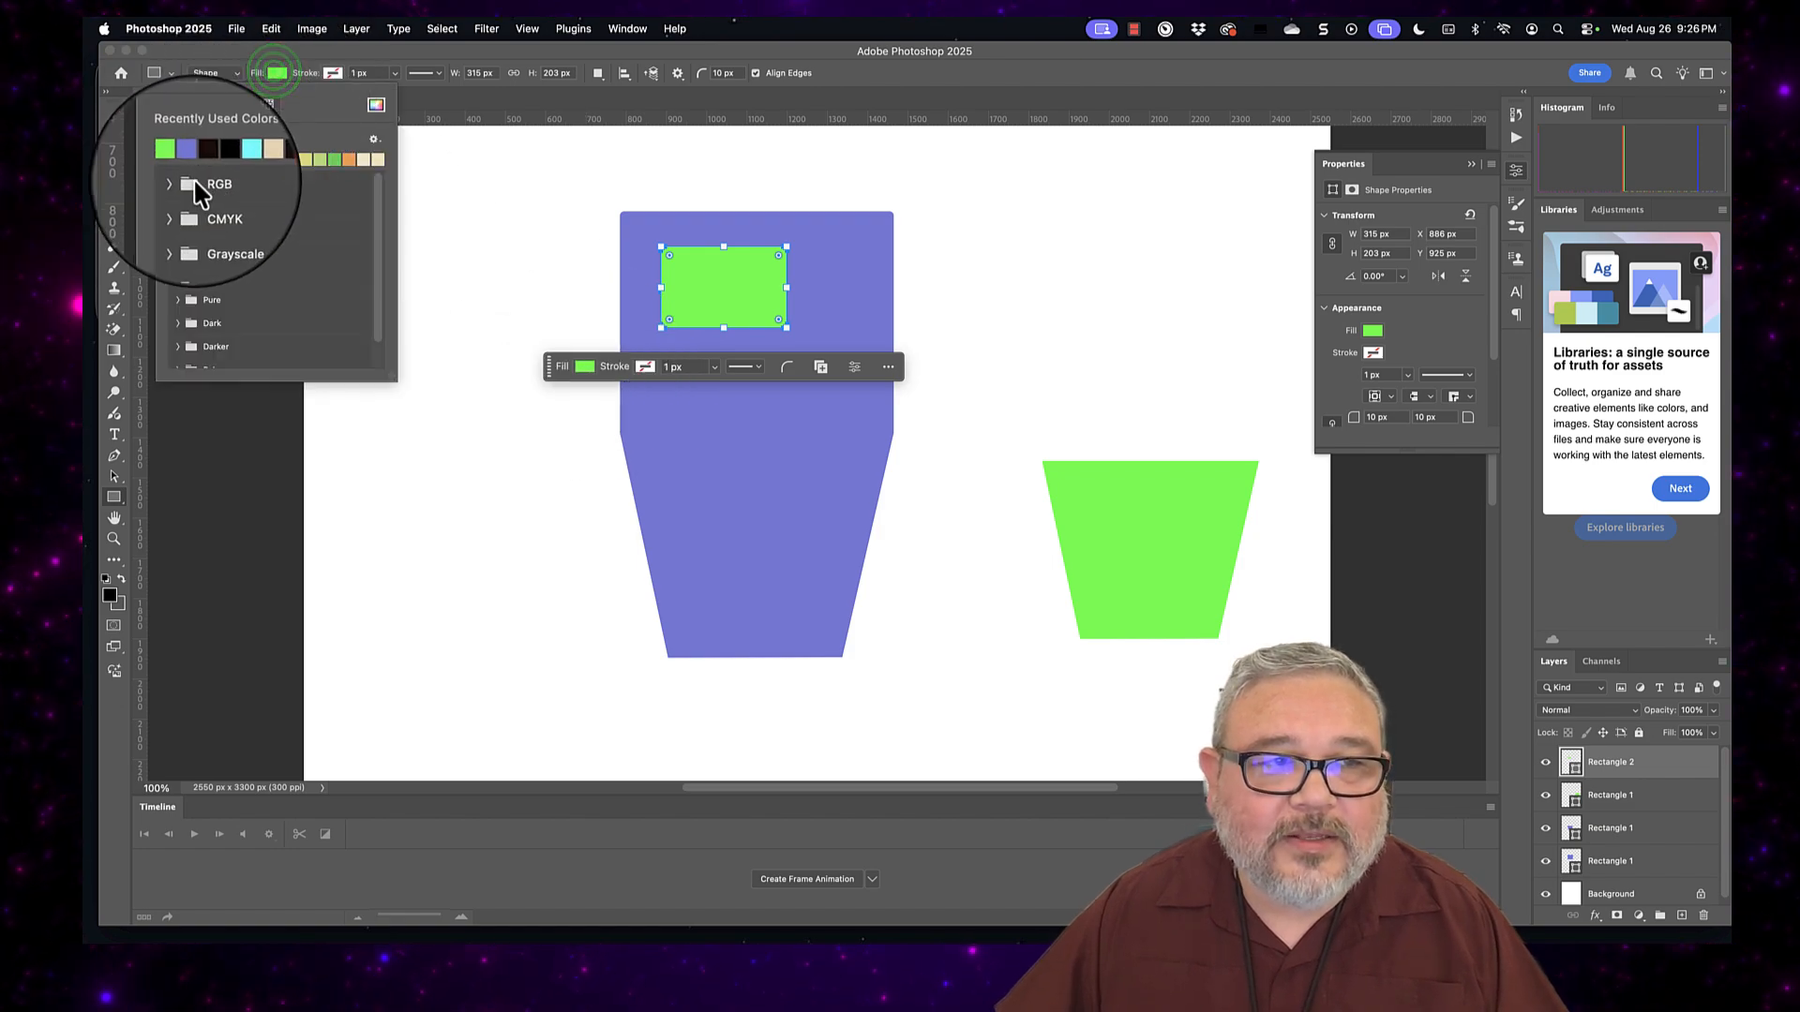
pyautogui.click(304, 159)
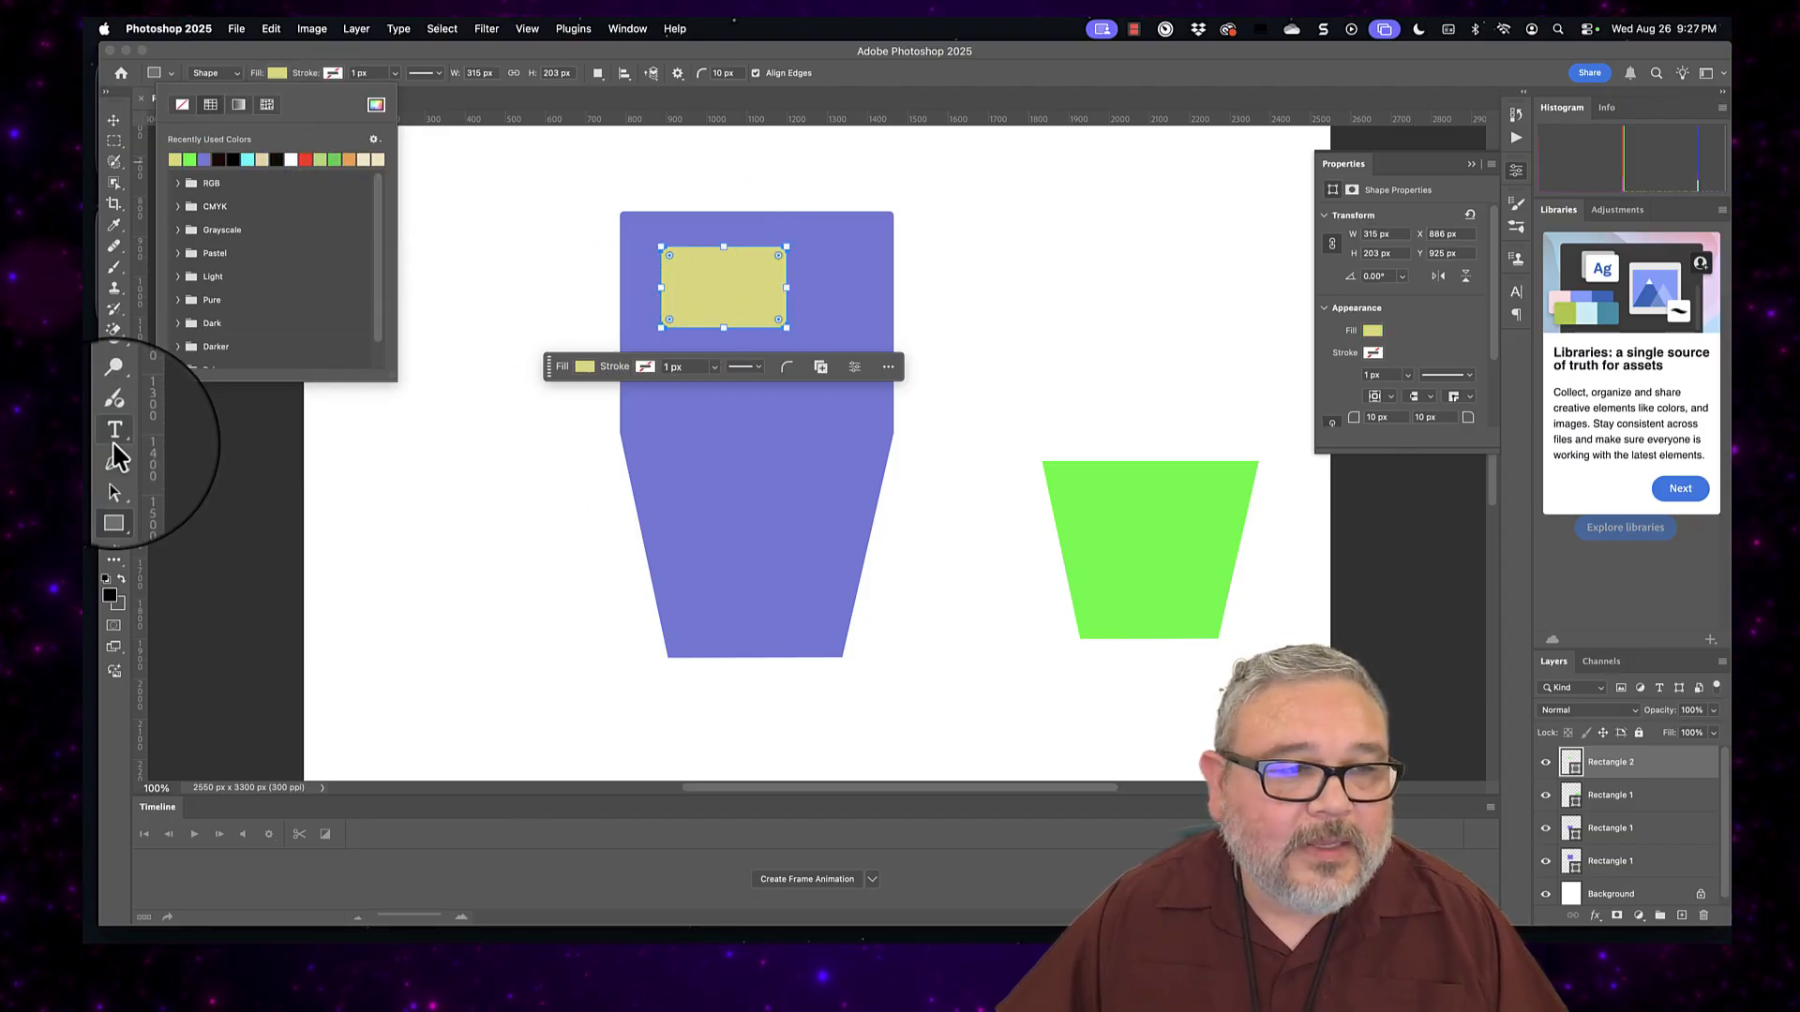
pyautogui.click(111, 495)
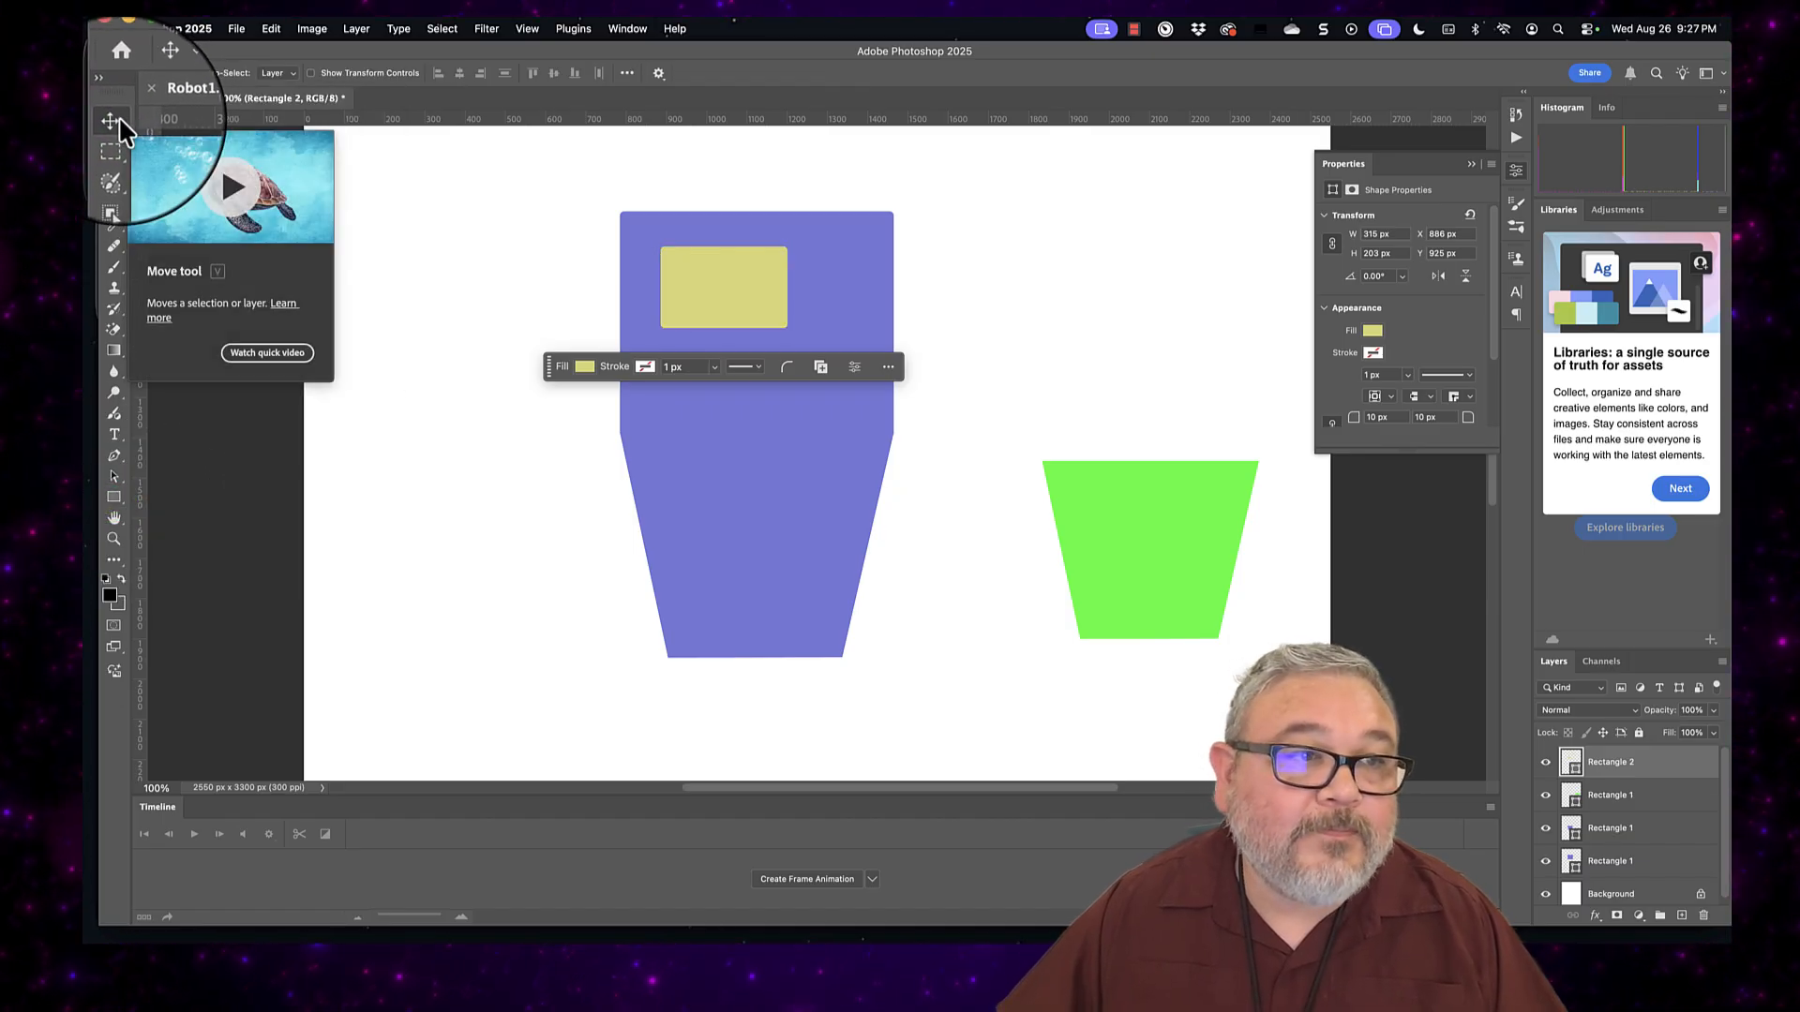
# Step: Draw a narrow rectangle about 98 by 184 px at the right end of the yellow rectangle, and fill it with red
pyautogui.click(115, 499)
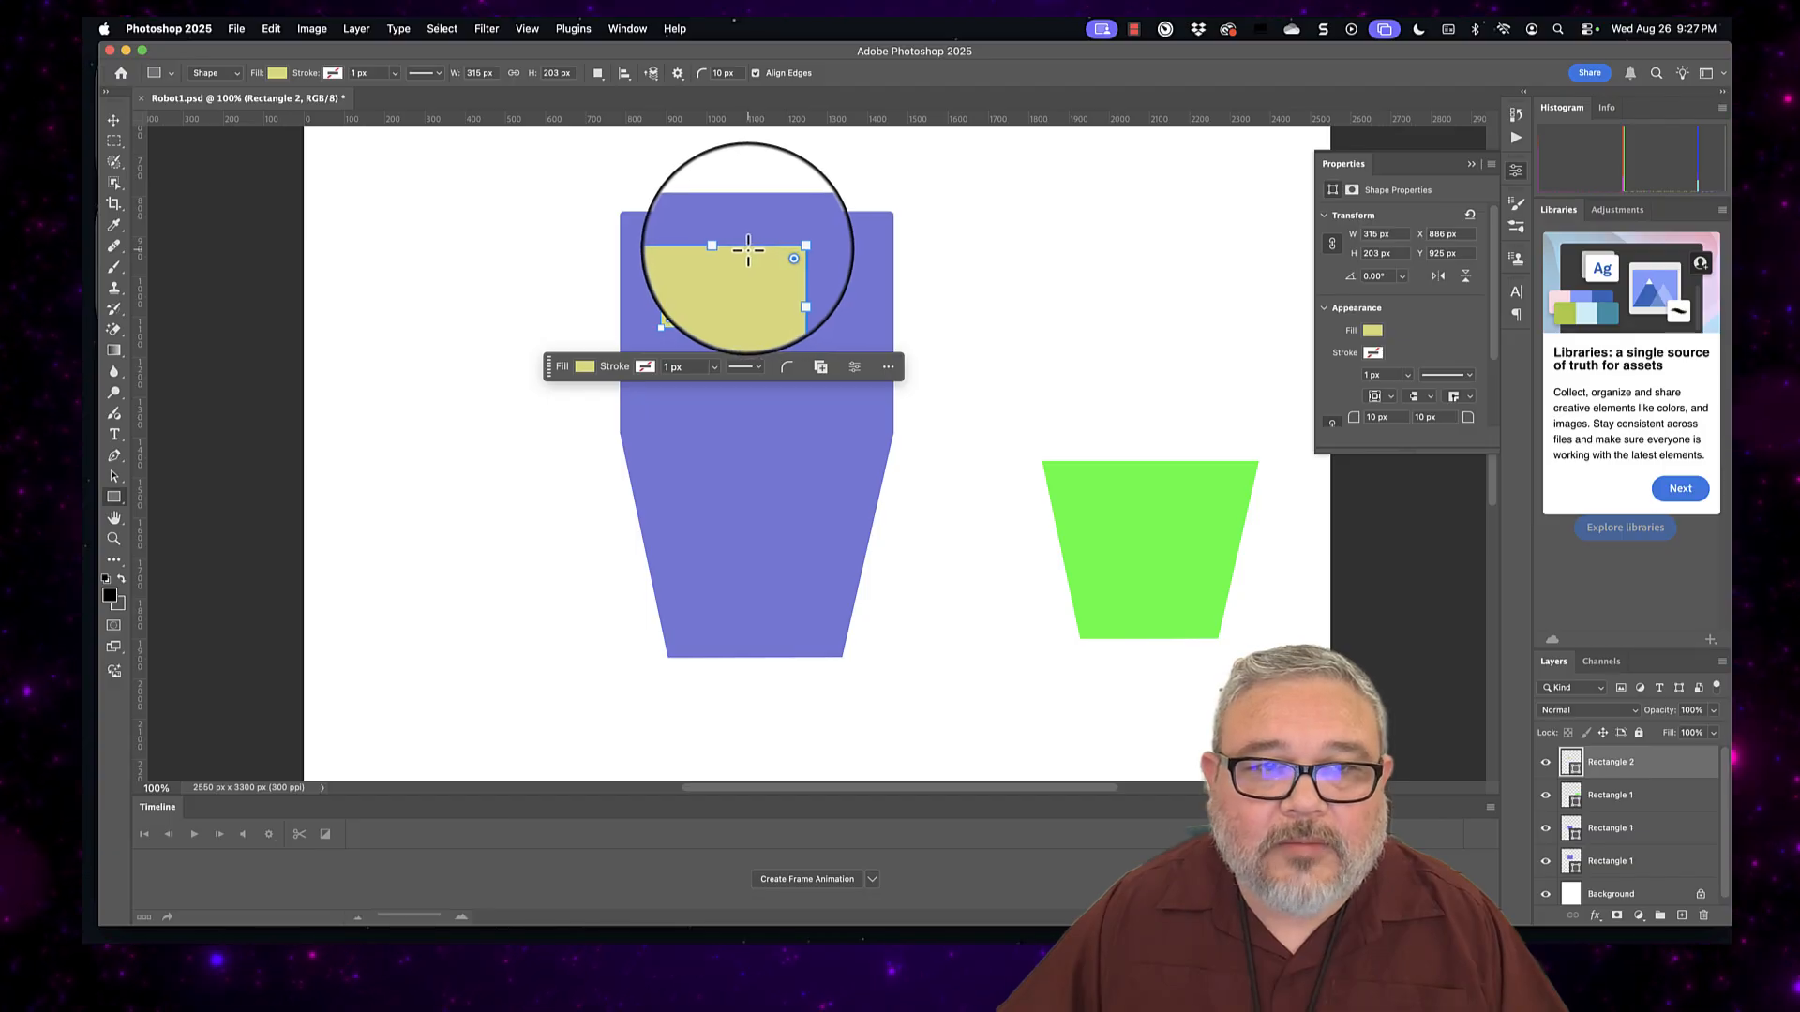
pyautogui.moveTo(745, 250); pyautogui.dragTo(783, 324)
pyautogui.click(630, 361)
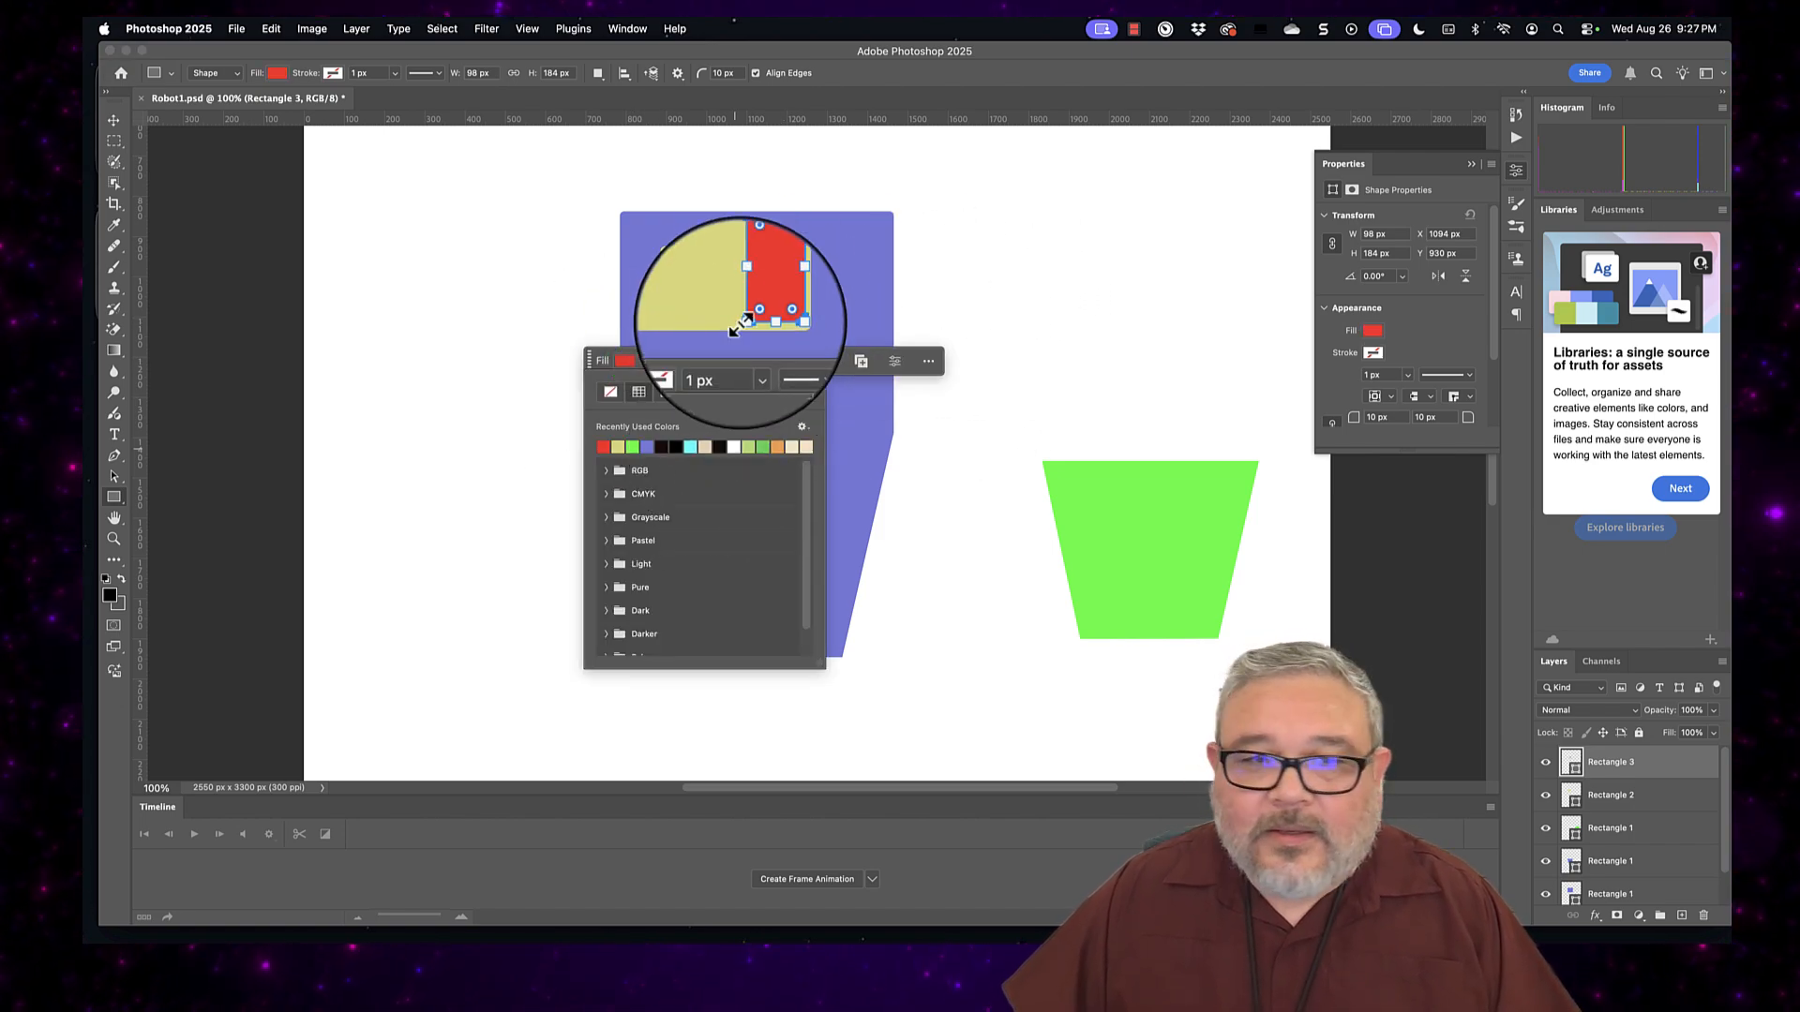
pyautogui.click(727, 390)
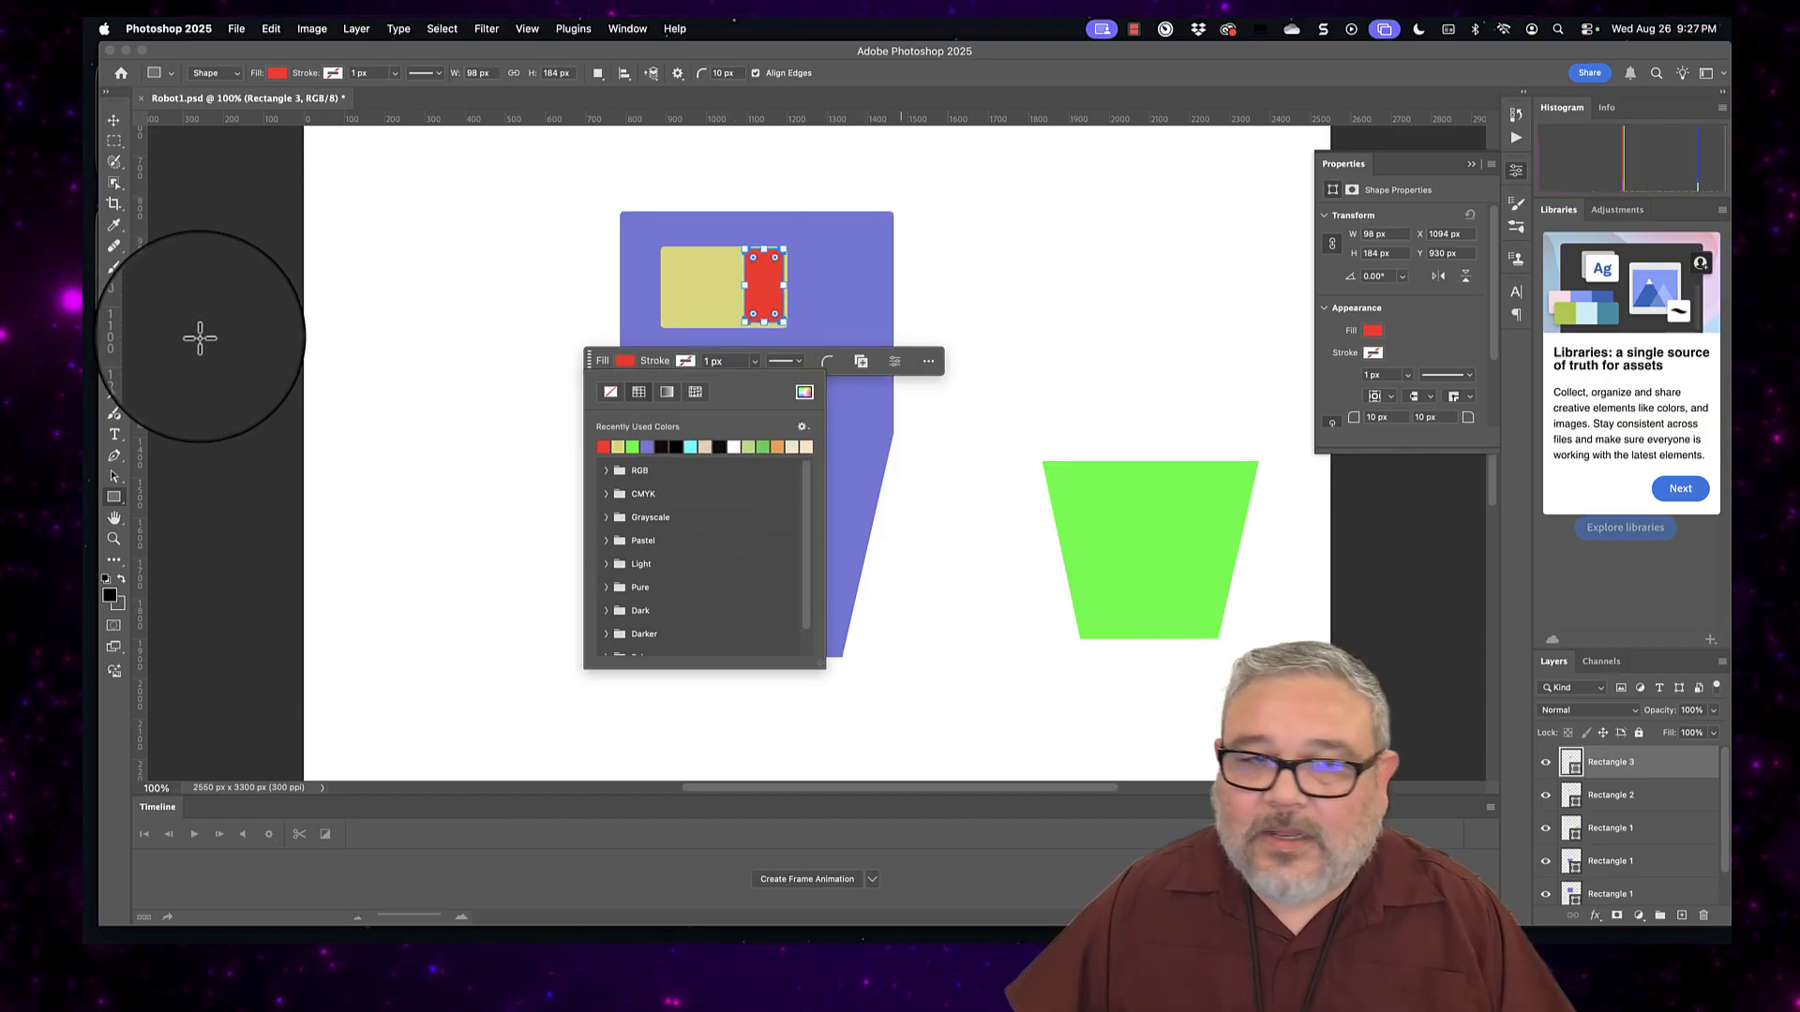
pyautogui.scroll(3, 370, 398)
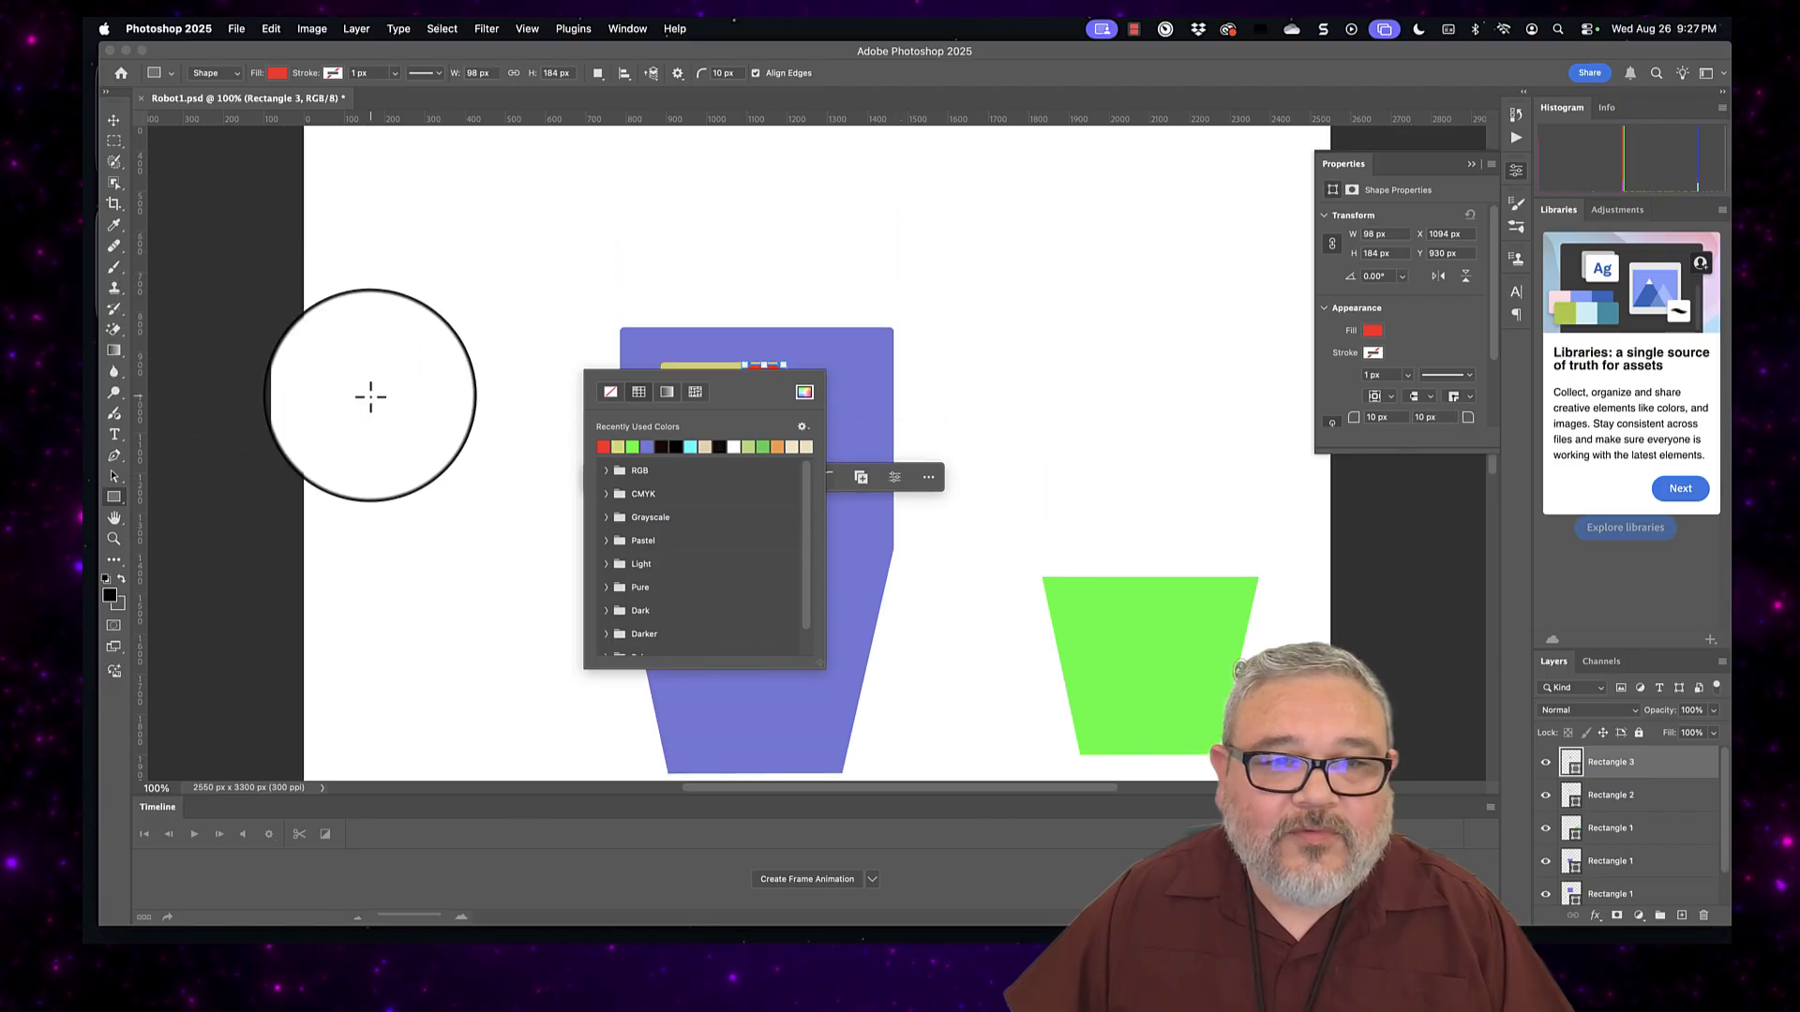
pyautogui.scroll(-3, 370, 397)
pyautogui.scroll(3, 371, 397)
pyautogui.scroll(-2, 370, 398)
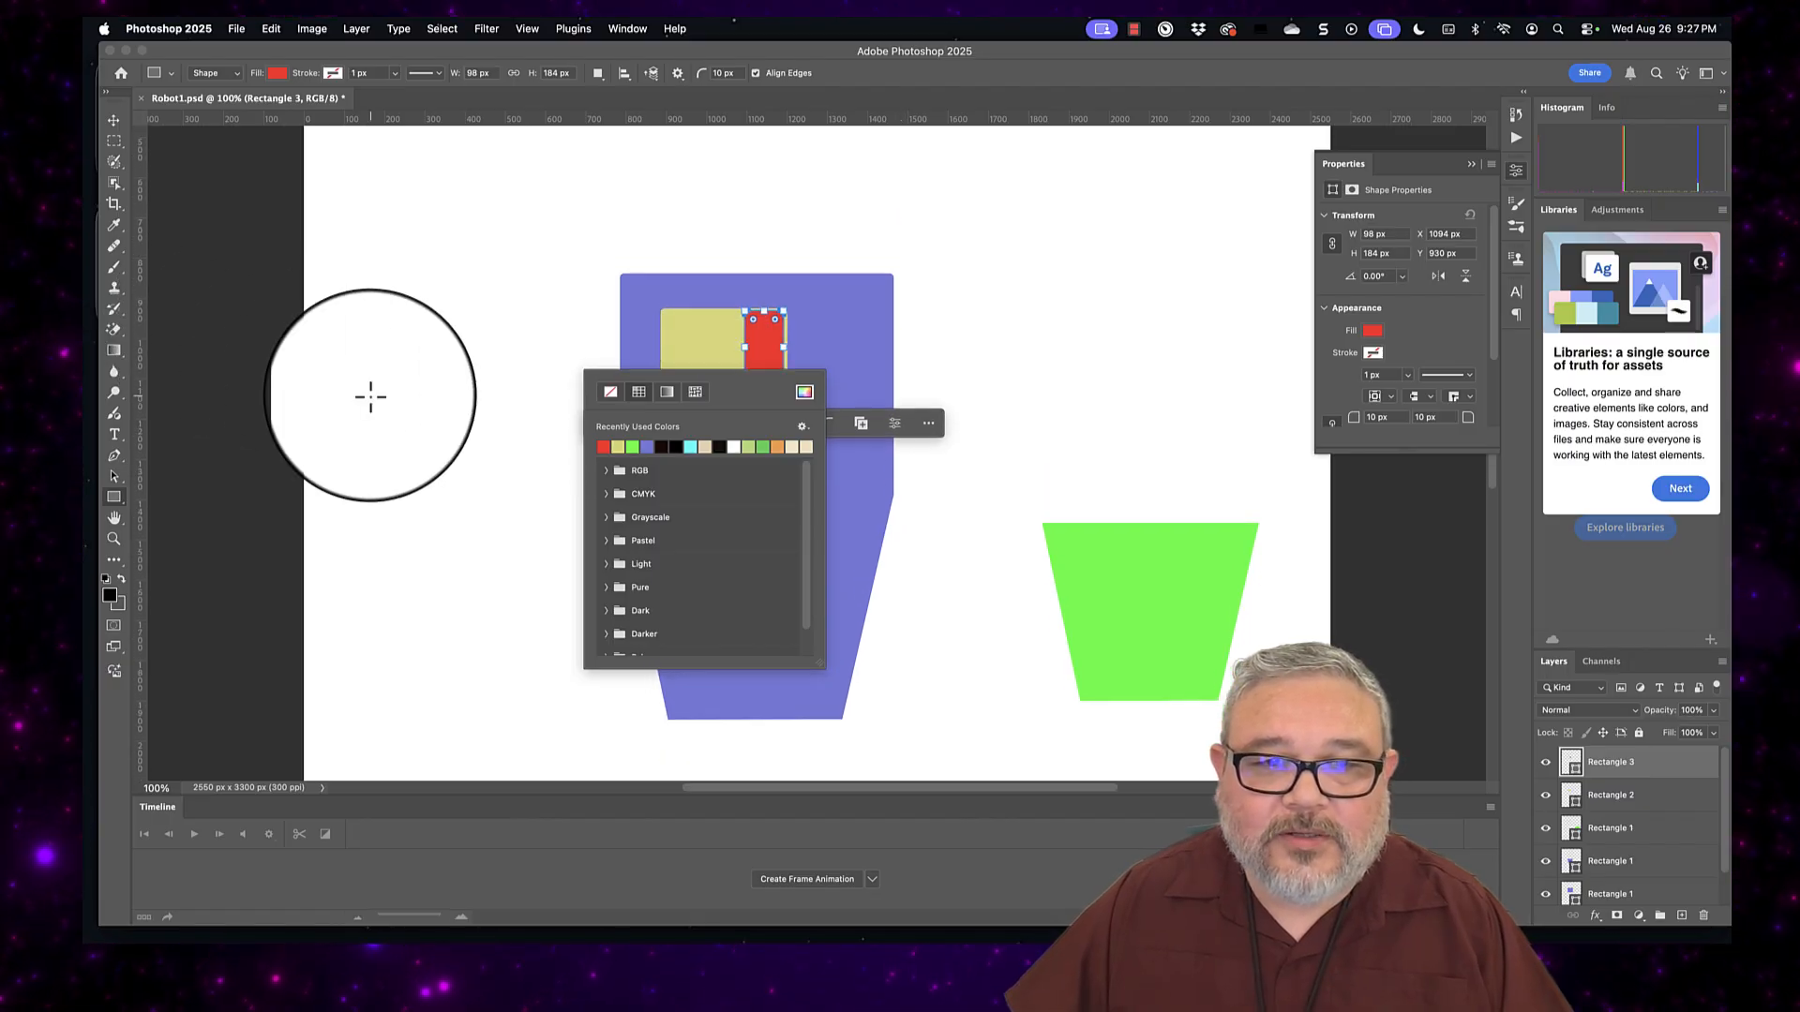
pyautogui.click(112, 123)
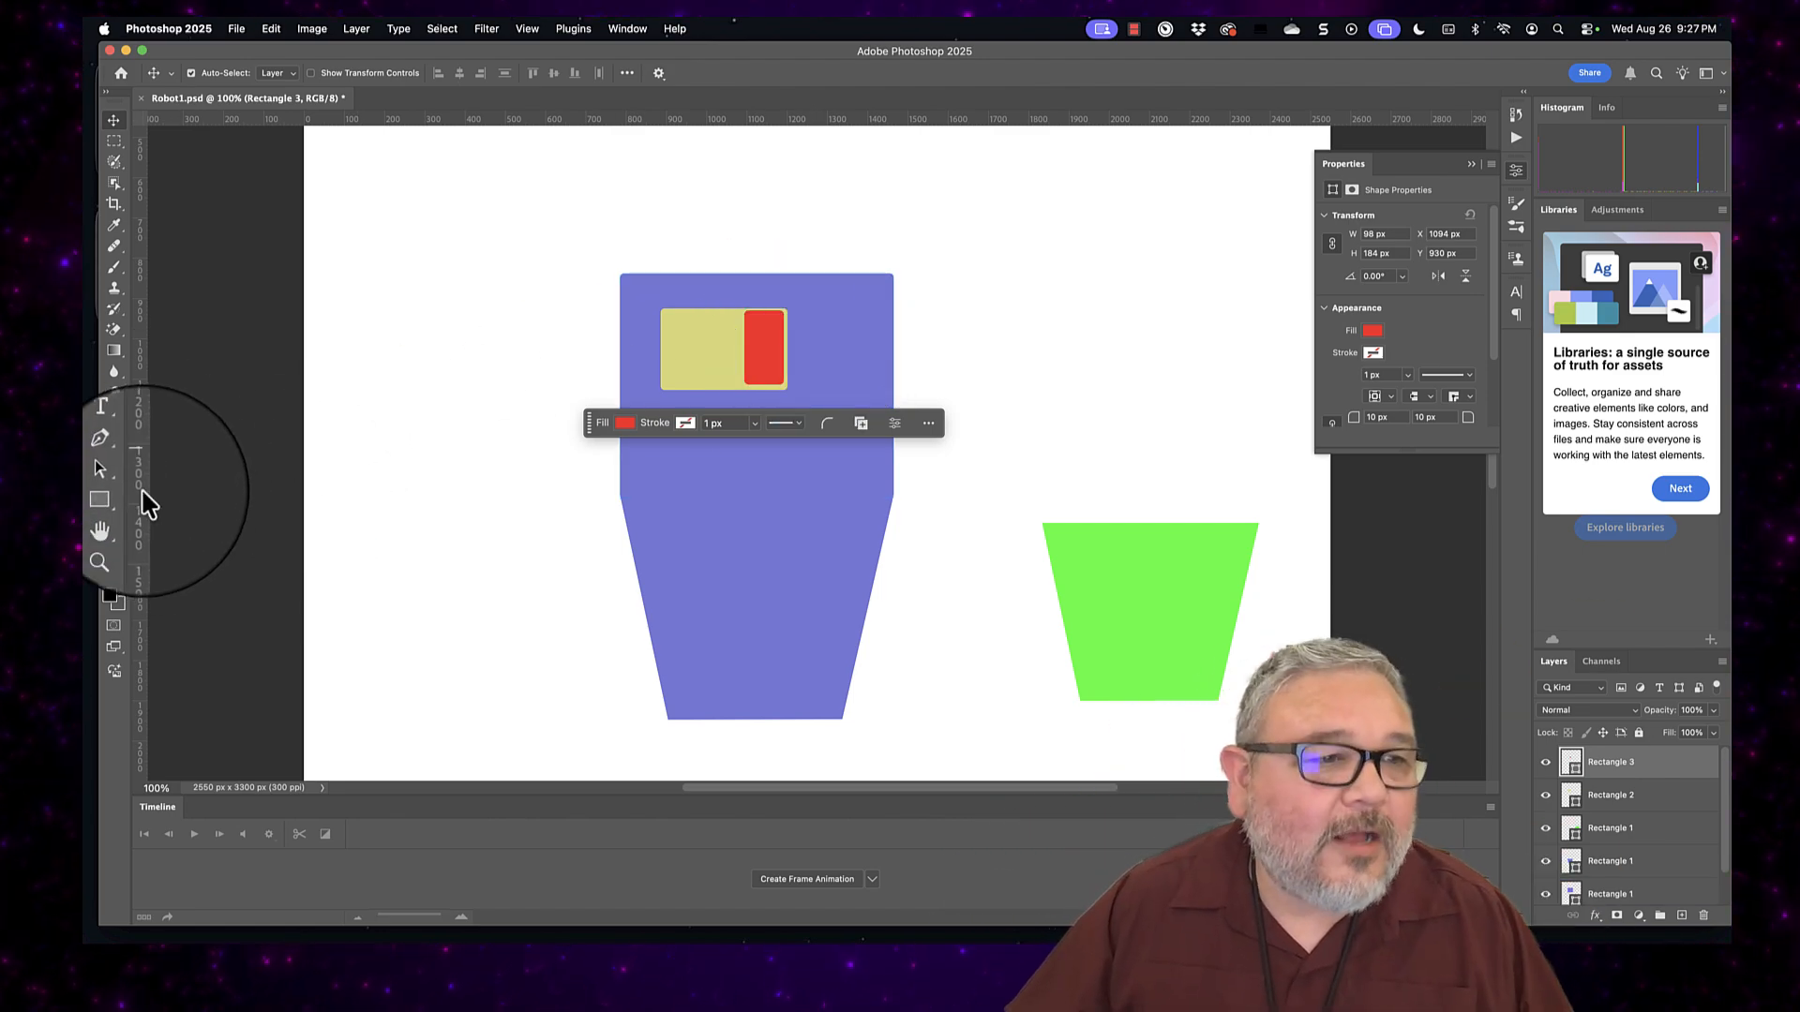
# Step: Switch from the Rectangle tool to the Ellipse tool
pyautogui.click(114, 497)
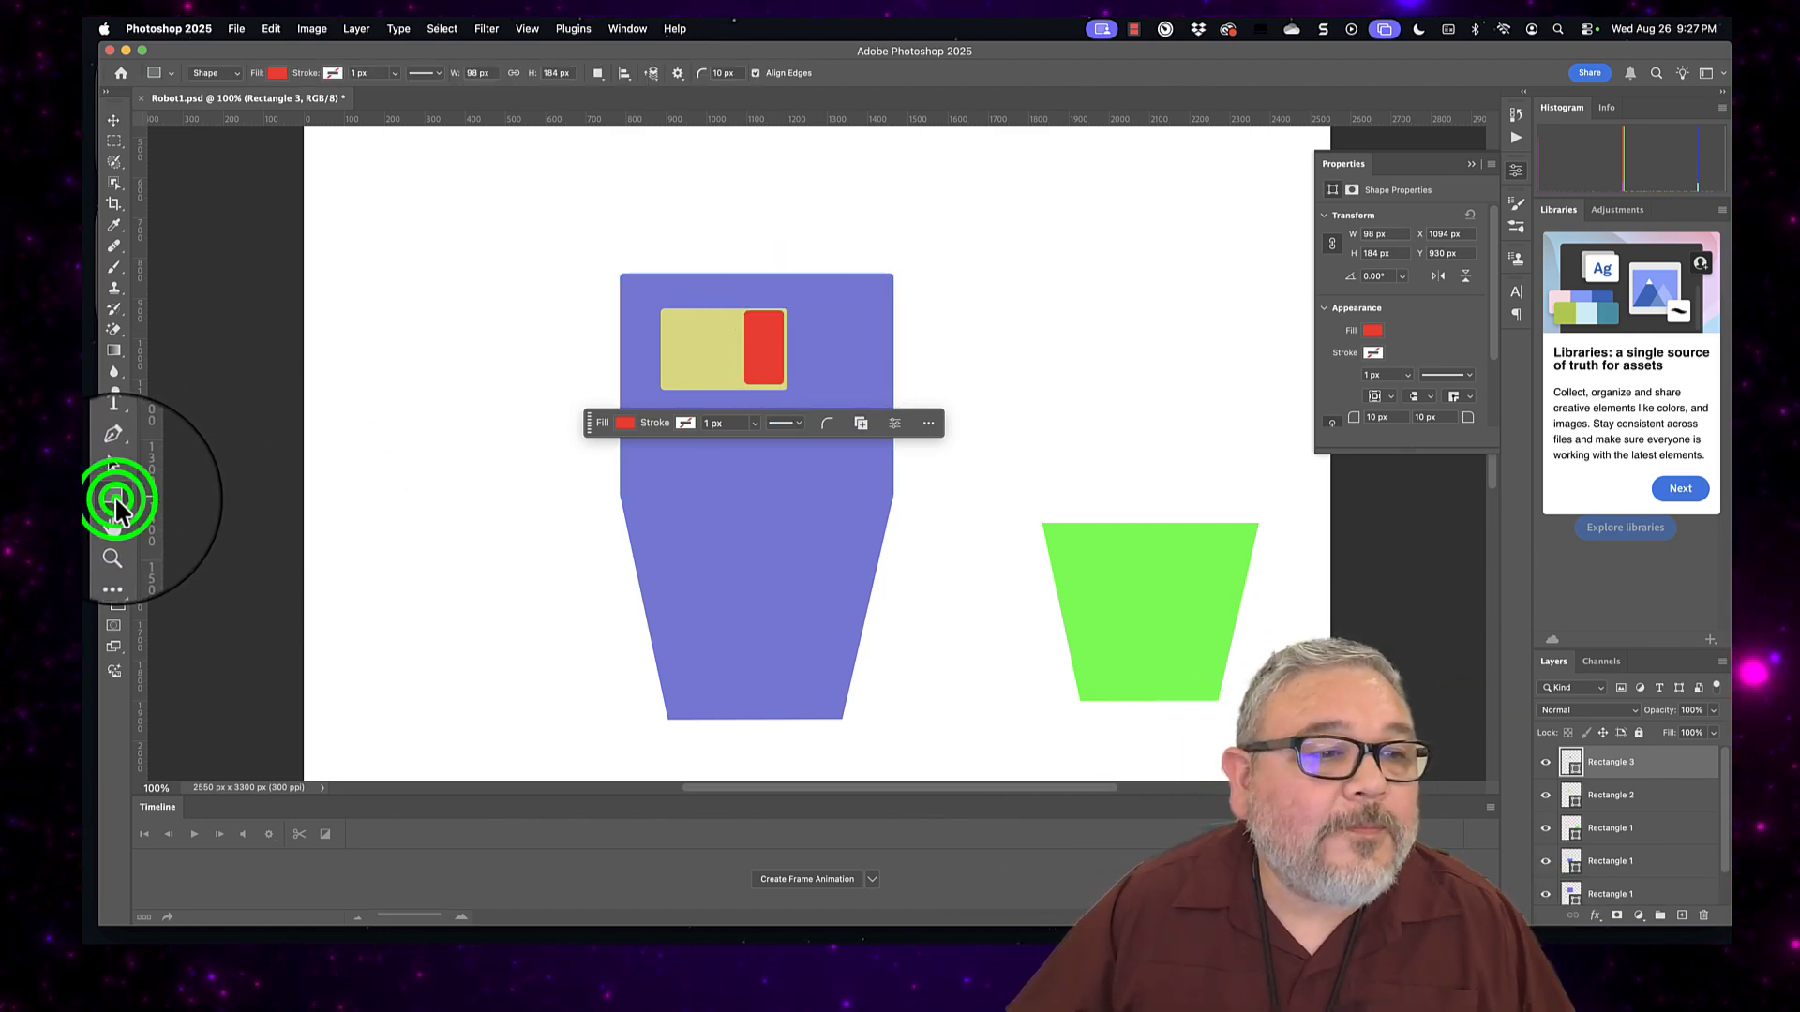
pyautogui.click(161, 514)
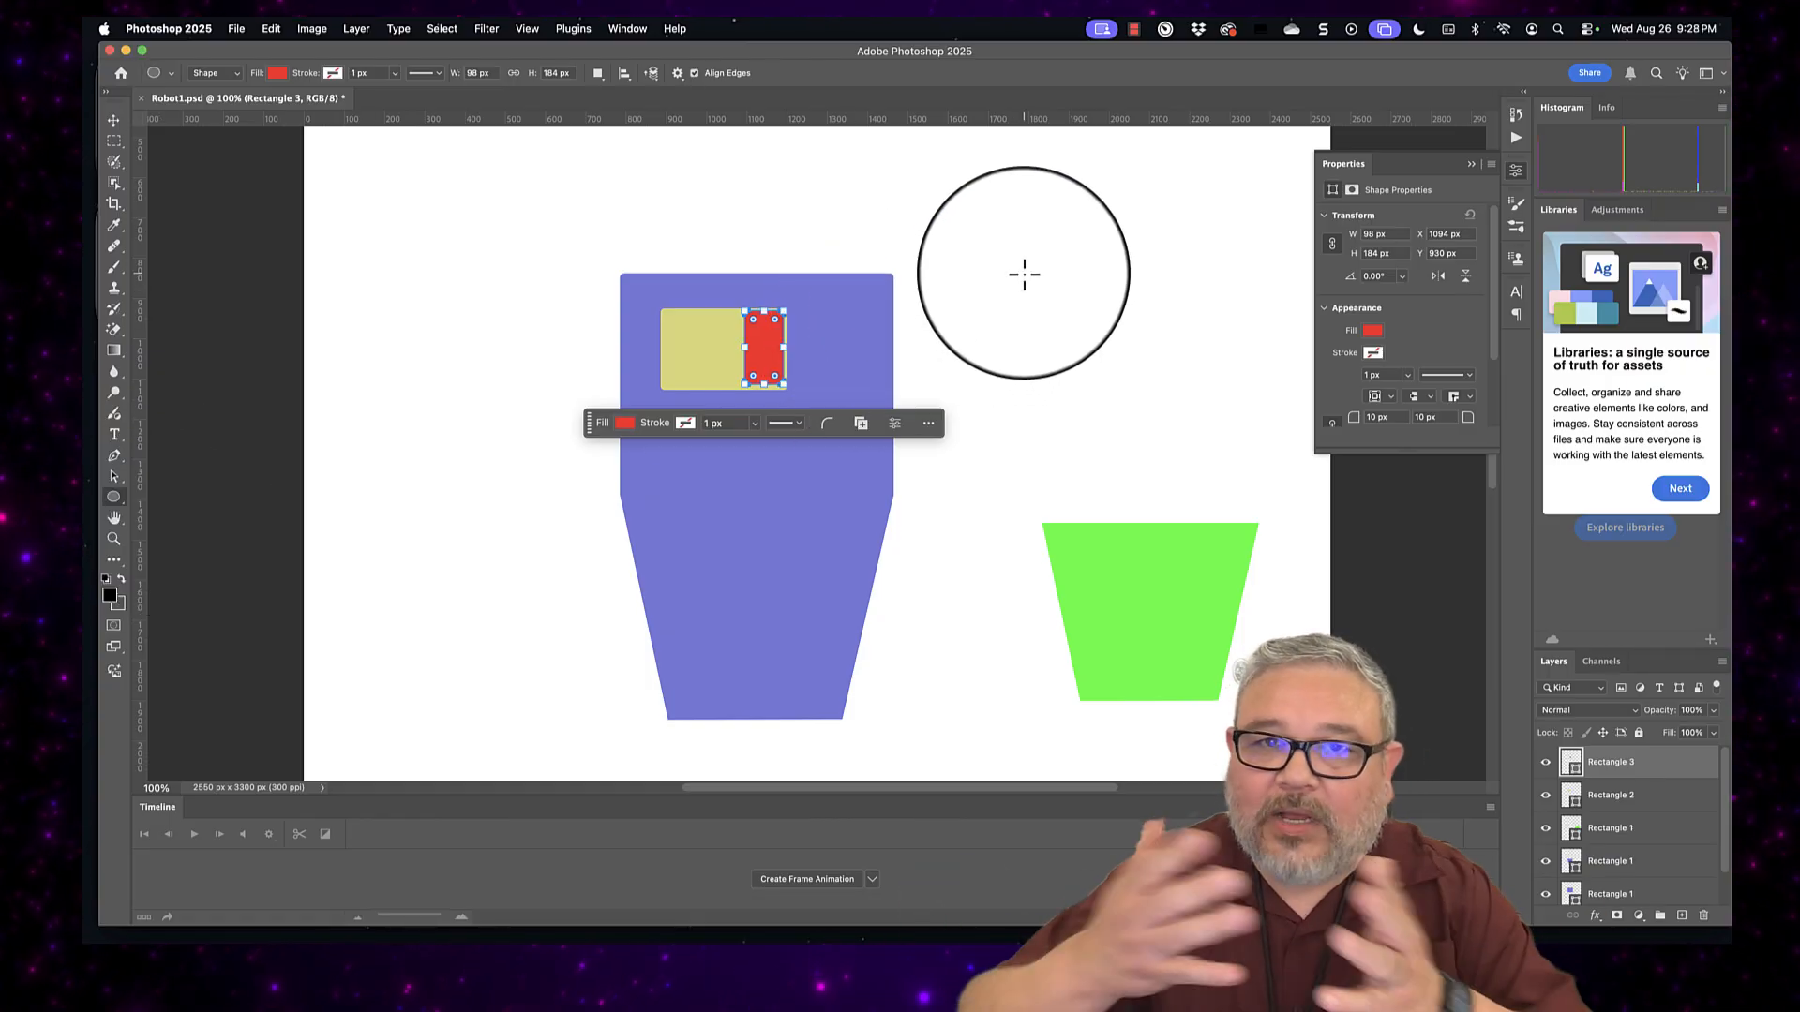
# Step: Draw an ellipse about 329 by 220 px in the empty area above the green trapezoid, and undo it
pyautogui.scroll(2, 1025, 275)
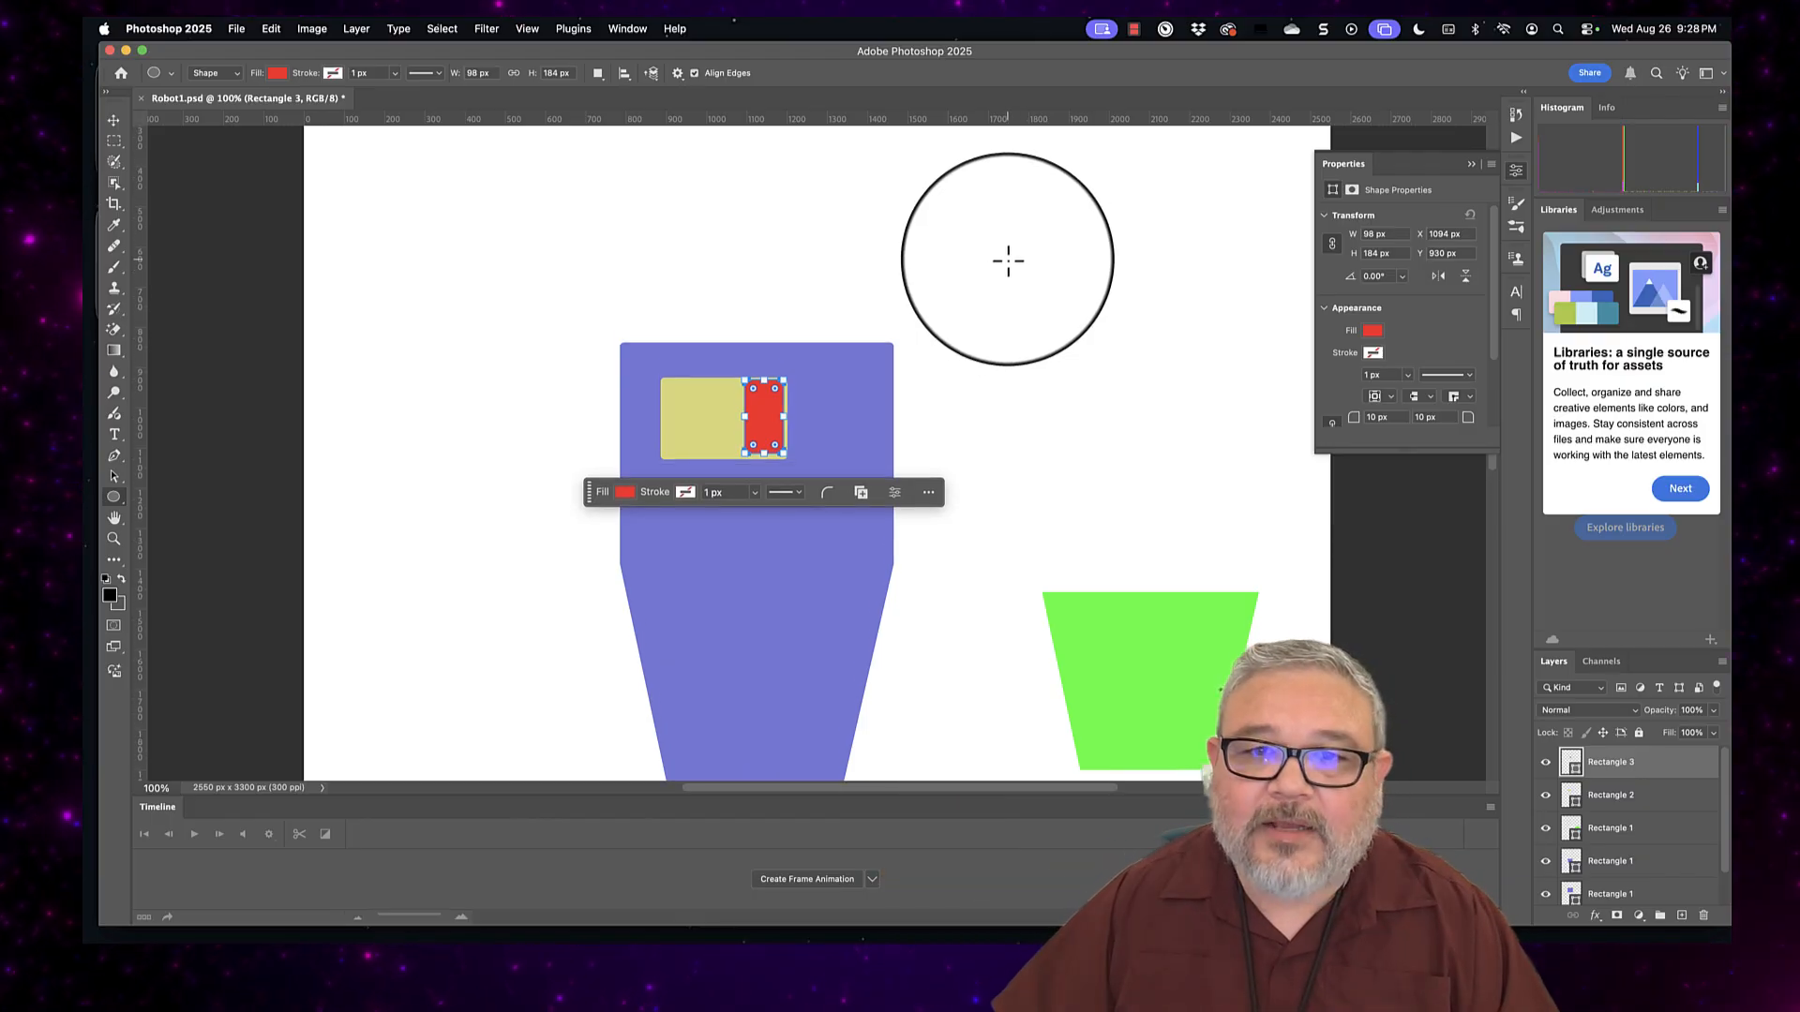
pyautogui.moveTo(1016, 283); pyautogui.dragTo(1150, 374)
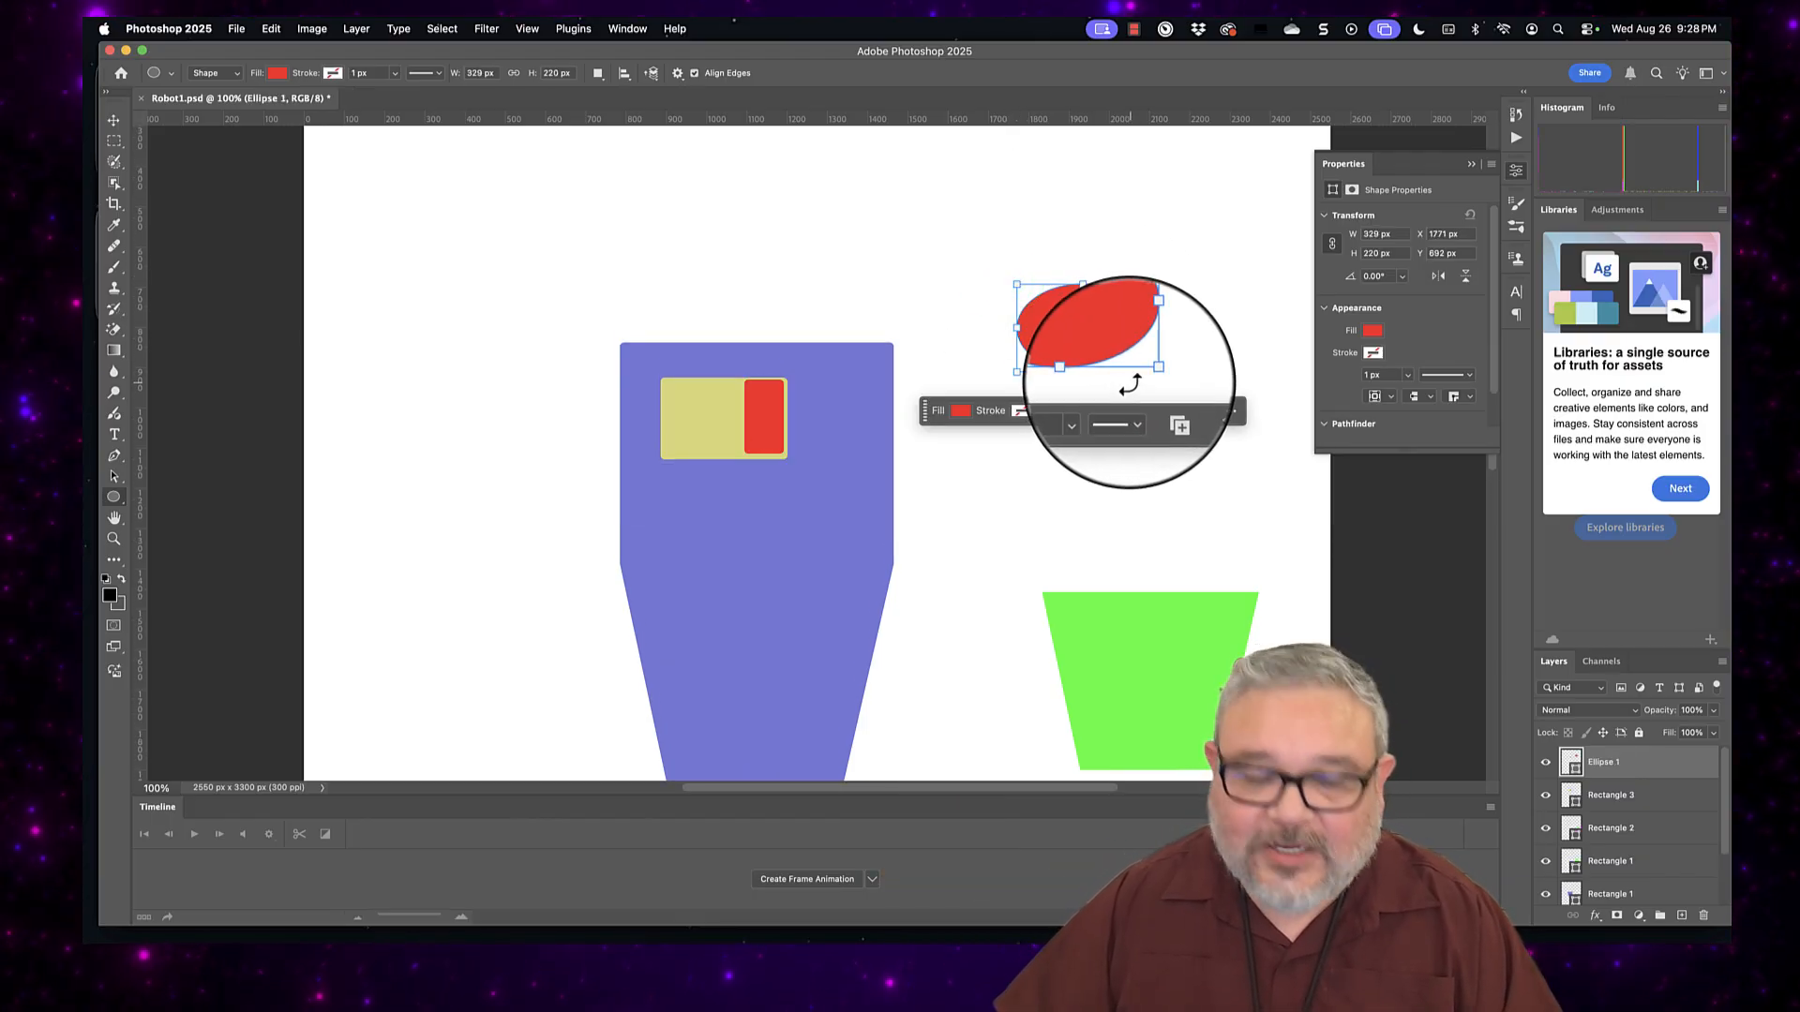
pyautogui.press('super+z')
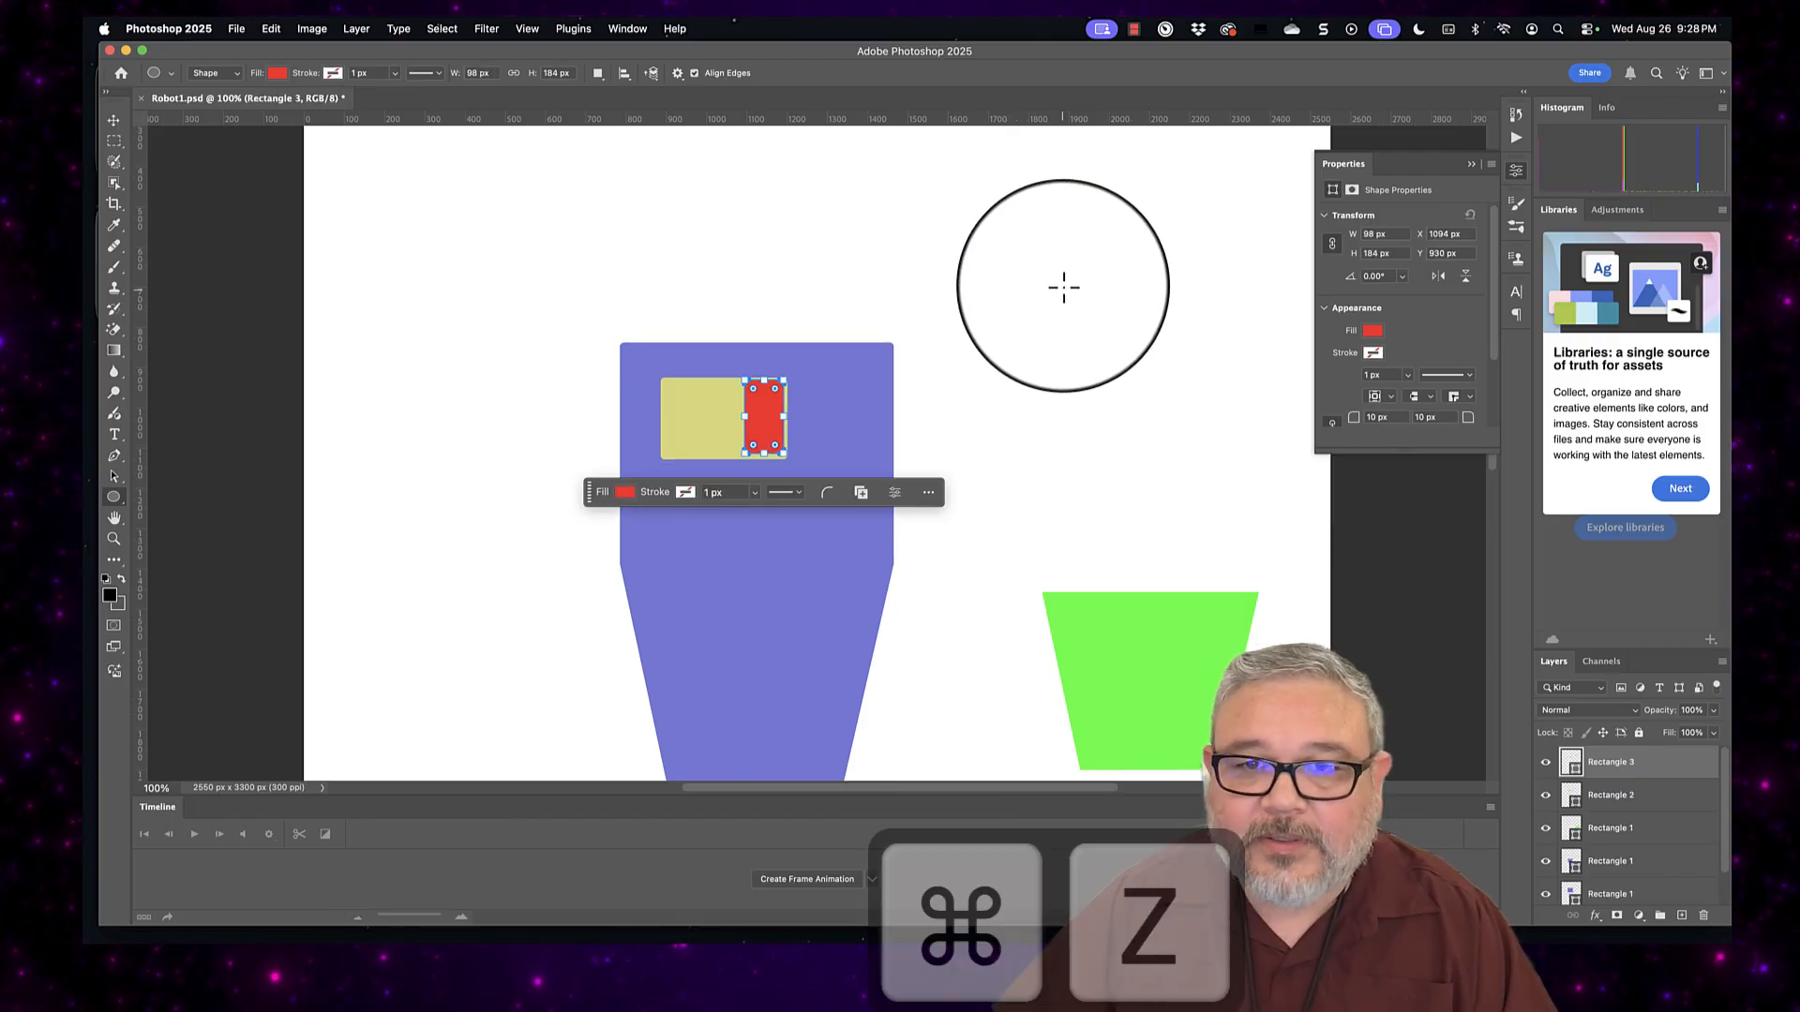
# Step: Draw trial circles in the empty area above the green trapezoid, the last about 128 px across, and undo them
pyautogui.moveTo(1063, 261); pyautogui.dragTo(1089, 419)
pyautogui.press('super+z')
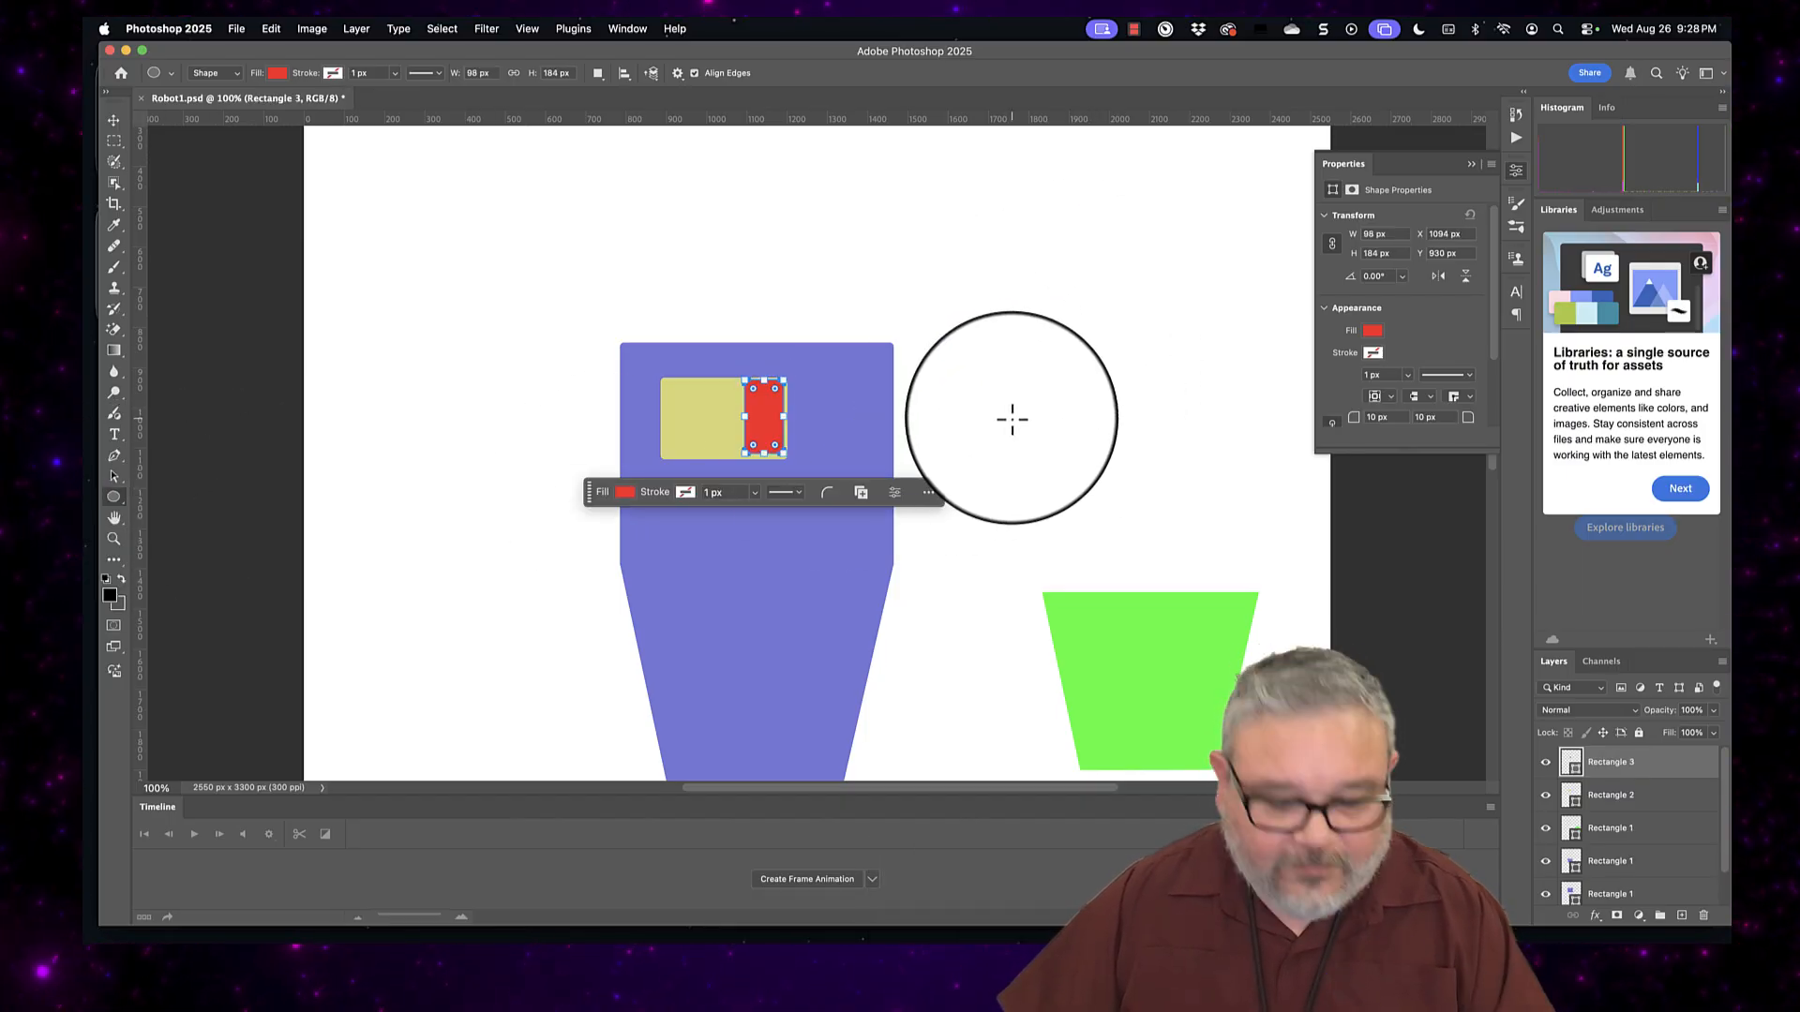
pyautogui.moveTo(1052, 356); pyautogui.dragTo(1100, 407)
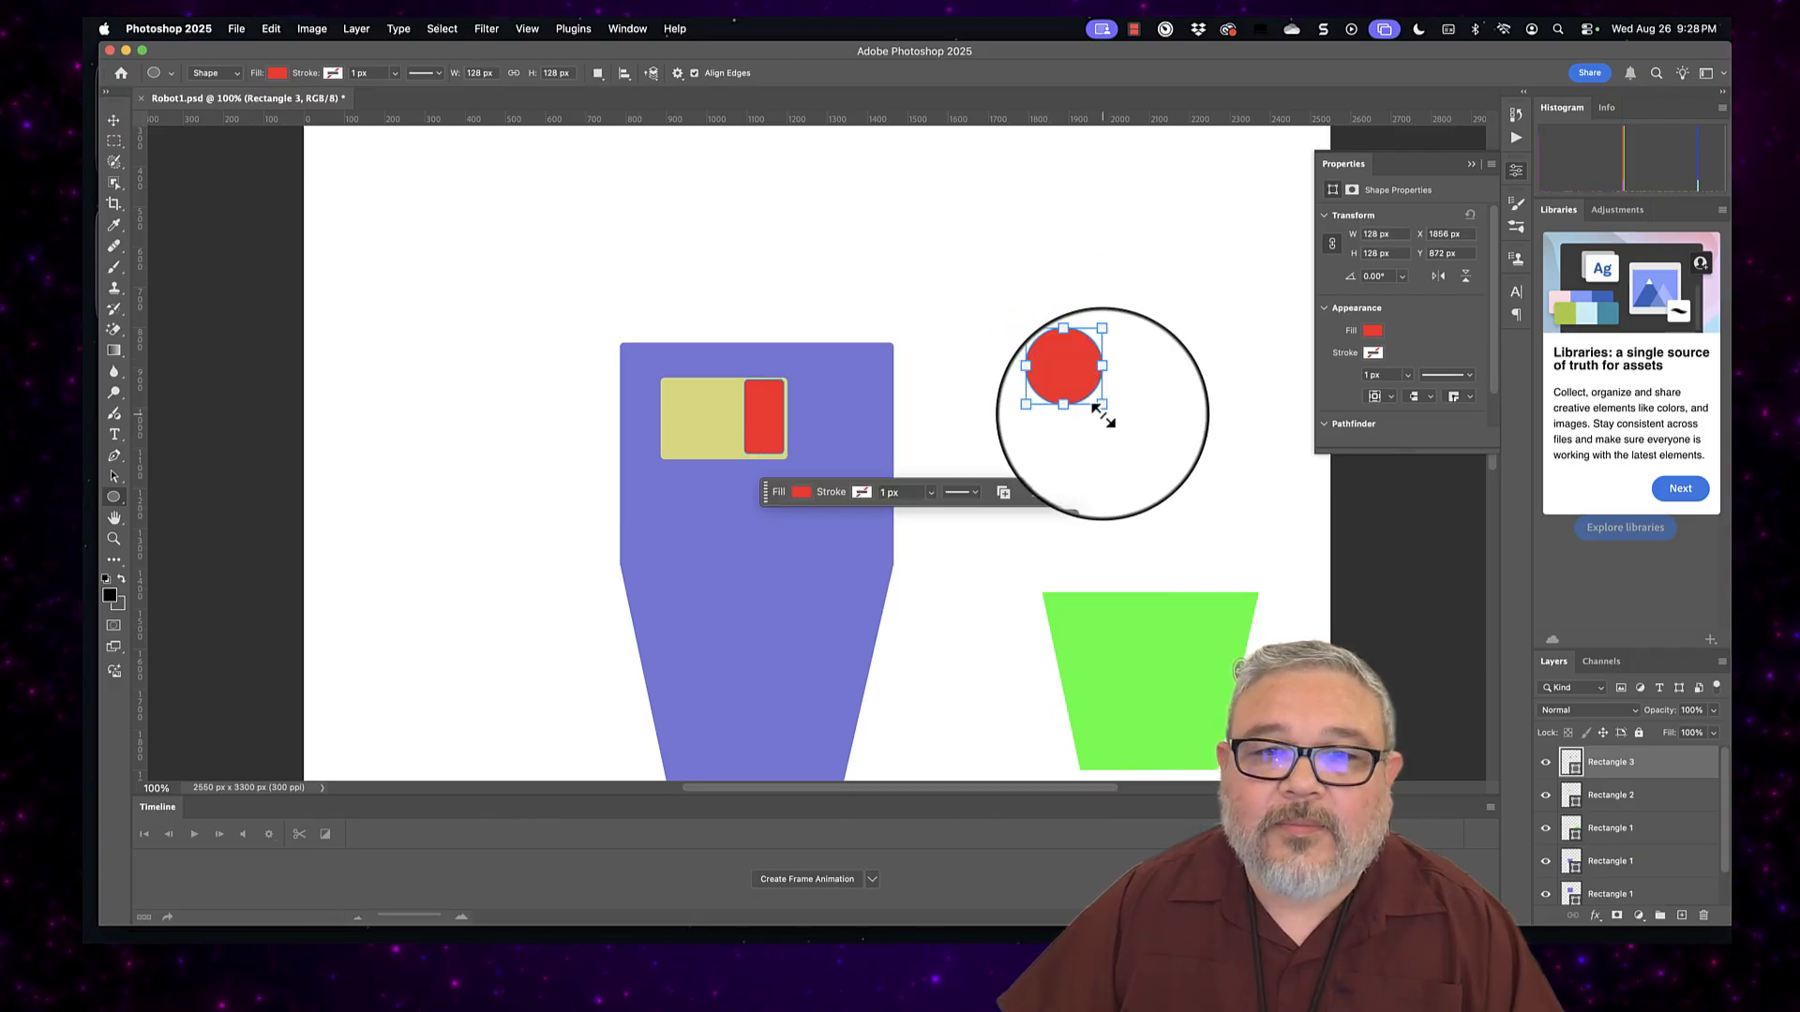
pyautogui.press('super+z')
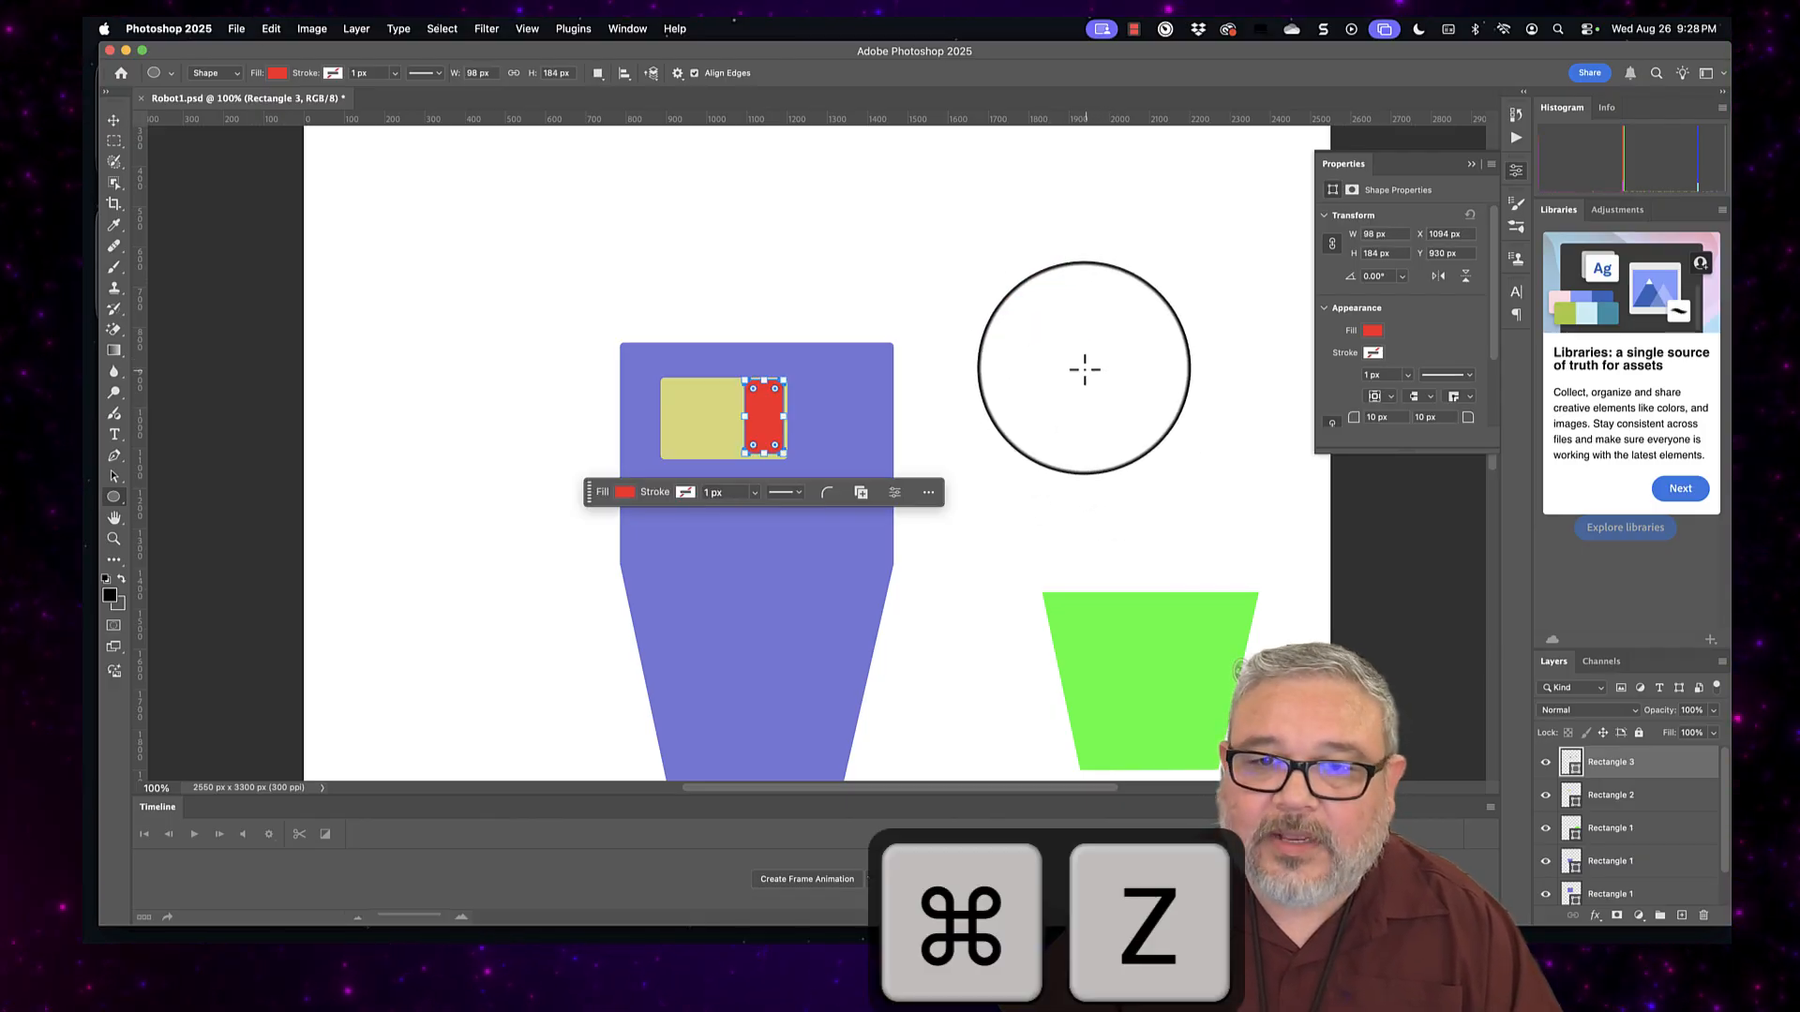
# Step: Draw a circle about 114 px across above the green trapezoid and set its fill to black from the recently used colors
pyautogui.moveTo(1032, 300); pyautogui.dragTo(1113, 367)
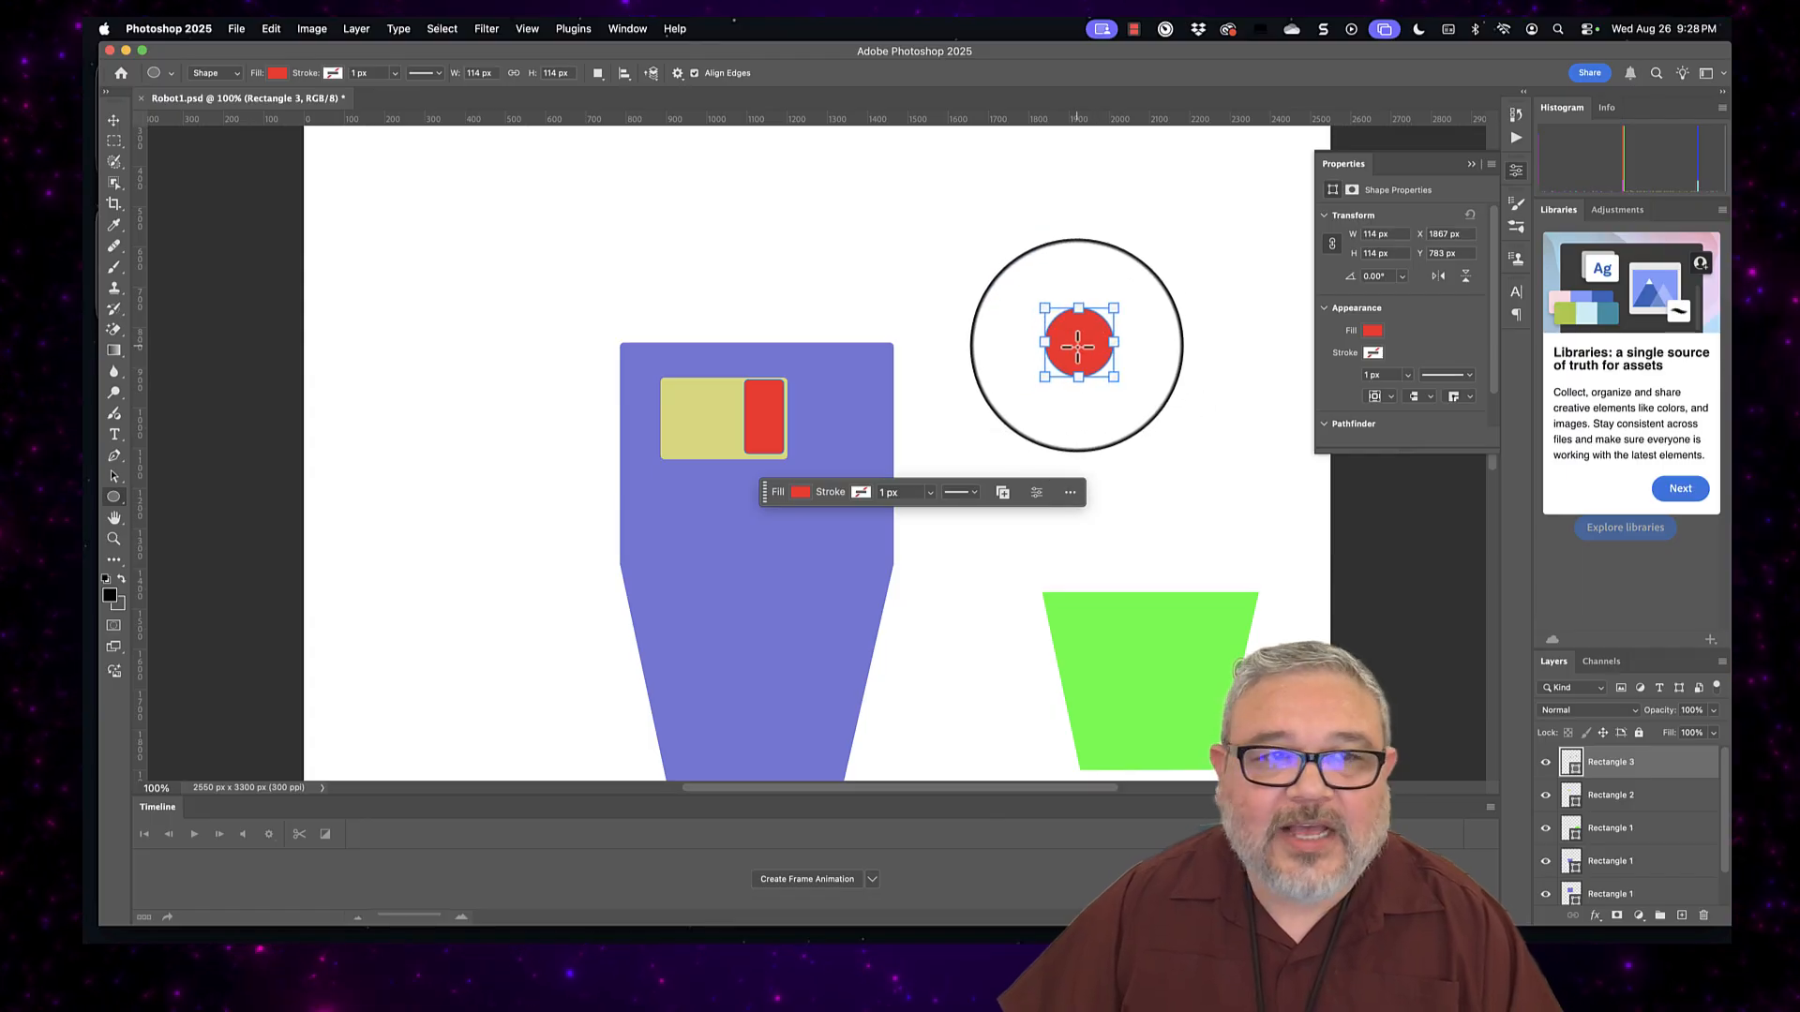
pyautogui.click(277, 73)
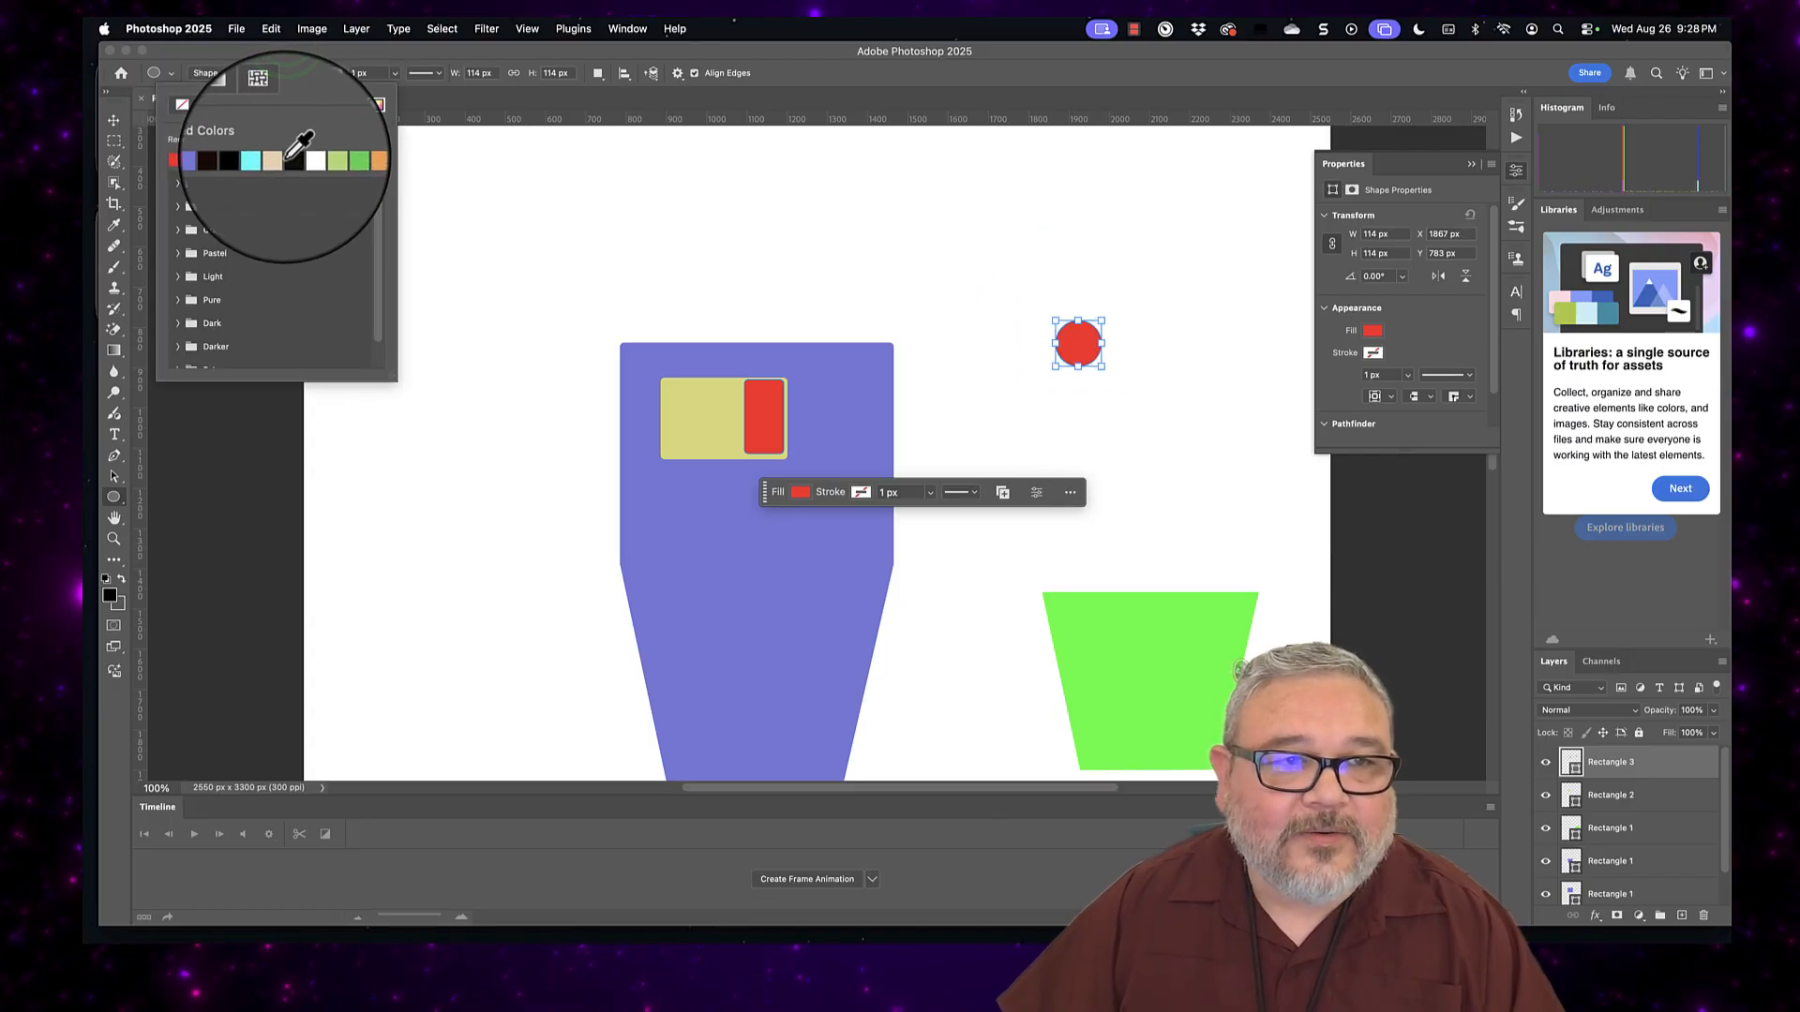
pyautogui.click(291, 154)
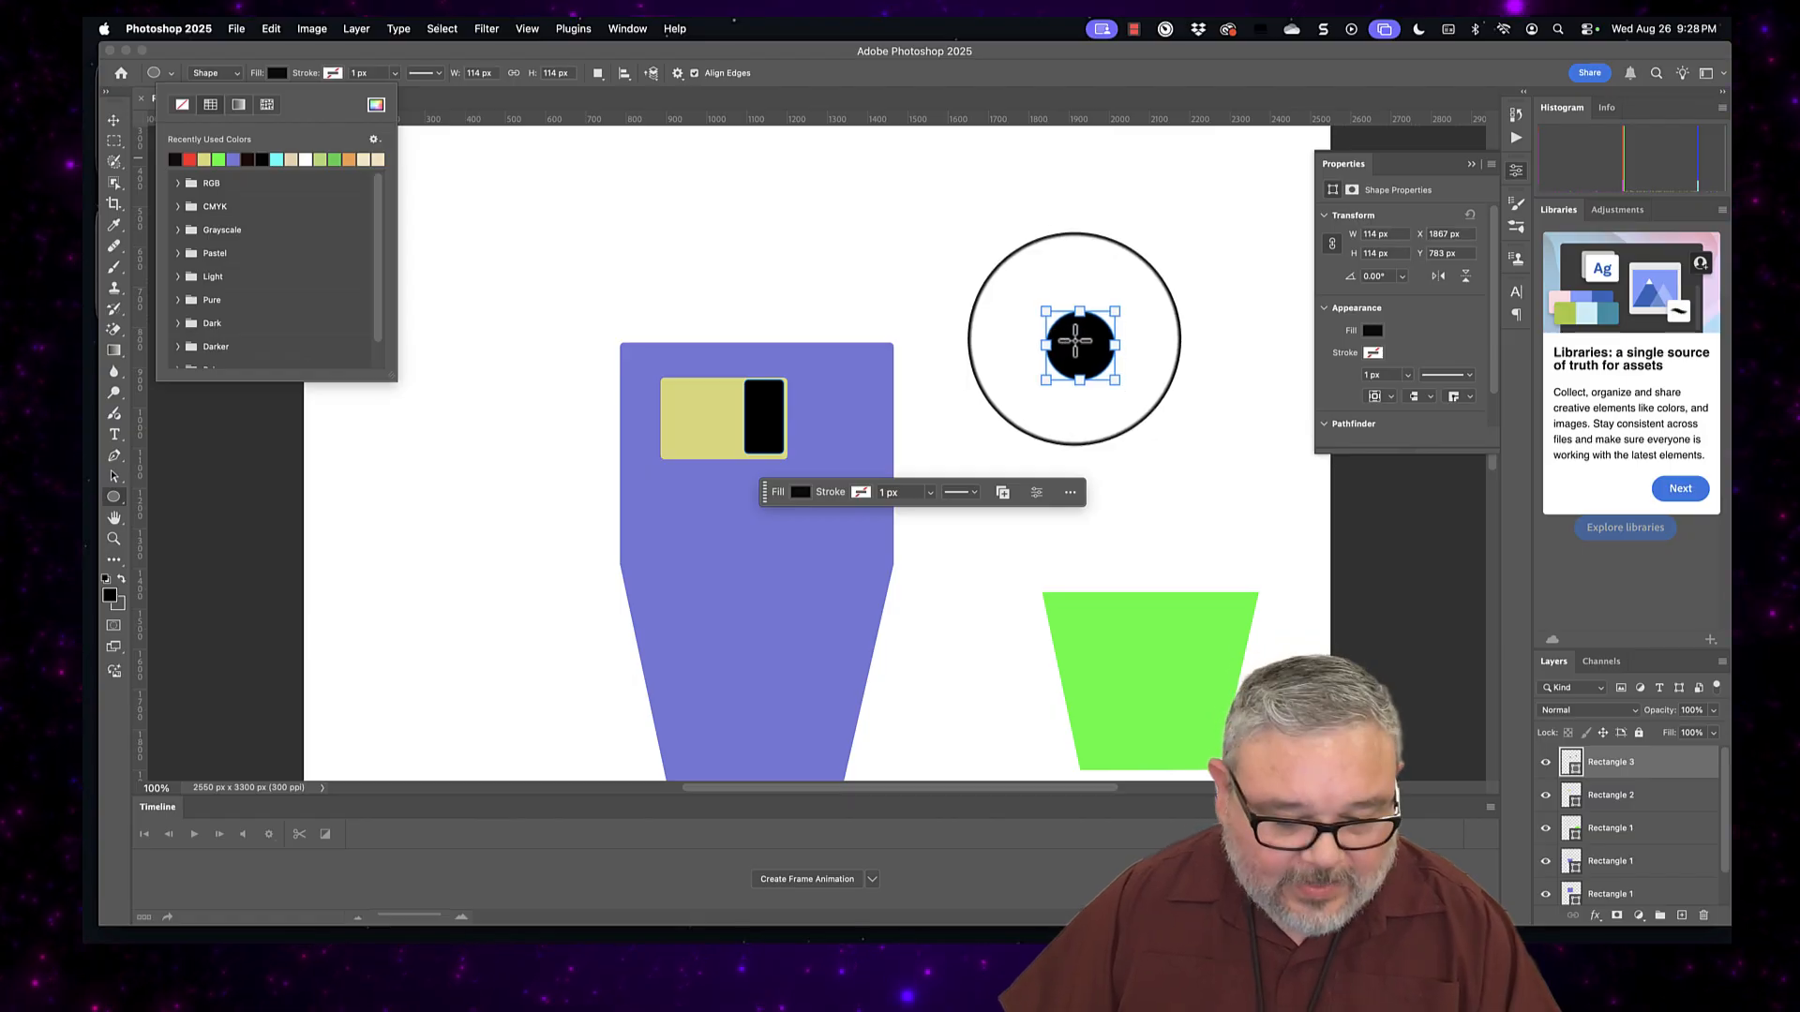
# Step: Try to move the black circle with the Move tool, and undo back to before the circle was drawn
pyautogui.click(112, 123)
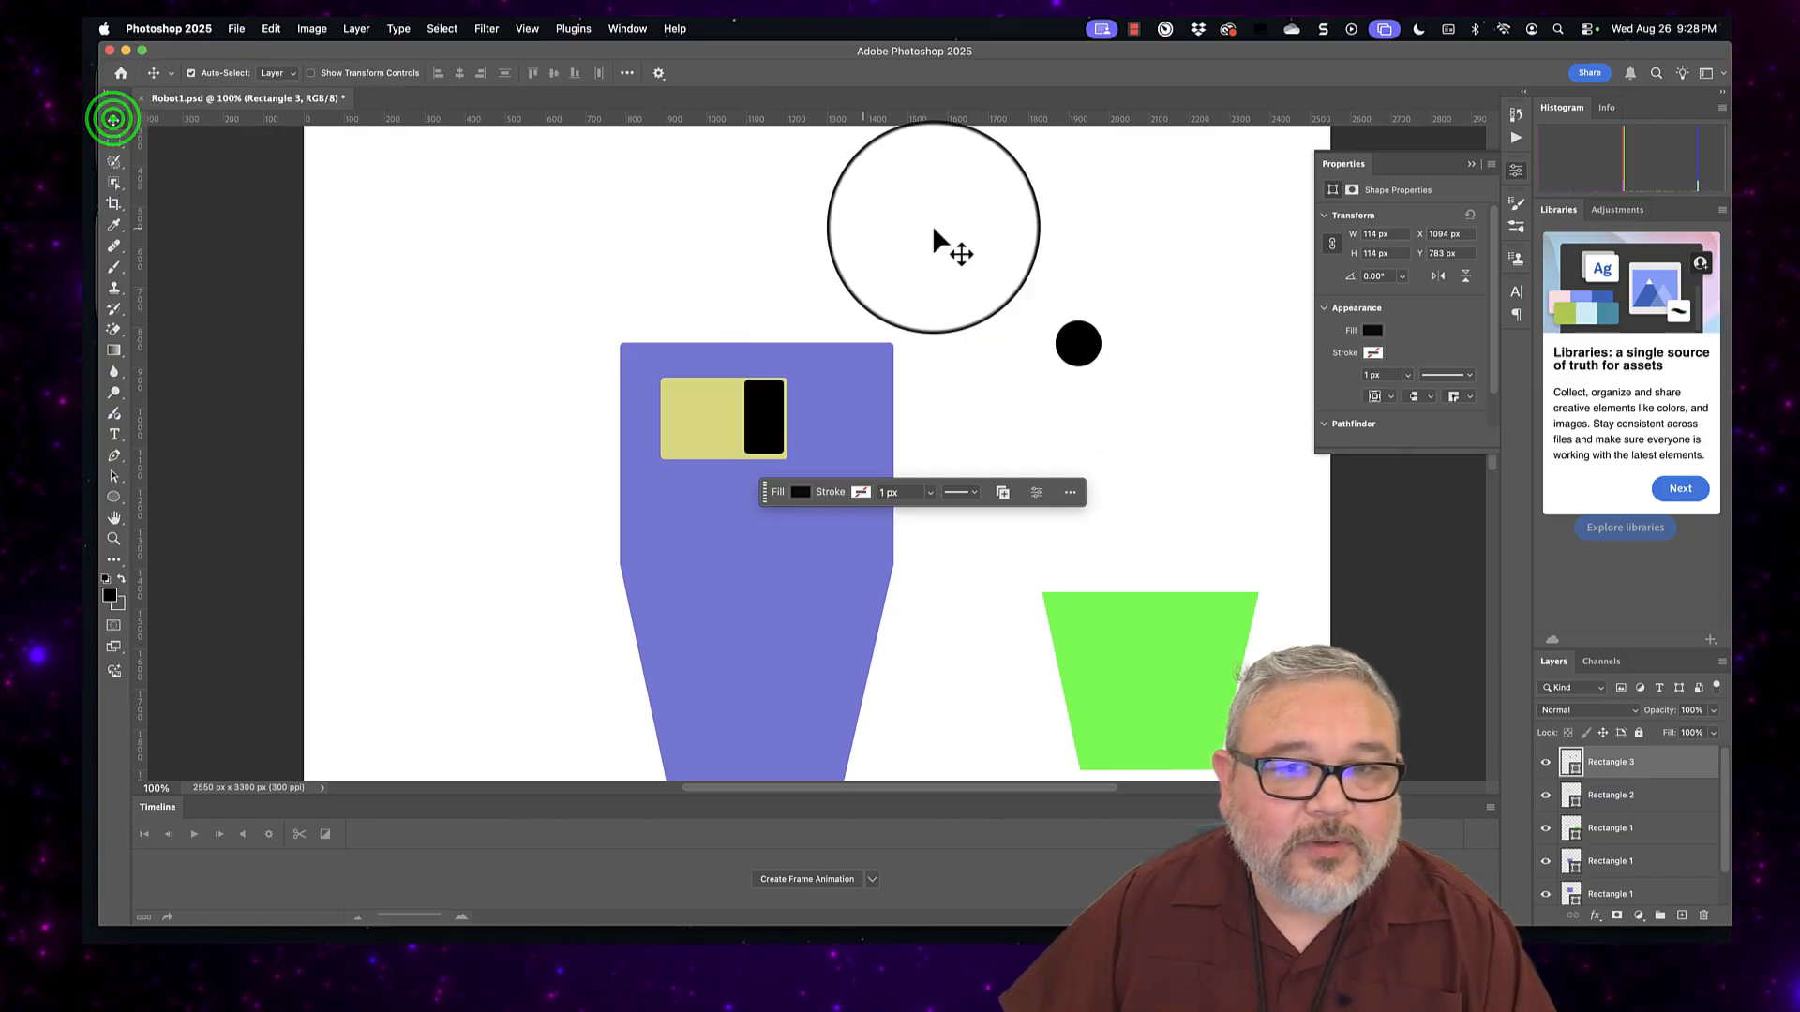
pyautogui.click(1085, 344)
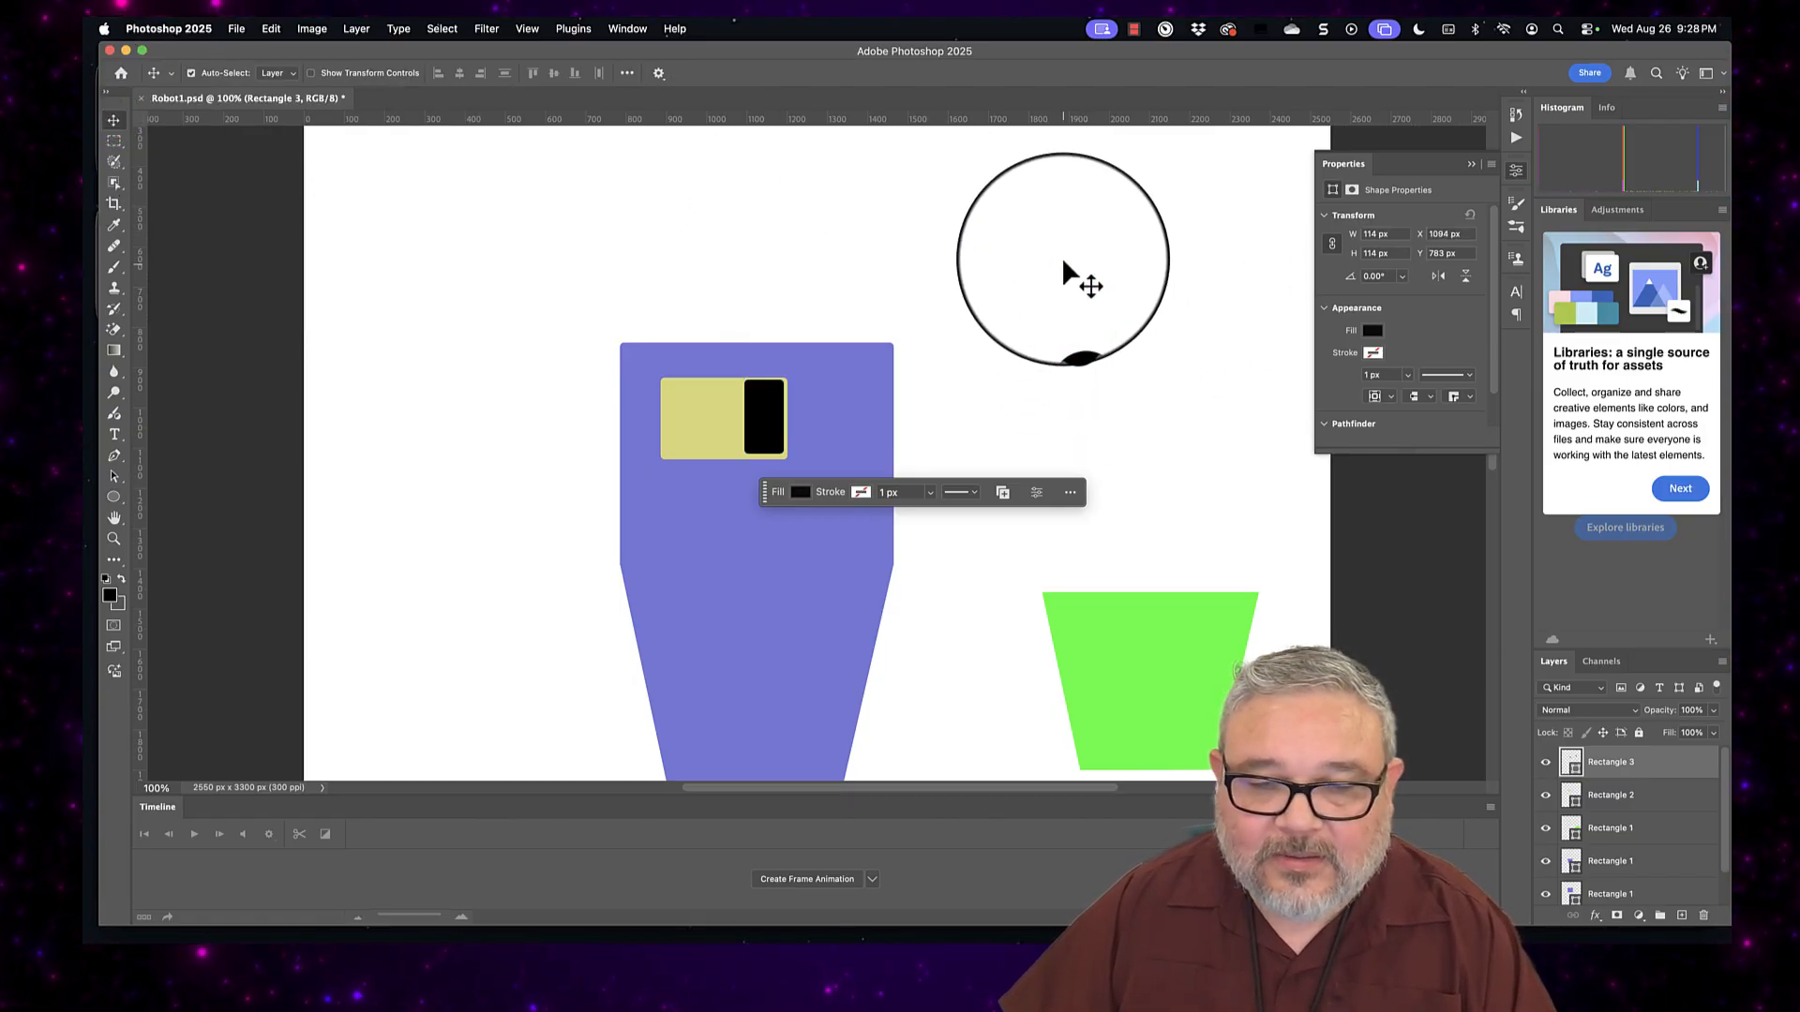
pyautogui.moveTo(1077, 353); pyautogui.dragTo(1135, 269)
pyautogui.press('super+z')
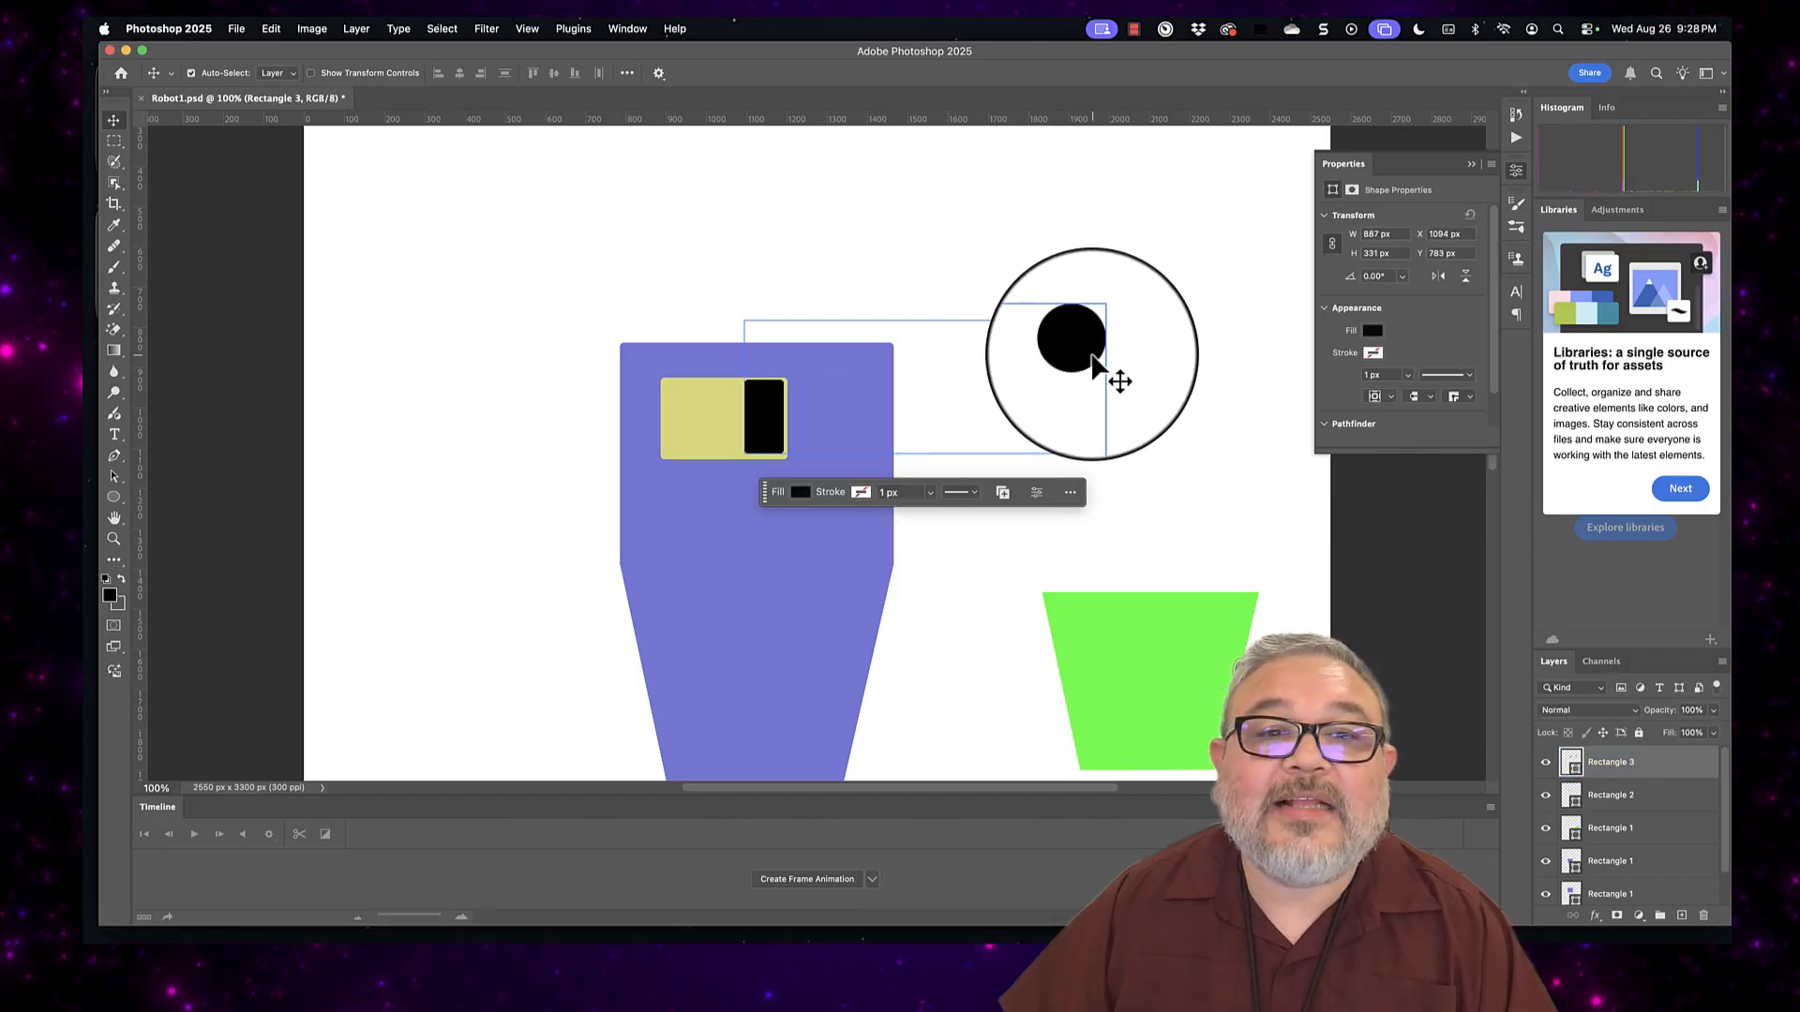
pyautogui.press('super+z')
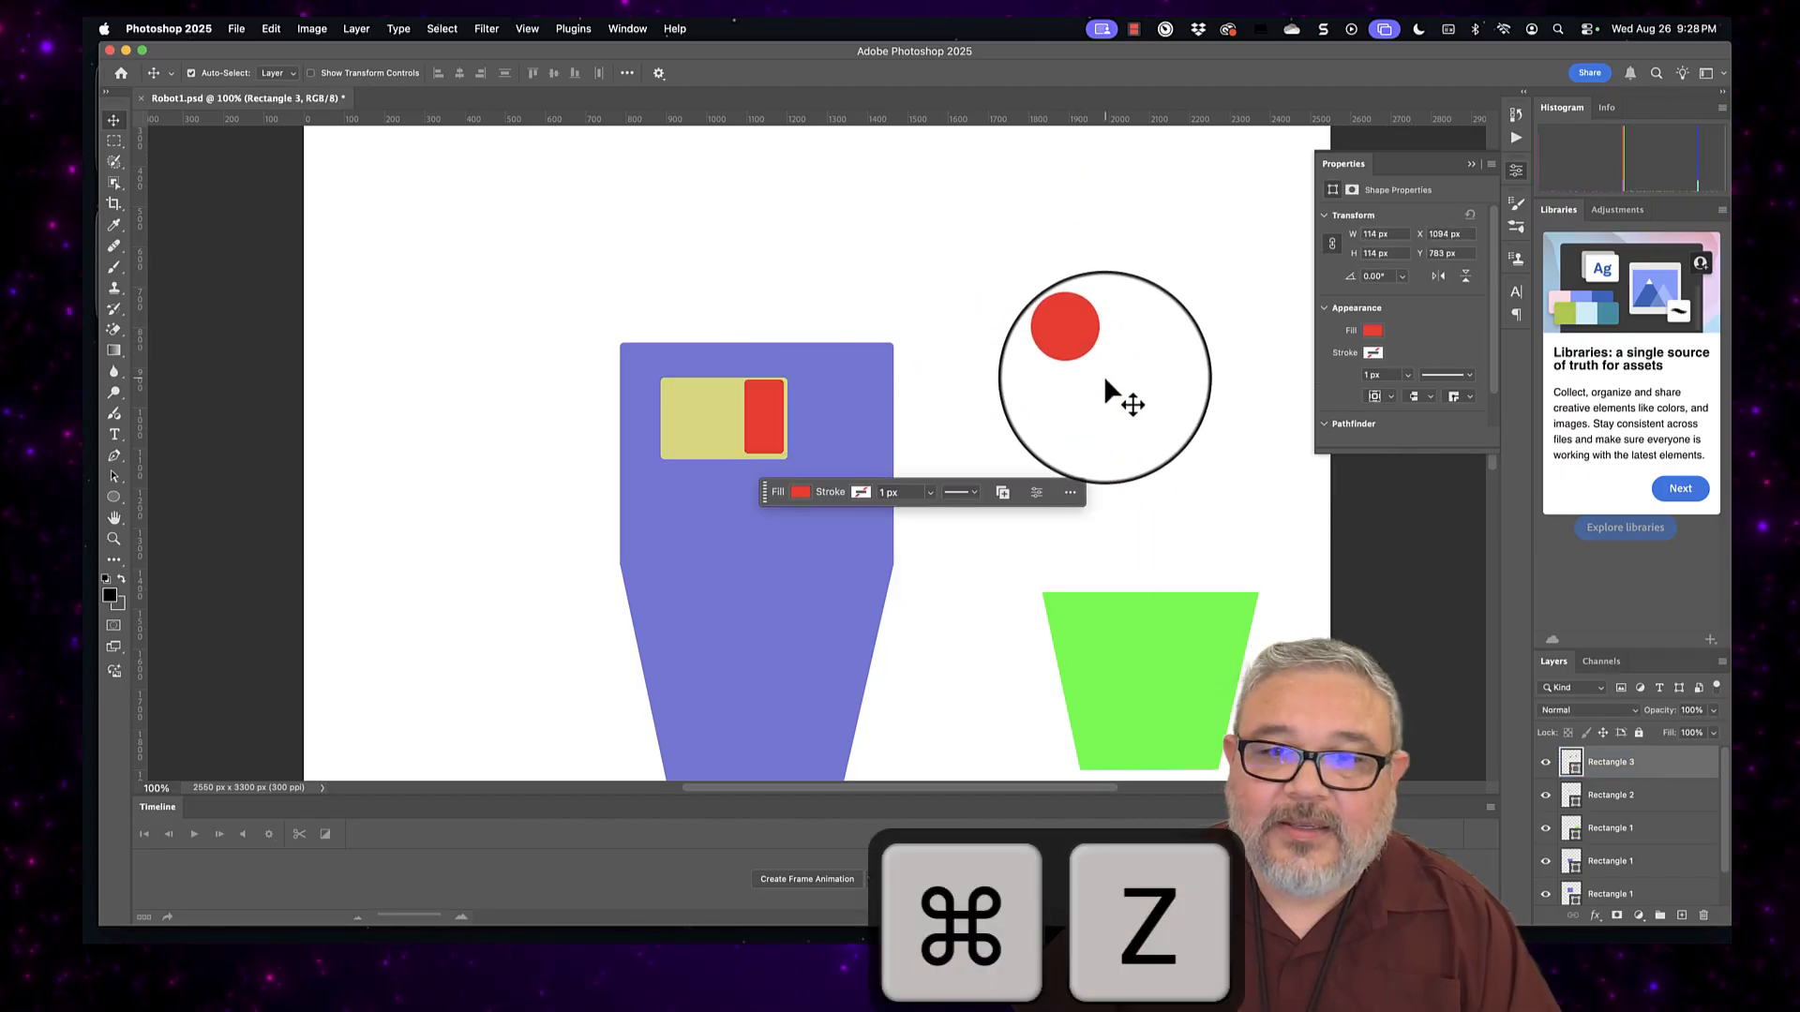
pyautogui.press('super+z')
pyautogui.press('super+z')
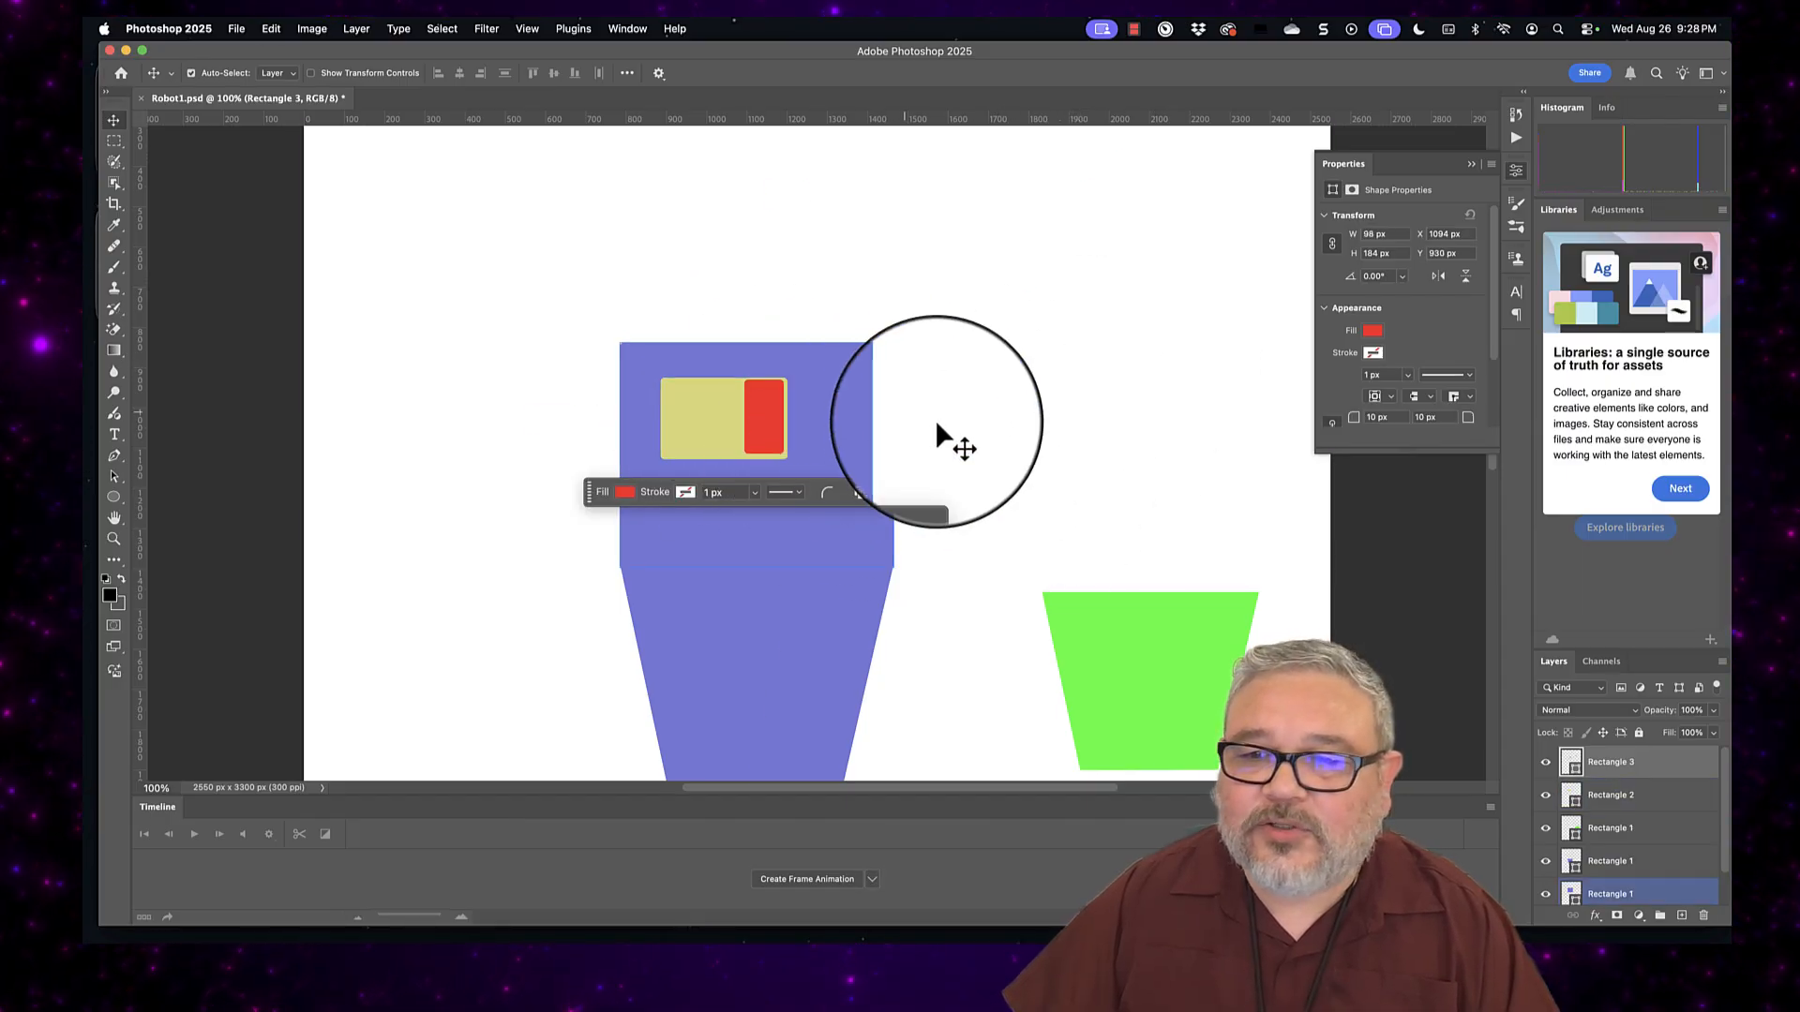
# Step: Draw a circle about 126 px across near the page's upper right corner with the Ellipse tool, and fill it with black
pyautogui.click(813, 345)
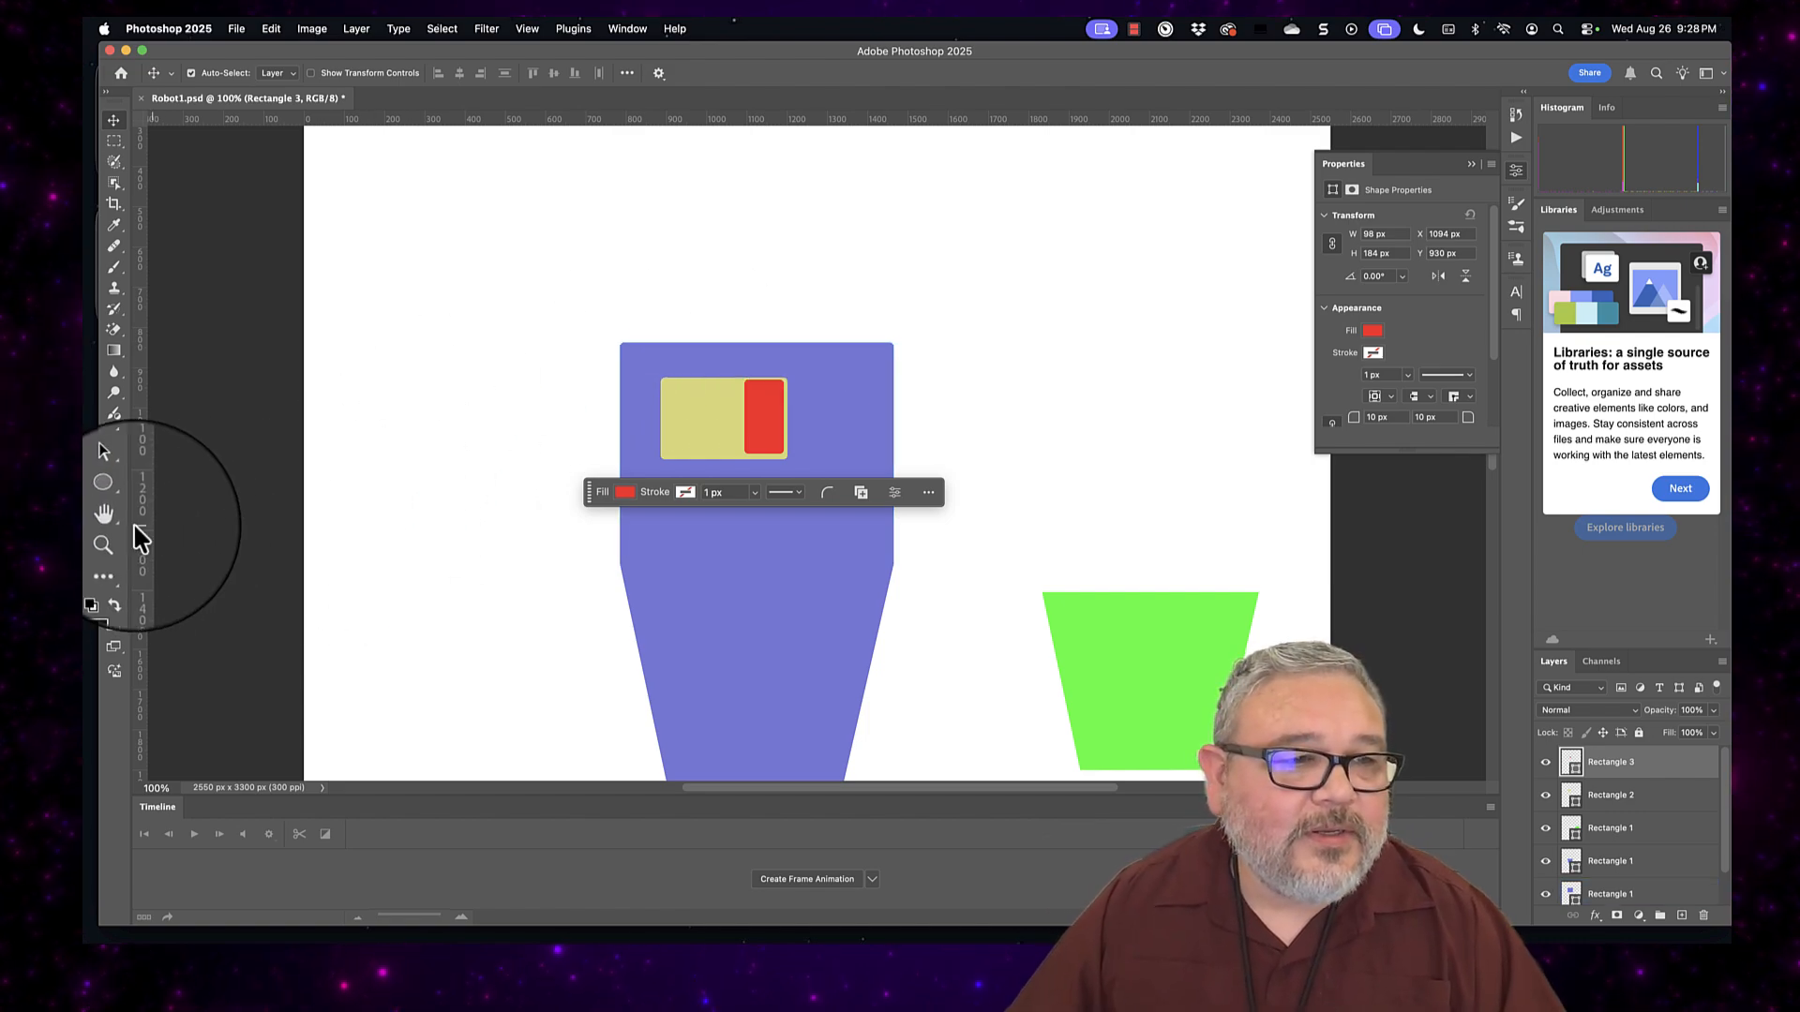
pyautogui.click(115, 498)
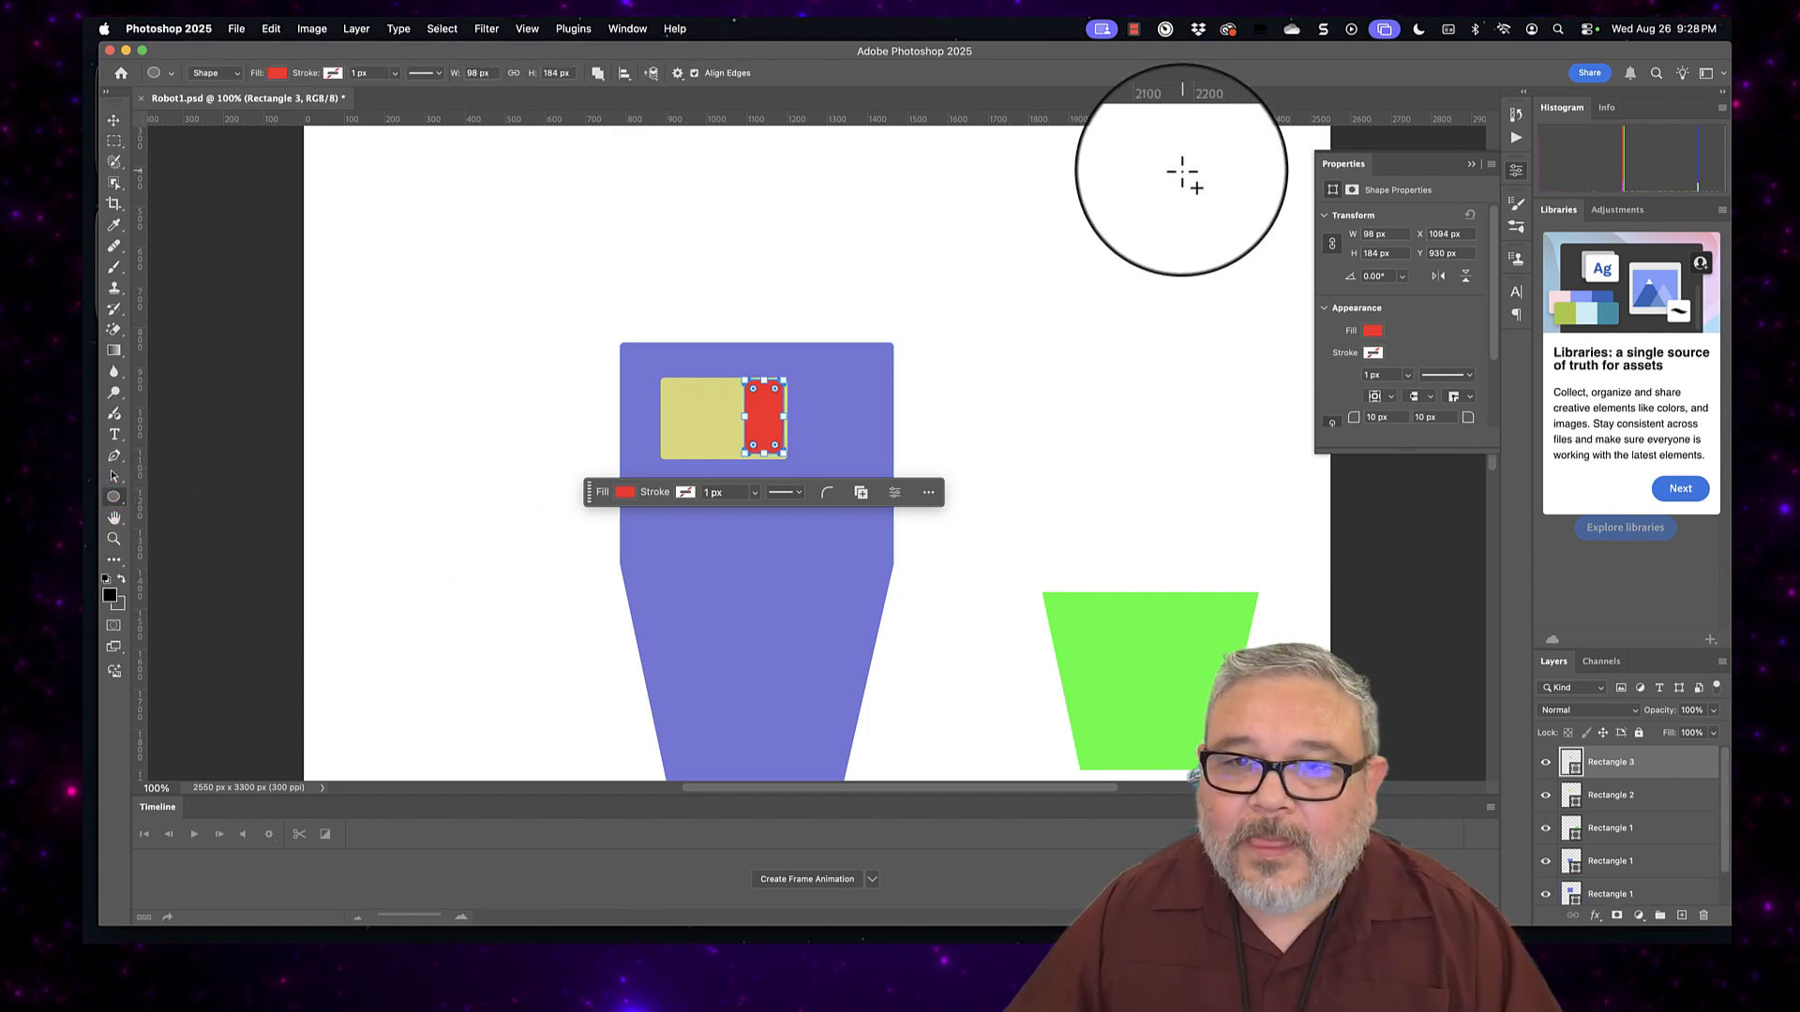
pyautogui.moveTo(1151, 177); pyautogui.dragTo(1211, 224)
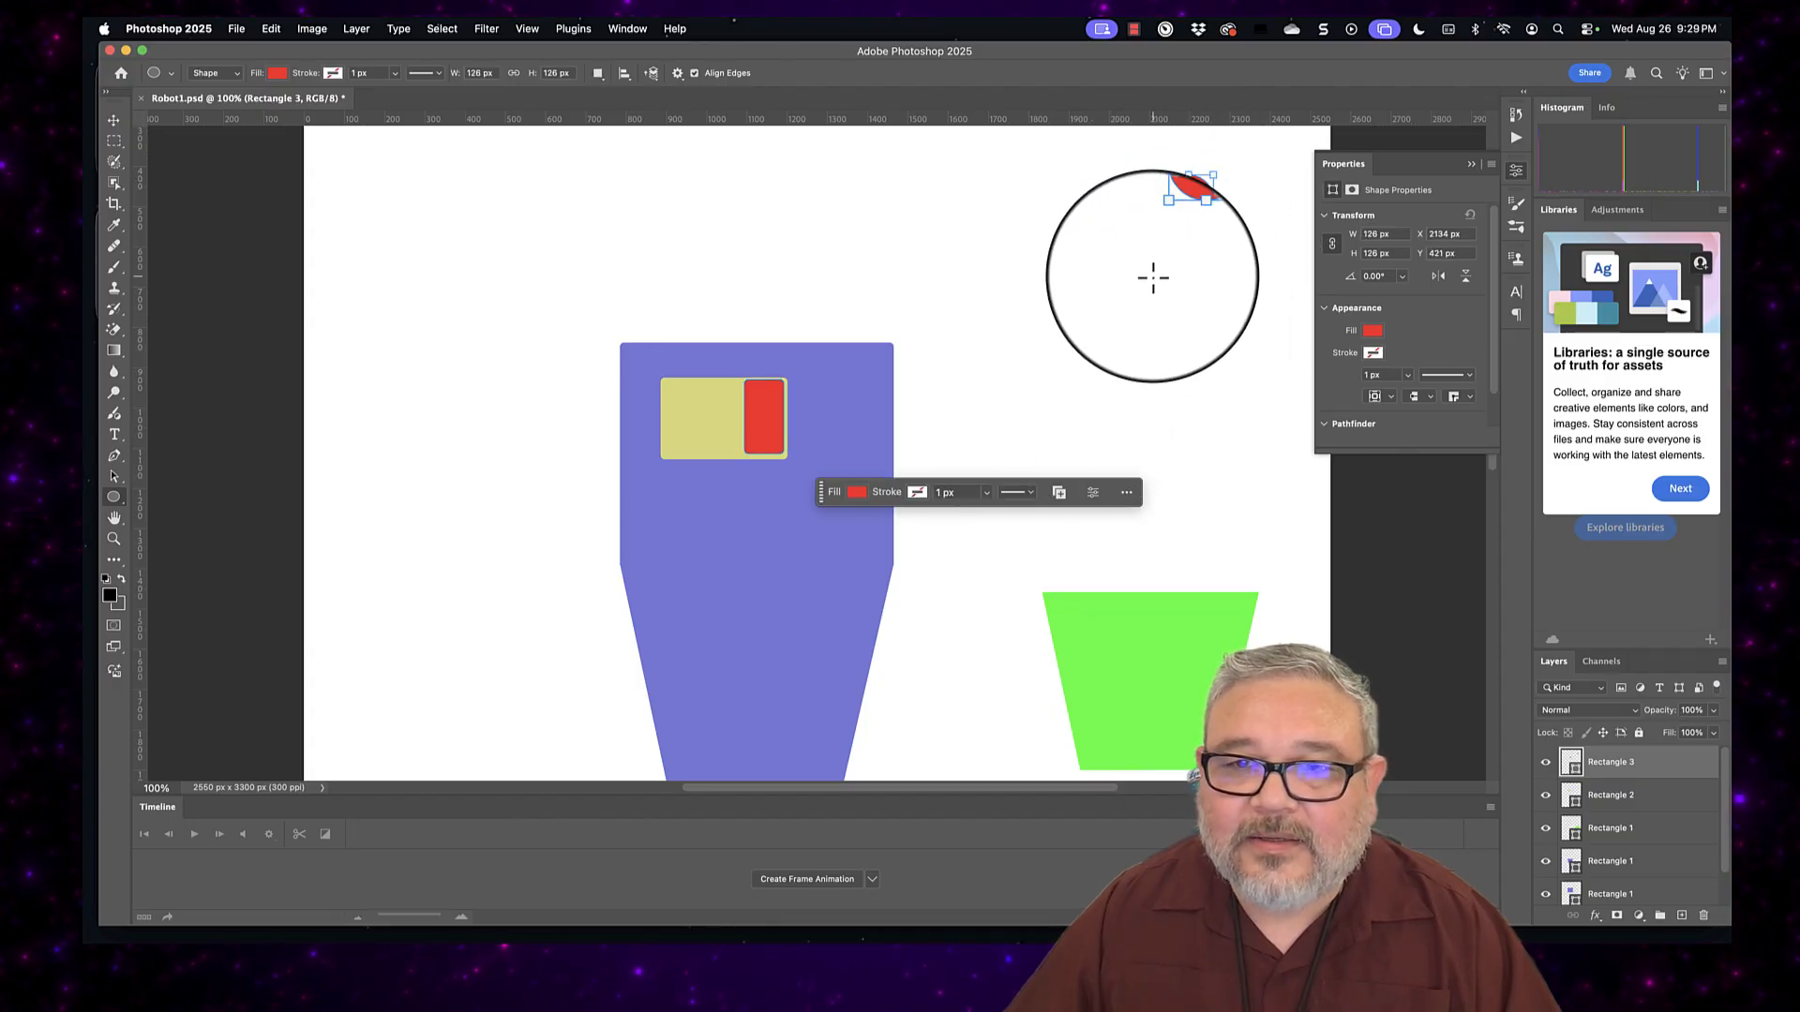
pyautogui.click(869, 495)
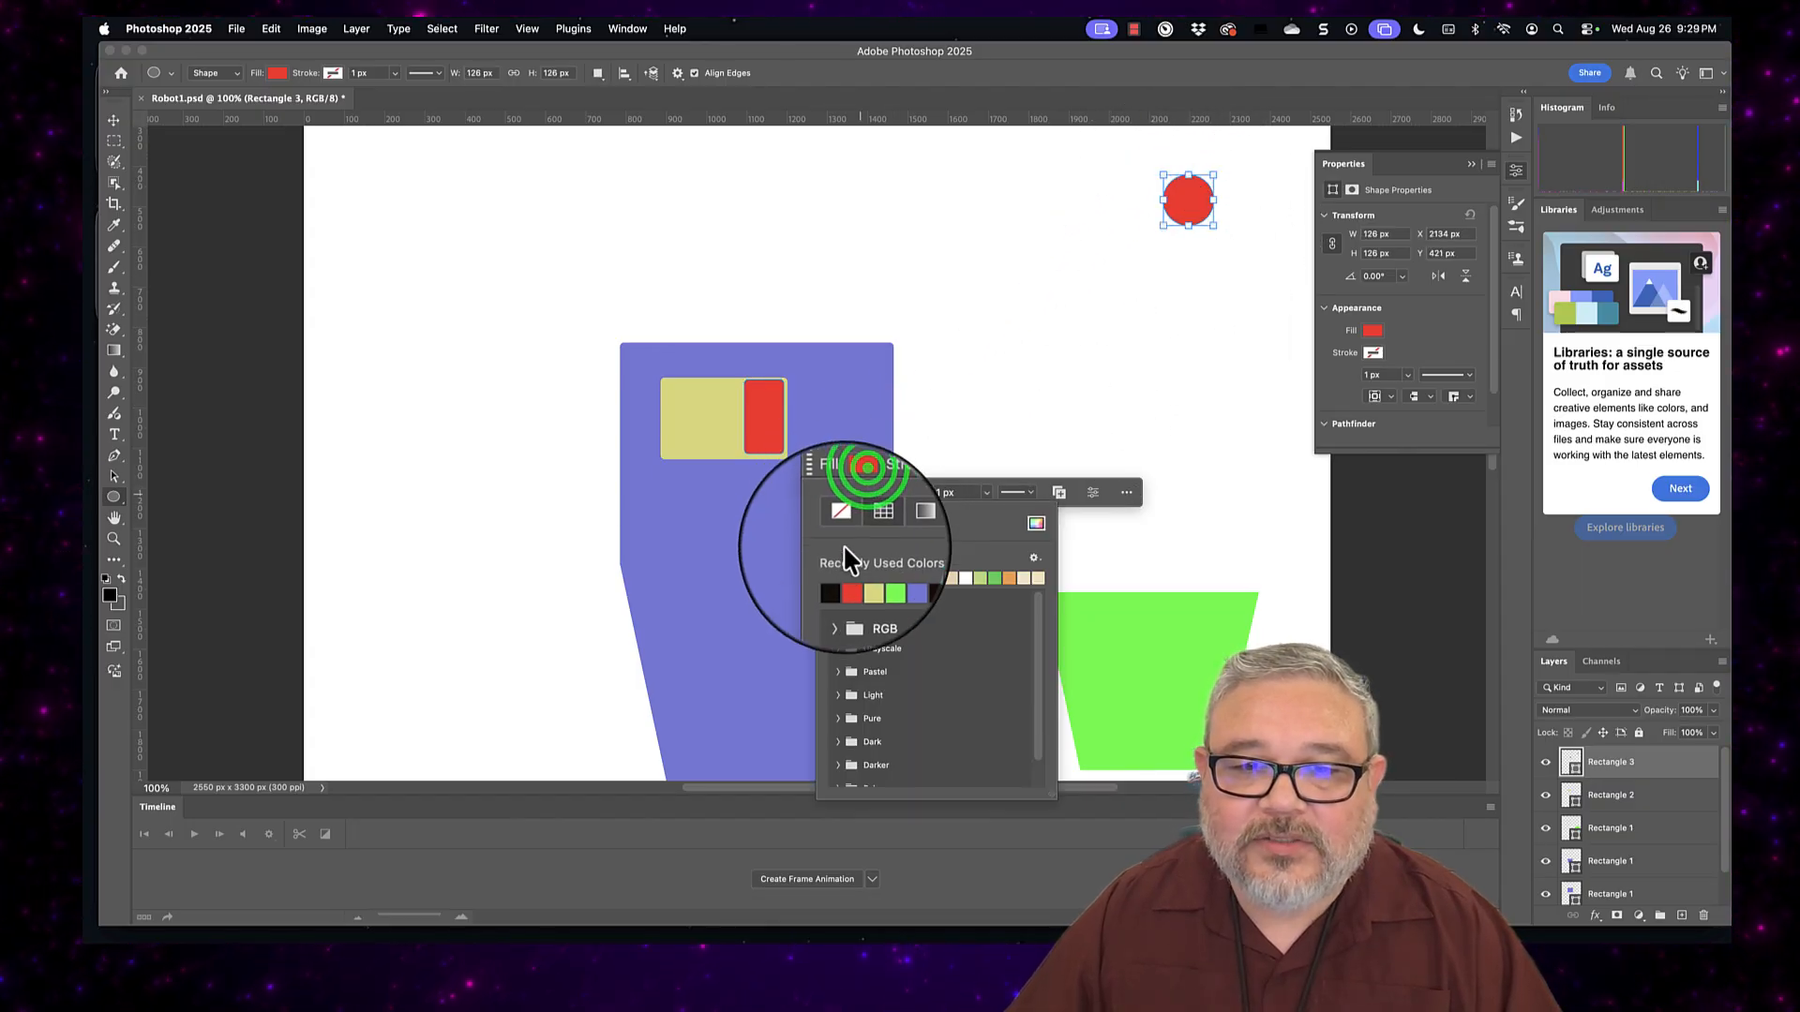
pyautogui.click(835, 578)
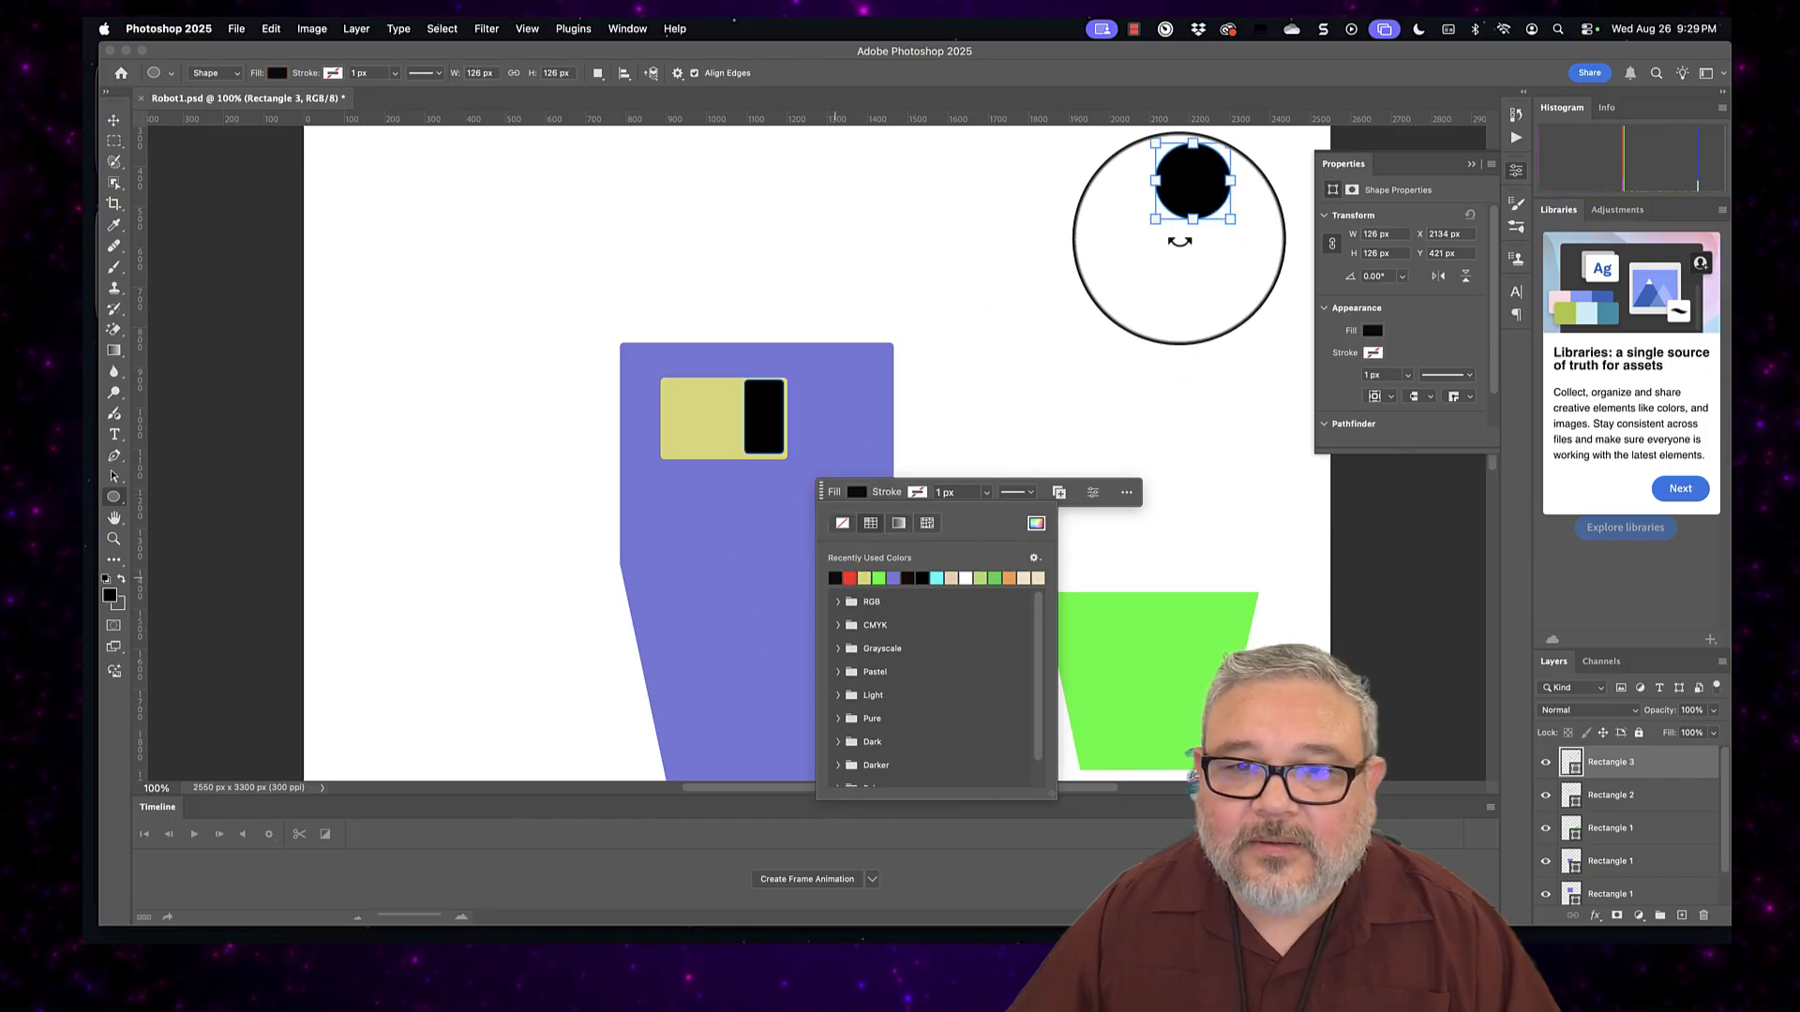
# Step: Cancel the ellipse creation dialog and undo the black fill and the circle
pyautogui.press('super+z')
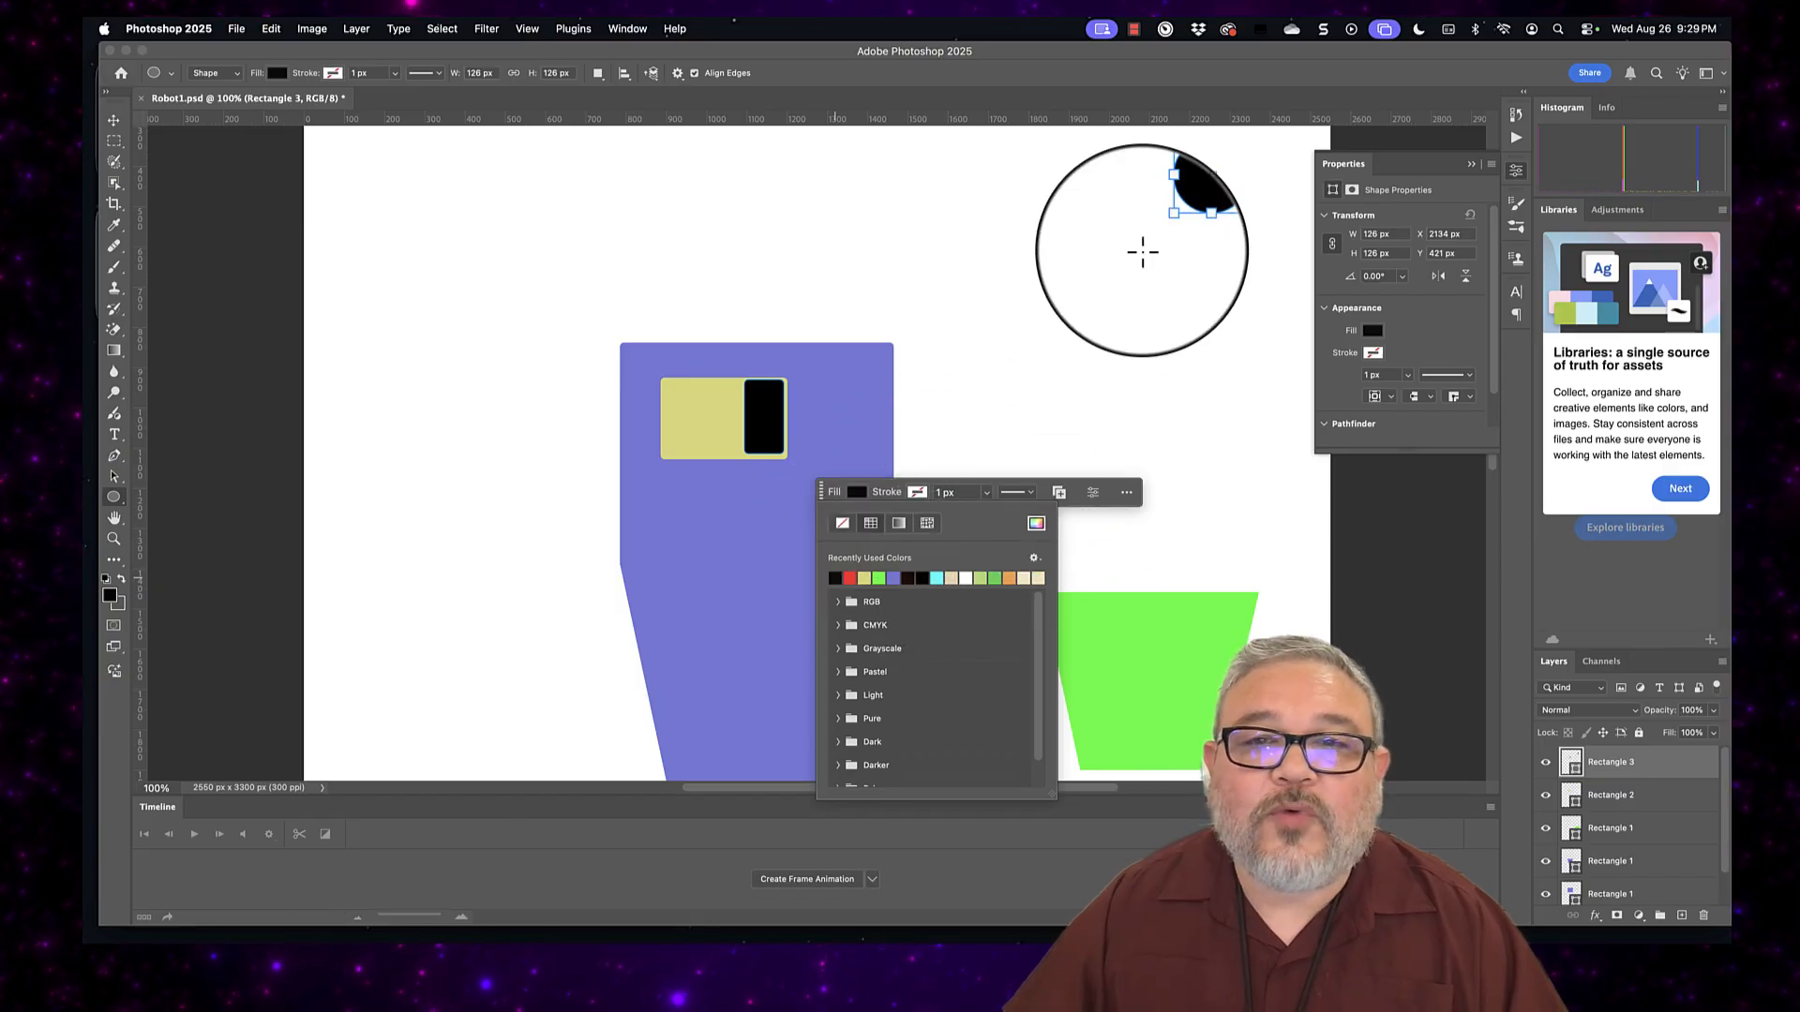
pyautogui.click(1142, 249)
pyautogui.press('super+z')
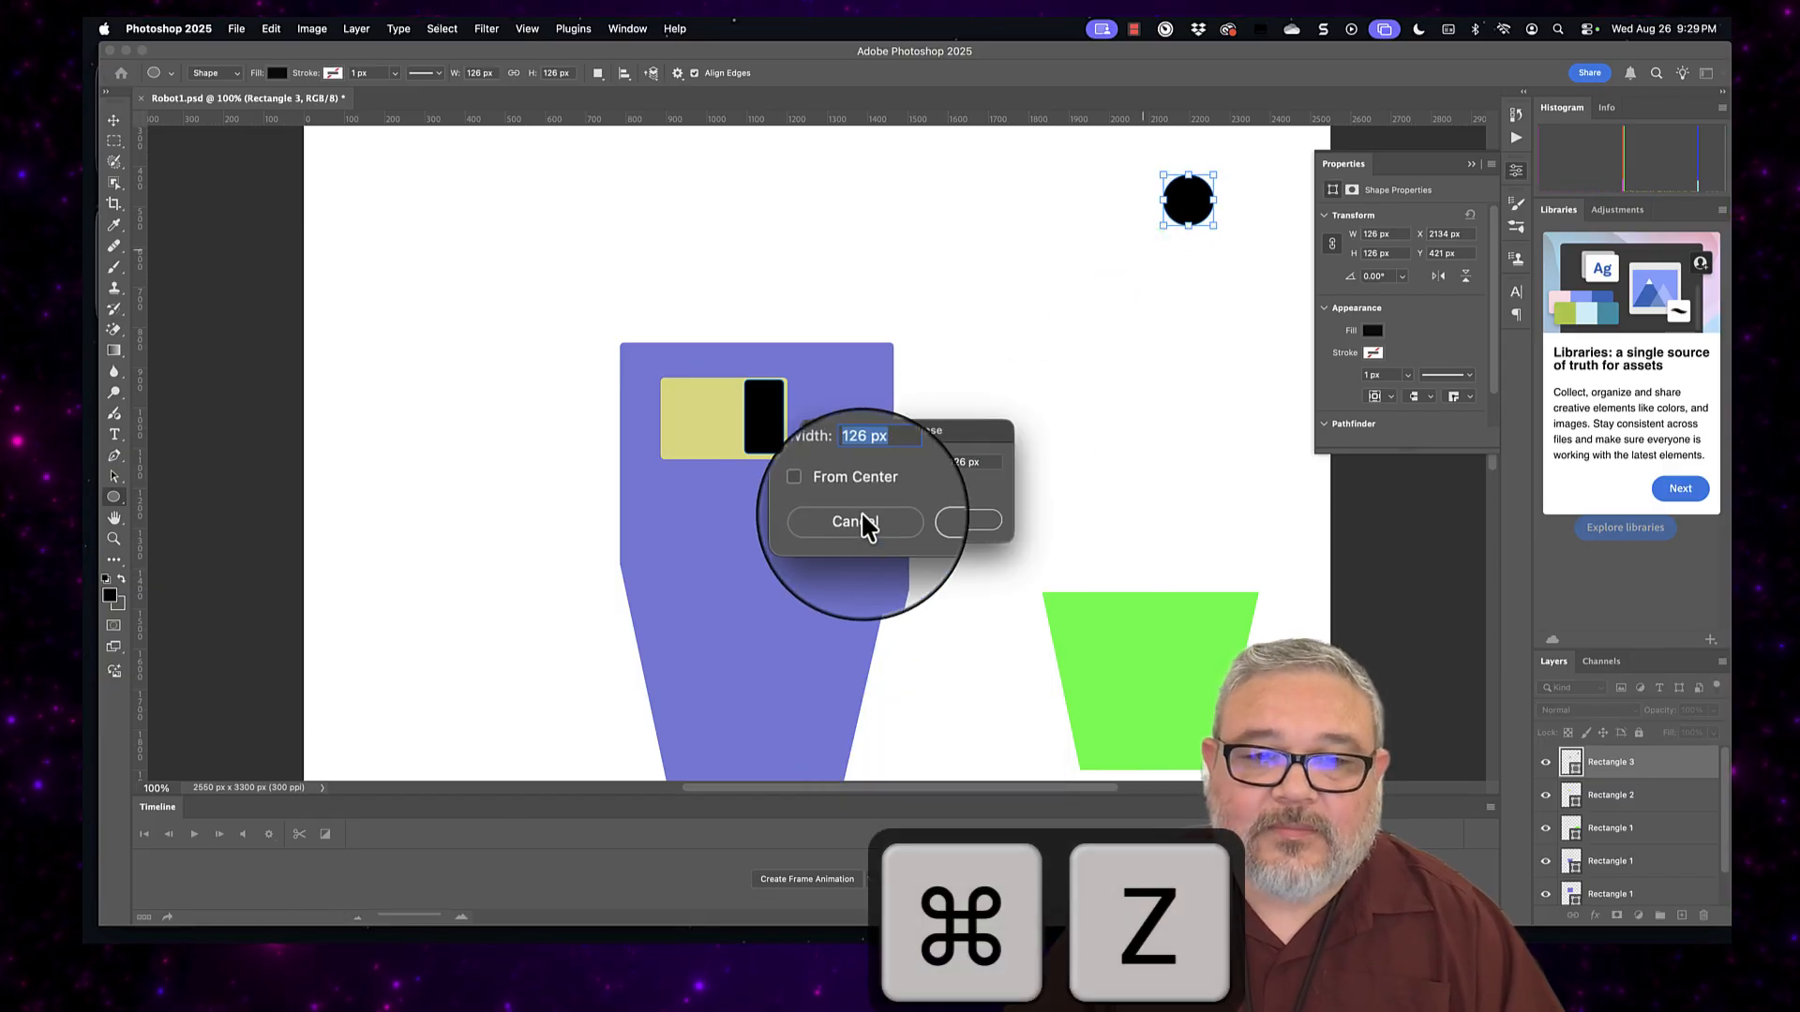
pyautogui.click(863, 518)
pyautogui.press('super+z')
pyautogui.press('super+z')
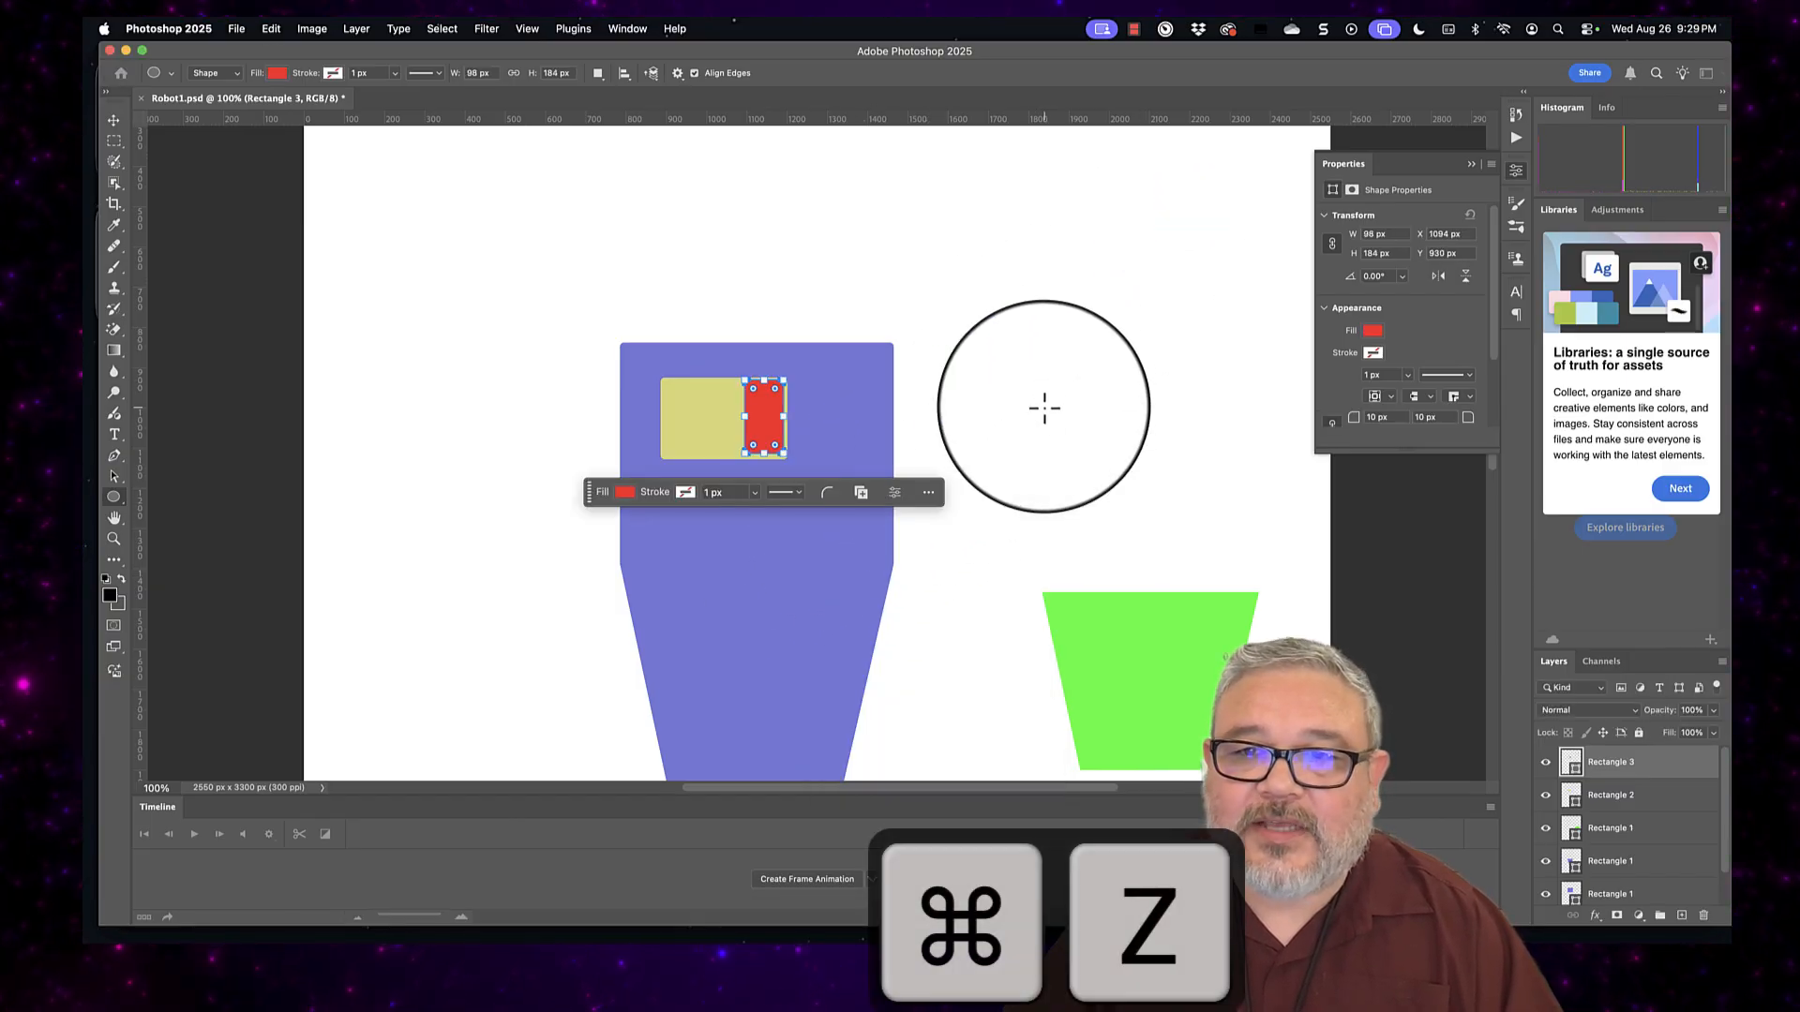
# Step: Deselect all shapes with the Move tool, and fully lock the layer of the robot body's upper blue rectangle
pyautogui.click(112, 119)
pyautogui.click(1110, 393)
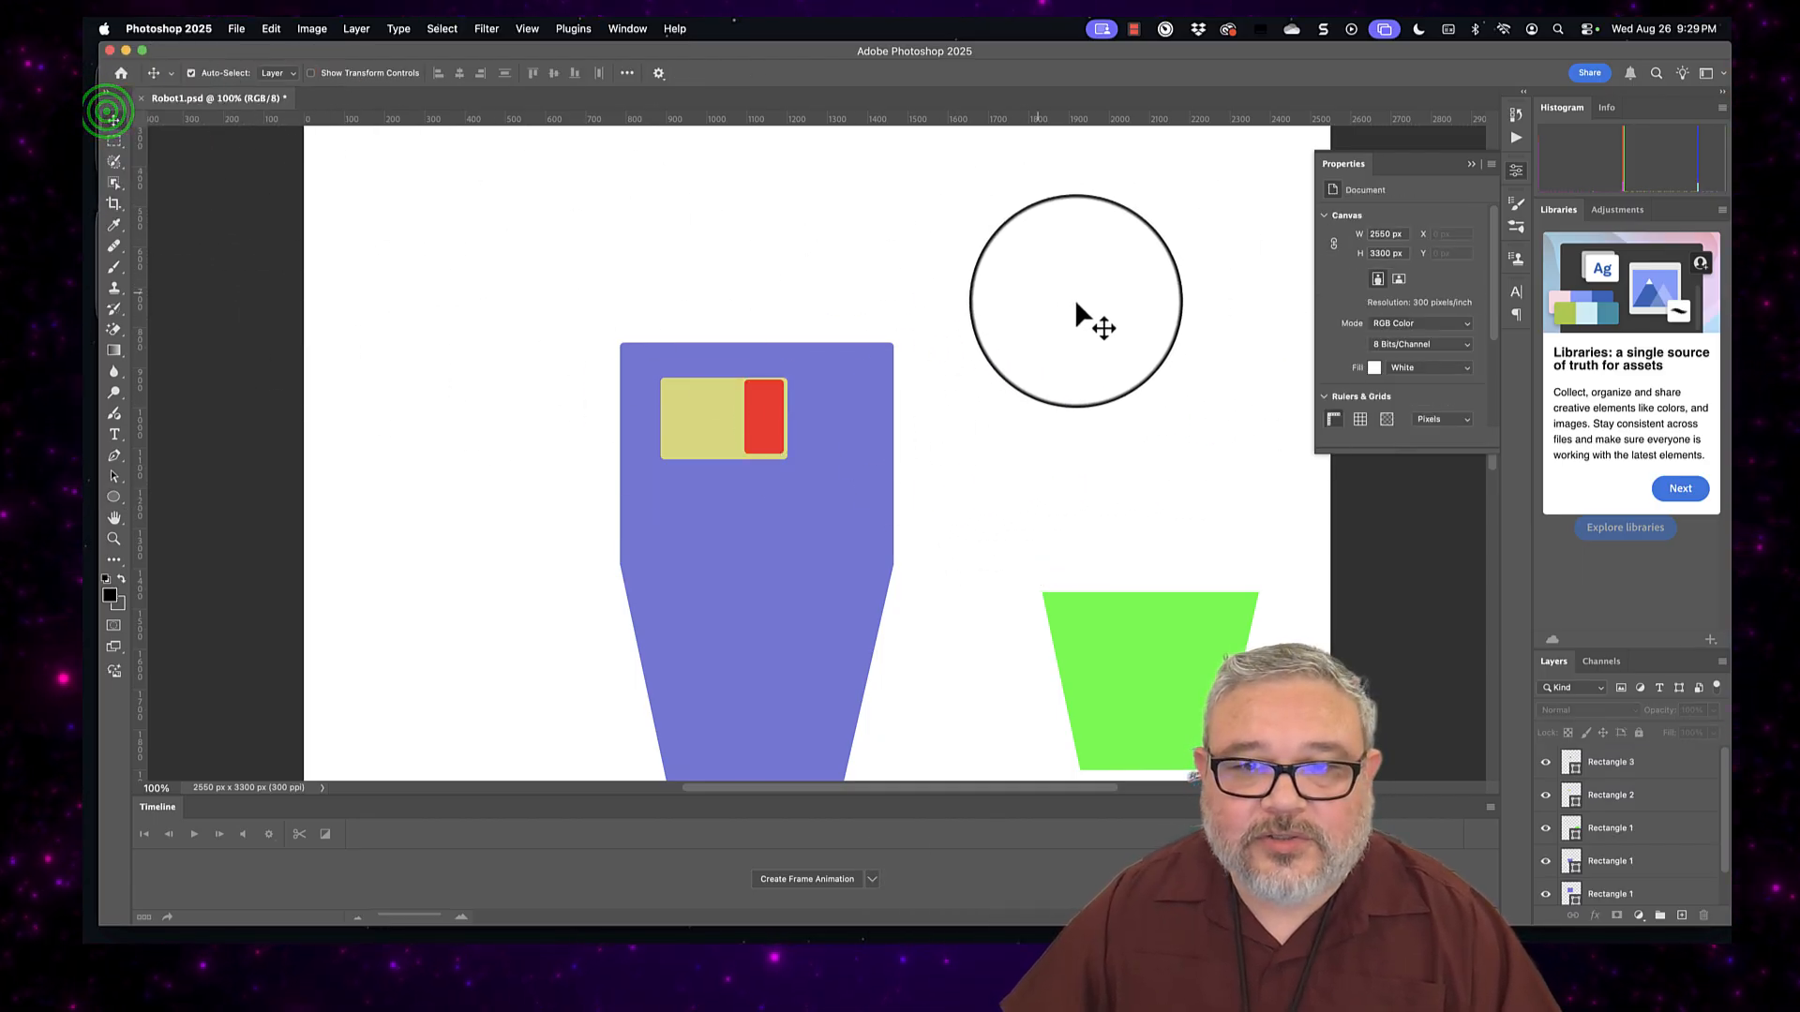
pyautogui.click(1692, 776)
pyautogui.scroll(-1, 1603, 797)
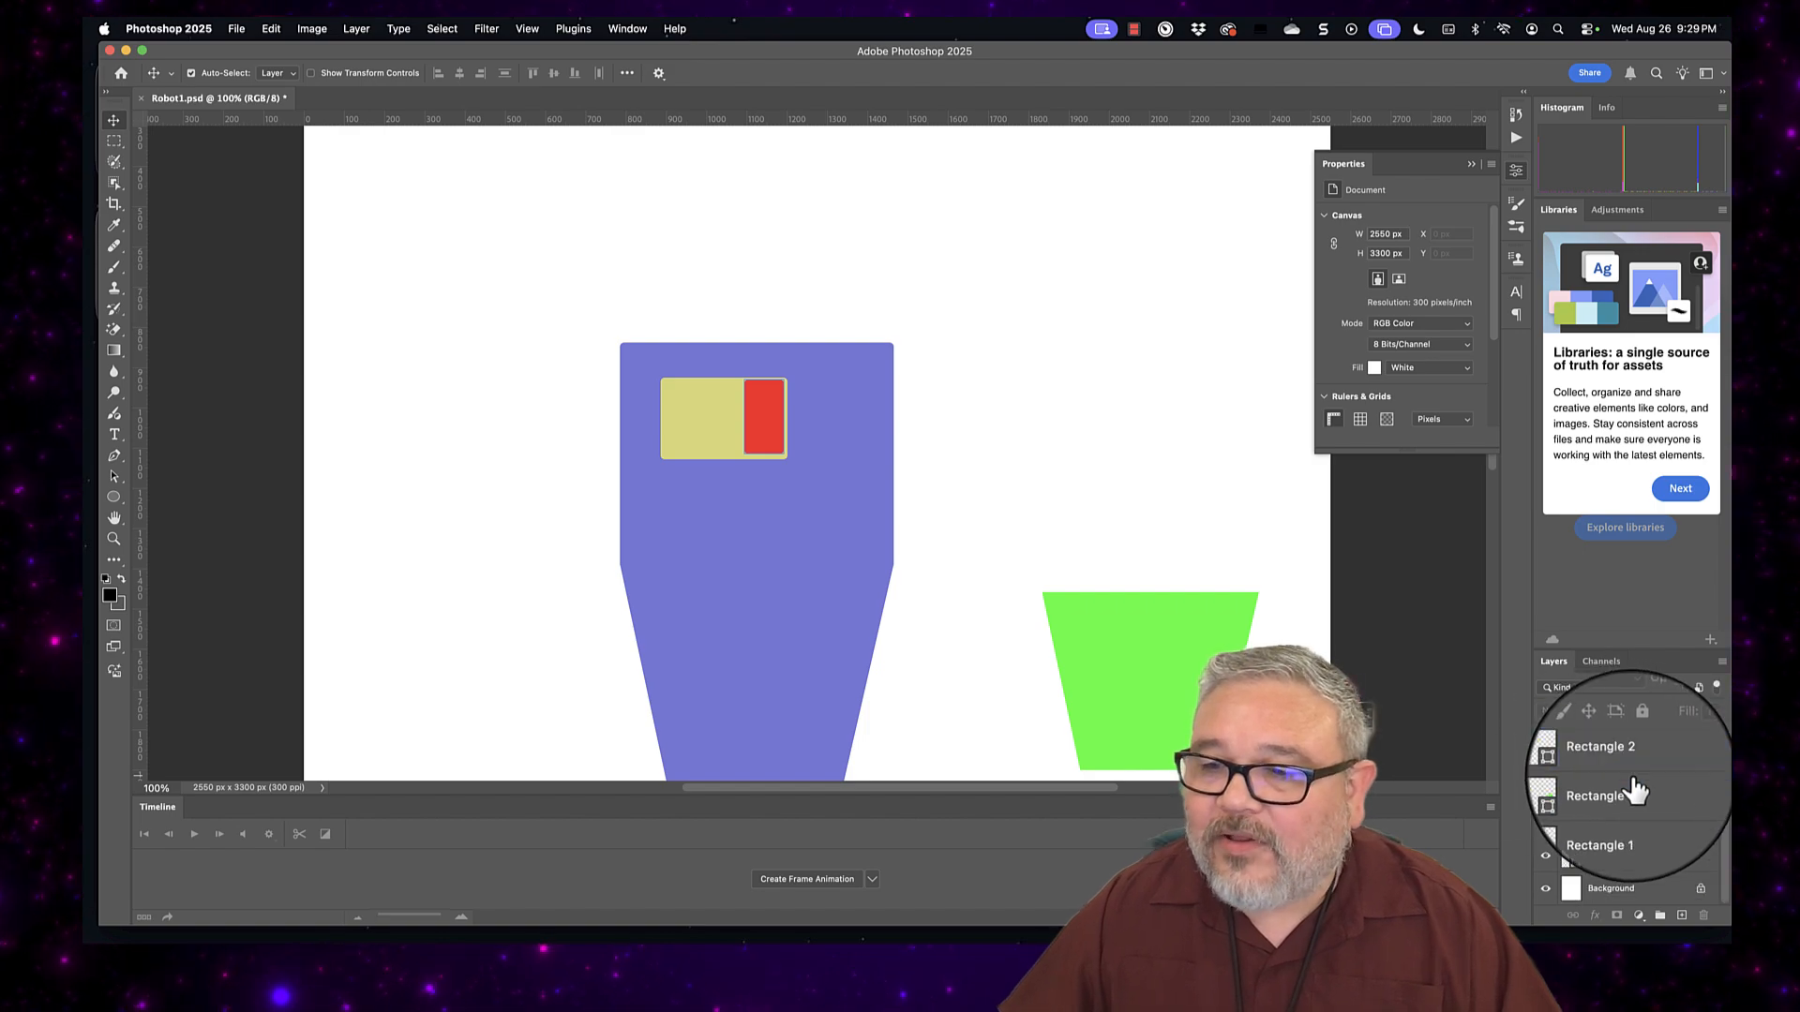
pyautogui.click(1631, 837)
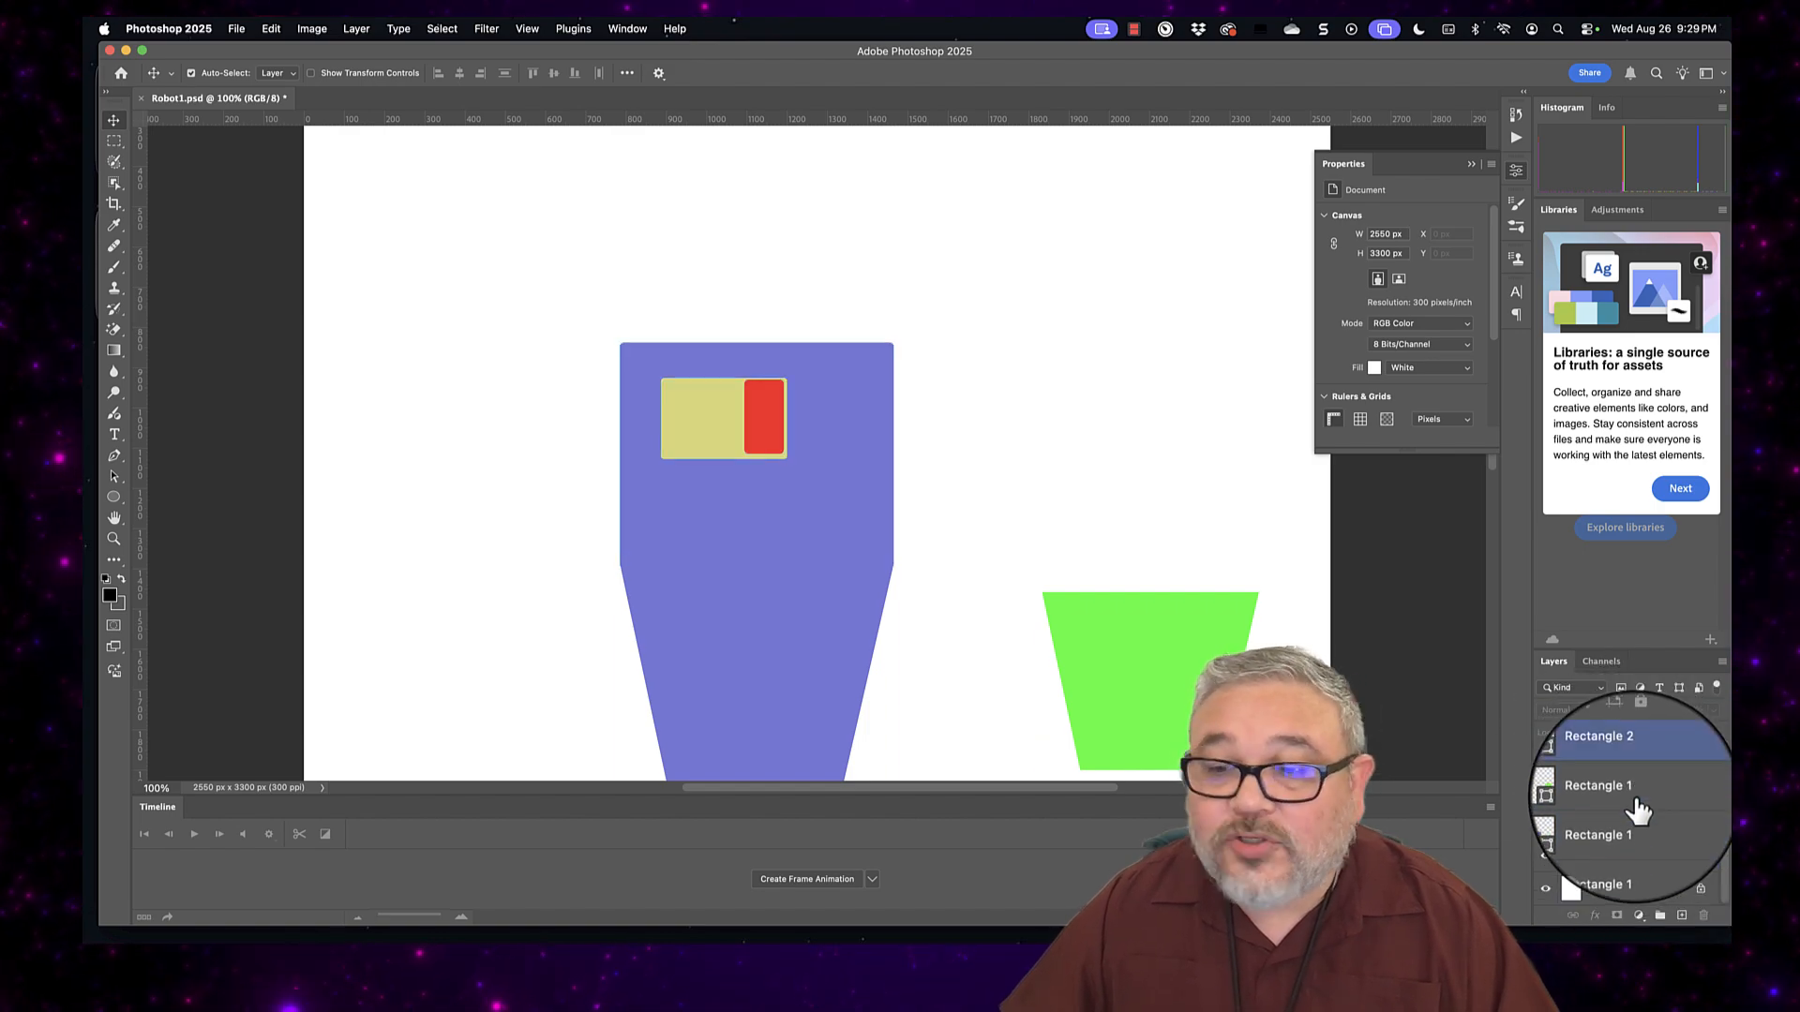
pyautogui.click(1697, 858)
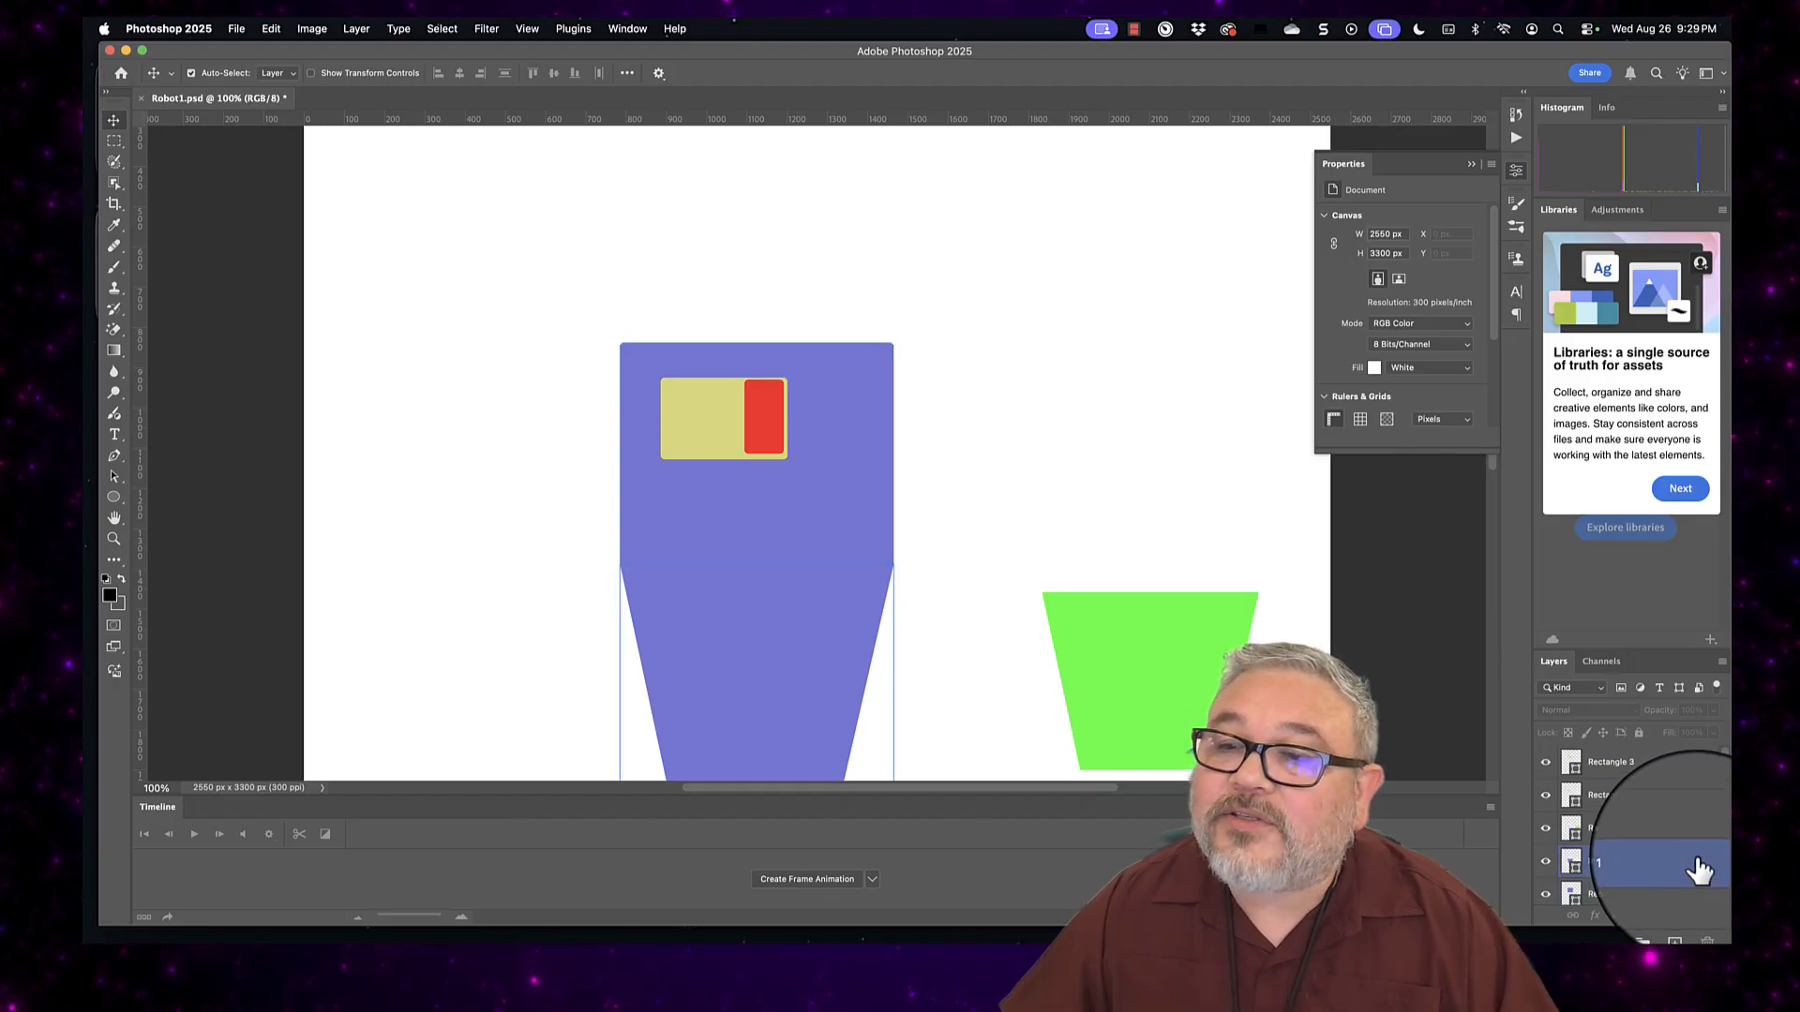
pyautogui.scroll(-2, 667, 401)
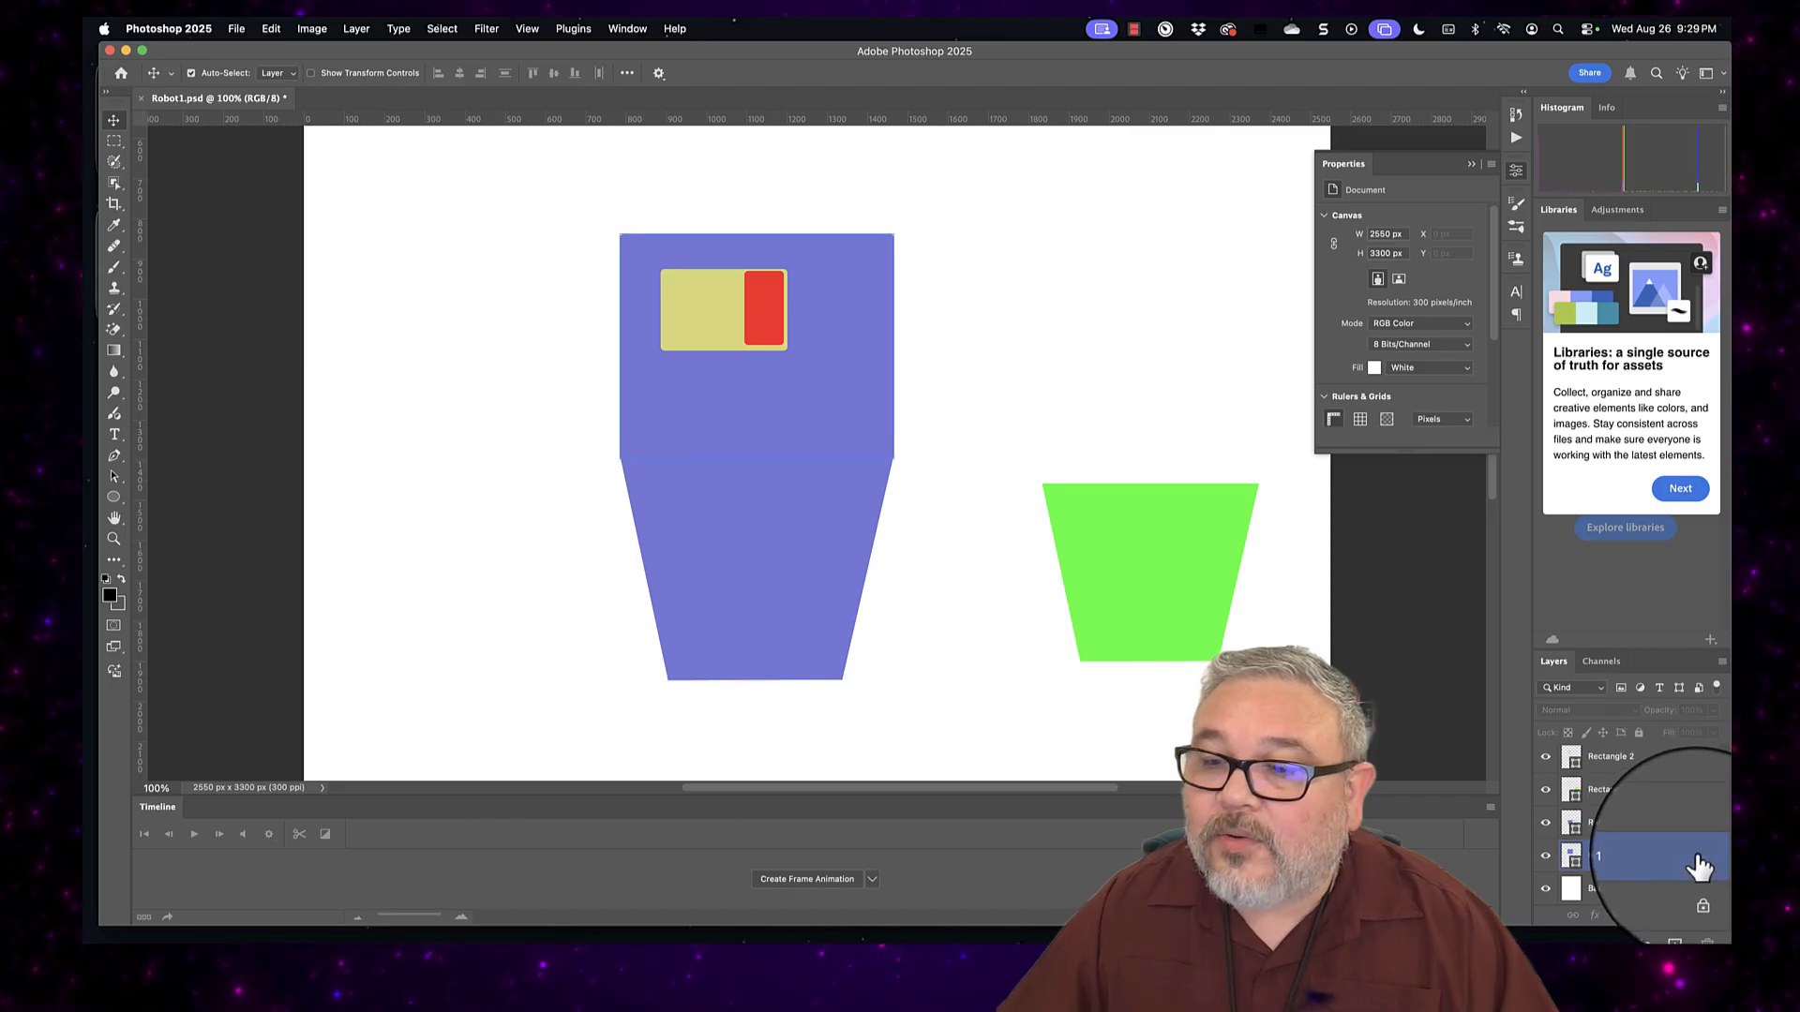
pyautogui.click(1698, 867)
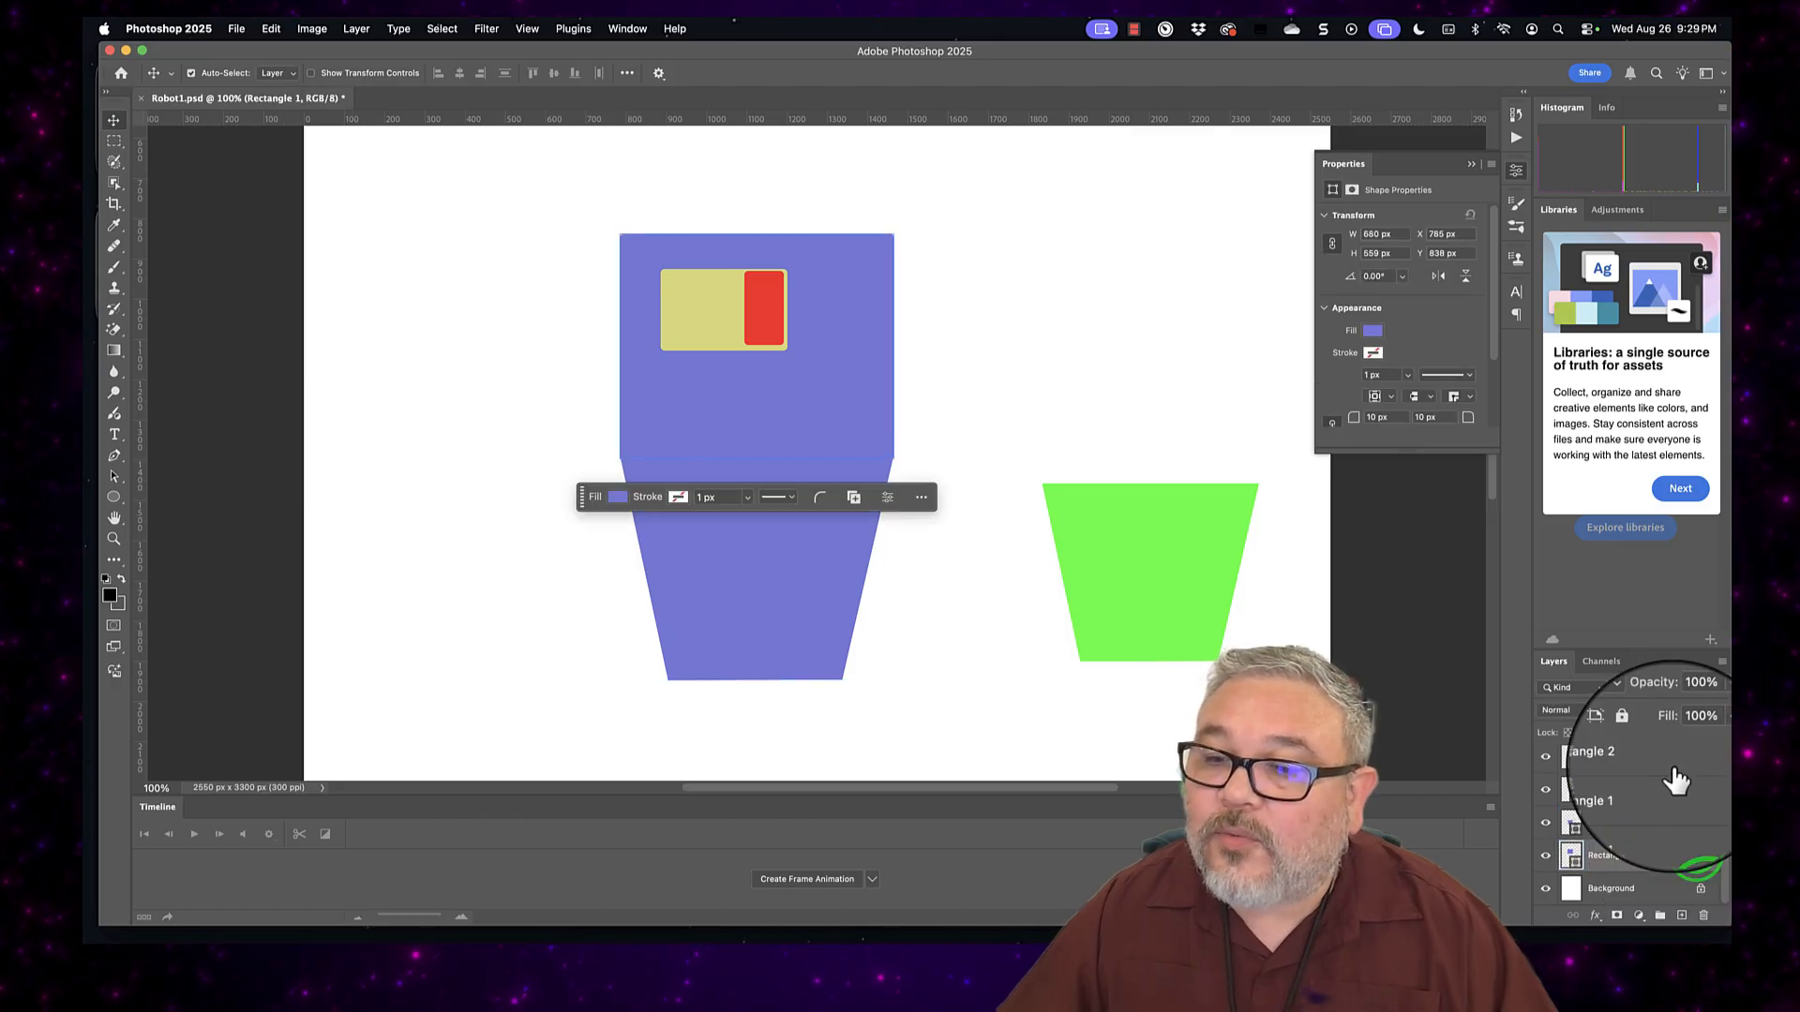
pyautogui.click(1640, 734)
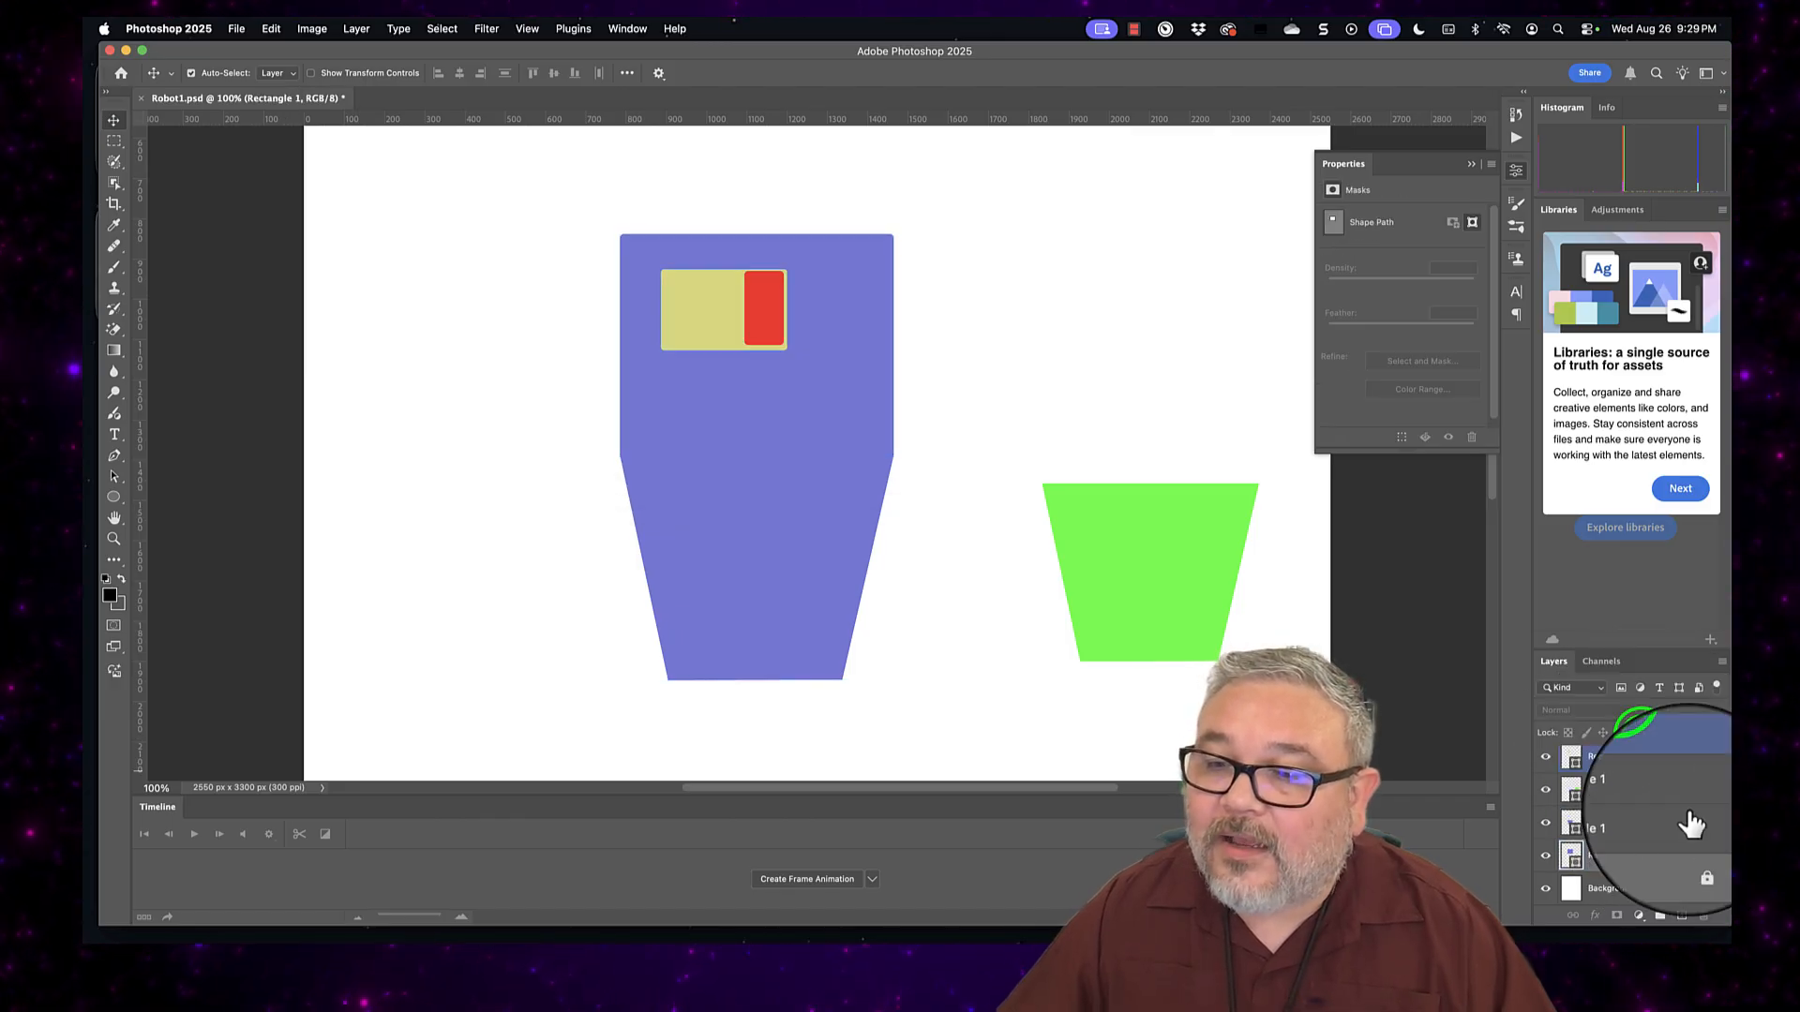
# Step: Fully lock the layers of the body's lower blue trapezoid and the green trapezoid
pyautogui.click(1698, 828)
pyautogui.click(1639, 735)
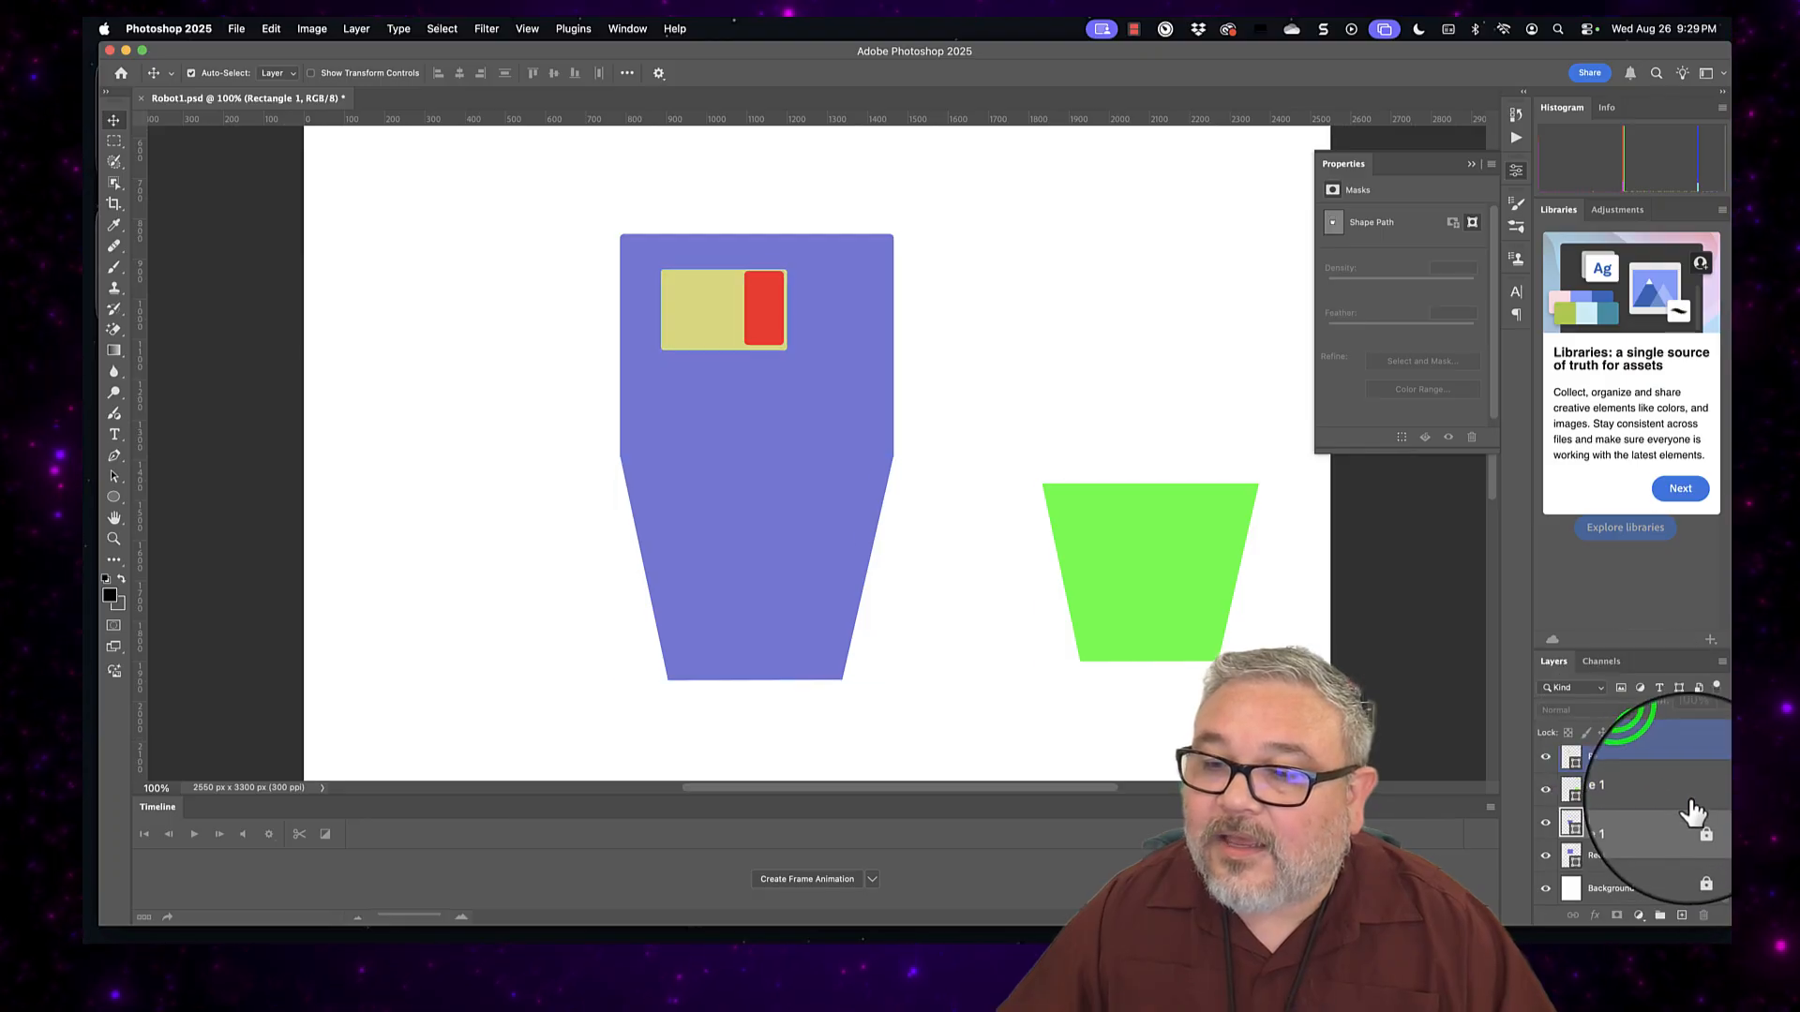
pyautogui.click(1696, 801)
pyautogui.click(1639, 733)
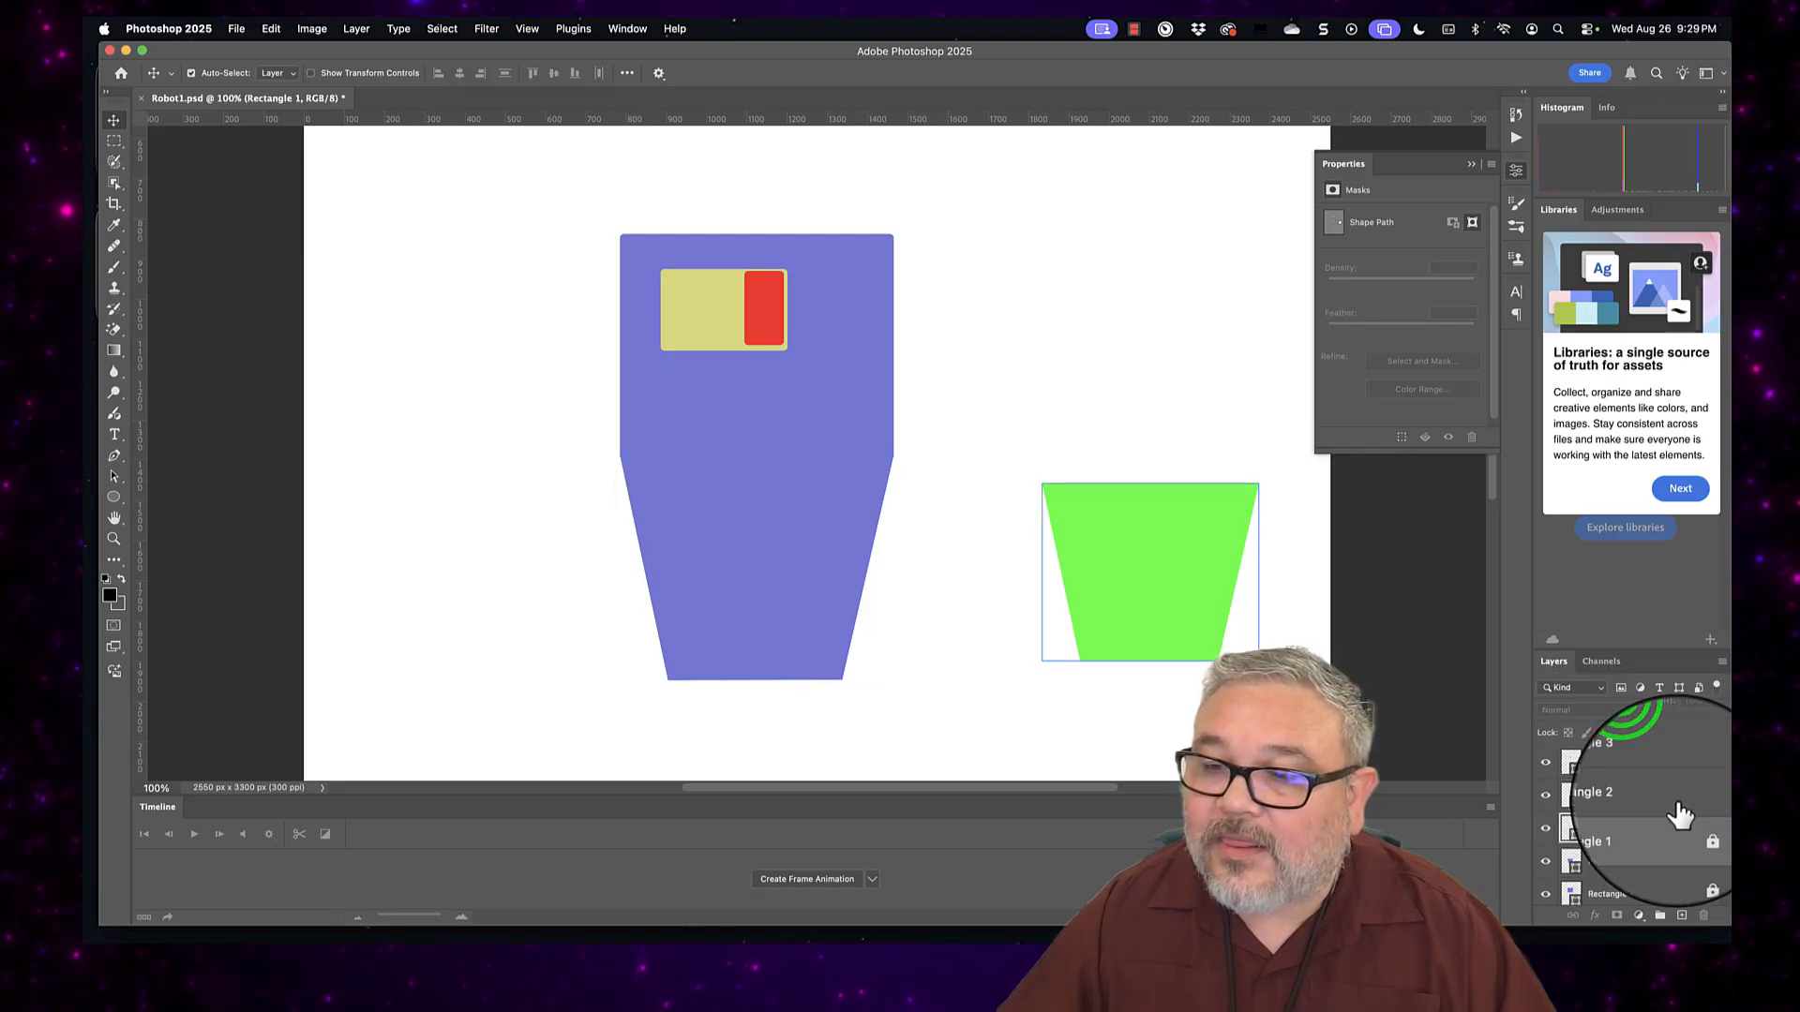
# Step: Fully lock the yellow panel's layer, Rectangle 2, and the red panel's layer, Rectangle 3
pyautogui.click(1699, 798)
pyautogui.click(1638, 733)
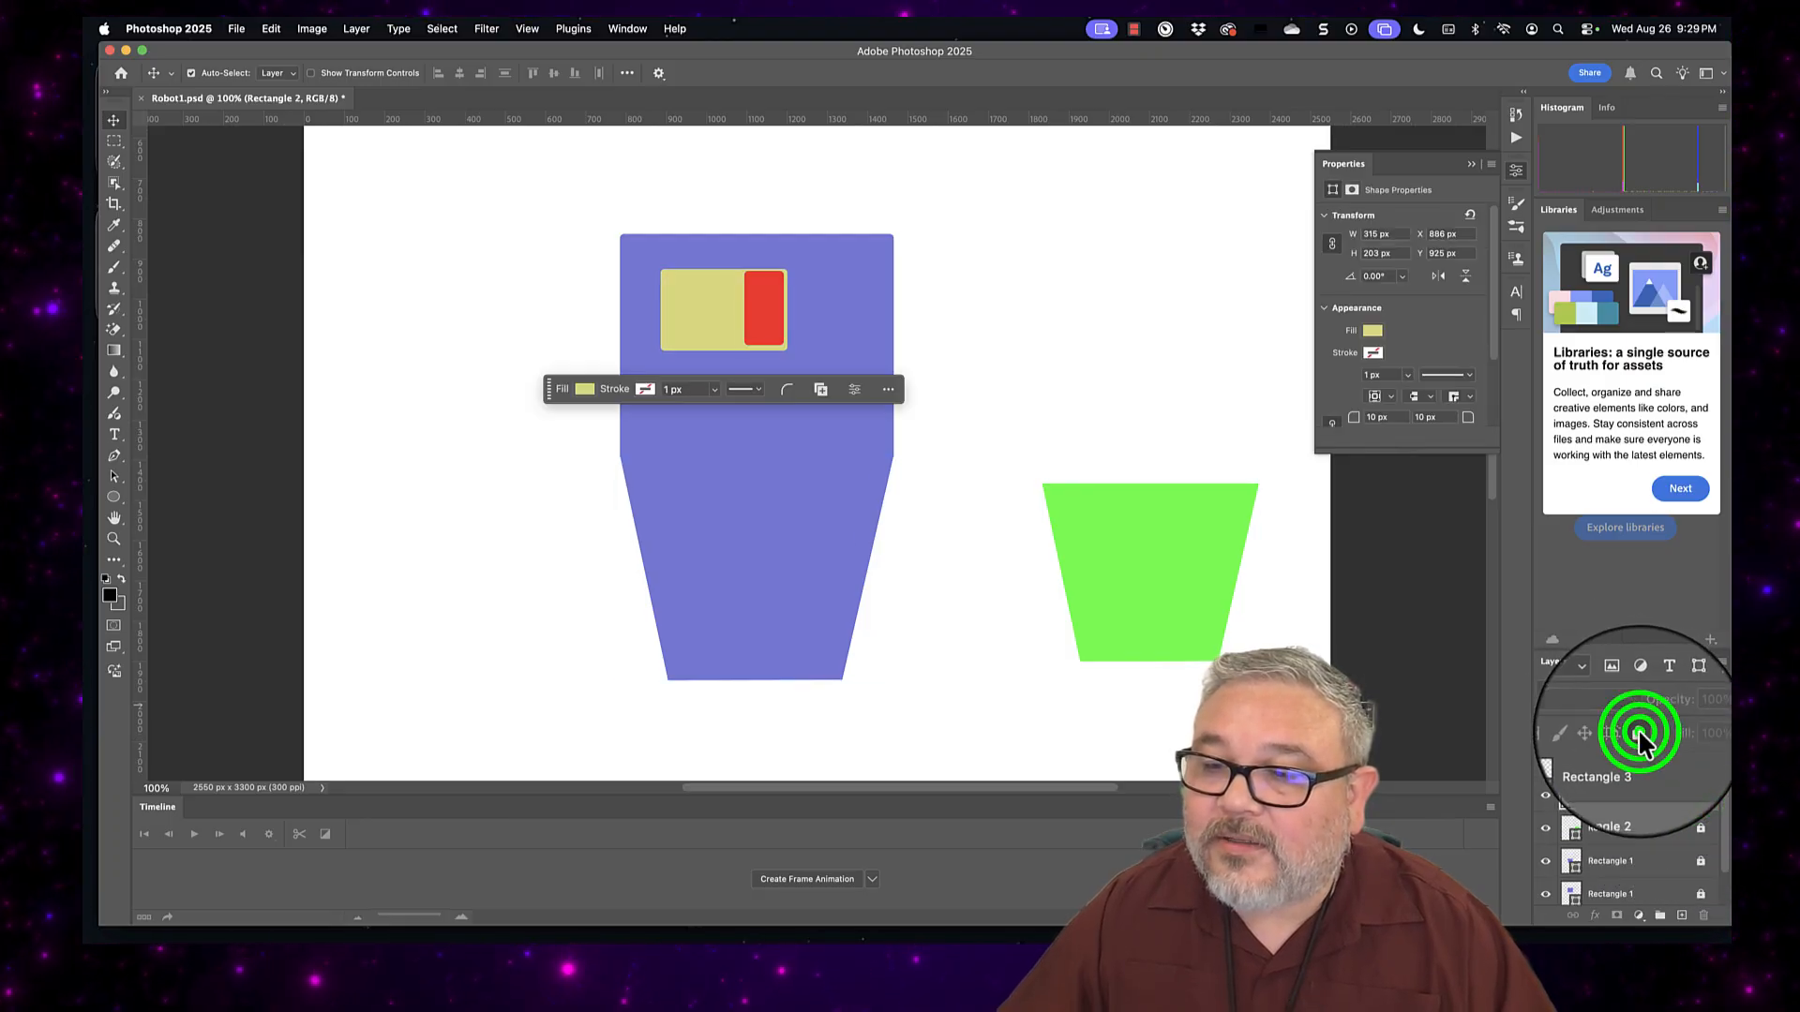
pyautogui.click(1698, 766)
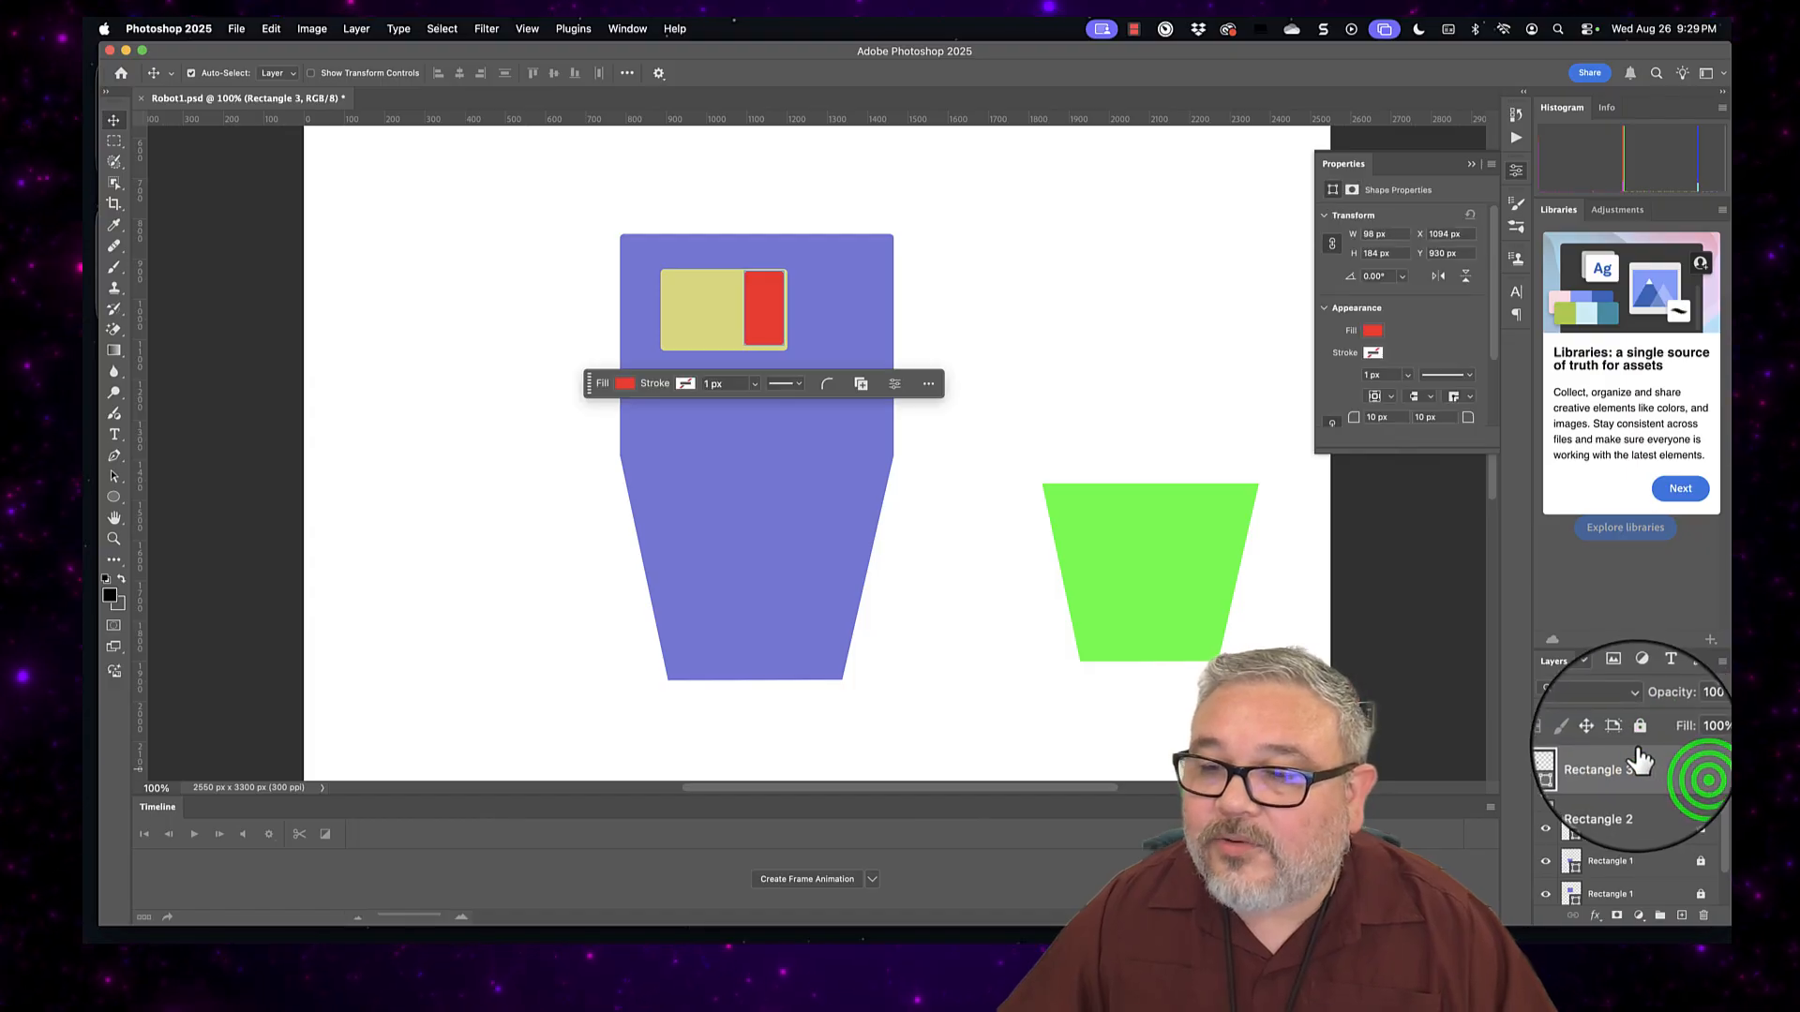
pyautogui.click(1635, 733)
# Step: Check the layer locks, clear the selection, and try to move the green trapezoid and the blue body on the canvas
pyautogui.click(1685, 805)
pyautogui.scroll(-2, 1674, 819)
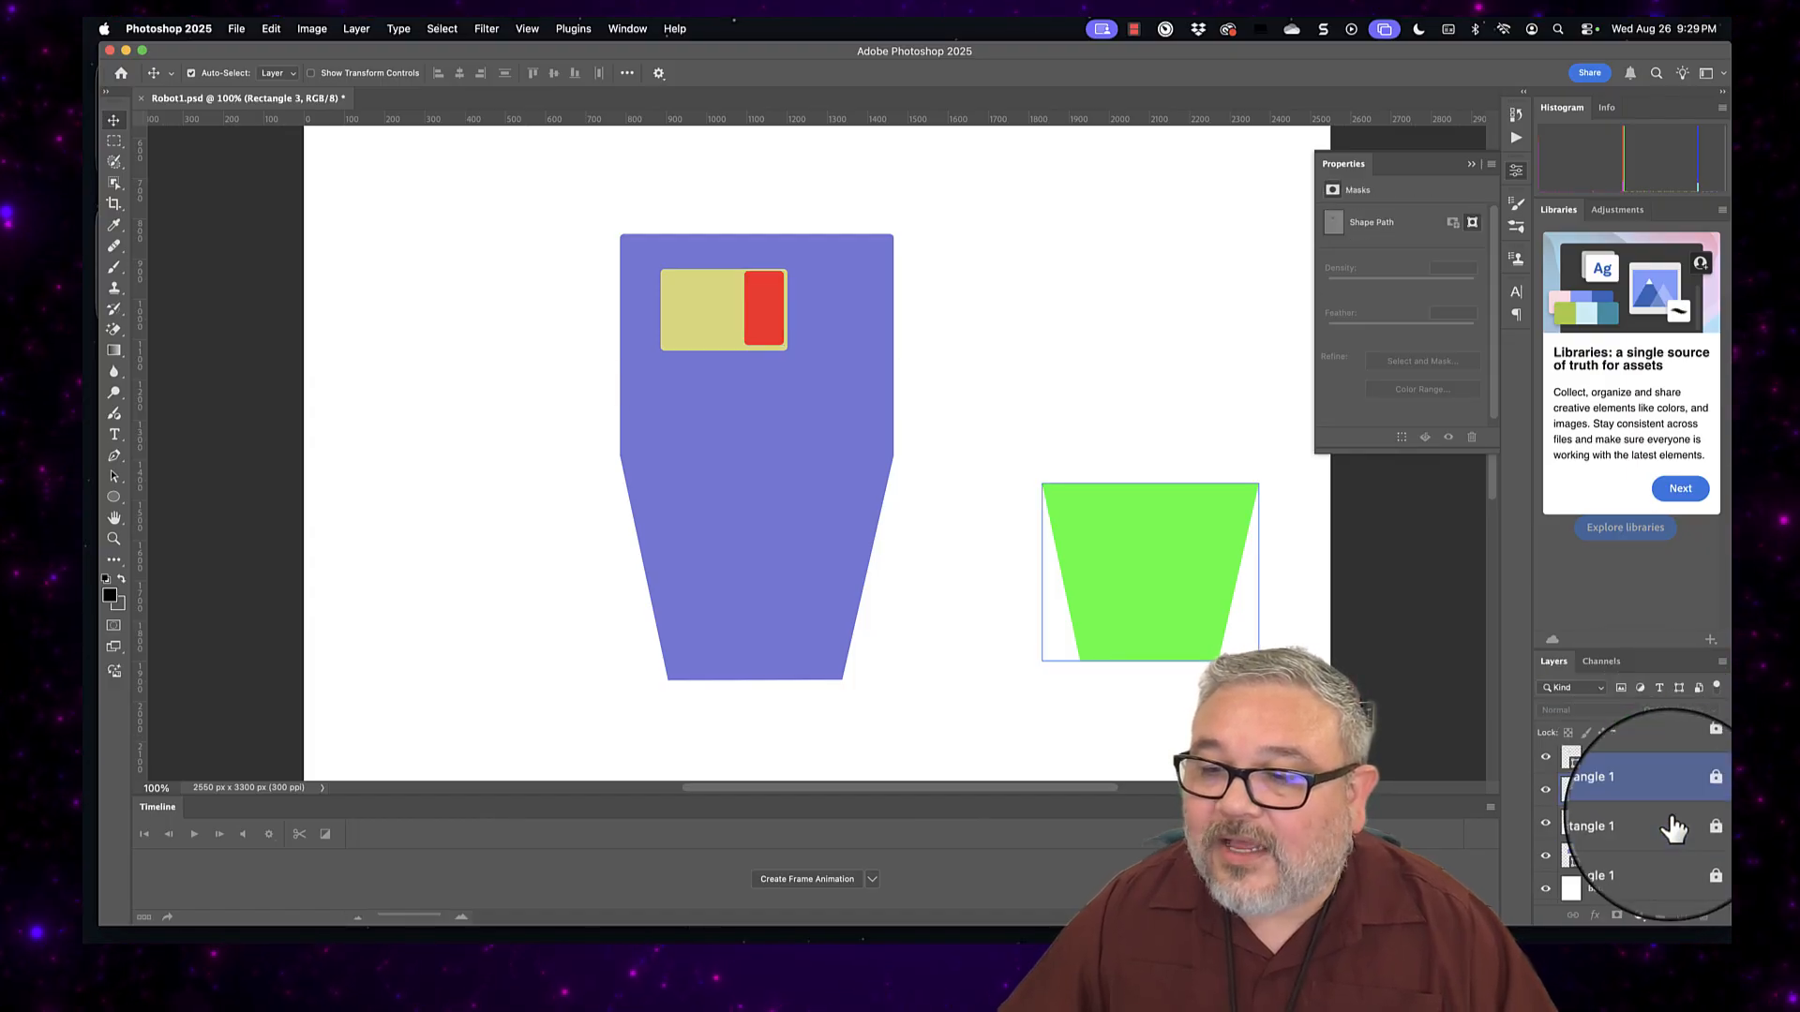
pyautogui.scroll(-2, 1041, 520)
pyautogui.scroll(3, 956, 526)
pyautogui.click(954, 523)
pyautogui.click(1130, 582)
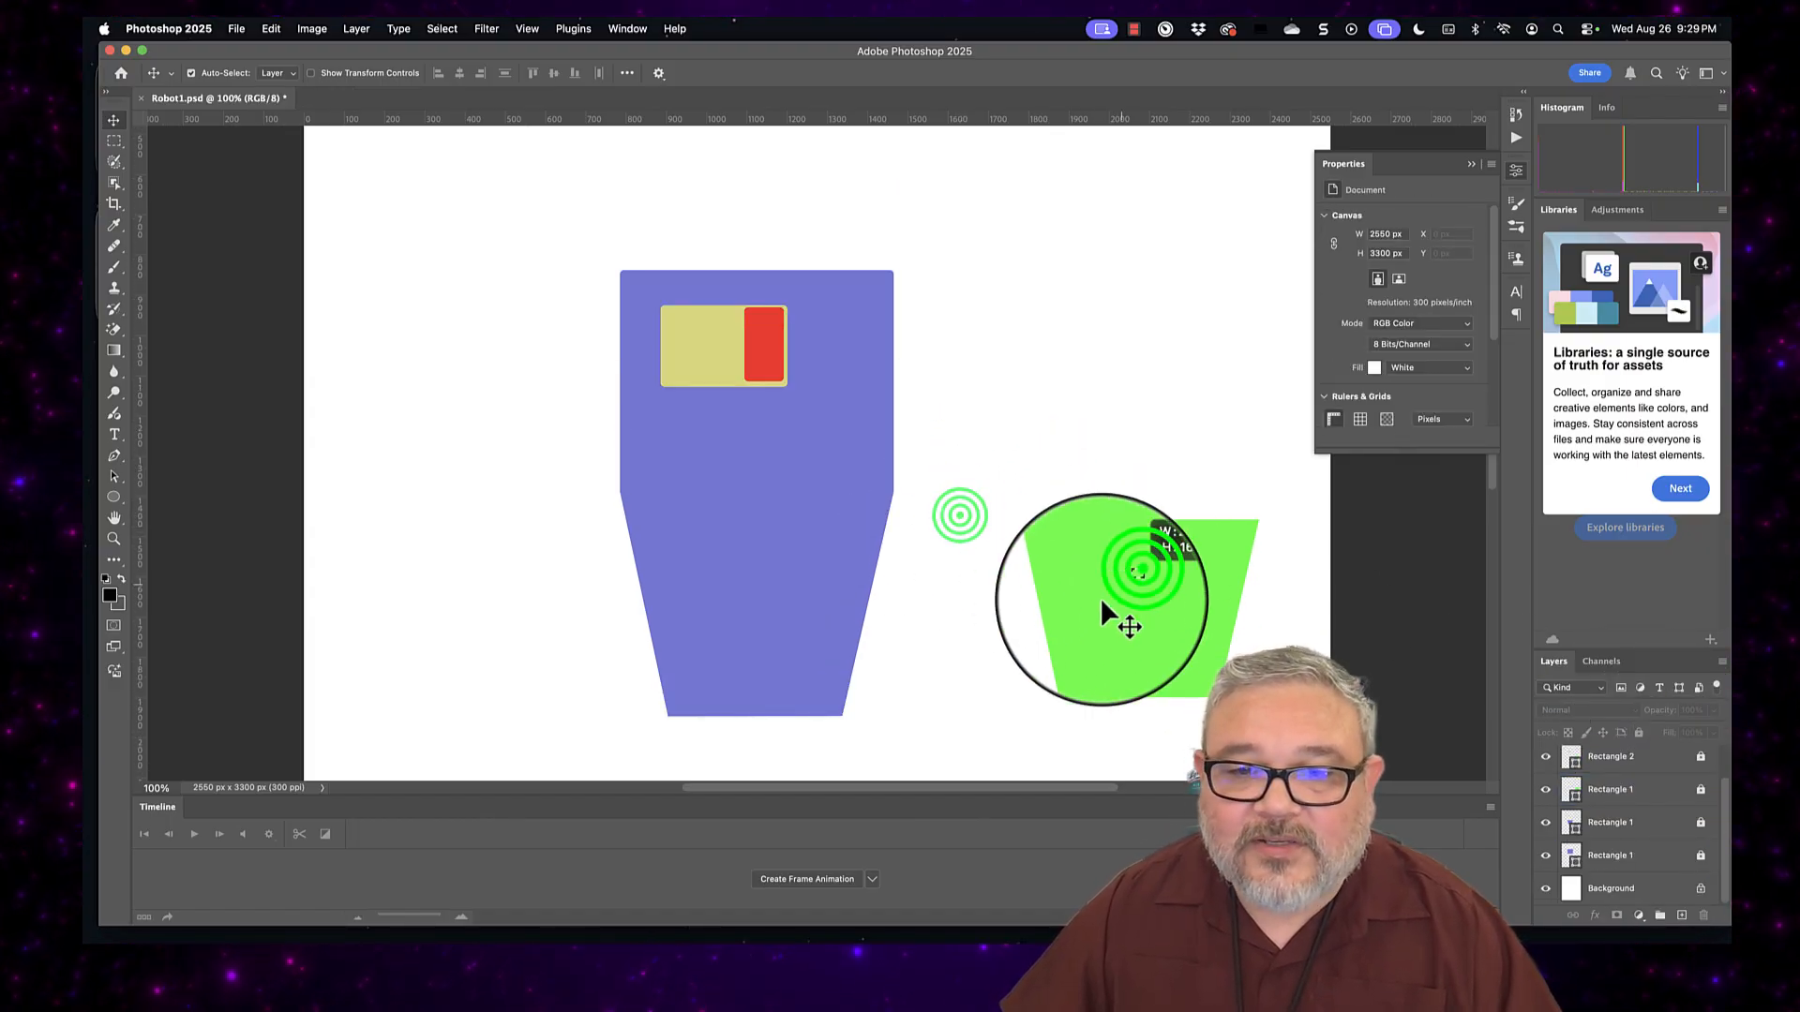
pyautogui.click(757, 464)
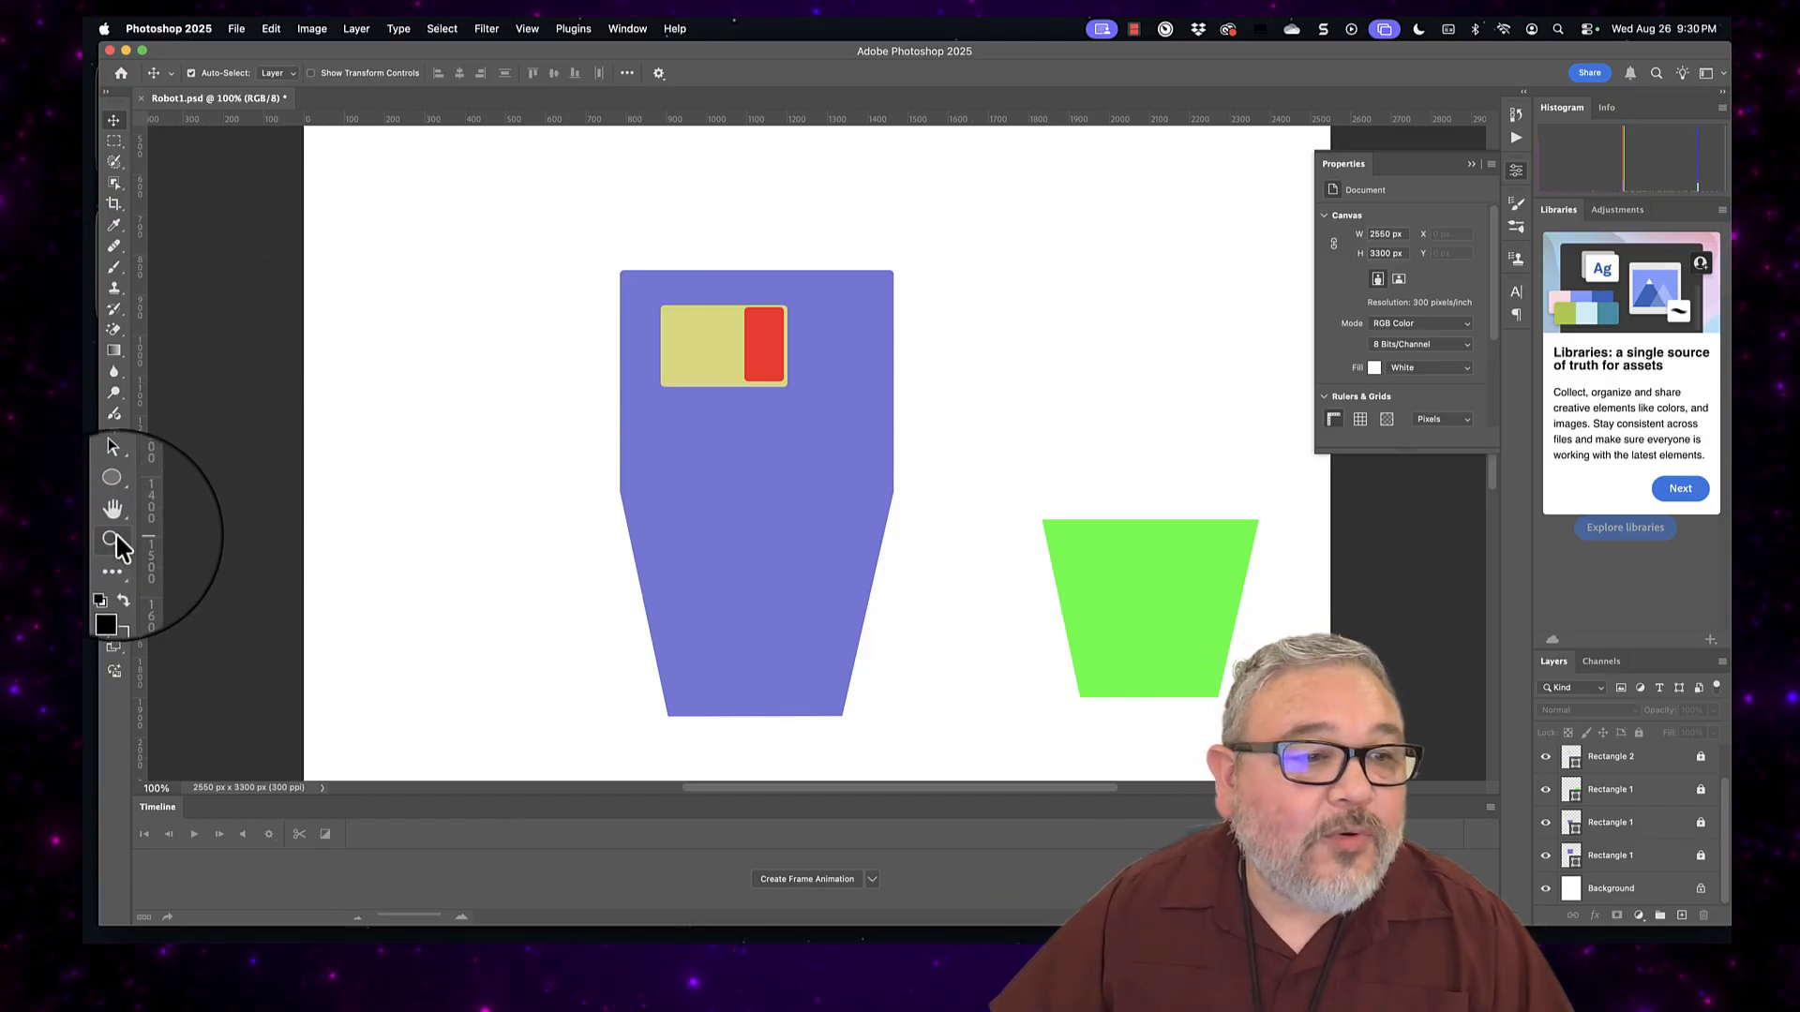
# Step: Draw a red circle about 82 px across with the Ellipse tool in the empty area beside the upper blue body
pyautogui.click(114, 498)
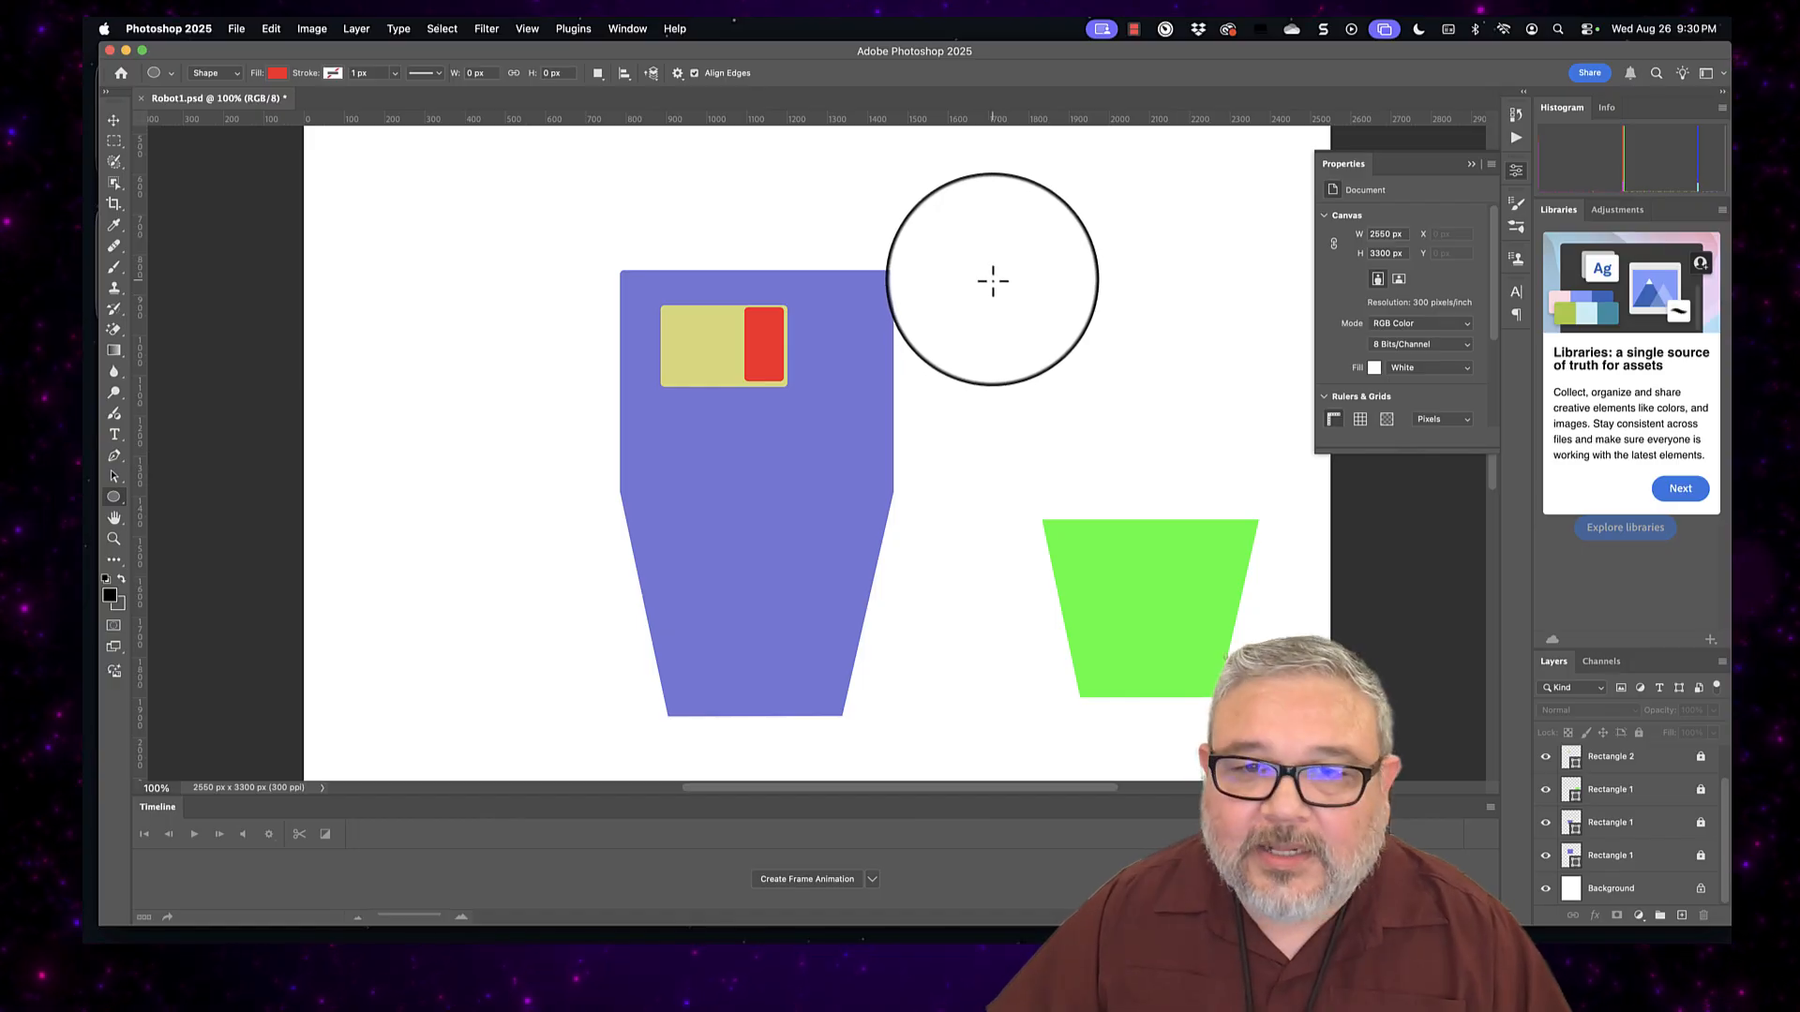
pyautogui.moveTo(1012, 272); pyautogui.dragTo(1050, 307)
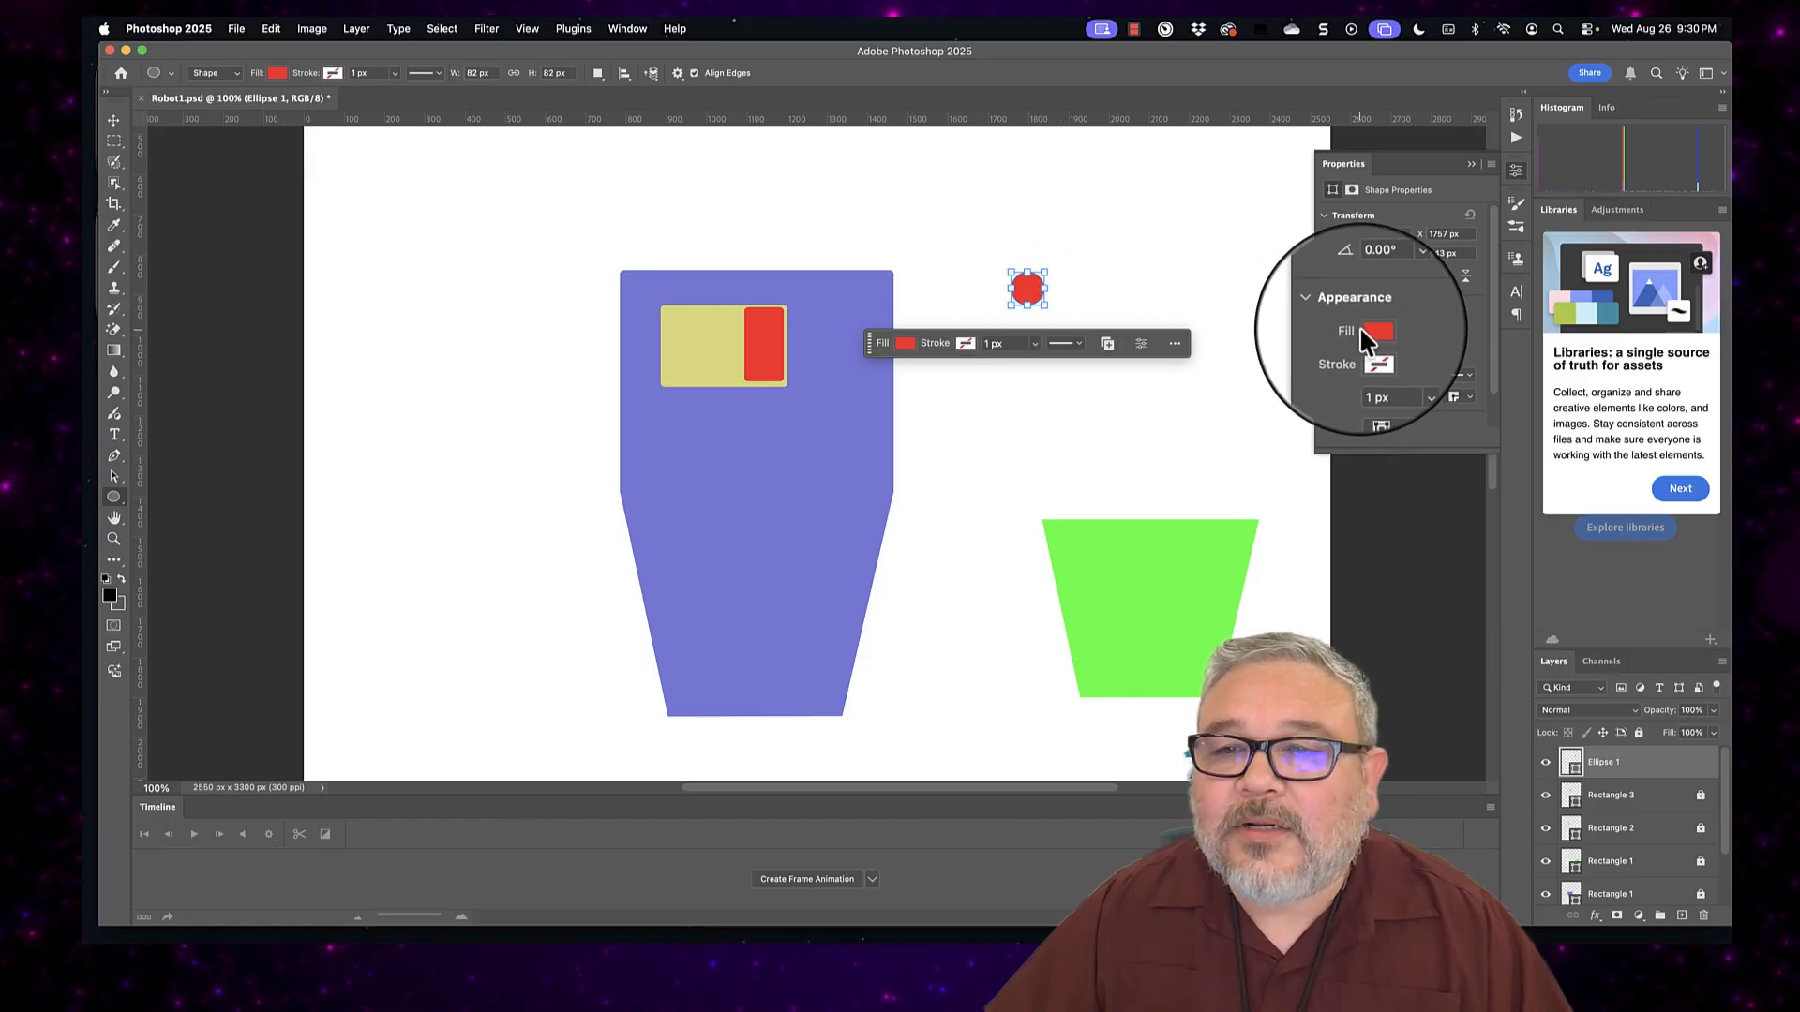
# Step: Change the fill of the small red circle beside the body to black
pyautogui.click(1359, 330)
pyautogui.click(1335, 417)
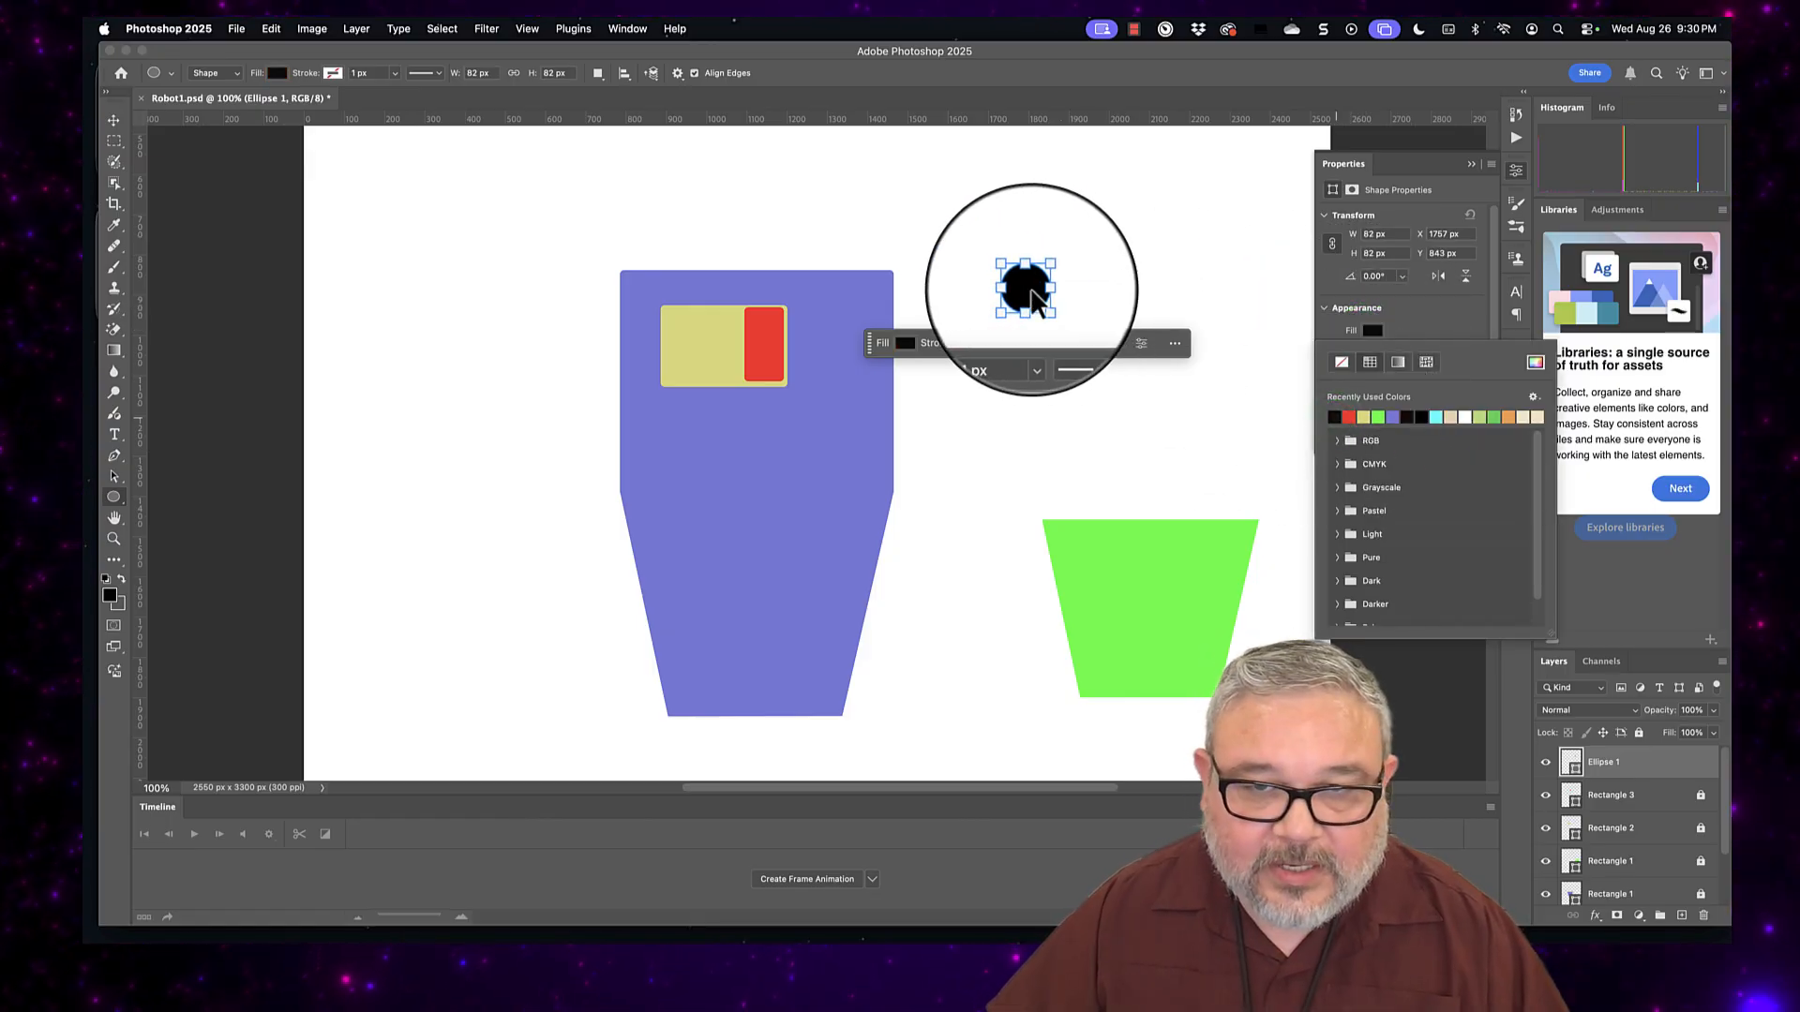
# Step: Duplicate the black circle onto its own layer by copying and pasting it with the Move tool active
pyautogui.press('super+c')
pyautogui.press('super+v')
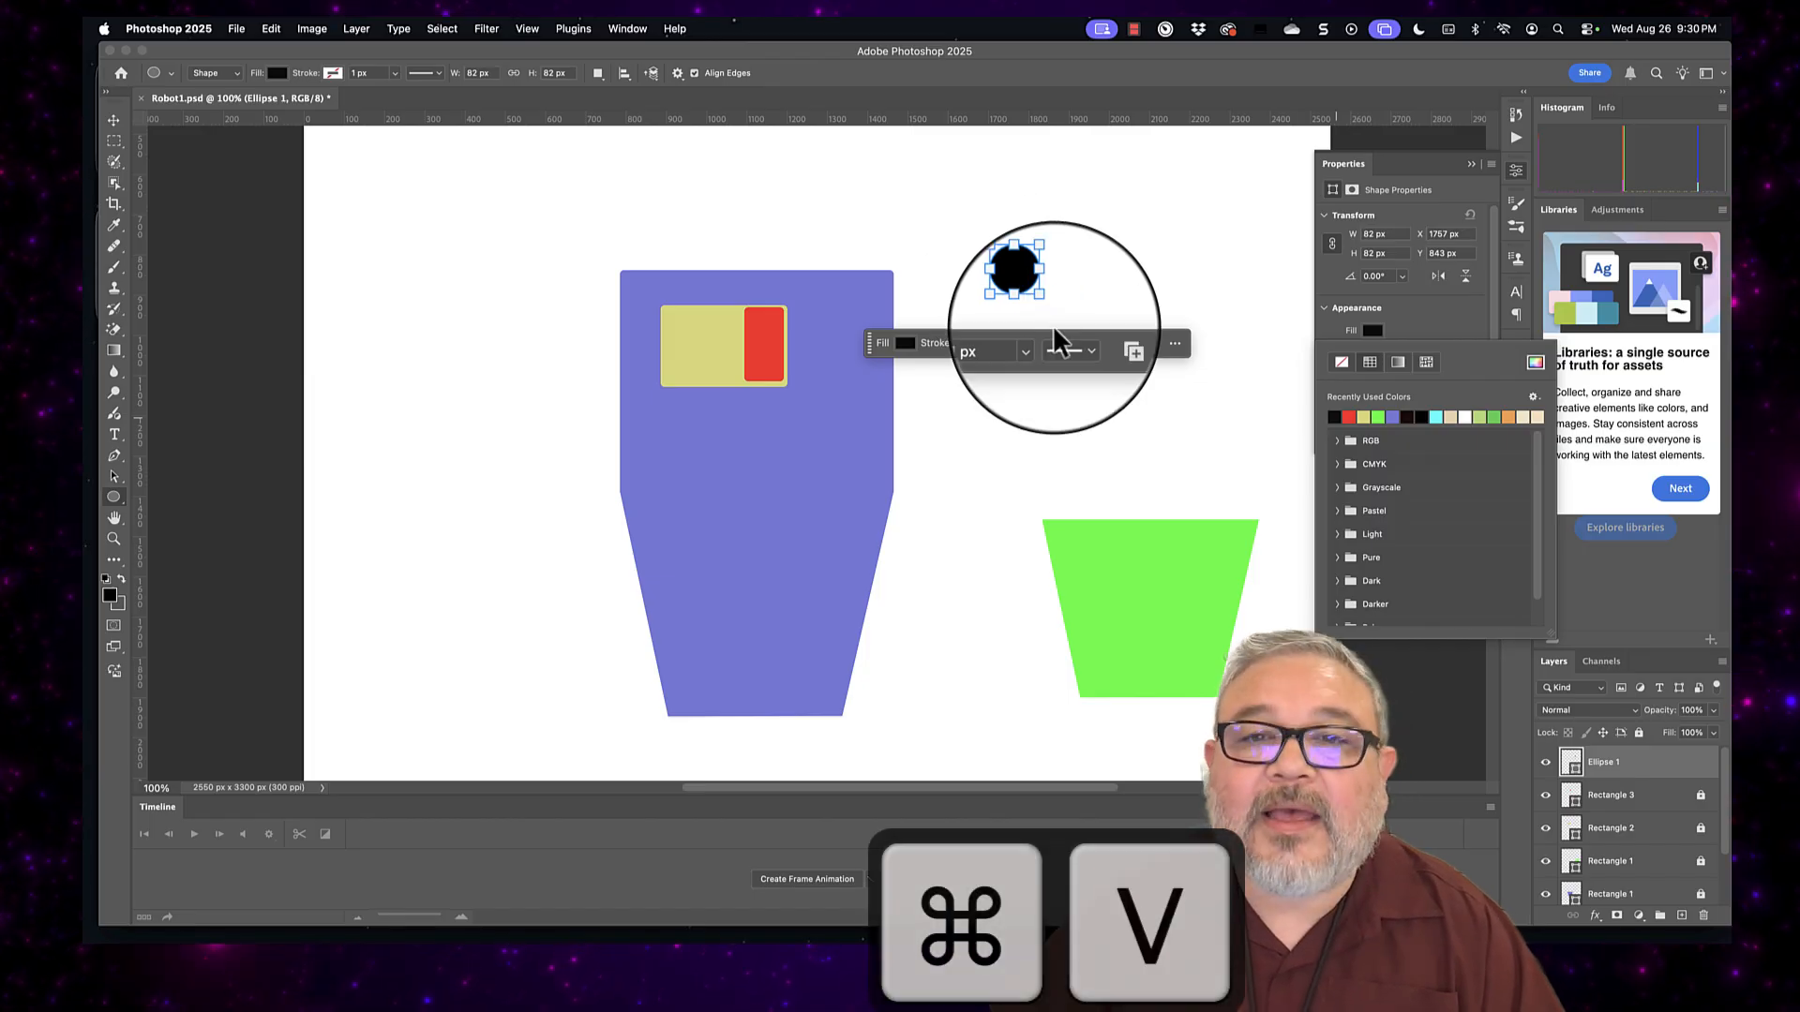
pyautogui.click(113, 120)
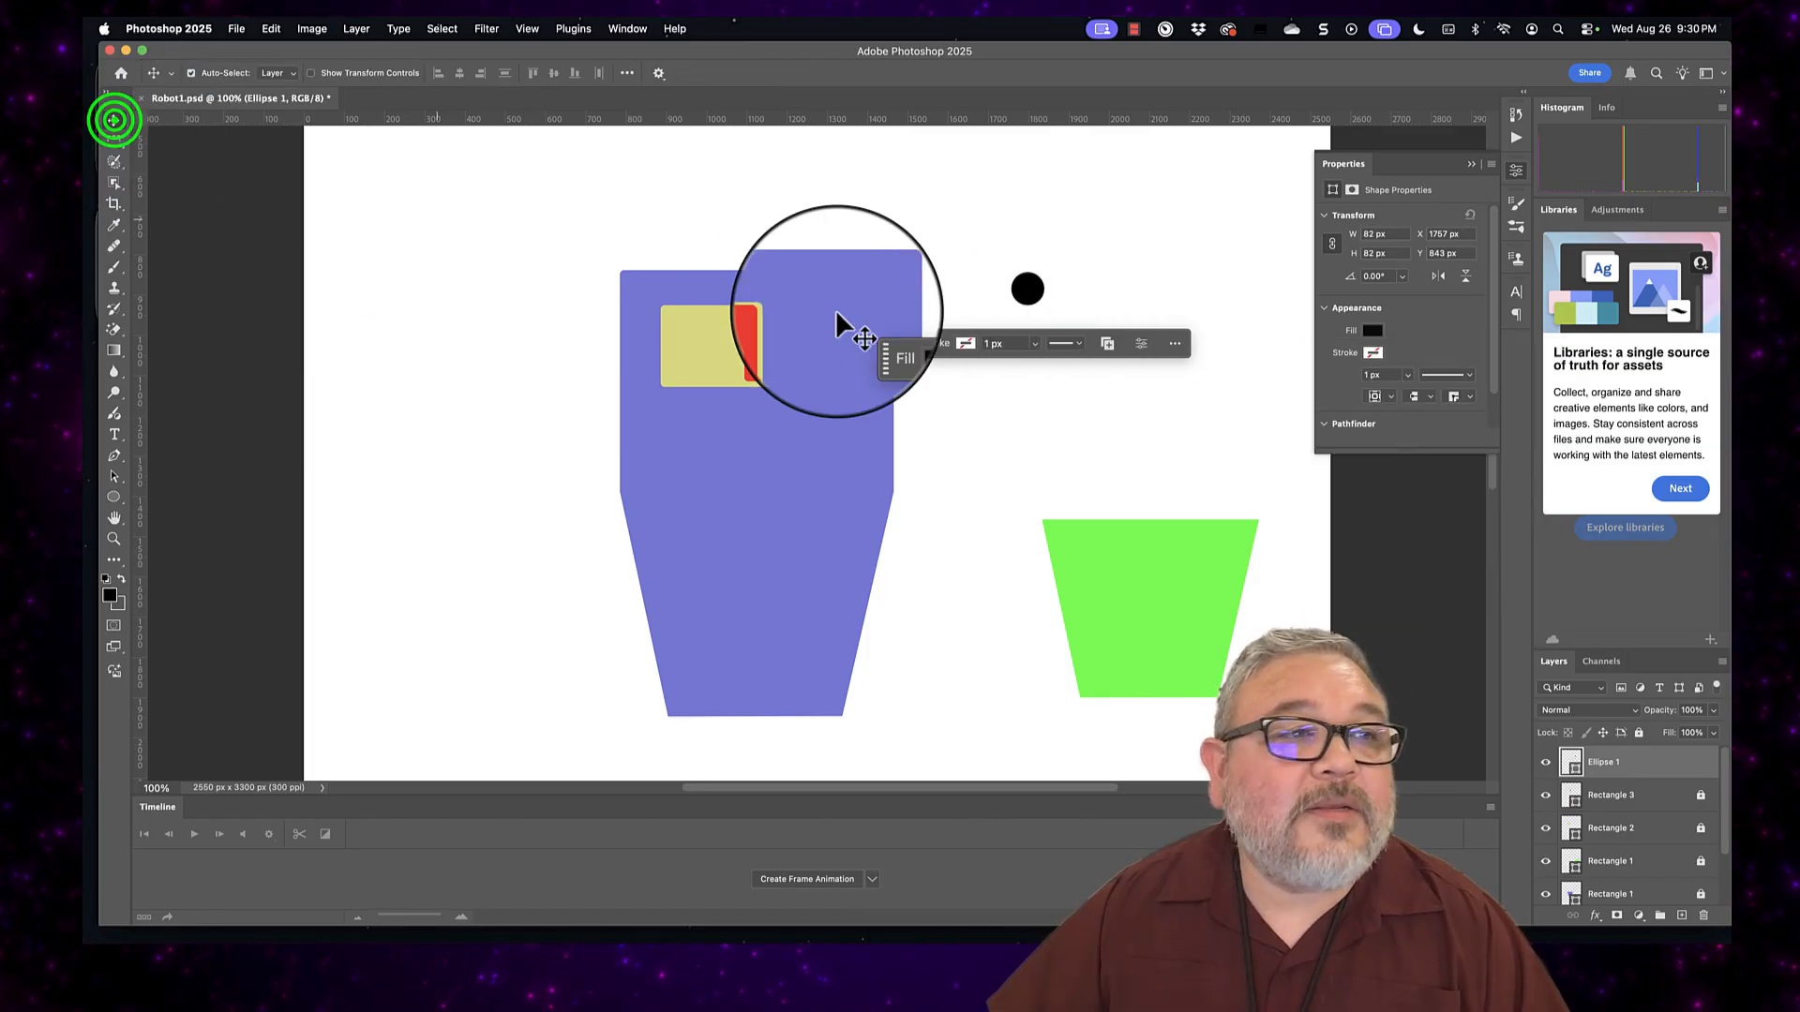
pyautogui.click(1024, 293)
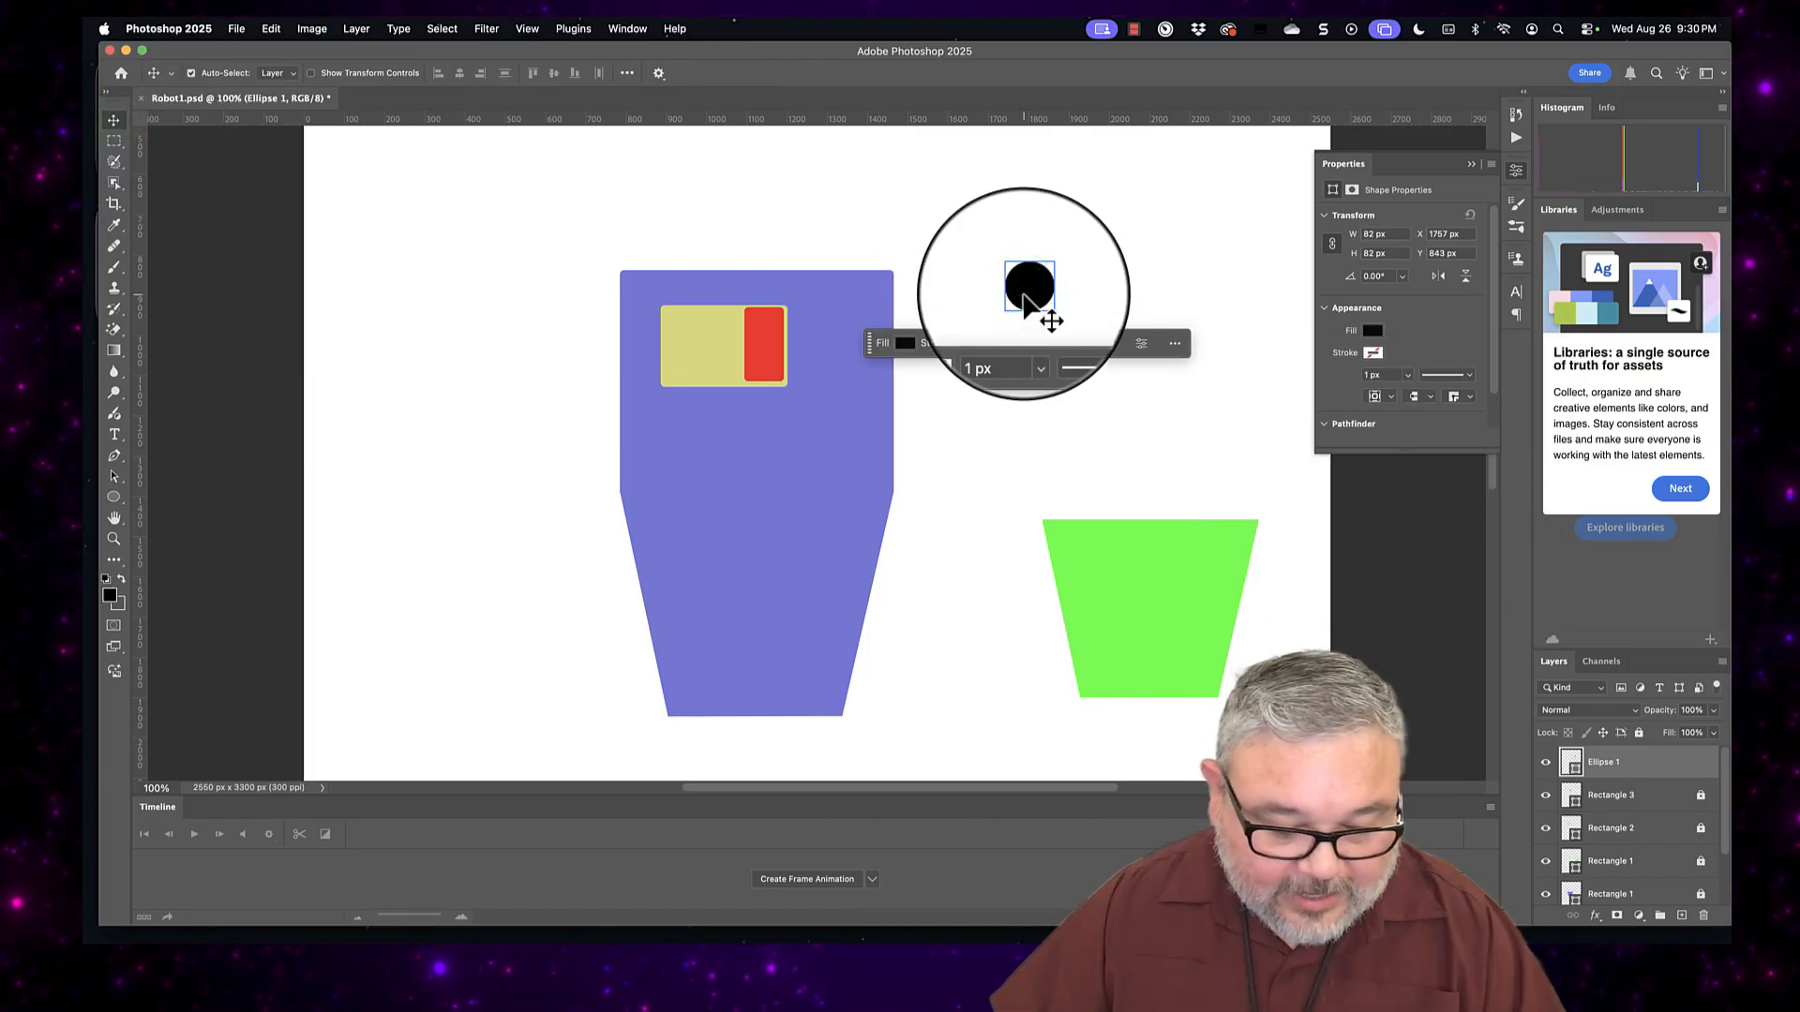
pyautogui.click(113, 120)
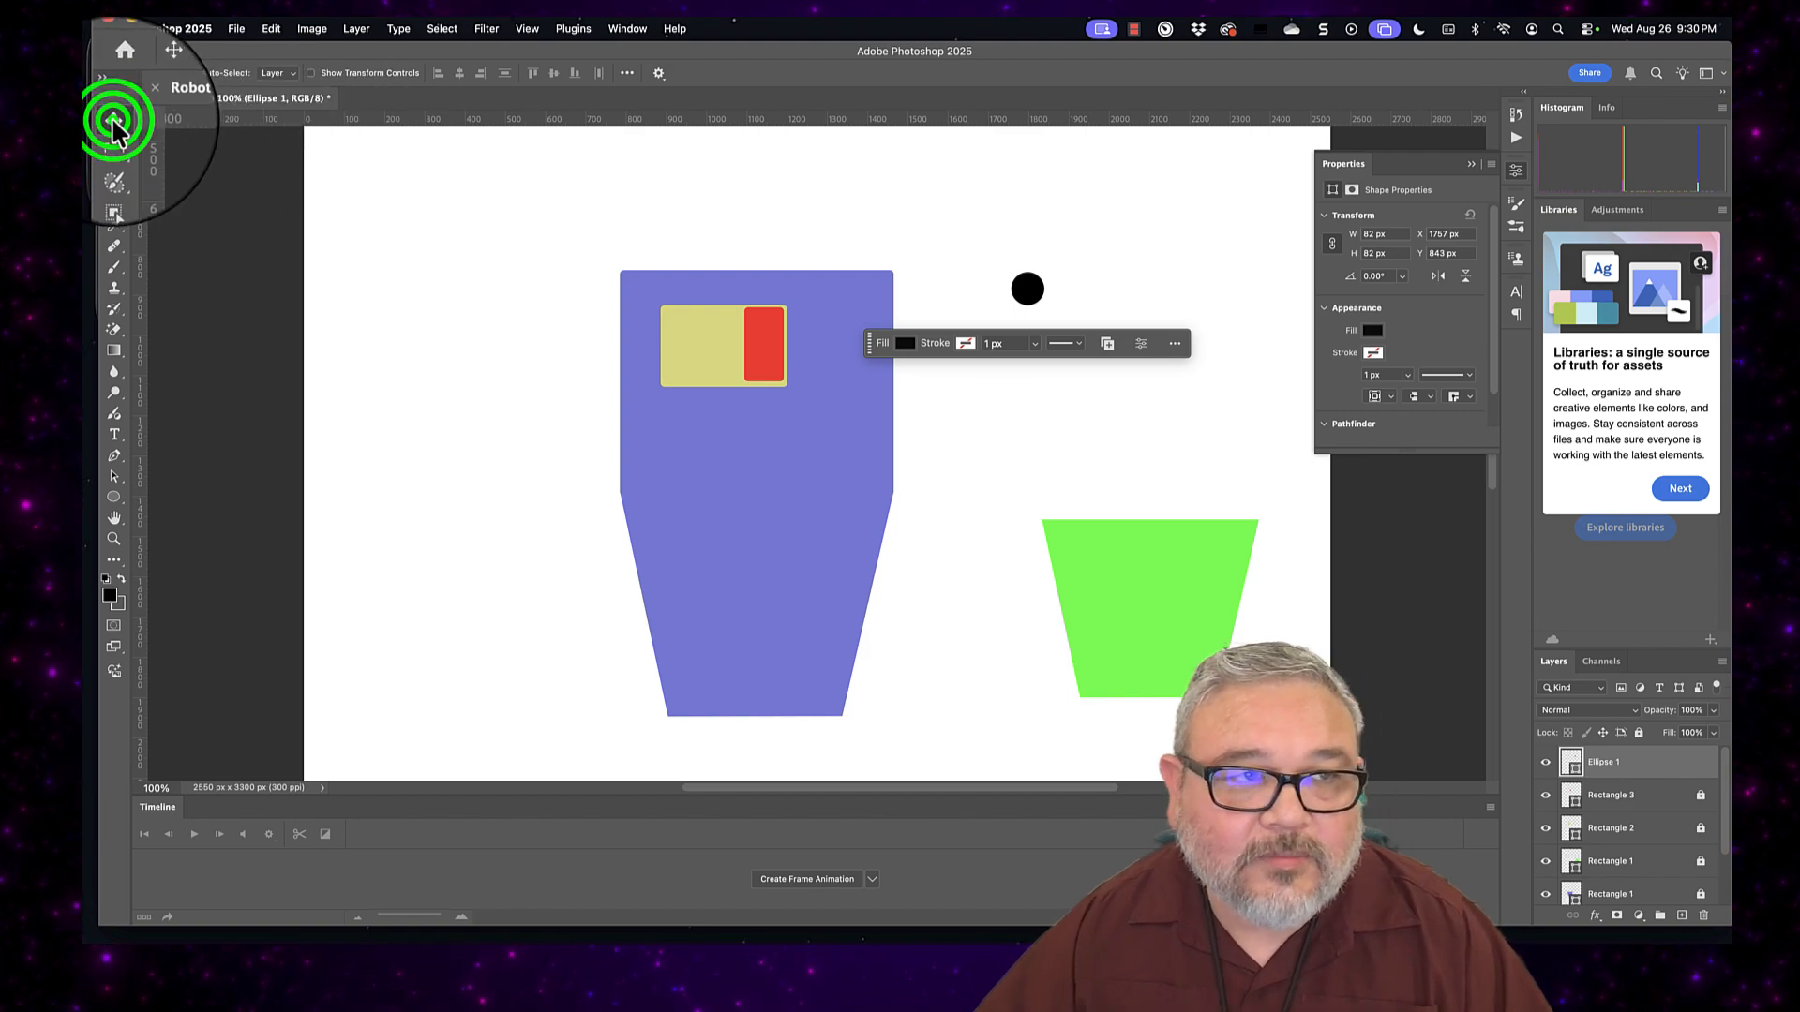
pyautogui.click(1031, 290)
pyautogui.press('super+c')
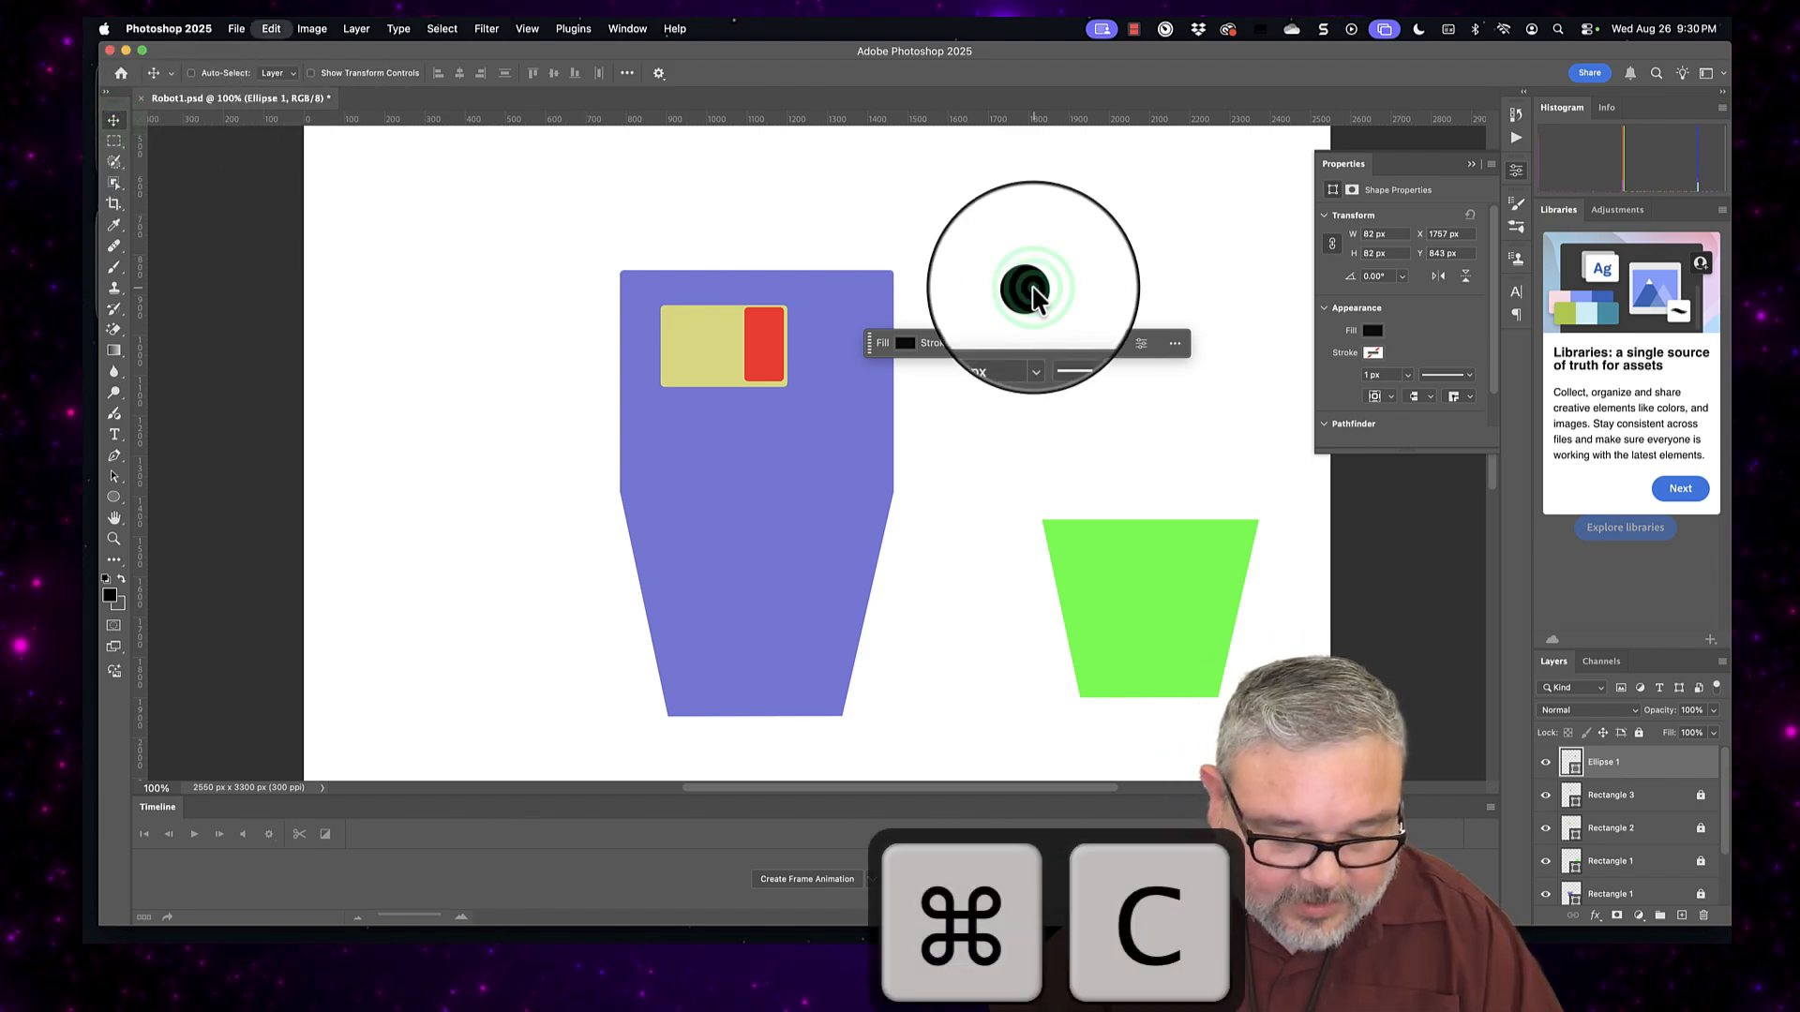
pyautogui.press('super+v')
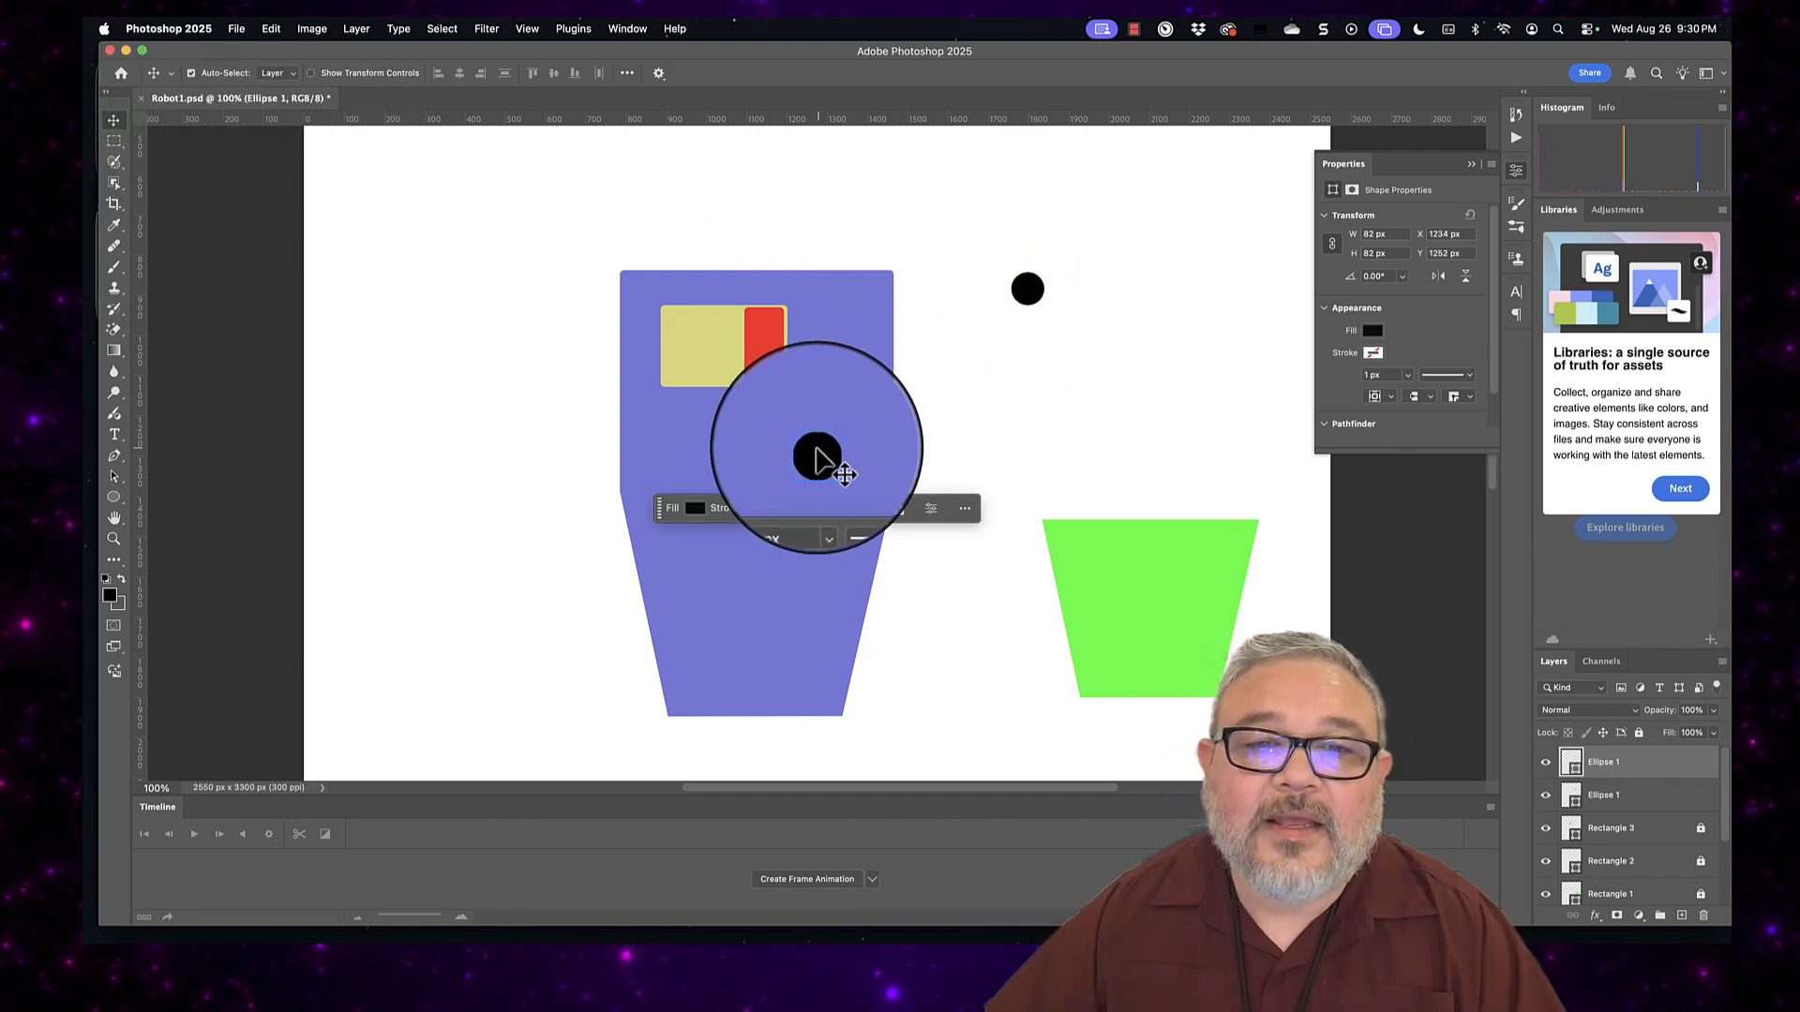
# Step: Place the two black circles one above the other on the blue body beside the red panel, and deselect
pyautogui.moveTo(813, 464); pyautogui.dragTo(825, 369)
pyautogui.moveTo(1028, 291); pyautogui.dragTo(828, 330)
pyautogui.click(1015, 319)
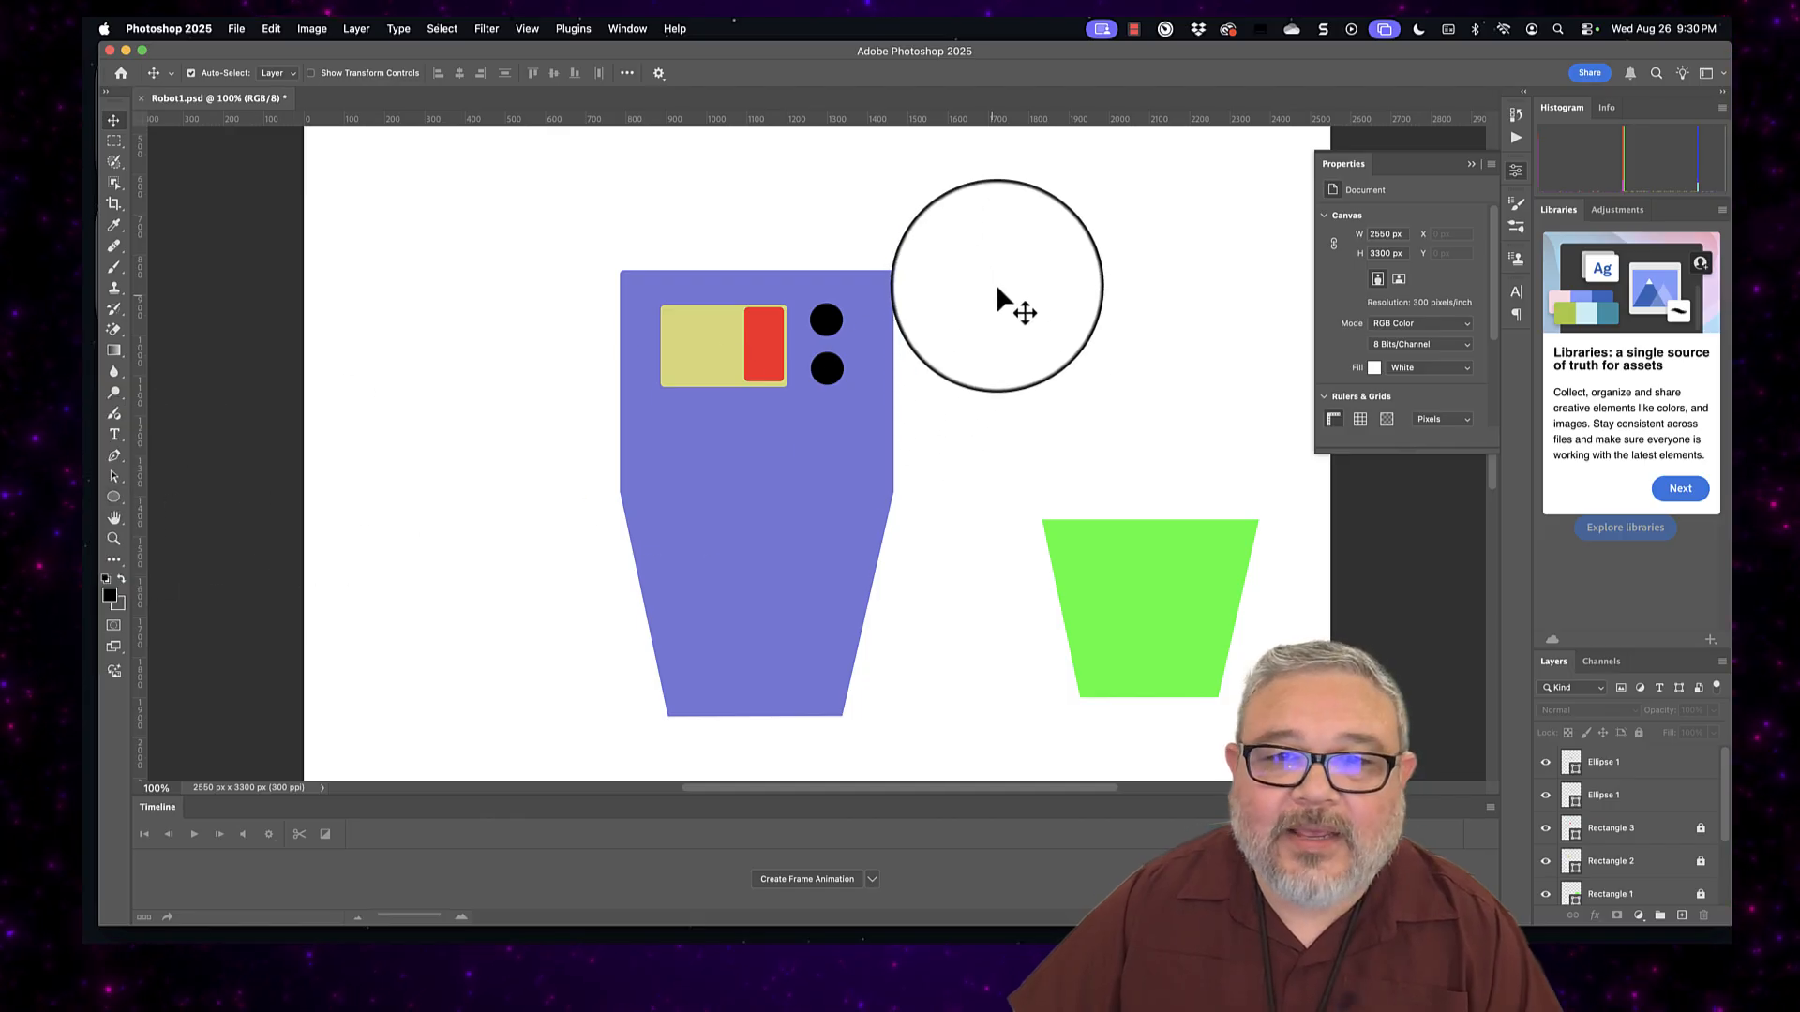
# Step: Draw a circle about 20 px across in the empty area beside the body and fill it with grey #7c8a8c
pyautogui.moveTo(1011, 269); pyautogui.dragTo(1037, 303)
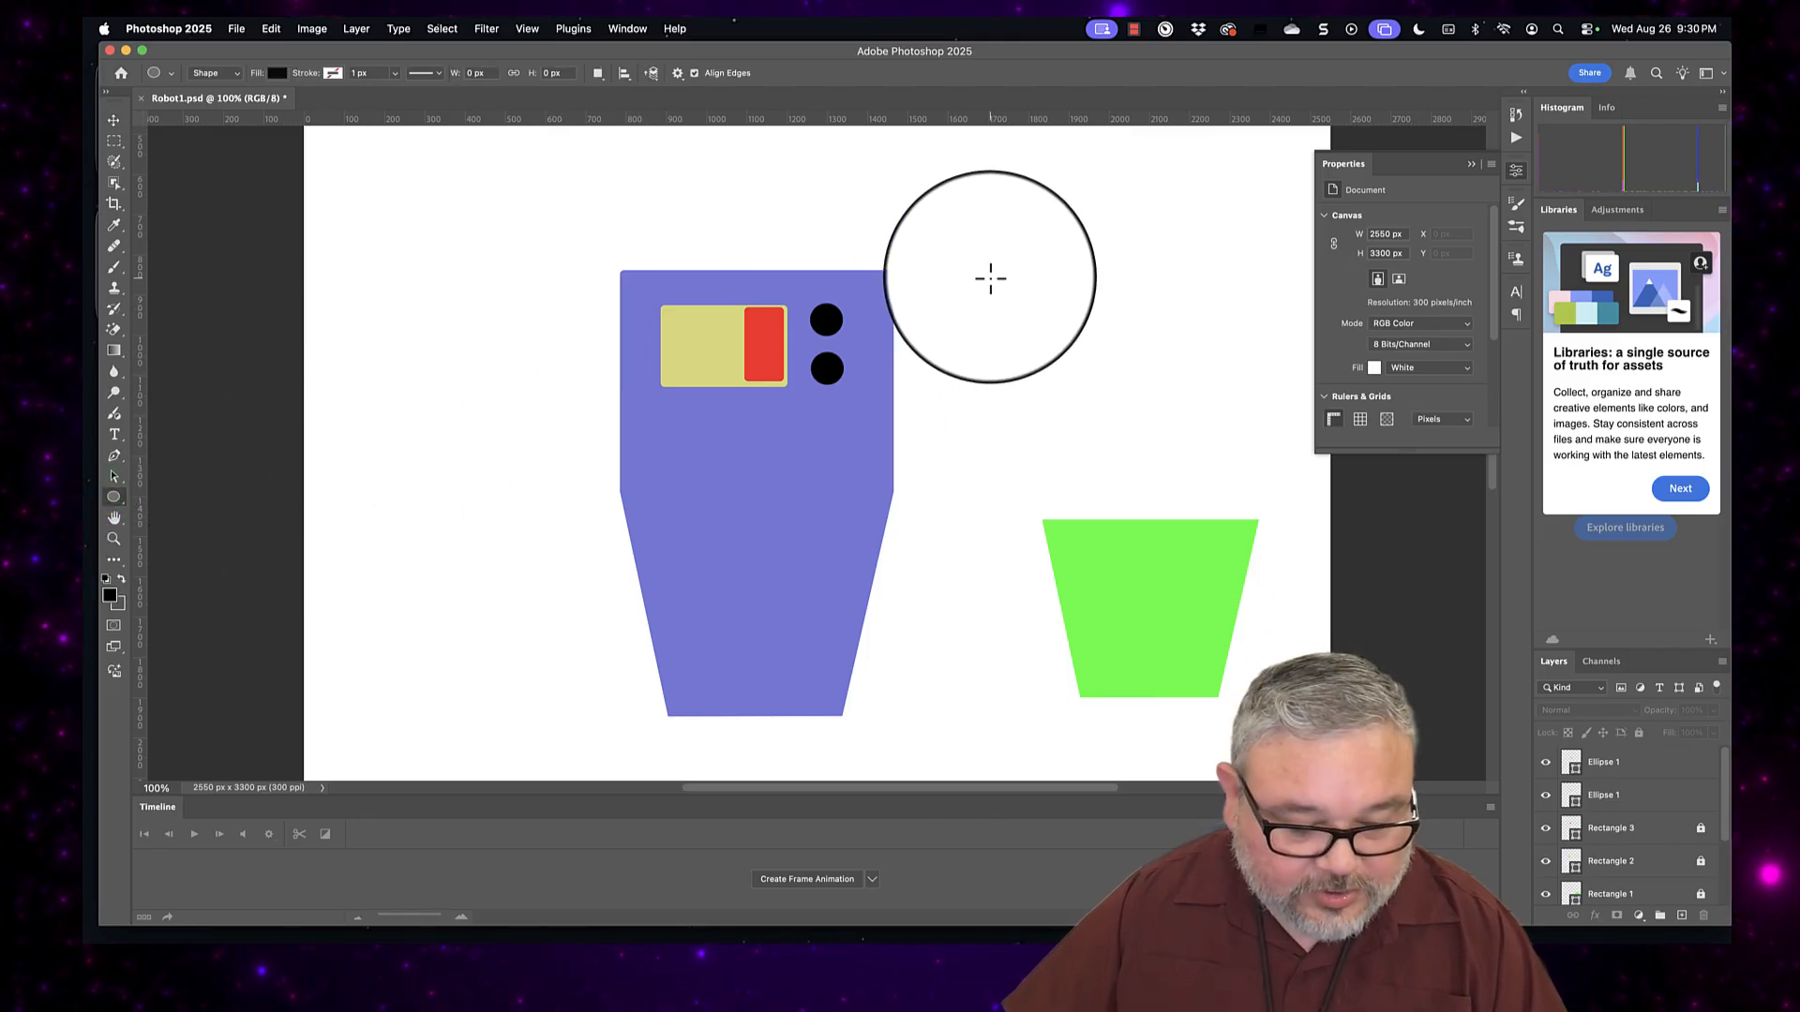
pyautogui.moveTo(990, 276); pyautogui.dragTo(996, 289)
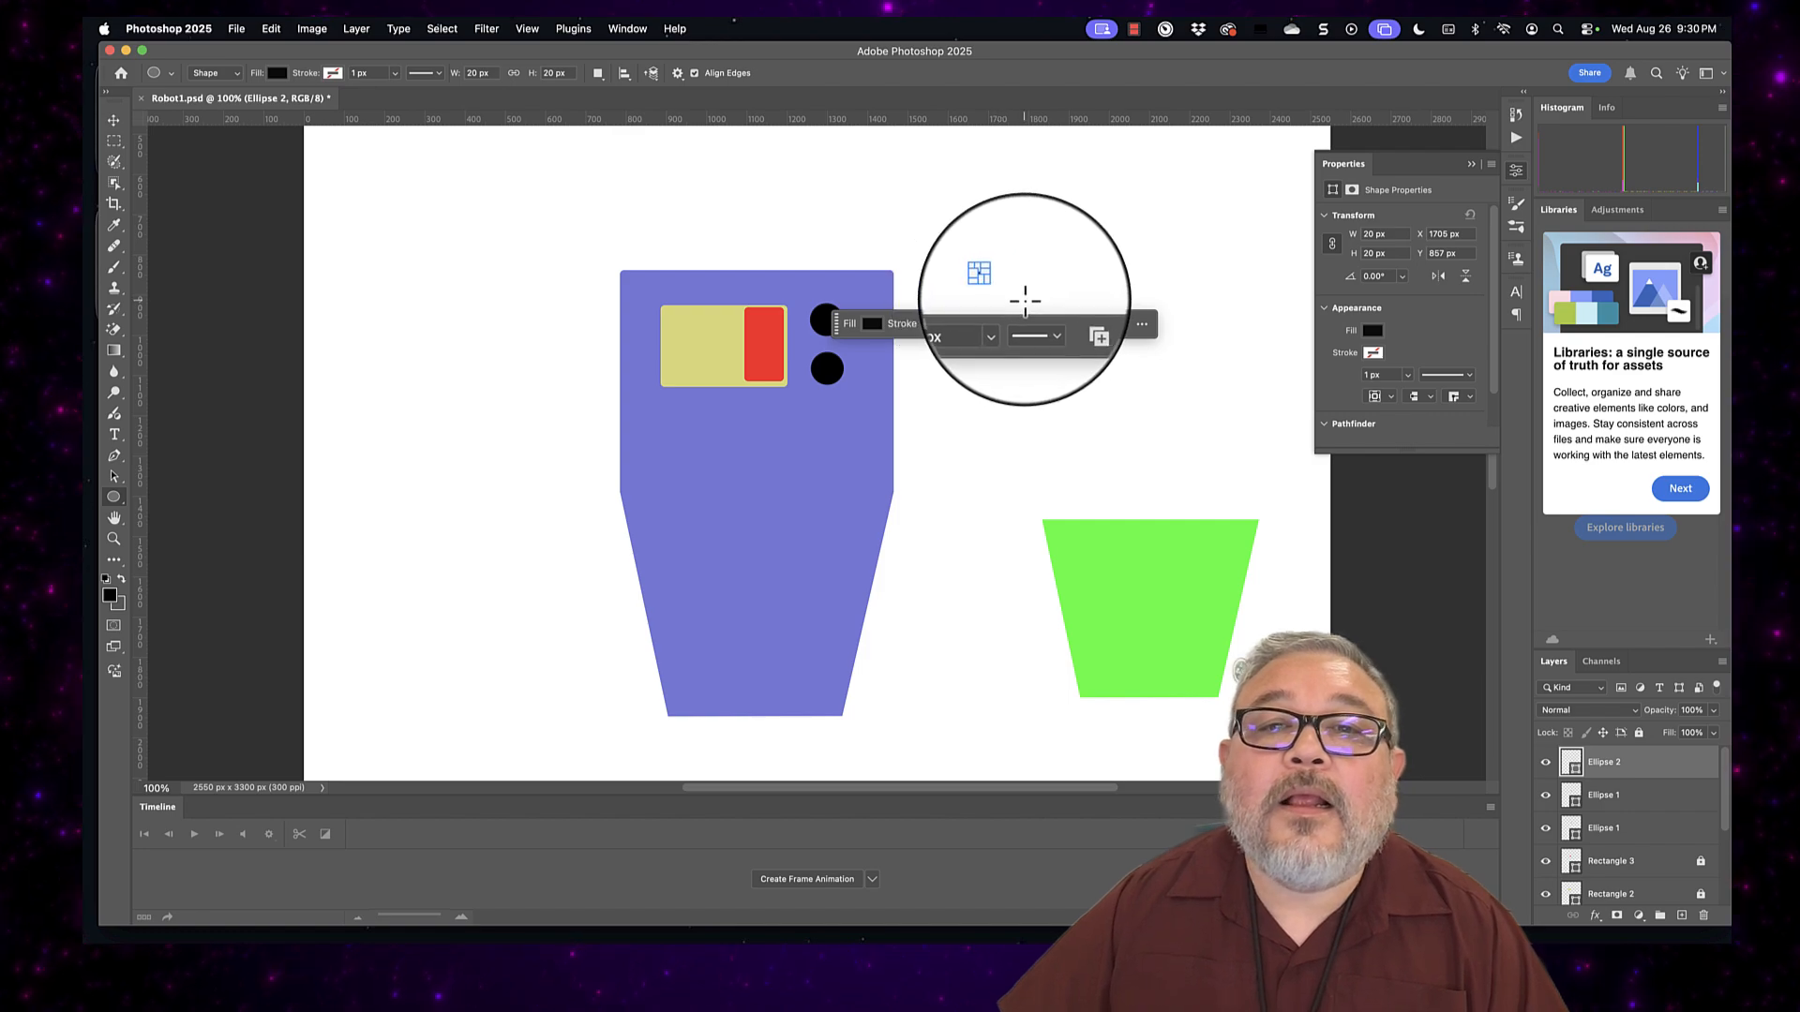
pyautogui.click(871, 323)
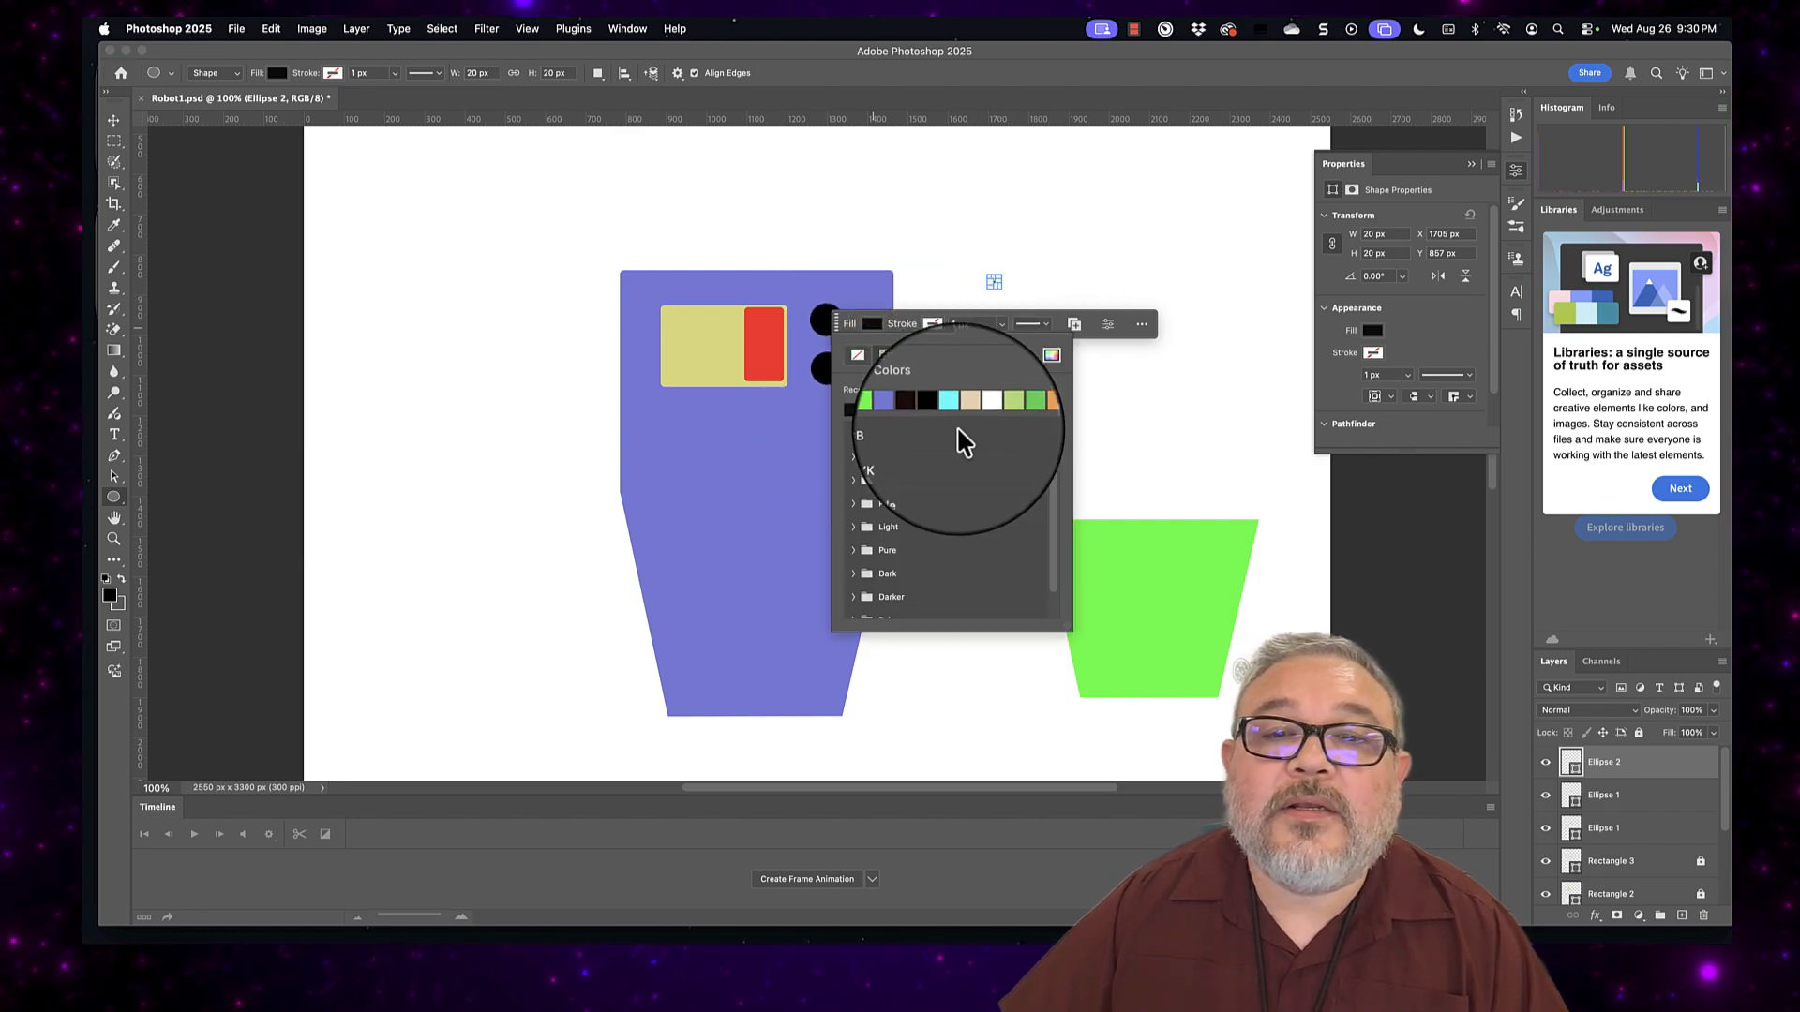
pyautogui.click(1051, 355)
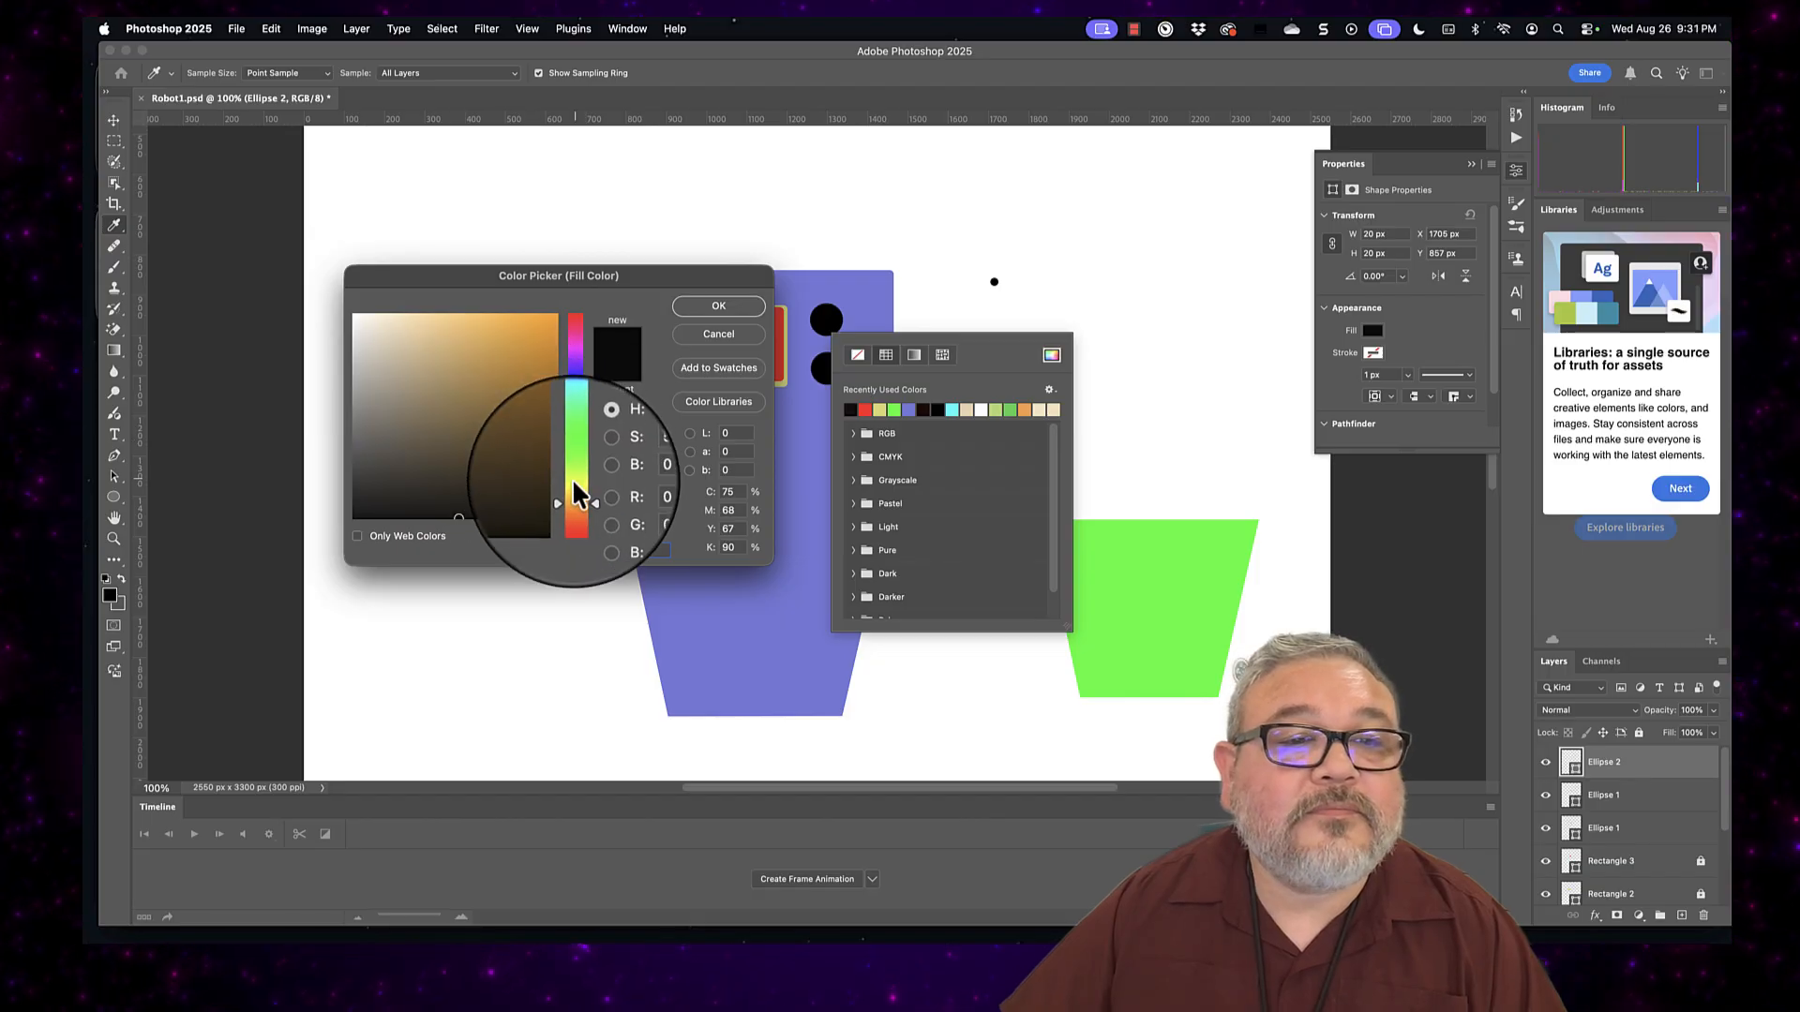
pyautogui.moveTo(575, 485); pyautogui.dragTo(579, 407)
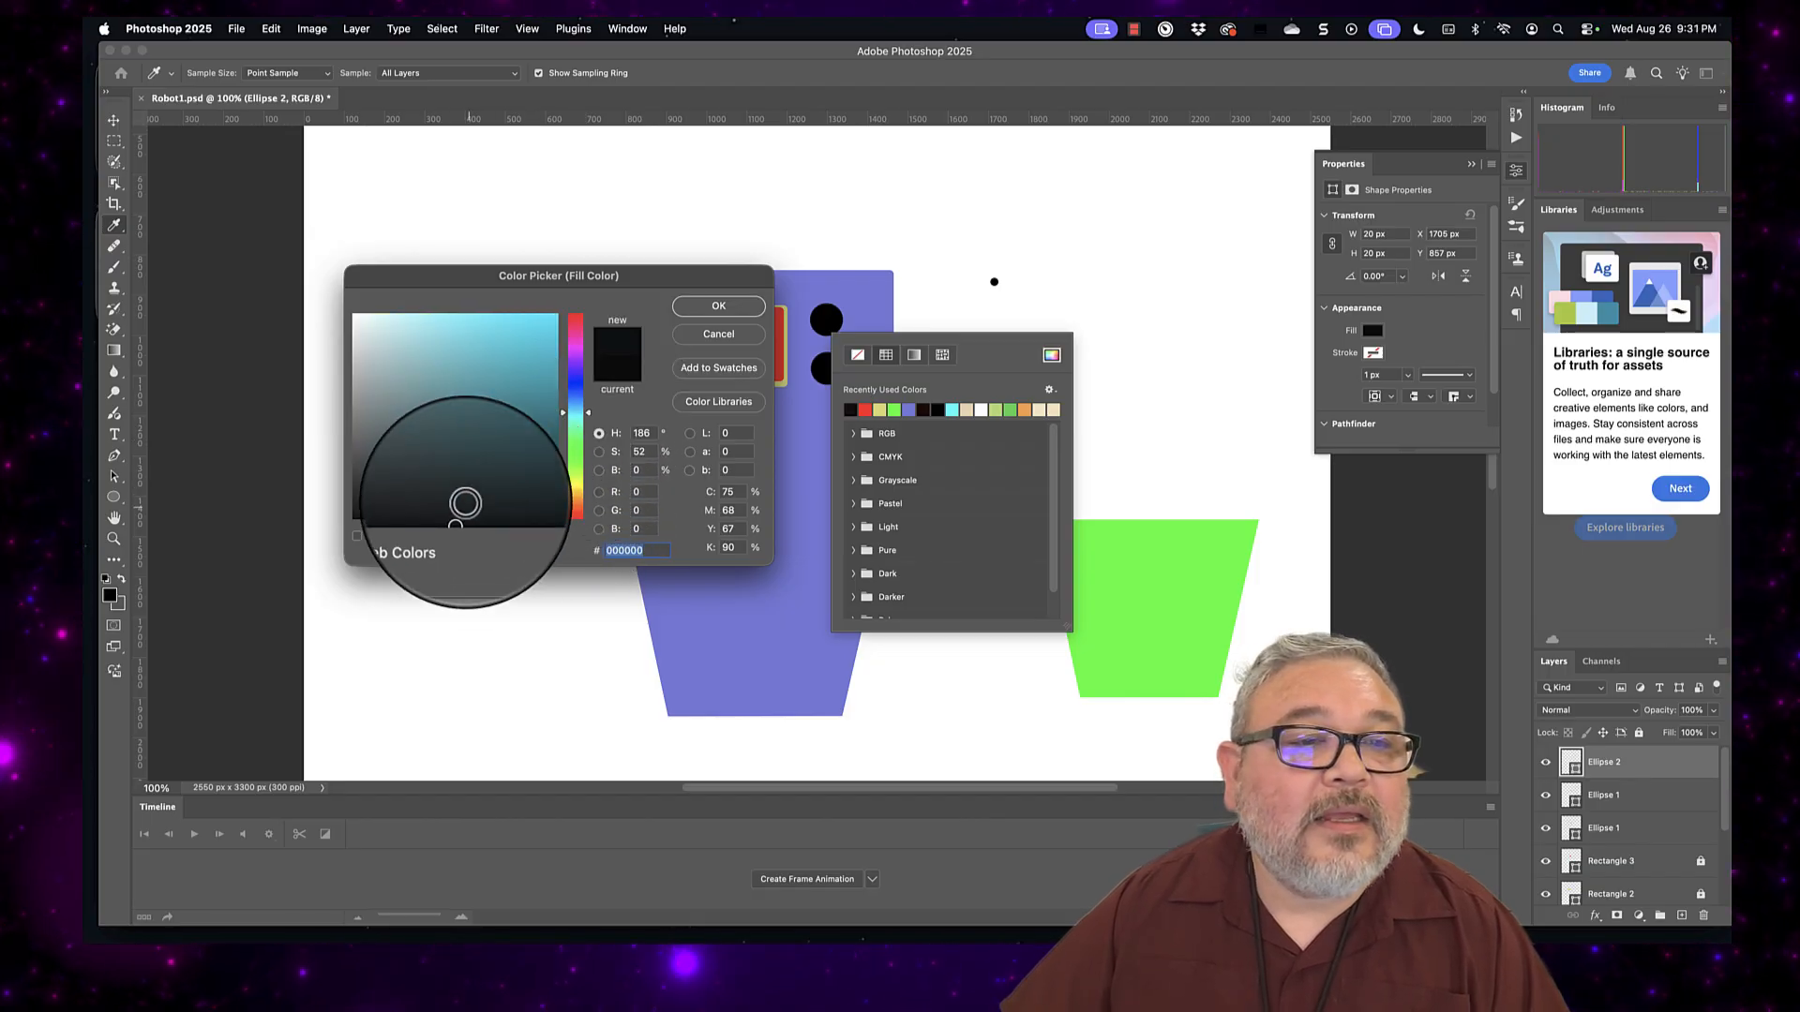
pyautogui.moveTo(462, 502); pyautogui.dragTo(380, 412)
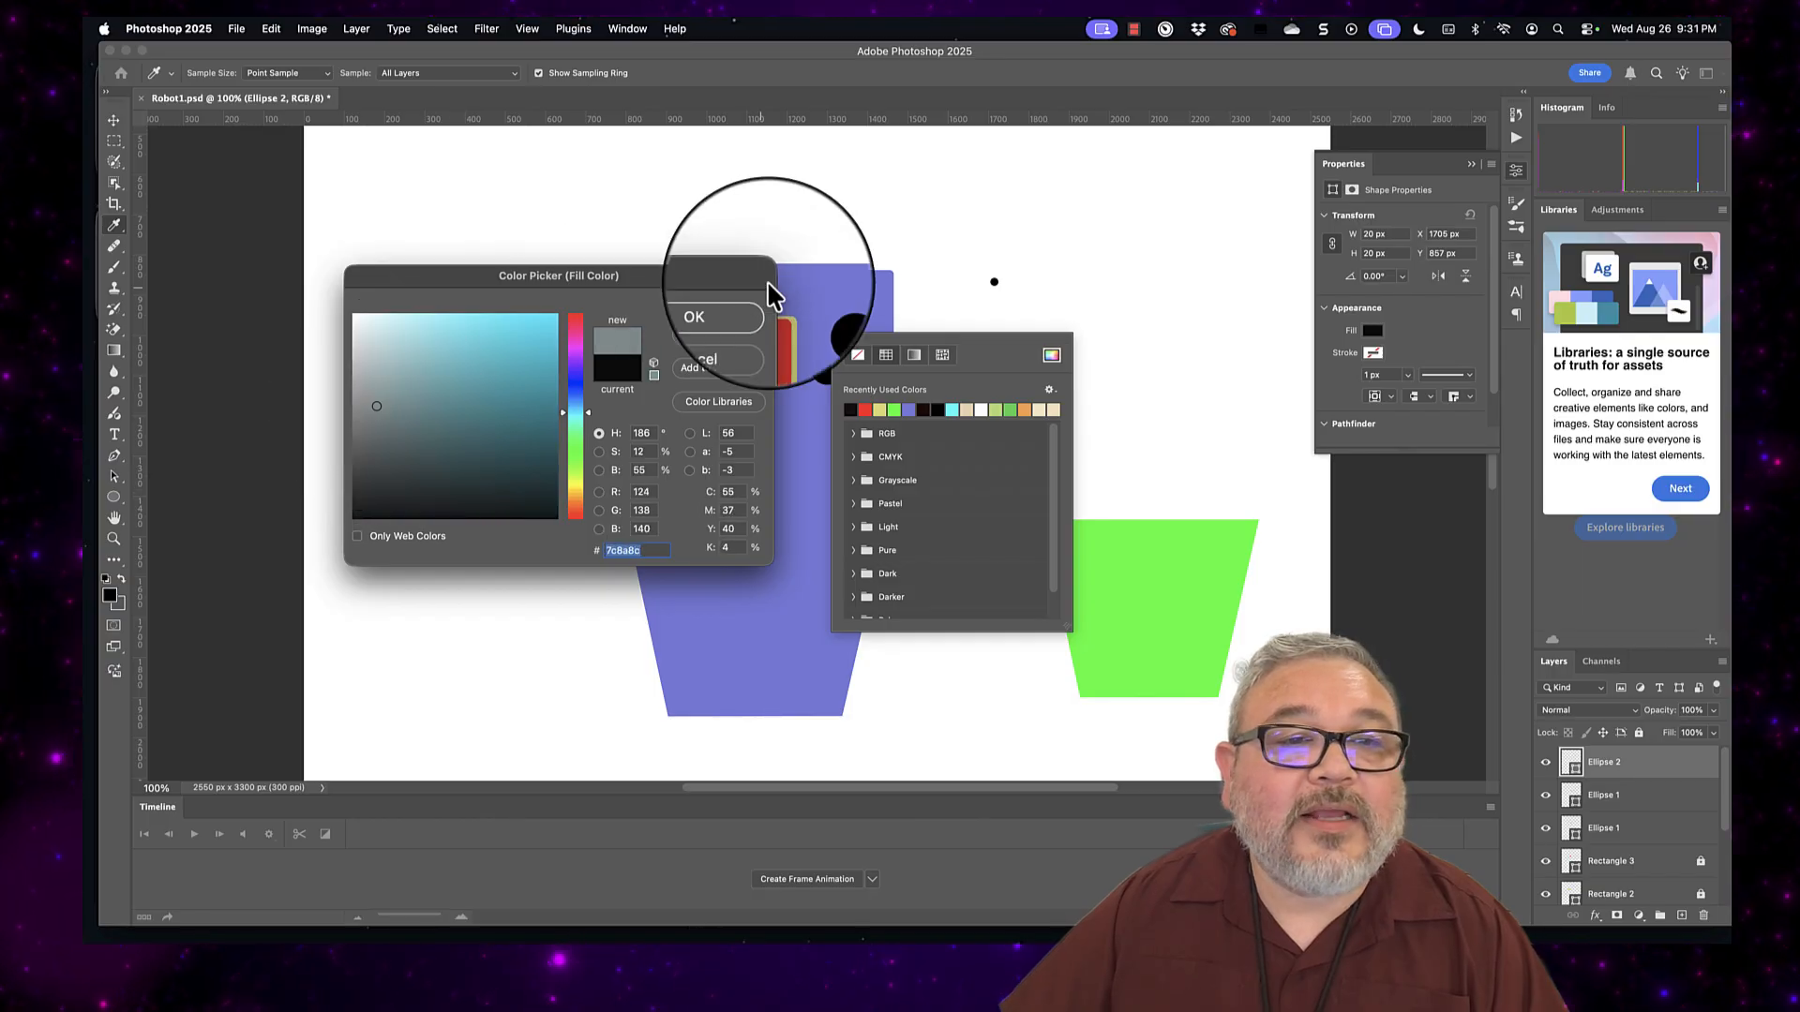
pyautogui.click(718, 306)
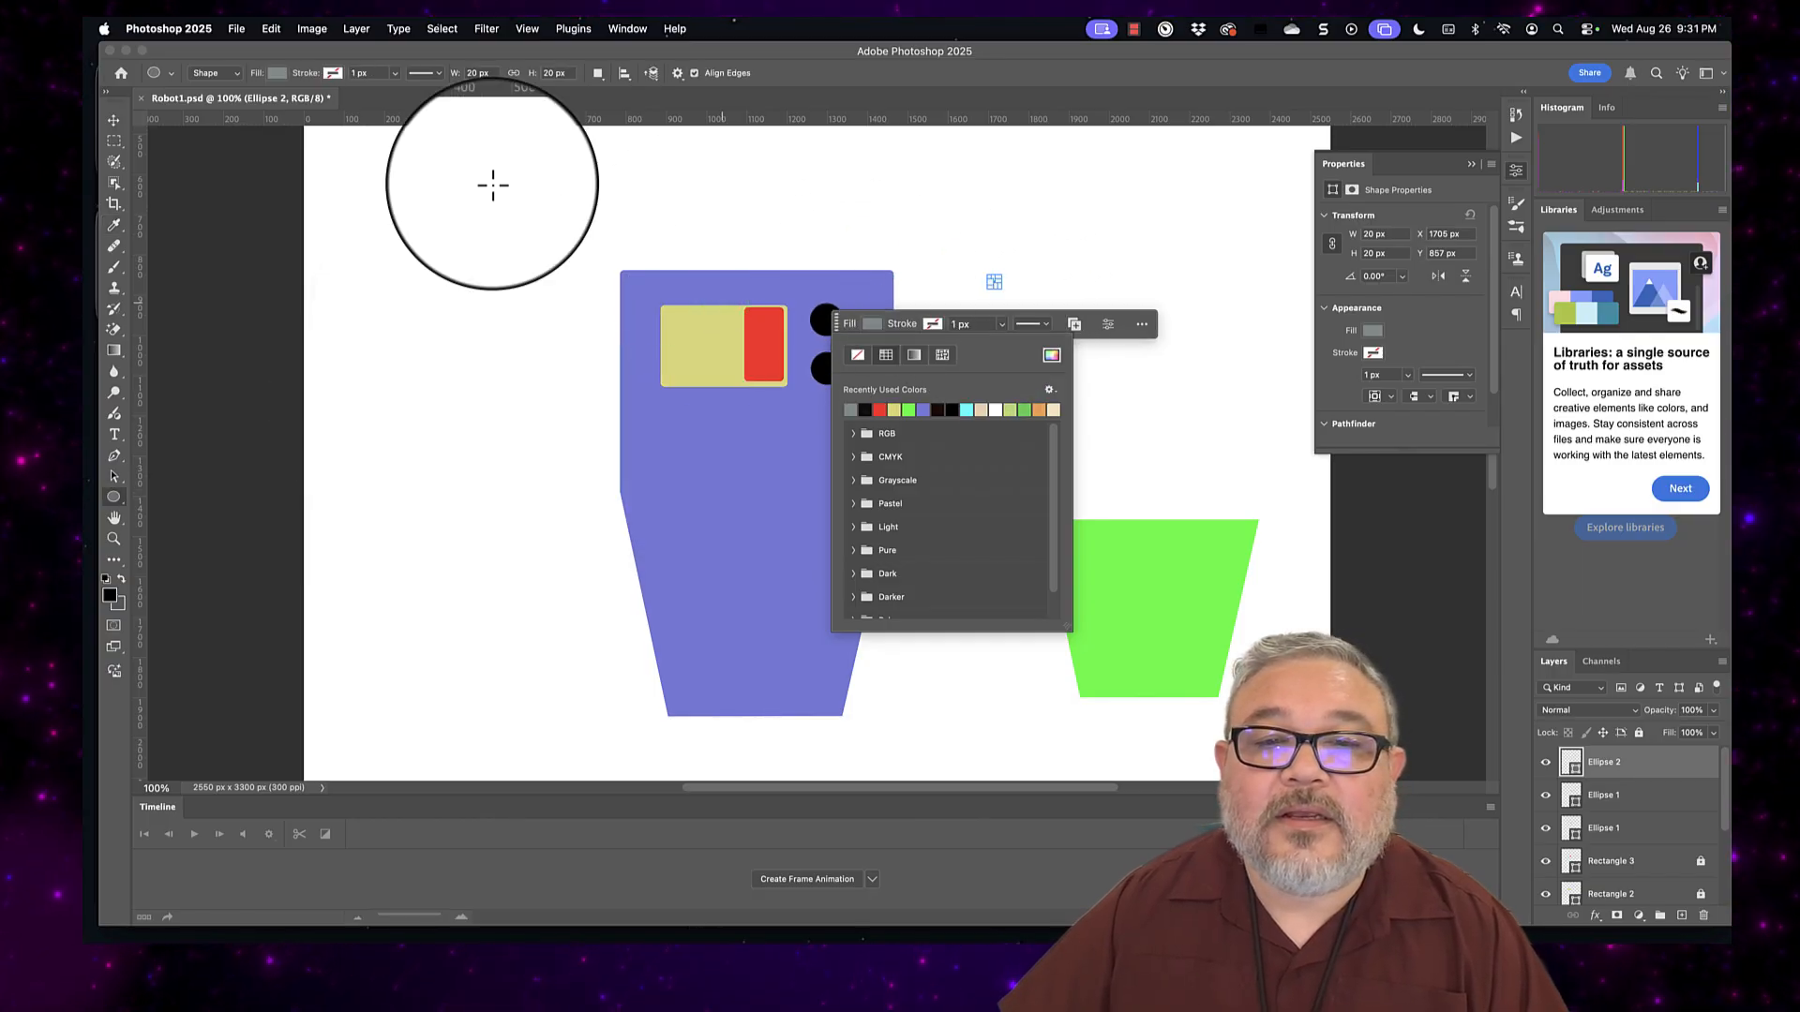
# Step: Try to duplicate the small grey dot by copy and paste, and move it onto the upper black circle
pyautogui.click(112, 119)
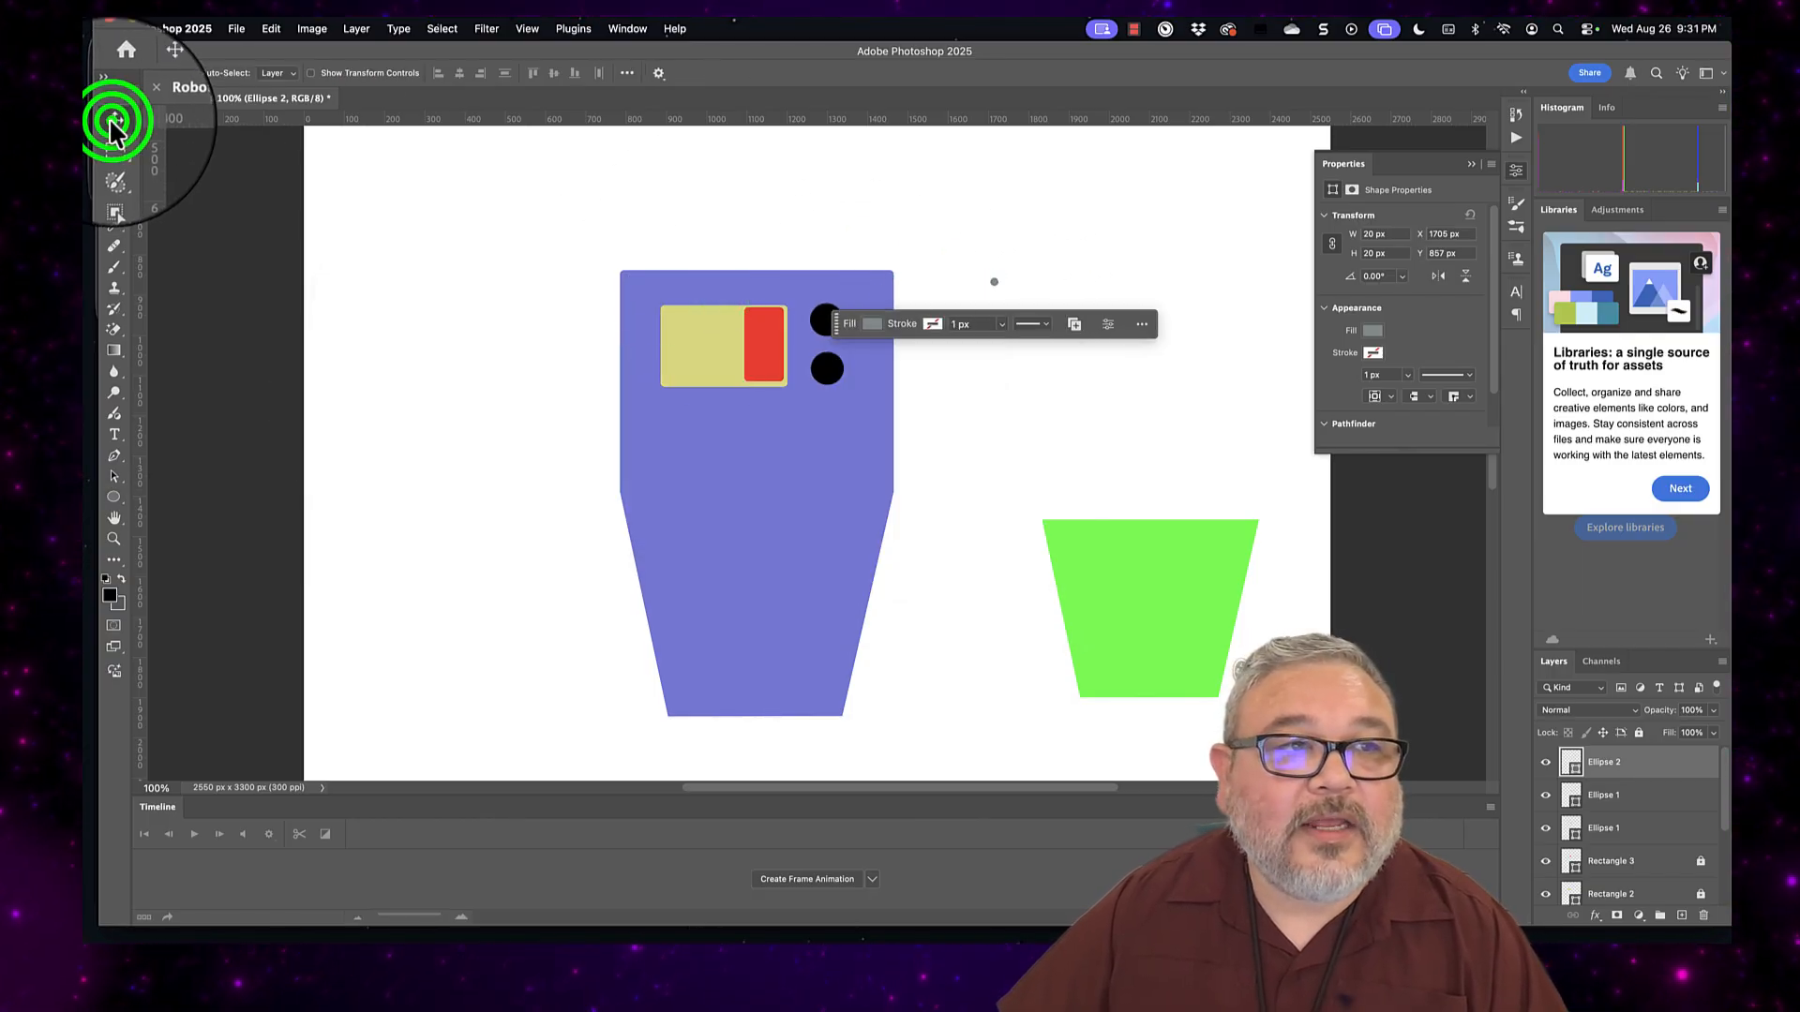
pyautogui.click(994, 282)
pyautogui.press('super+c')
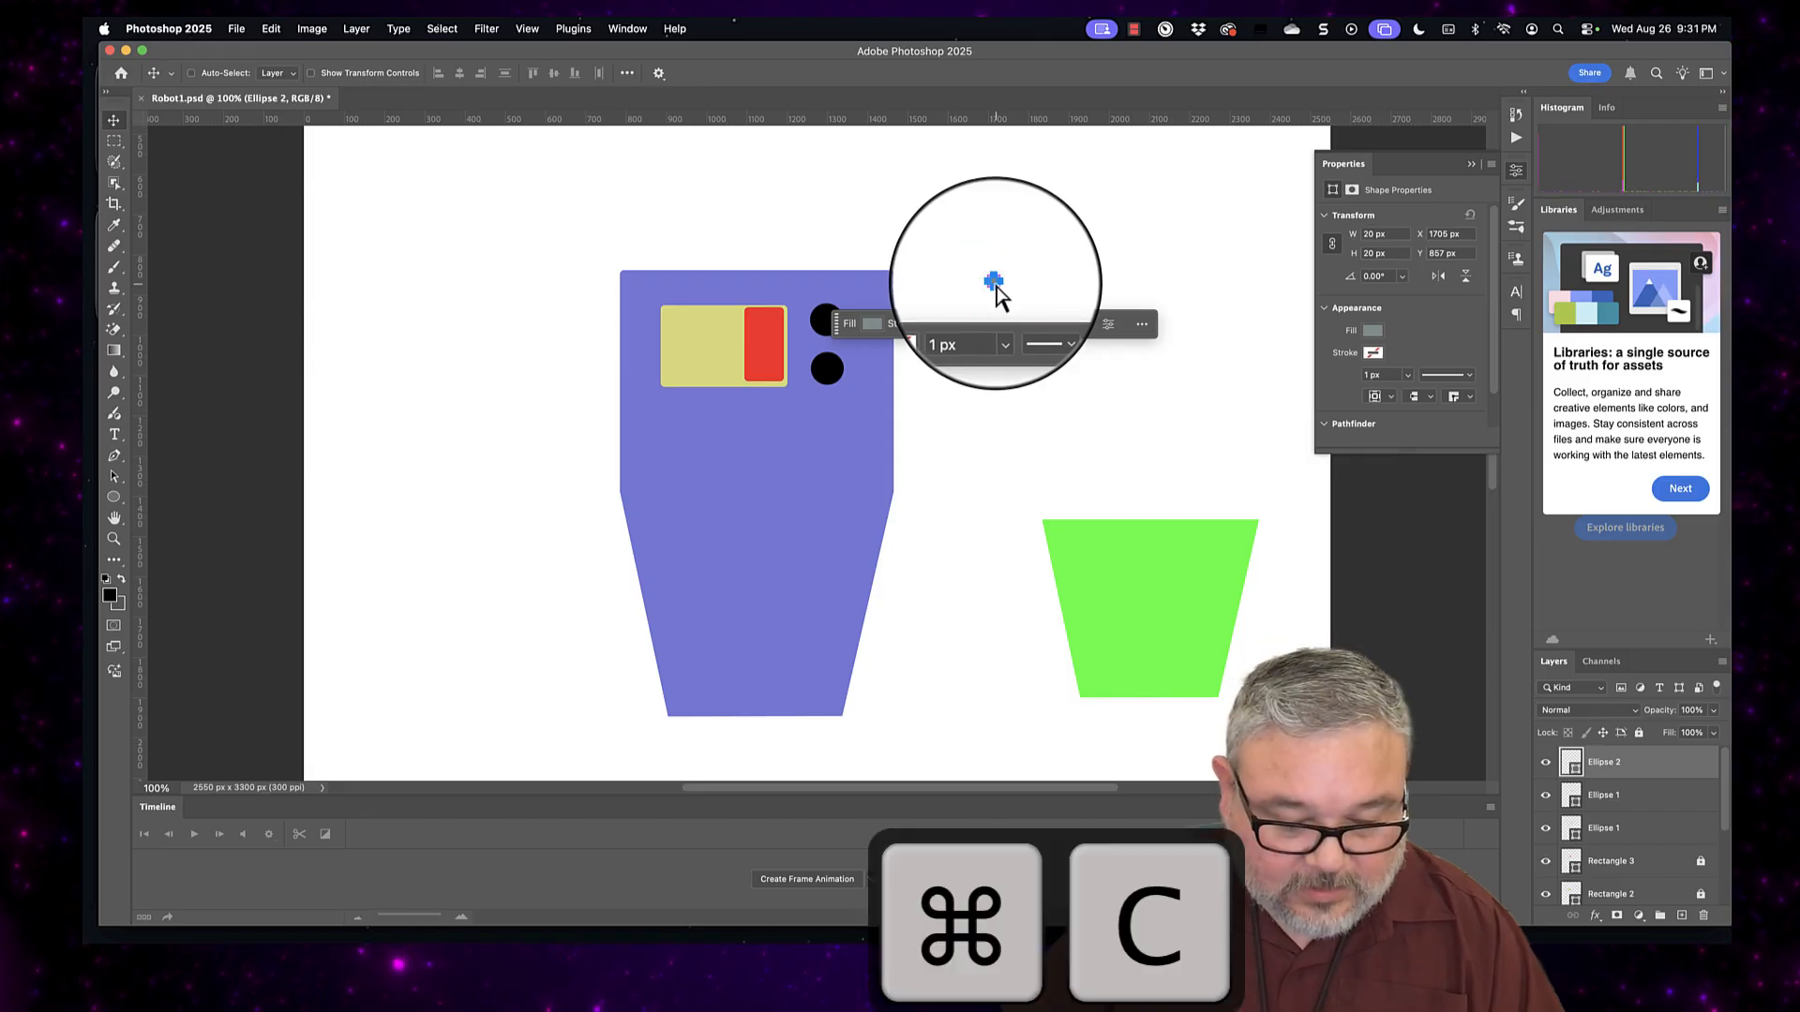
pyautogui.press('super+v')
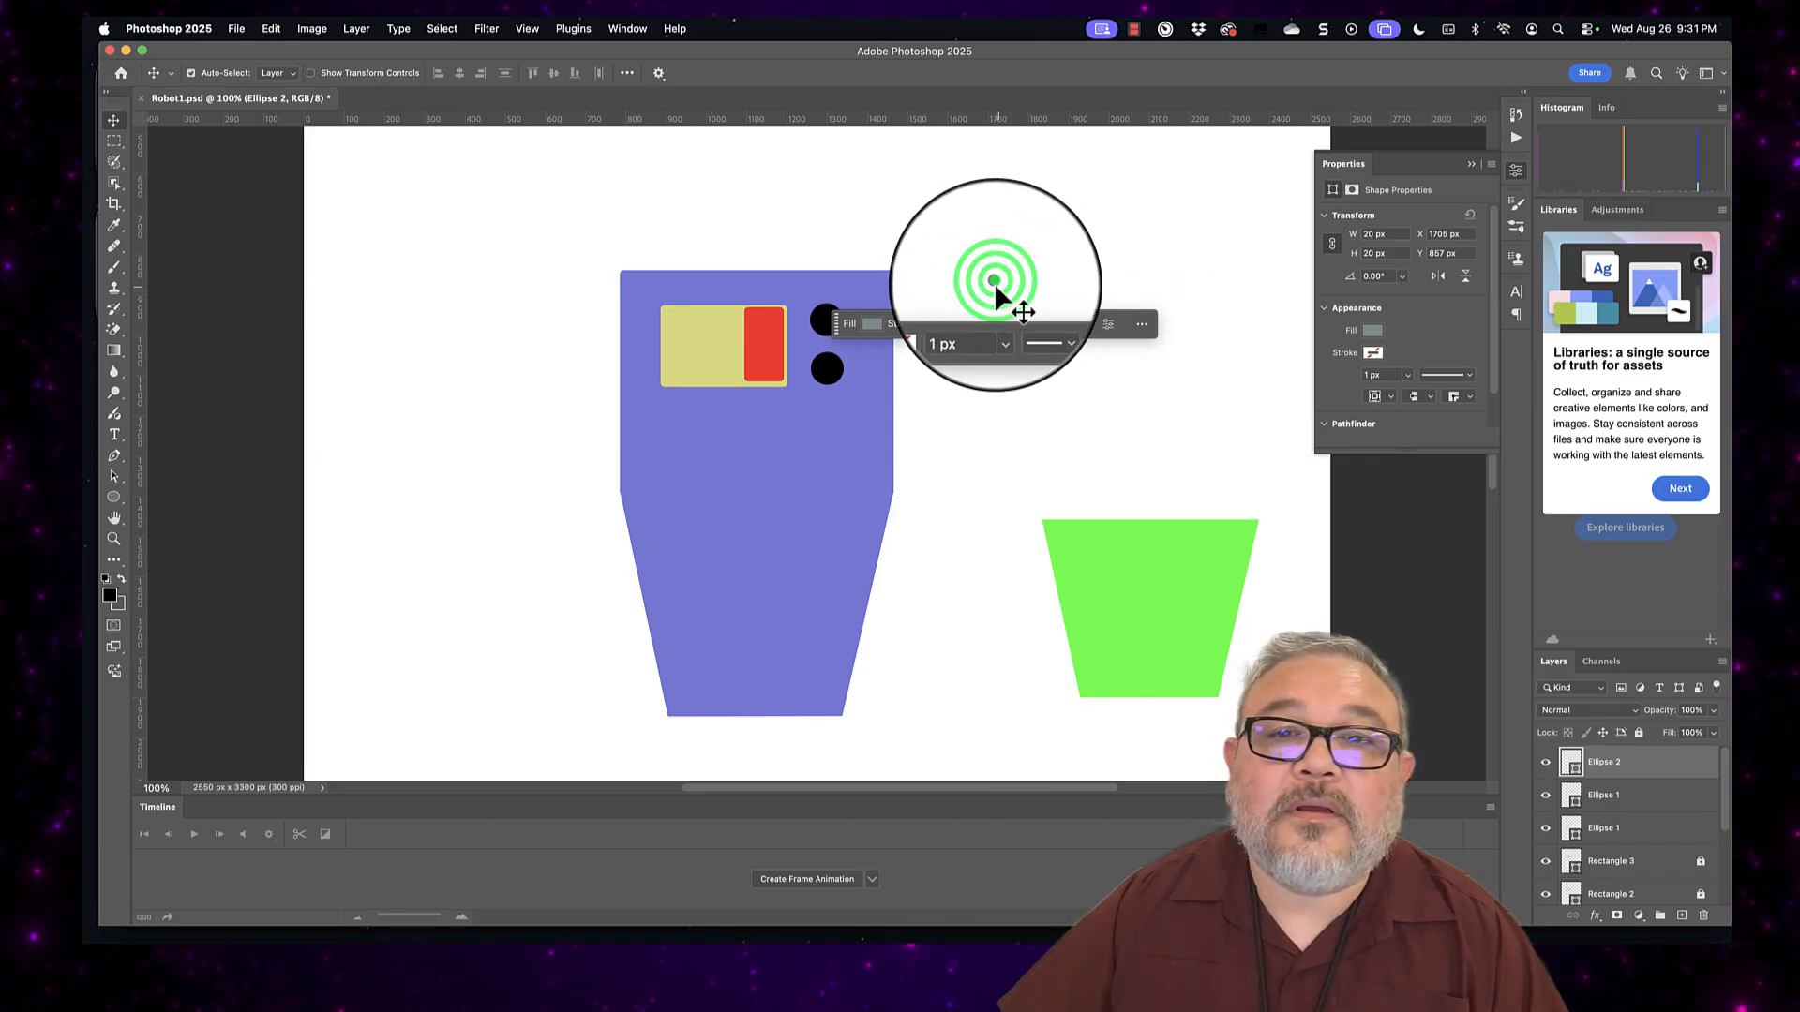
pyautogui.moveTo(994, 283); pyautogui.dragTo(1018, 304)
pyautogui.moveTo(1010, 392); pyautogui.dragTo(824, 319)
pyautogui.press('super+c')
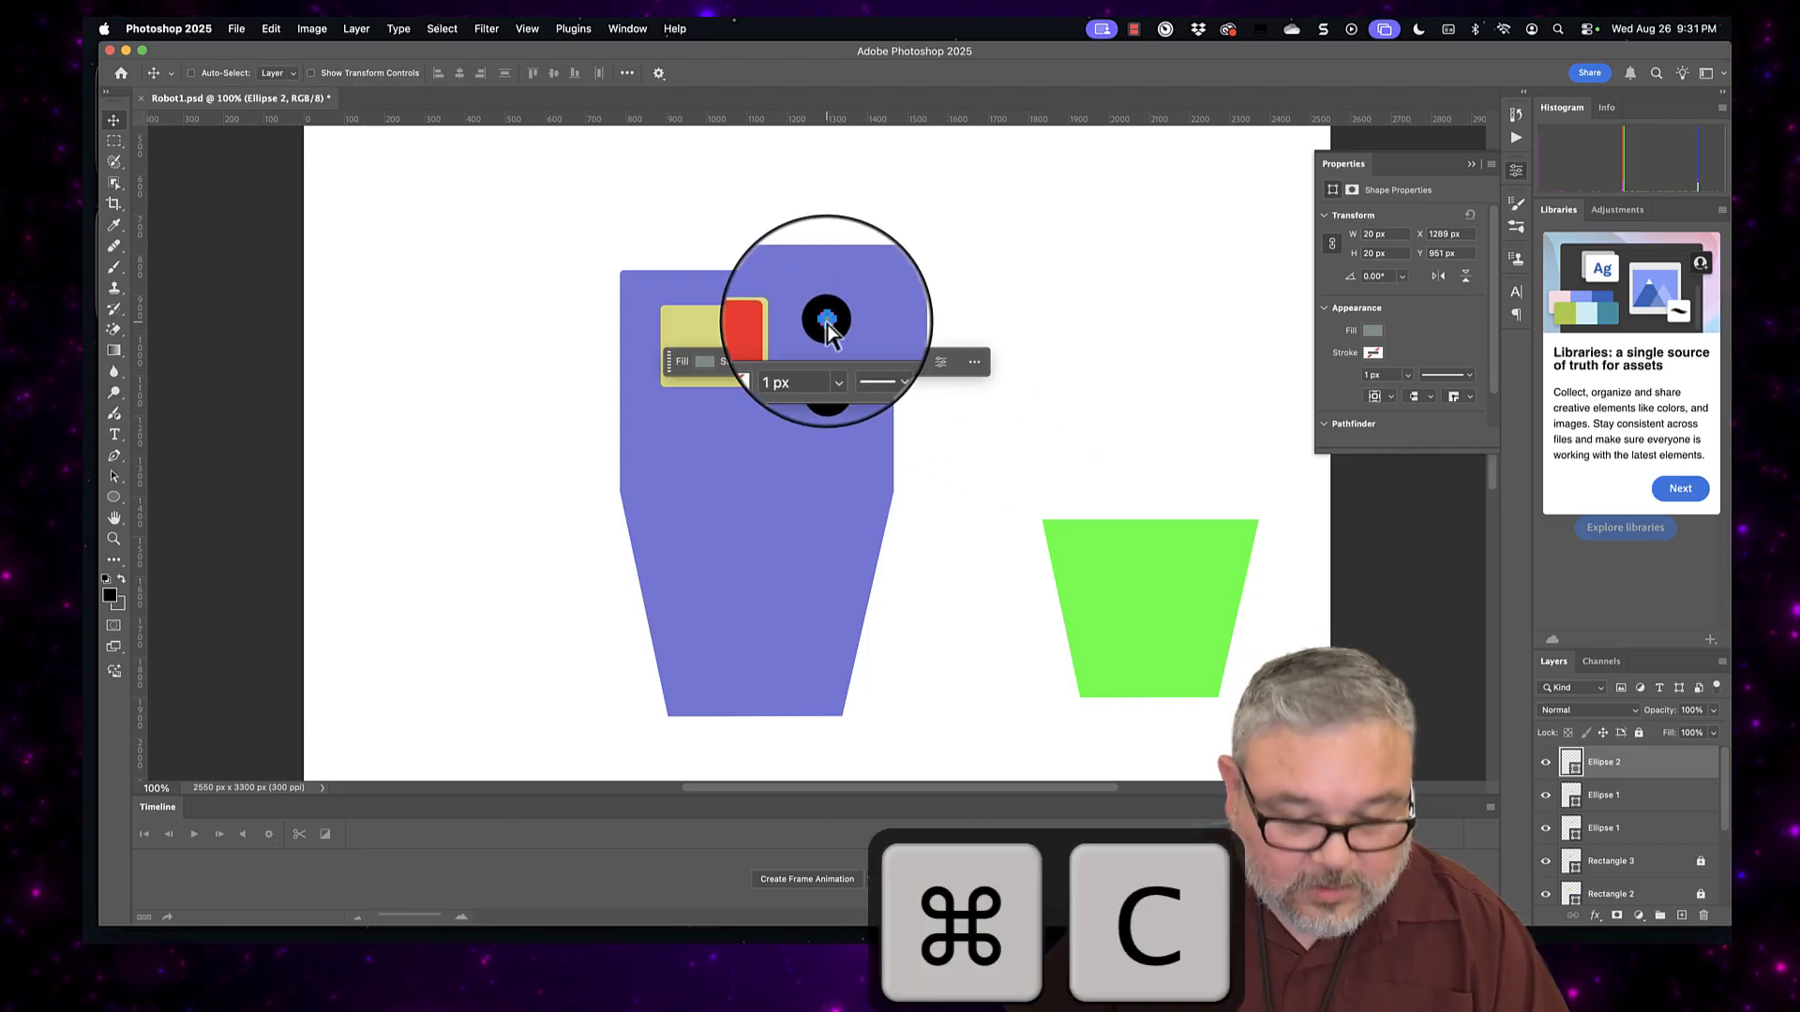
pyautogui.press('super+v')
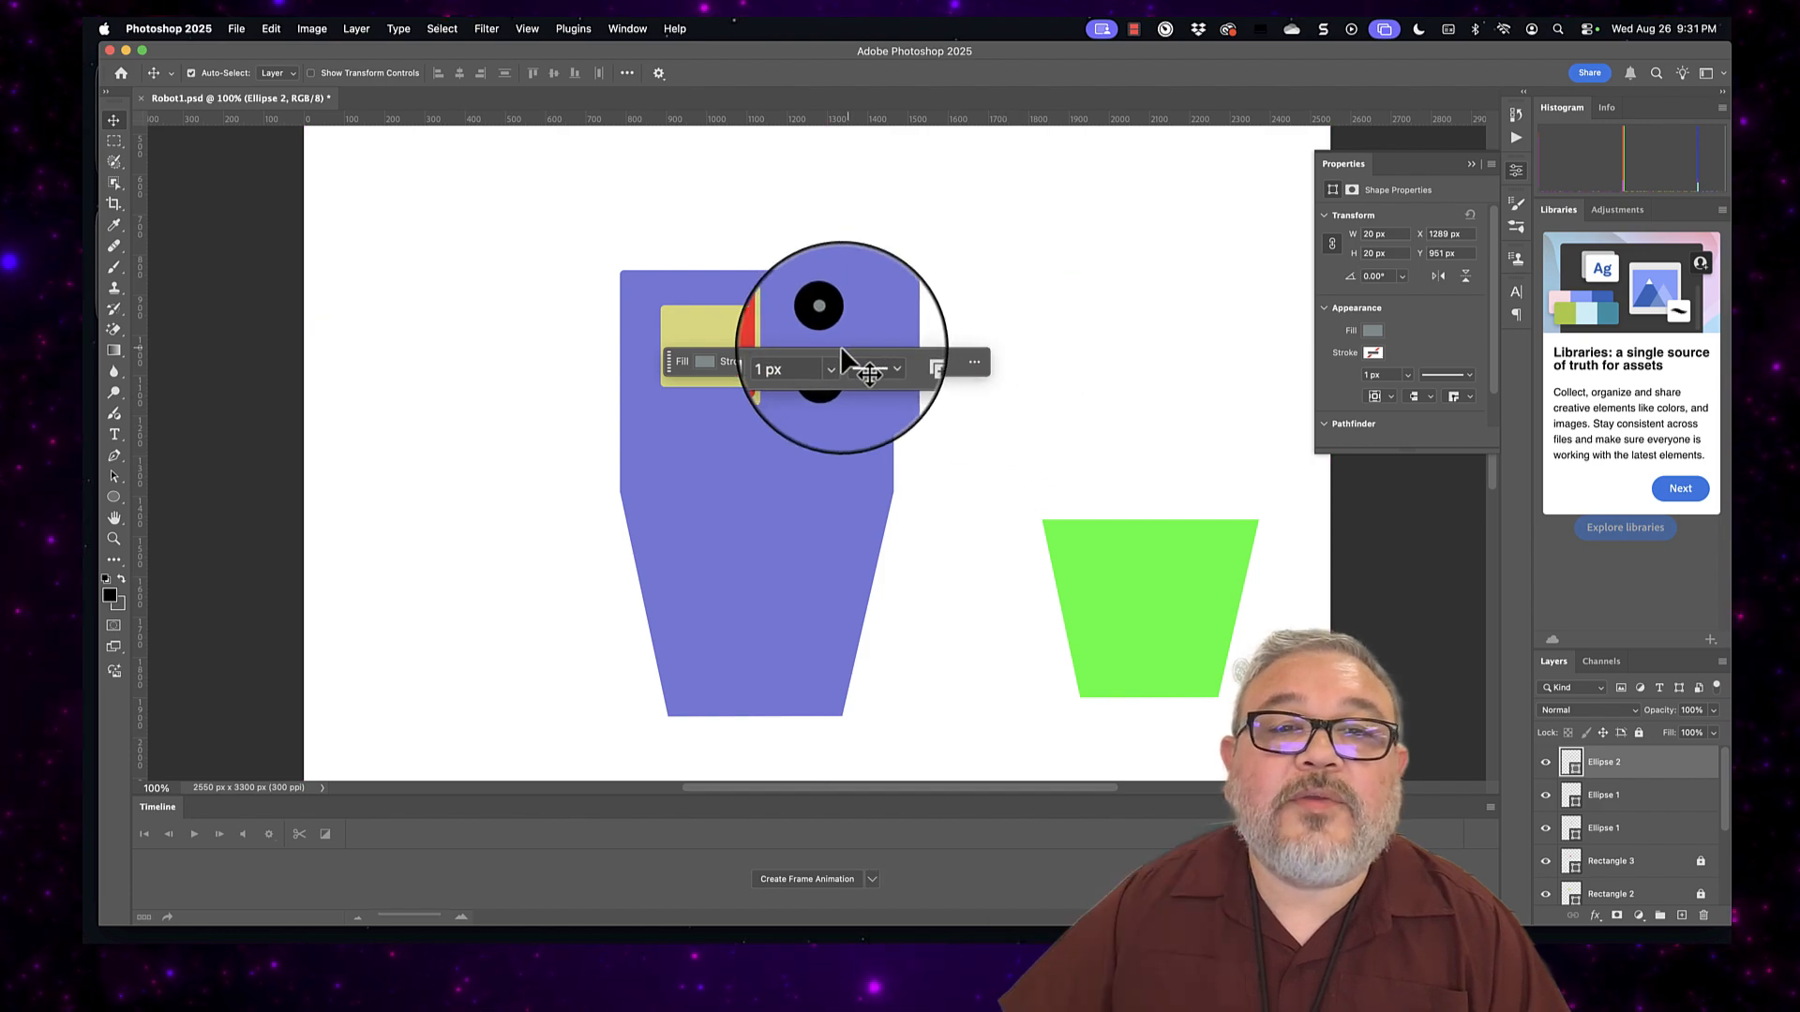
pyautogui.click(825, 355)
pyautogui.click(1062, 364)
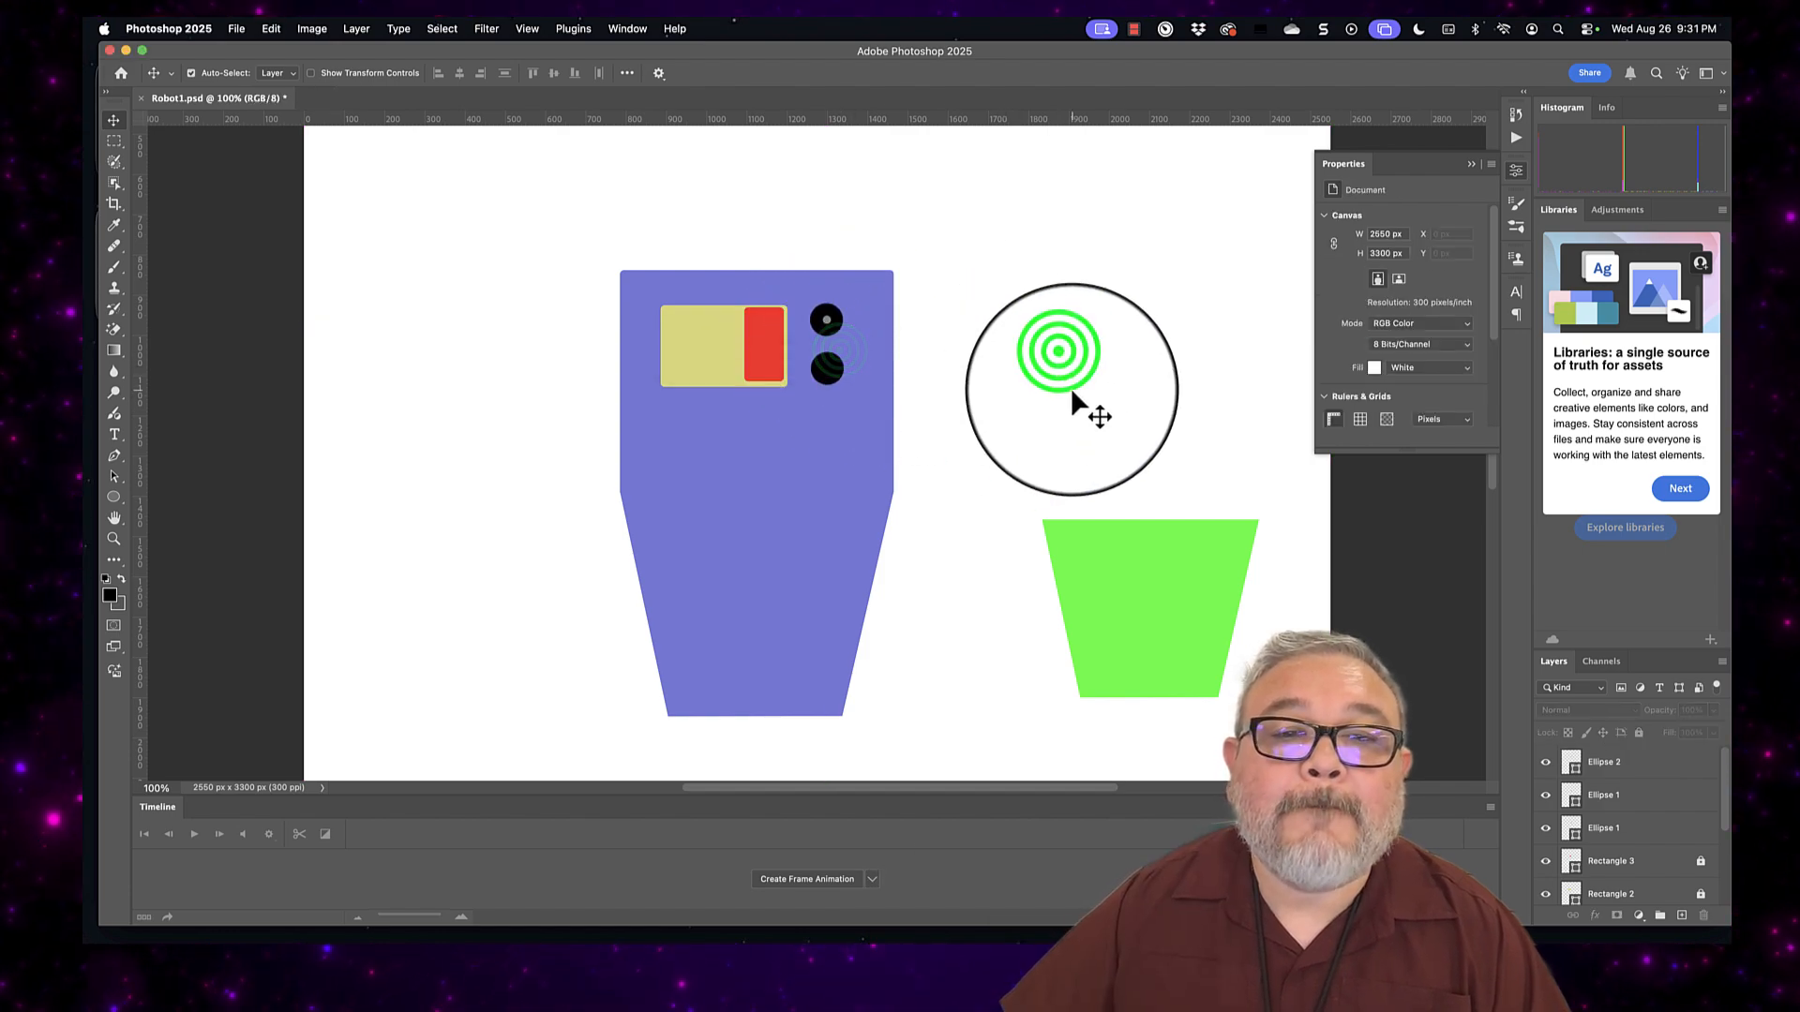
# Step: Move the grey dot off the black circle into the empty area beside the body and duplicate it by copy and paste
pyautogui.click(829, 318)
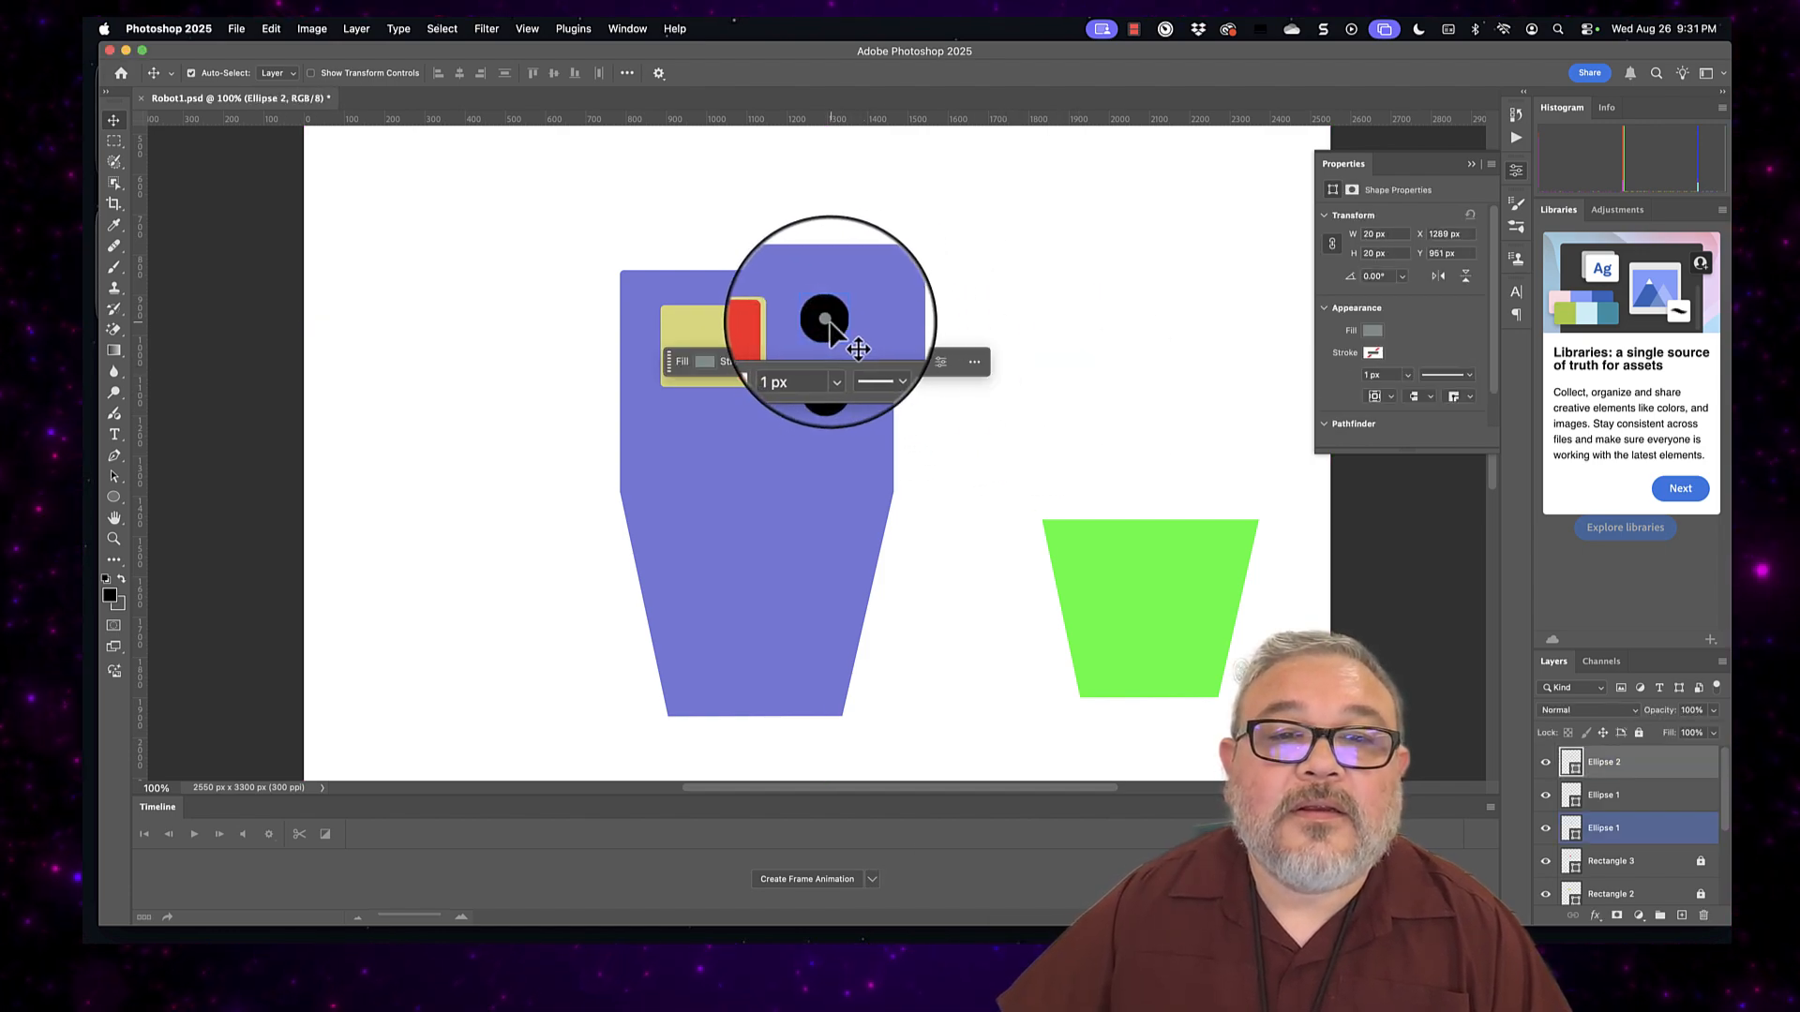
pyautogui.moveTo(829, 318); pyautogui.dragTo(1003, 297)
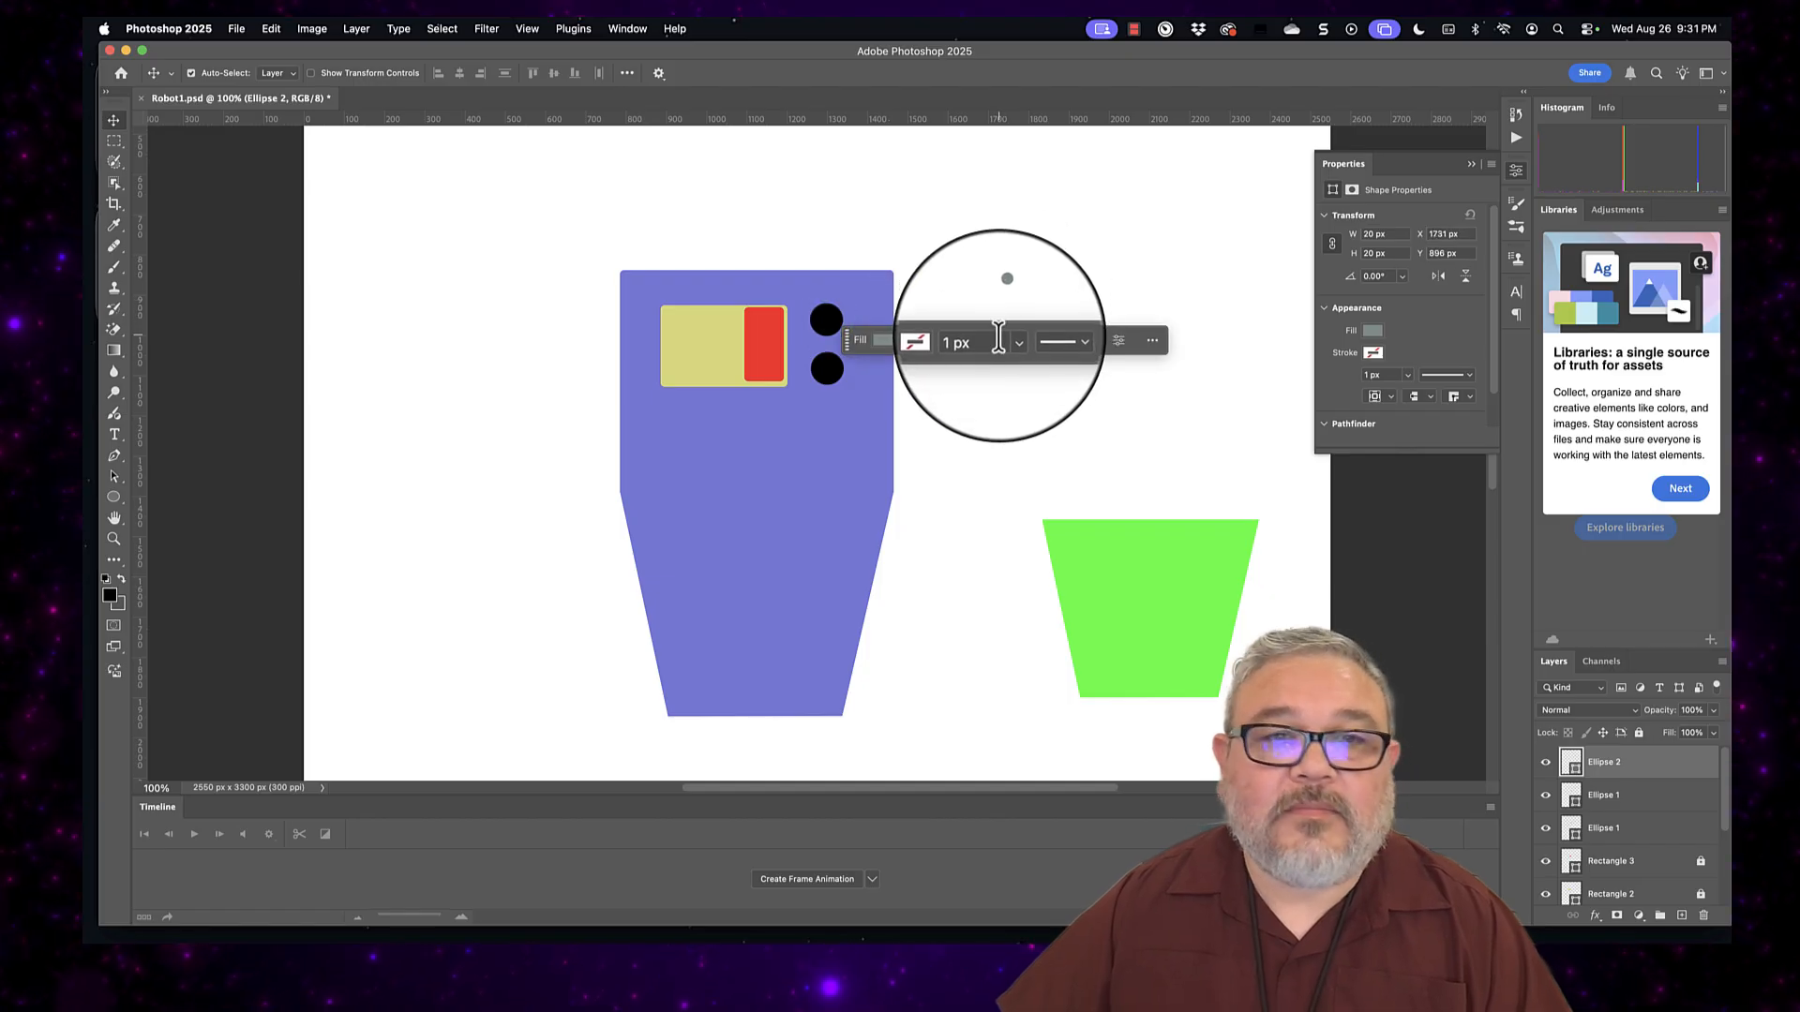
pyautogui.click(1004, 296)
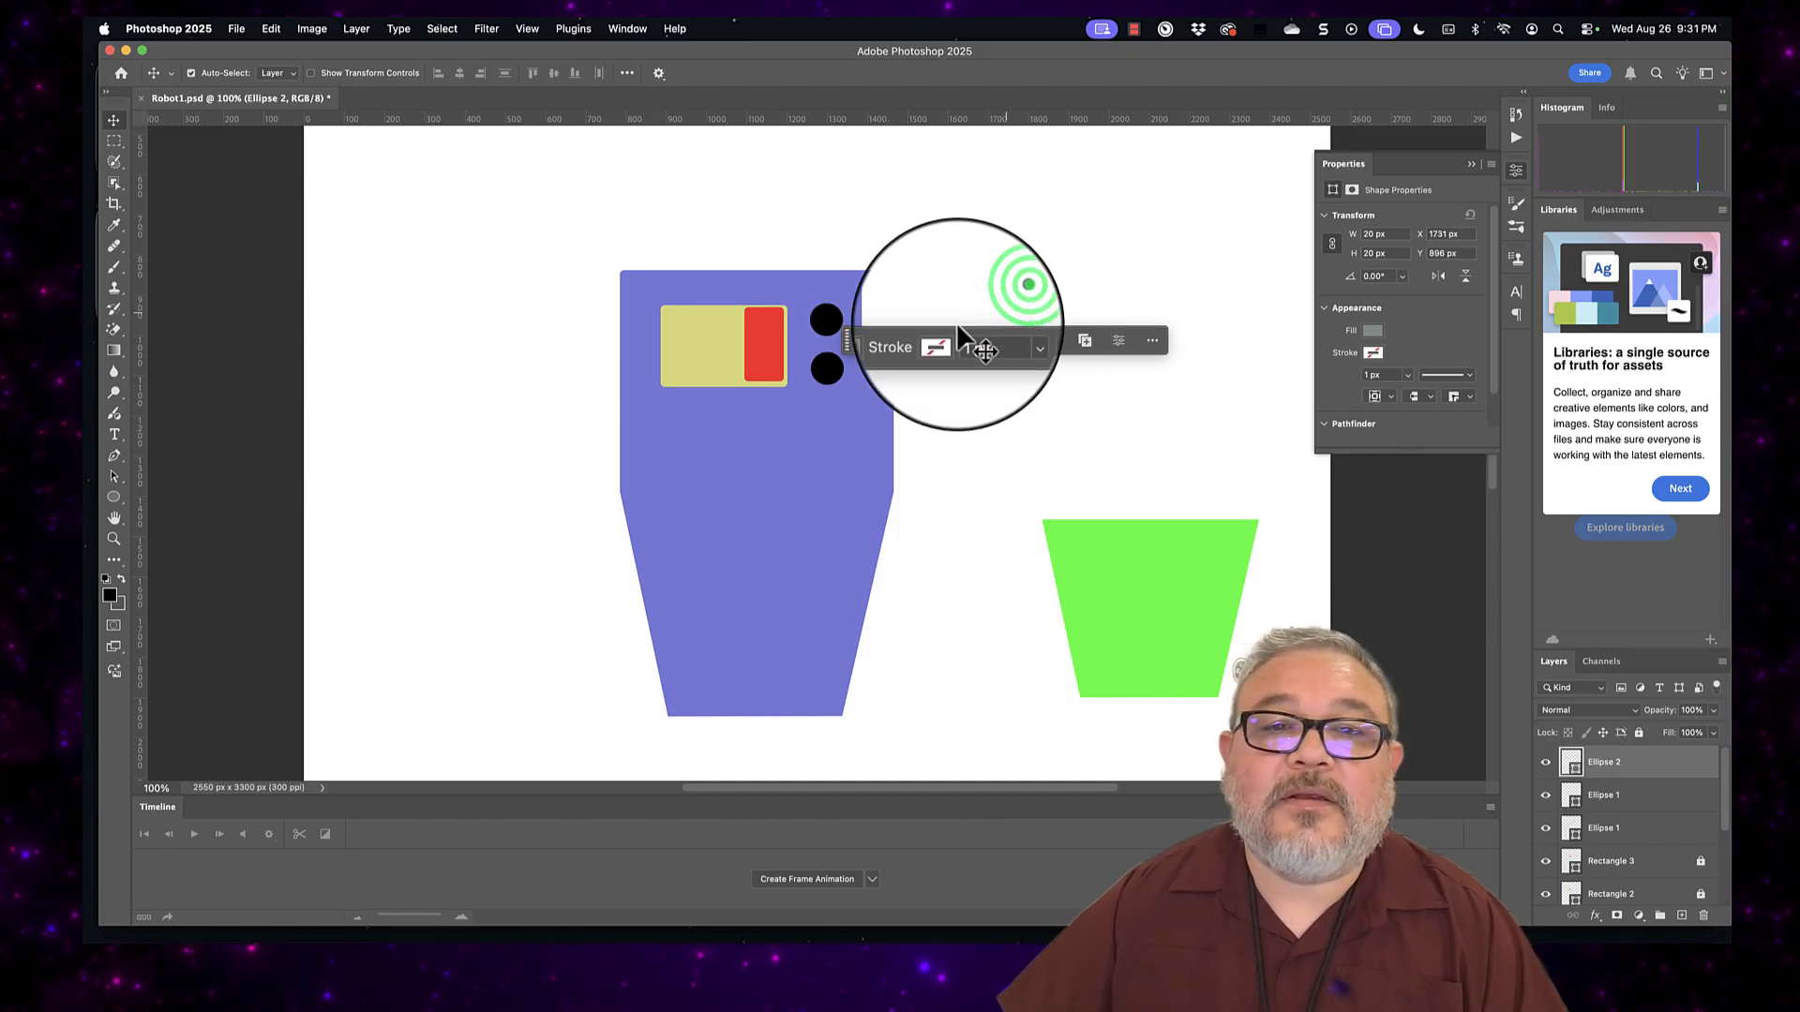
pyautogui.press('super+c')
pyautogui.press('super+v')
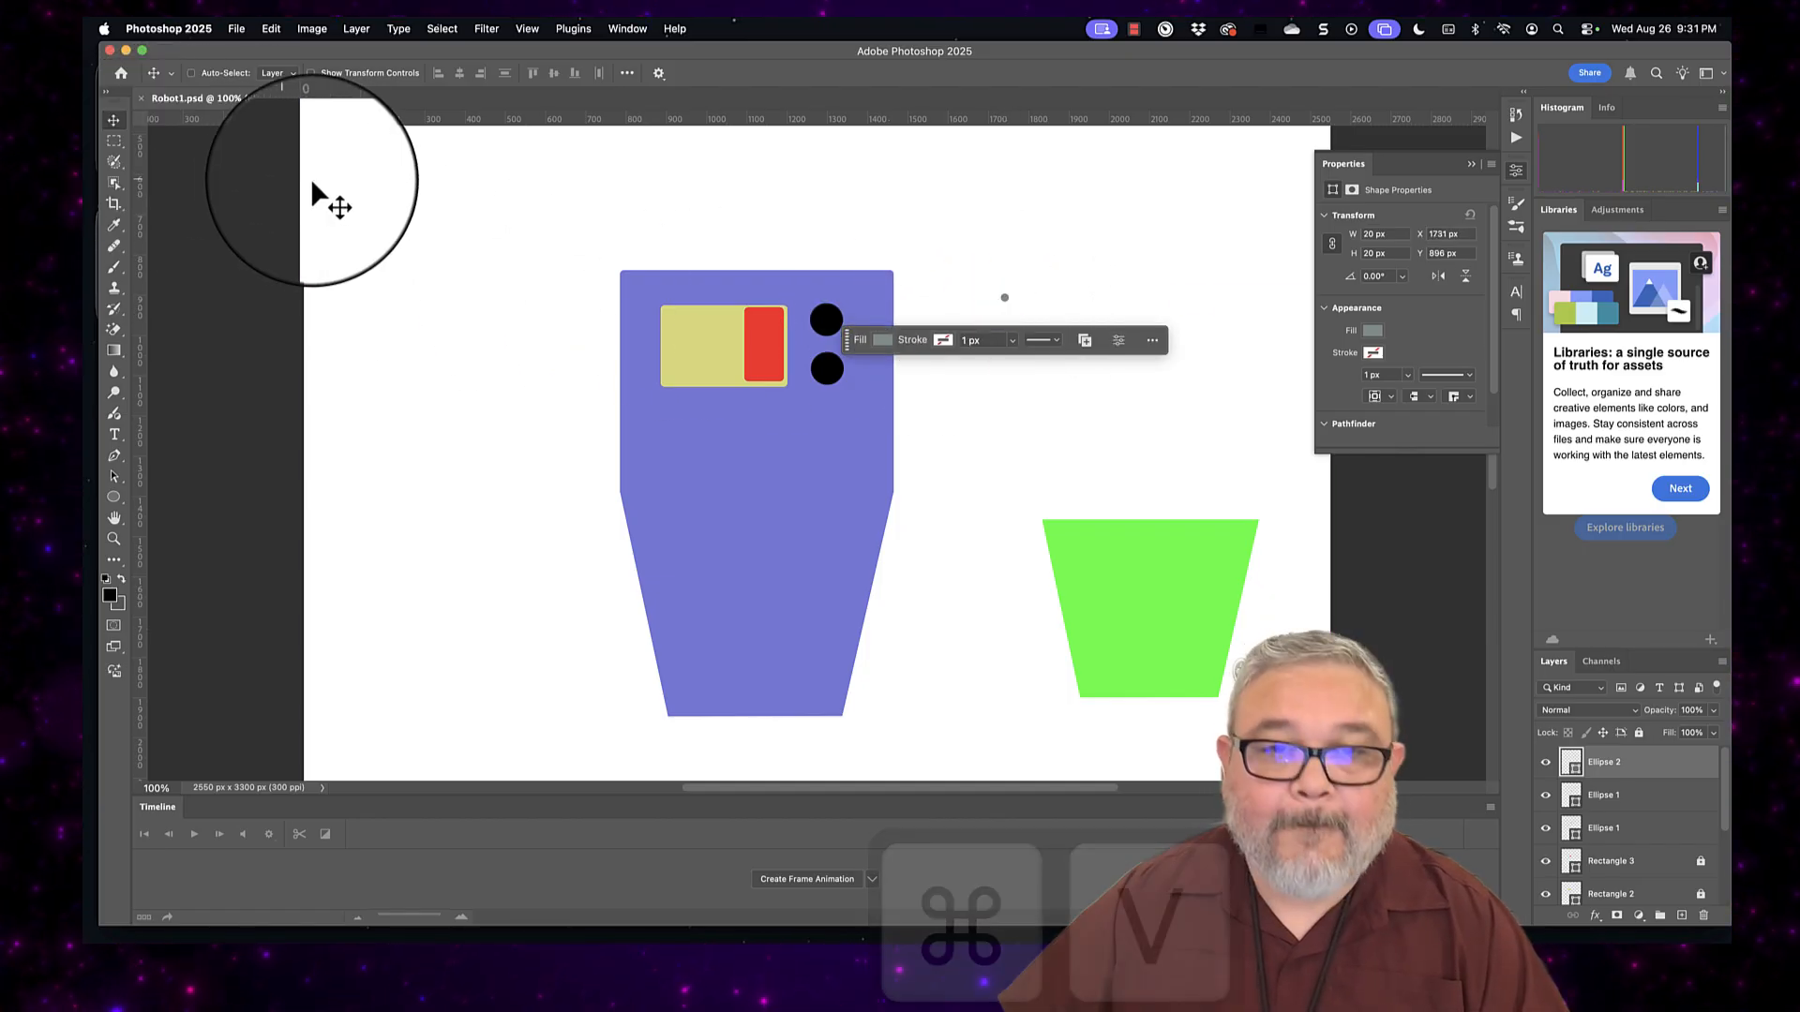
# Step: Centre one grey dot on the lower black circle and the other on the upper one, and deselect
pyautogui.click(819, 456)
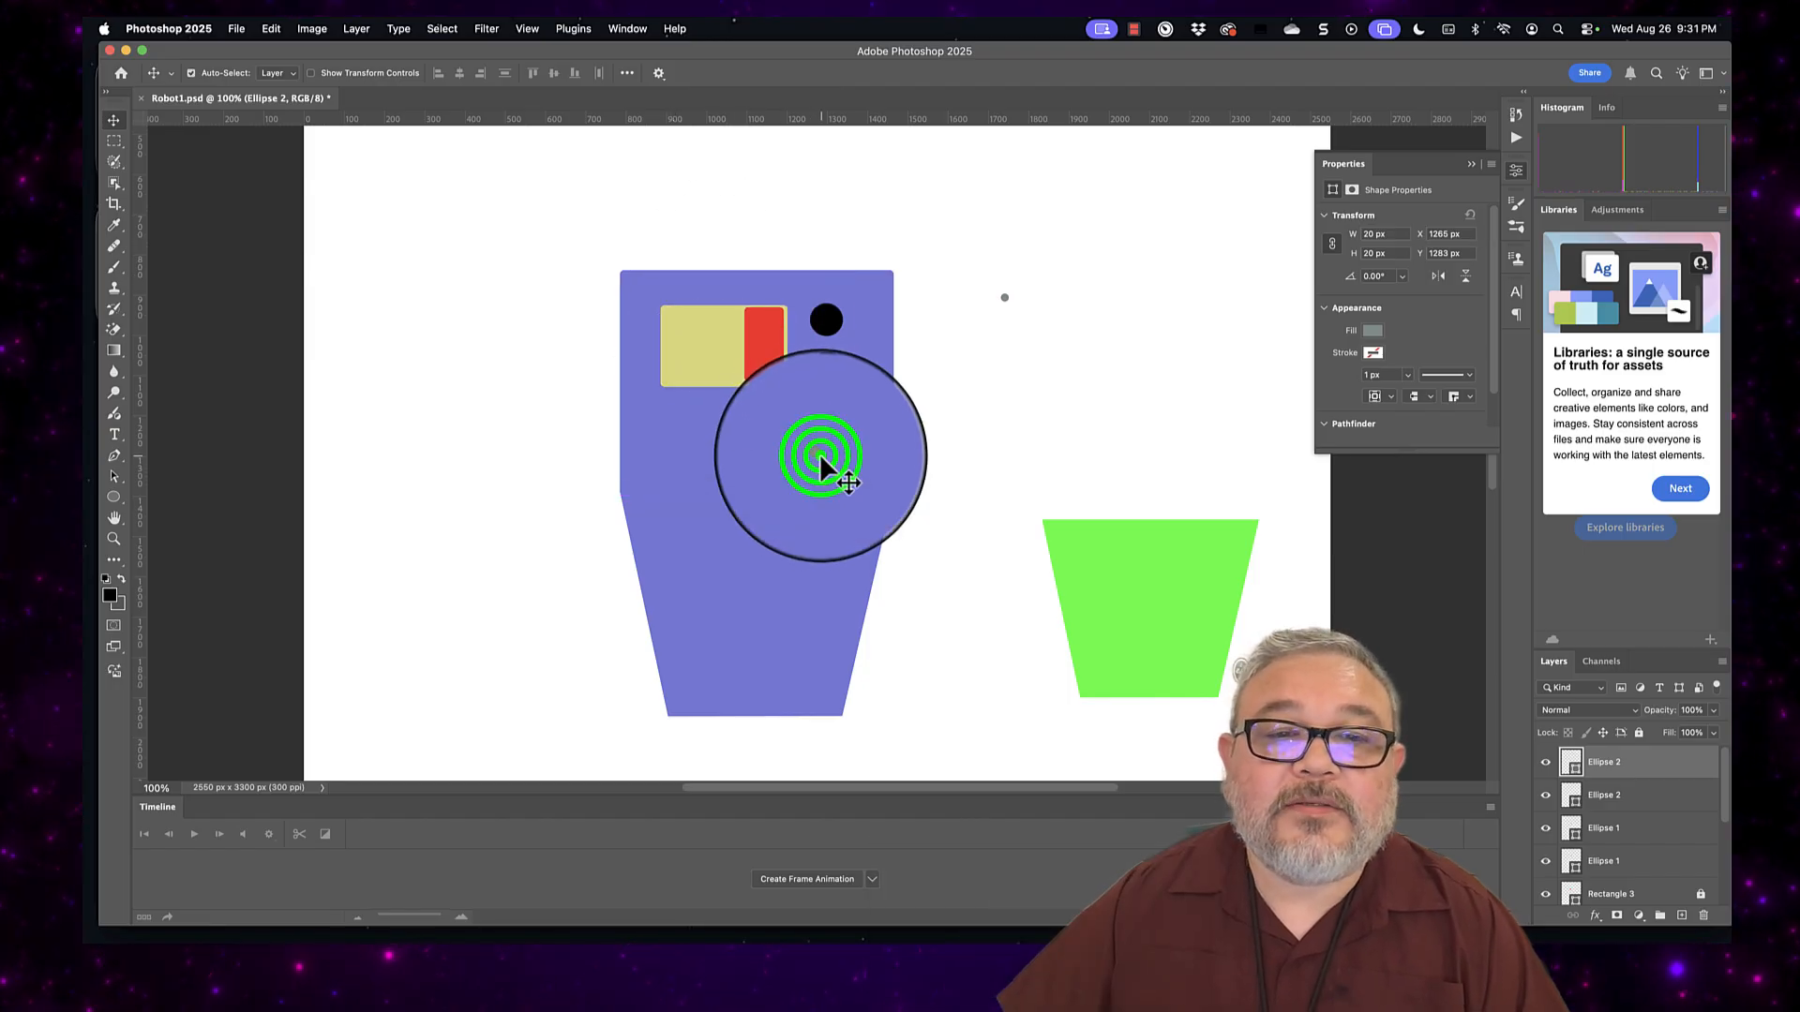
pyautogui.moveTo(815, 452); pyautogui.dragTo(827, 369)
pyautogui.moveTo(1003, 296); pyautogui.dragTo(827, 319)
pyautogui.click(1011, 308)
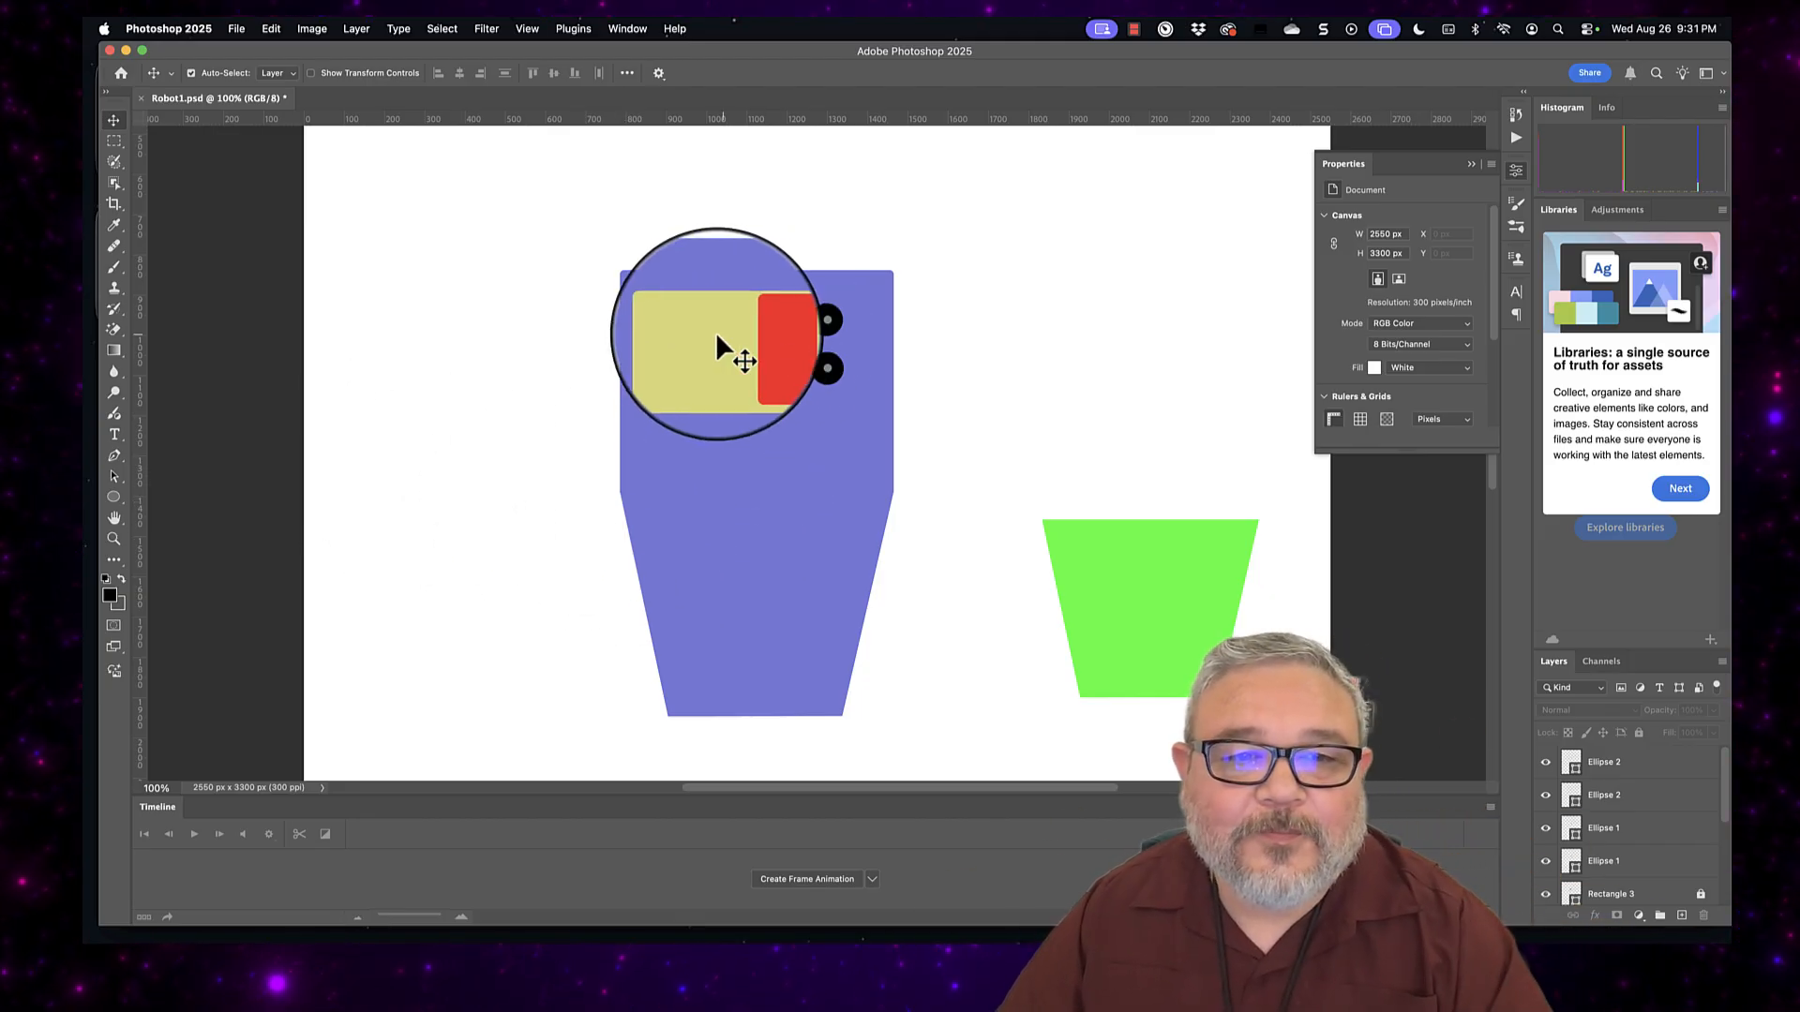
# Step: Draw a circle about 96 px across with the Ellipse tool in the empty area beside the upper blue body
pyautogui.click(114, 497)
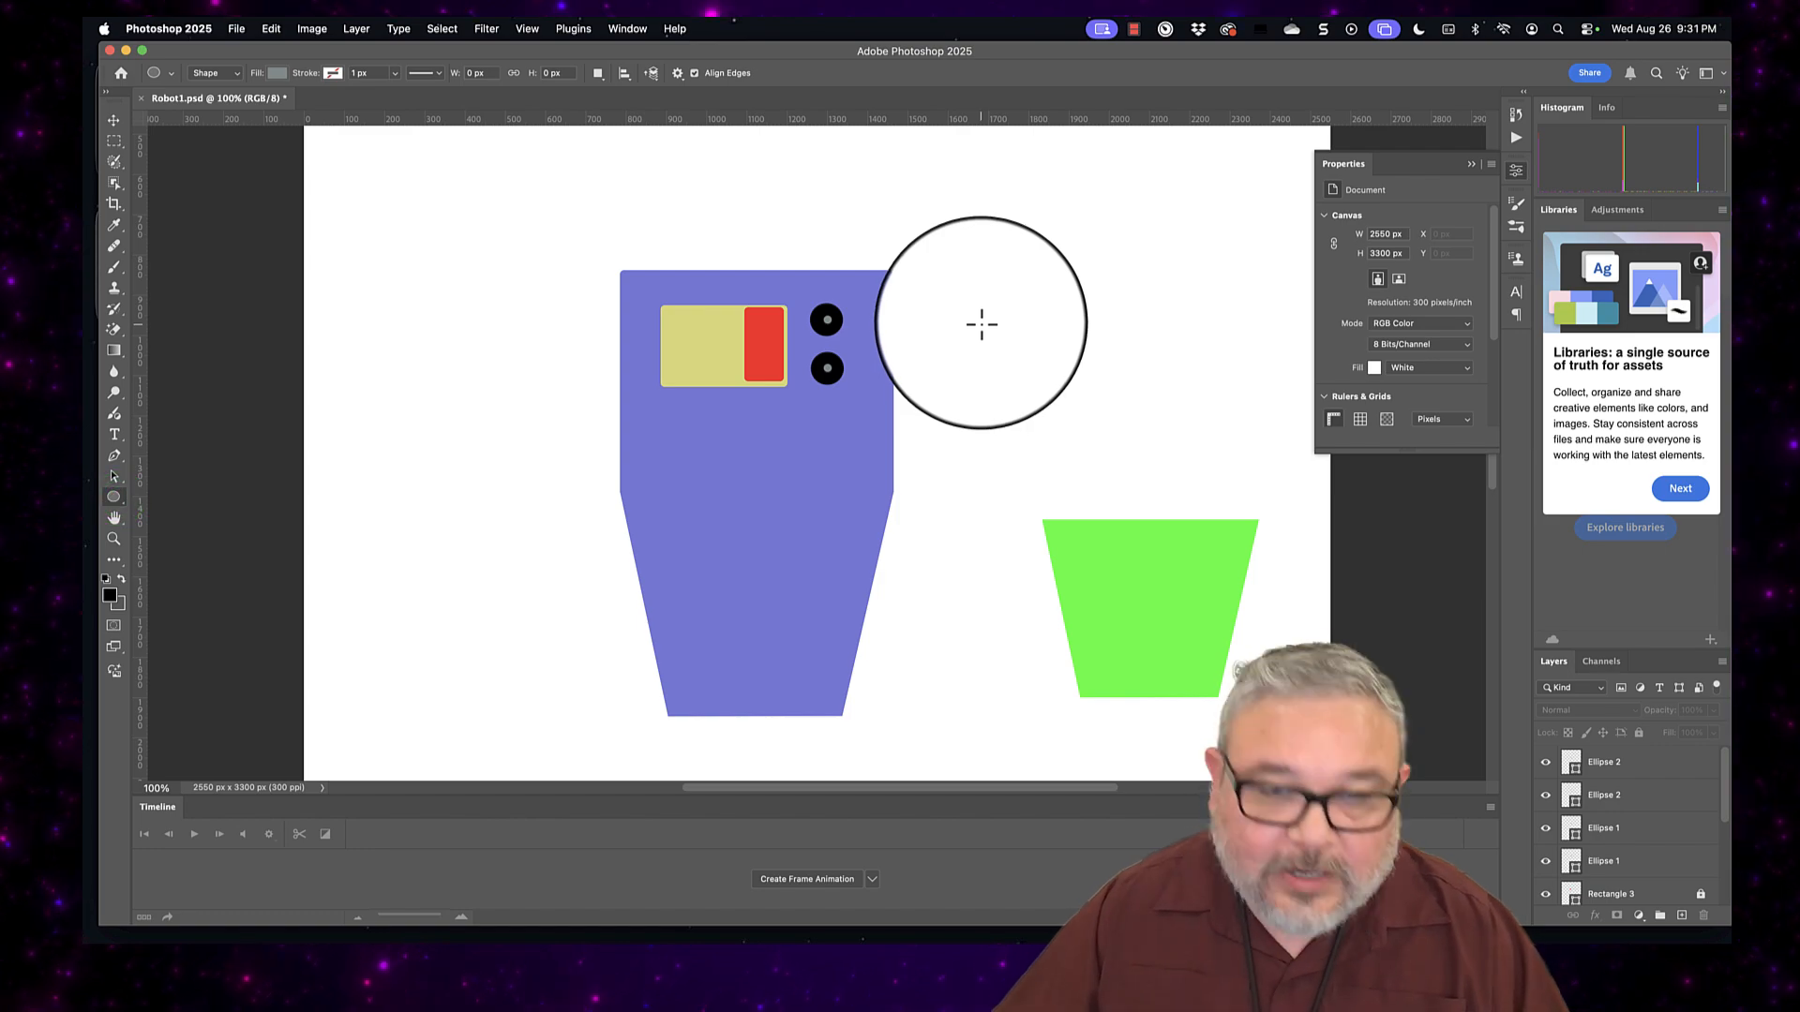
pyautogui.moveTo(982, 312); pyautogui.dragTo(1021, 350)
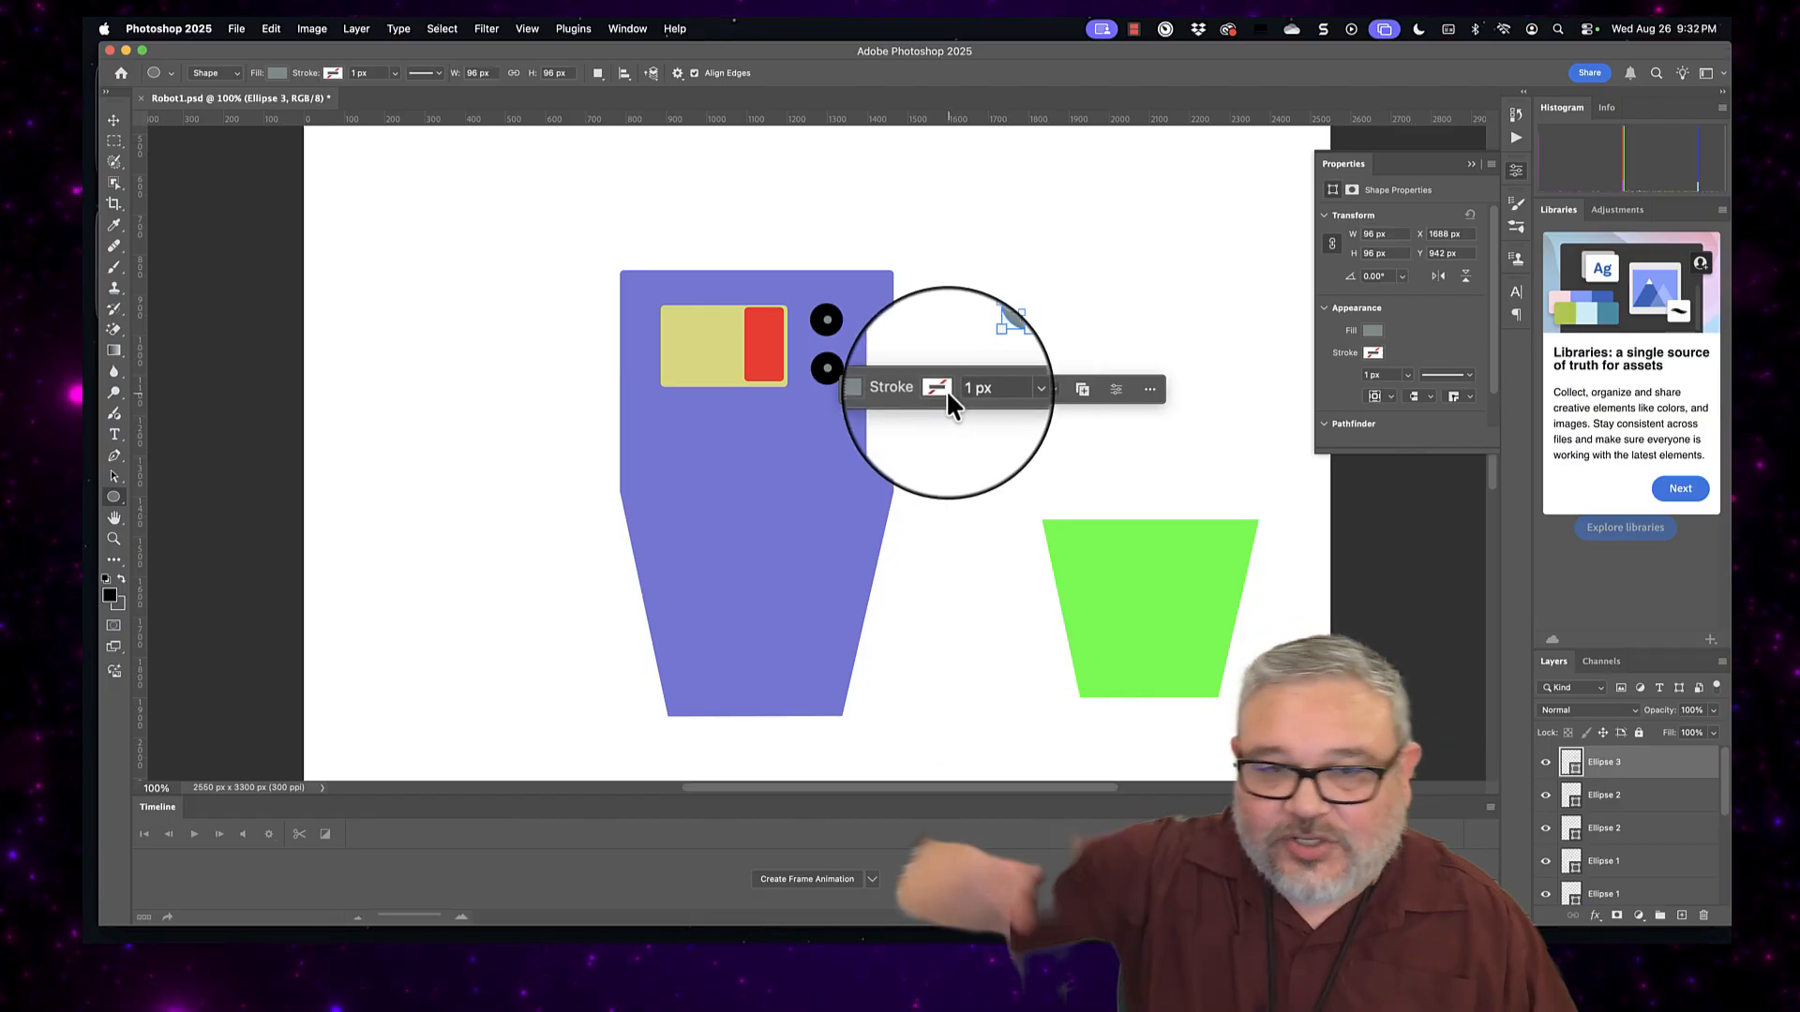
# Step: Give the new circle a grey stroke and set its fill to none
pyautogui.click(876, 389)
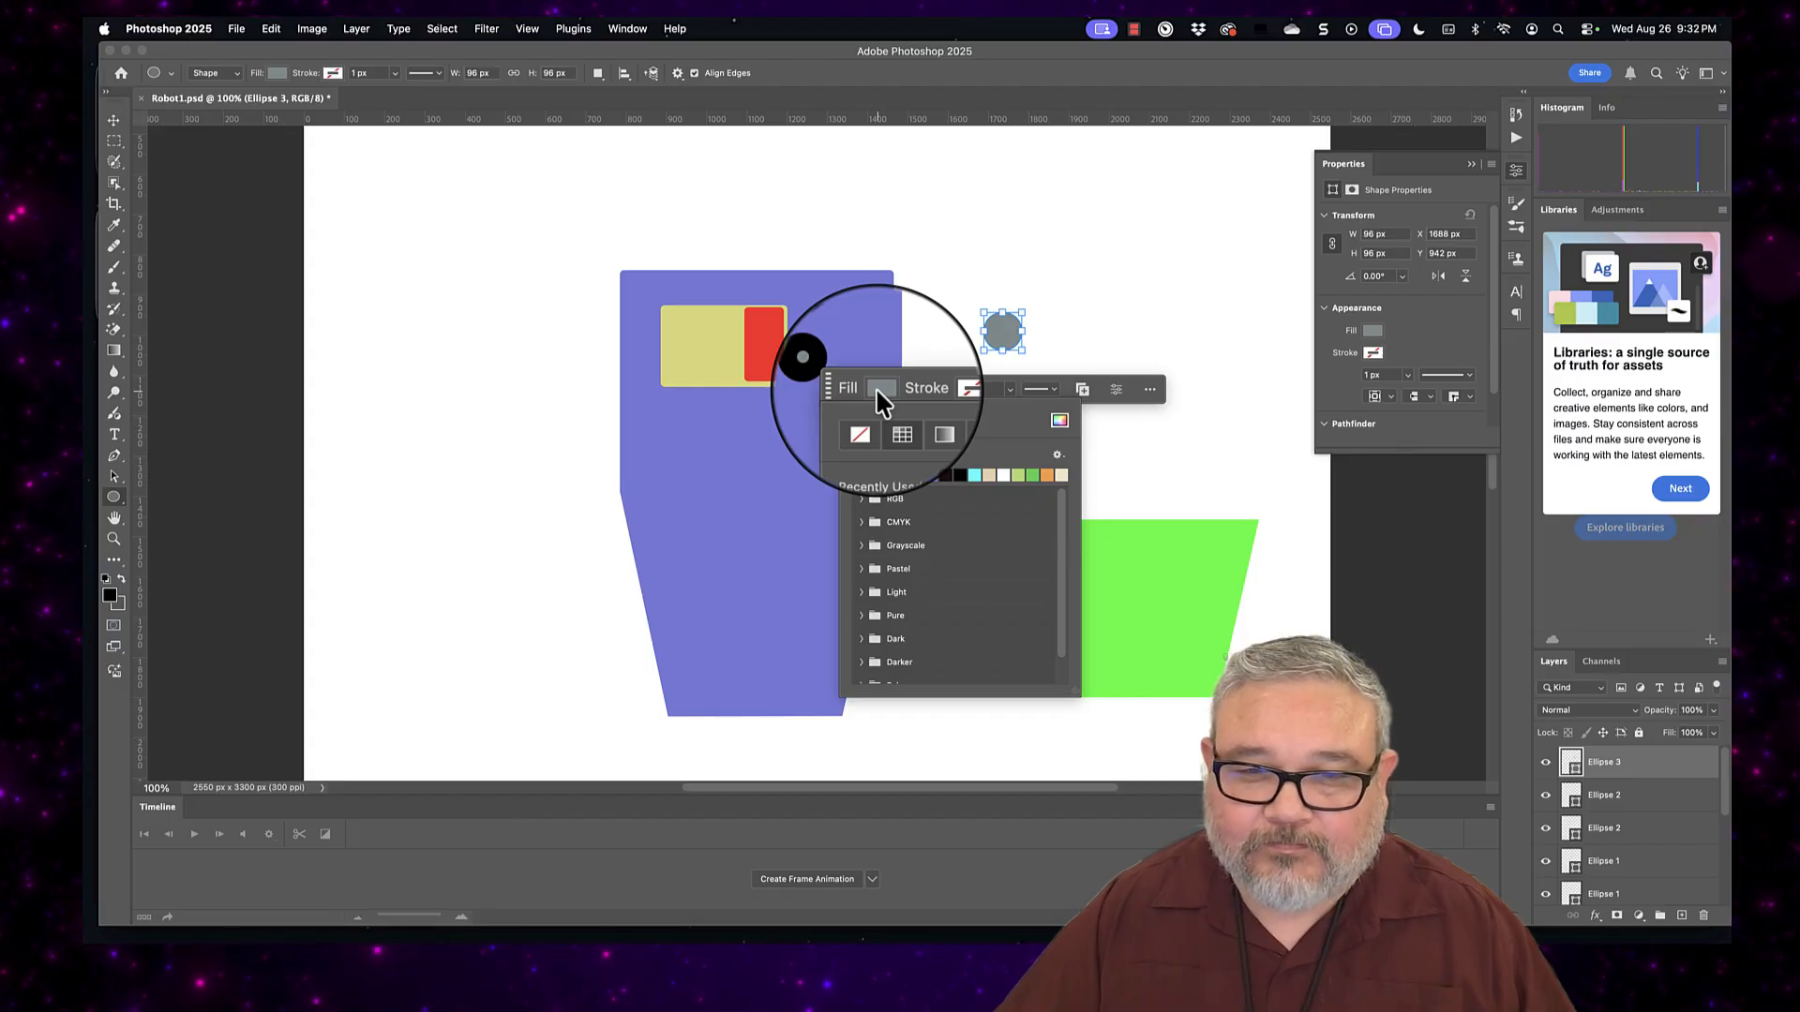
pyautogui.click(943, 386)
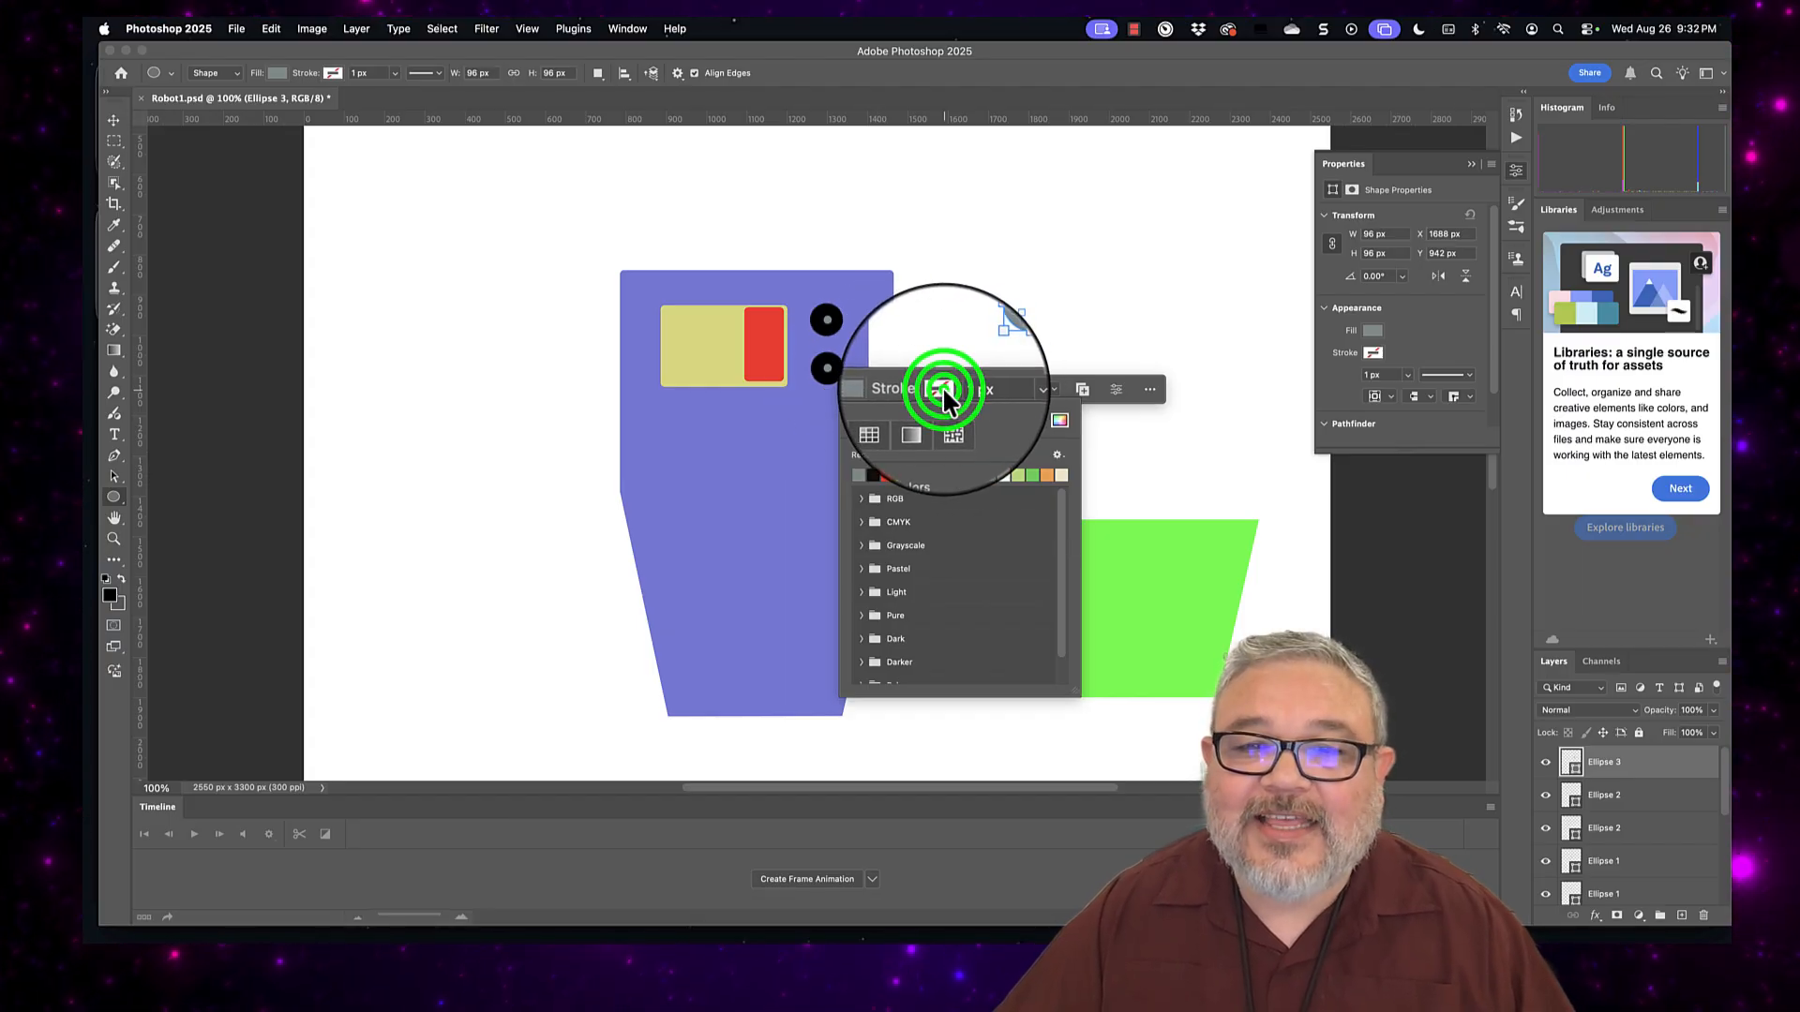
pyautogui.click(936, 390)
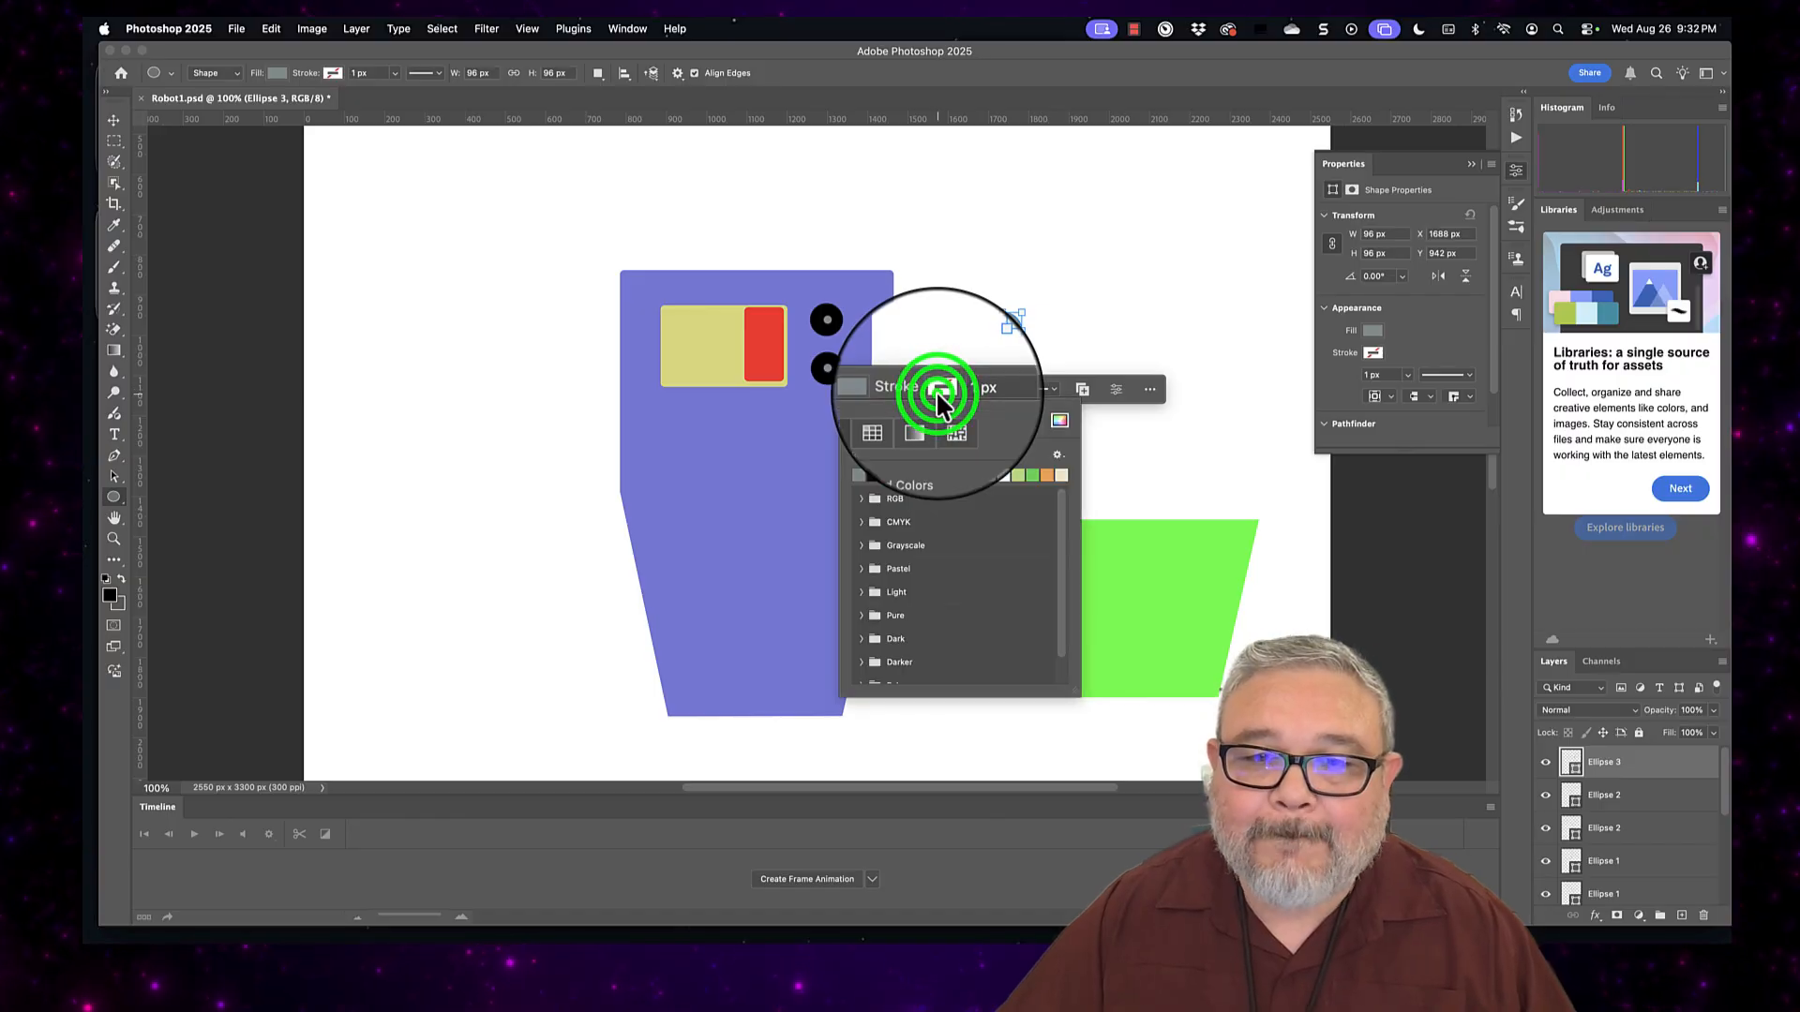
pyautogui.click(936, 390)
pyautogui.click(936, 390)
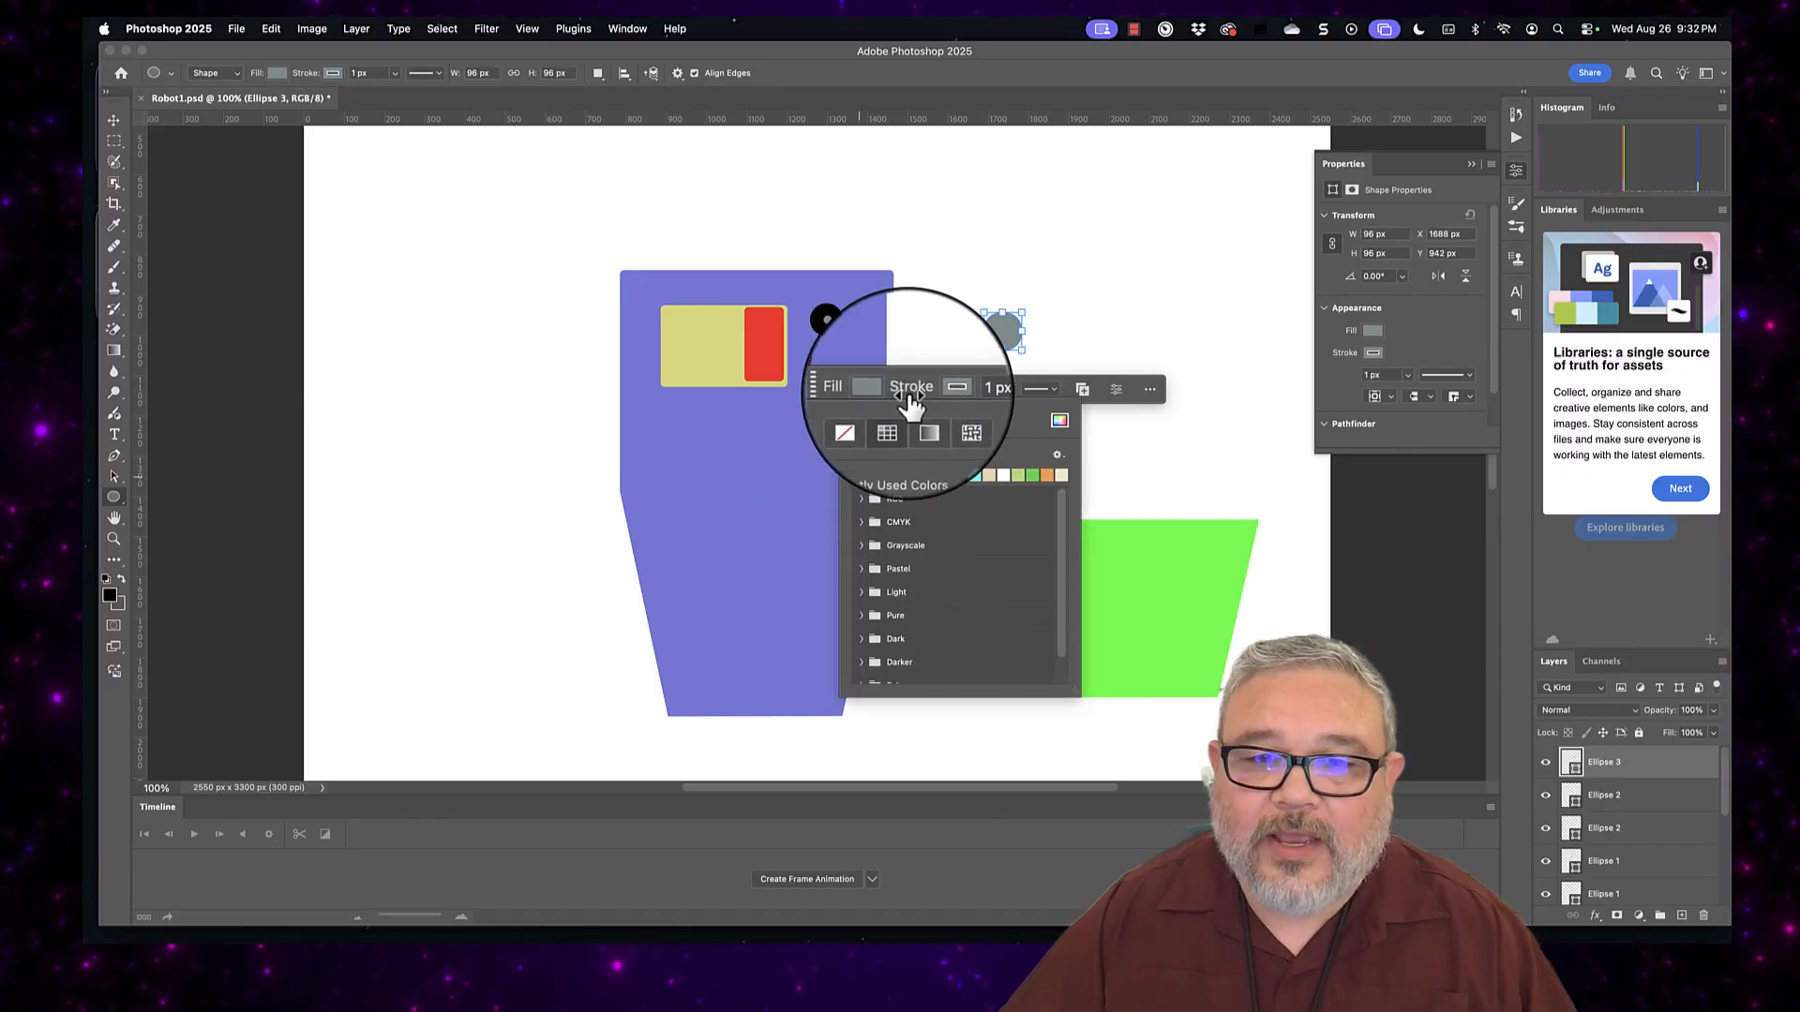
pyautogui.click(879, 389)
pyautogui.click(865, 418)
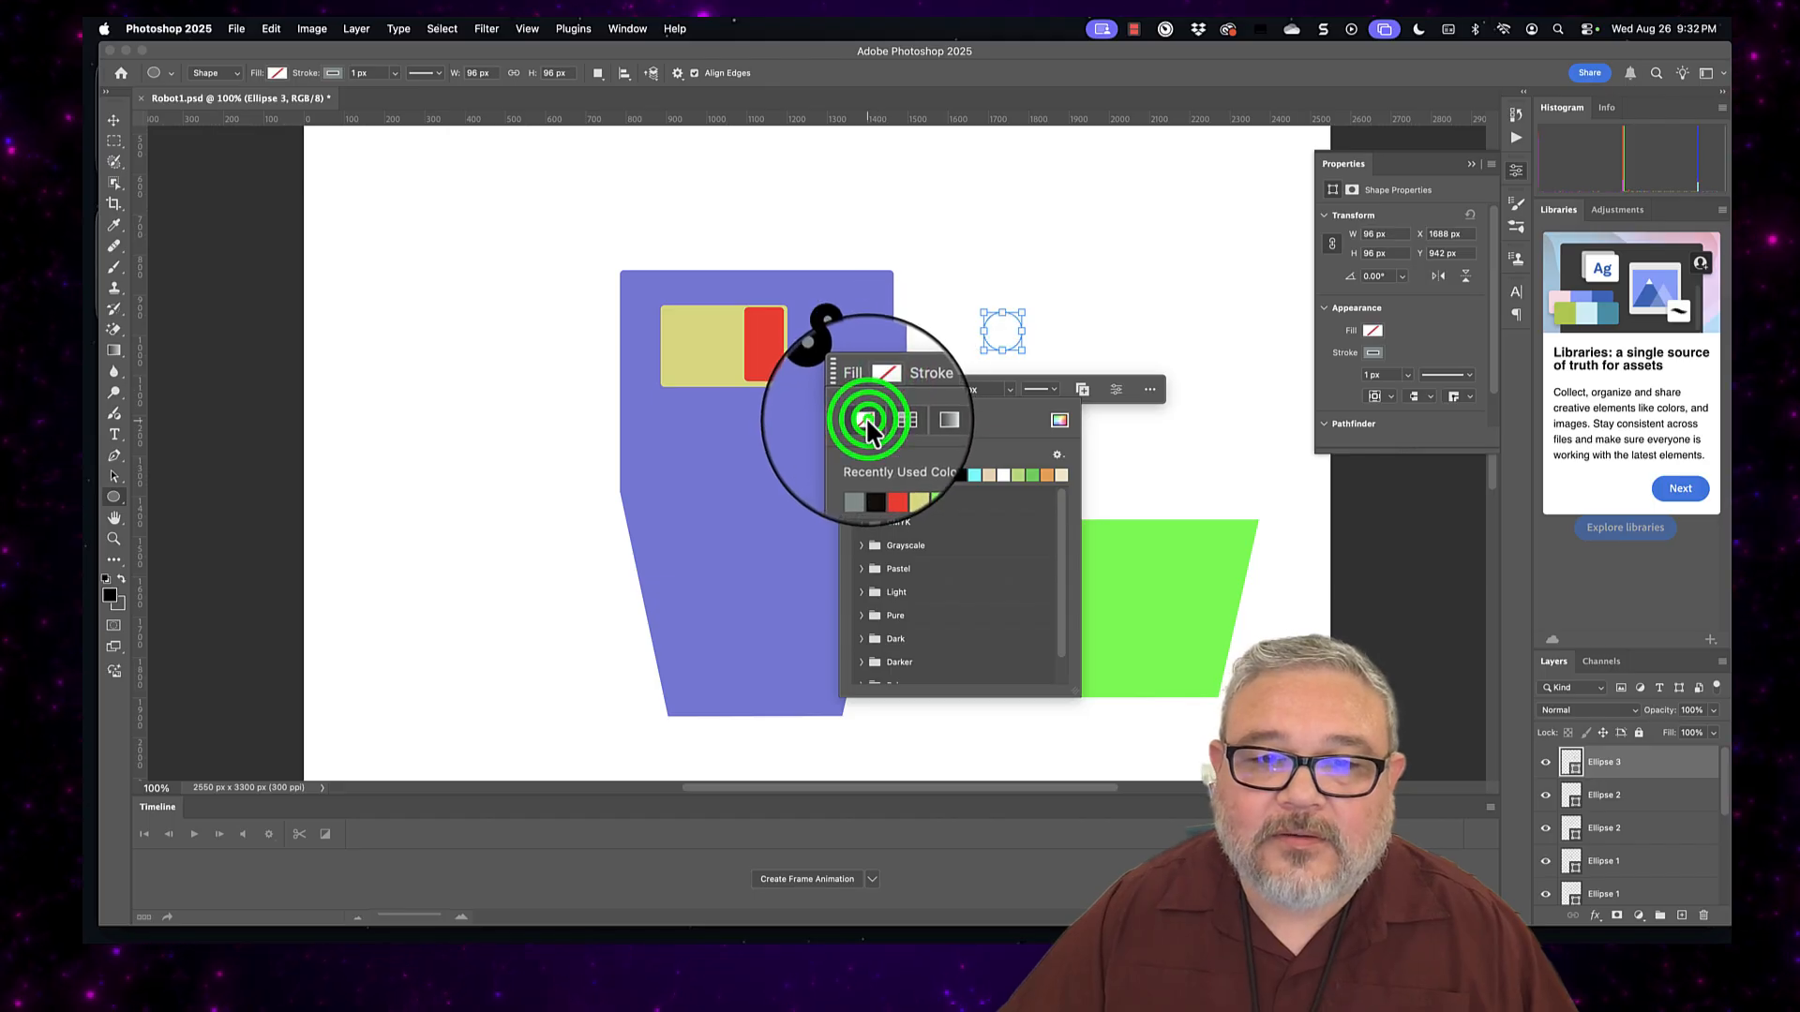
# Step: Set the circle's stroke width to 15.6 px and select the resulting grey ring with the Move tool
pyautogui.click(1011, 389)
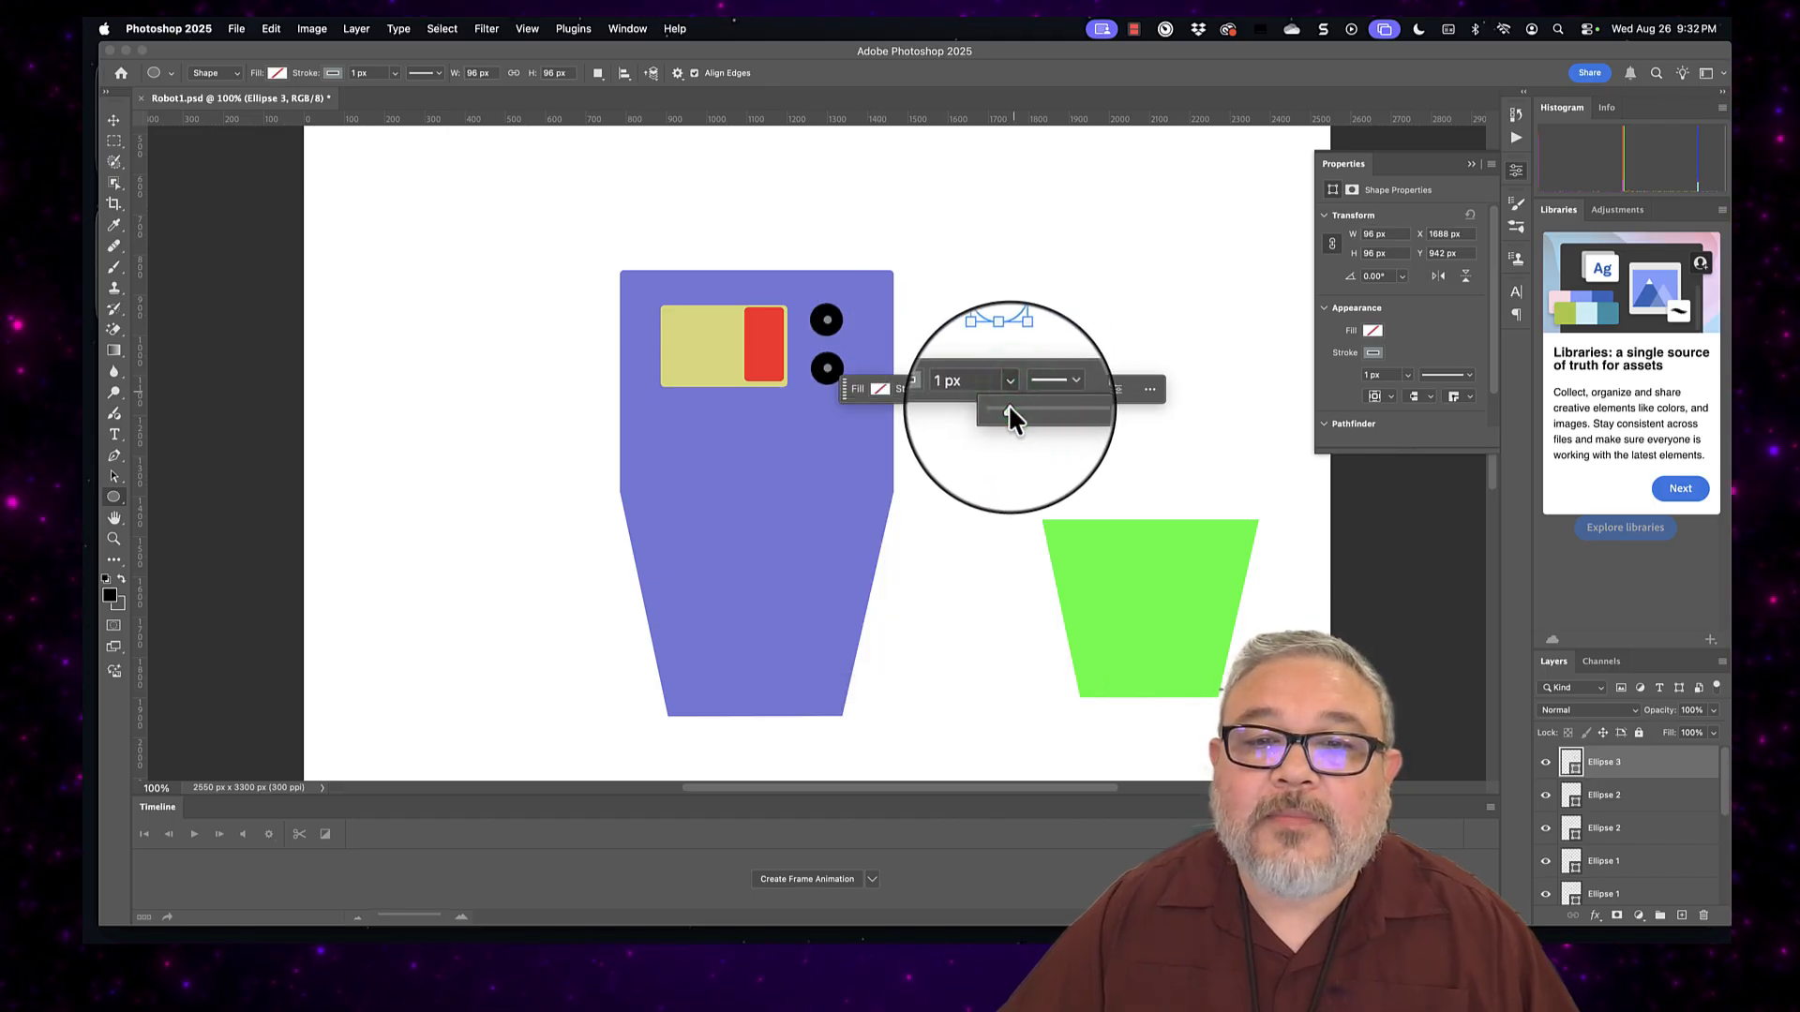
pyautogui.moveTo(1008, 403); pyautogui.dragTo(1012, 407)
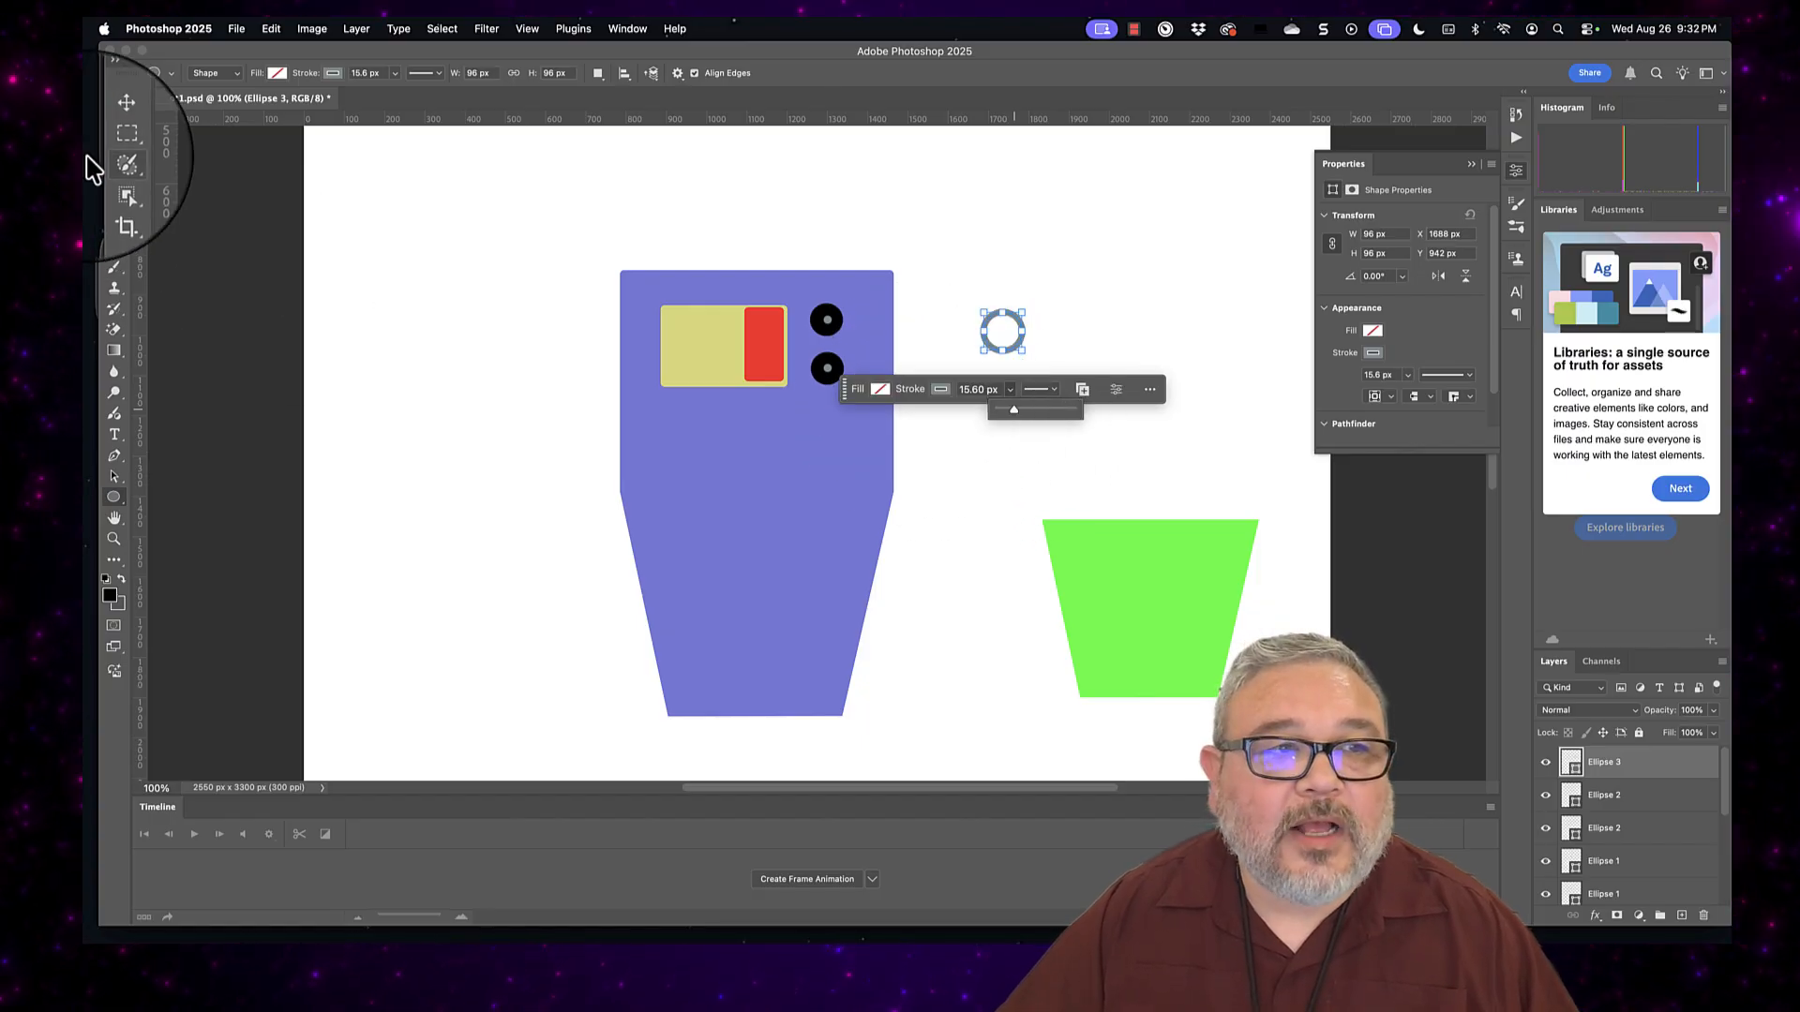
pyautogui.click(113, 120)
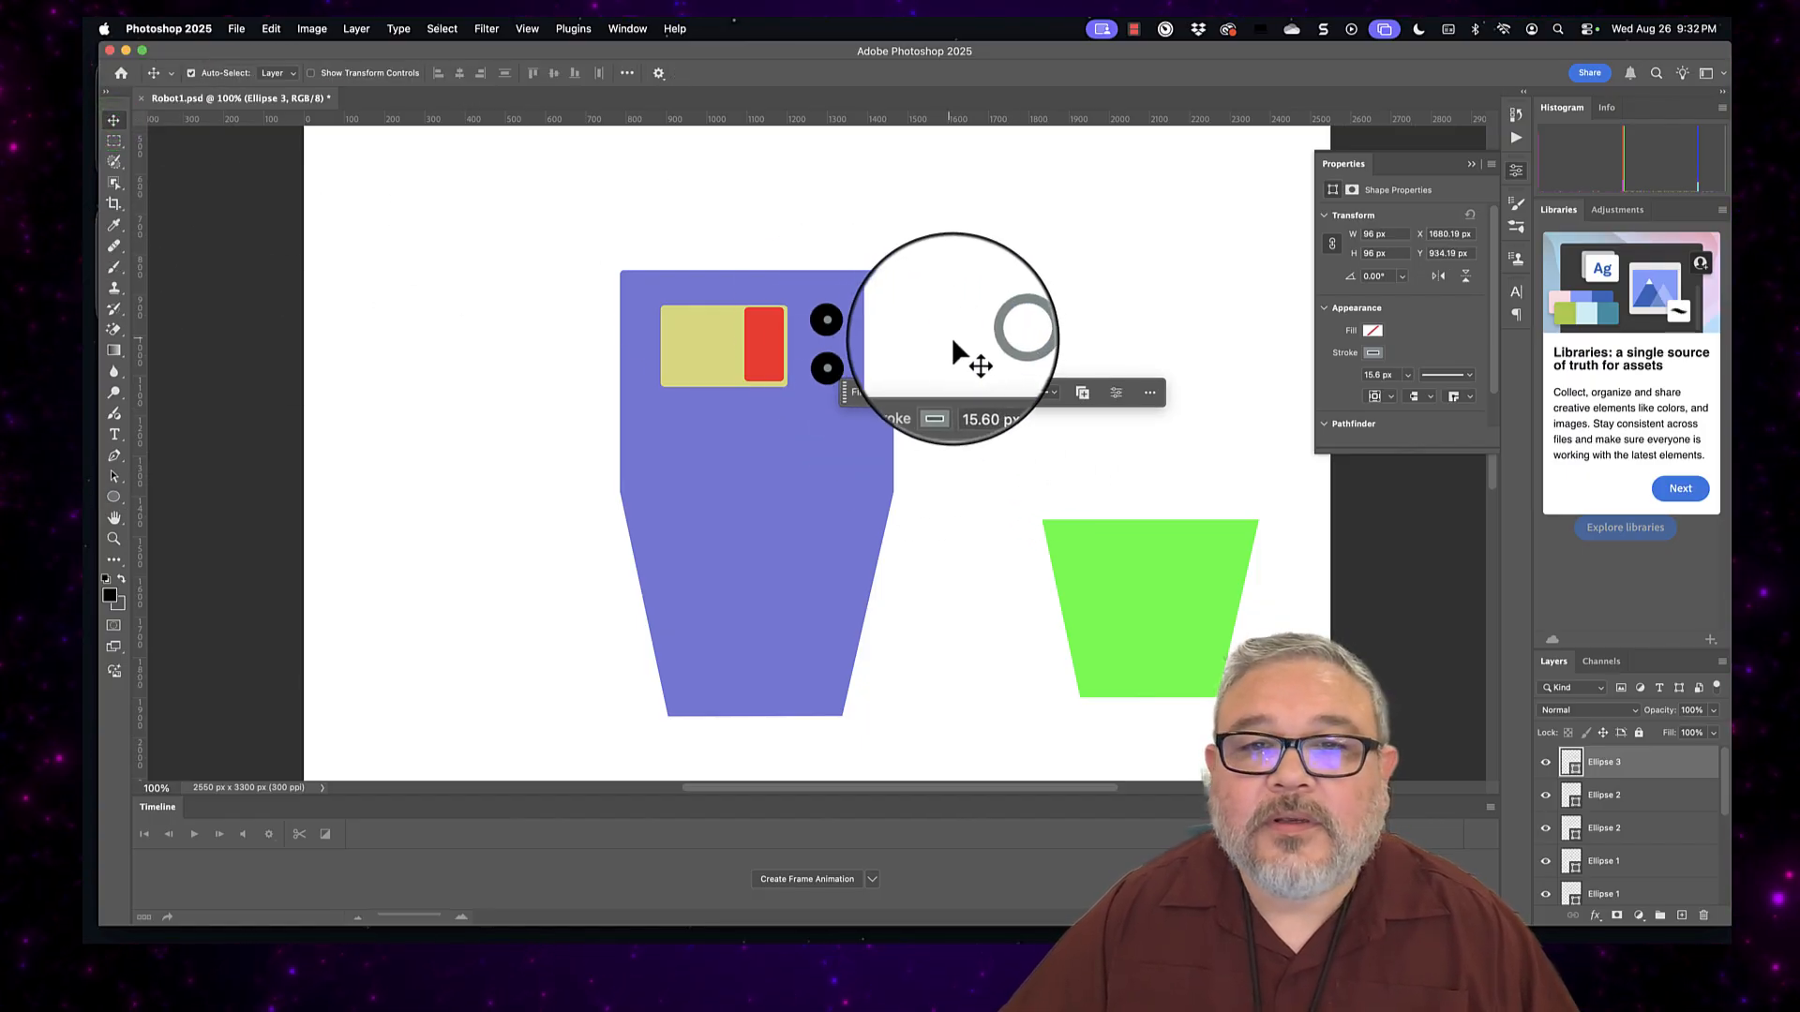
pyautogui.click(984, 341)
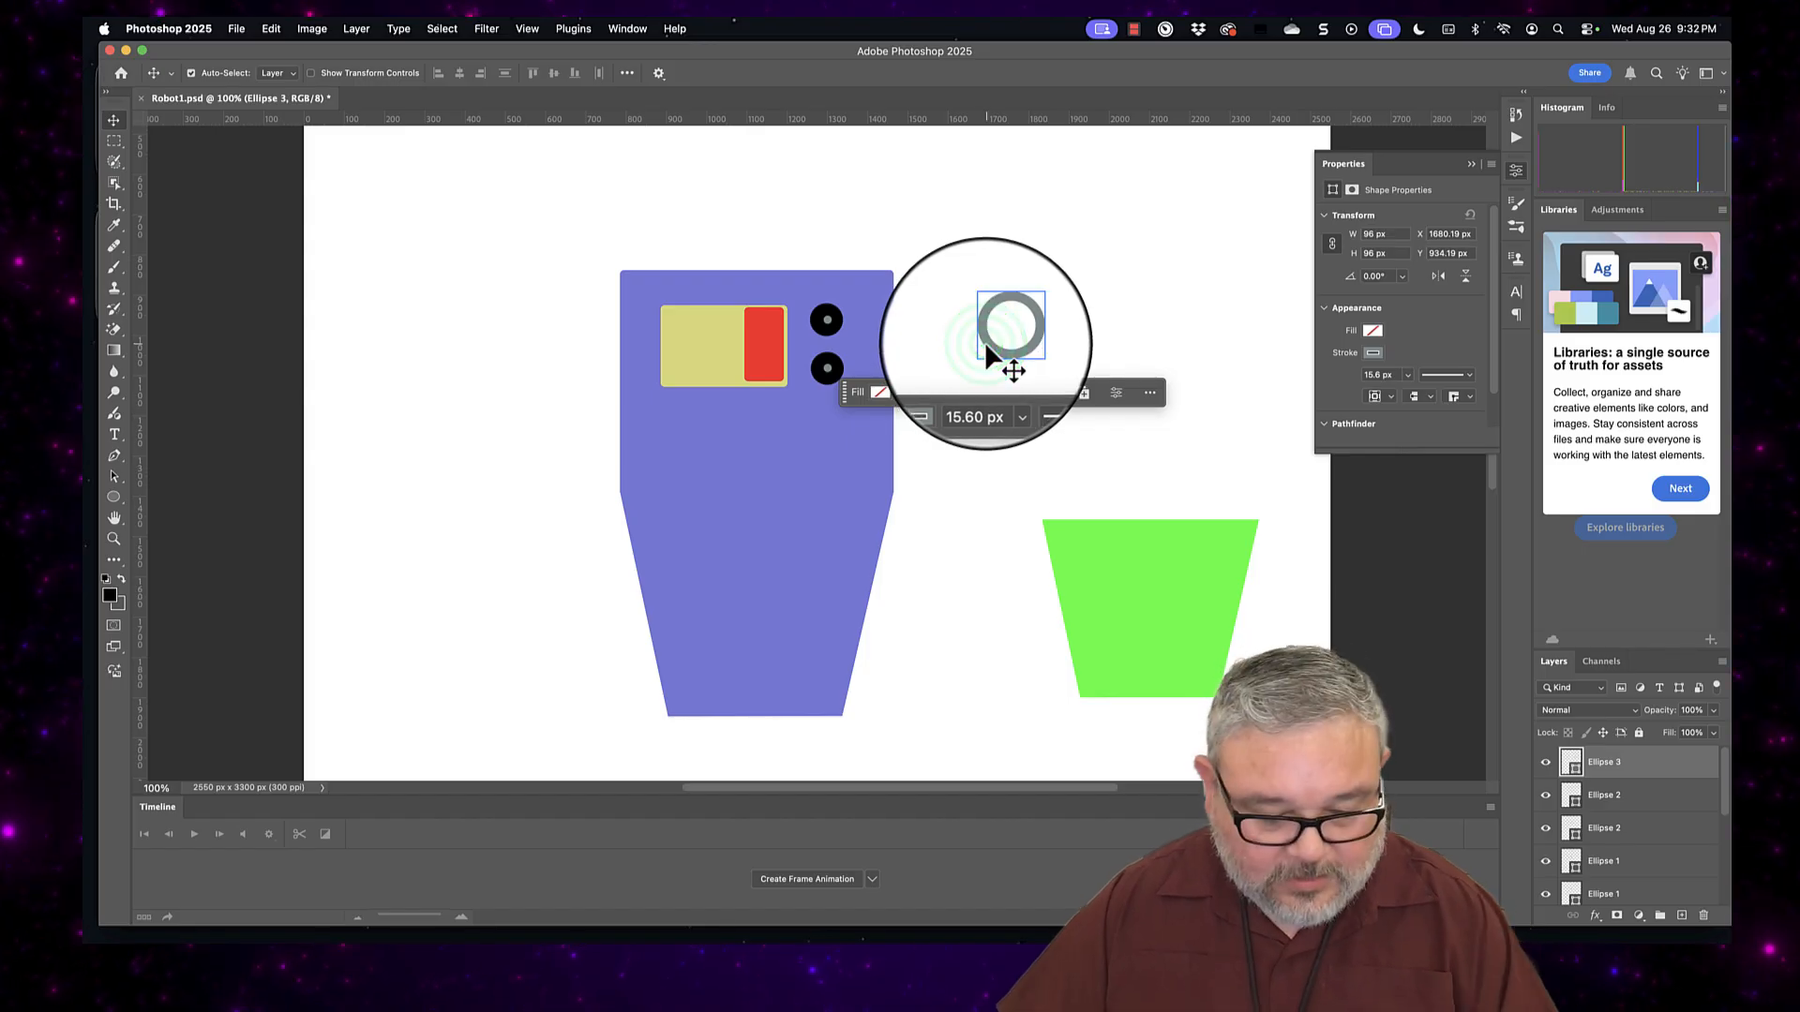
# Step: Try to copy and paste the grey ring and spread the copies across the body below the yellow rectangle
pyautogui.press('super+c')
pyautogui.press('super+v')
pyautogui.press('super+v')
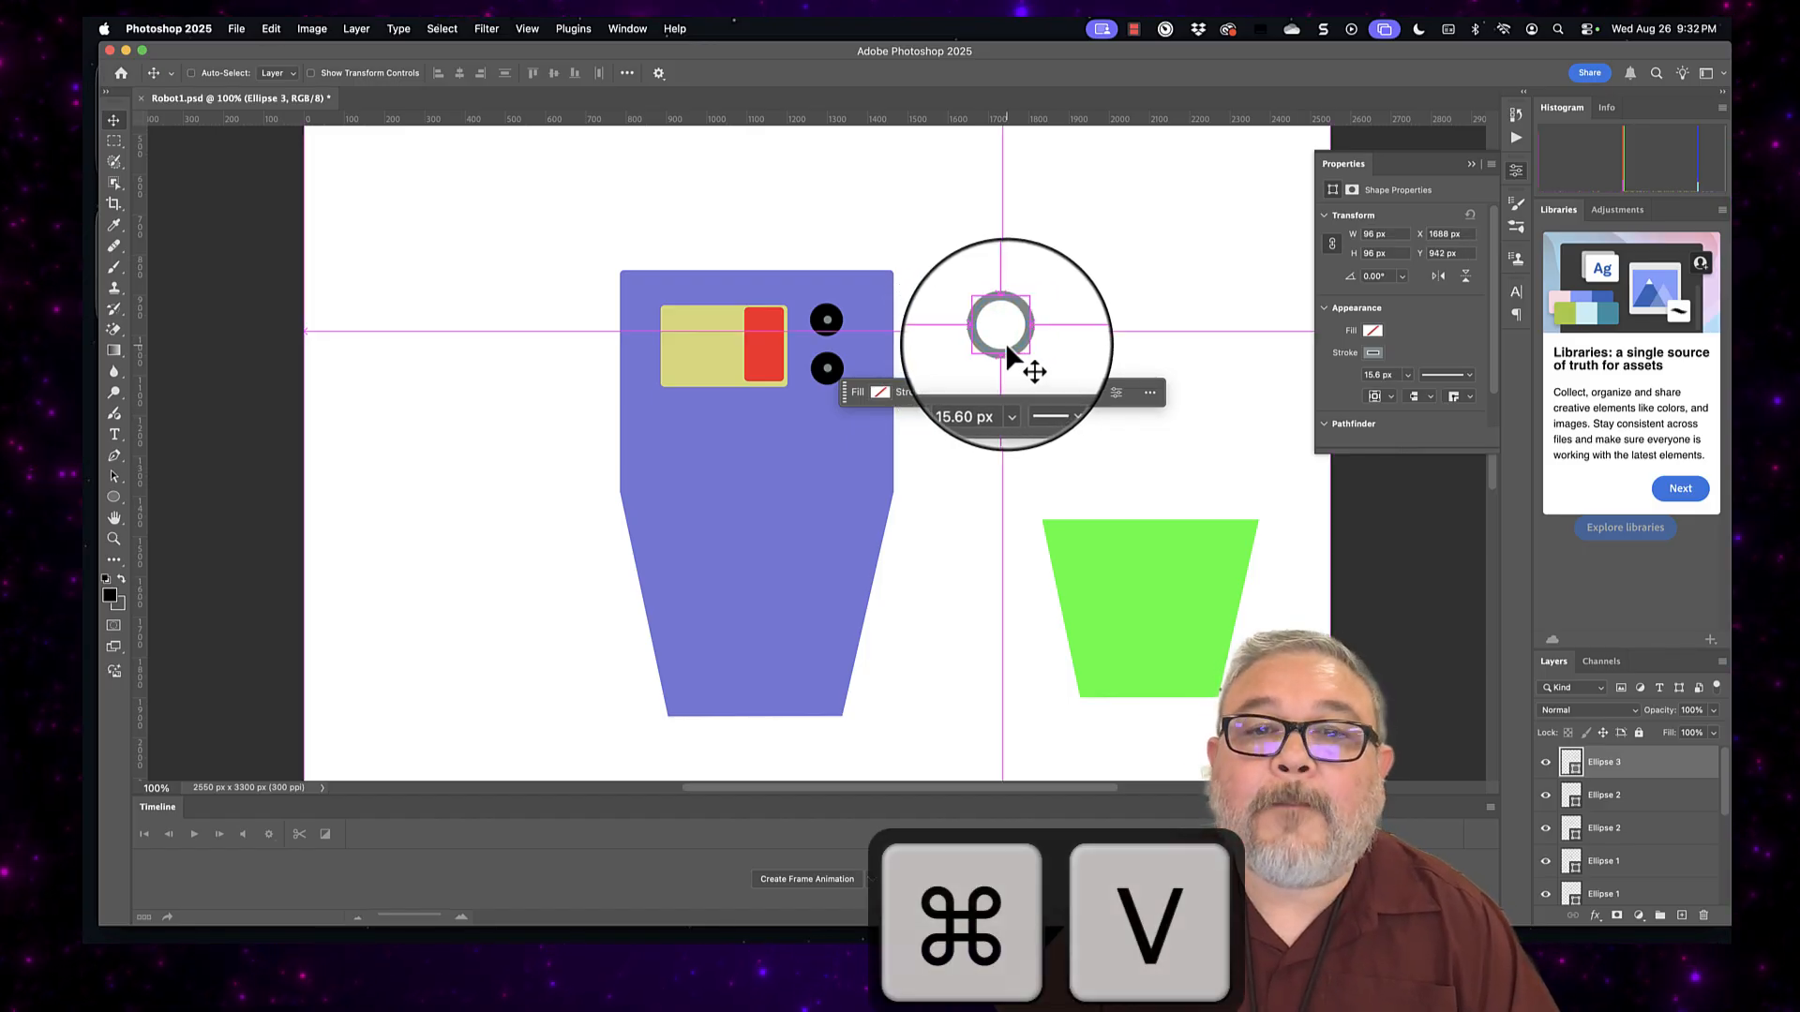
pyautogui.moveTo(1009, 346); pyautogui.dragTo(981, 430)
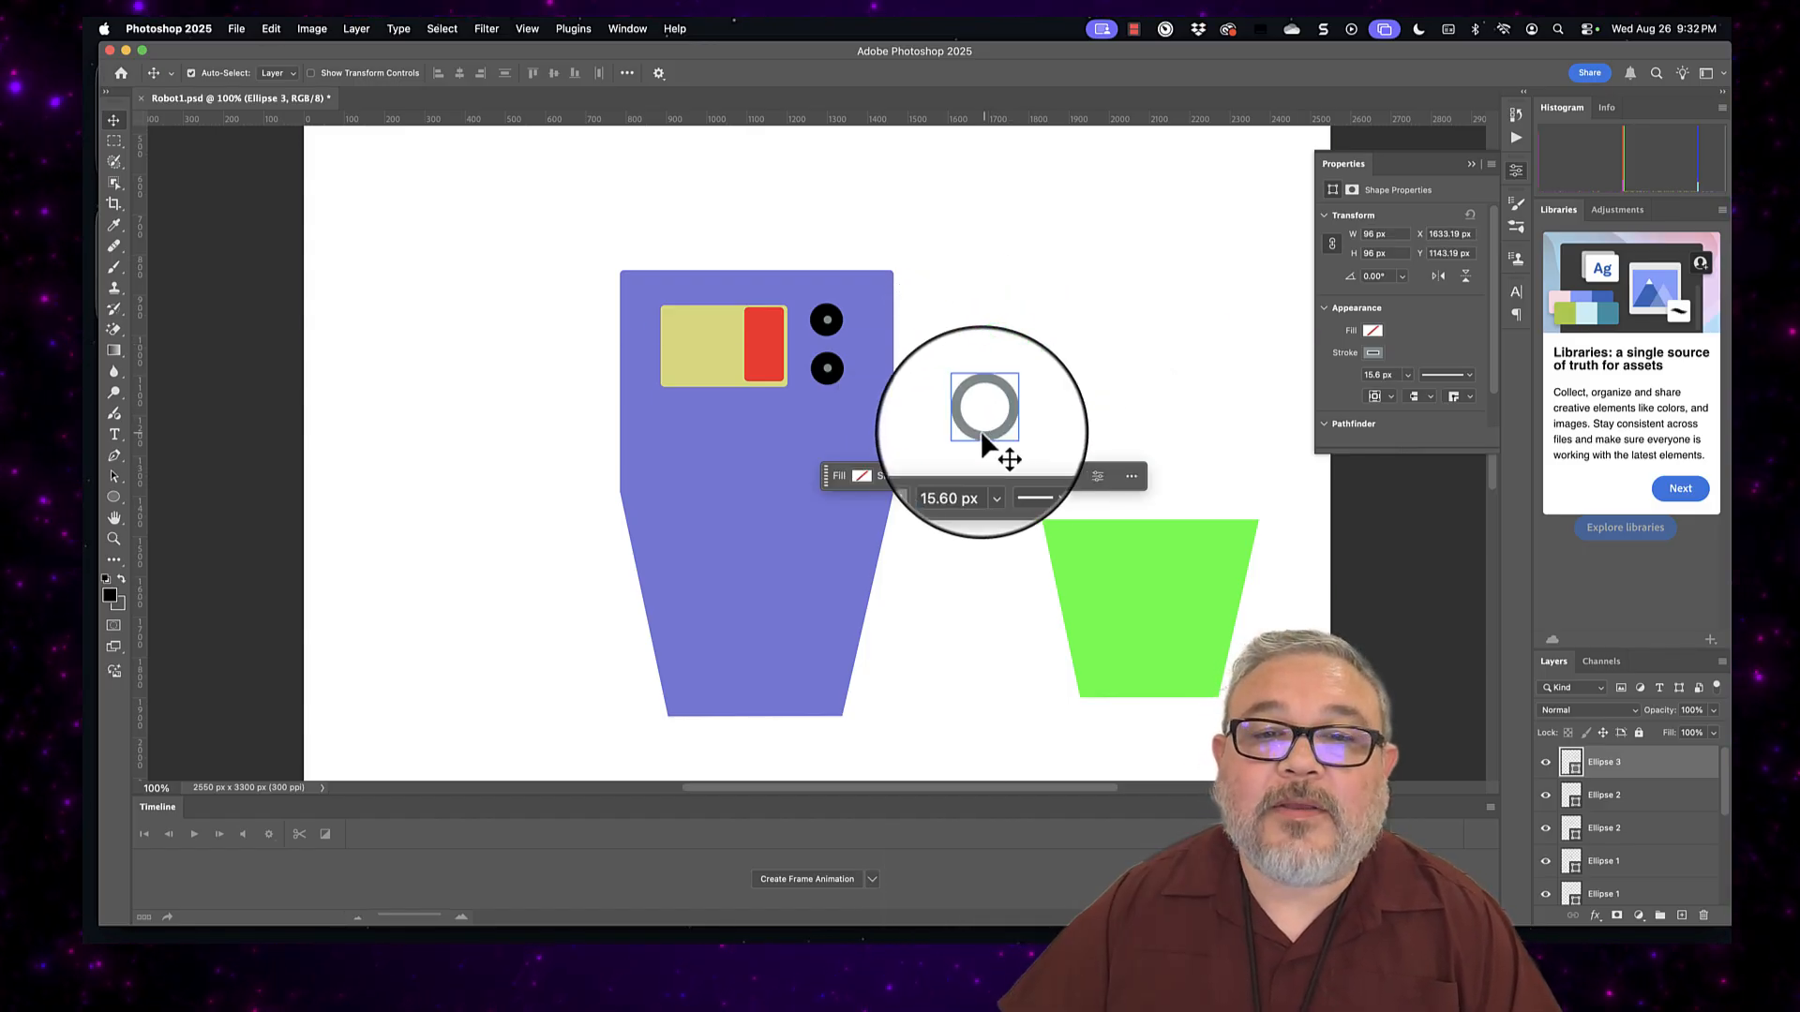
pyautogui.press('super+c')
pyautogui.press('super+v')
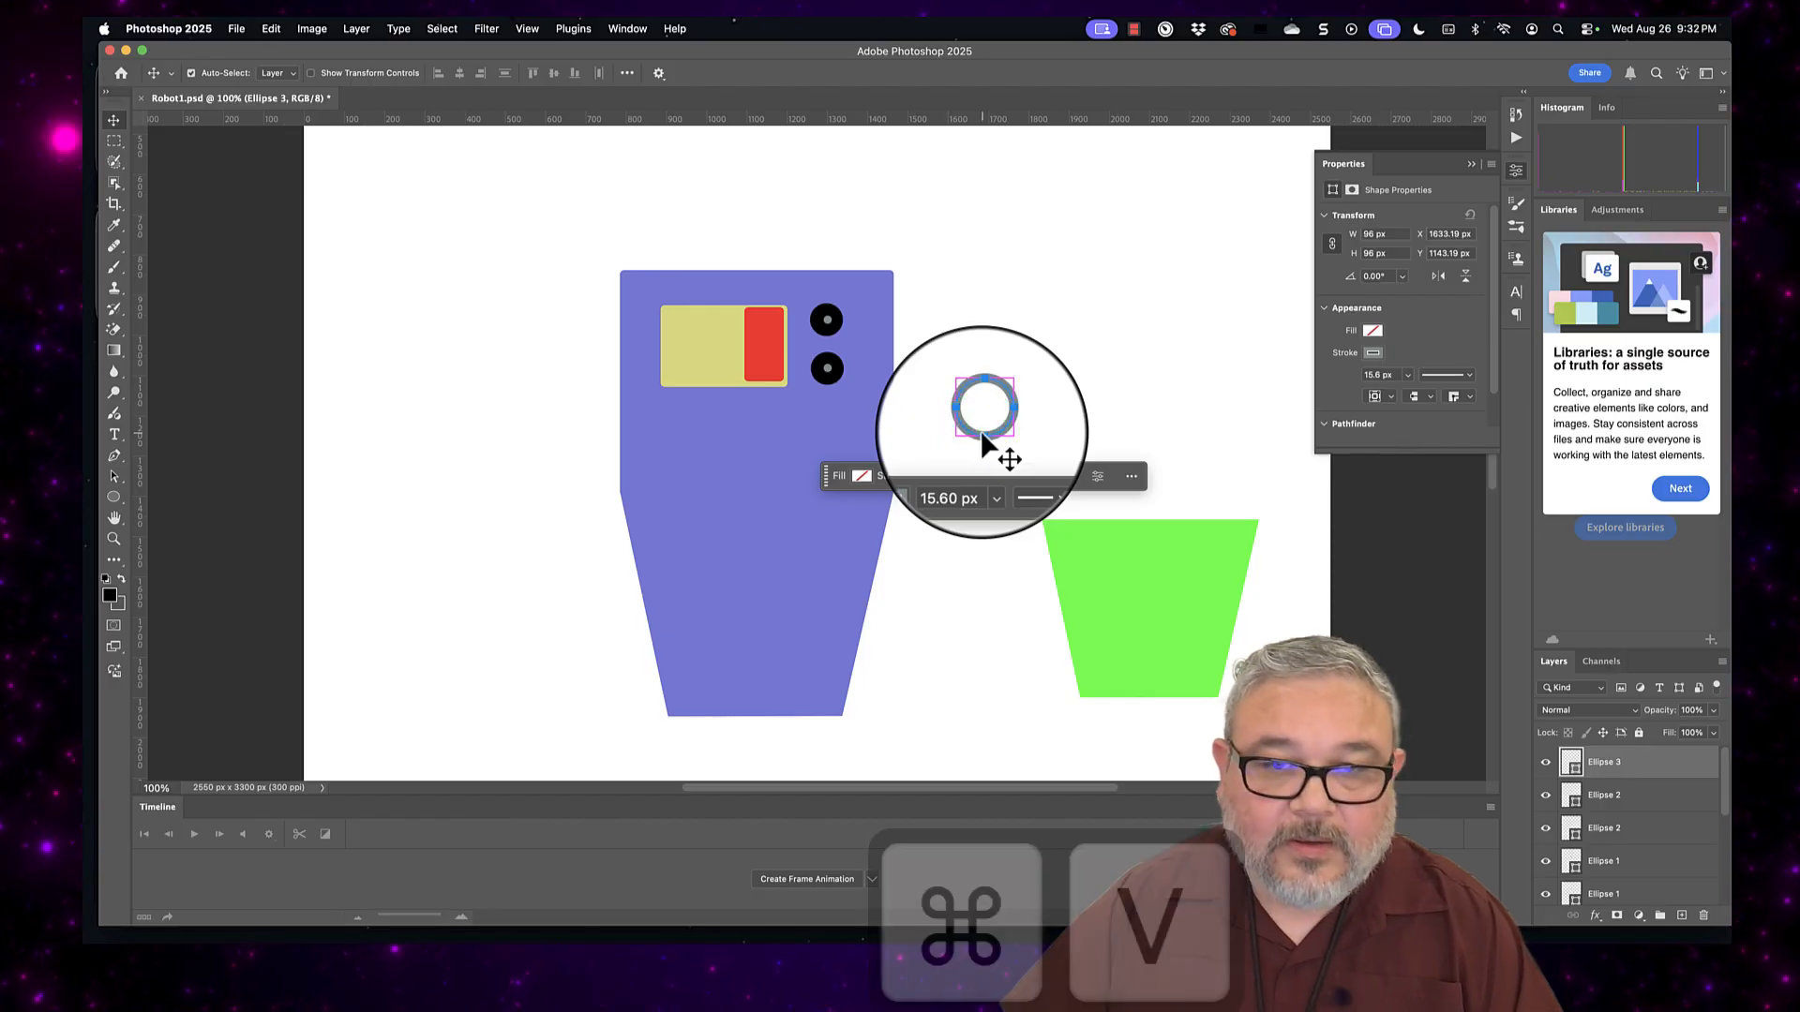
pyautogui.moveTo(980, 431); pyautogui.dragTo(688, 435)
pyautogui.press('super+v')
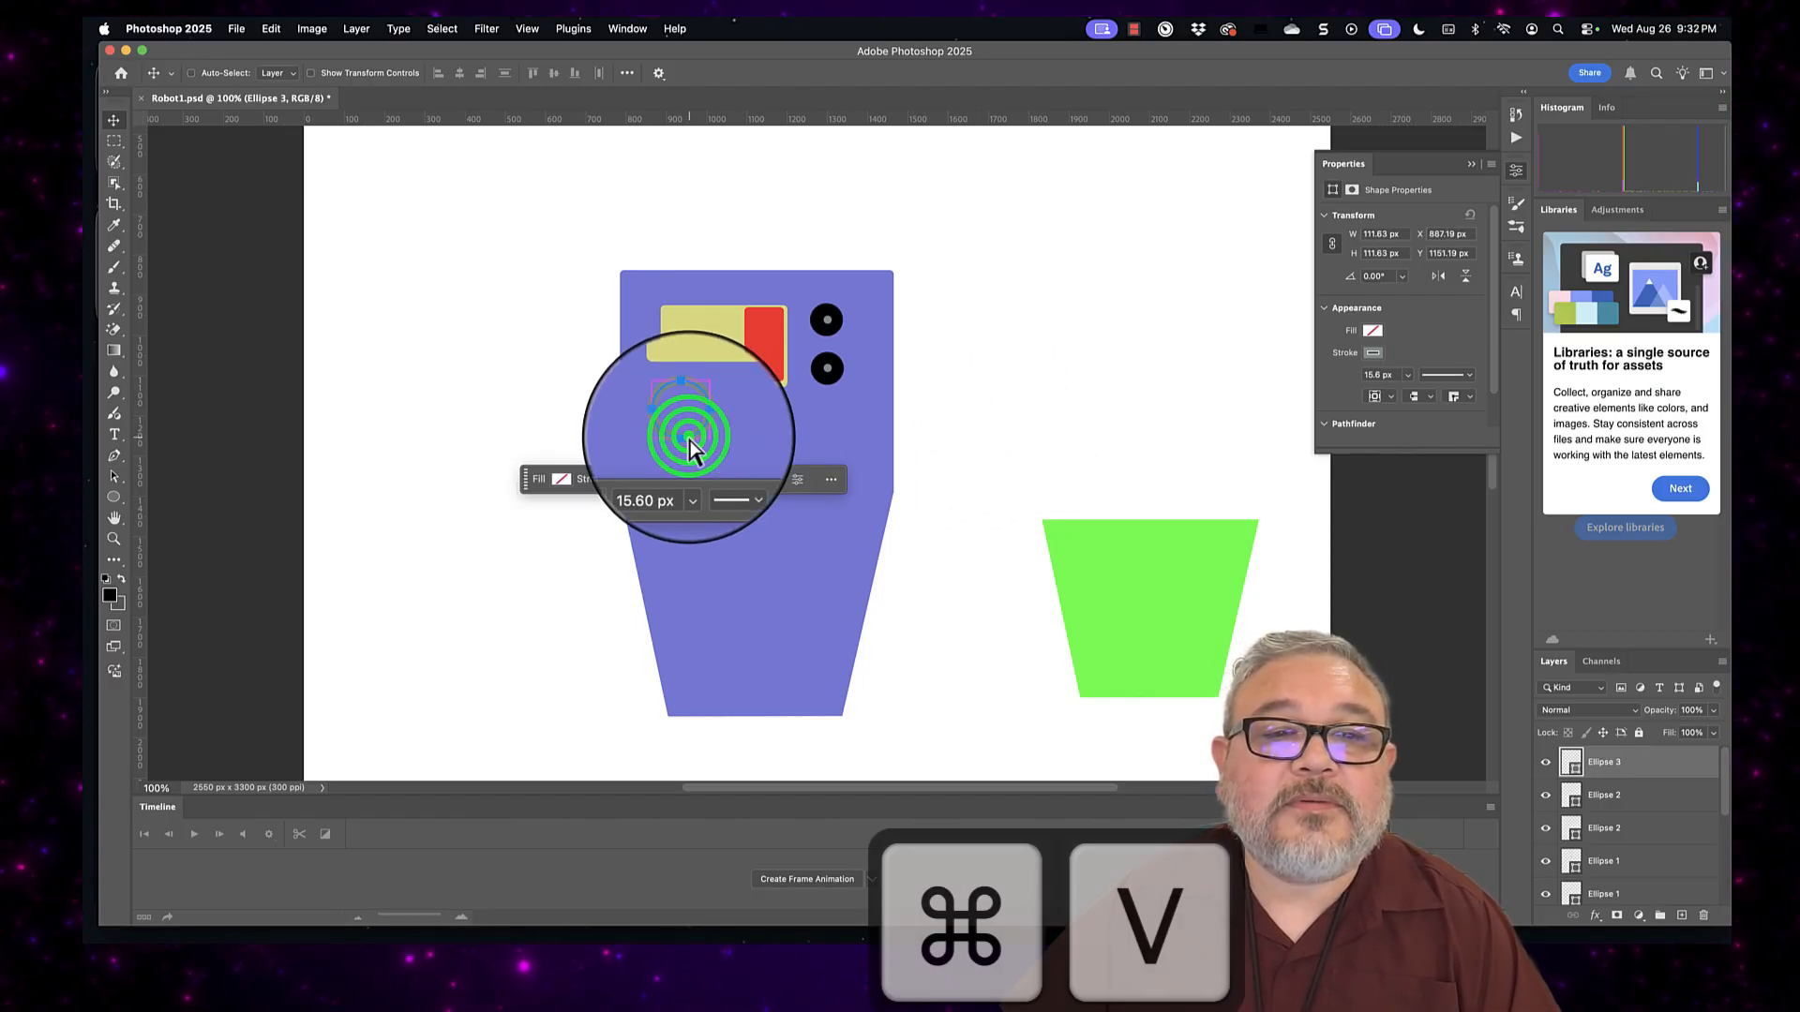
pyautogui.moveTo(970, 429); pyautogui.dragTo(774, 459)
pyautogui.click(552, 514)
pyautogui.moveTo(519, 443); pyautogui.dragTo(988, 446)
# Step: Undo the ring pastes and moves back to the single grey ring beside the body
pyautogui.press('super+z')
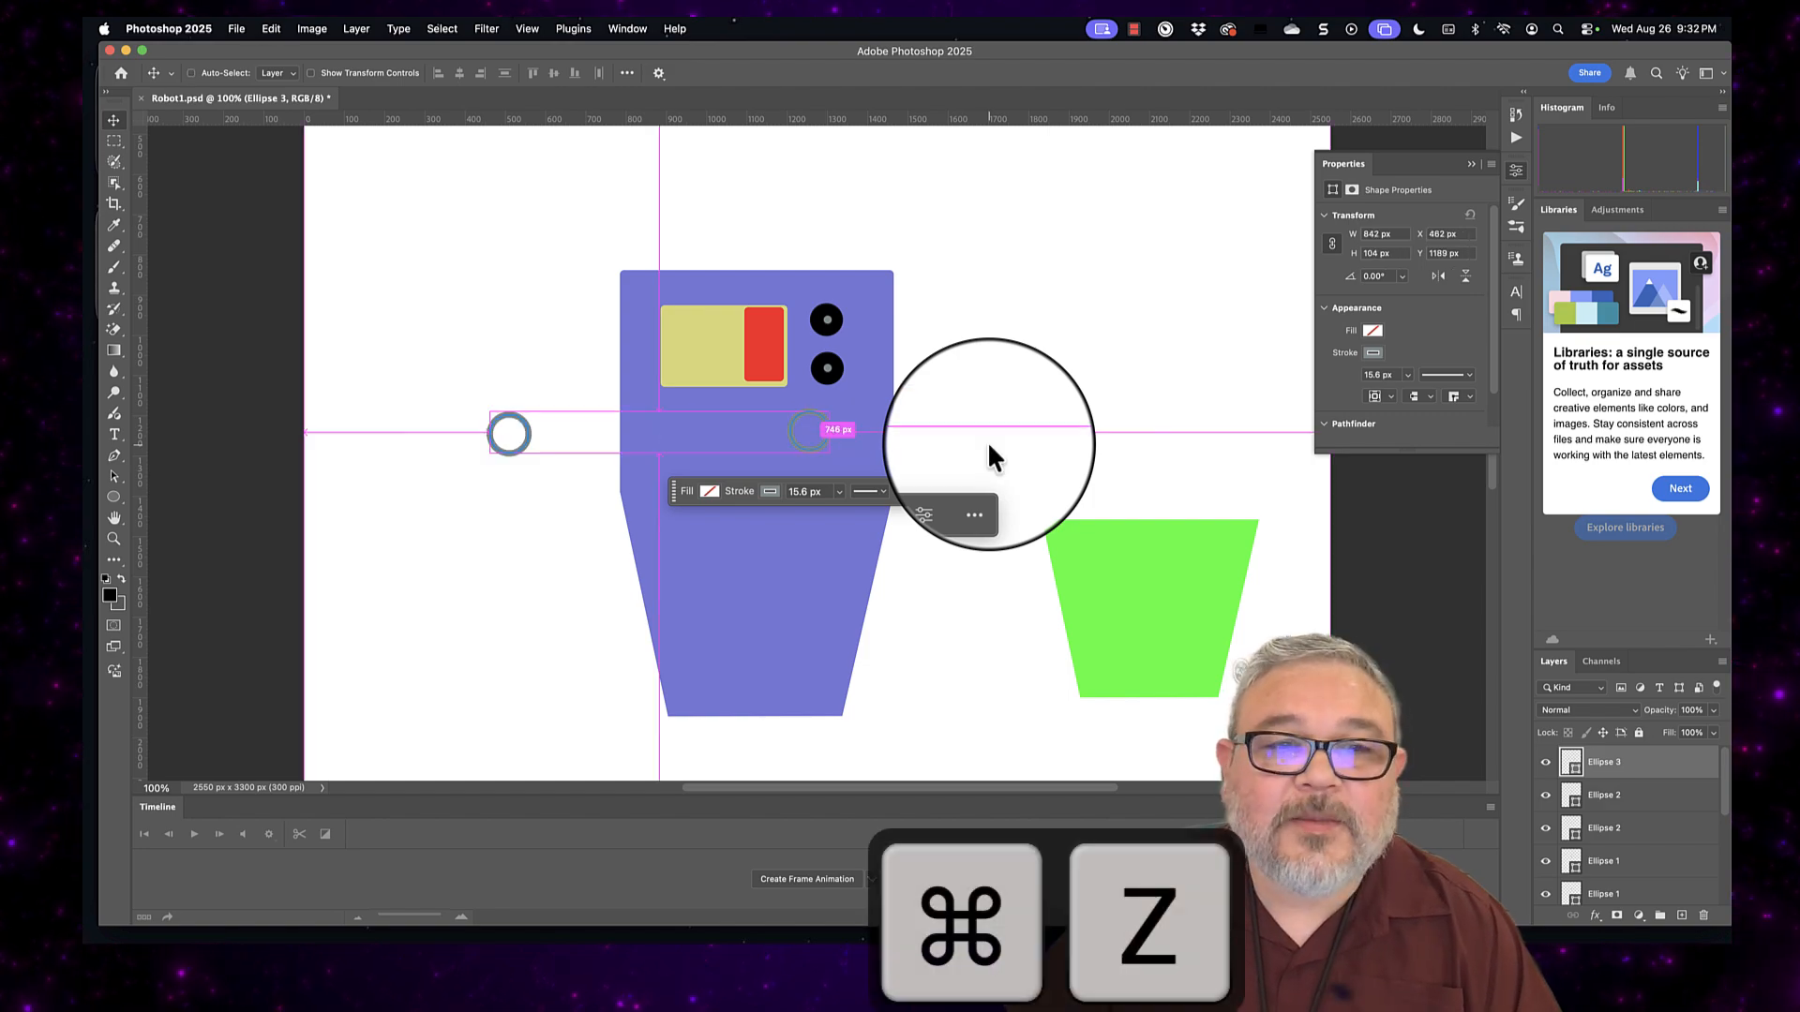
pyautogui.press('super+z')
pyautogui.press('super+z')
pyautogui.press('super+z')
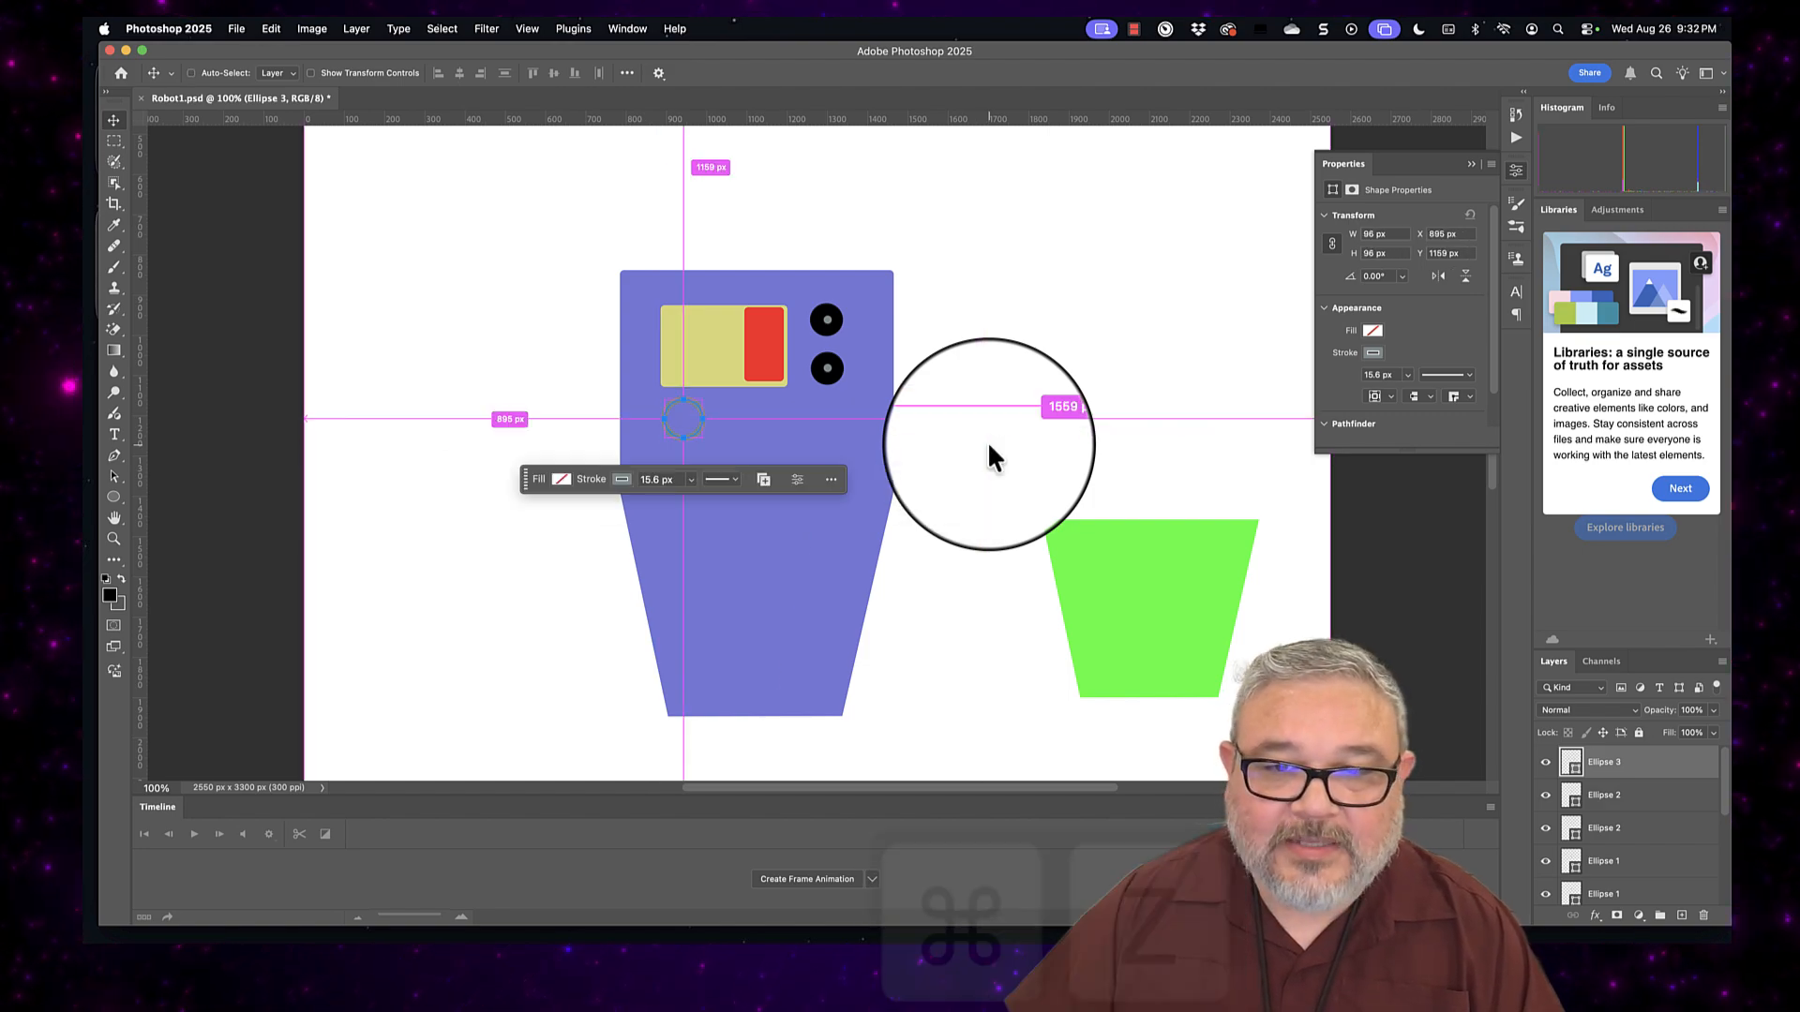
pyautogui.press('super+z')
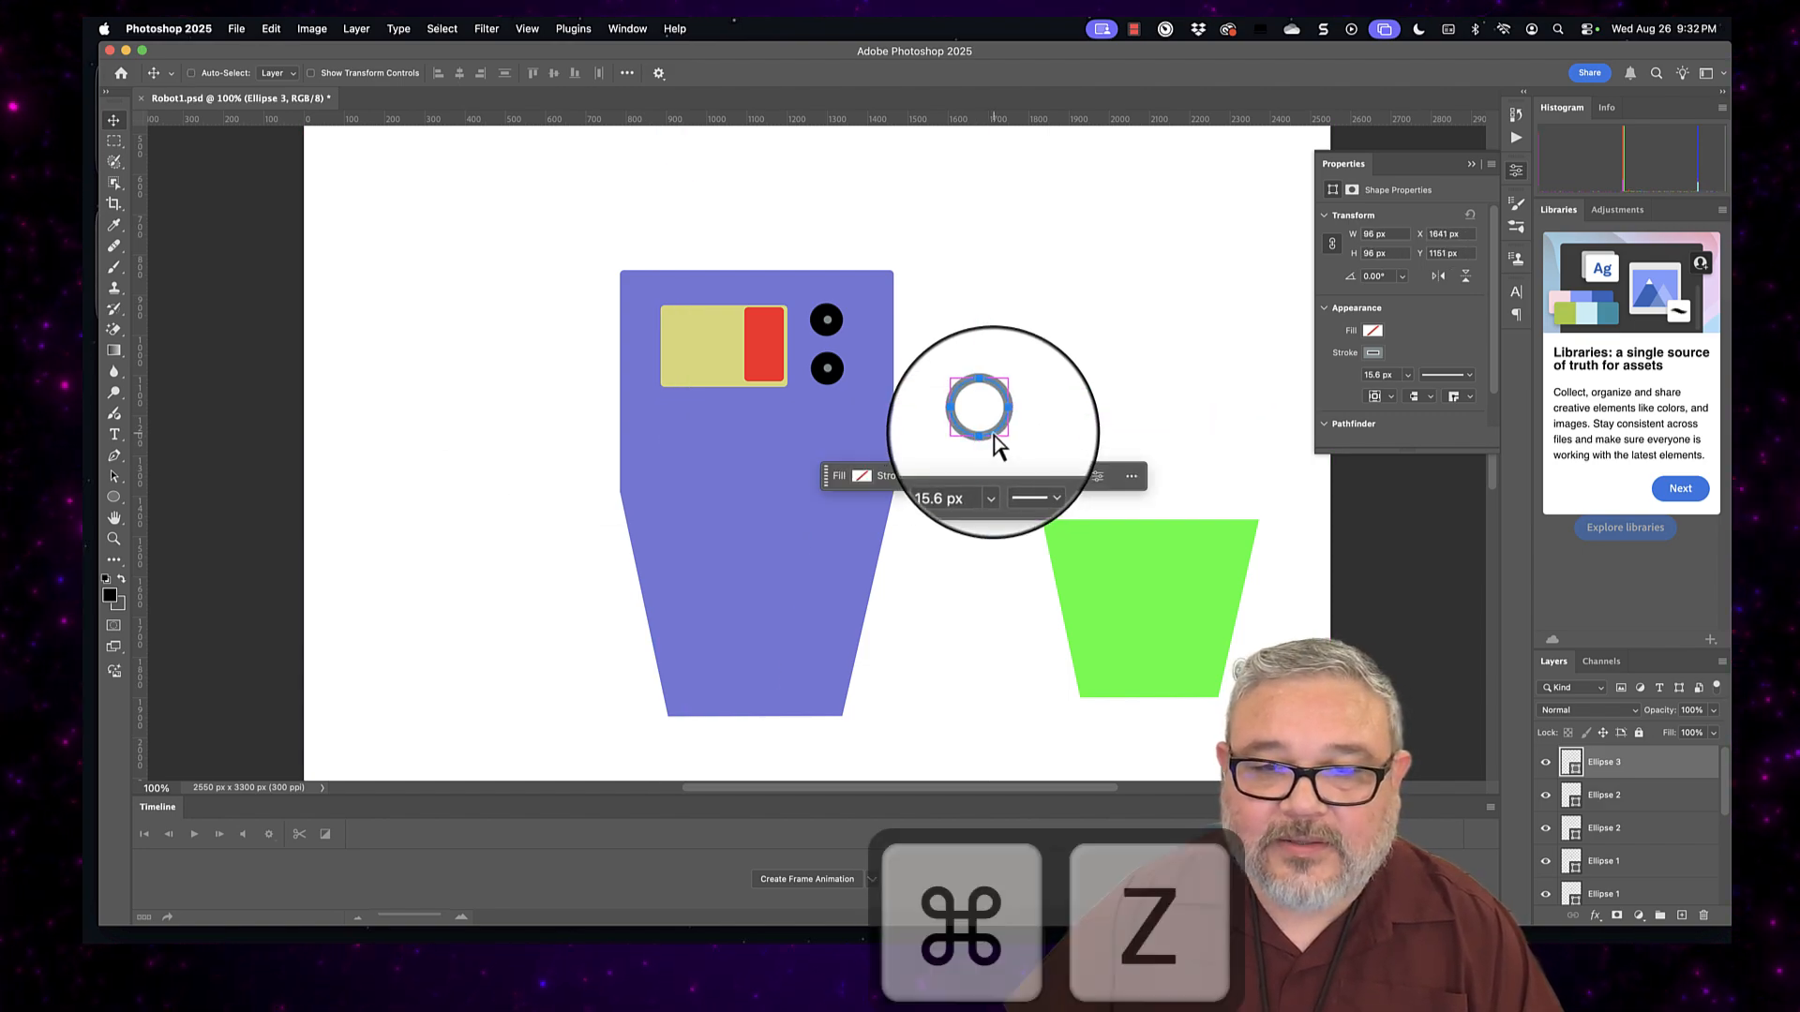
# Step: Copy and paste the grey ring twice and arrange the original and both copies in a row on the body below the yellow rectangle
pyautogui.moveTo(999, 429)
pyautogui.mouseDown()
pyautogui.moveTo(1038, 319)
pyautogui.moveTo(926, 626)
pyautogui.moveTo(949, 662)
pyautogui.mouseUp()
pyautogui.click(1005, 339)
pyautogui.press('super+c')
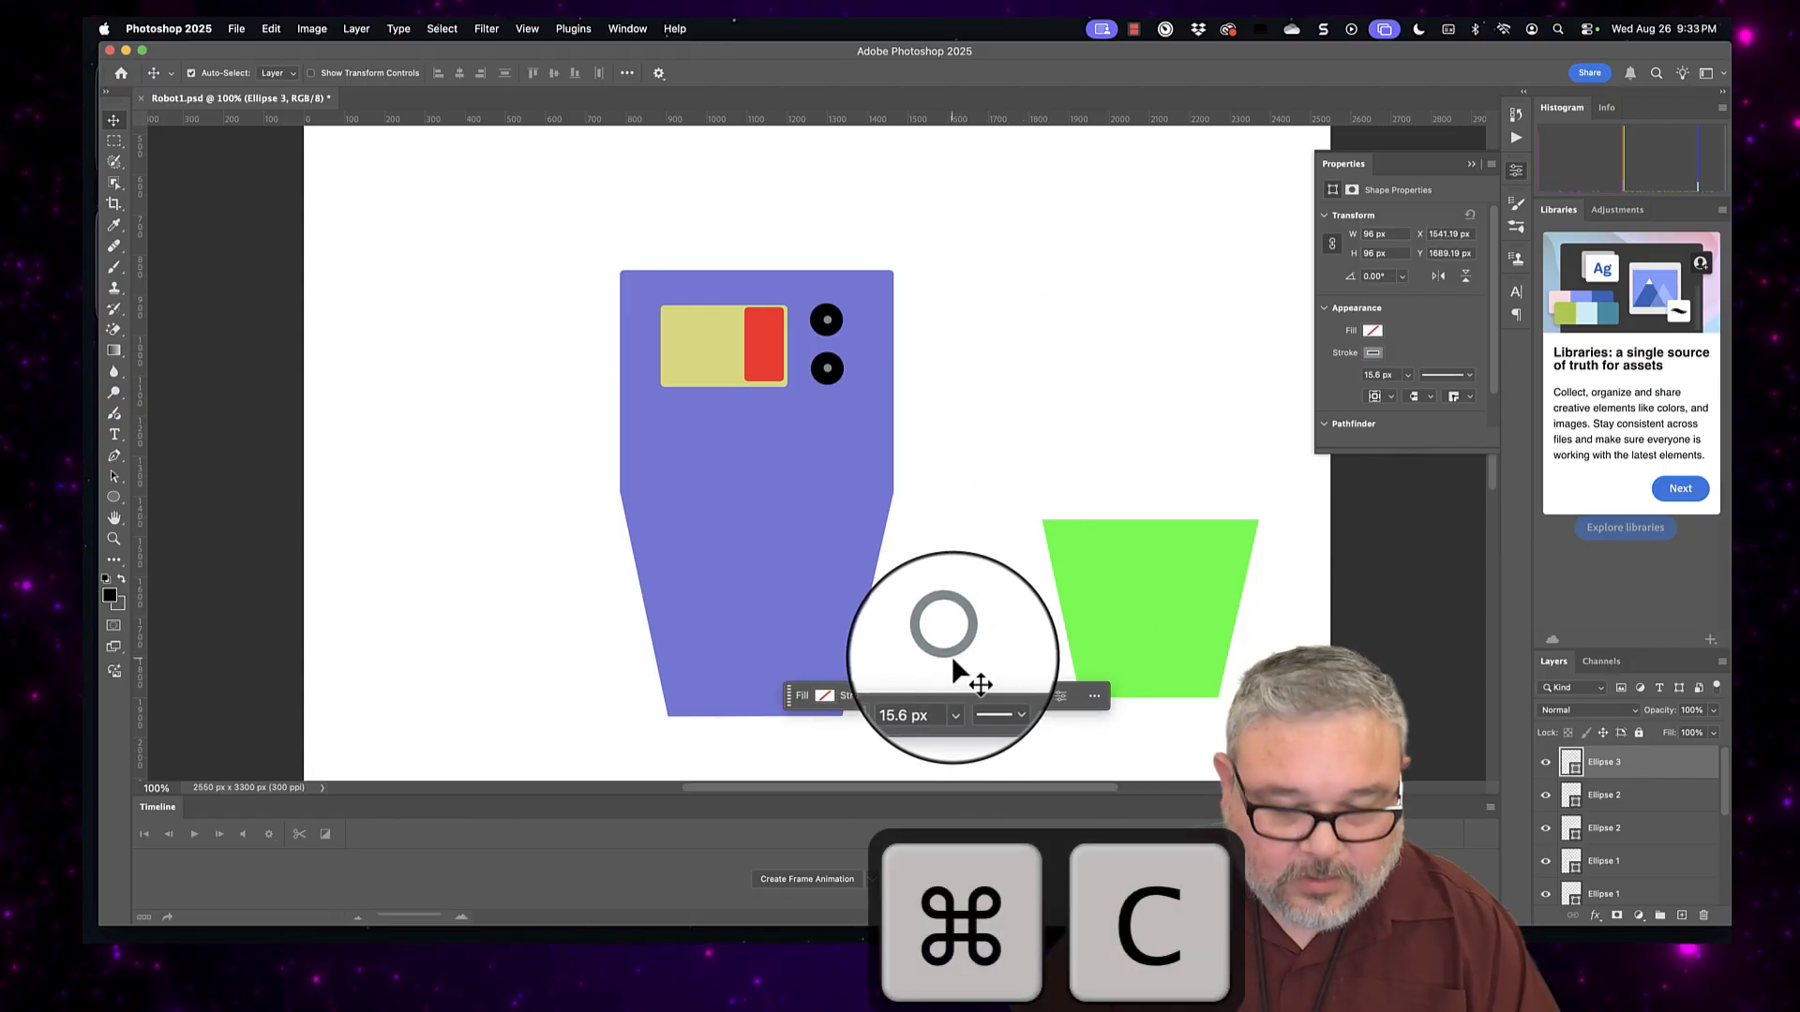
pyautogui.press('super+v')
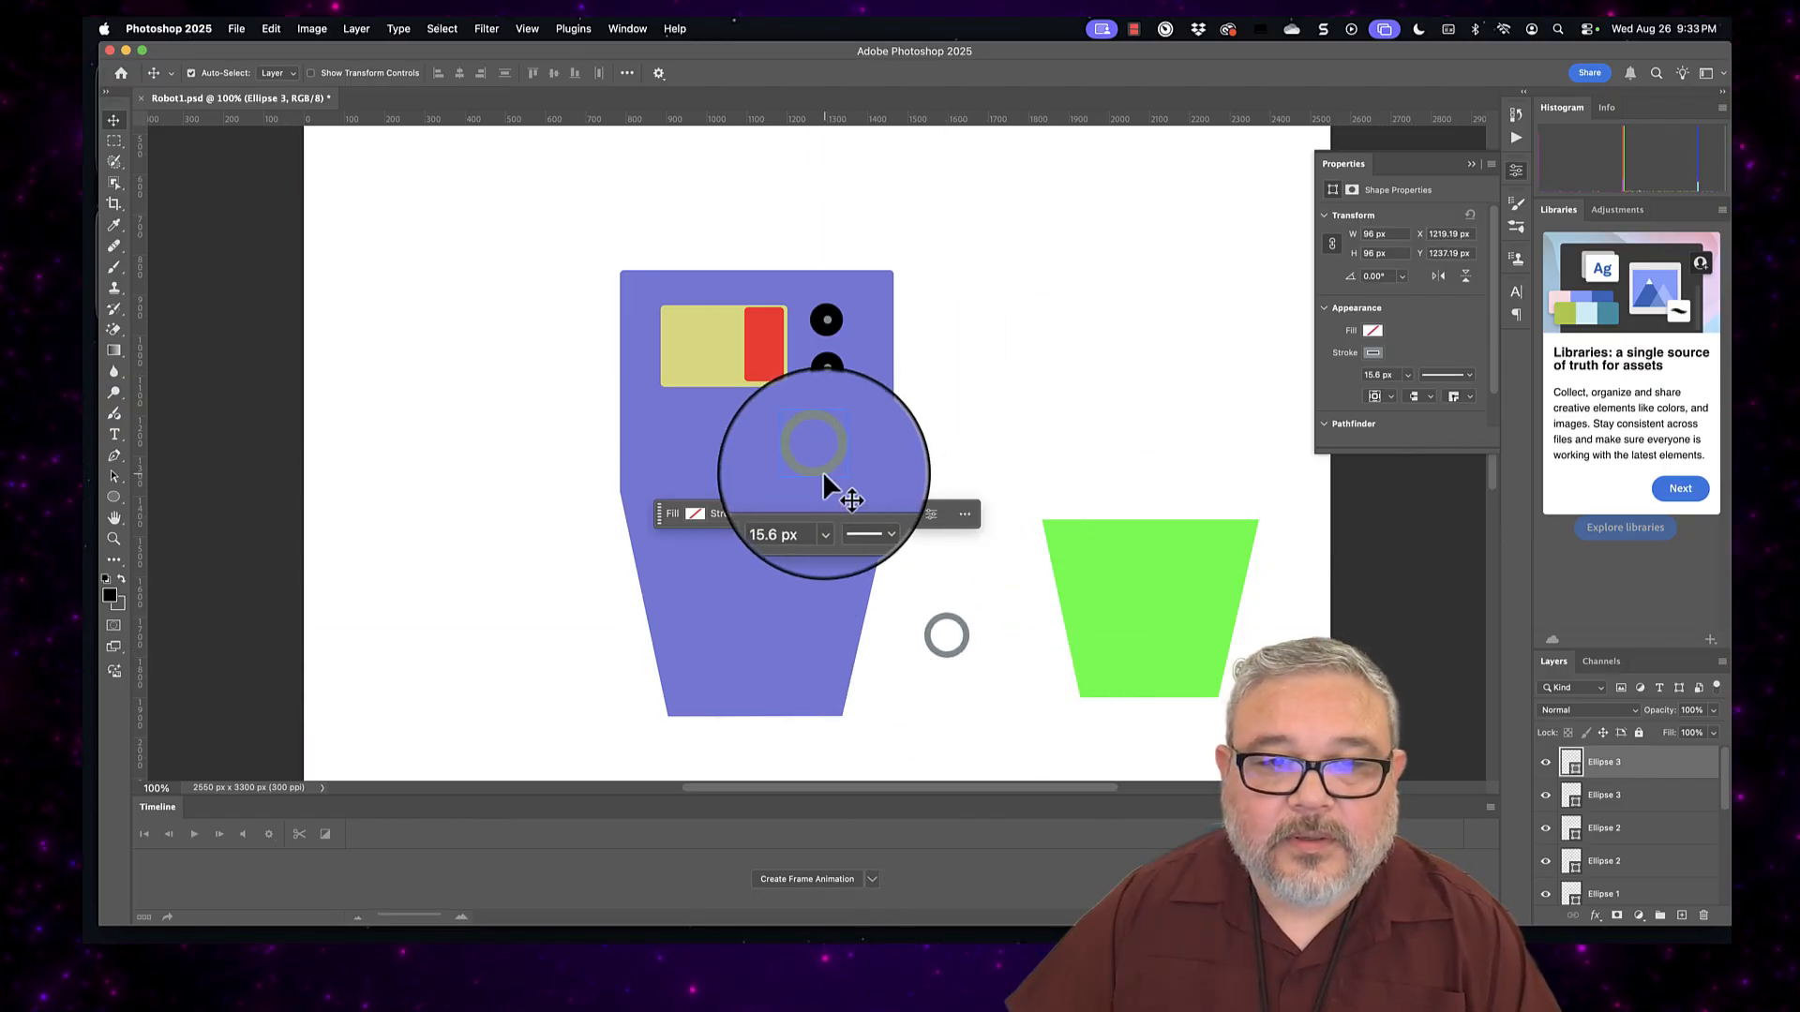
pyautogui.moveTo(823, 471); pyautogui.dragTo(692, 442)
pyautogui.press('super+v')
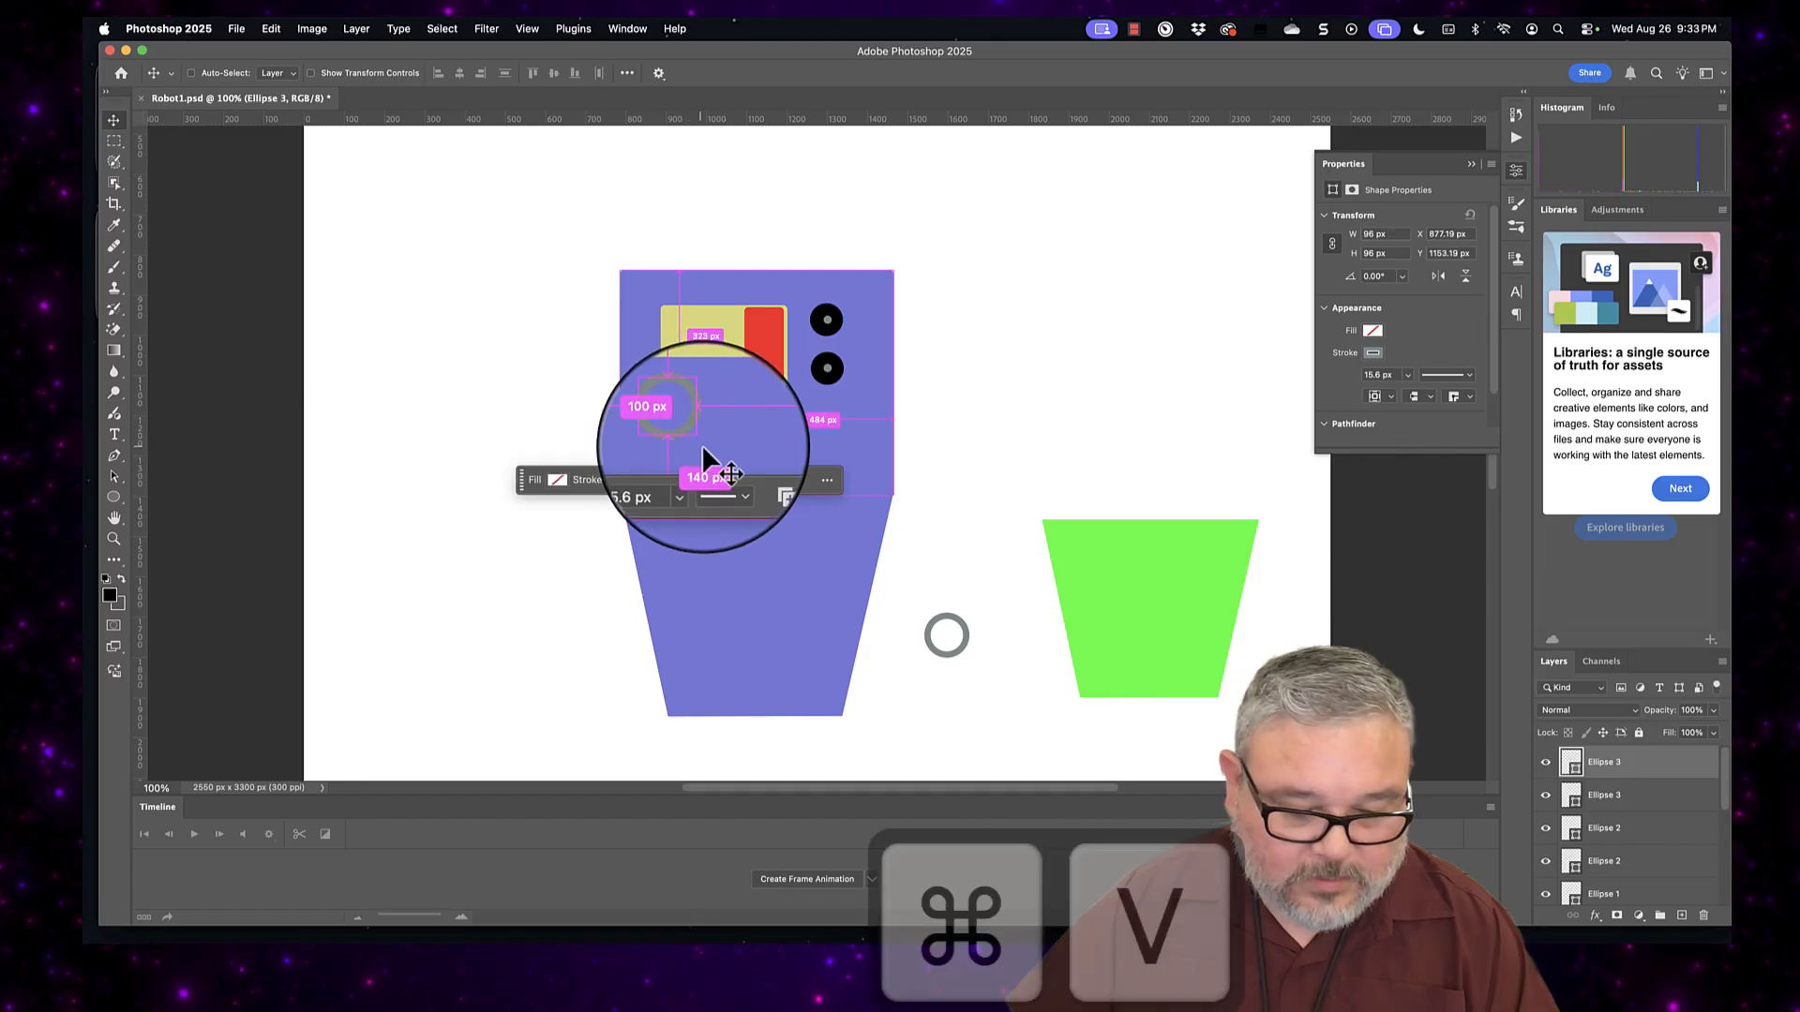
pyautogui.moveTo(807, 466); pyautogui.dragTo(722, 440)
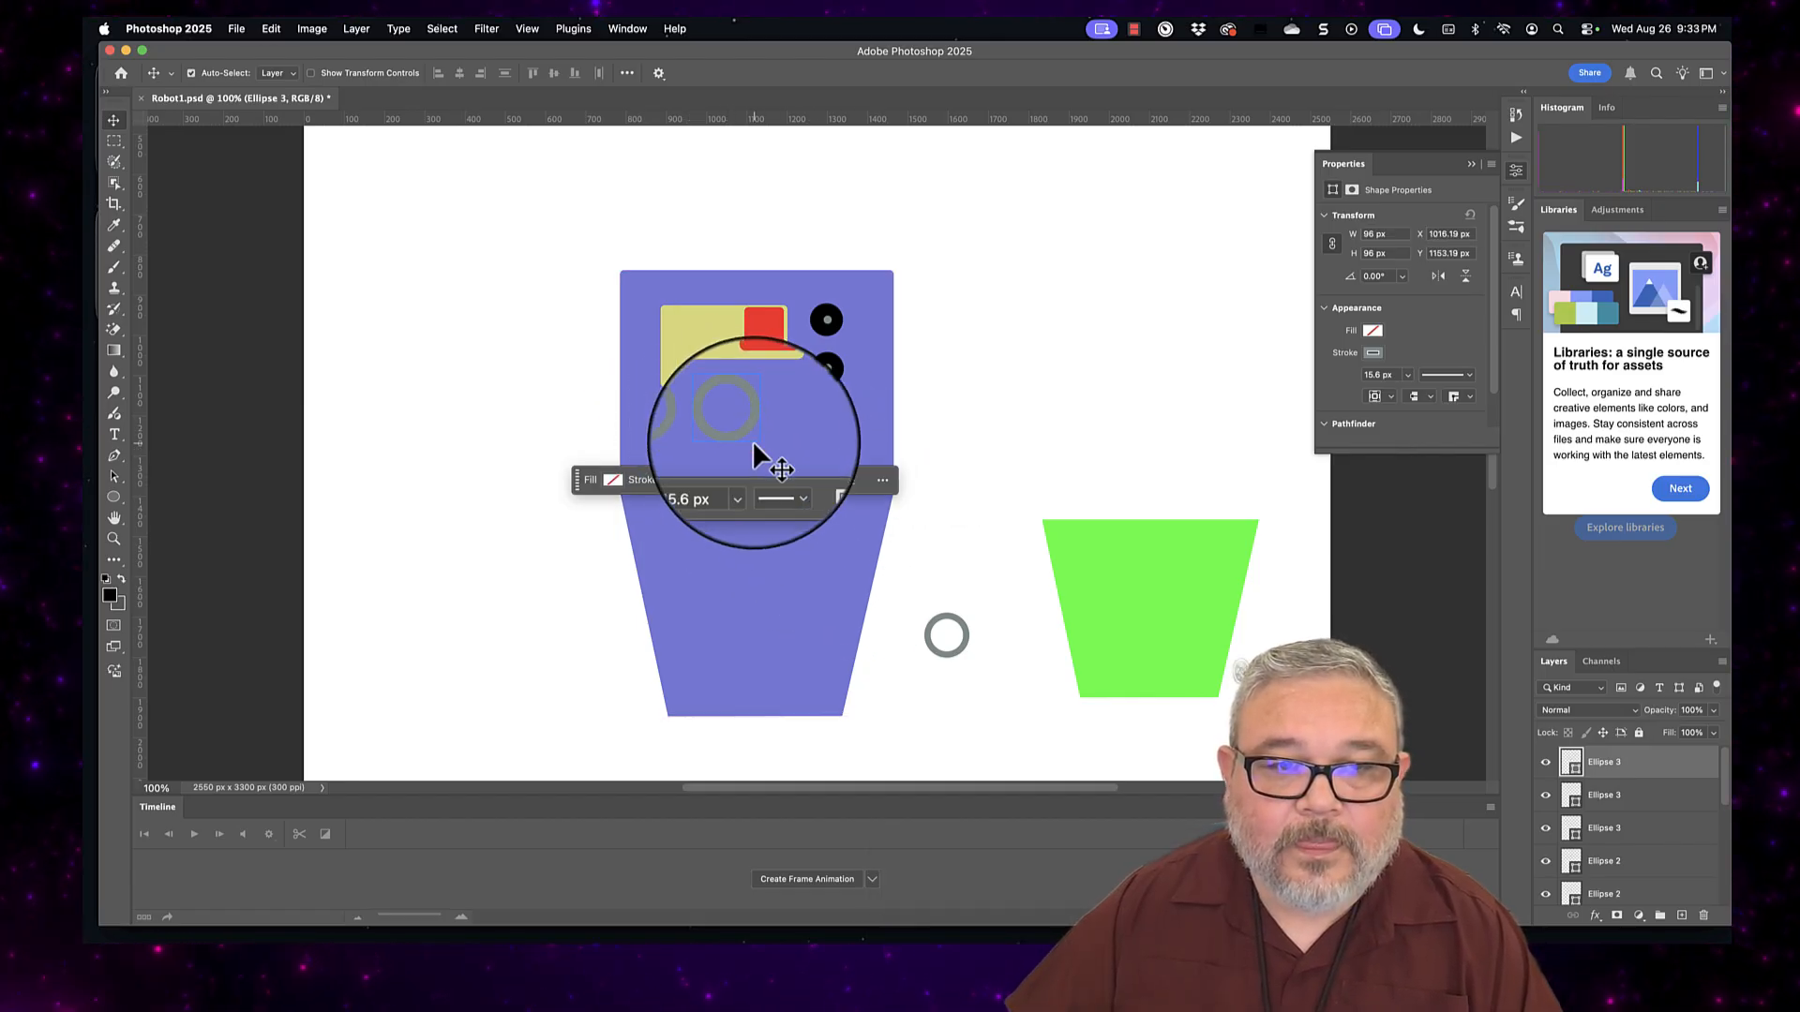
pyautogui.click(937, 628)
pyautogui.moveTo(934, 630); pyautogui.dragTo(774, 398)
# Step: Change the stroke colour of the rightmost ring on the body to white
pyautogui.click(724, 480)
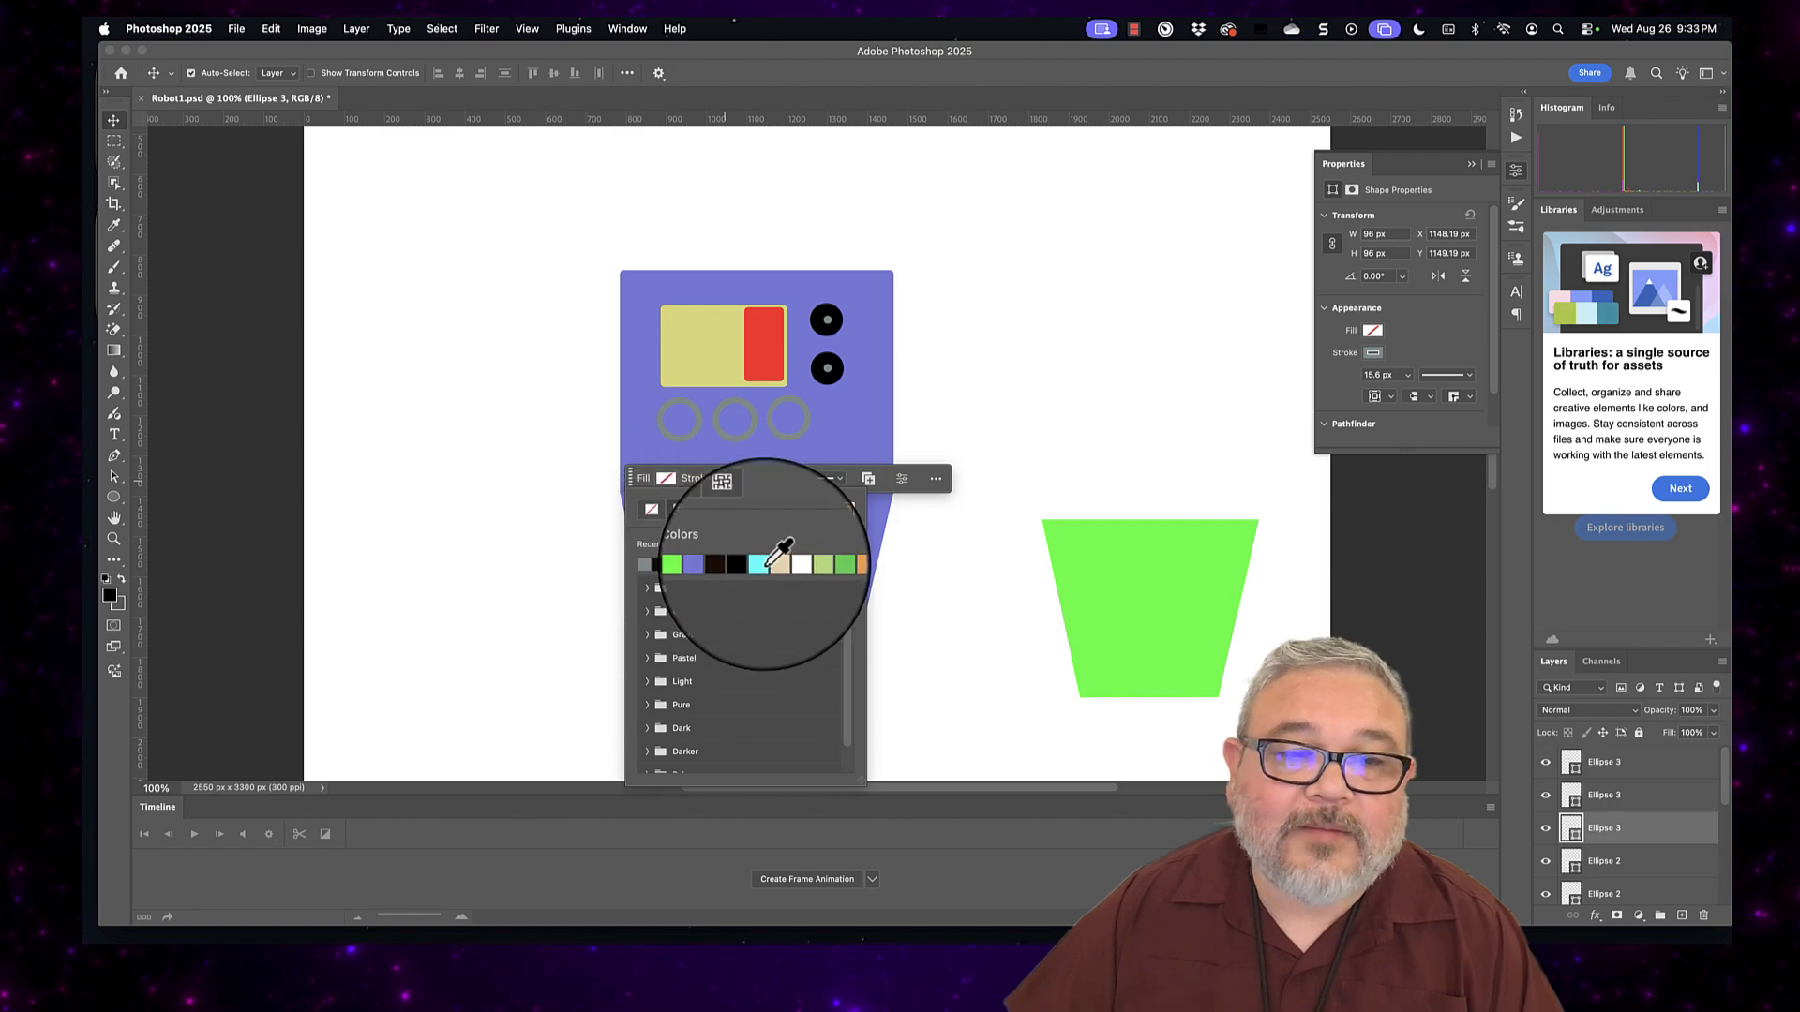
pyautogui.click(741, 429)
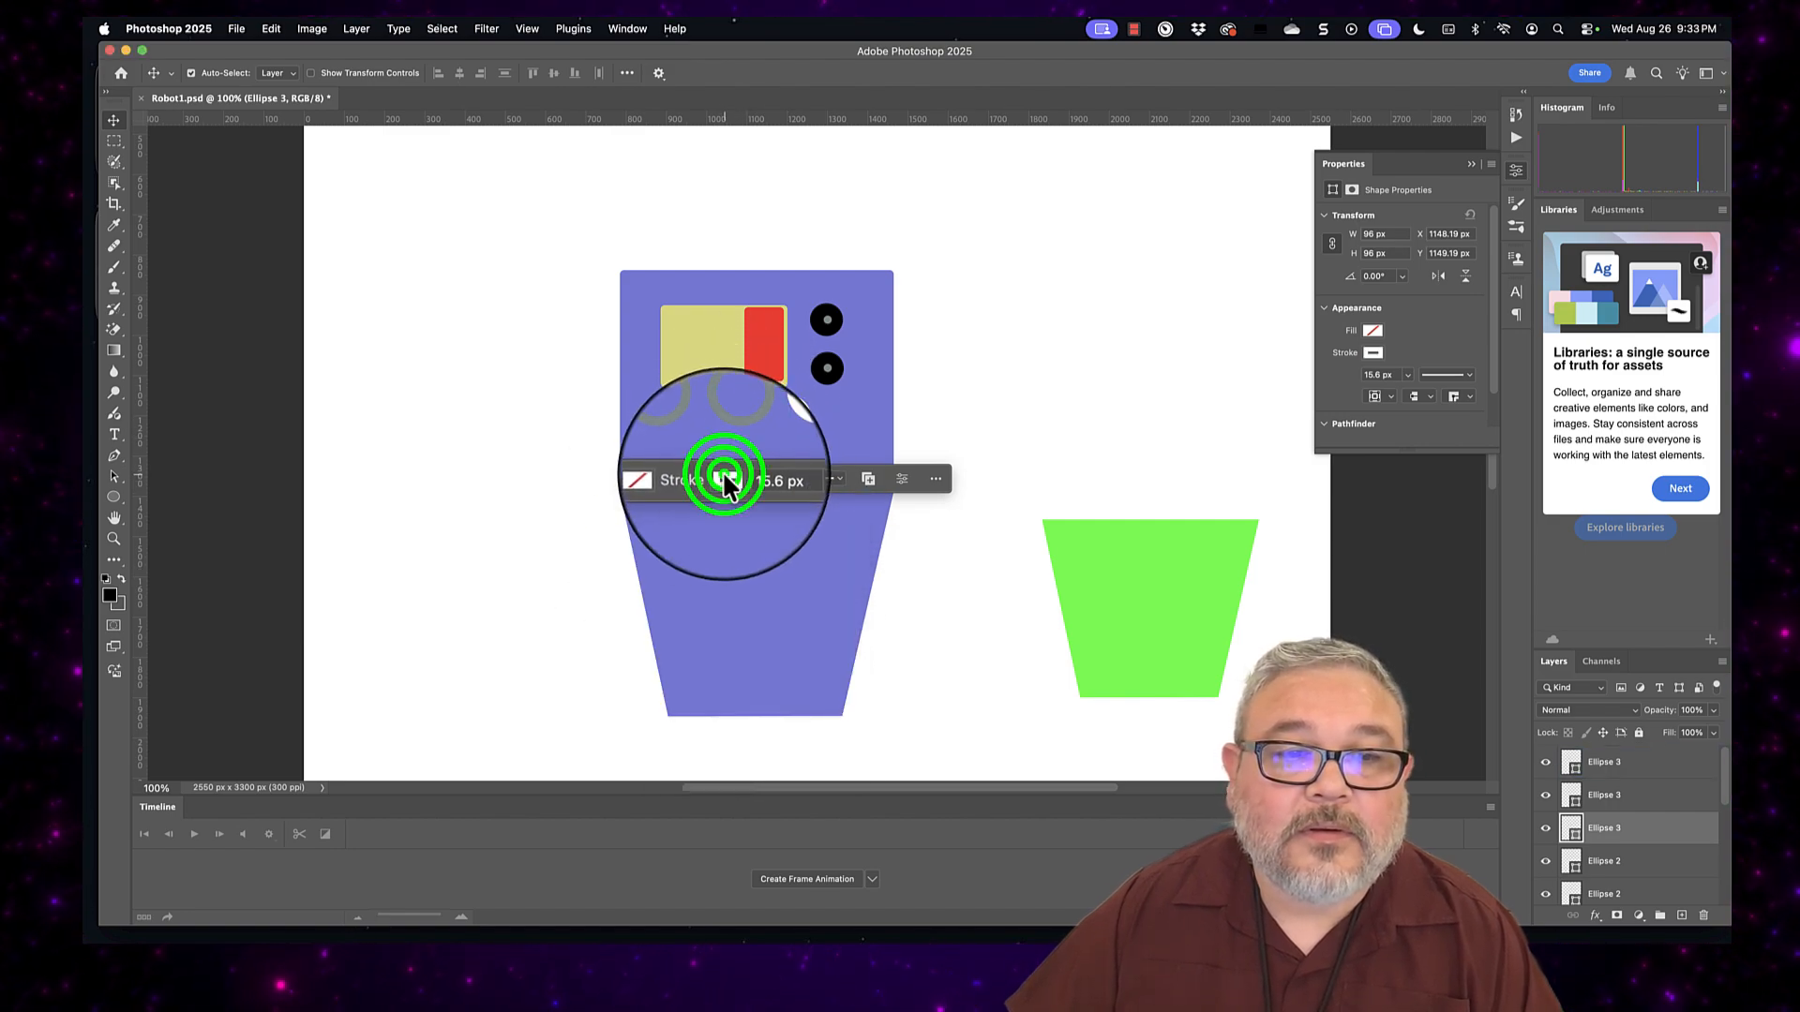
pyautogui.click(718, 478)
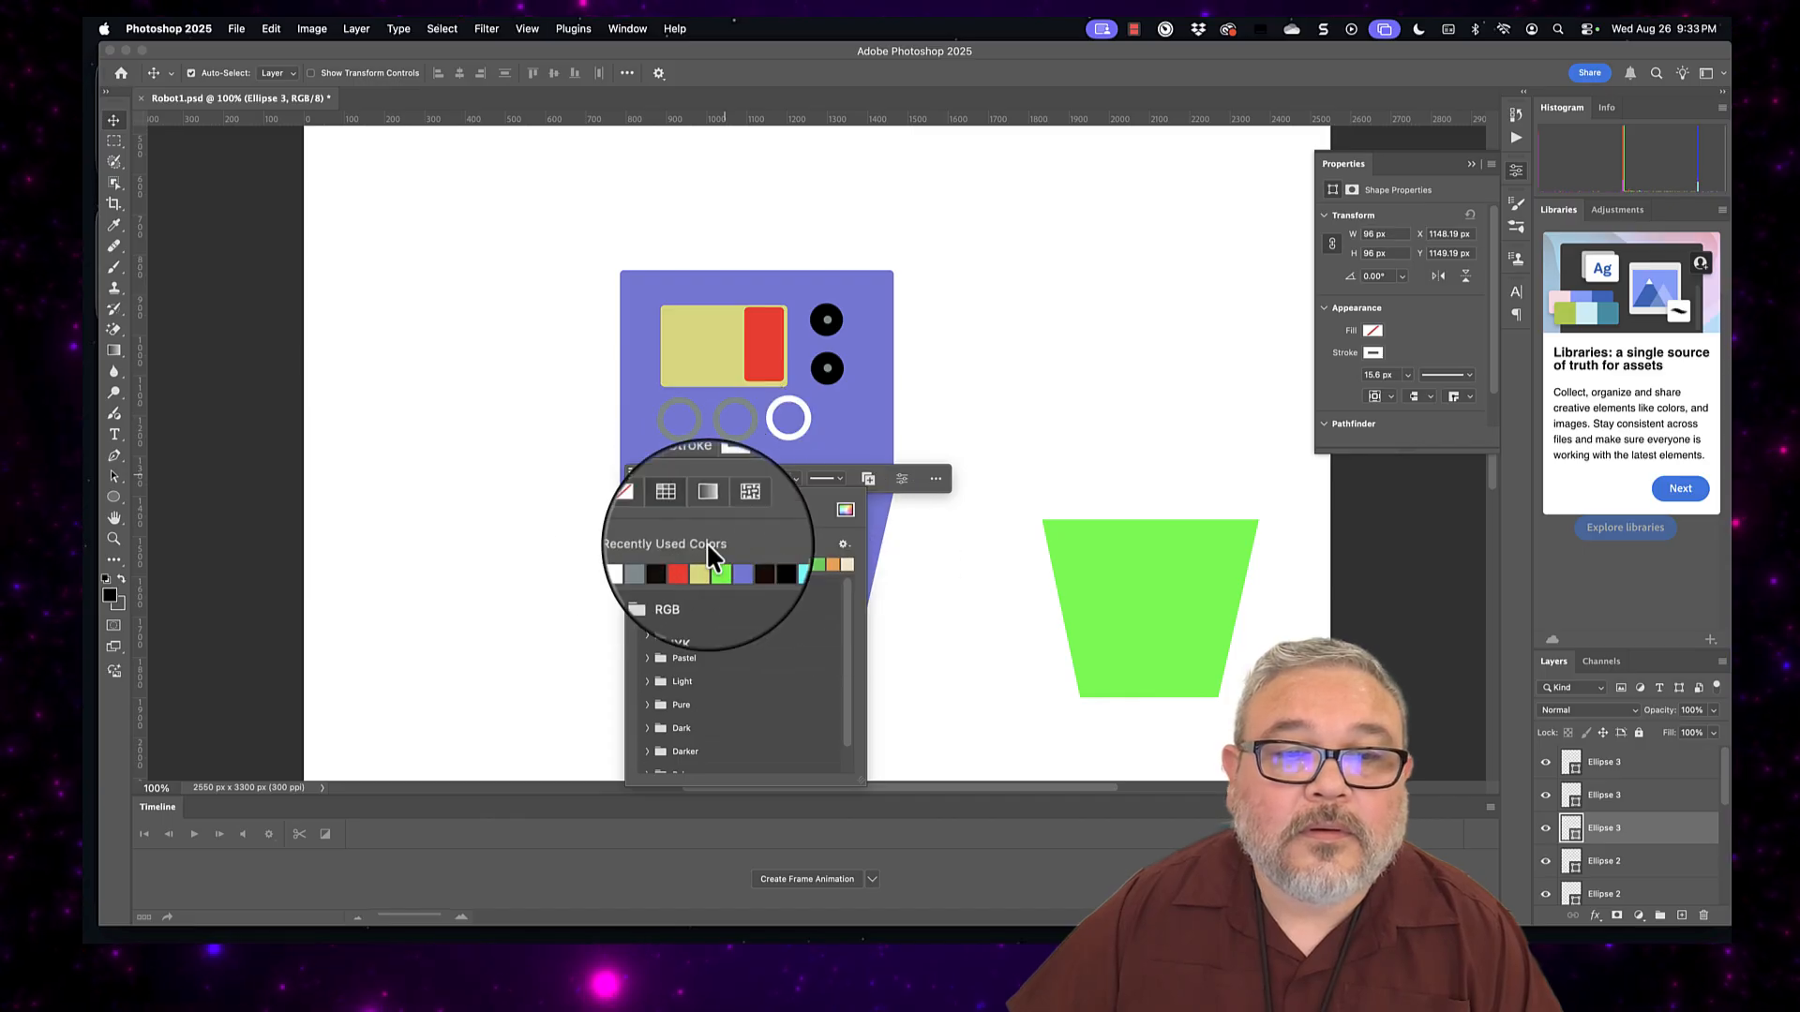
pyautogui.click(645, 564)
# Step: Change the stroke colour of the middle and leftmost rings to white and deselect
pyautogui.click(746, 408)
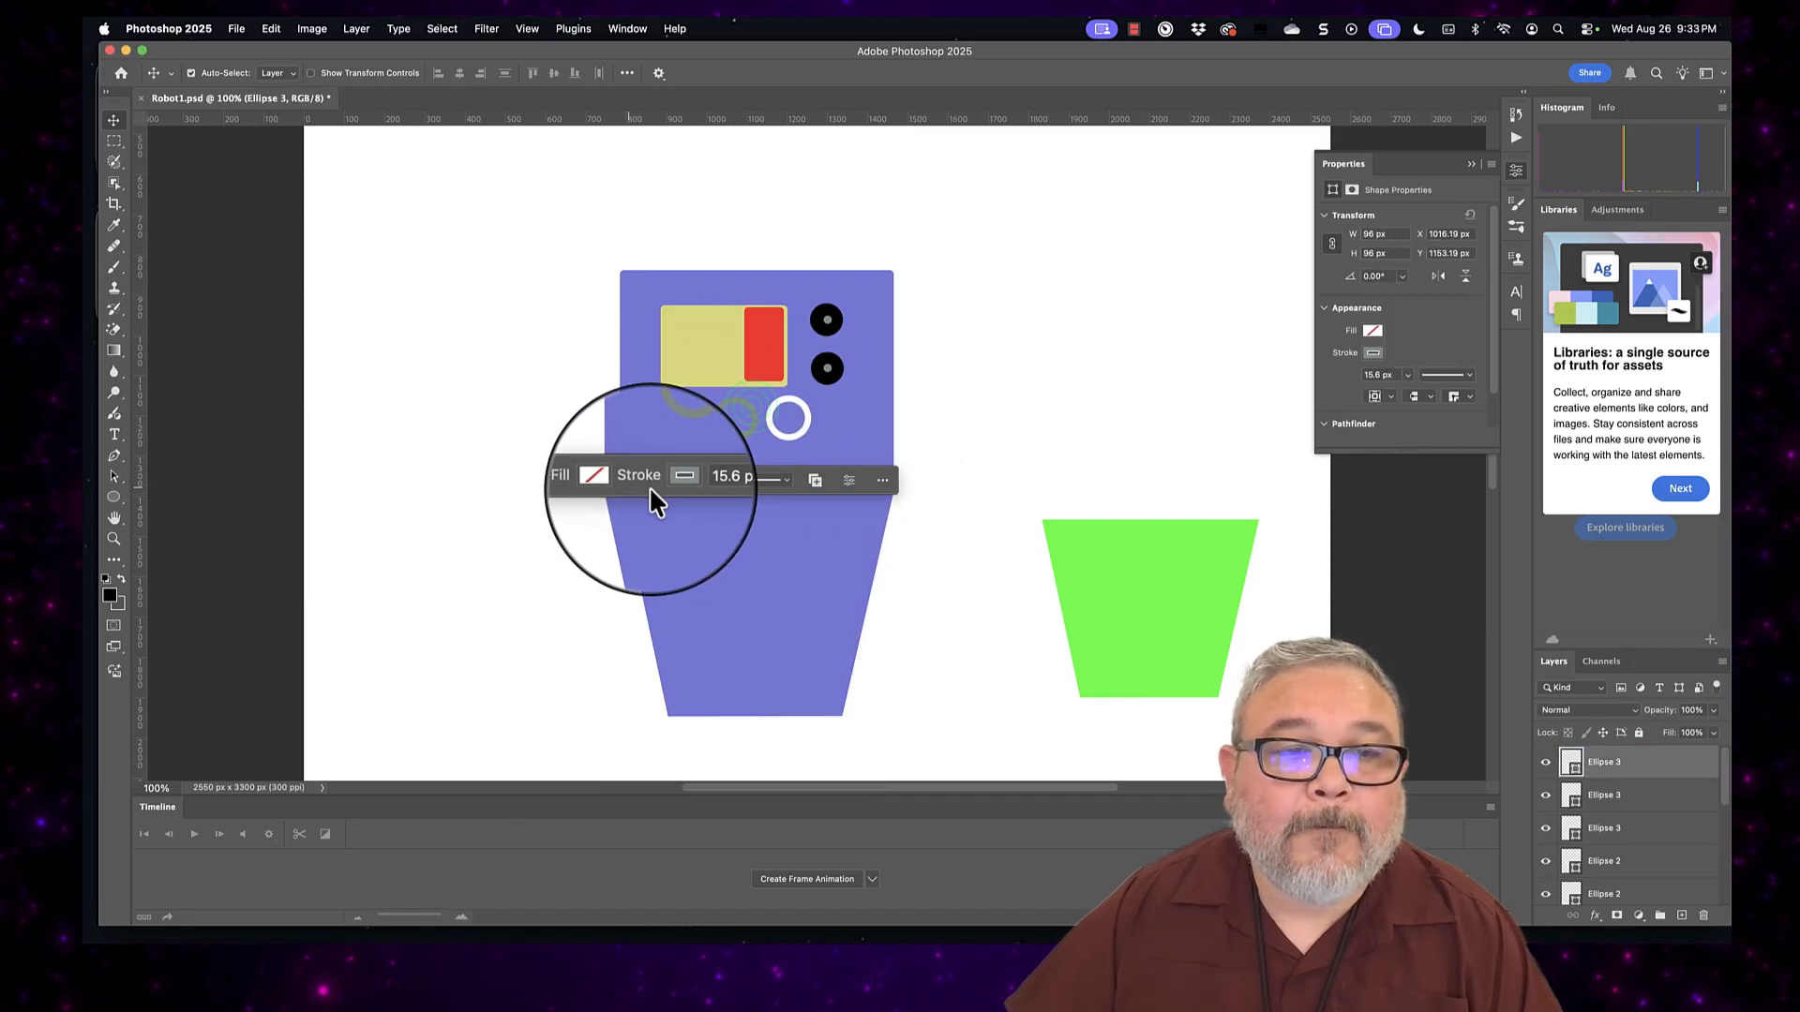
pyautogui.click(670, 480)
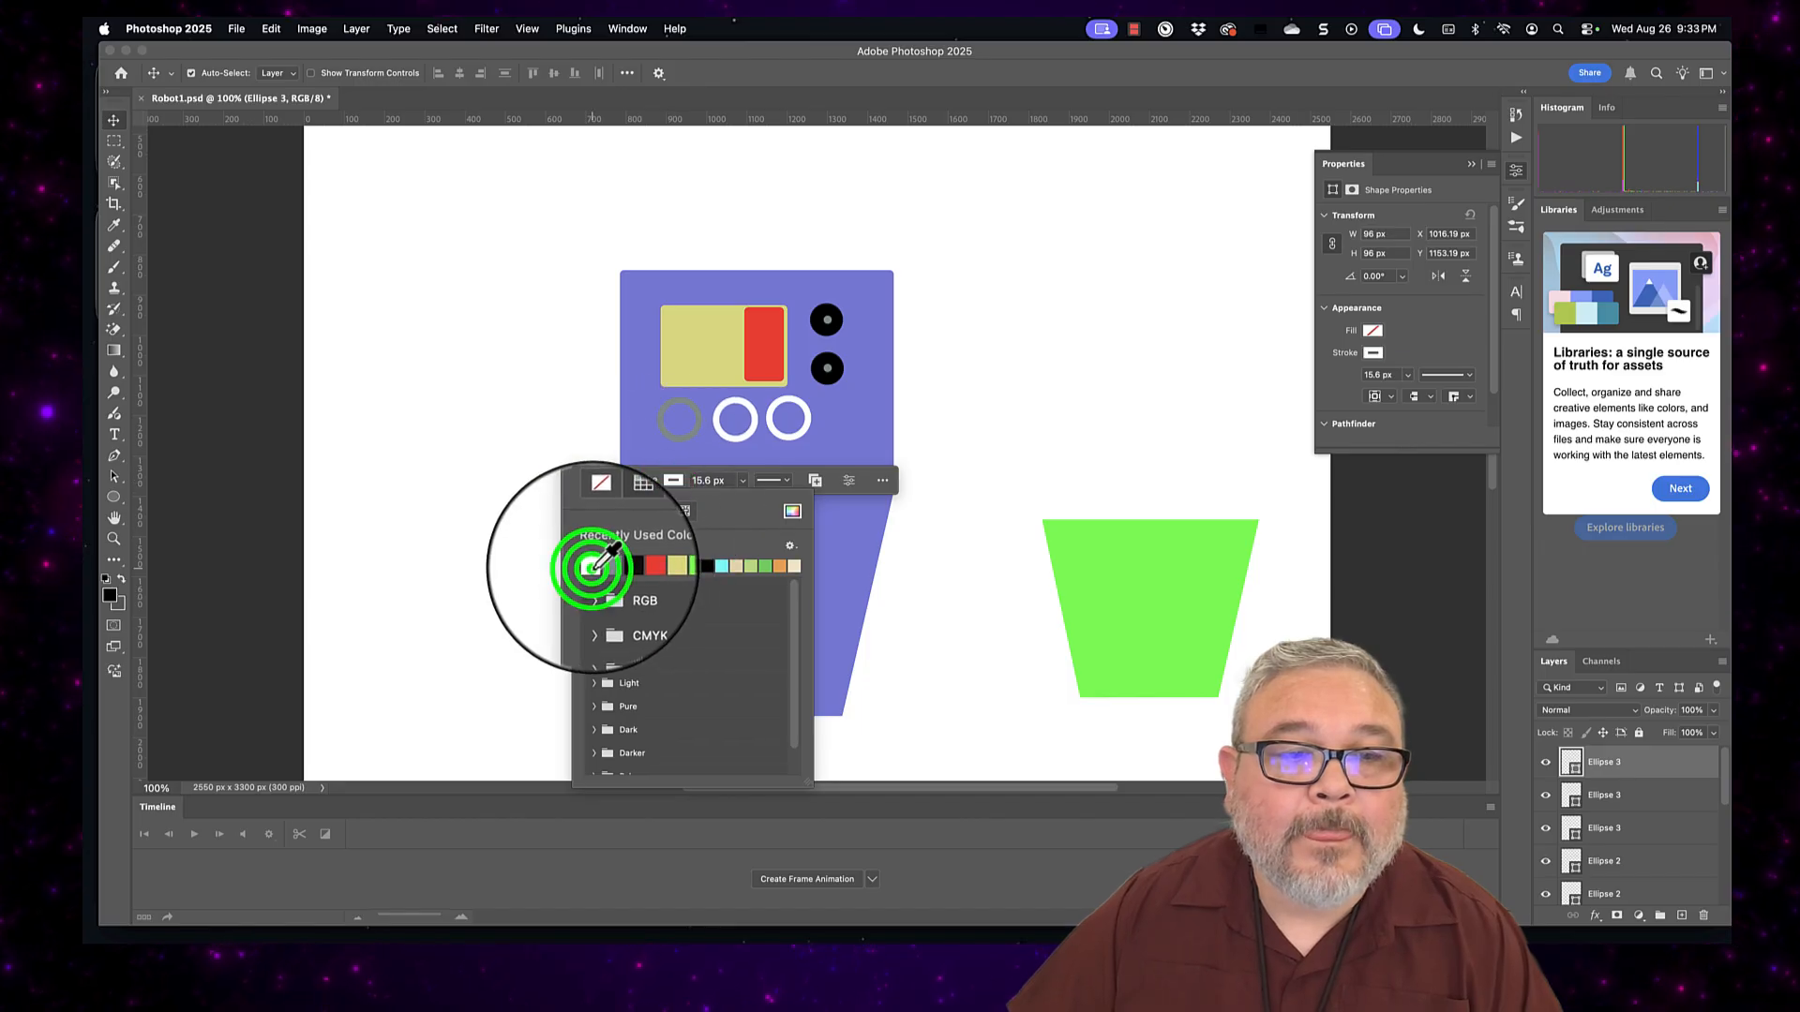
pyautogui.click(694, 411)
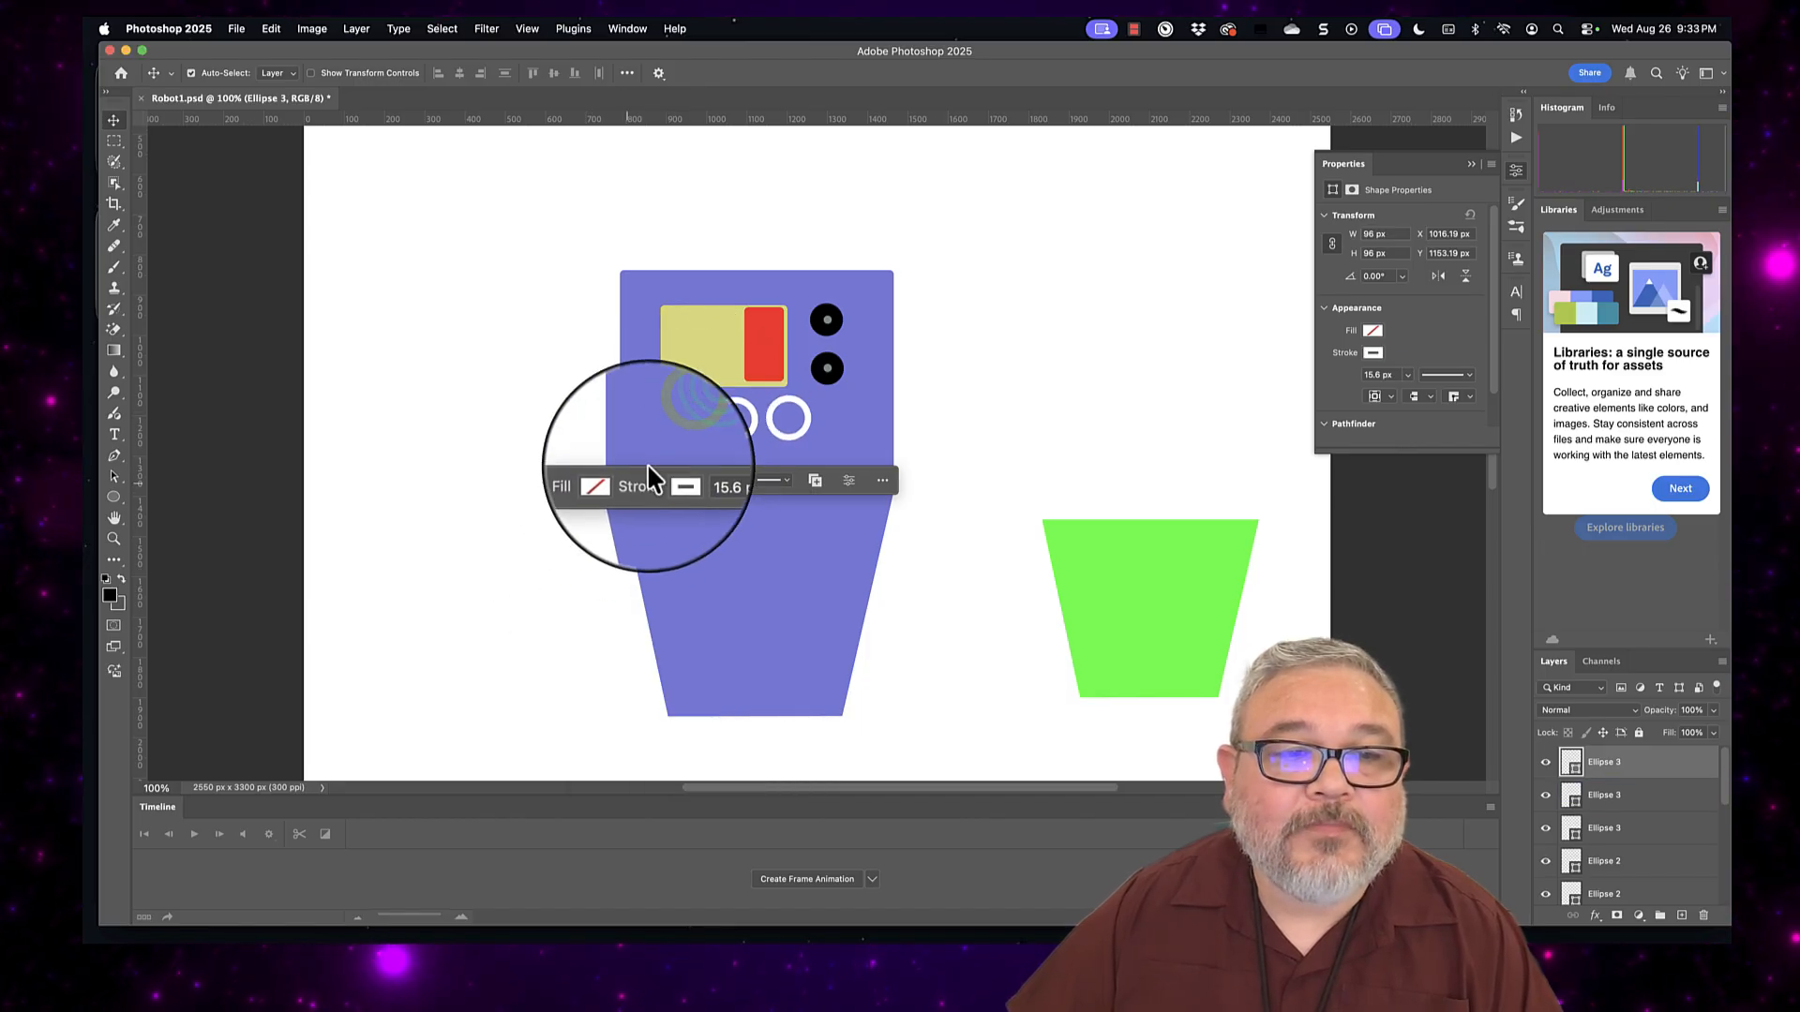
pyautogui.click(684, 437)
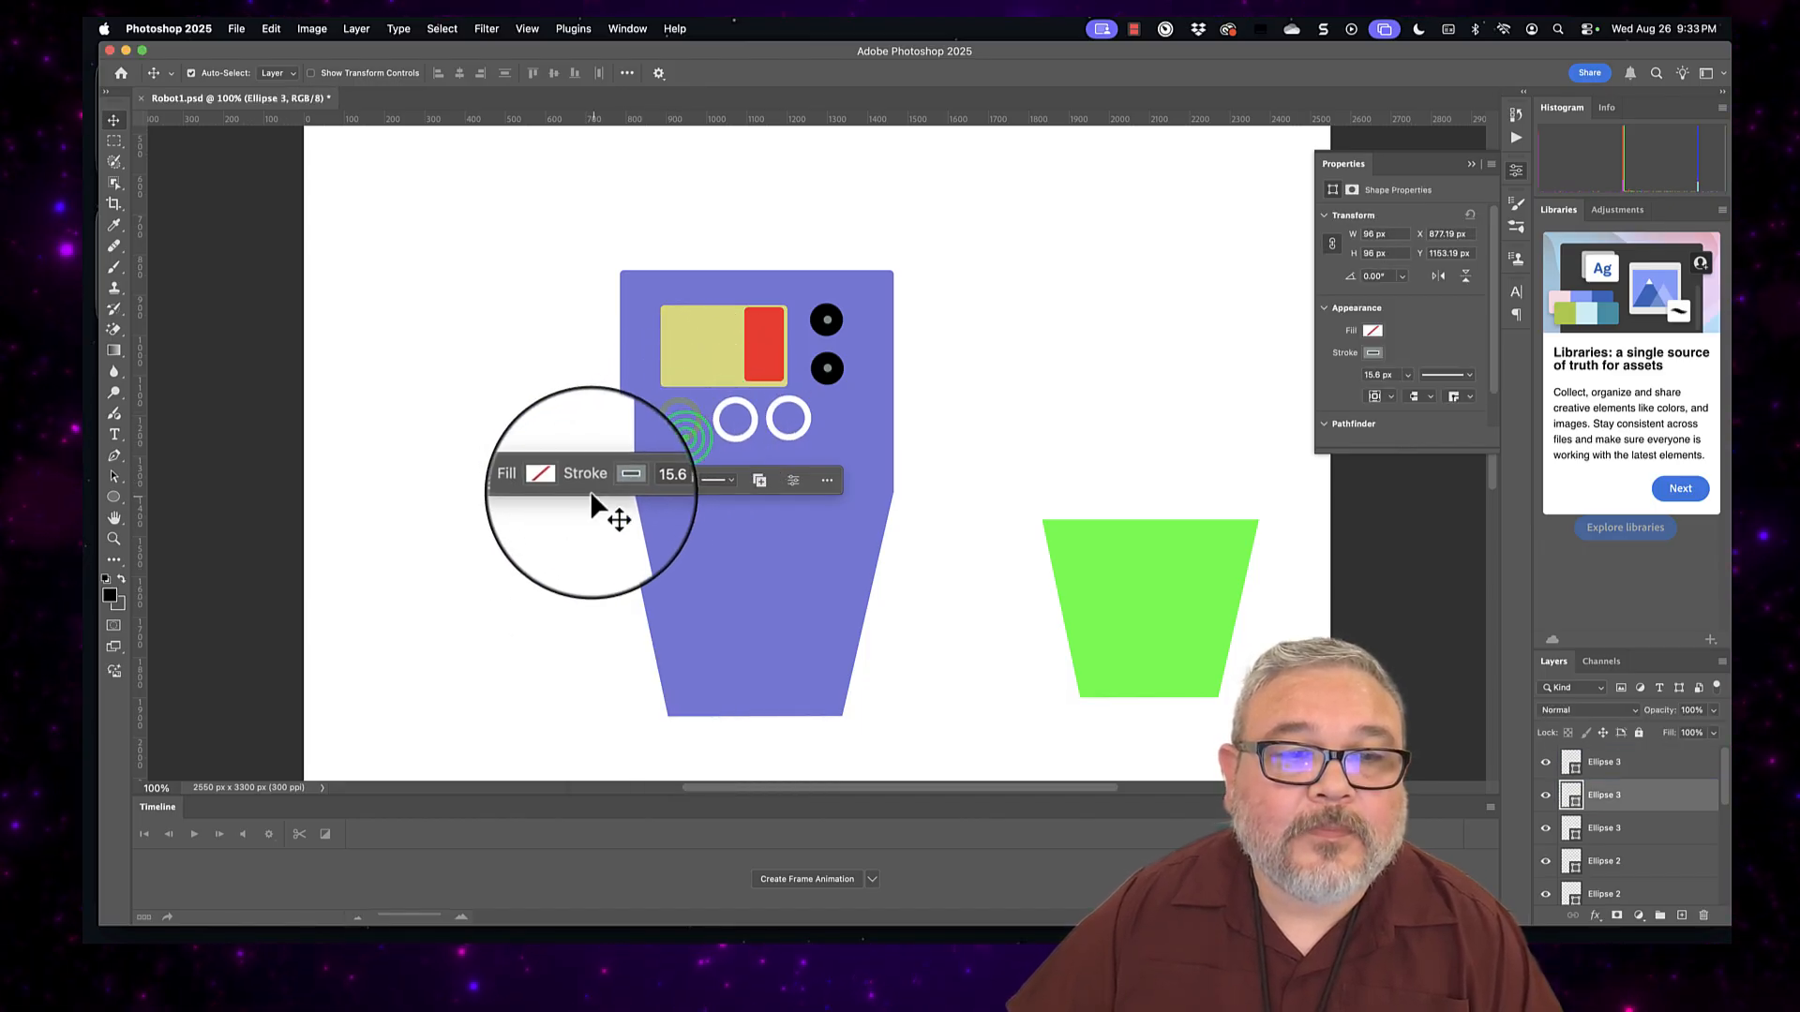
pyautogui.click(630, 473)
pyautogui.click(536, 565)
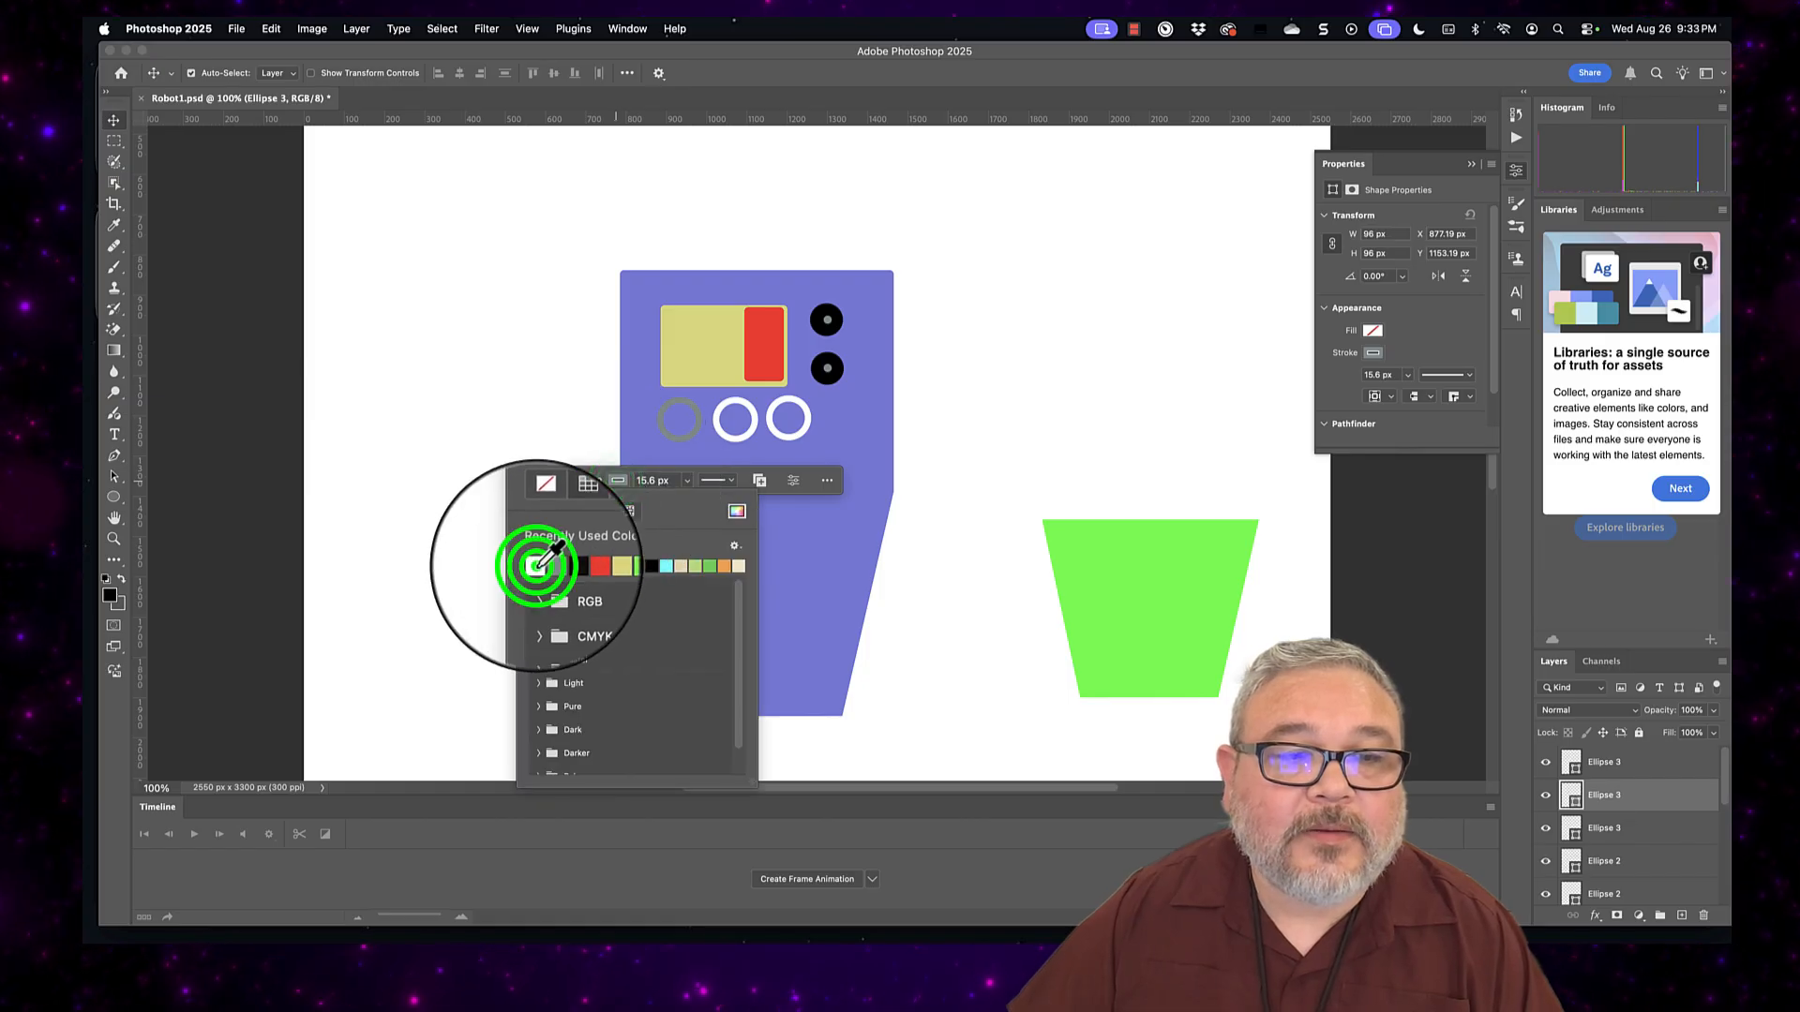
pyautogui.click(1009, 386)
pyautogui.click(998, 436)
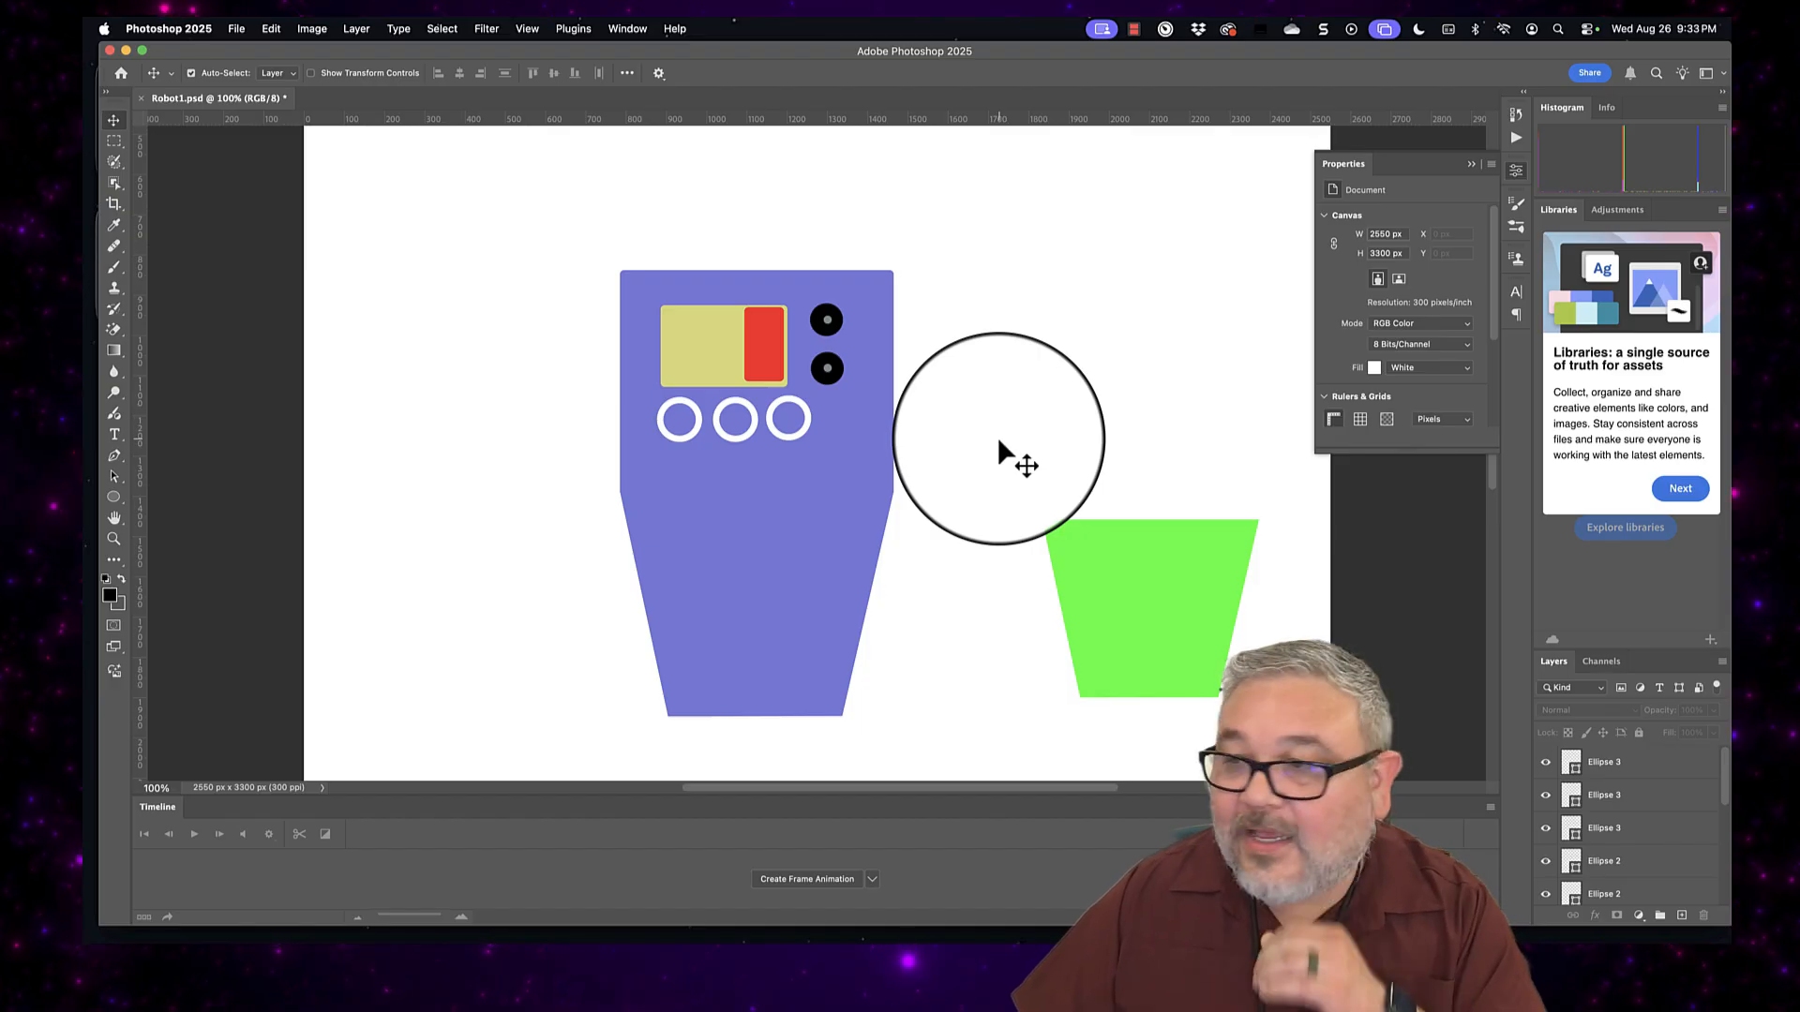
# Step: Toggle the visibility of the Rectangle 1 layers to identify which one holds the locked green trapezoid
pyautogui.moveTo(998, 435); pyautogui.dragTo(1155, 571)
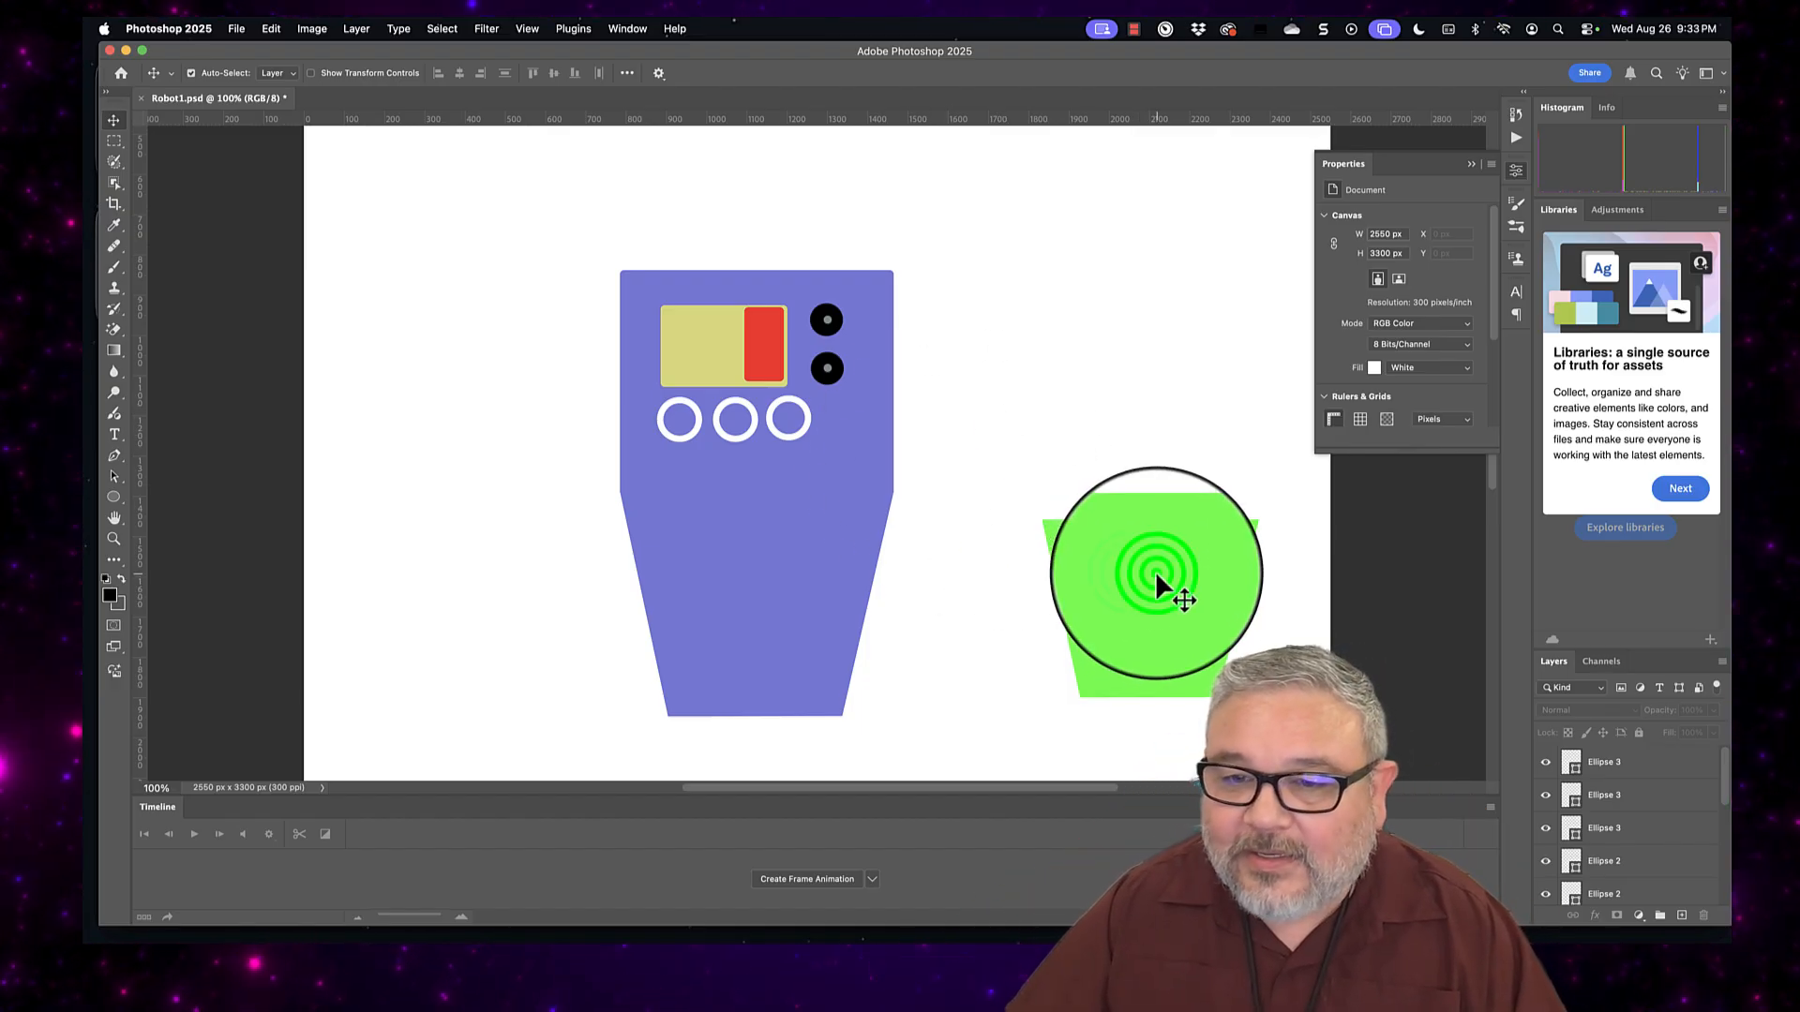
pyautogui.scroll(-6, 1629, 828)
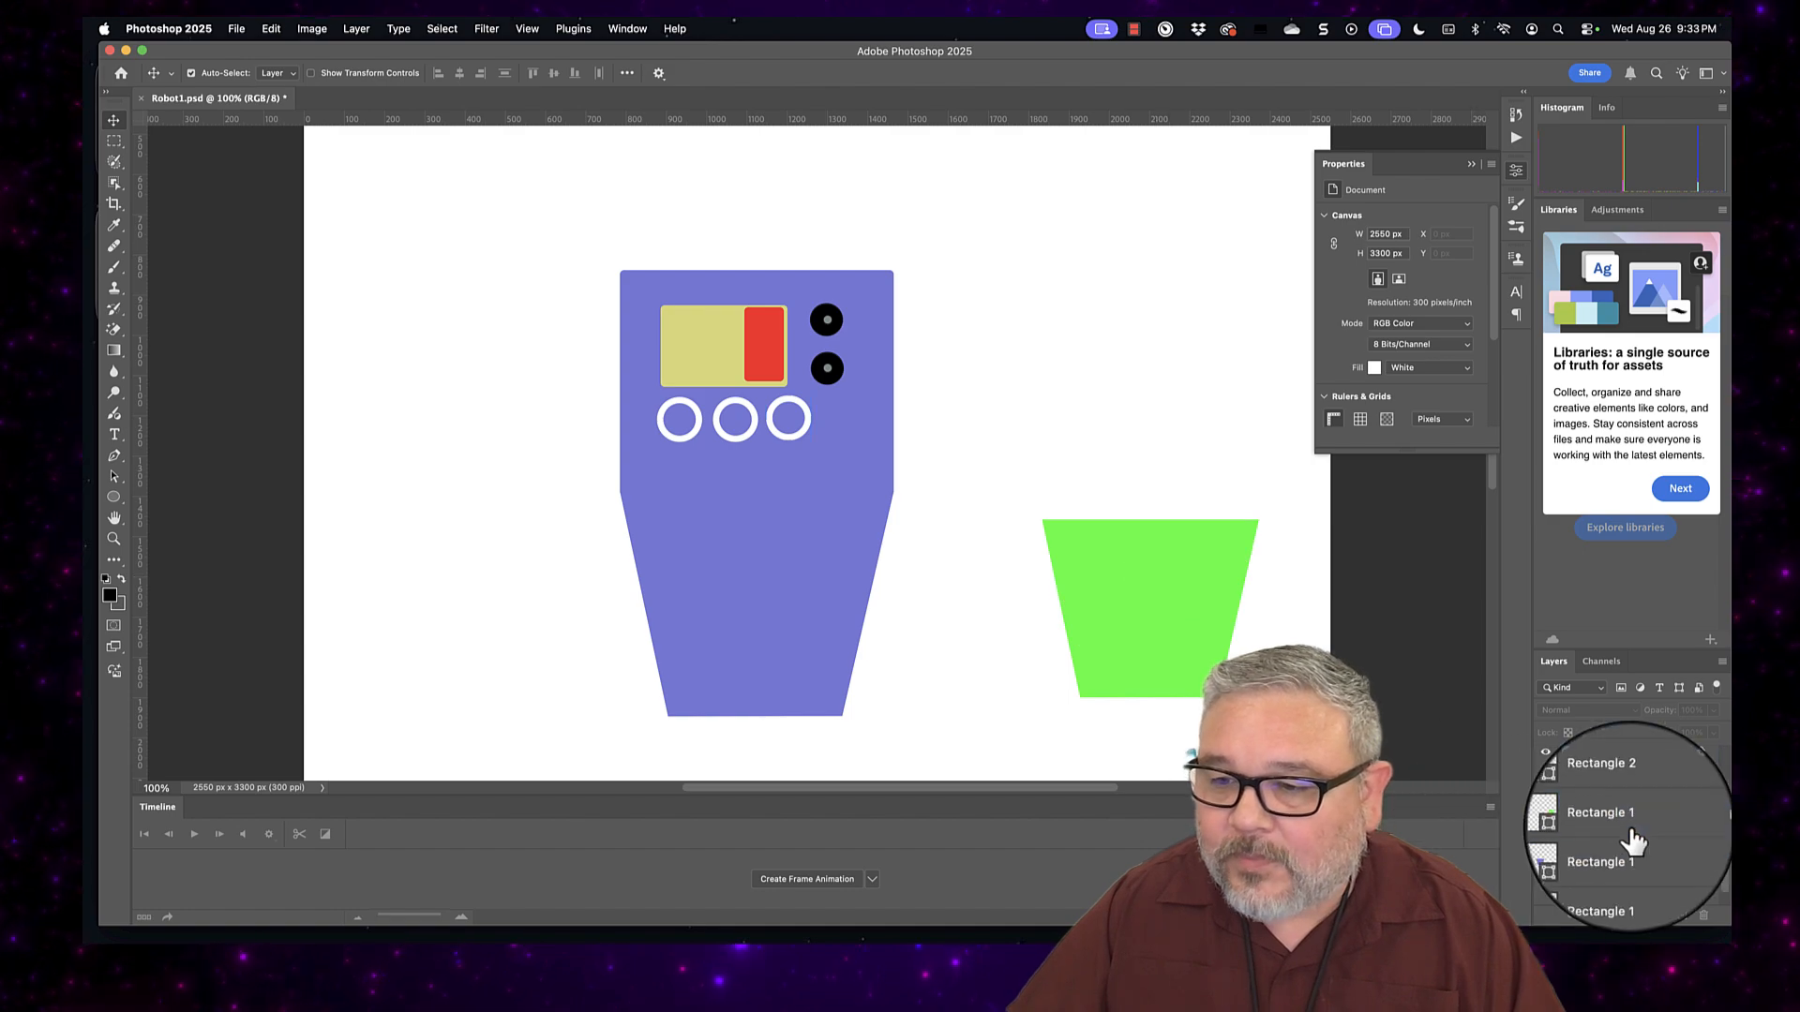
pyautogui.click(1629, 829)
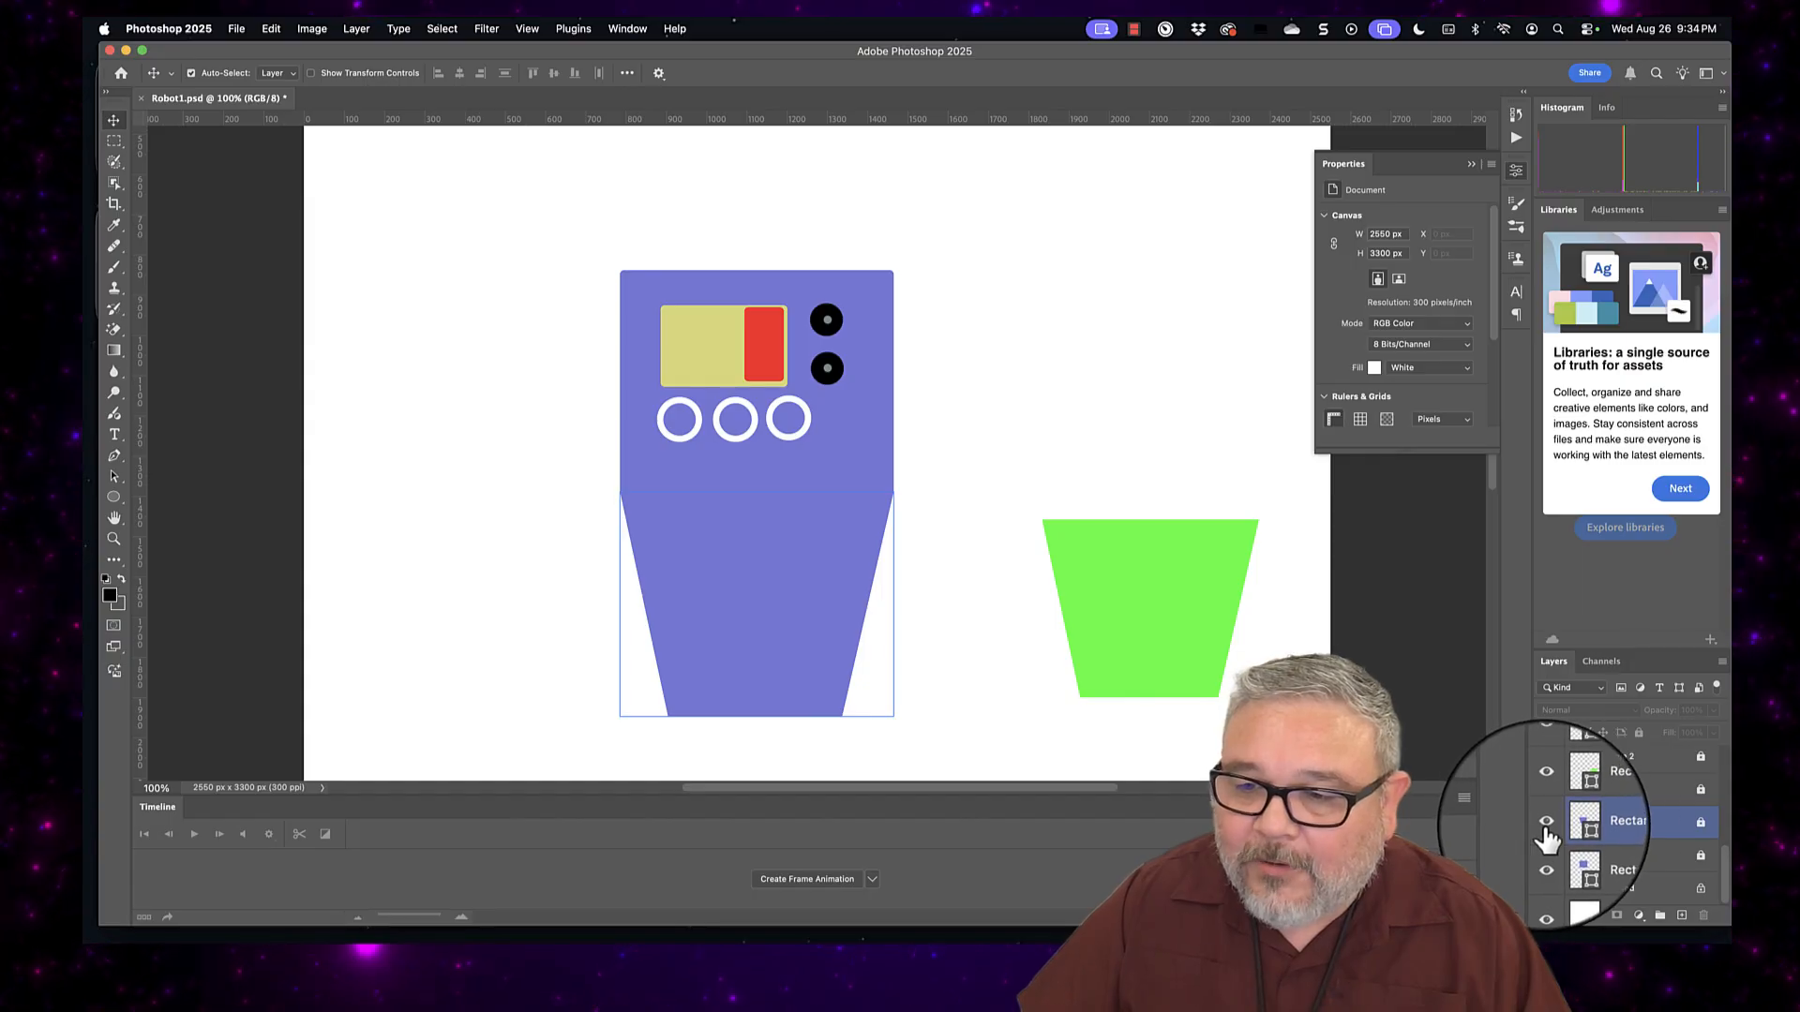
pyautogui.click(1545, 825)
pyautogui.click(1545, 825)
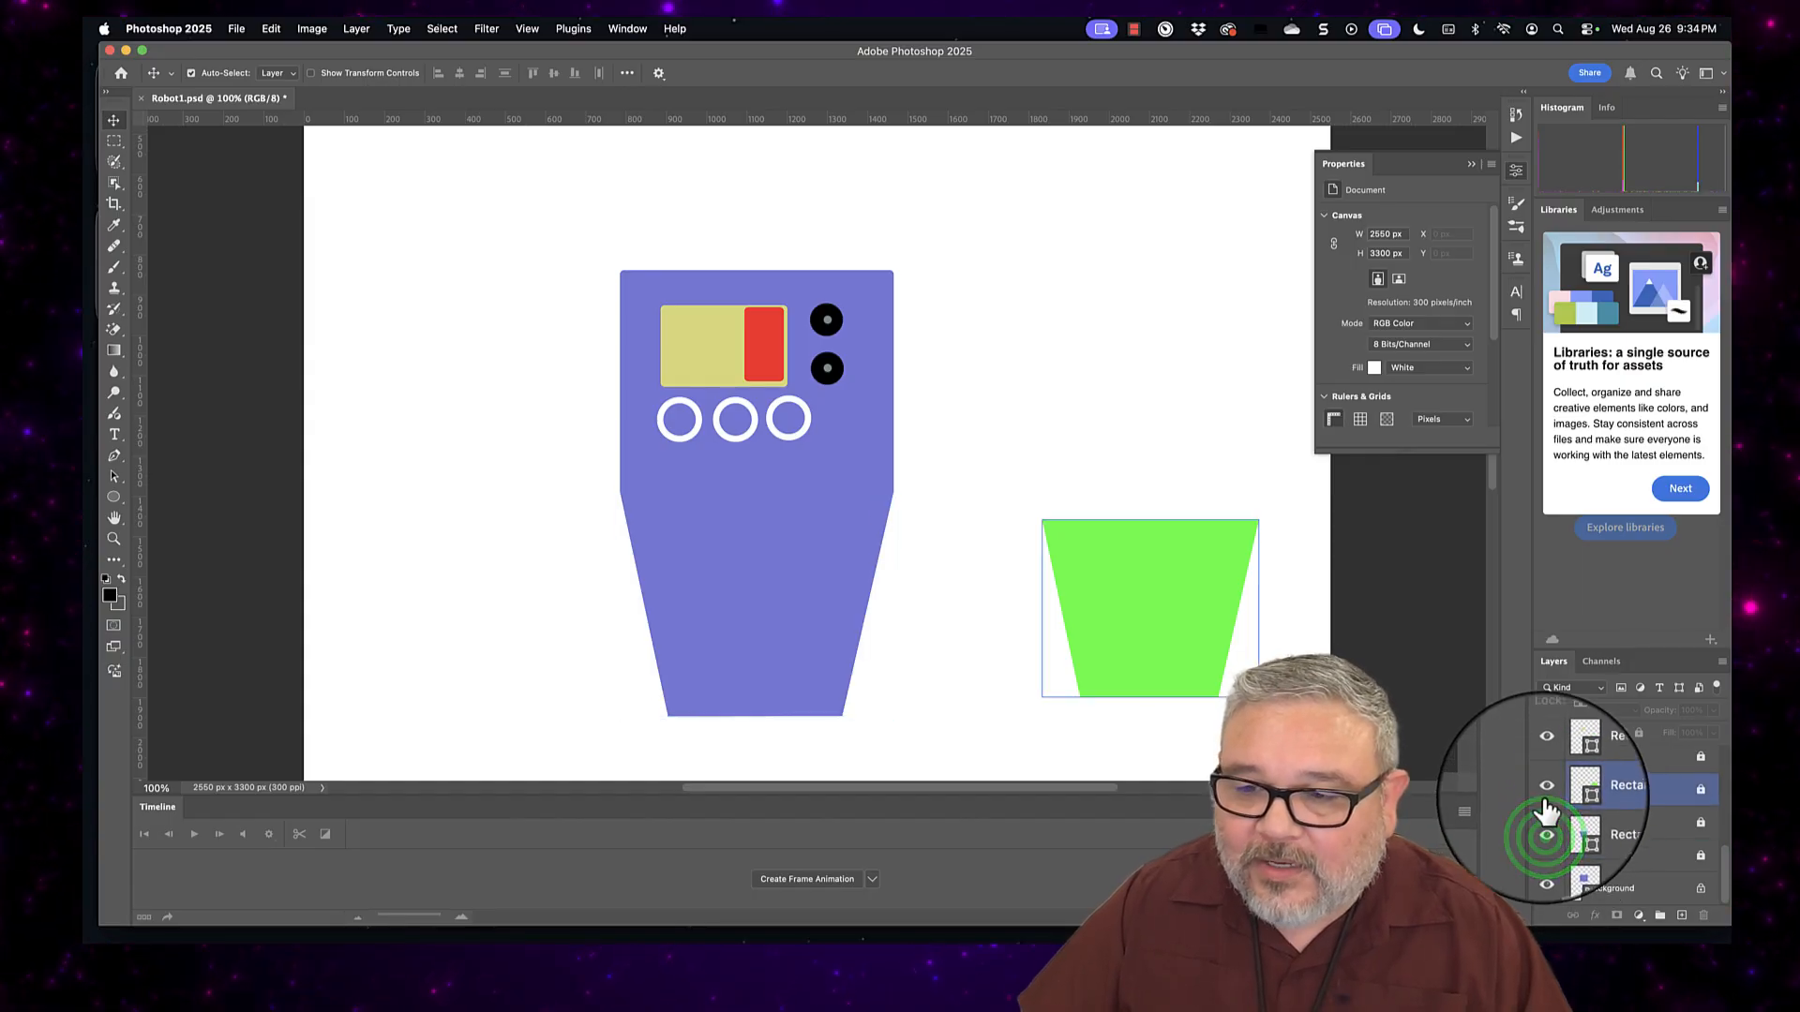
pyautogui.click(1545, 797)
pyautogui.click(1545, 797)
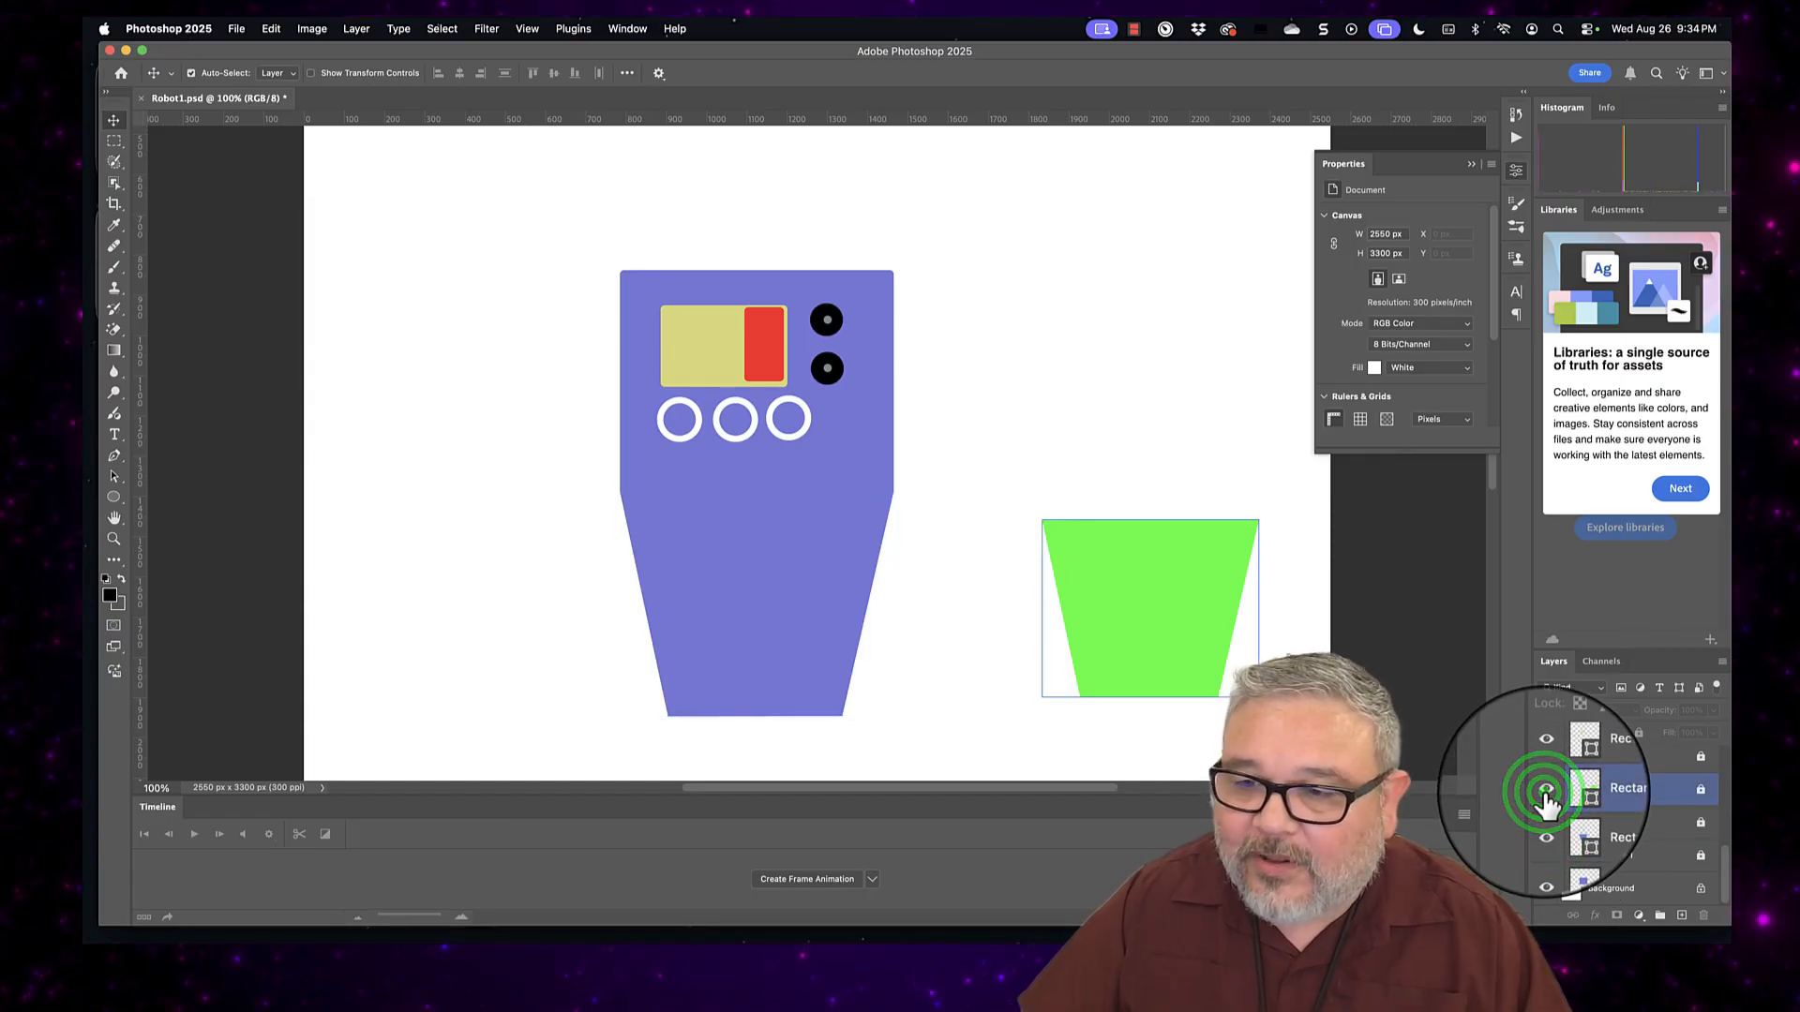
pyautogui.click(1544, 795)
pyautogui.click(1545, 795)
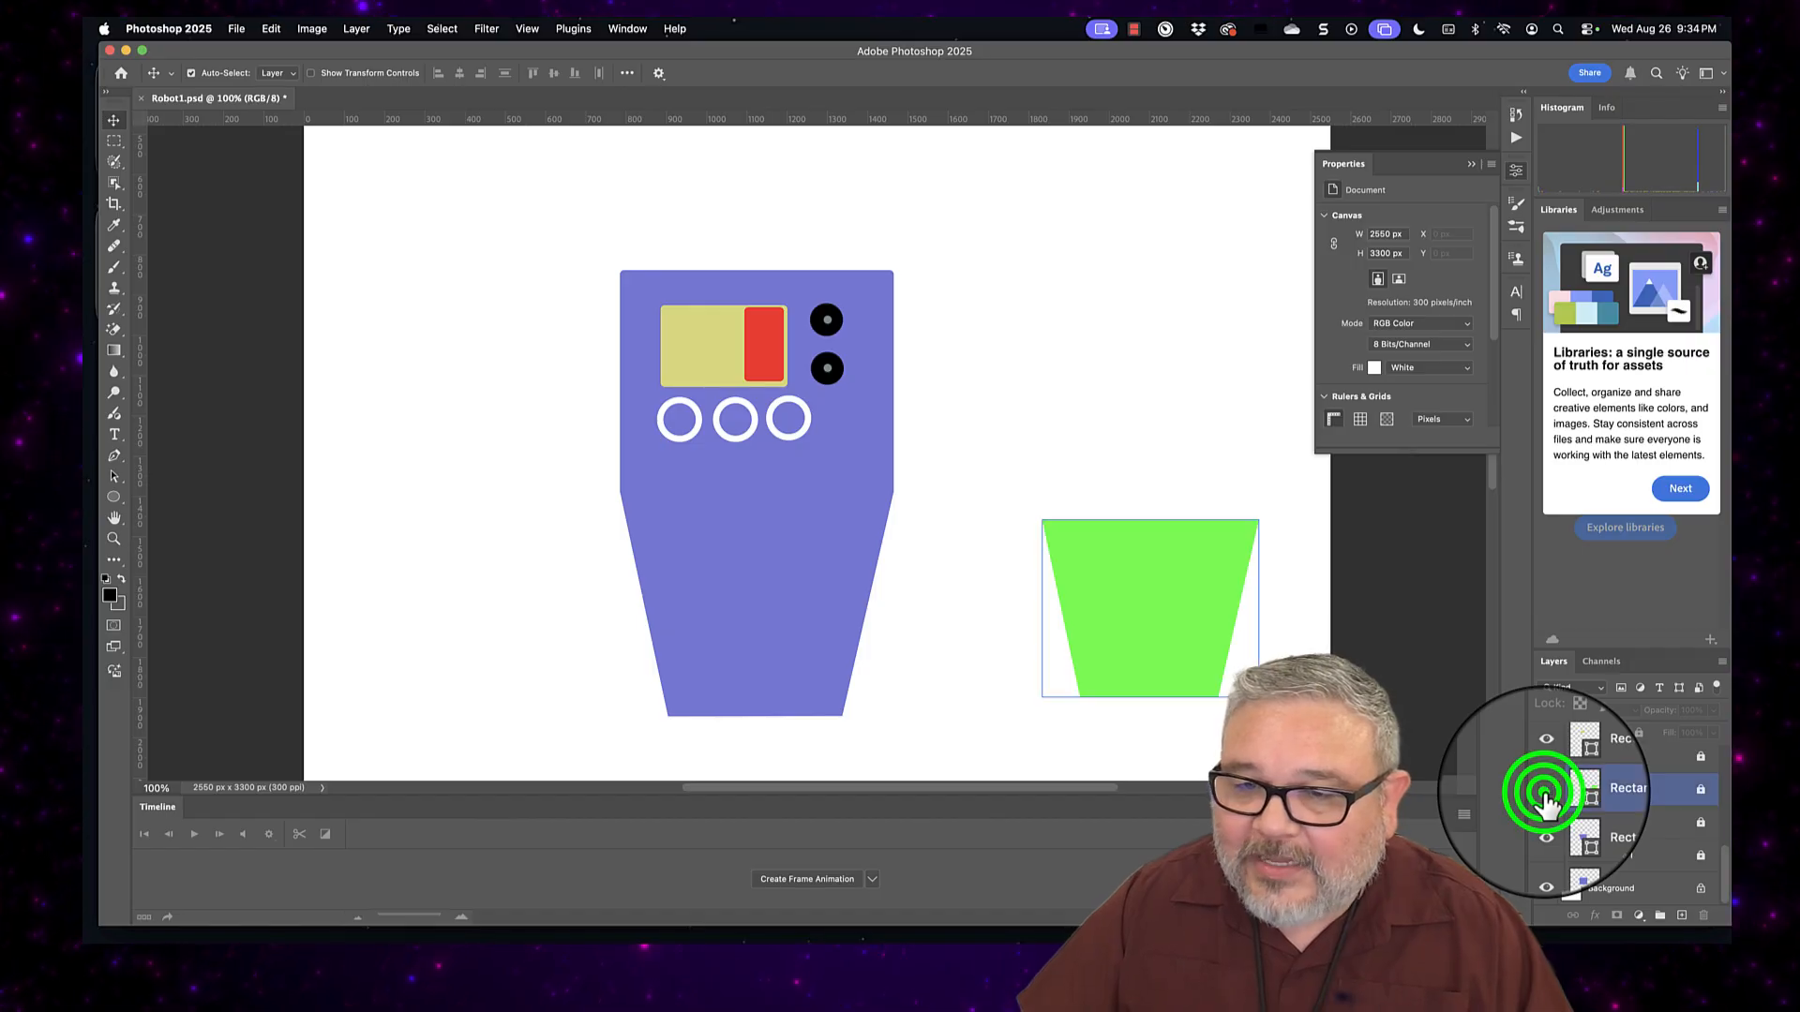
pyautogui.click(1545, 794)
pyautogui.click(1544, 795)
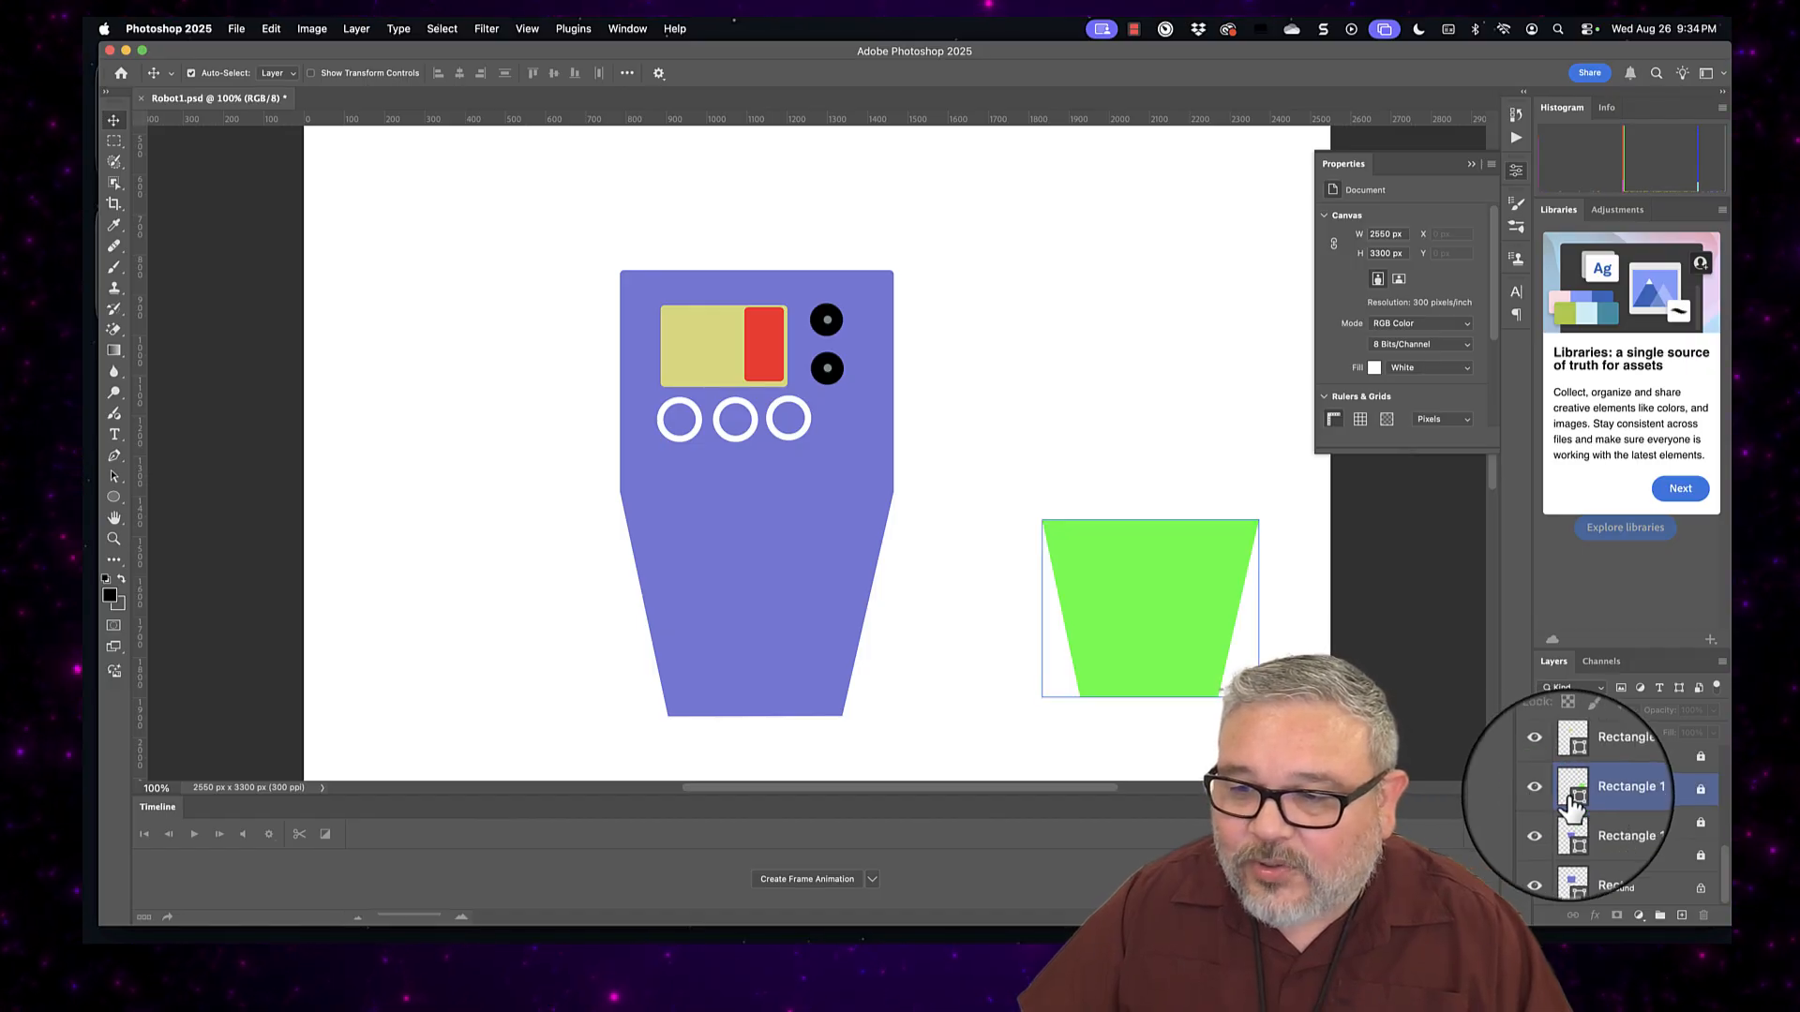
# Step: Unlock the green trapezoid's layer and move the trapezoid onto the lower, tapered part of the blue body, centred within it
pyautogui.click(1702, 797)
pyautogui.moveTo(1158, 642); pyautogui.dragTo(765, 623)
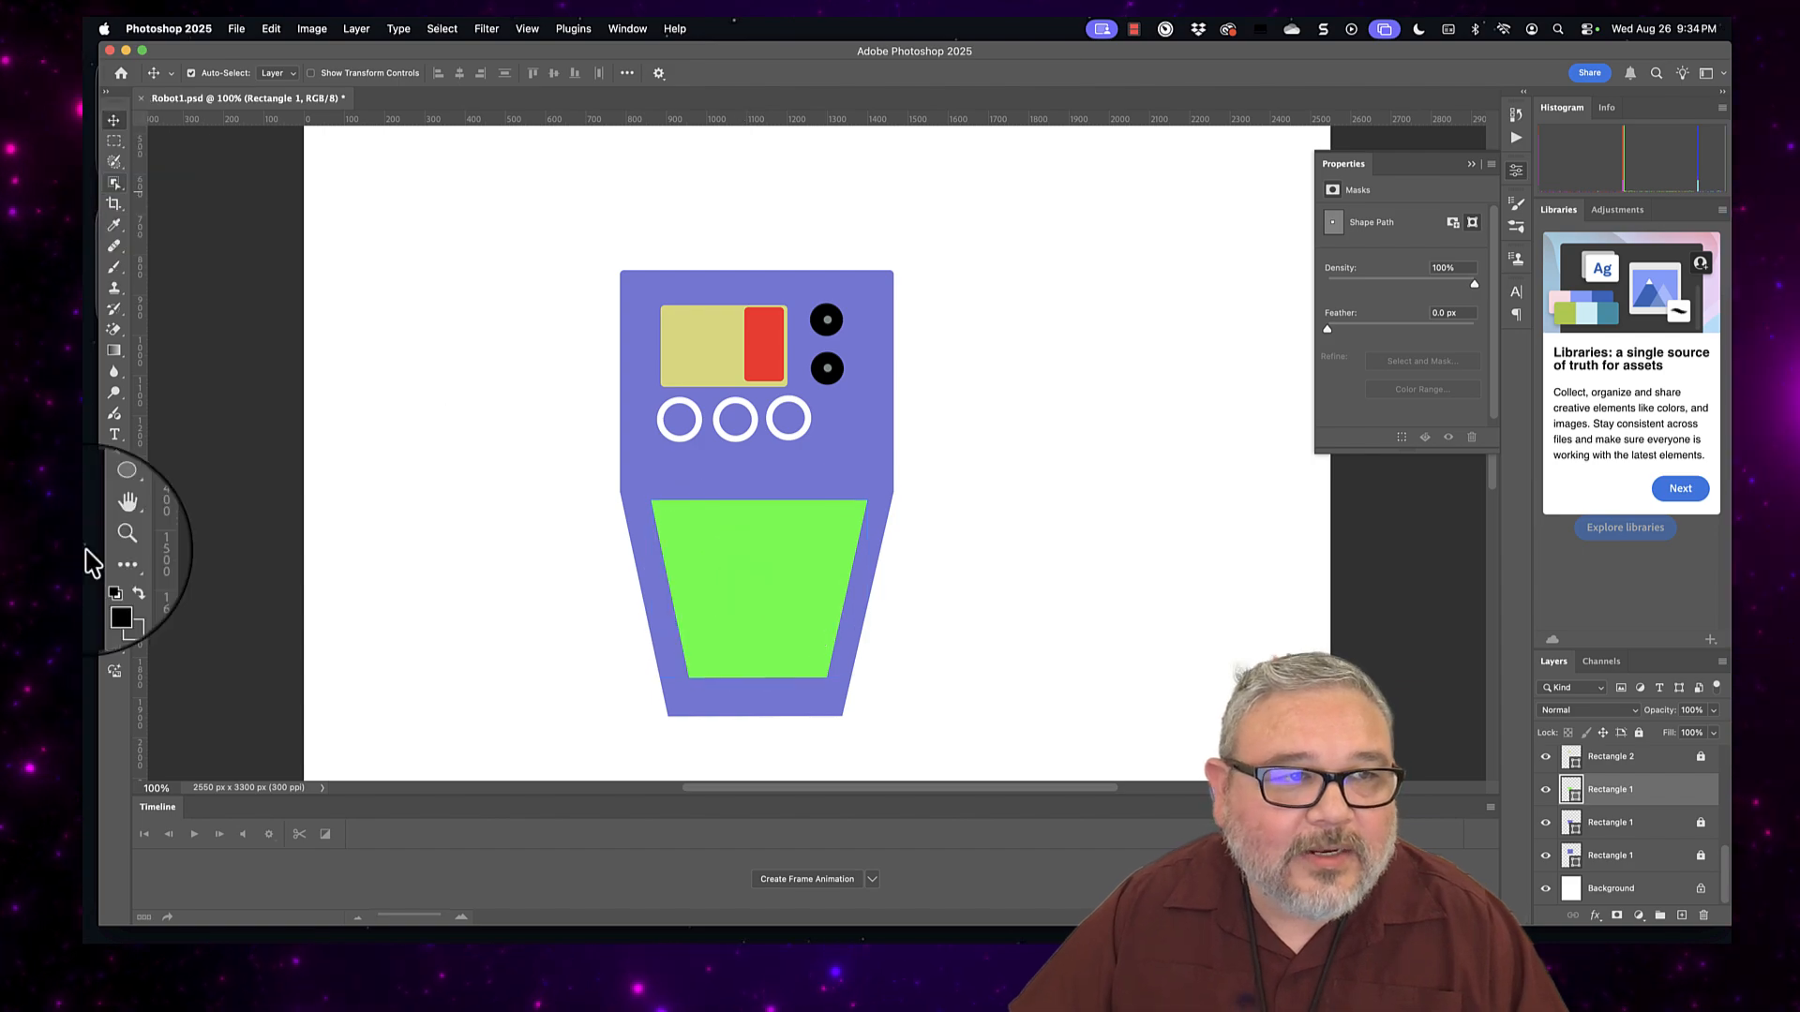
pyautogui.click(740, 578)
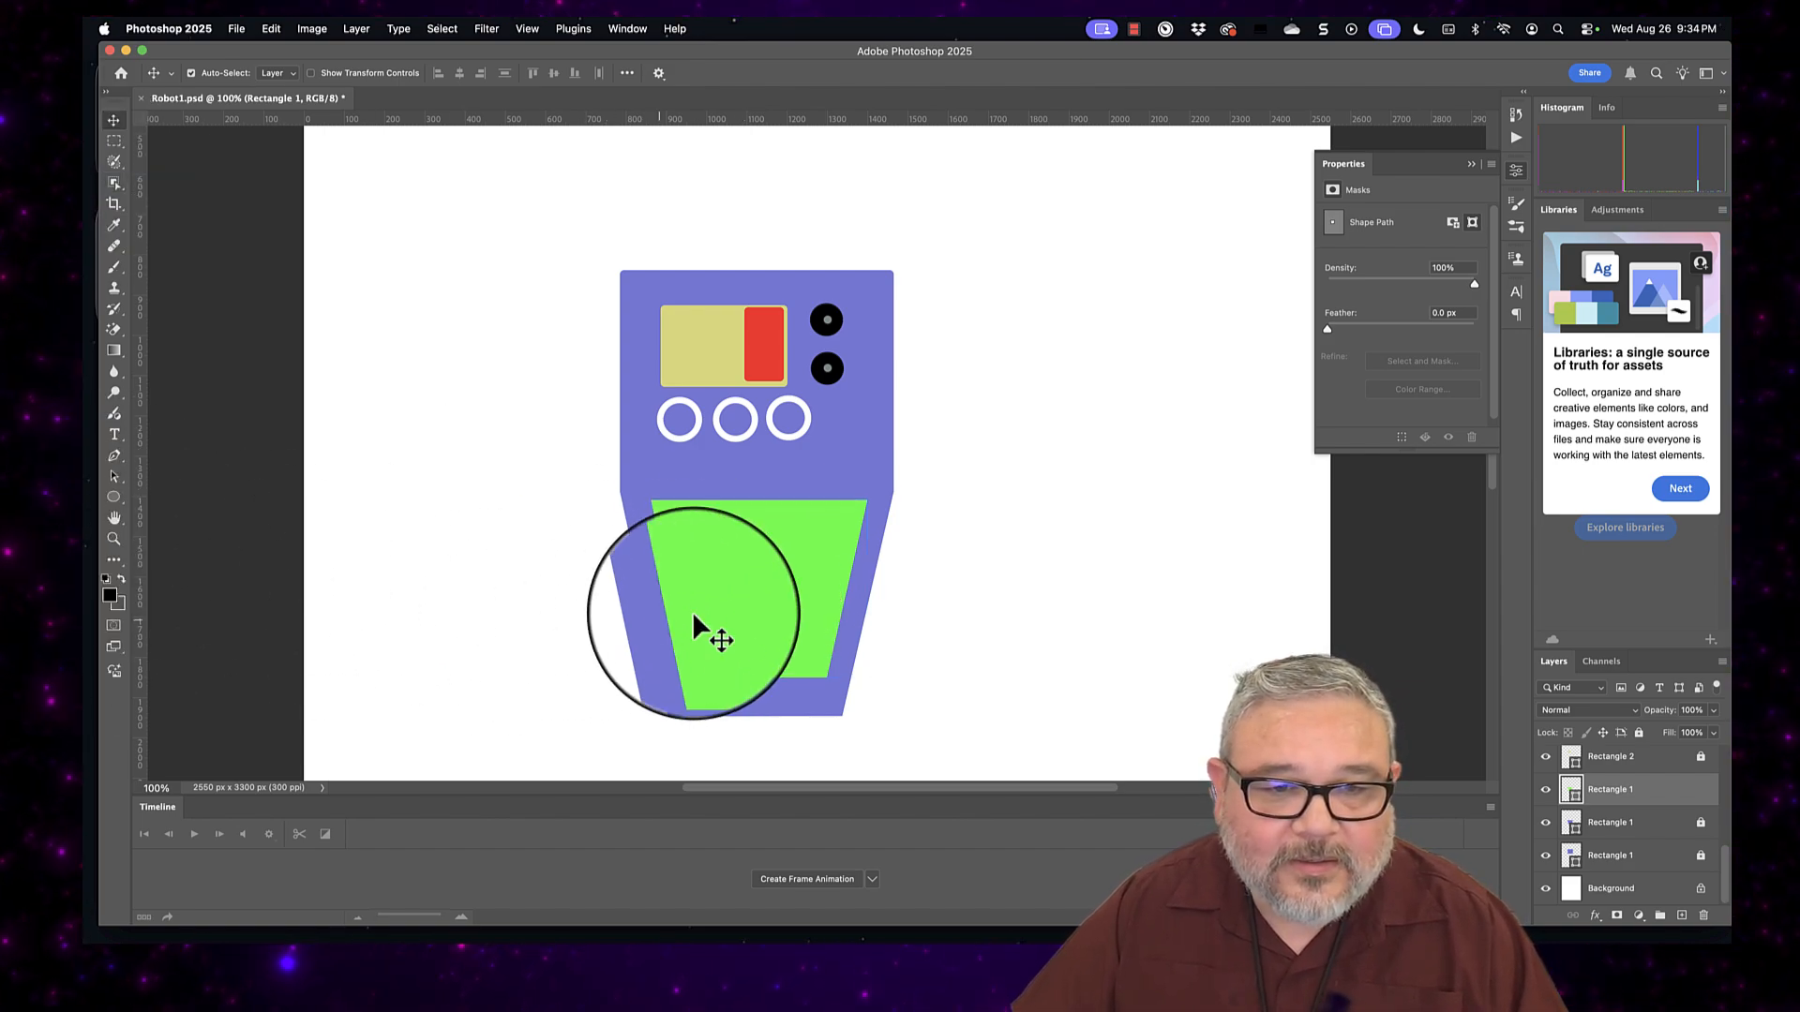
pyautogui.moveTo(739, 609); pyautogui.dragTo(745, 628)
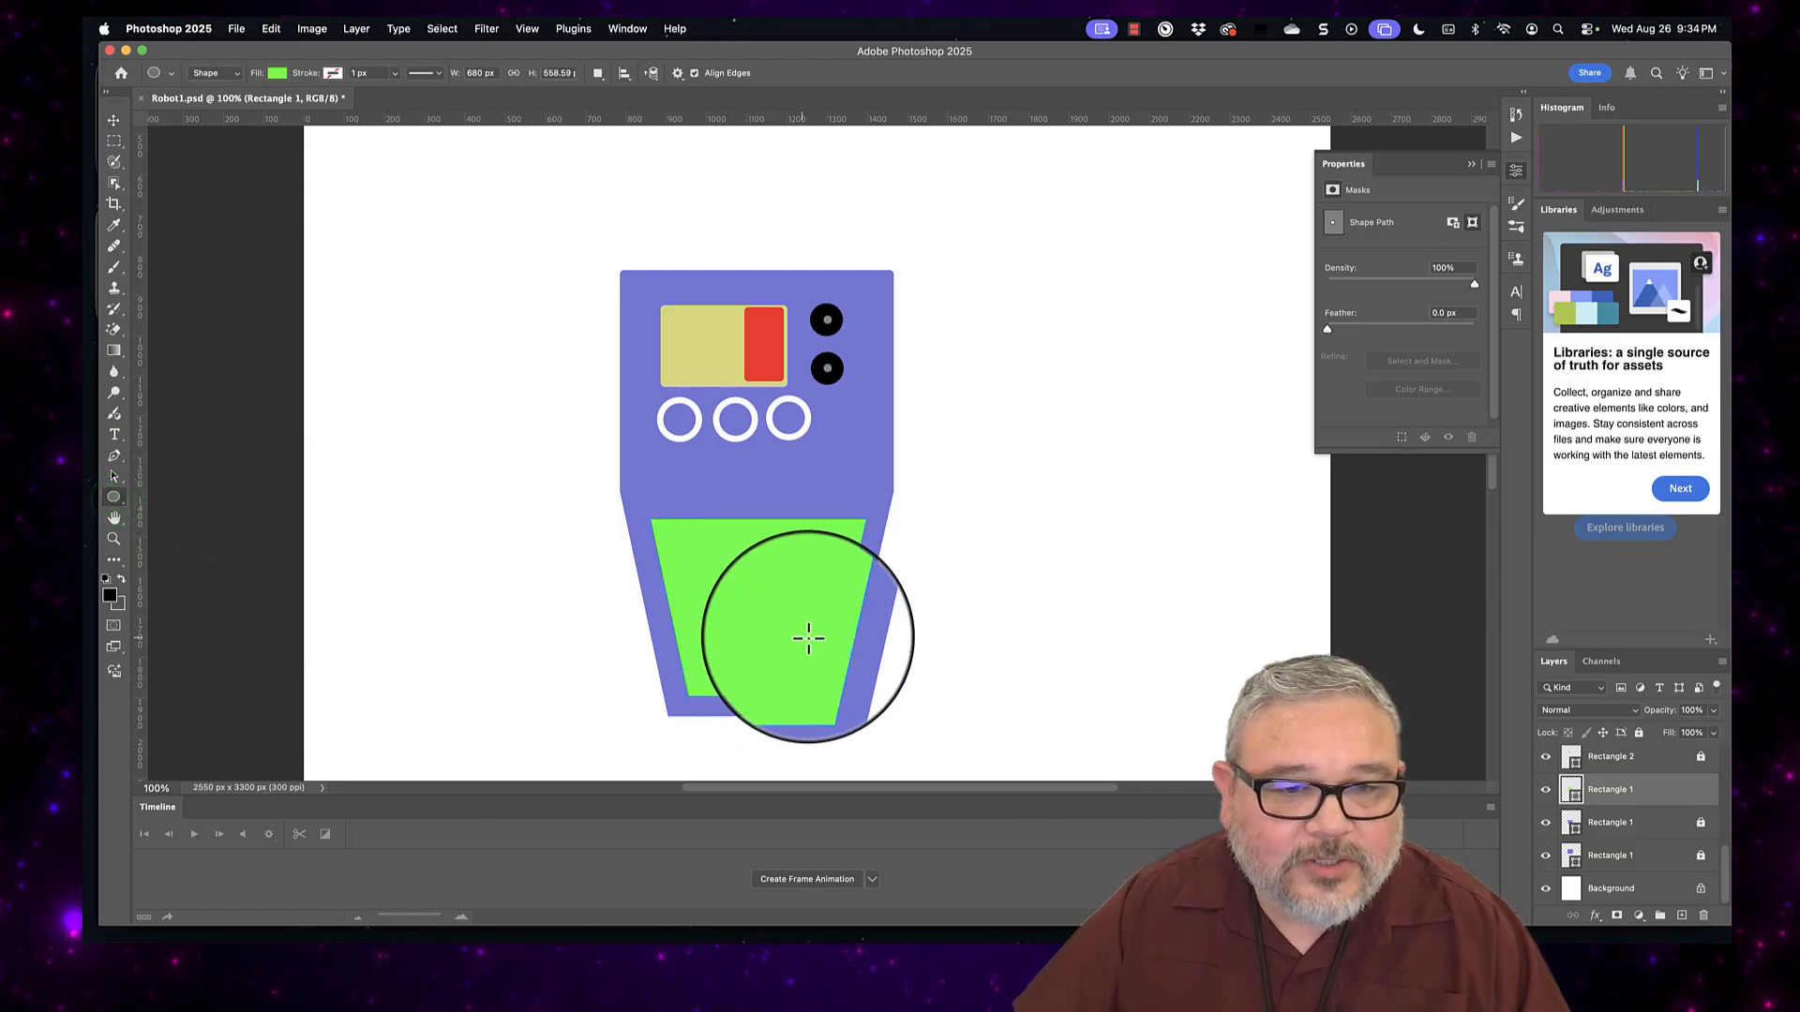
# Step: Fill the lower green trapezoid panel with a teal, pink and purple linear gradient preset, rotated to an angle of -94°
pyautogui.click(277, 73)
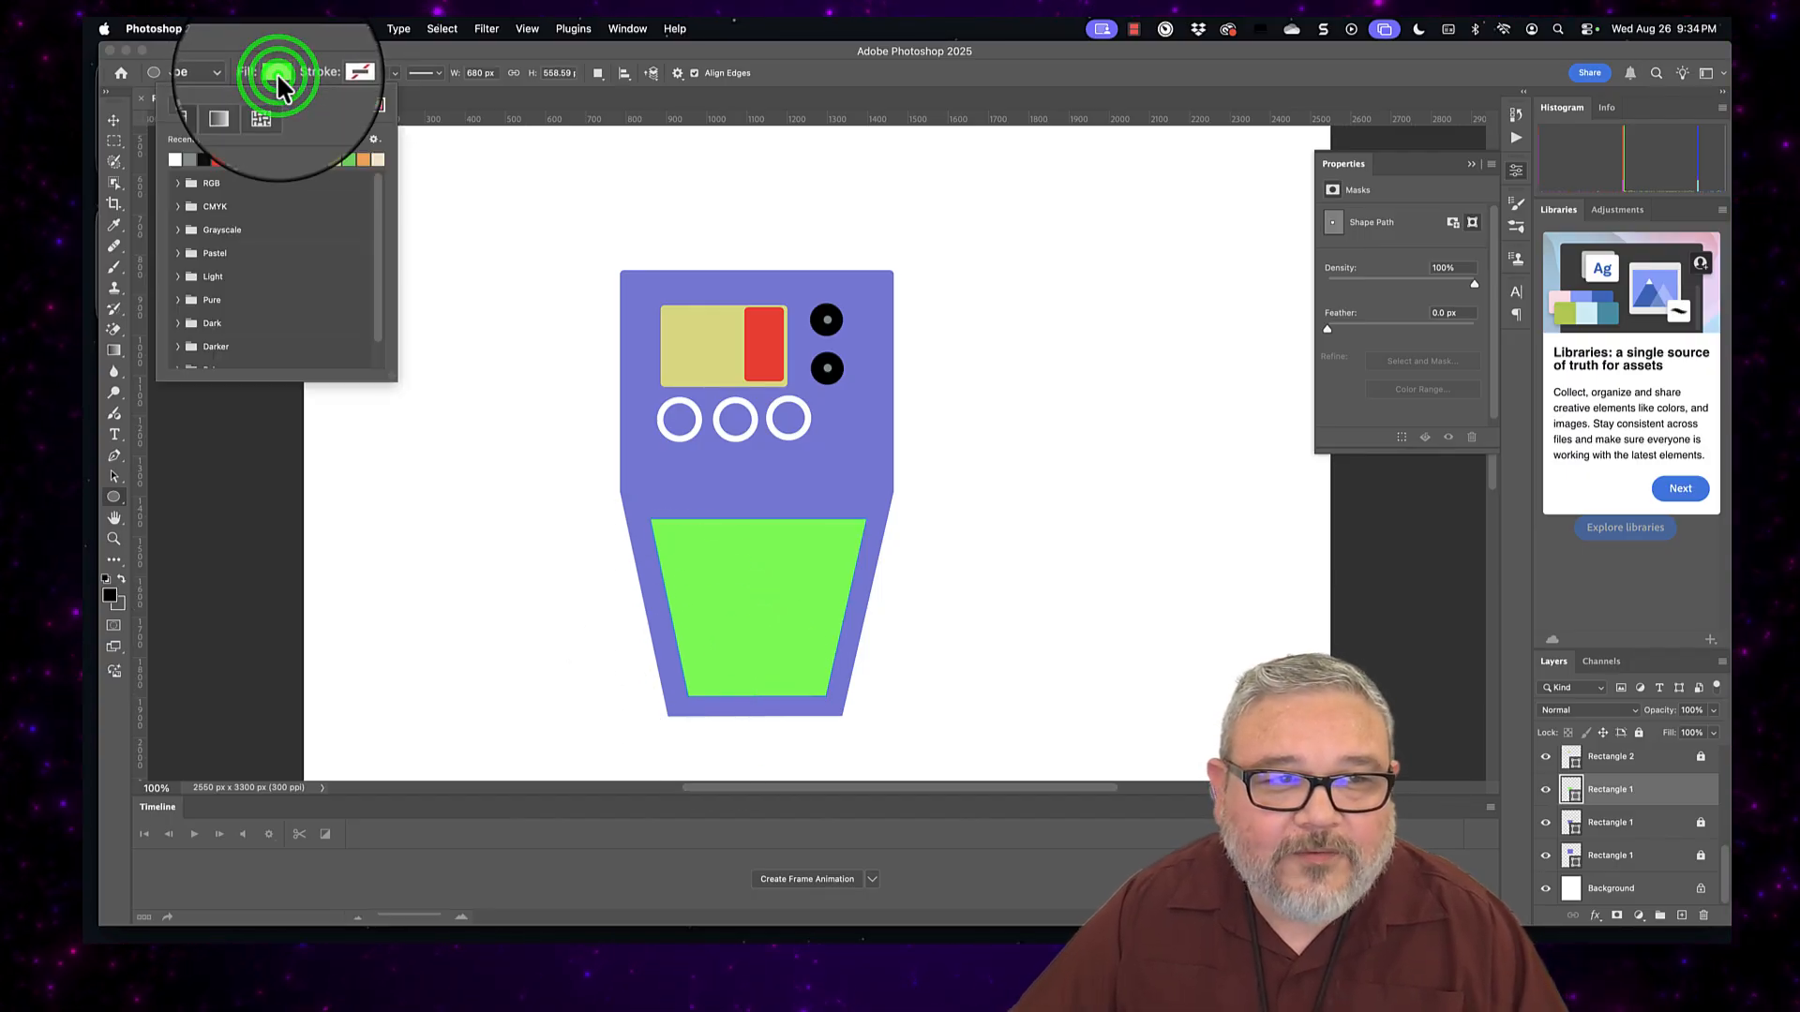
pyautogui.click(238, 103)
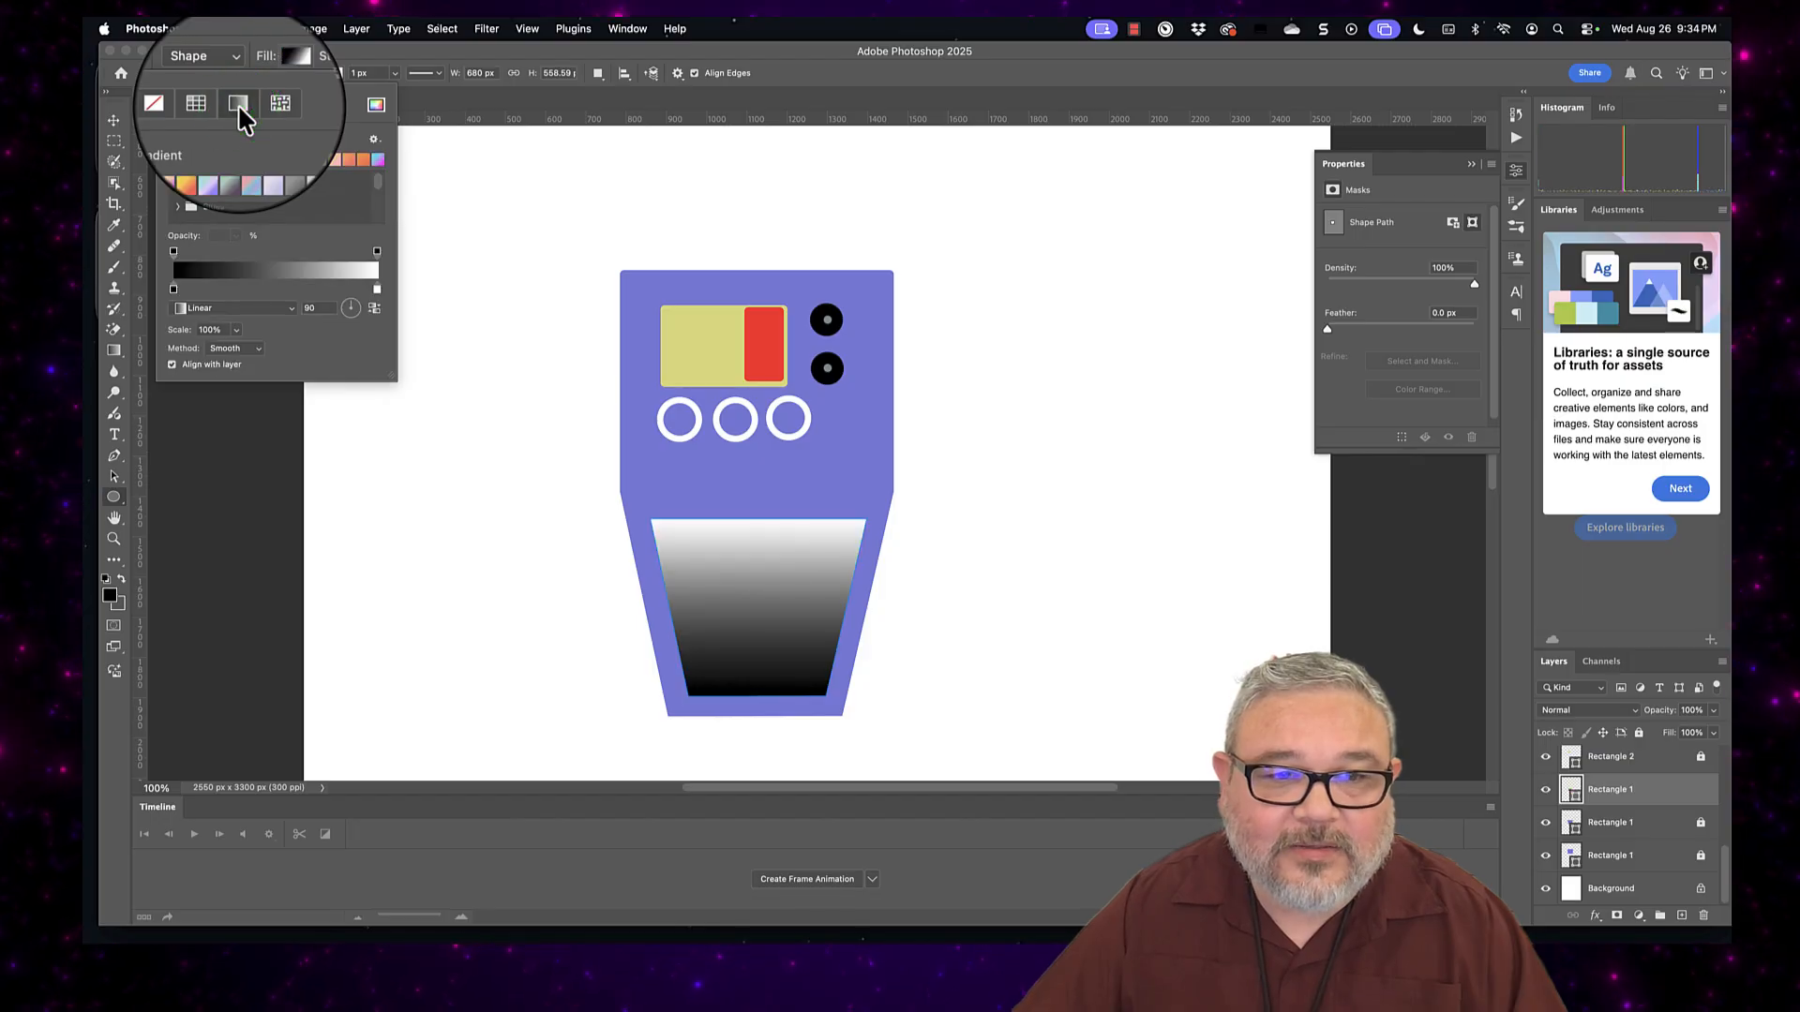
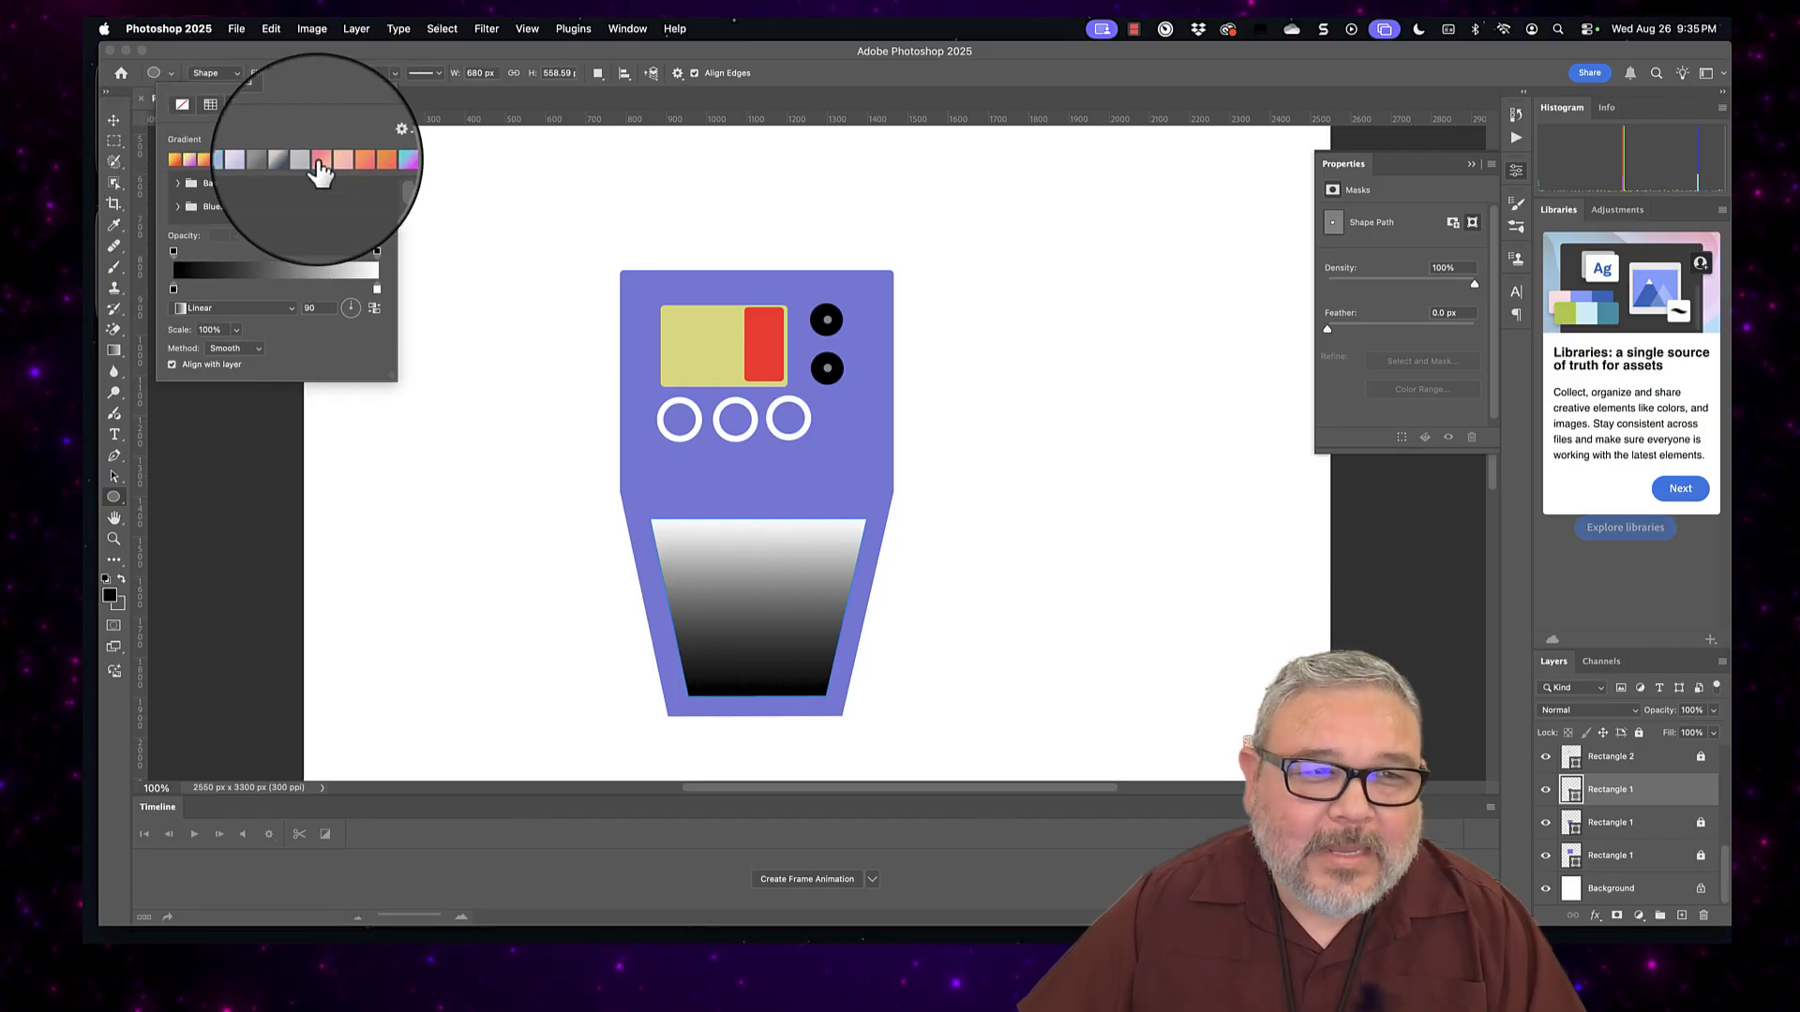
pyautogui.click(218, 162)
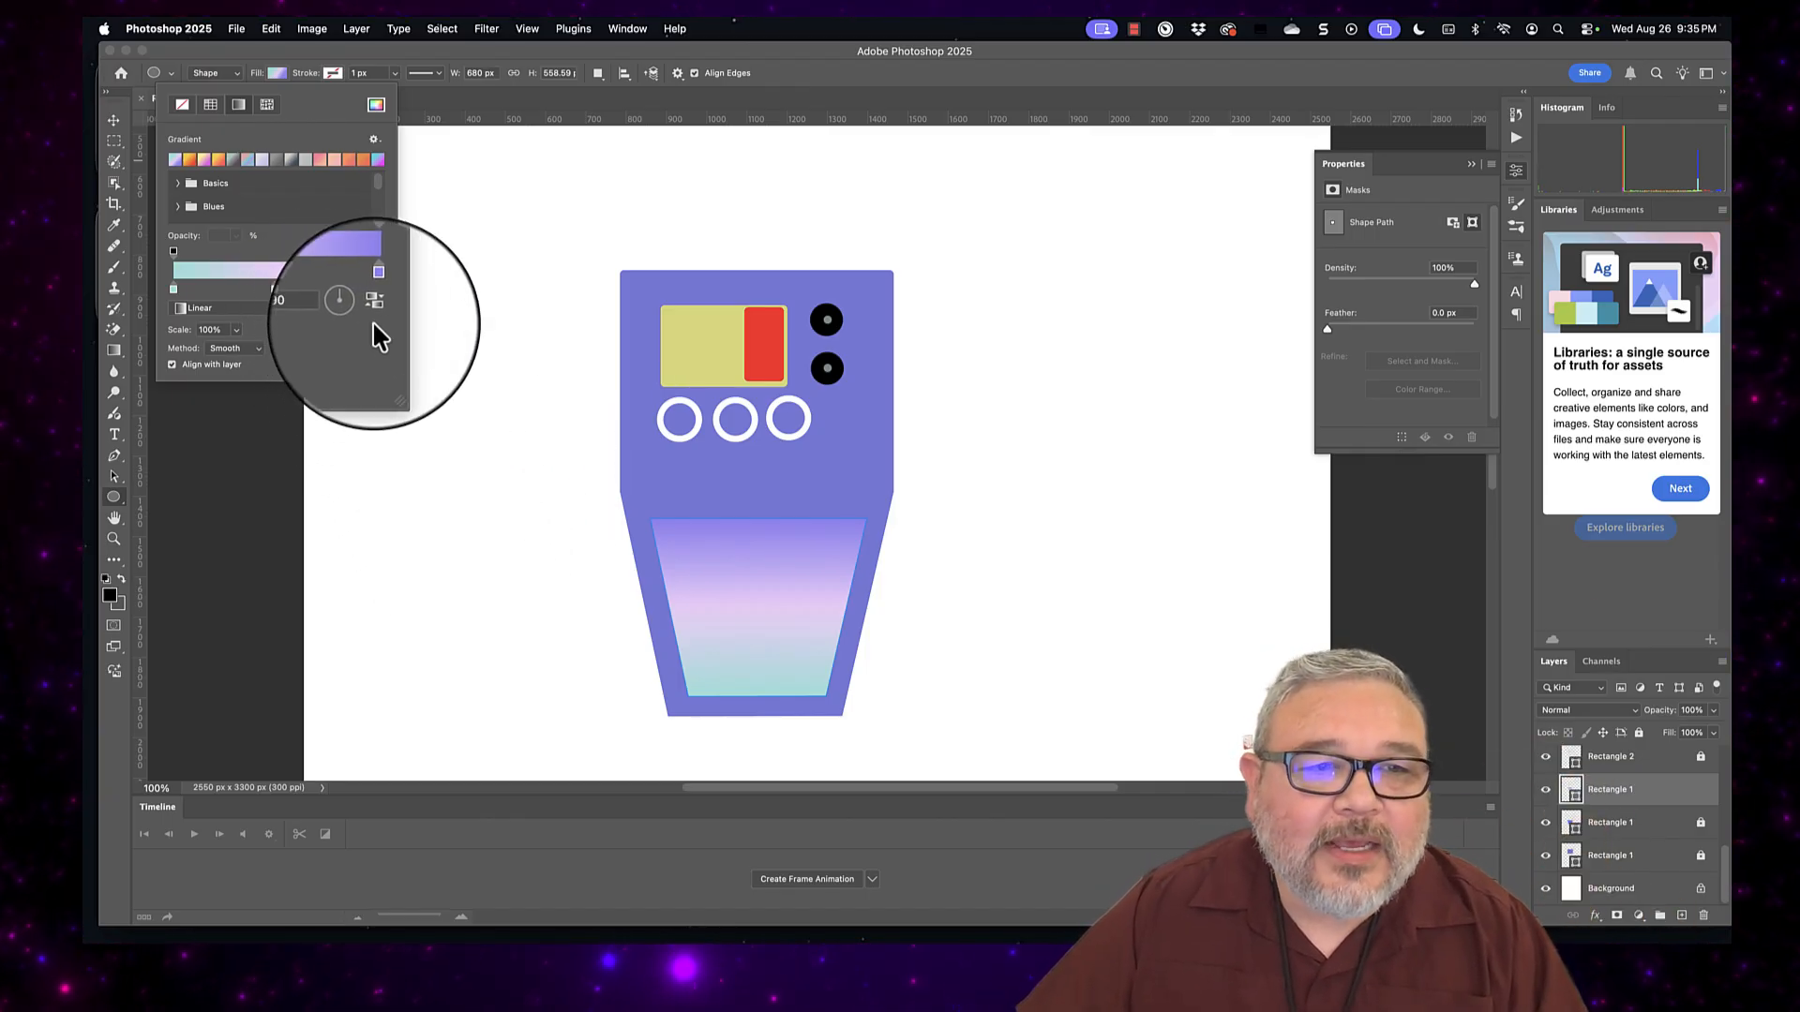
pyautogui.click(350, 301)
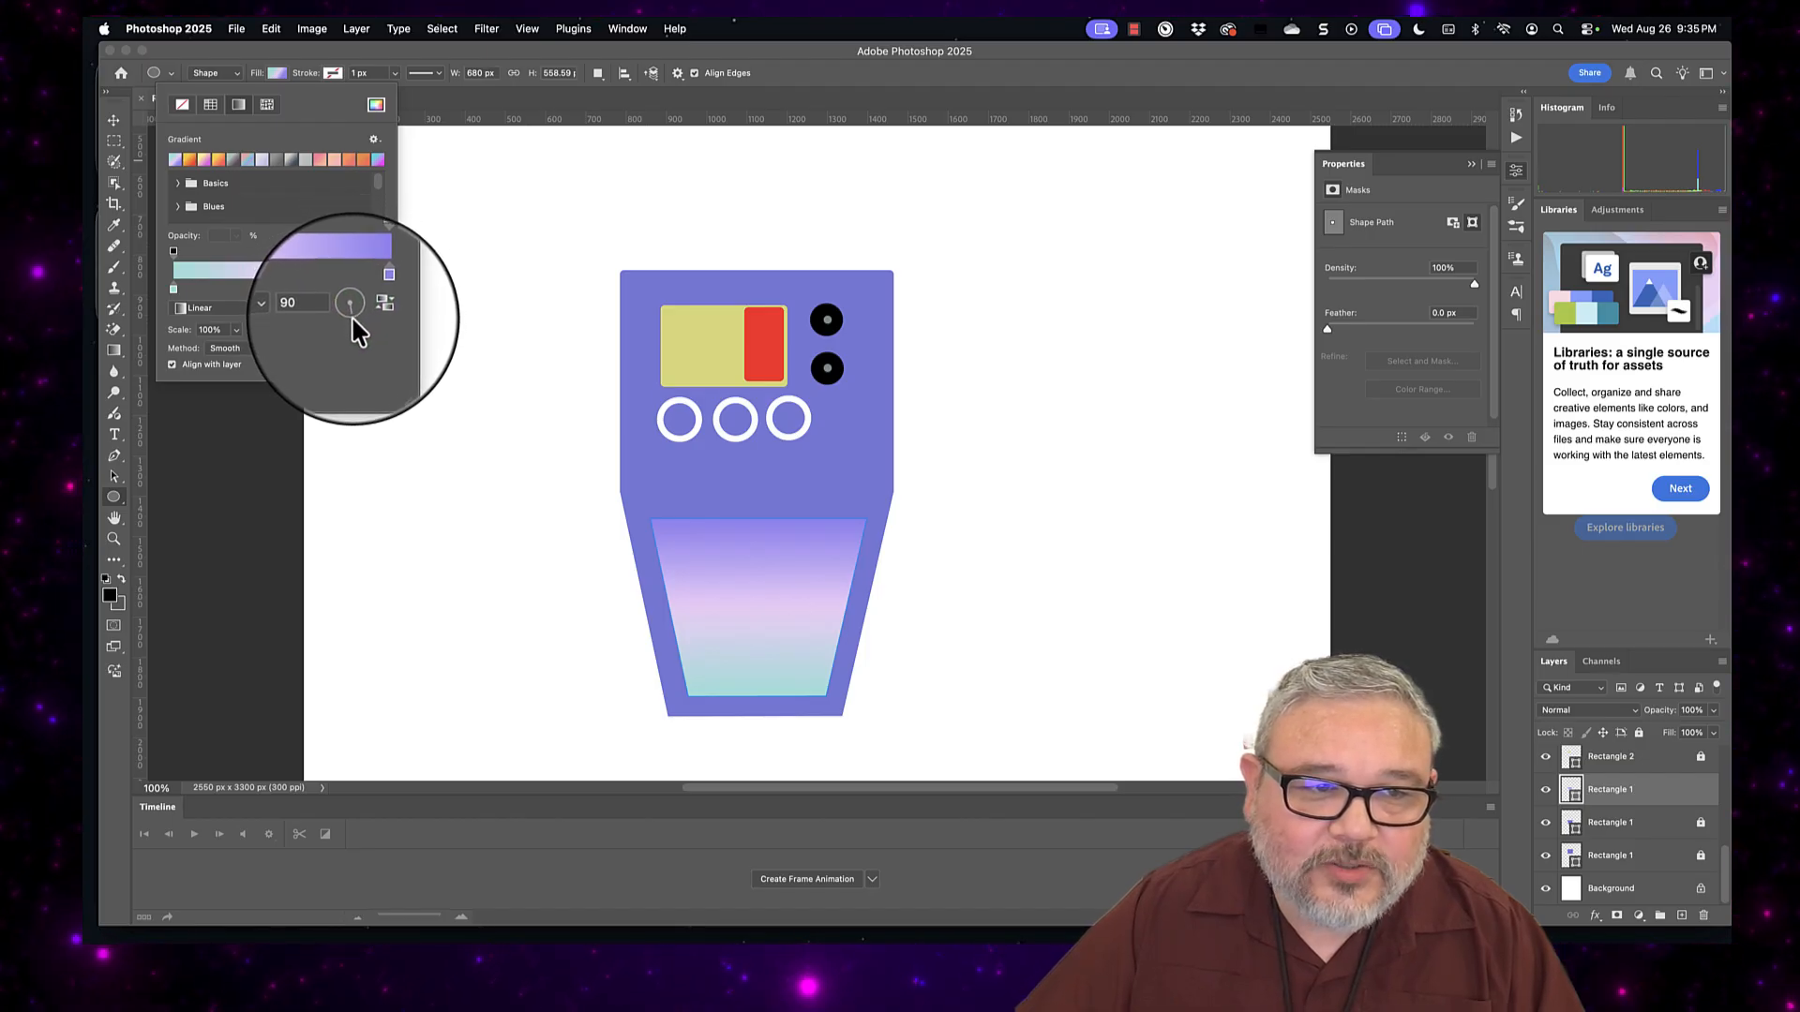
pyautogui.click(349, 319)
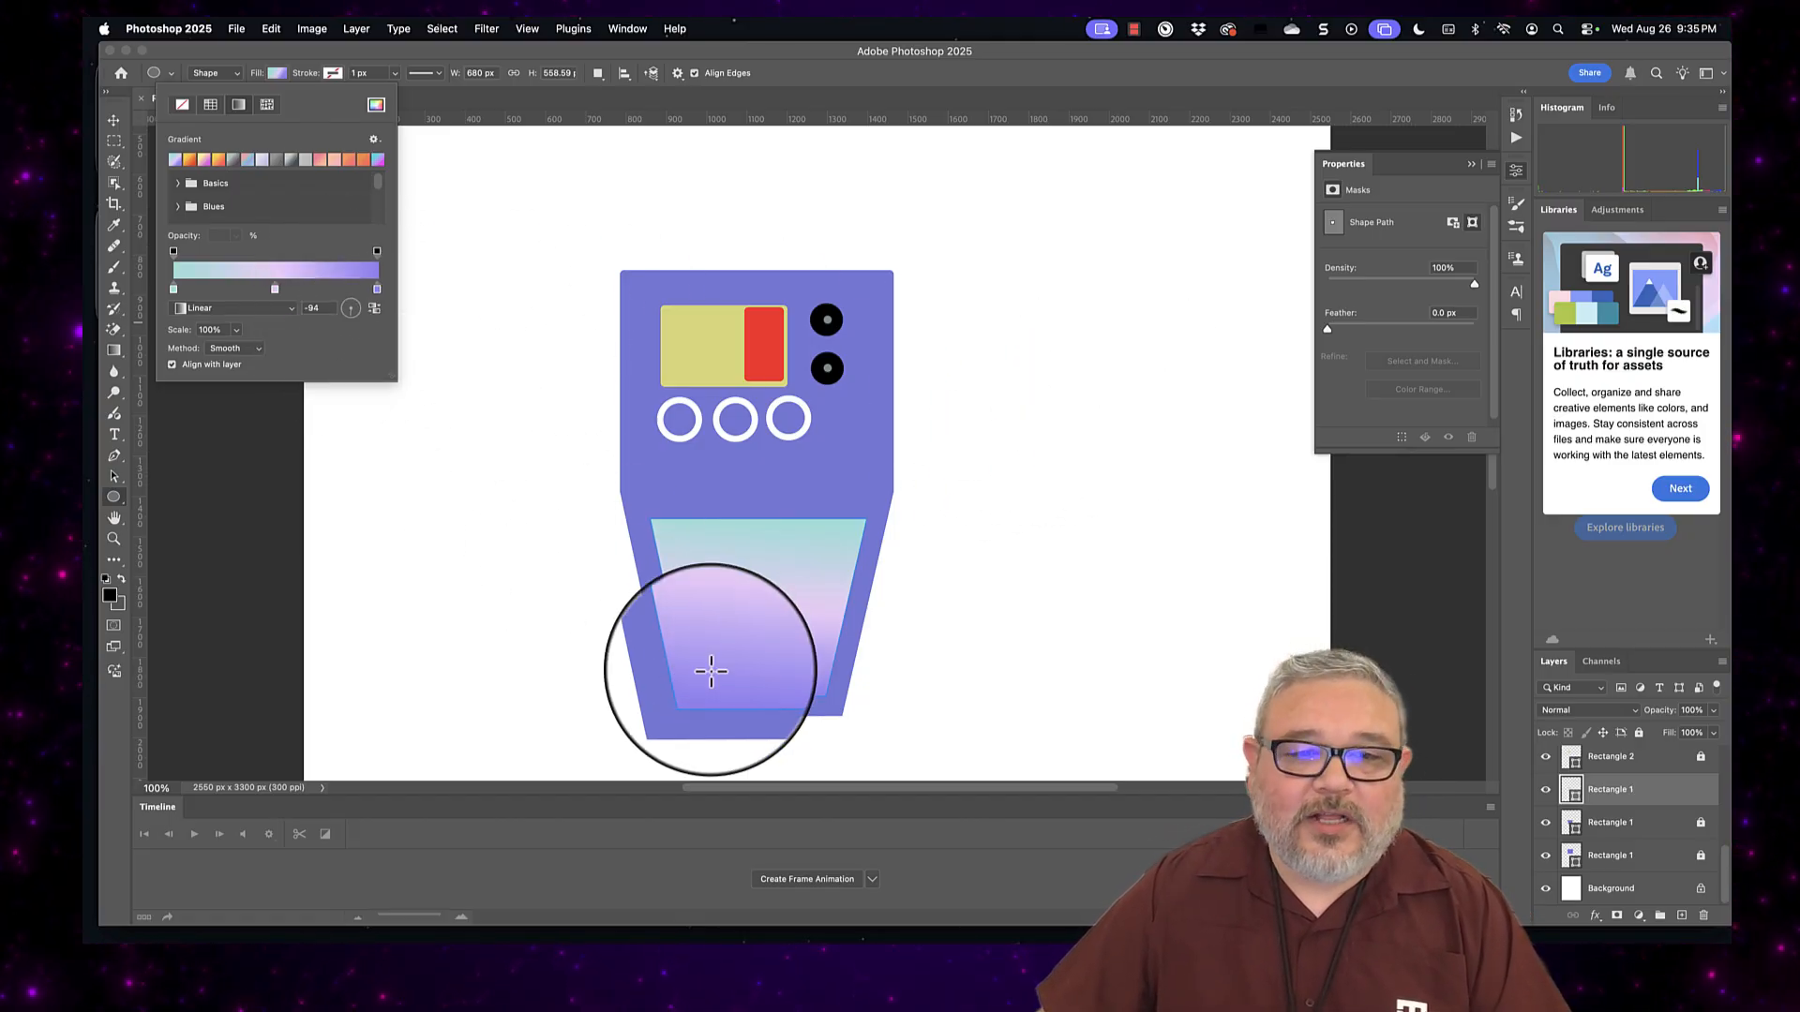
# Step: Change the purple end stop of the panel's gradient to blue #328cc6
pyautogui.doubleClick(375, 292)
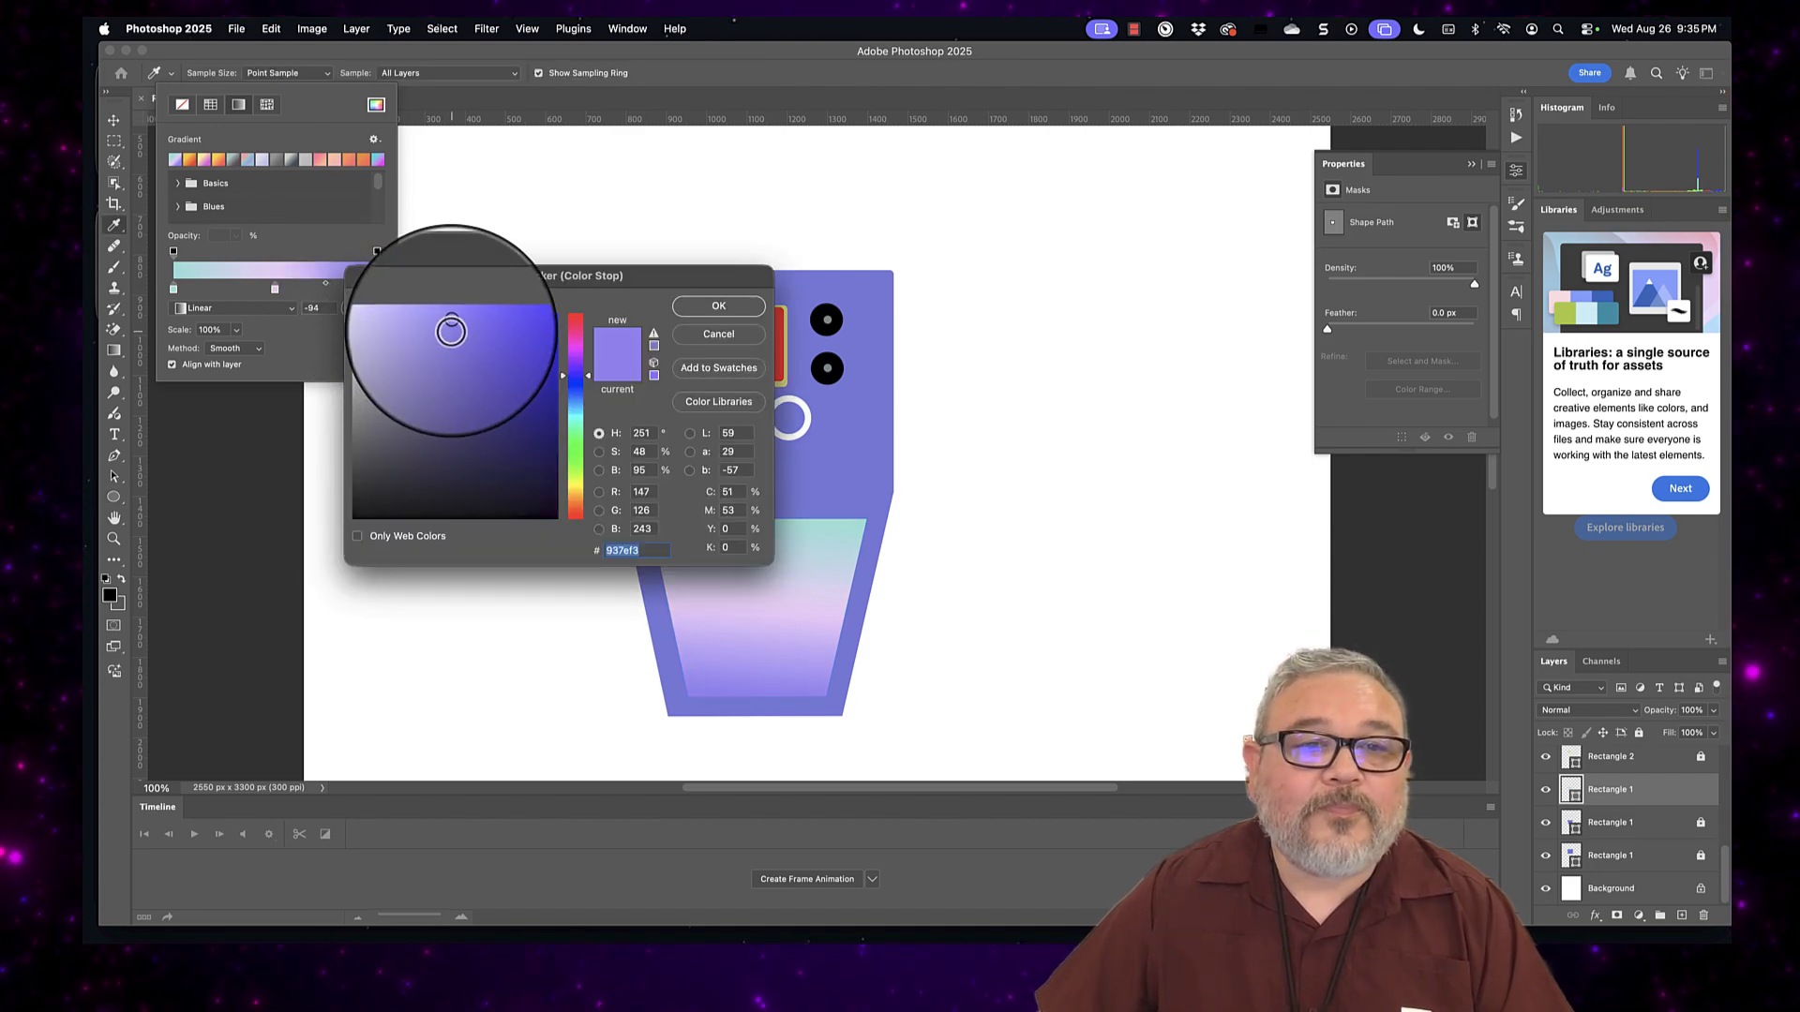
pyautogui.moveTo(559, 375); pyautogui.dragTo(561, 396)
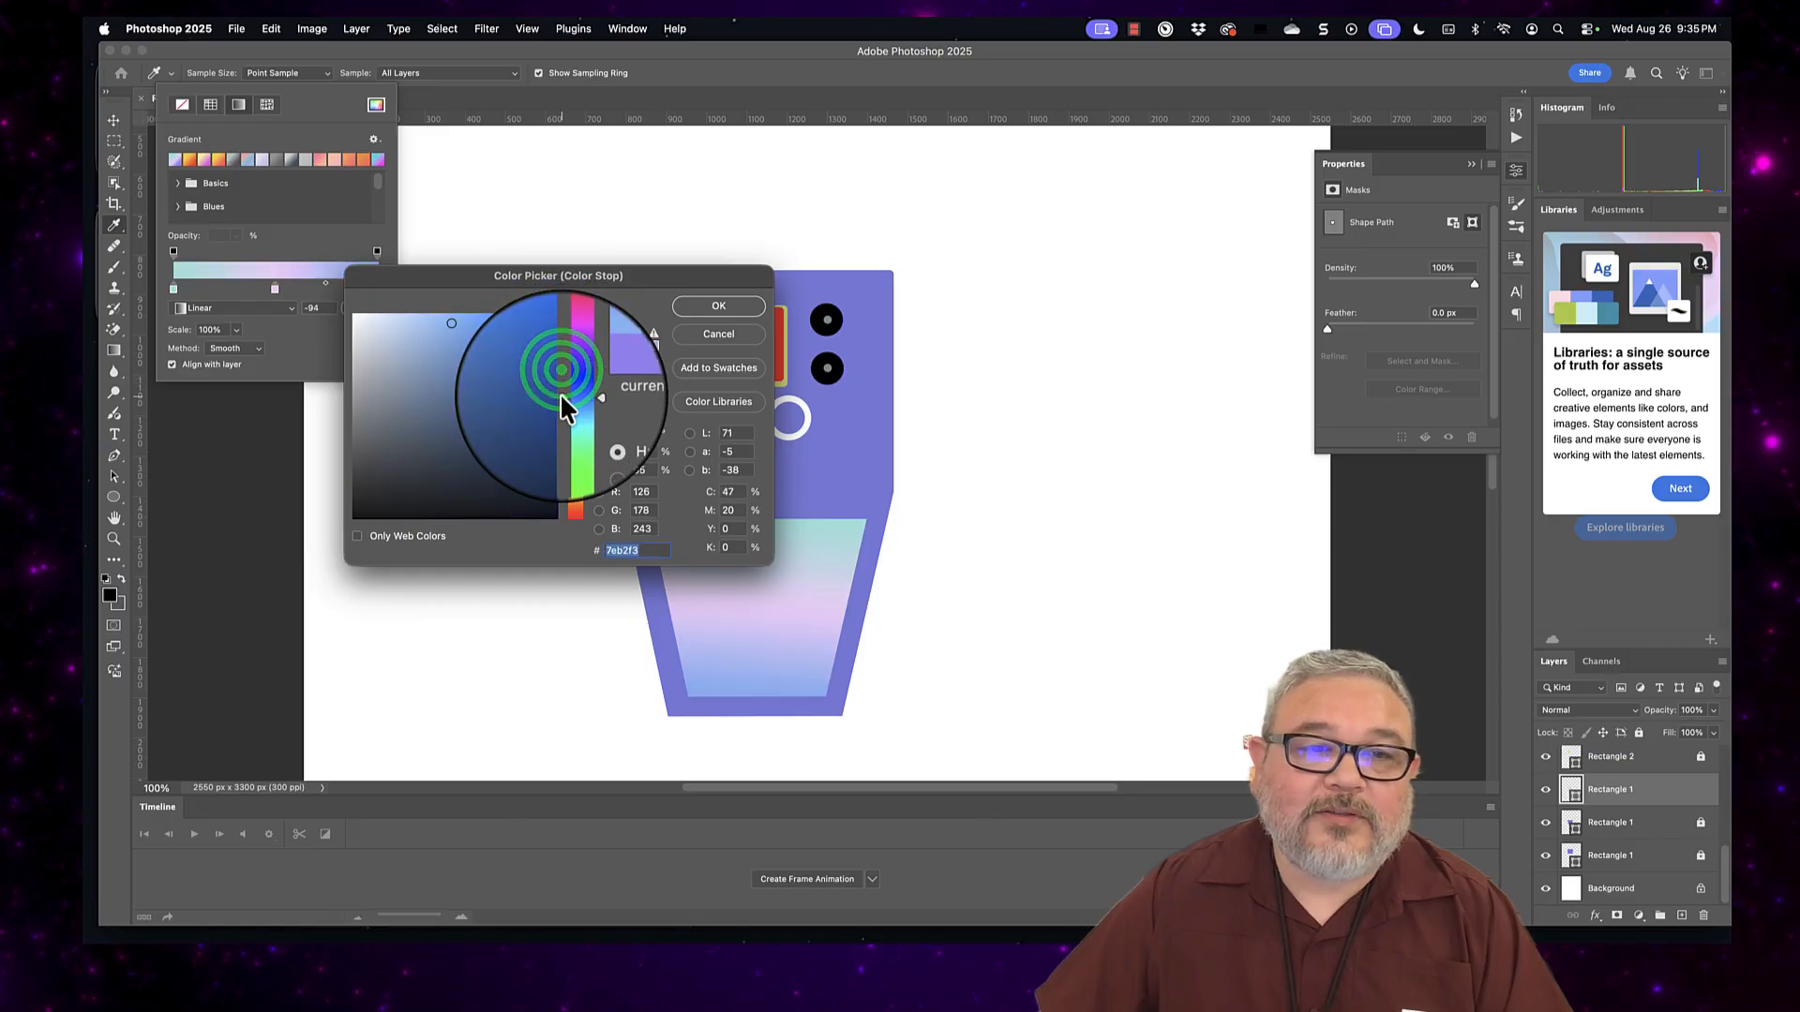
pyautogui.click(489, 329)
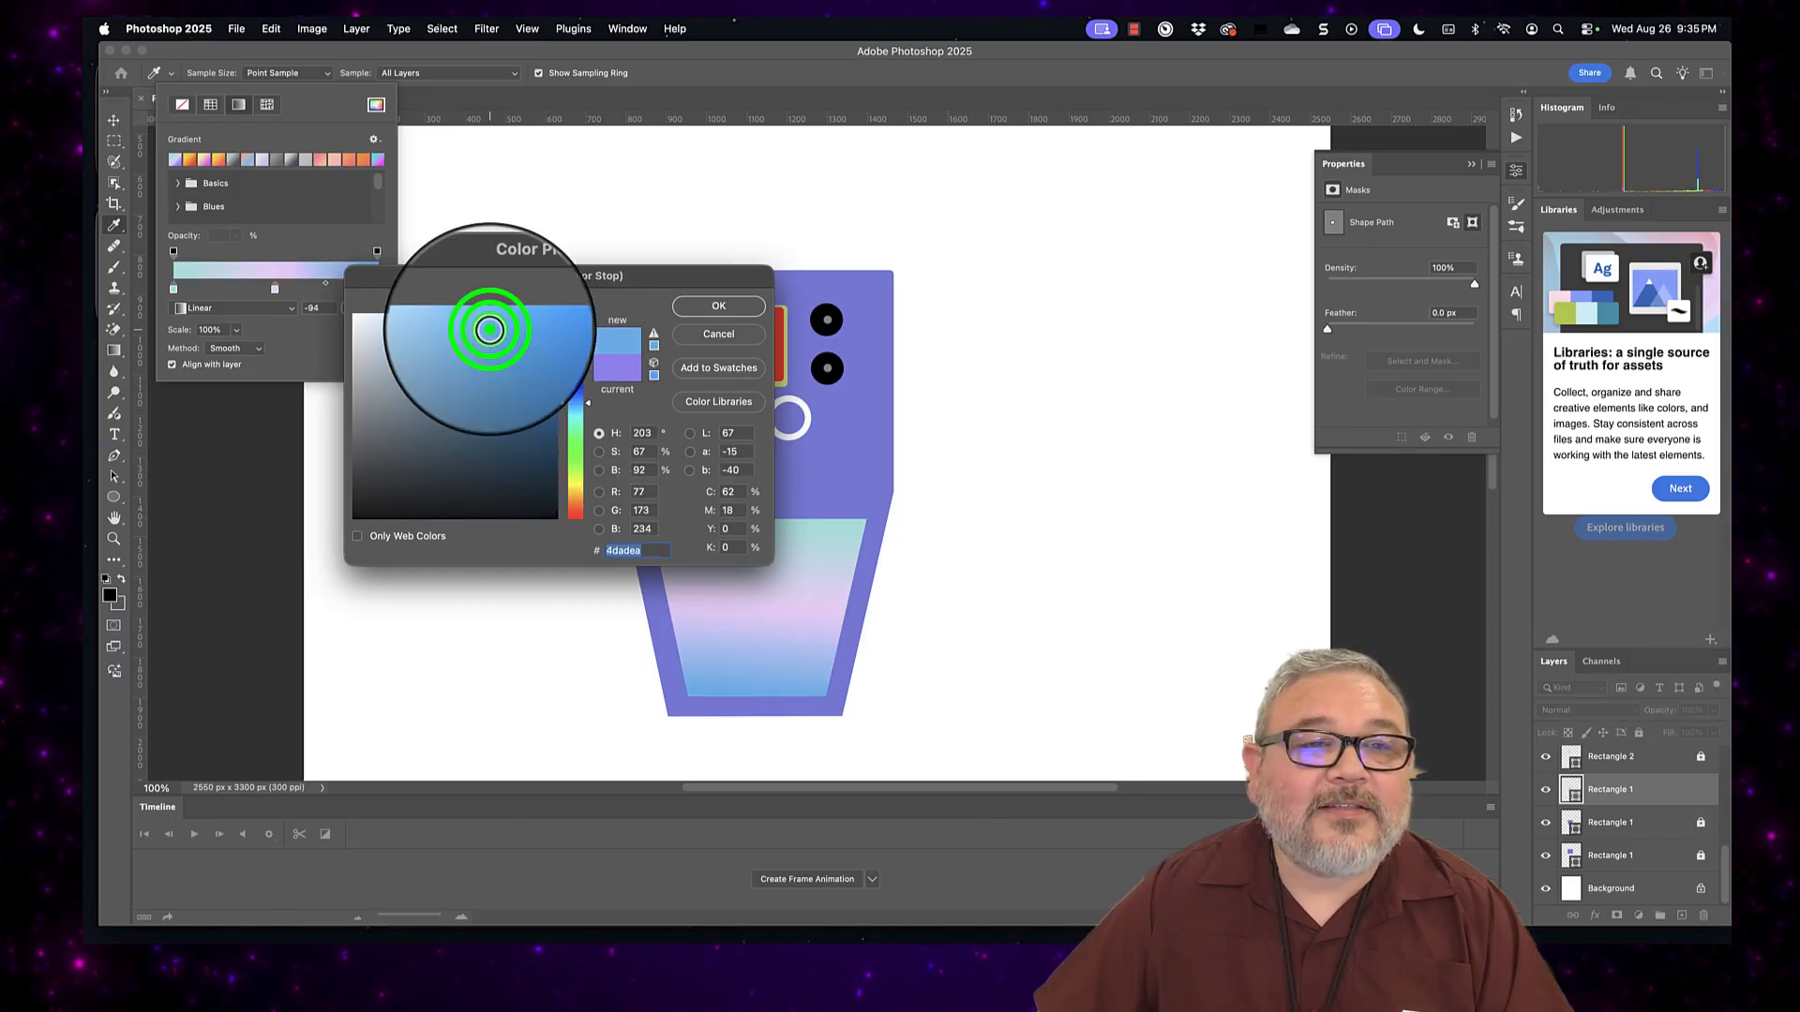
pyautogui.moveTo(489, 329); pyautogui.dragTo(506, 359)
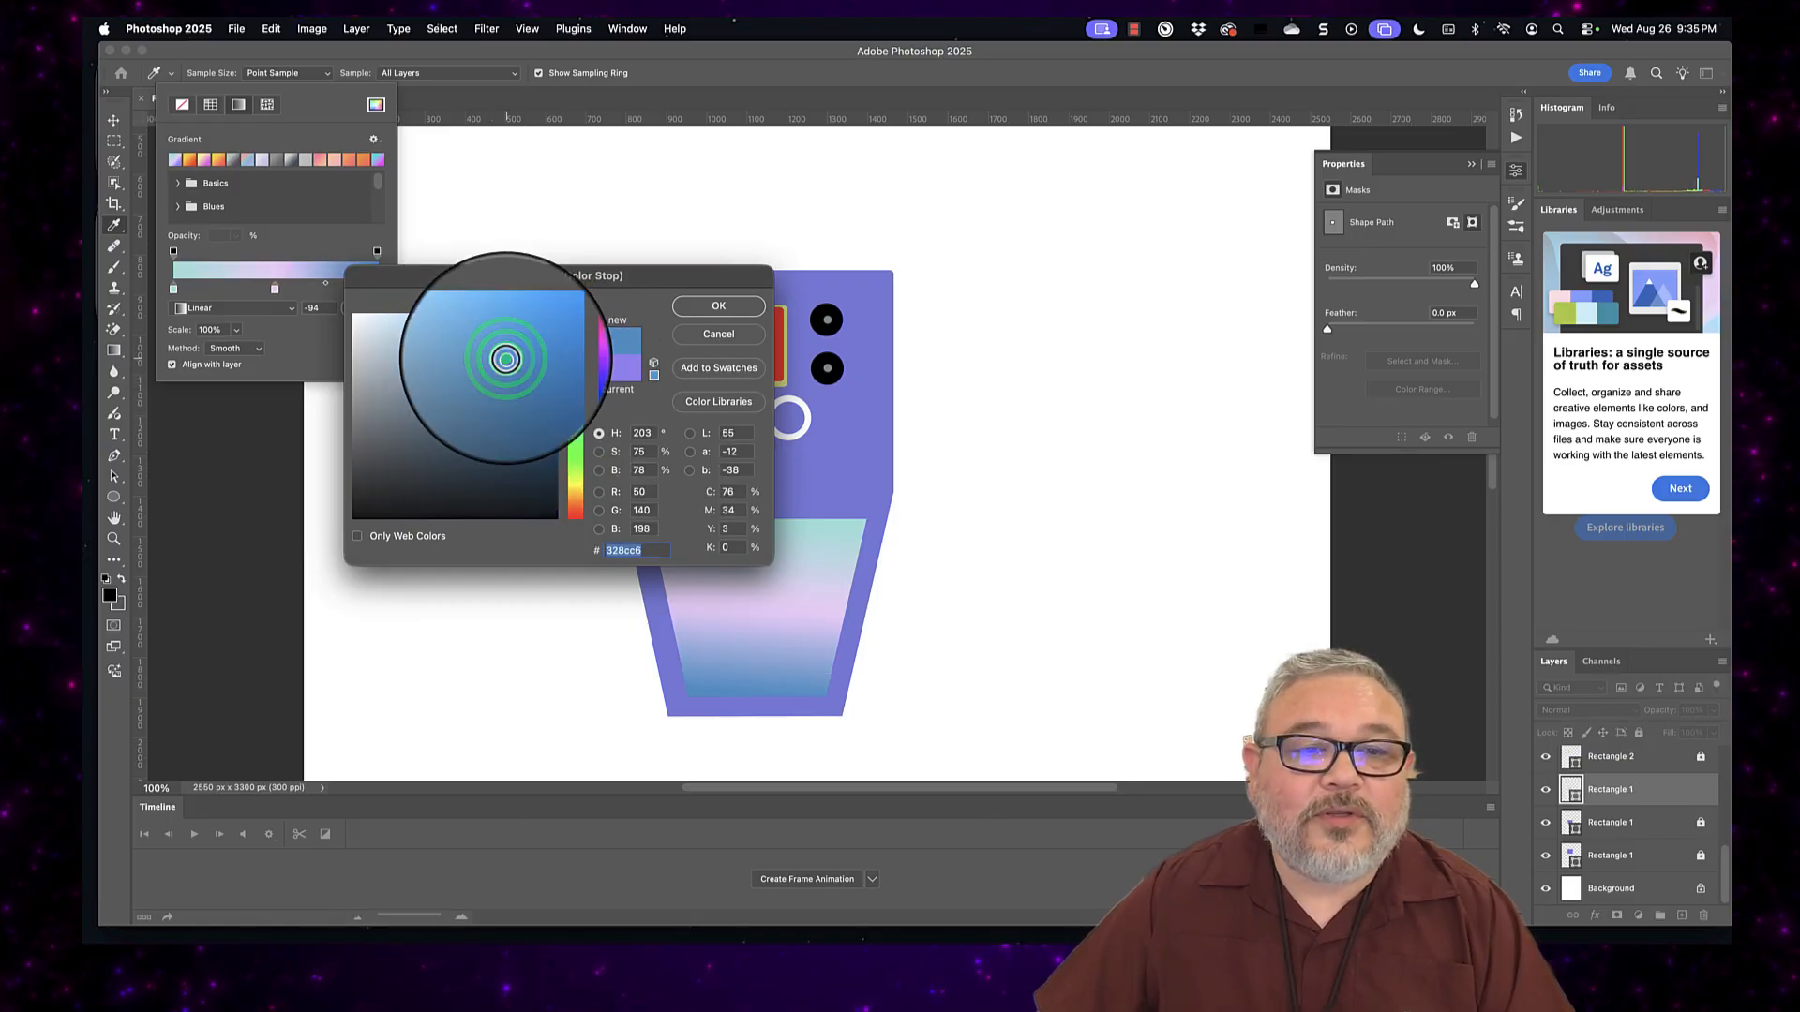
pyautogui.click(696, 305)
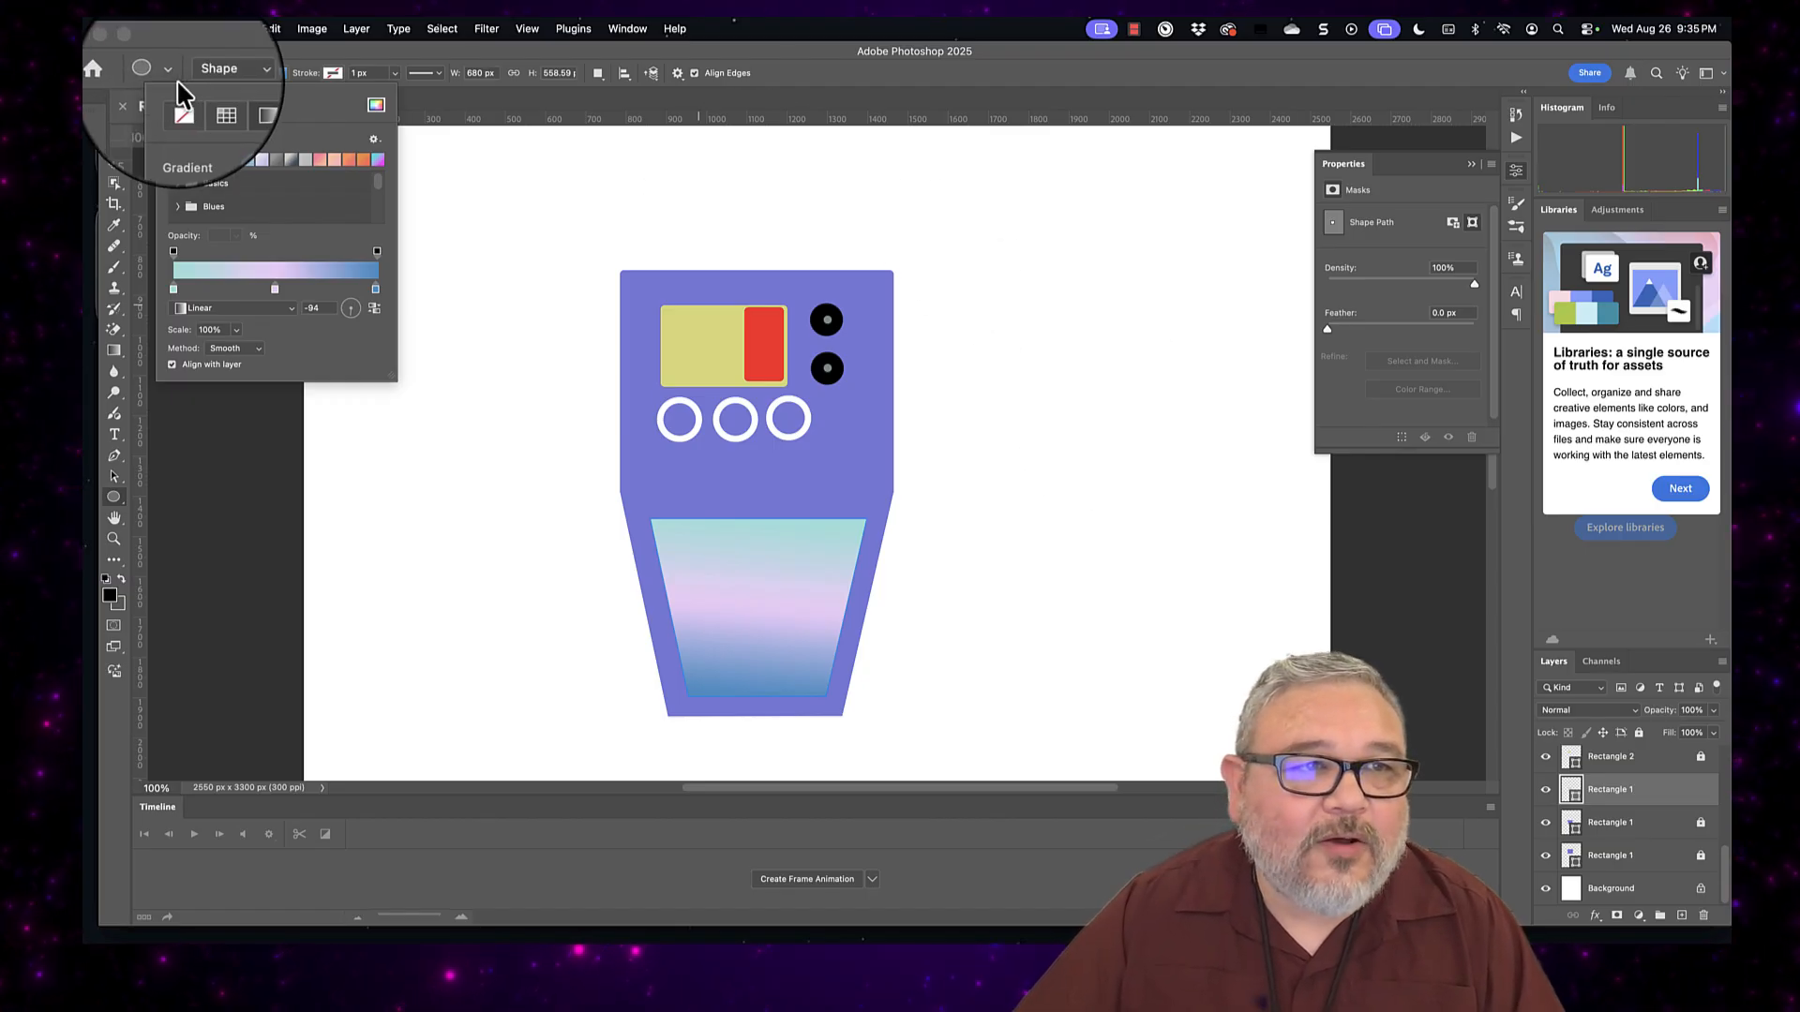
pyautogui.click(242, 69)
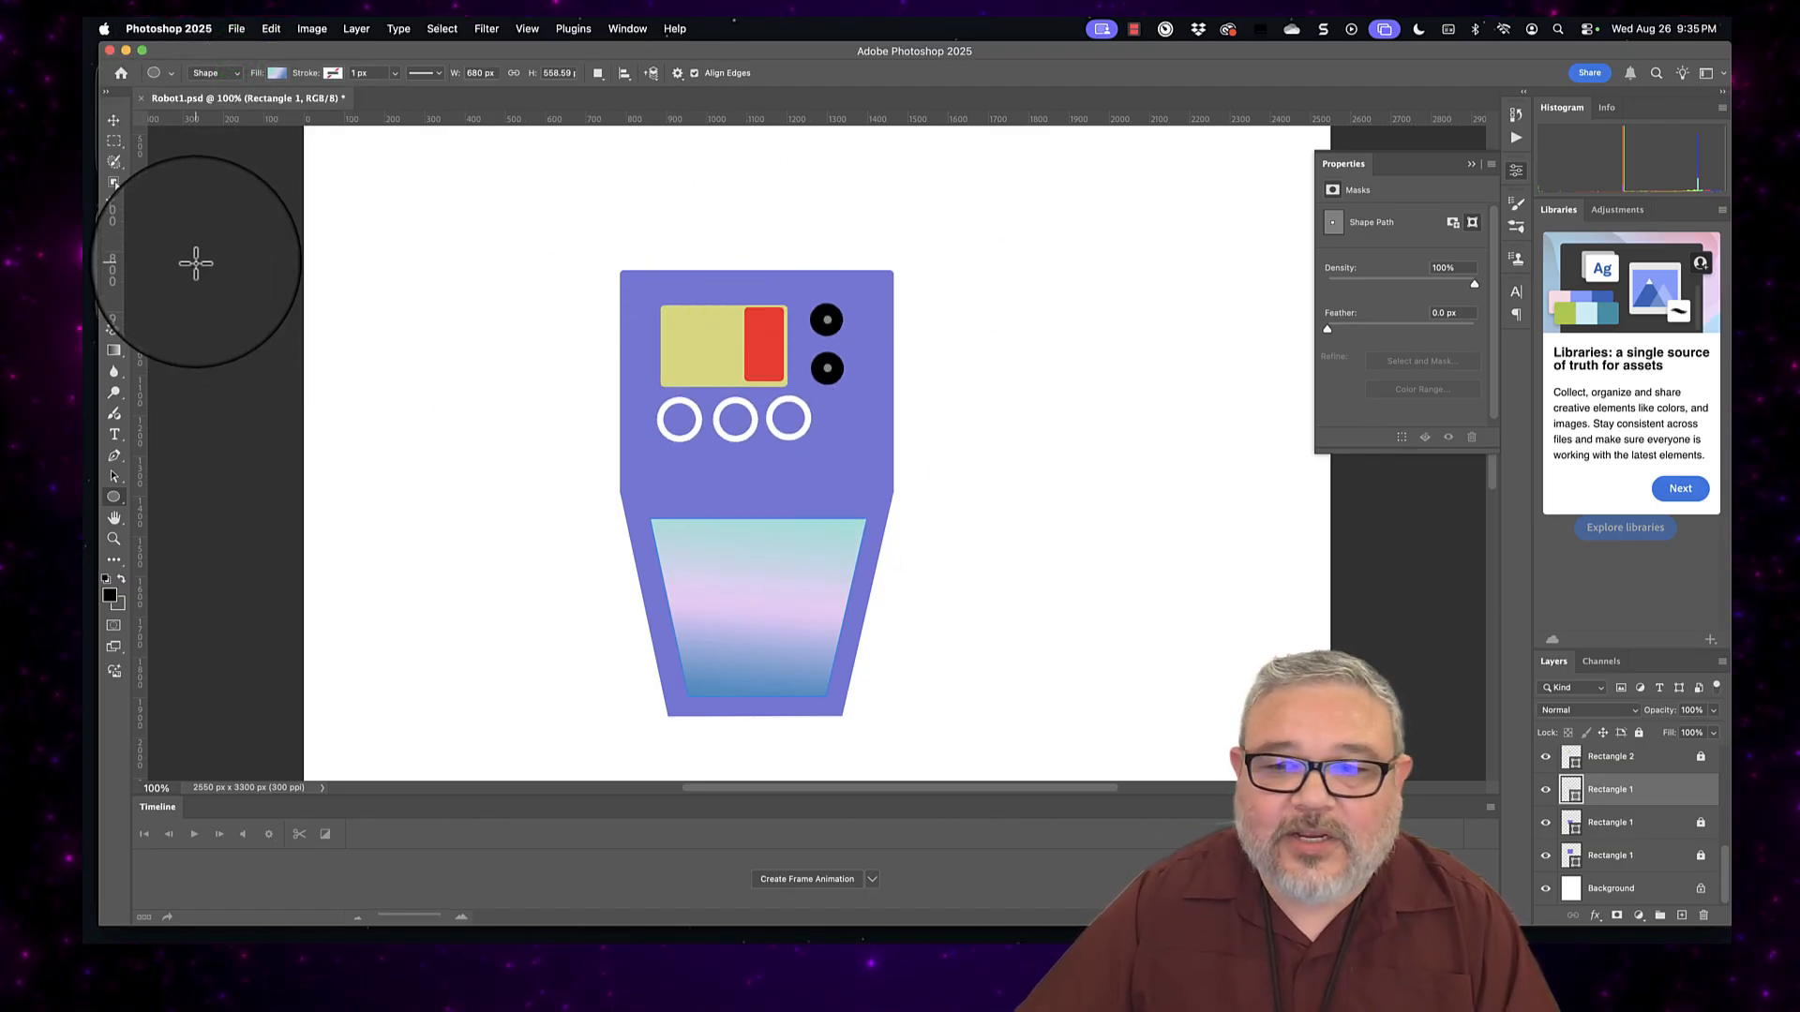
# Step: Select the whole robot body with a rectangular marquee about 889 by 1188 px
pyautogui.click(114, 141)
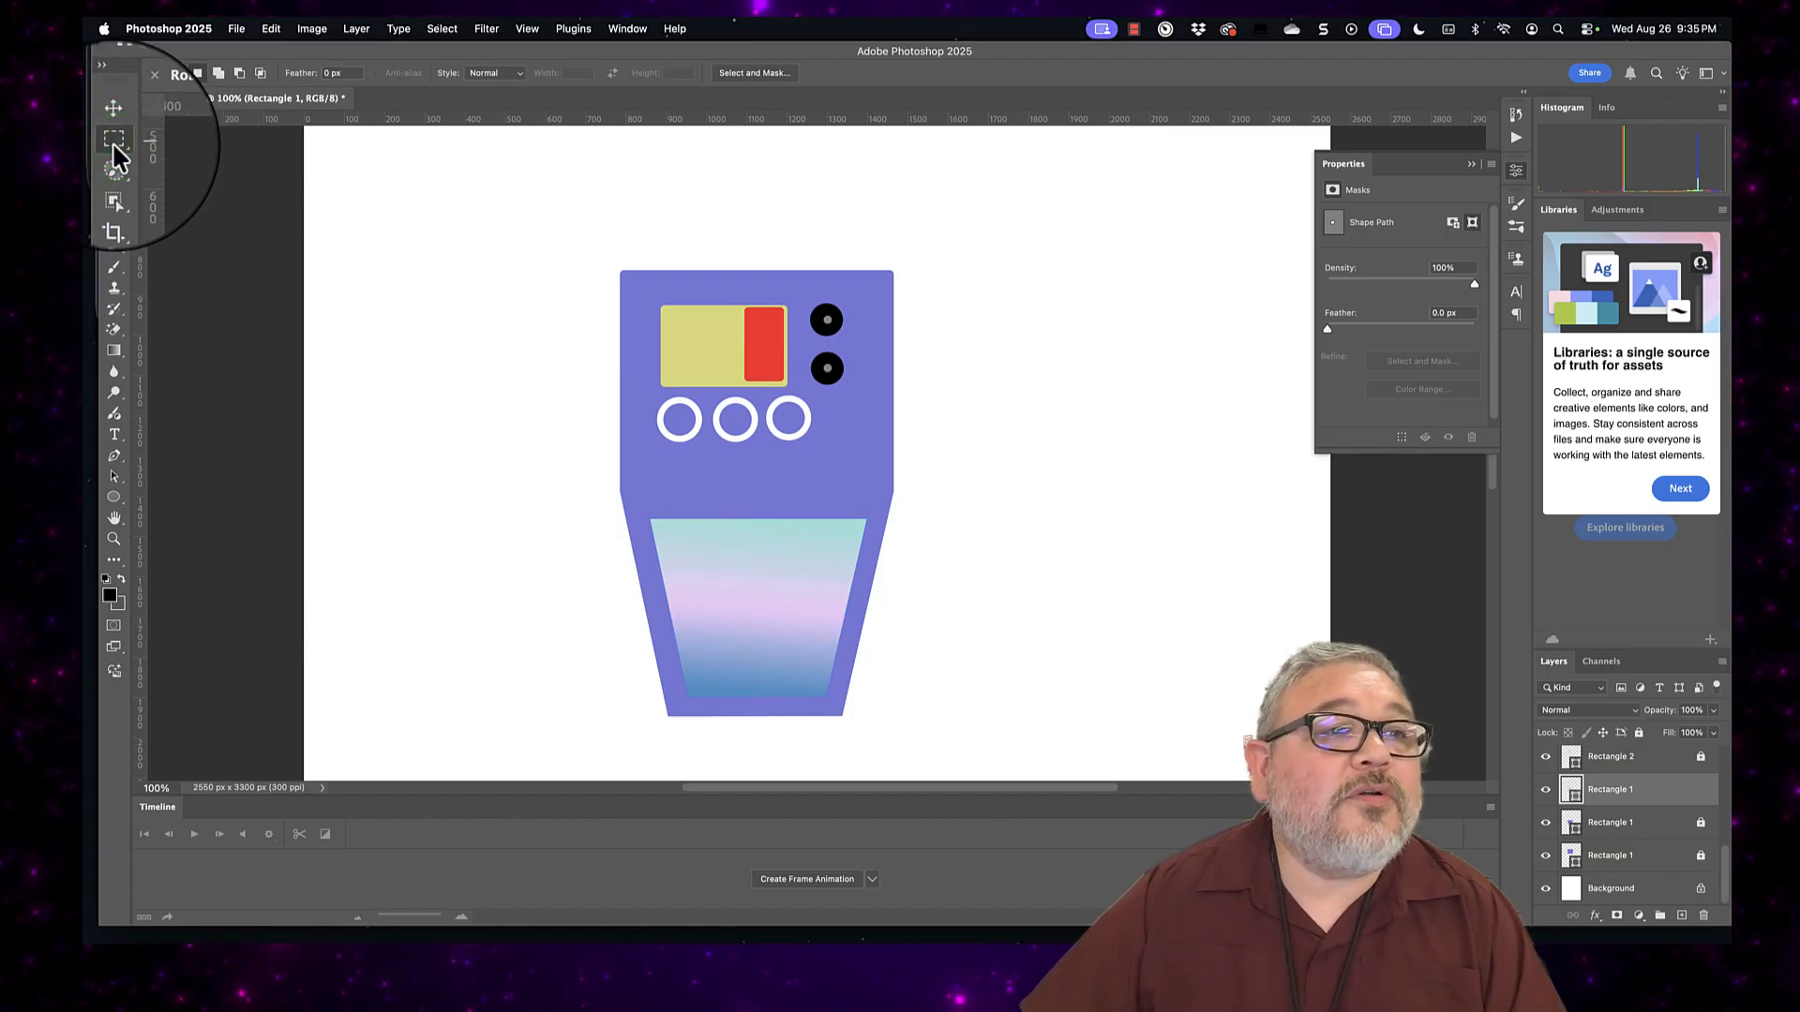
pyautogui.click(114, 143)
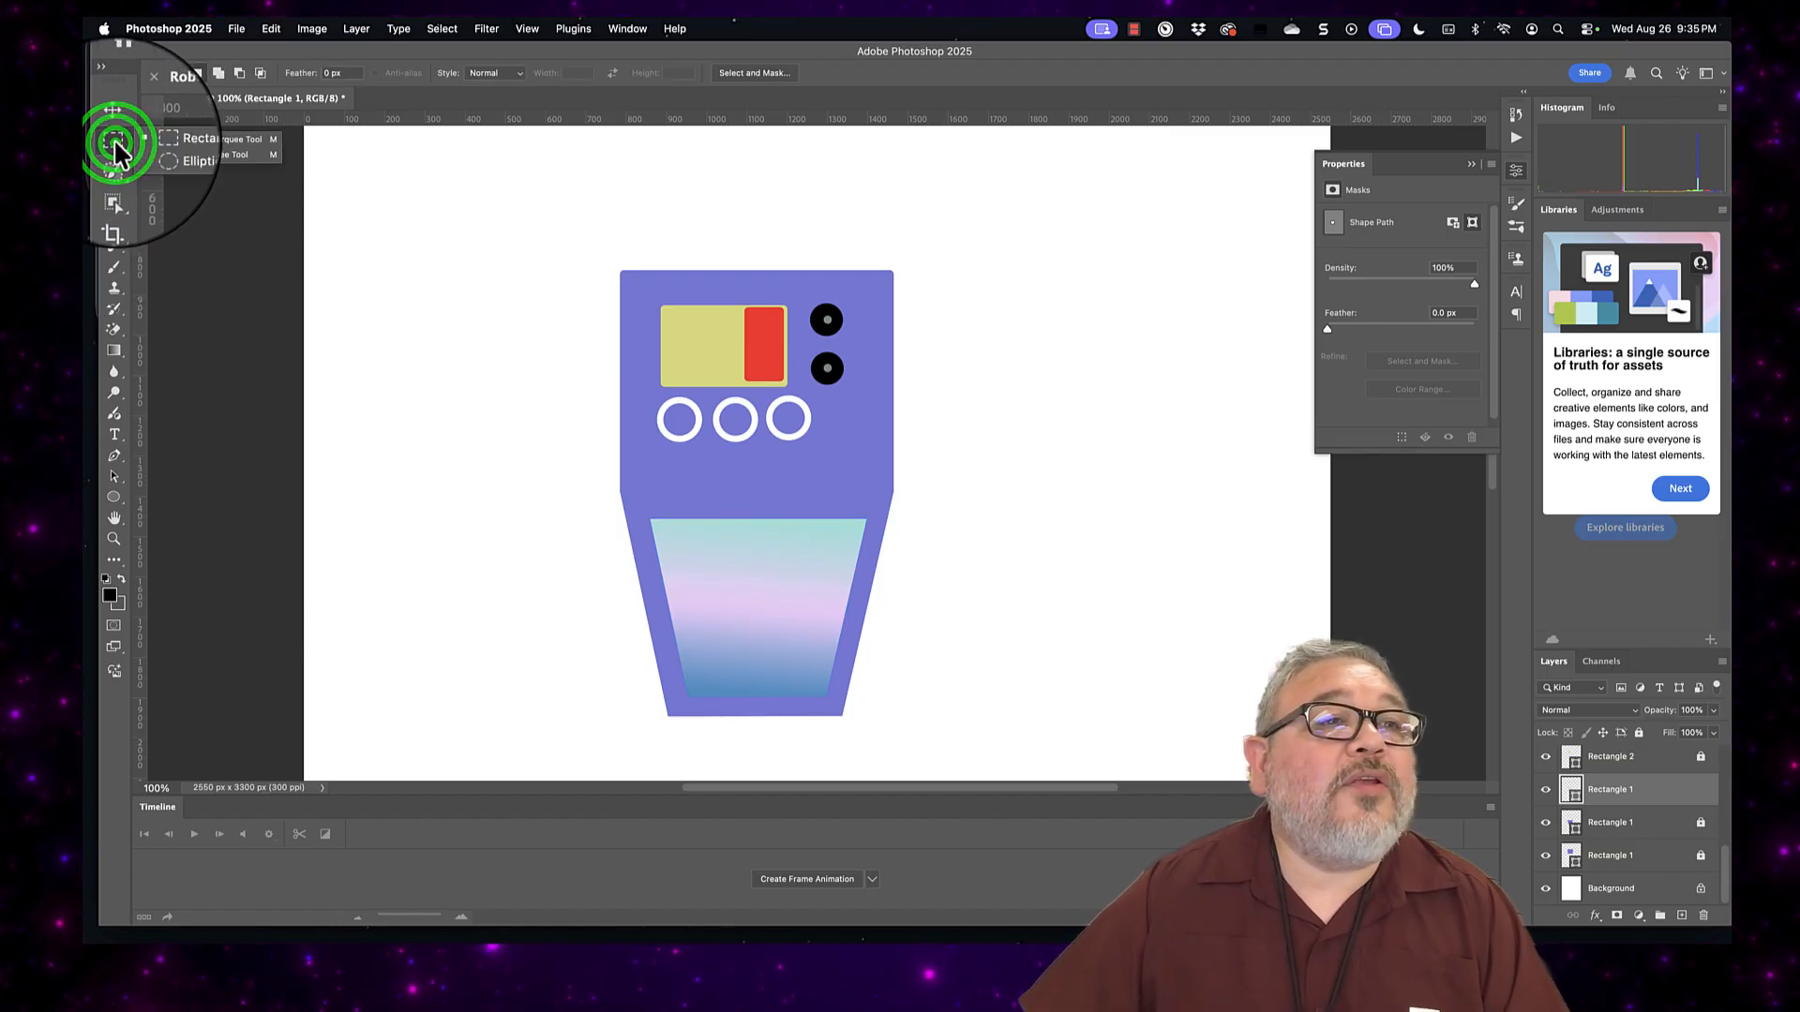
pyautogui.click(193, 145)
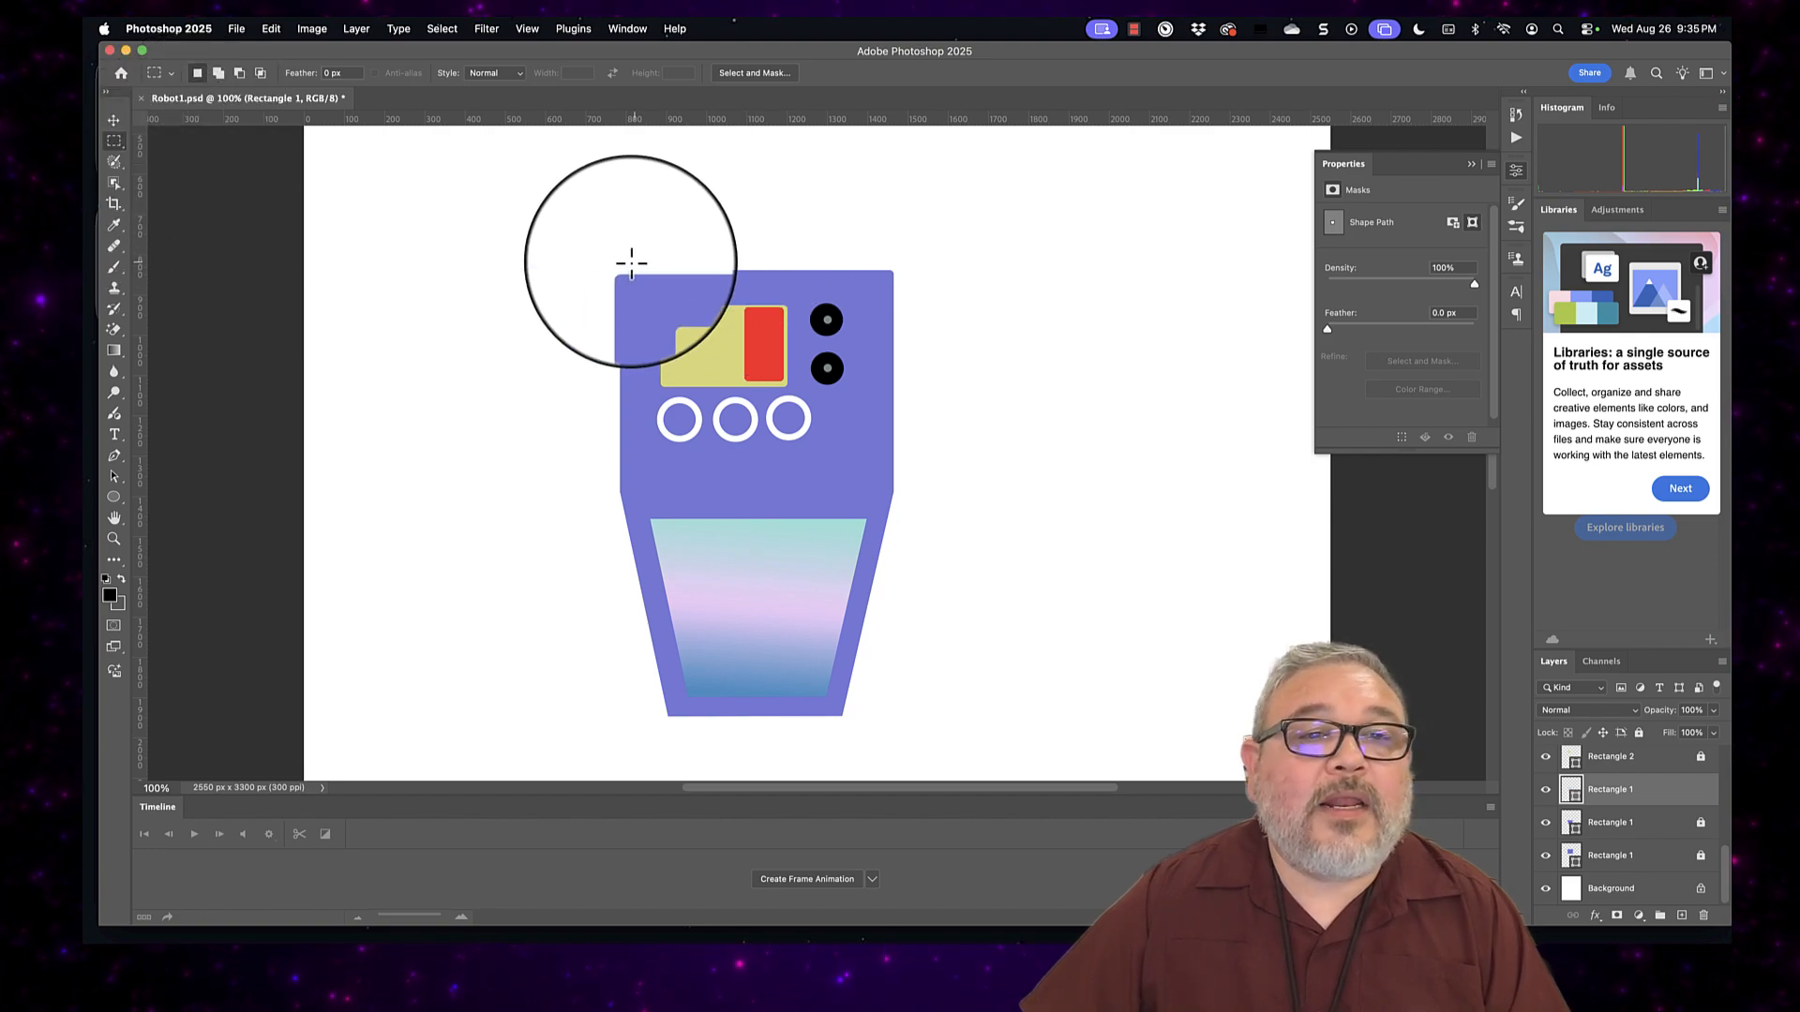
pyautogui.moveTo(593, 257); pyautogui.dragTo(949, 734)
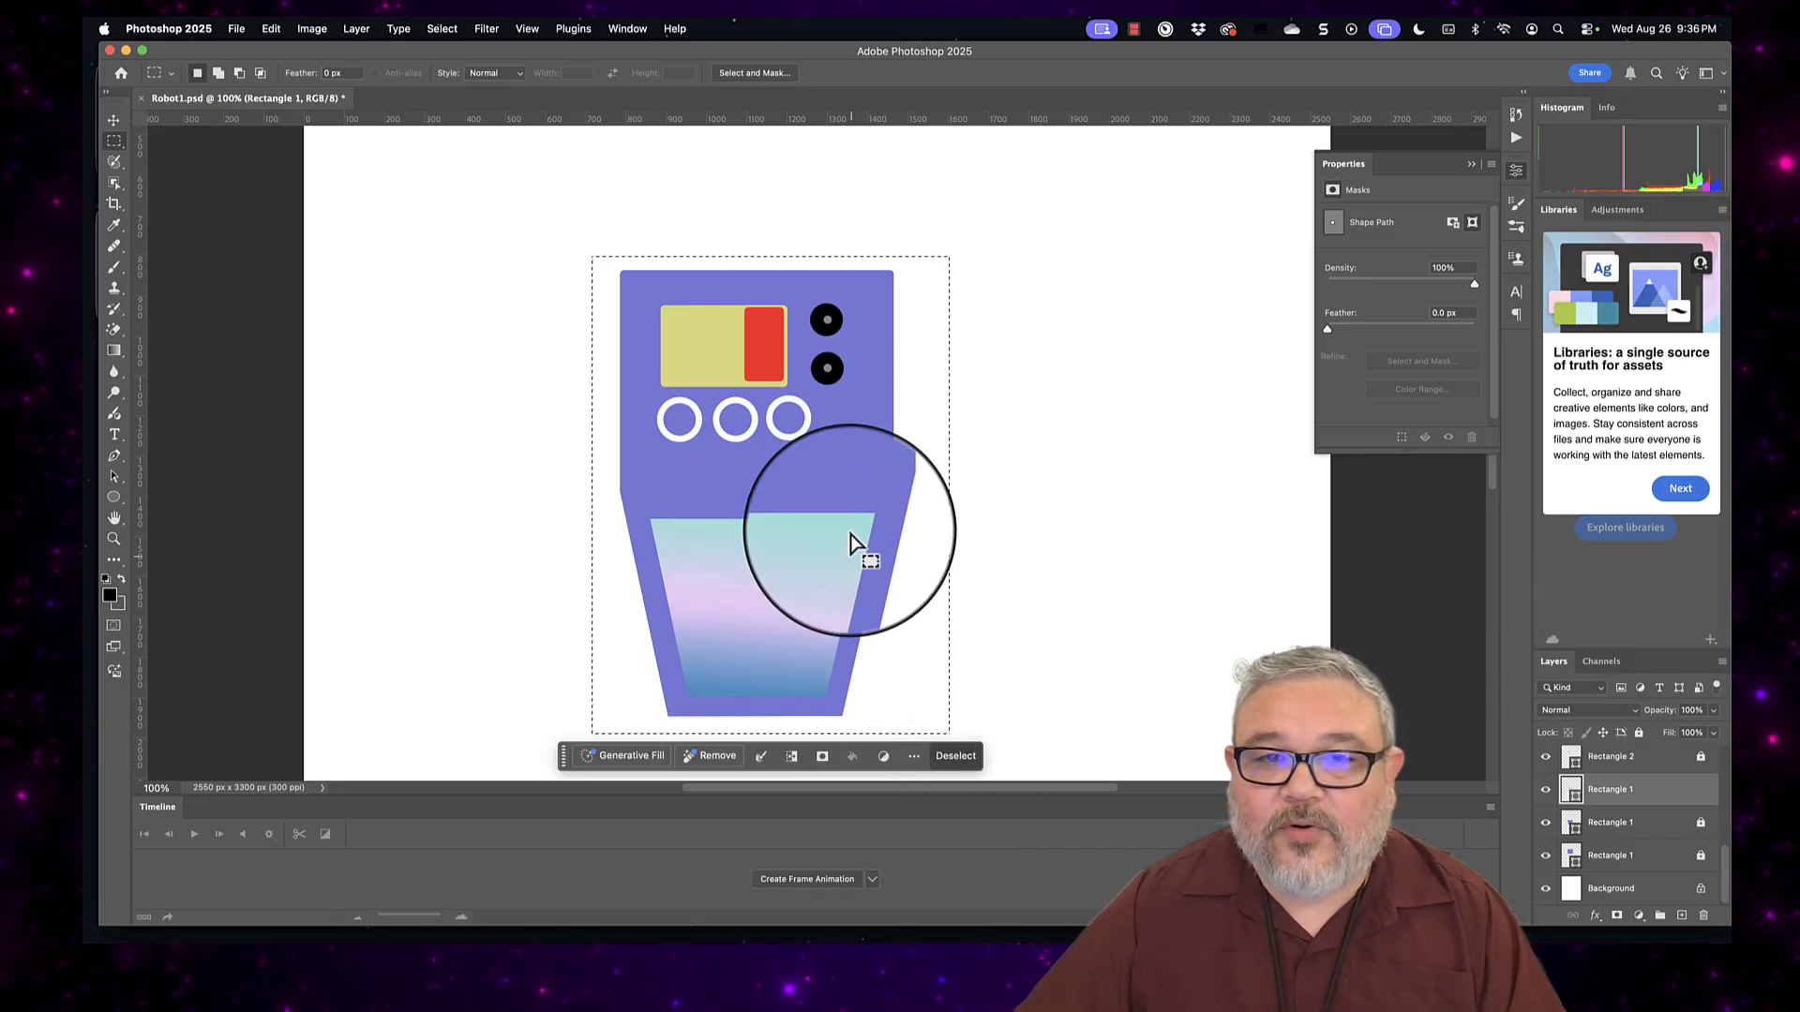
pyautogui.scroll(1, 858, 506)
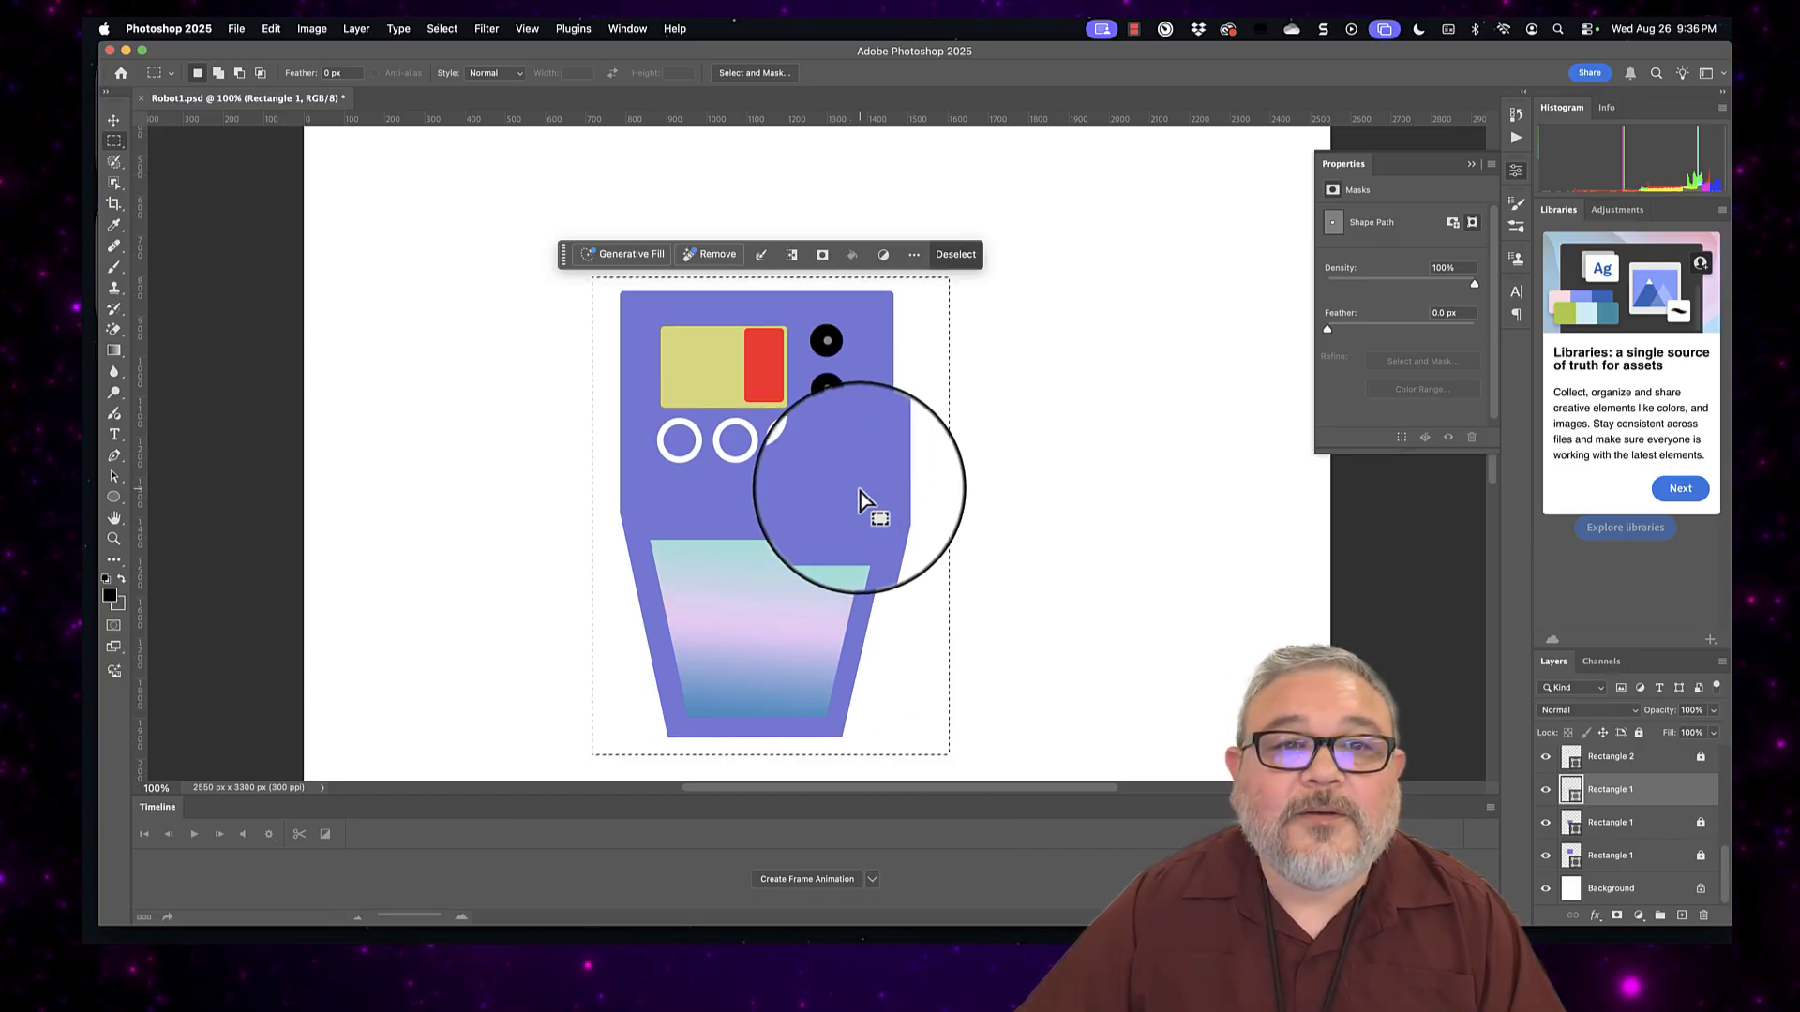
pyautogui.rightClick(856, 489)
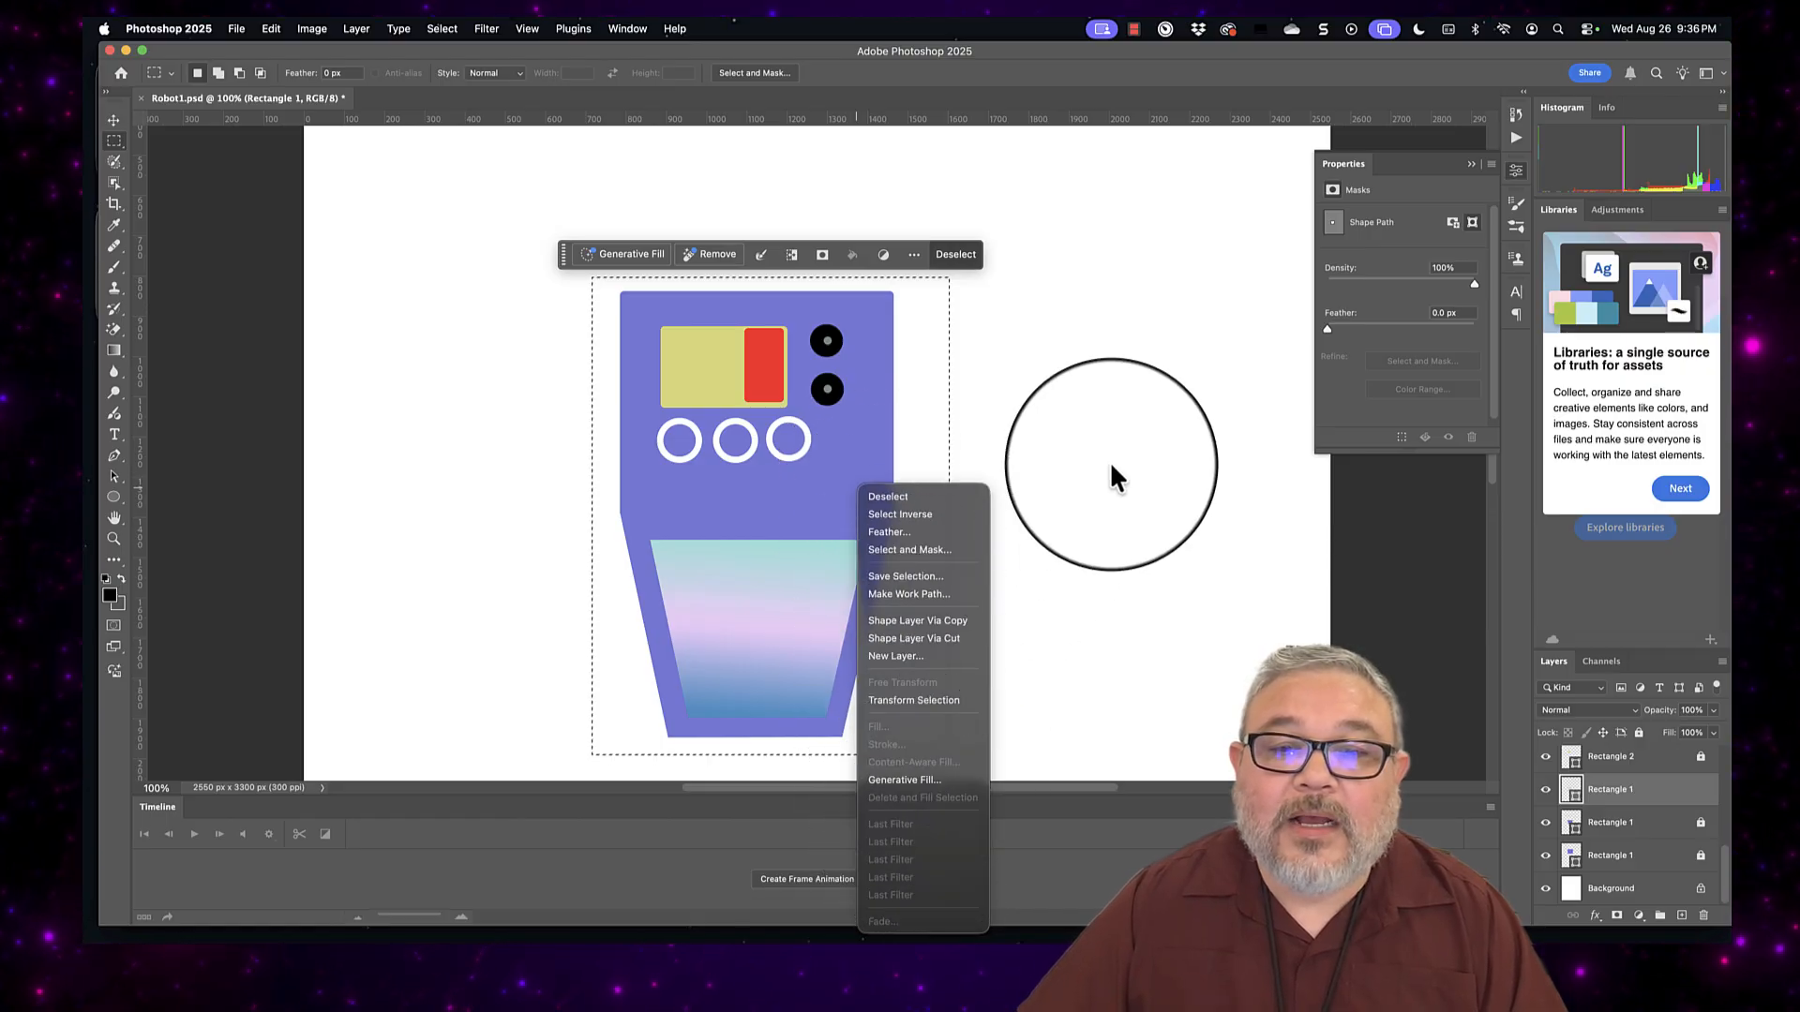
pyautogui.click(1112, 468)
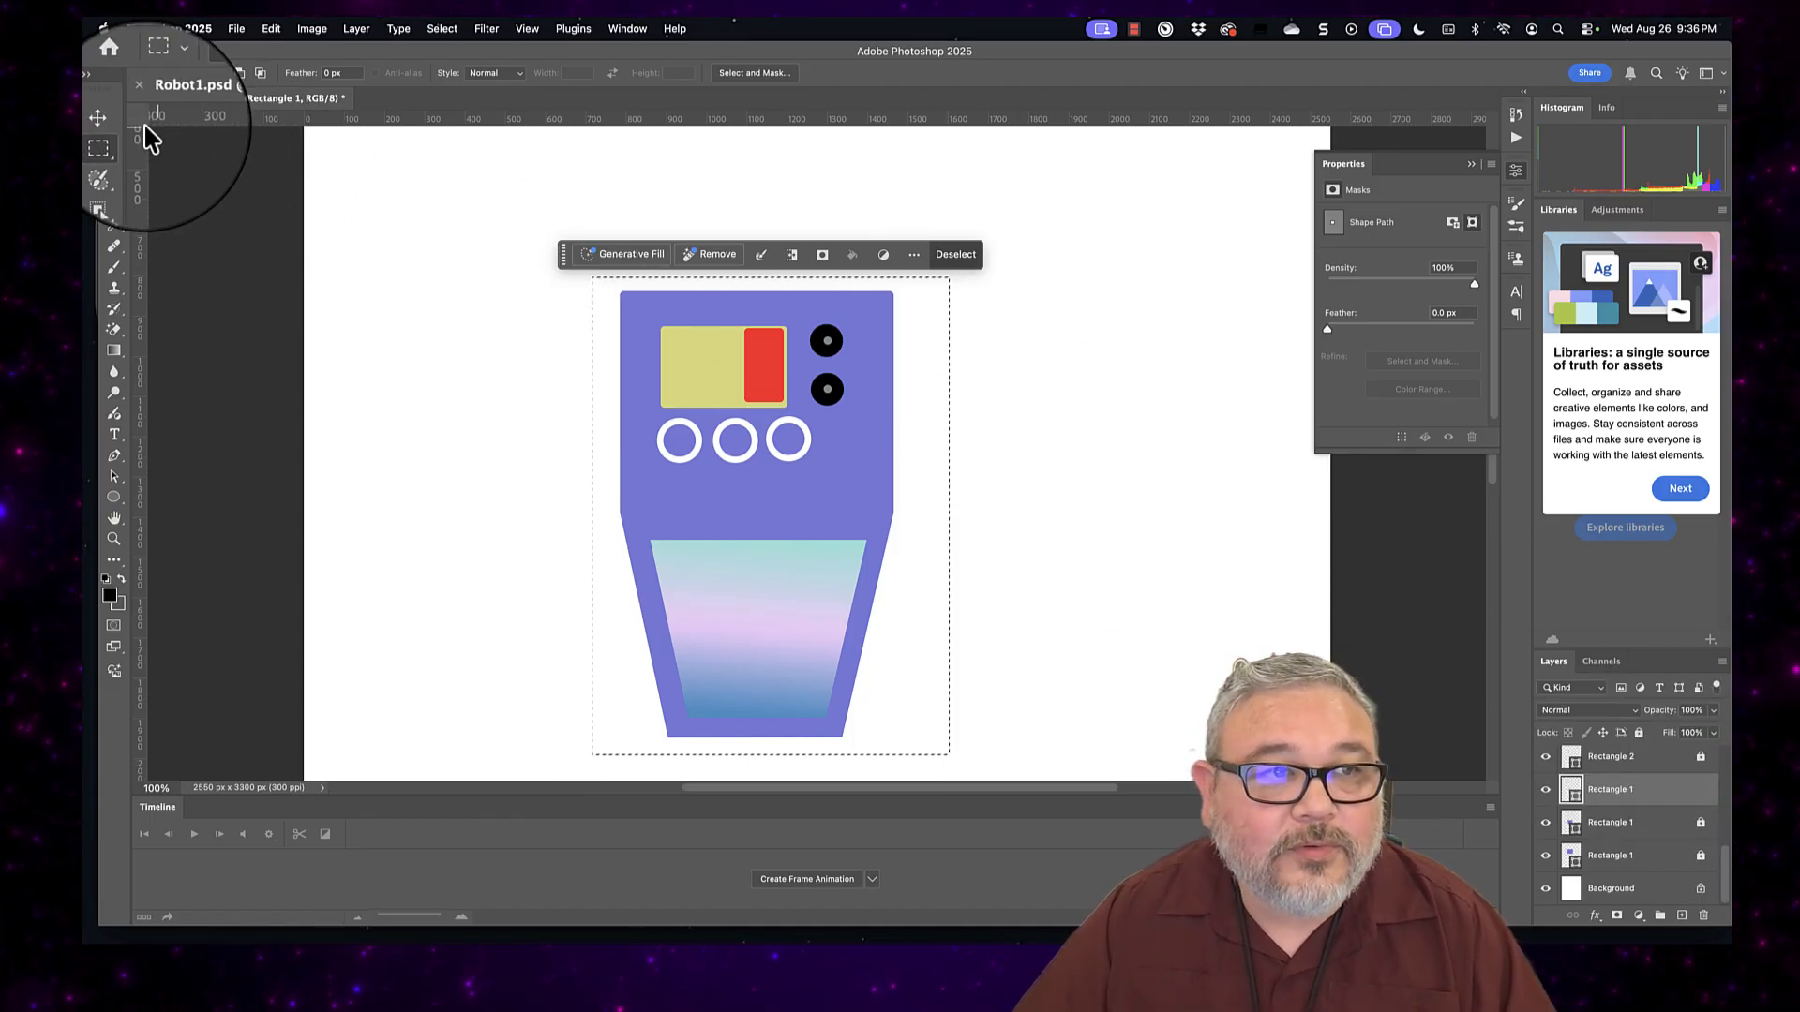
# Step: Unlock the locked shape layers and the Background layer
pyautogui.click(113, 120)
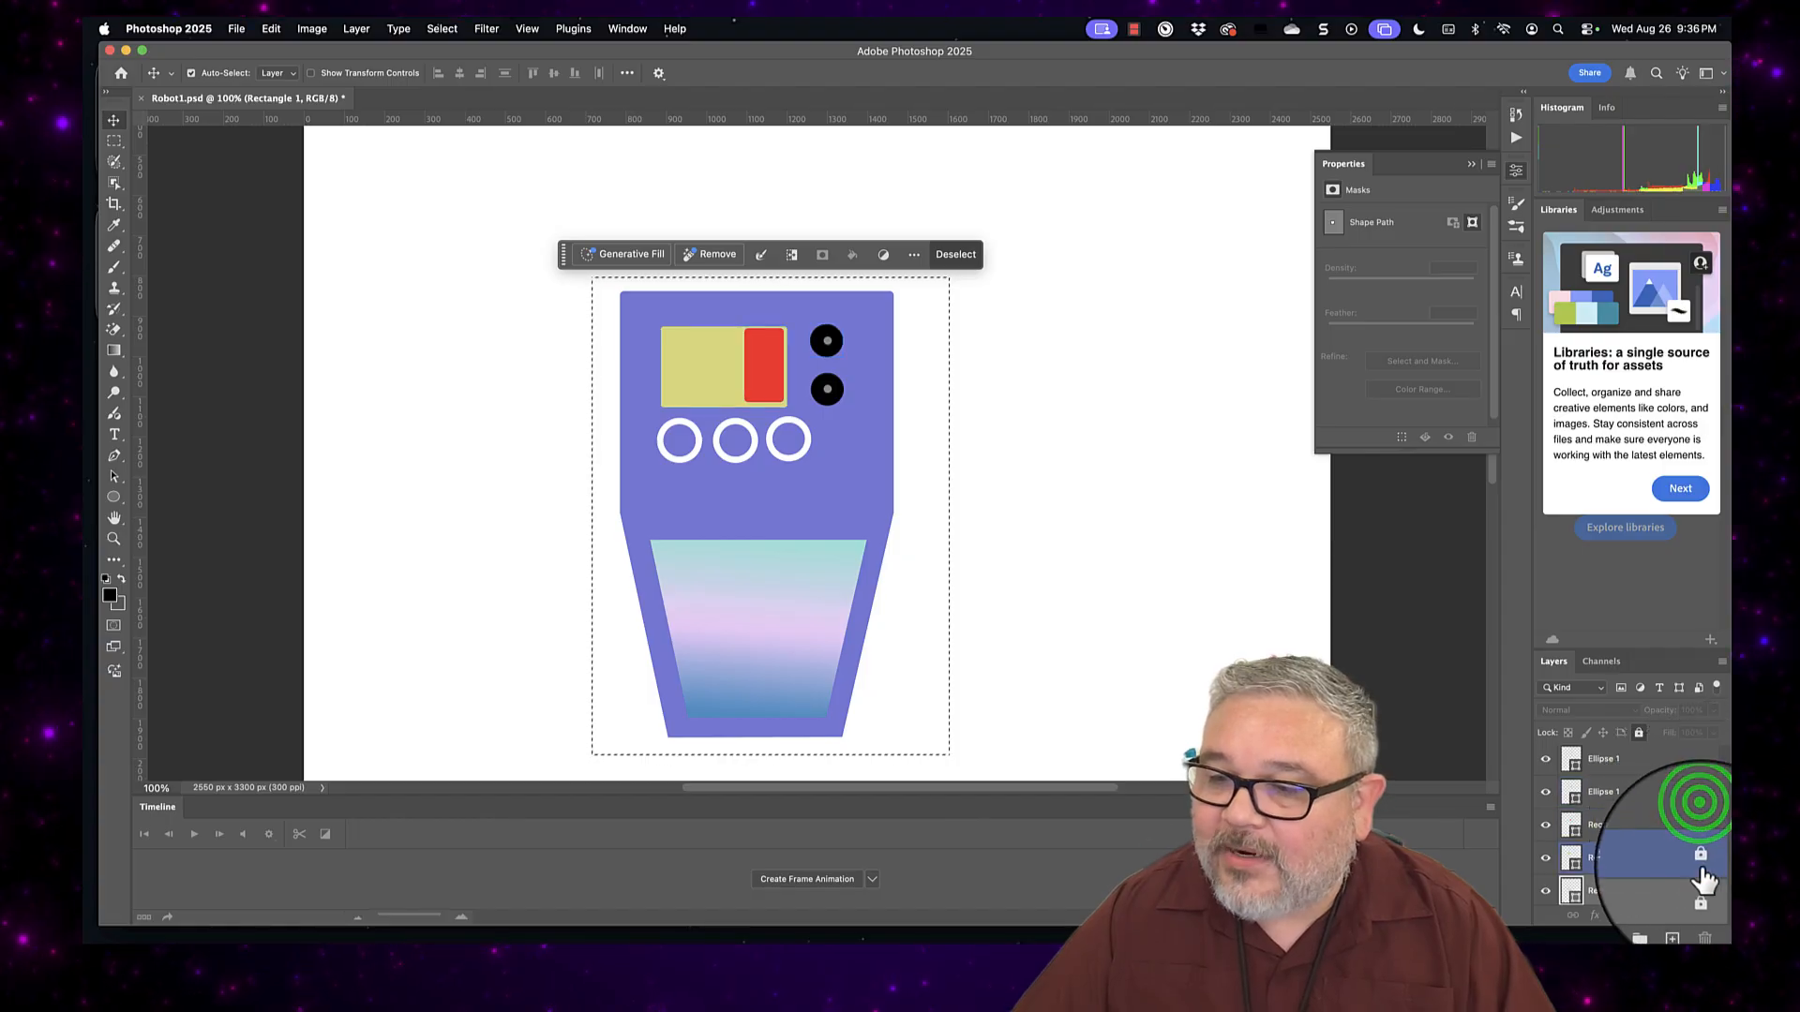
pyautogui.click(1700, 860)
pyautogui.scroll(-3, 1701, 860)
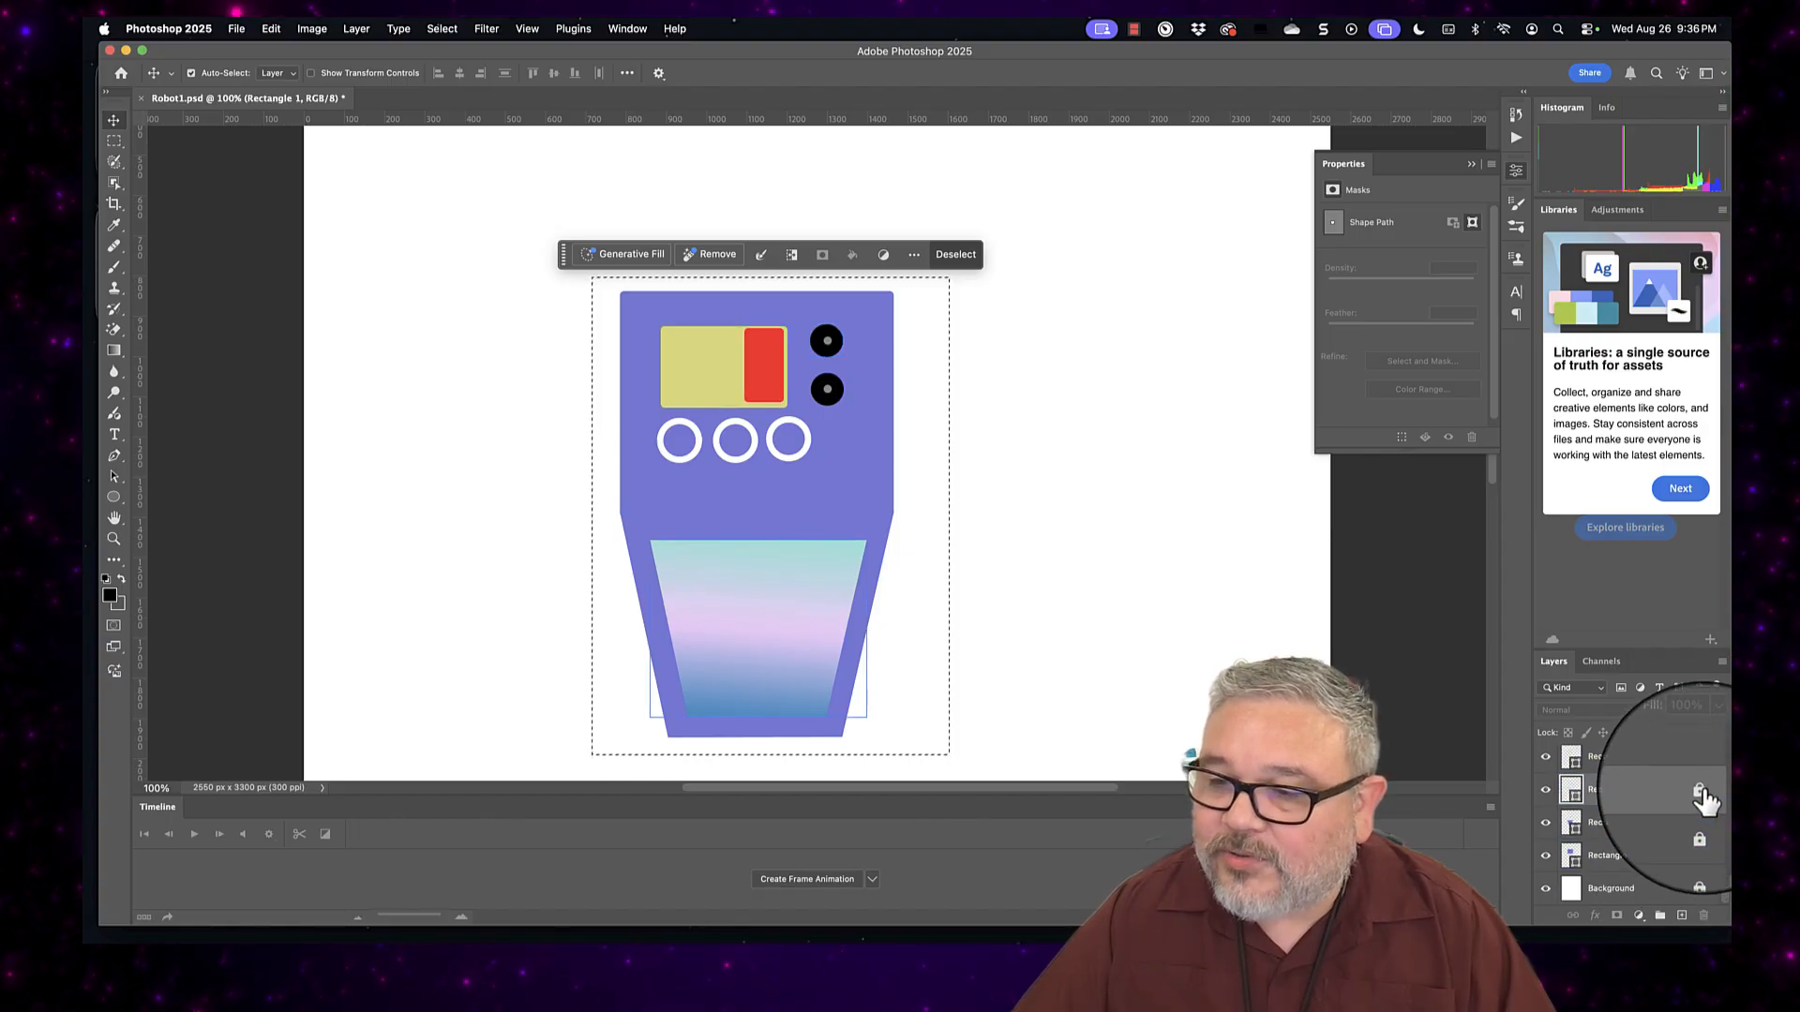
pyautogui.click(1701, 854)
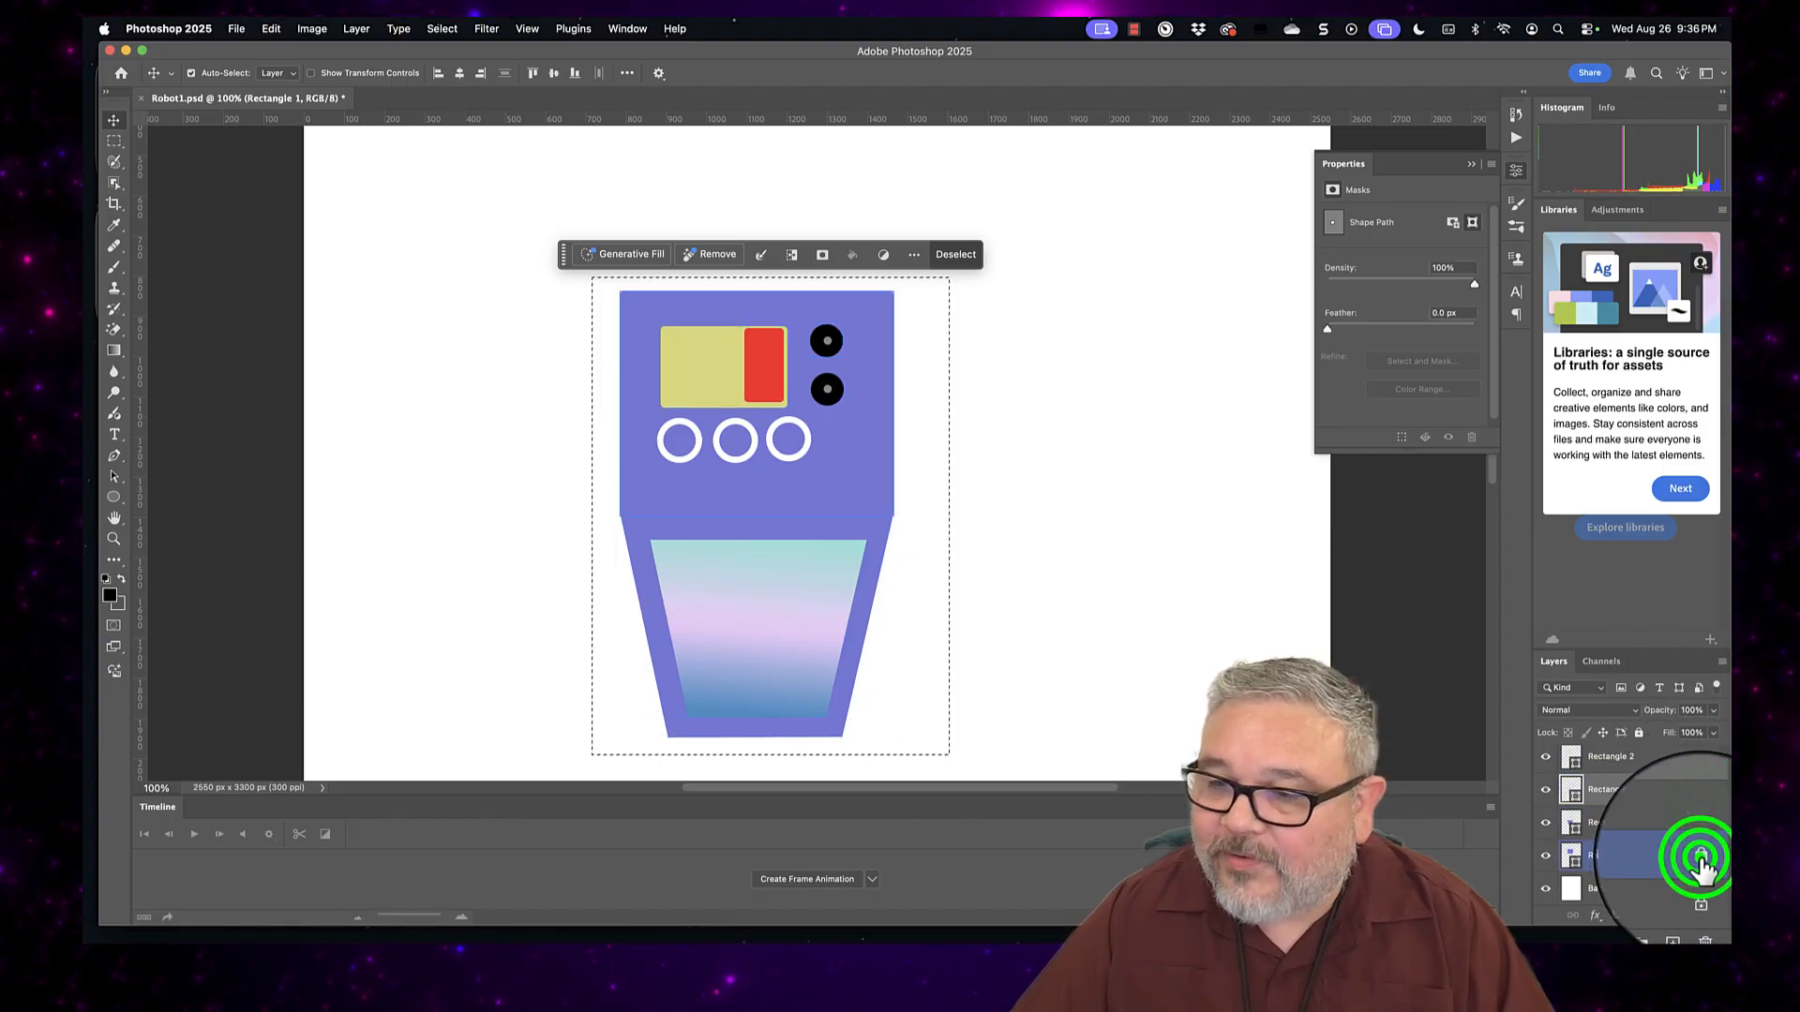
pyautogui.click(1700, 905)
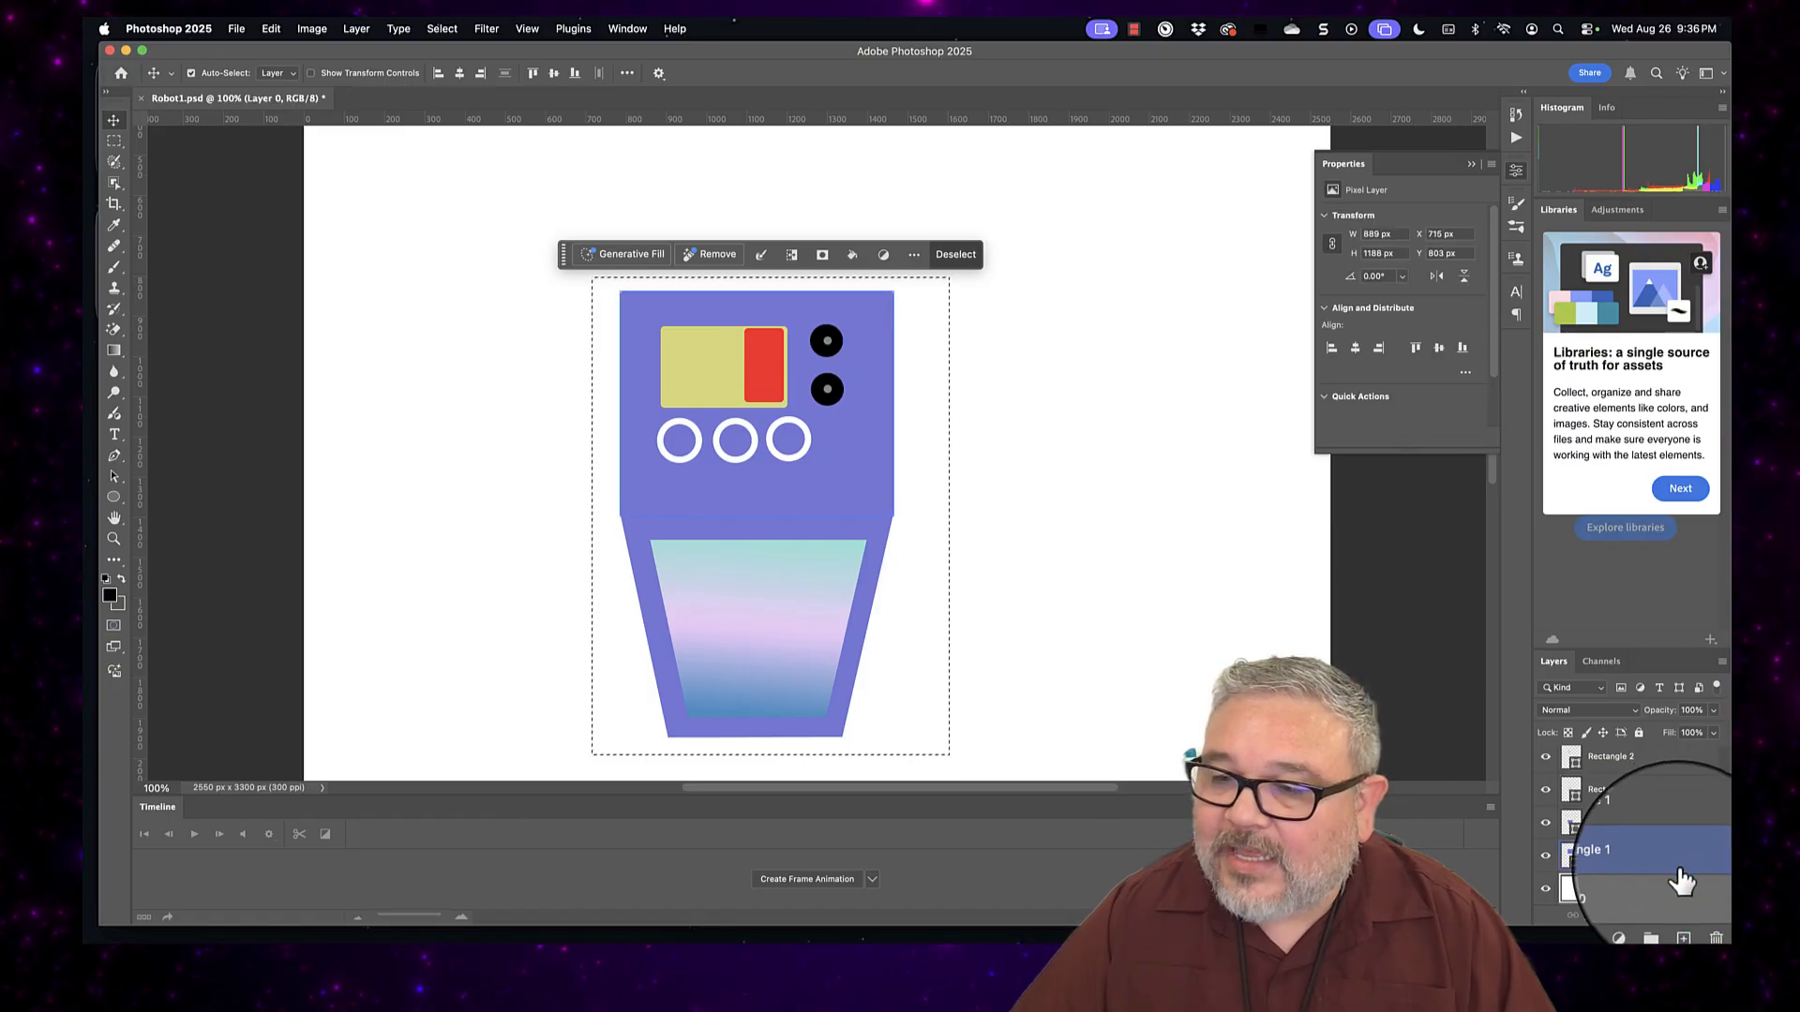
# Step: Select all layers, from the background up to the topmost ellipse, and merge them into one layer
pyautogui.scroll(1, 1677, 893)
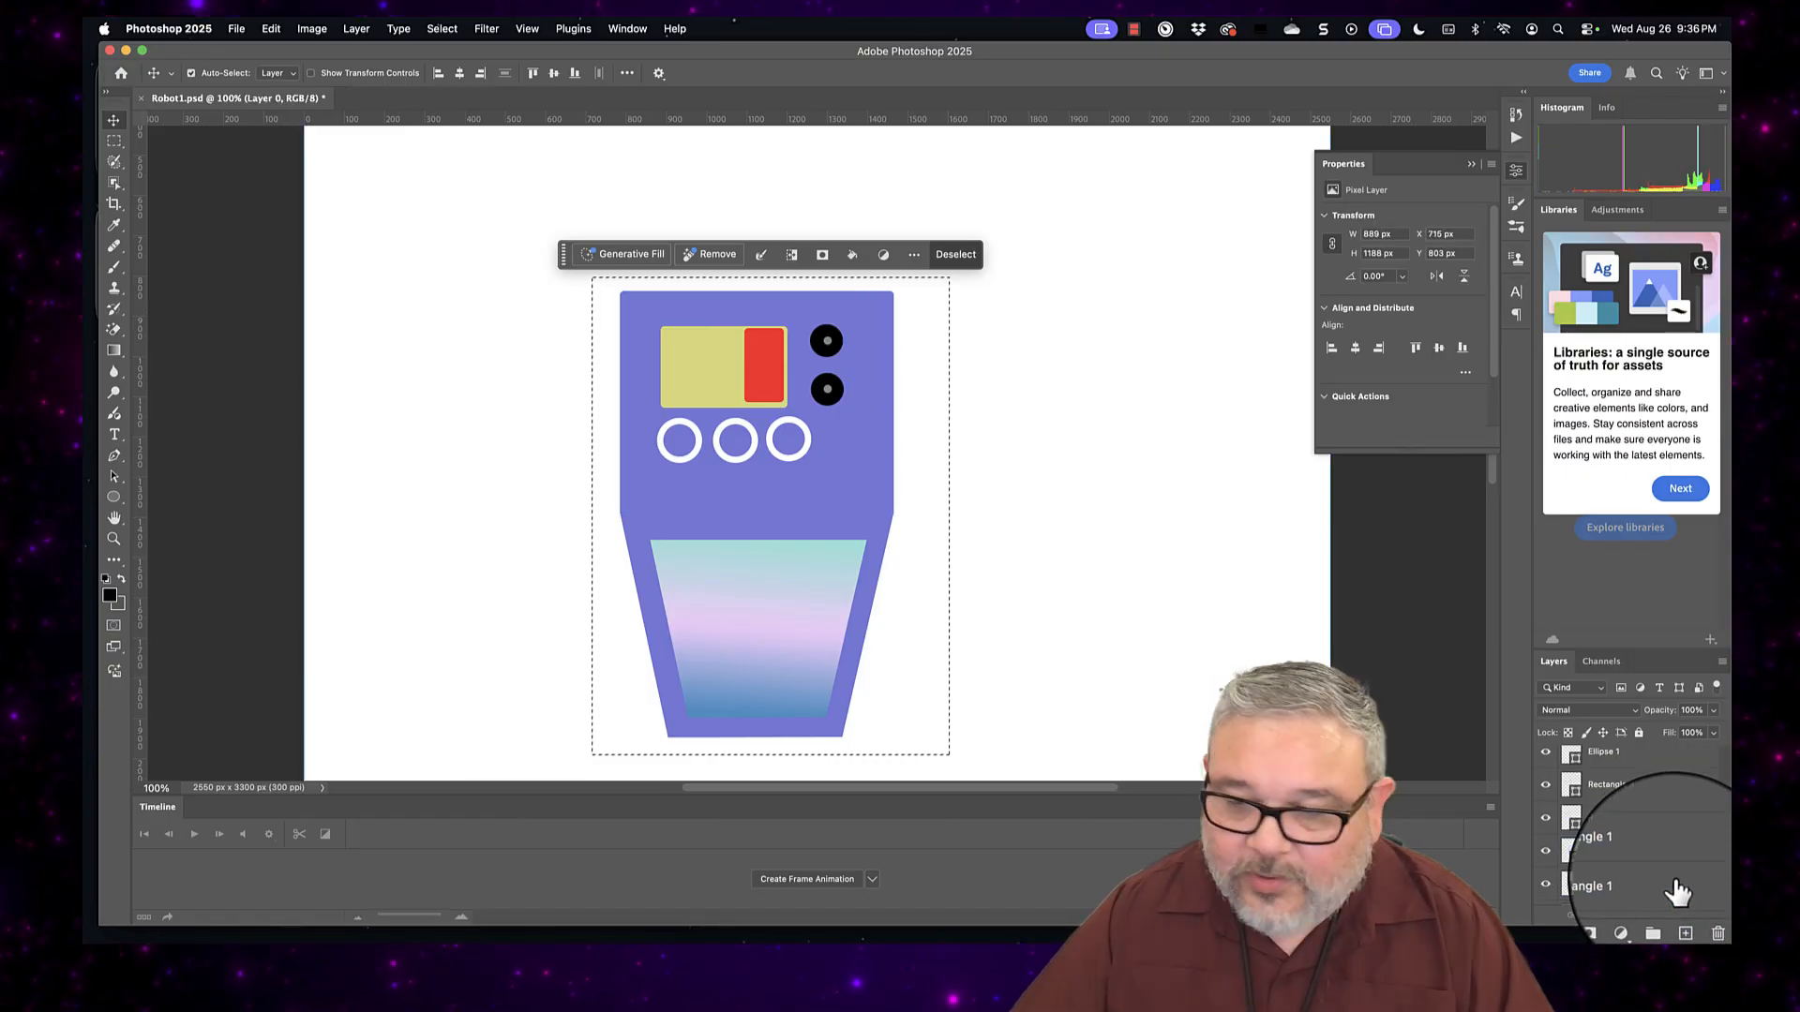
pyautogui.keyDown('shift'); pyautogui.click(1662, 771); pyautogui.keyUp('shift')
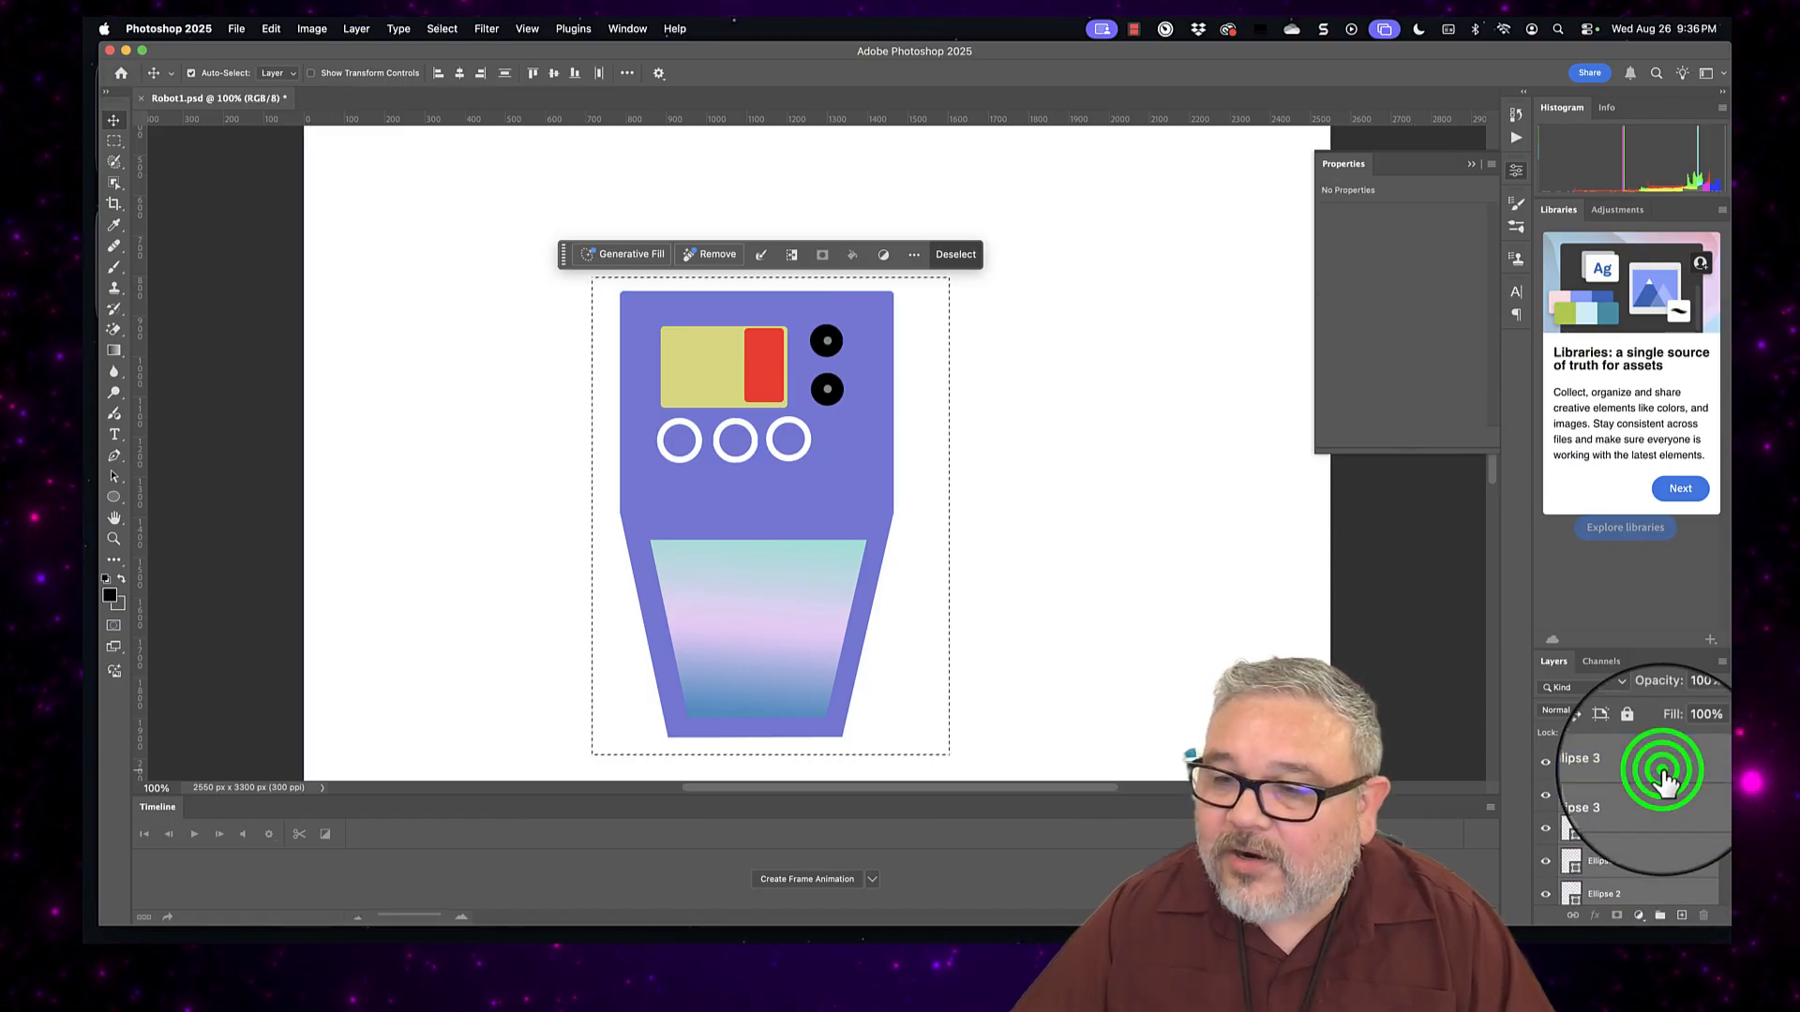
pyautogui.scroll(-4, 1665, 783)
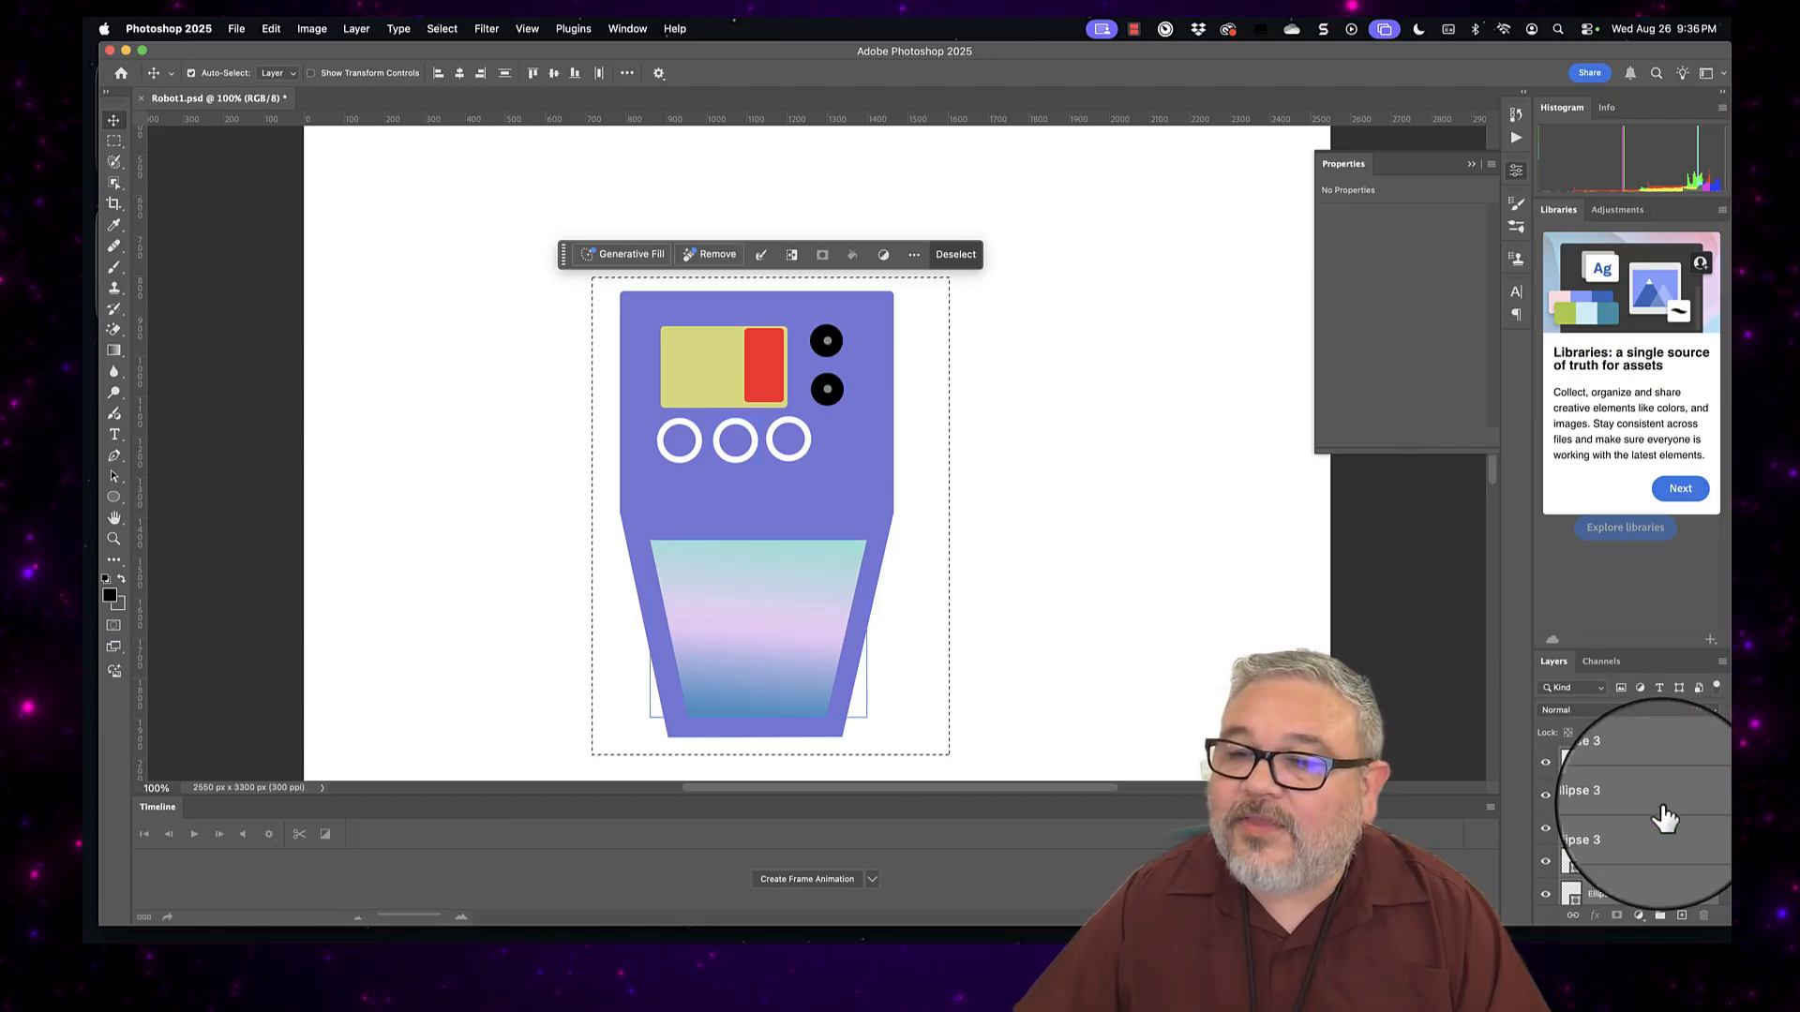
pyautogui.rightClick(1655, 781)
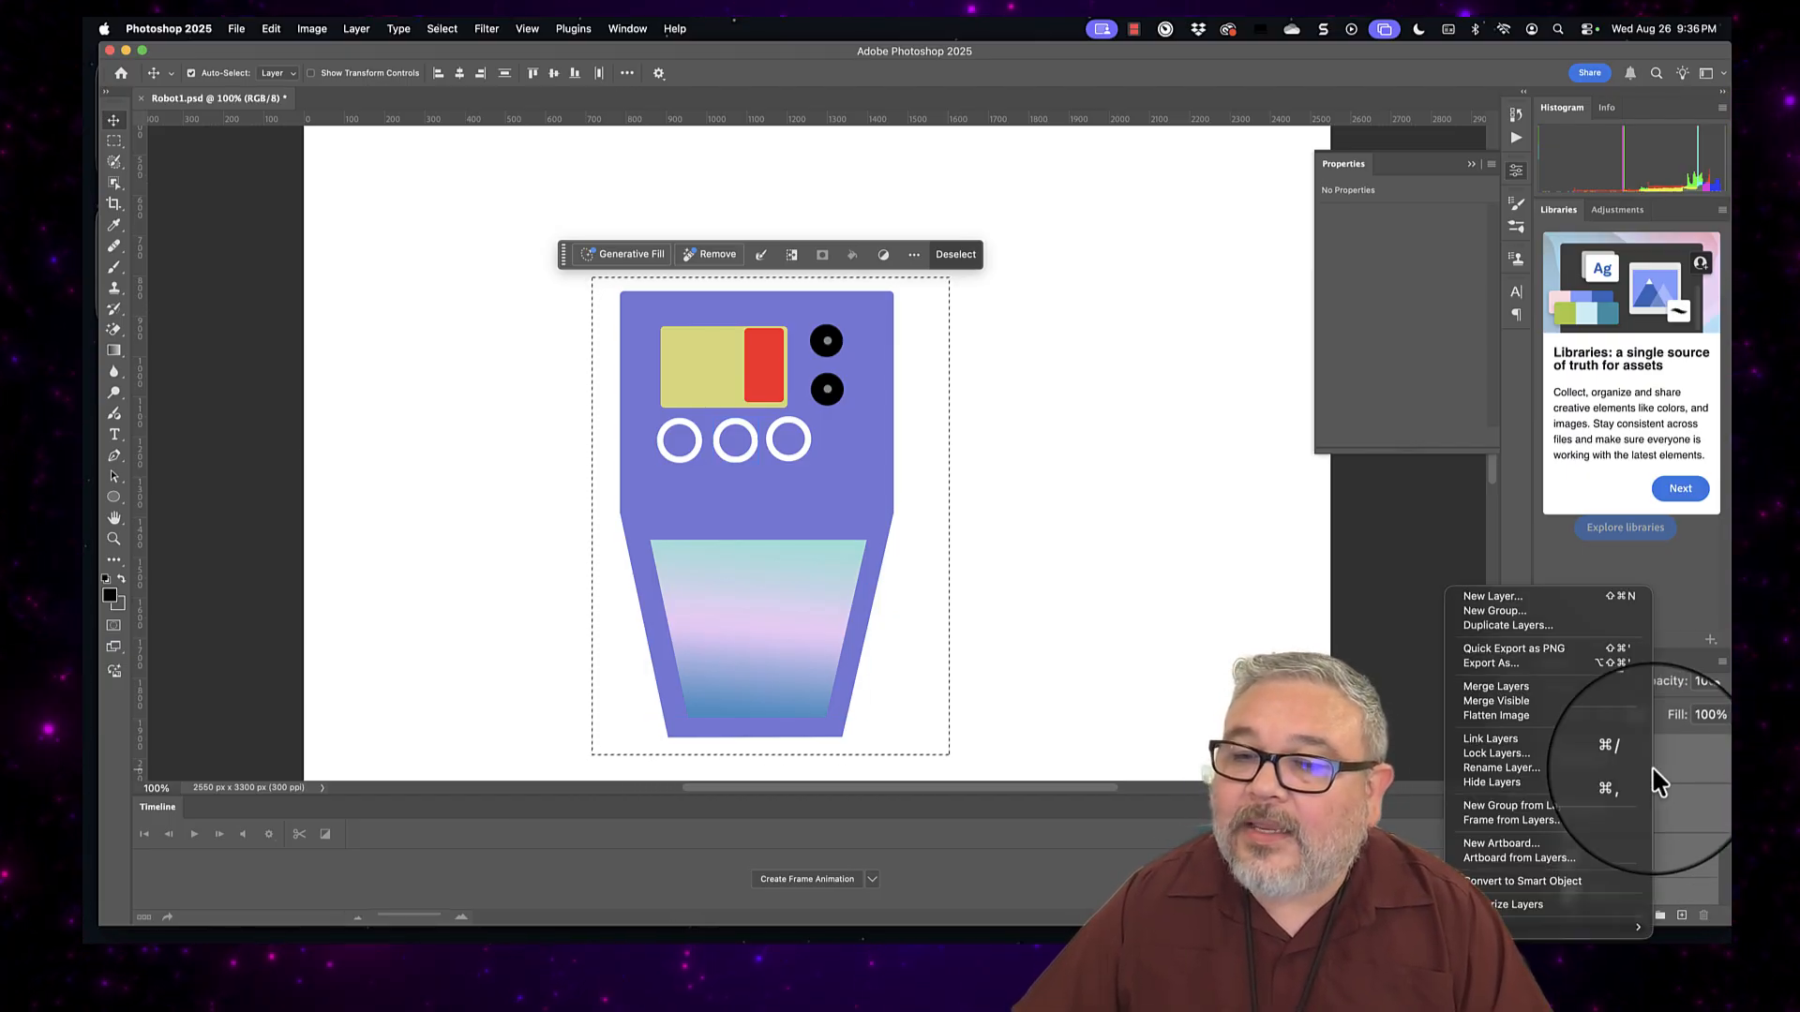
pyautogui.click(1510, 689)
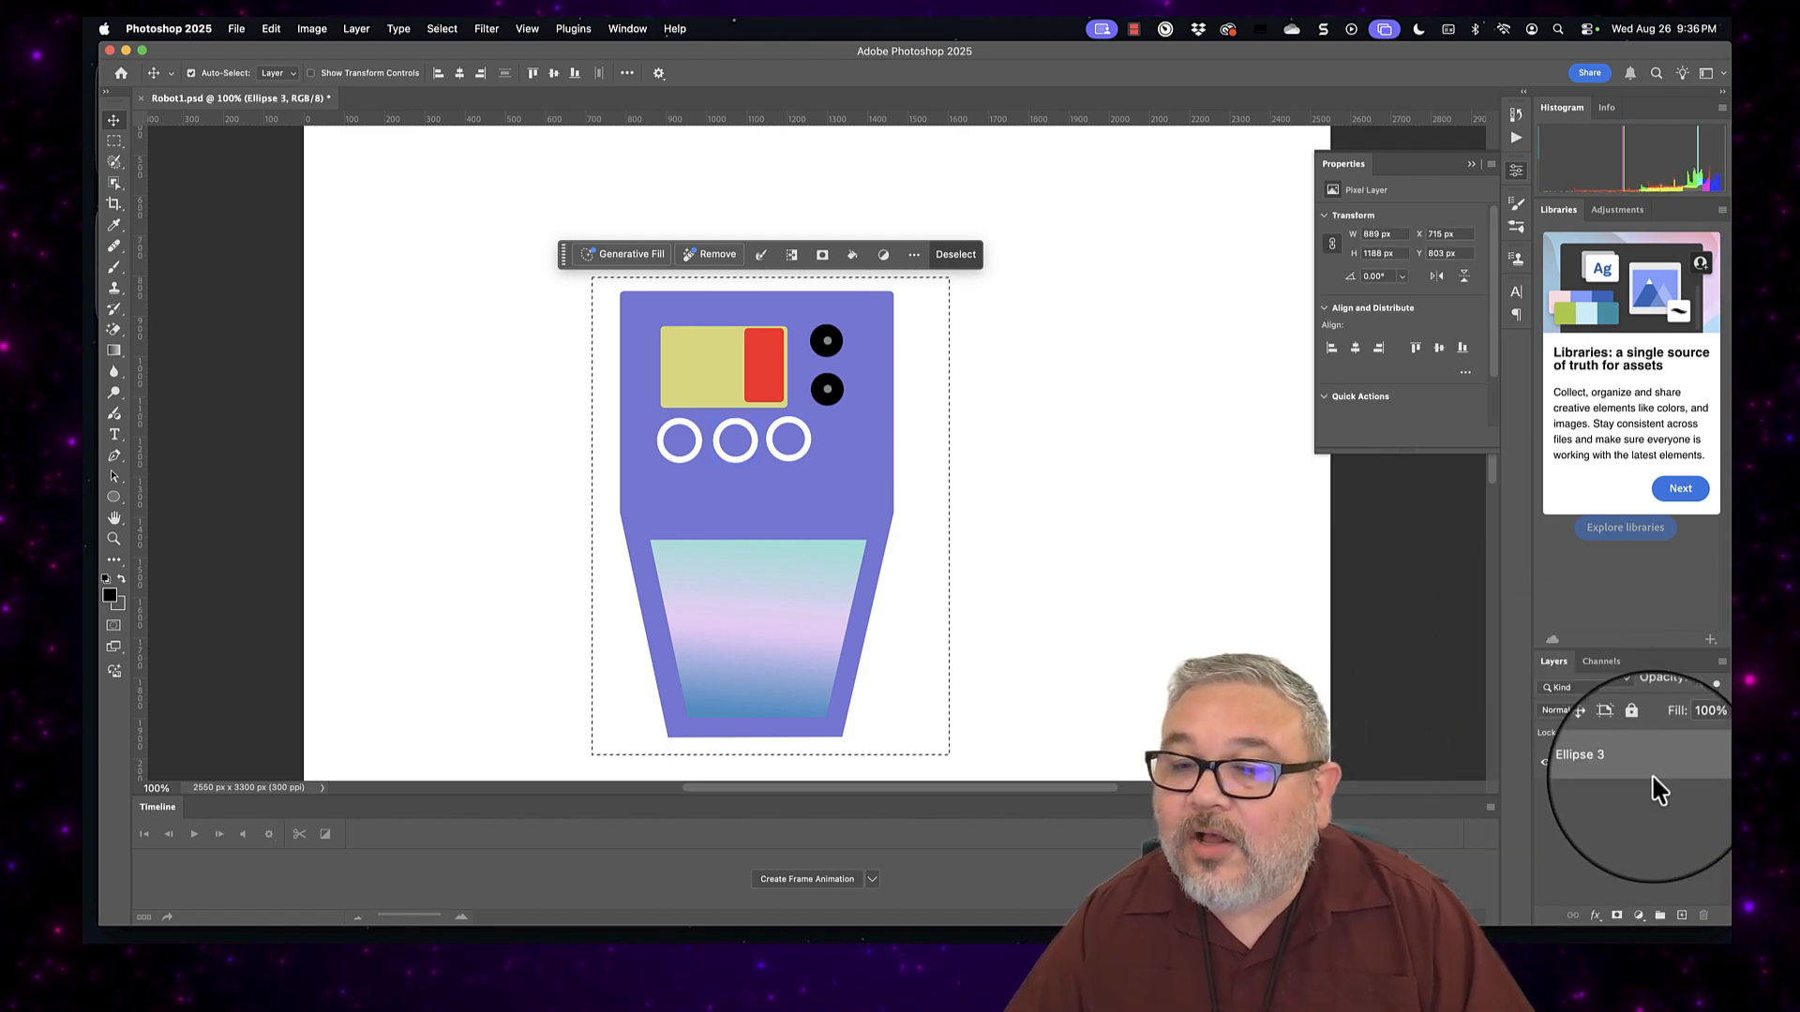
# Step: Rename the merged layer as Body, lock it completely and deselect the layer
pyautogui.click(1611, 767)
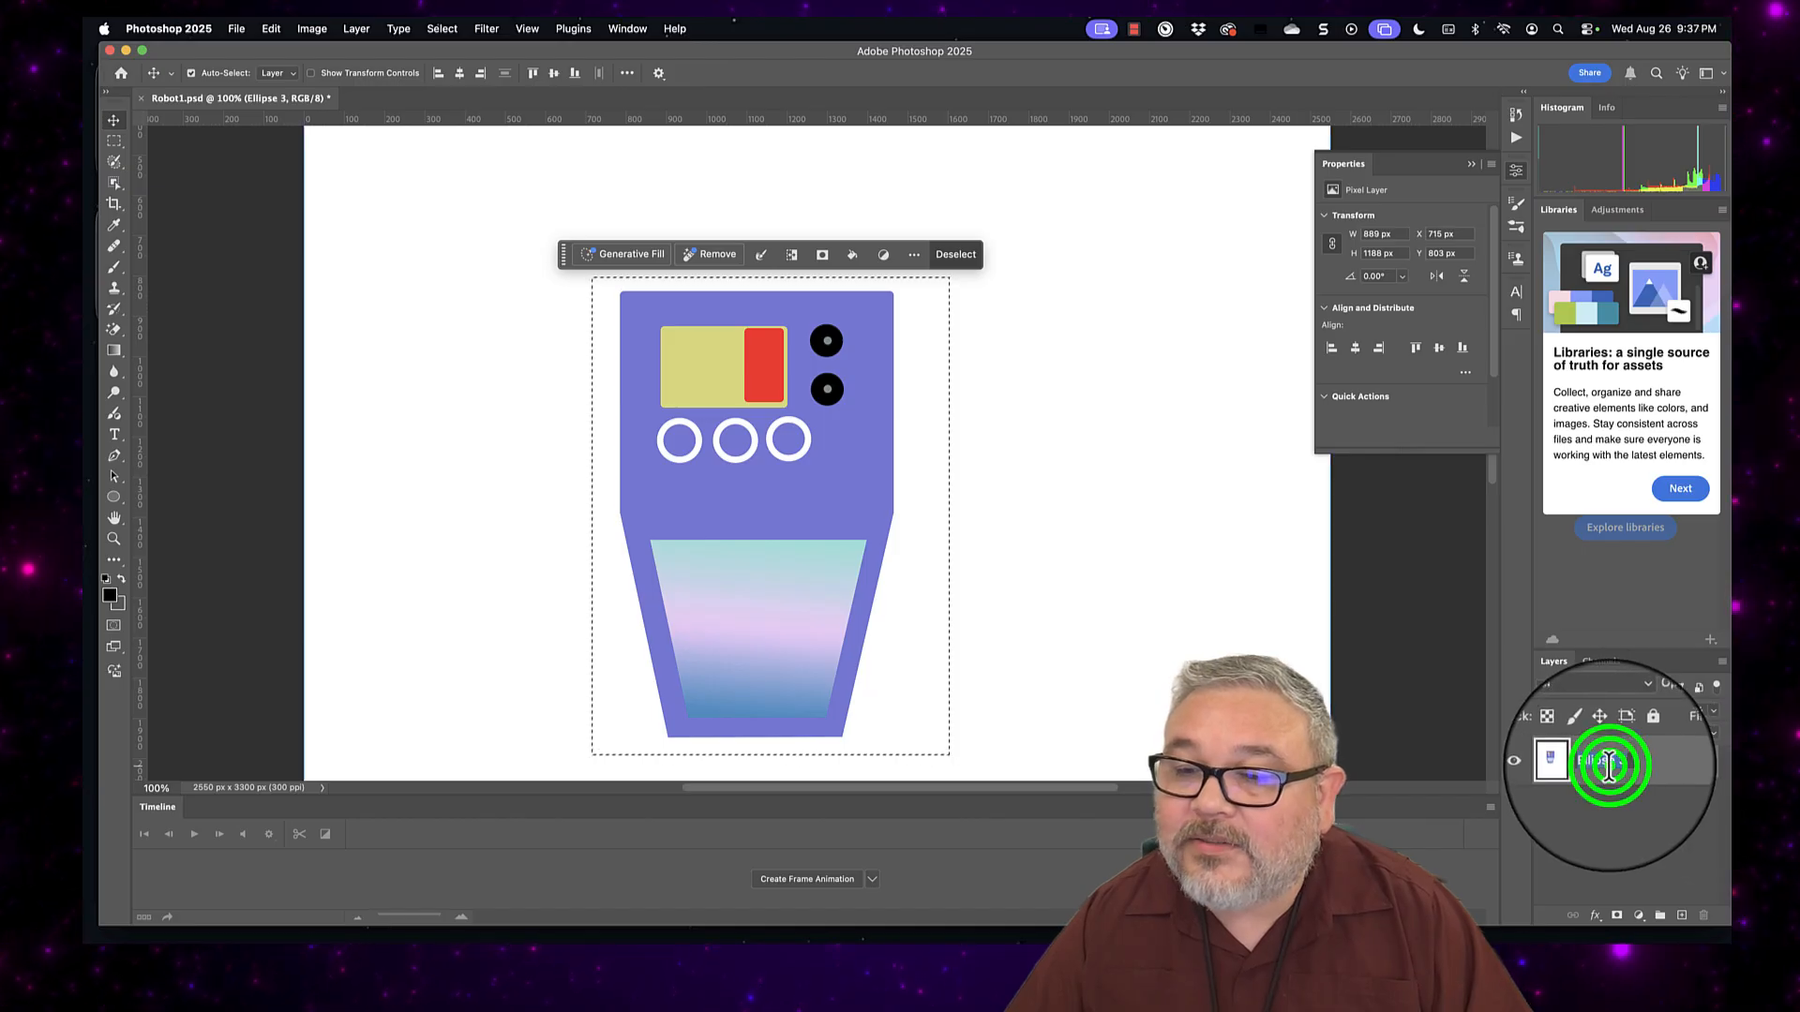
pyautogui.write('B')
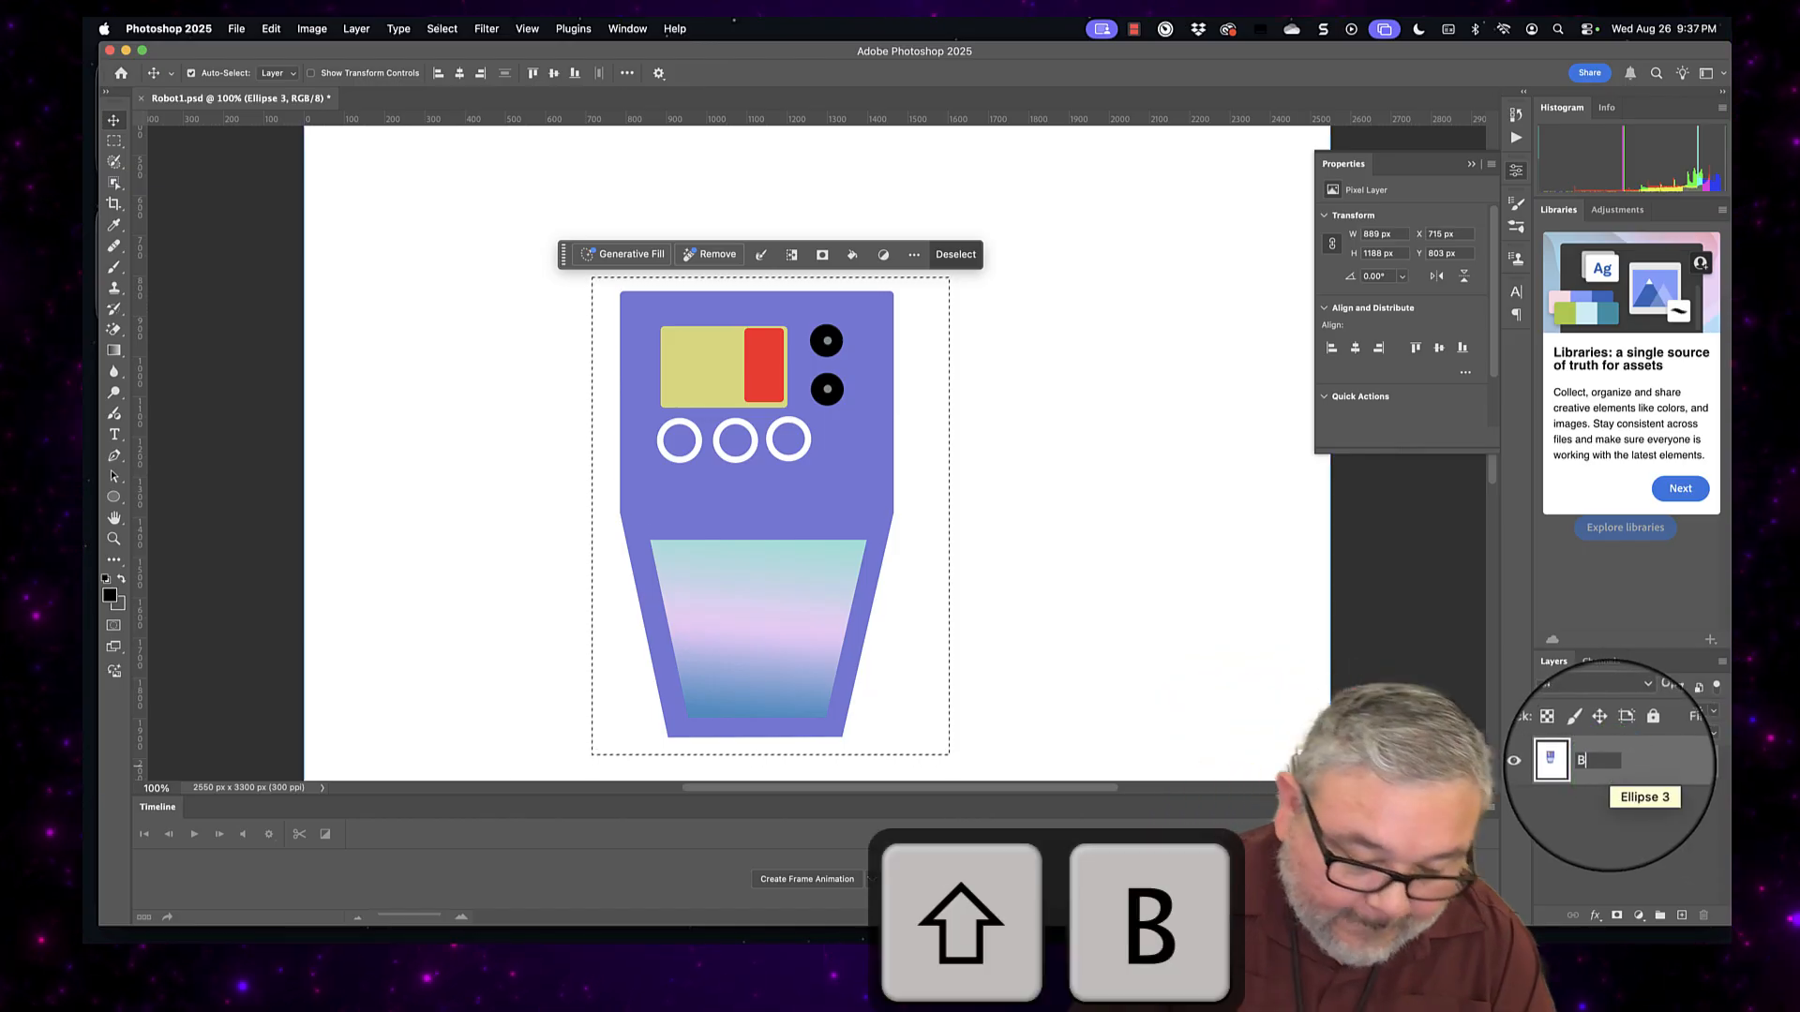
pyautogui.write('ody')
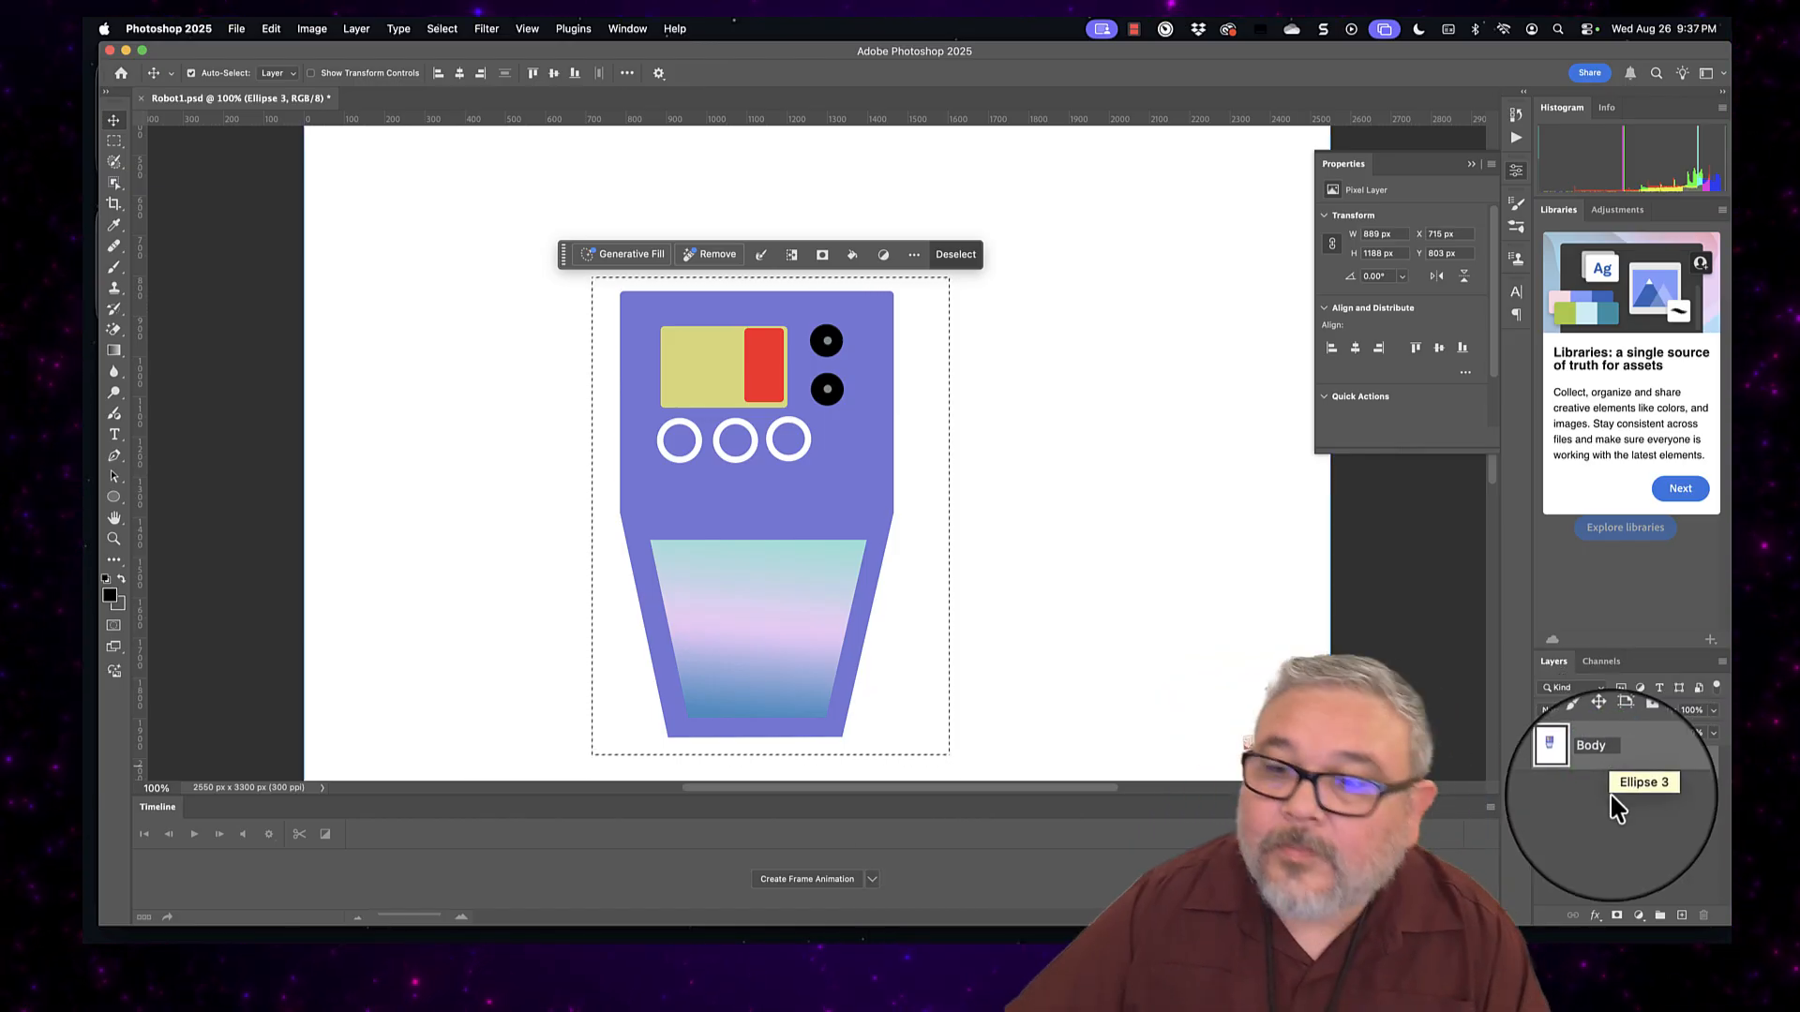
pyautogui.click(1607, 829)
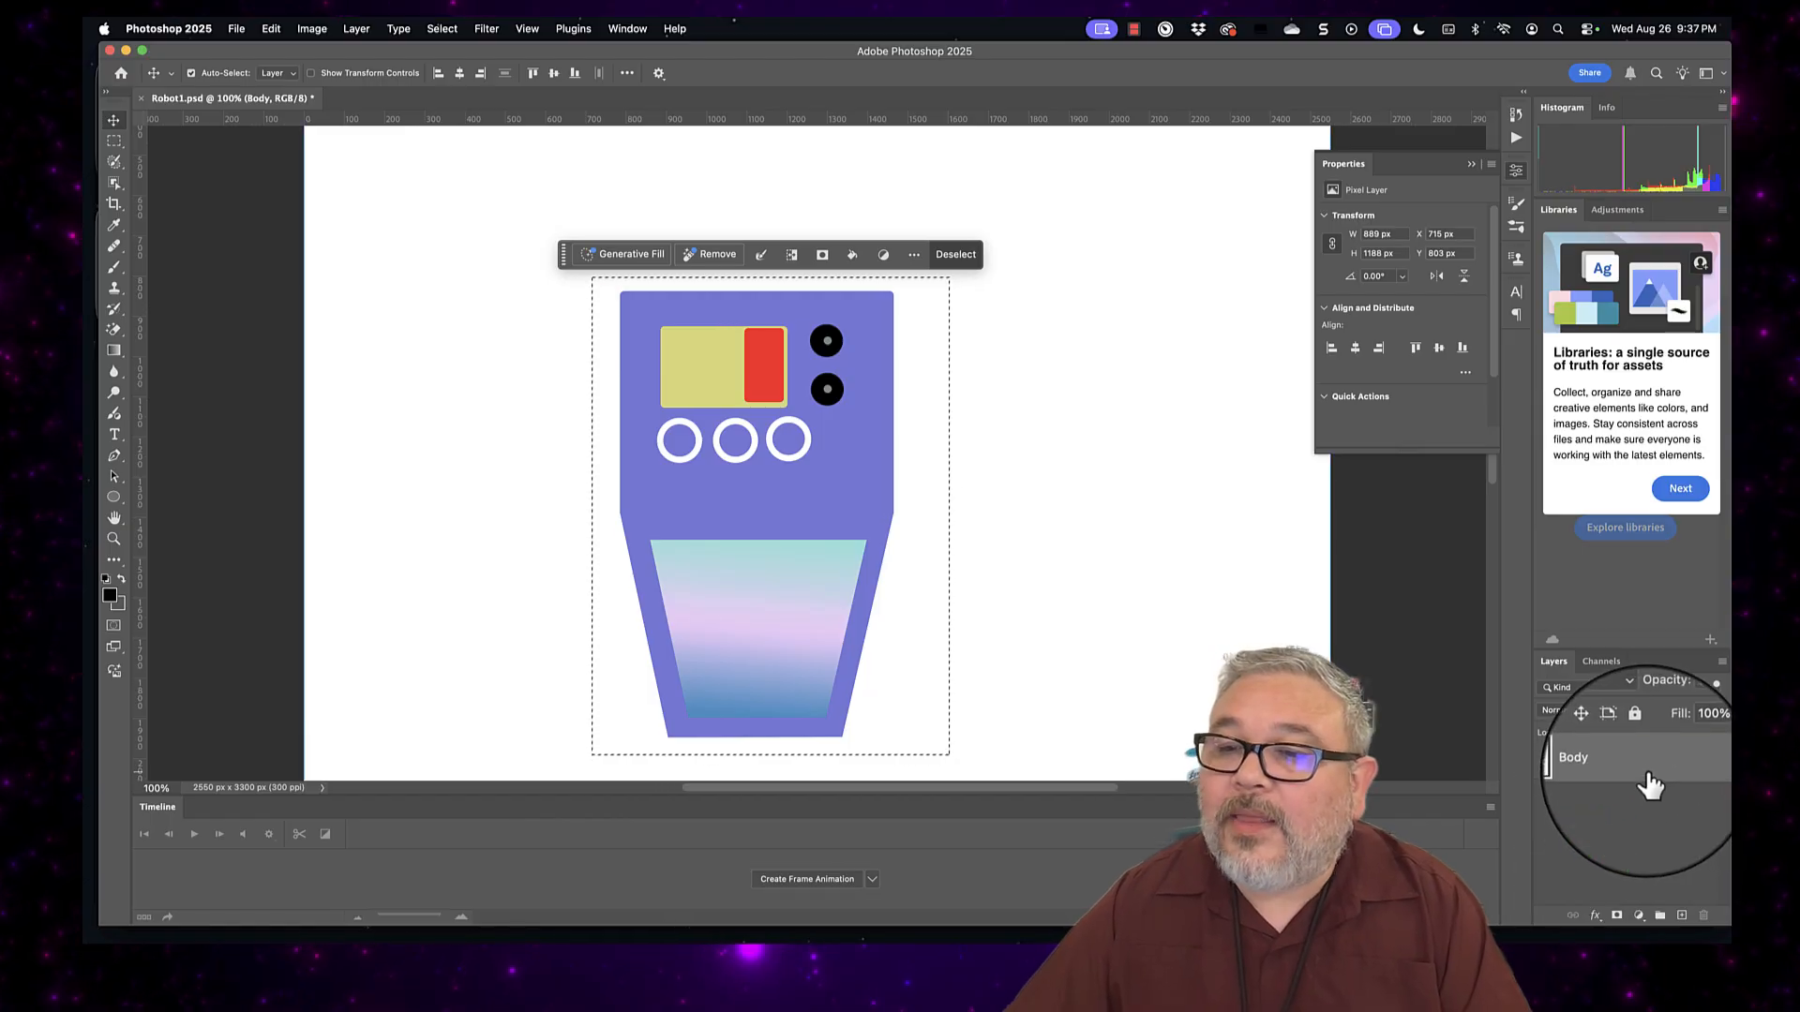
pyautogui.click(1638, 734)
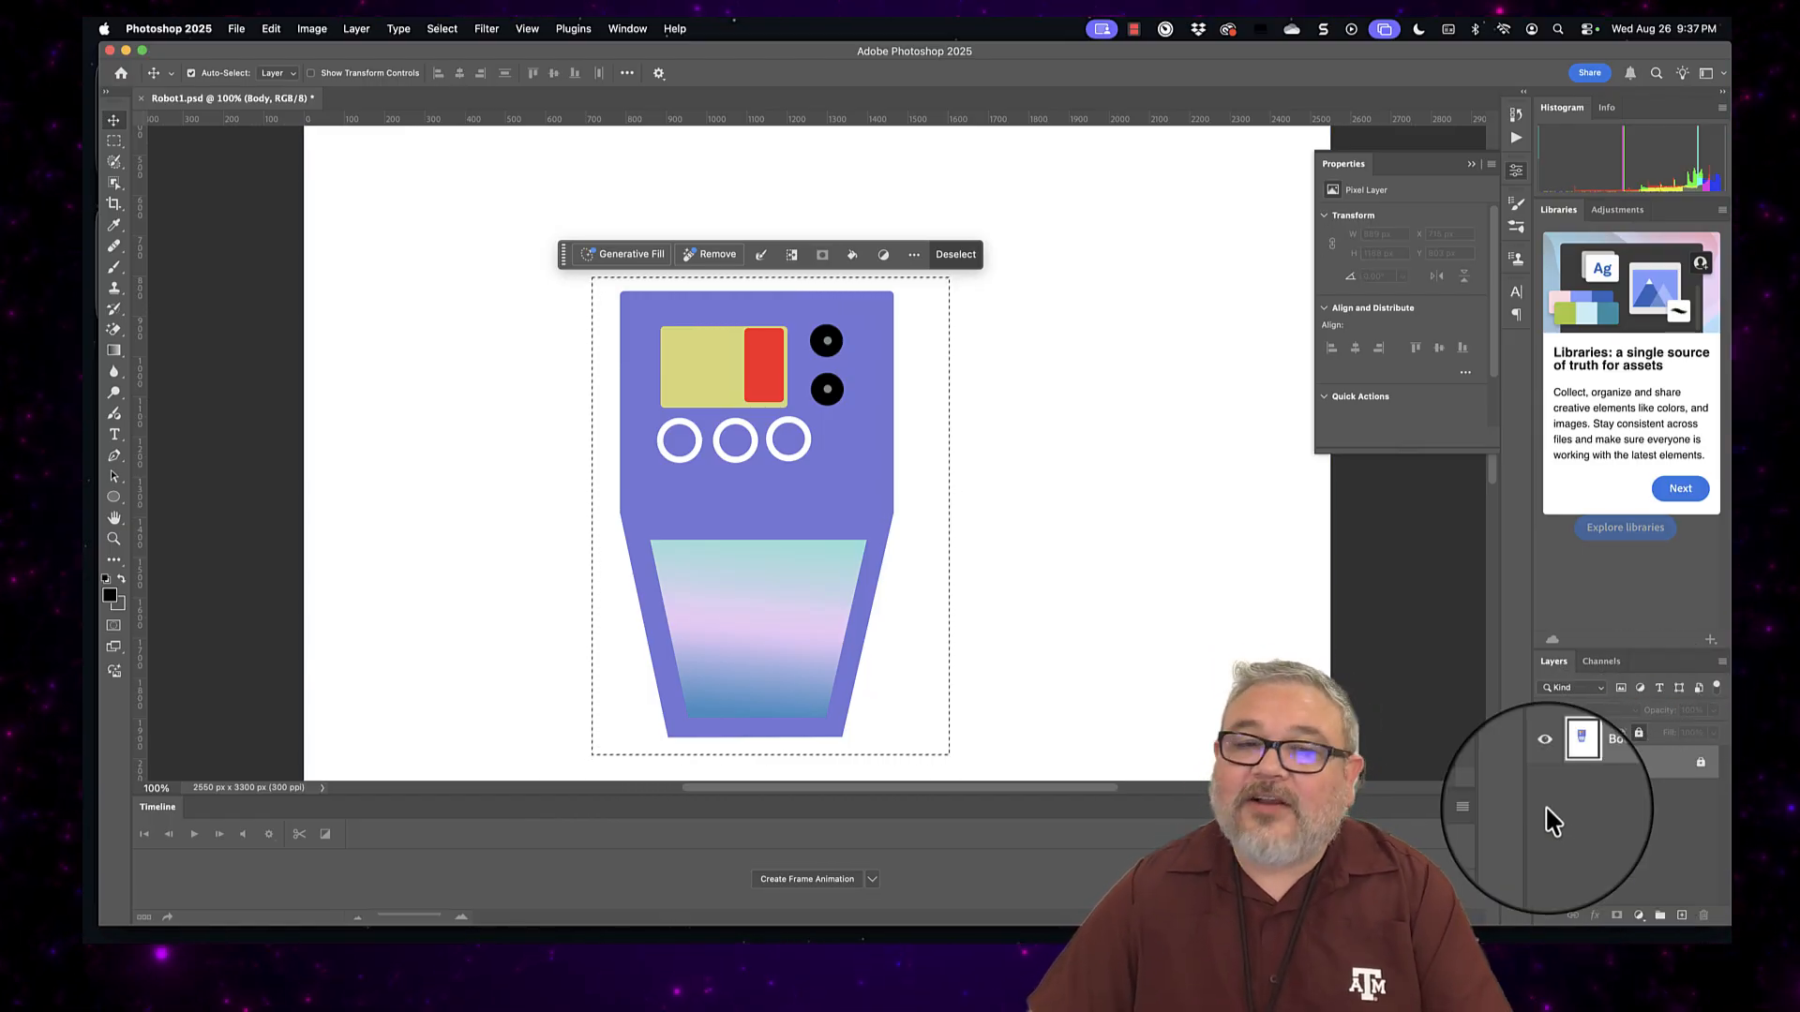
pyautogui.click(1042, 551)
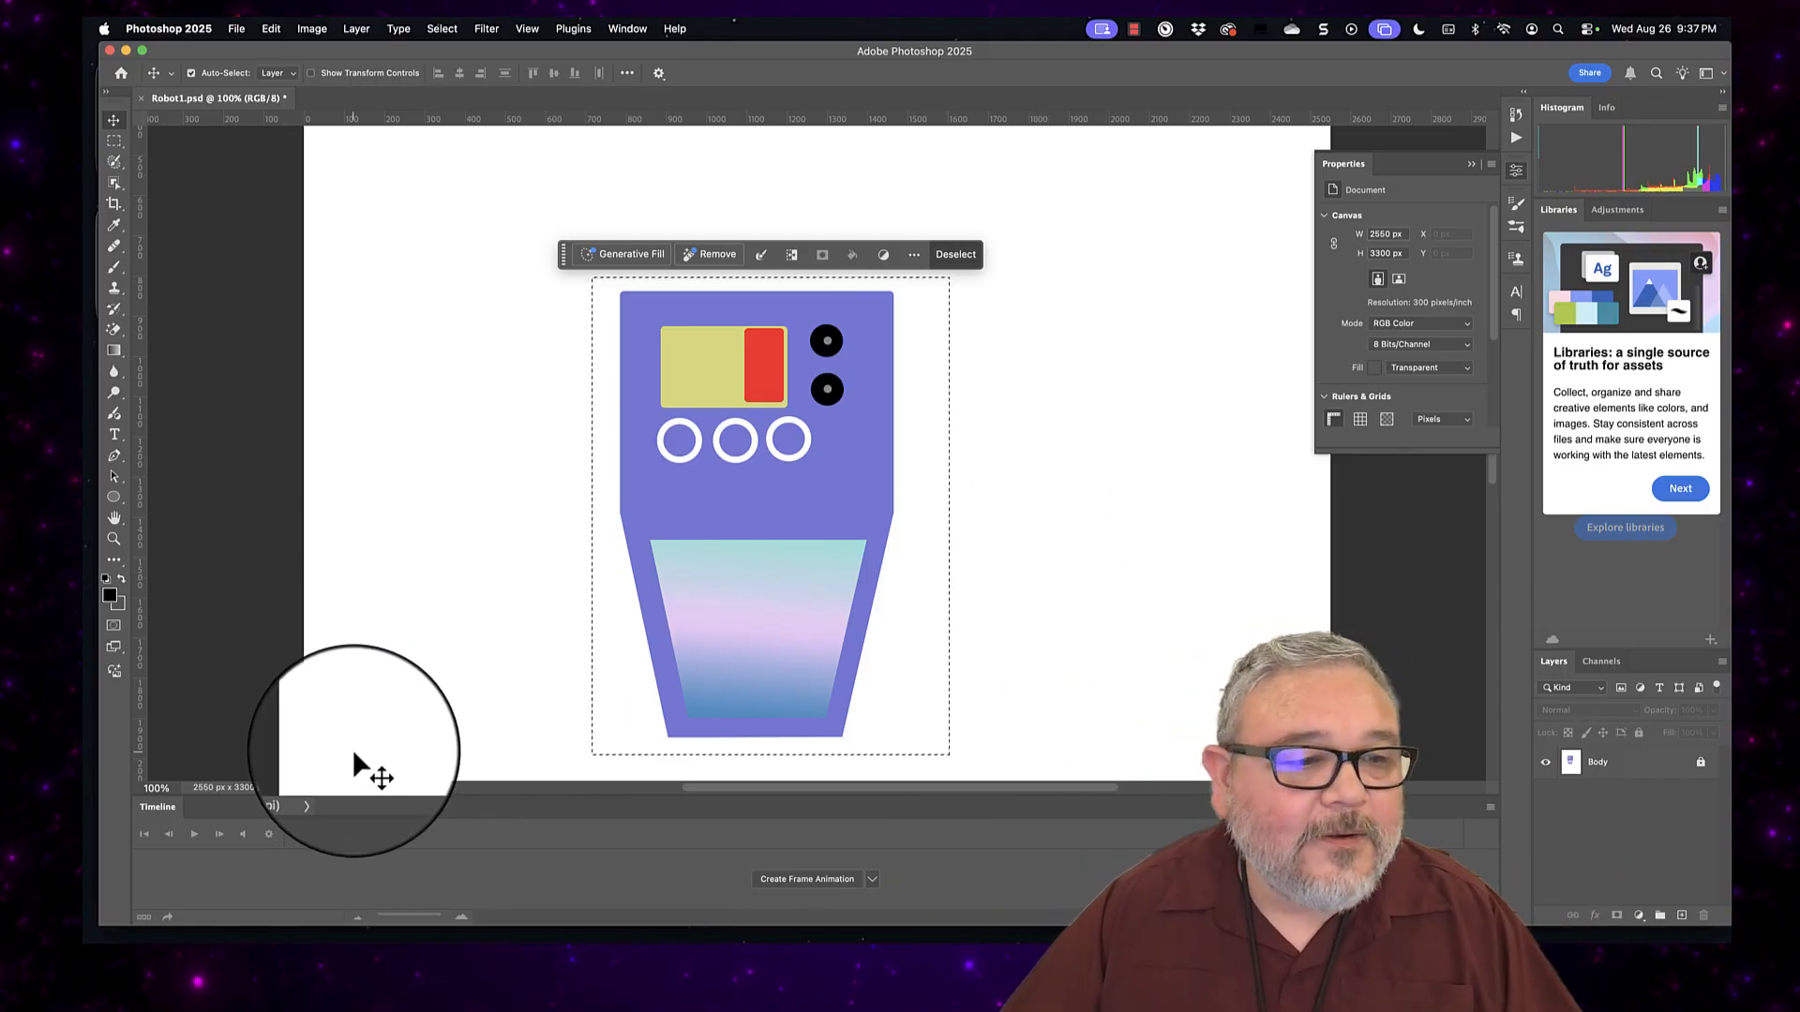
pyautogui.click(114, 116)
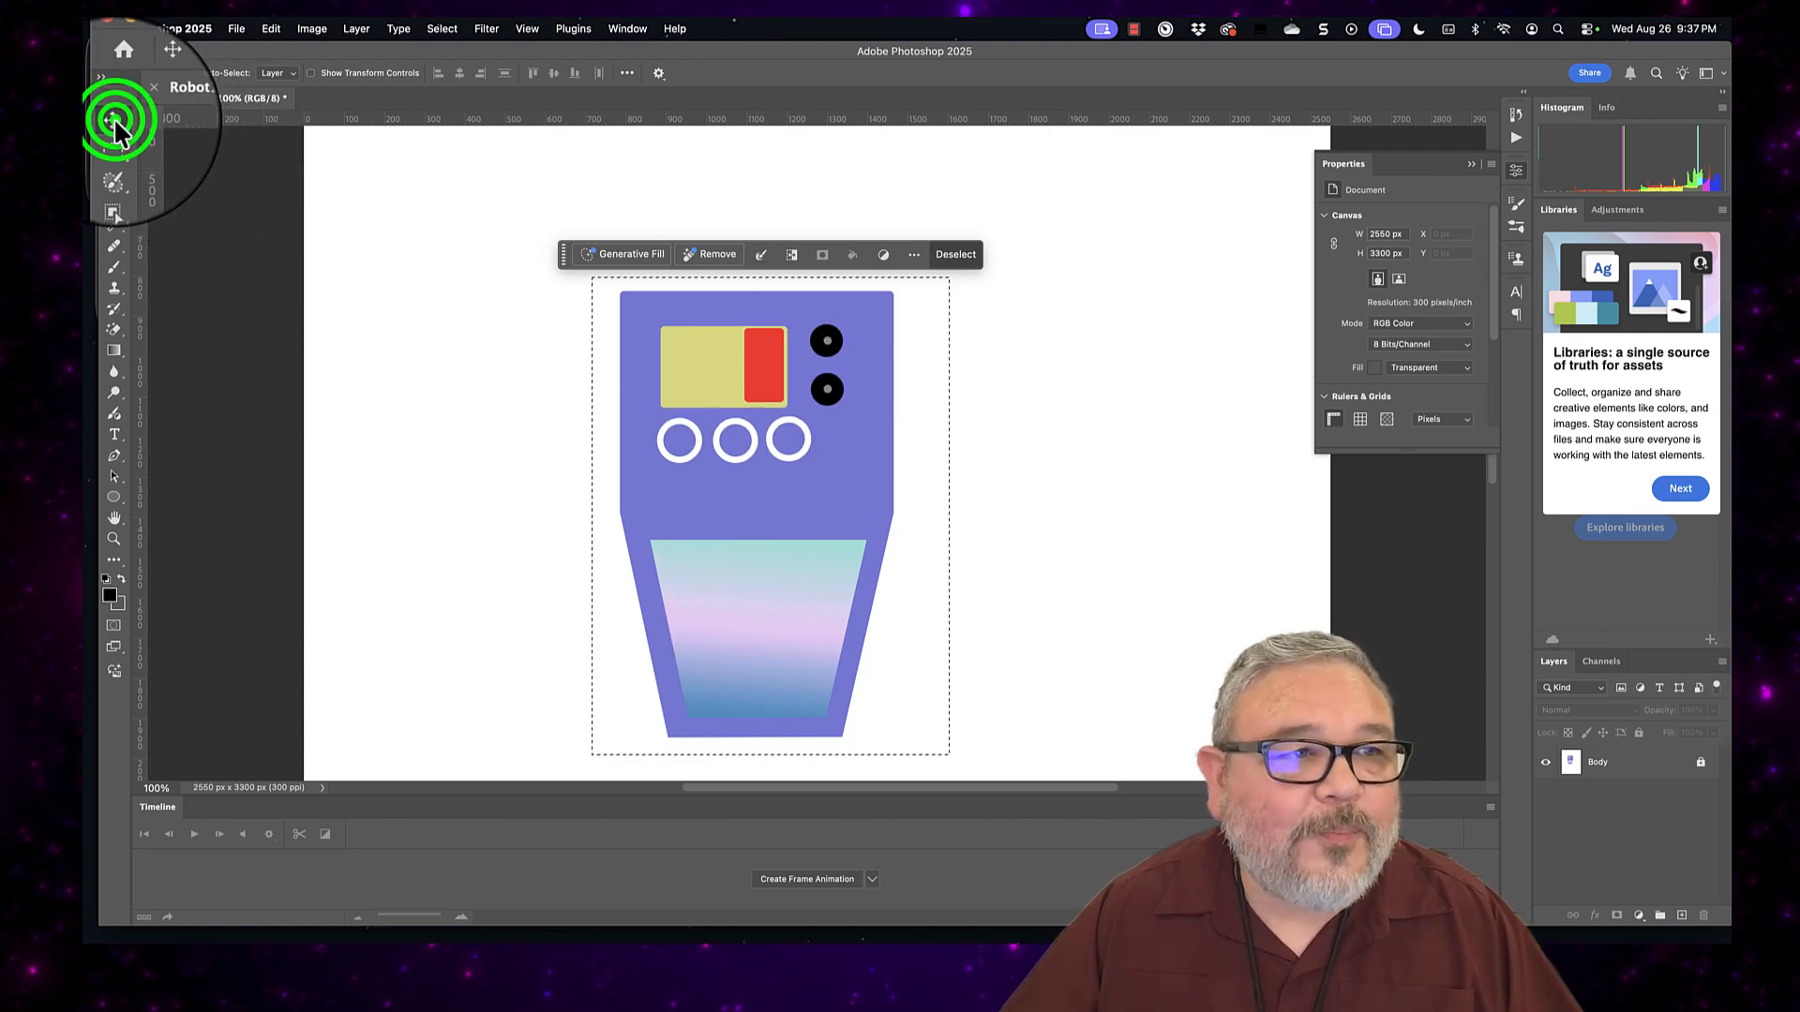
# Step: Clear the selection and draw a black-filled rectangle about 200 by 44 px as a neck on the body's top edge
pyautogui.click(112, 498)
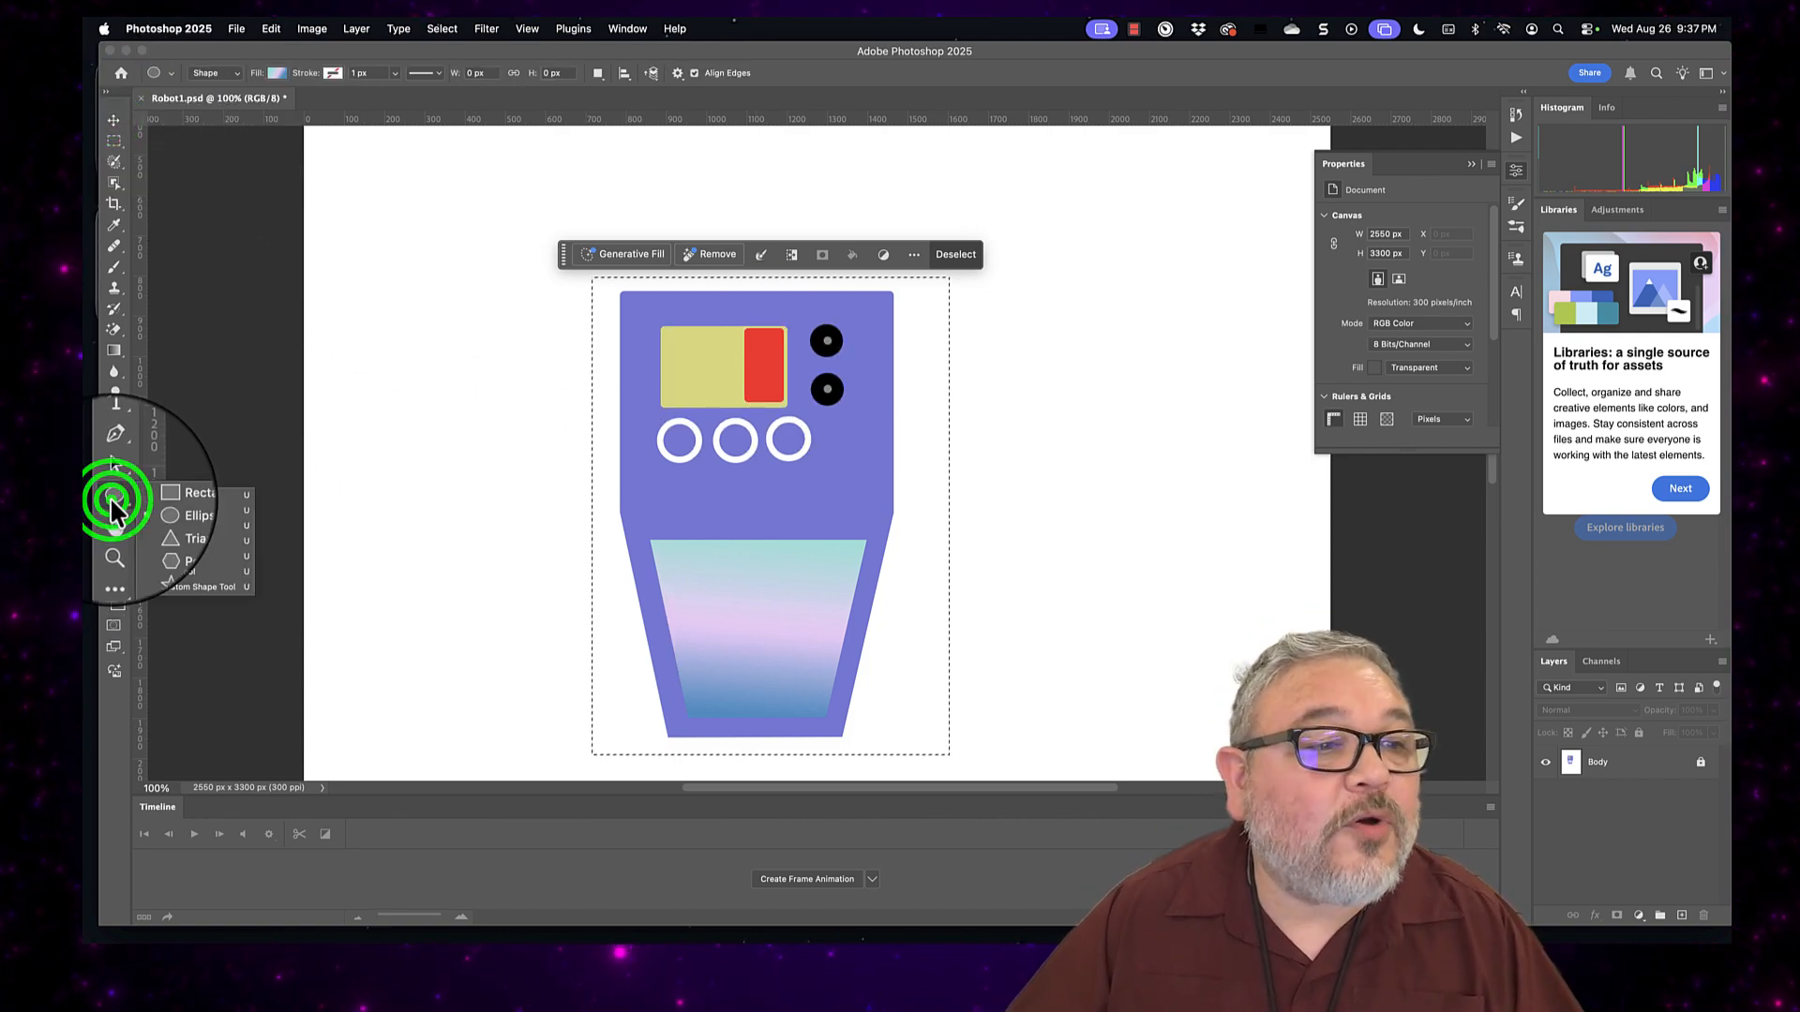
pyautogui.click(159, 493)
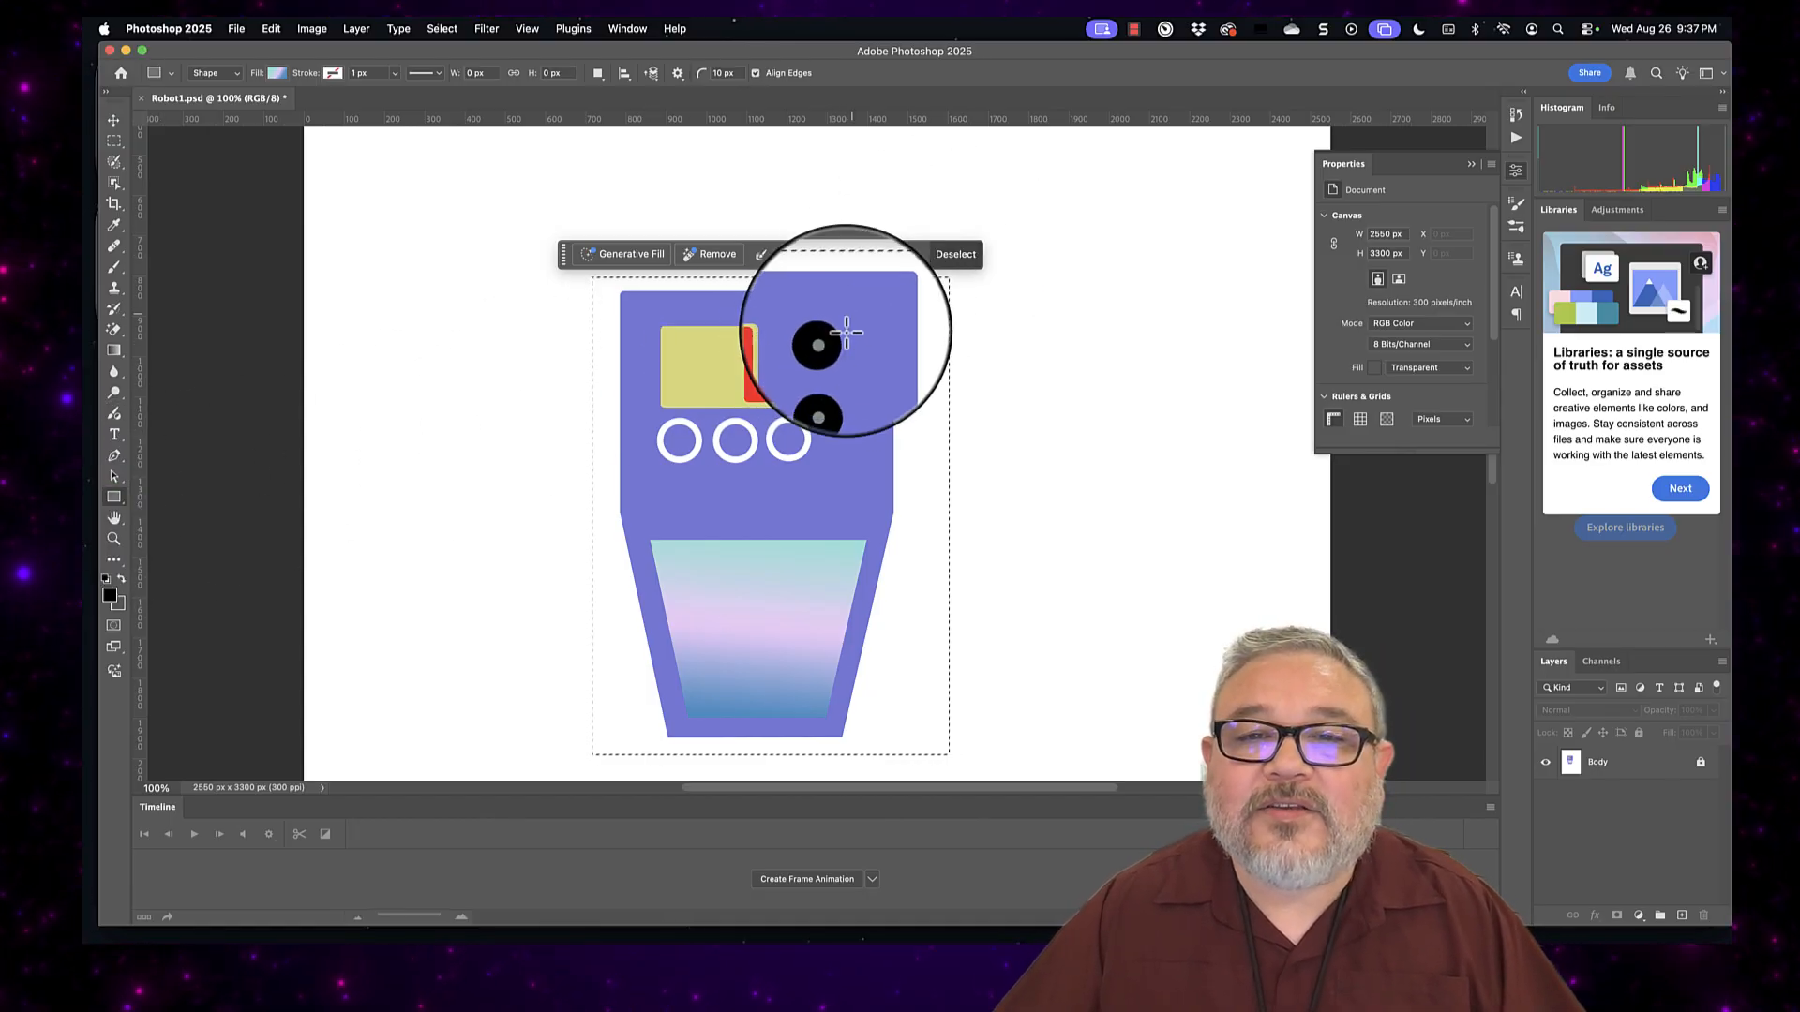
pyautogui.click(956, 255)
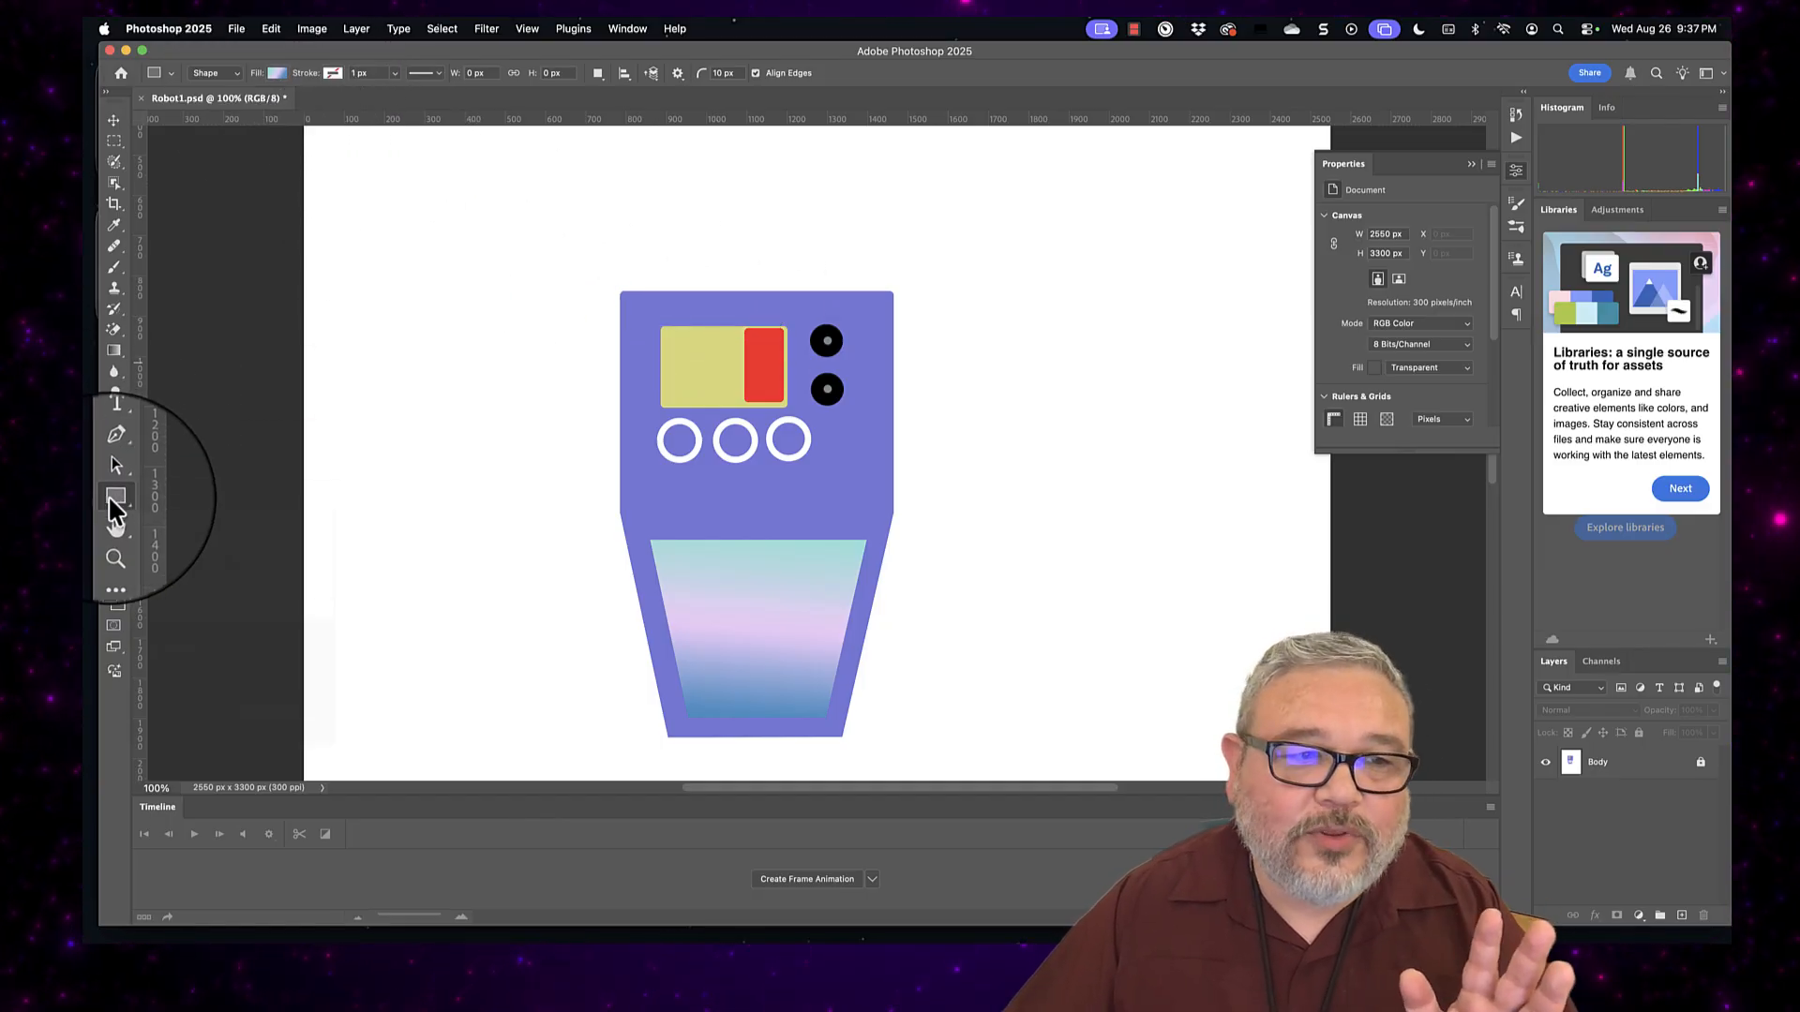
pyautogui.click(278, 71)
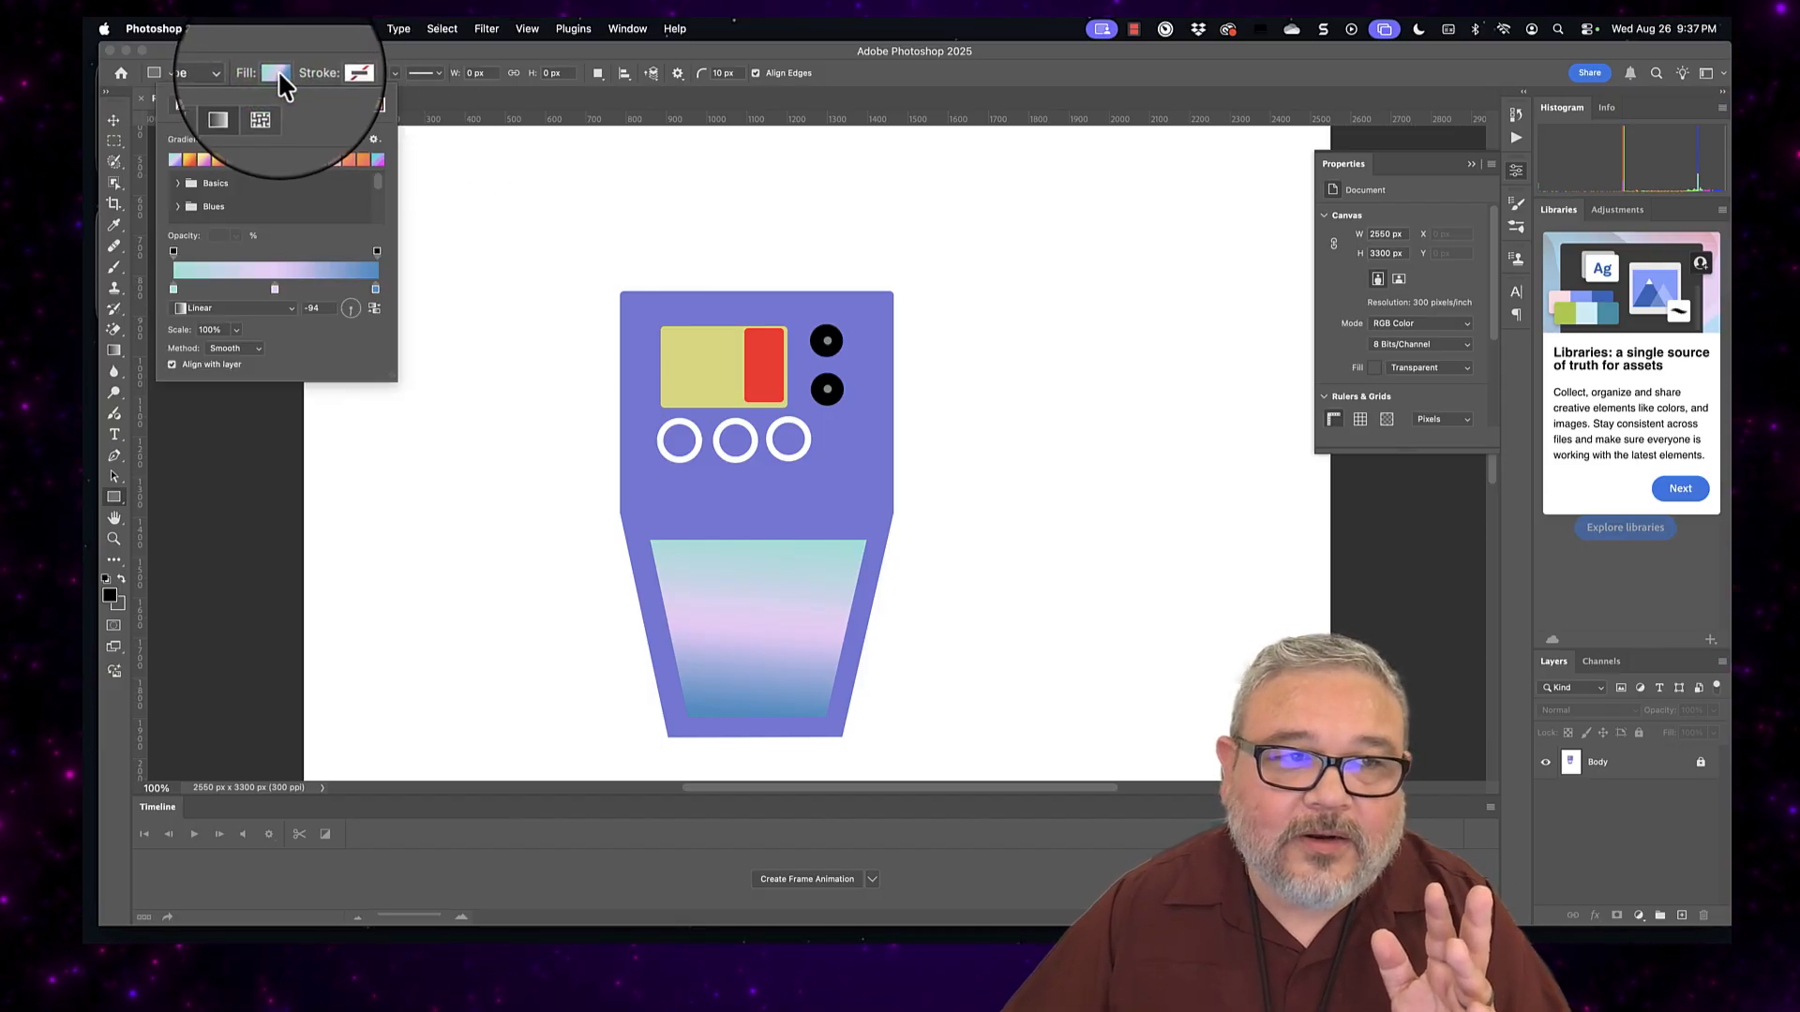
pyautogui.click(375, 104)
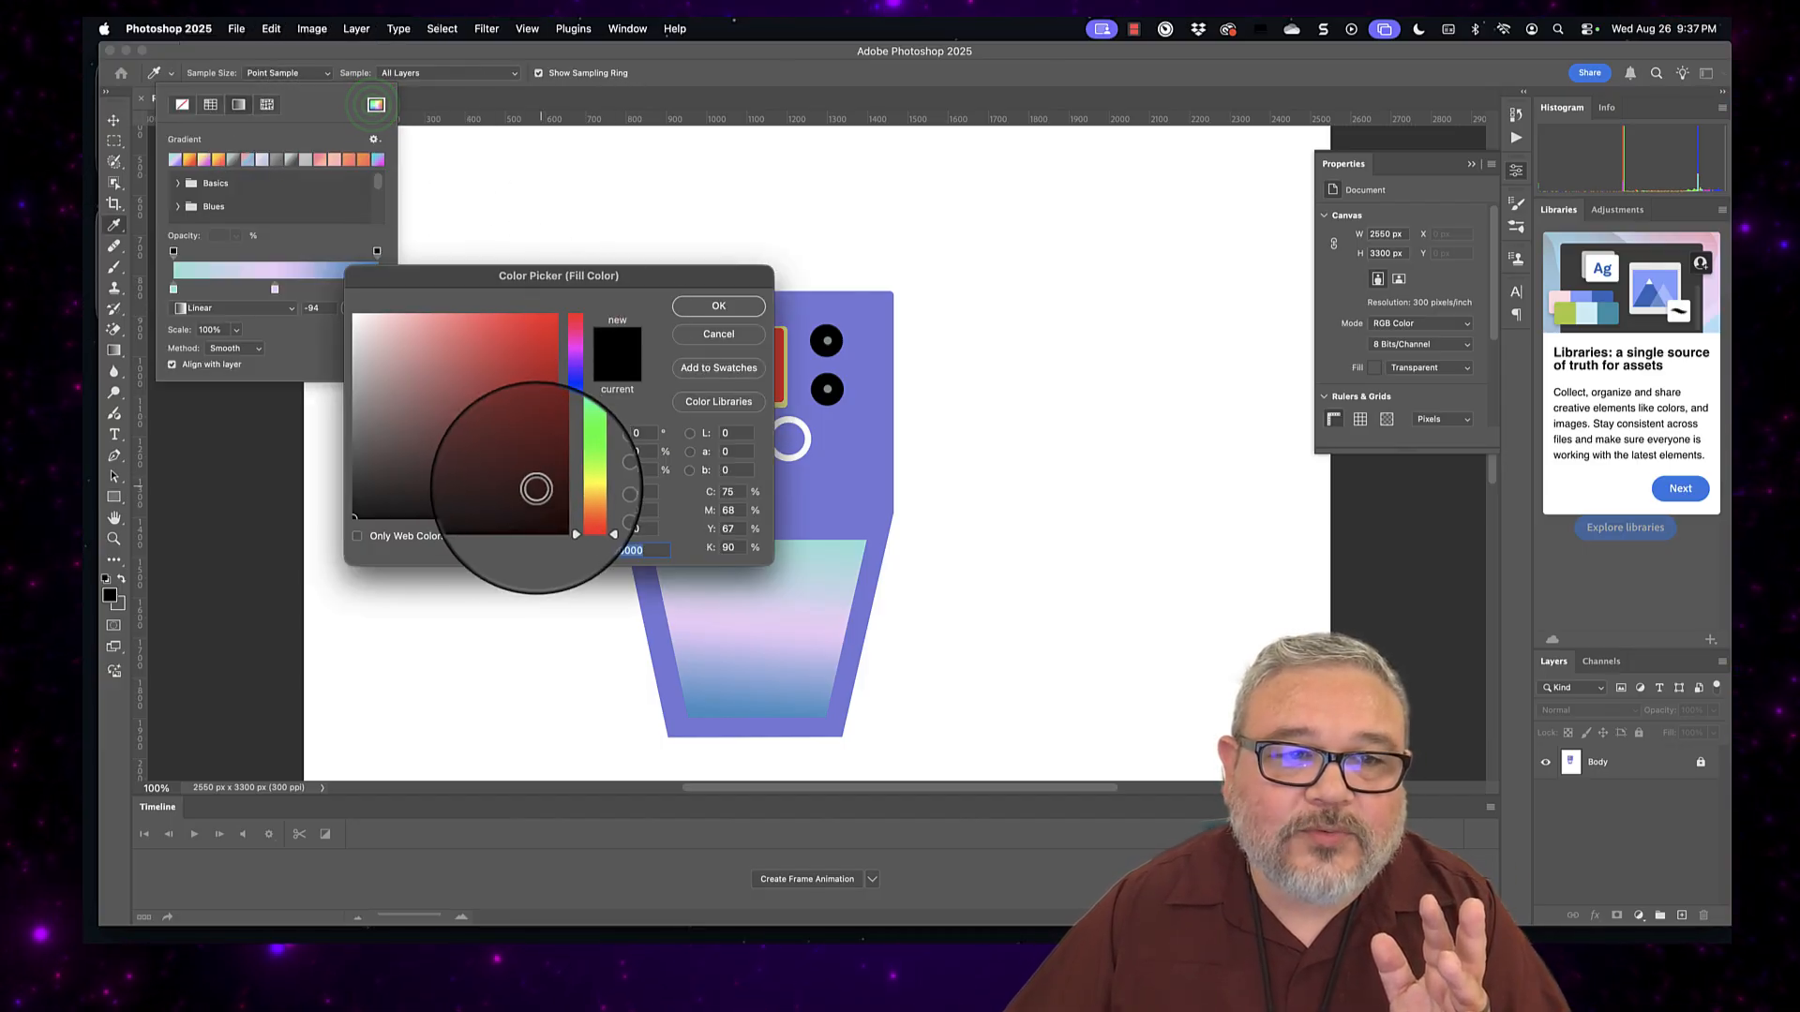
pyautogui.click(535, 514)
pyautogui.click(716, 308)
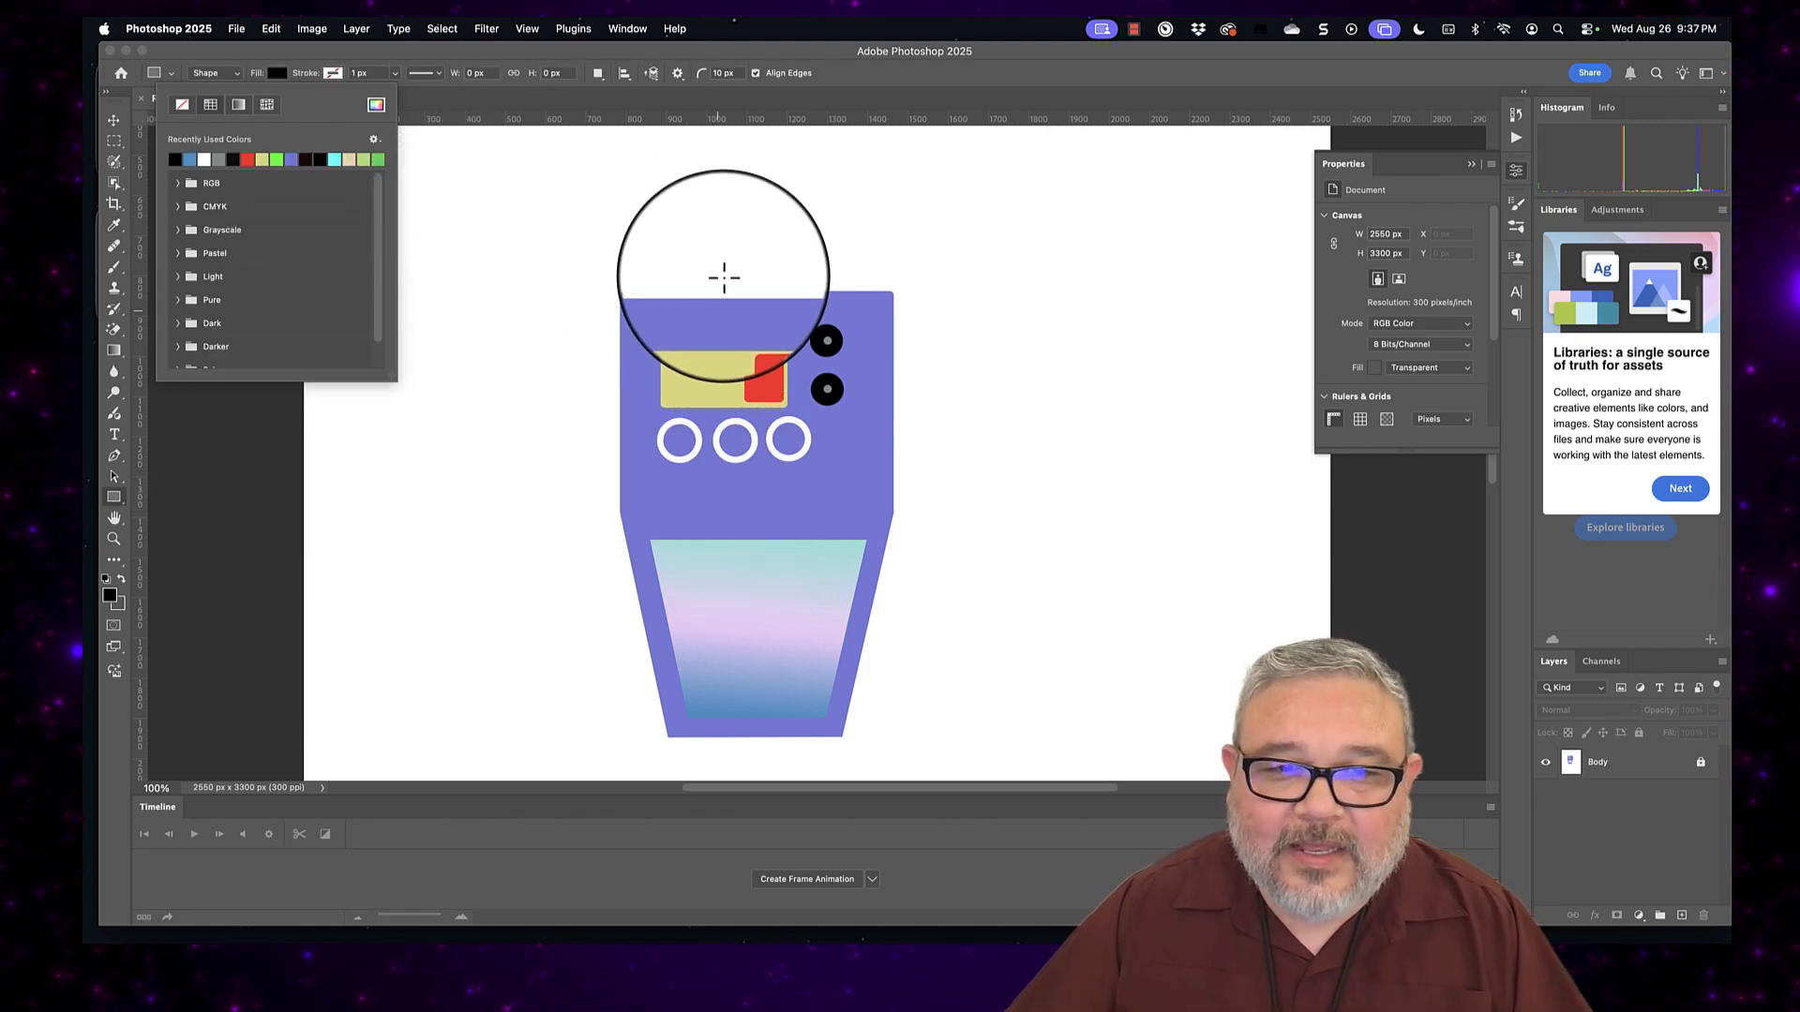
pyautogui.moveTo(721, 276); pyautogui.dragTo(797, 292)
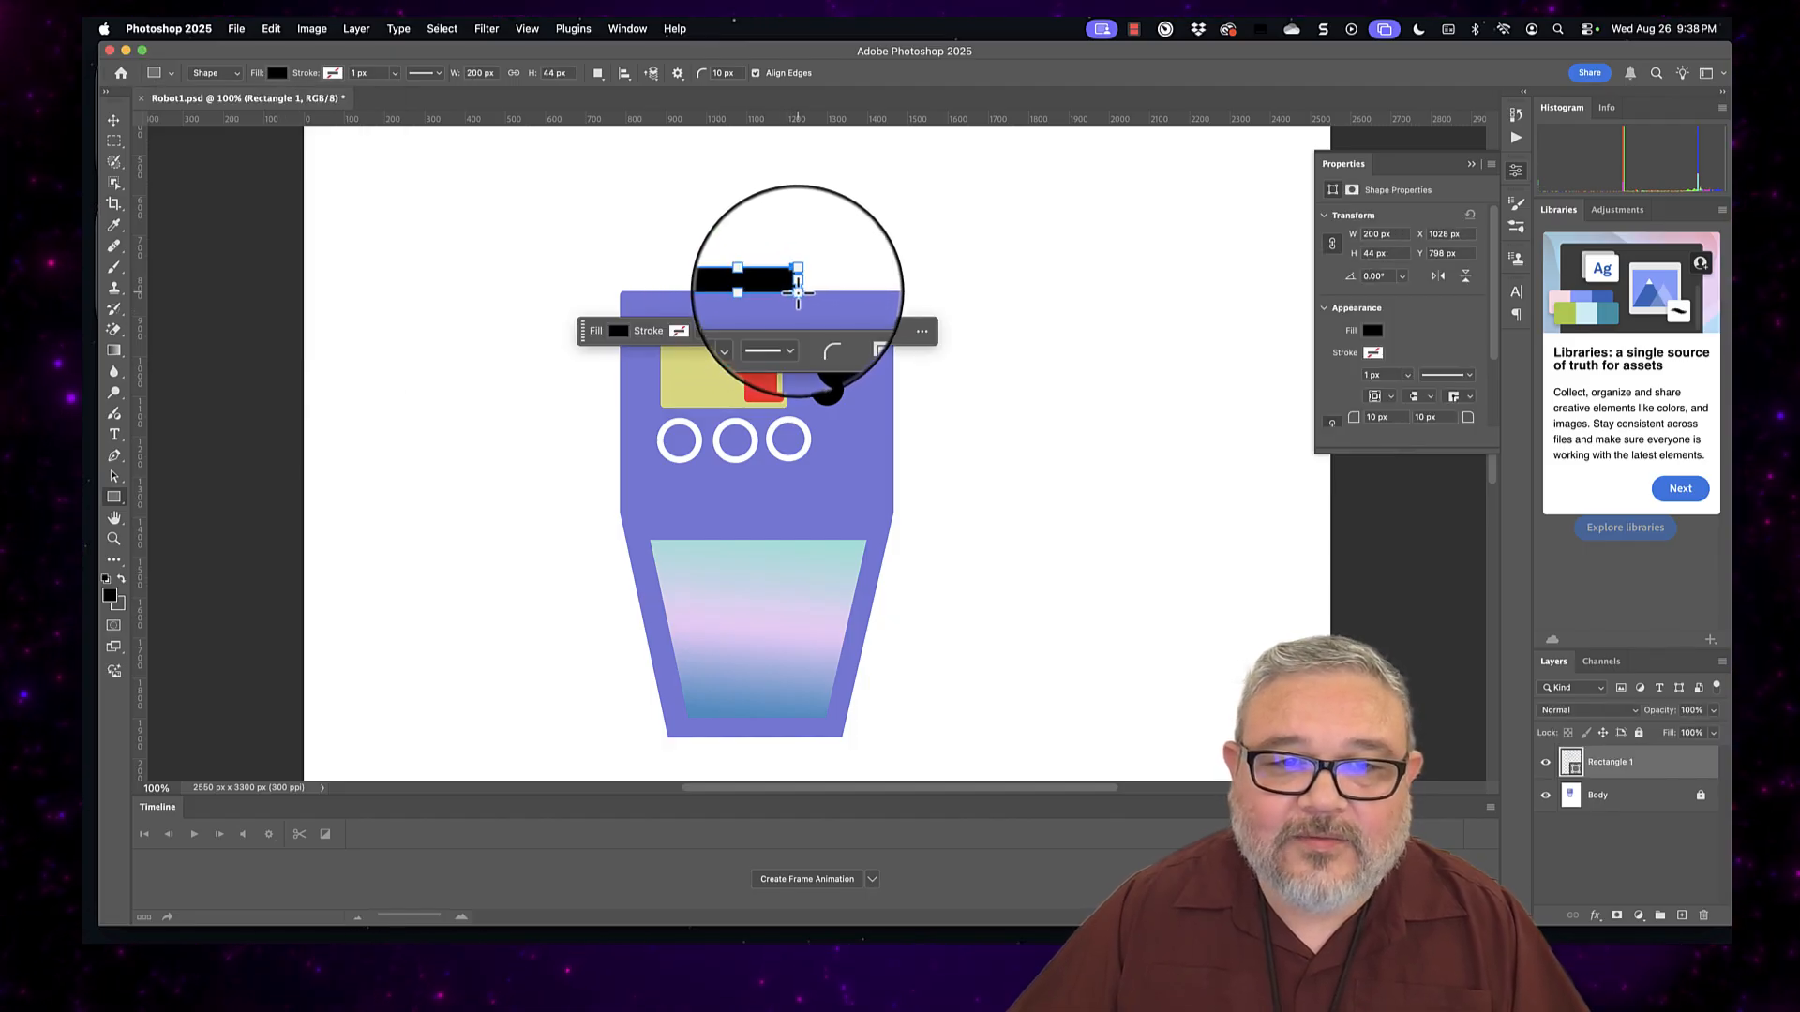
# Step: Draw a narrow upright black rectangle about 32 by 143 px against the body's upper right side
pyautogui.click(114, 122)
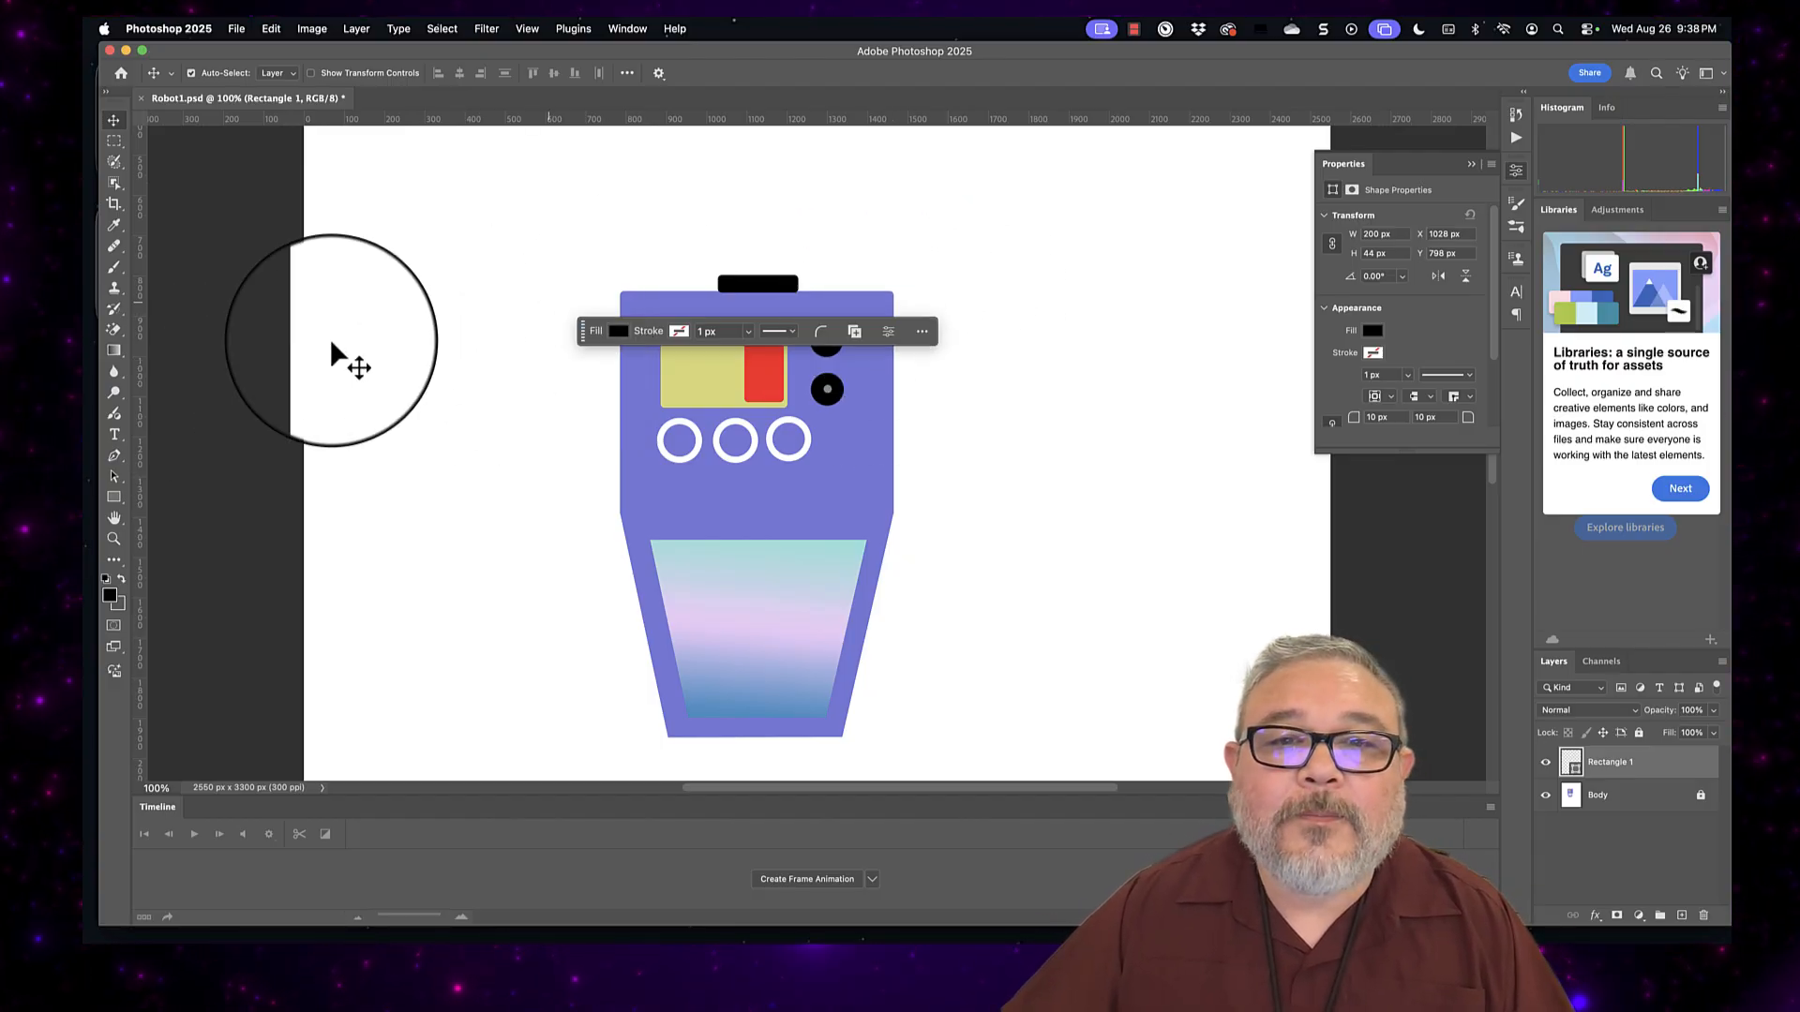
pyautogui.click(115, 495)
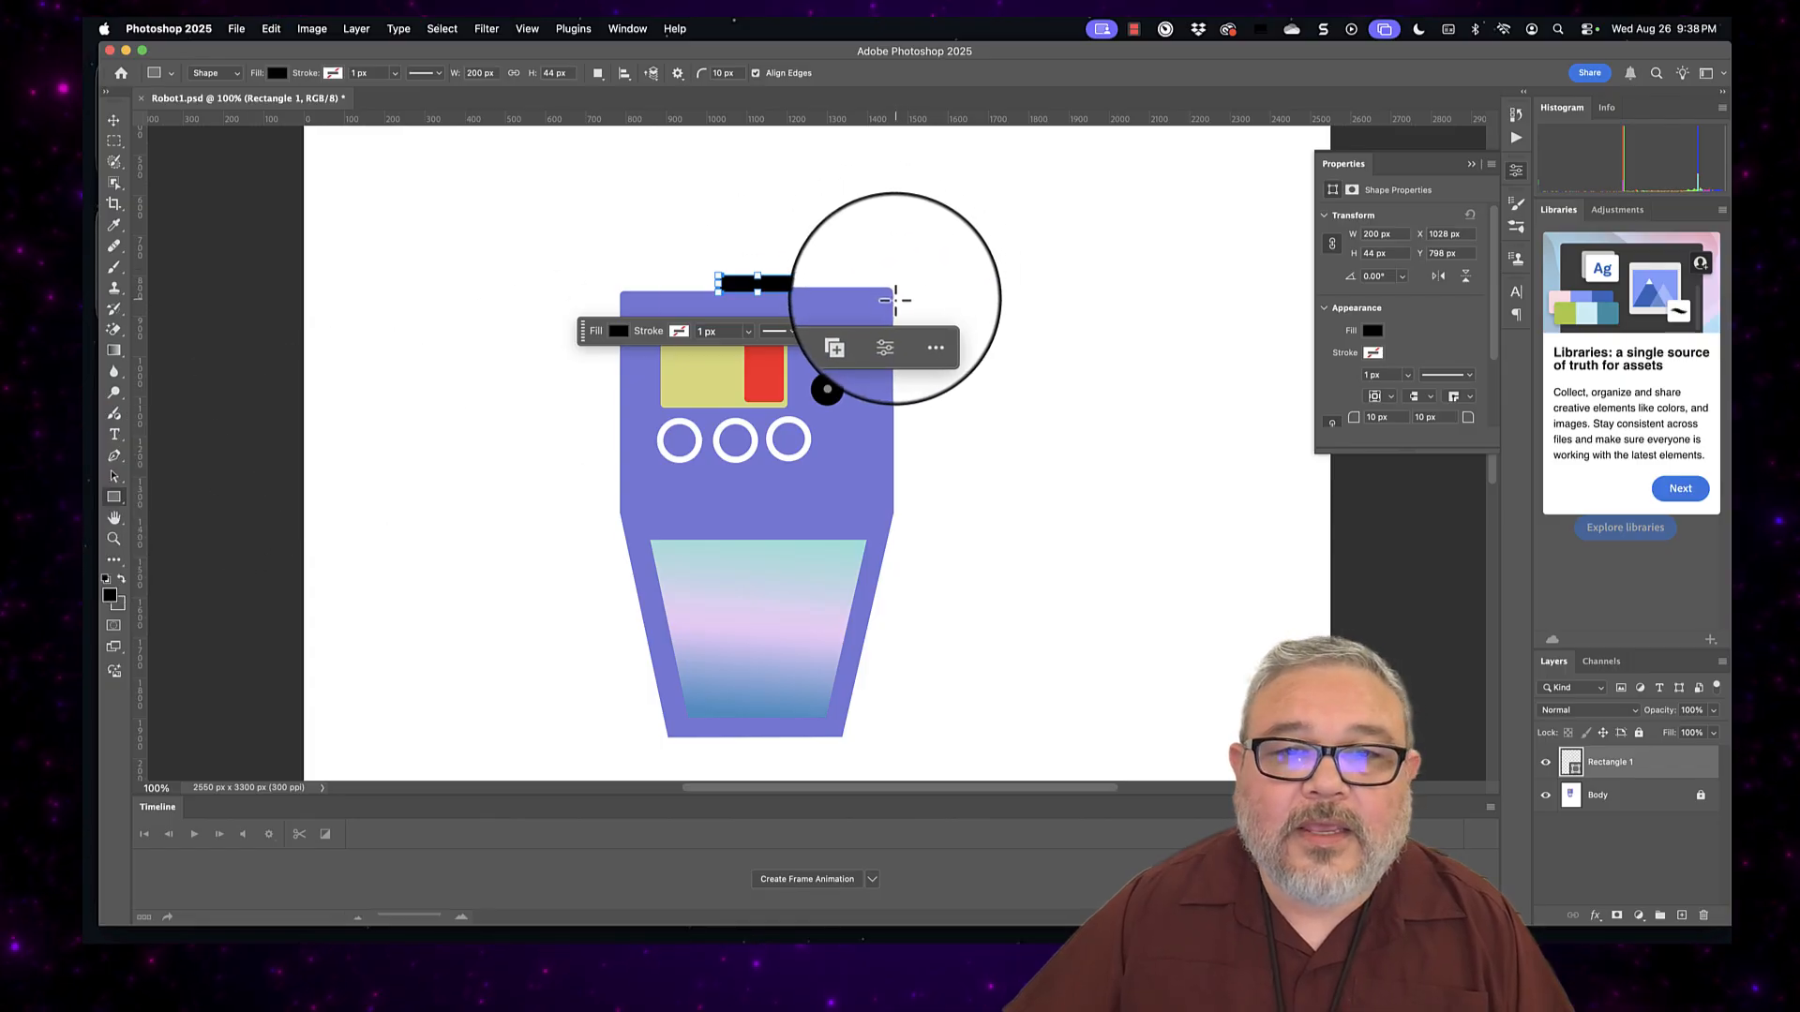
pyautogui.moveTo(893, 302); pyautogui.dragTo(905, 359)
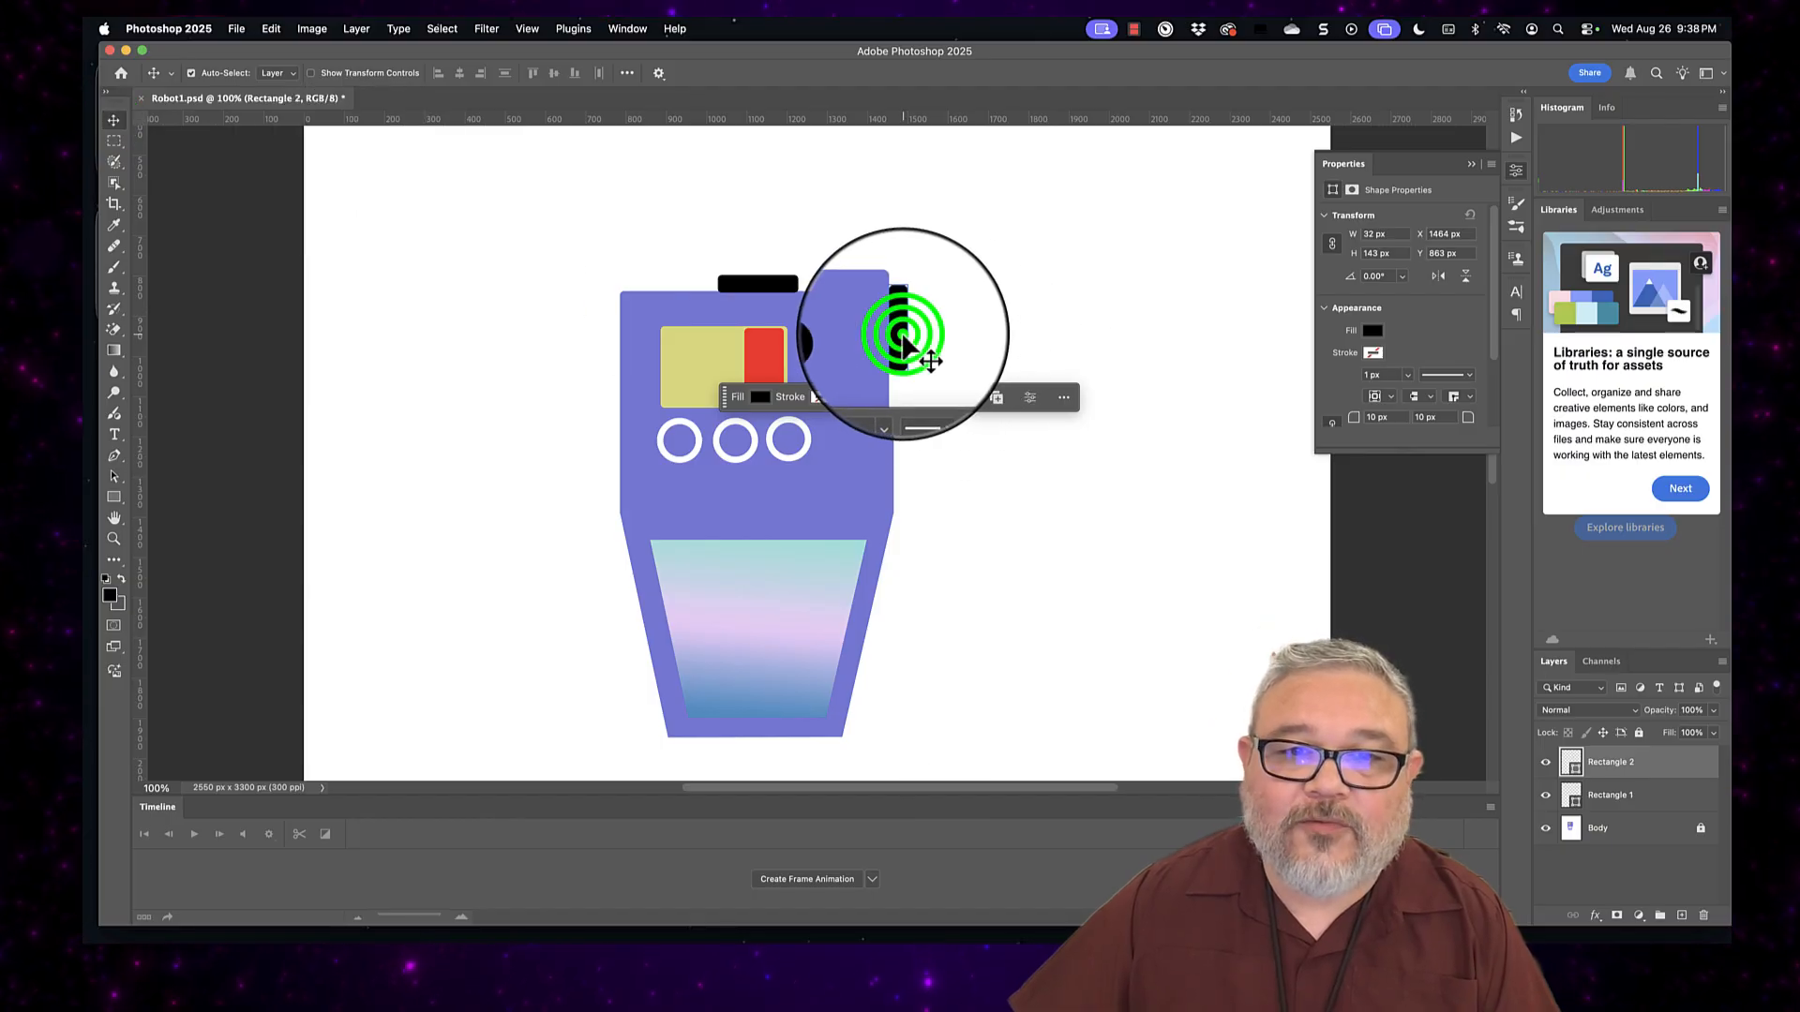
# Step: Try to duplicate the black side rectangle by copying, pasting and moving it beside the body
pyautogui.press('super+c')
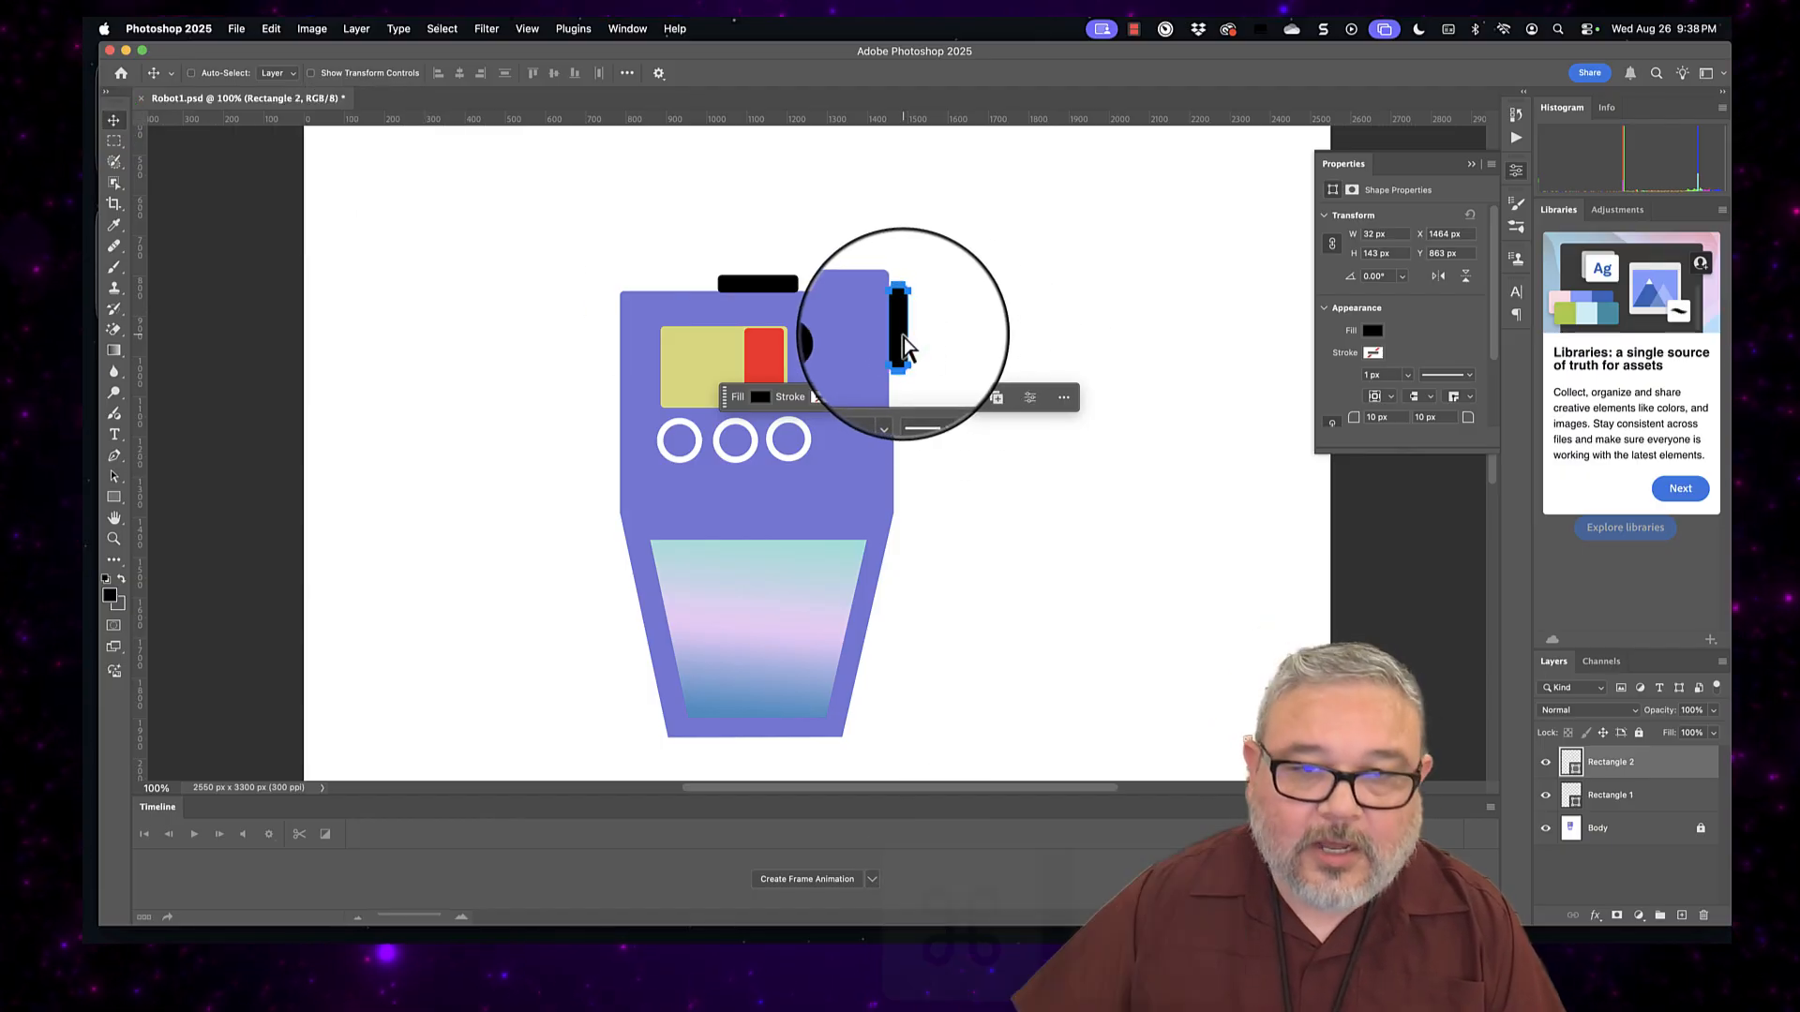
pyautogui.press('super+v')
pyautogui.moveTo(902, 347); pyautogui.dragTo(949, 347)
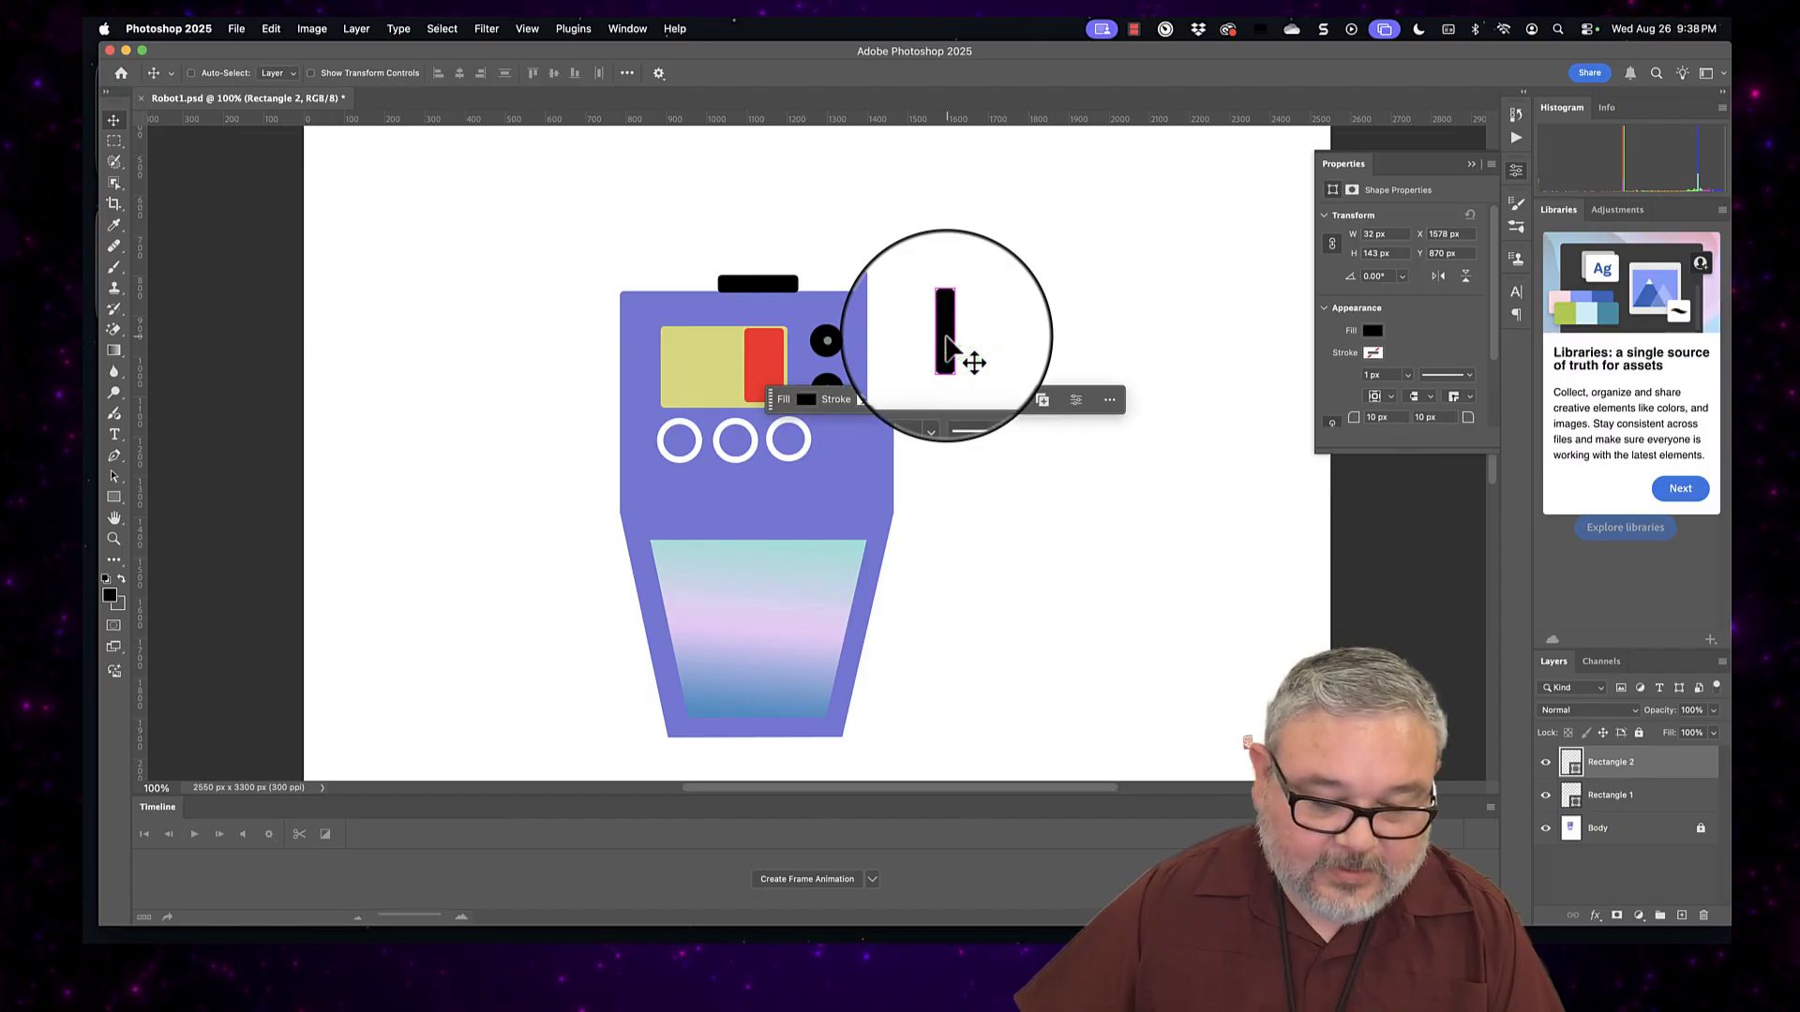
pyautogui.press('super+v')
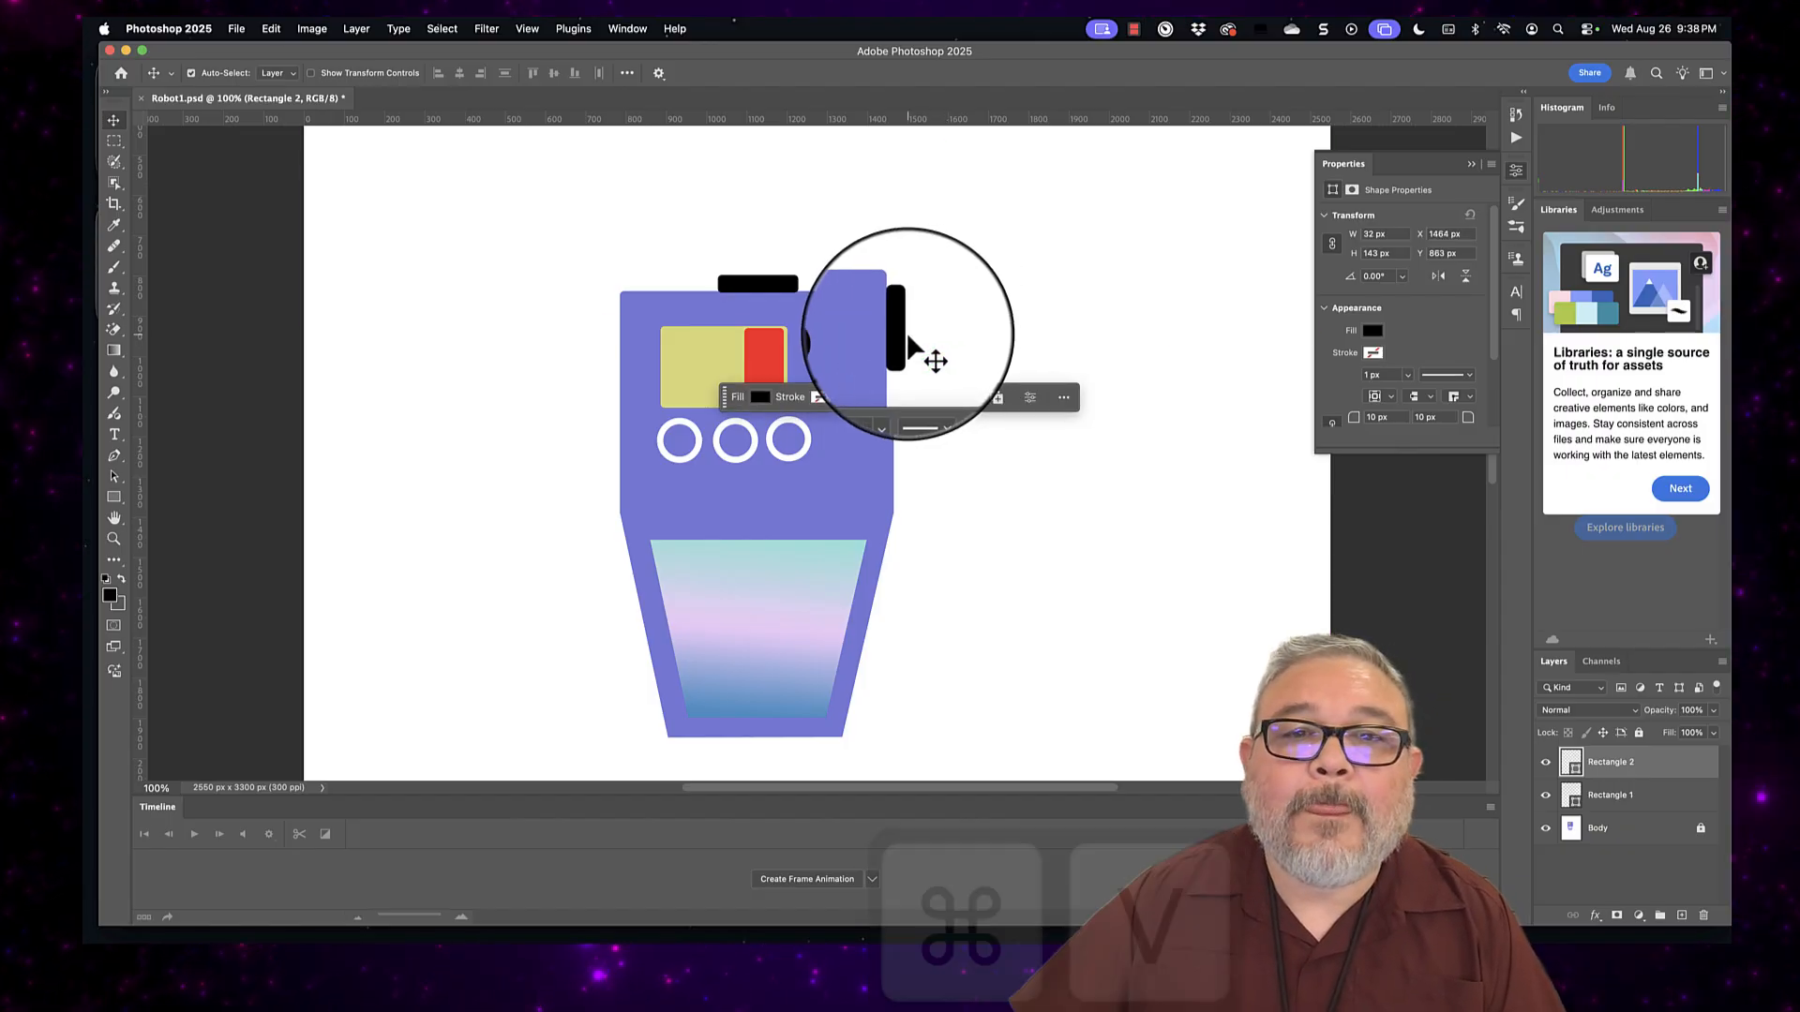
pyautogui.moveTo(907, 339); pyautogui.dragTo(945, 339)
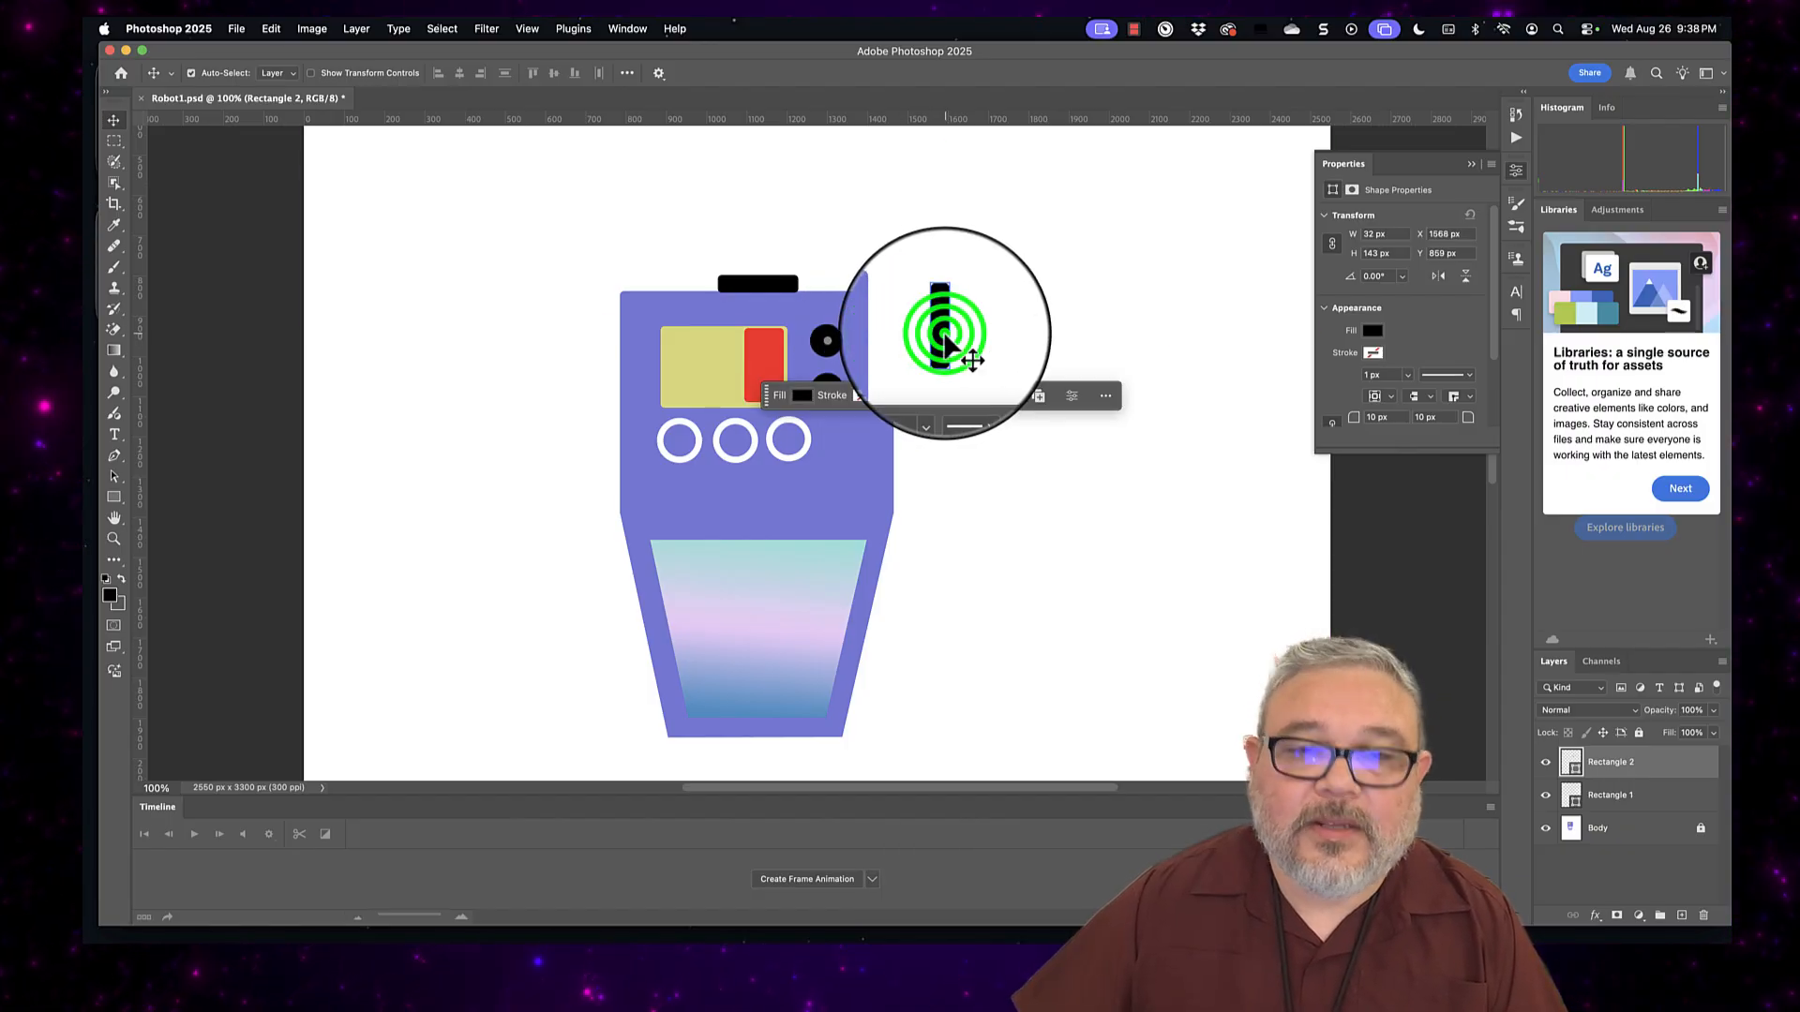
pyautogui.press('super+c')
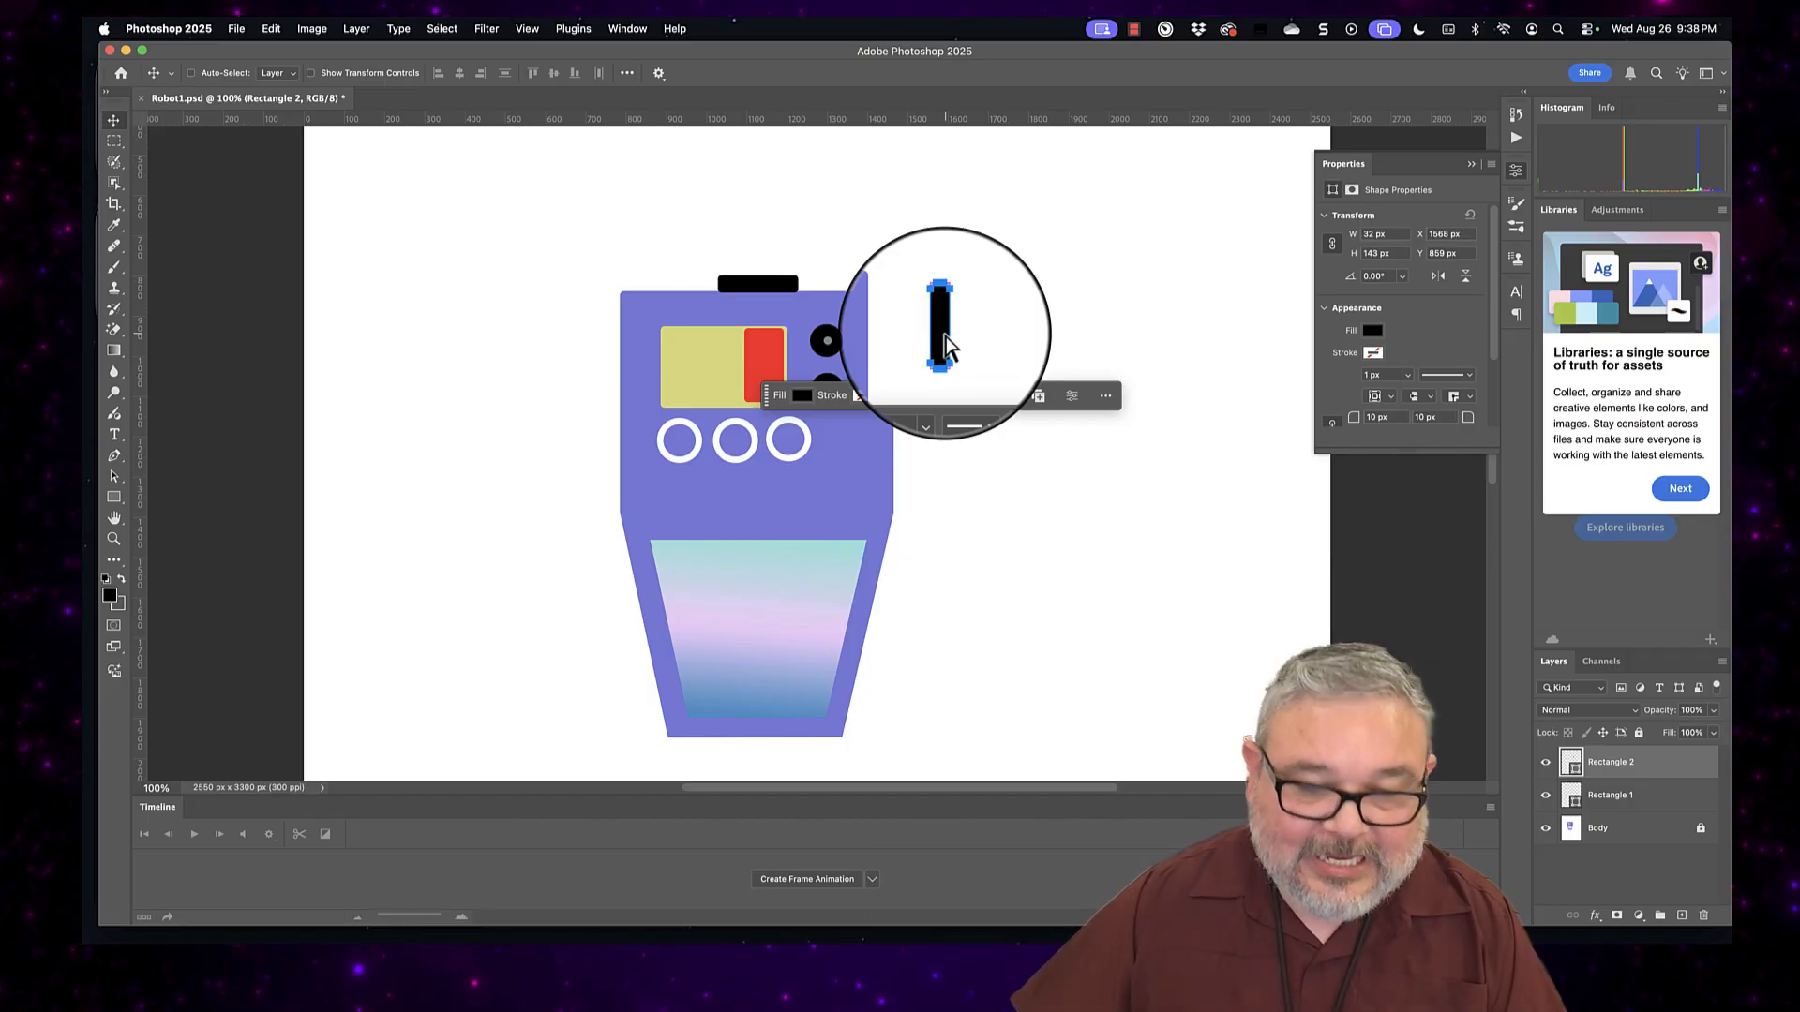
pyautogui.press('super+v')
pyautogui.moveTo(944, 335)
pyautogui.mouseDown()
pyautogui.moveTo(942, 386)
pyautogui.moveTo(962, 328)
pyautogui.moveTo(900, 343)
pyautogui.moveTo(914, 351)
pyautogui.mouseUp()
pyautogui.press('super+c')
pyautogui.press('super+v')
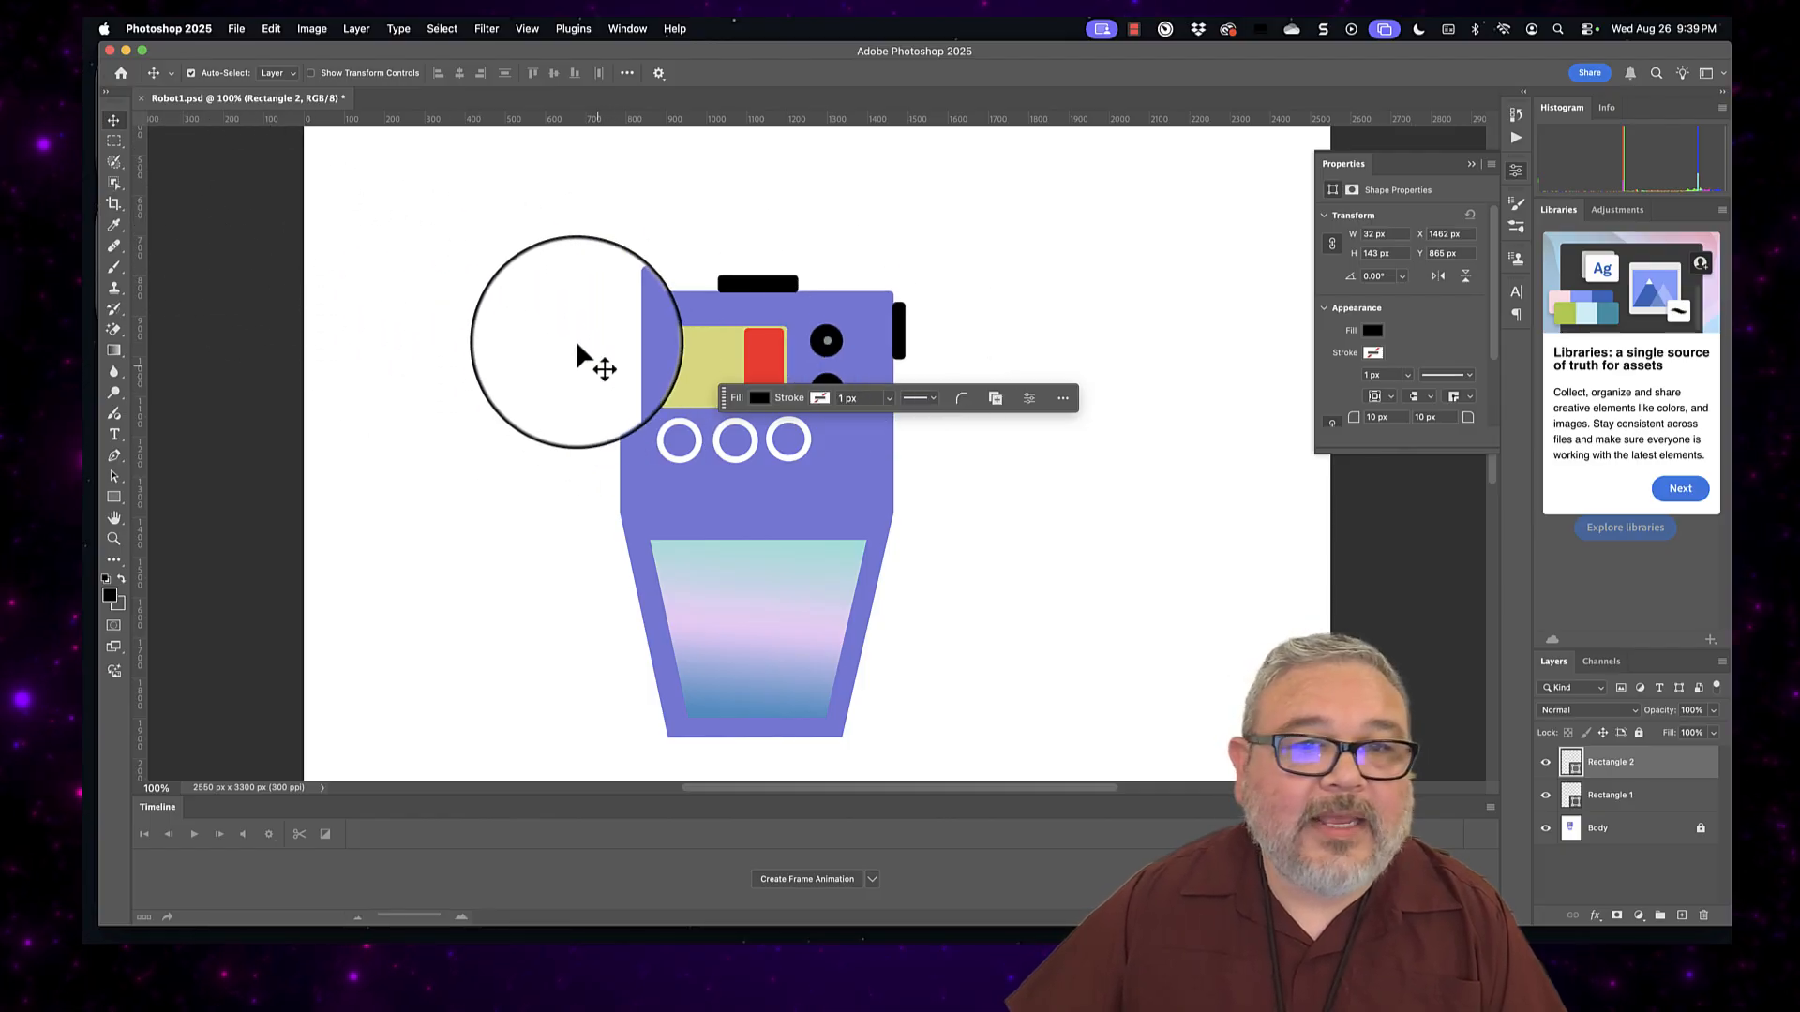
# Step: Try to copy and paste the side rectangle from a marquee selection, undo the paste and clear the selection
pyautogui.click(115, 140)
pyautogui.moveTo(950, 277); pyautogui.dragTo(881, 359)
pyautogui.press('super+c')
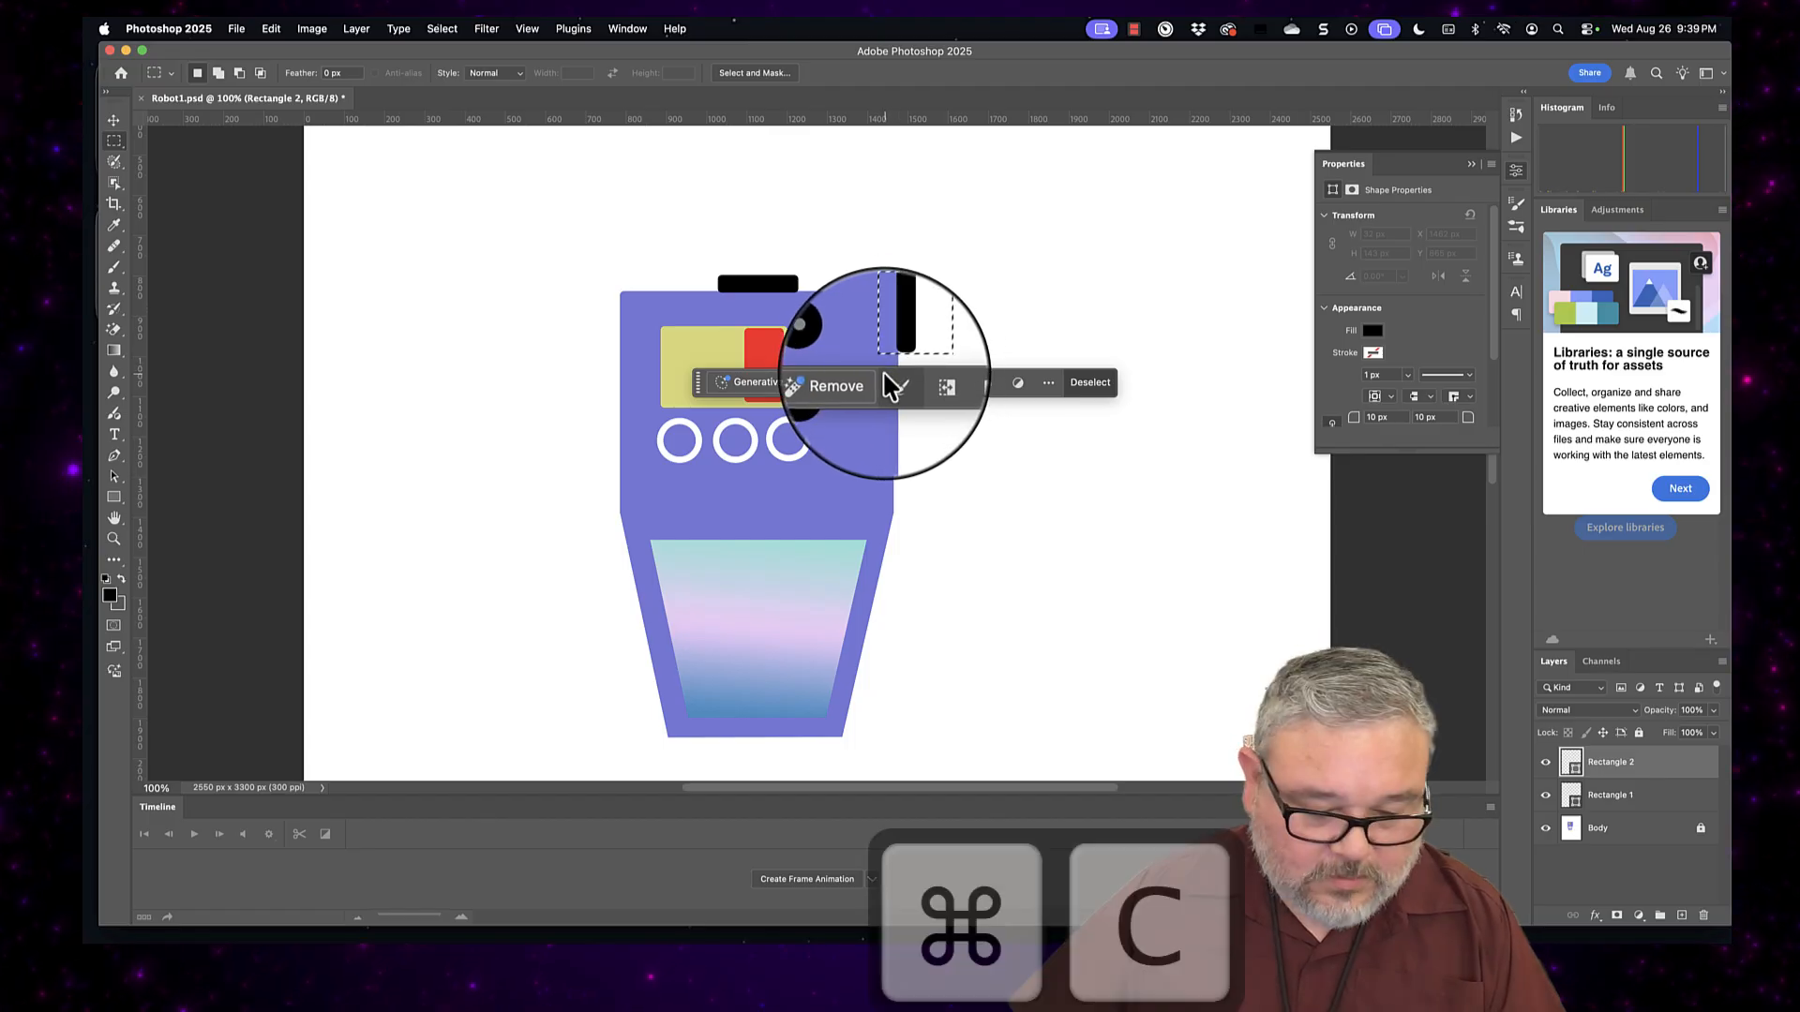
pyautogui.press('super+v')
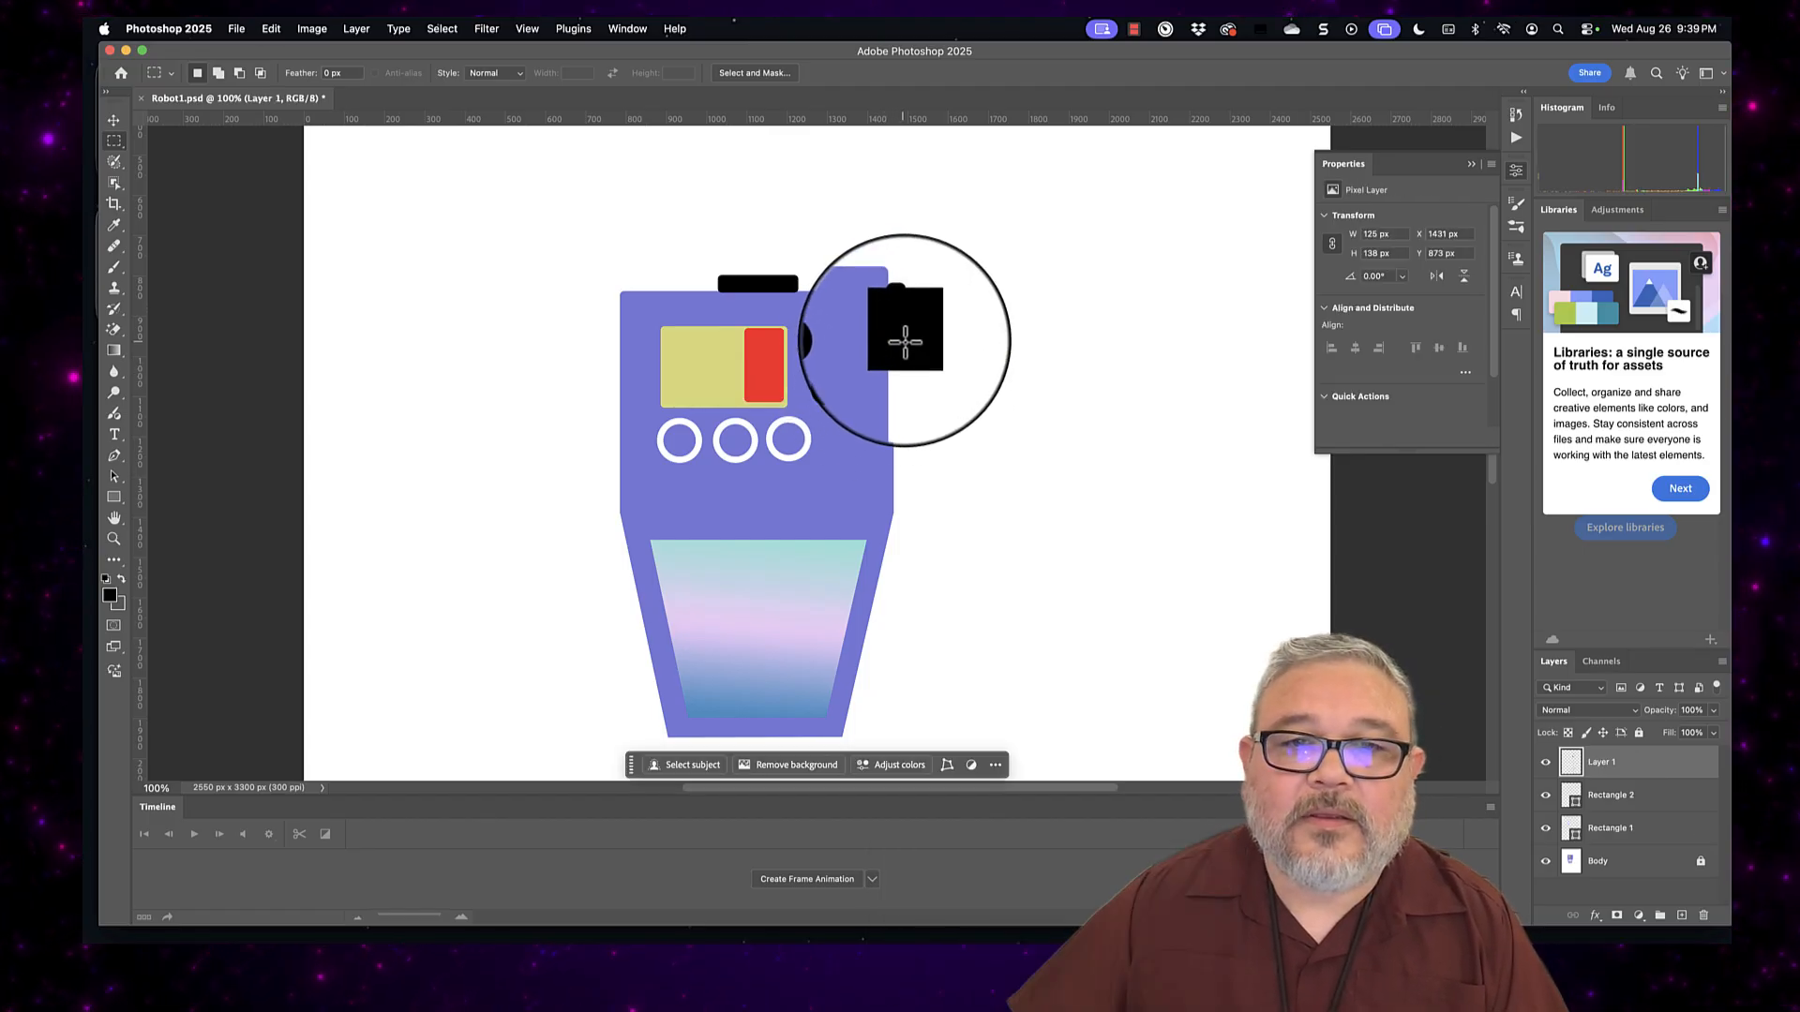
pyautogui.press('super+z')
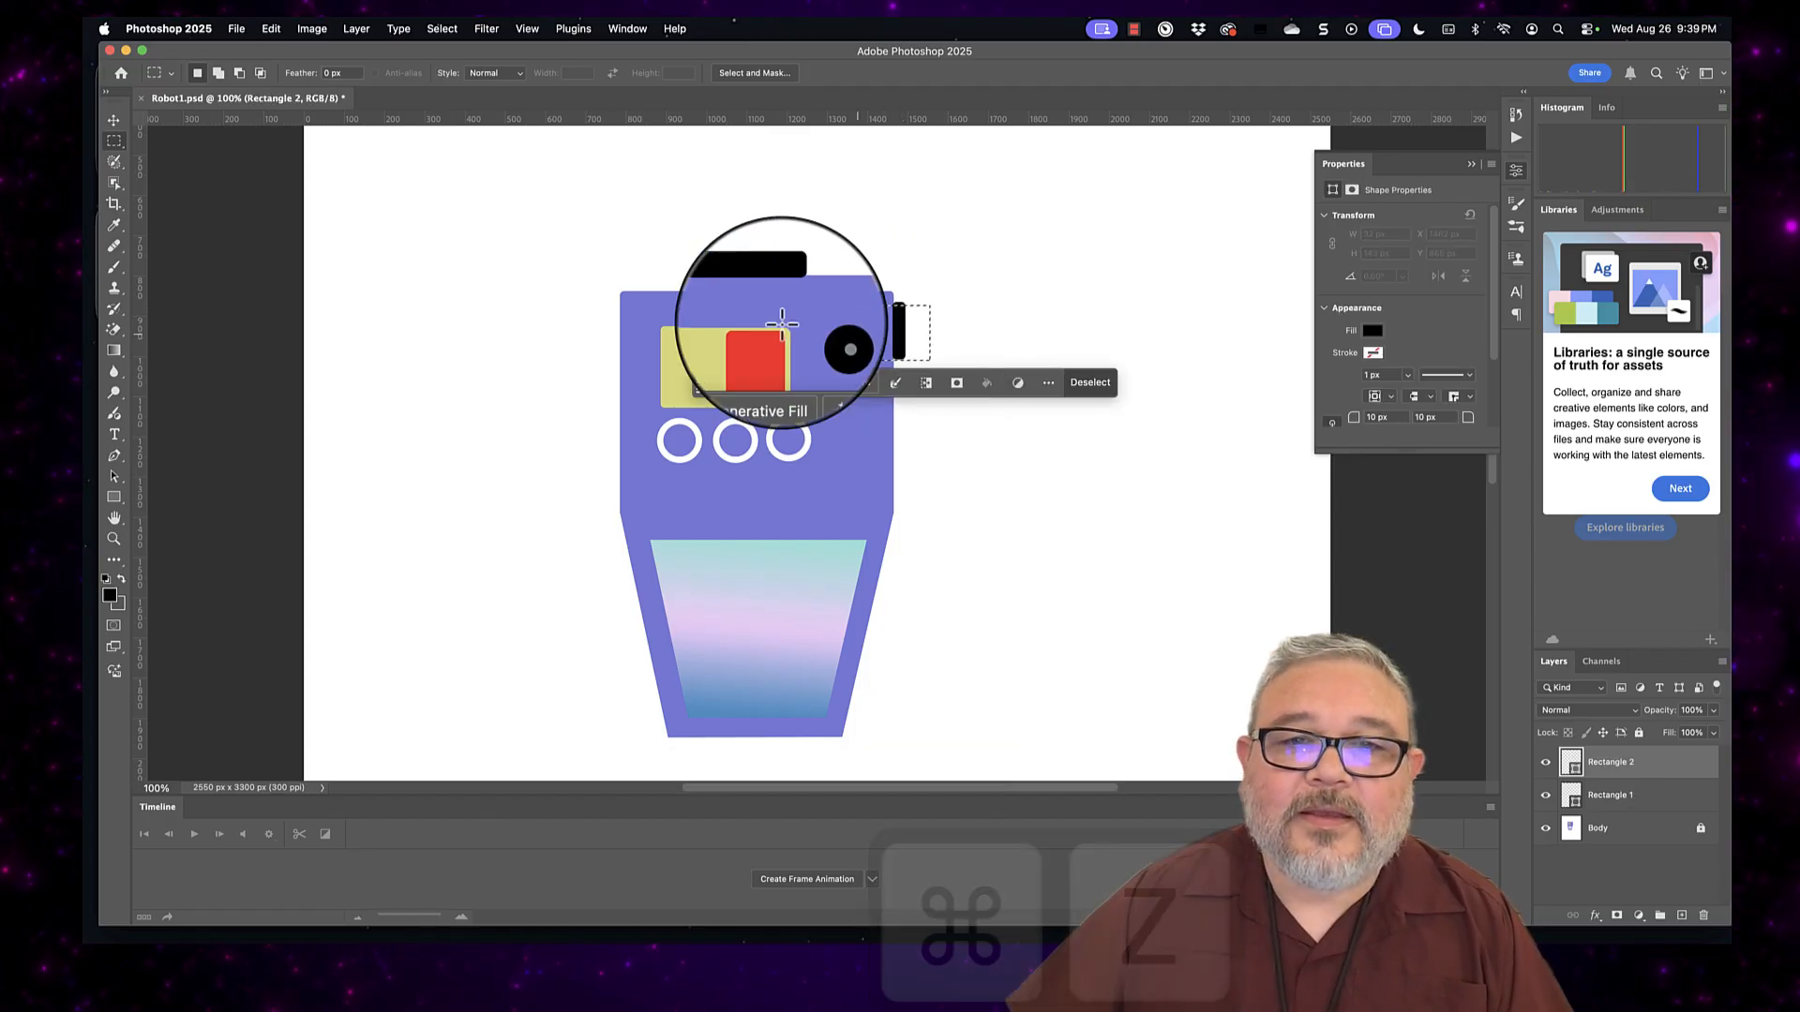
pyautogui.click(114, 120)
pyautogui.click(956, 319)
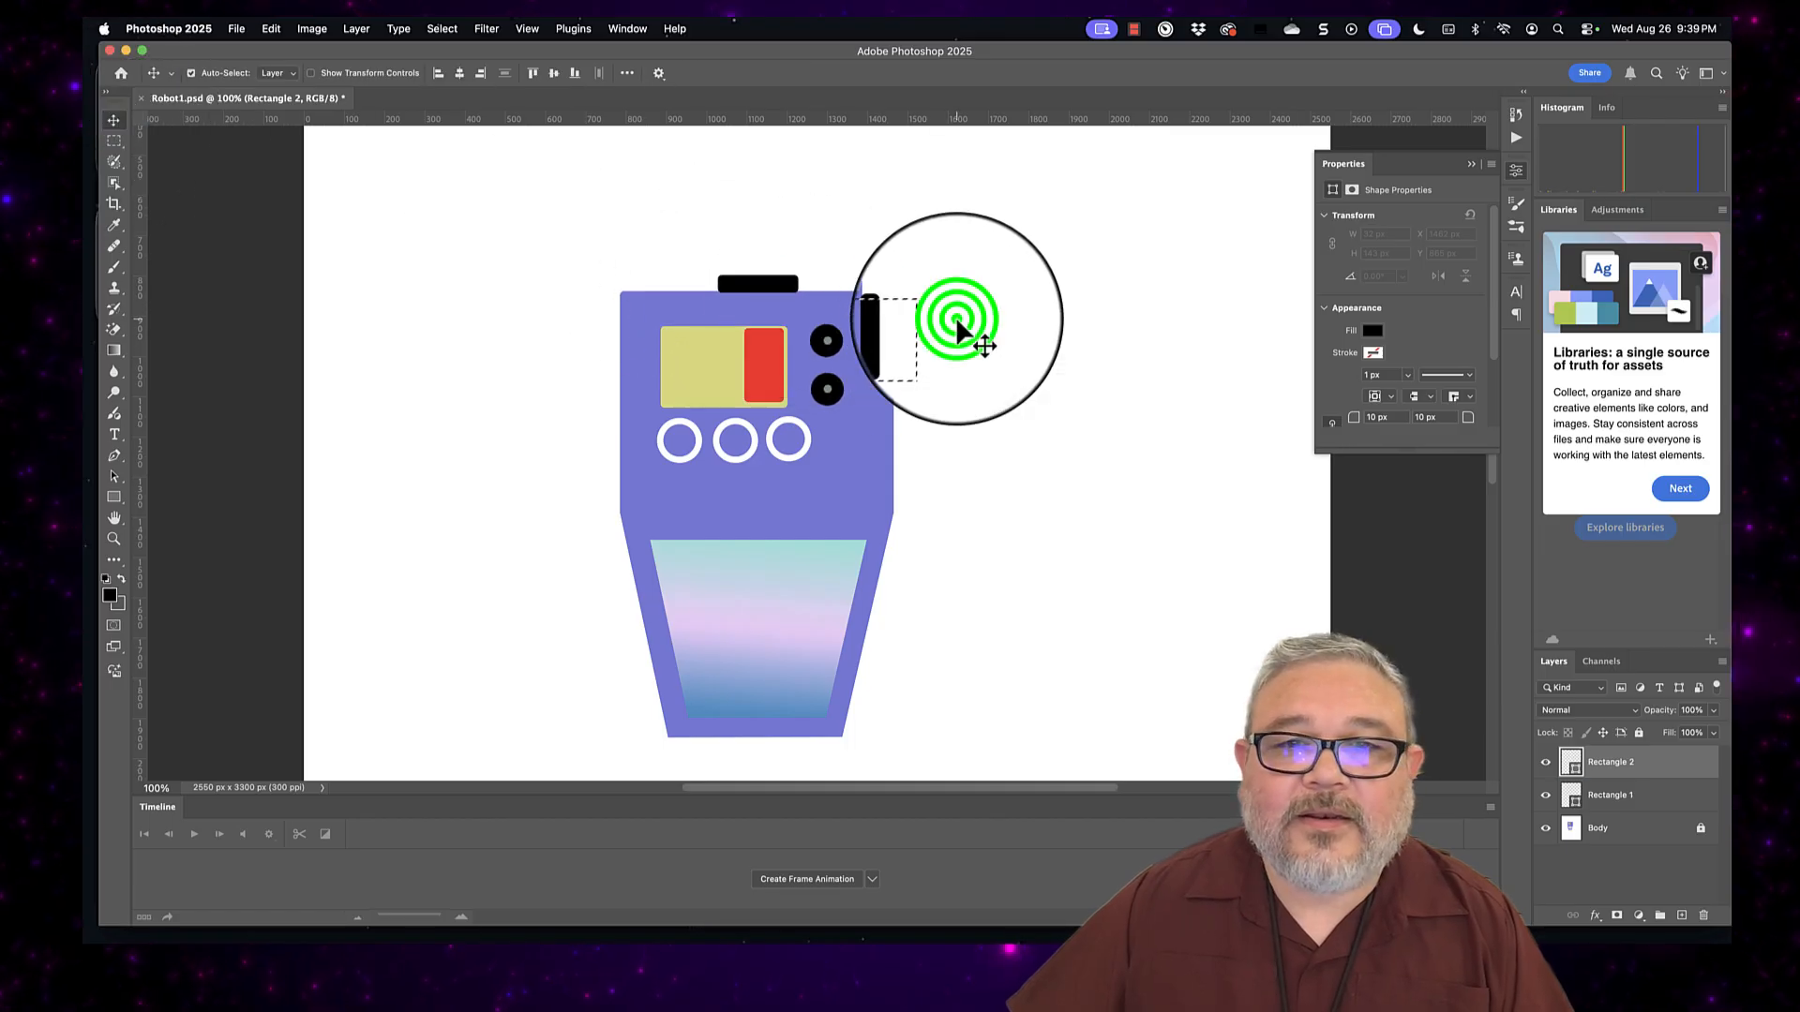
pyautogui.click(1096, 384)
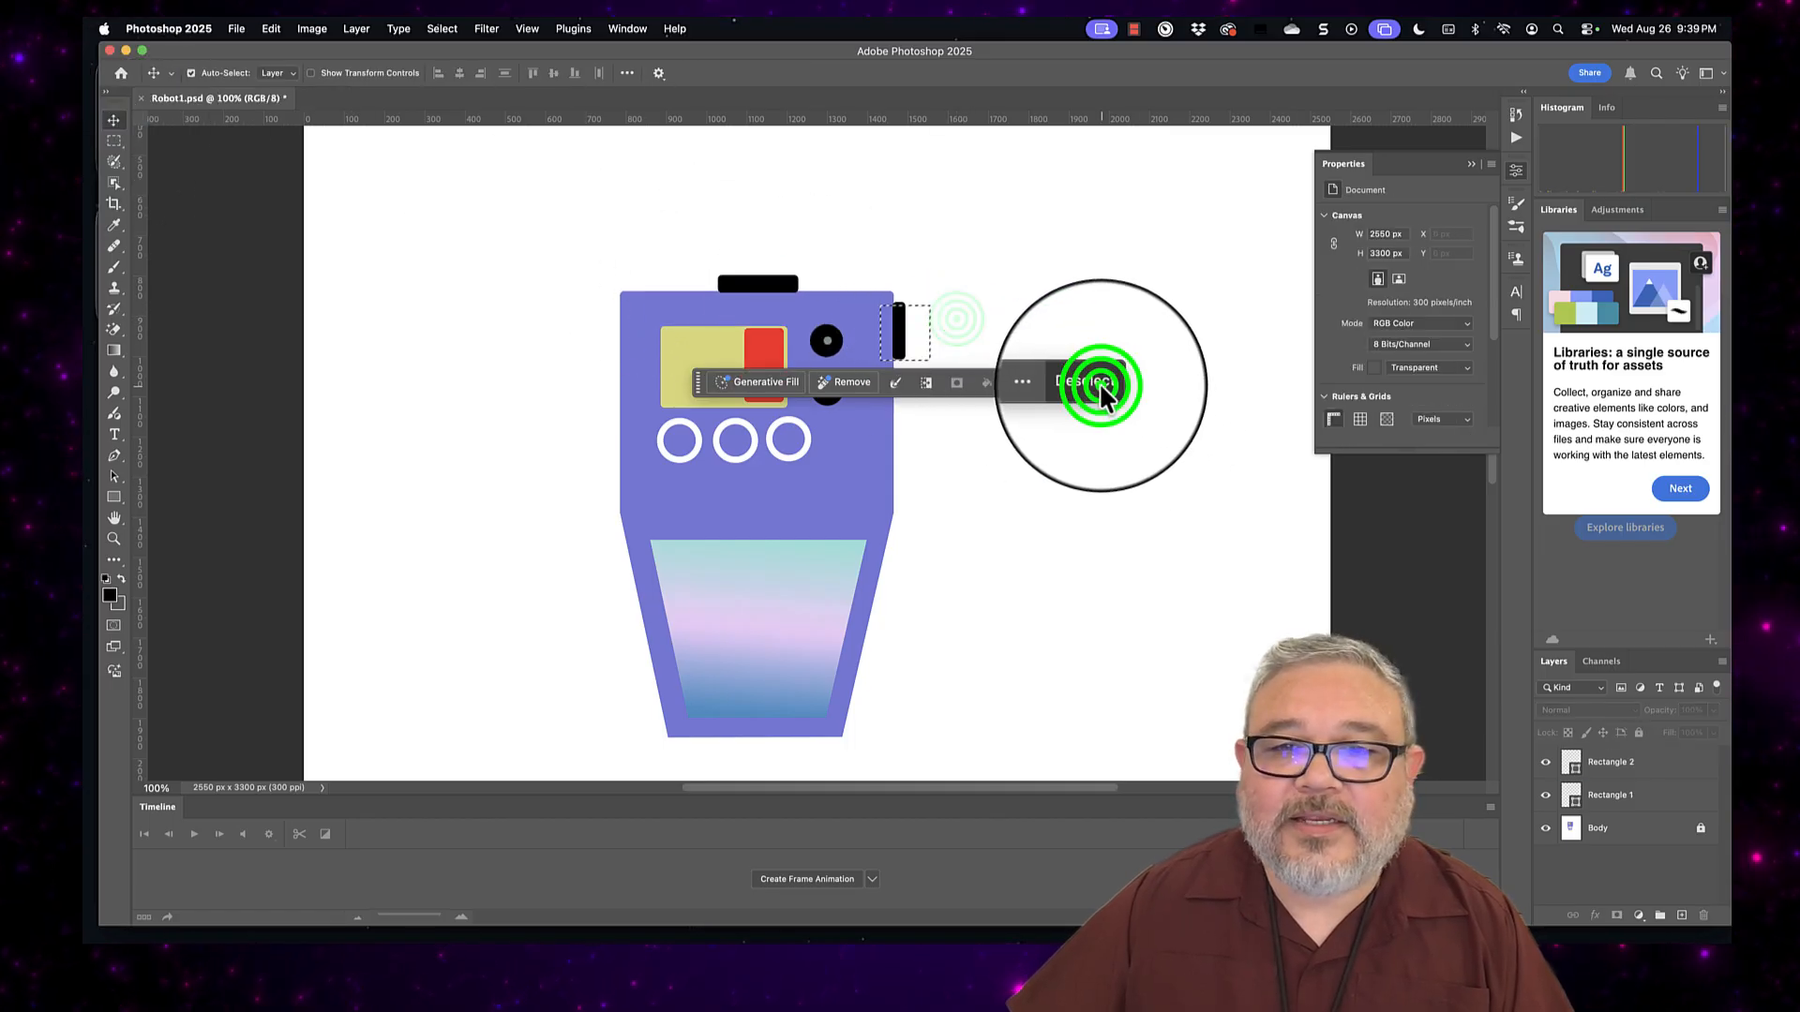
# Step: Duplicate the black side rectangle, move the copy against the body's upper left side level with the original, and deselect it
pyautogui.click(900, 337)
pyautogui.click(899, 352)
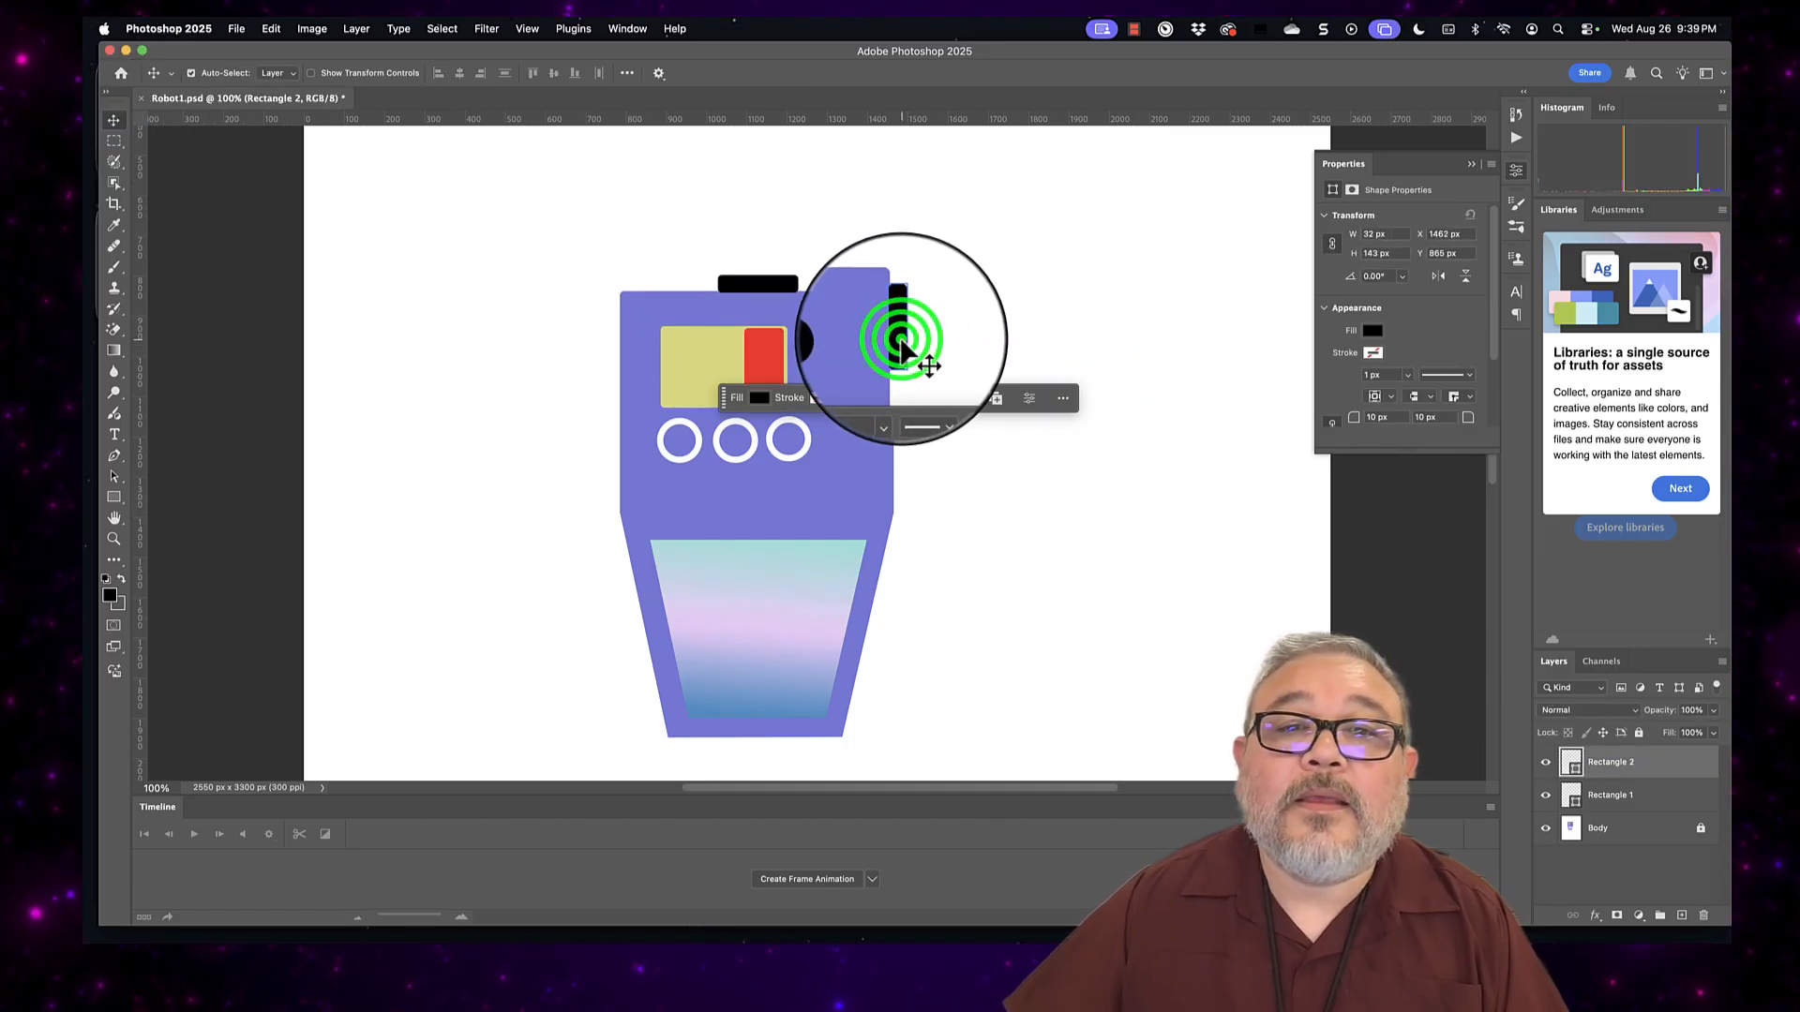
pyautogui.press('super+c')
pyautogui.press('super+v')
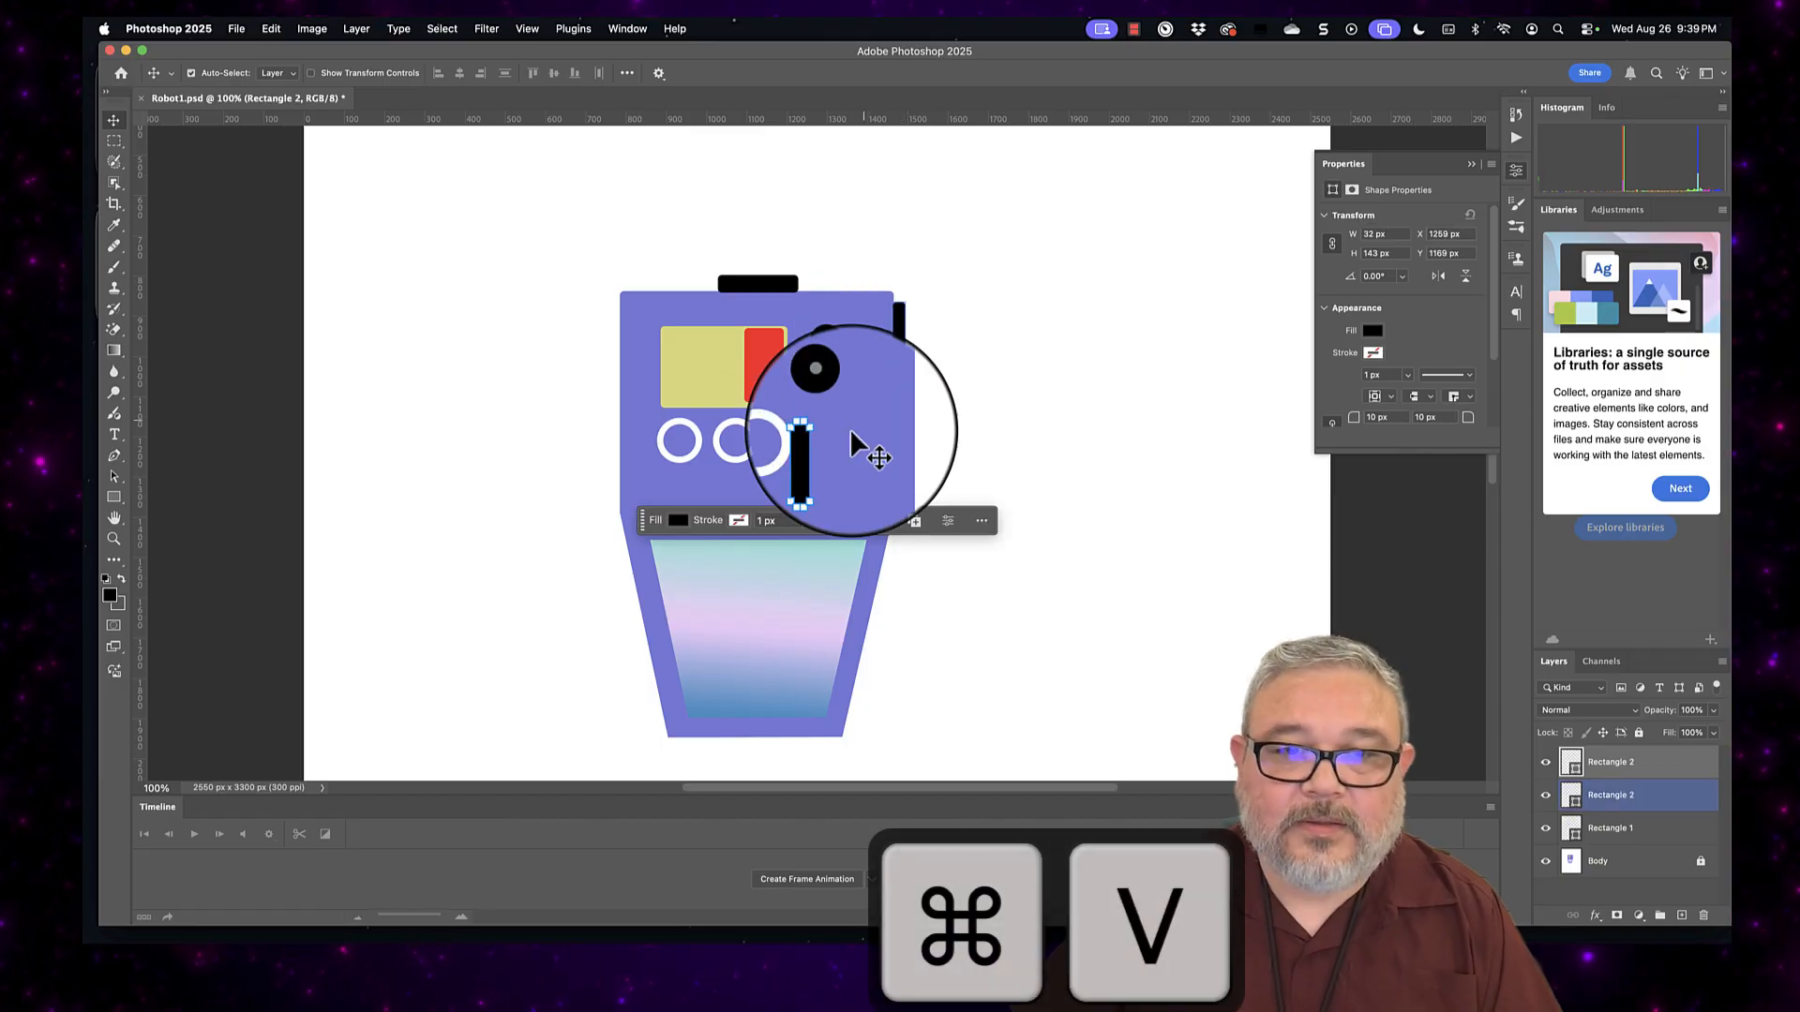
pyautogui.moveTo(818, 453); pyautogui.dragTo(614, 351)
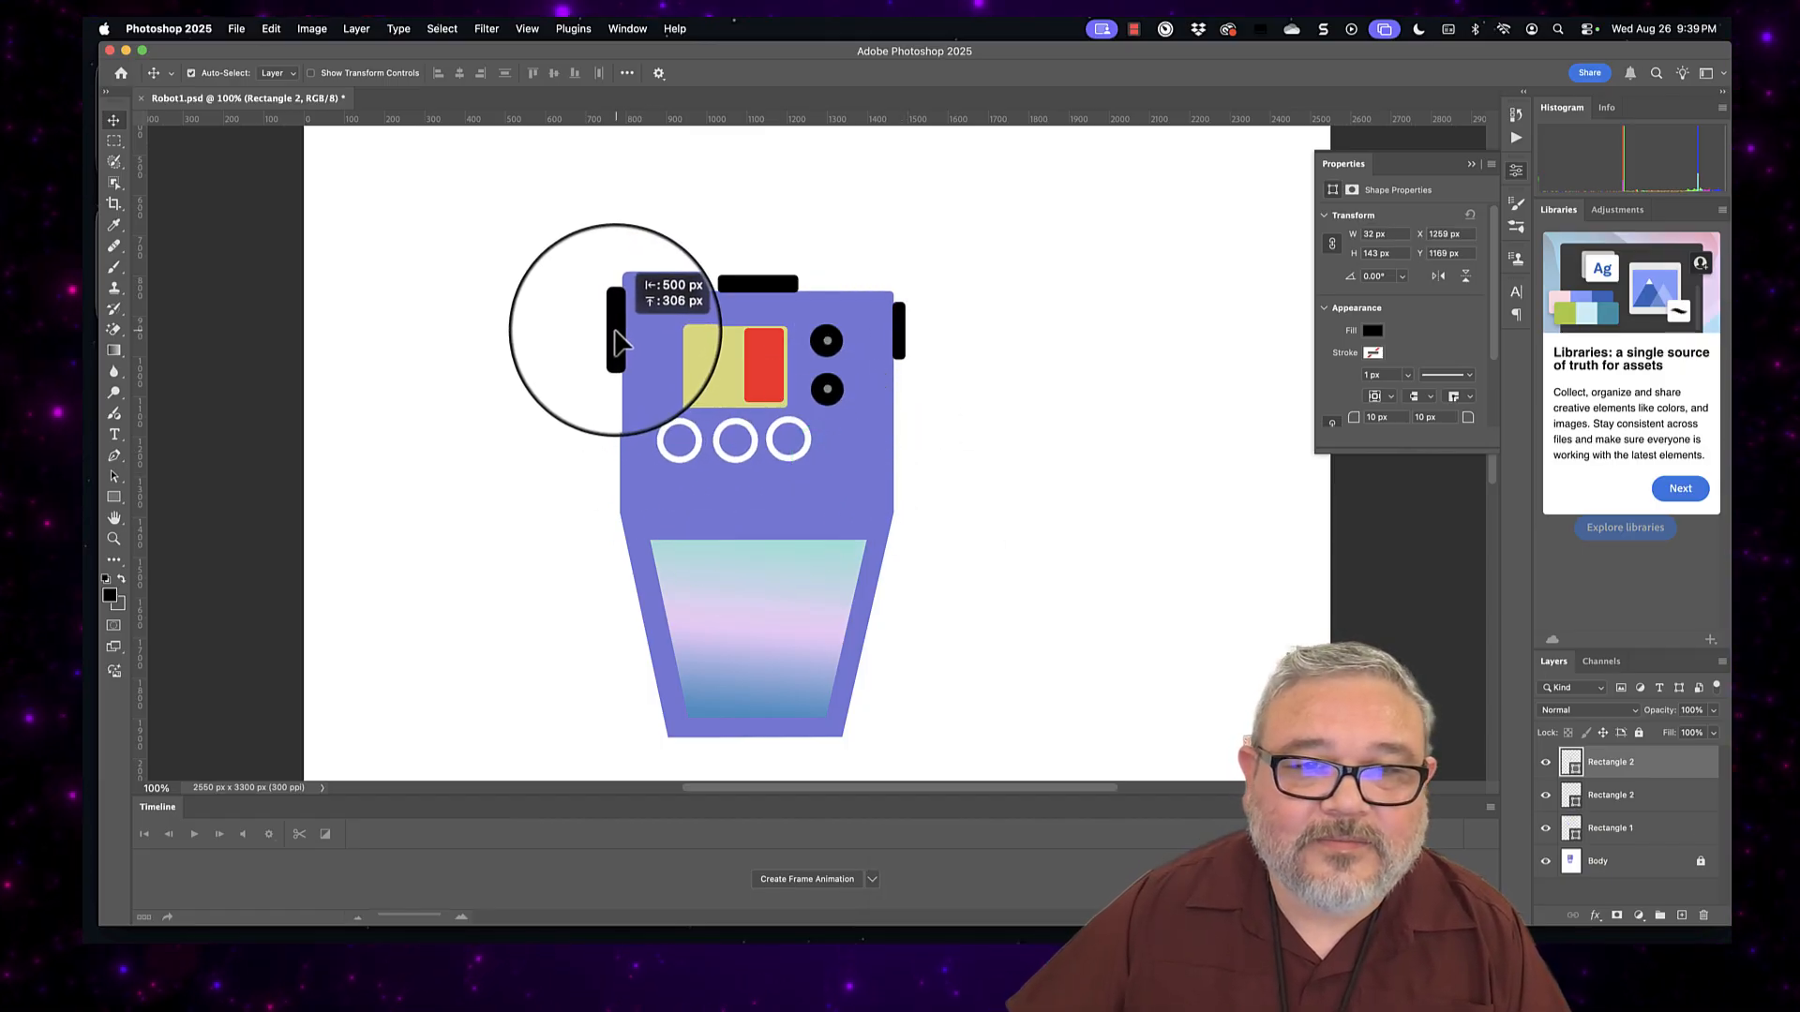
pyautogui.moveTo(619, 342); pyautogui.dragTo(618, 354)
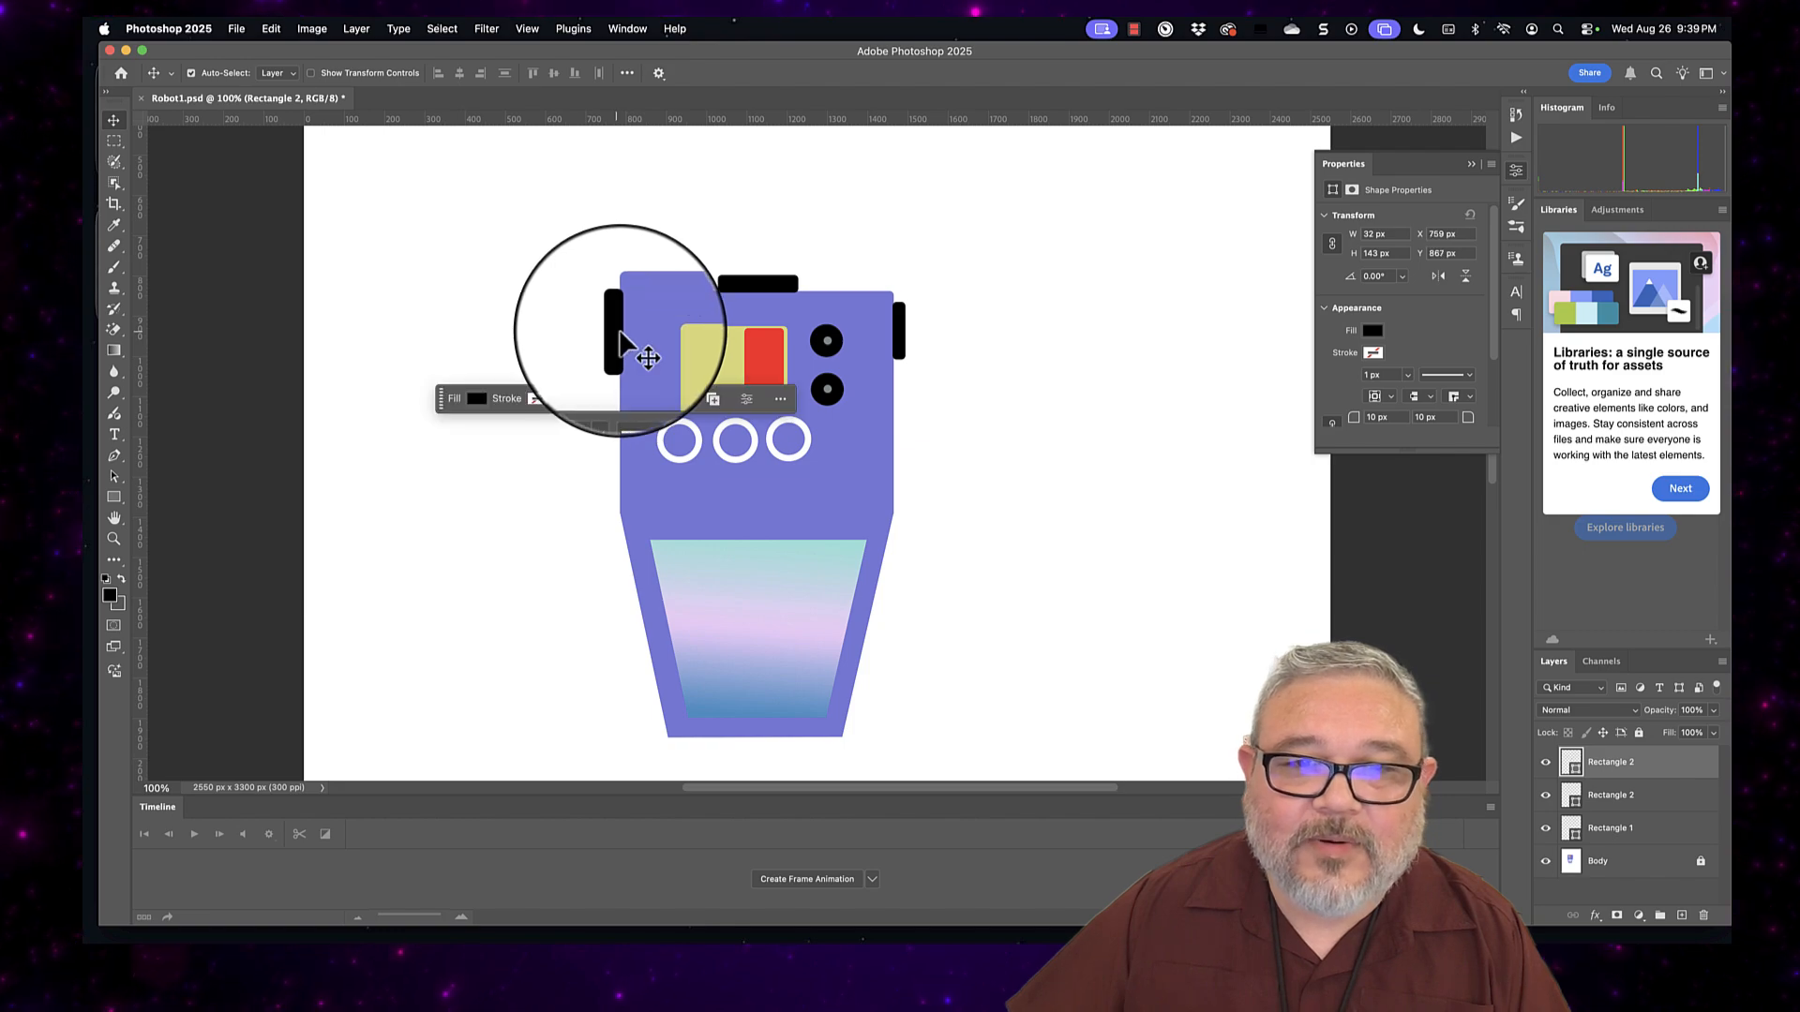
pyautogui.click(1074, 319)
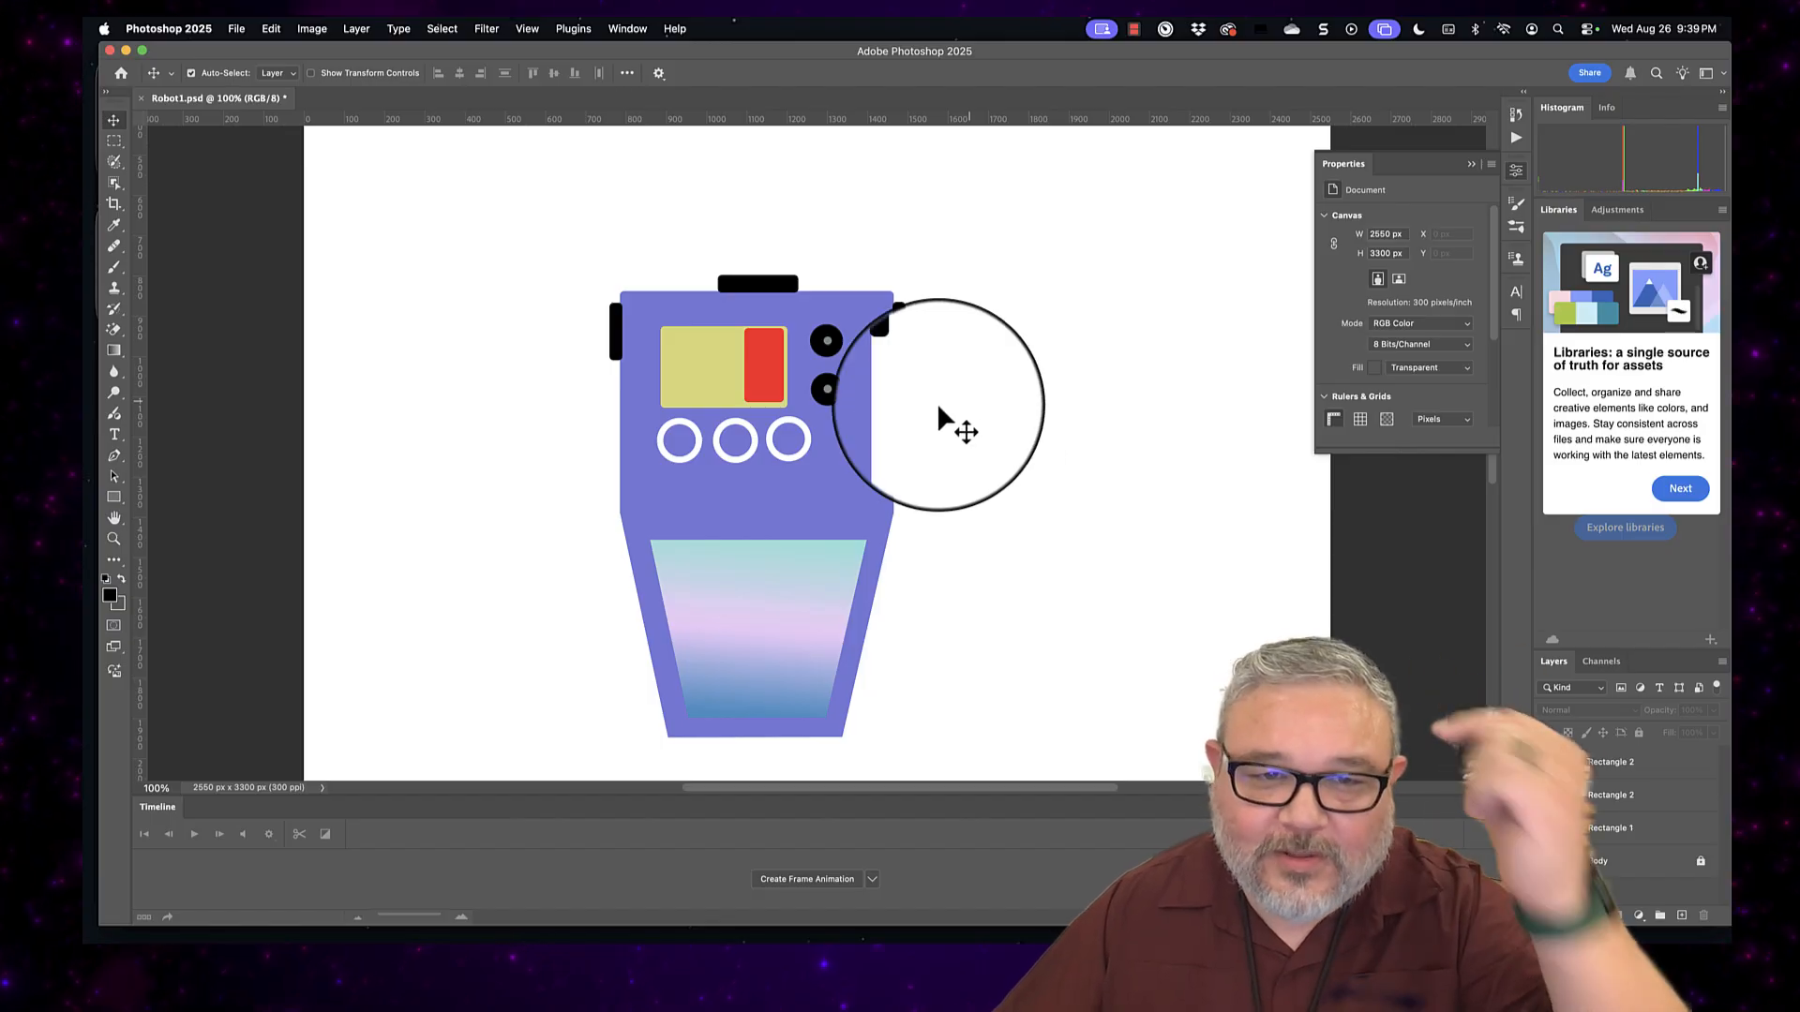
# Step: Draw a rectangle about 410 by 217 px above the neck as the robot's head and fill it with the body's purple
pyautogui.click(114, 508)
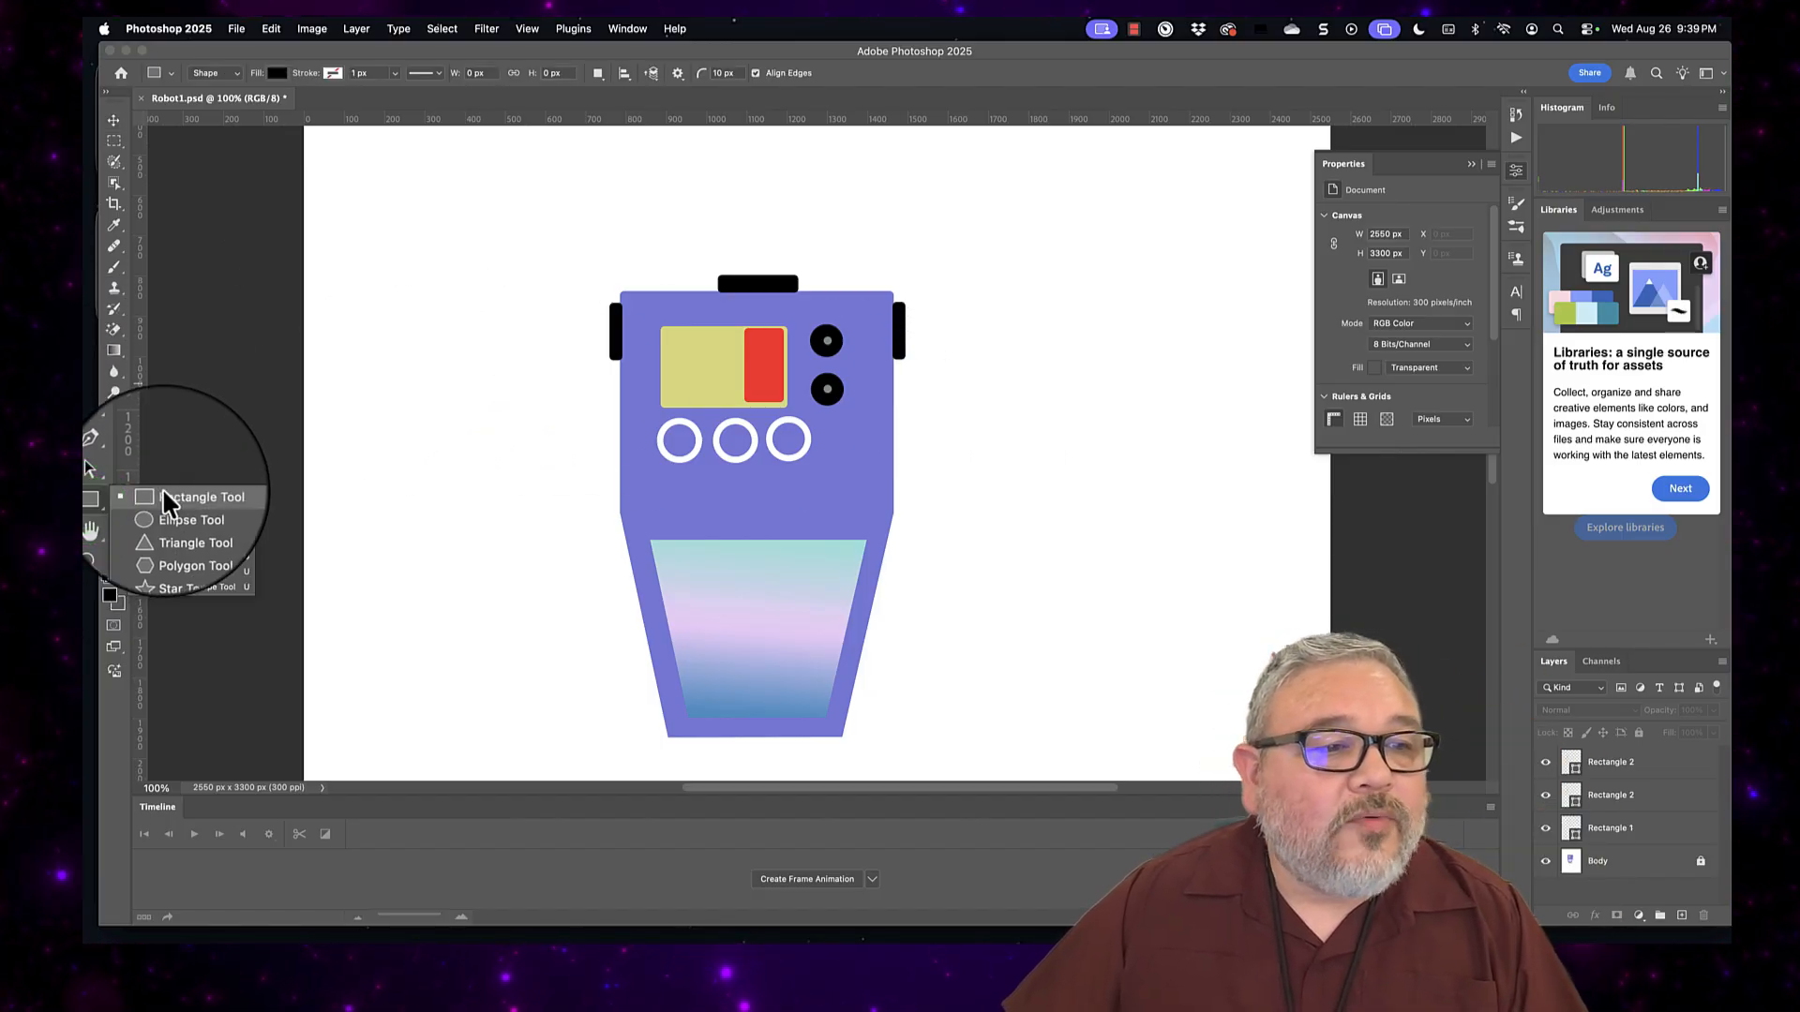
pyautogui.click(163, 492)
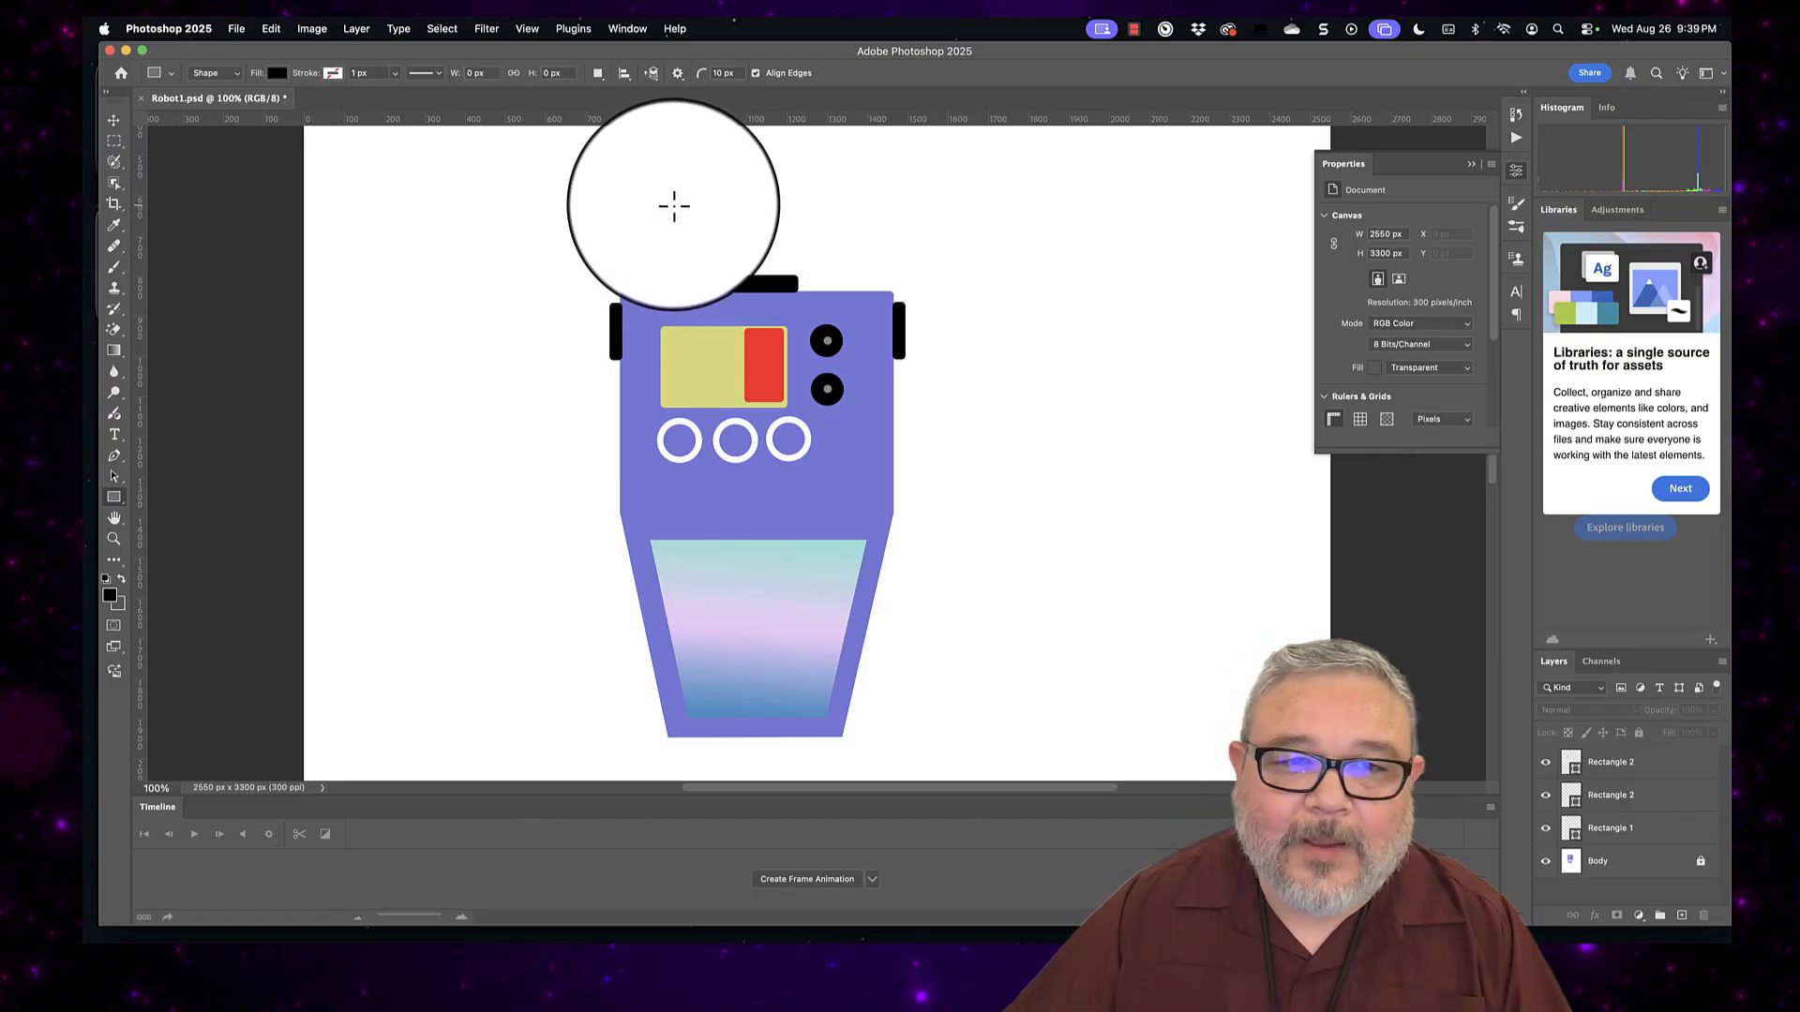
pyautogui.moveTo(676, 205)
pyautogui.mouseDown()
pyautogui.moveTo(689, 249)
pyautogui.moveTo(842, 275)
pyautogui.mouseUp()
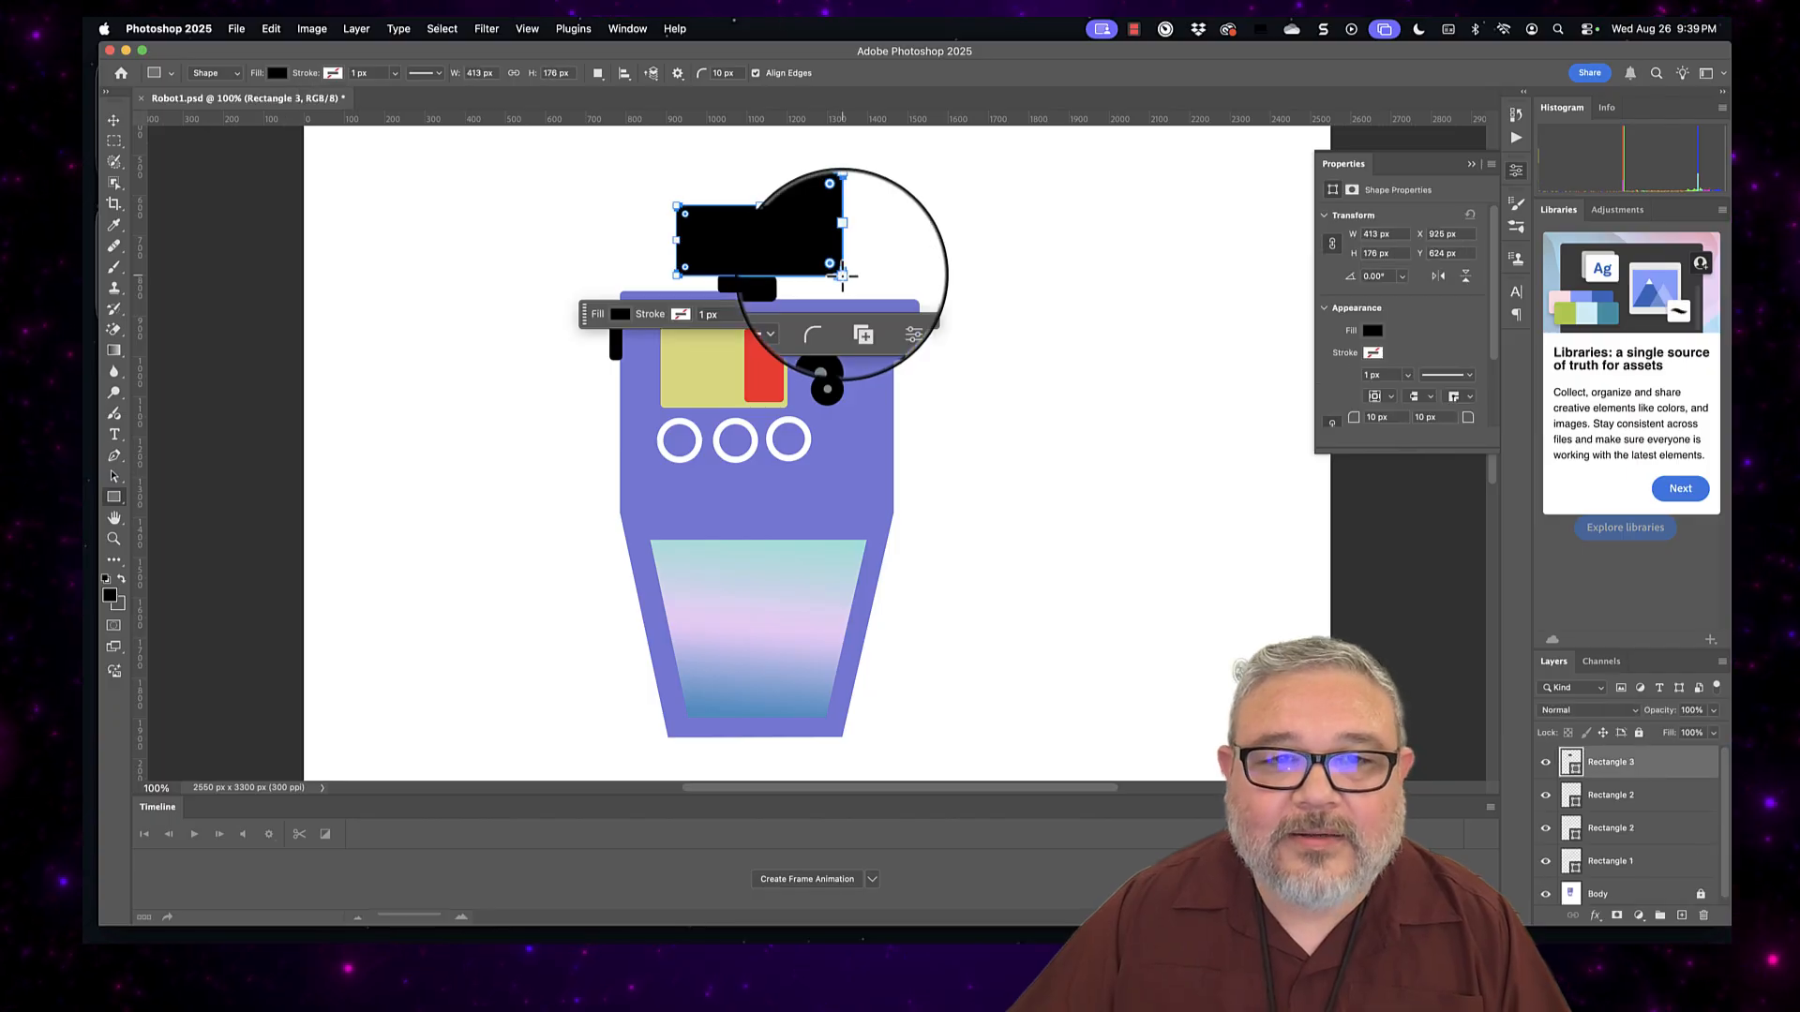
pyautogui.press('super+z')
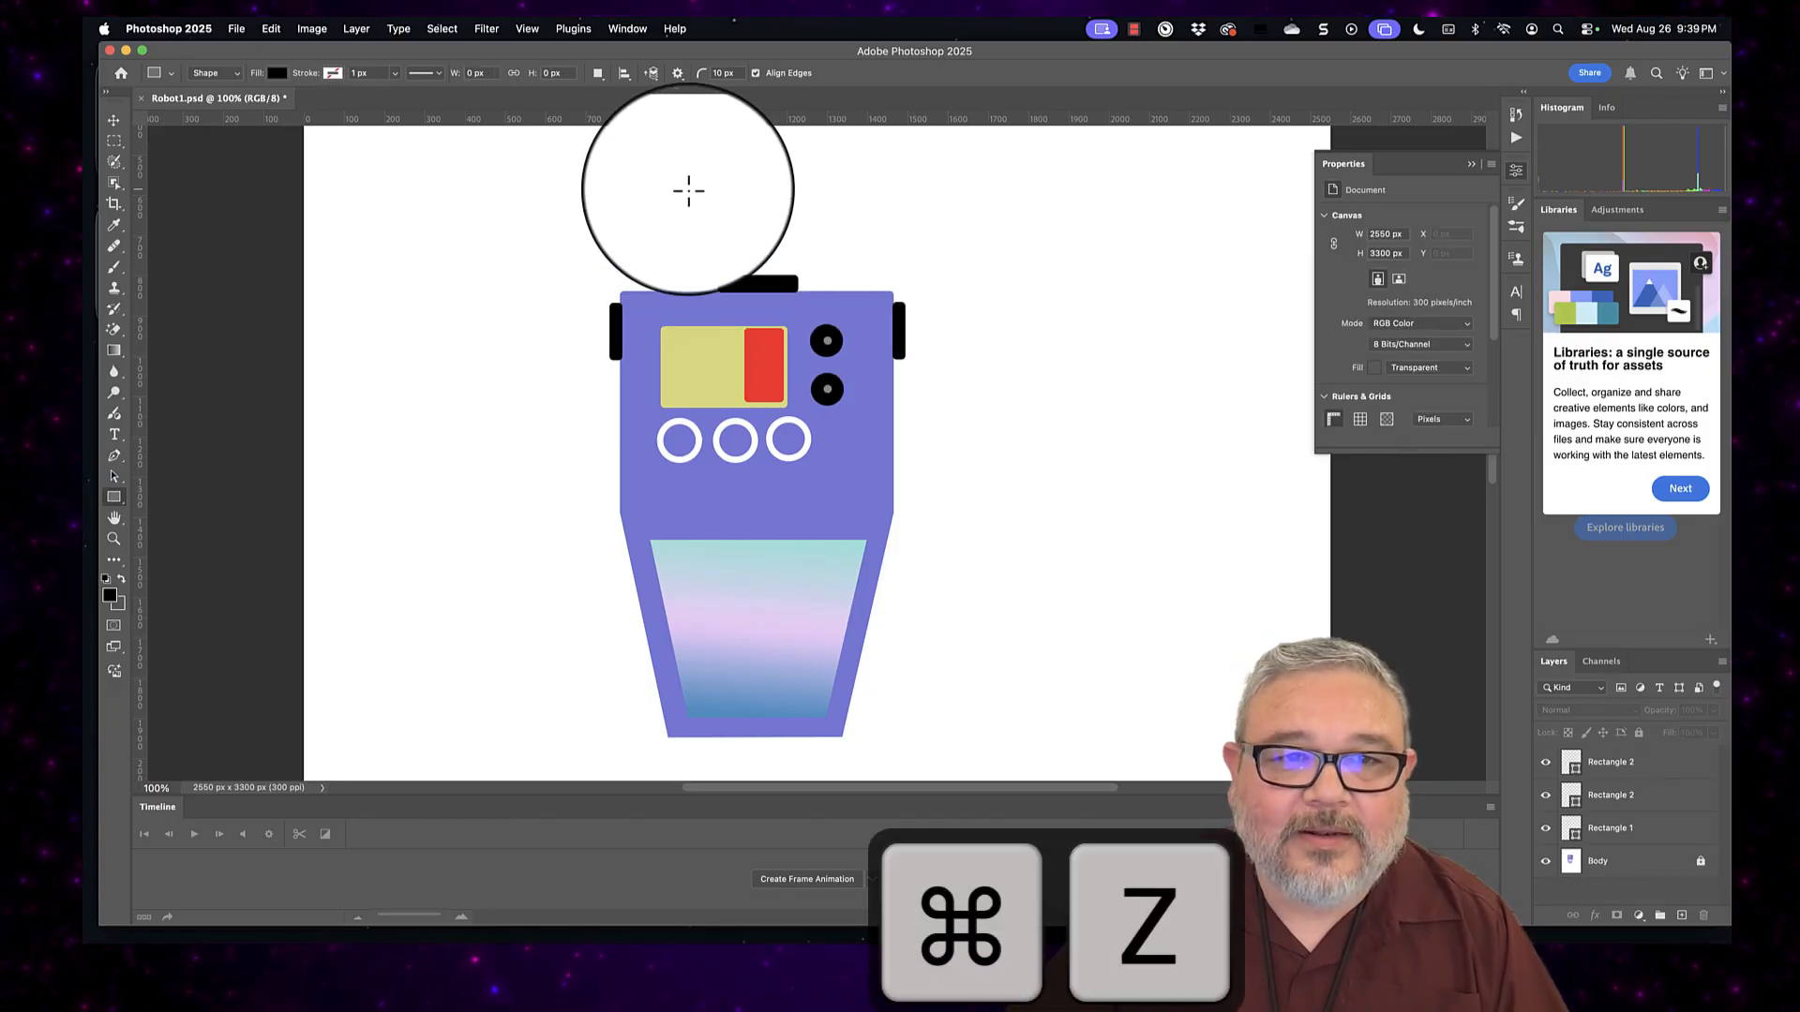
pyautogui.moveTo(674, 189)
pyautogui.mouseDown()
pyautogui.moveTo(687, 240)
pyautogui.moveTo(839, 275)
pyautogui.mouseUp()
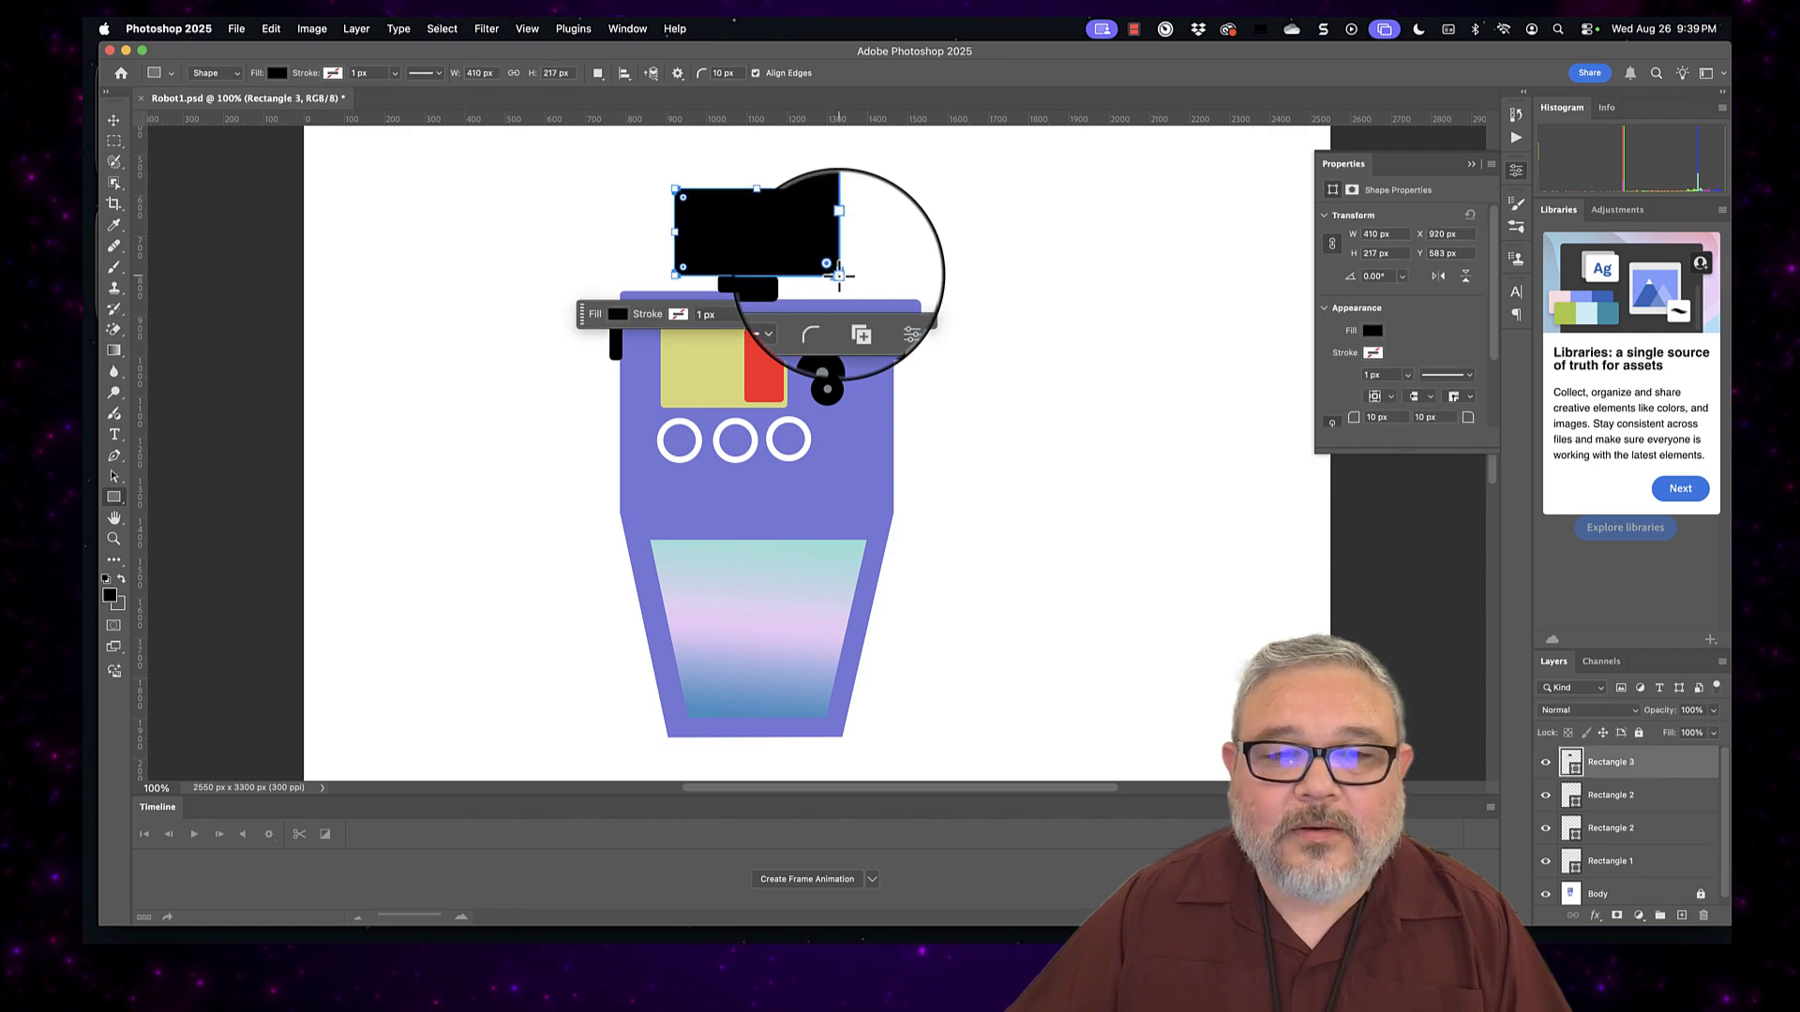
pyautogui.click(278, 74)
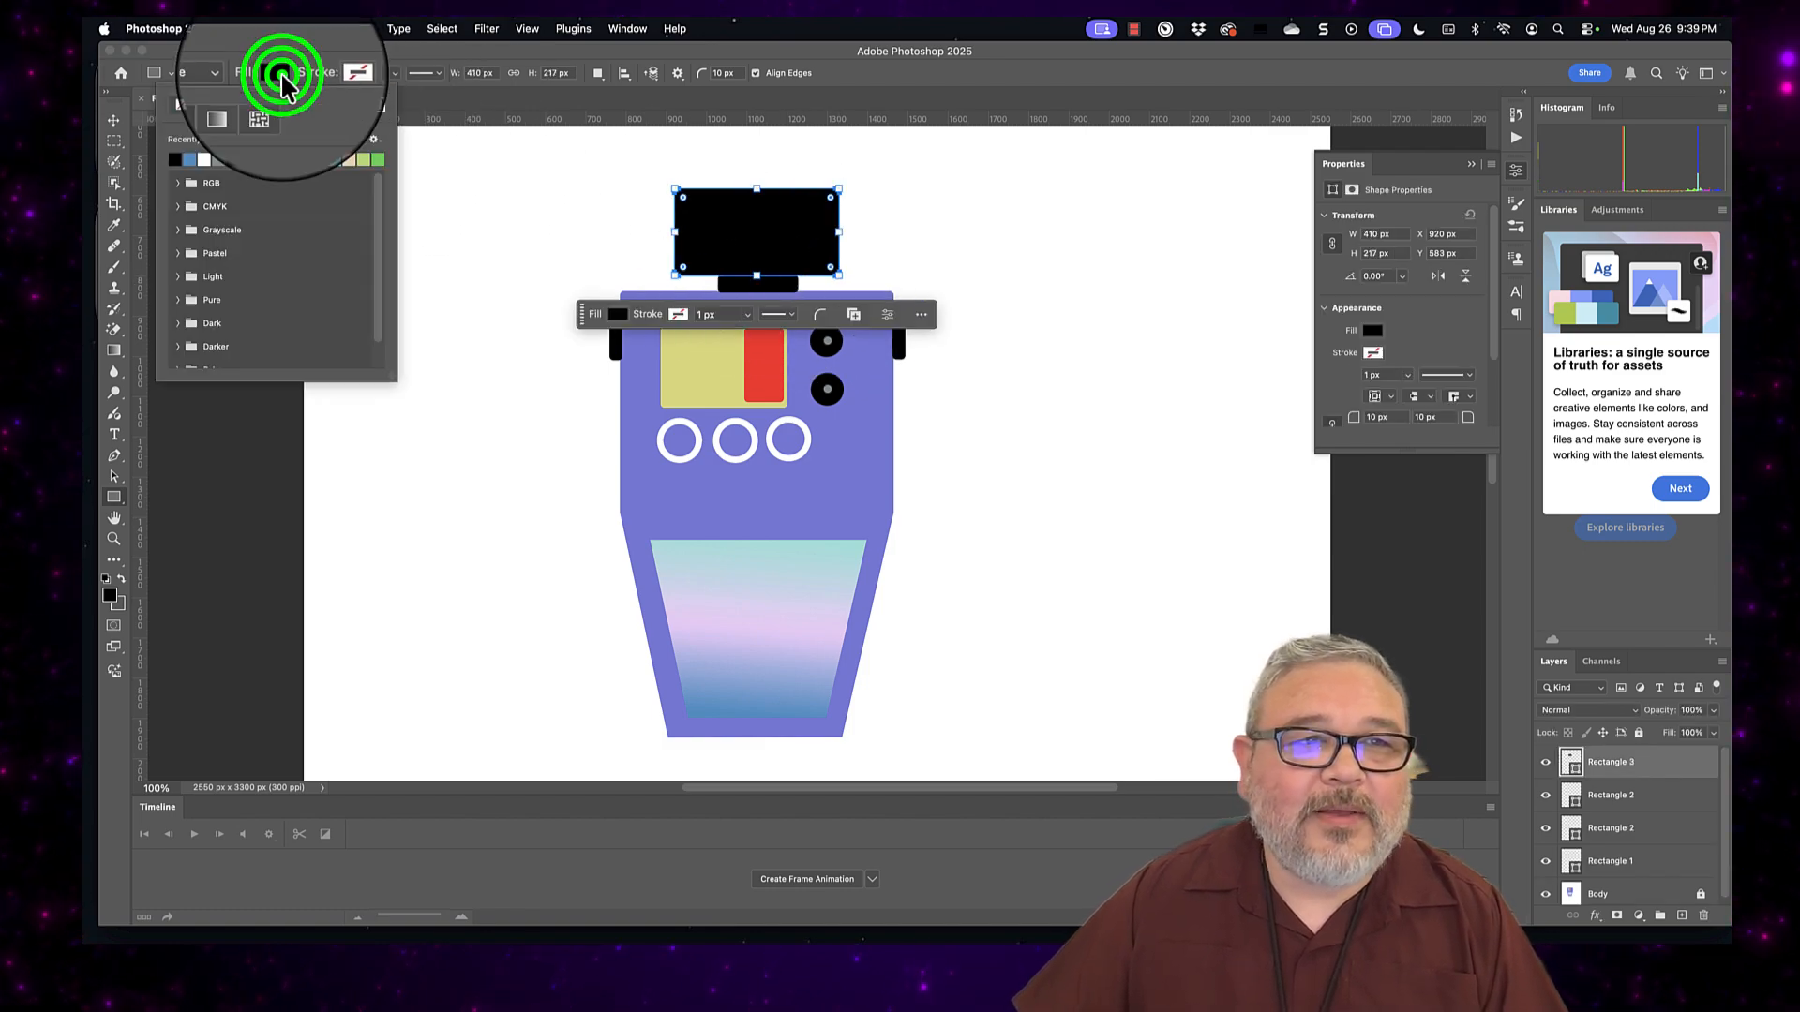
pyautogui.click(292, 159)
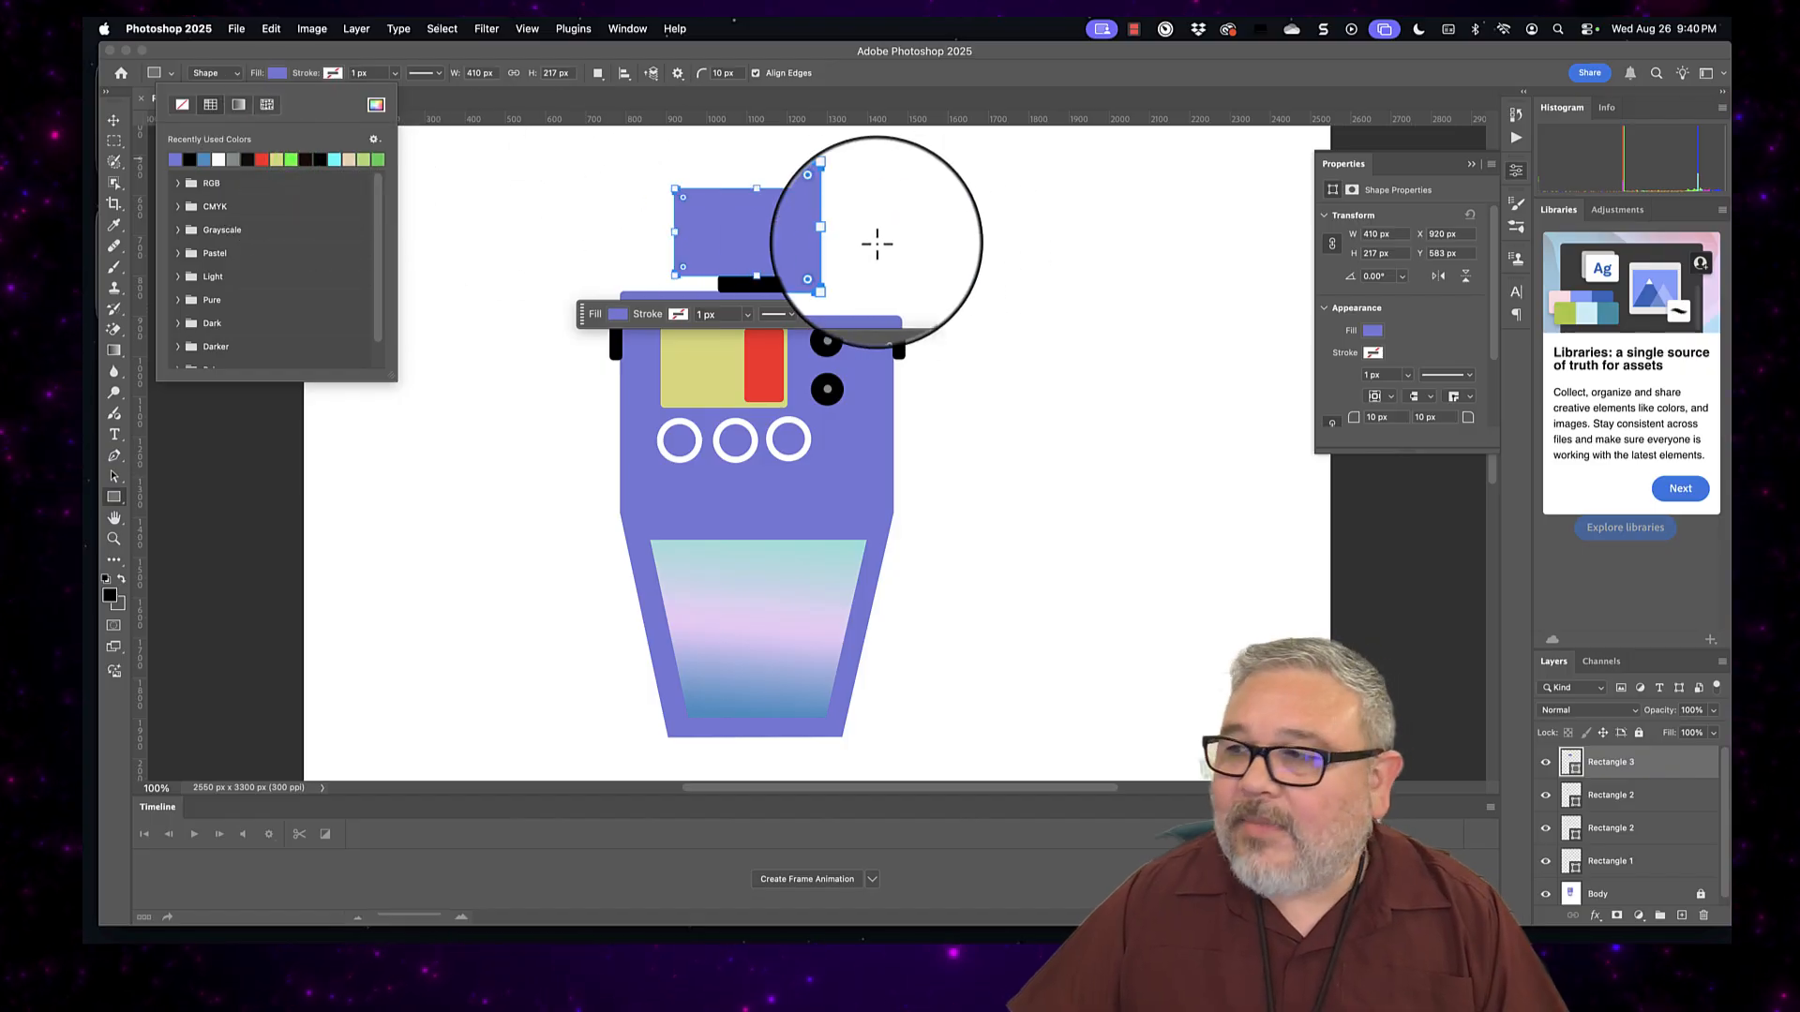
# Step: Set the corner radius of the robot's purple head rectangle to 15 px
pyautogui.click(819, 315)
pyautogui.click(906, 350)
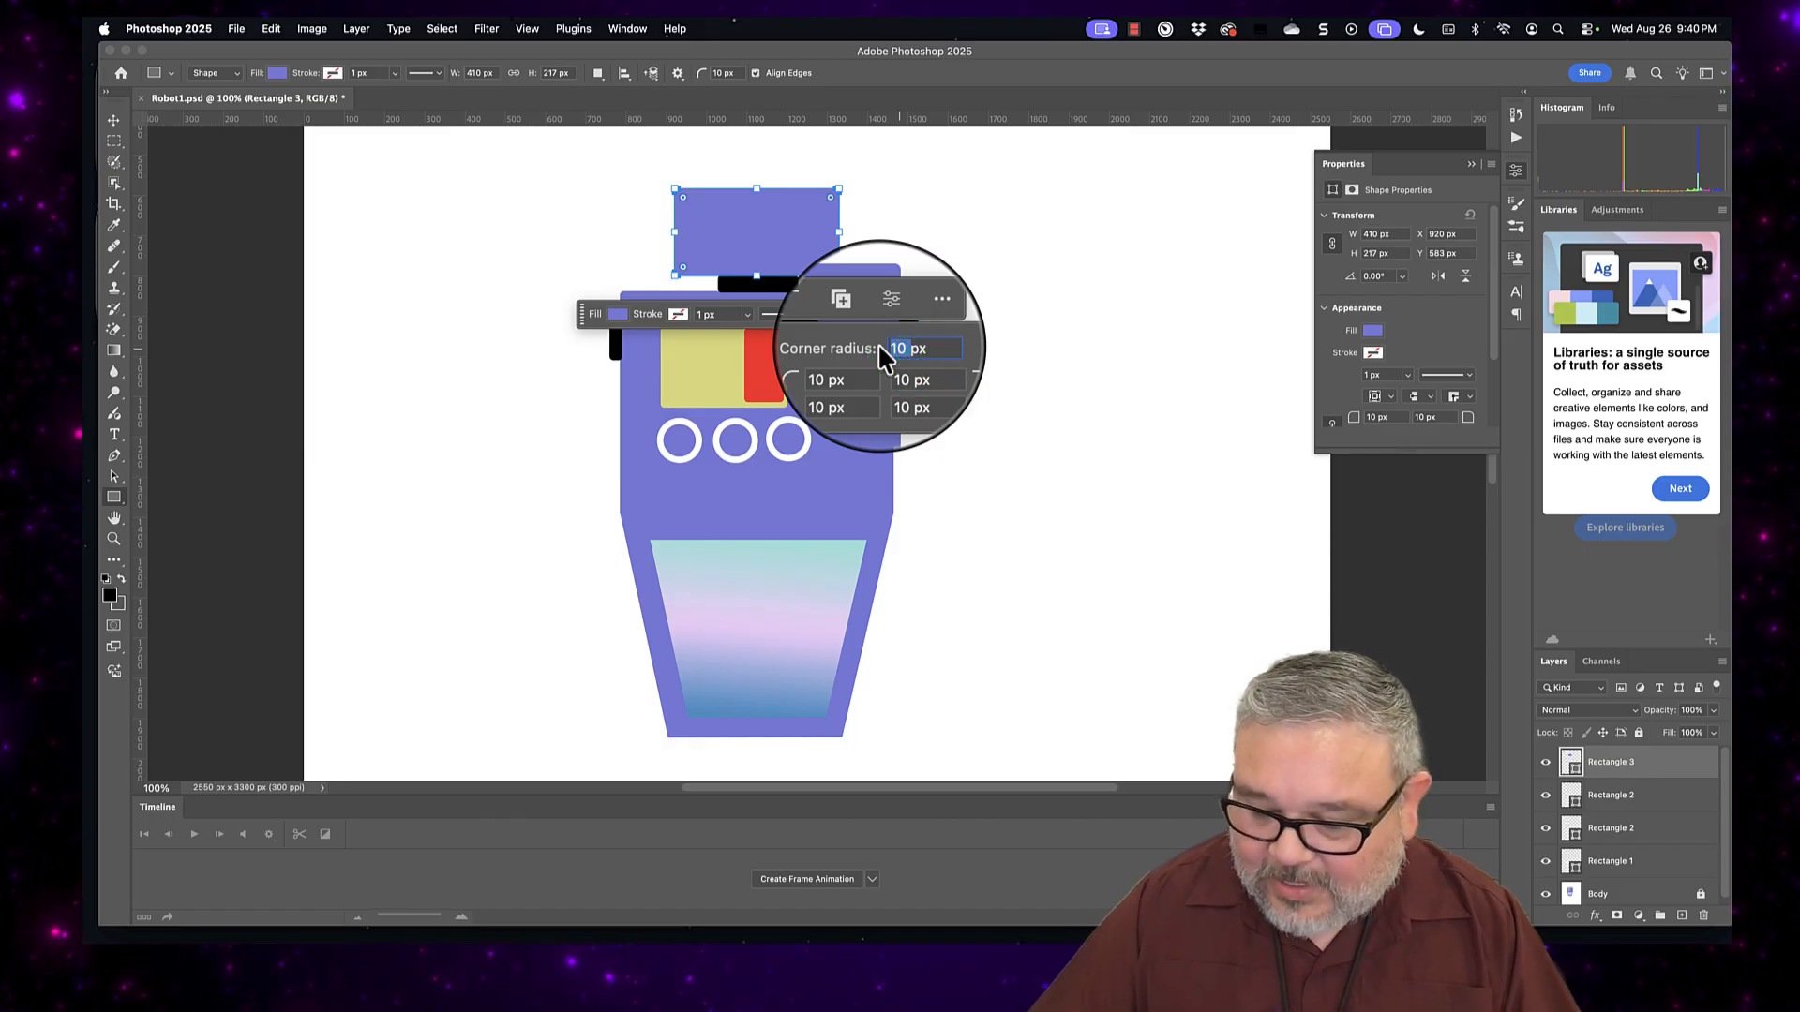
pyautogui.write('15')
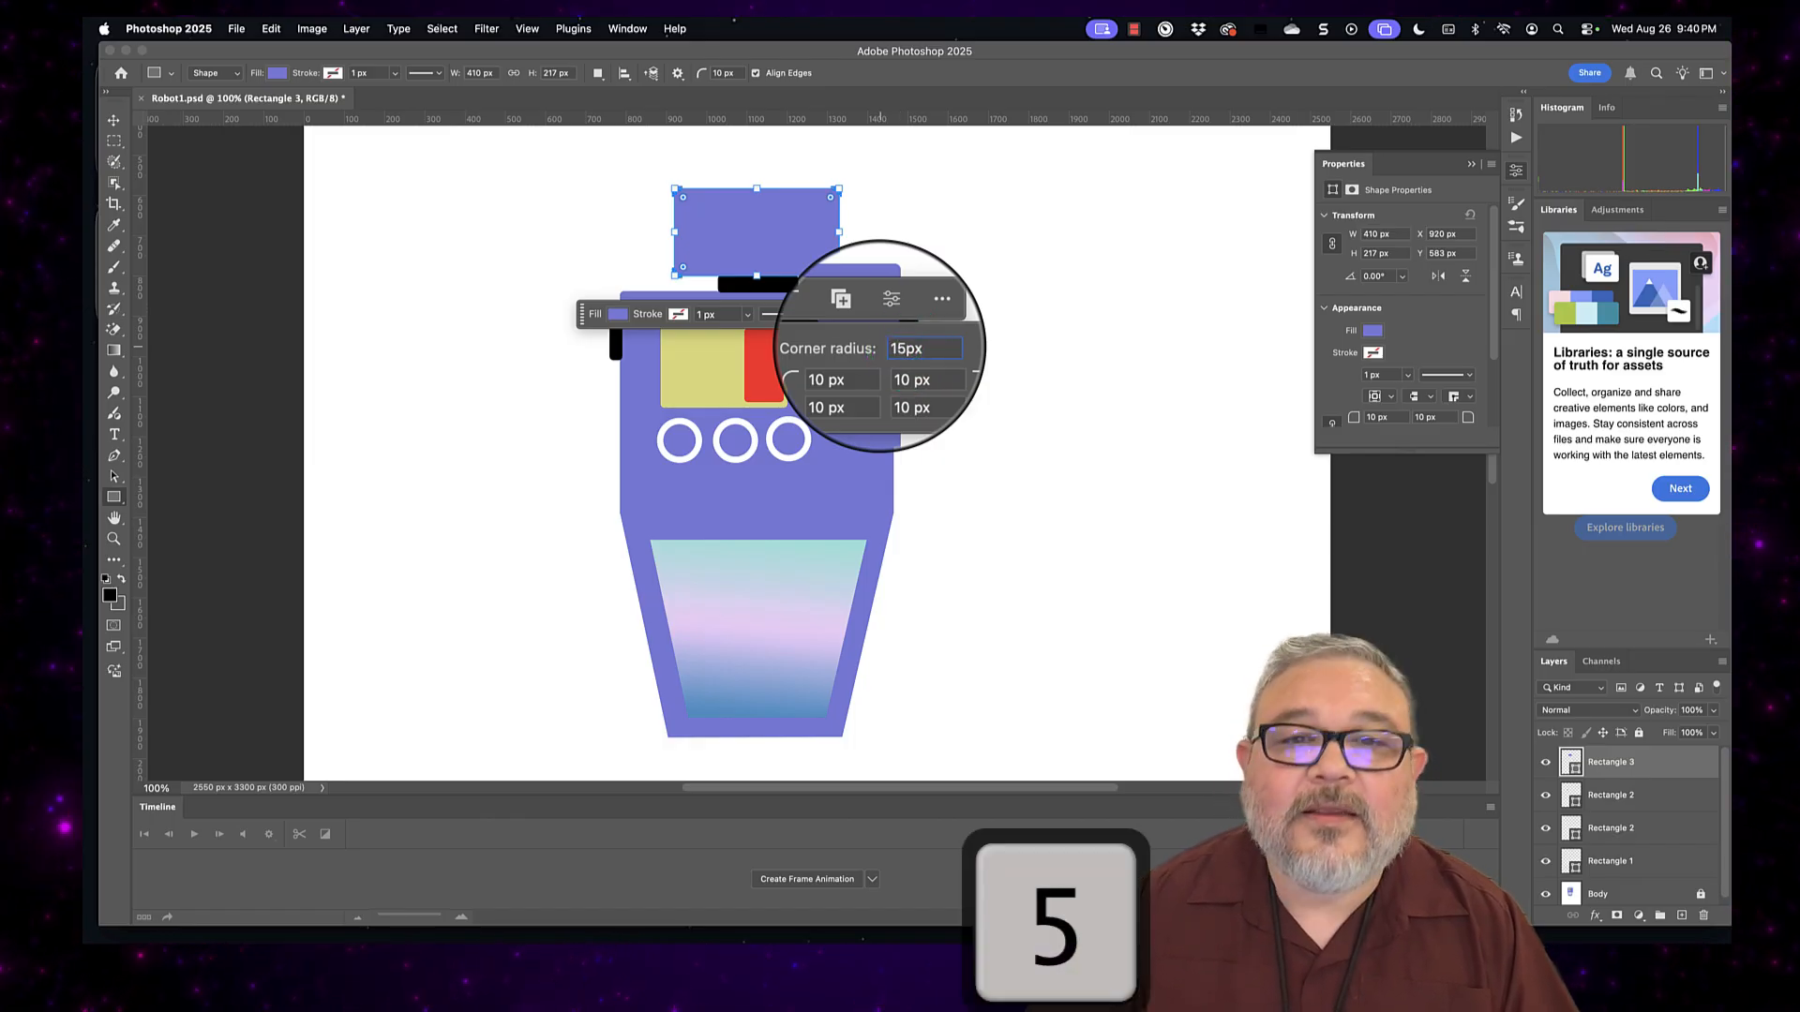
pyautogui.click(113, 120)
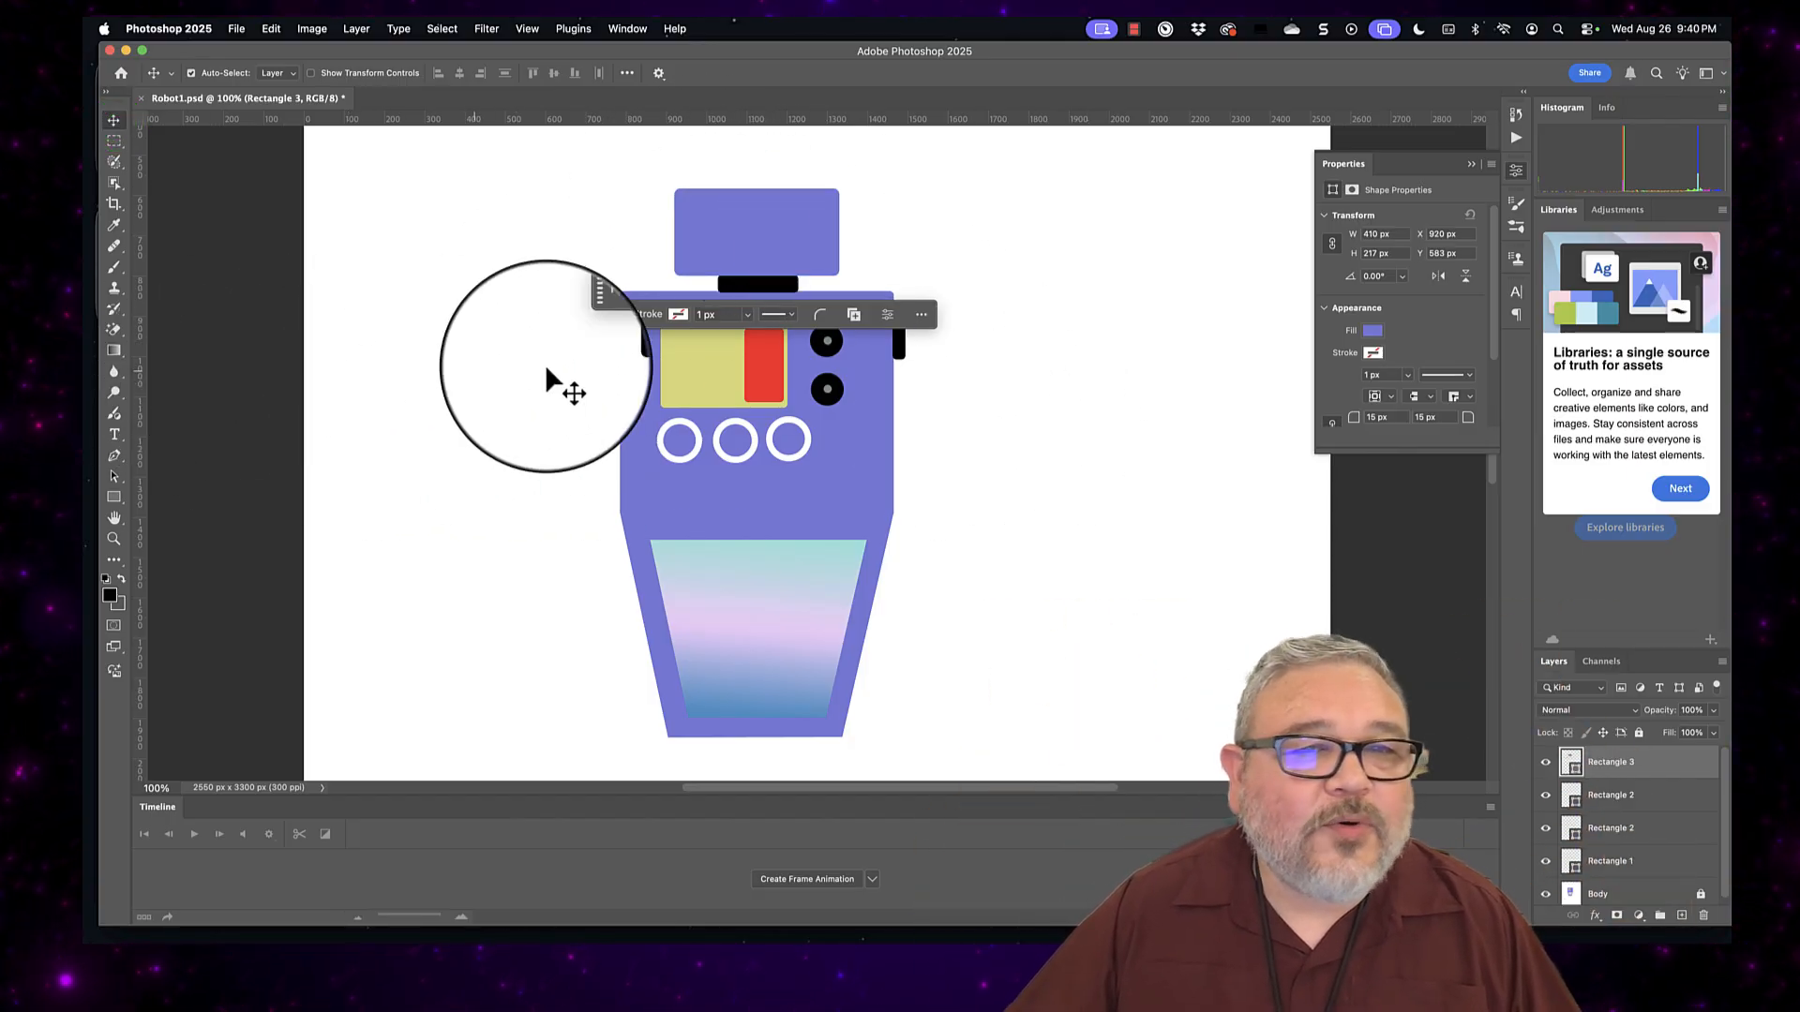
# Step: Draw a purple shoulder rectangle about 179 by 187 px to the right of the body and paste a copy of it
pyautogui.click(114, 496)
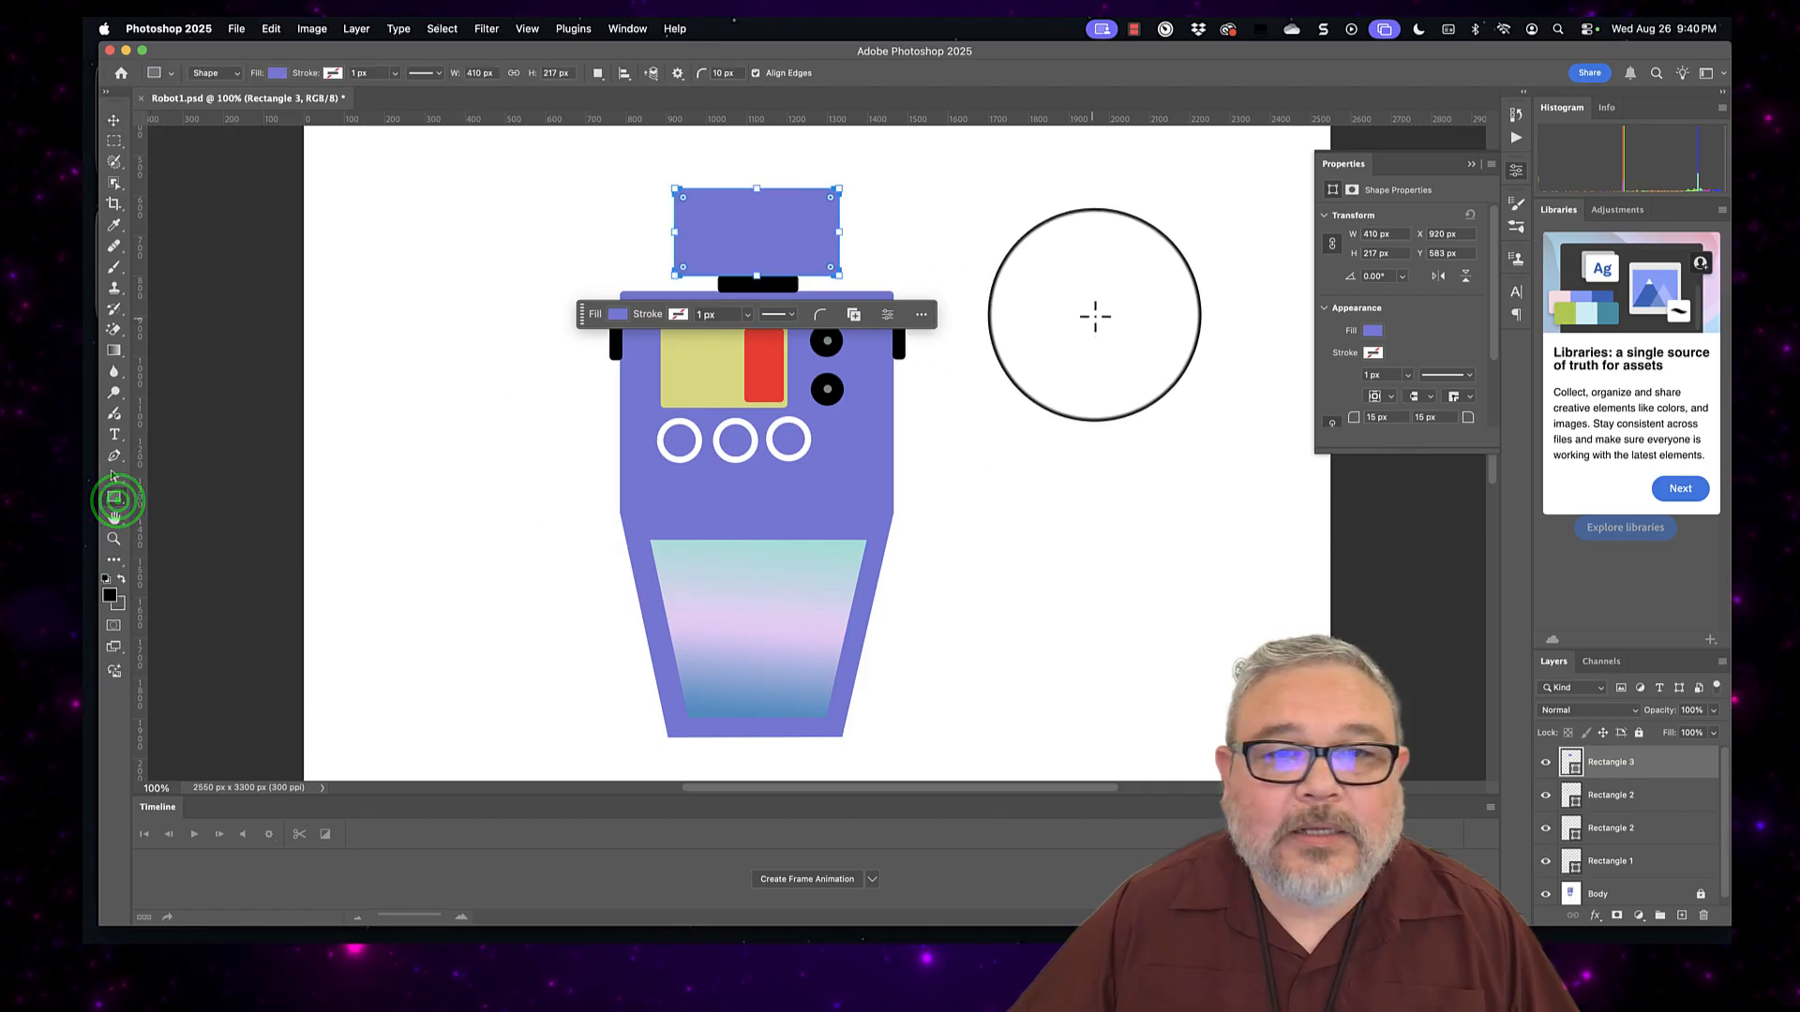
pyautogui.moveTo(965, 292); pyautogui.dragTo(1035, 370)
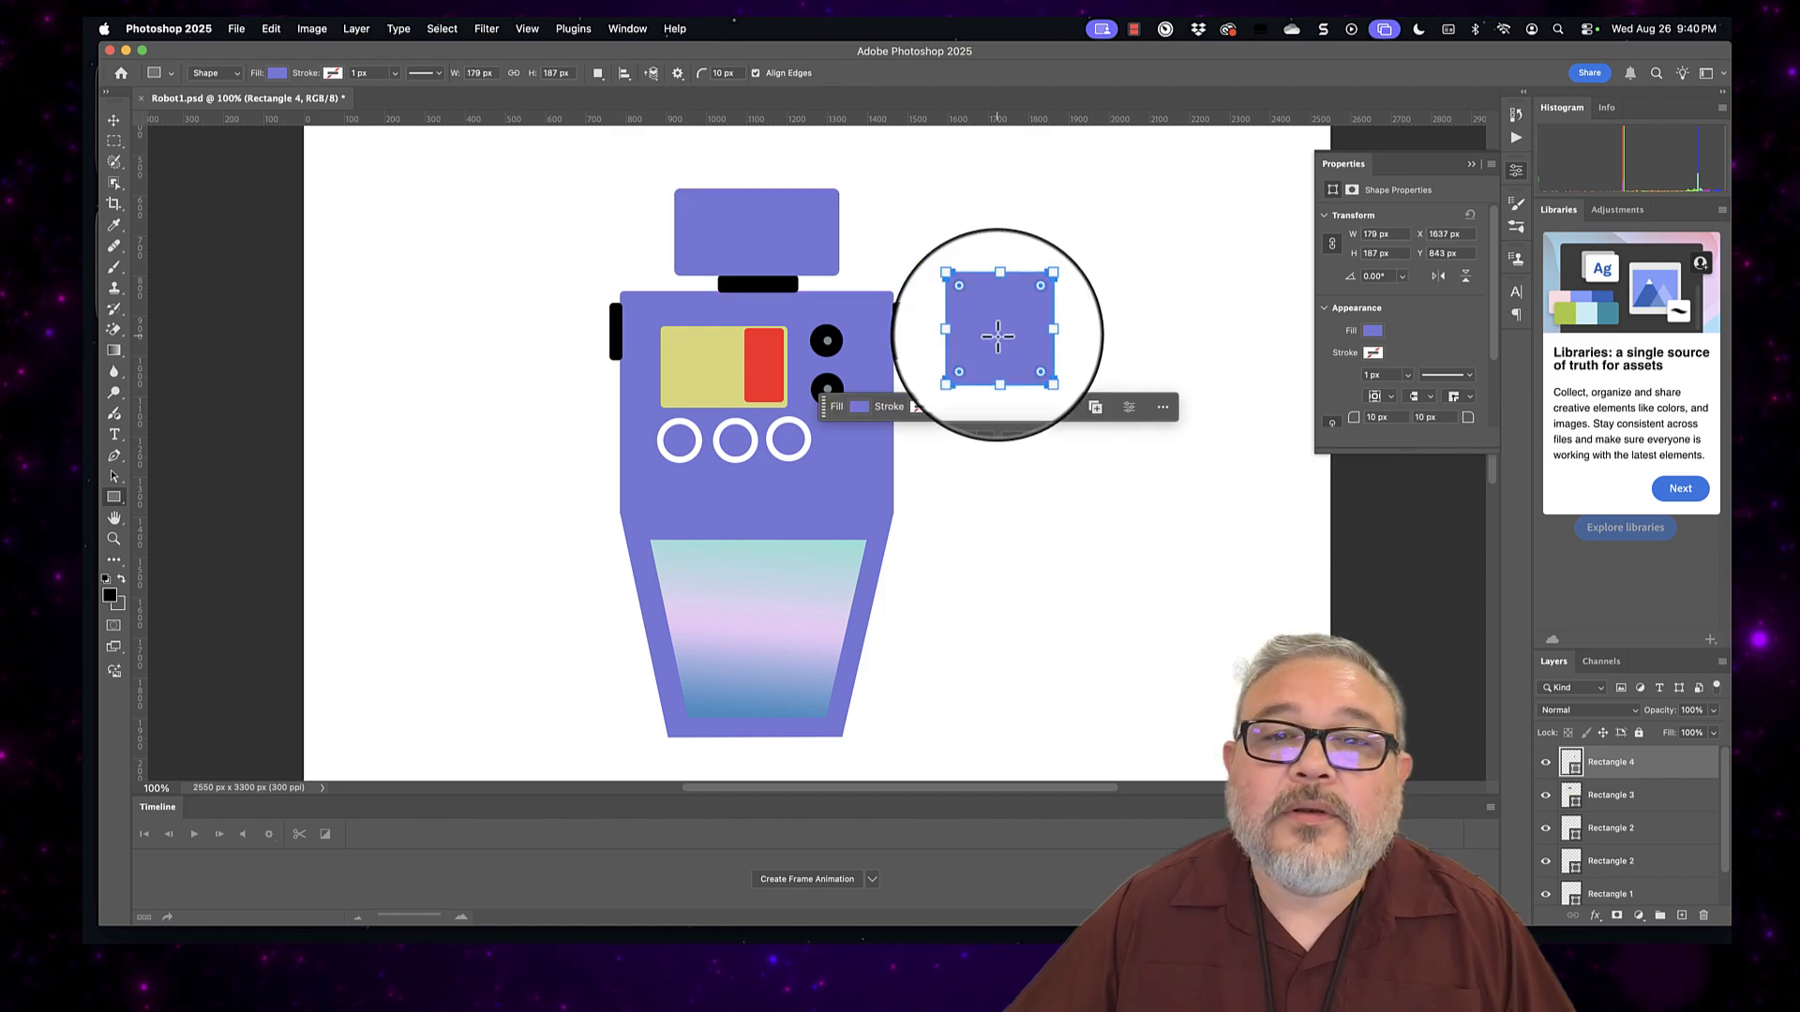
pyautogui.press('super+v')
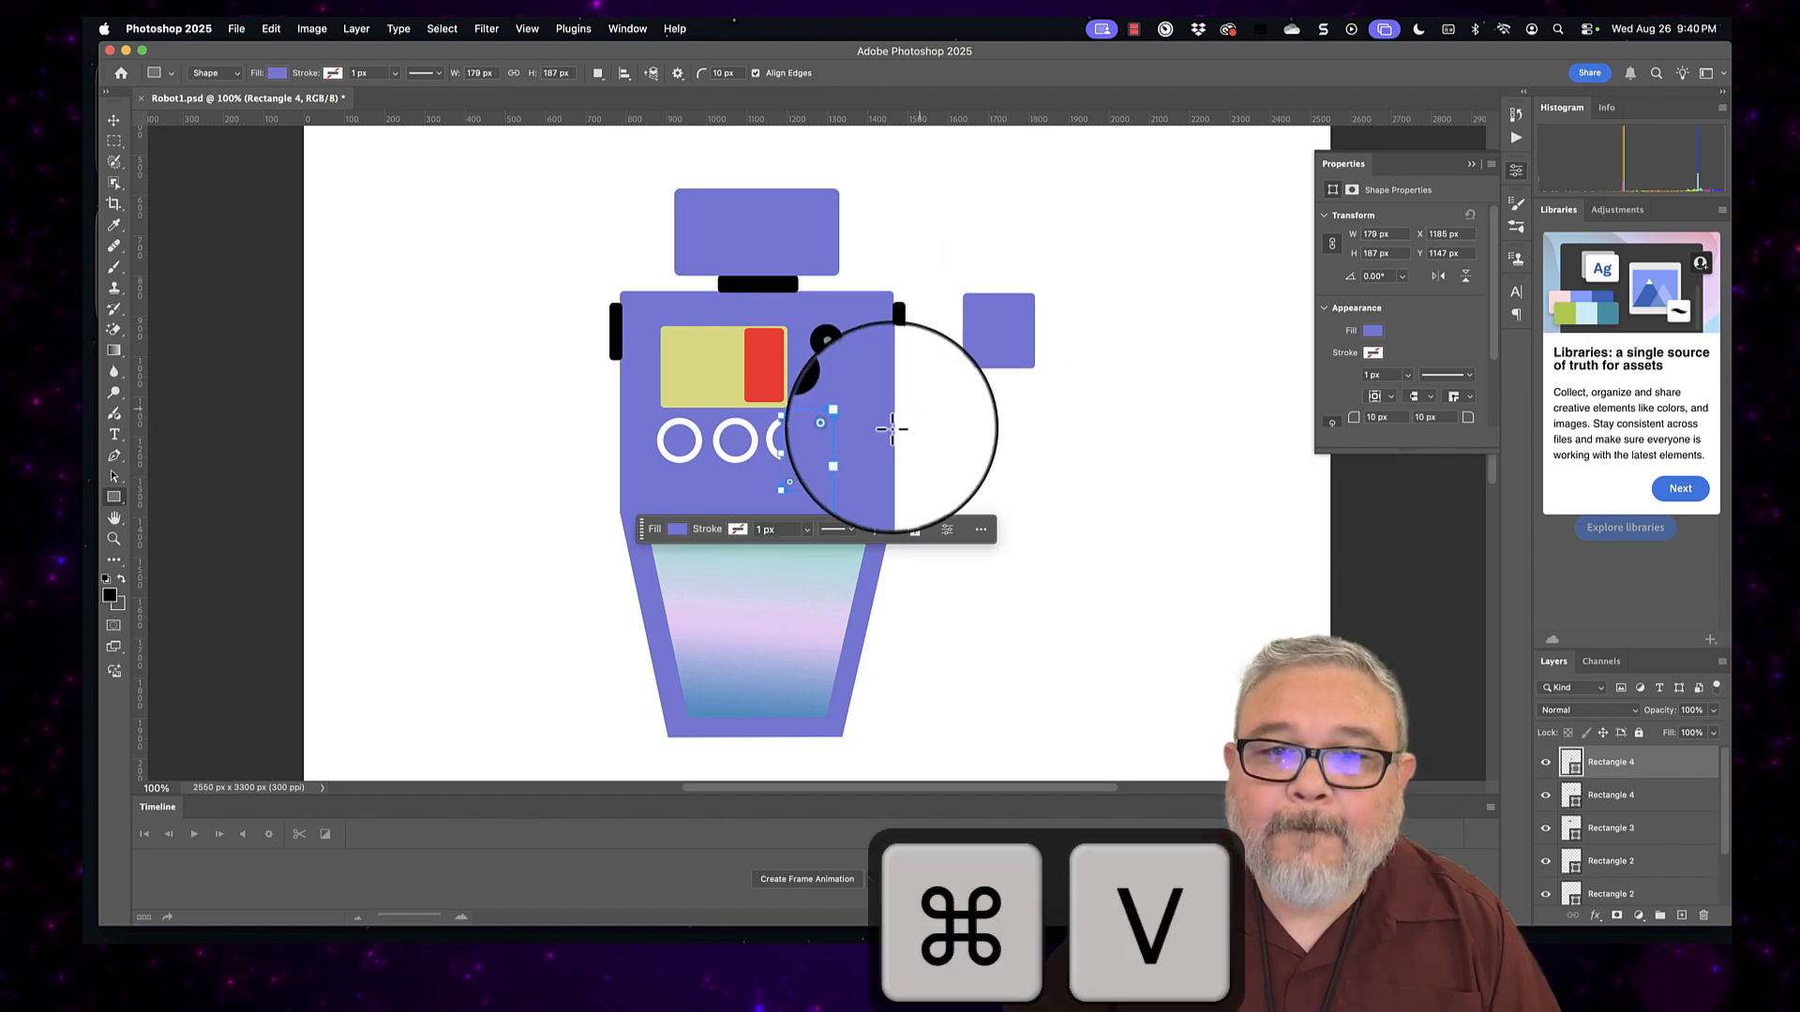
# Step: Move the copied shoulder block against the body's left black joint and the original against the right one
pyautogui.click(115, 119)
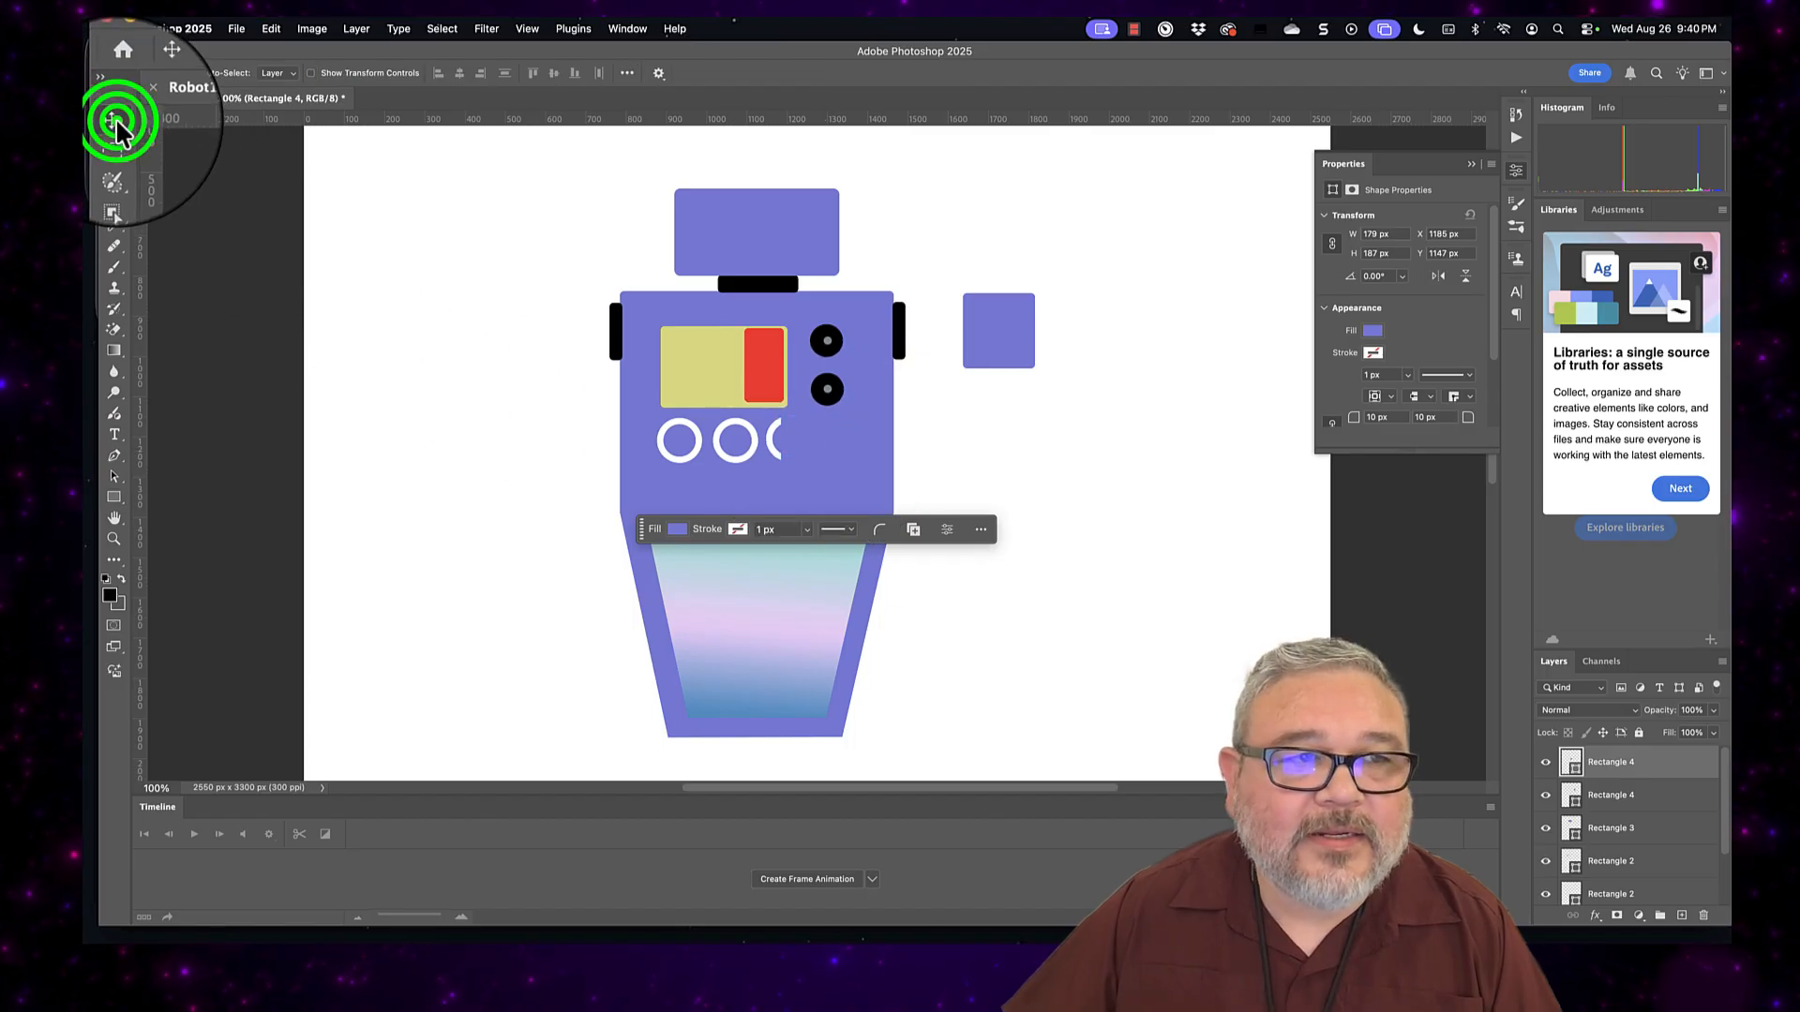
pyautogui.moveTo(797, 495)
pyautogui.mouseDown()
pyautogui.moveTo(818, 450)
pyautogui.moveTo(591, 437)
pyautogui.moveTo(558, 358)
pyautogui.moveTo(575, 326)
pyautogui.mouseUp()
pyautogui.moveTo(1020, 341); pyautogui.dragTo(939, 338)
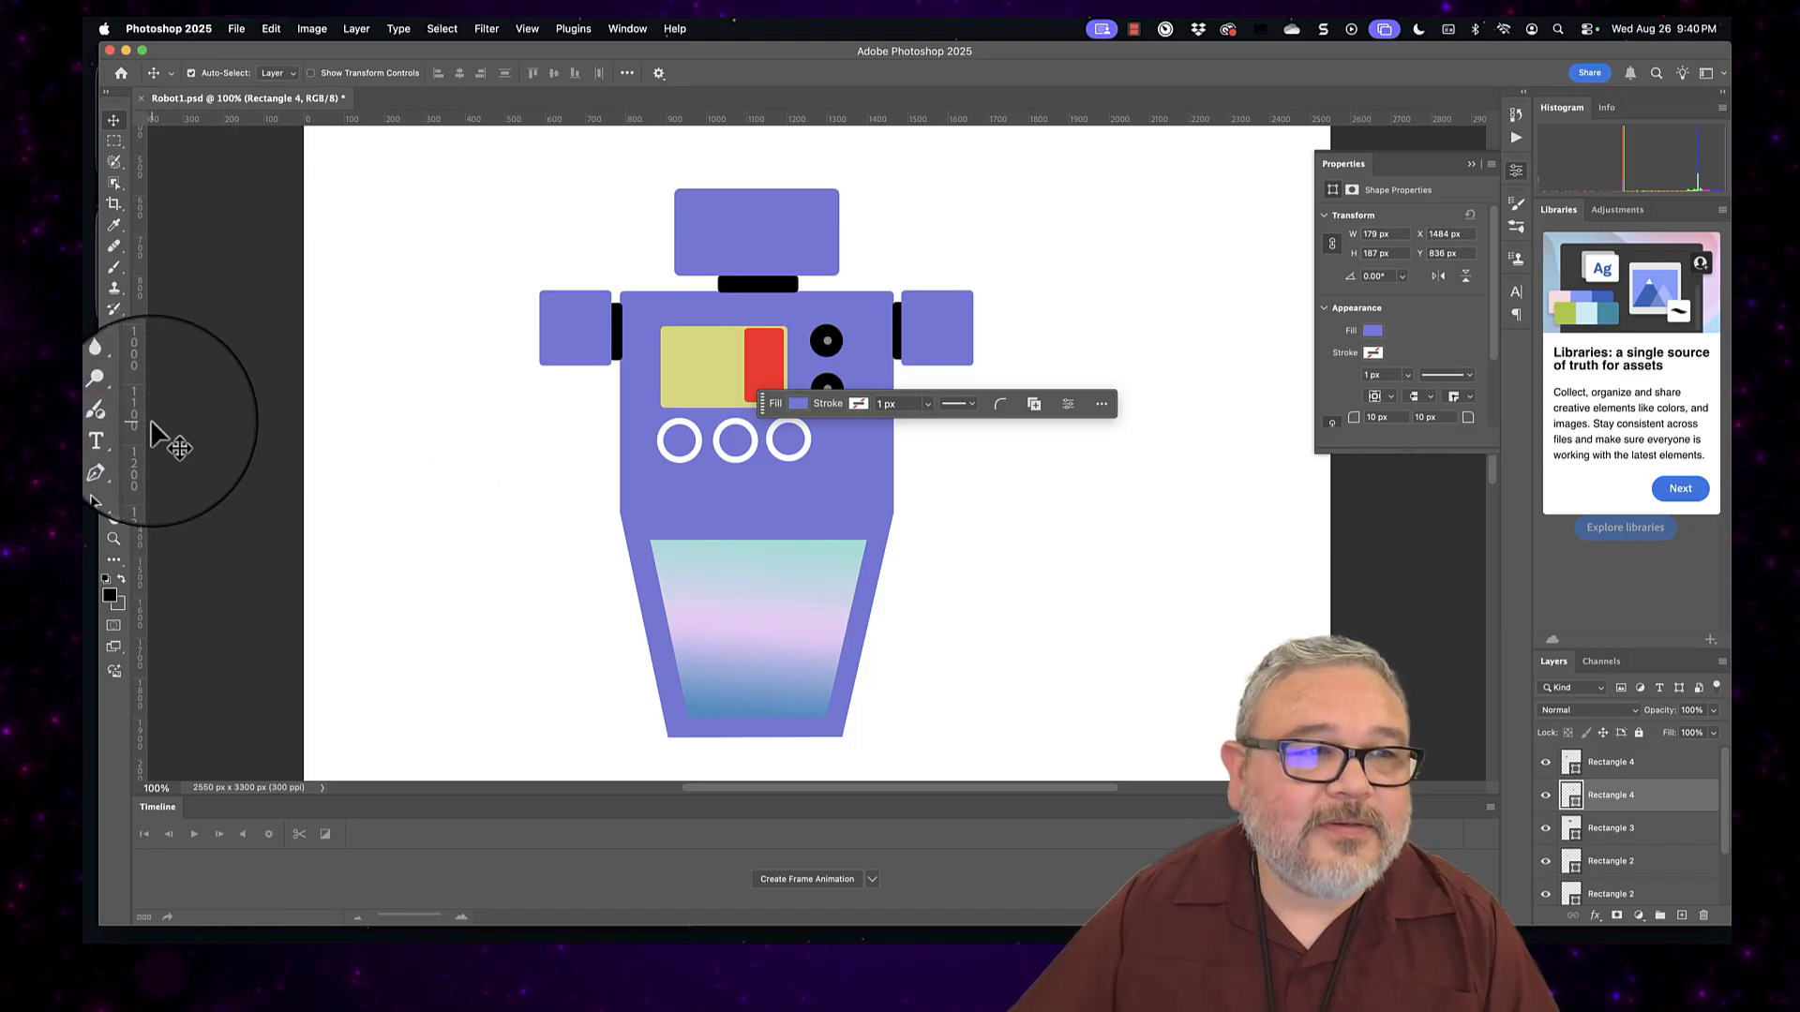
# Step: Draw an arm segment about 58 by 167 px below the left shoulder block and fill it with black
pyautogui.click(113, 497)
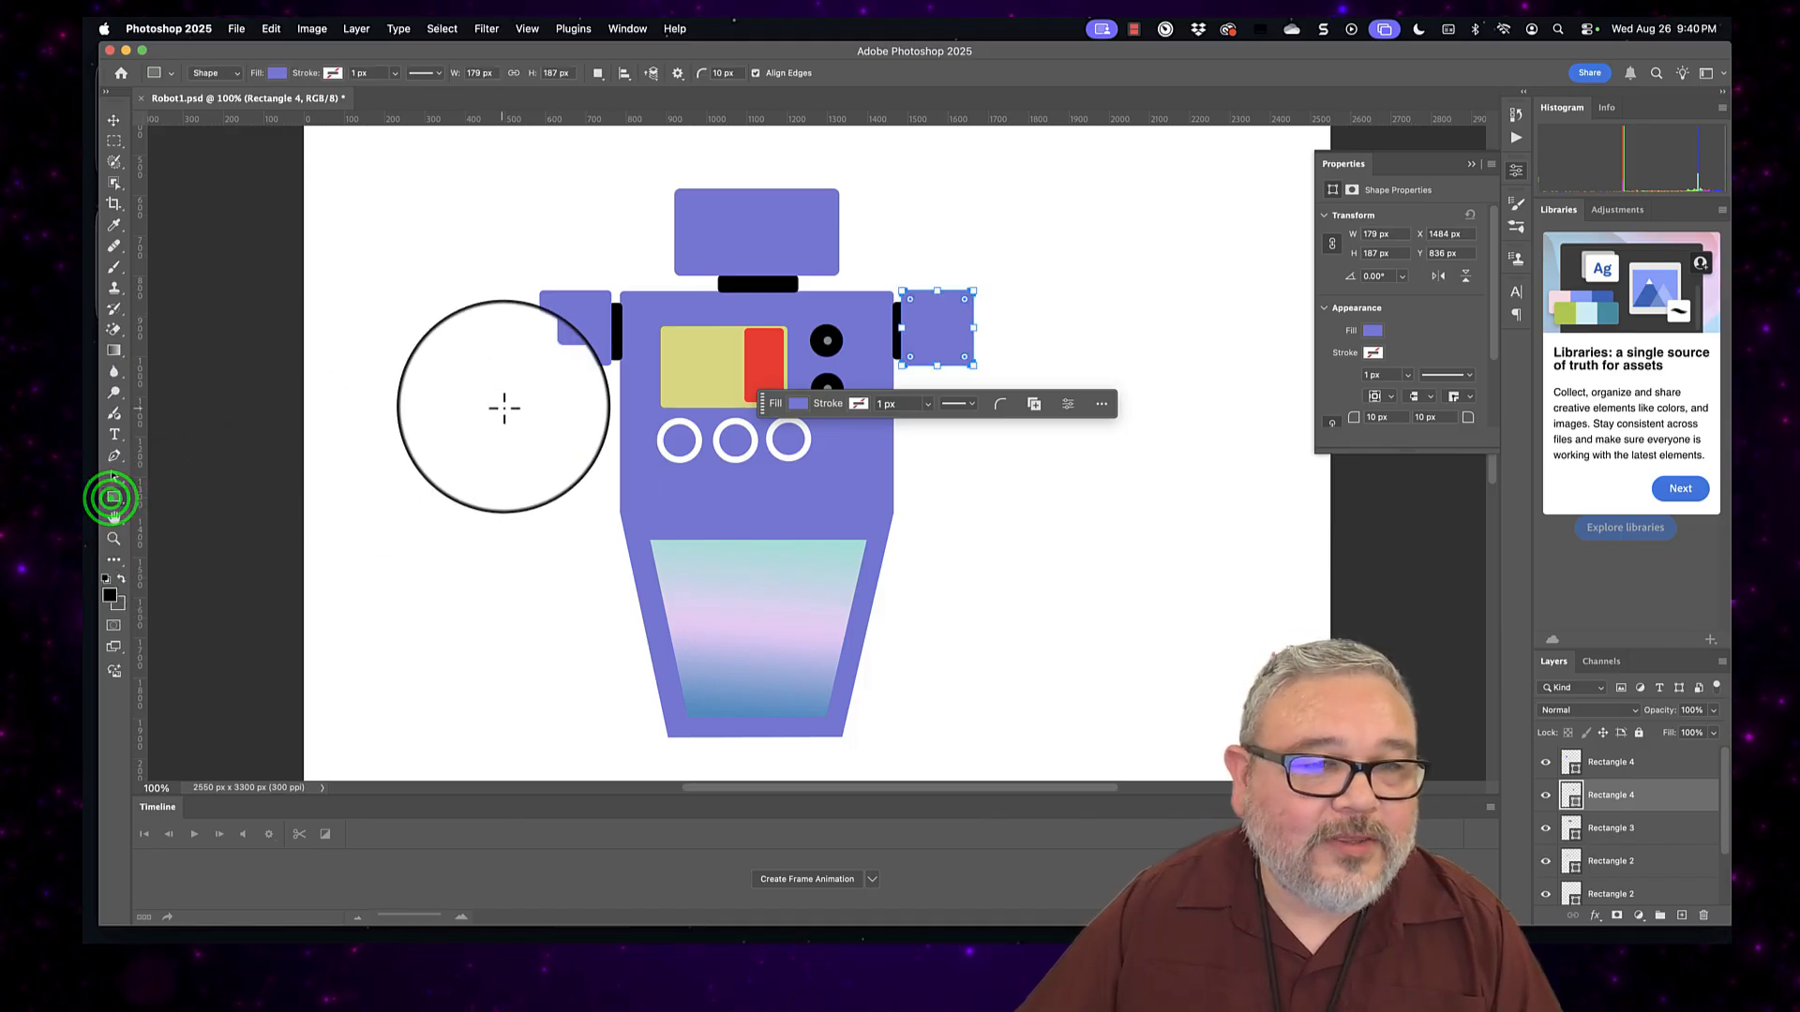
pyautogui.moveTo(566, 366); pyautogui.dragTo(587, 432)
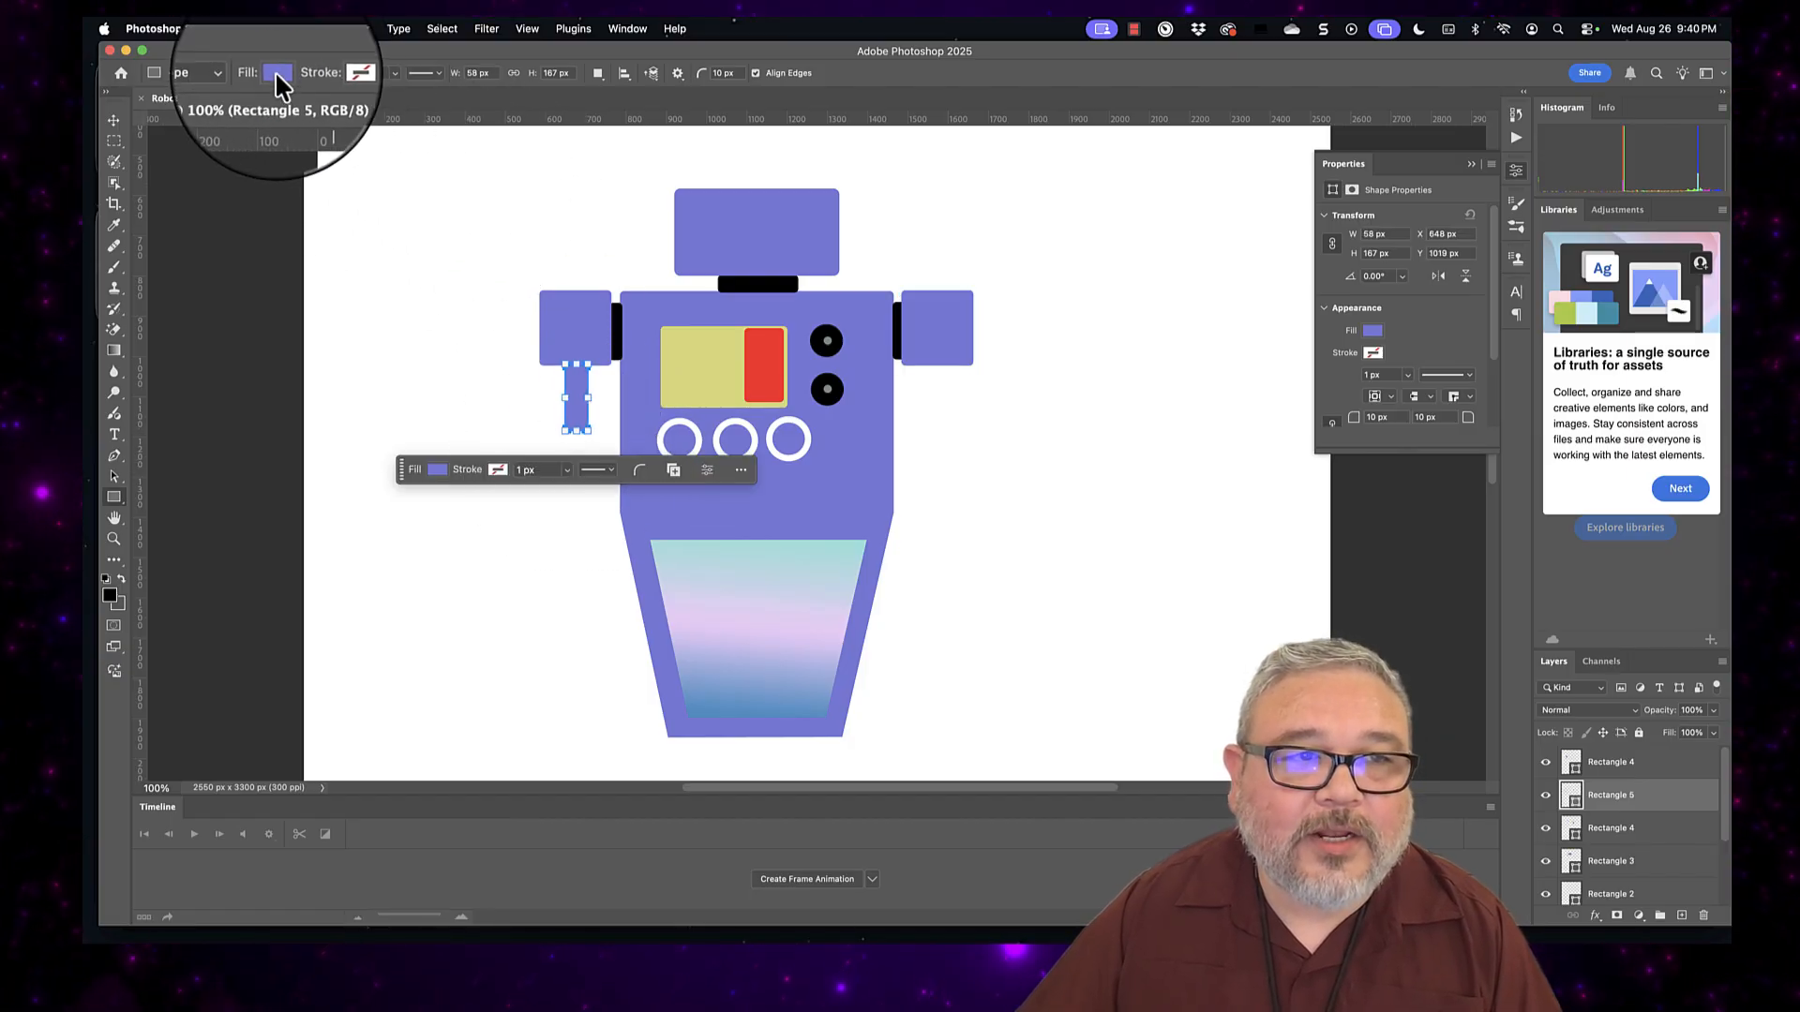
pyautogui.click(277, 74)
pyautogui.click(188, 159)
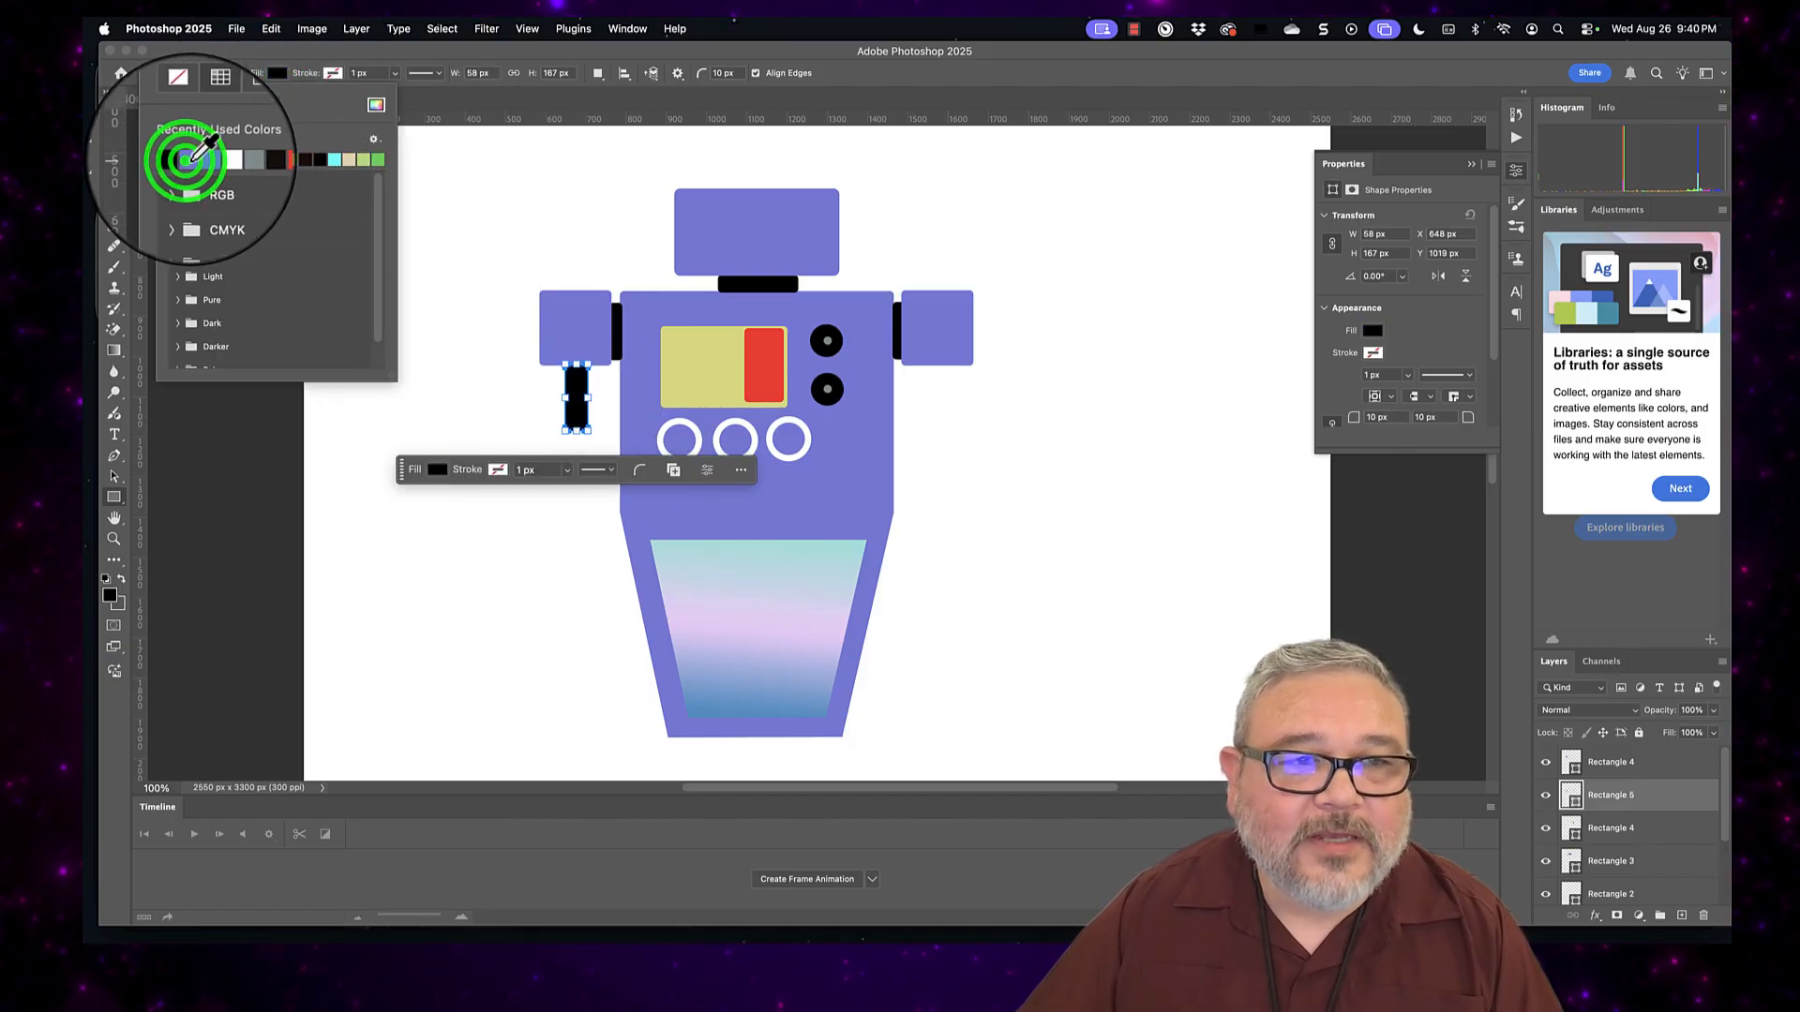
pyautogui.press('super+c')
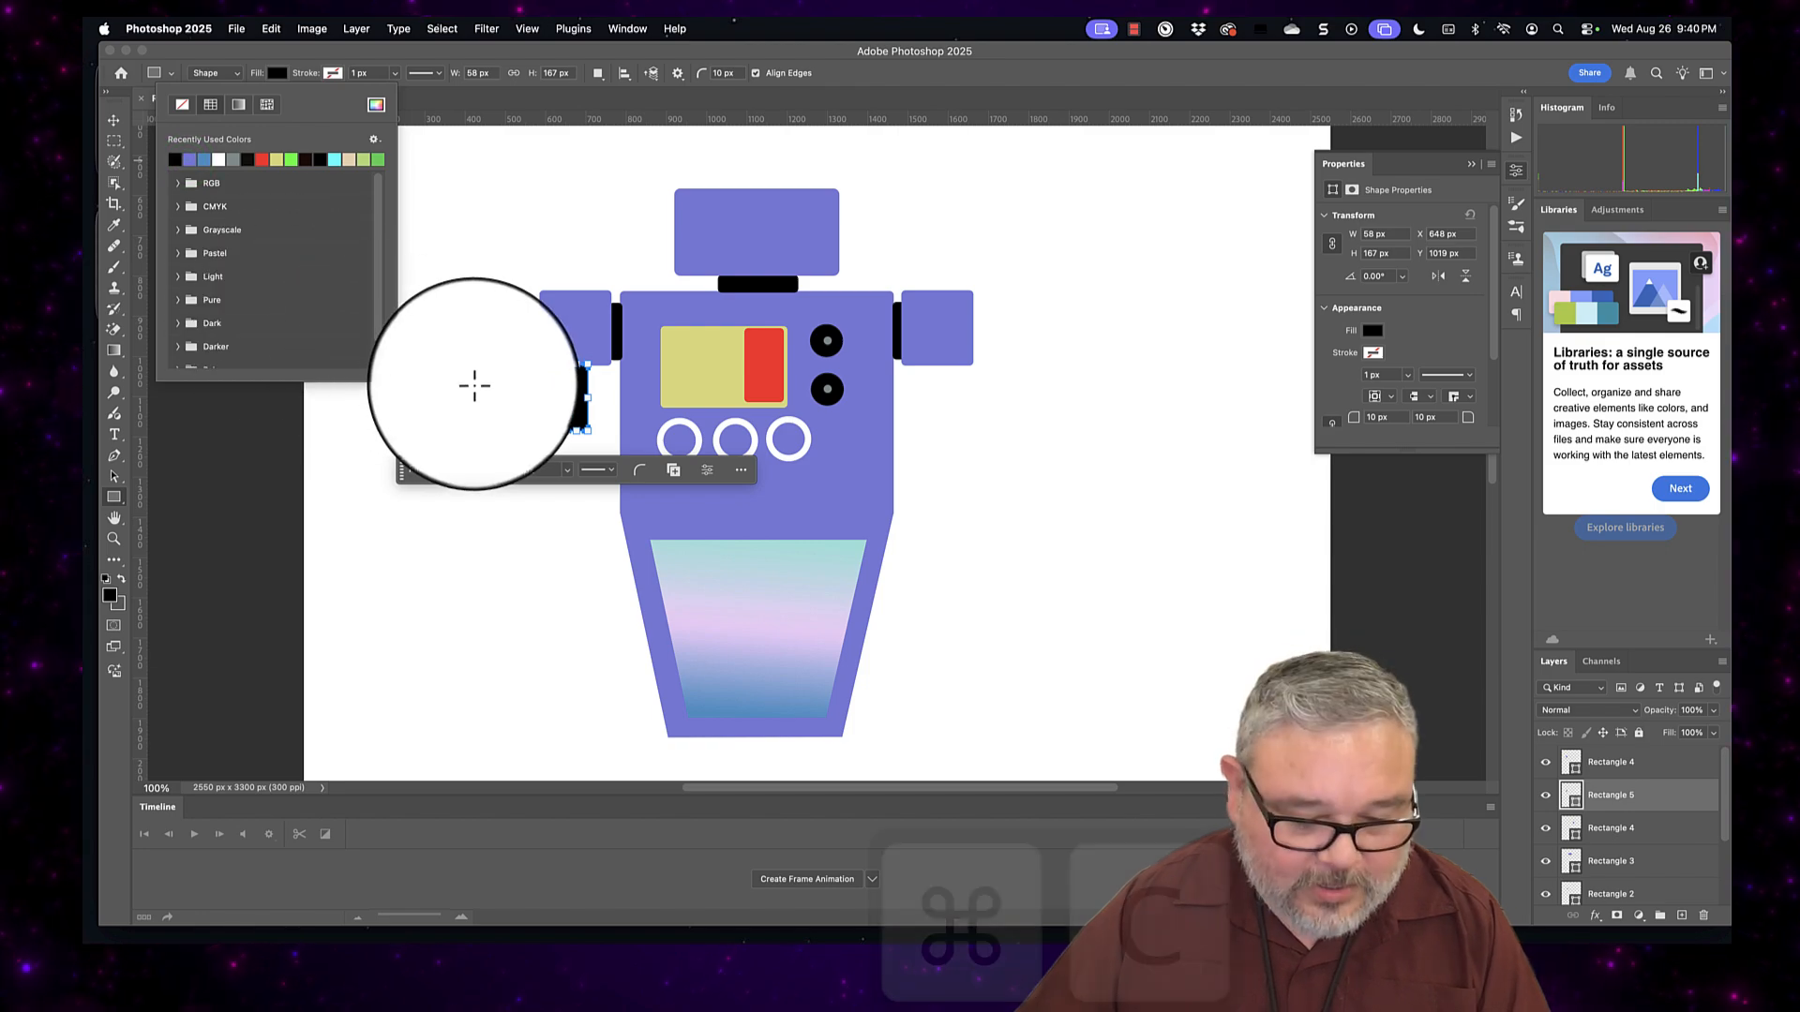
pyautogui.press('super+v')
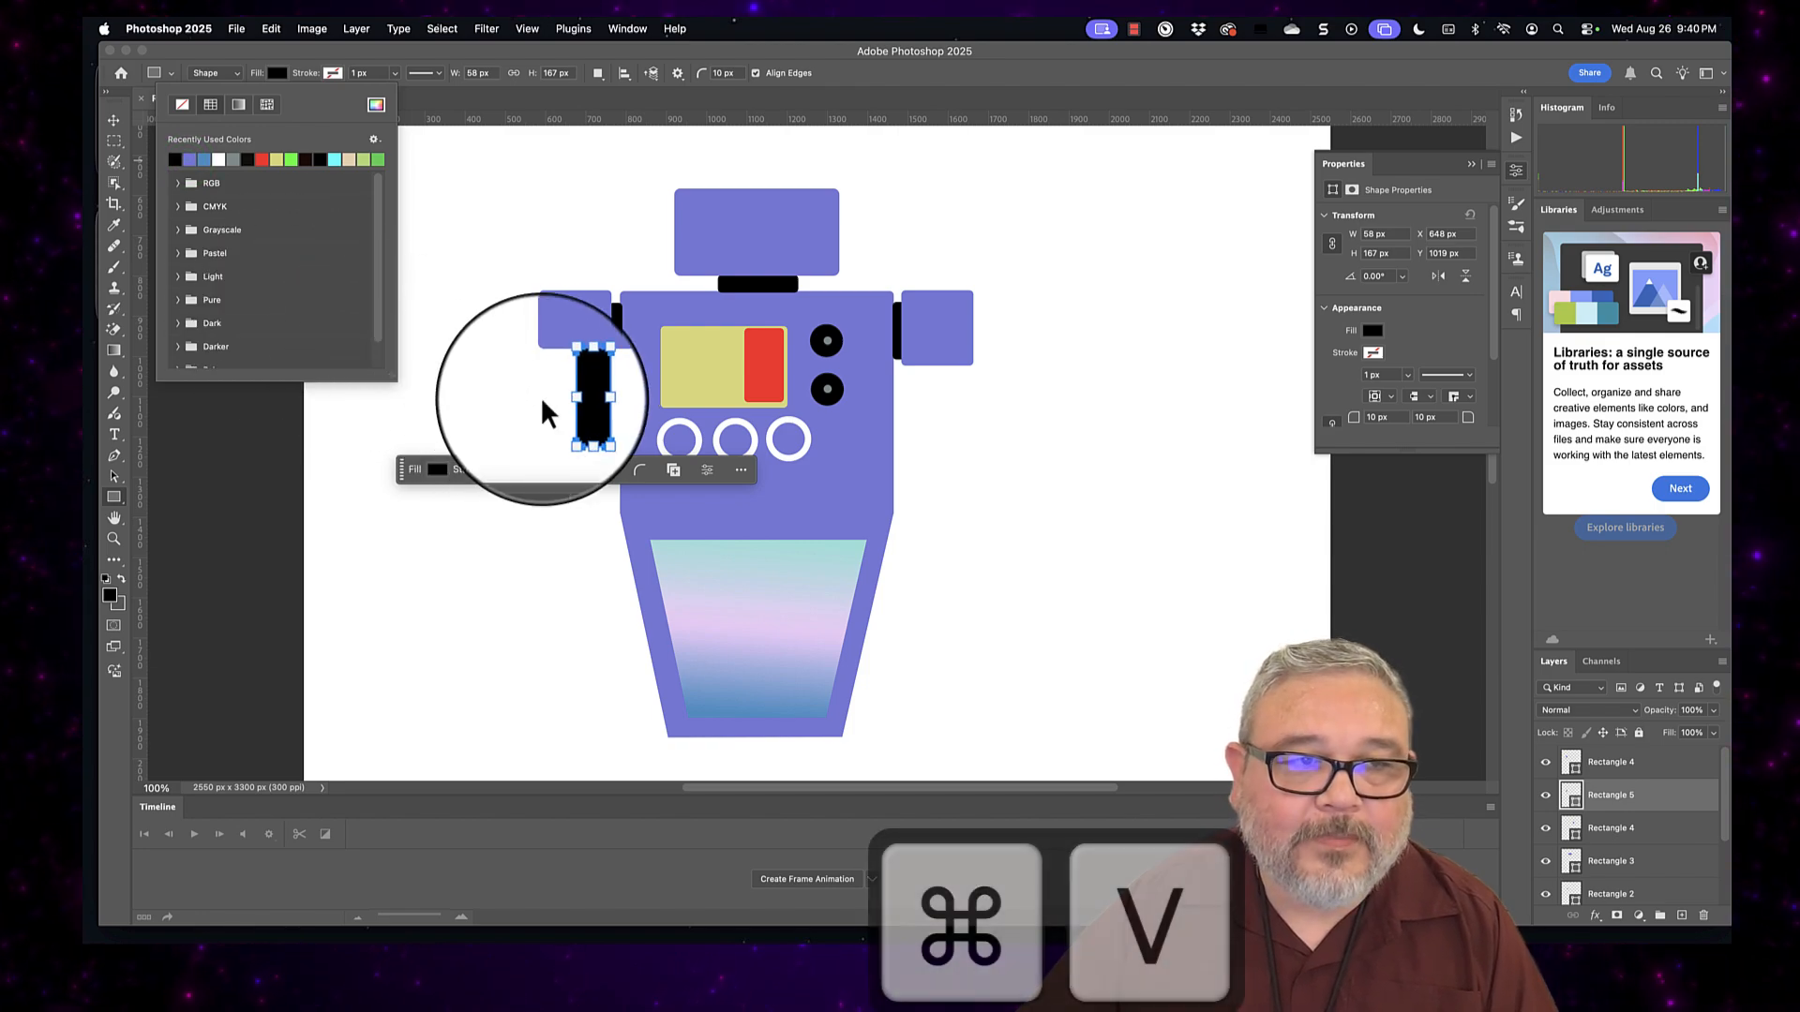
pyautogui.click(577, 400)
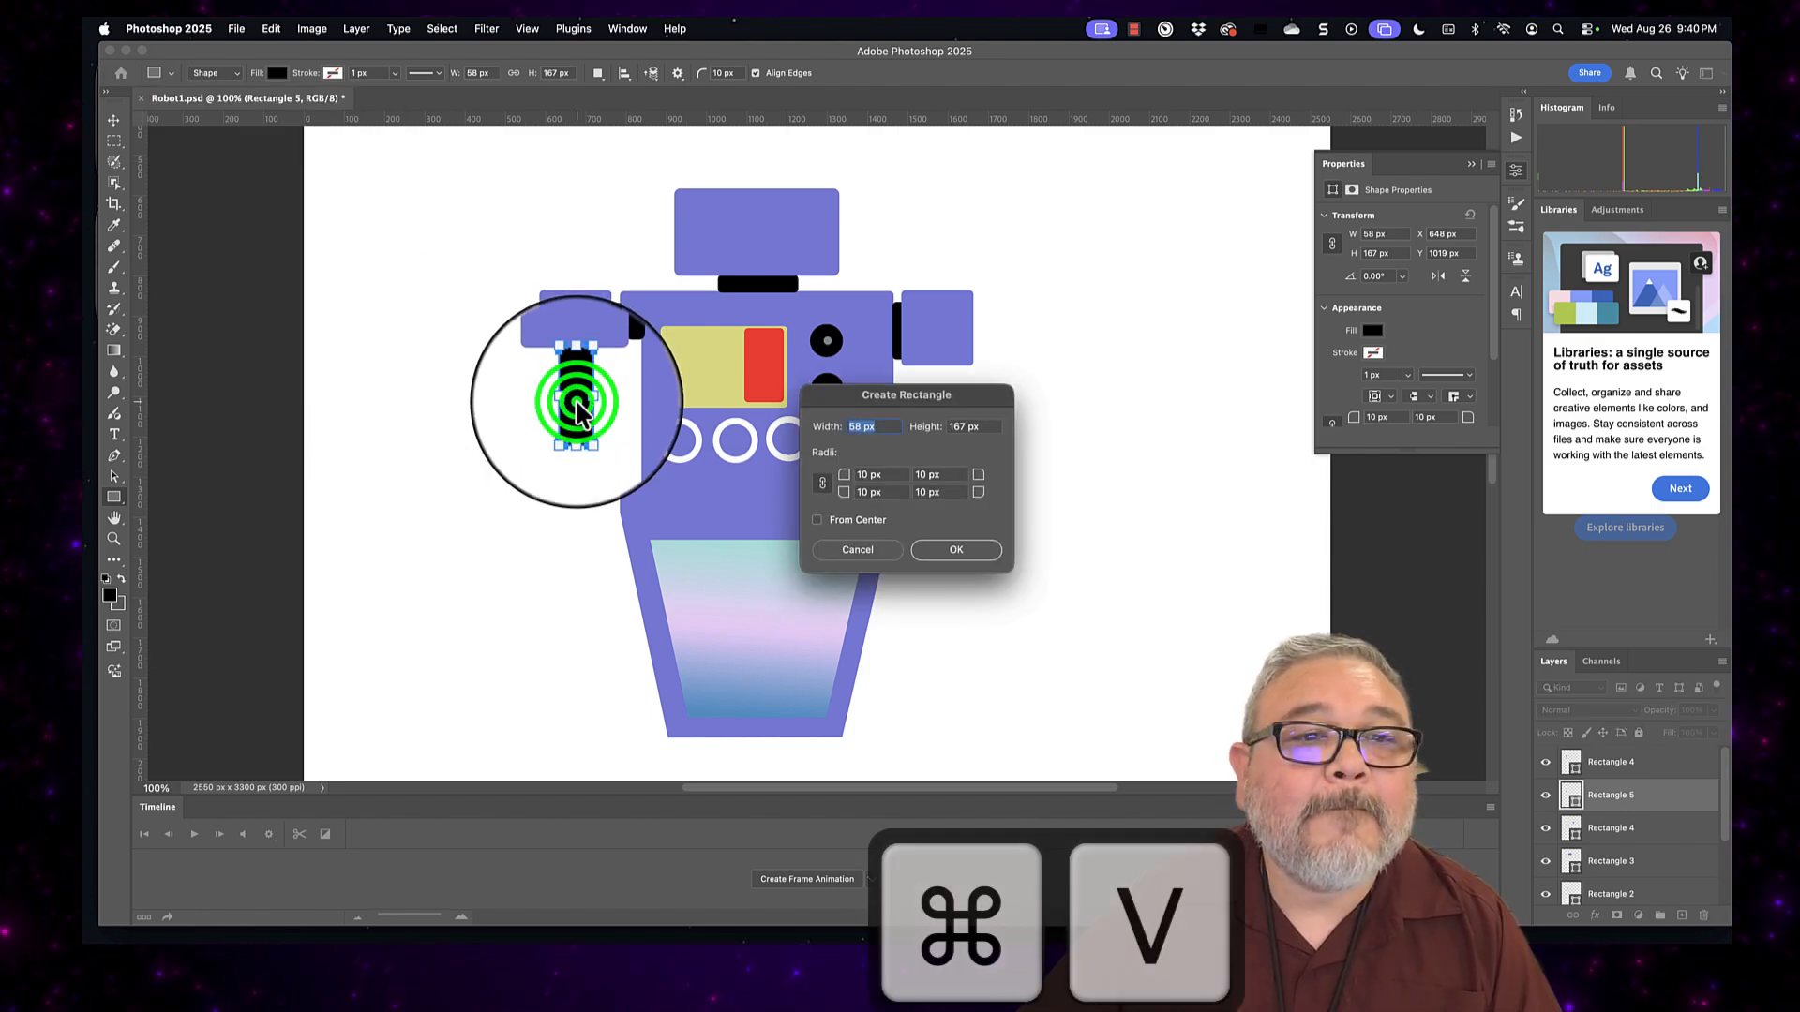
pyautogui.click(847, 553)
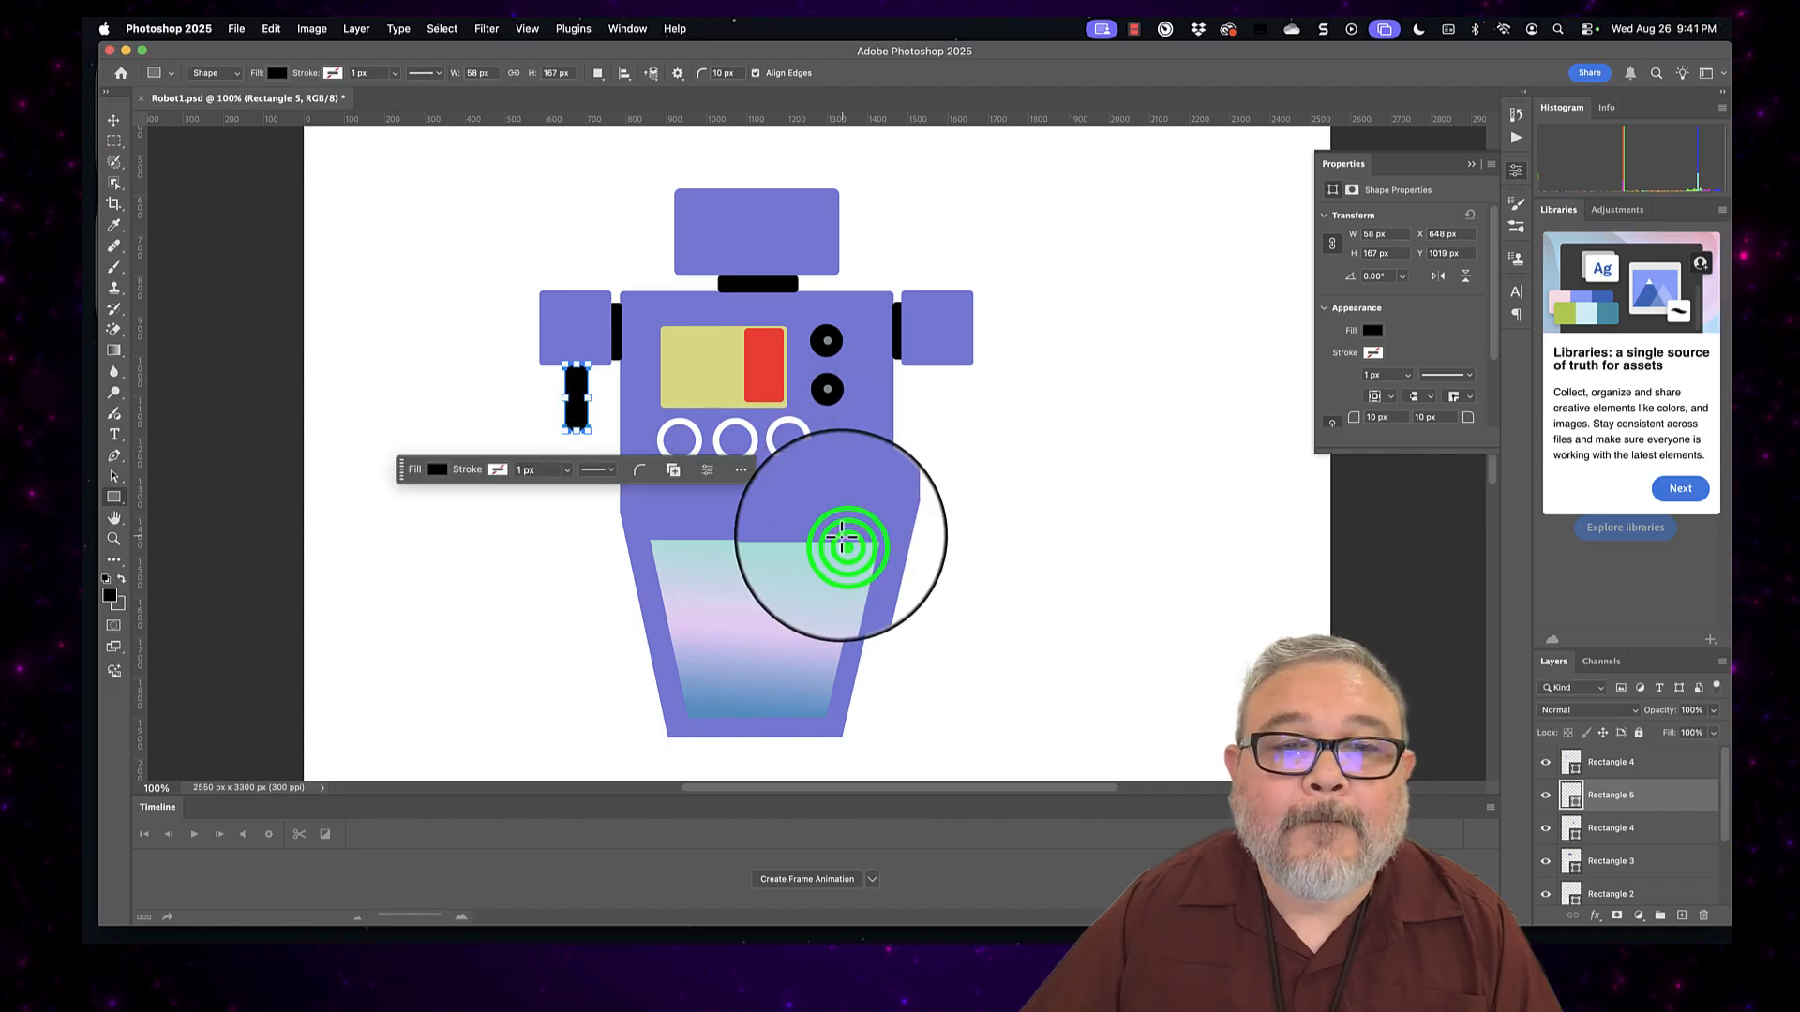
pyautogui.click(577, 403)
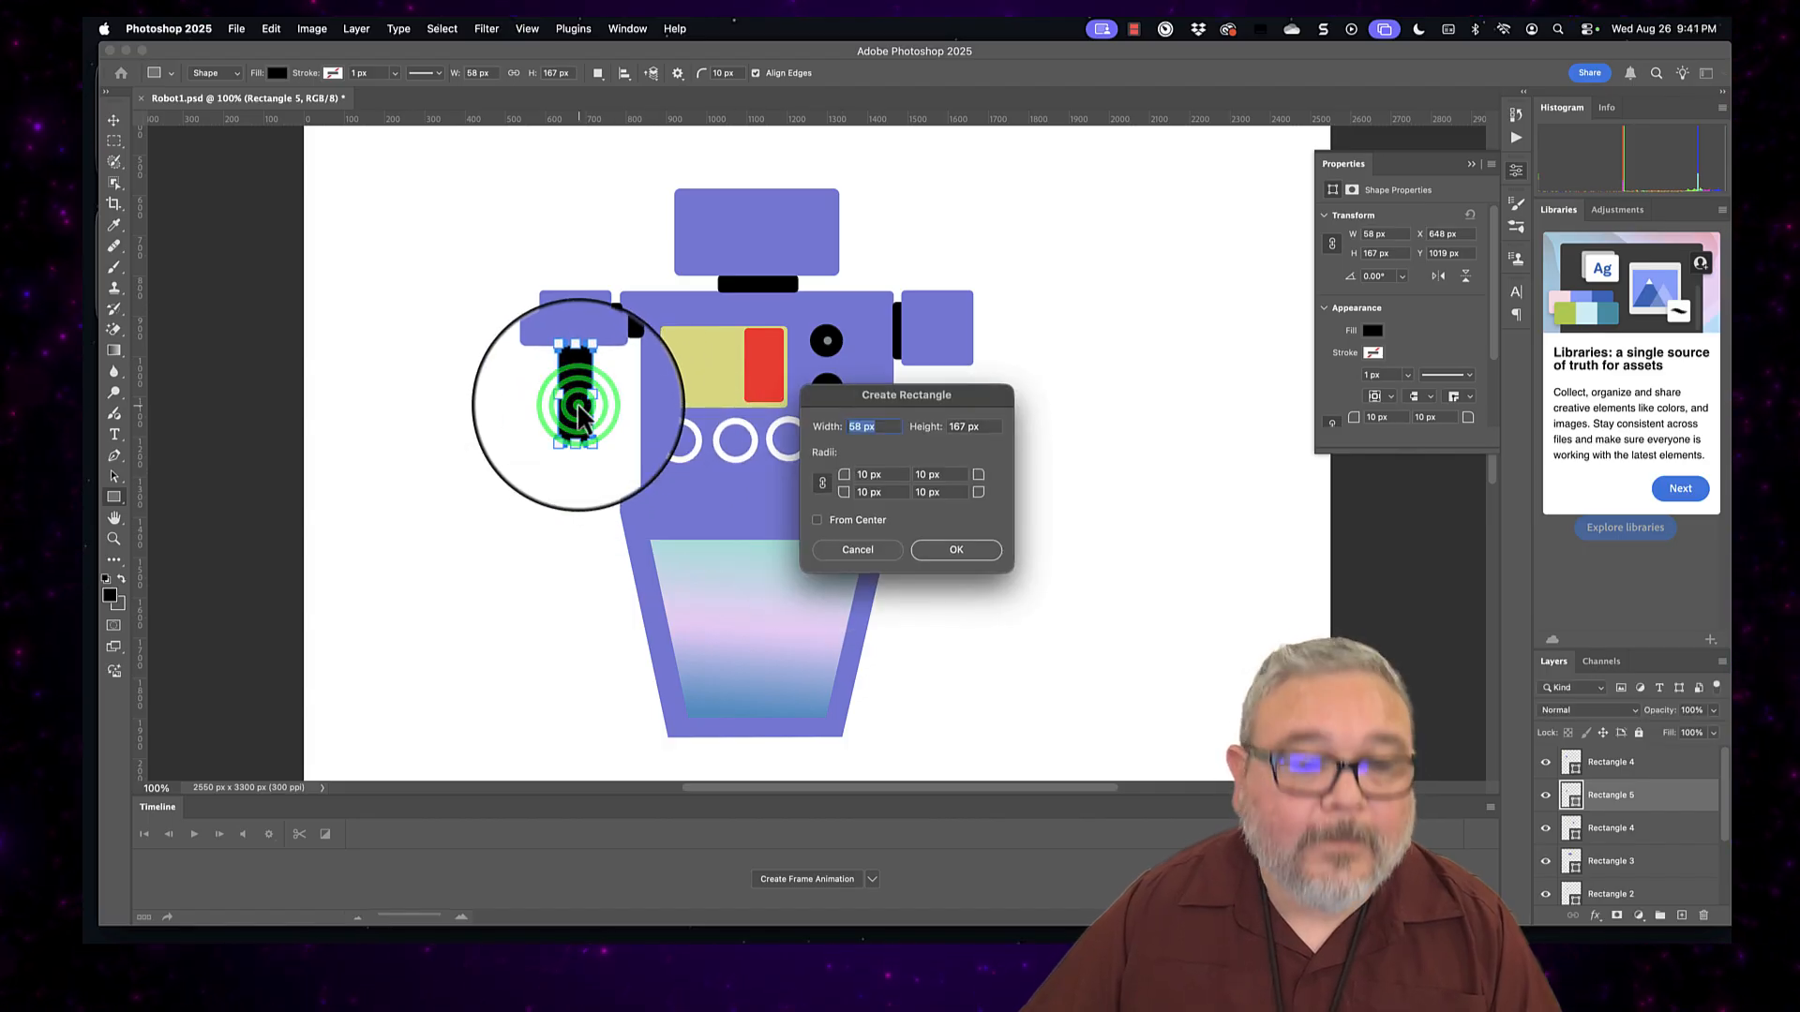
pyautogui.click(853, 550)
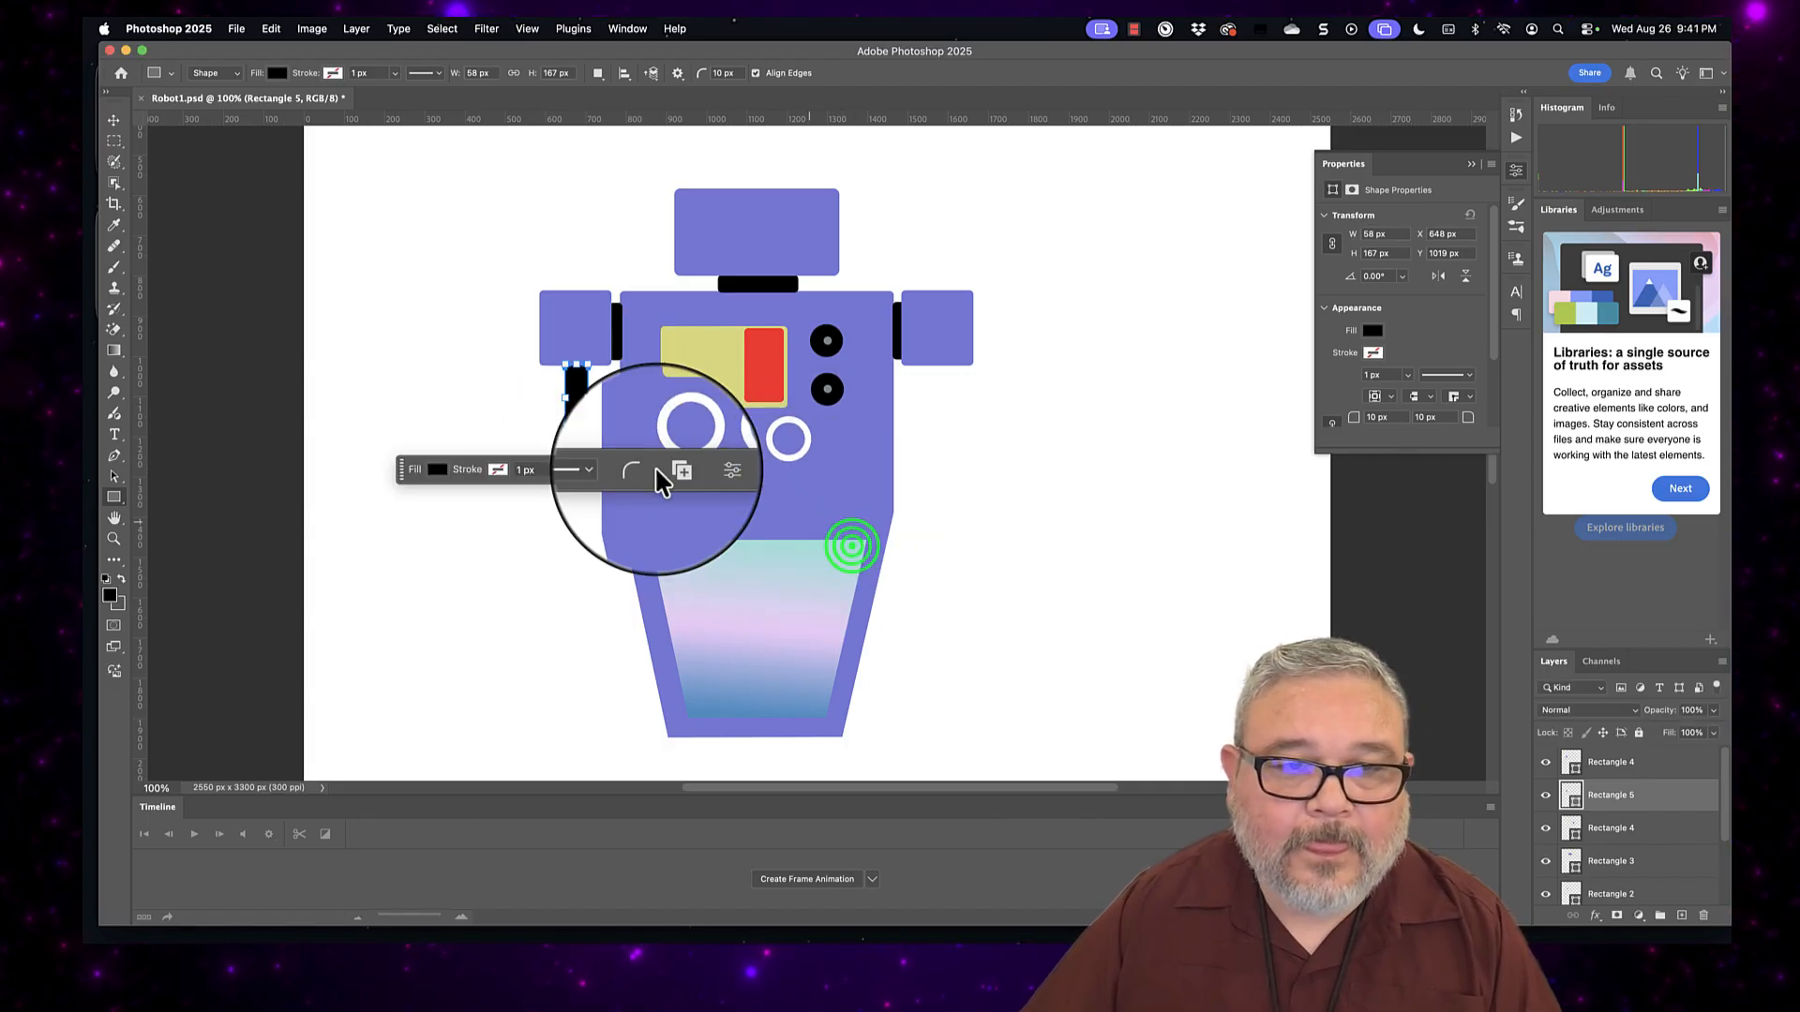
# Step: Duplicate the black arm segment beneath the right shoulder block and shift the left segment slightly up behind its shoulder
pyautogui.click(112, 120)
pyautogui.click(570, 399)
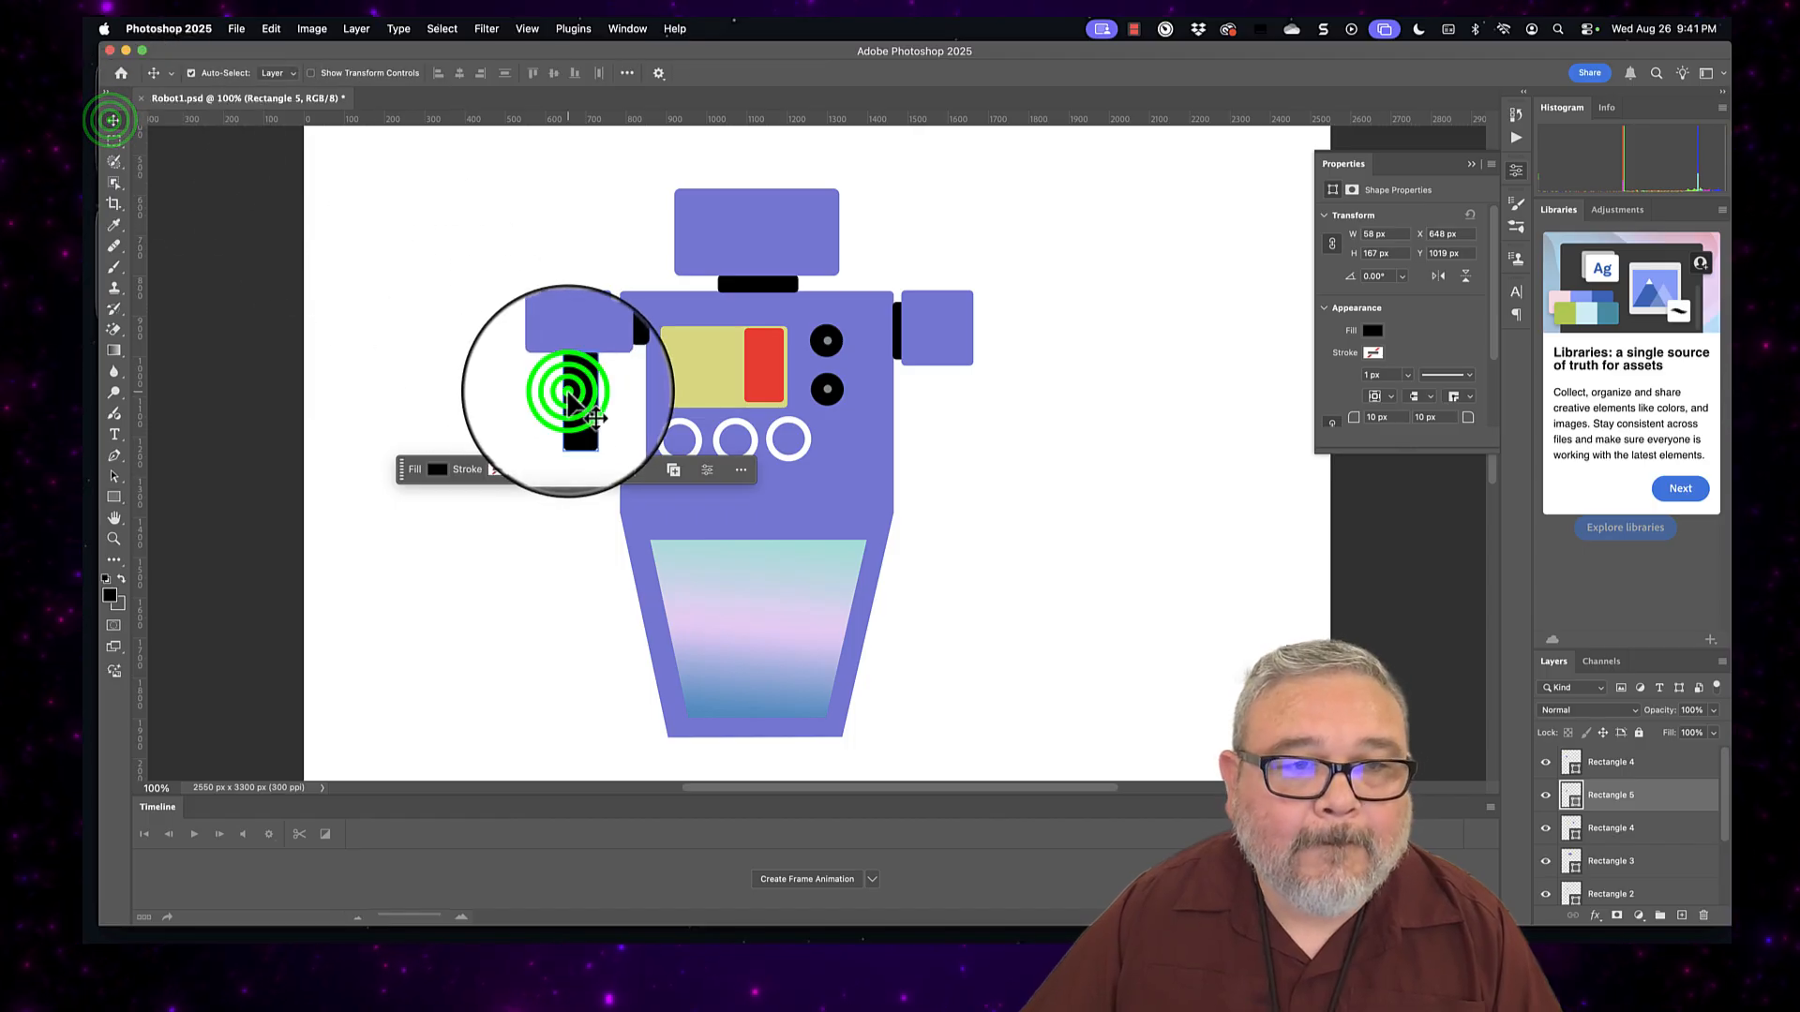
pyautogui.press('super+c')
pyautogui.press('super+v')
pyautogui.moveTo(573, 401)
pyautogui.mouseDown()
pyautogui.moveTo(830, 440)
pyautogui.moveTo(943, 396)
pyautogui.mouseUp()
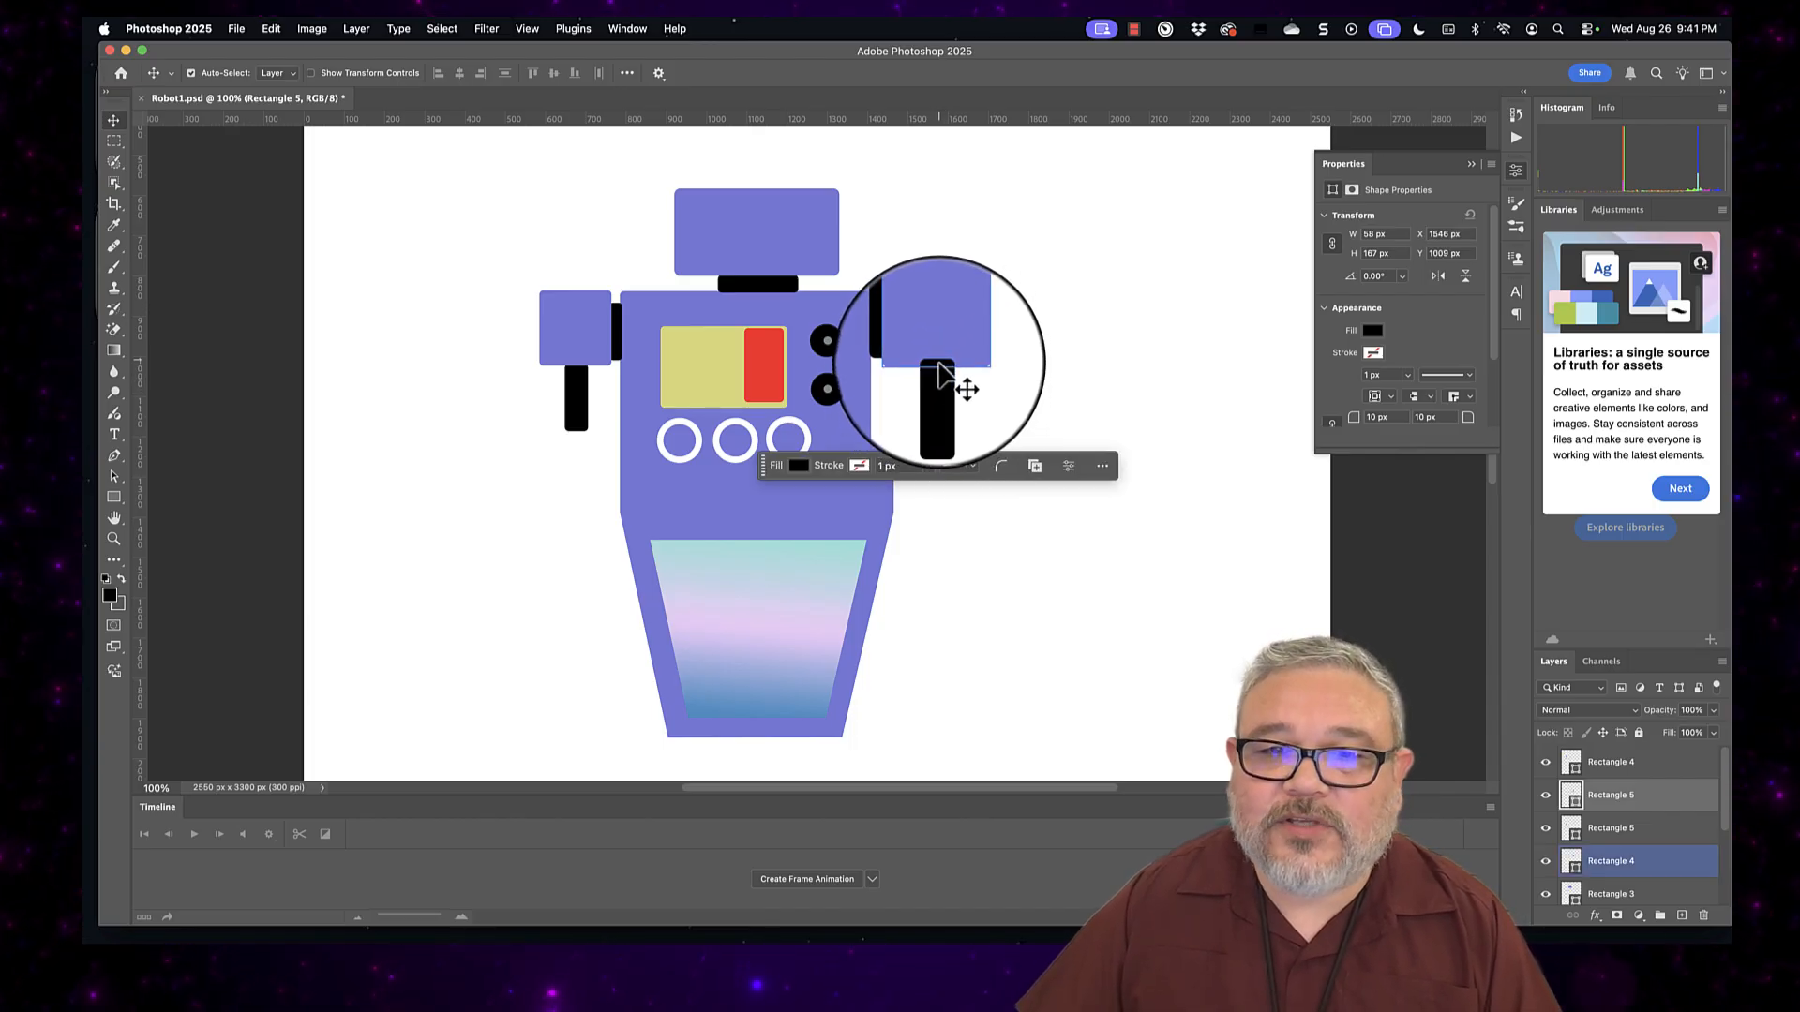
pyautogui.click(574, 380)
pyautogui.moveTo(574, 380); pyautogui.dragTo(573, 371)
# Step: Send the right black arm segment backward one level in the layer stack
pyautogui.click(942, 384)
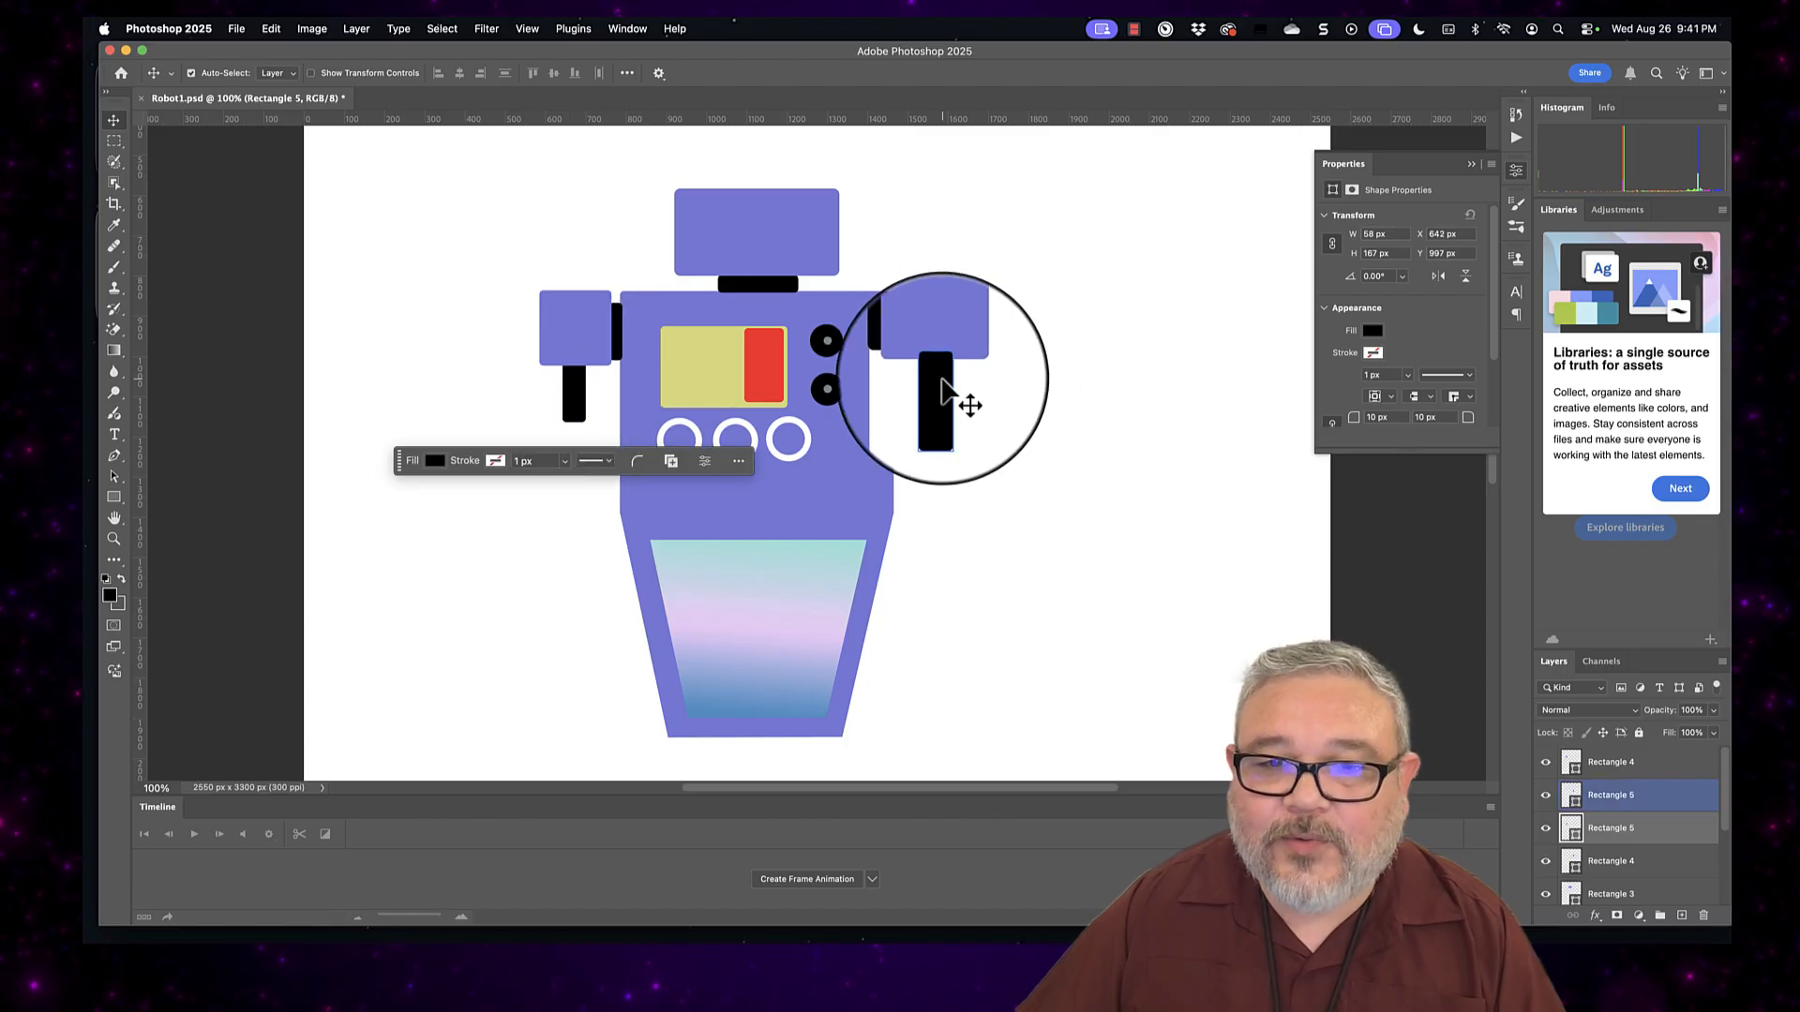
pyautogui.click(942, 384)
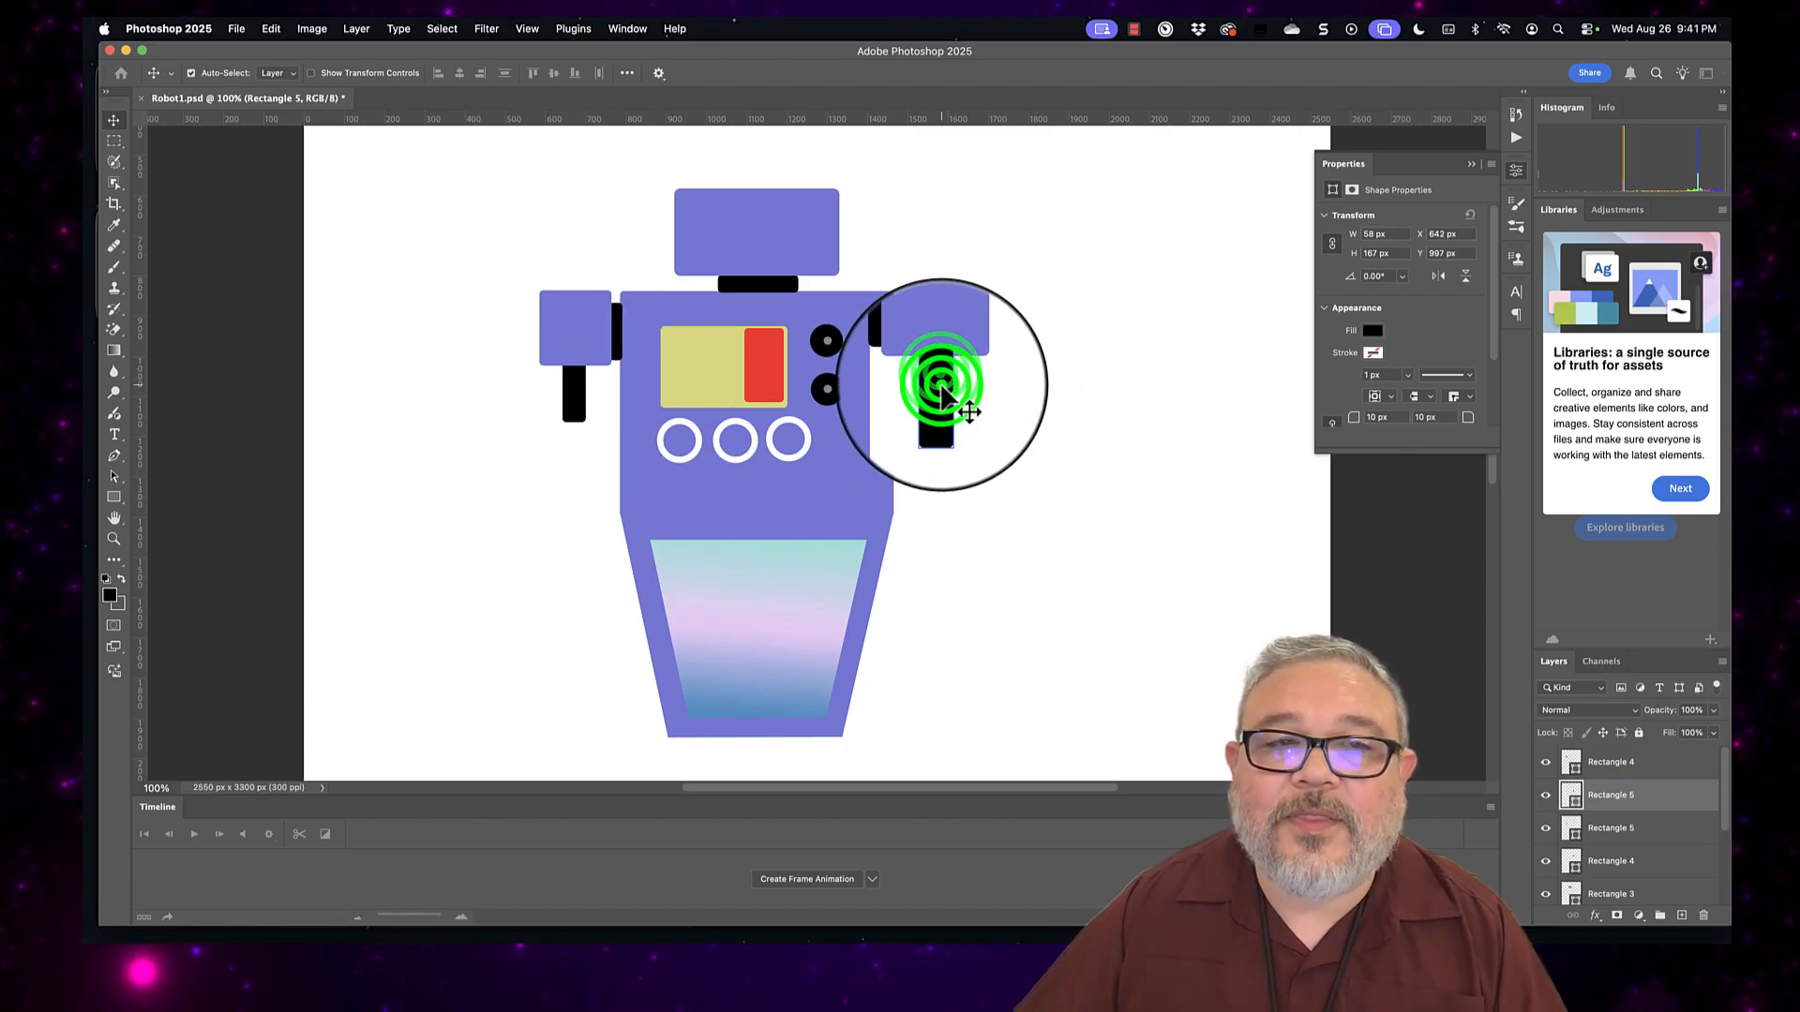
pyautogui.click(347, 29)
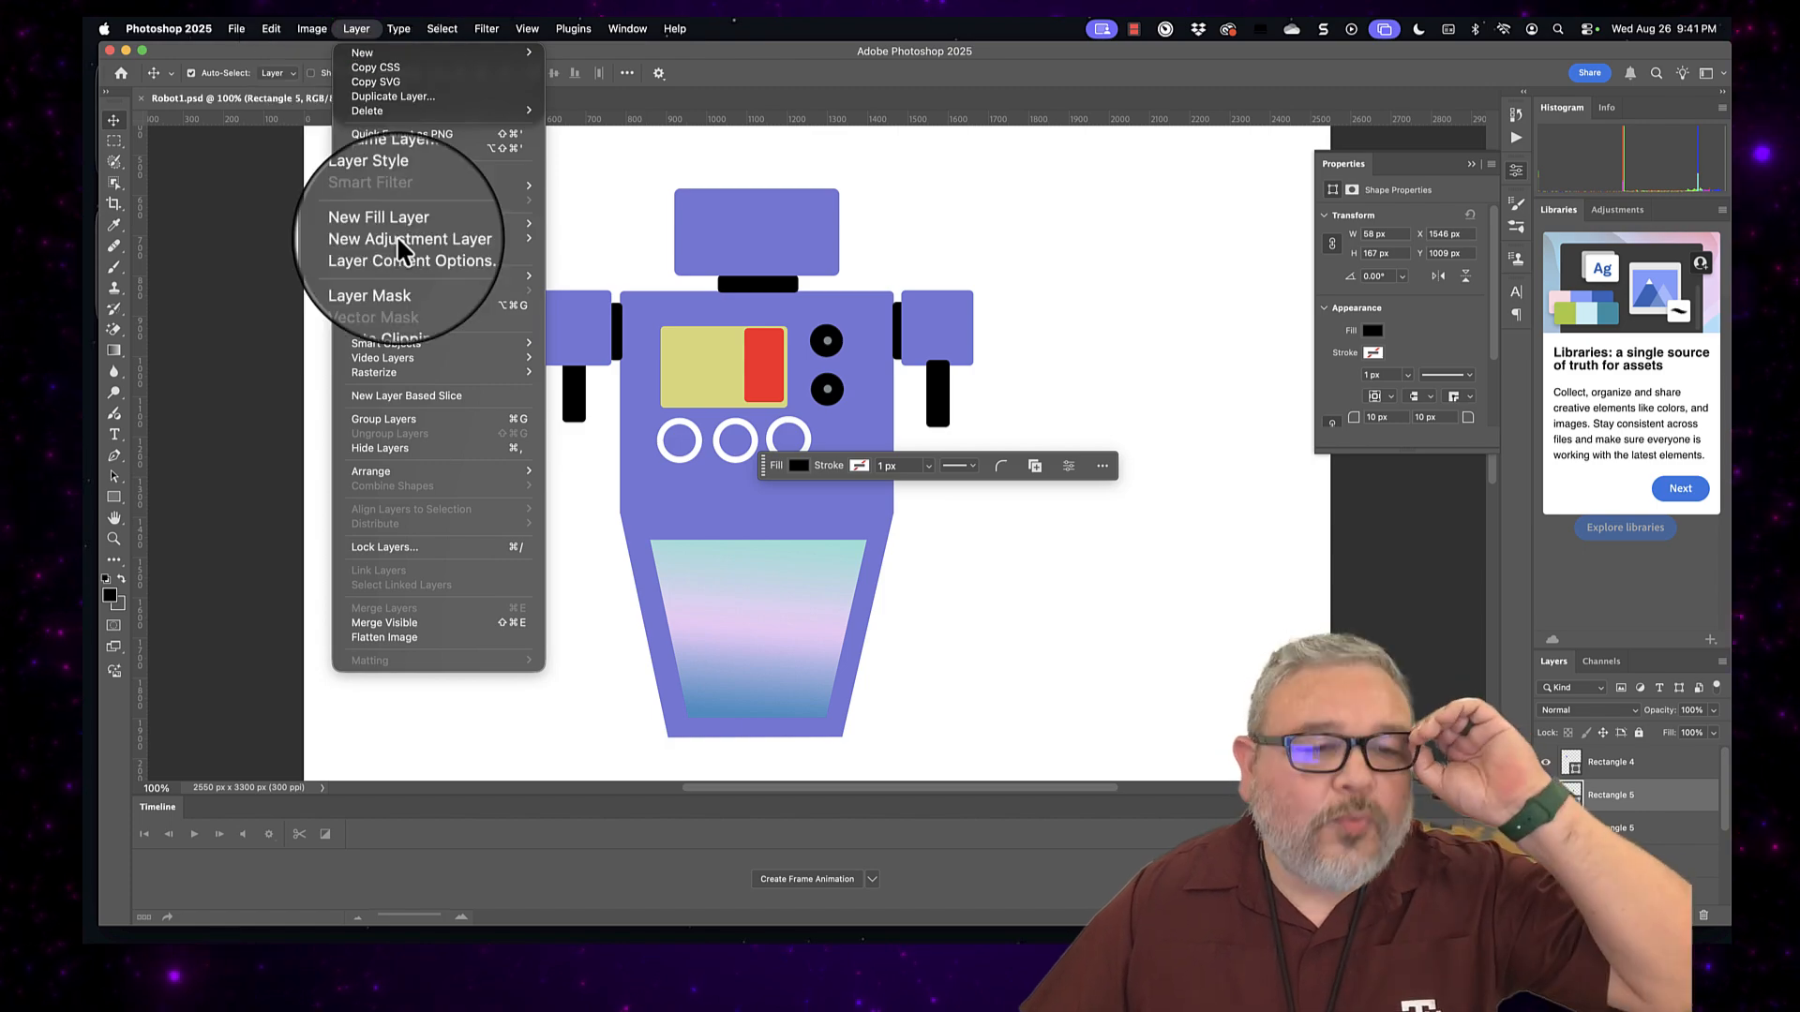
pyautogui.moveTo(421, 476)
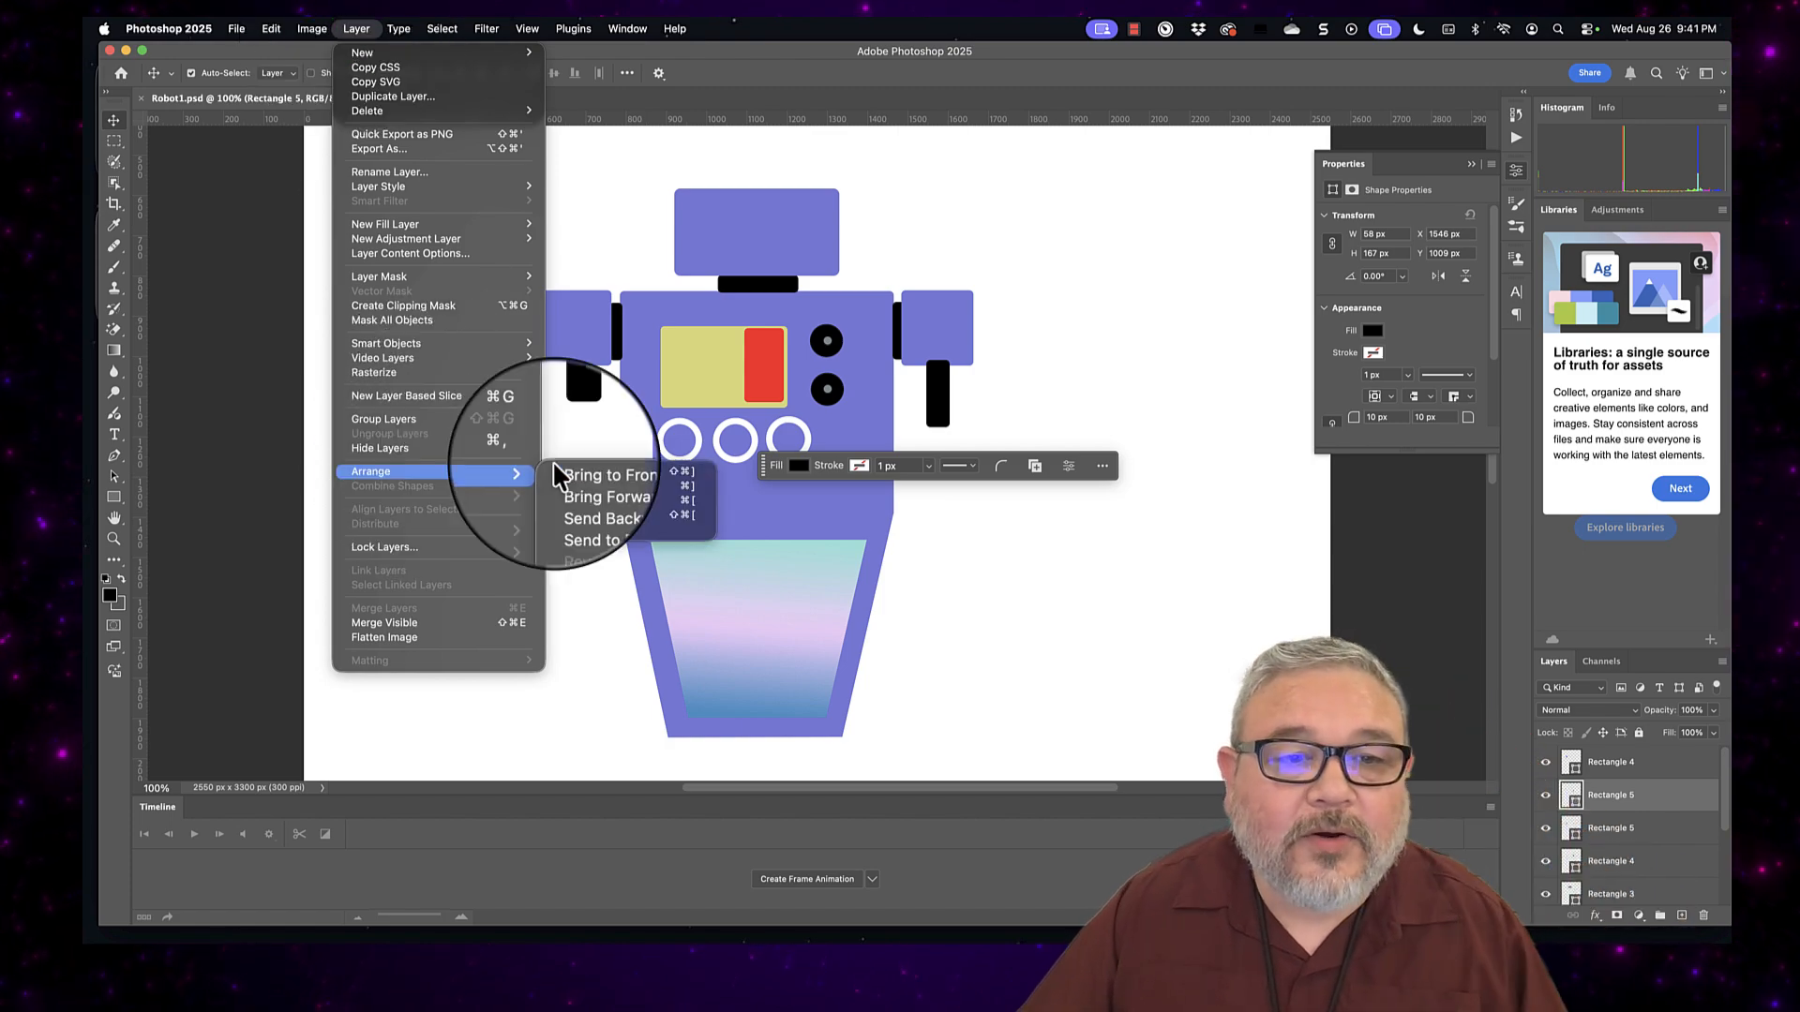
pyautogui.click(632, 507)
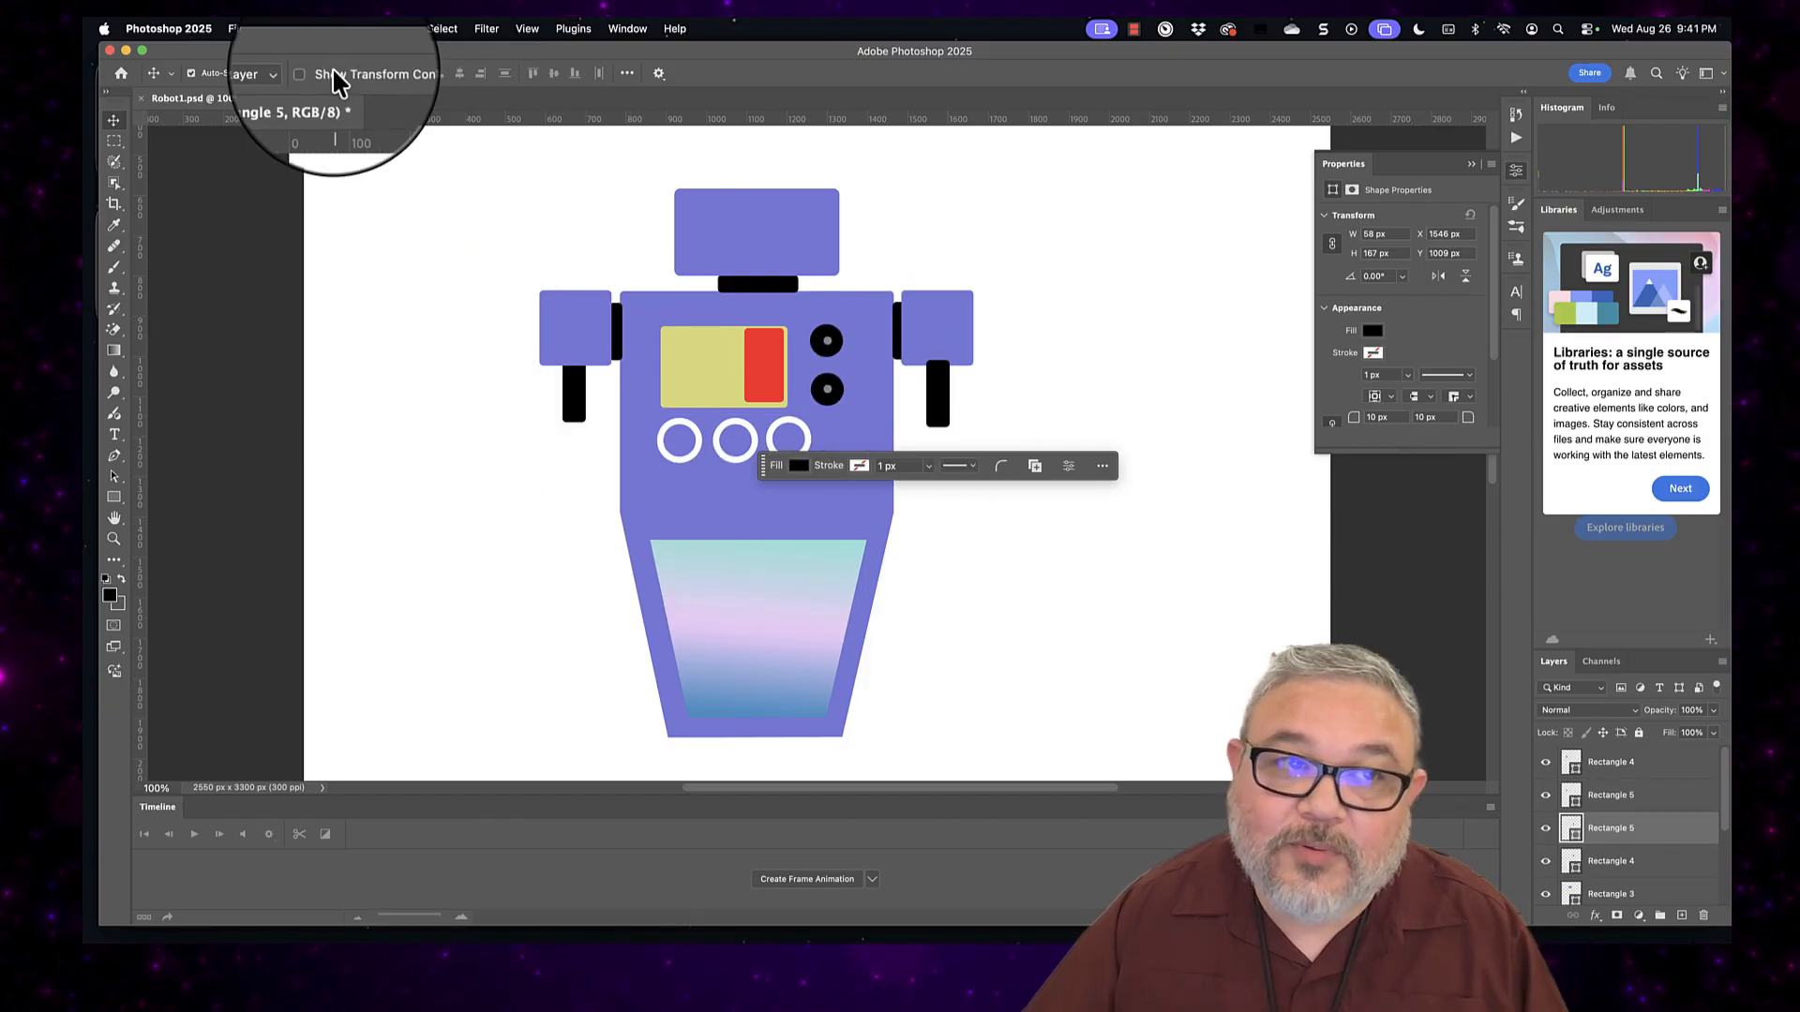
# Step: Try sending the right arm segment to the very back of the layer stack and undo that change
pyautogui.click(935, 383)
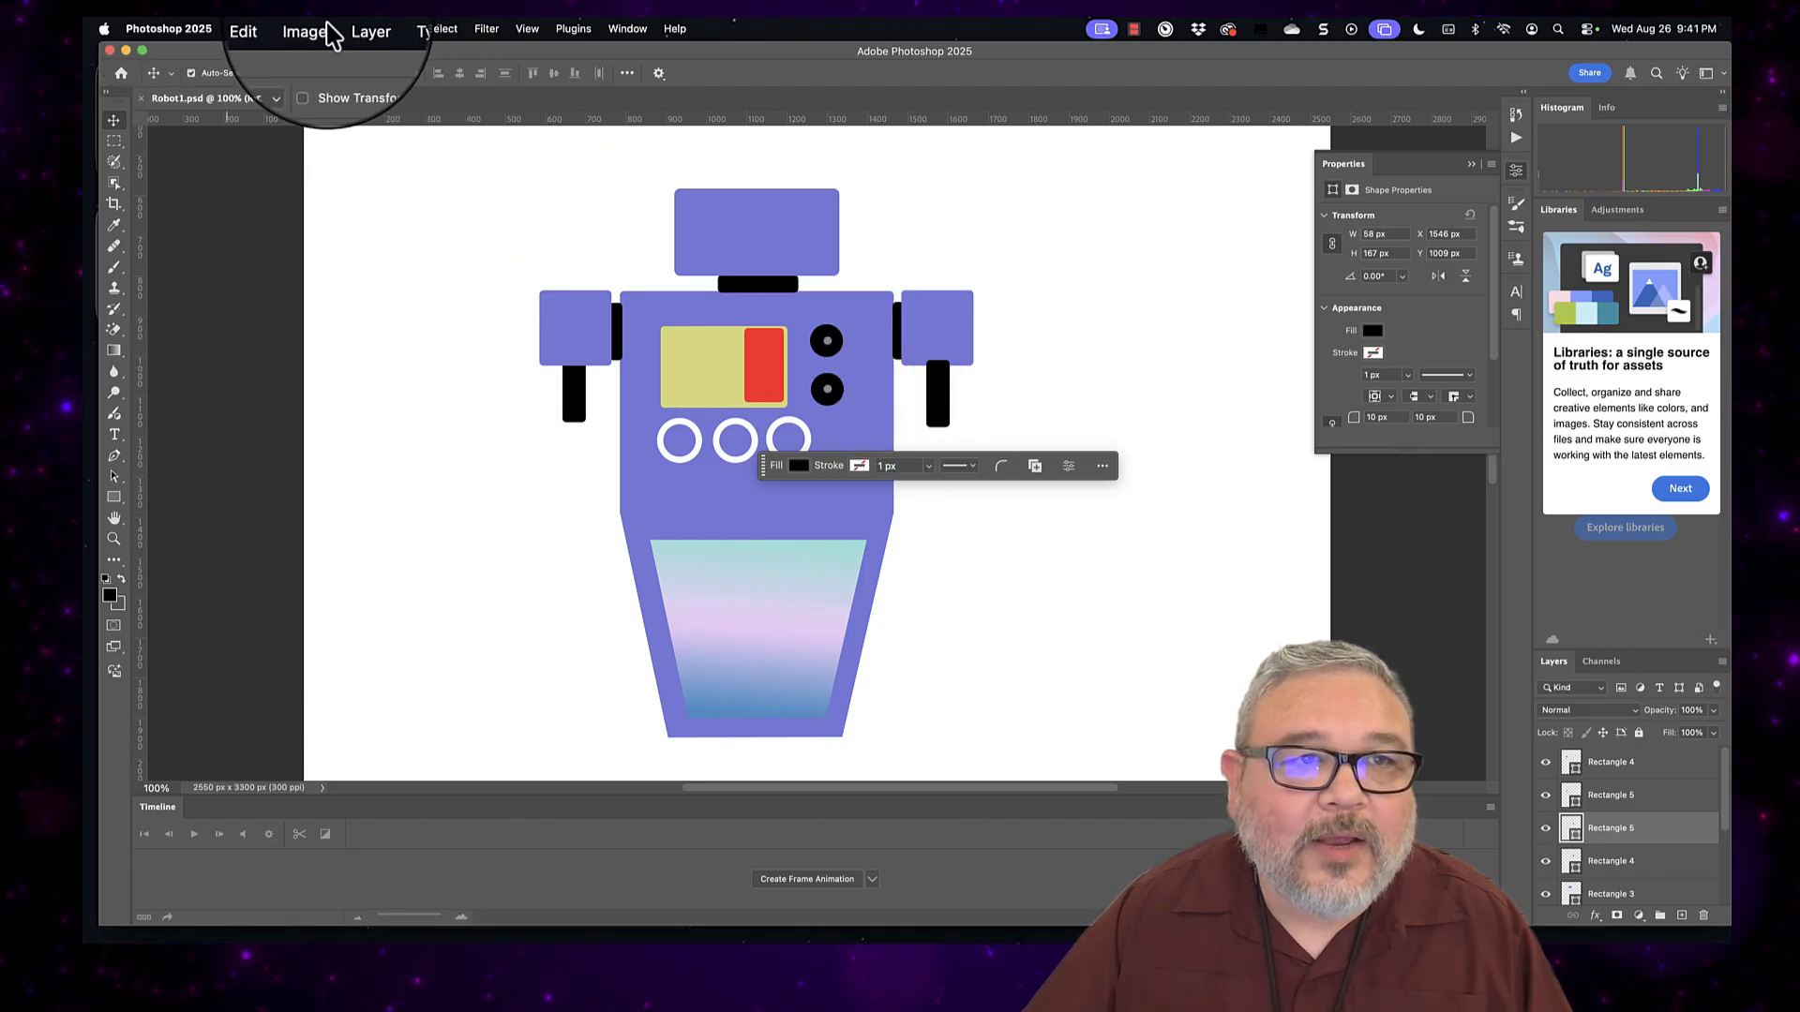
pyautogui.click(356, 29)
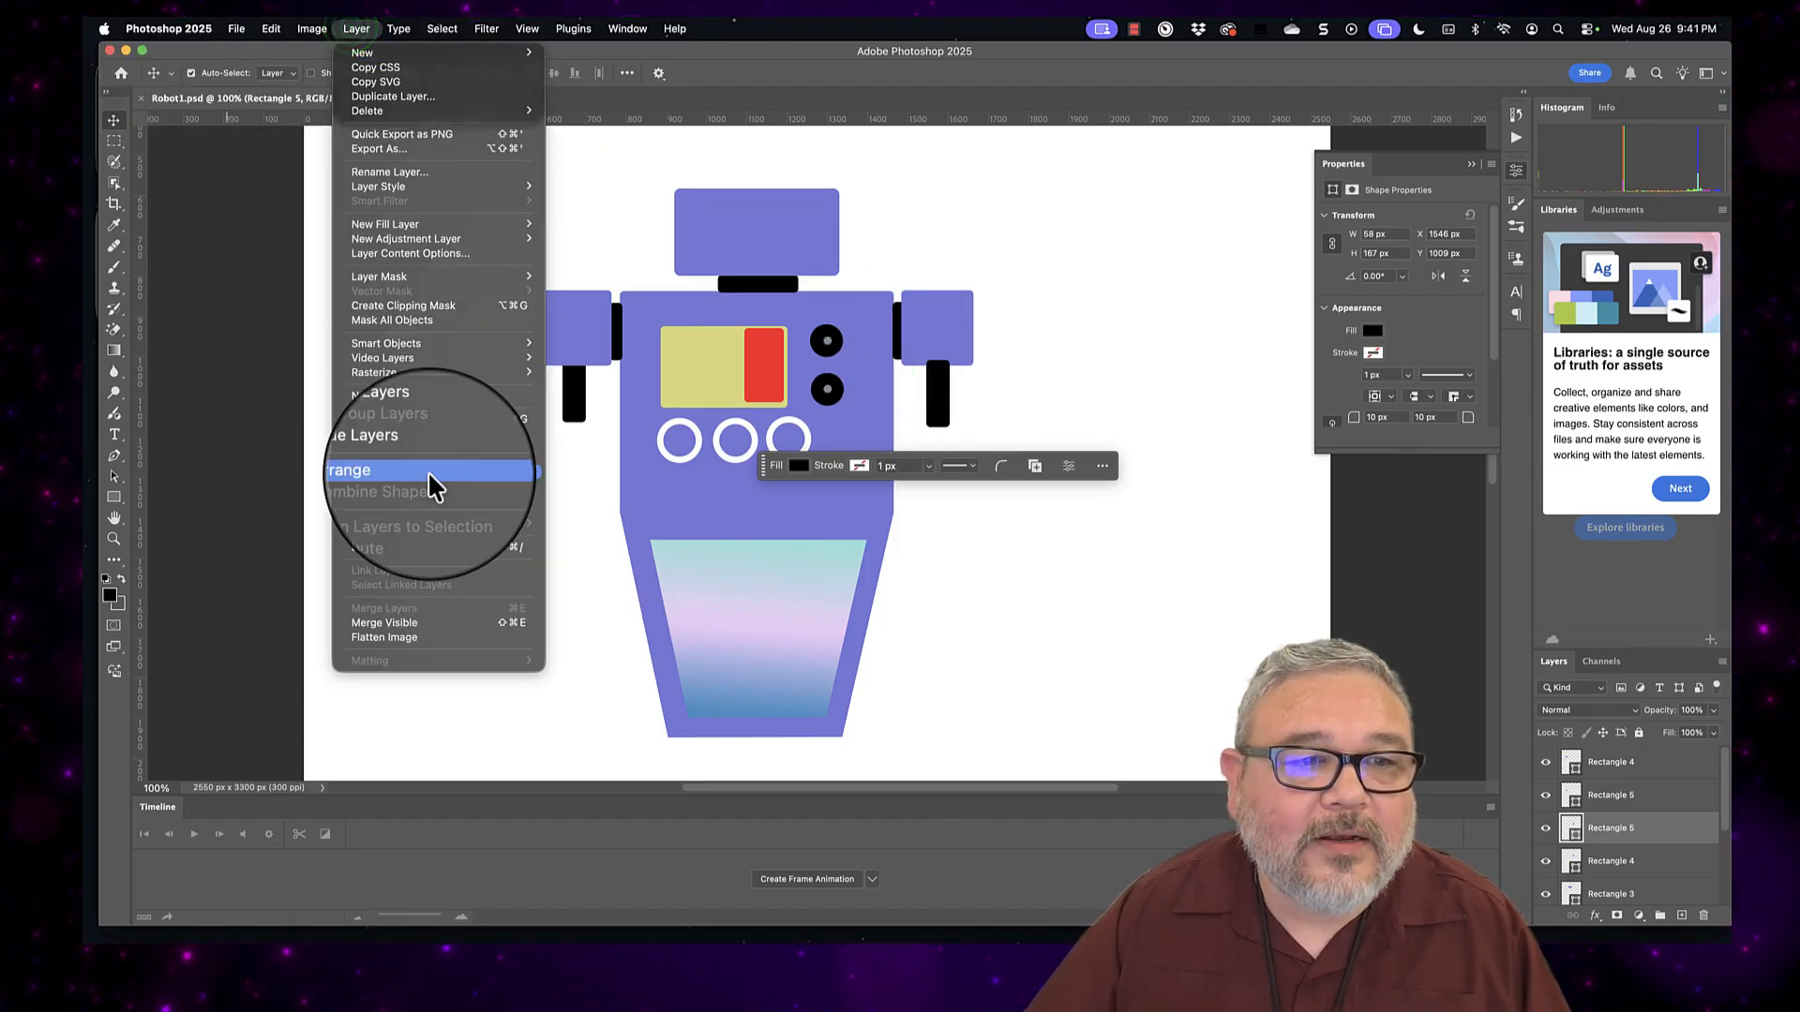
pyautogui.moveTo(428, 471)
pyautogui.click(632, 513)
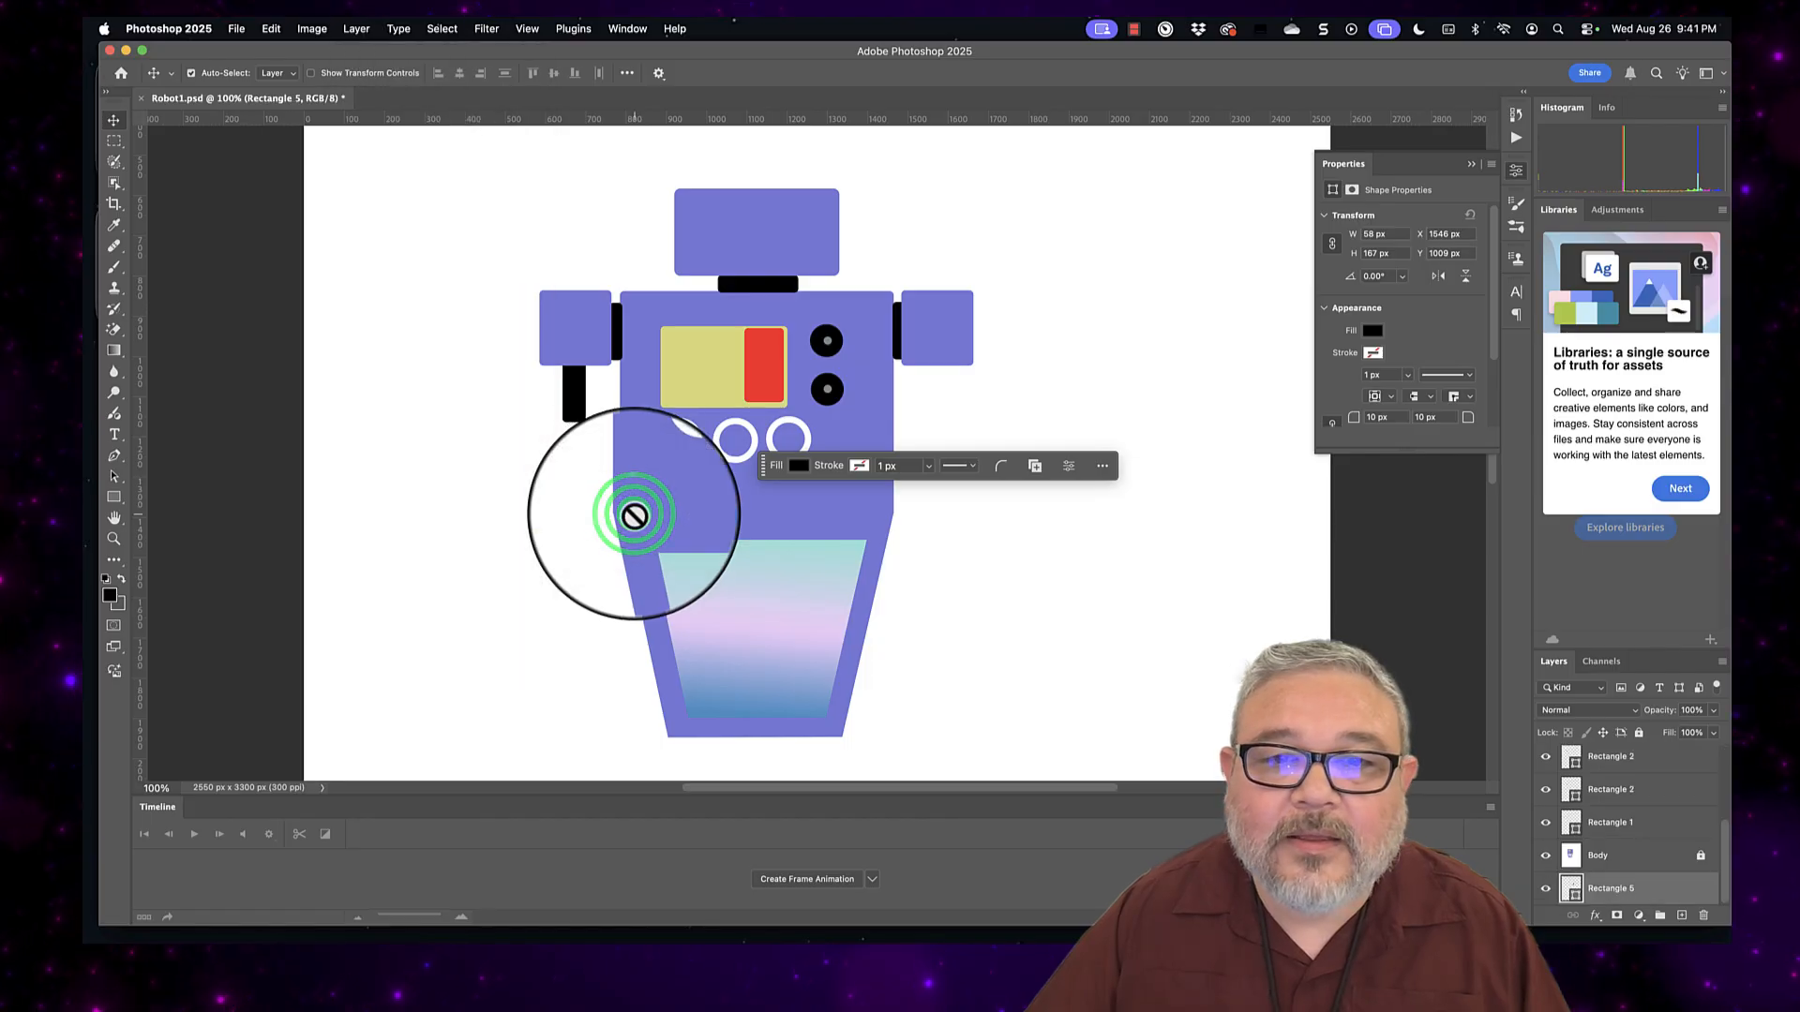
pyautogui.hotkey('ctrl', 'z')
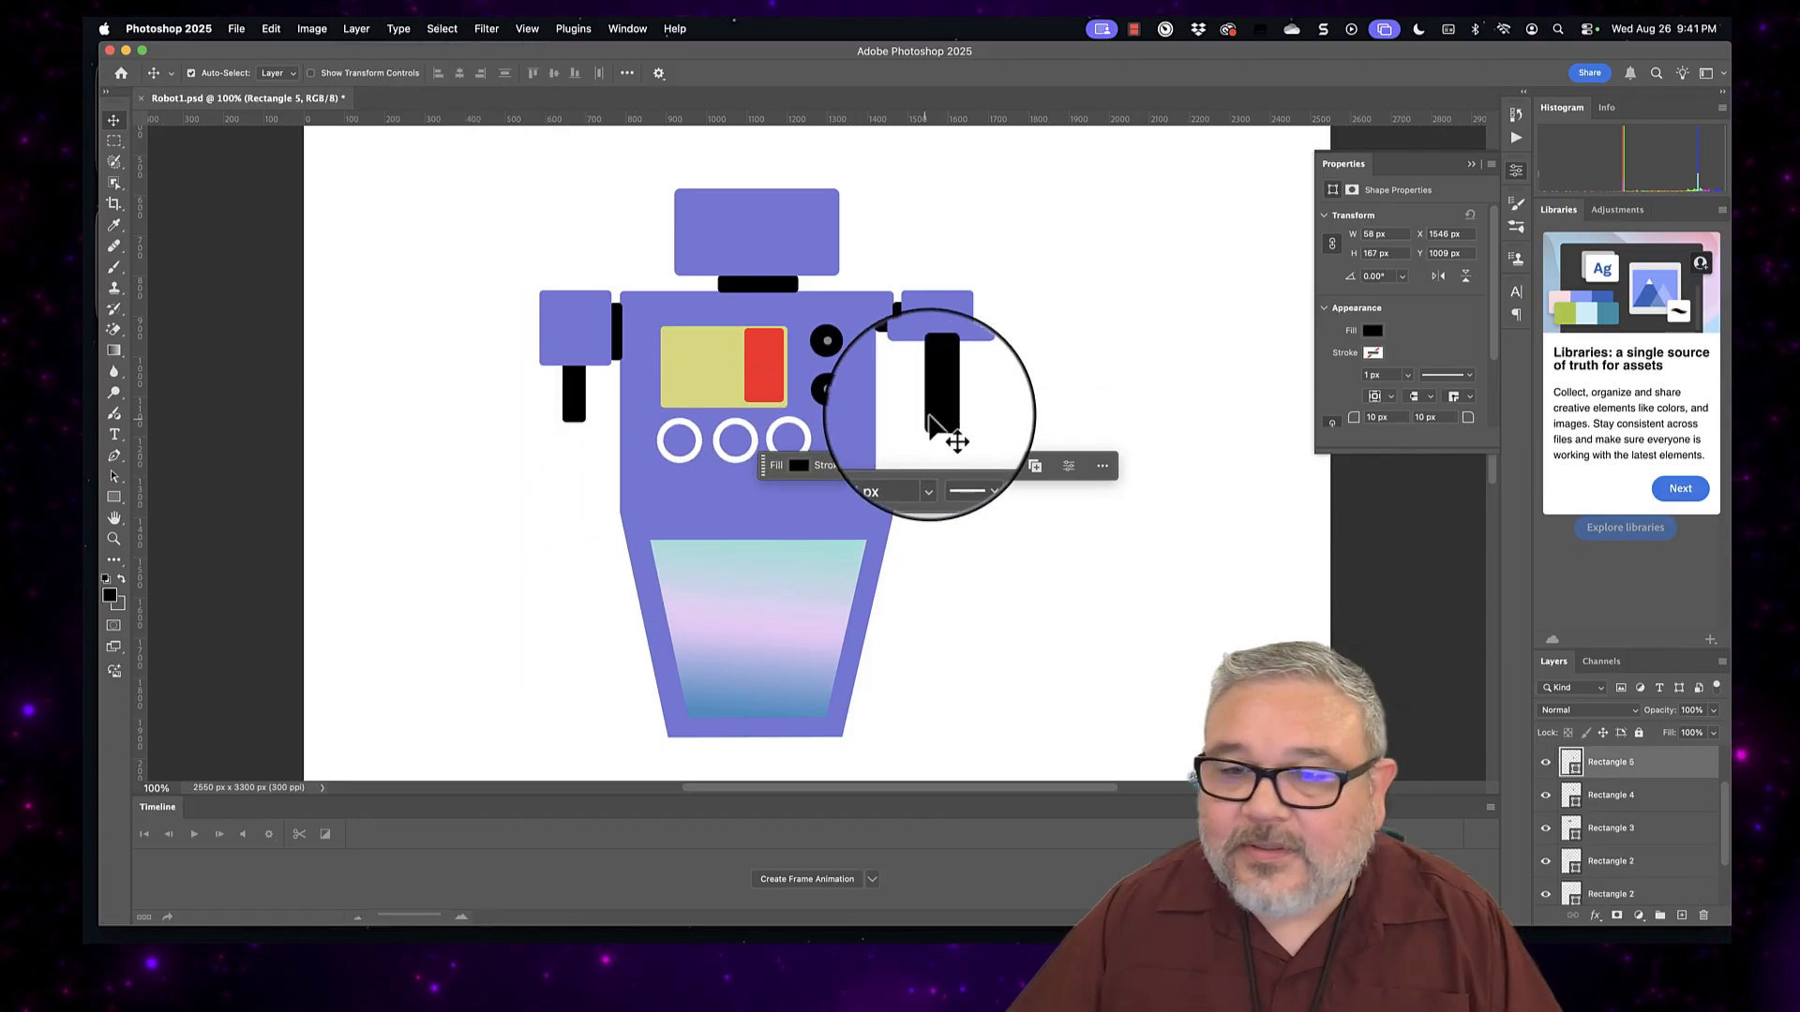
# Step: Send the right arm segment backward behind its shoulder block and move it up about 13 px and right about 4 px
pyautogui.click(352, 31)
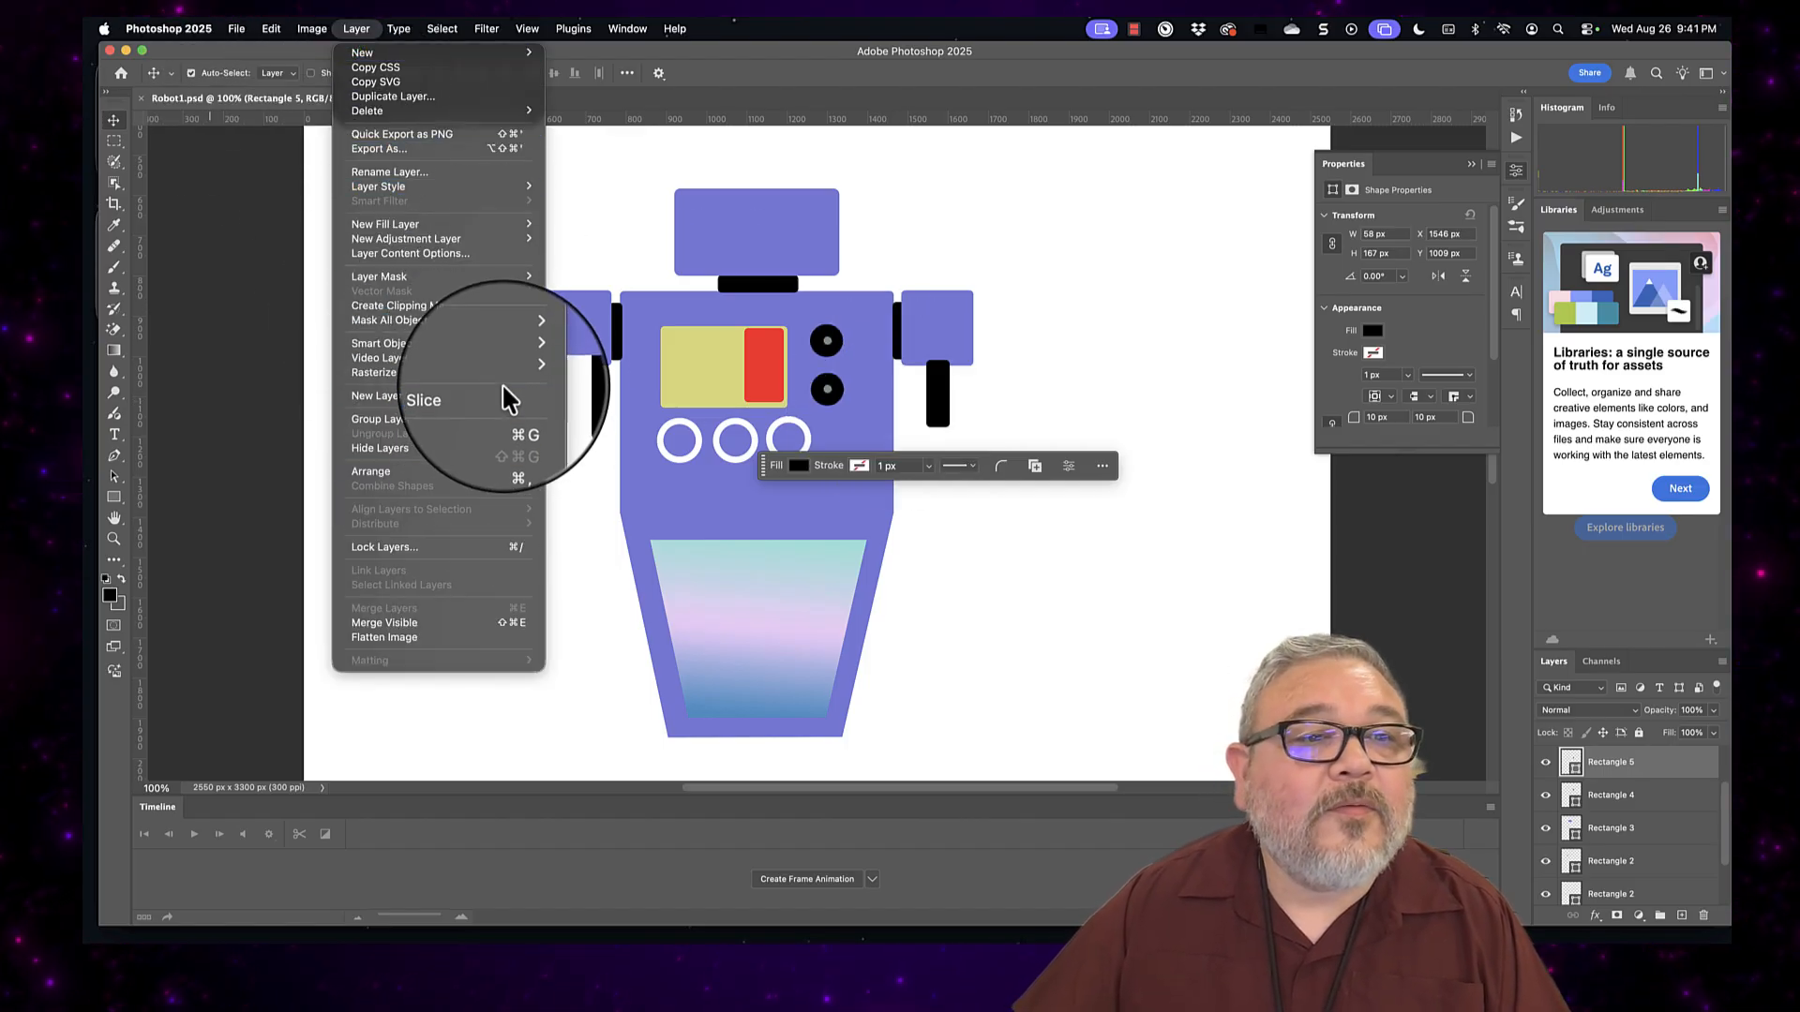
pyautogui.moveTo(497, 471)
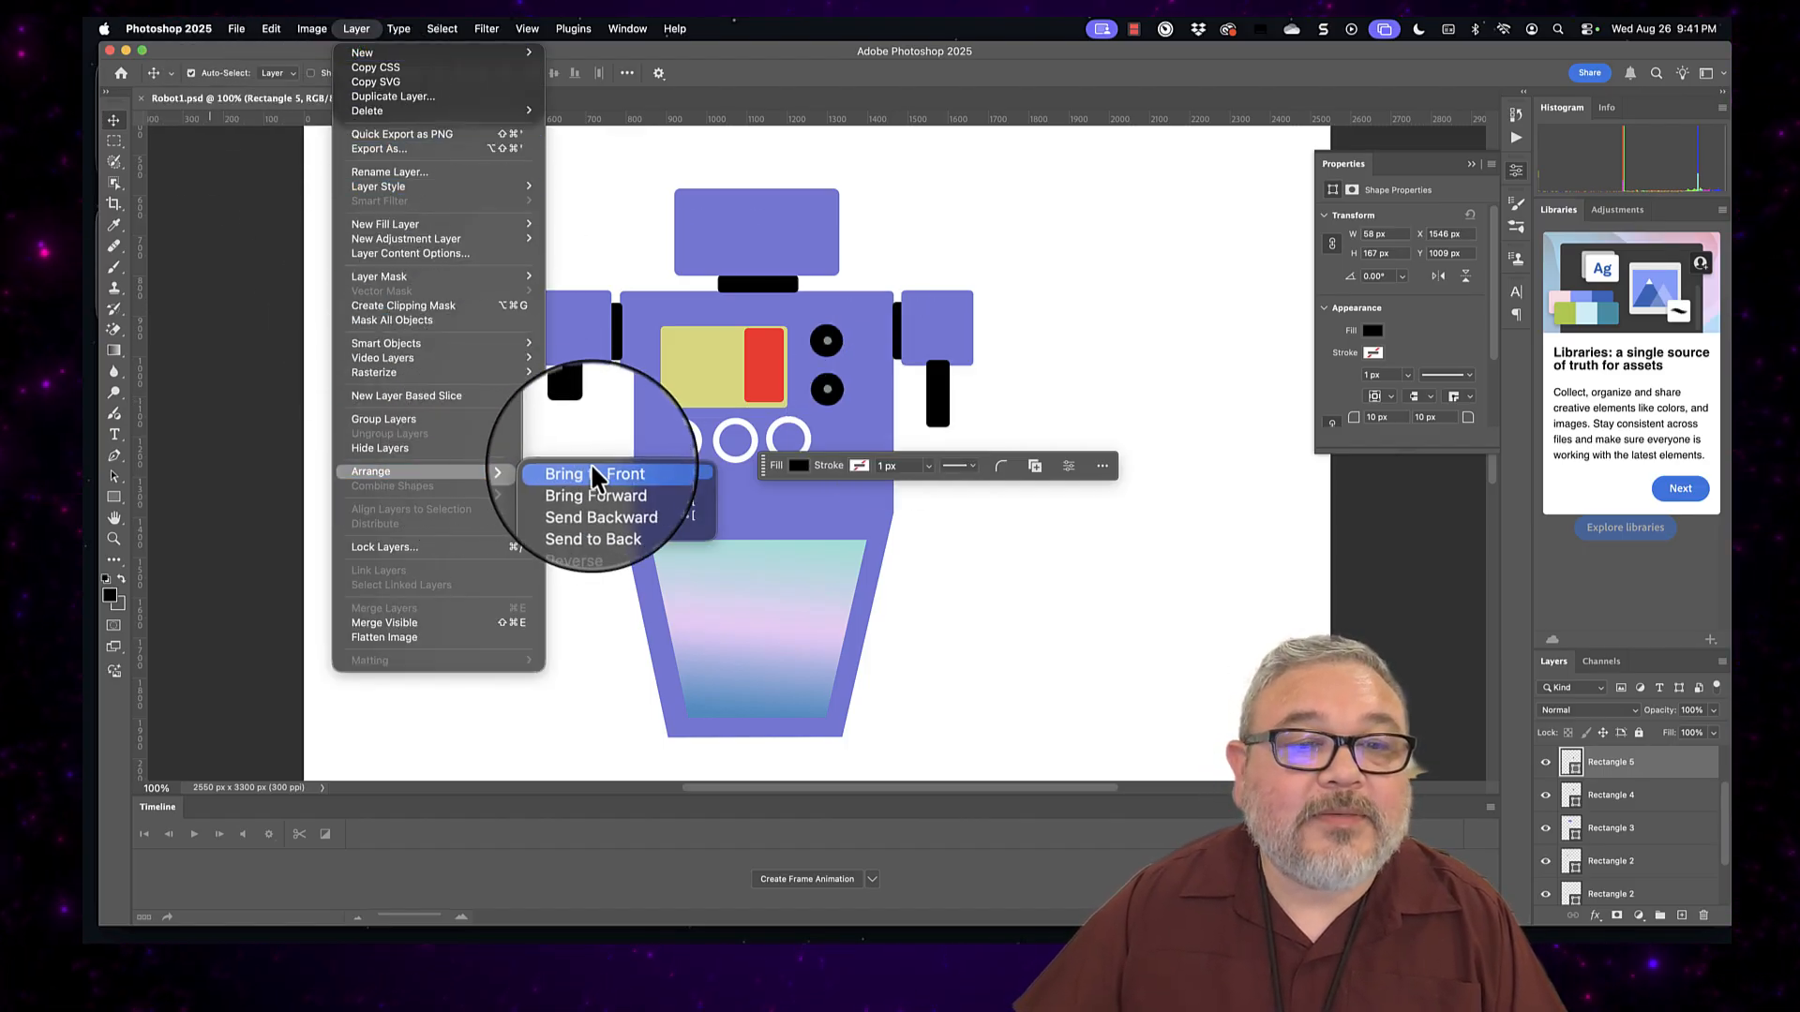
pyautogui.click(608, 509)
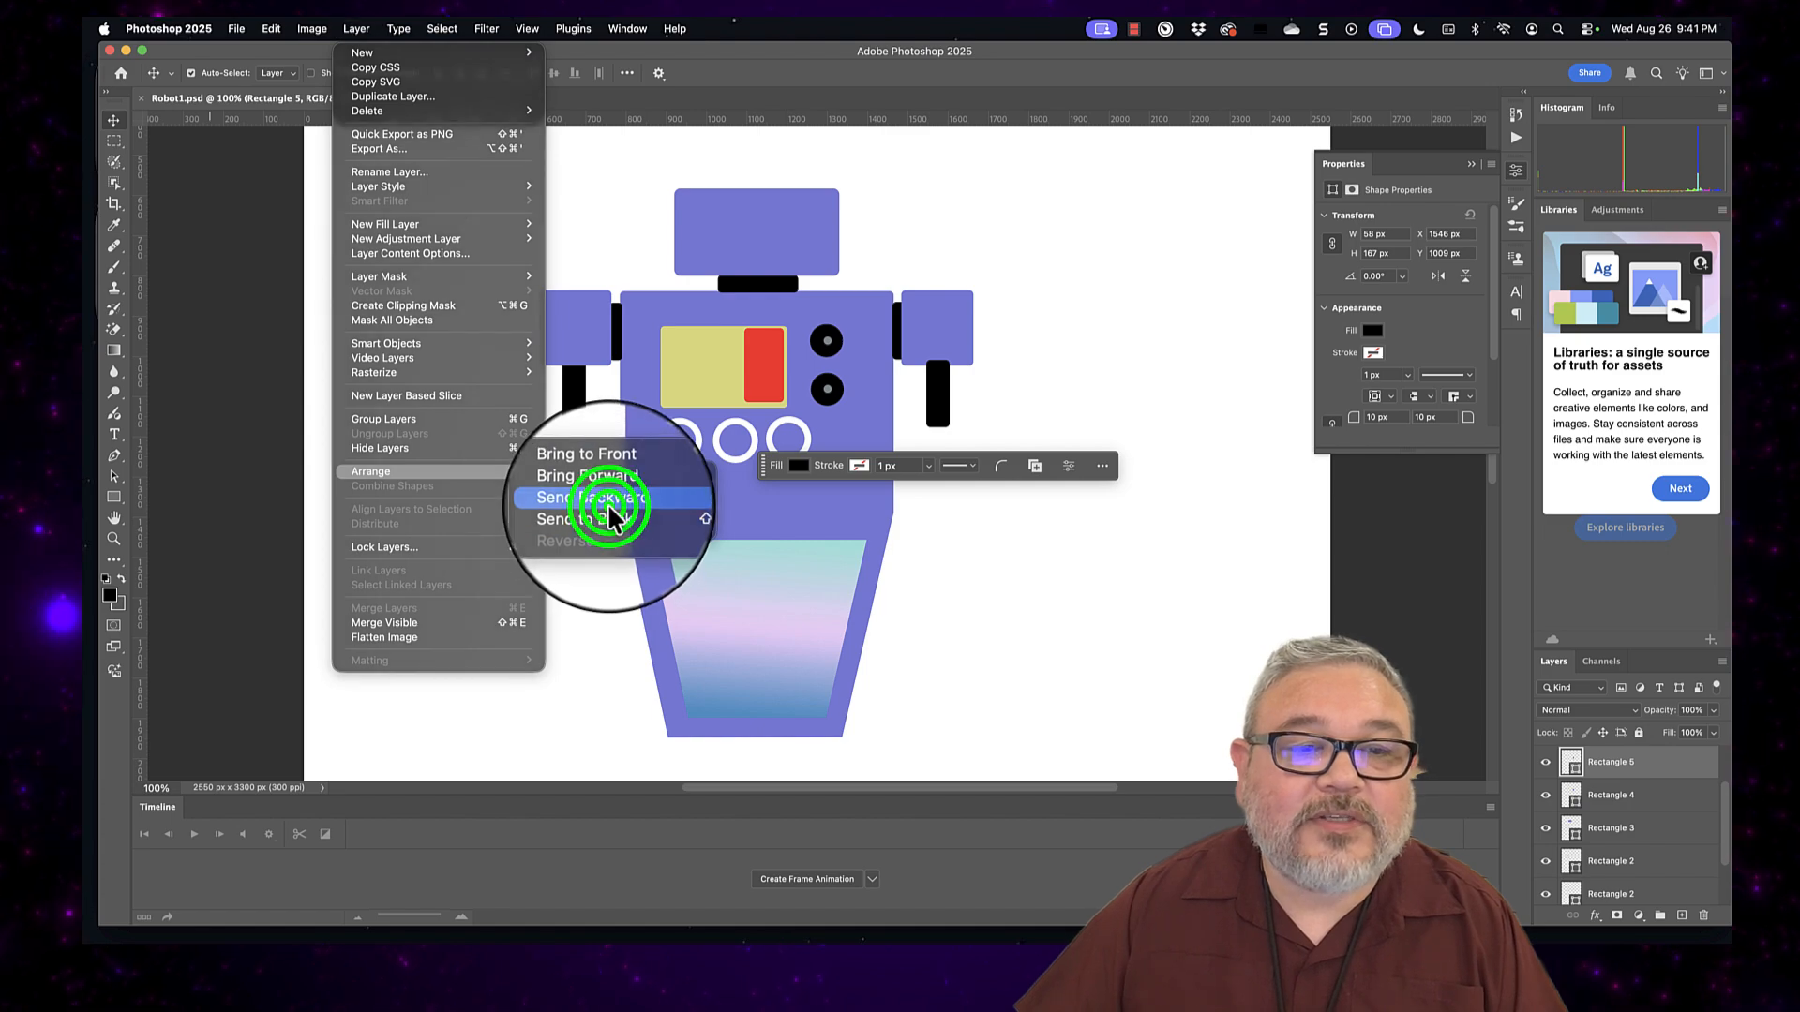
pyautogui.click(939, 415)
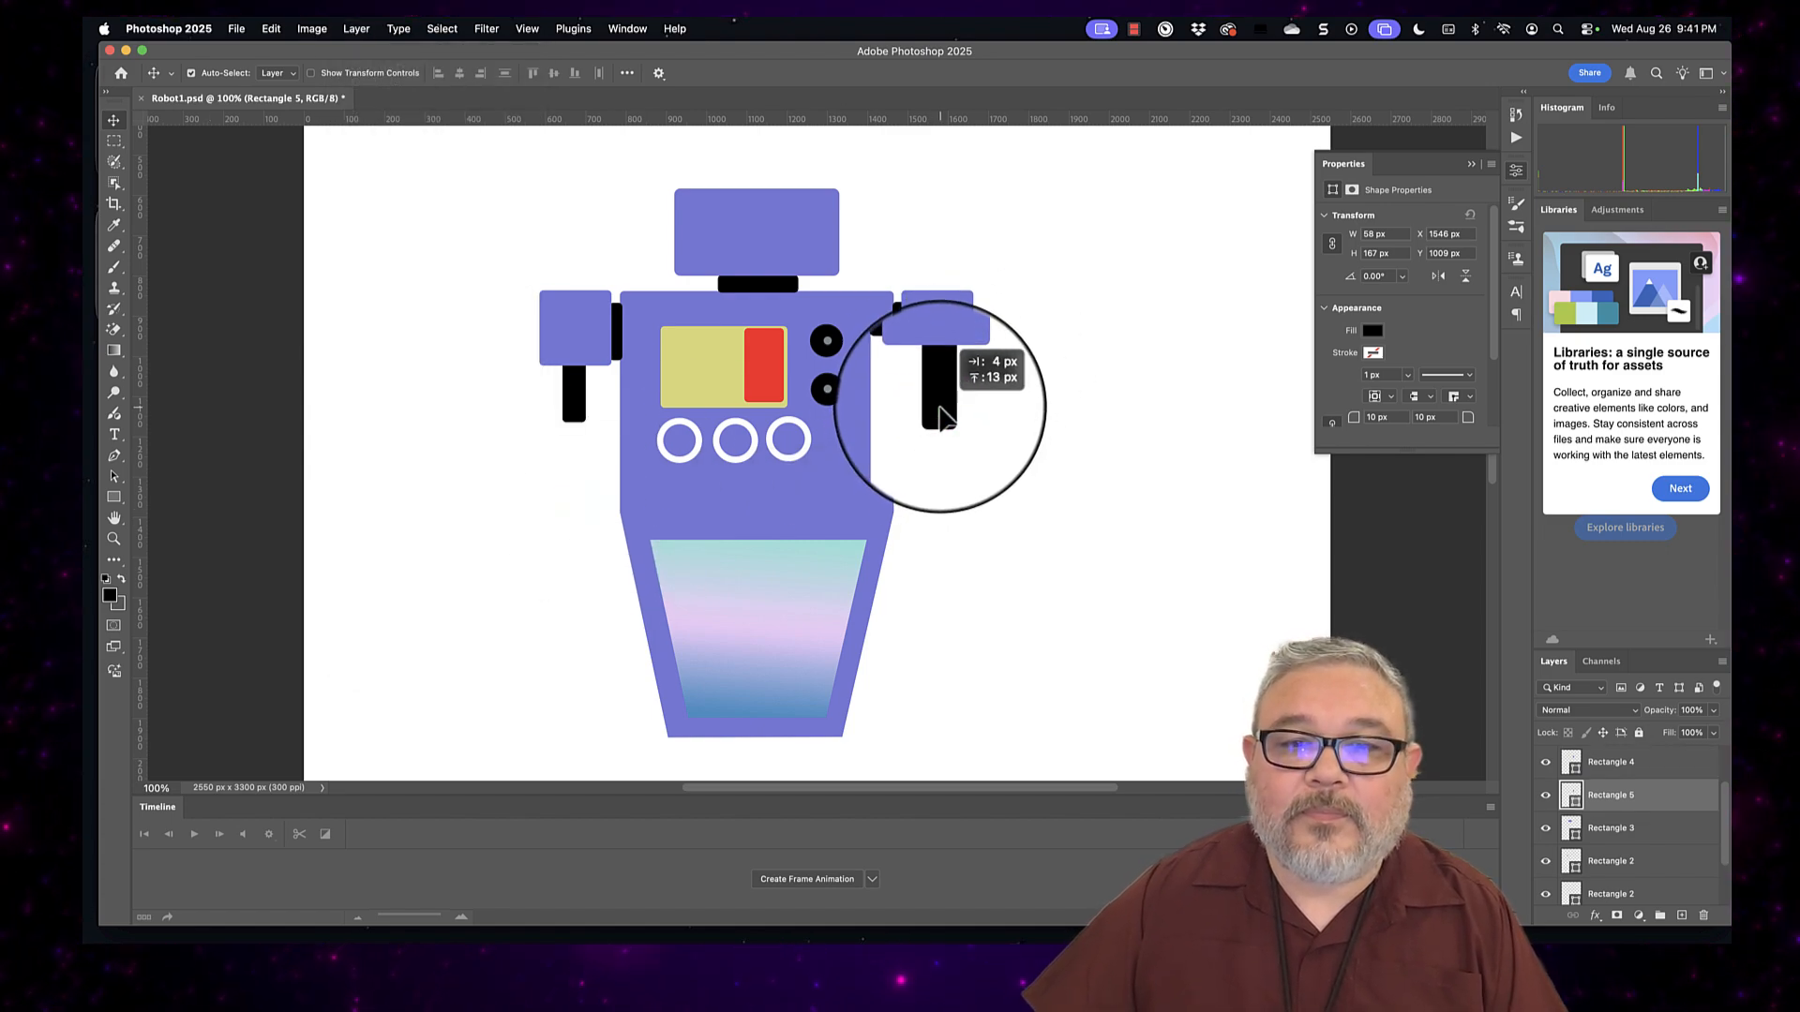
pyautogui.moveTo(940, 409); pyautogui.dragTo(940, 409)
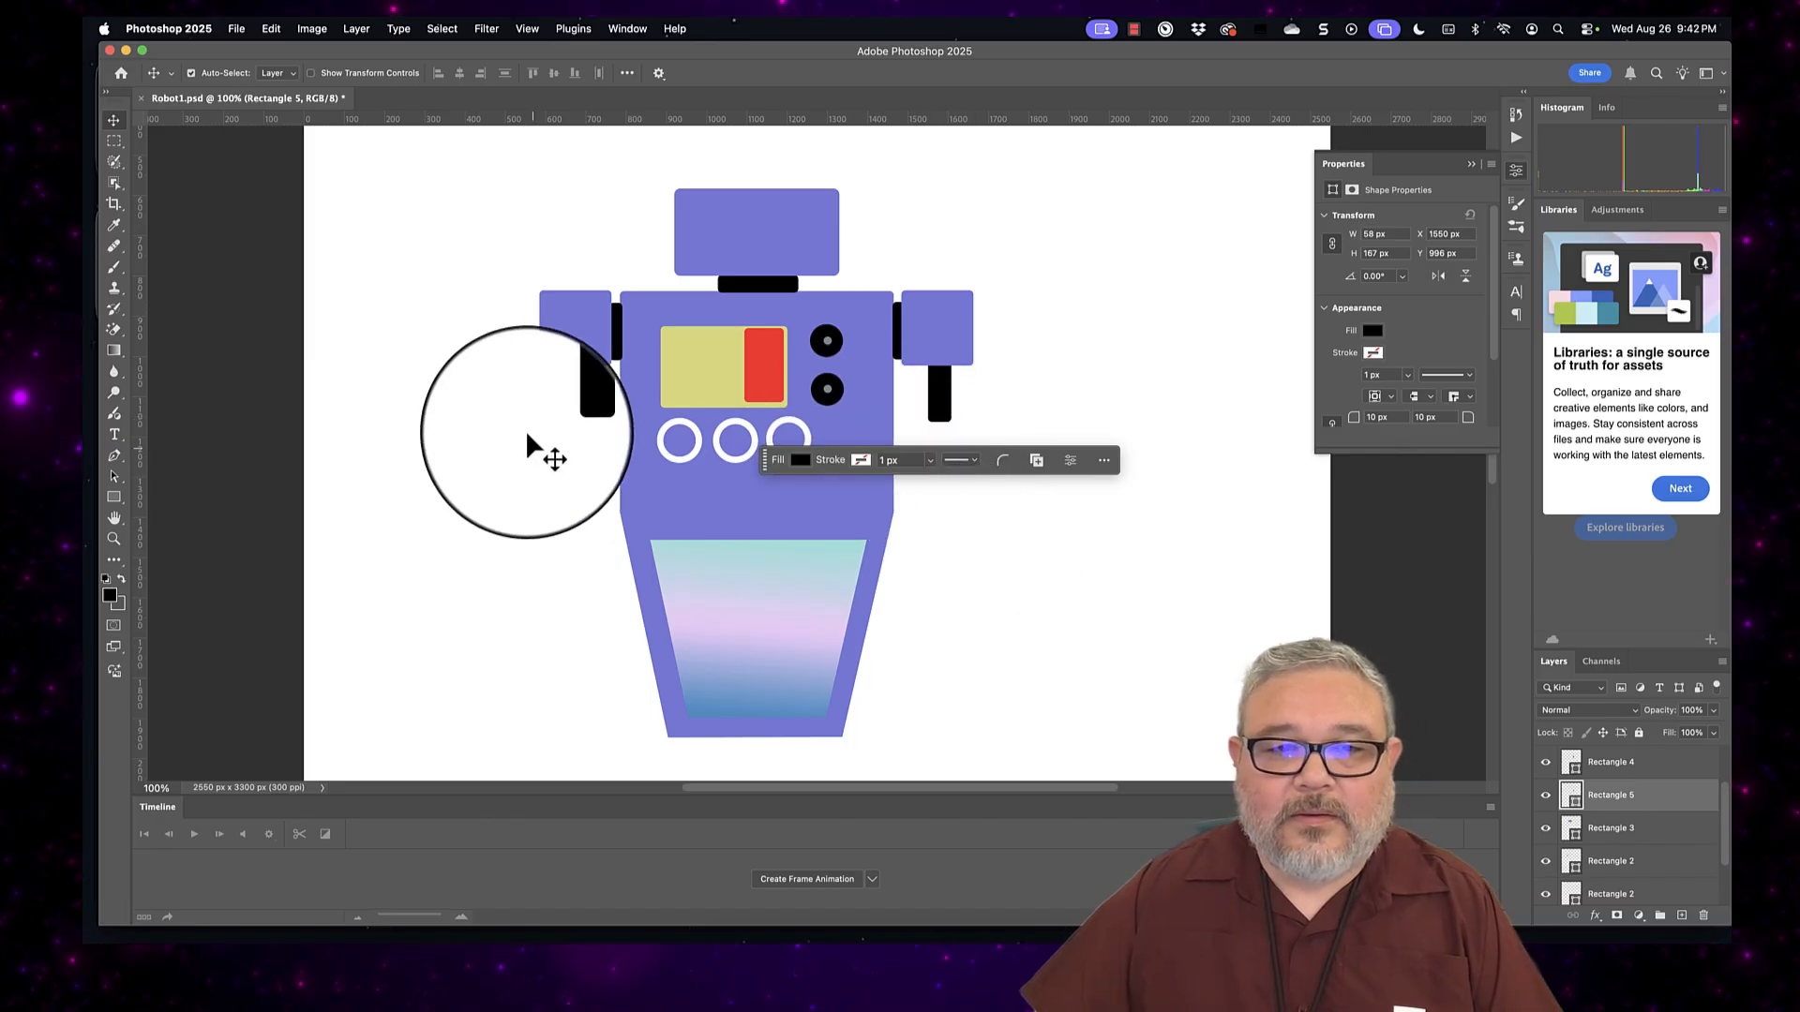
pyautogui.click(574, 413)
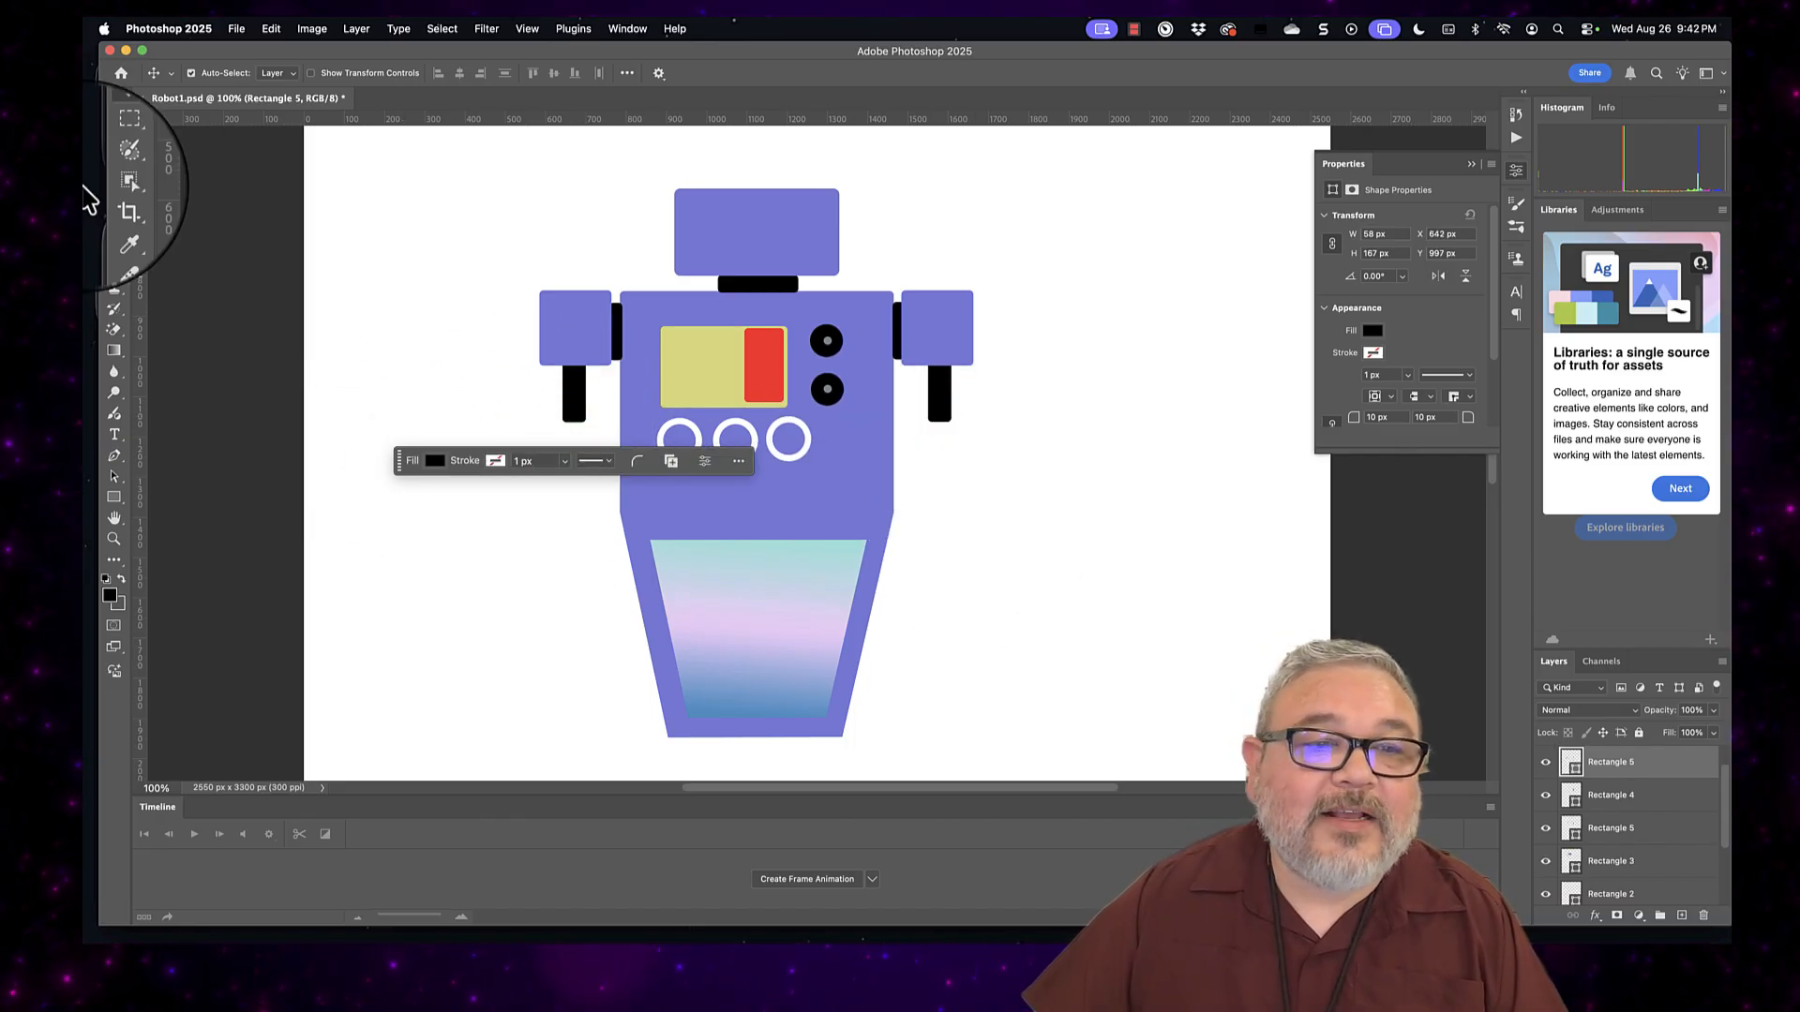
pyautogui.click(928, 415)
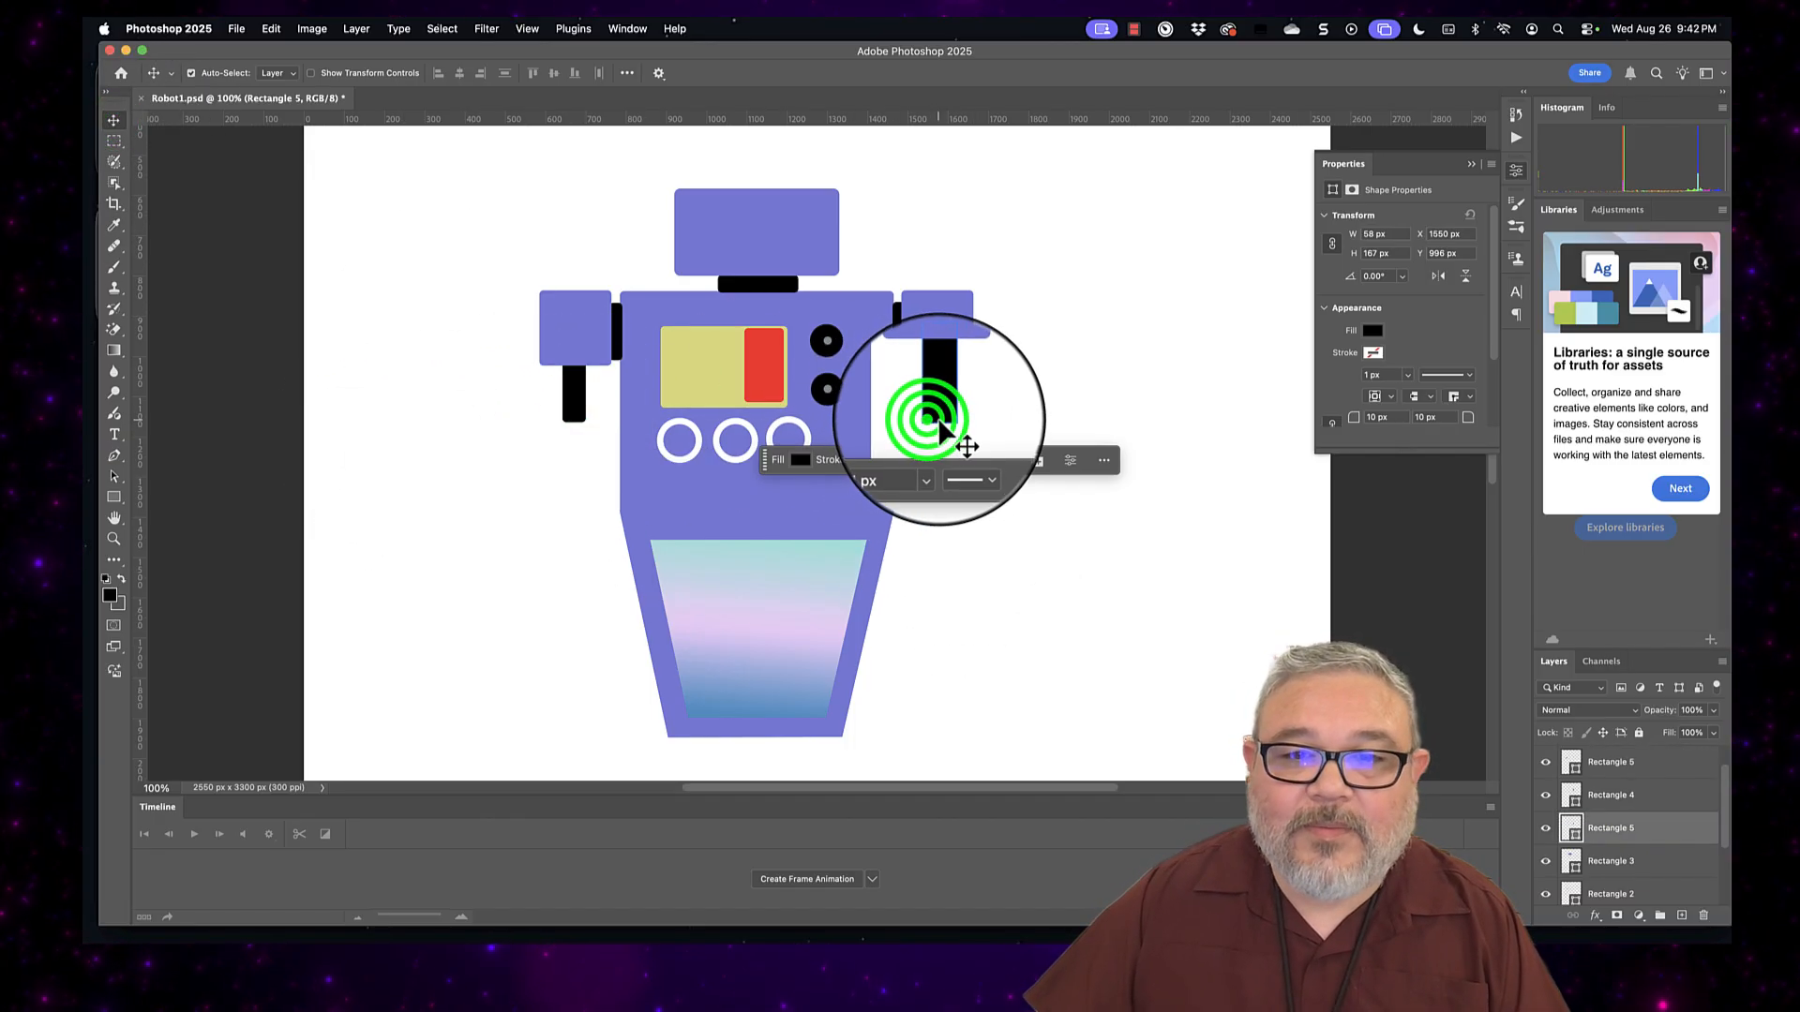
# Step: Enlarge the right black arm segment proportionally to about 117% with Free Transform, extending it further below its shoulder block
pyautogui.click(271, 28)
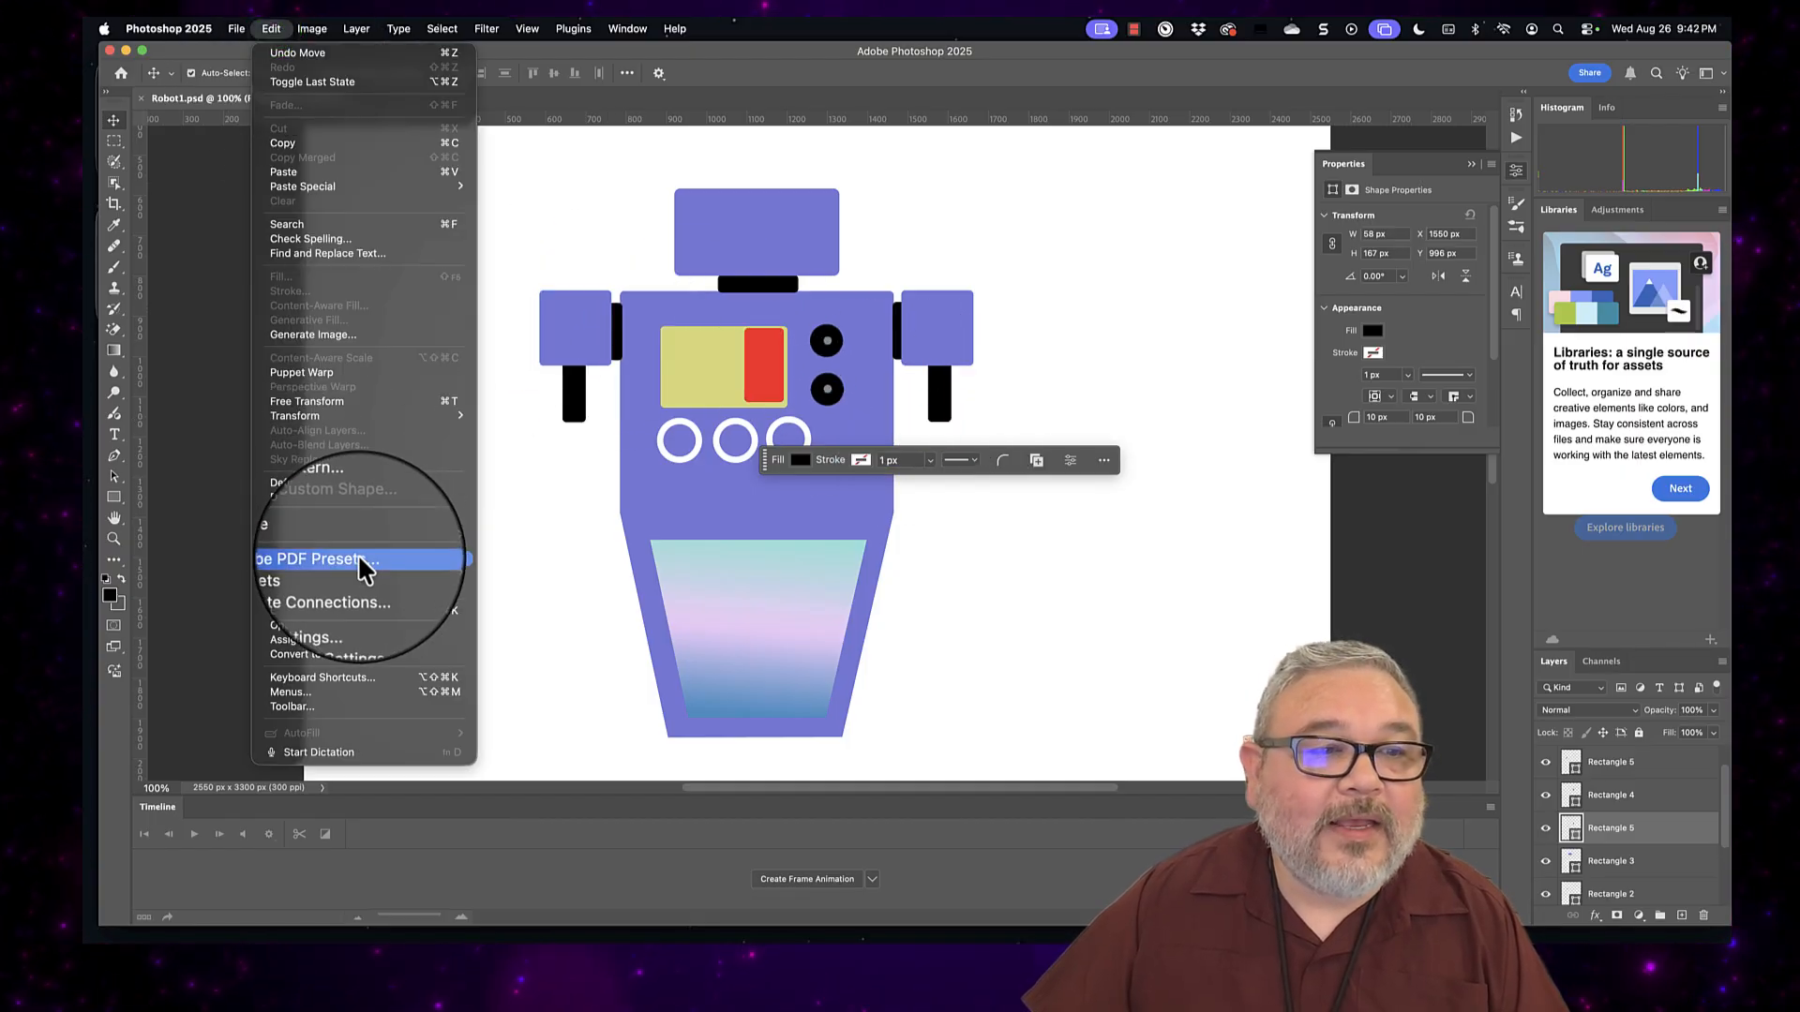
pyautogui.click(365, 410)
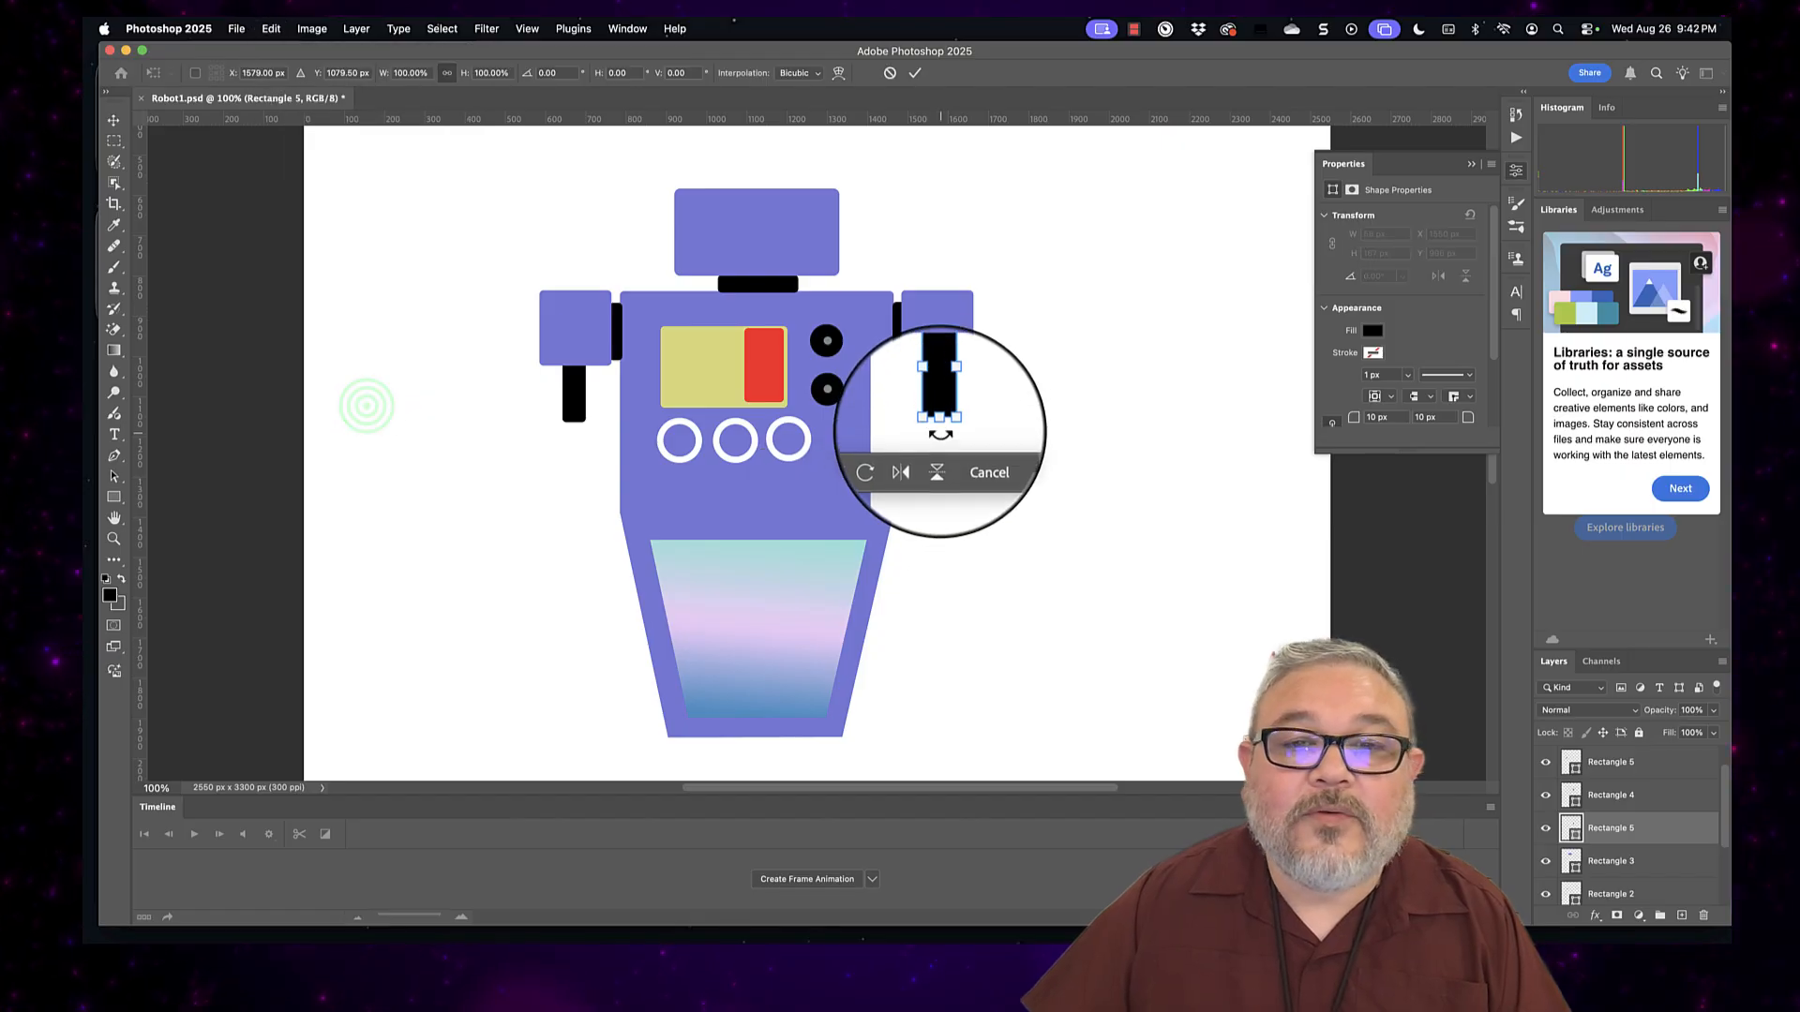
pyautogui.moveTo(939, 422)
pyautogui.mouseDown()
pyautogui.moveTo(945, 472)
pyautogui.moveTo(937, 403)
pyautogui.mouseUp()
pyautogui.press('Return')
# Step: Enlarge the left black arm segment to about 68 × 195 px with Free Transform and reposition it beneath its shoulder block
pyautogui.click(581, 410)
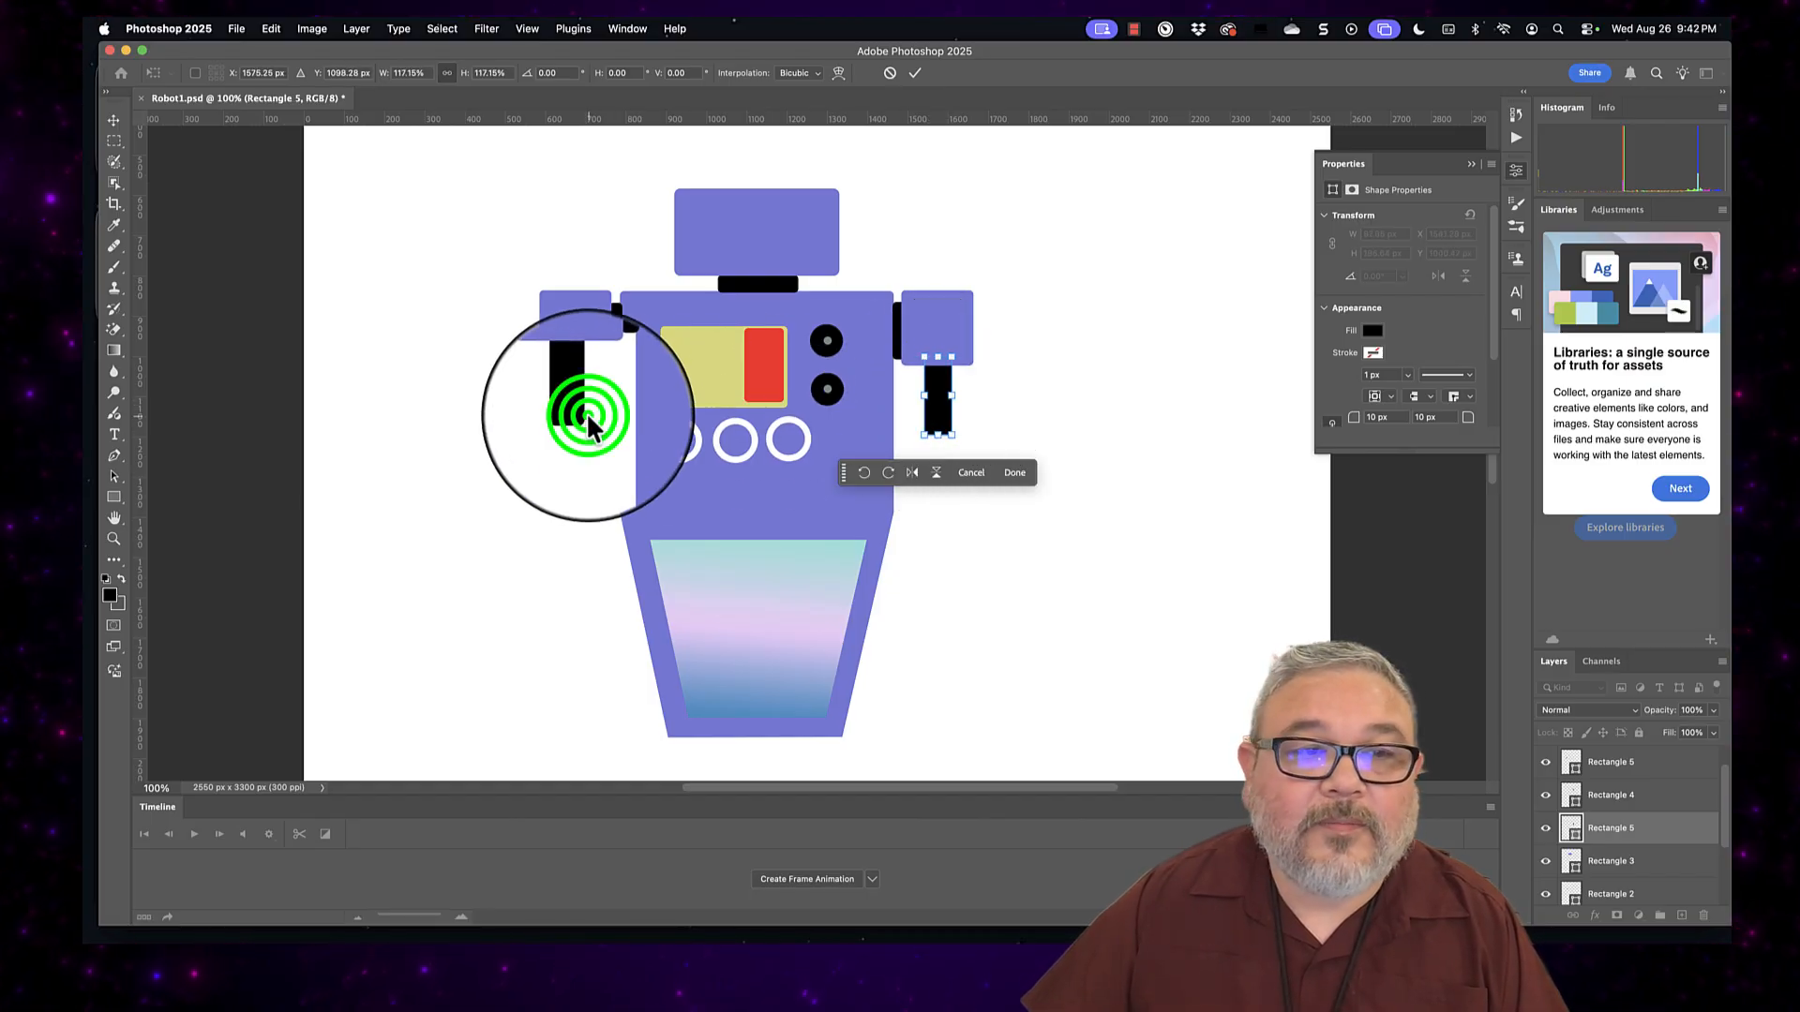
pyautogui.click(271, 28)
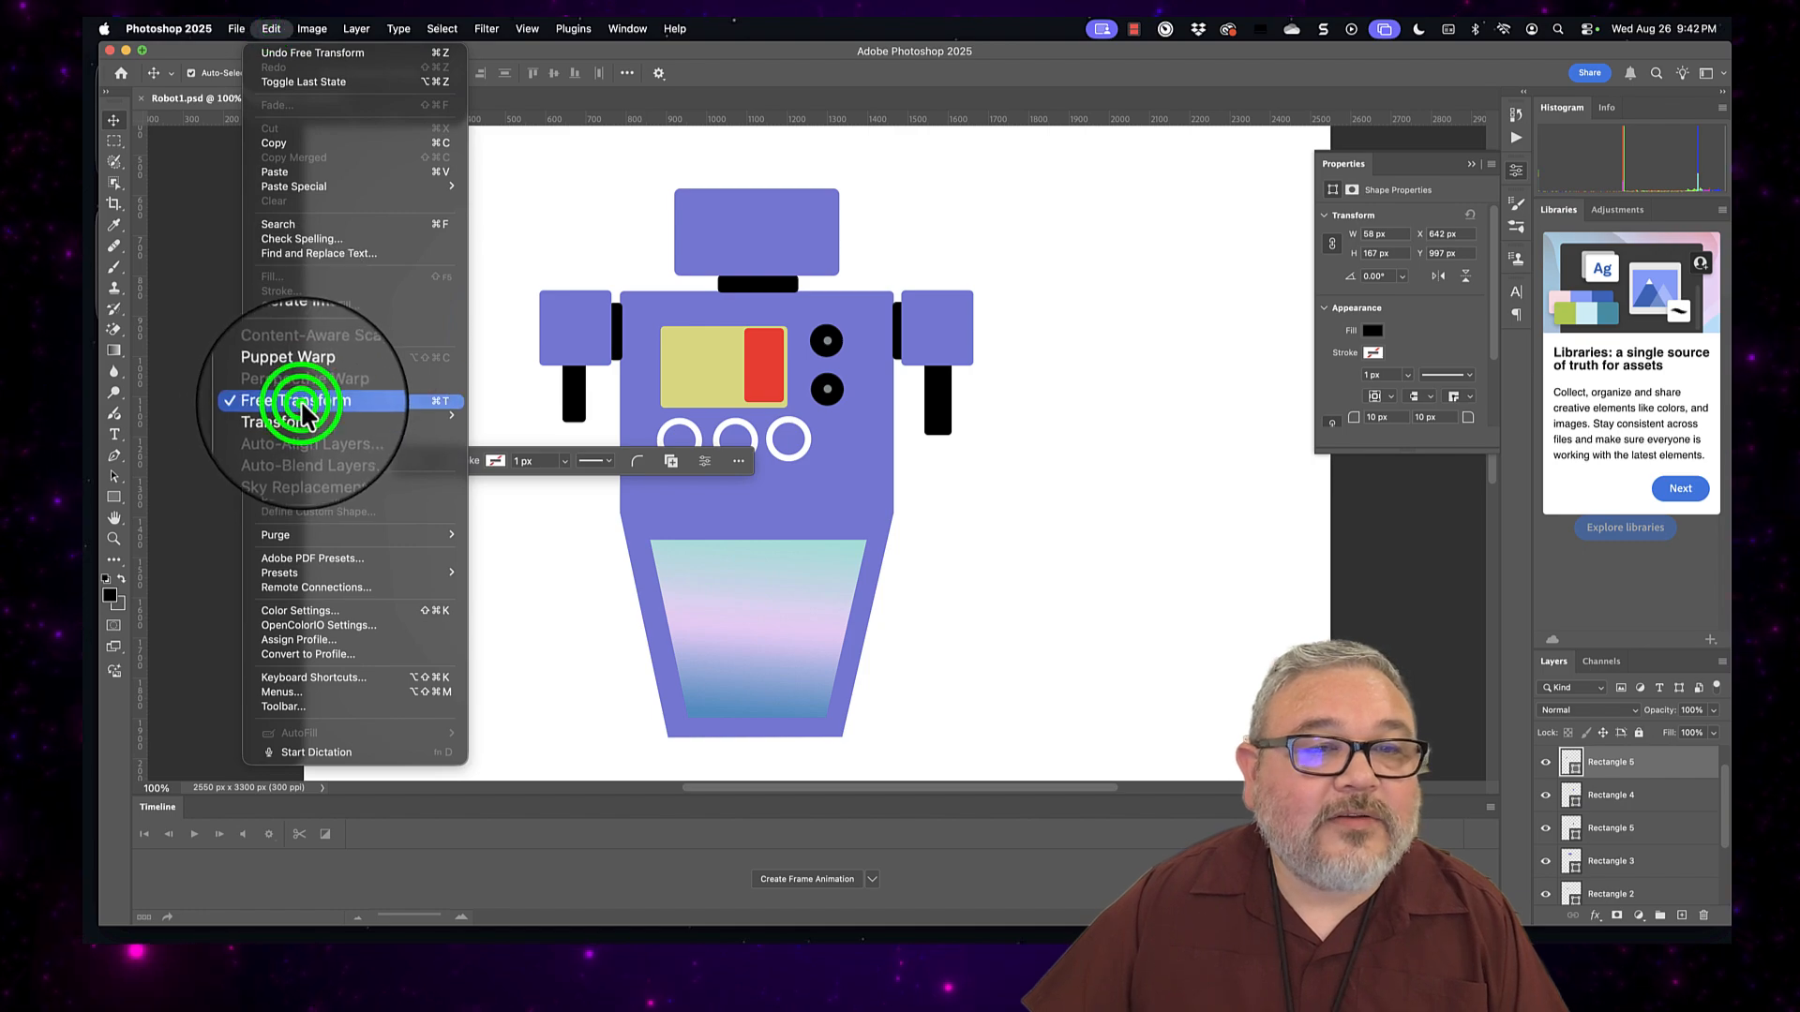
pyautogui.click(302, 403)
pyautogui.moveTo(573, 421)
pyautogui.mouseDown()
pyautogui.moveTo(578, 459)
pyautogui.moveTo(574, 392)
pyautogui.mouseUp()
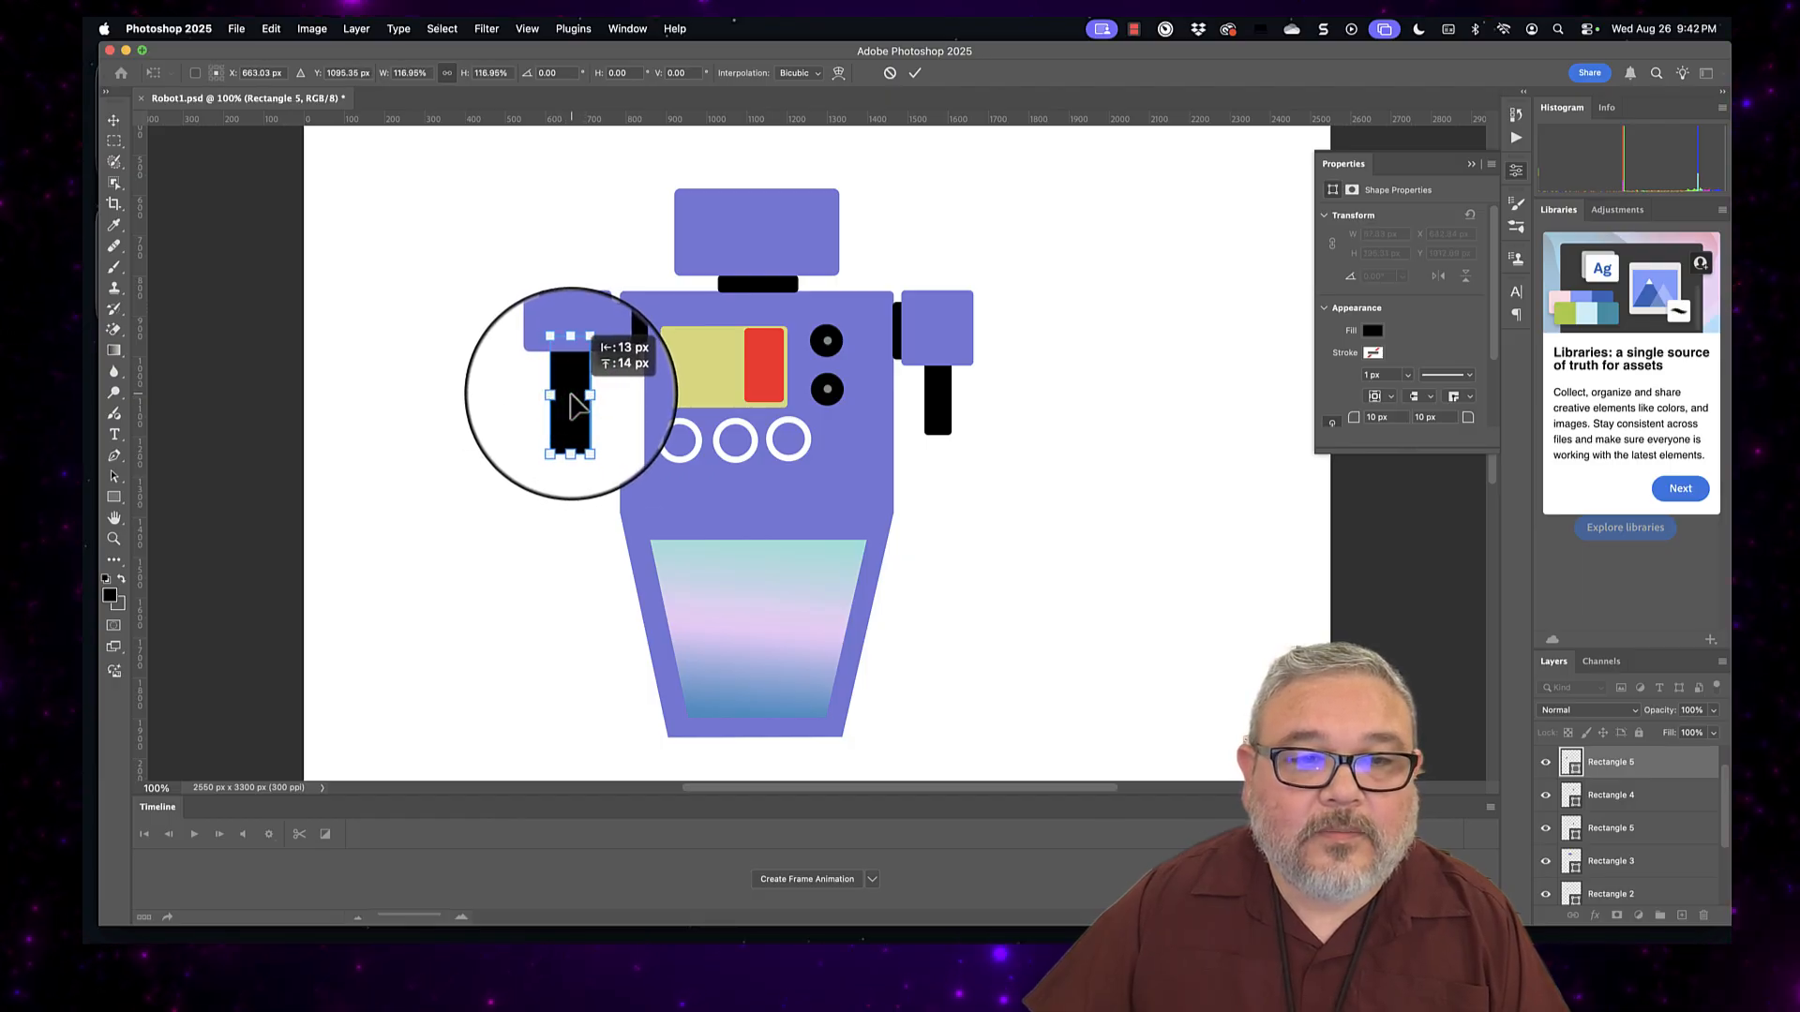
pyautogui.click(983, 497)
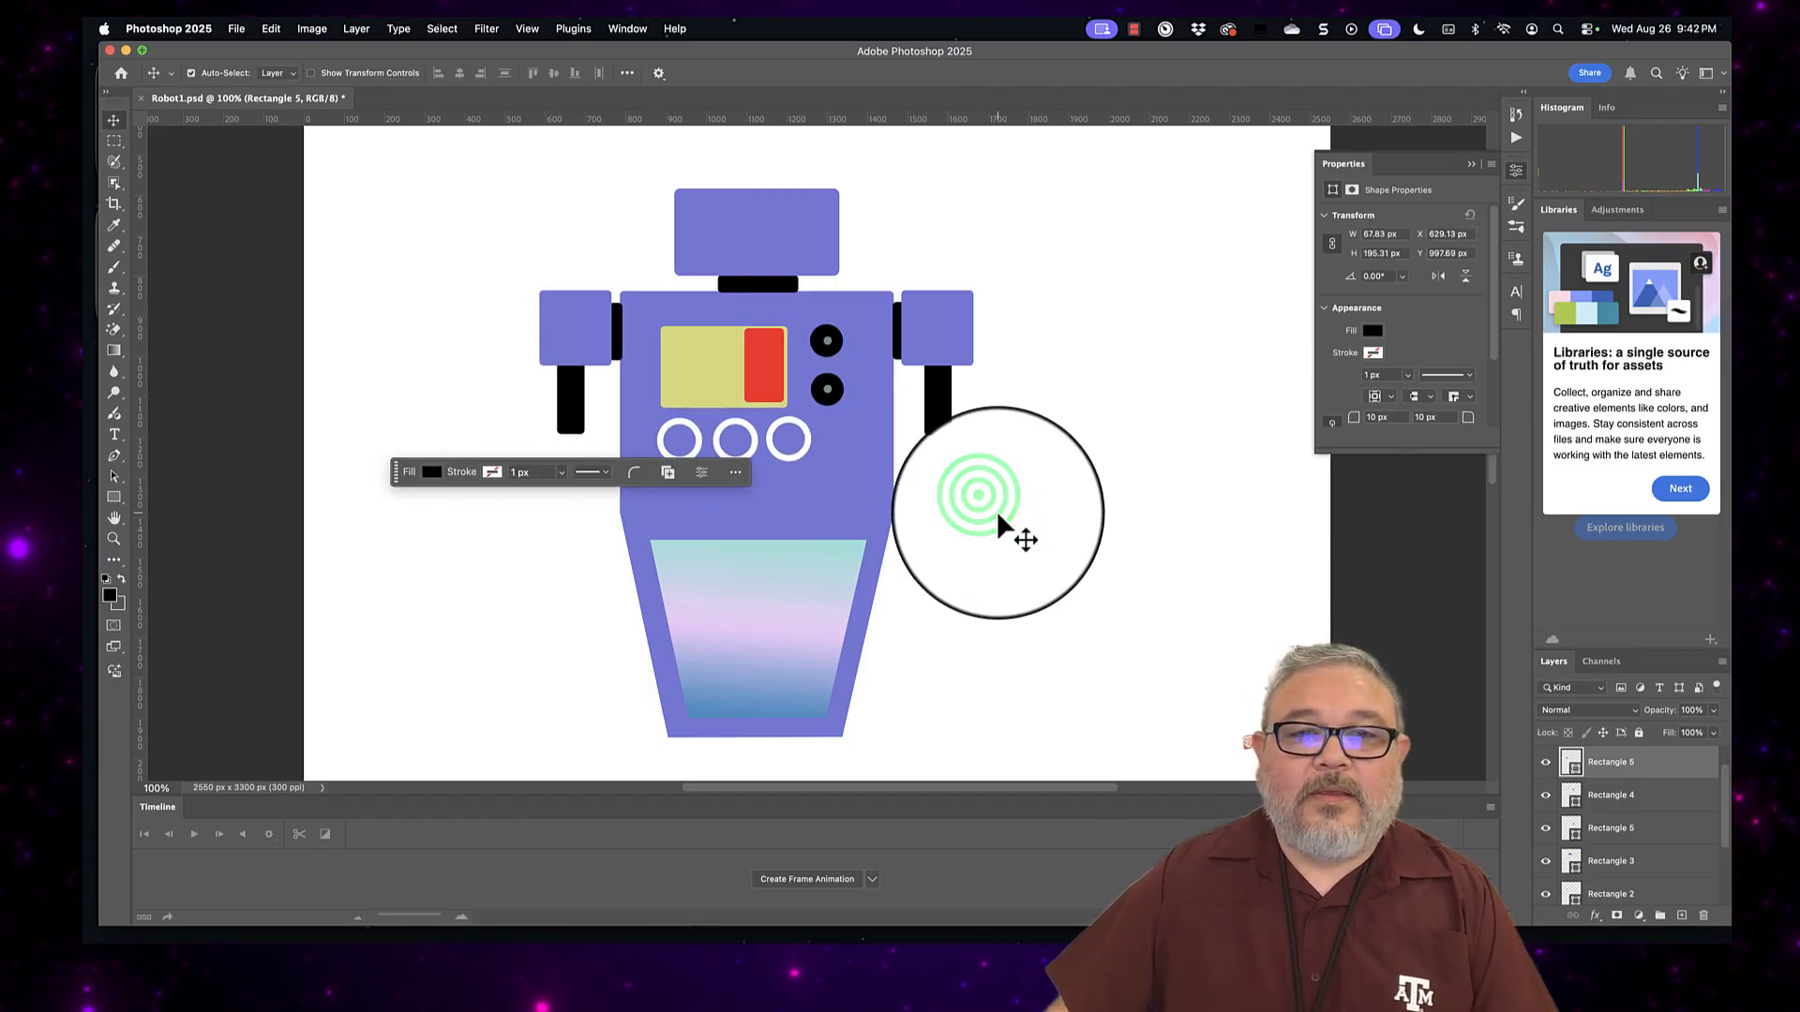
# Step: Draw a black rounded rectangle about 76 px wide and 231 px high as a leg below the body's lower left edge
pyautogui.scroll(2, 997, 510)
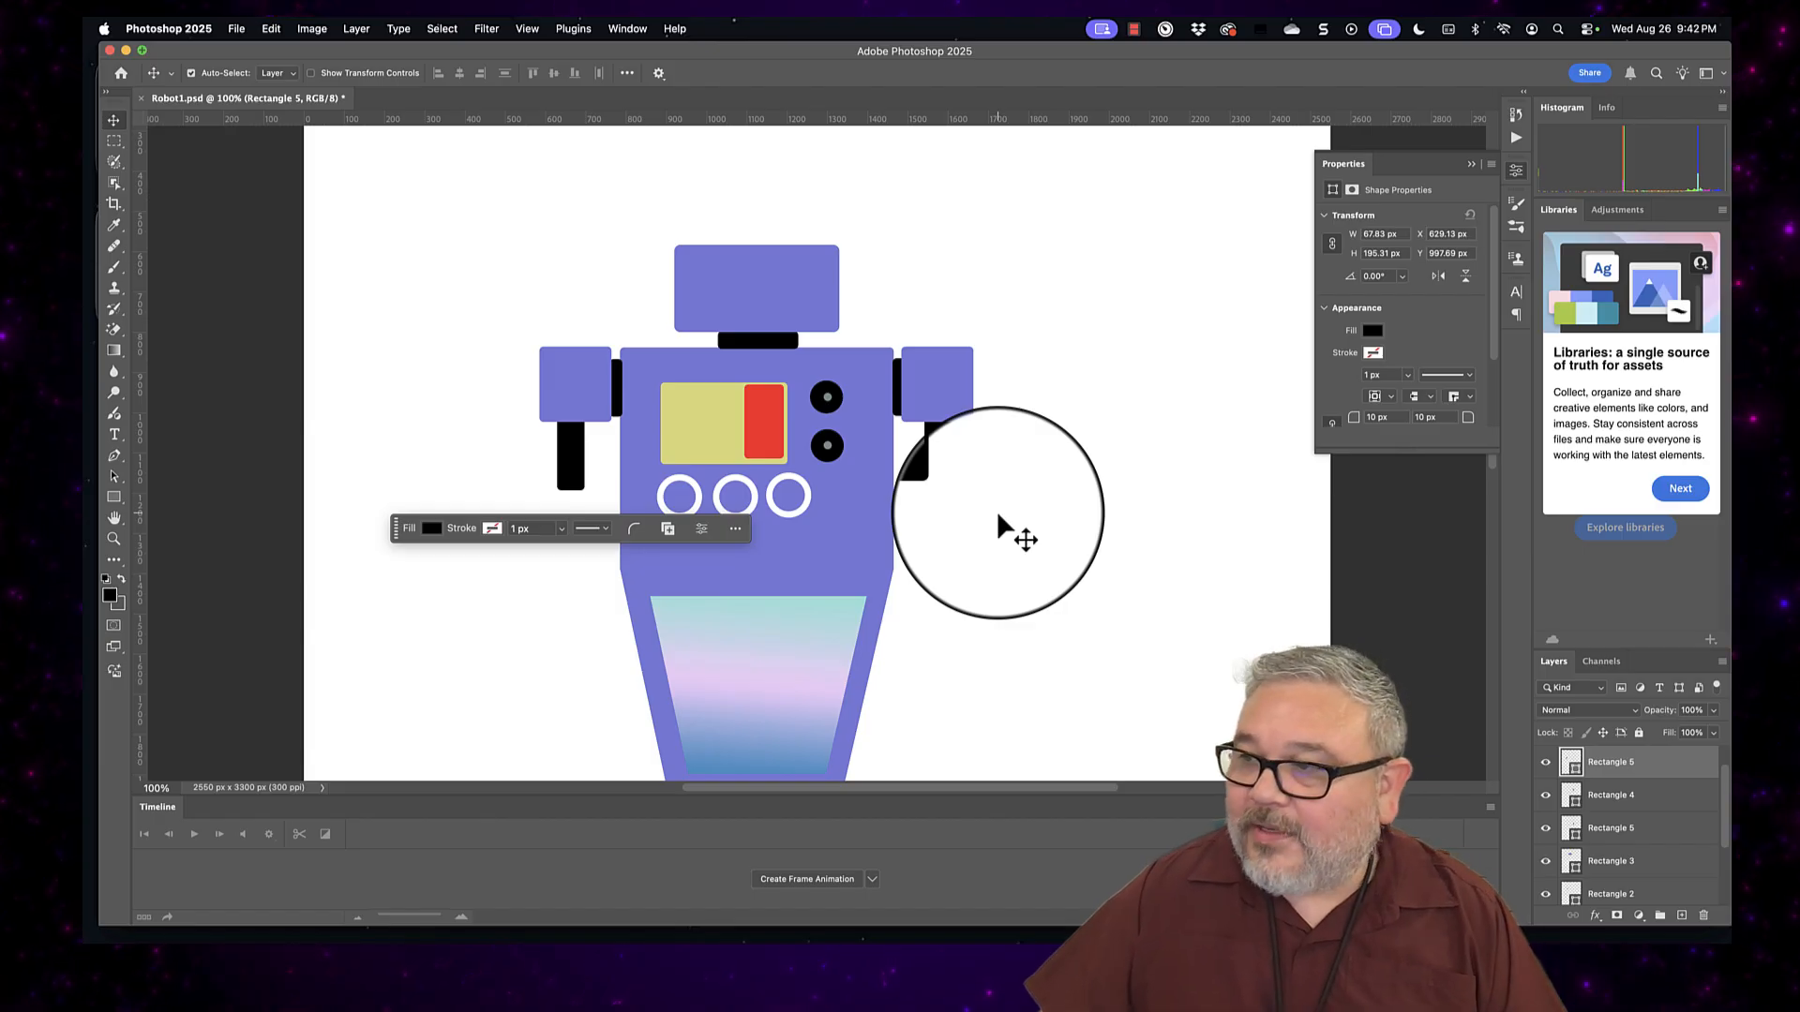
pyautogui.scroll(-6, 998, 510)
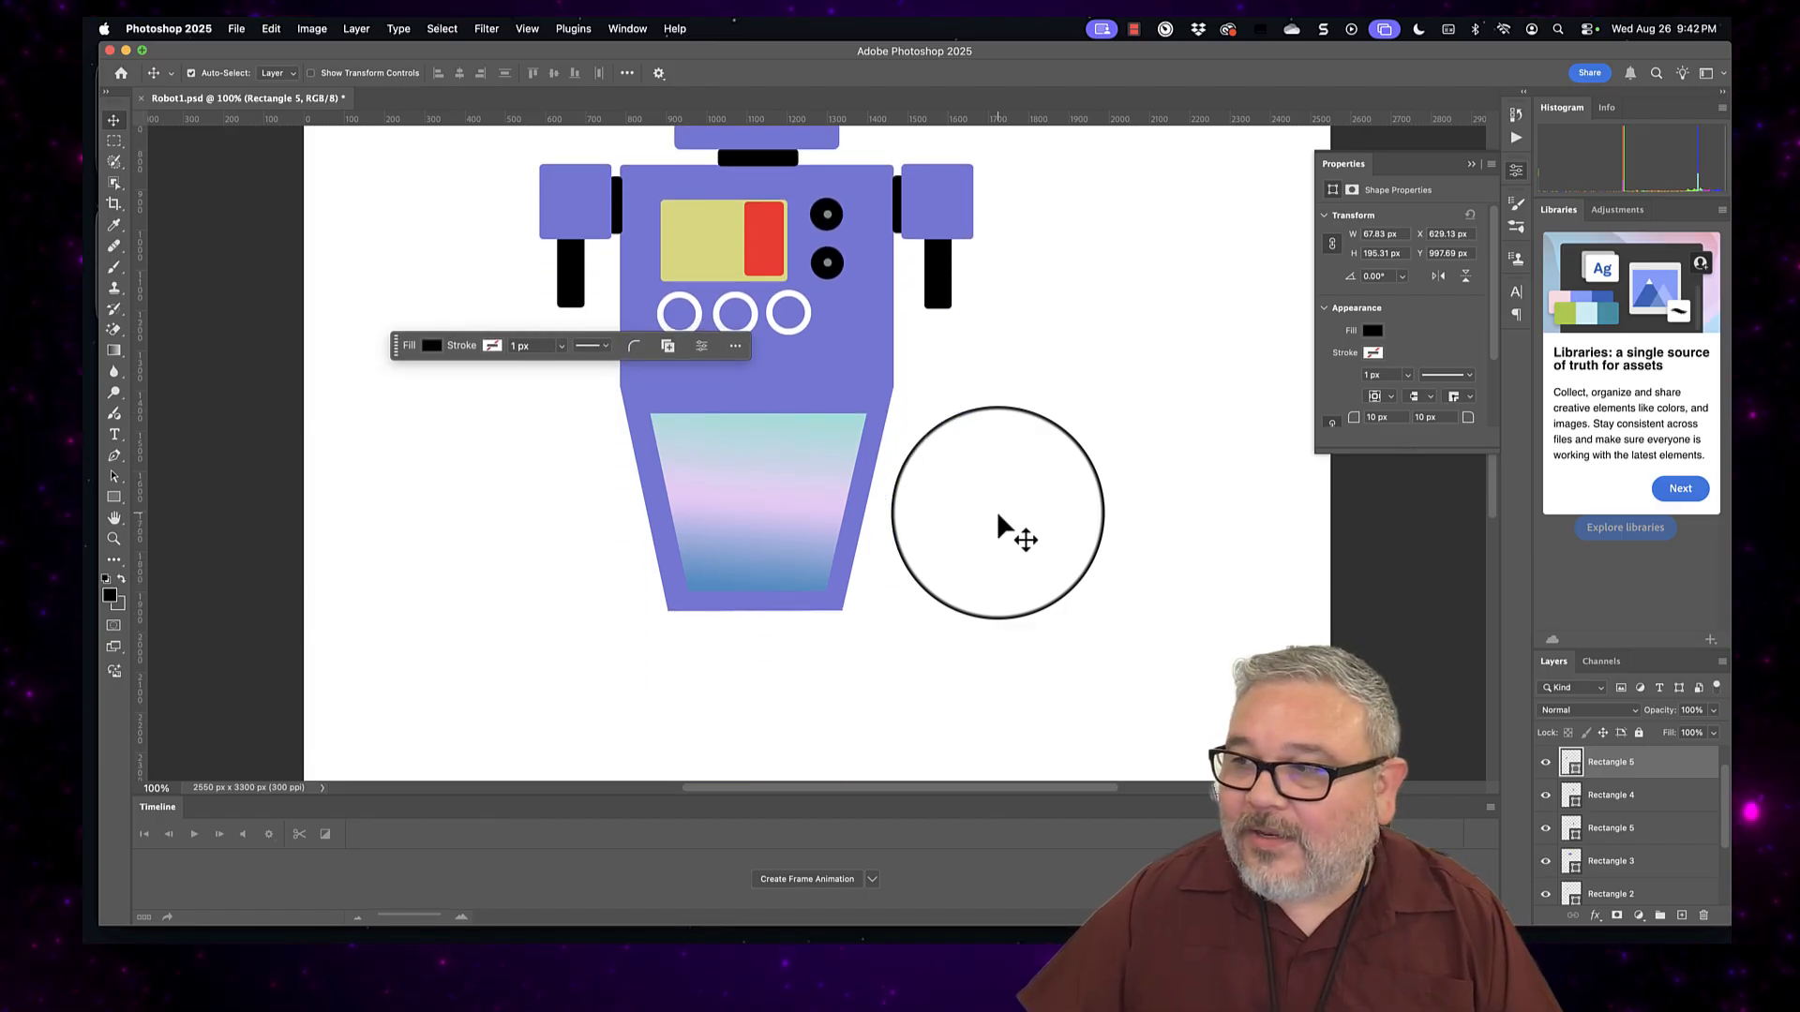
pyautogui.scroll(-1, 997, 510)
pyautogui.moveTo(998, 510); pyautogui.dragTo(131, 801)
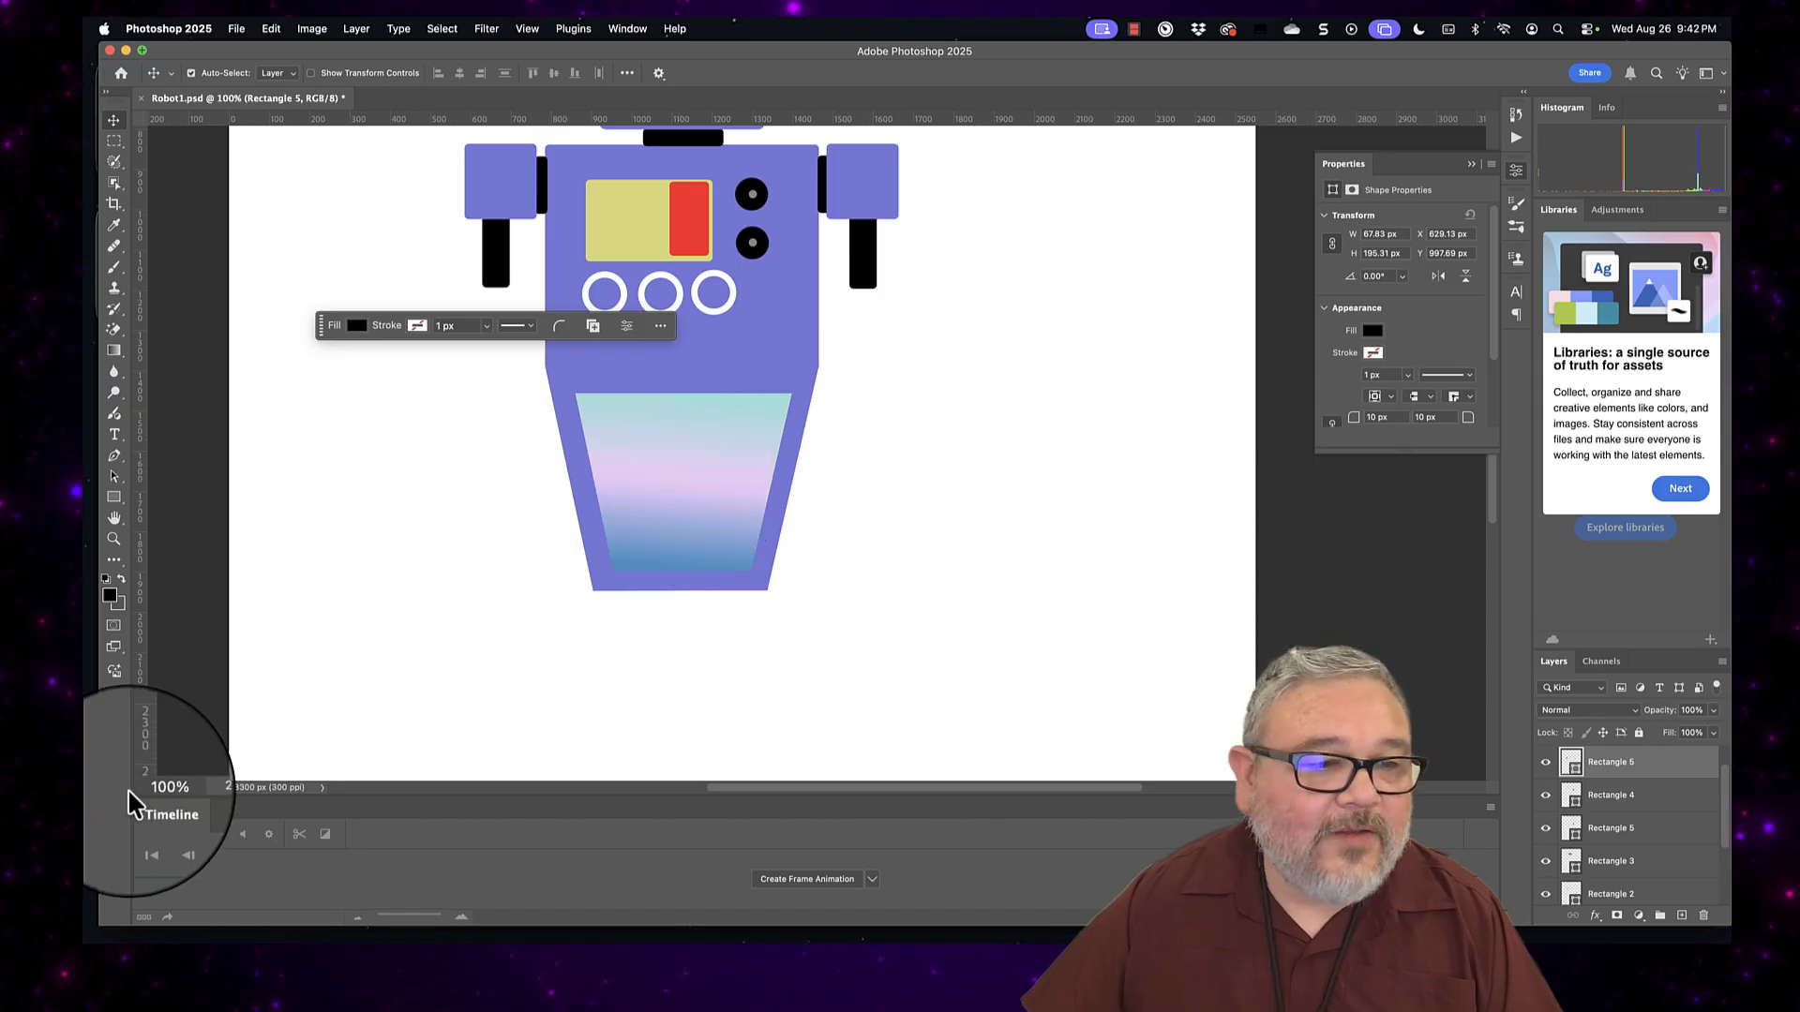
pyautogui.write('7')
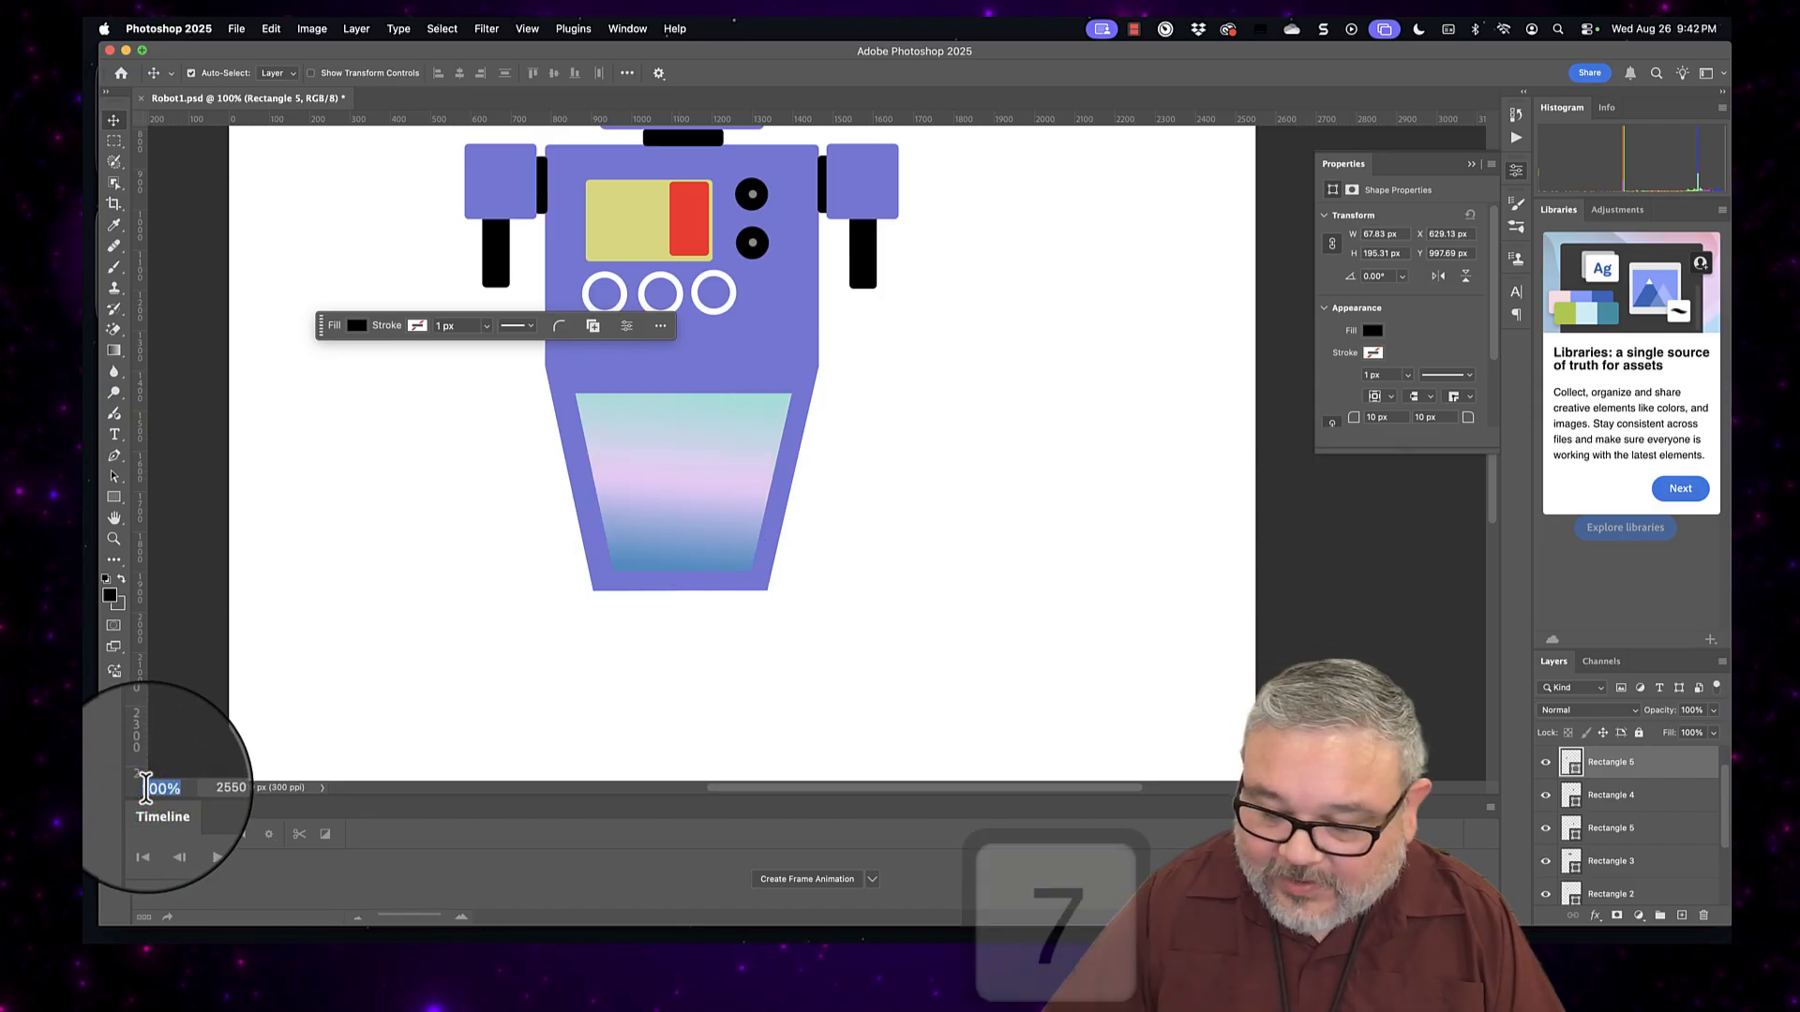
pyautogui.write('5')
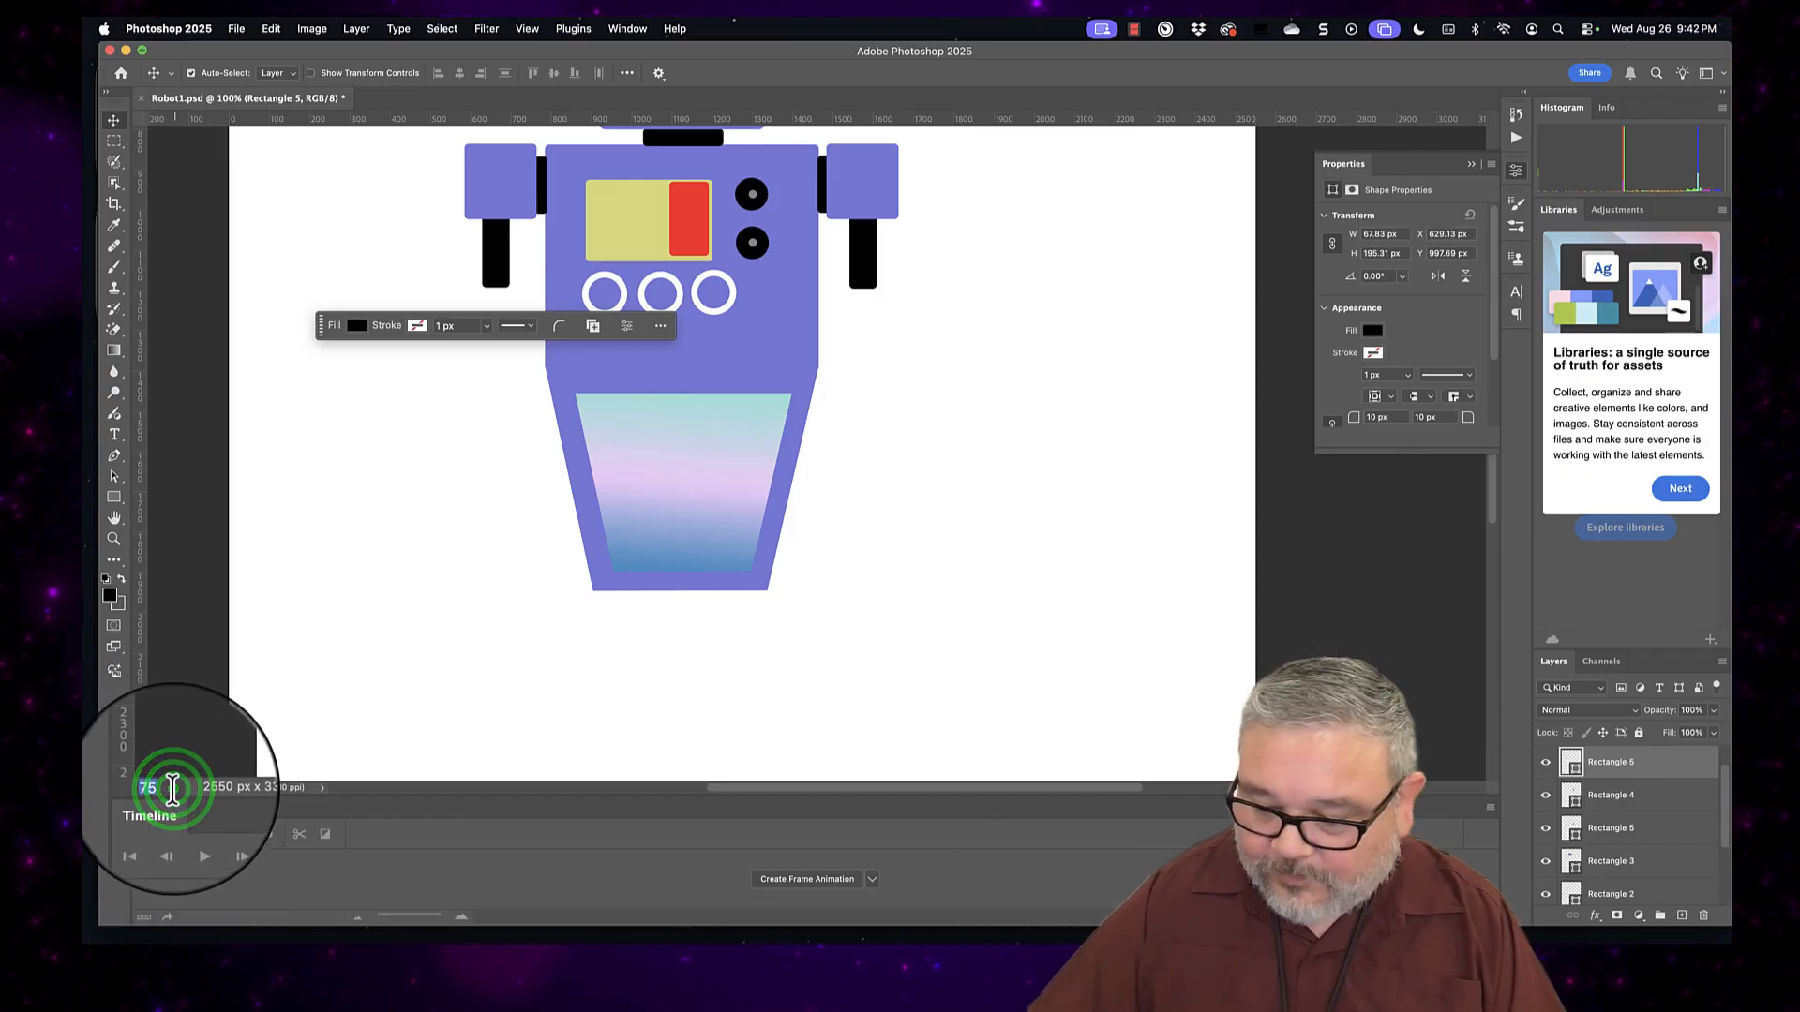
pyautogui.press('Return')
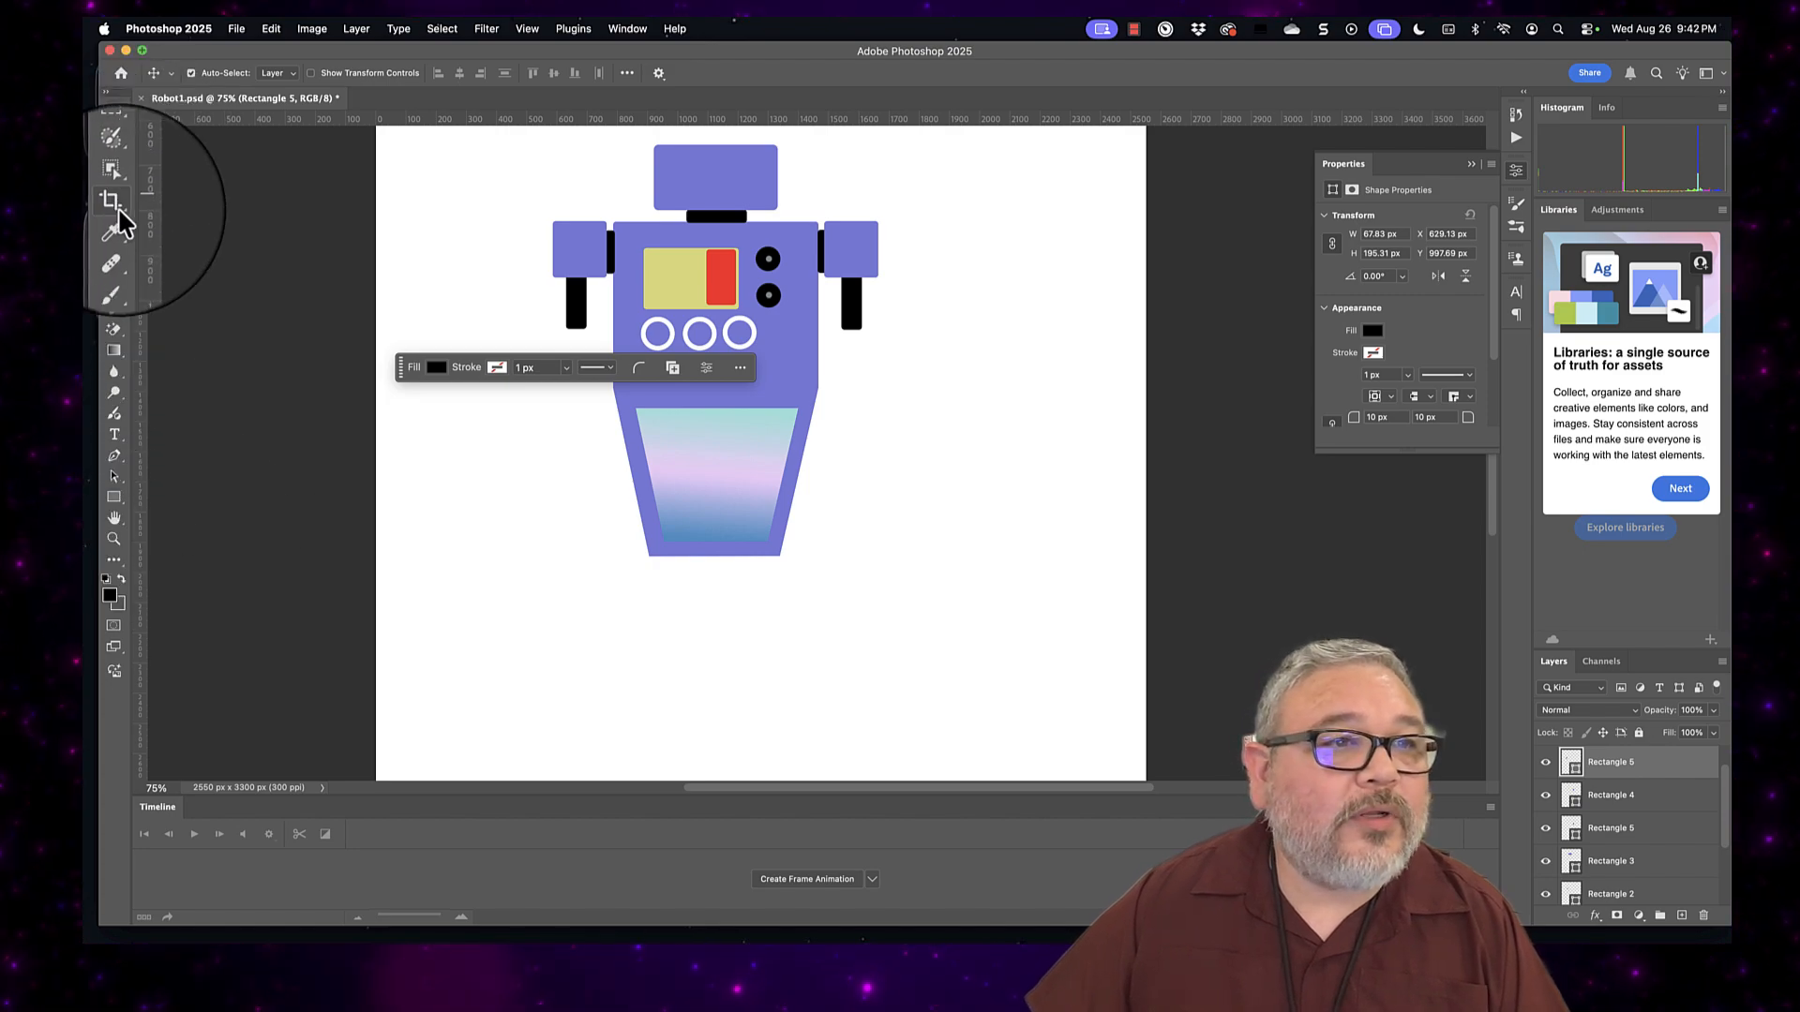
pyautogui.click(115, 500)
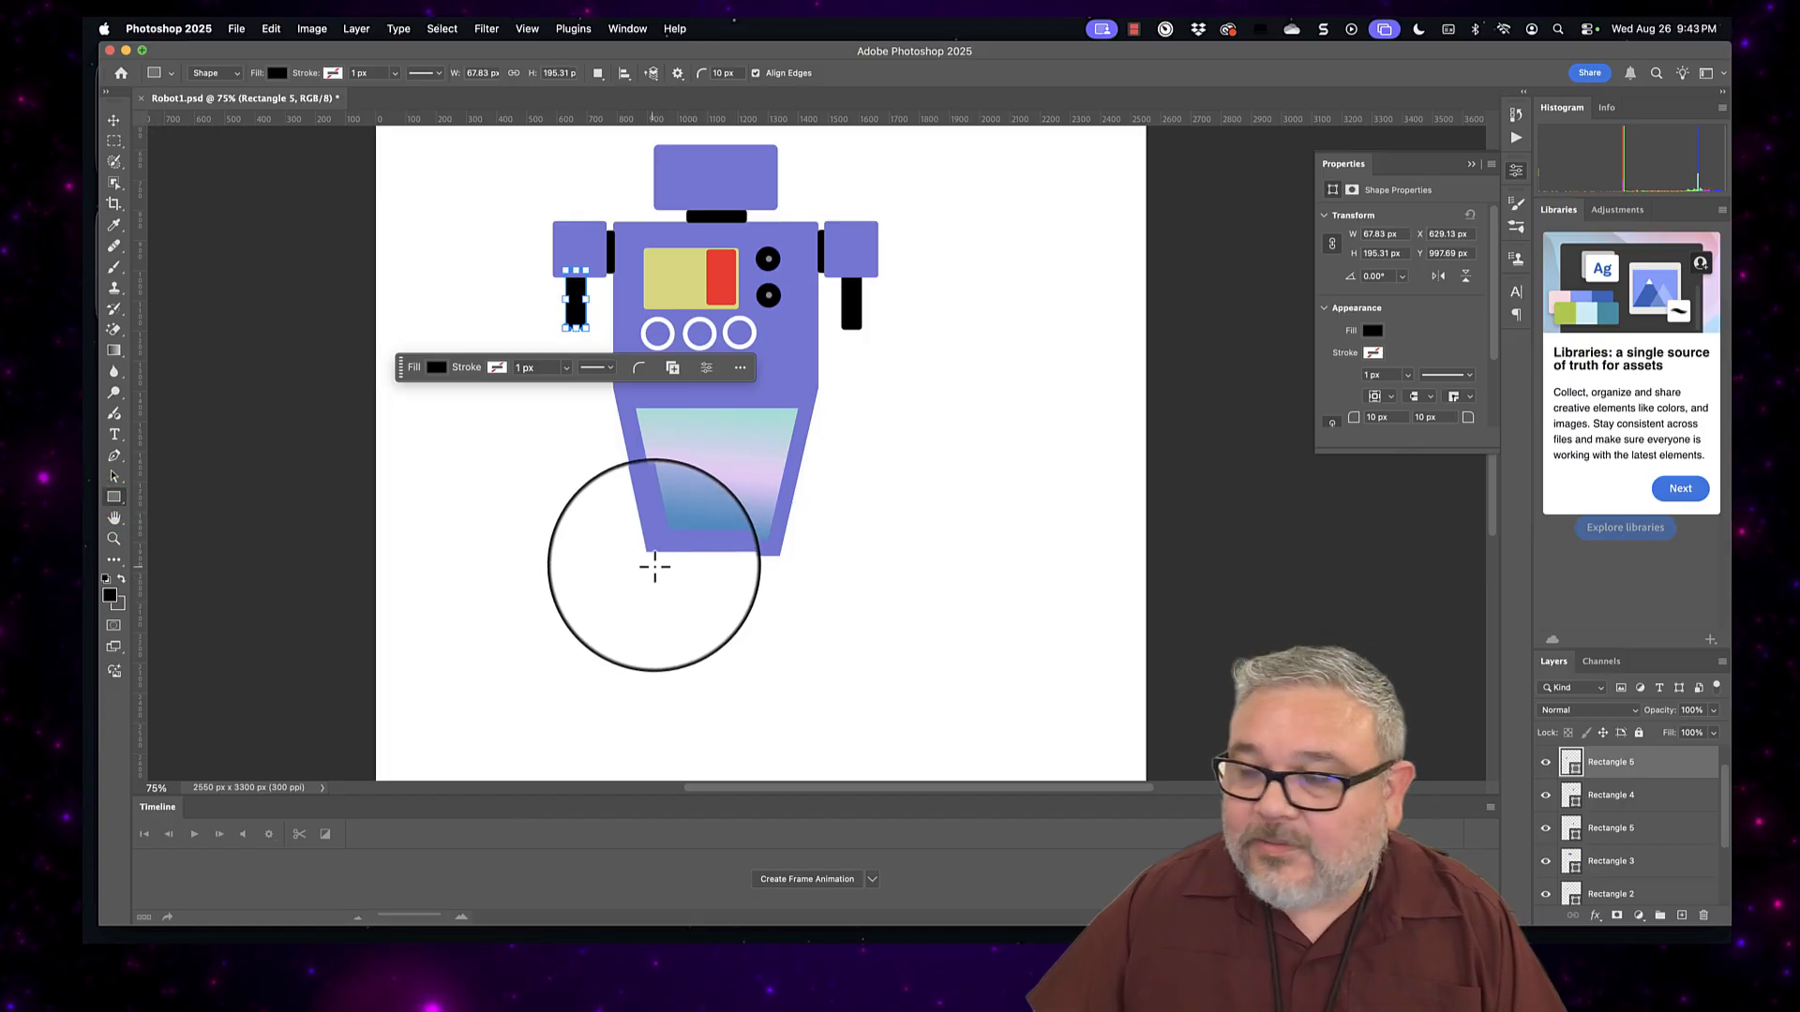
pyautogui.moveTo(664, 560)
pyautogui.mouseDown()
pyautogui.moveTo(703, 615)
pyautogui.moveTo(683, 603)
pyautogui.moveTo(685, 628)
pyautogui.mouseUp()
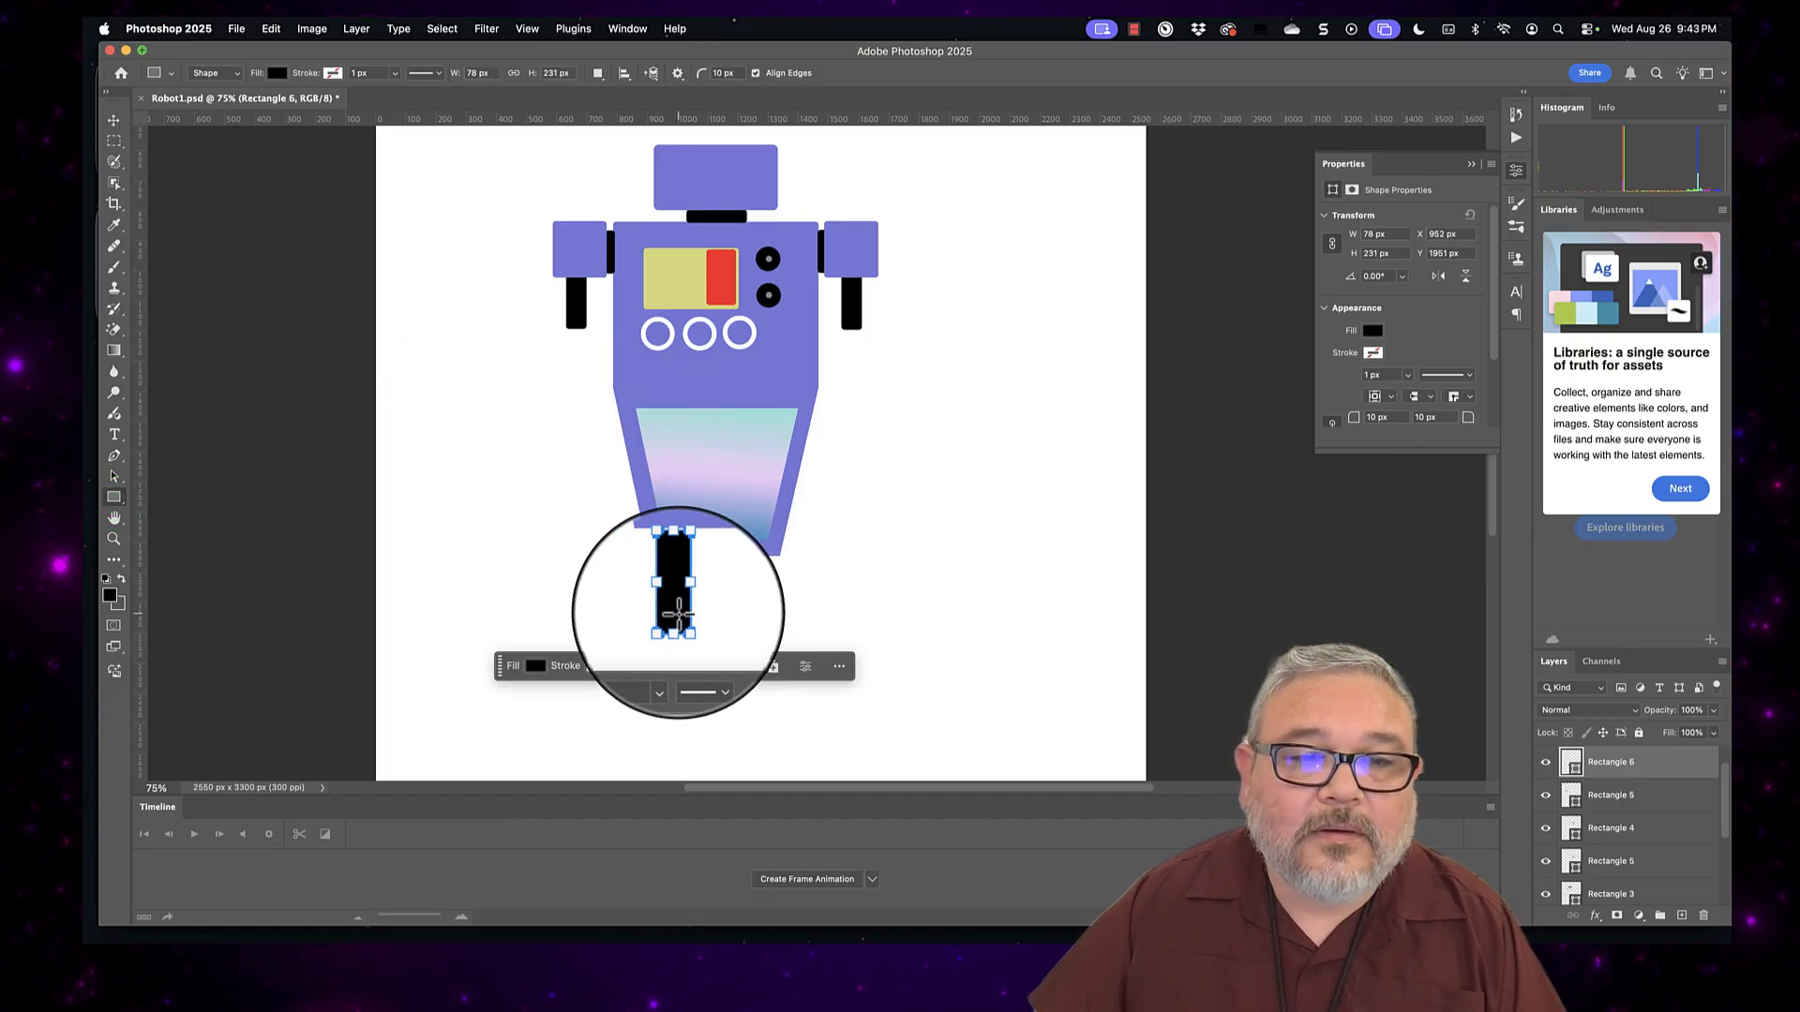
# Step: Duplicate the black leg and place the pair side by side beneath the body, overlapping its lower edge
pyautogui.press('super+c')
pyautogui.press('super+v')
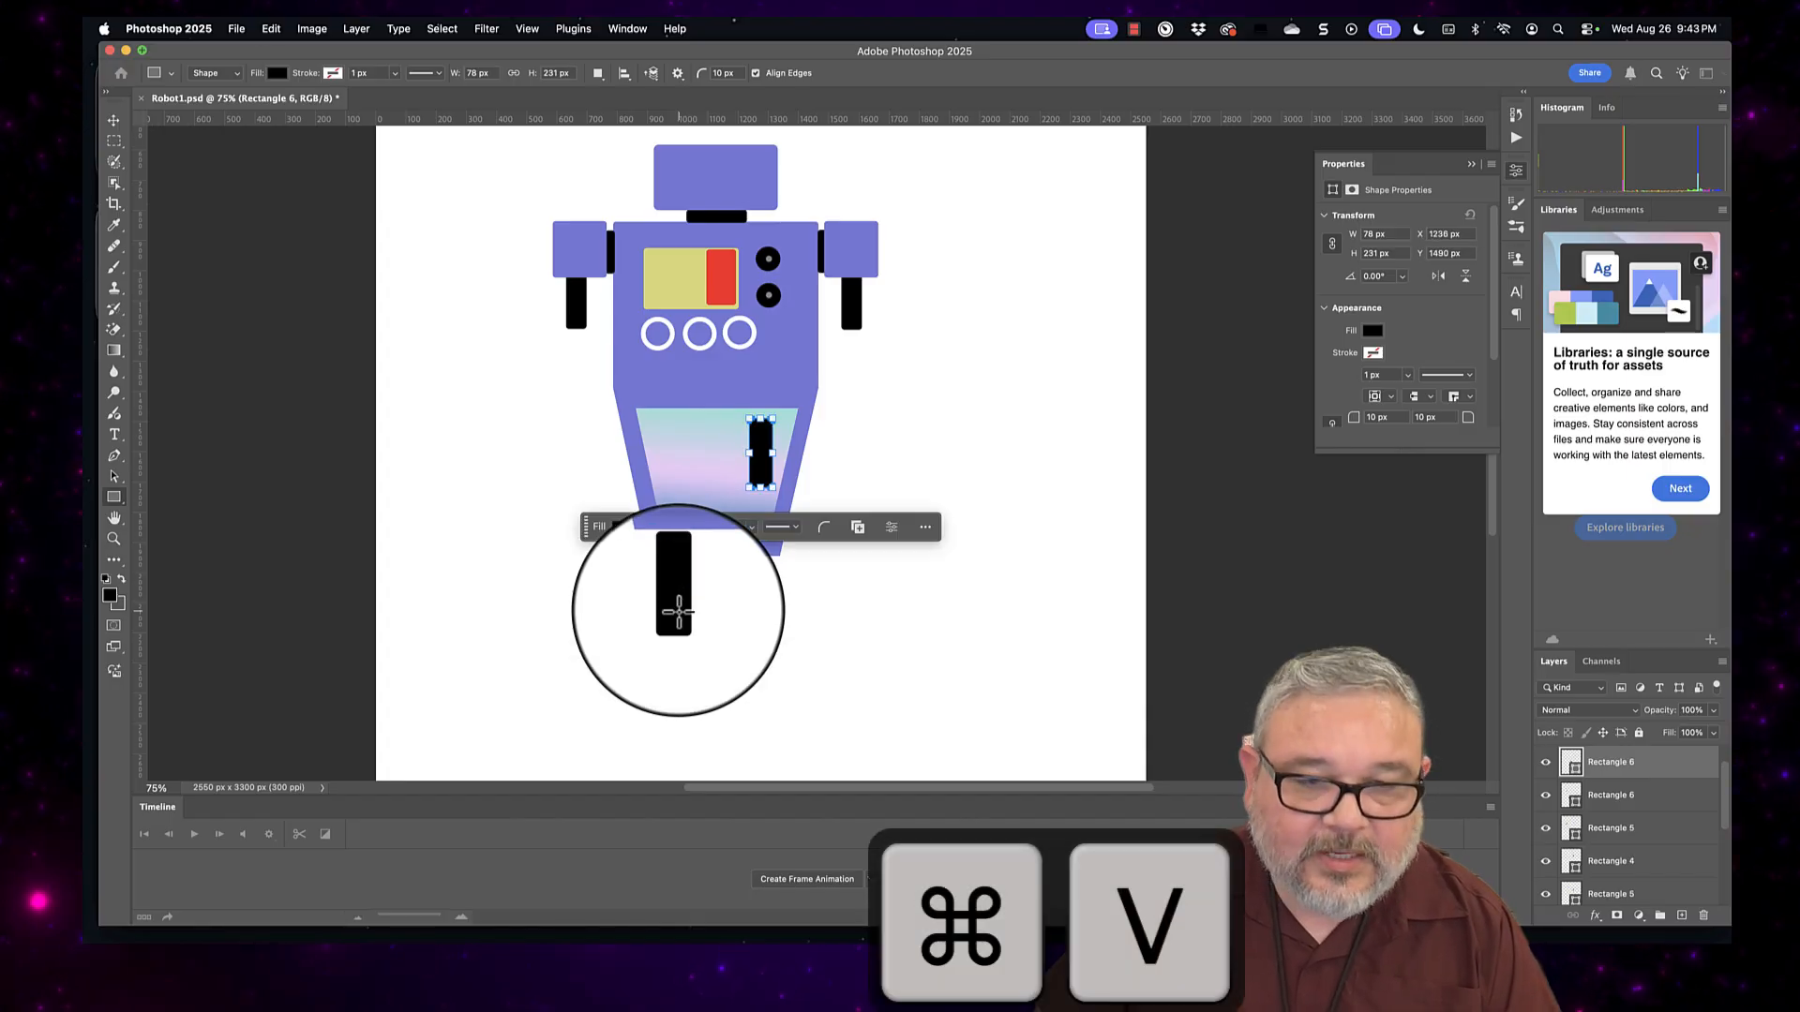
pyautogui.click(114, 120)
pyautogui.moveTo(756, 461); pyautogui.dragTo(673, 594)
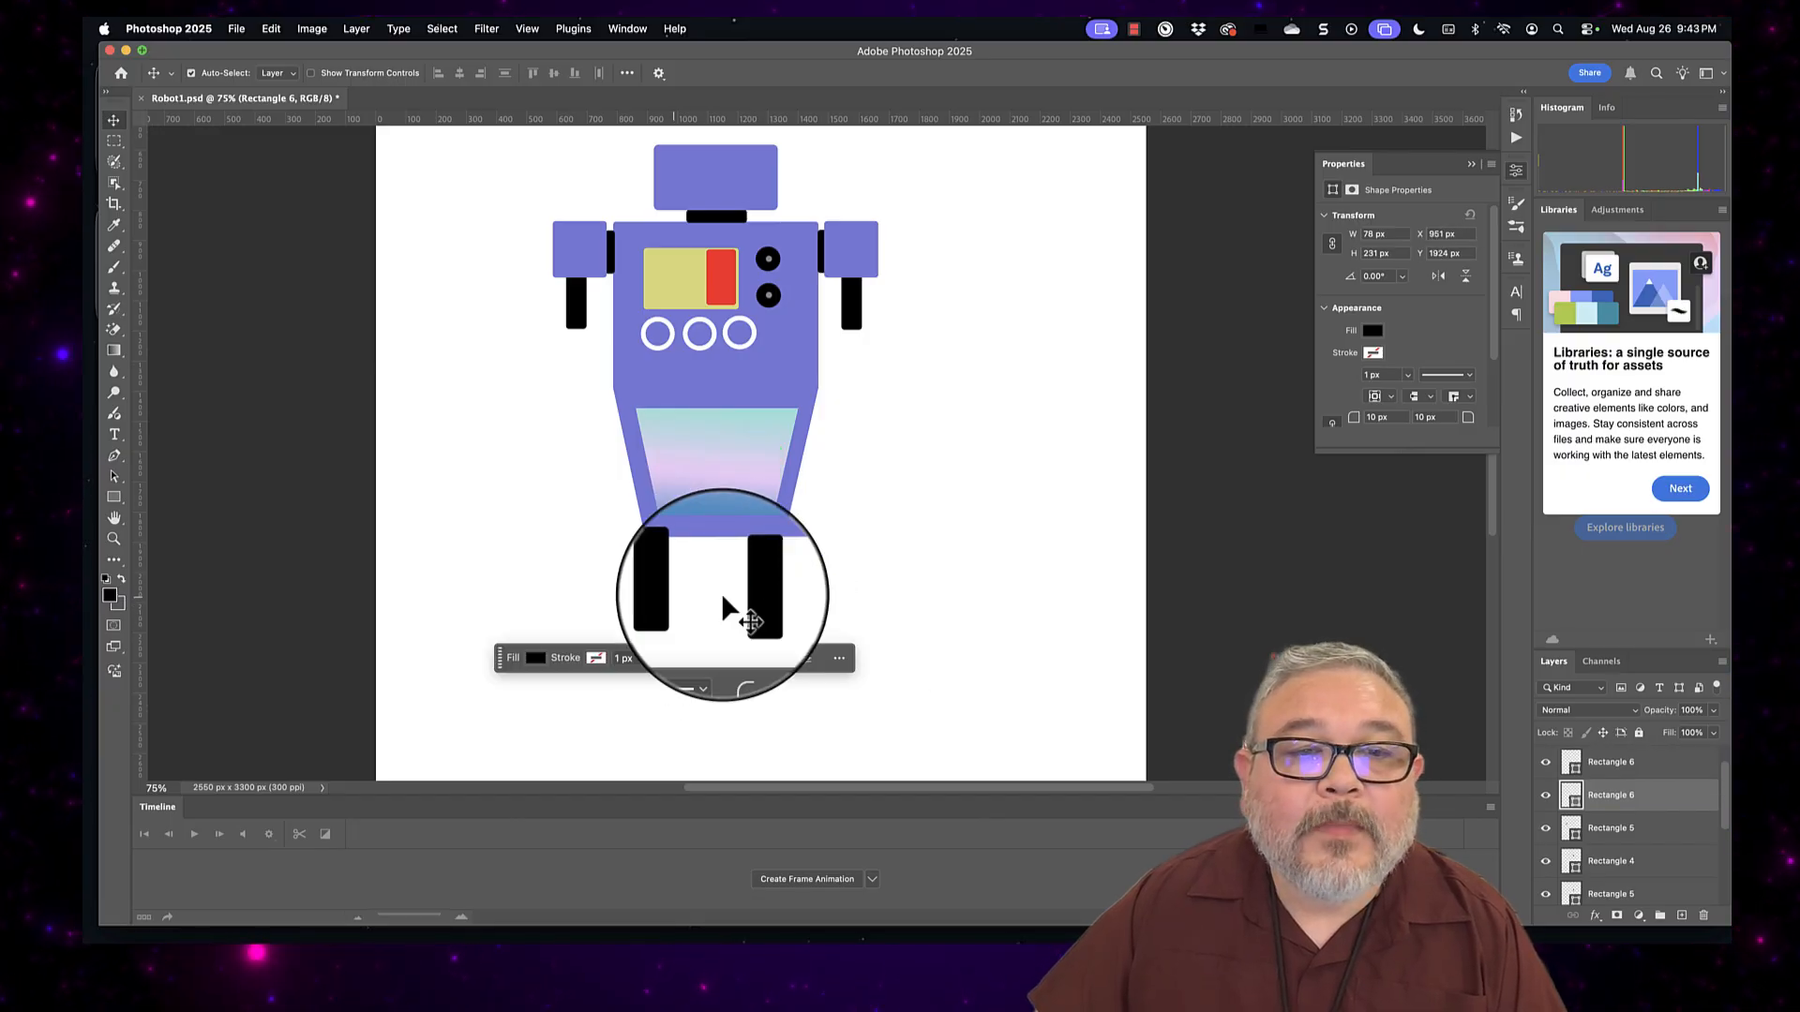
pyautogui.click(752, 600)
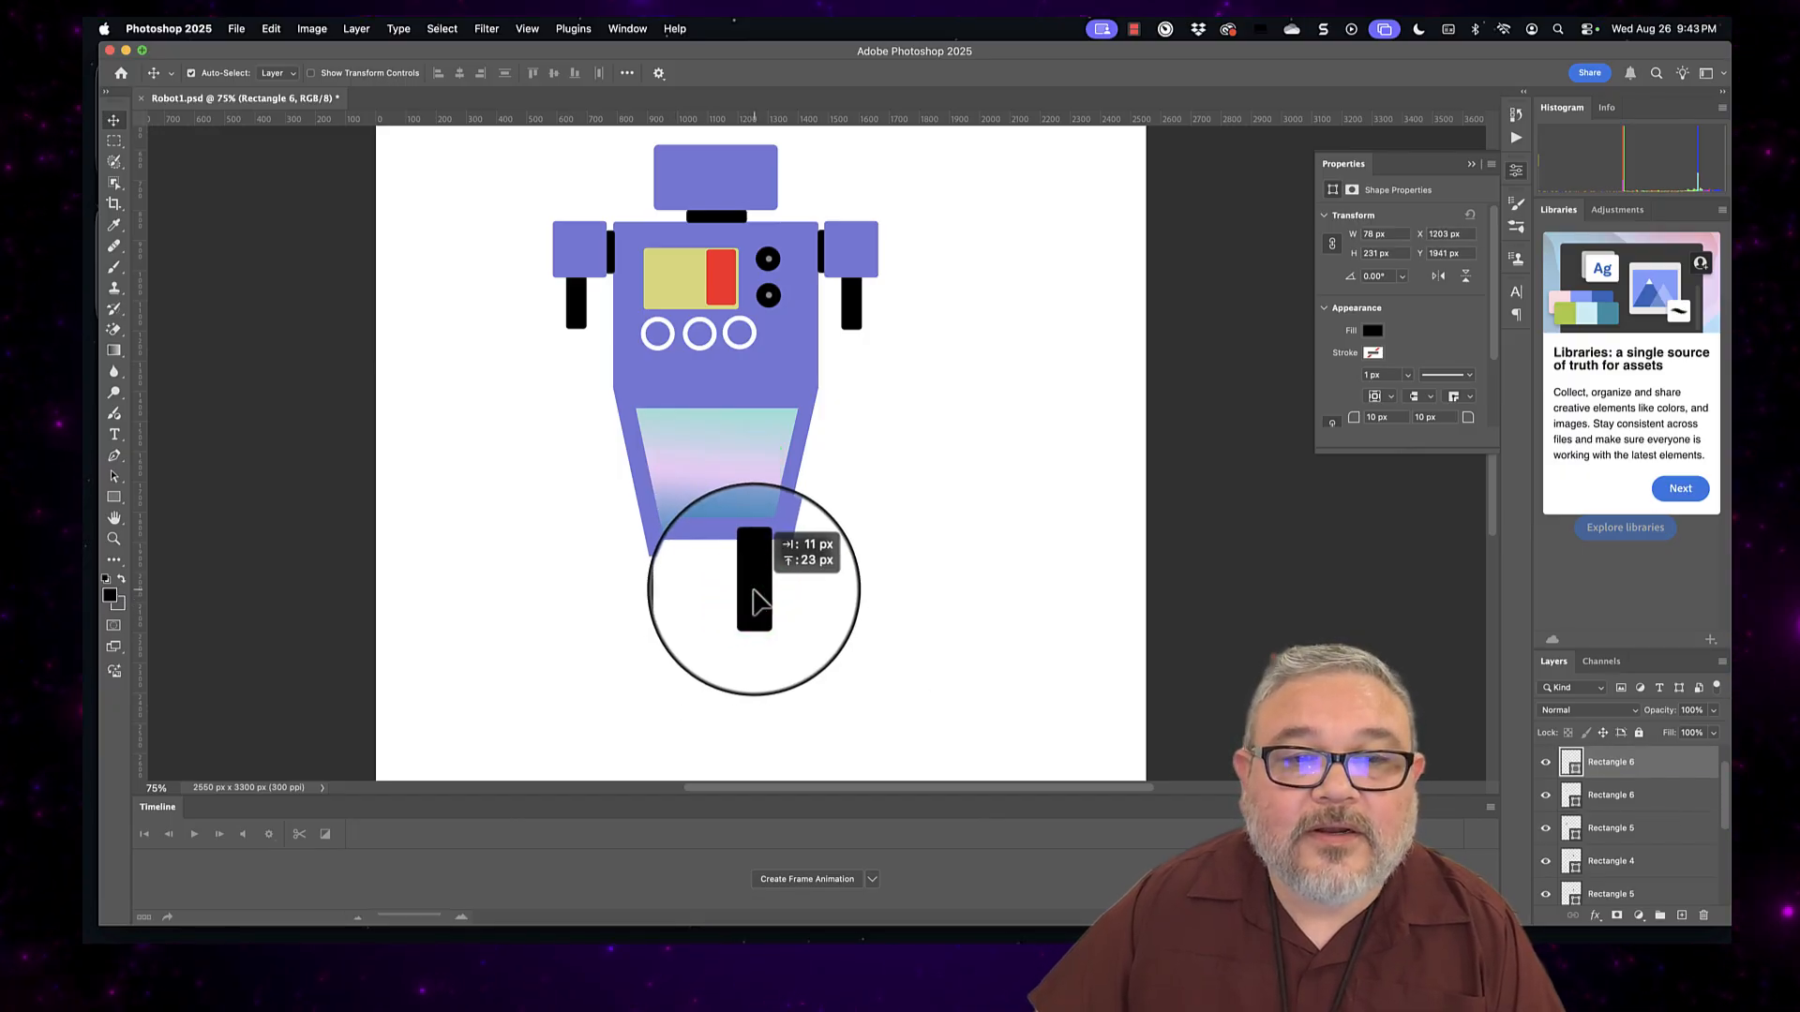
# Step: Adjust the left leg to about X 965, Y 1941 px and the right leg to about X 1207, Y 1943 px
pyautogui.click(677, 588)
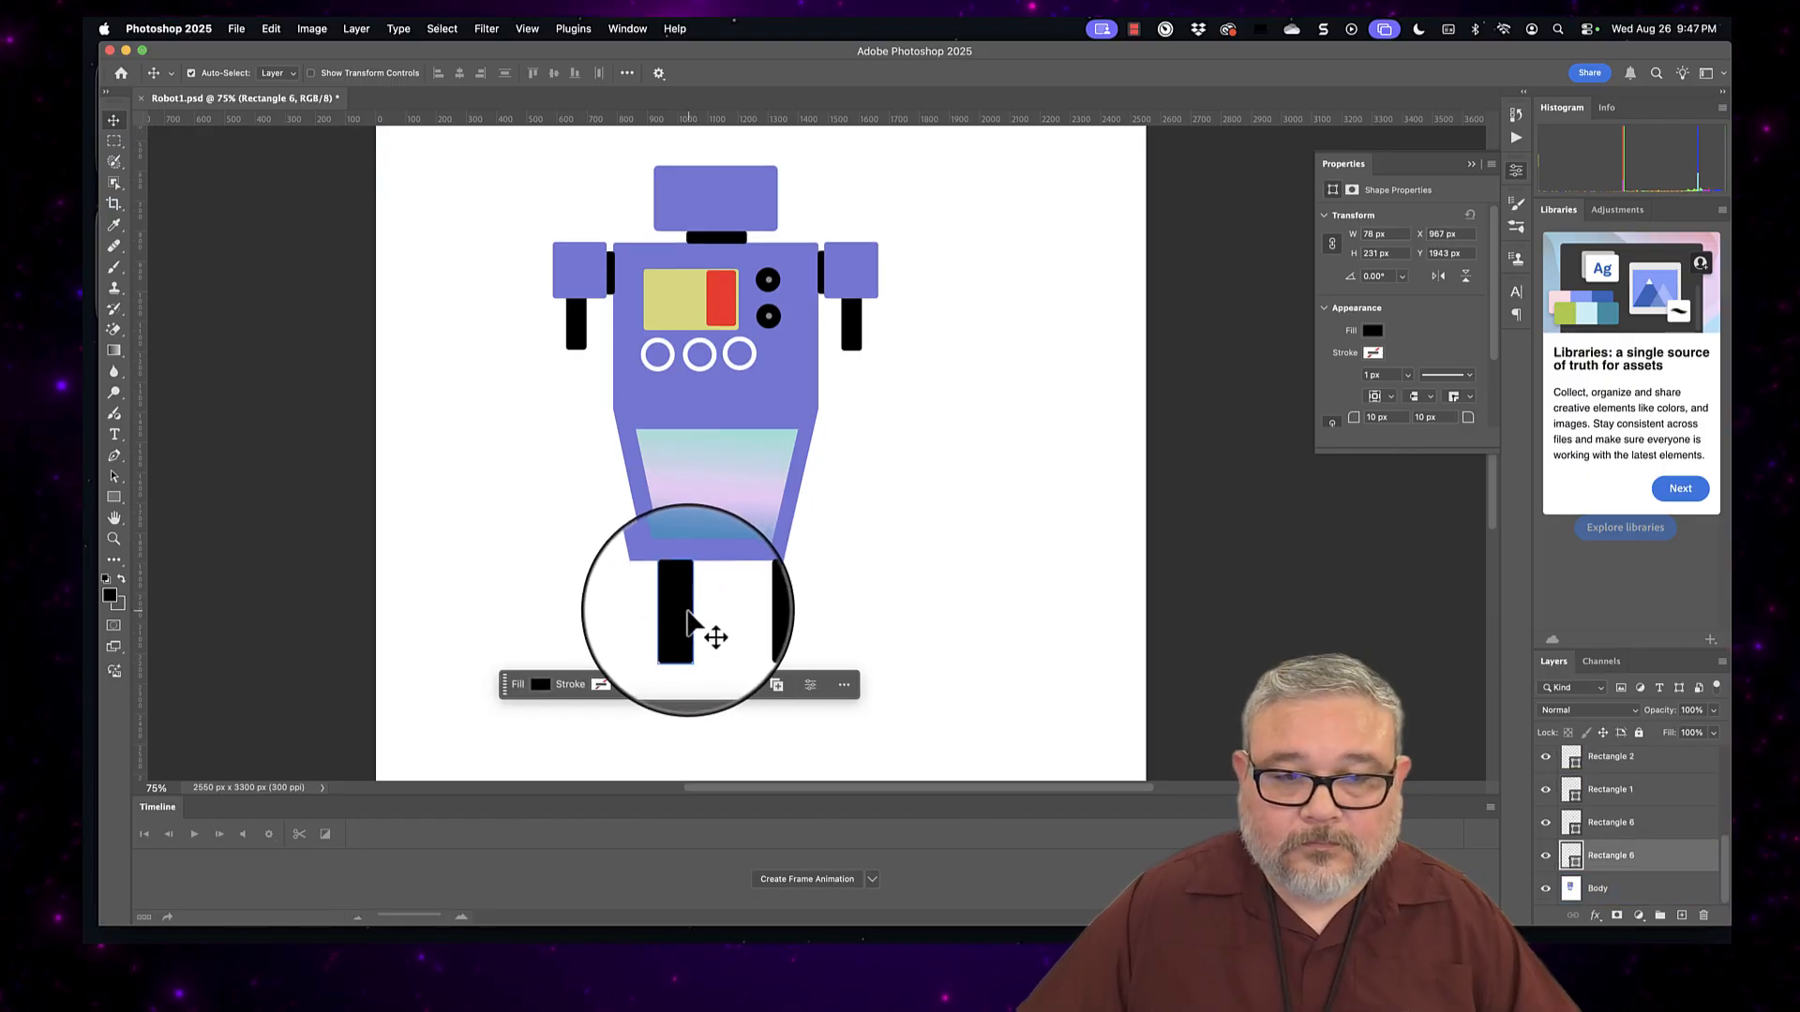
pyautogui.click(684, 604)
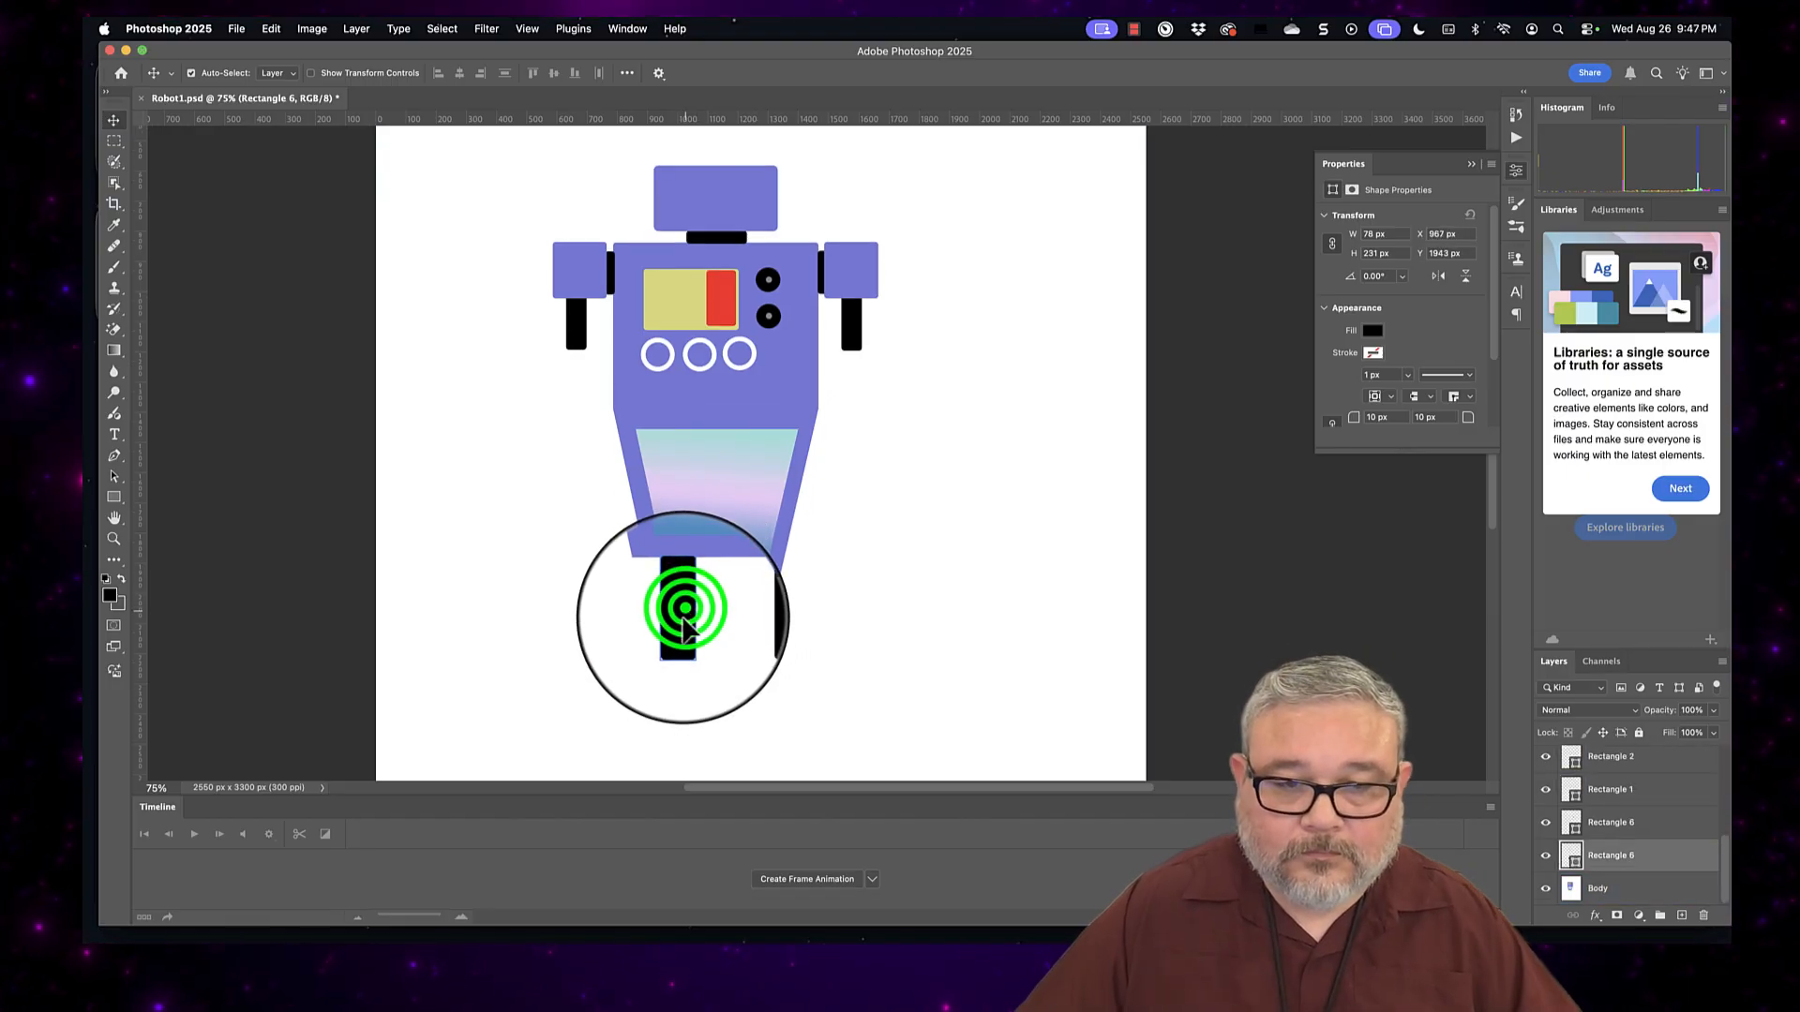
pyautogui.moveTo(686, 626); pyautogui.dragTo(683, 609)
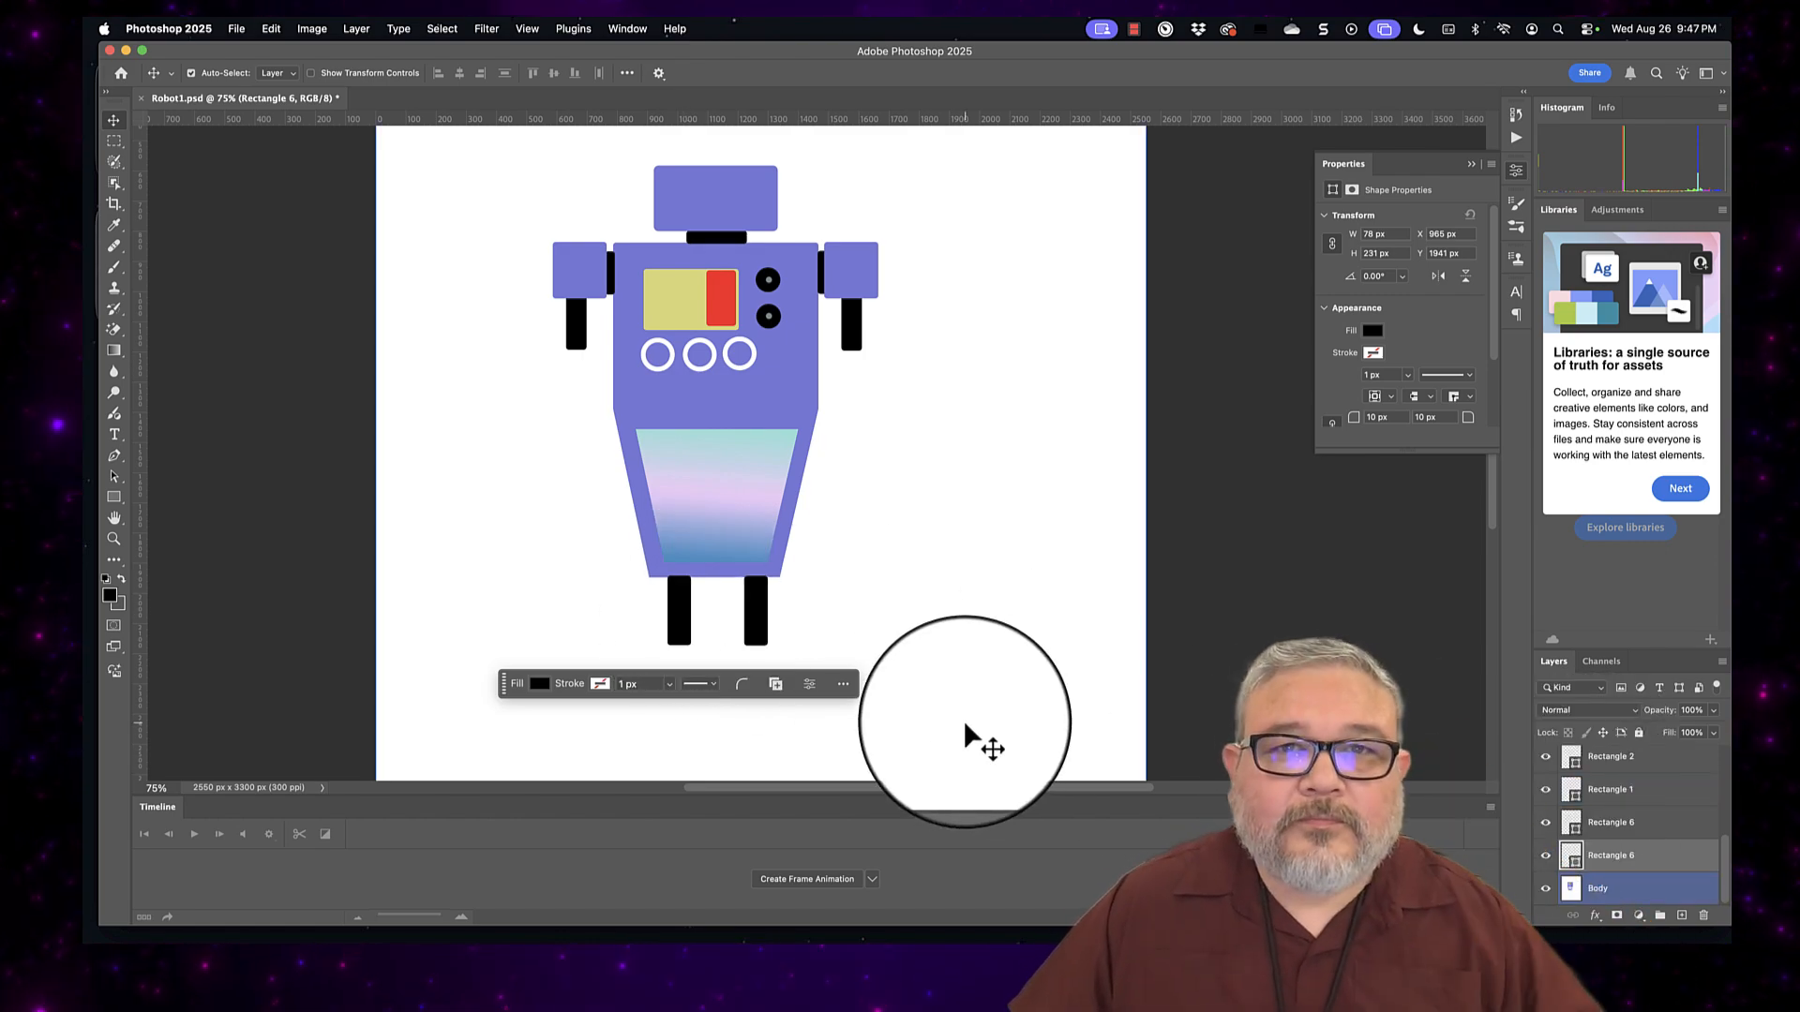
pyautogui.moveTo(751, 621); pyautogui.dragTo(748, 627)
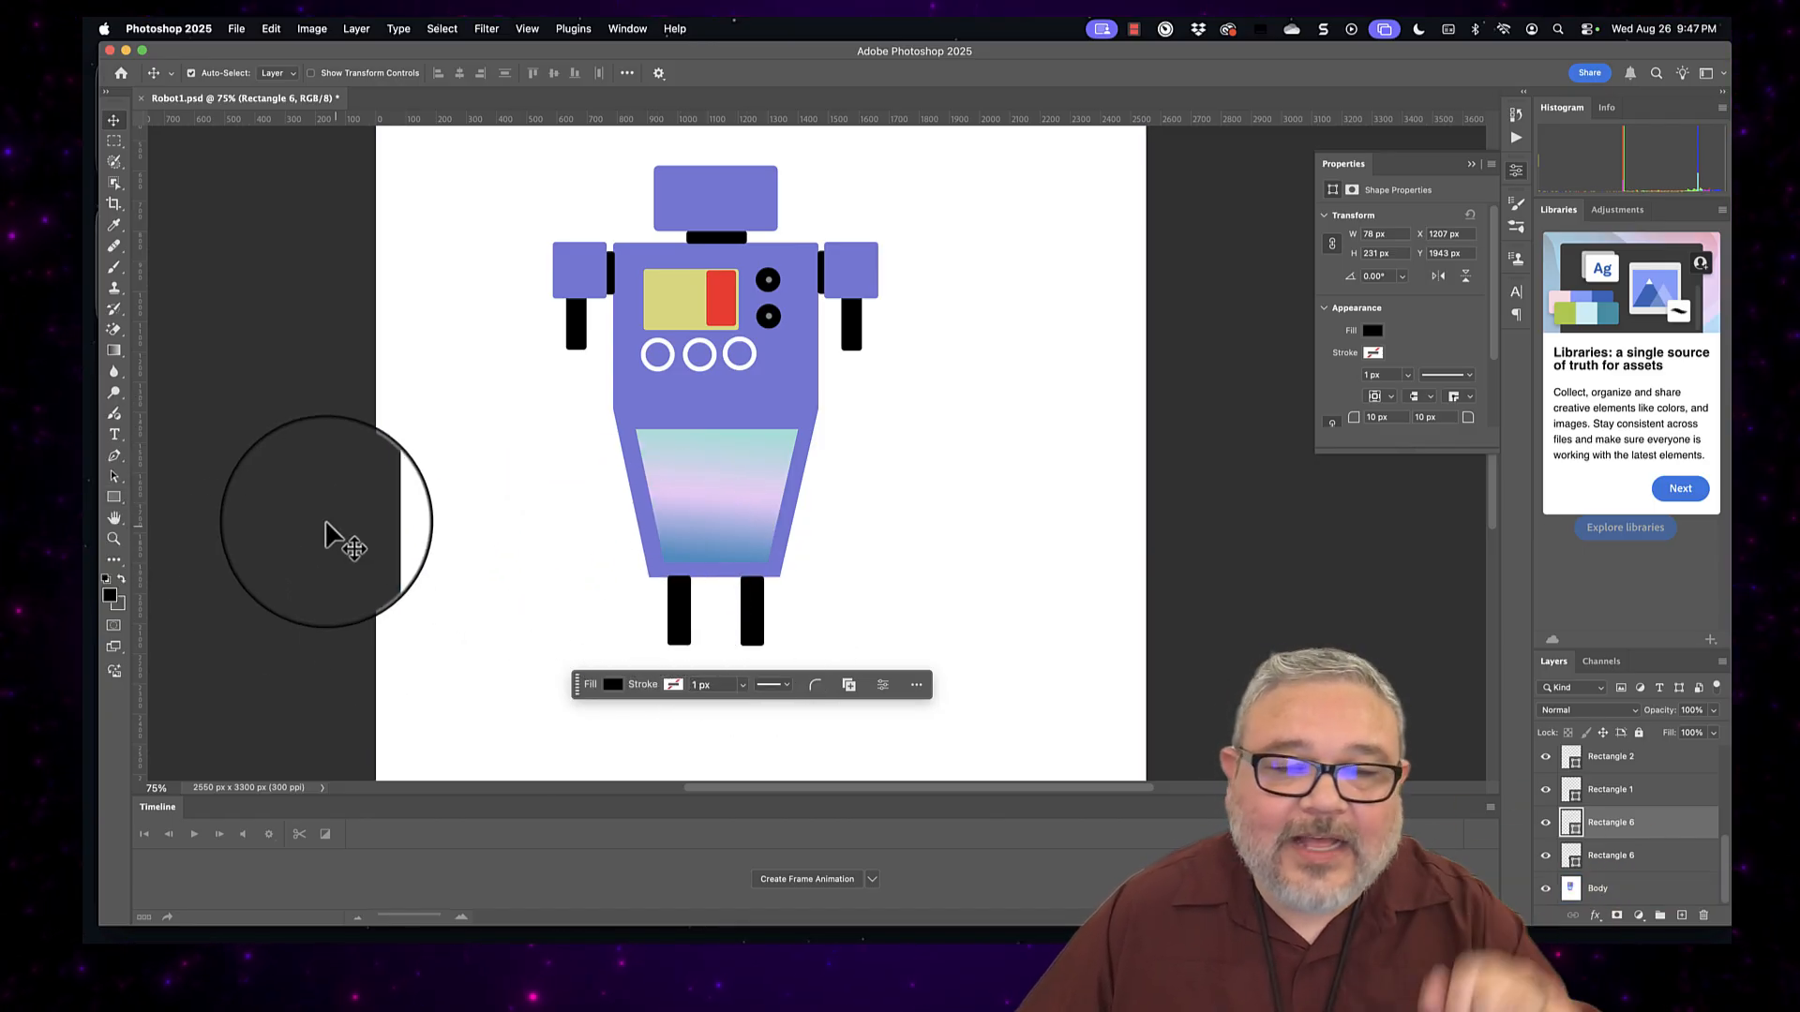
# Step: Draw a black triangle about 240 px wide and 230 px high in the empty area below the legs
pyautogui.scroll(-5, 141, 506)
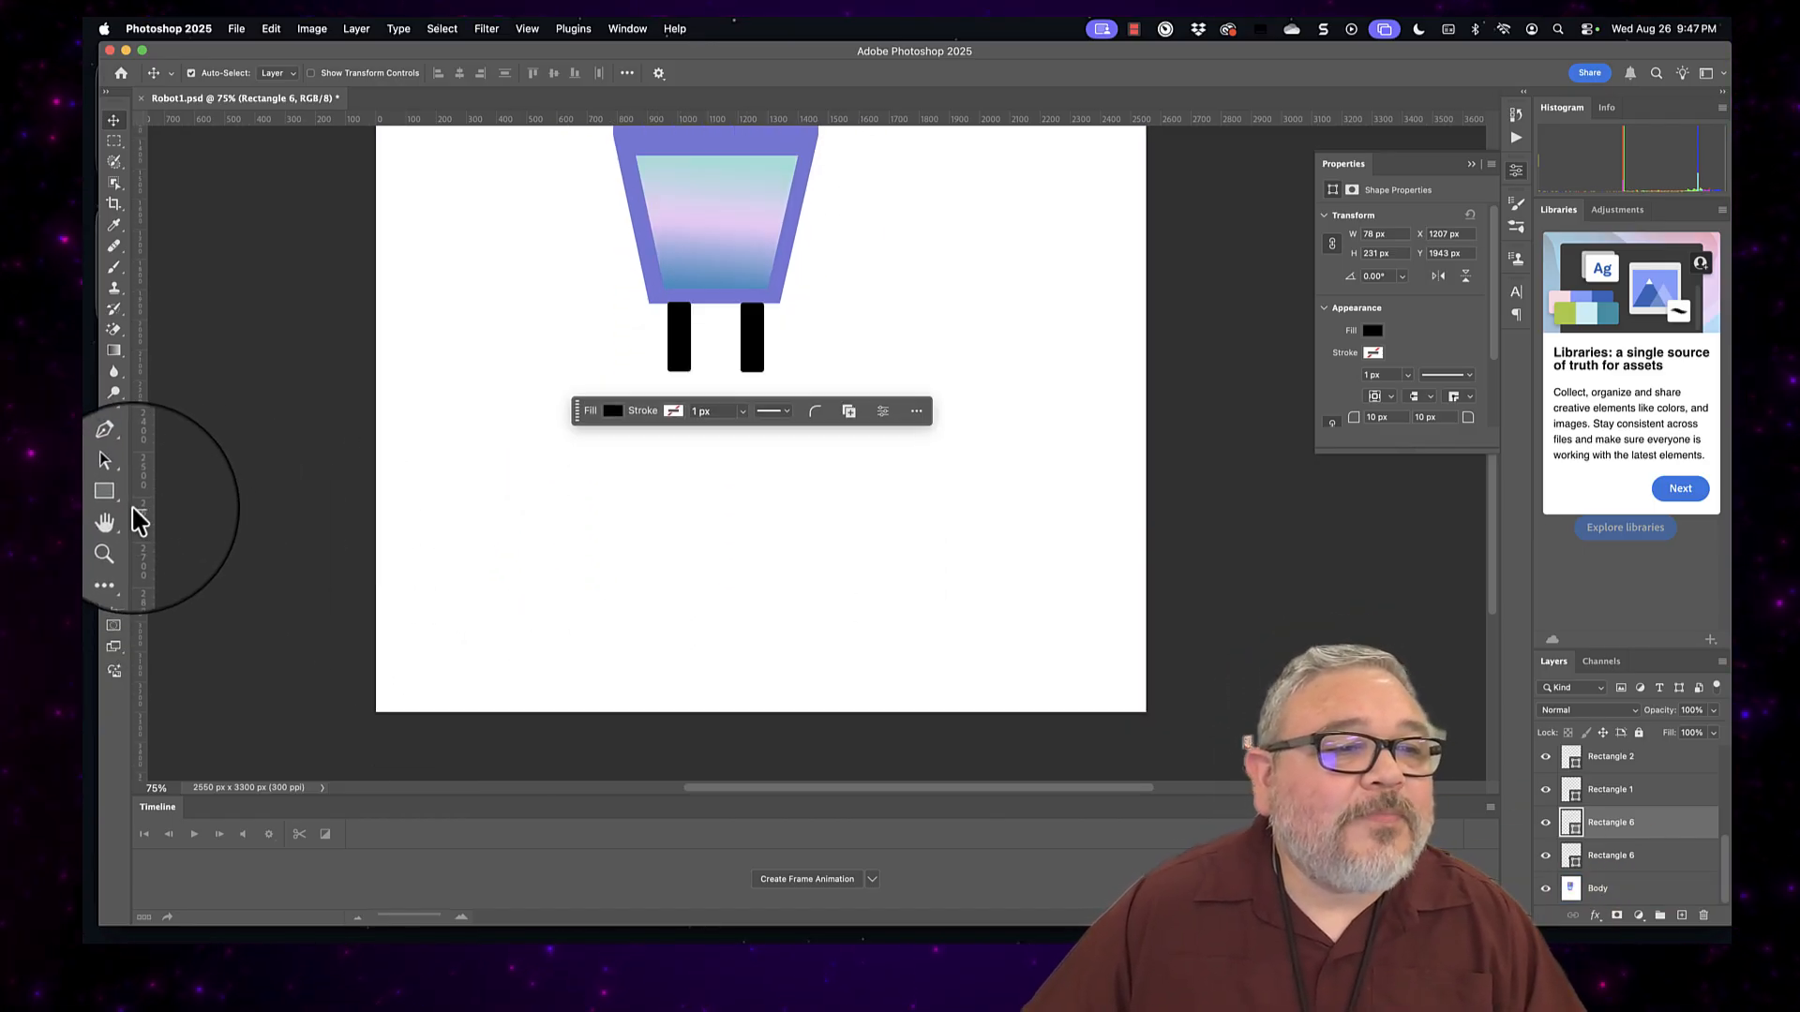
pyautogui.scroll(1, 446, 520)
pyautogui.click(113, 498)
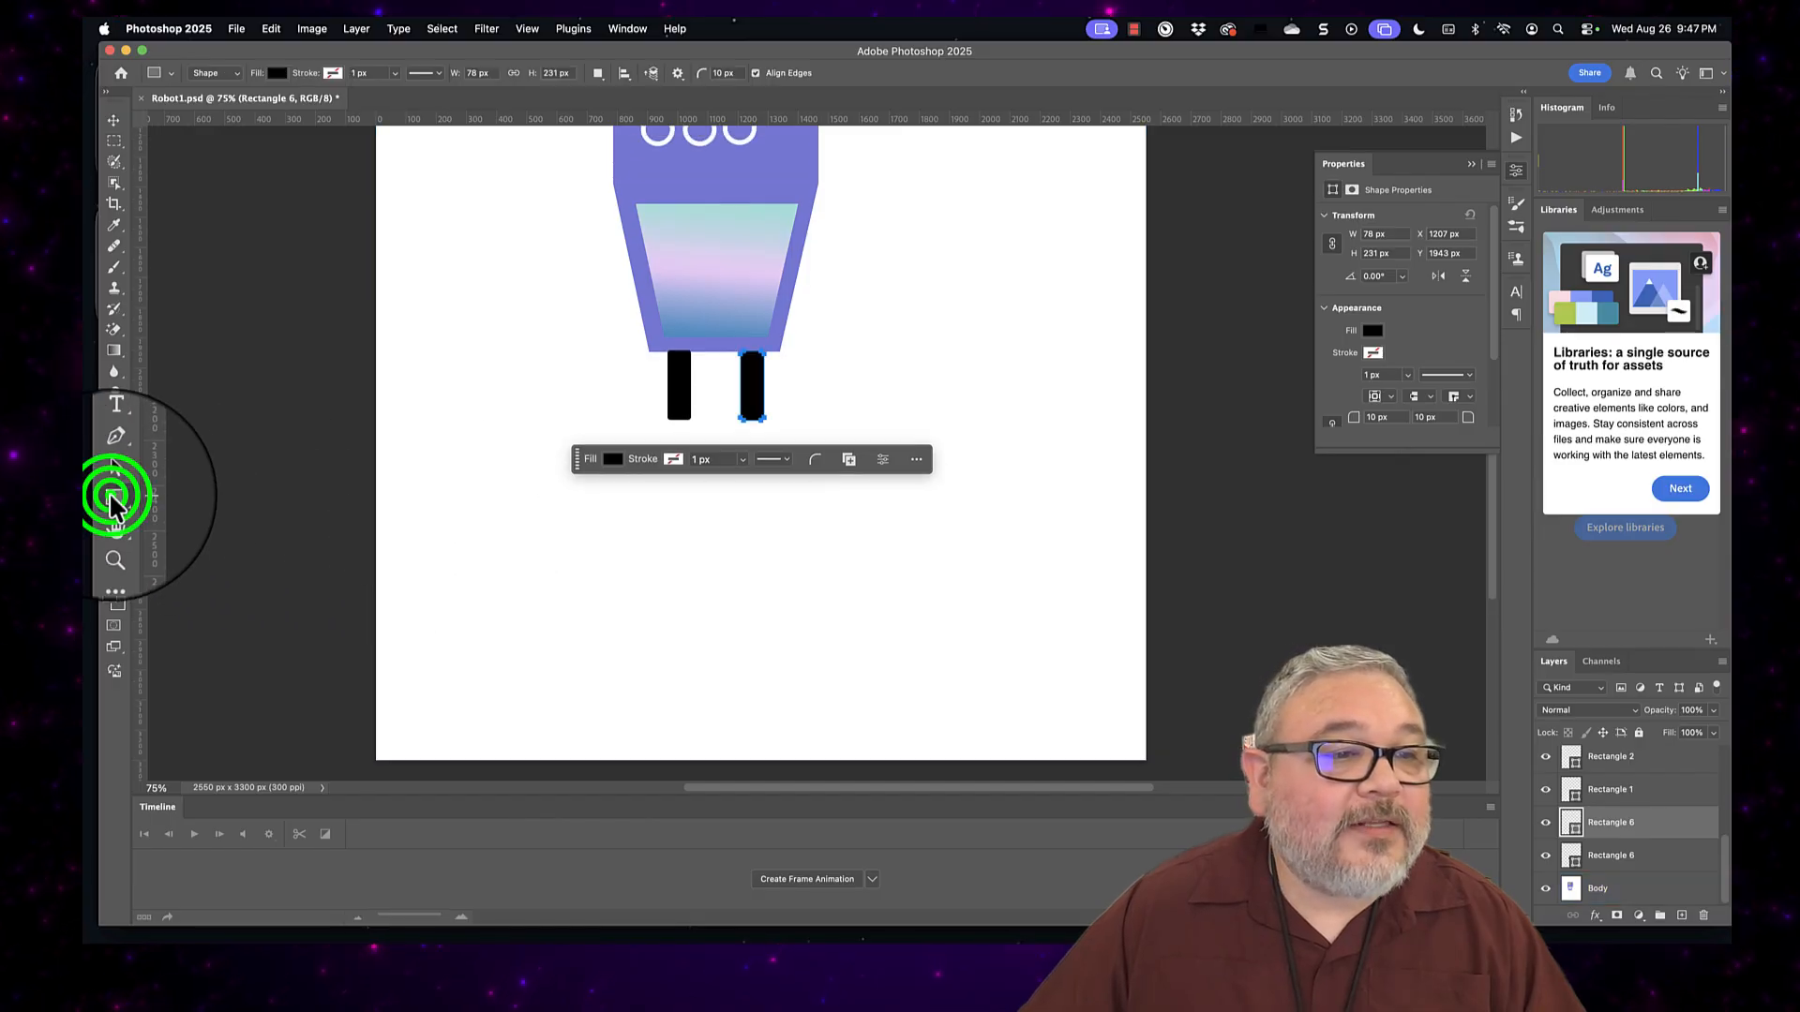
pyautogui.click(168, 540)
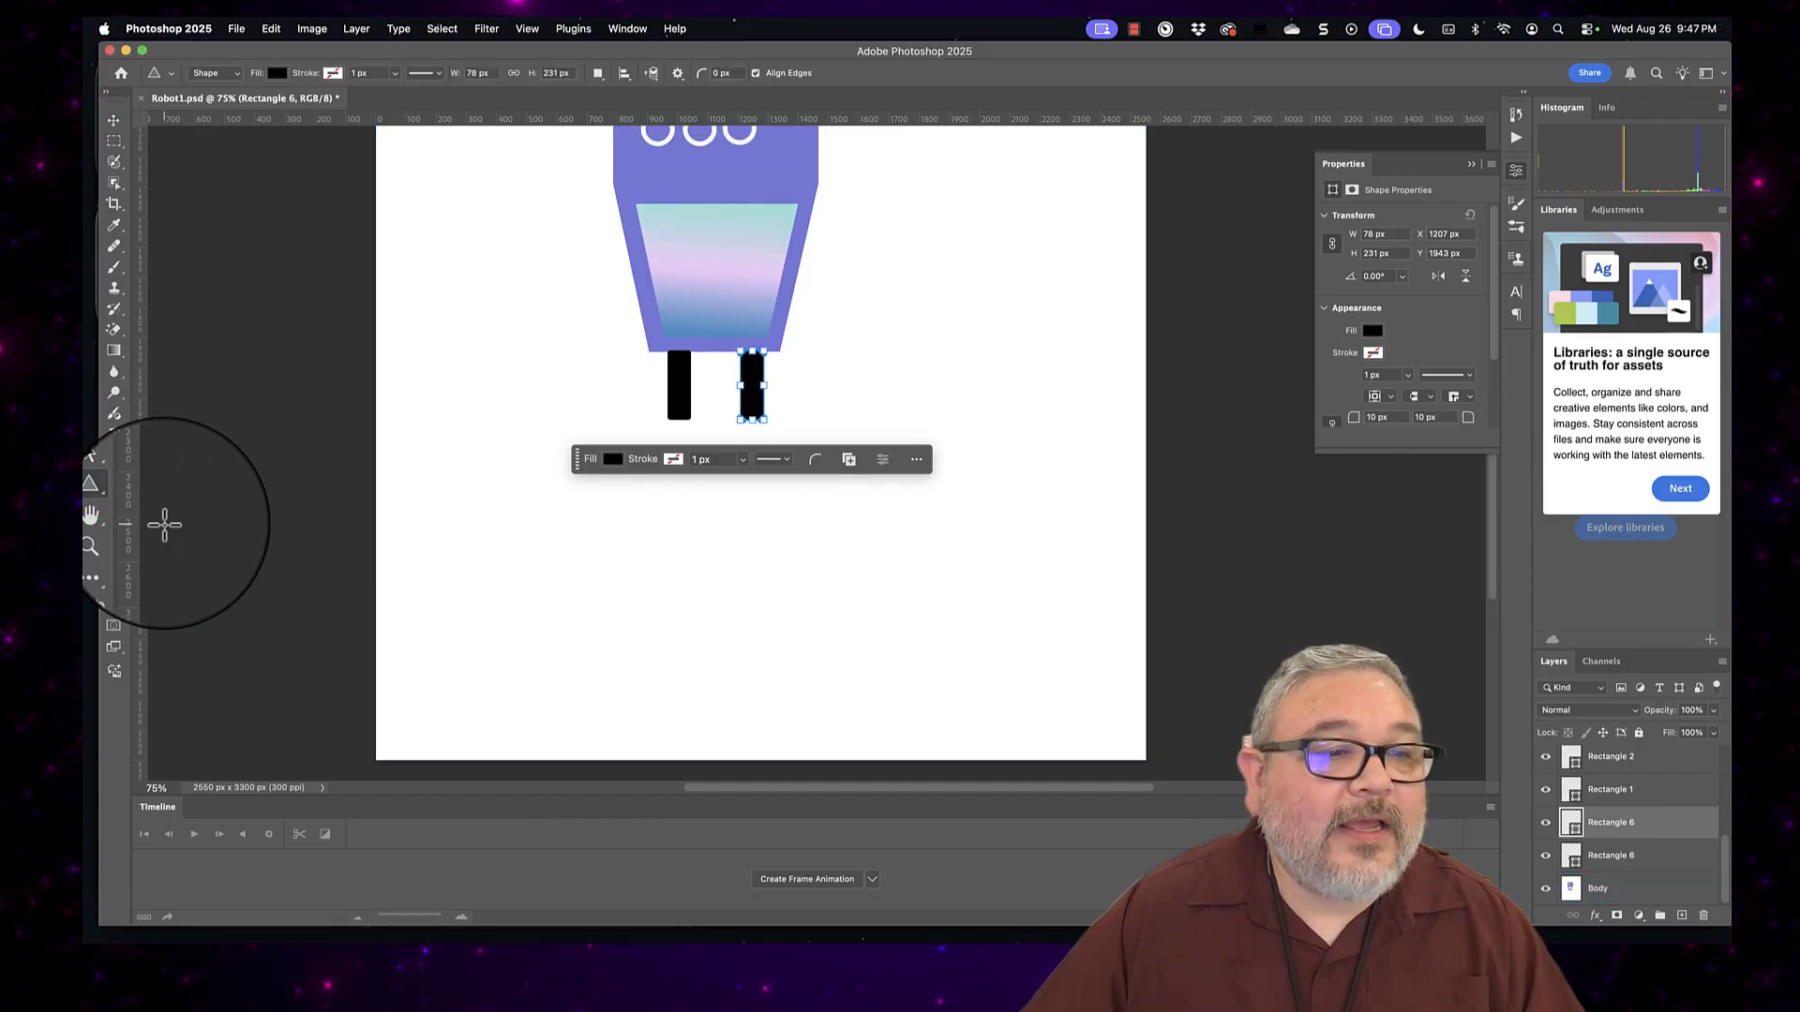
pyautogui.moveTo(663, 499); pyautogui.dragTo(734, 564)
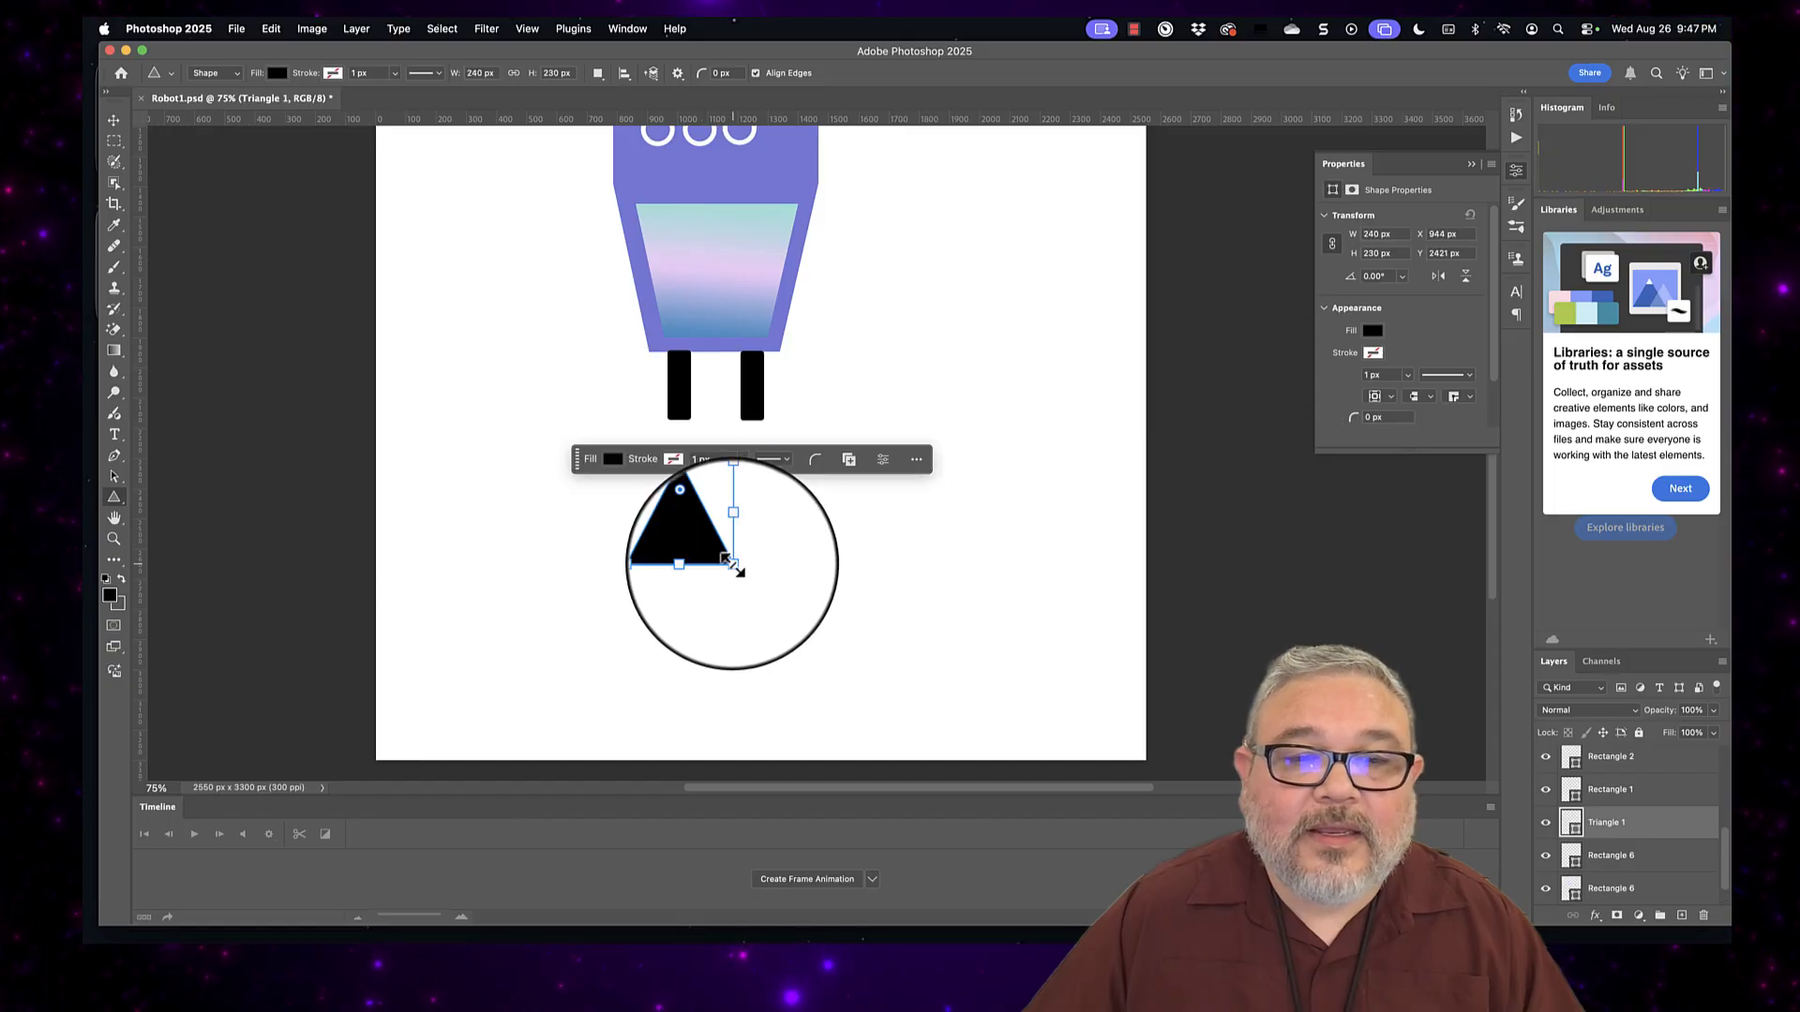
# Step: Duplicate the black triangle for the second foot
pyautogui.press('super+c')
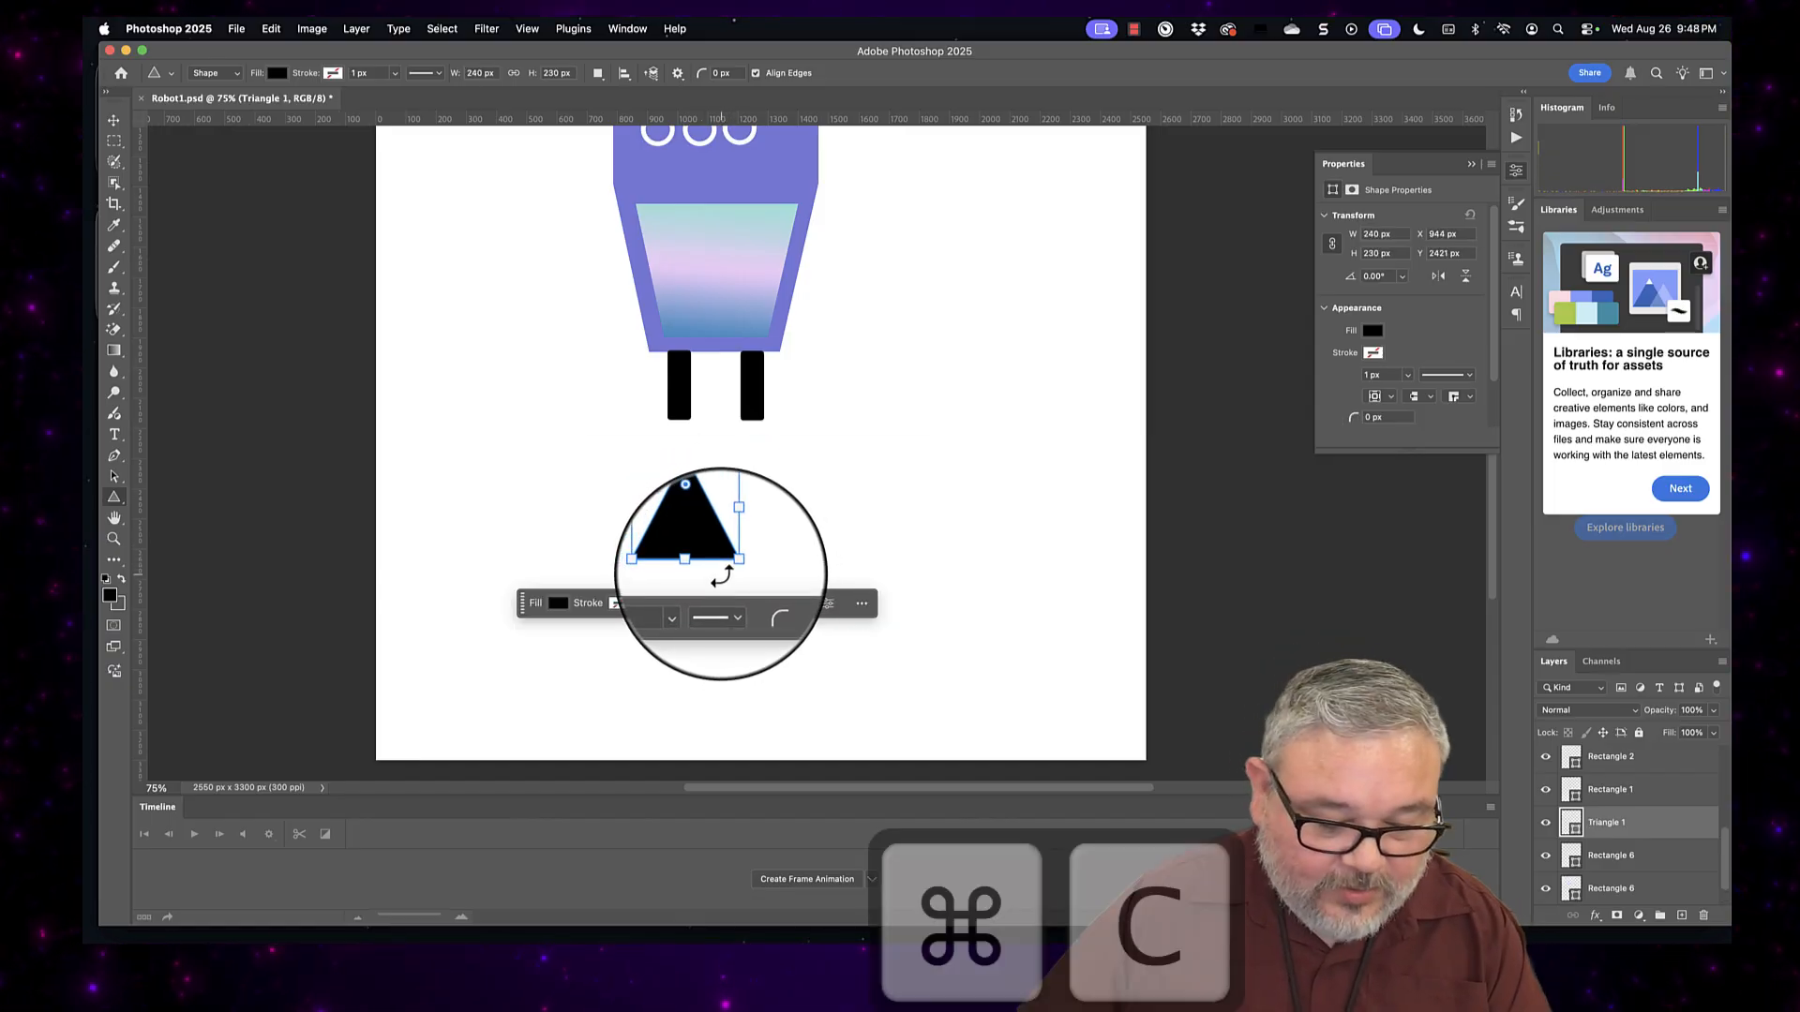
pyautogui.press('super+v')
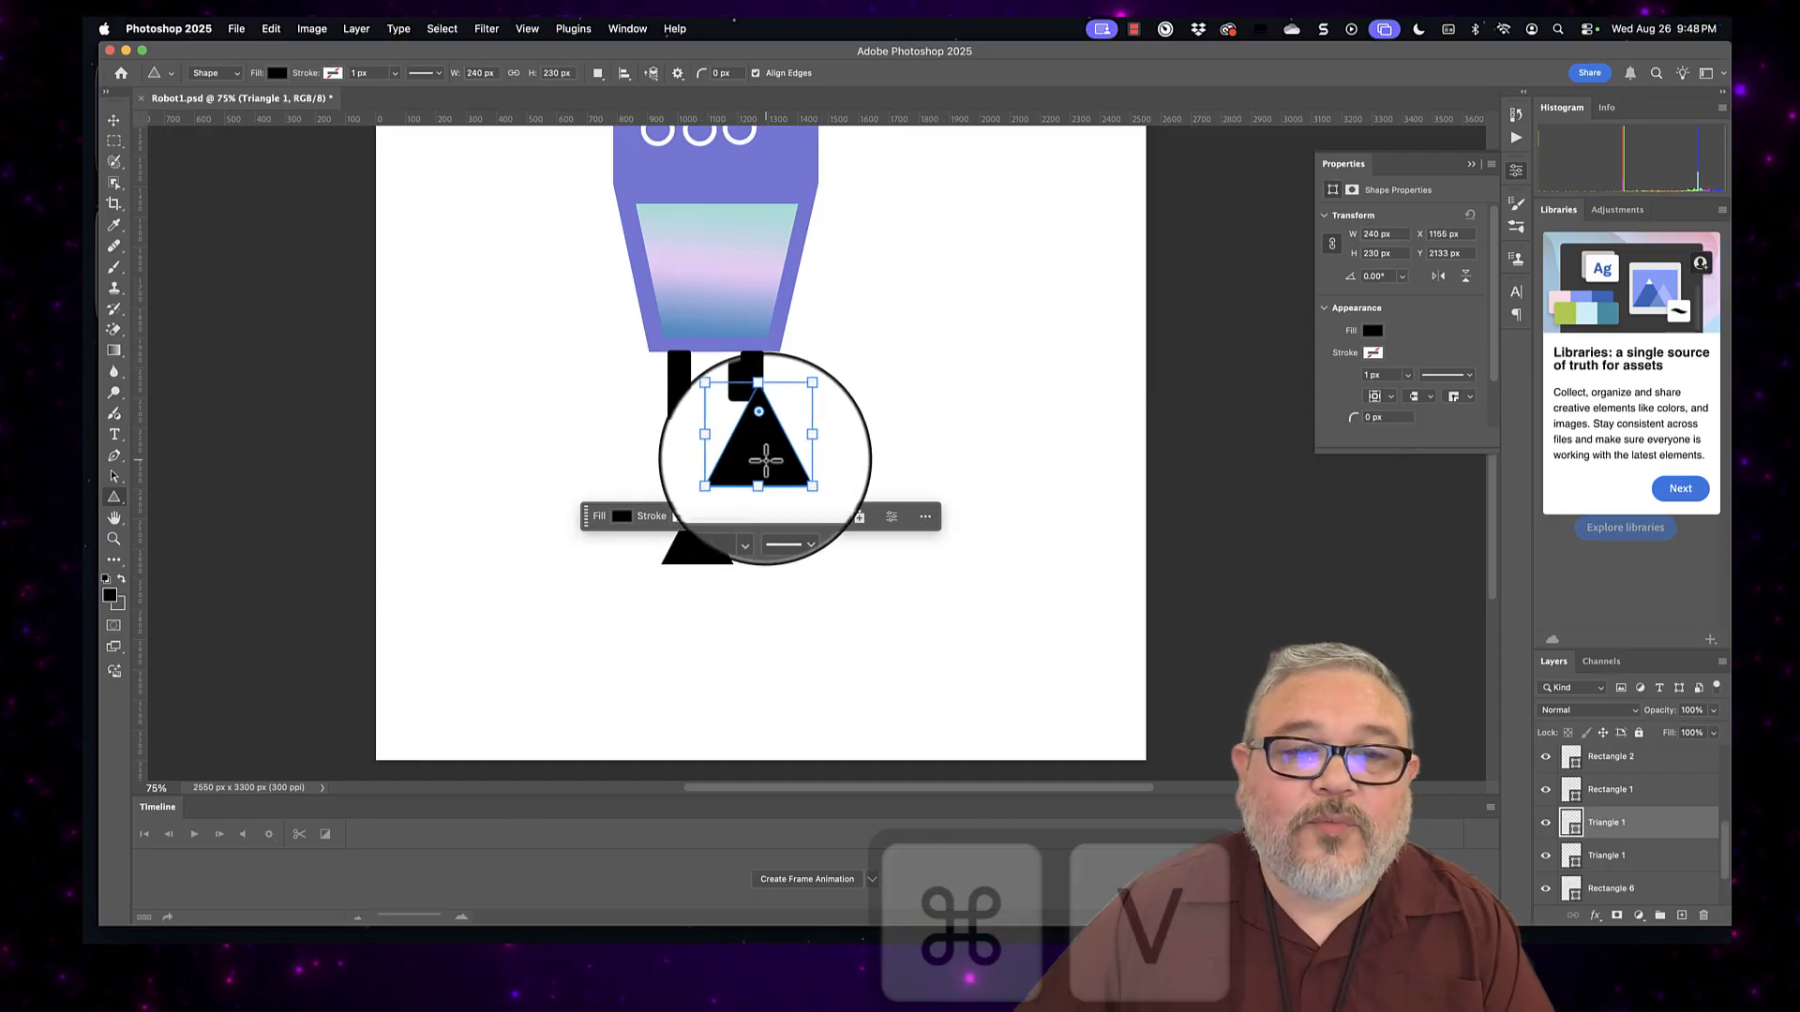
pyautogui.click(762, 455)
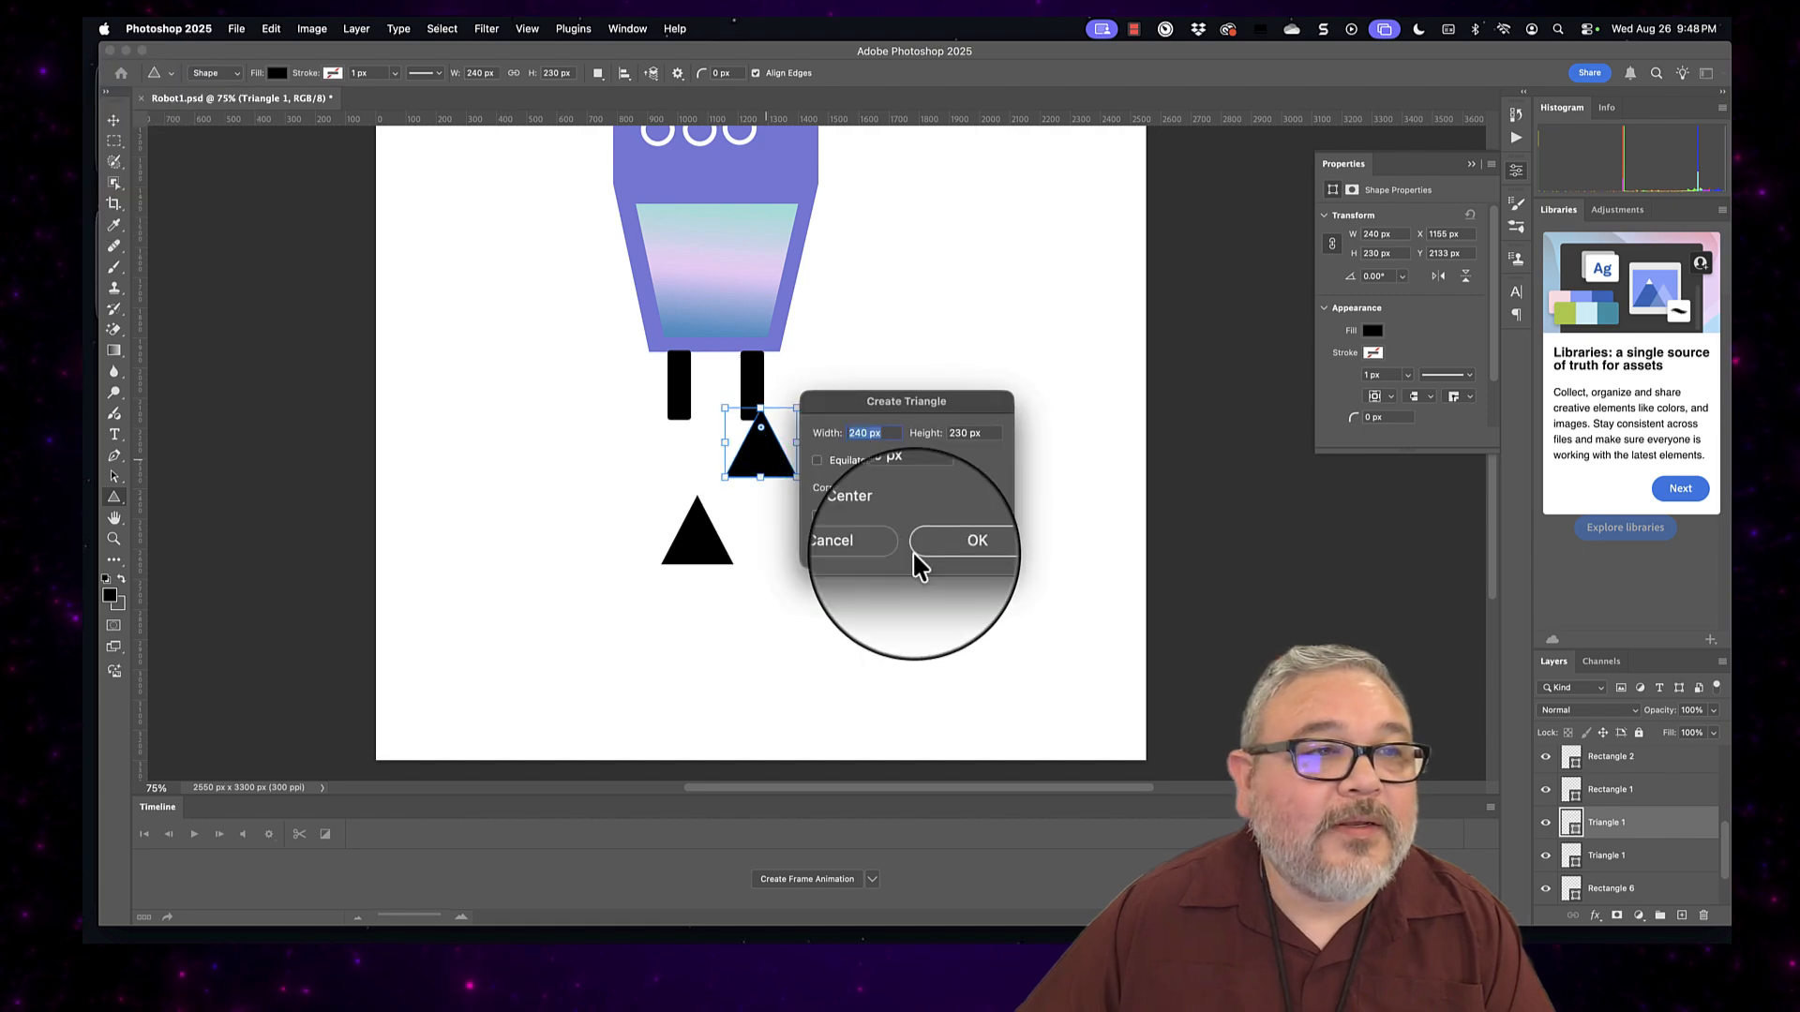
pyautogui.click(849, 542)
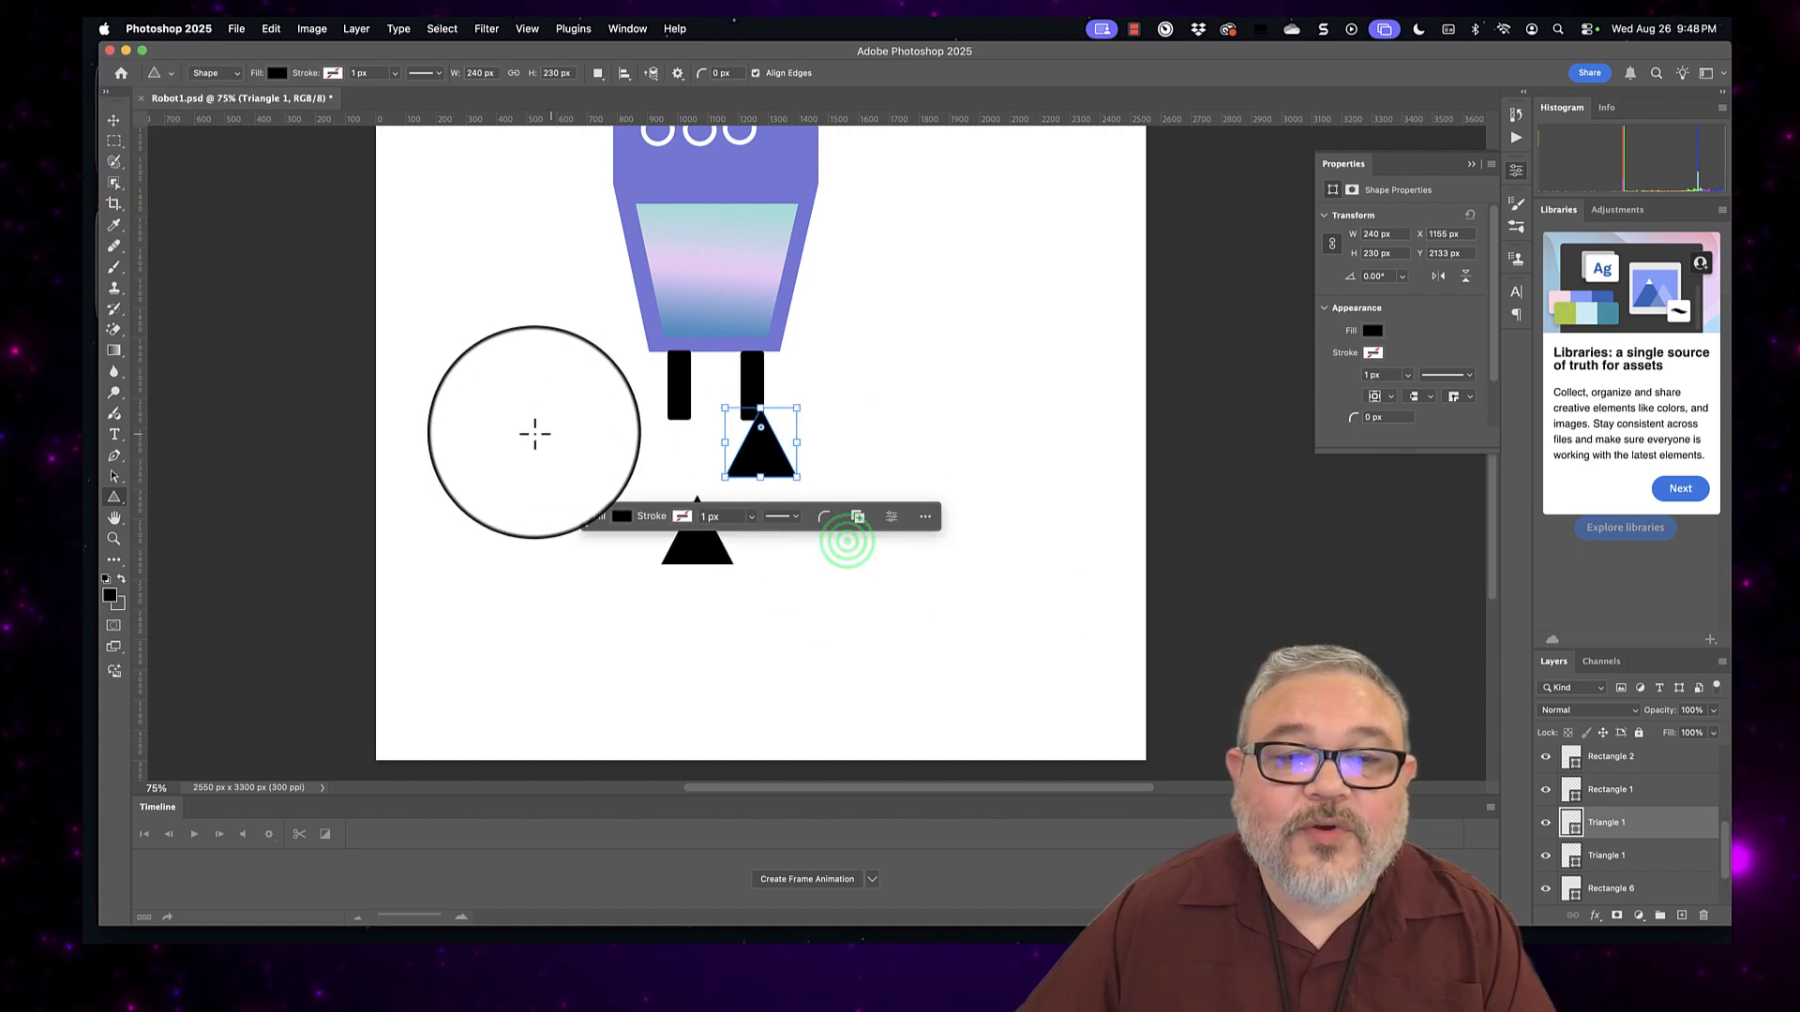
pyautogui.click(481, 420)
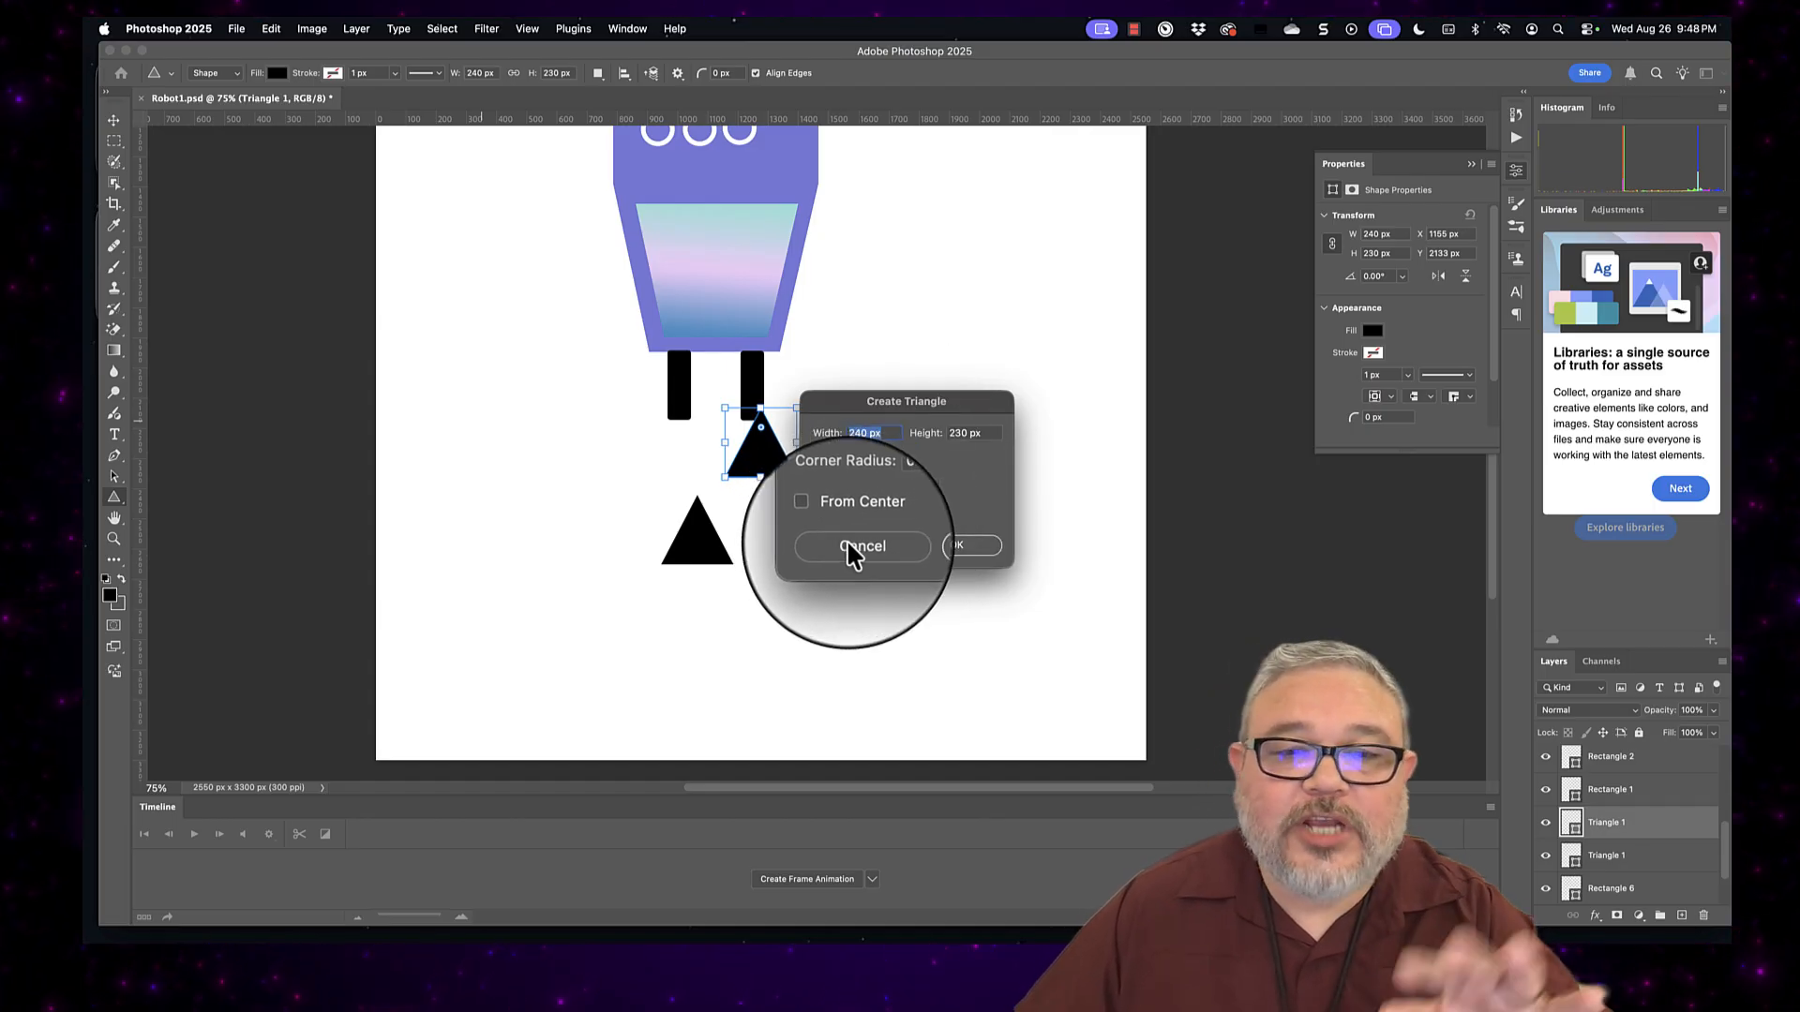
pyautogui.click(844, 546)
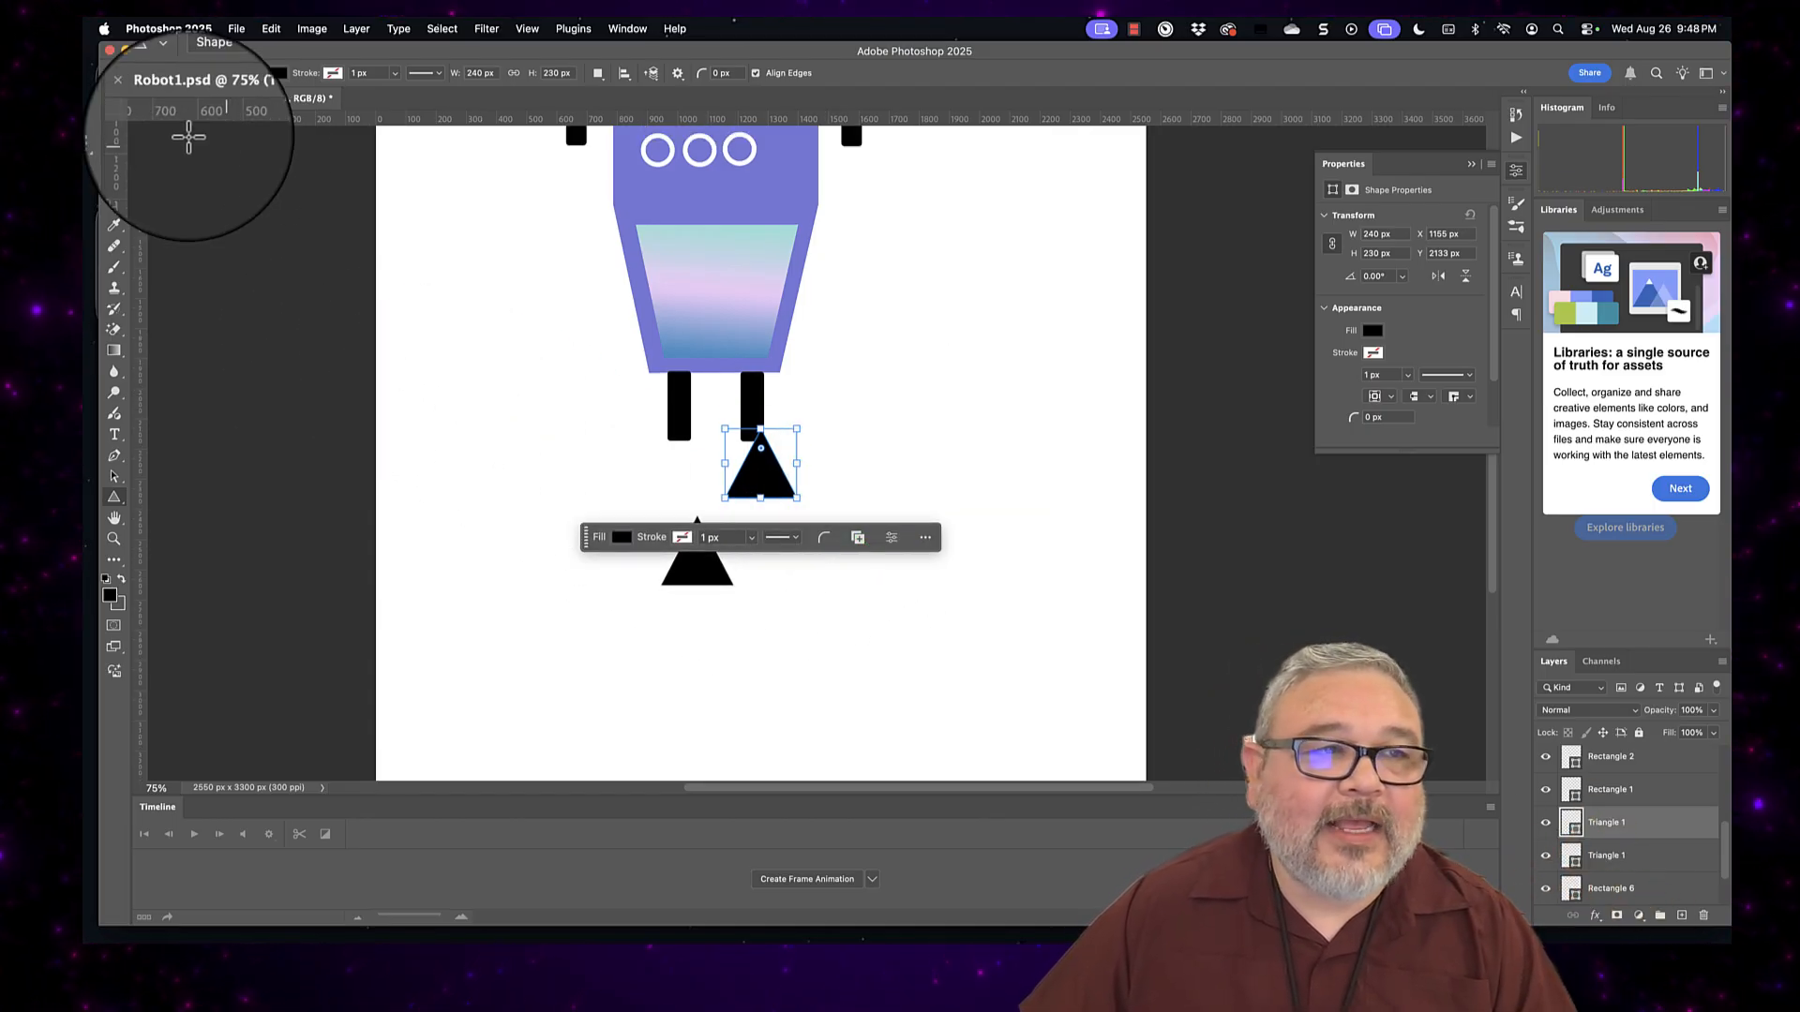
# Step: Move one triangle onto the end of the right leg and the other onto the left leg at about X 884, Y 2054 px
pyautogui.click(113, 121)
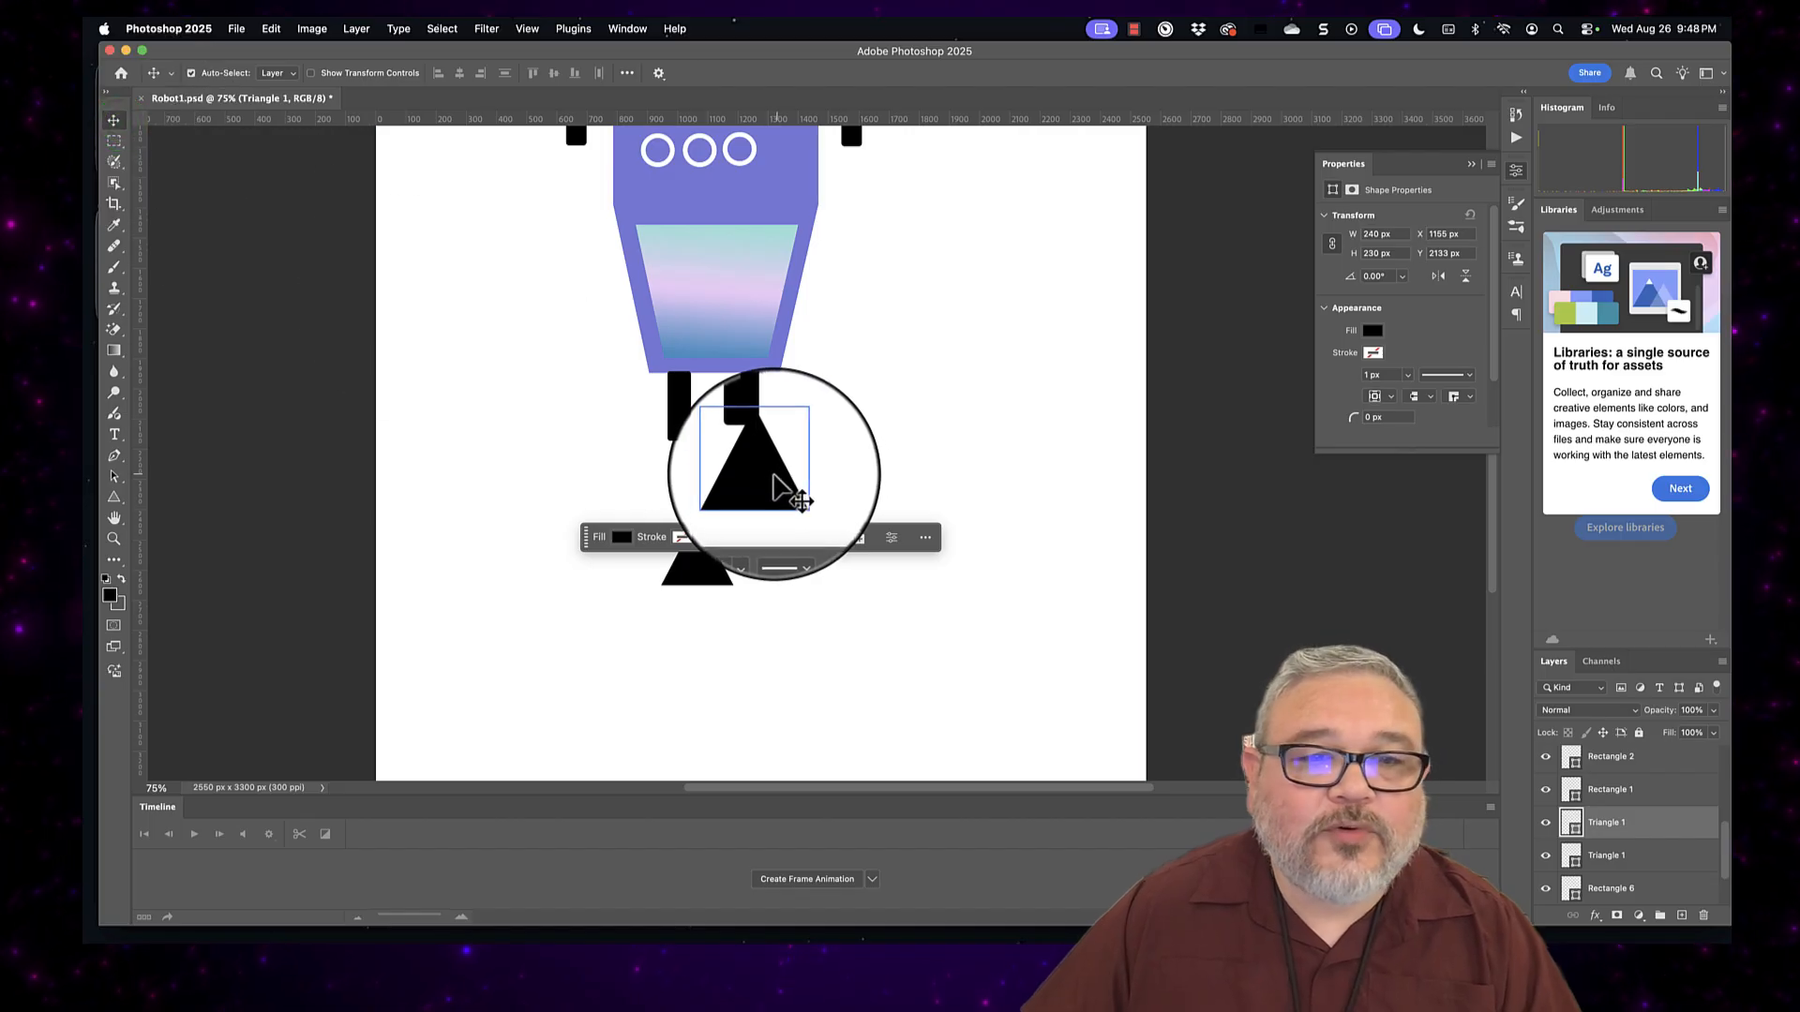
pyautogui.moveTo(770, 480); pyautogui.dragTo(744, 474)
pyautogui.moveTo(706, 577); pyautogui.dragTo(686, 455)
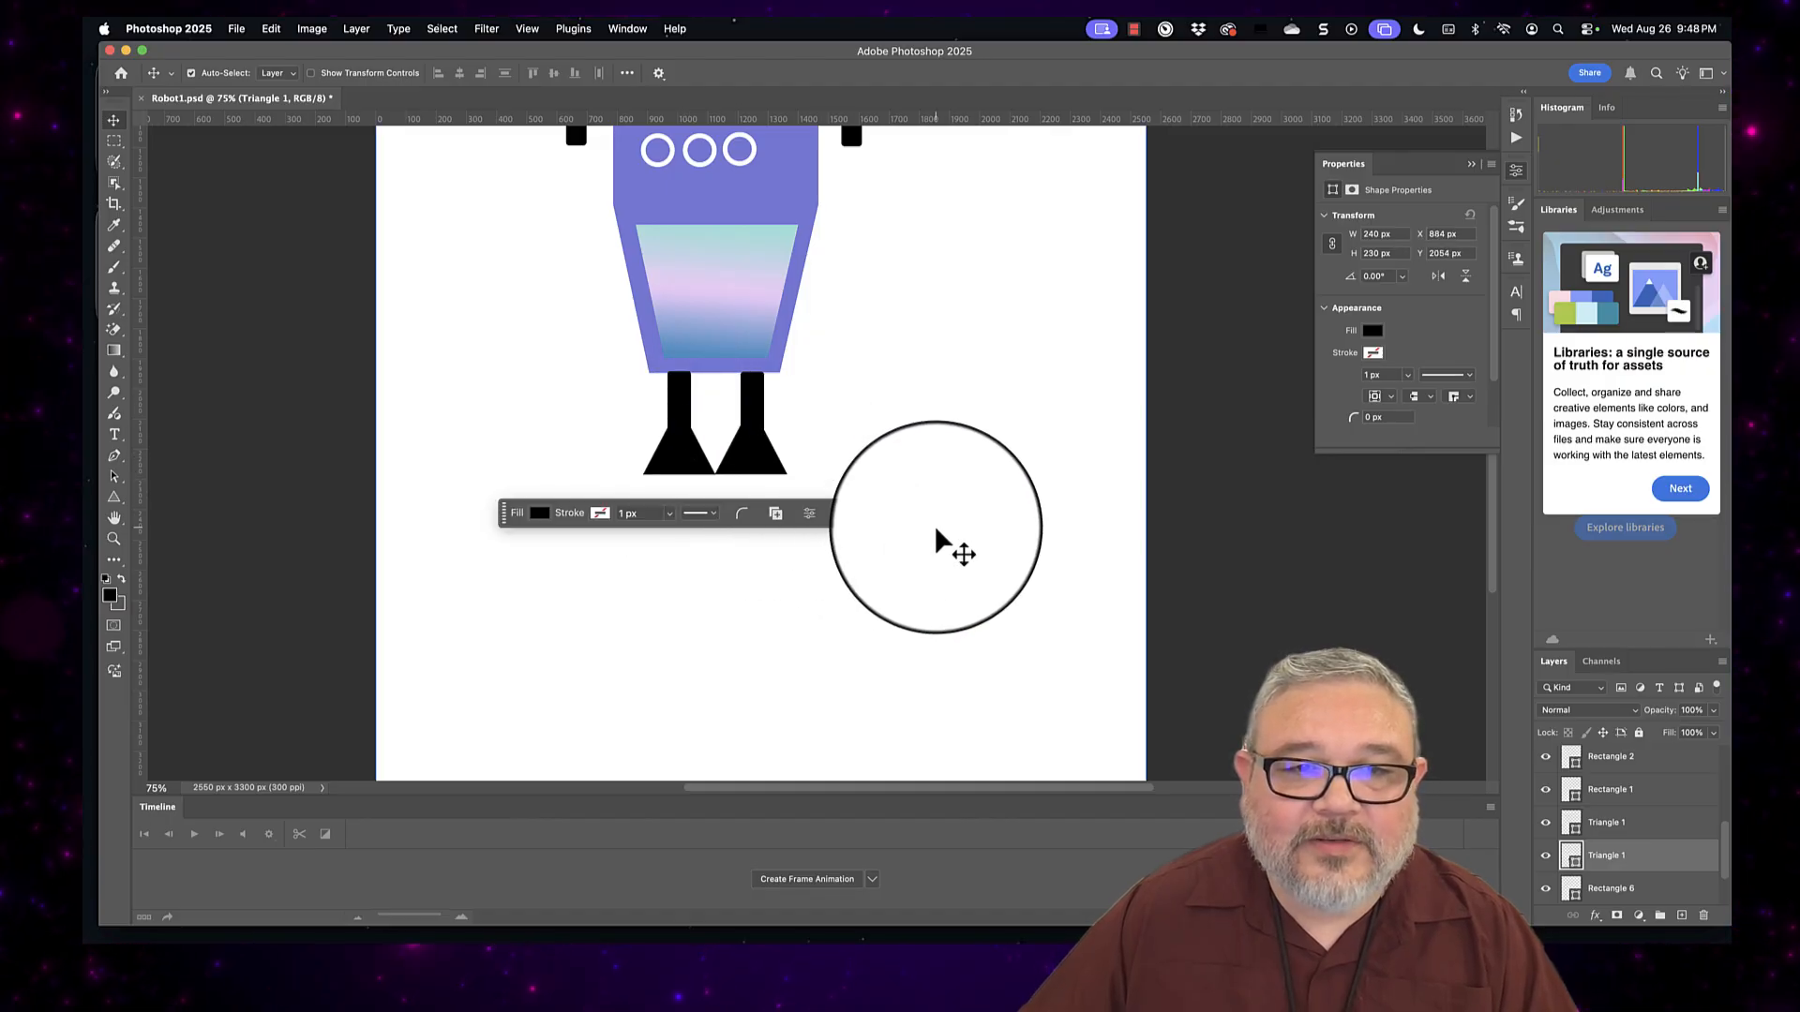
pyautogui.scroll(5, 935, 526)
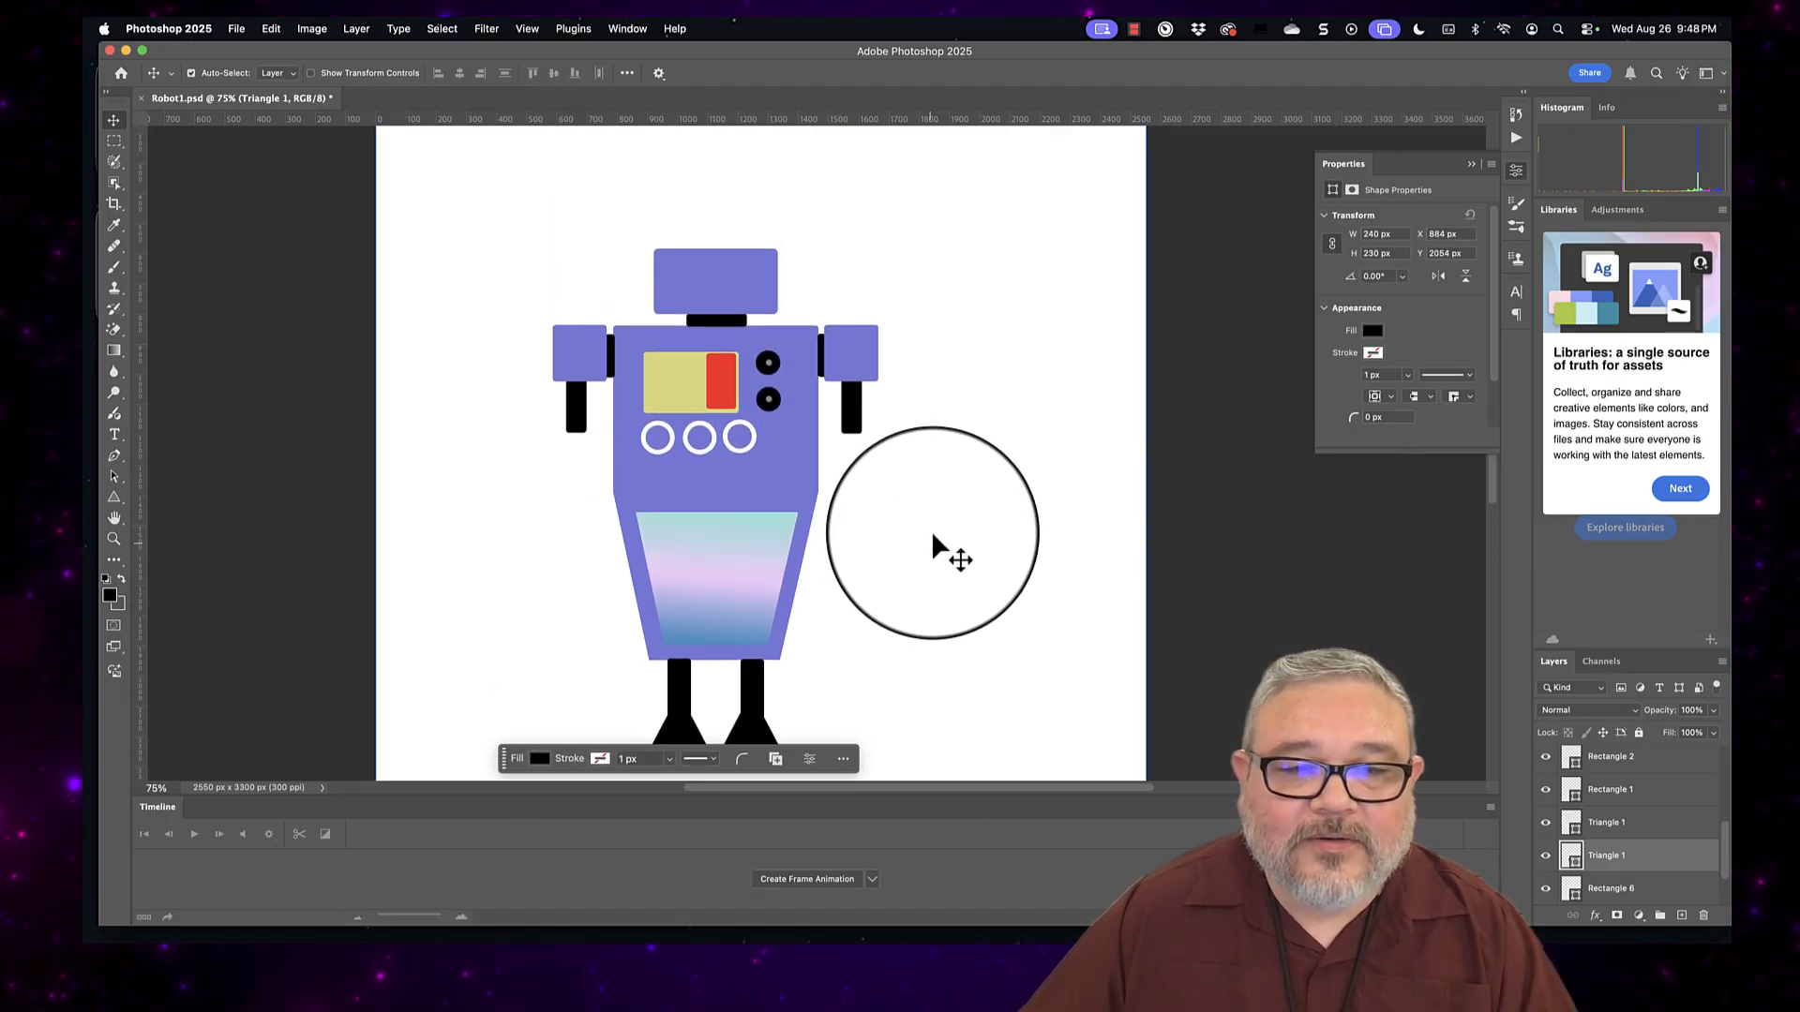
pyautogui.scroll(-3, 934, 542)
pyautogui.scroll(1, 933, 531)
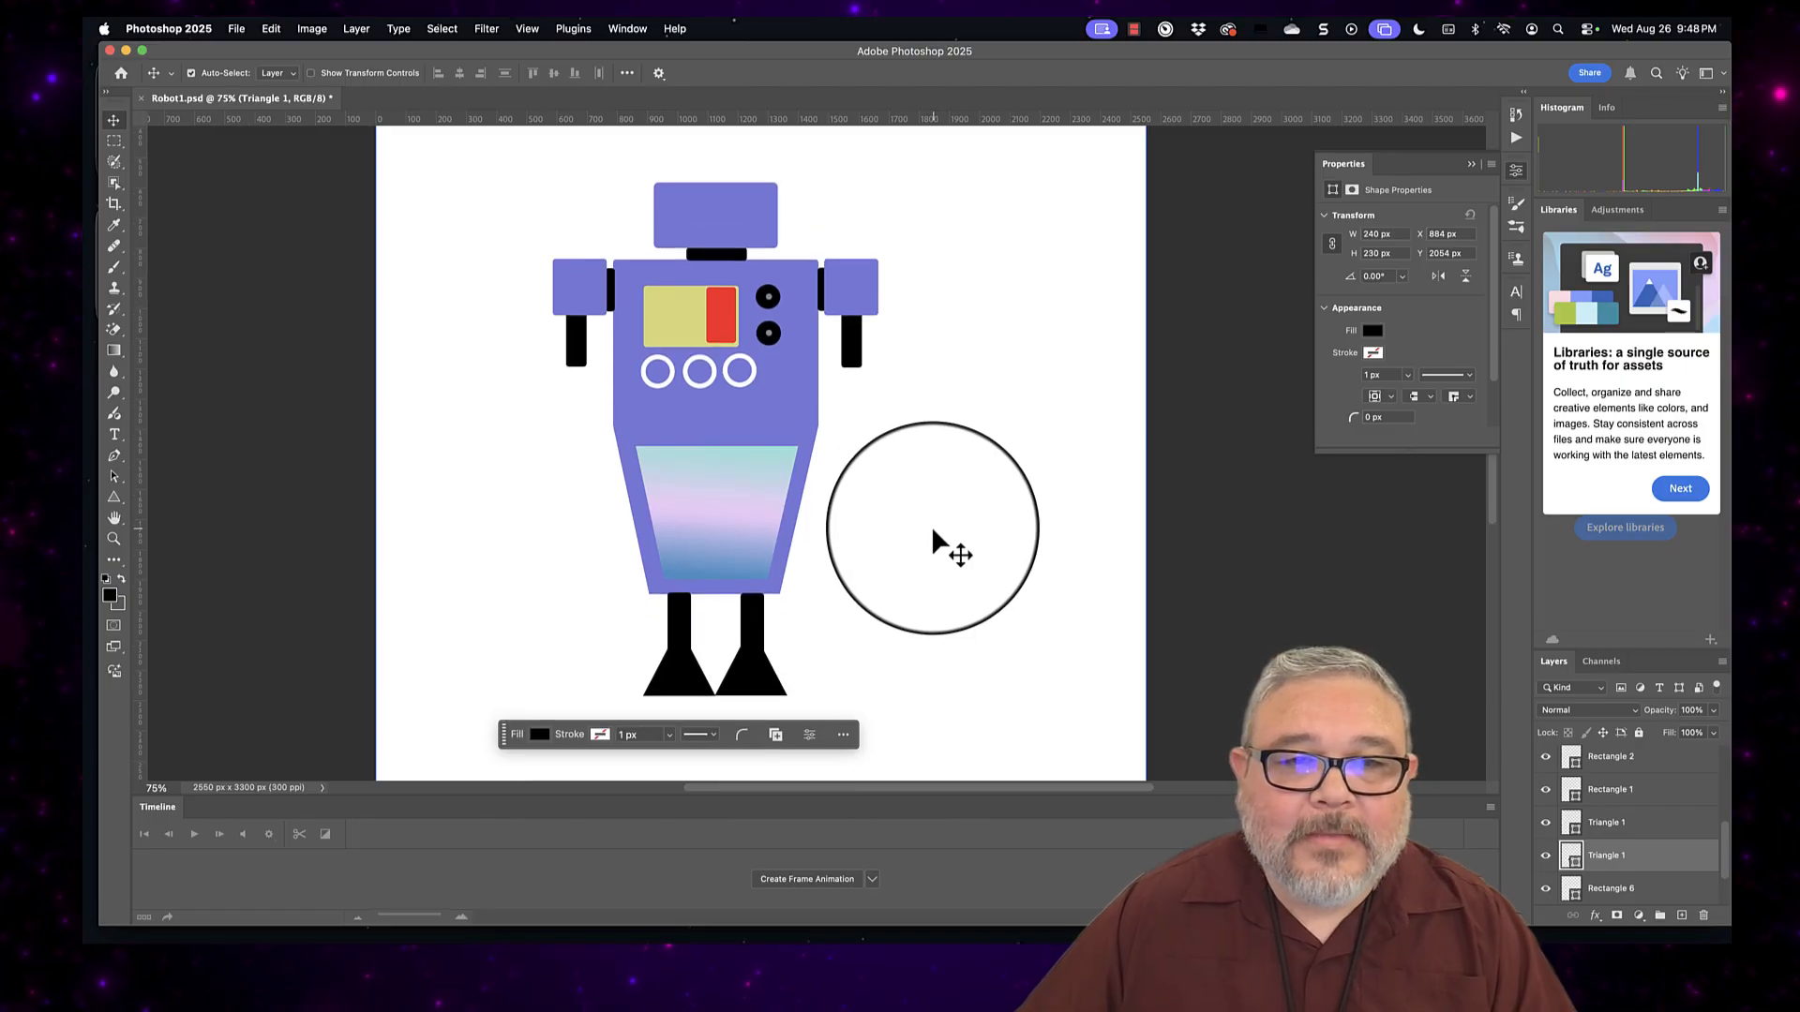
# Step: Draw a black rectangle about 222 px wide and 49 px high in the empty area beside the head
pyautogui.hscroll(1, 683, 216)
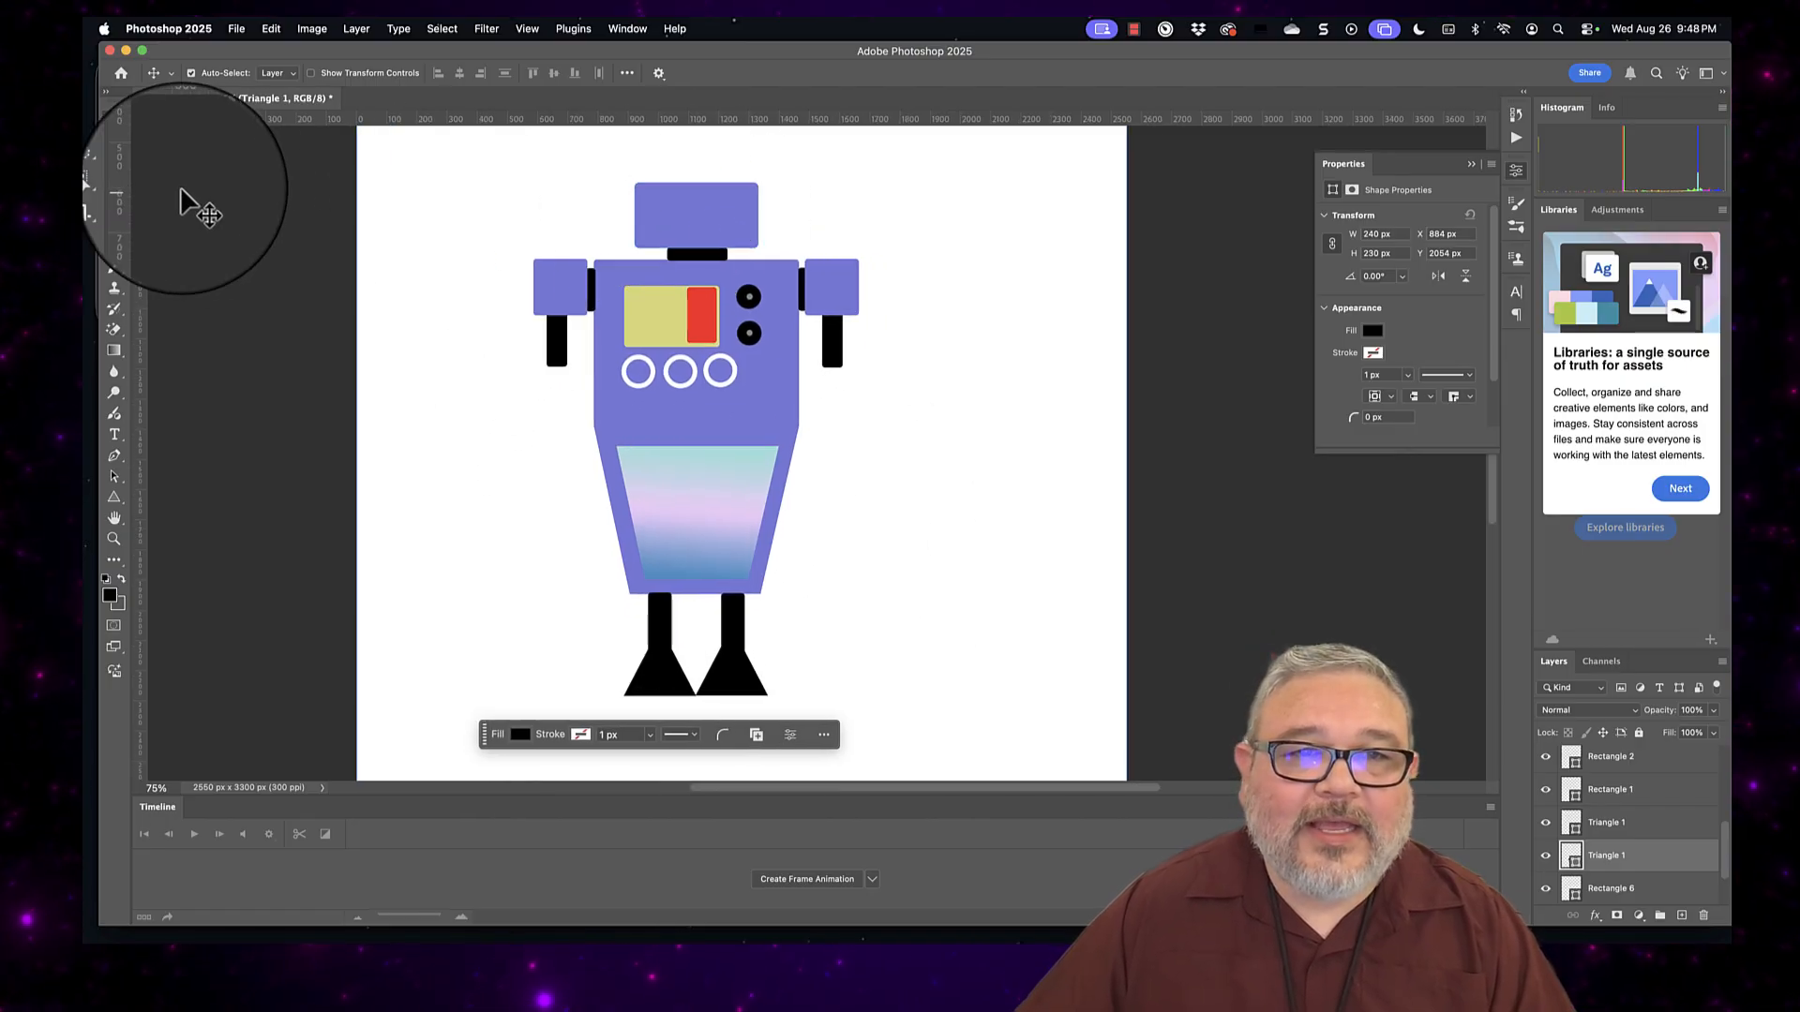
pyautogui.click(113, 497)
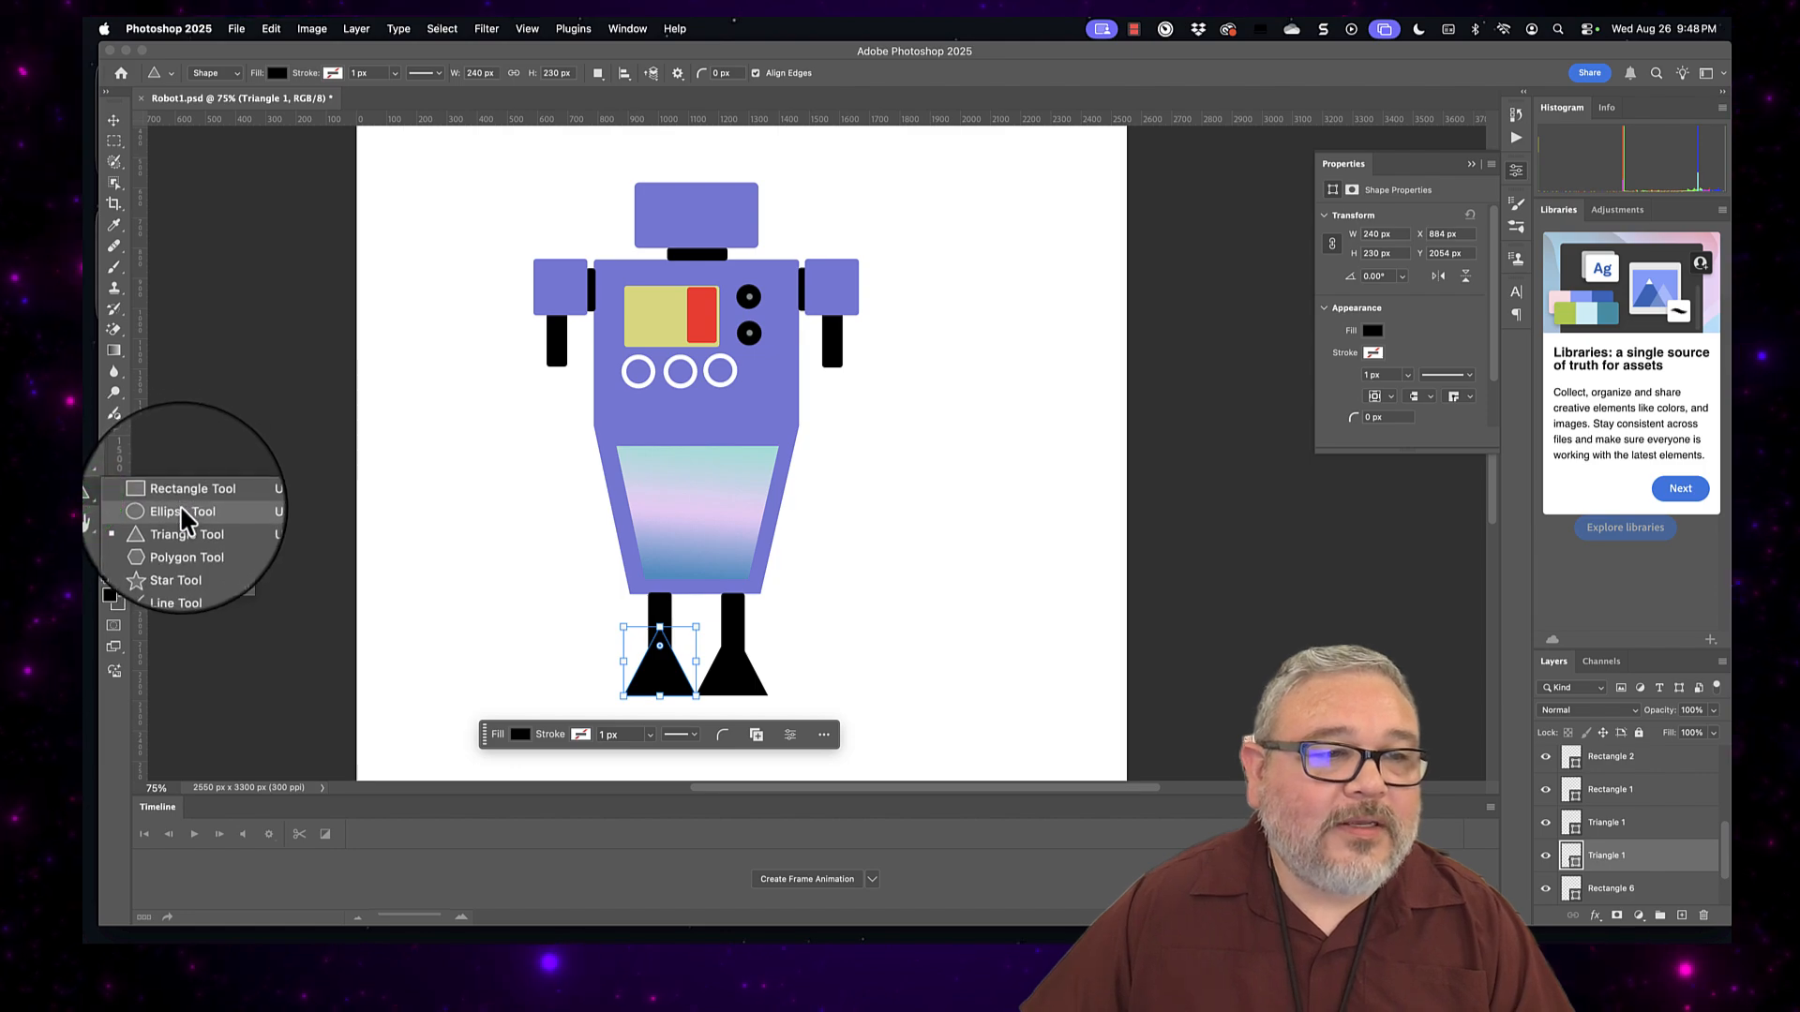
pyautogui.click(184, 491)
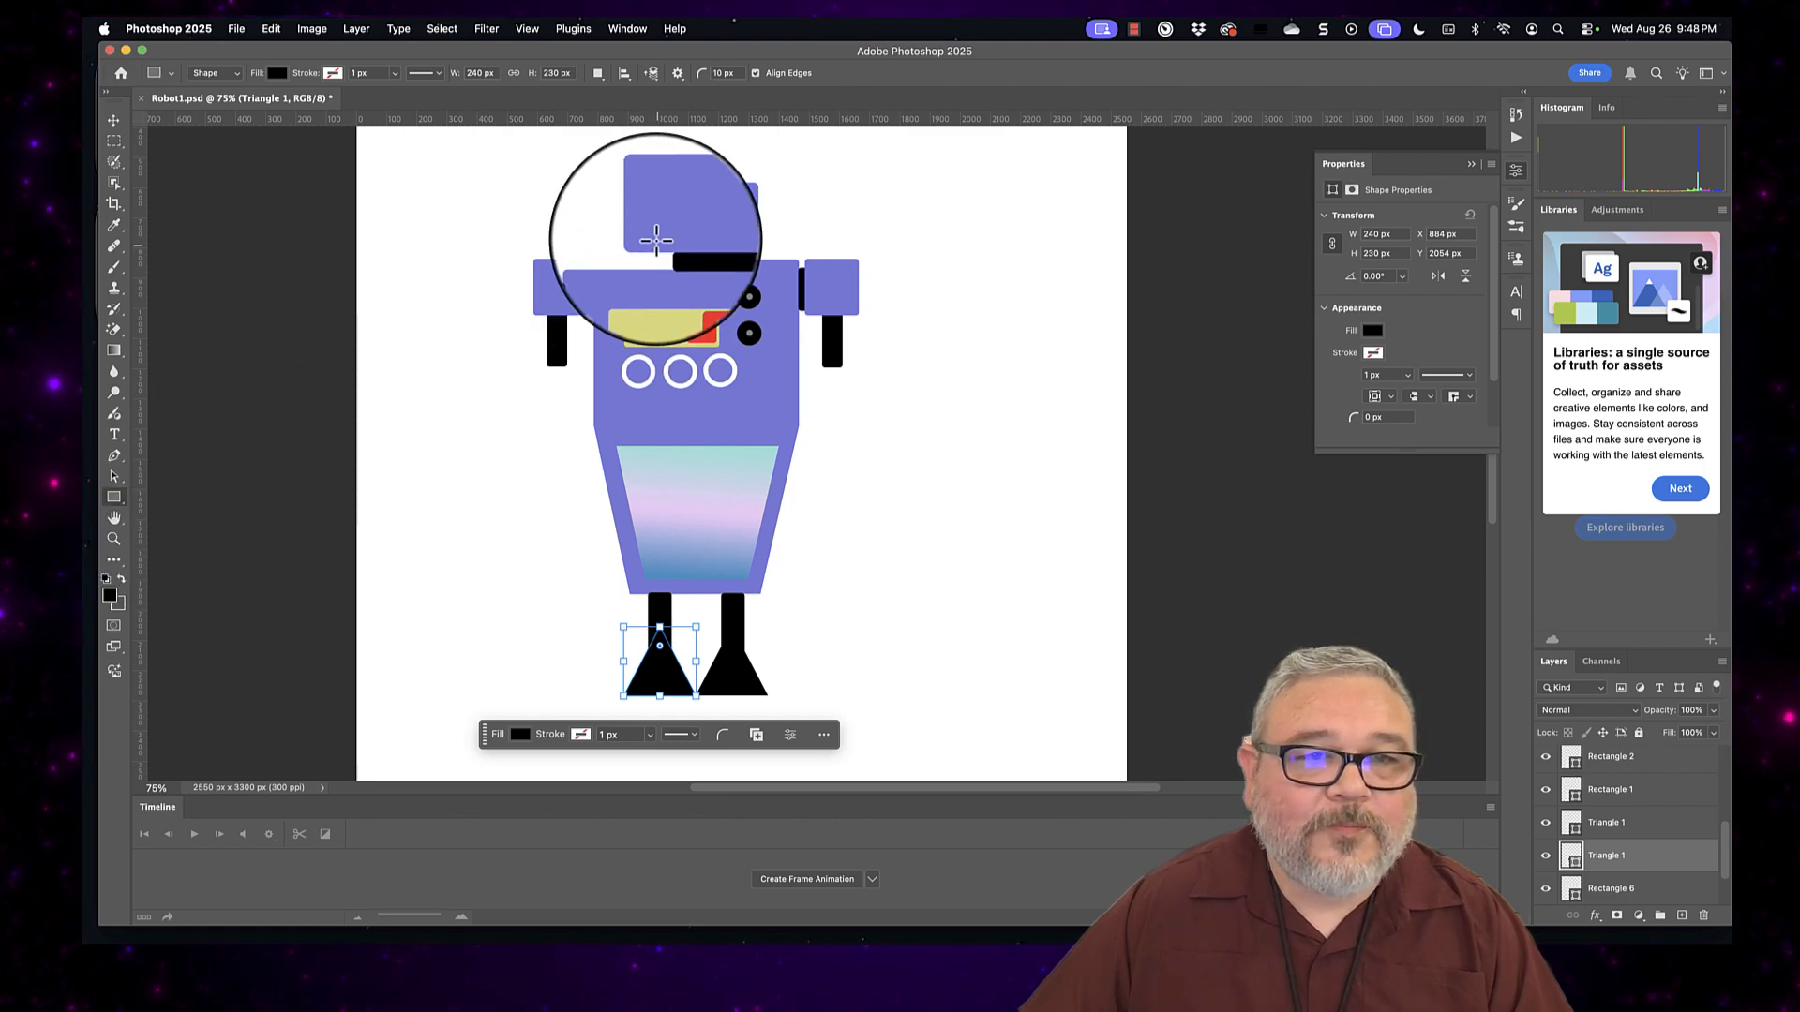
pyautogui.moveTo(654, 226); pyautogui.dragTo(740, 238)
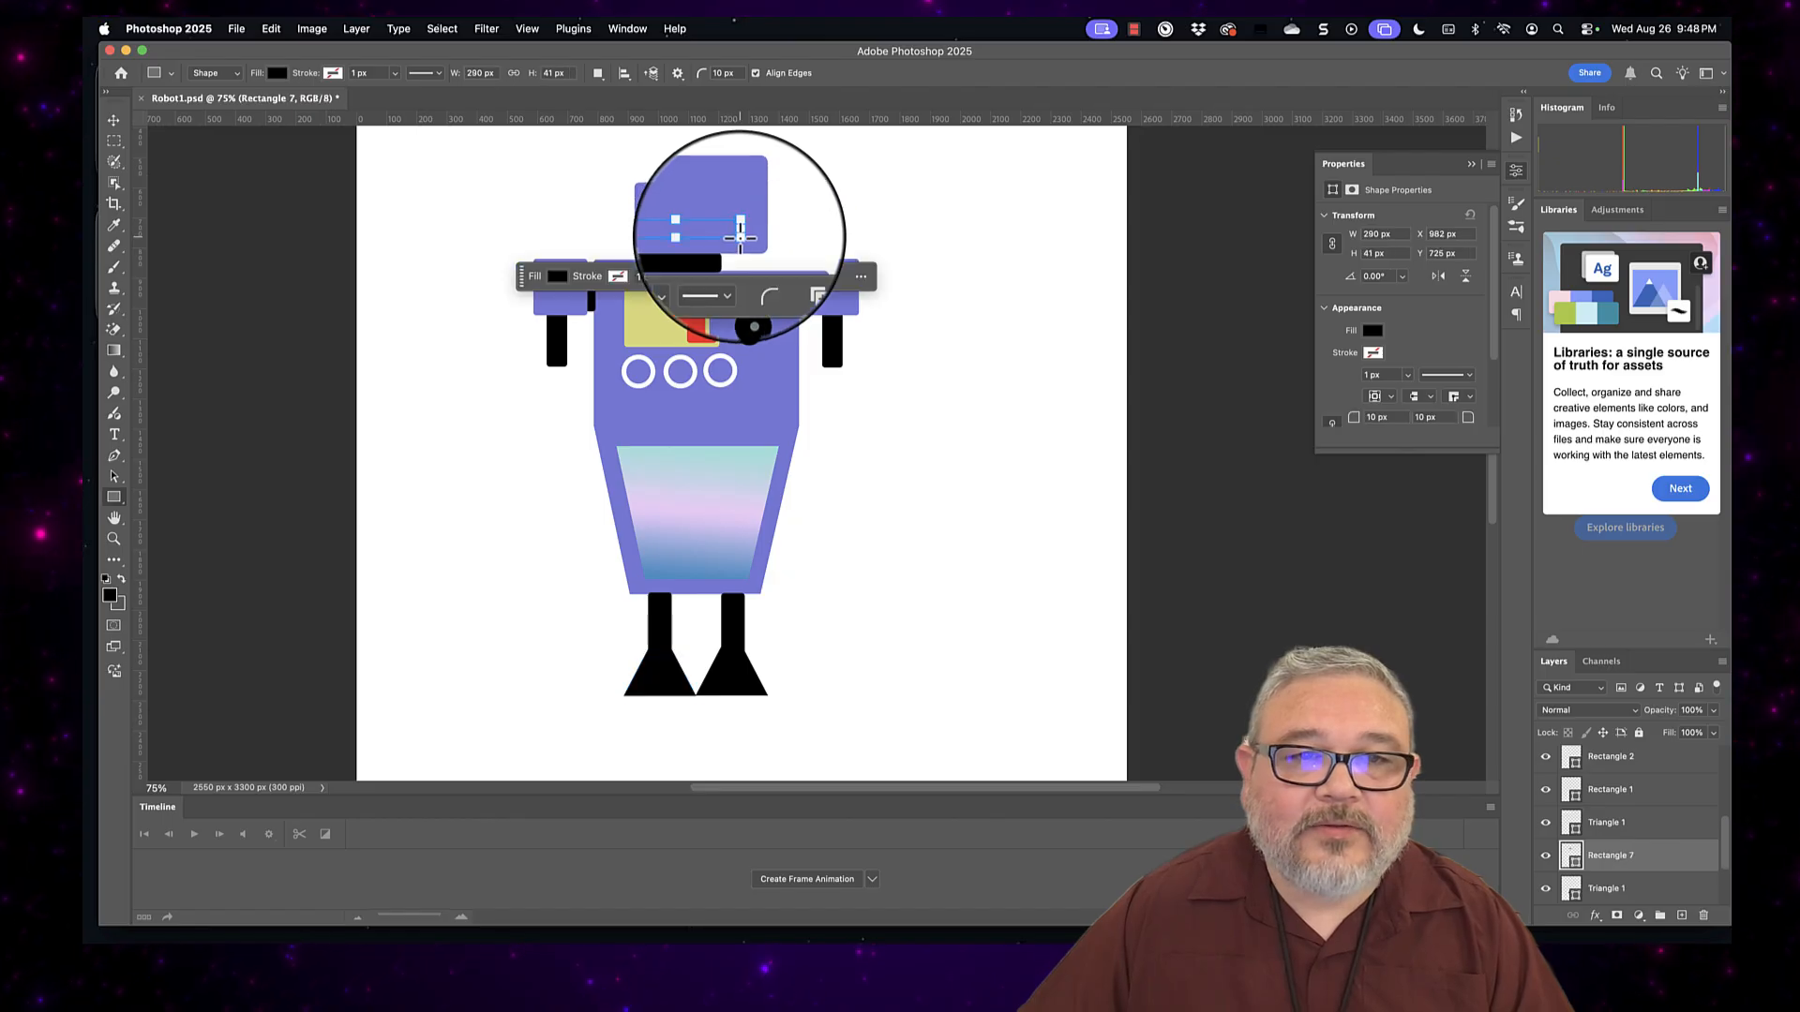
pyautogui.press('super+z')
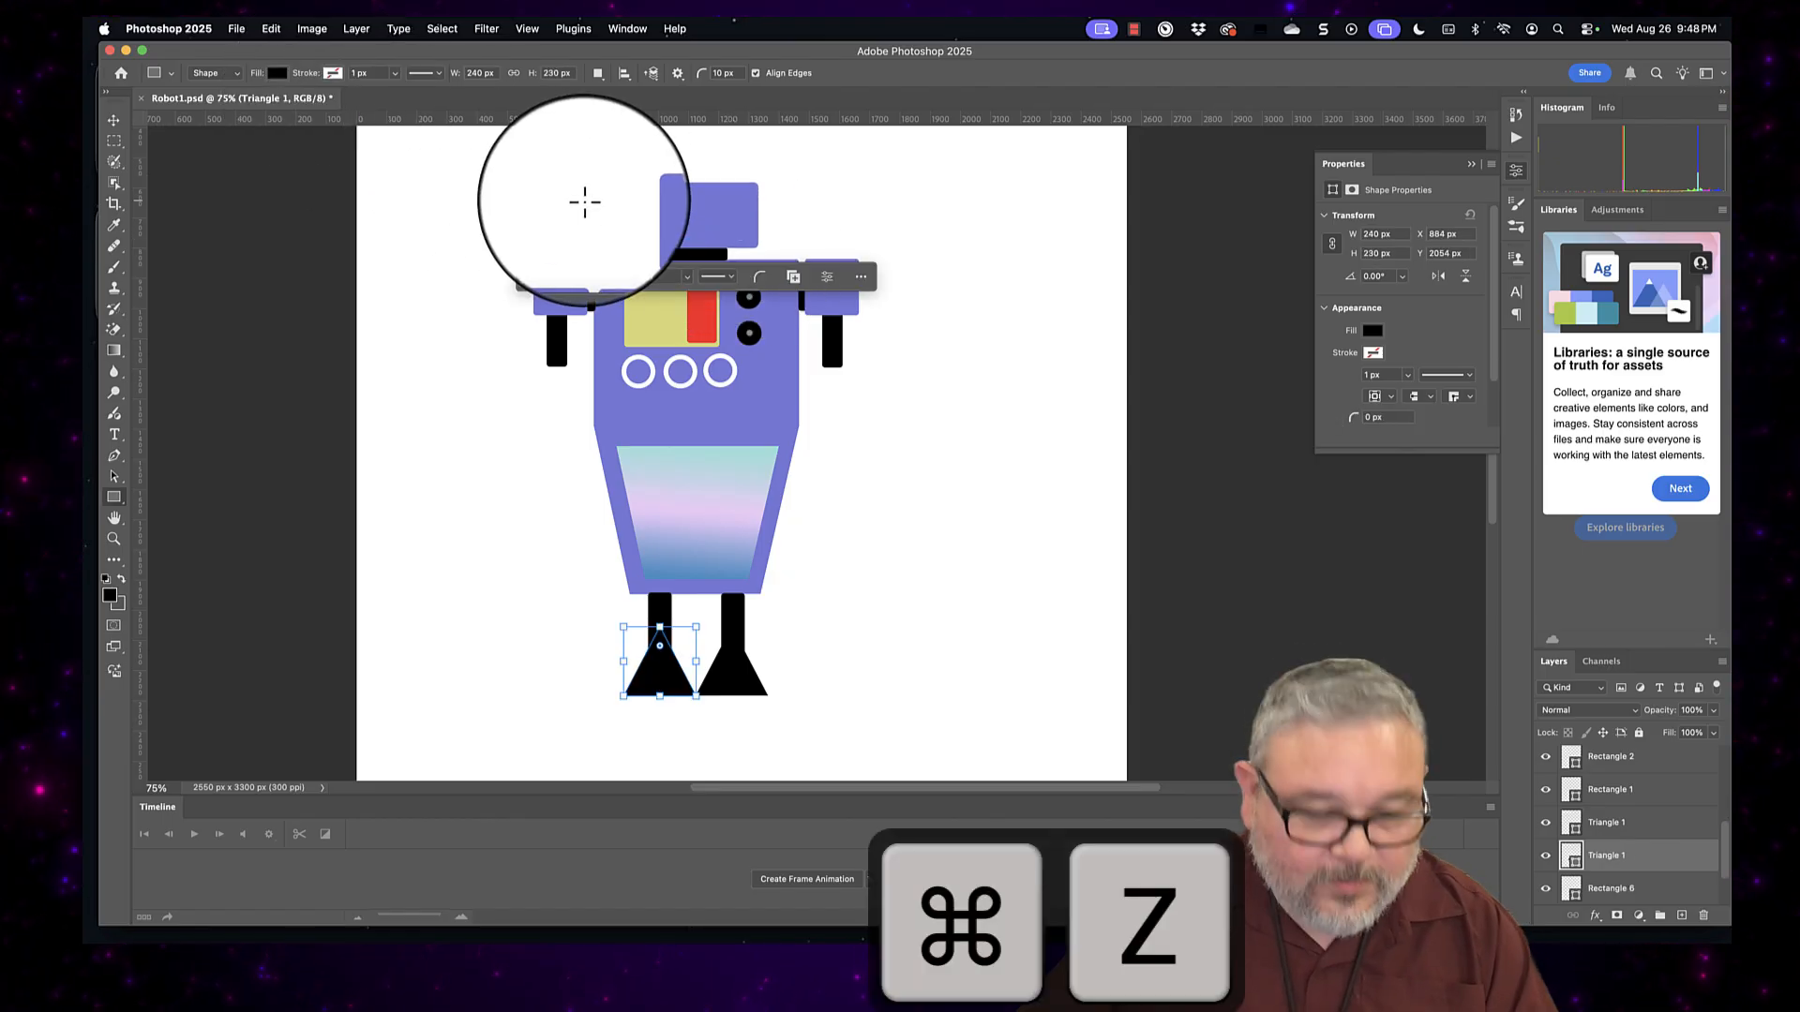
pyautogui.scroll(6, 1608, 831)
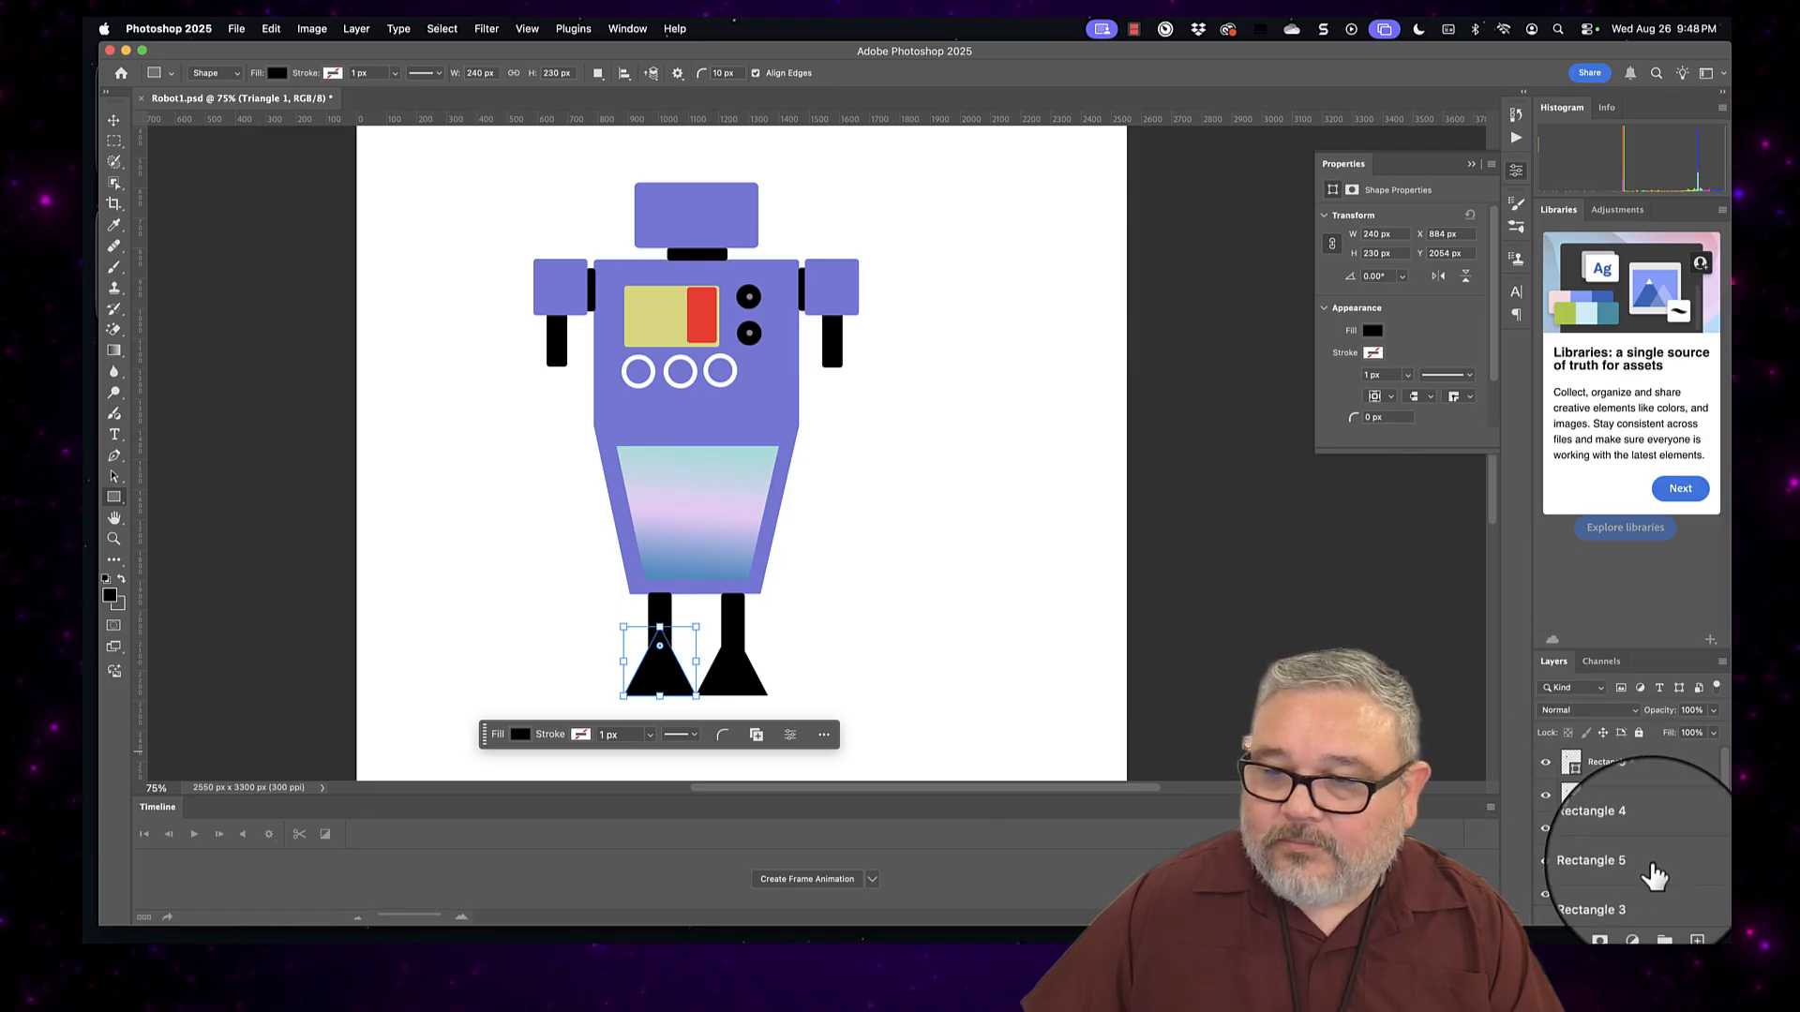
pyautogui.moveTo(917, 362); pyautogui.dragTo(840, 244)
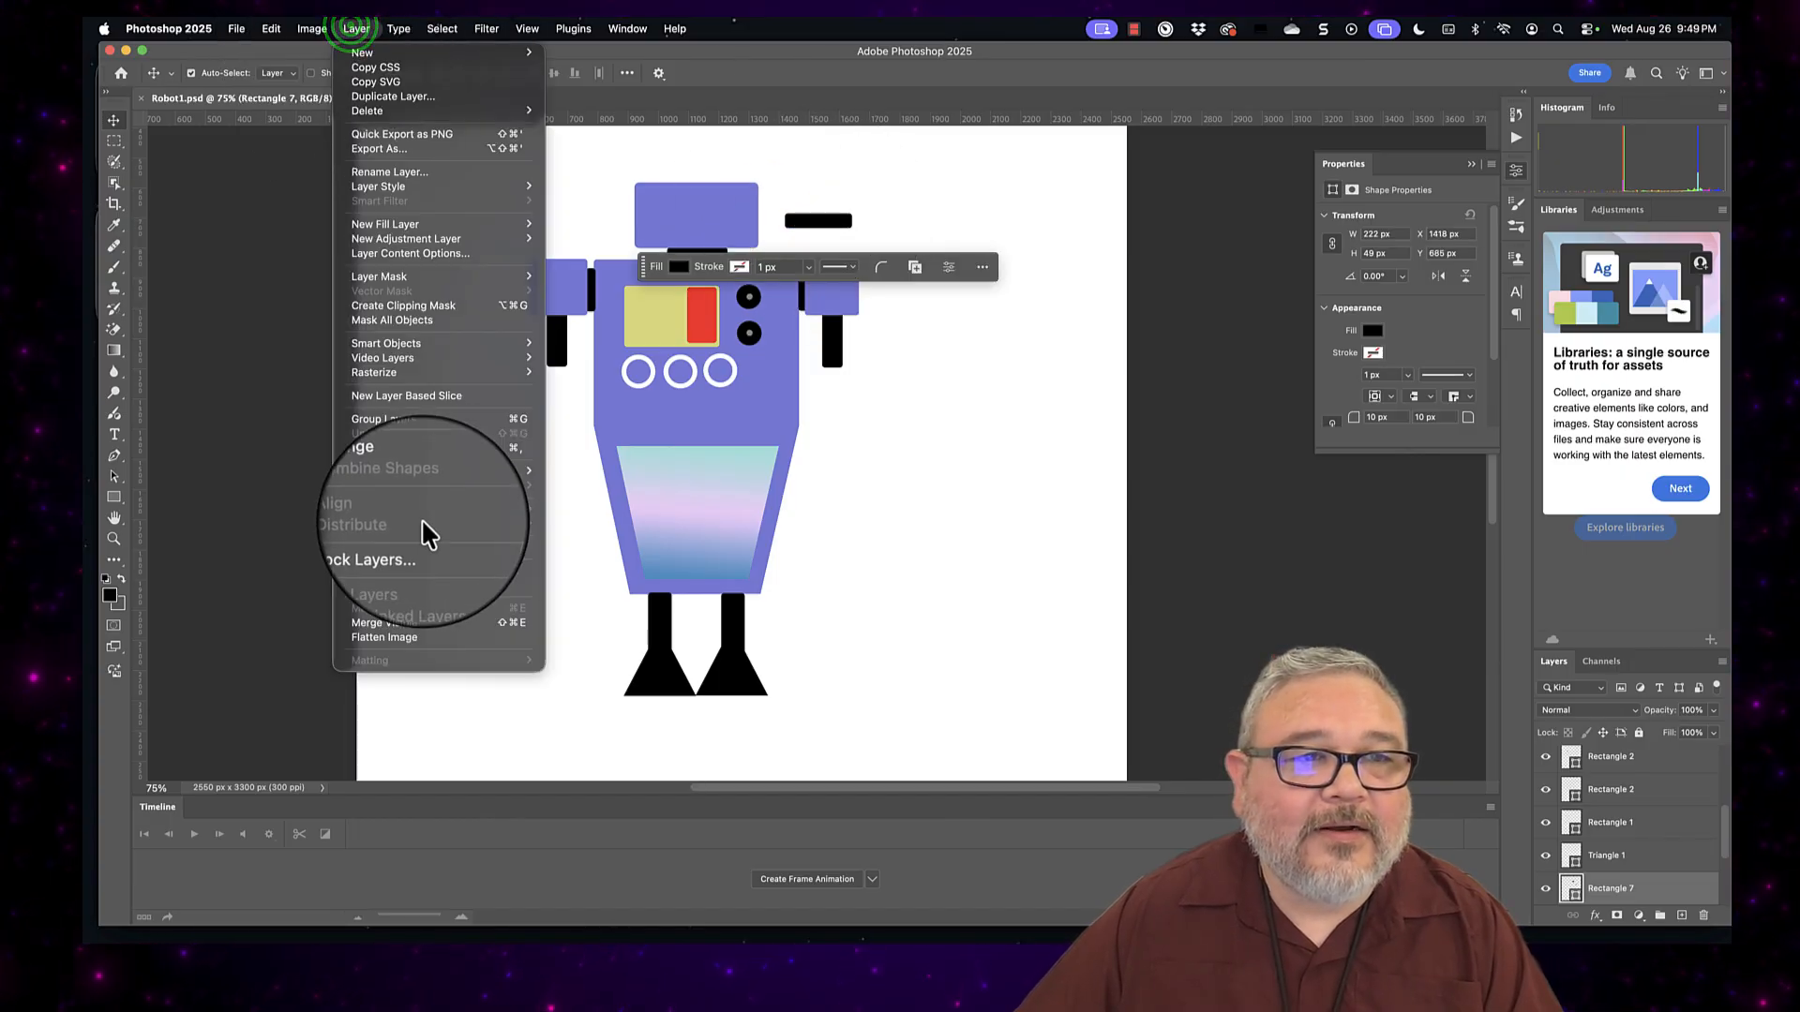
# Step: Bring the black rectangle to the front and move it onto the lower head as the mouth, at about X 1021, Y 723 px
pyautogui.moveTo(411, 471)
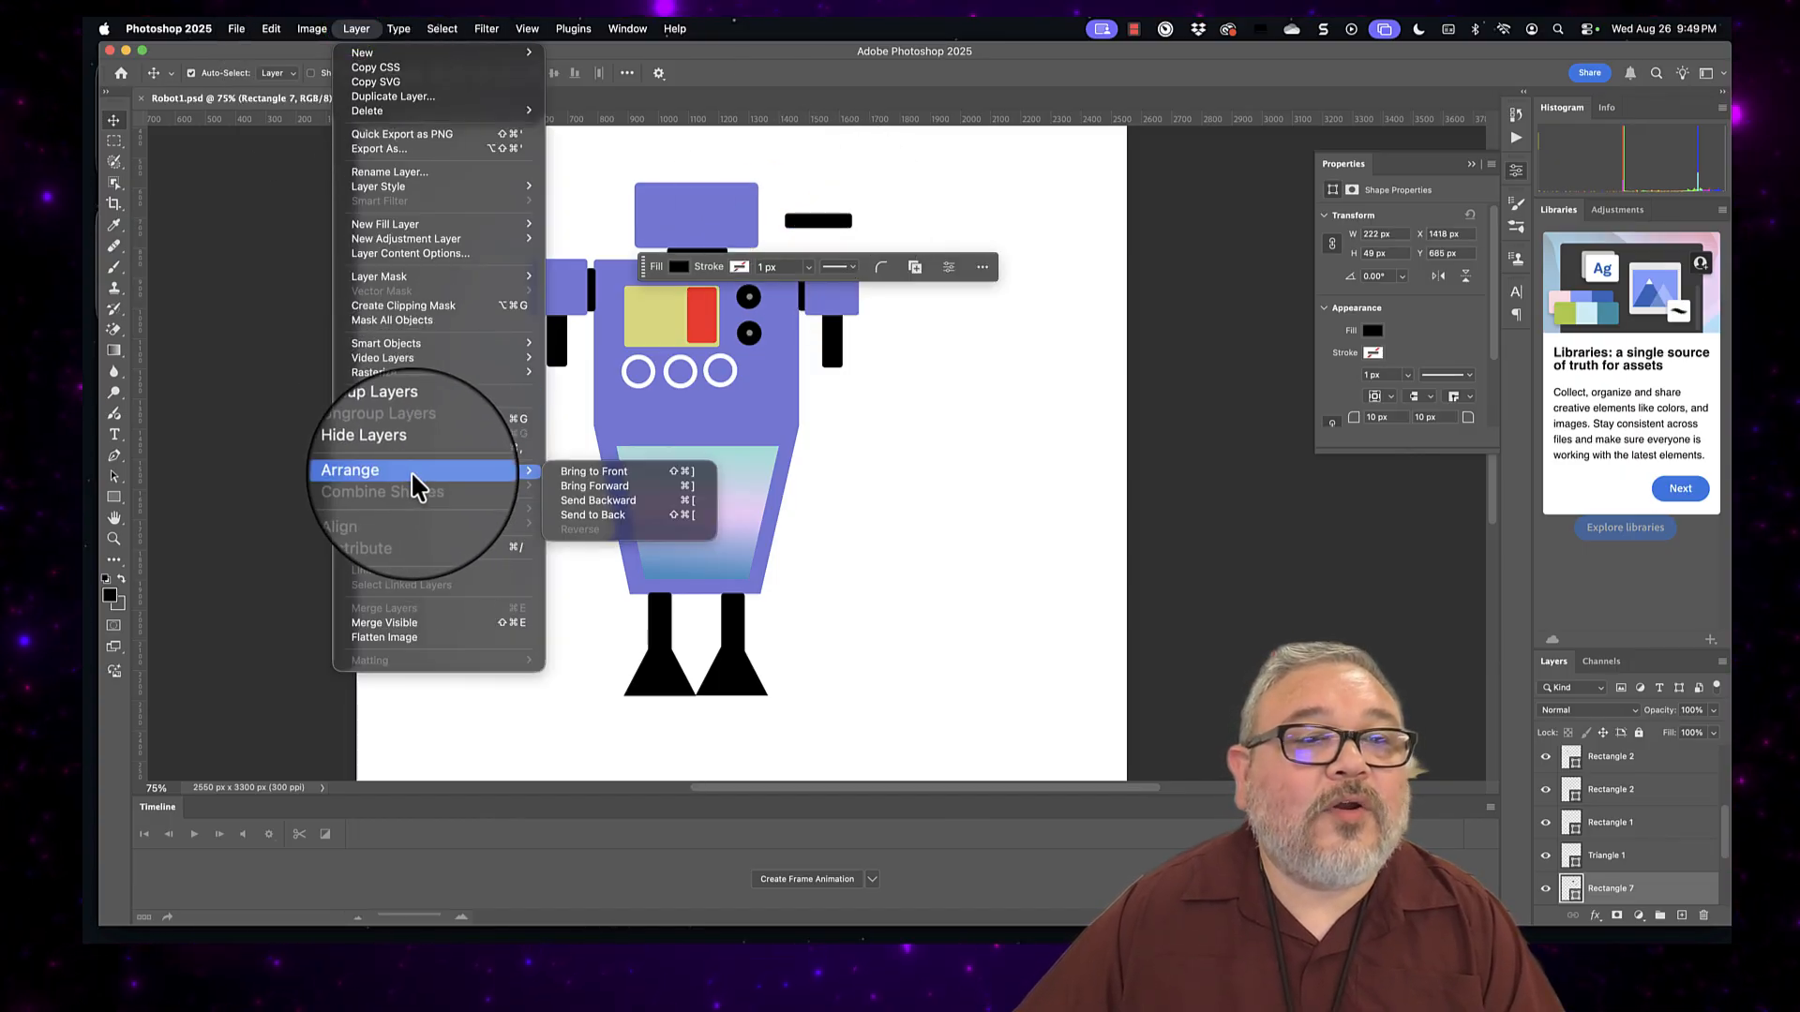
pyautogui.click(606, 474)
pyautogui.moveTo(830, 227); pyautogui.dragTo(716, 247)
# Step: Draw a black circle about 91 px in diameter in the empty area beside the head
pyautogui.click(114, 498)
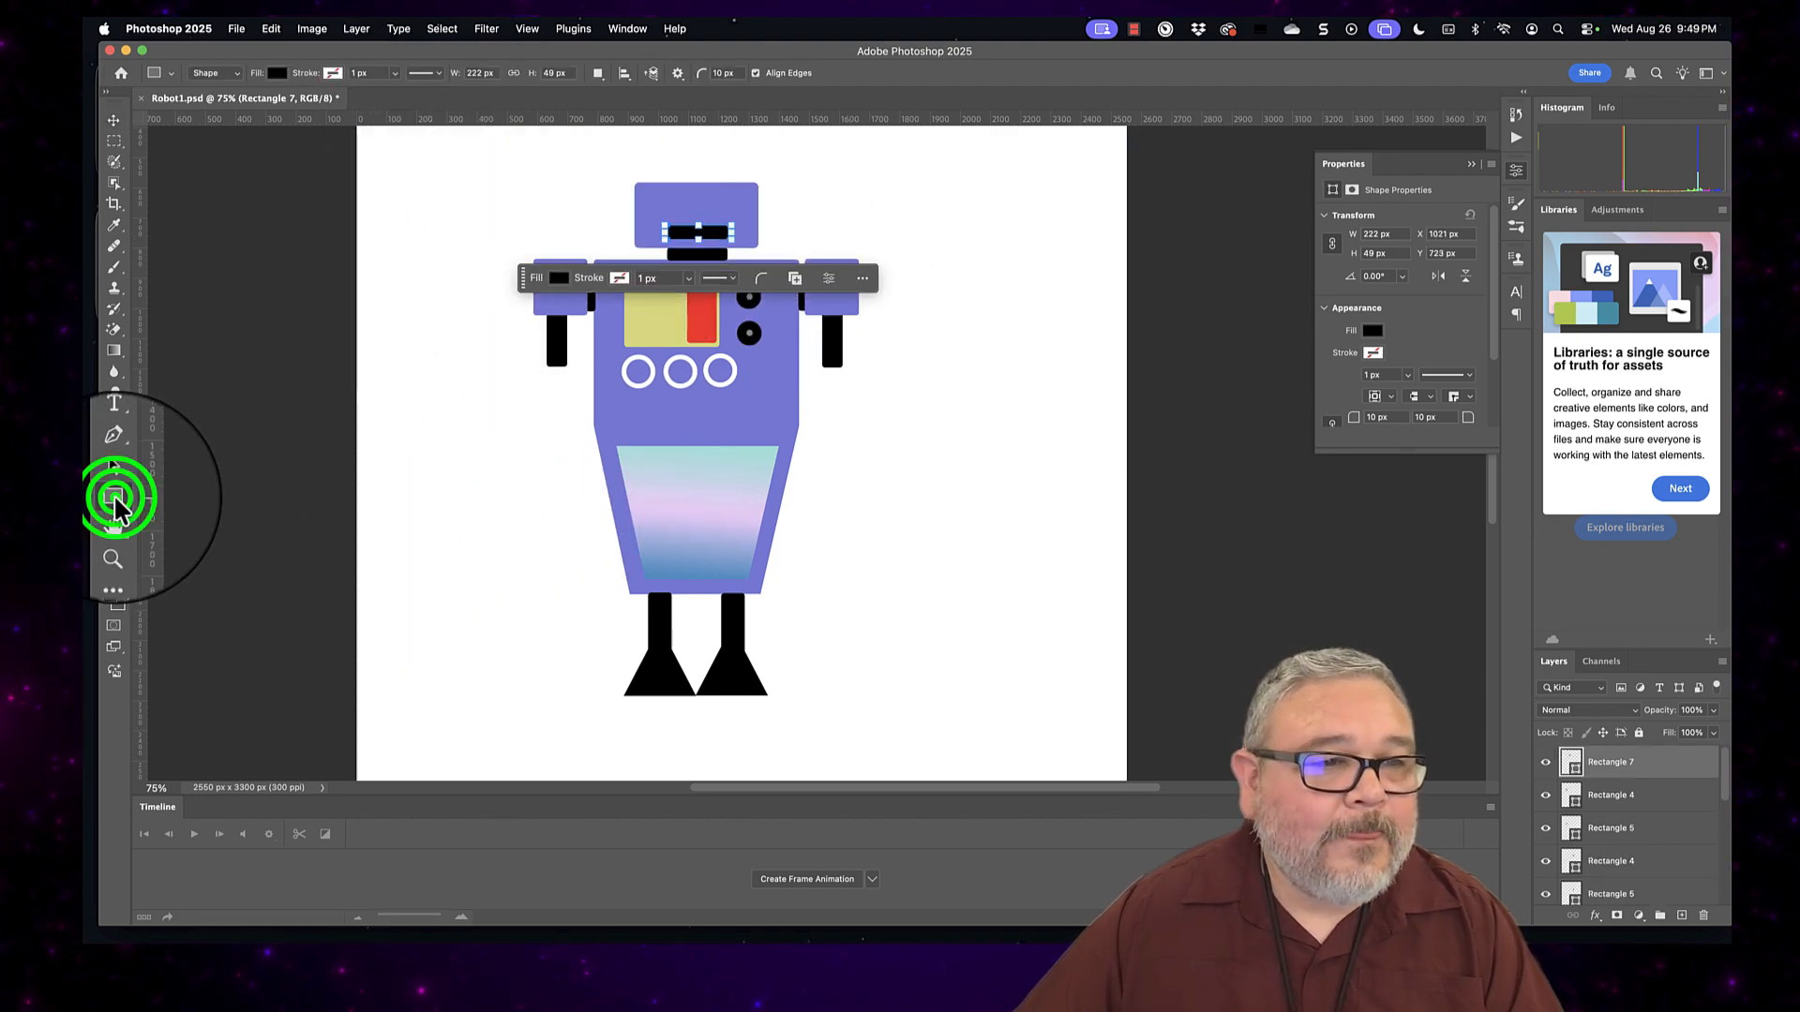
pyautogui.click(159, 518)
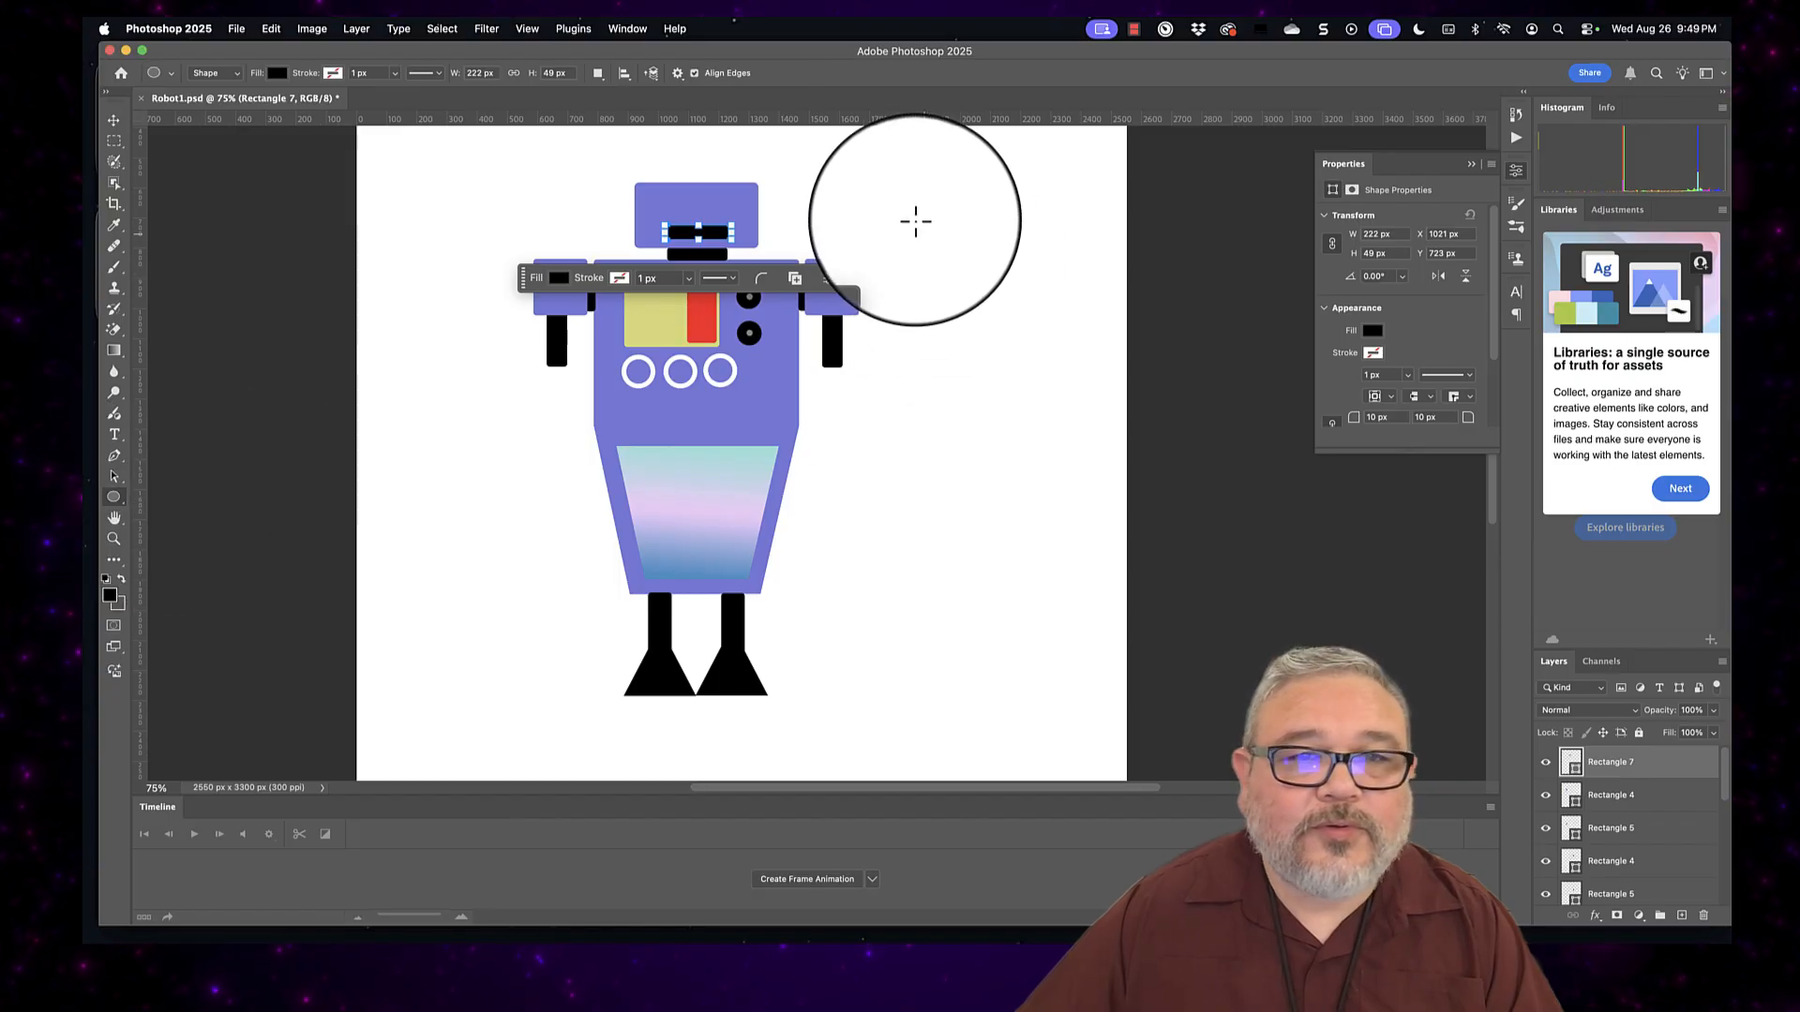
pyautogui.moveTo(919, 199)
pyautogui.mouseDown()
pyautogui.moveTo(947, 229)
pyautogui.moveTo(995, 225)
pyautogui.moveTo(1011, 251)
pyautogui.mouseUp()
pyautogui.press('super+z')
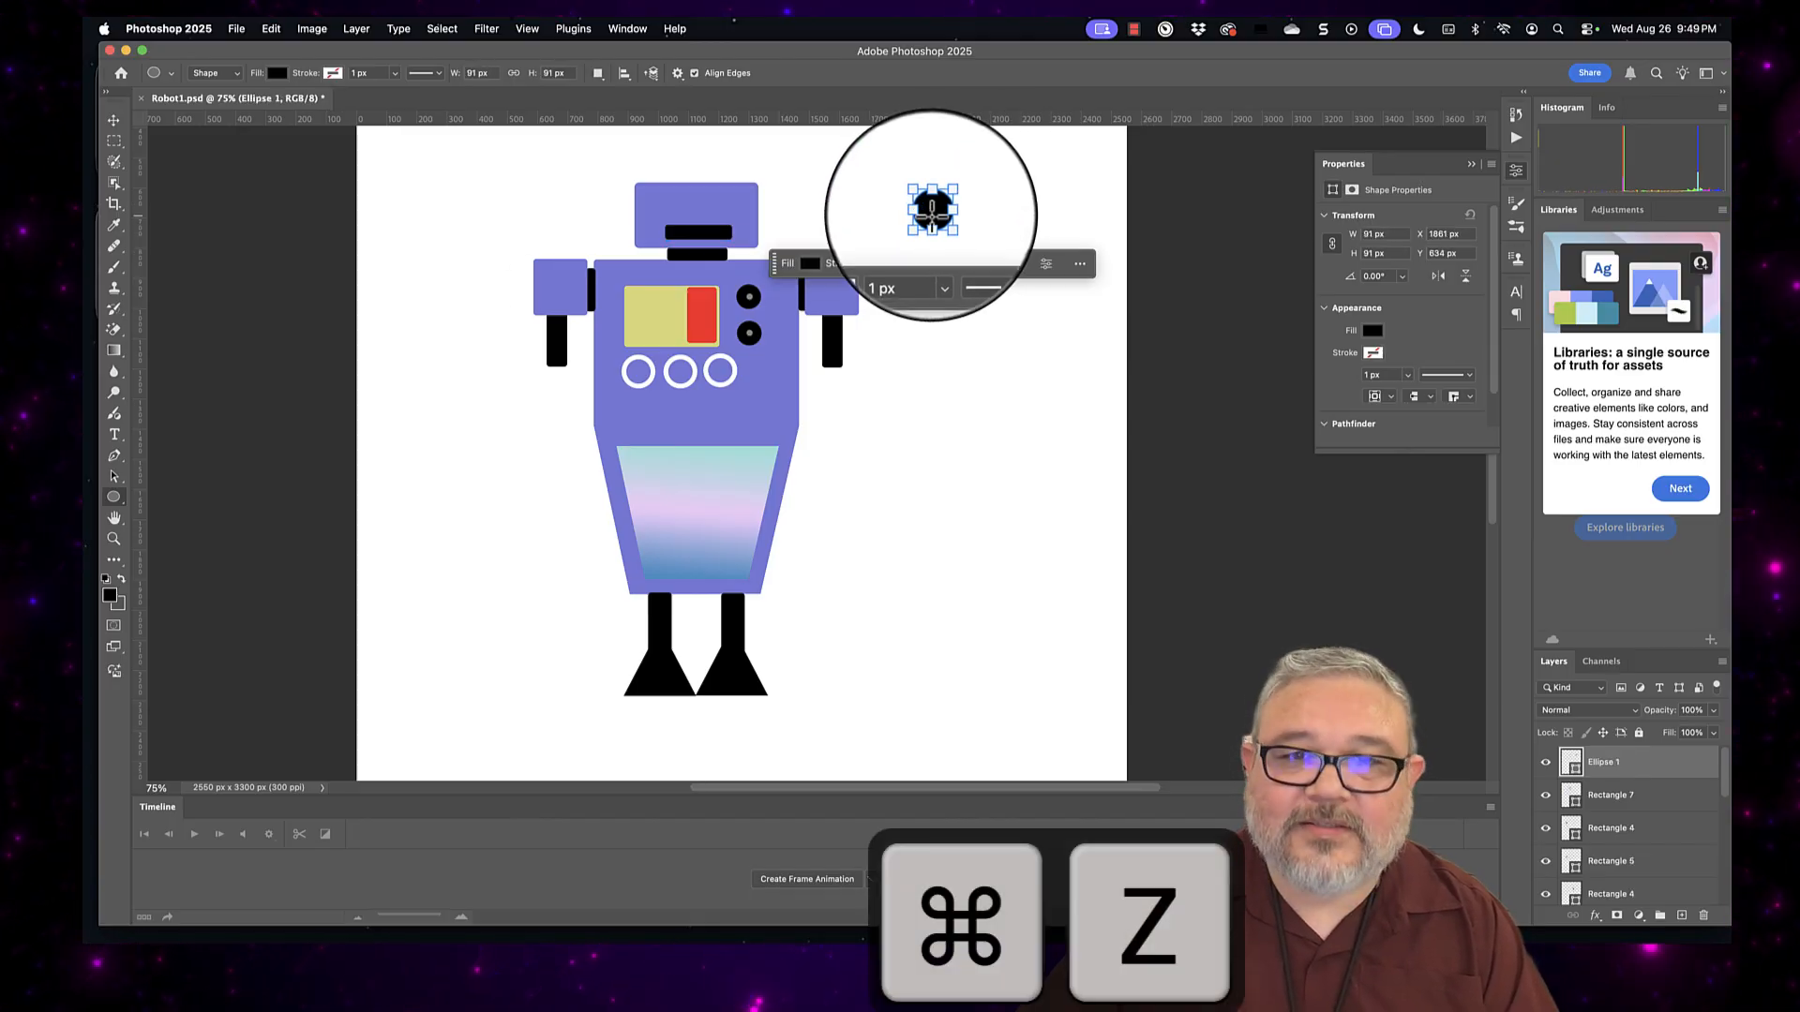
# Step: Duplicate the black circle and place the two as eyes on the head at about X 983, Y 604 px and X 1150, Y 605 px
pyautogui.press('super+v')
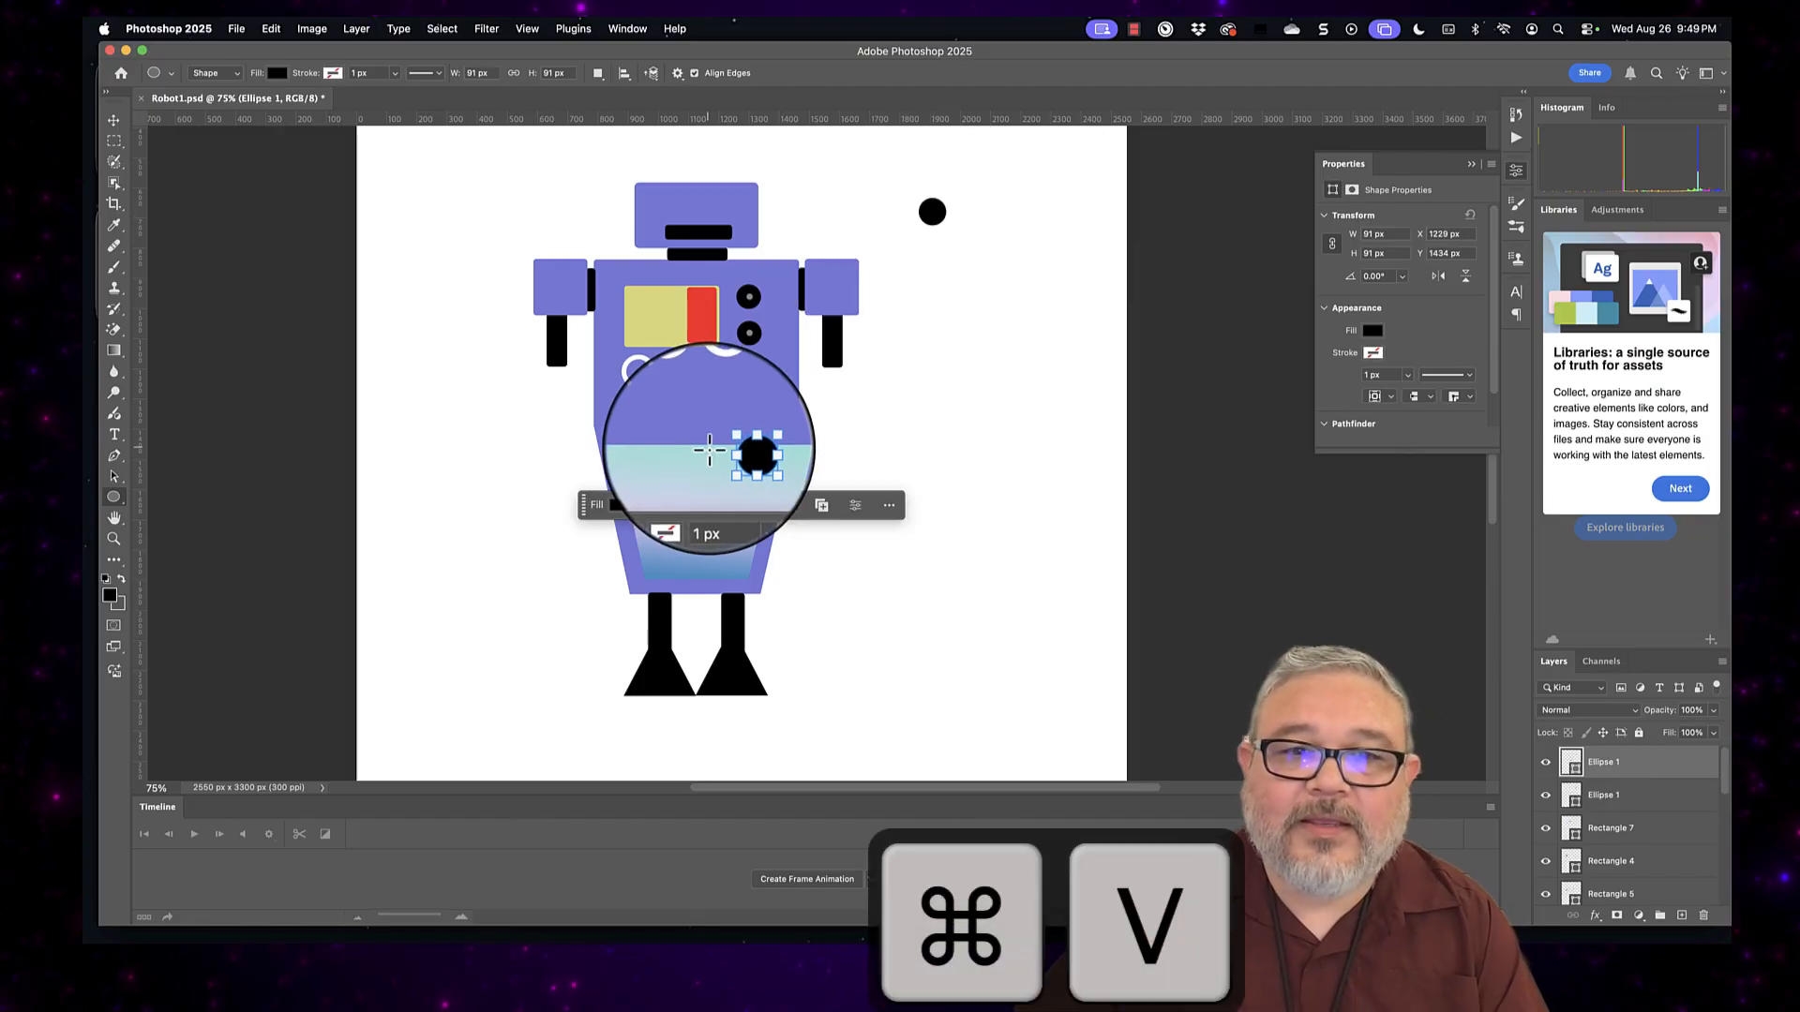
pyautogui.click(114, 121)
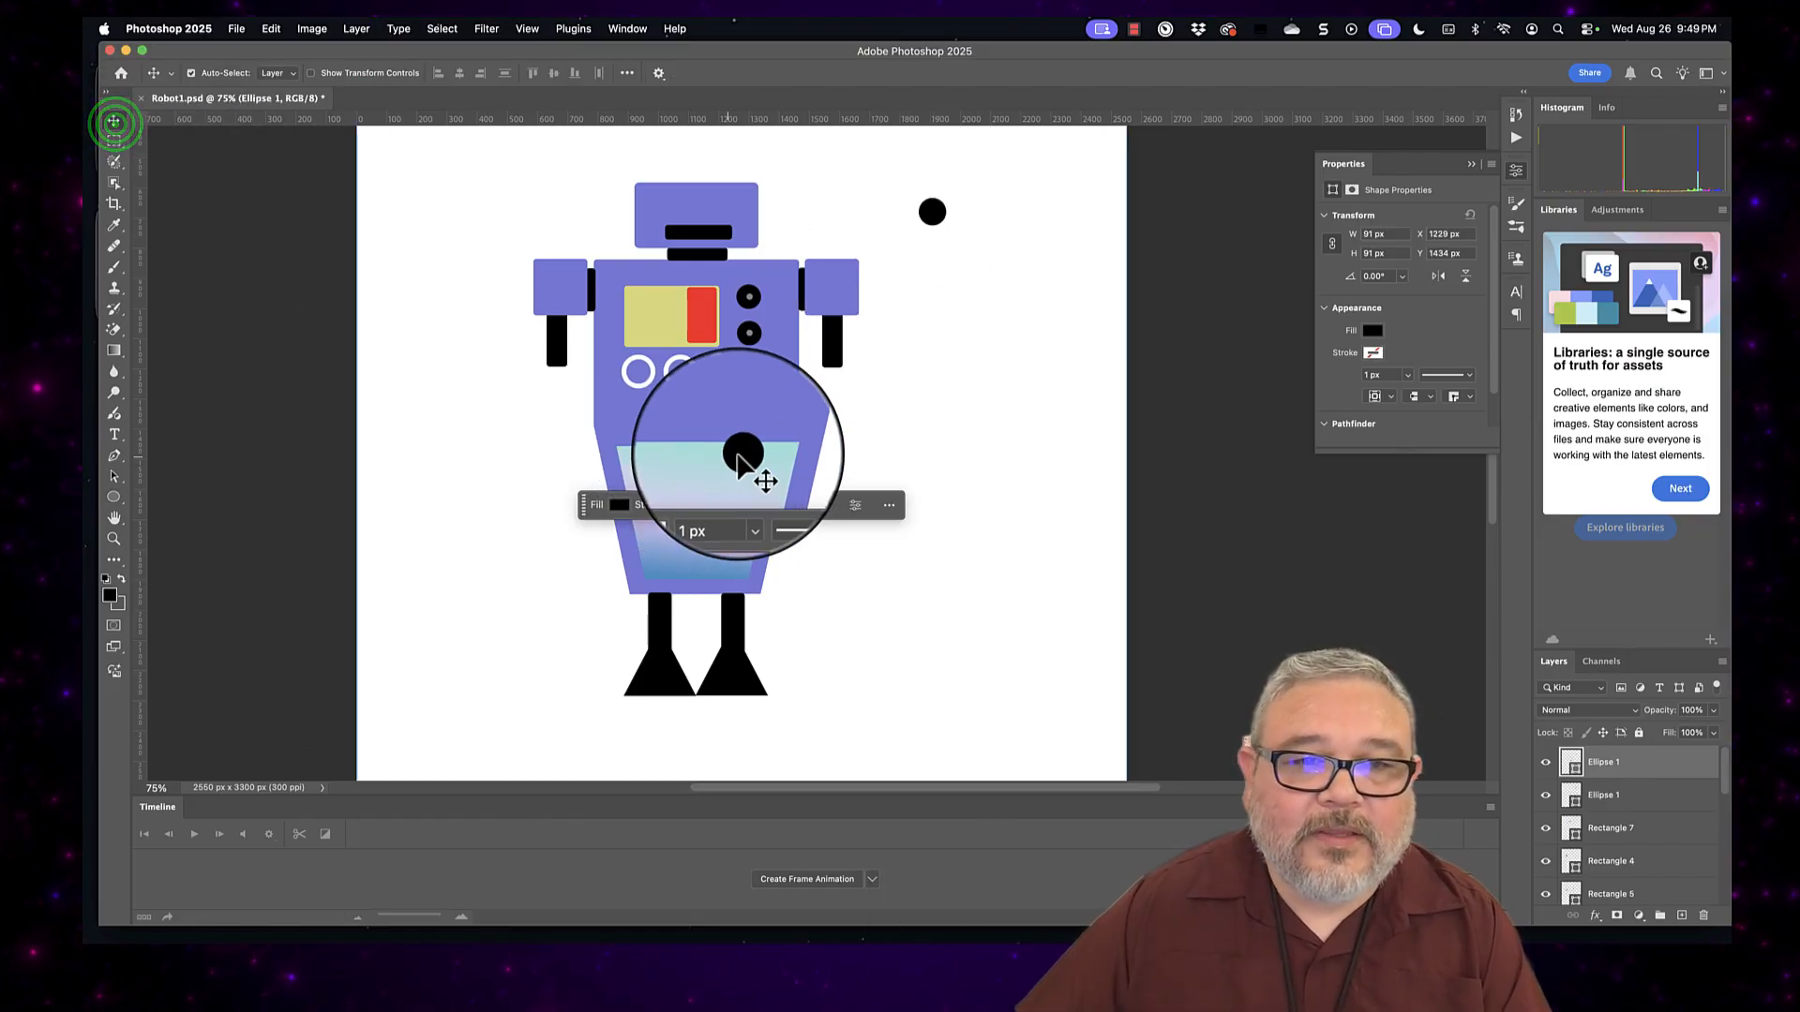
pyautogui.moveTo(740, 459); pyautogui.dragTo(667, 212)
pyautogui.moveTo(931, 209); pyautogui.dragTo(718, 207)
# Step: Fill the left eye with a yellow-to-orange radial gradient
pyautogui.click(665, 203)
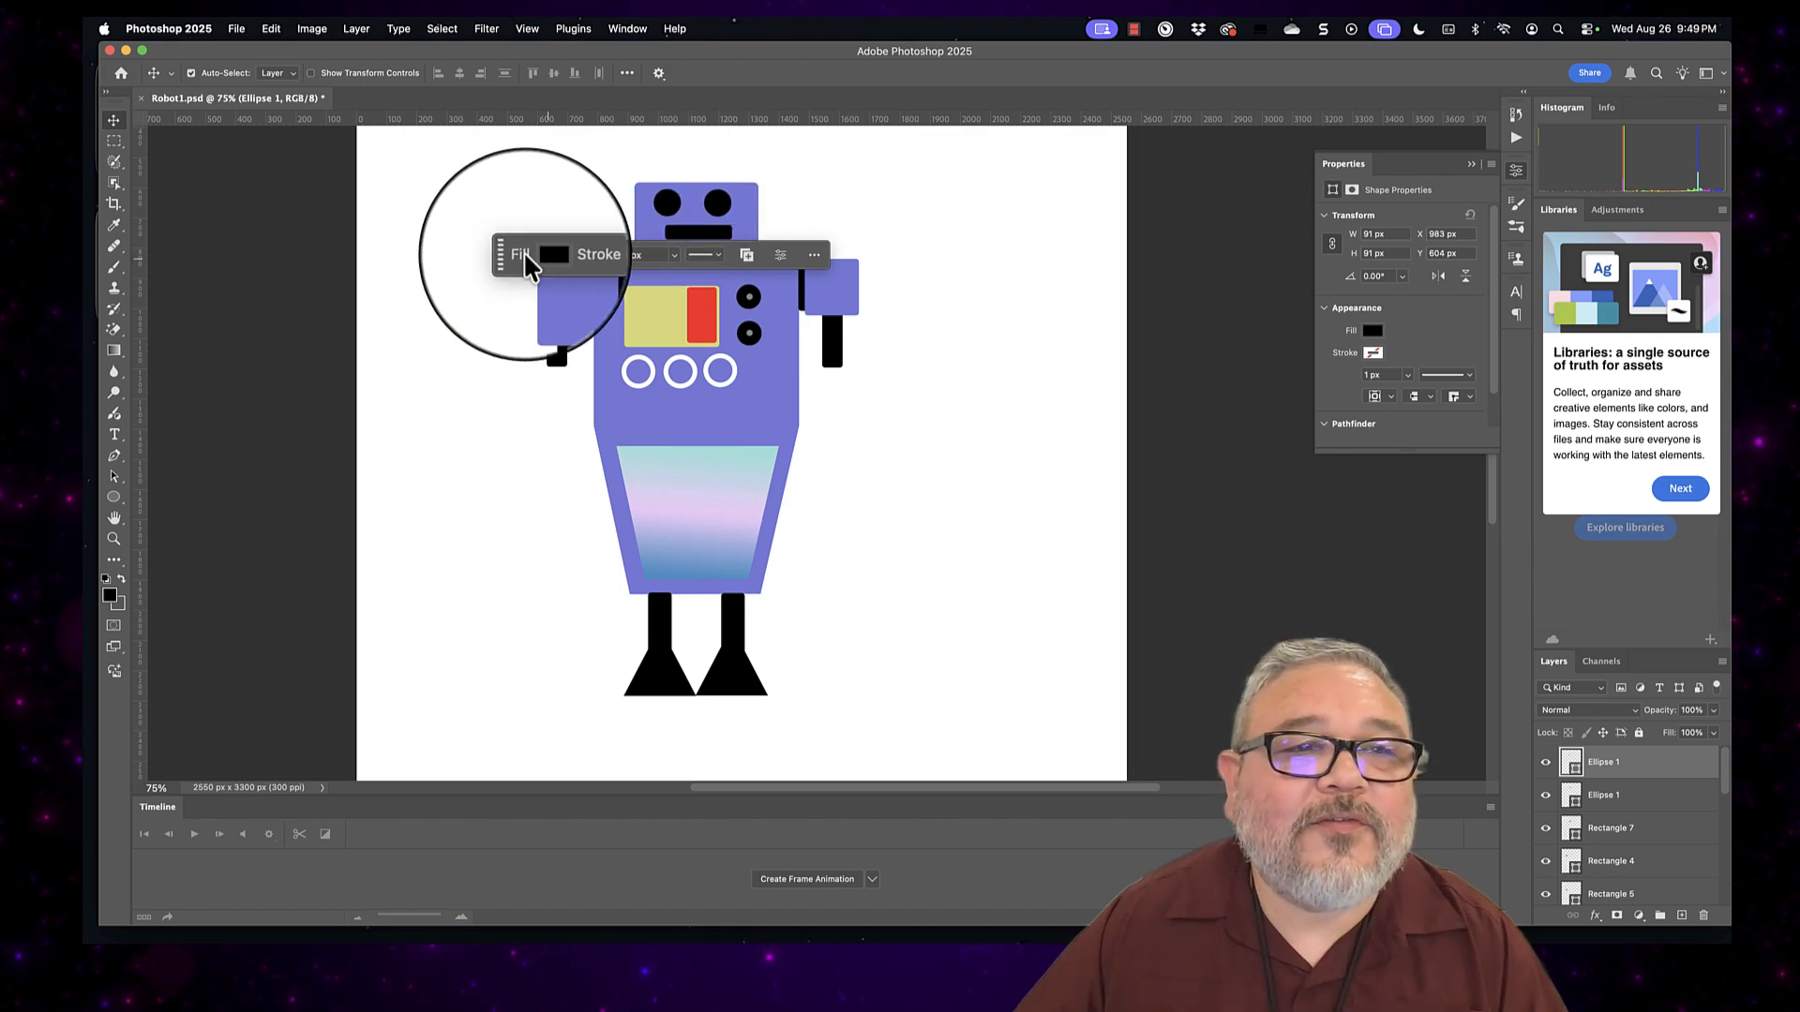
pyautogui.click(552, 256)
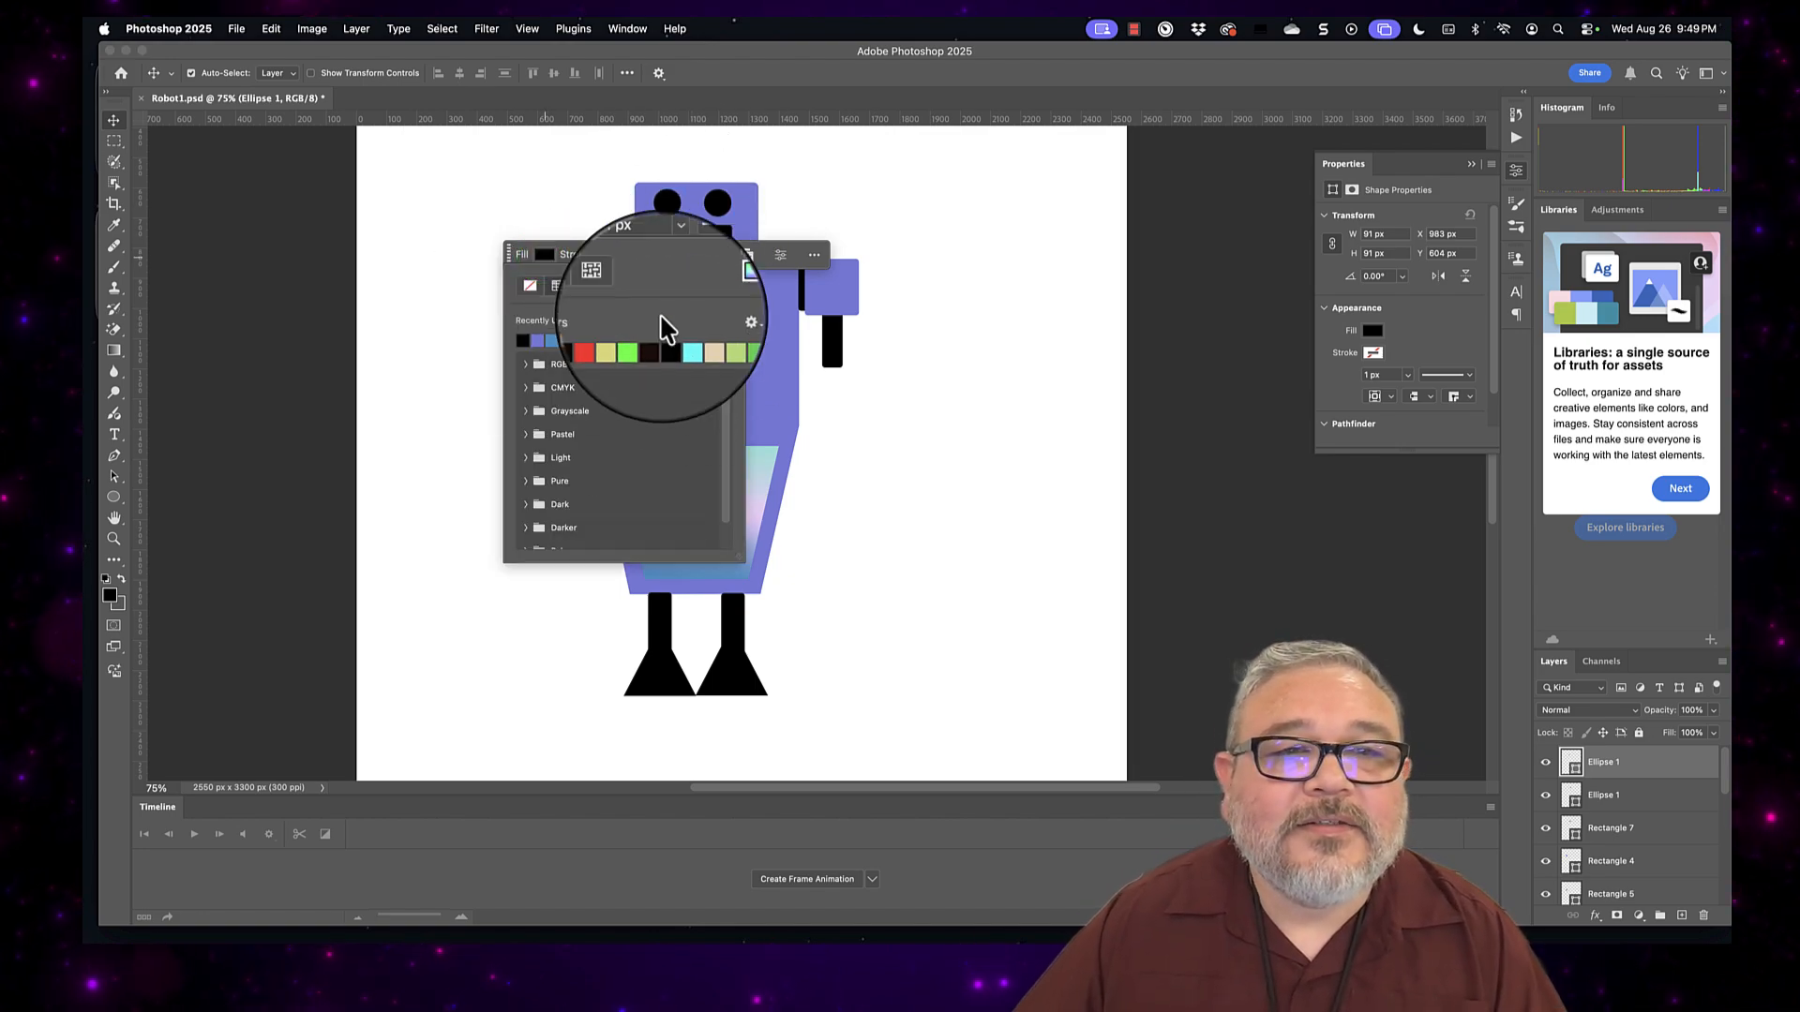
pyautogui.click(586, 285)
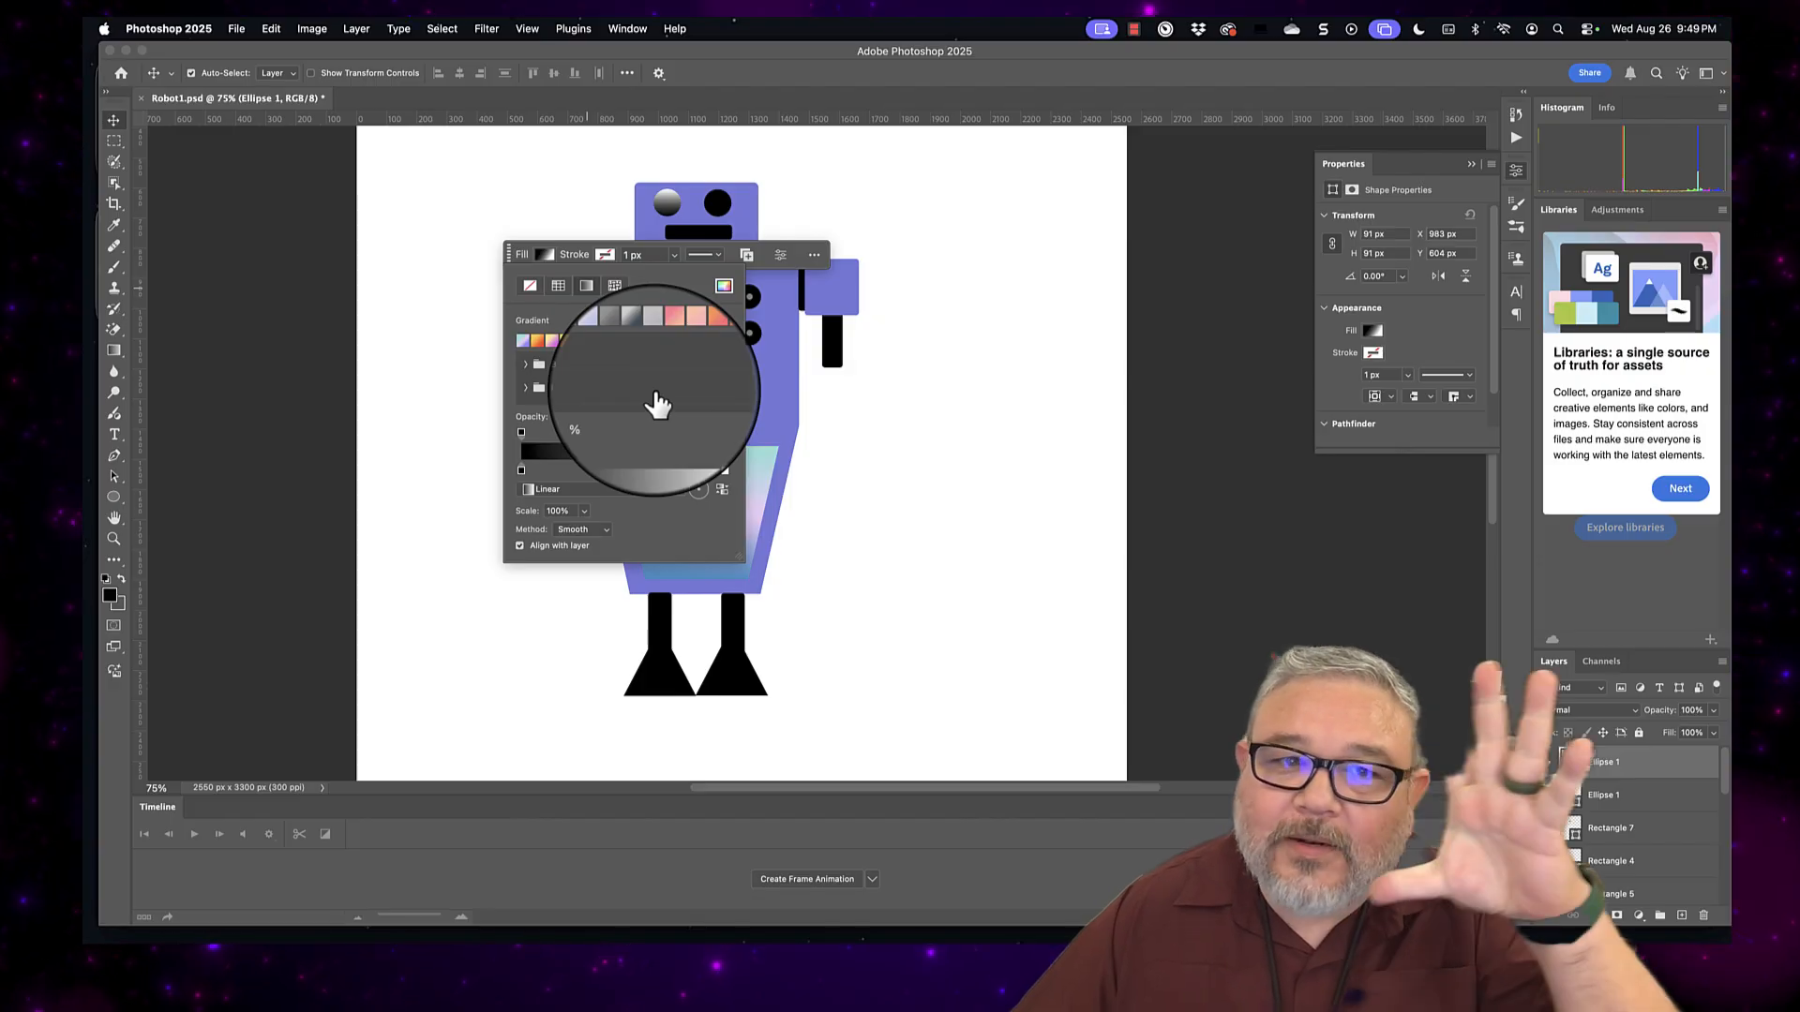
pyautogui.click(638, 486)
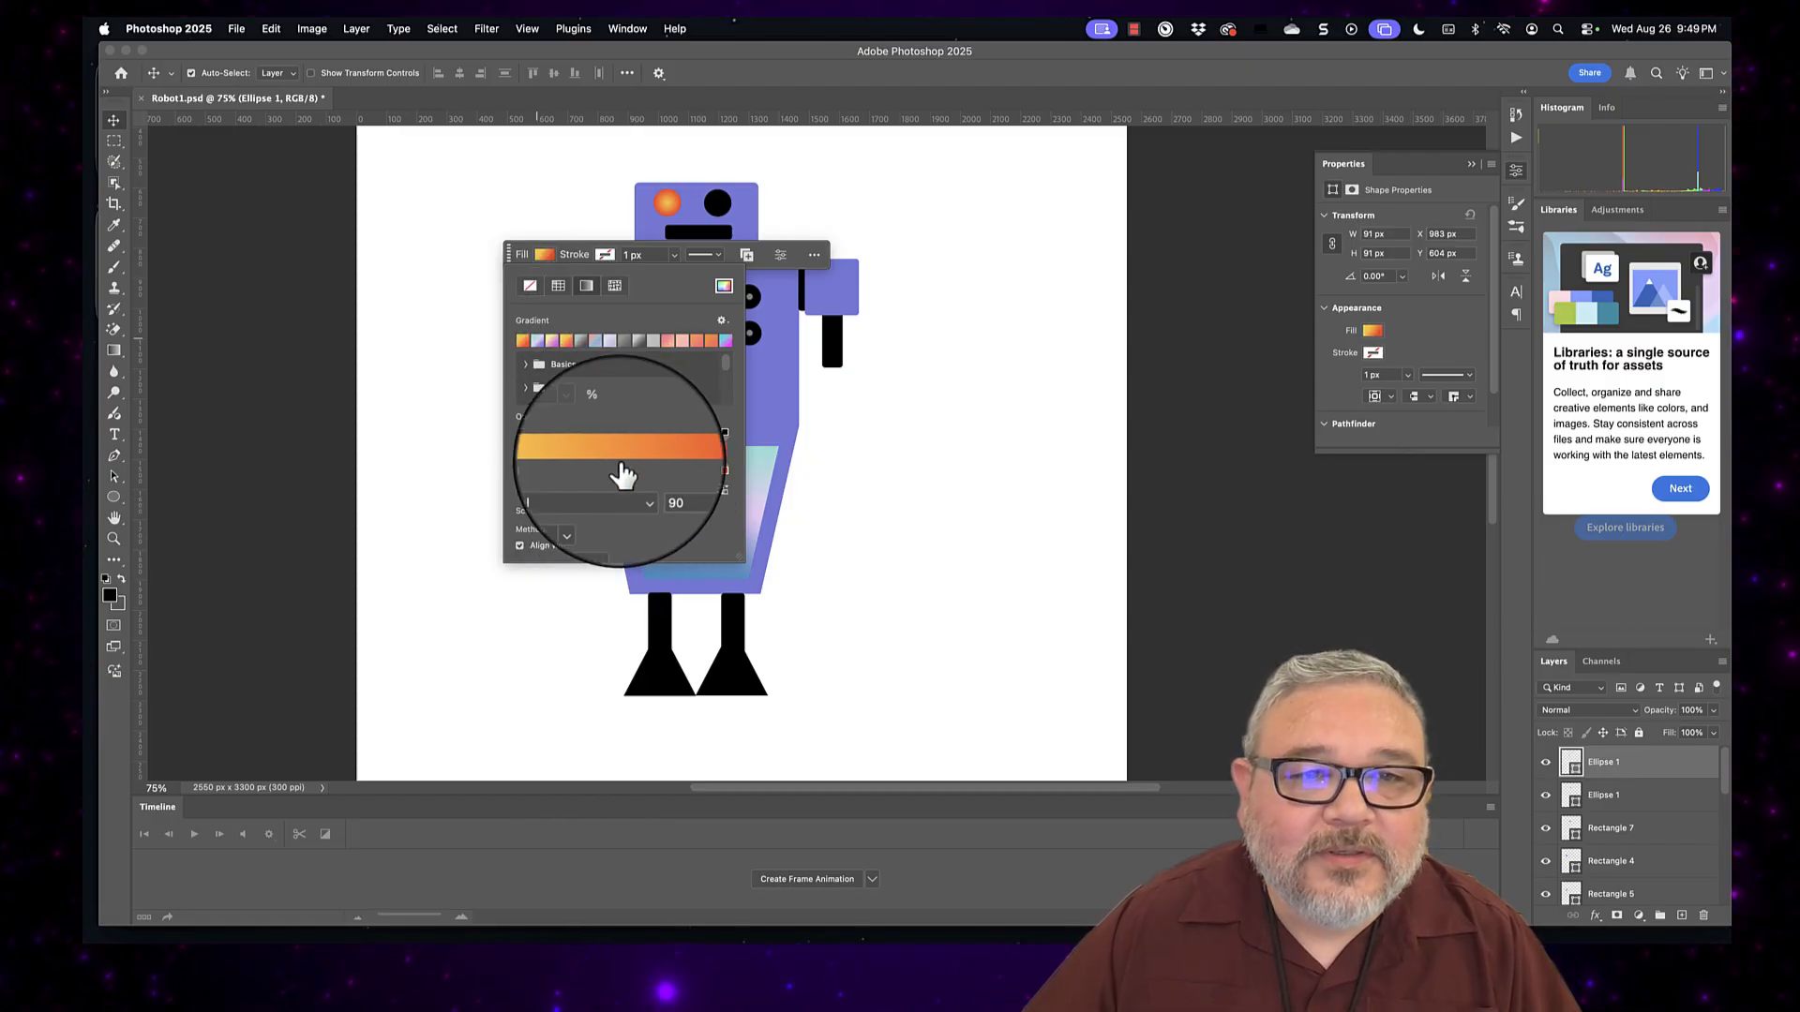
# Step: Fill the right eye with the same yellow-to-orange Radial gradient as the left eye
pyautogui.click(715, 206)
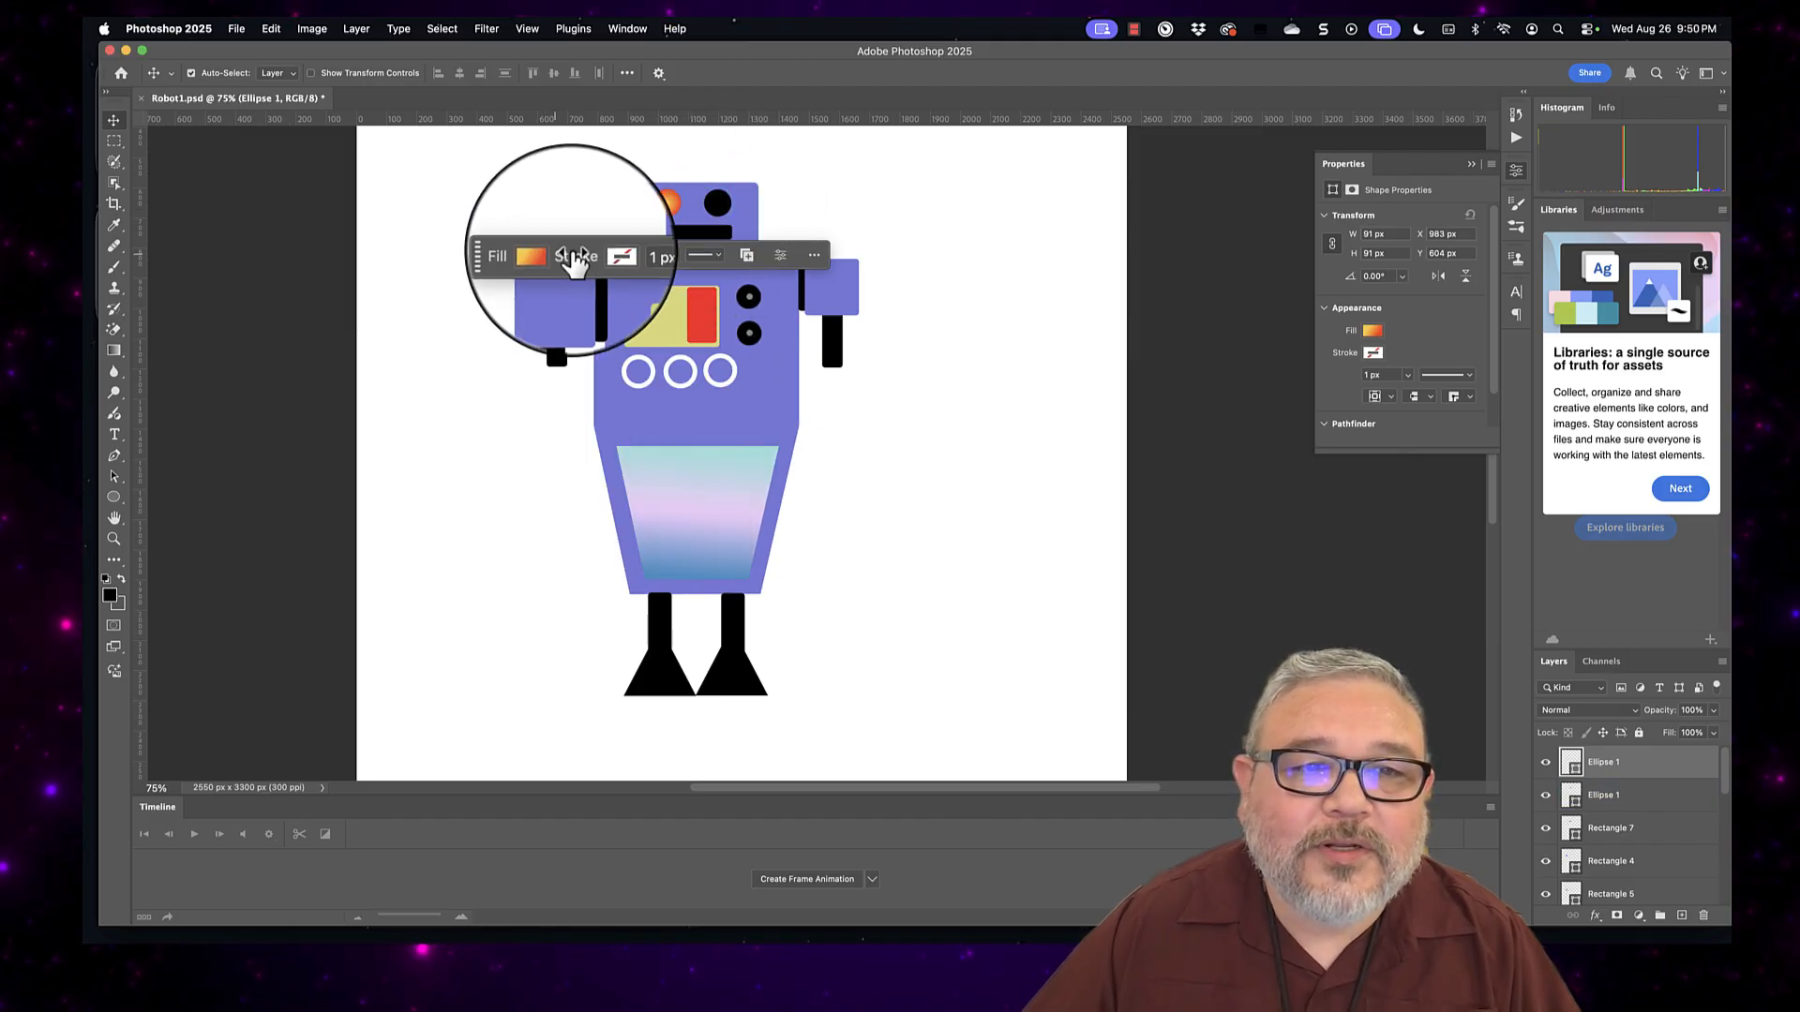
pyautogui.click(722, 205)
pyautogui.click(598, 248)
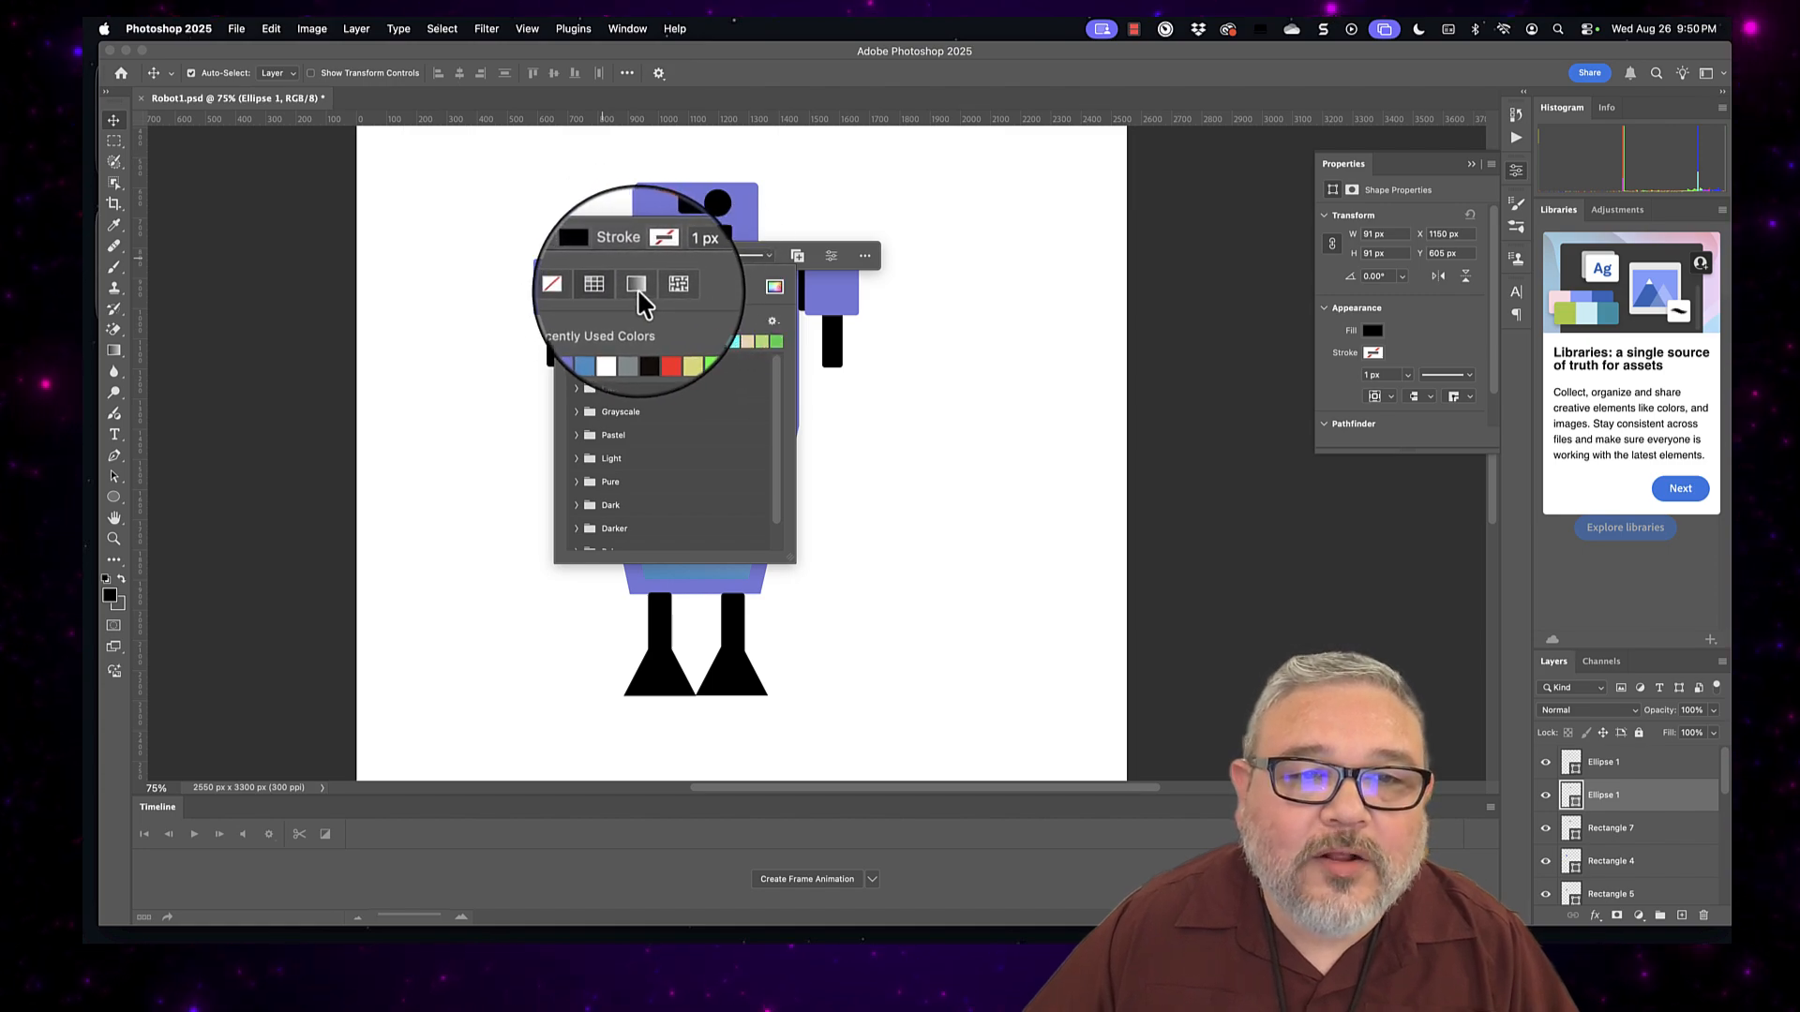
pyautogui.click(726, 300)
pyautogui.click(638, 289)
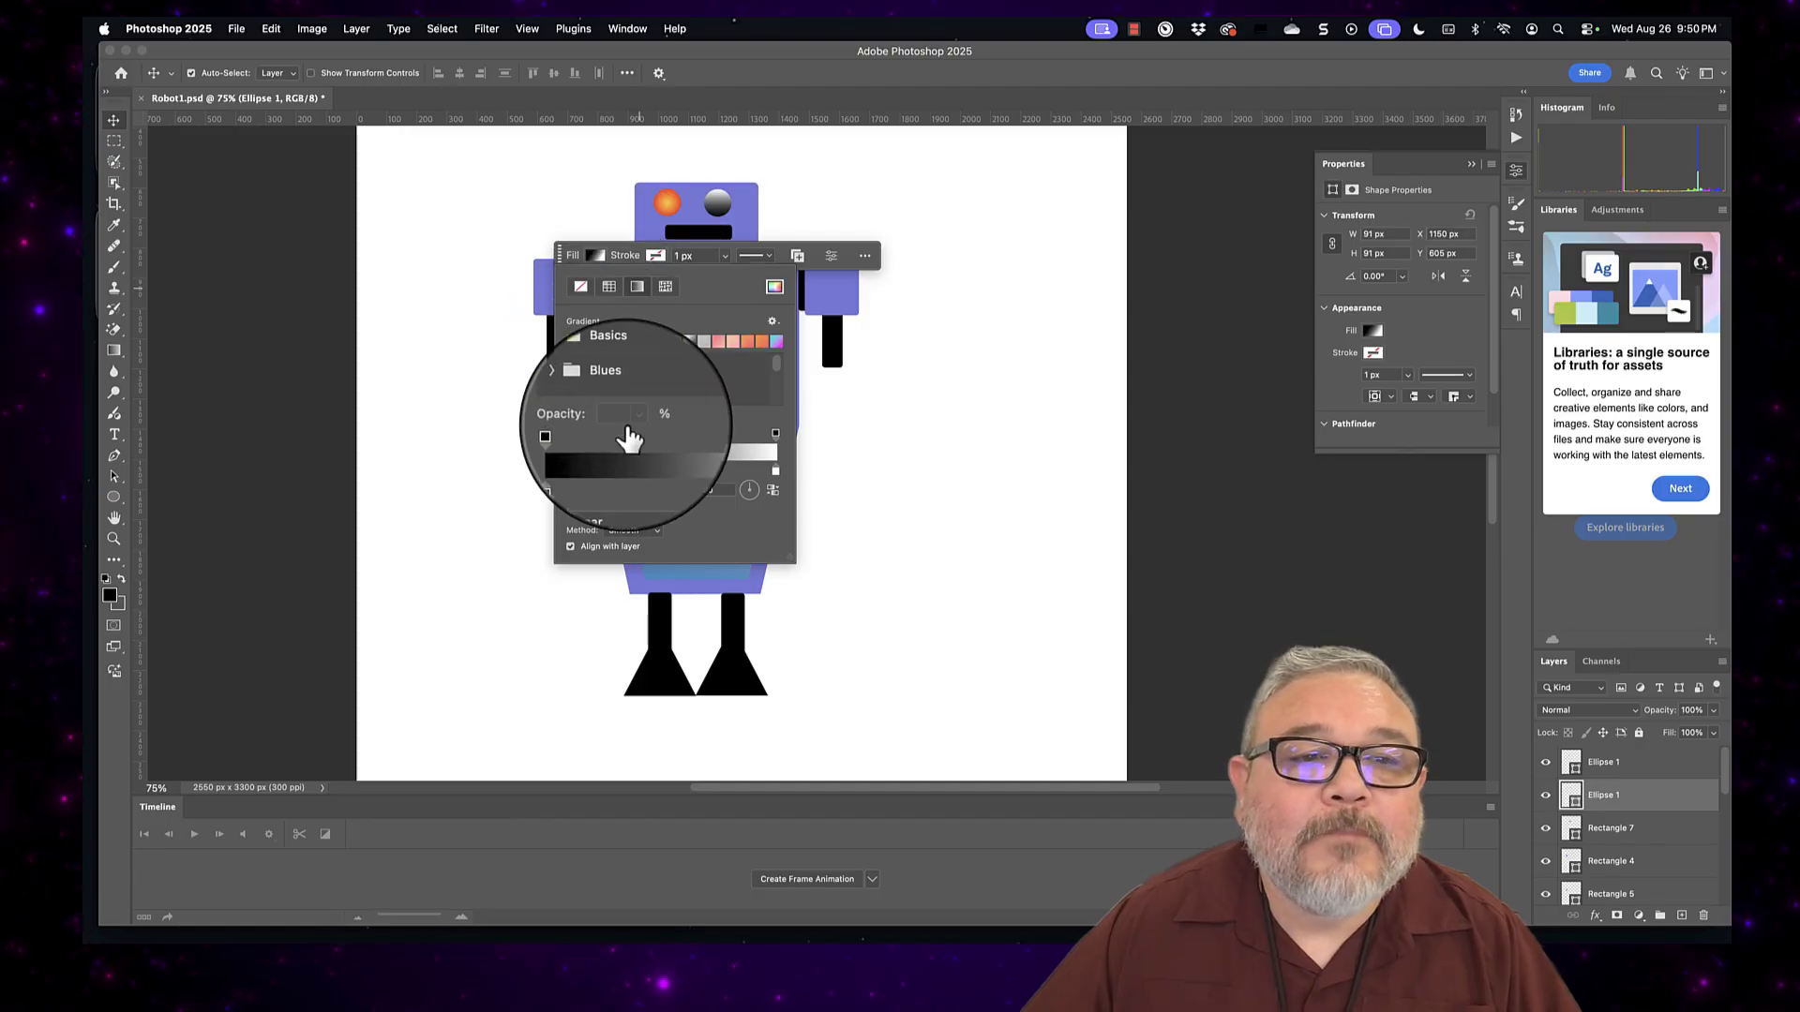
pyautogui.click(618, 489)
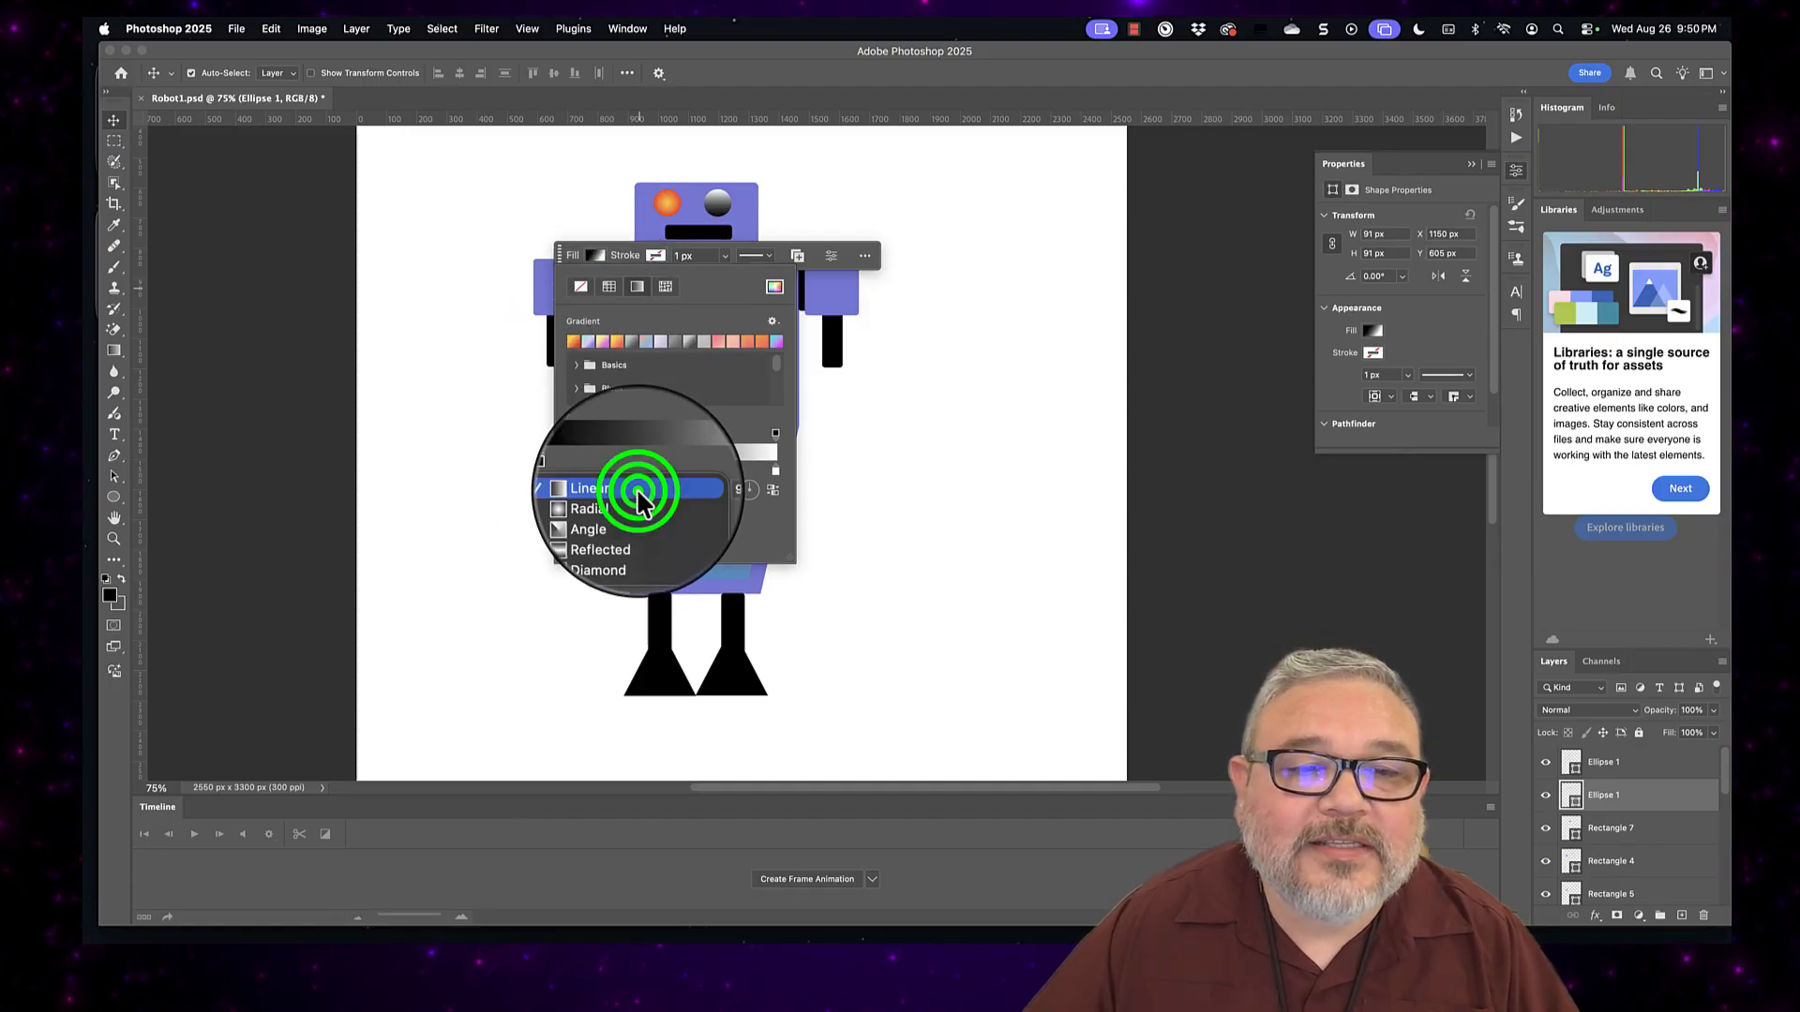
pyautogui.click(633, 506)
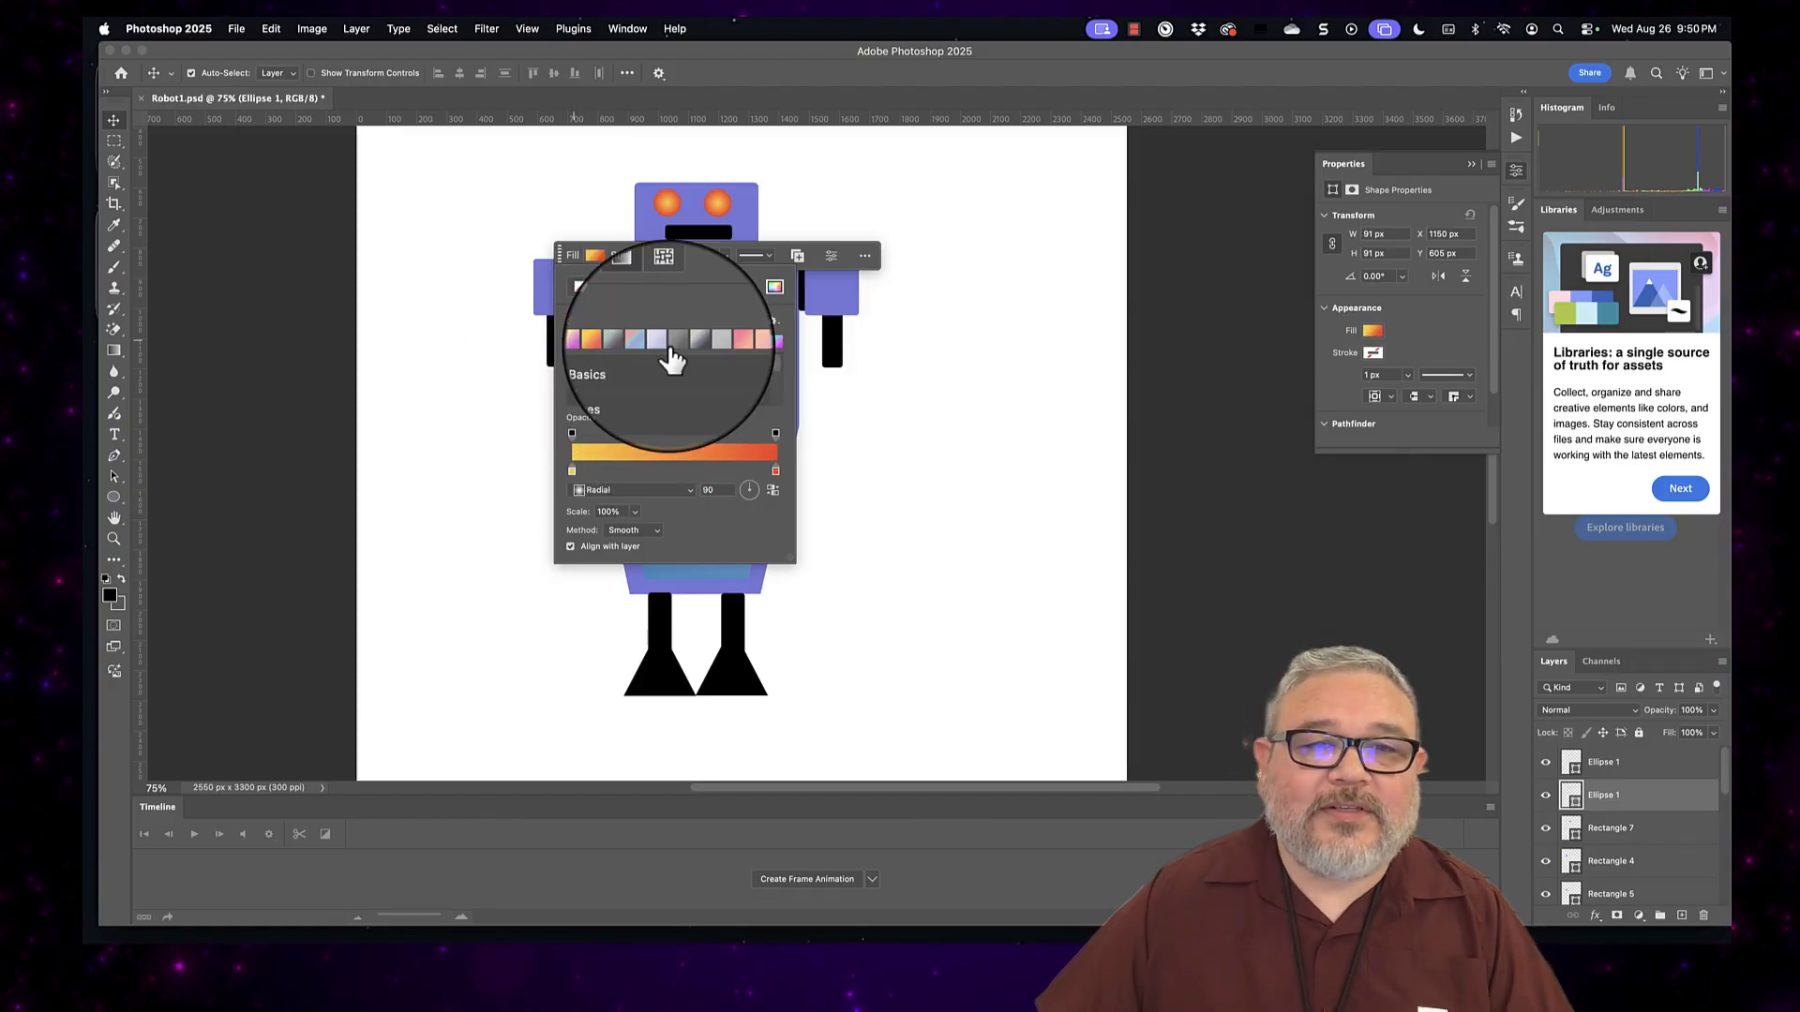
# Step: Give the right eye a black stroke about 10.14 px wide
pyautogui.click(622, 257)
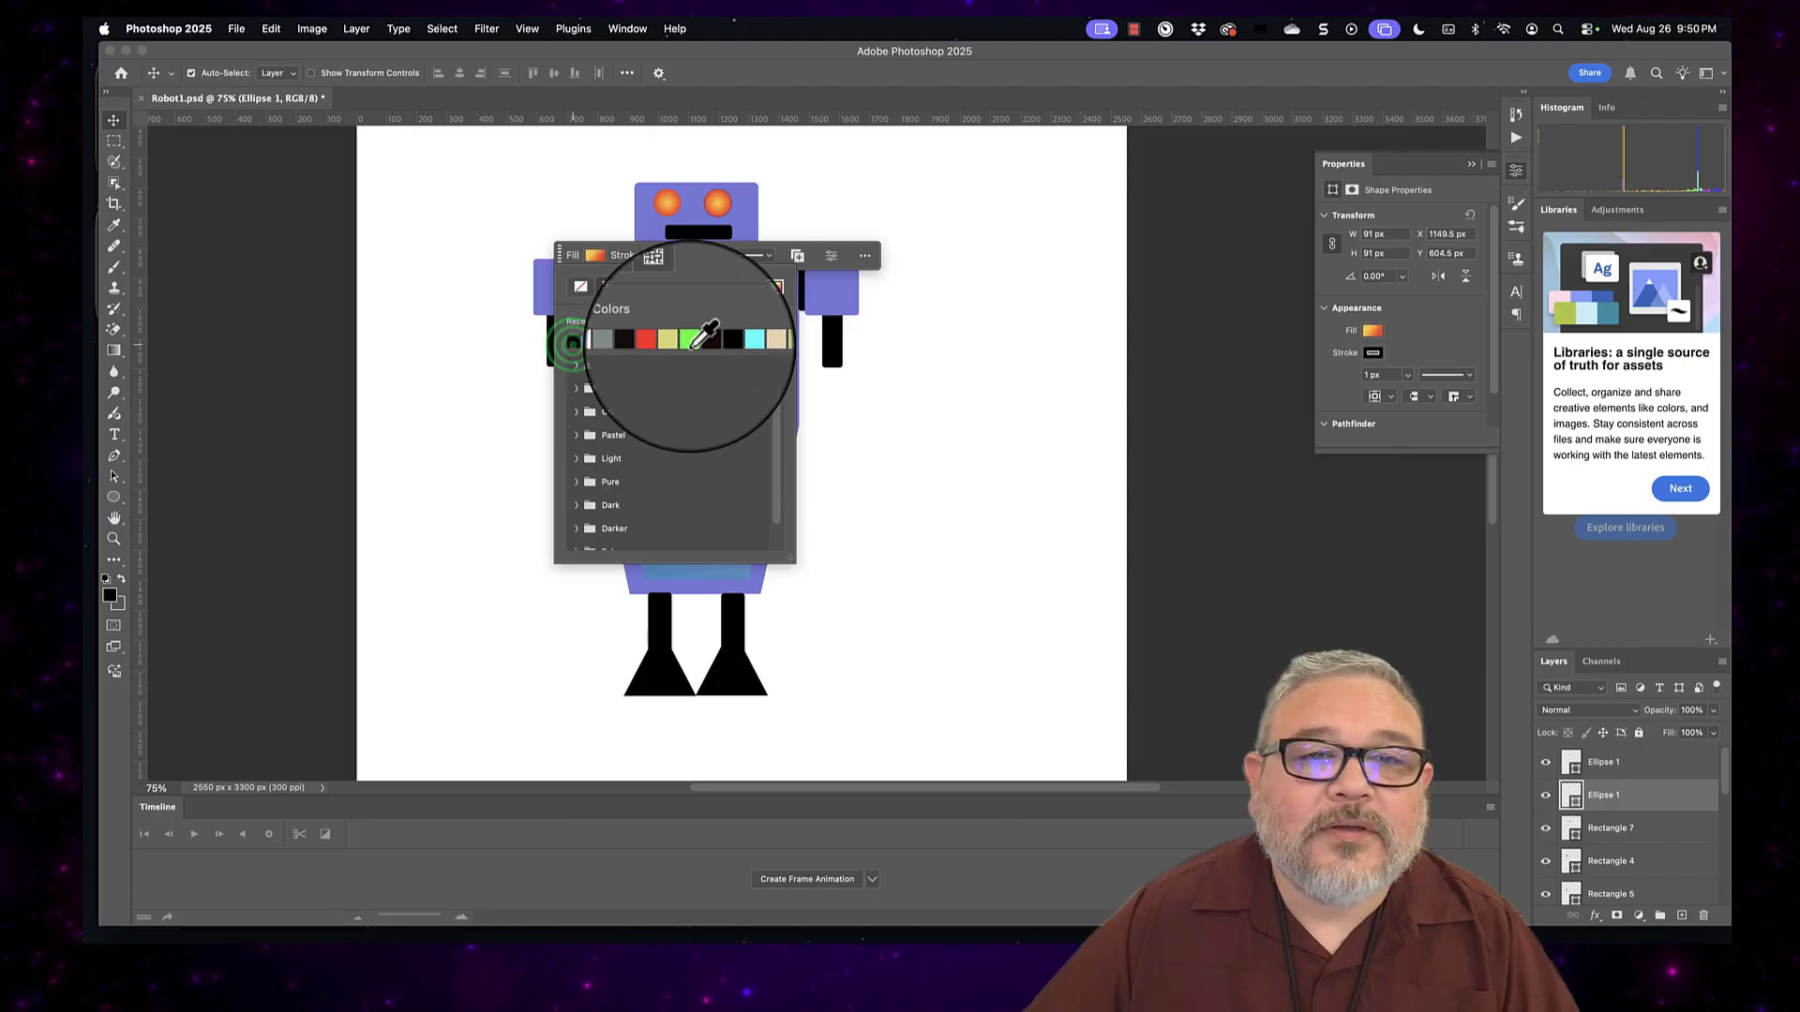
pyautogui.click(721, 257)
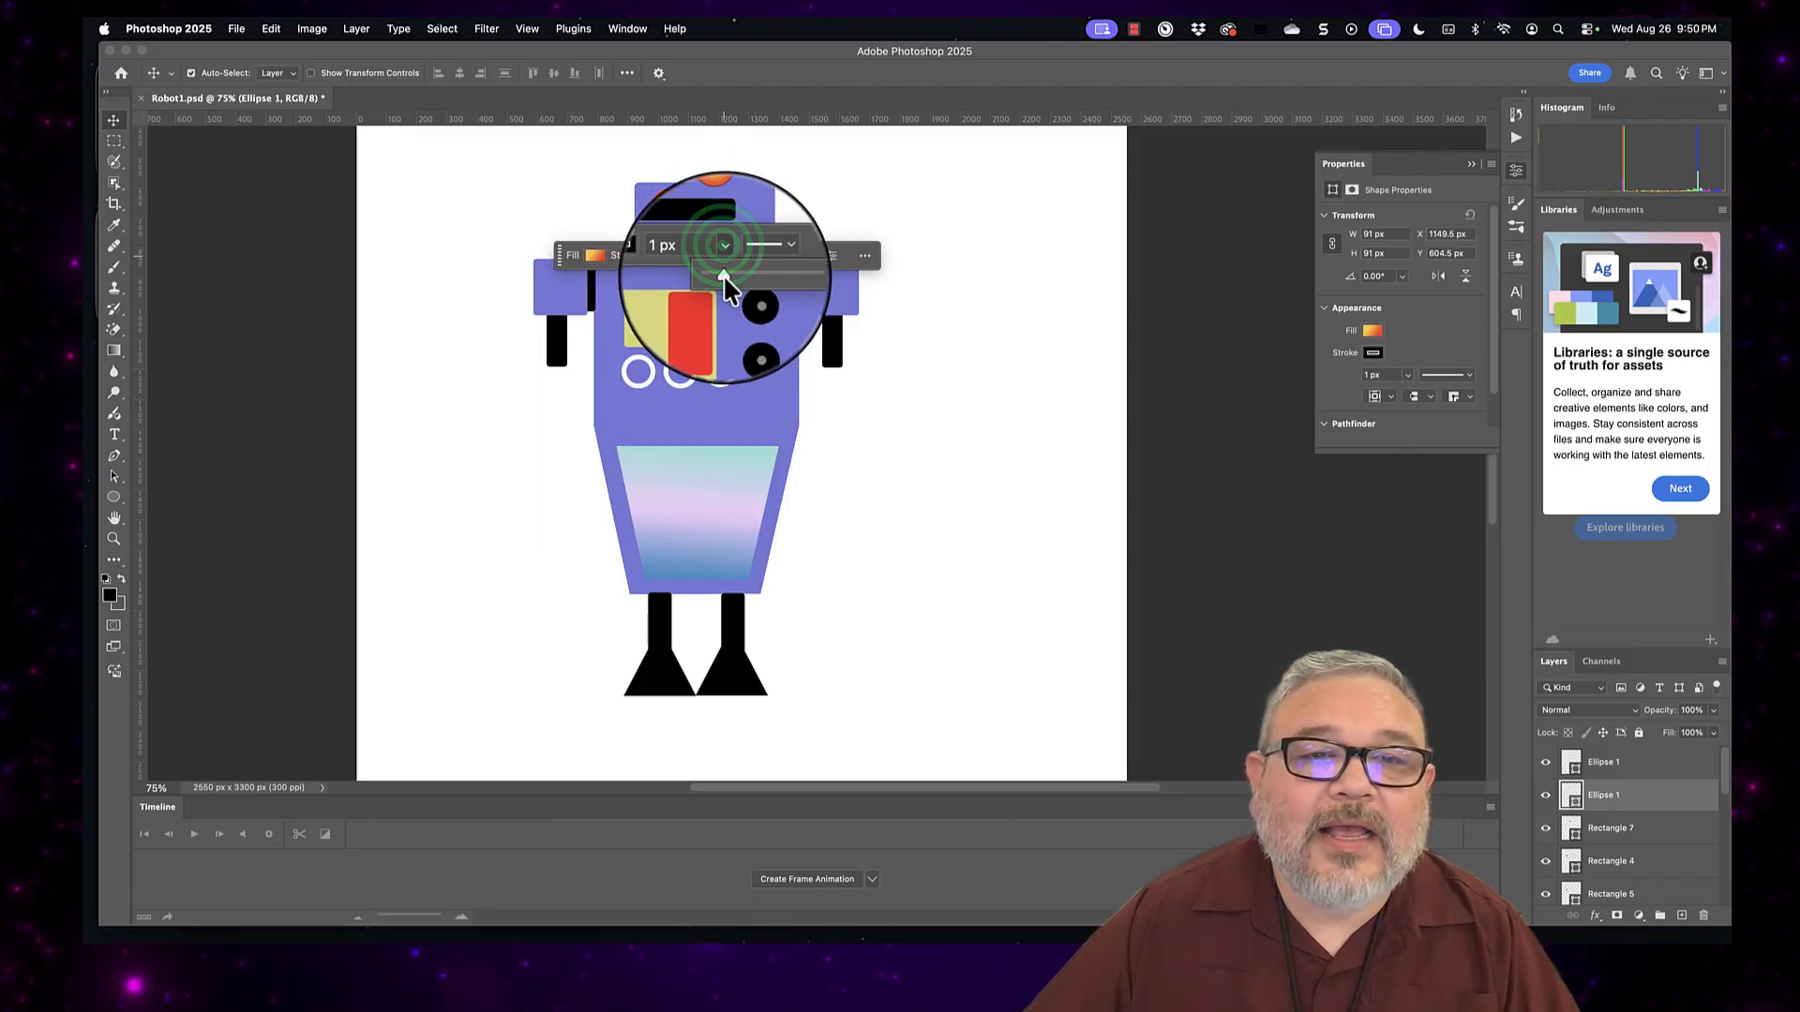
pyautogui.click(722, 274)
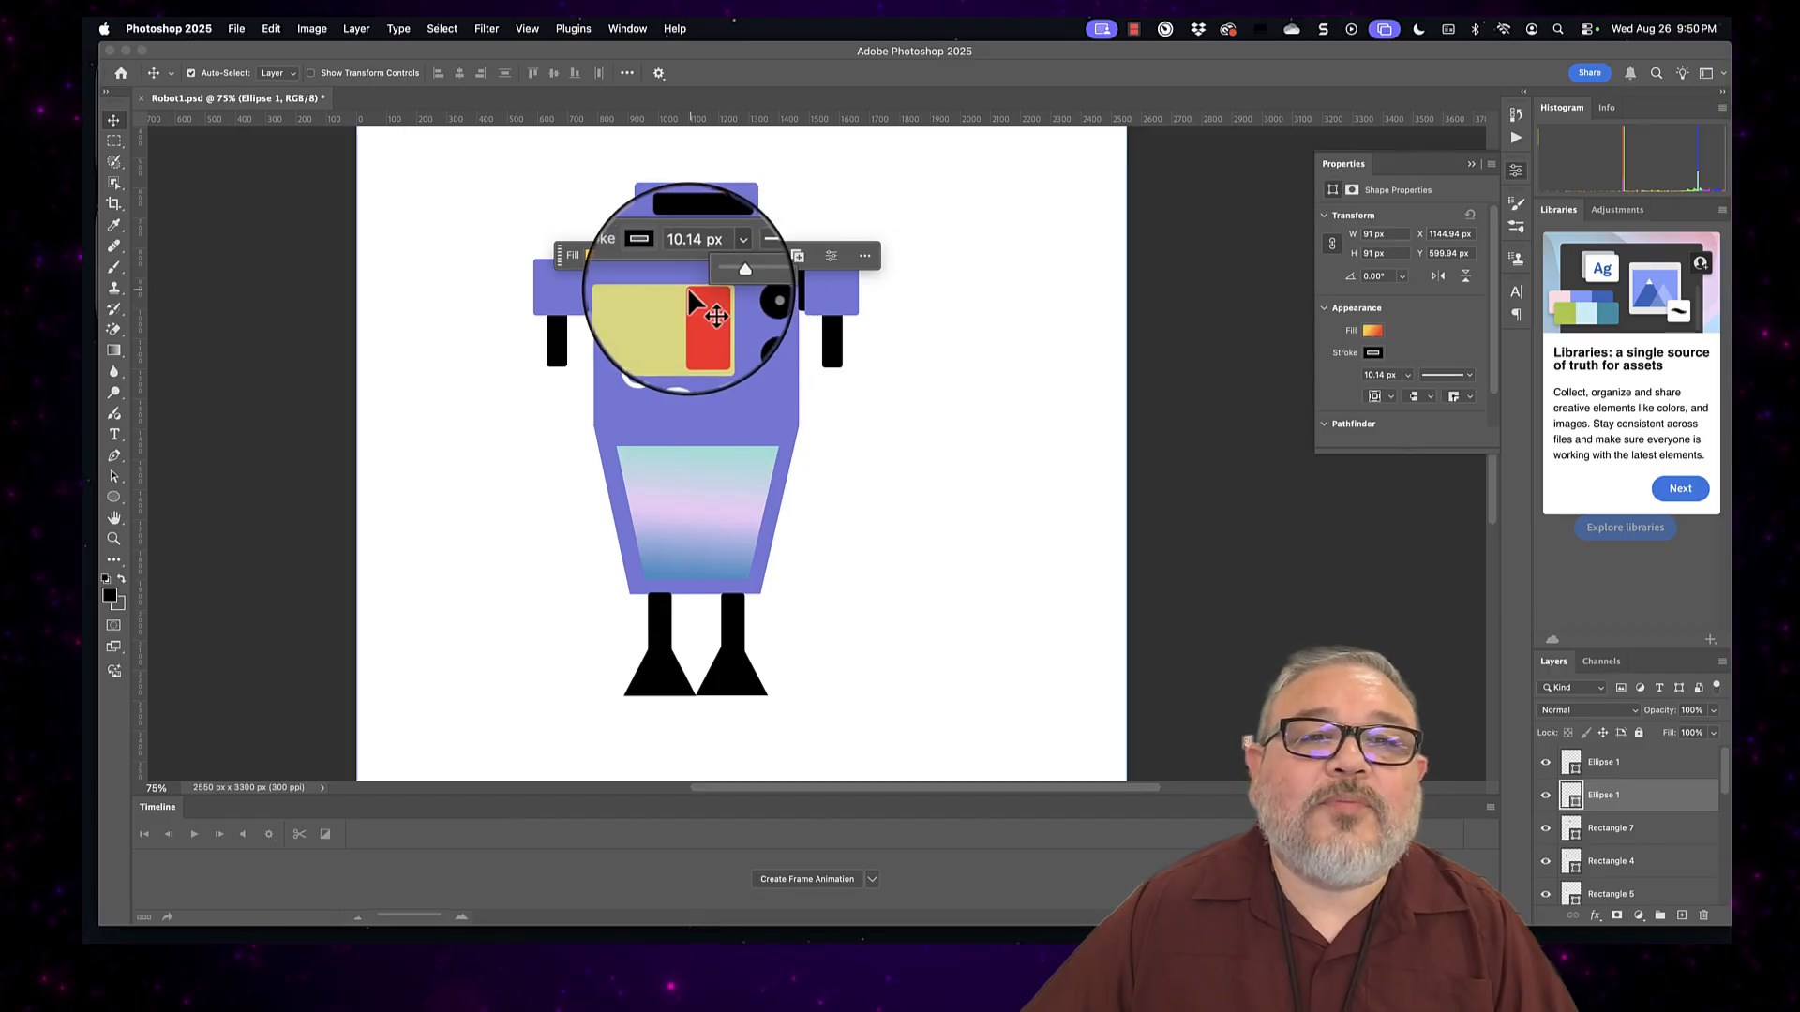
# Step: Give the left eye a black stroke about 12.87 px wide
pyautogui.click(668, 203)
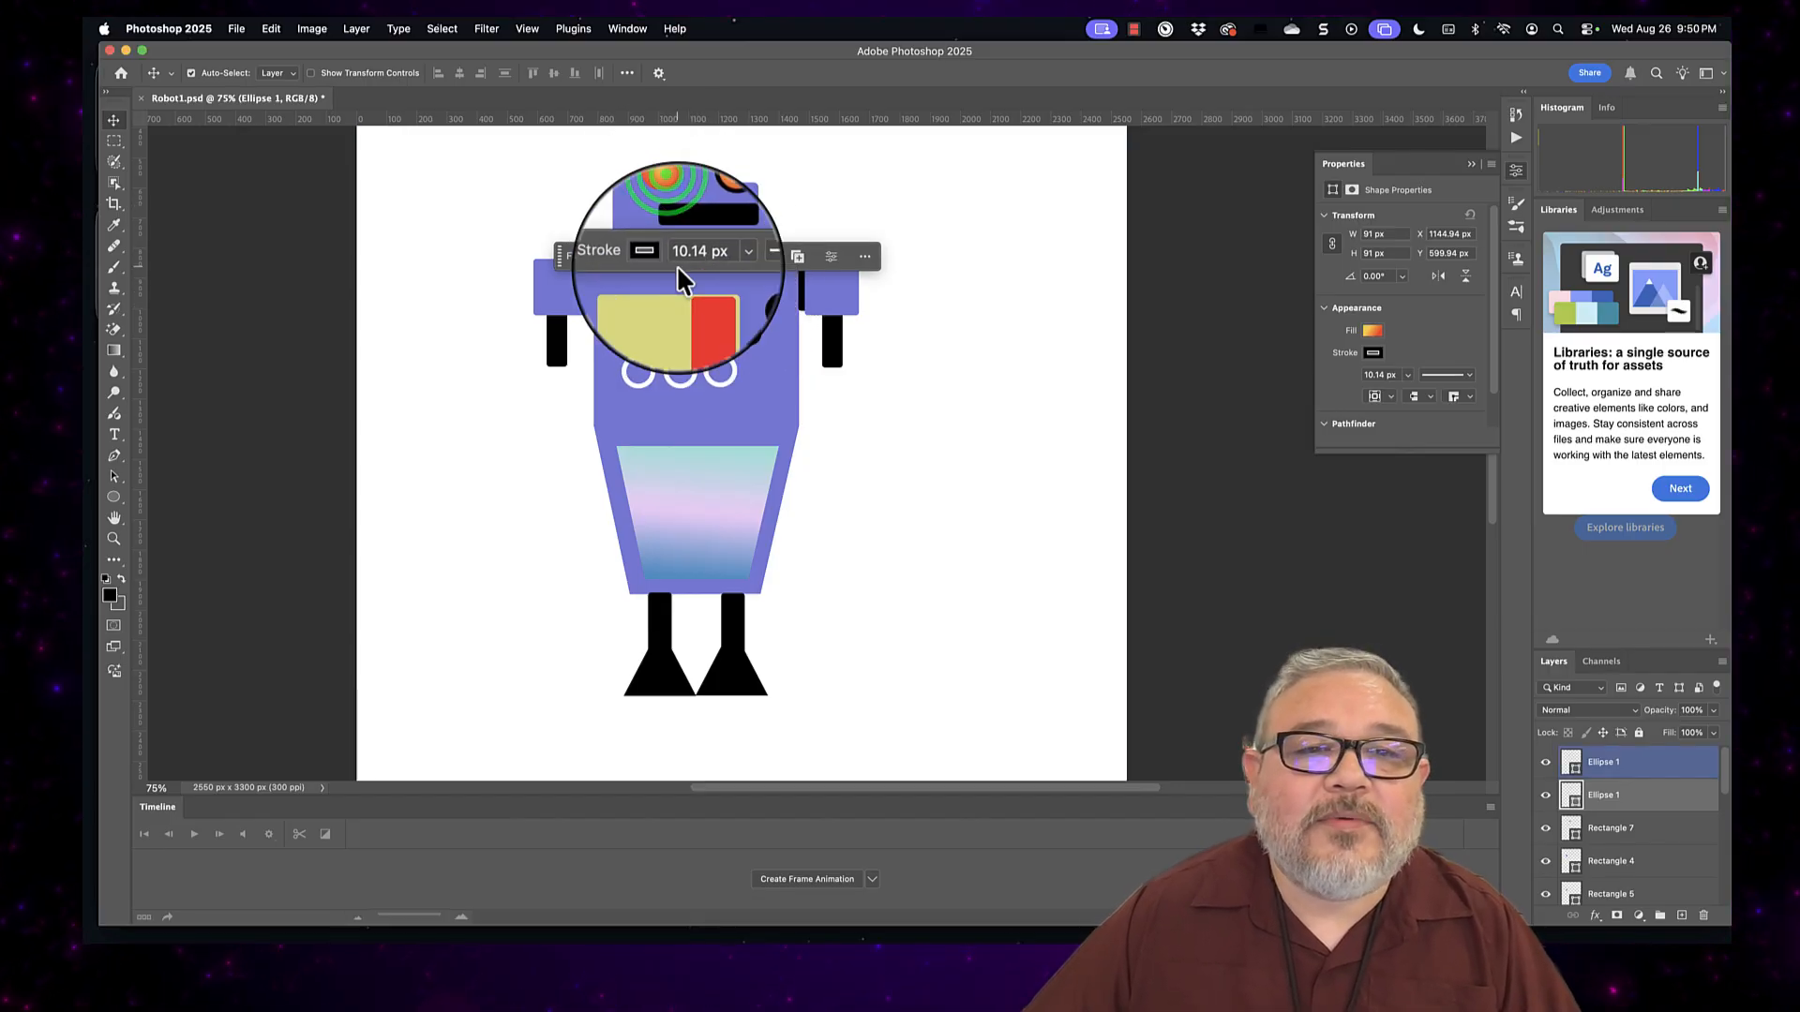
pyautogui.click(662, 204)
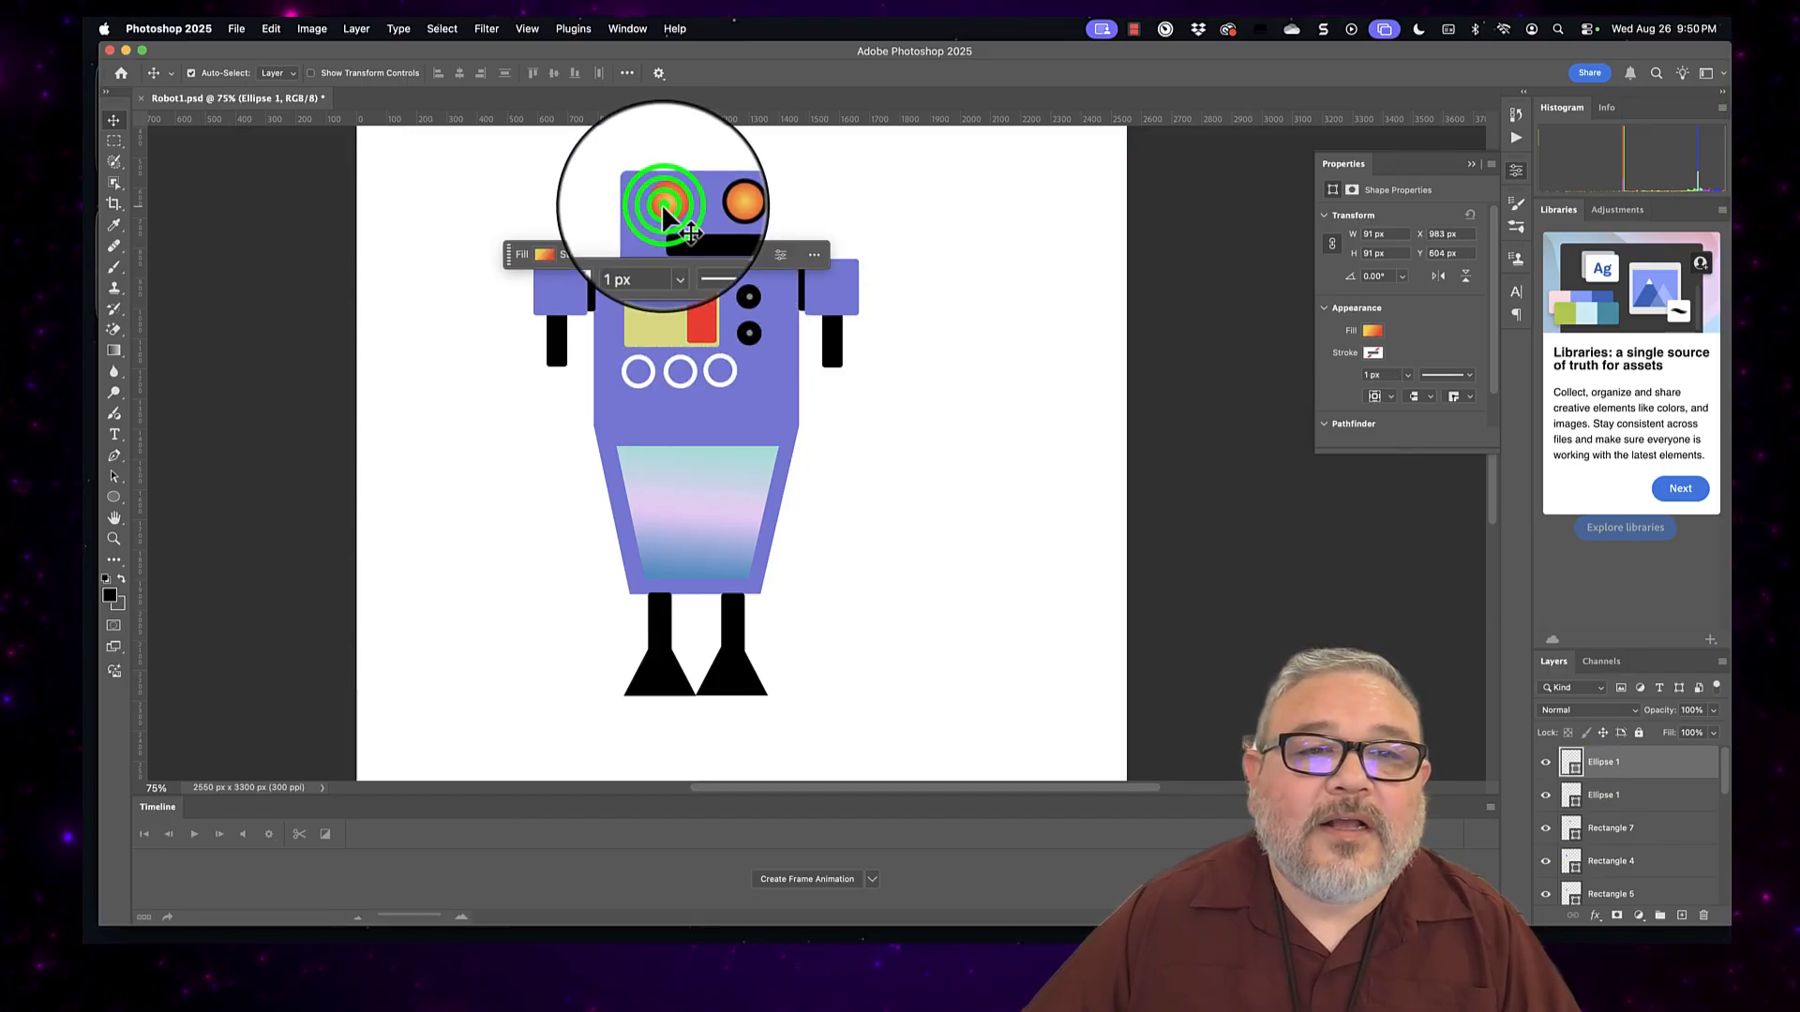
pyautogui.click(113, 121)
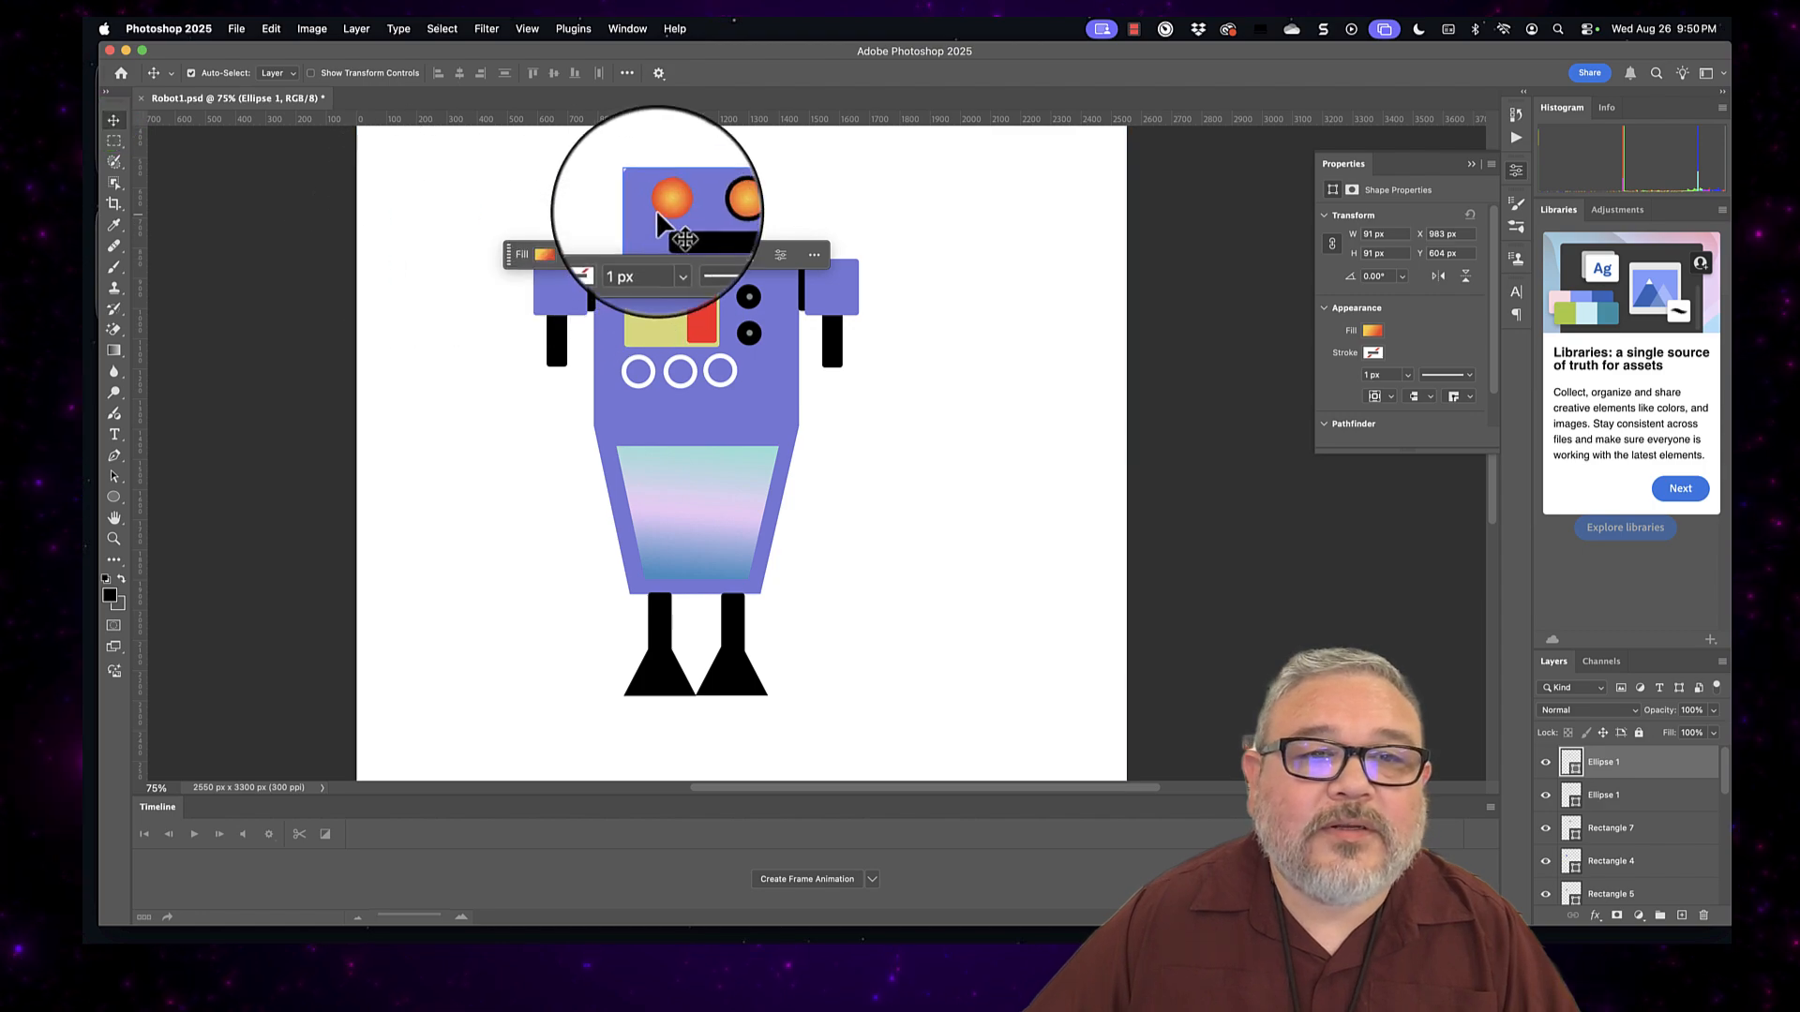
pyautogui.click(605, 251)
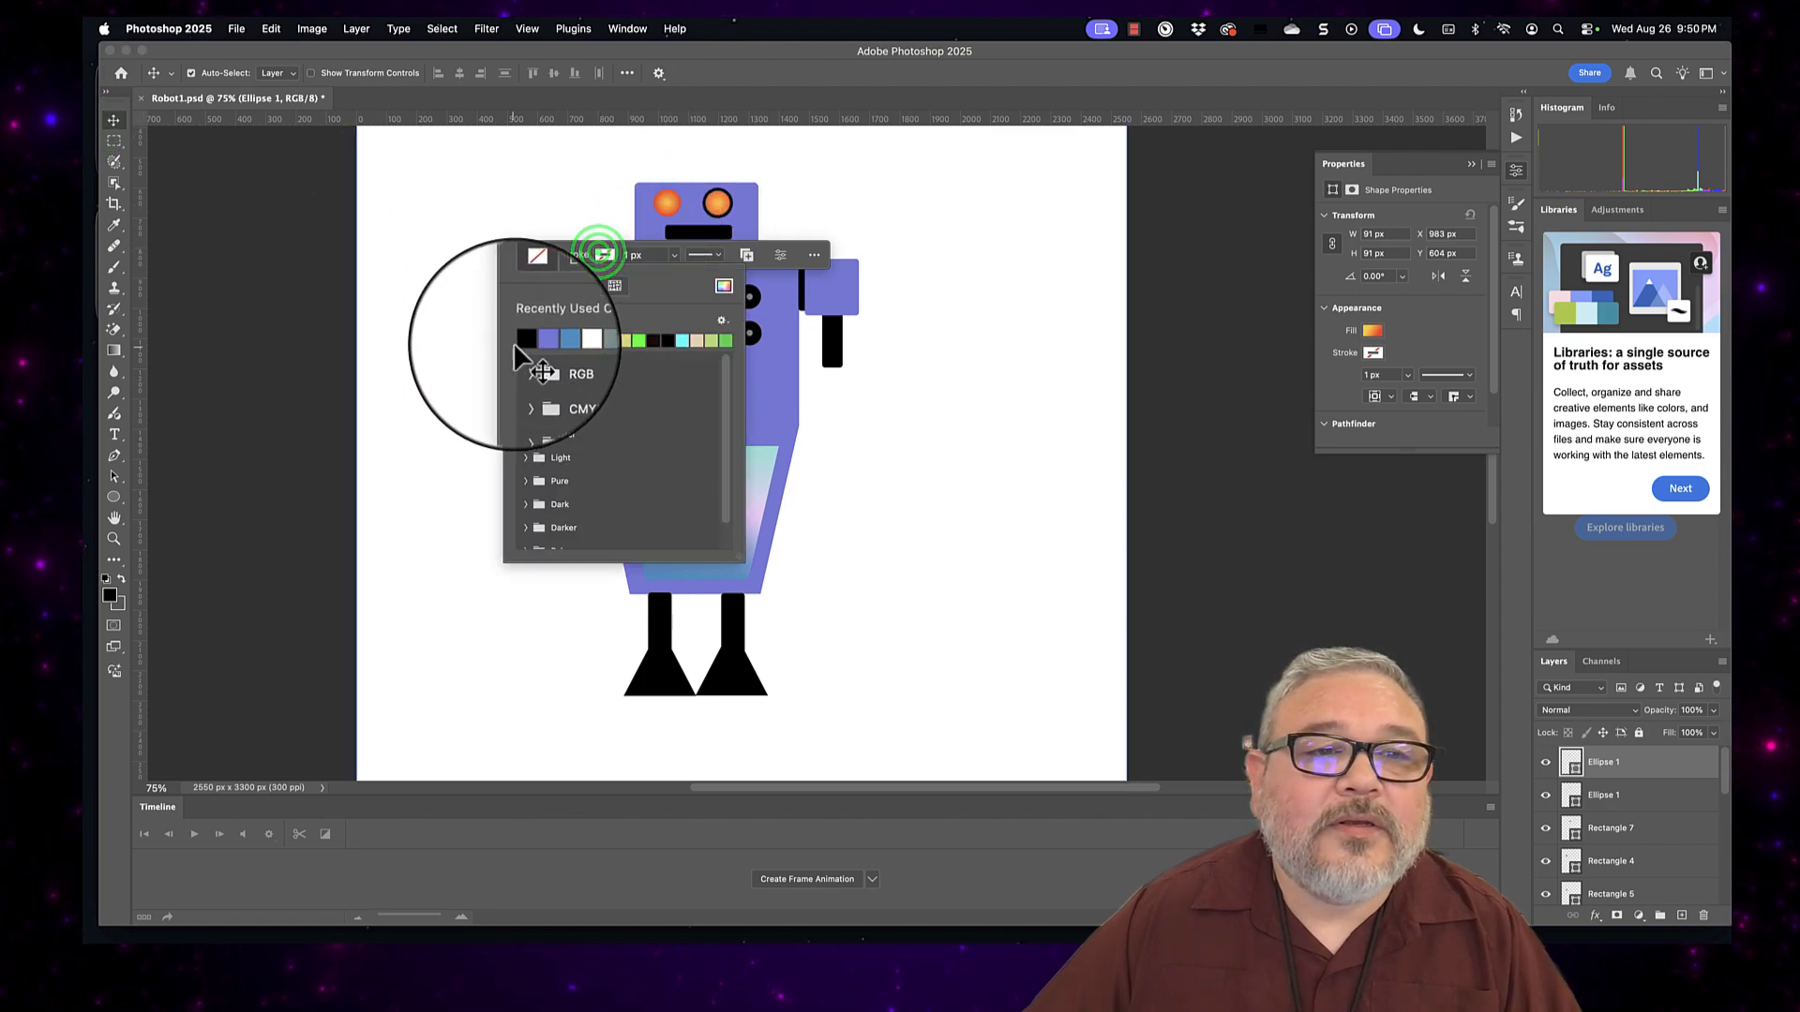
pyautogui.click(521, 340)
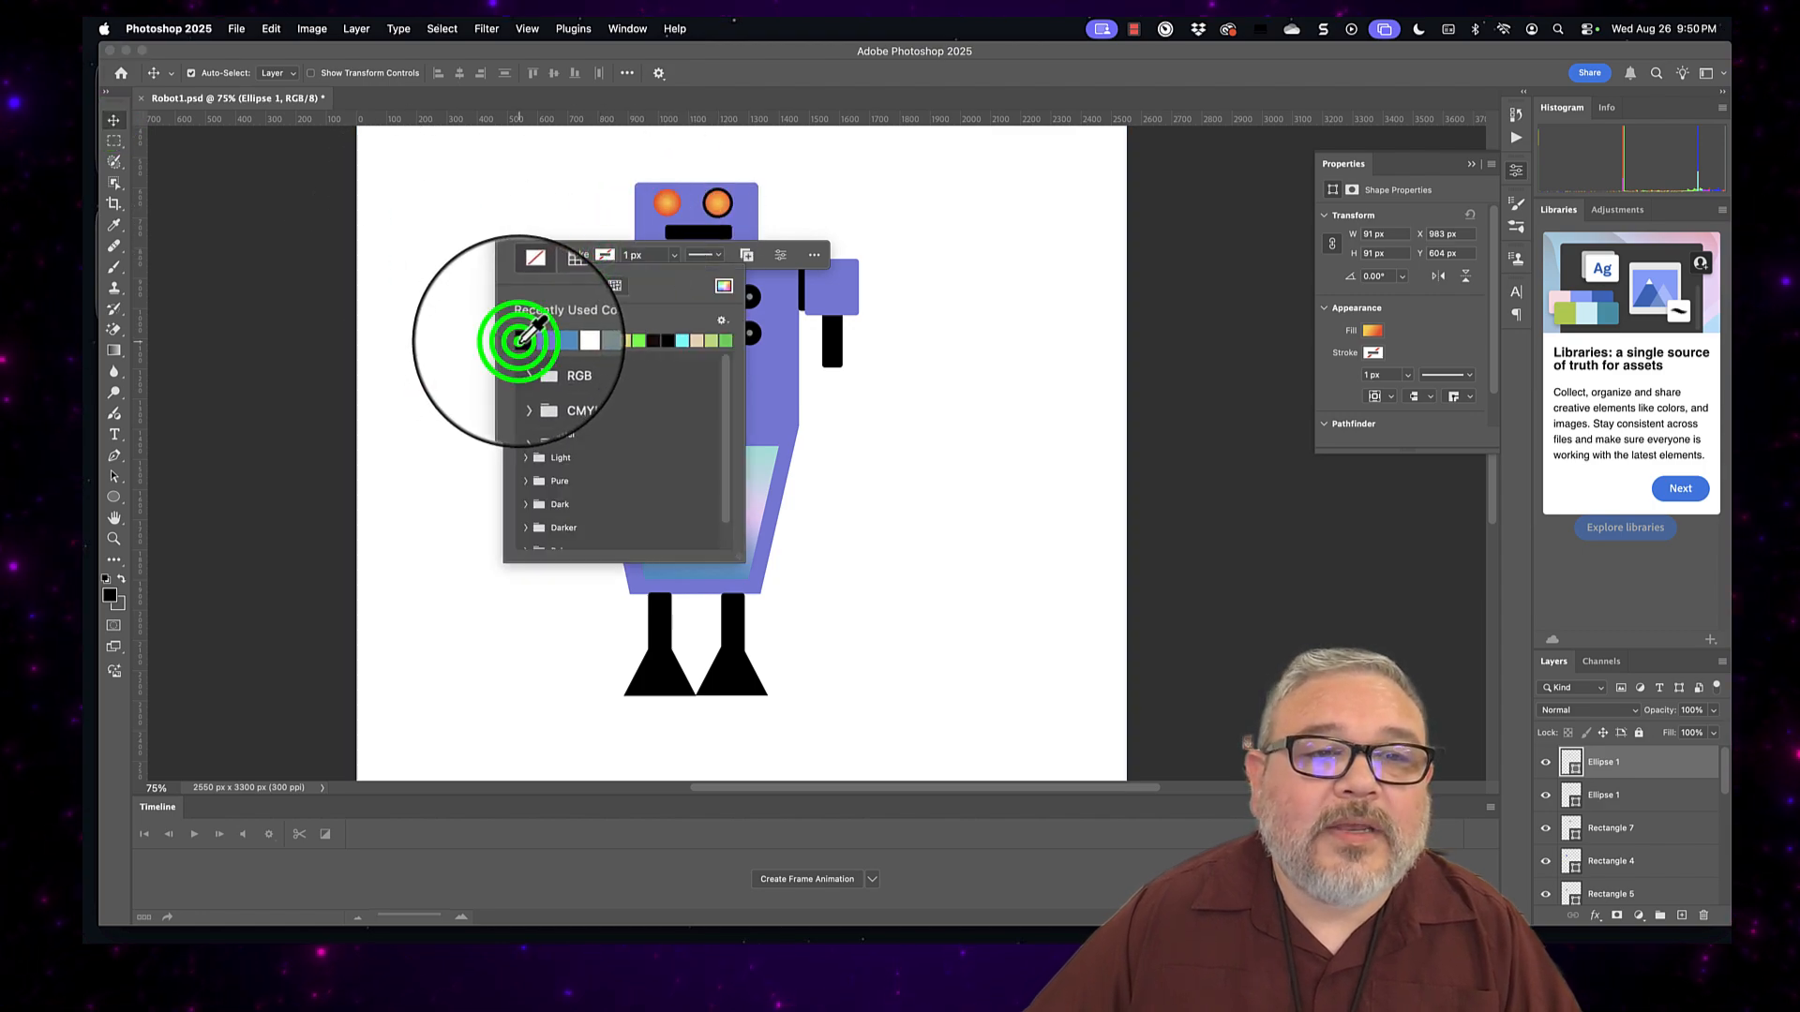
pyautogui.click(671, 253)
pyautogui.moveTo(673, 274); pyautogui.dragTo(677, 272)
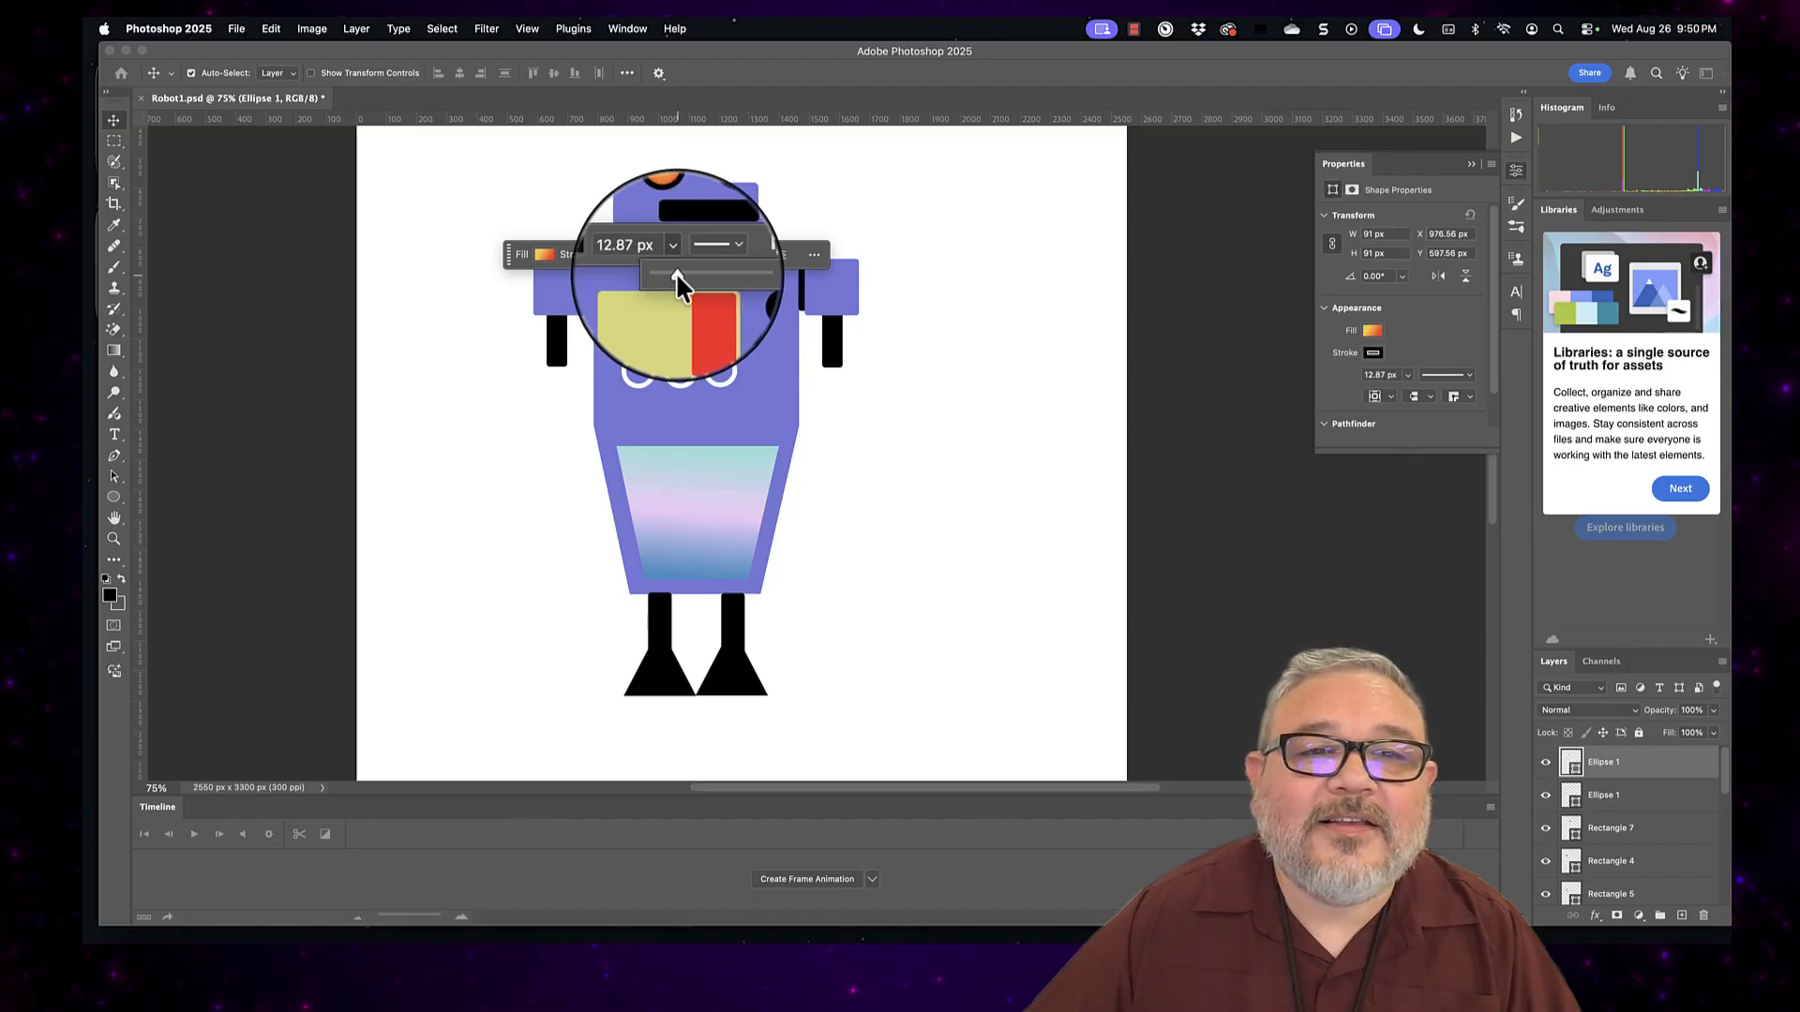
pyautogui.click(111, 122)
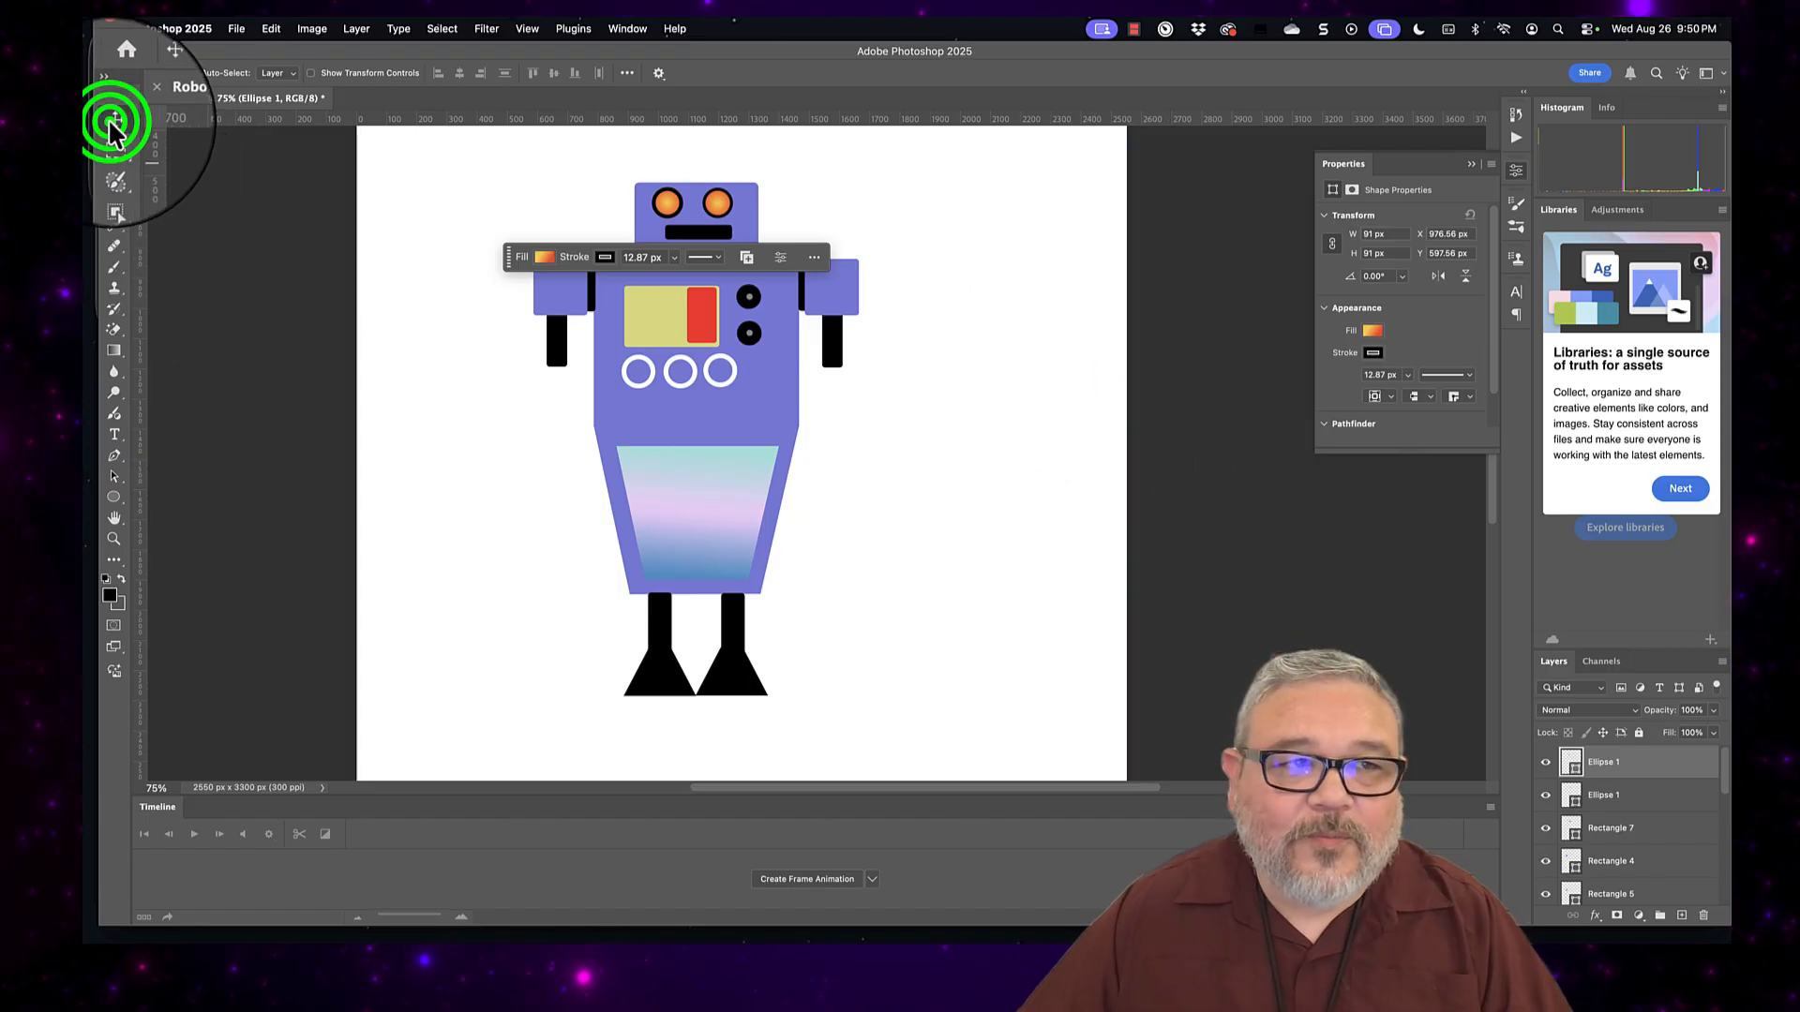
# Step: Save the Robot1.psd document with Maximize Compatibility enabled
pyautogui.press('super+s')
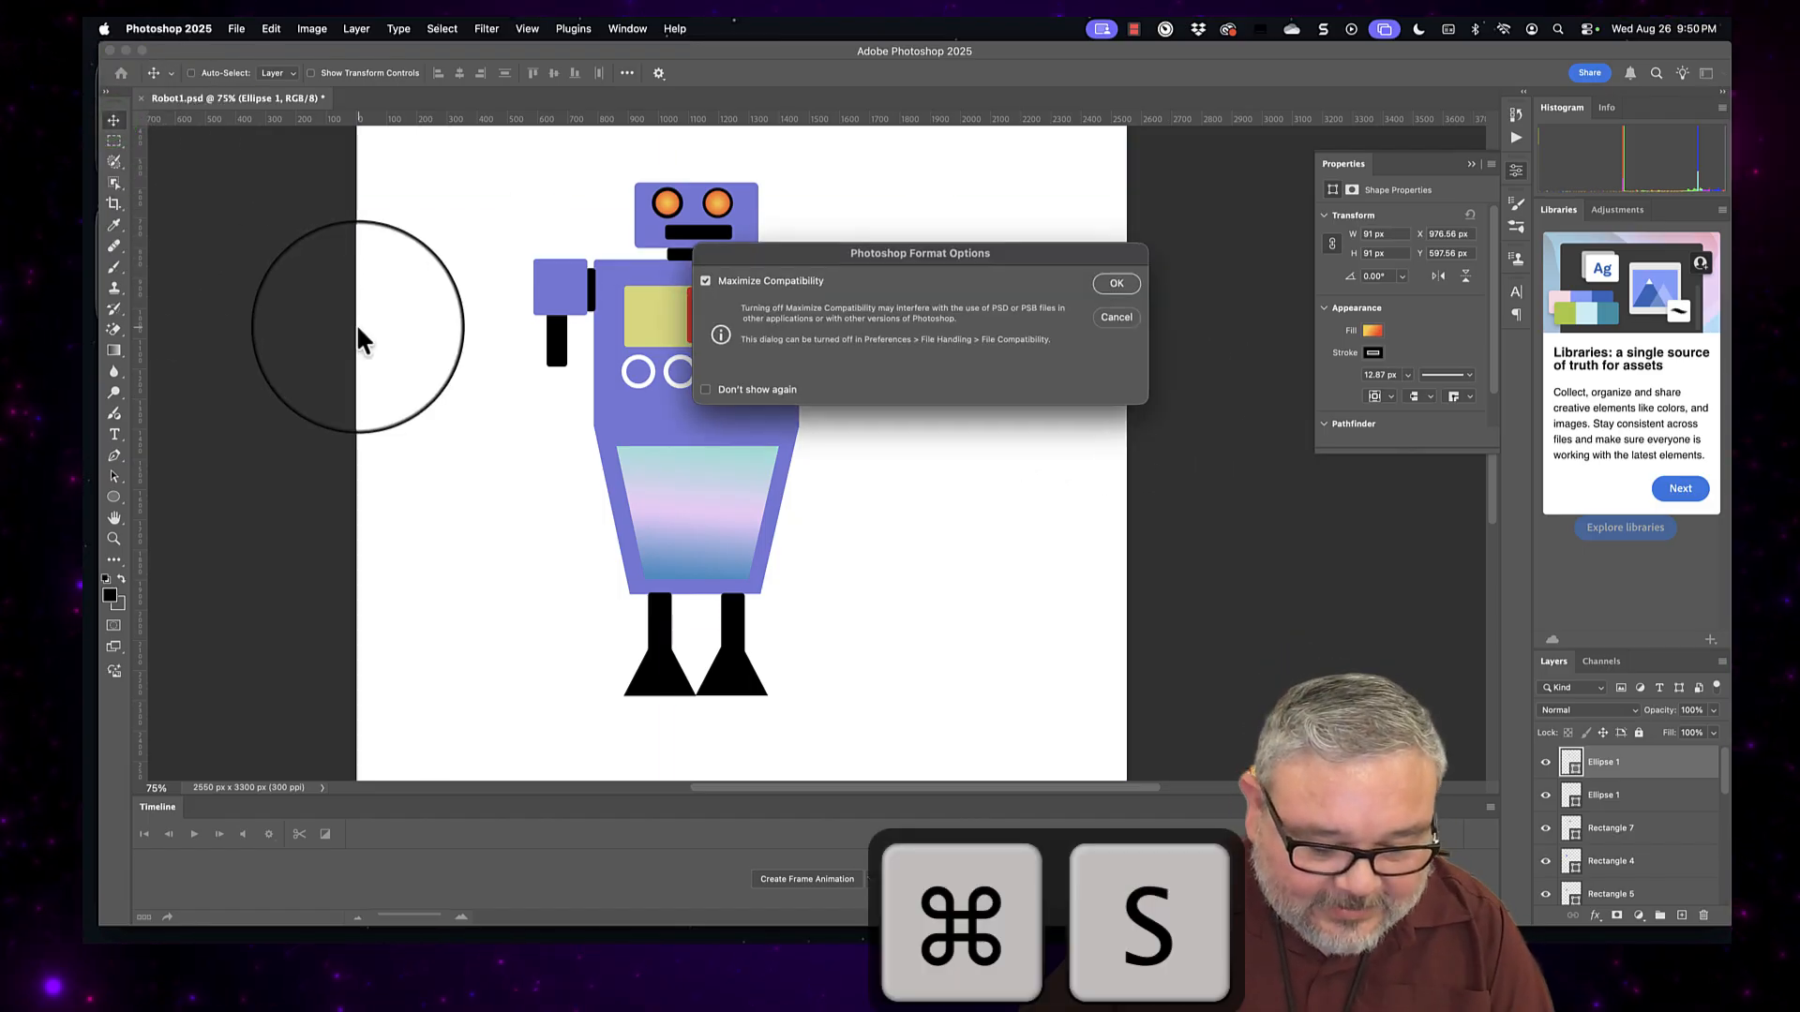
pyautogui.click(1120, 284)
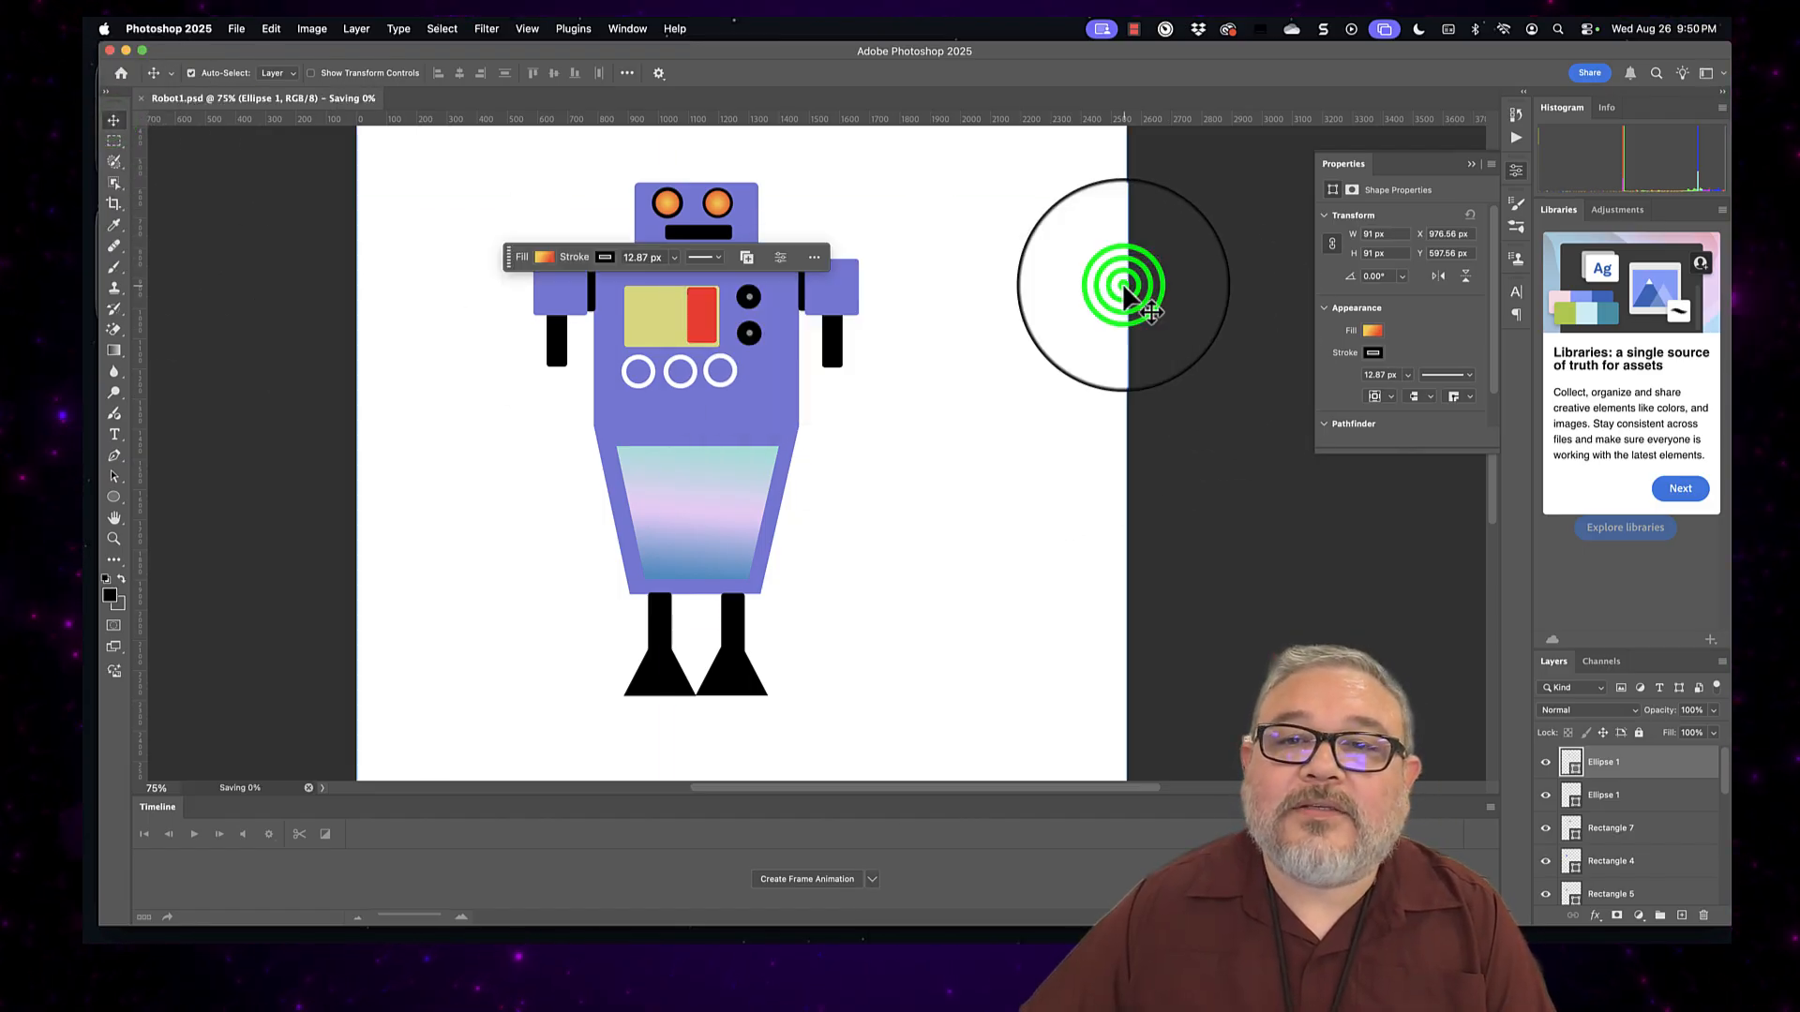
pyautogui.press('super+s')
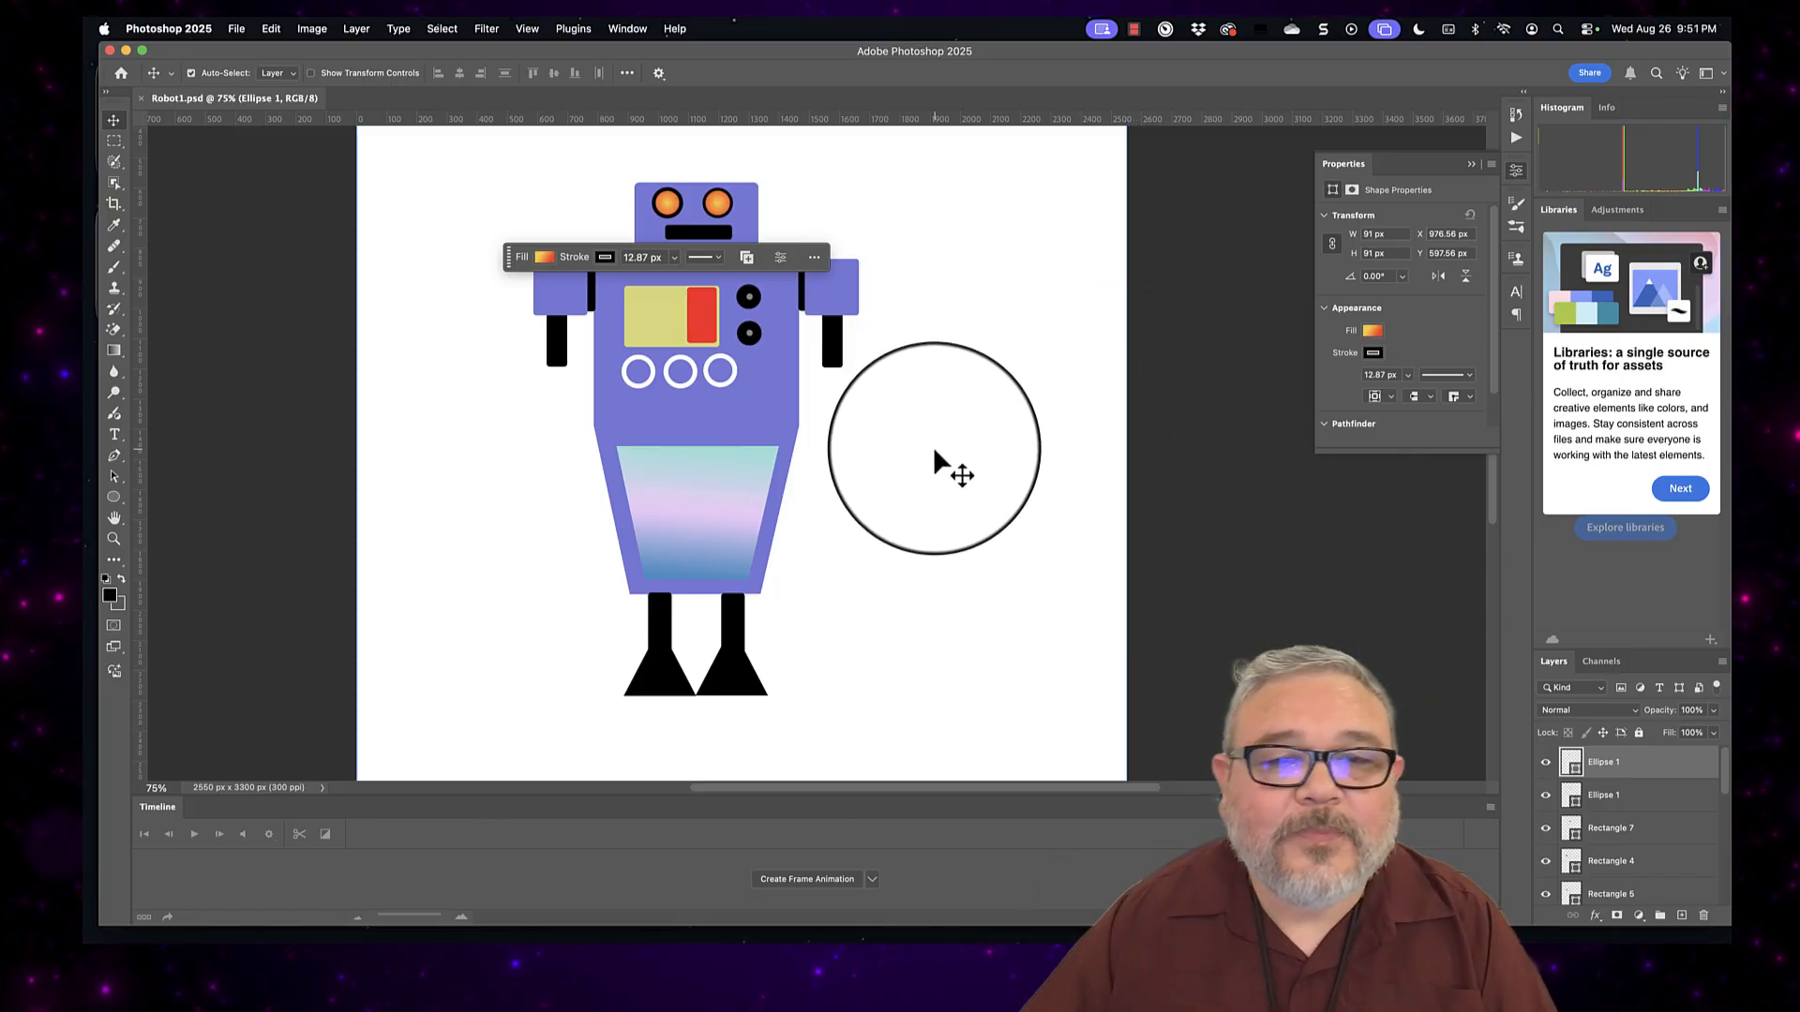
# Step: Add a text layer containing a capital C in the blank canvas area to the upper left of the robot's head
pyautogui.scroll(3, 932, 447)
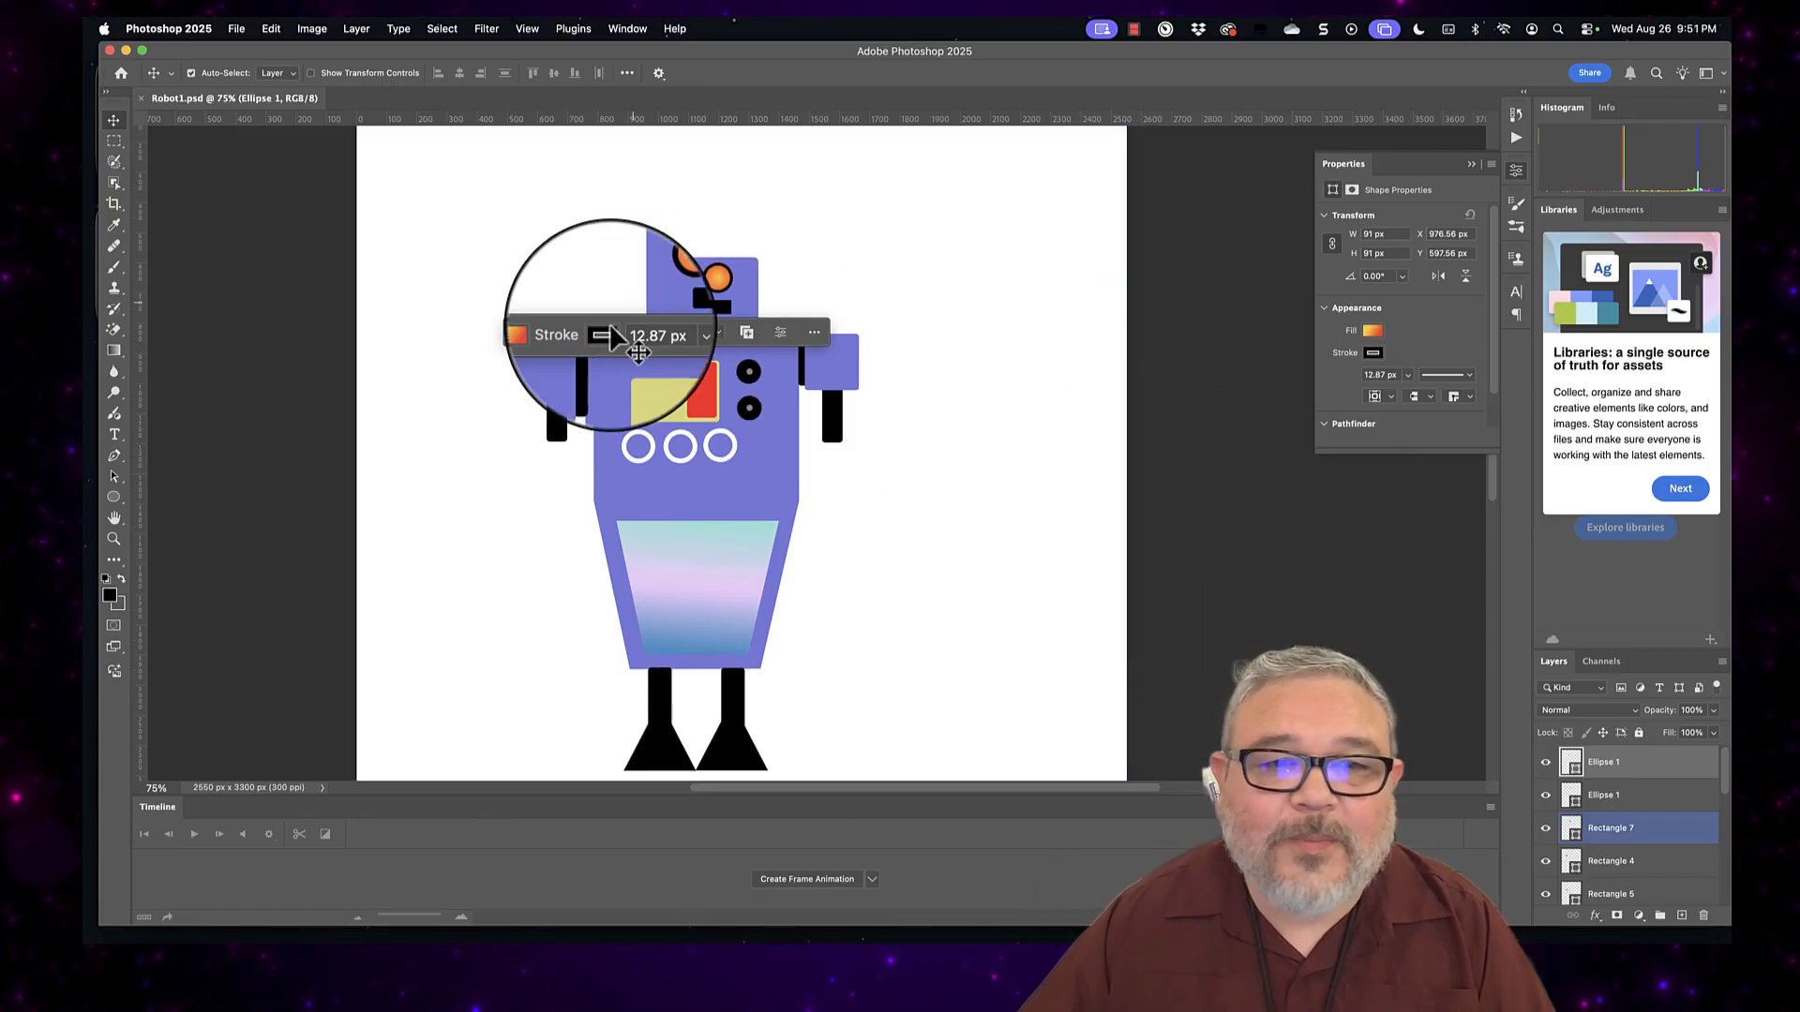
pyautogui.click(115, 120)
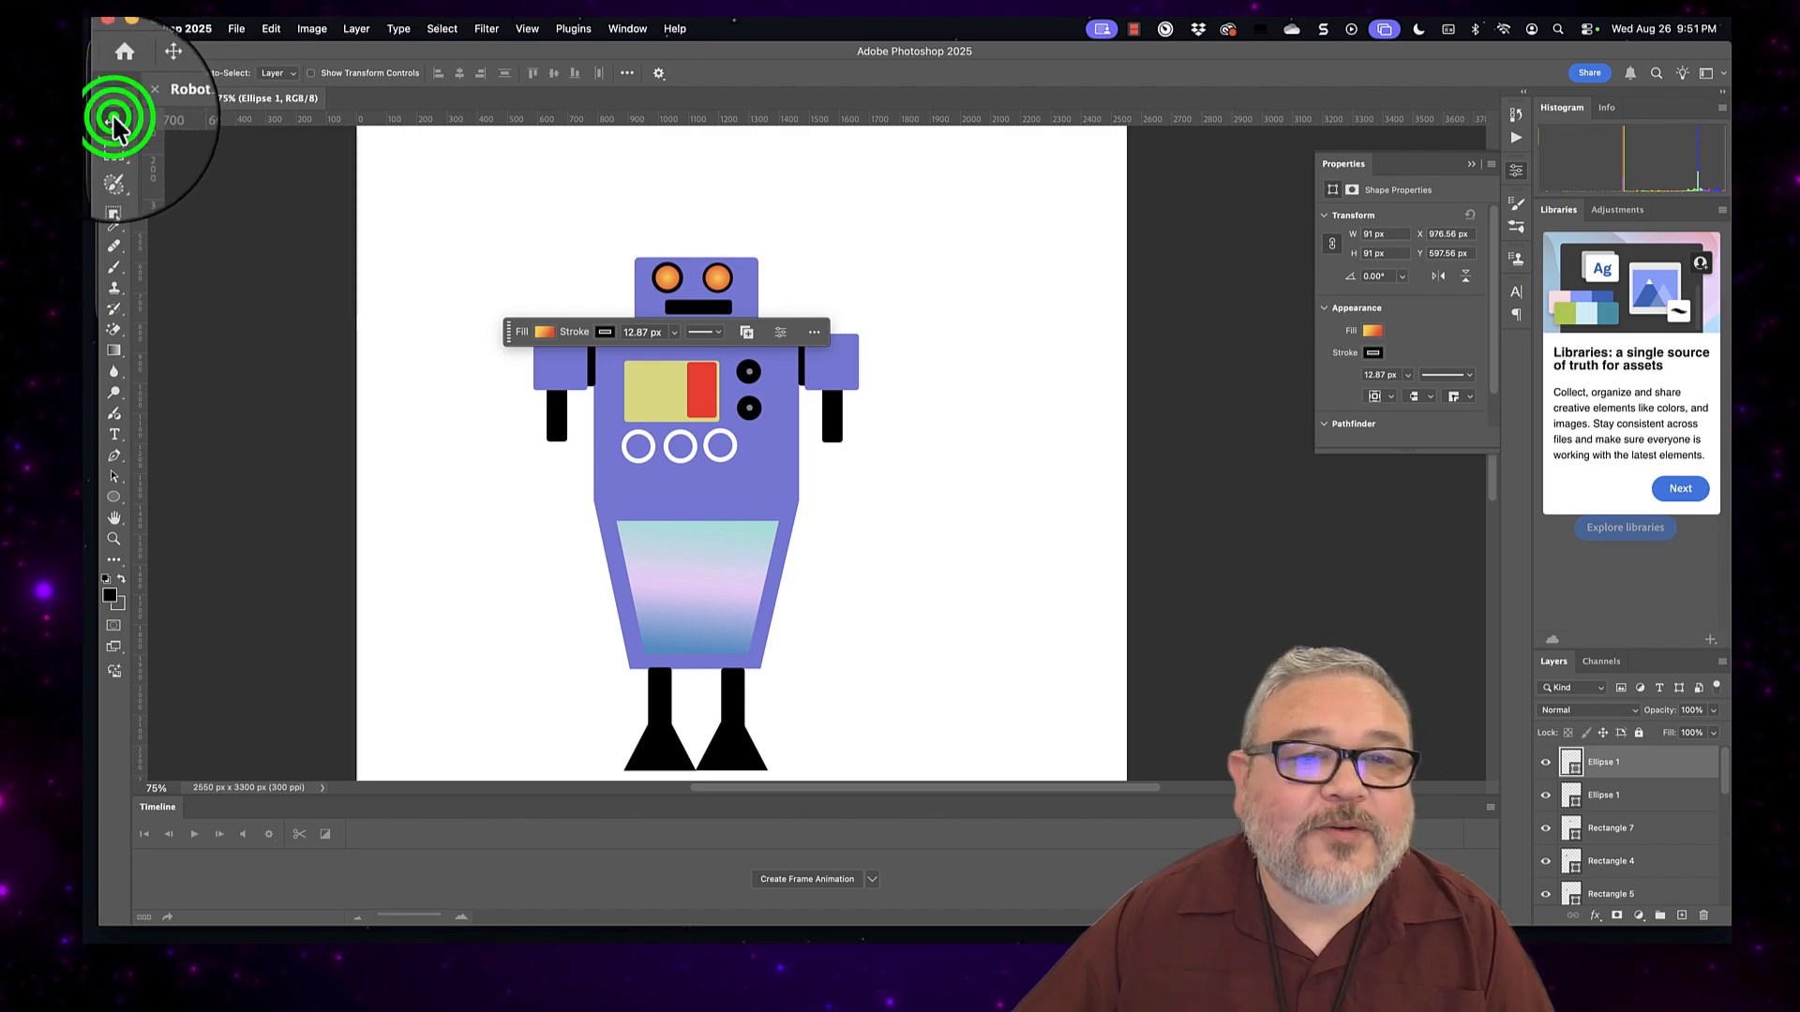
pyautogui.moveTo(503, 341)
pyautogui.mouseDown()
pyautogui.moveTo(488, 372)
pyautogui.moveTo(370, 181)
pyautogui.moveTo(747, 201)
pyautogui.moveTo(924, 595)
pyautogui.moveTo(971, 525)
pyautogui.moveTo(1002, 529)
pyautogui.mouseUp()
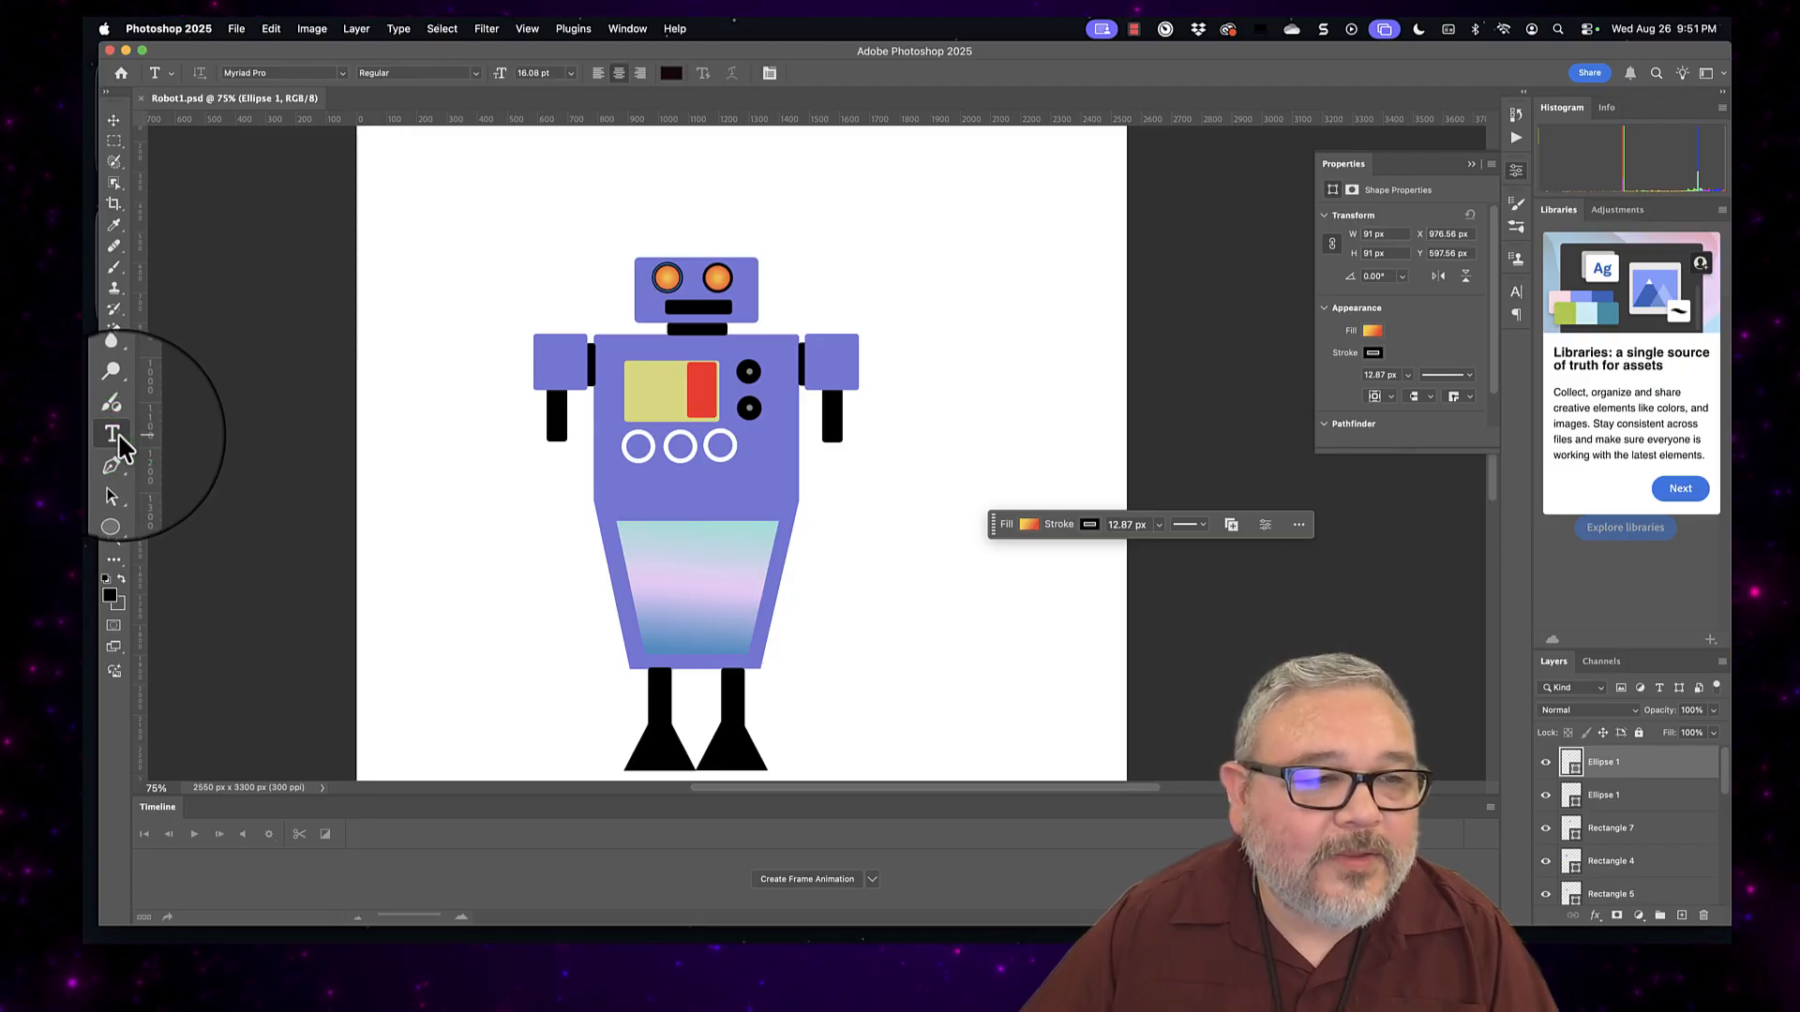
pyautogui.click(436, 196)
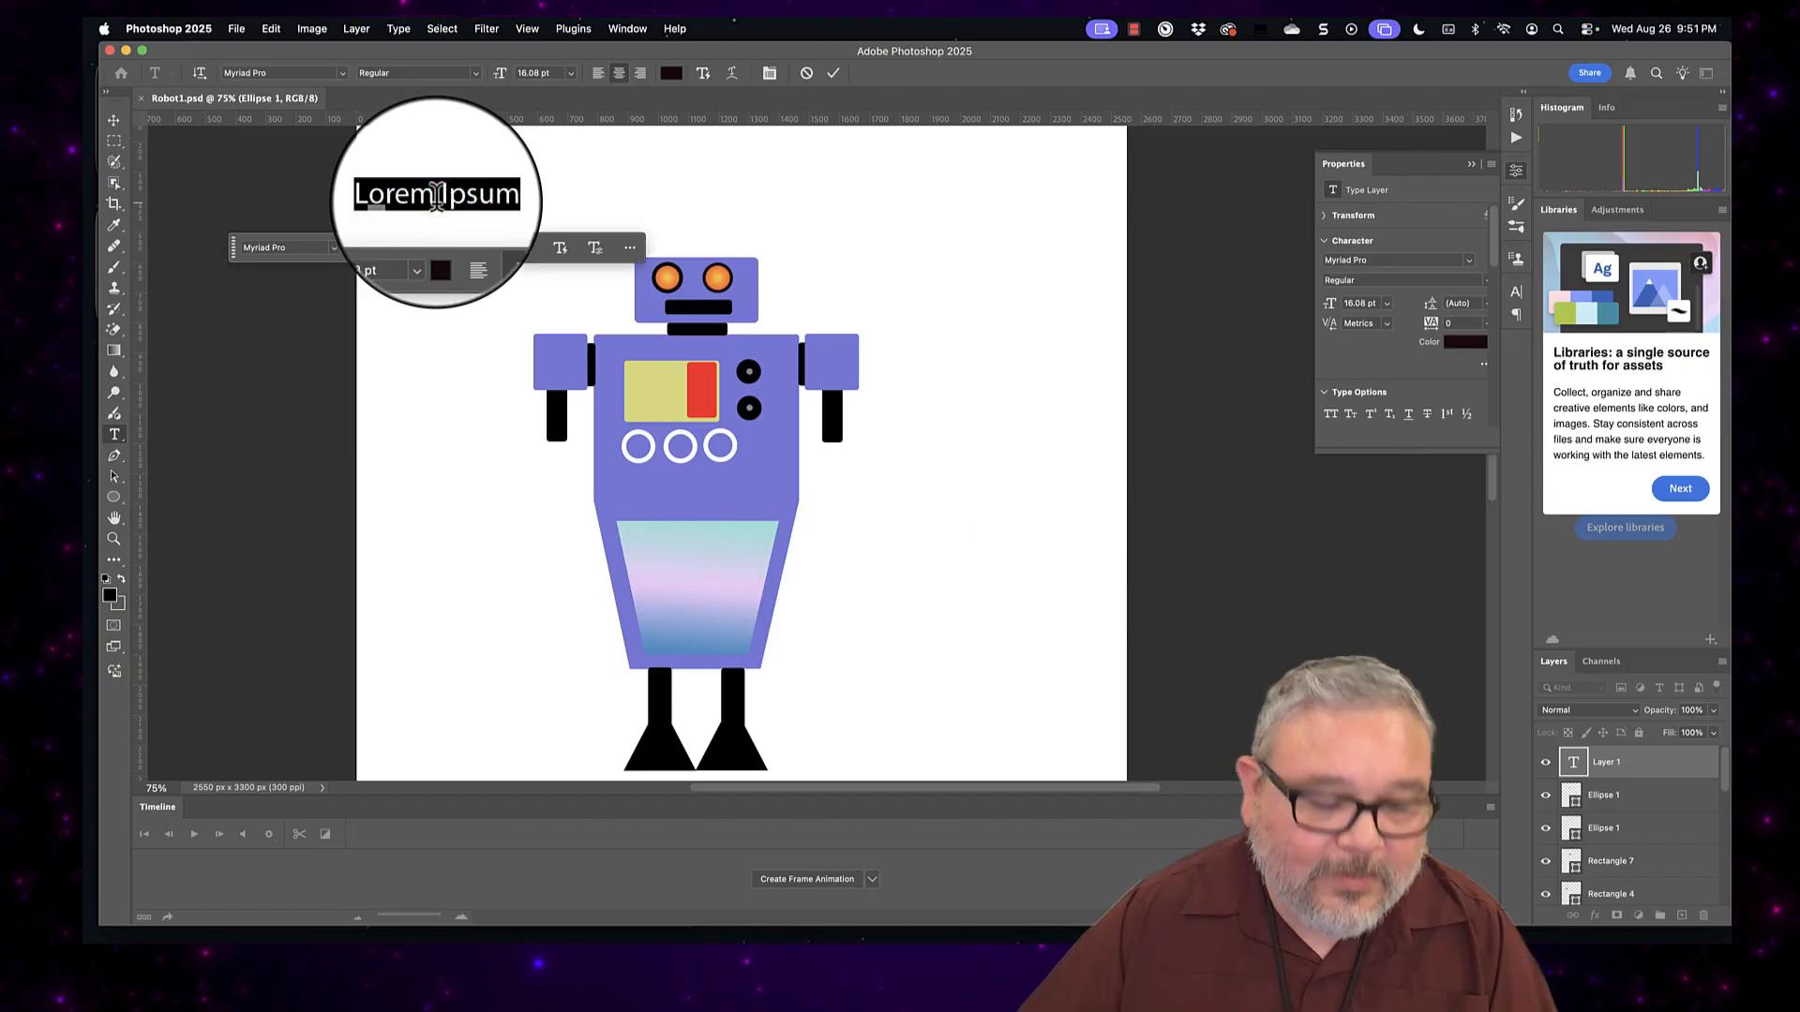
pyautogui.write('C')
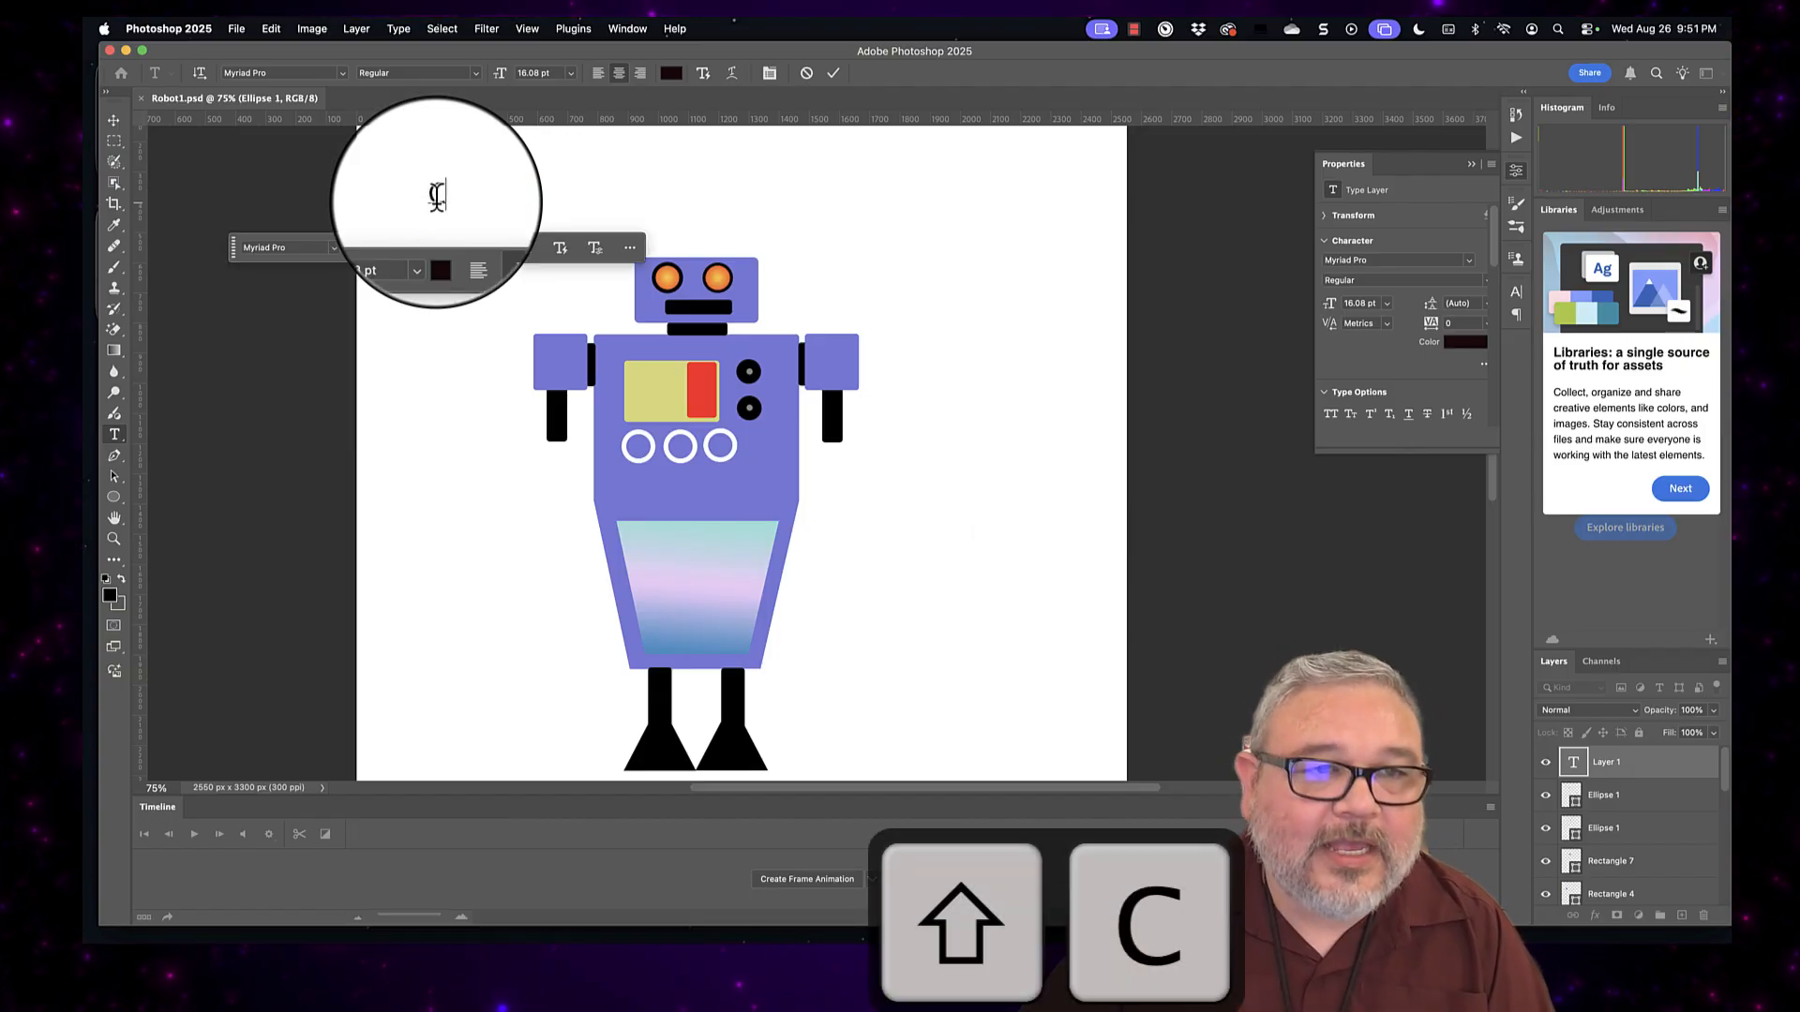
# Step: Enlarge the letter C, trying font sizes of 150 pt and 75 pt and settling on 50 pt
pyautogui.click(438, 197)
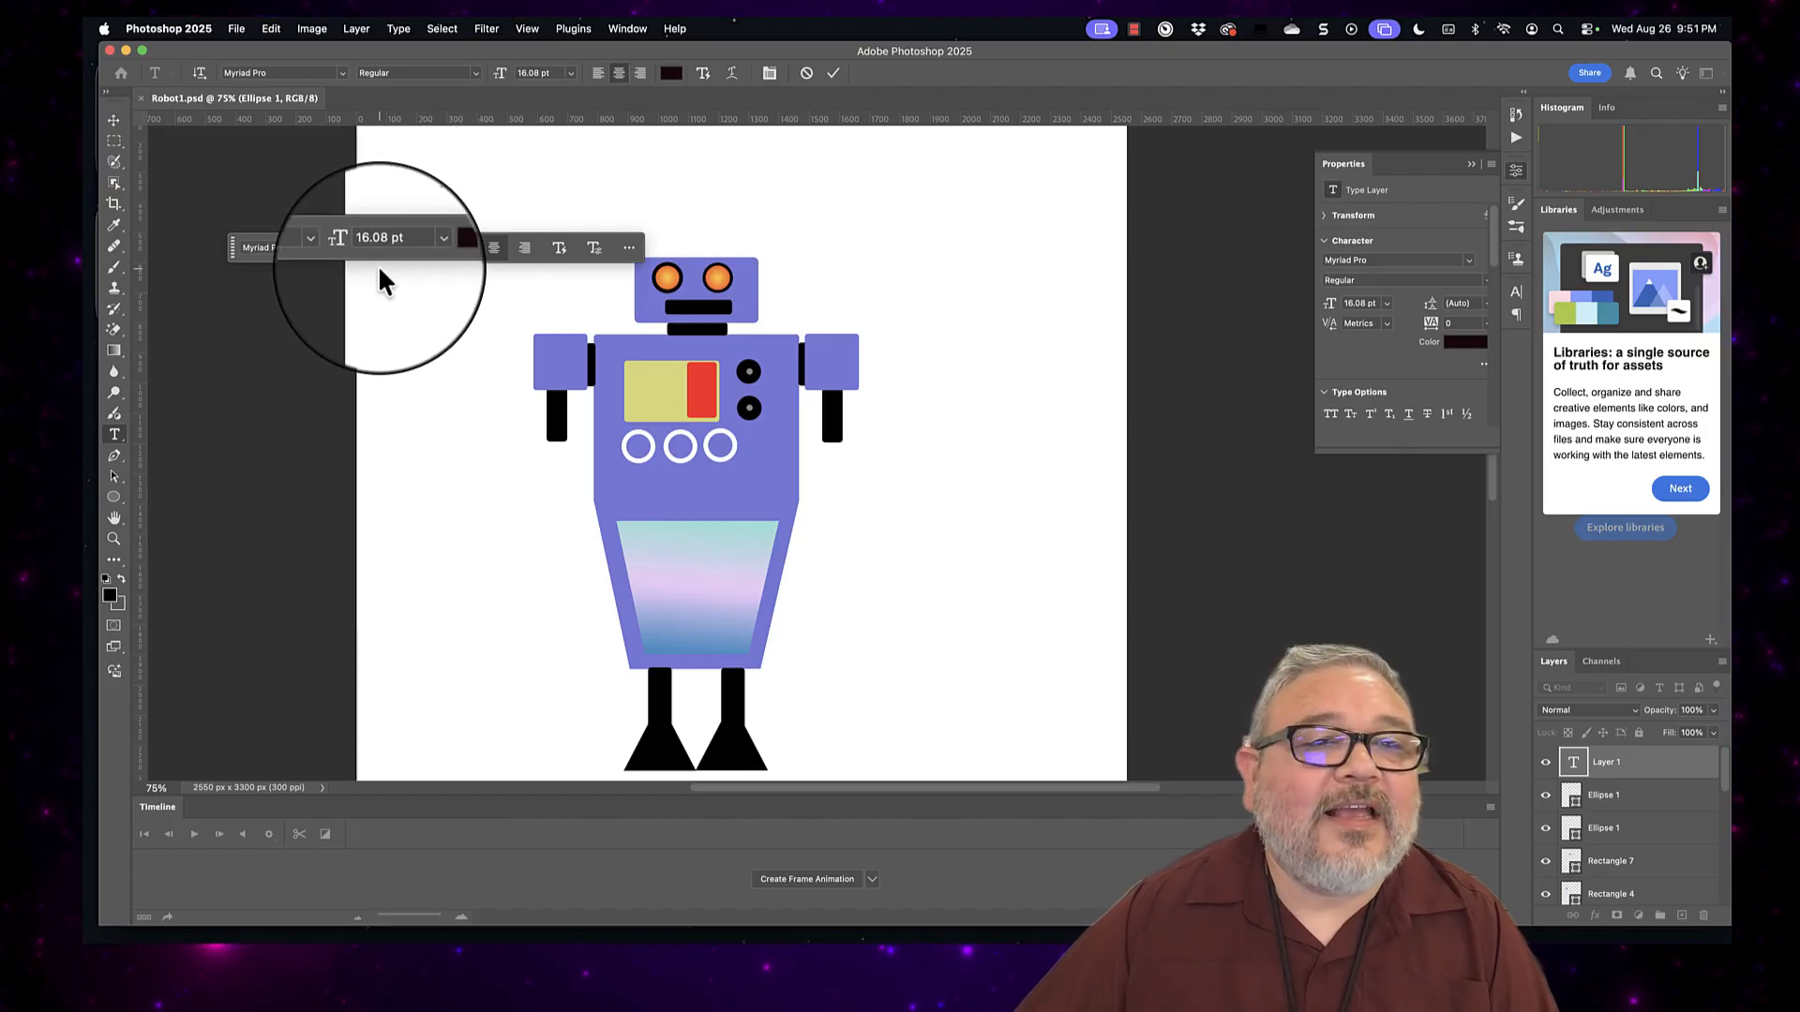
pyautogui.click(423, 250)
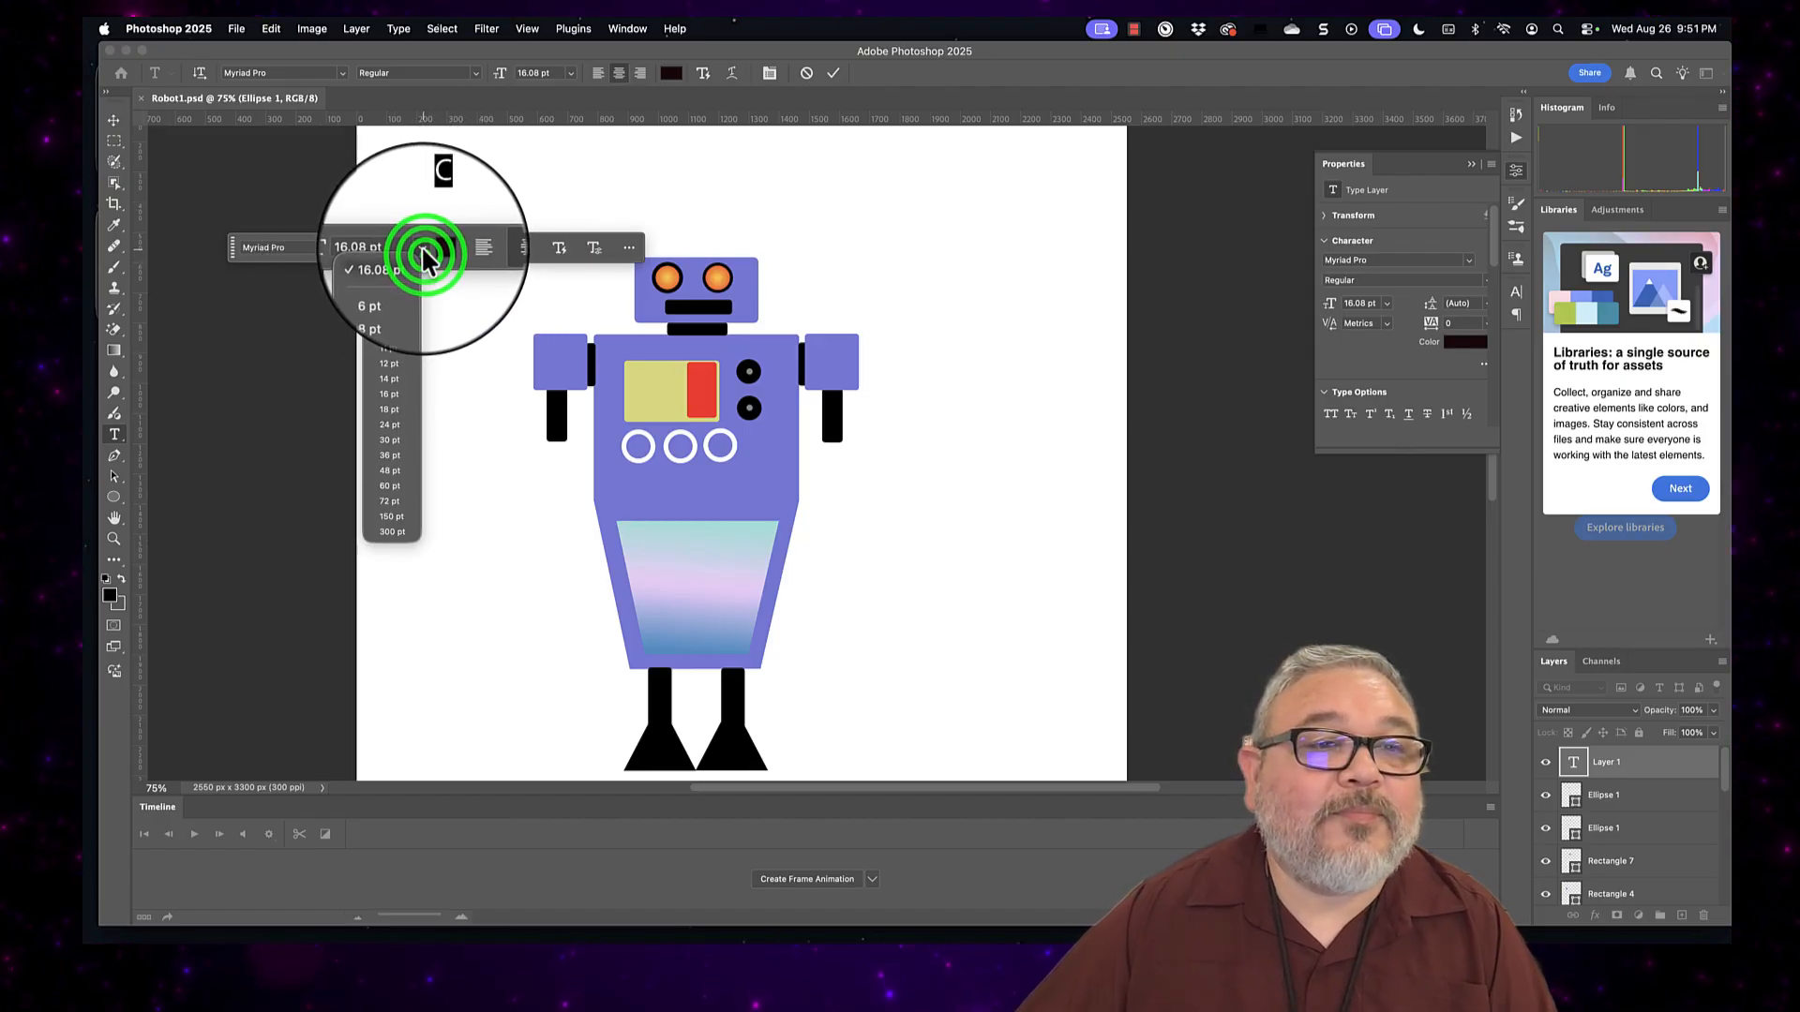
pyautogui.click(394, 517)
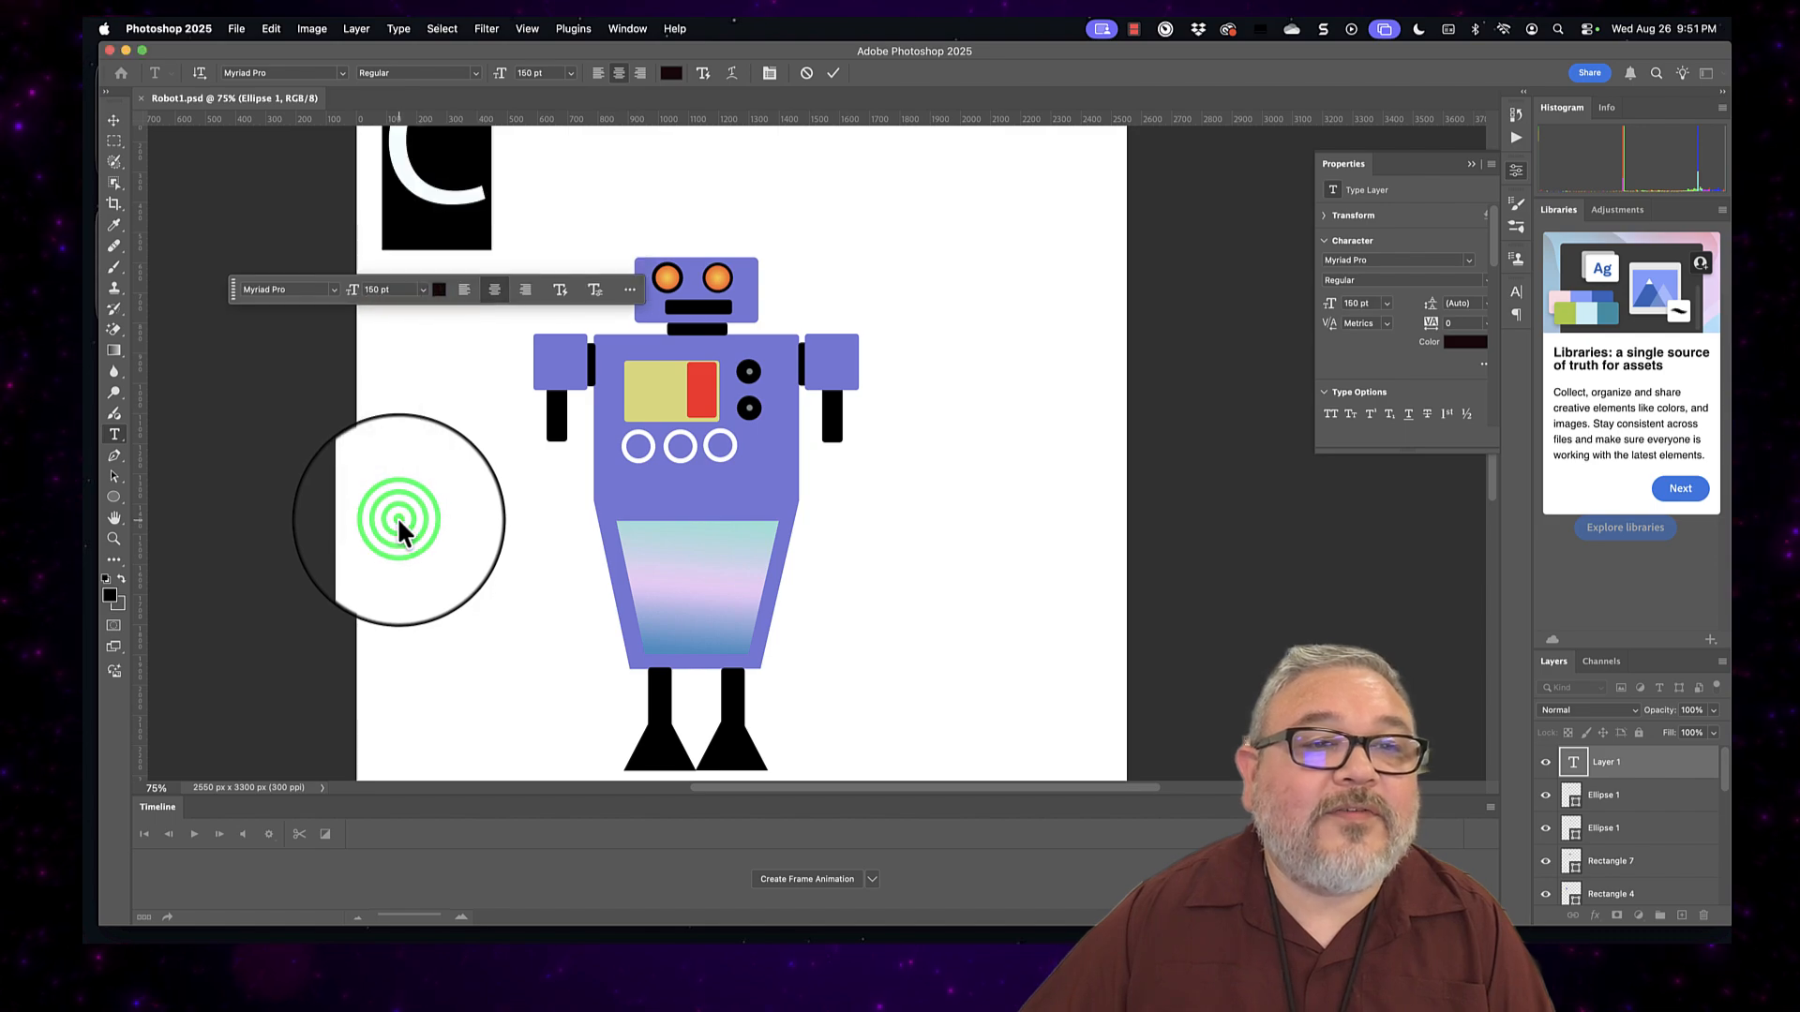
pyautogui.scroll(2, 395, 294)
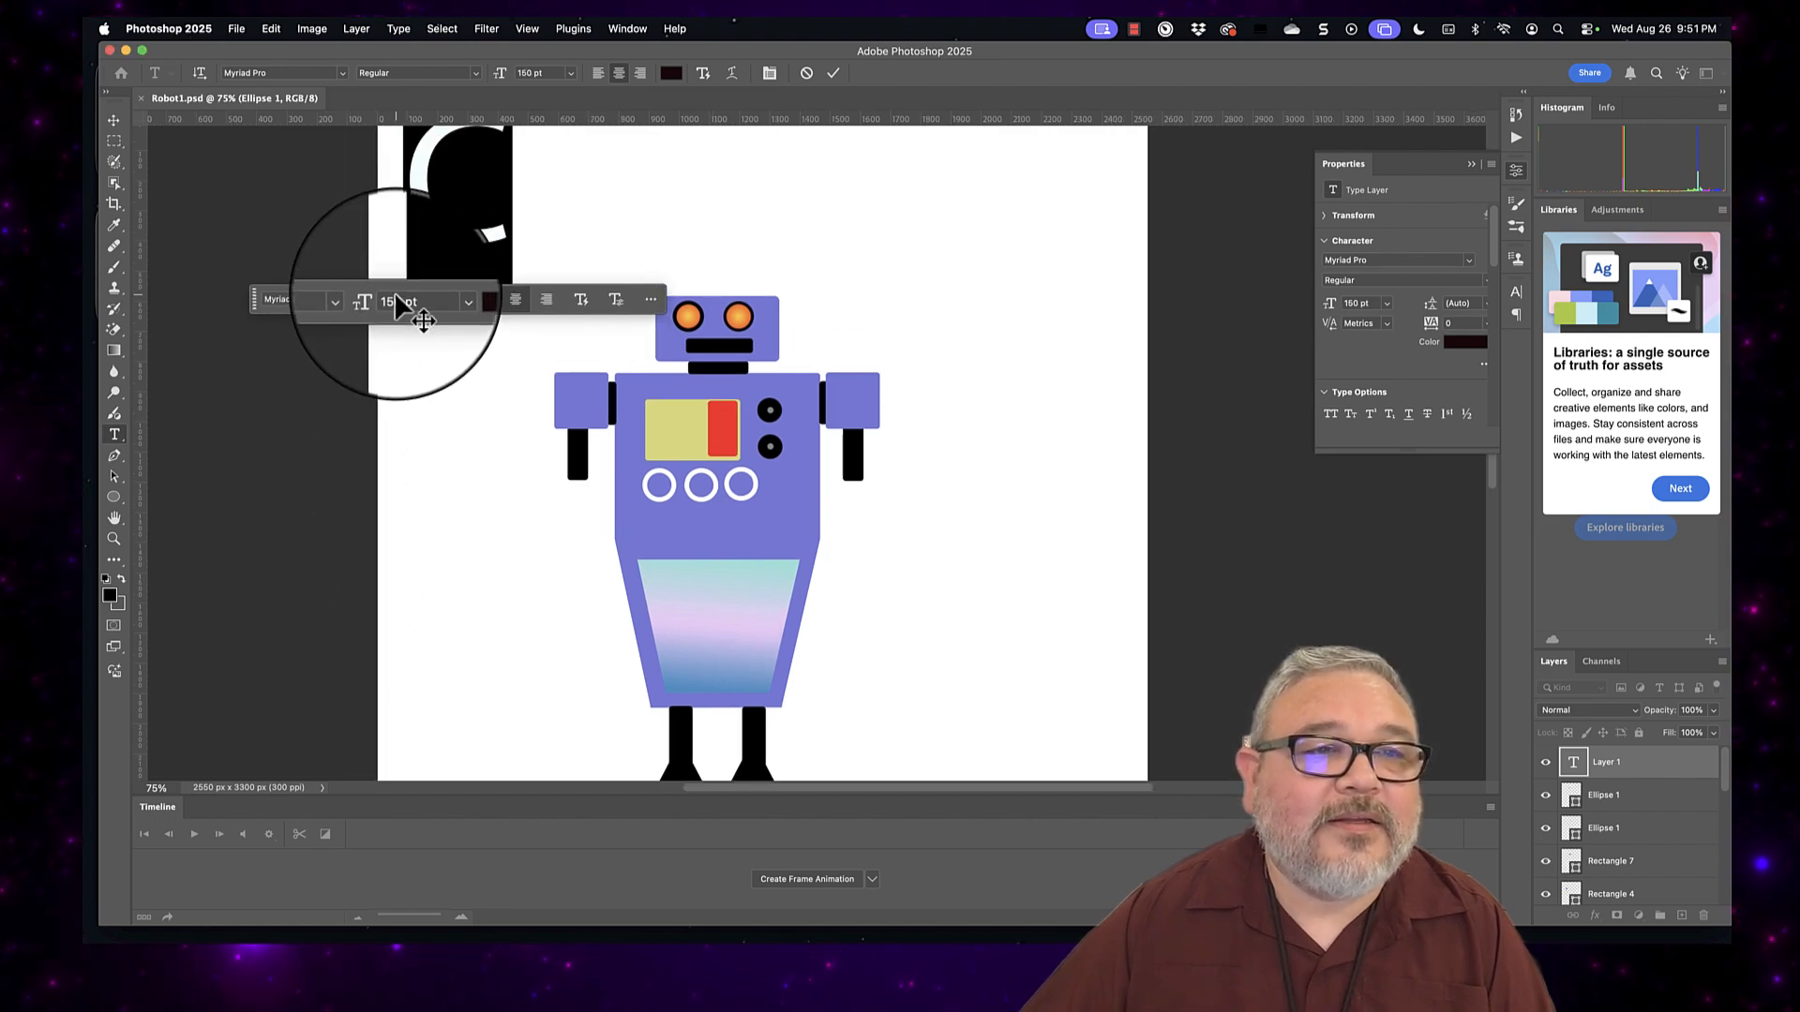
pyautogui.click(401, 329)
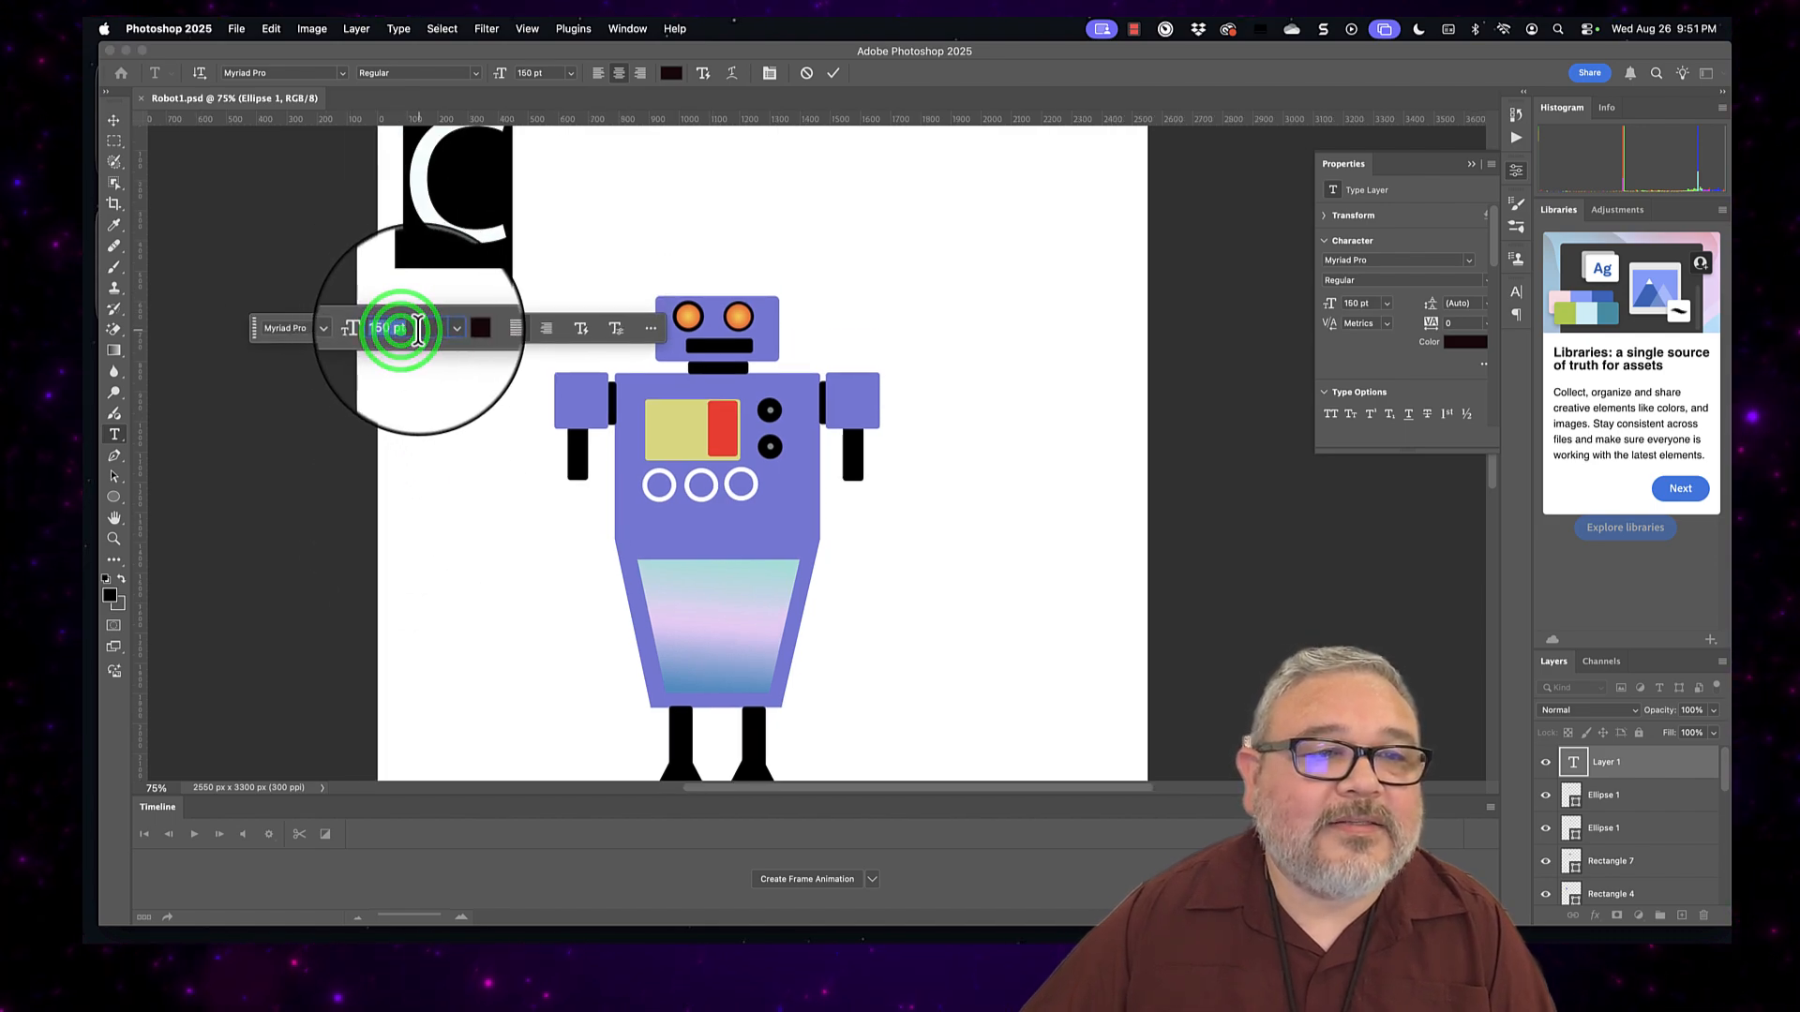
pyautogui.write('75')
pyautogui.press('Return')
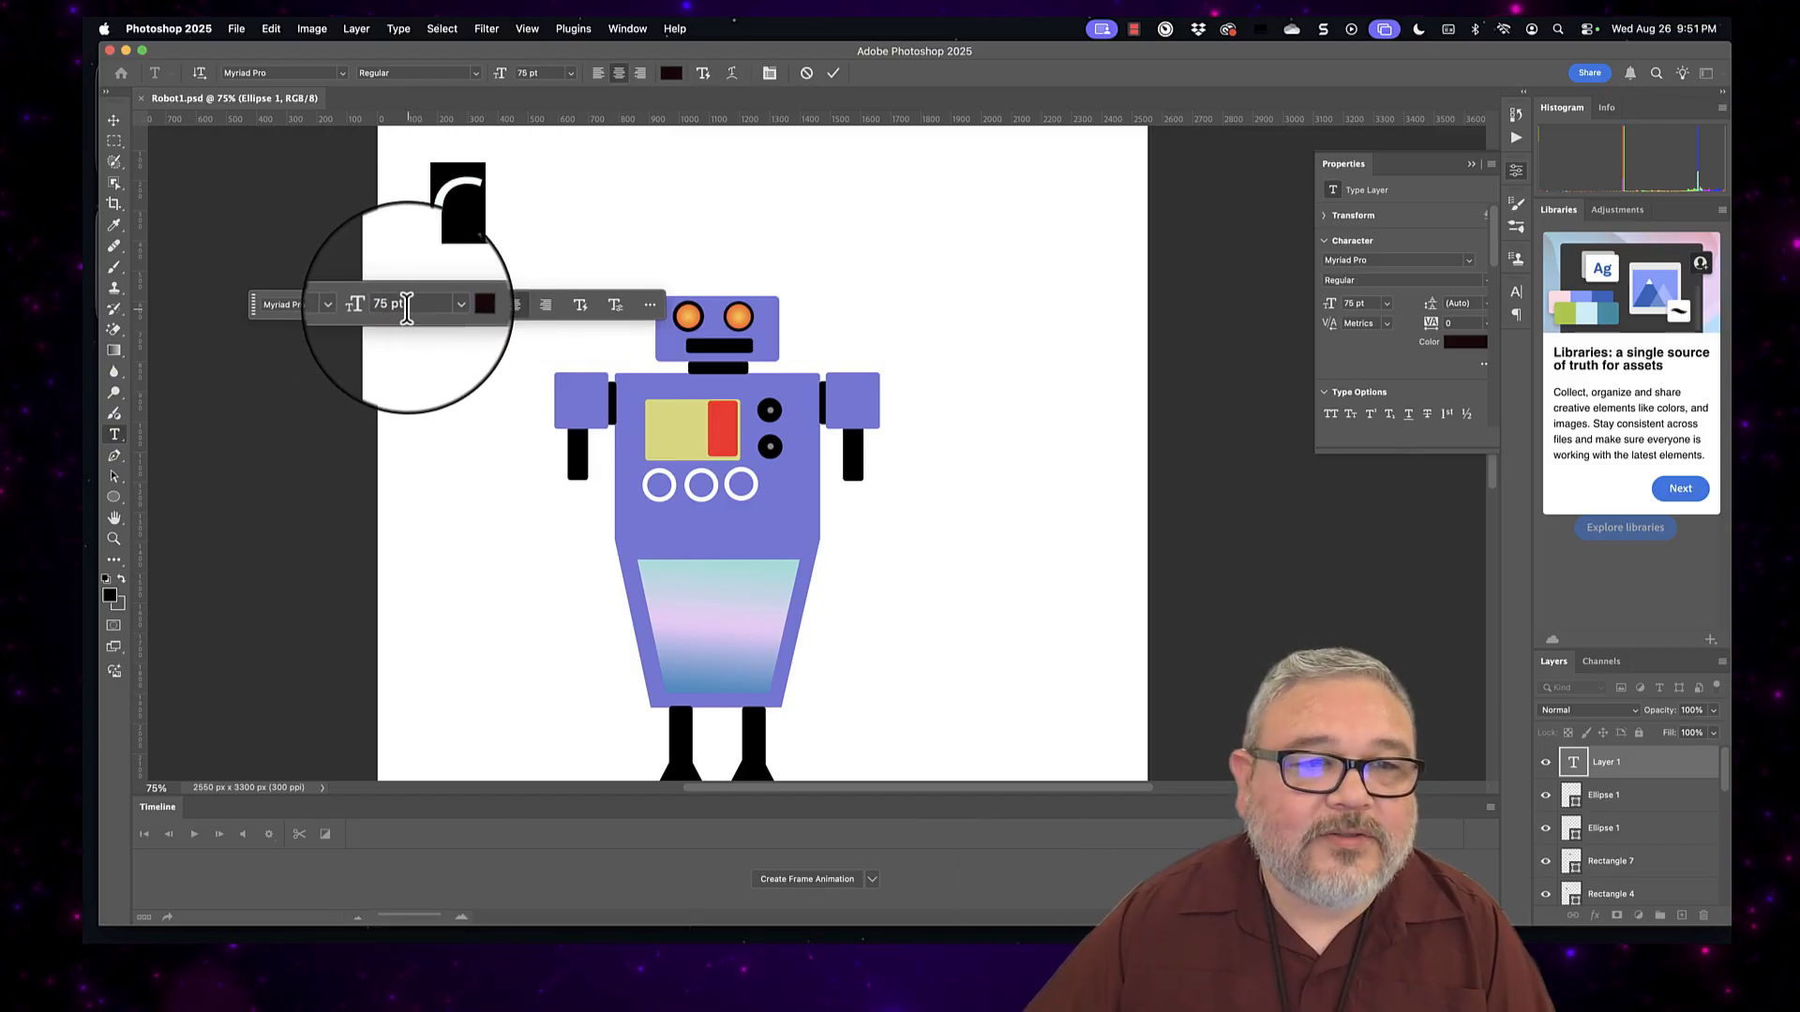
pyautogui.click(412, 307)
pyautogui.write('50')
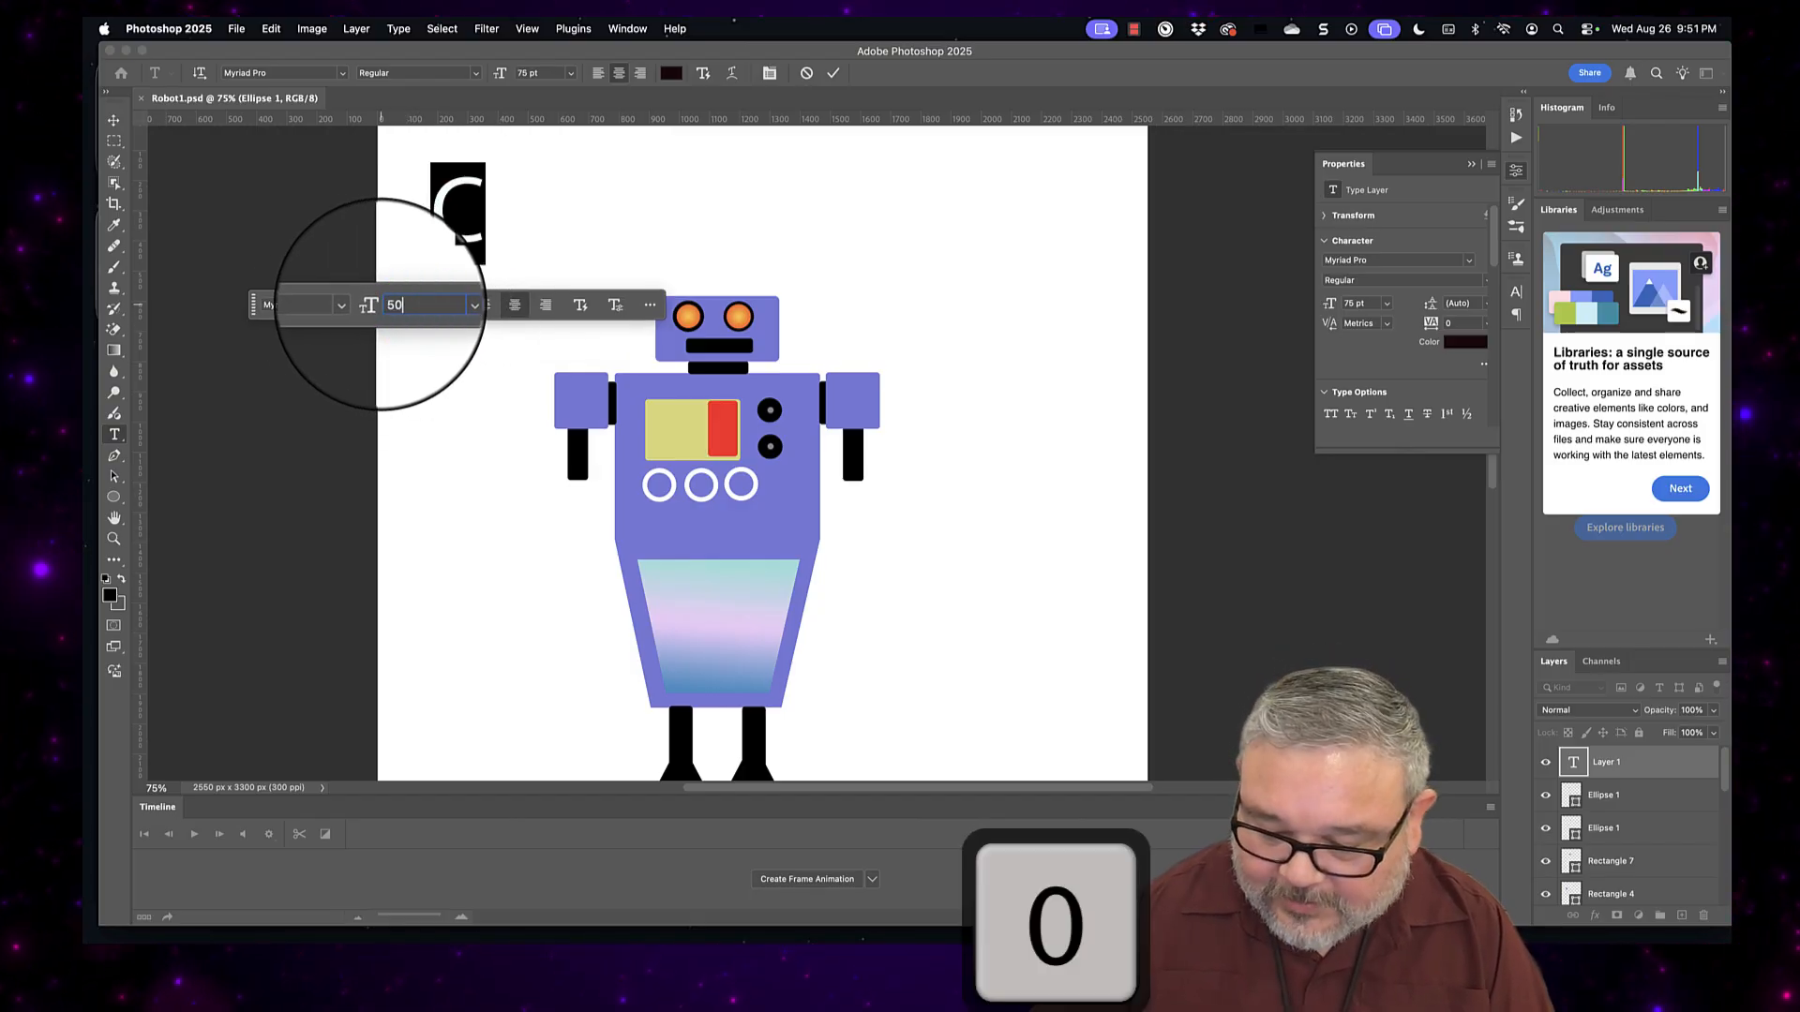
pyautogui.press('Return')
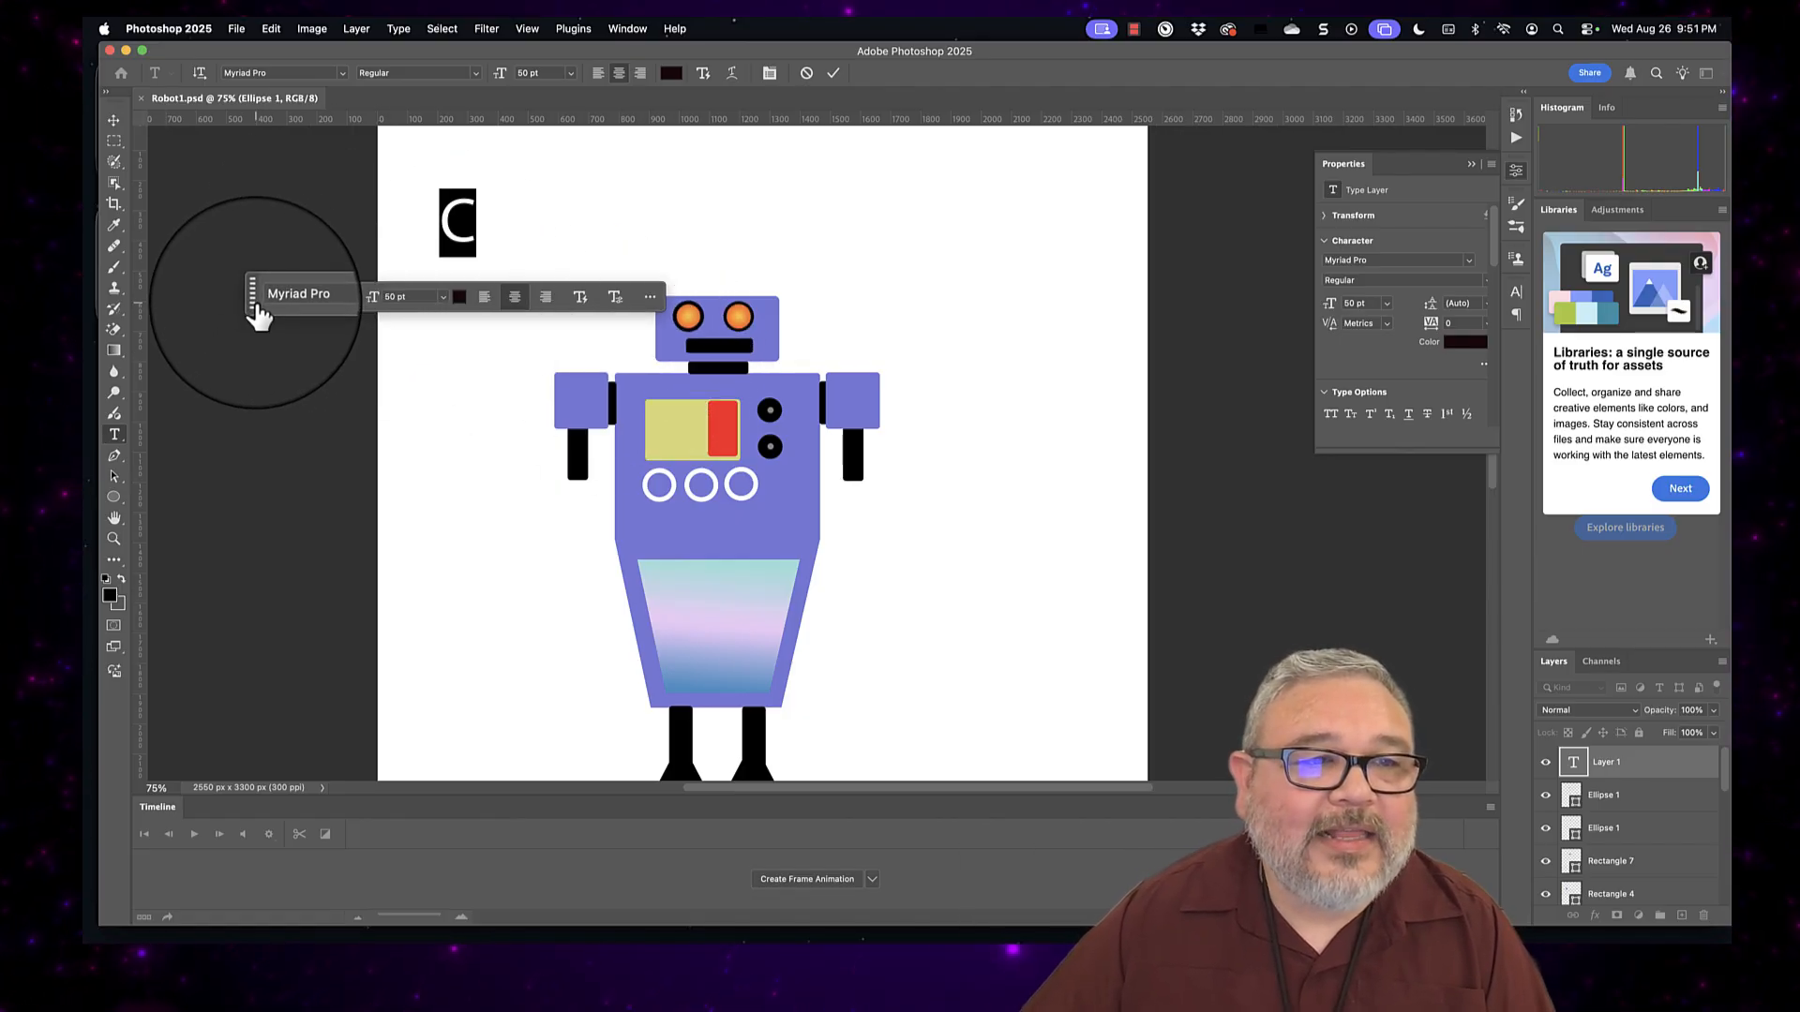
pyautogui.moveTo(258, 317); pyautogui.dragTo(192, 647)
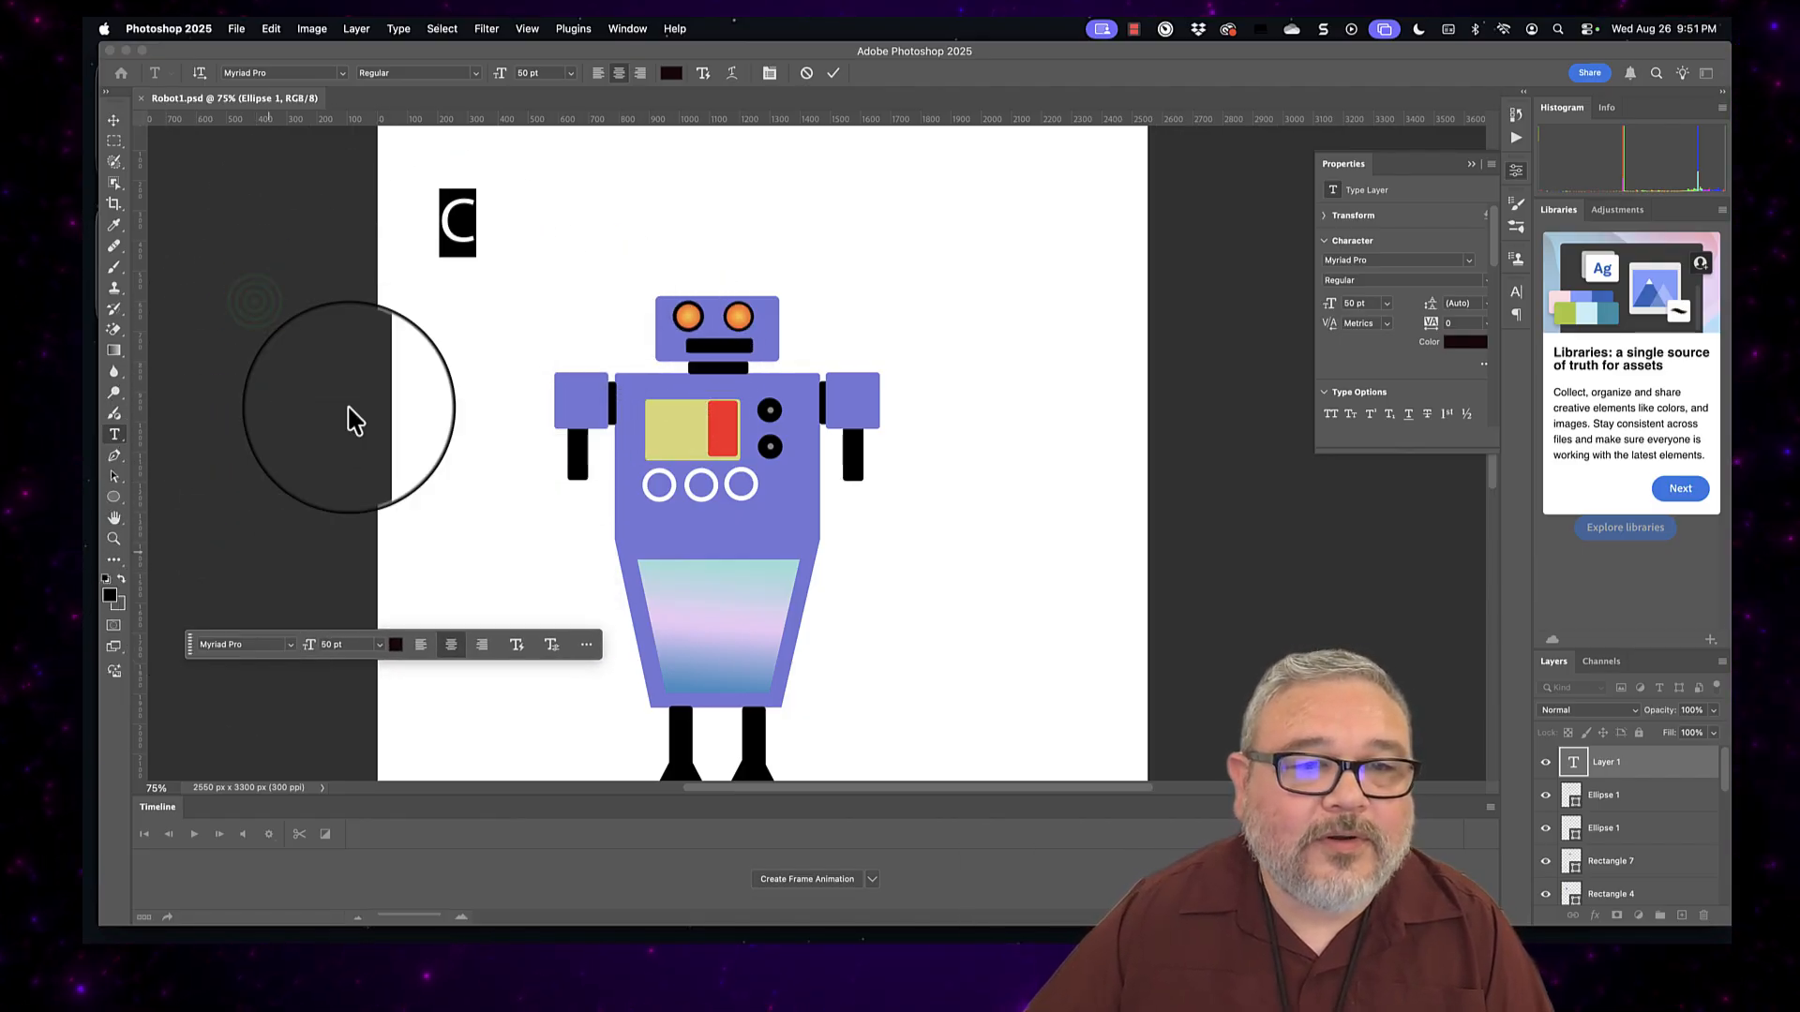
# Step: Finish editing the C text and rotate it about 90° clockwise with Free Transform so its opening faces down
pyautogui.click(271, 29)
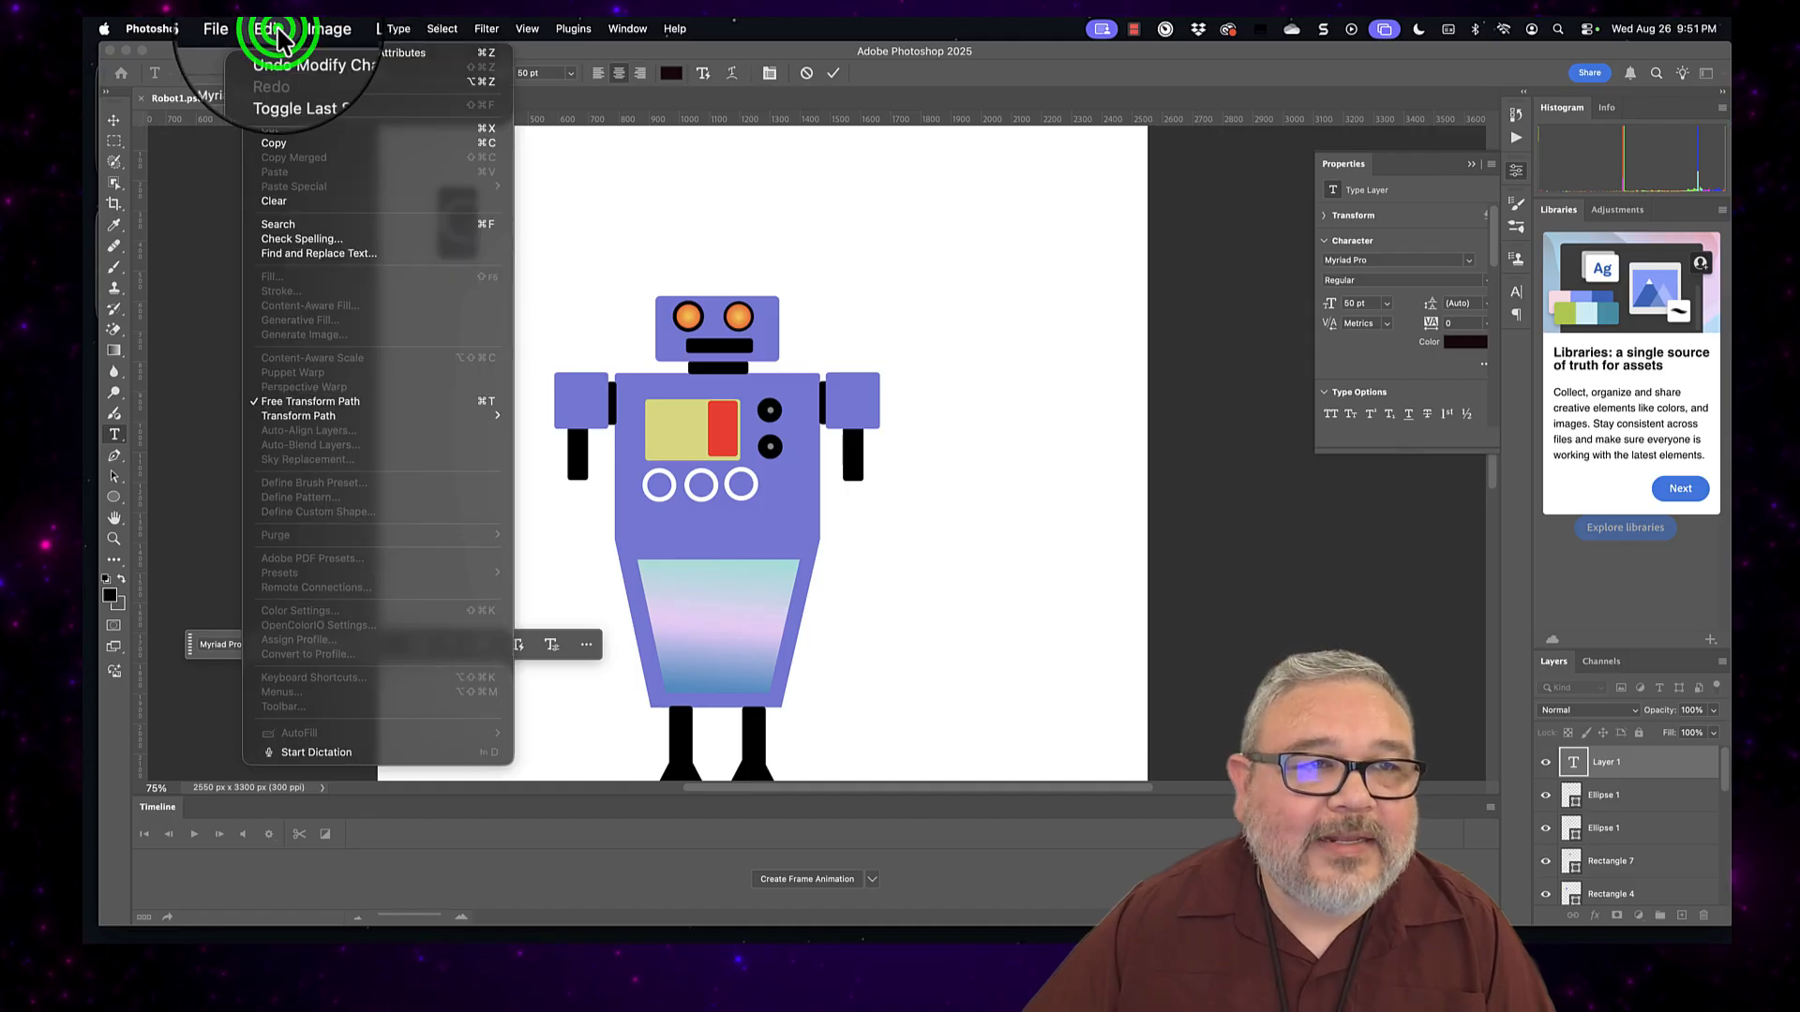
pyautogui.click(593, 256)
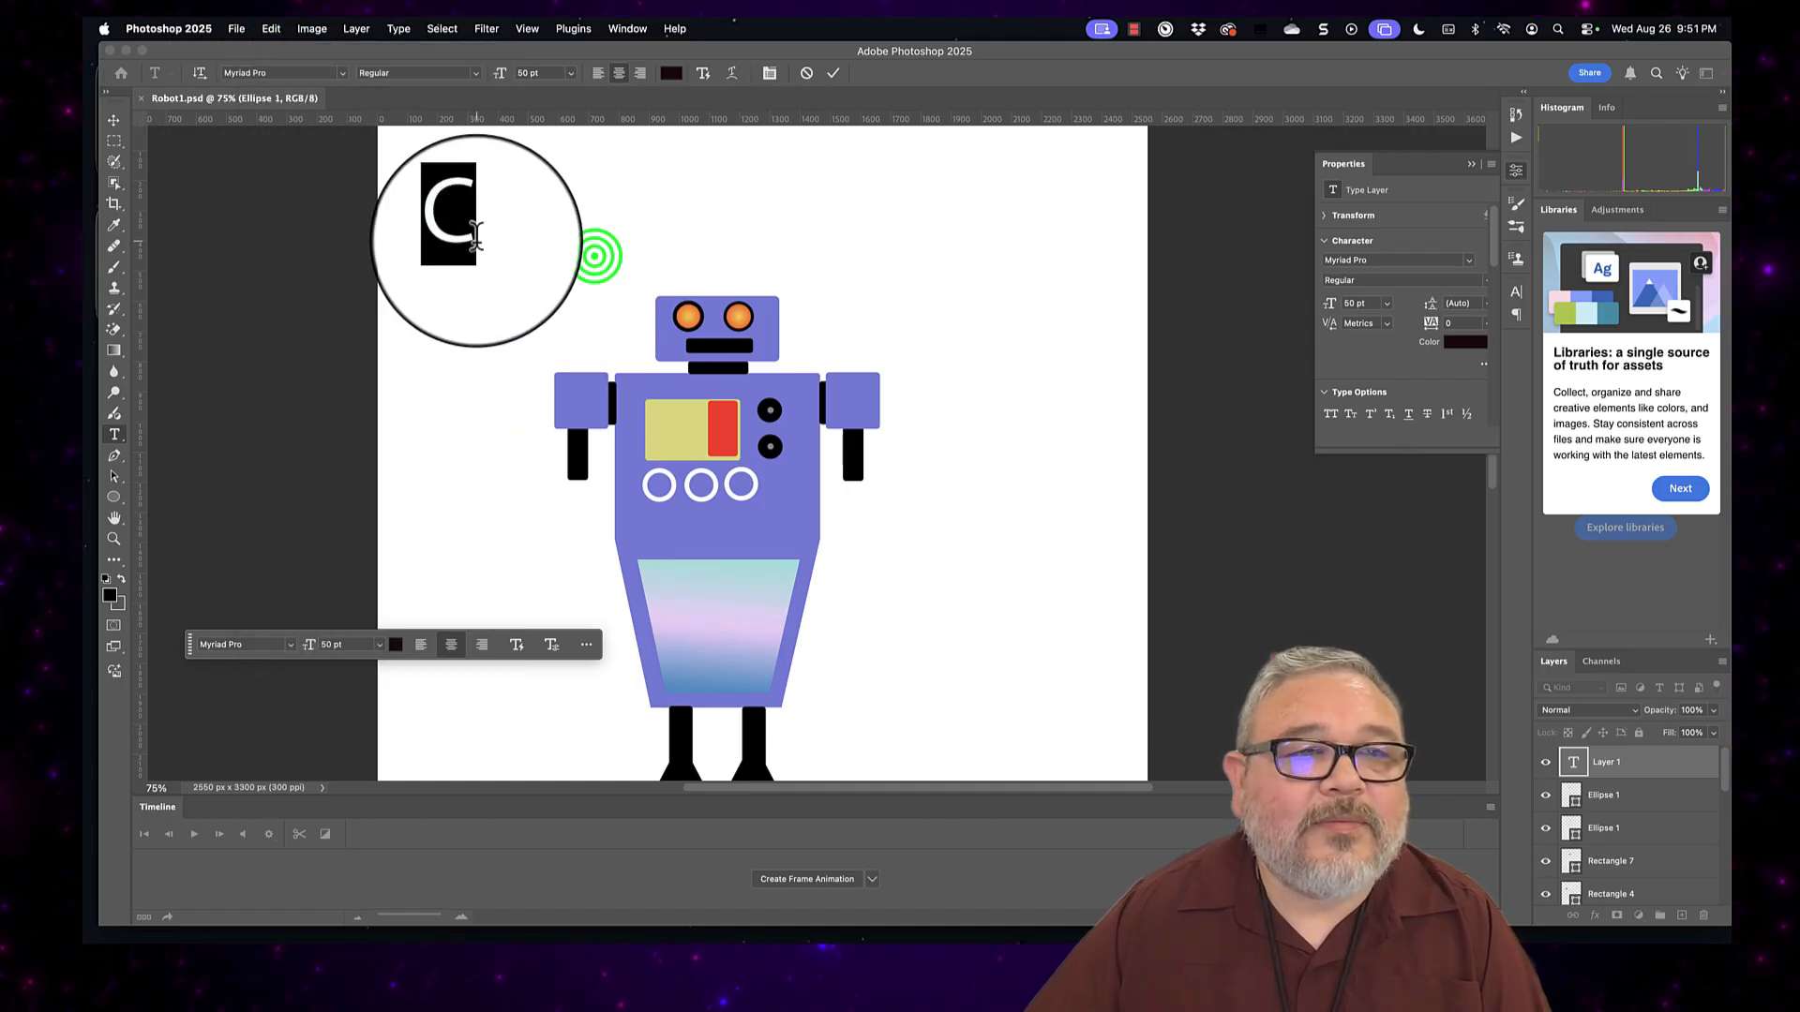
pyautogui.click(466, 232)
pyautogui.click(113, 120)
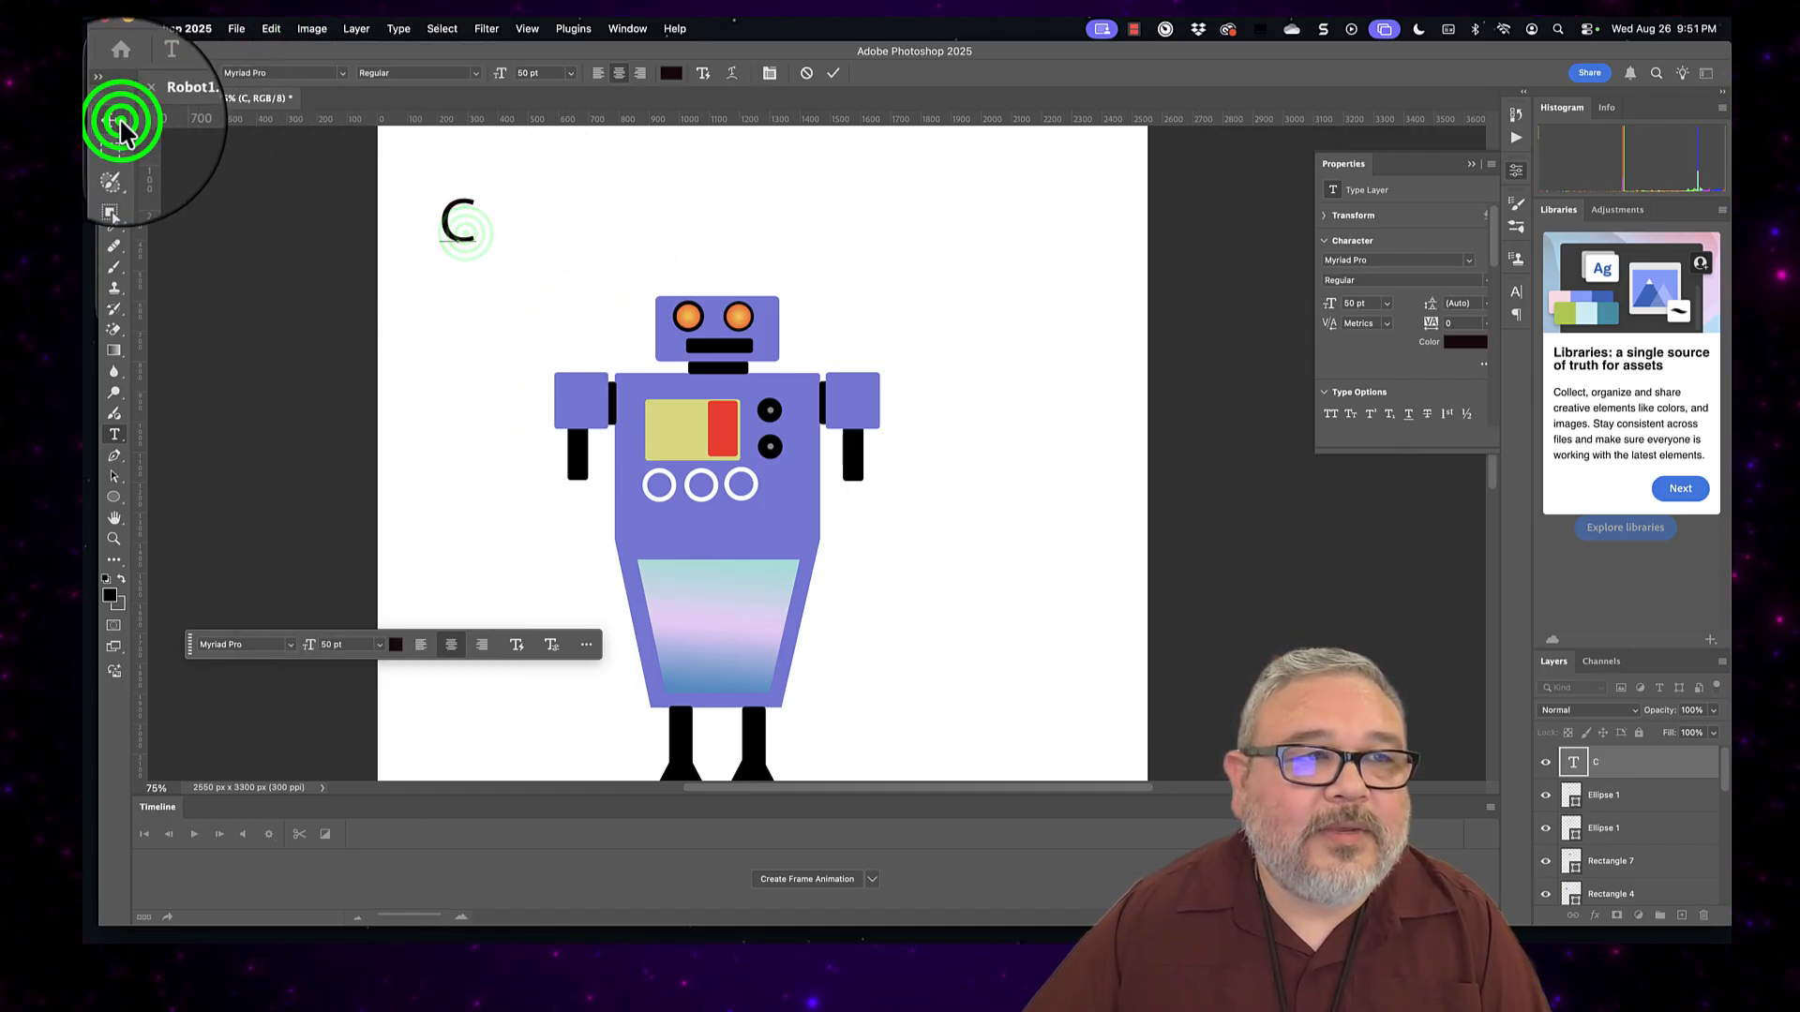
pyautogui.click(469, 246)
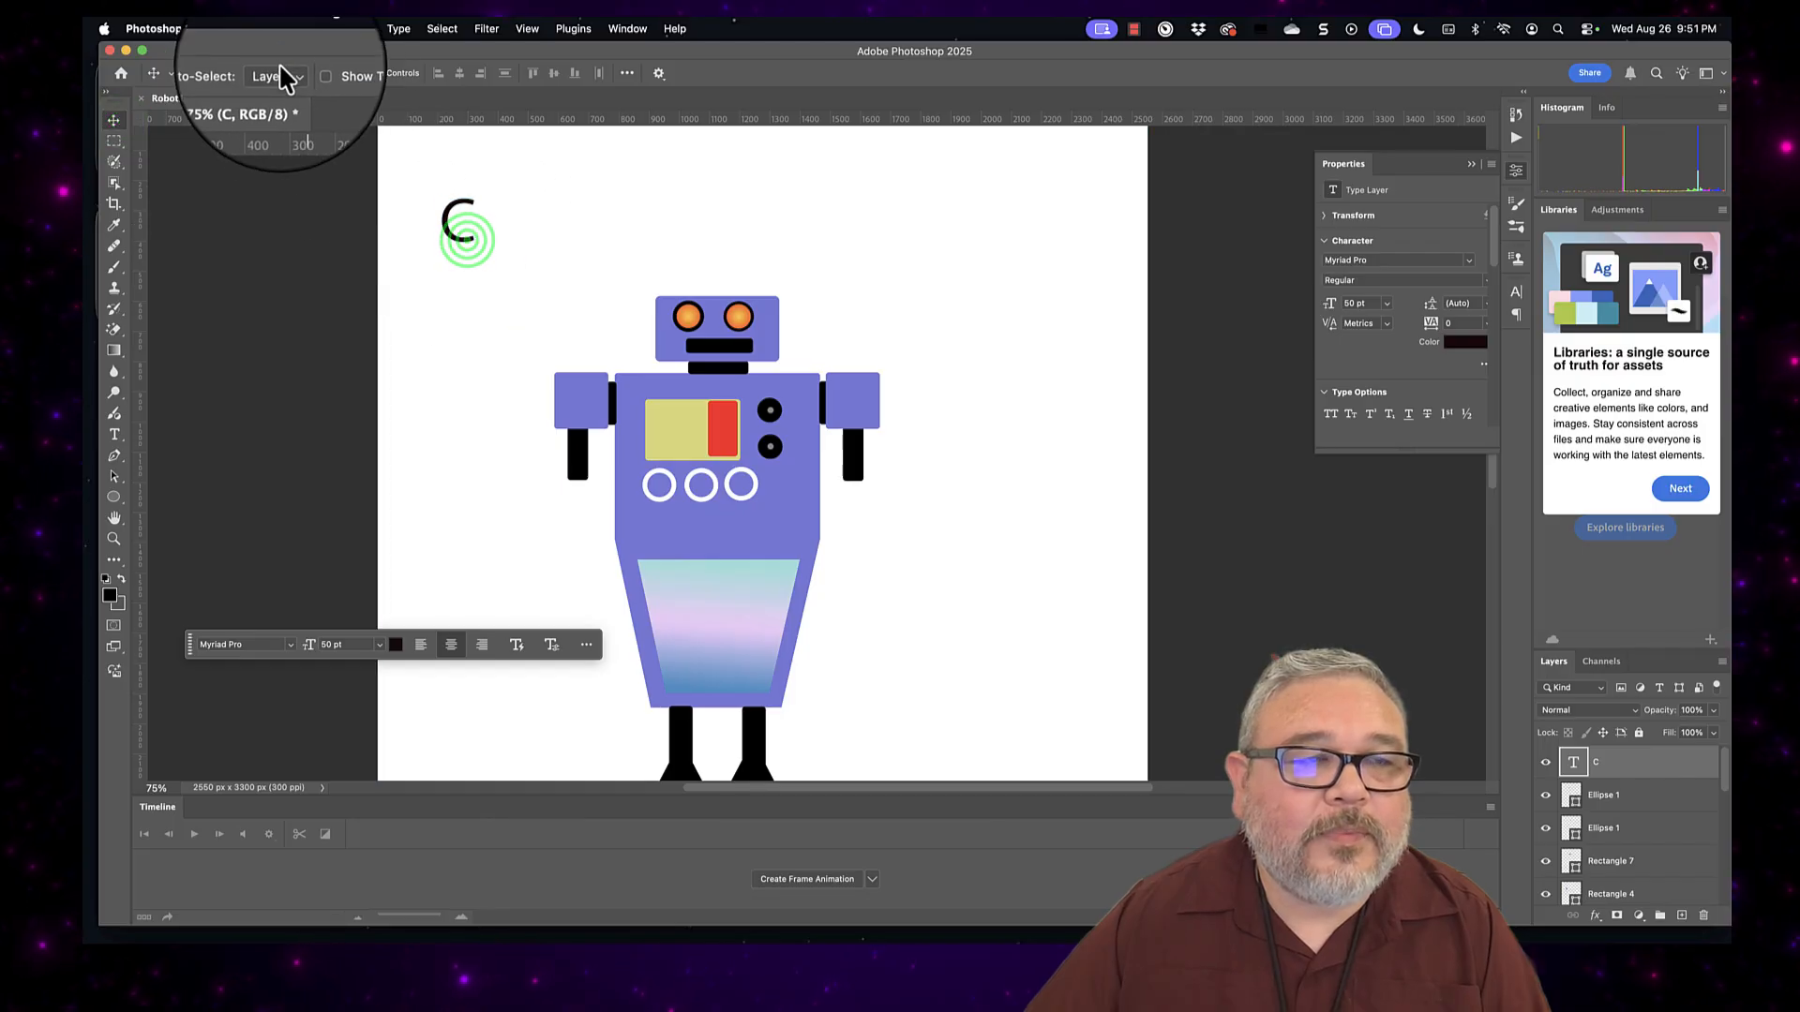
pyautogui.click(271, 29)
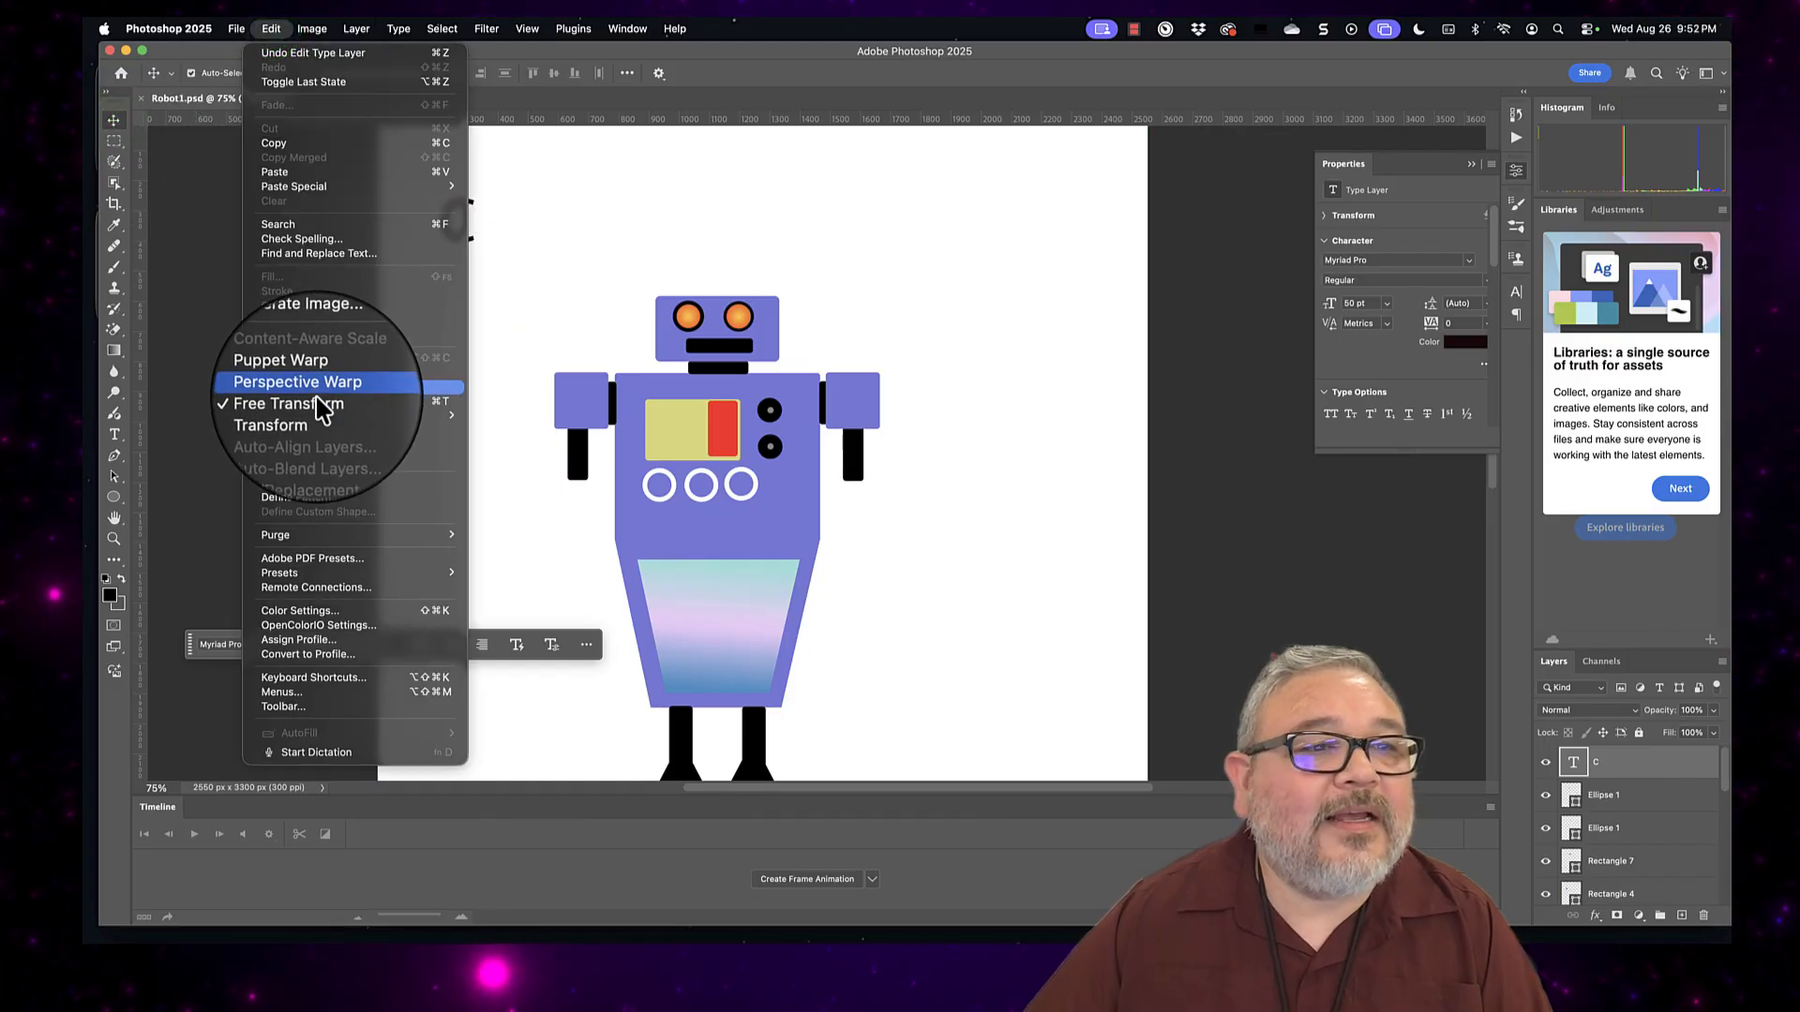
pyautogui.moveTo(321, 418)
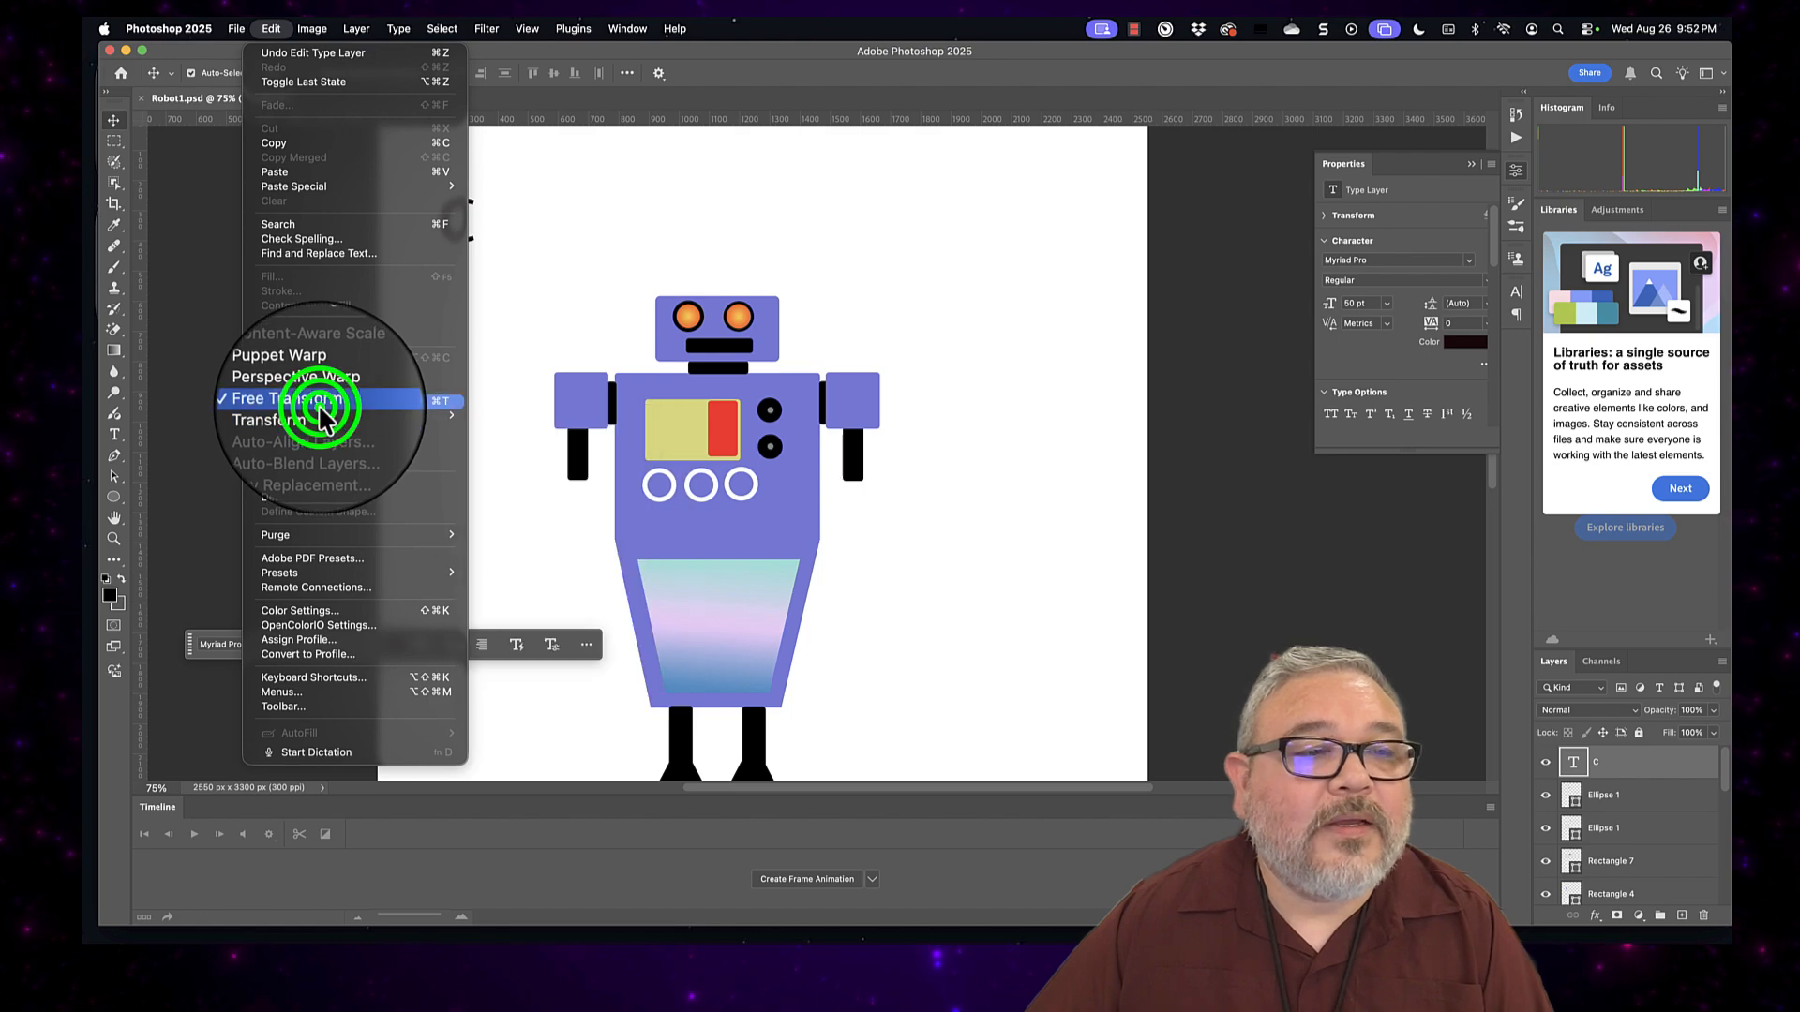
pyautogui.click(320, 400)
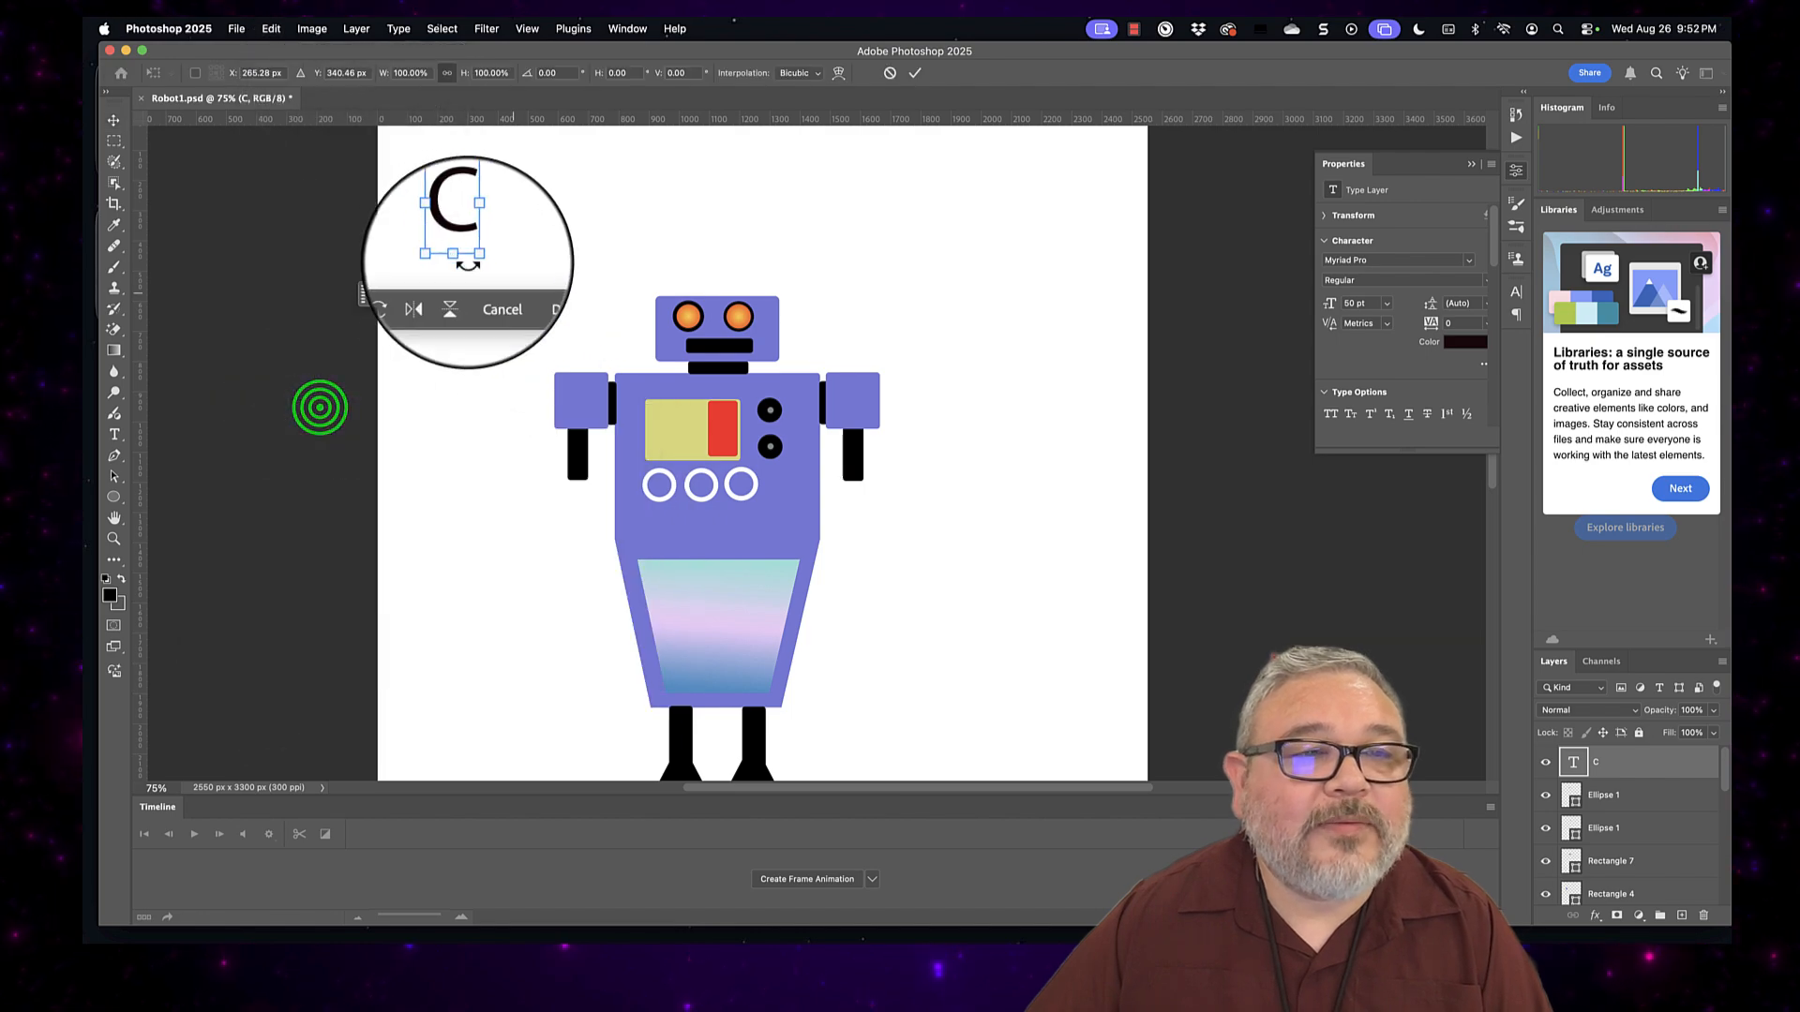
pyautogui.click(483, 175)
pyautogui.moveTo(483, 175); pyautogui.dragTo(510, 236)
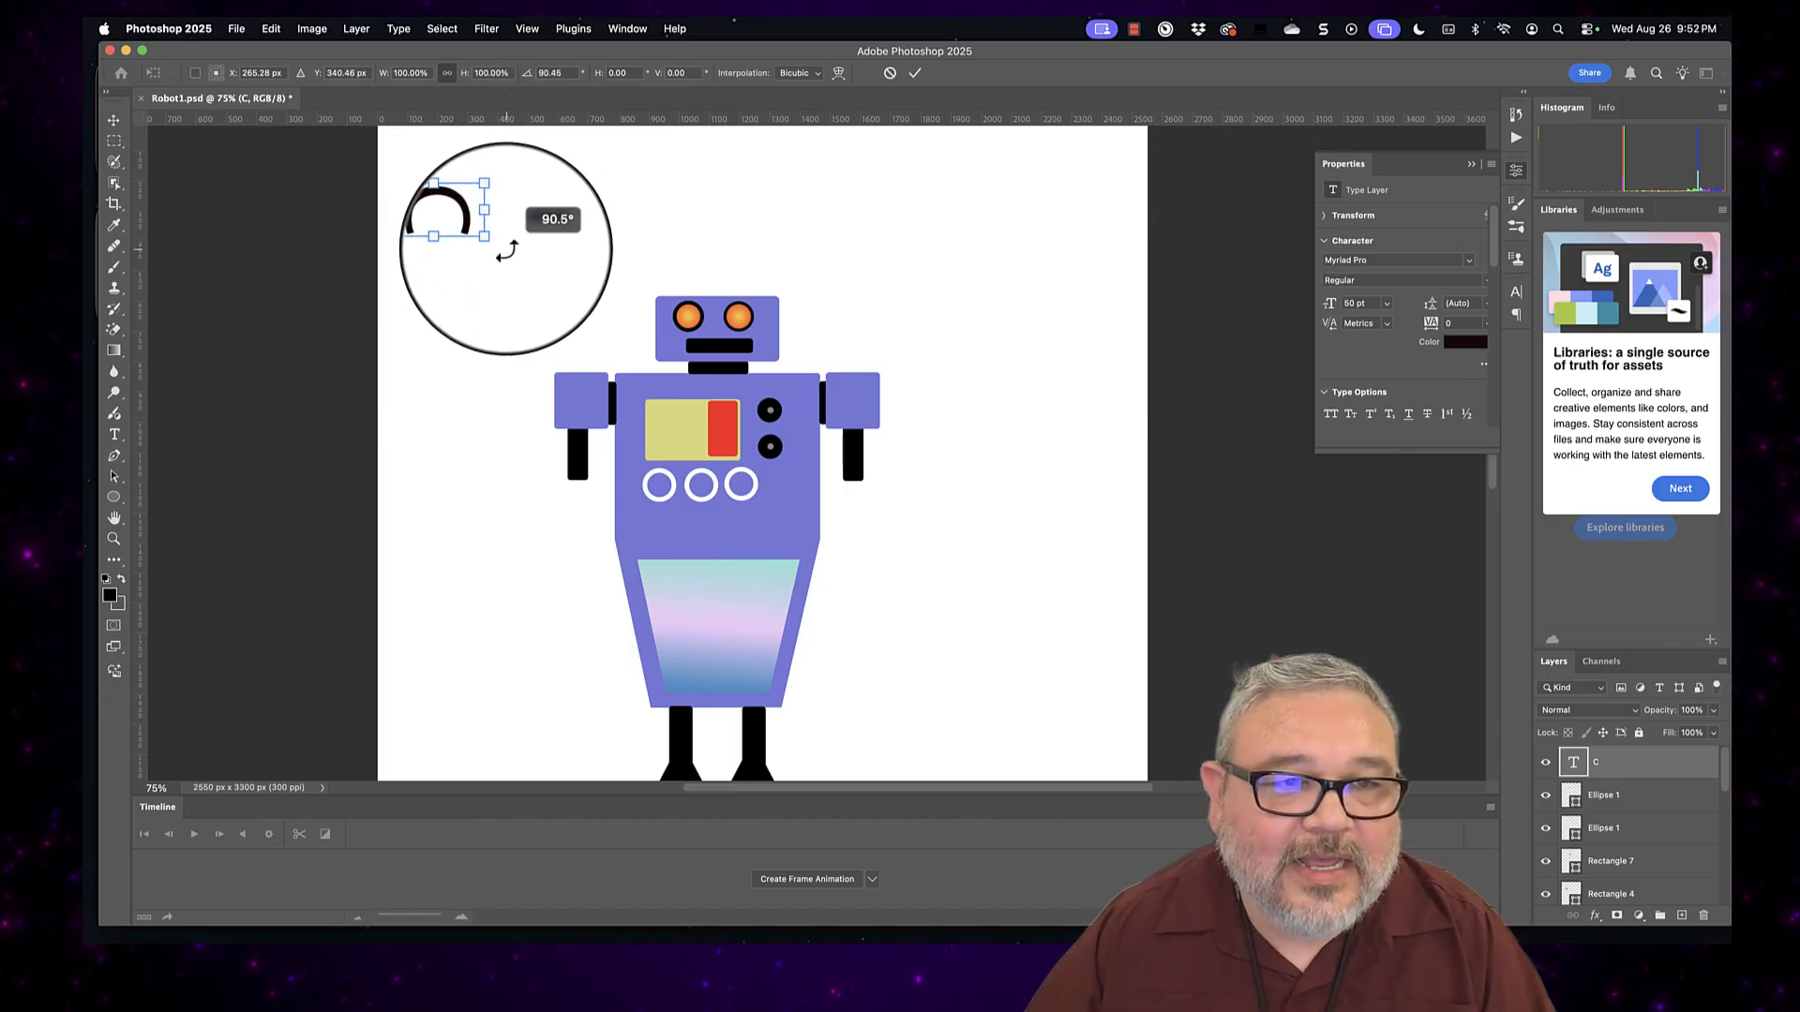
# Step: Place the rotated C at the lower end of the robot's left-hand arm as a claw and apply the transform
pyautogui.moveTo(503, 248); pyautogui.dragTo(581, 491)
pyautogui.press('super+c')
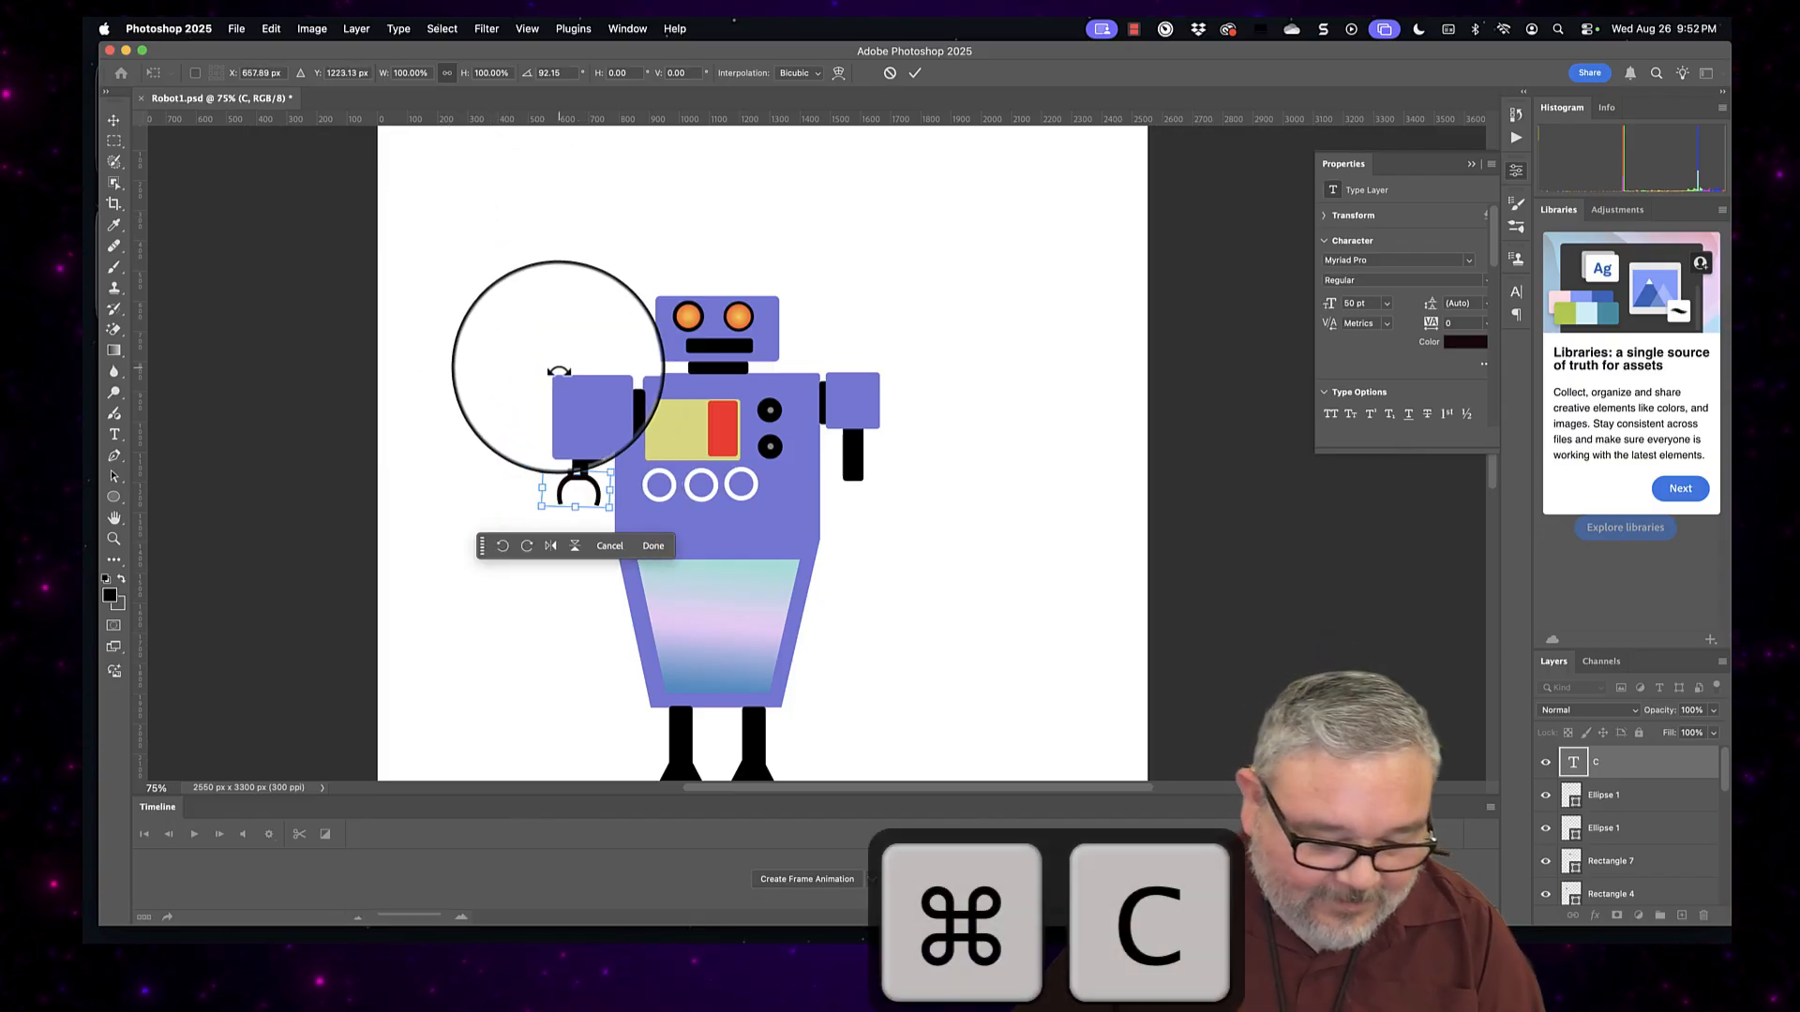
pyautogui.press('super+v')
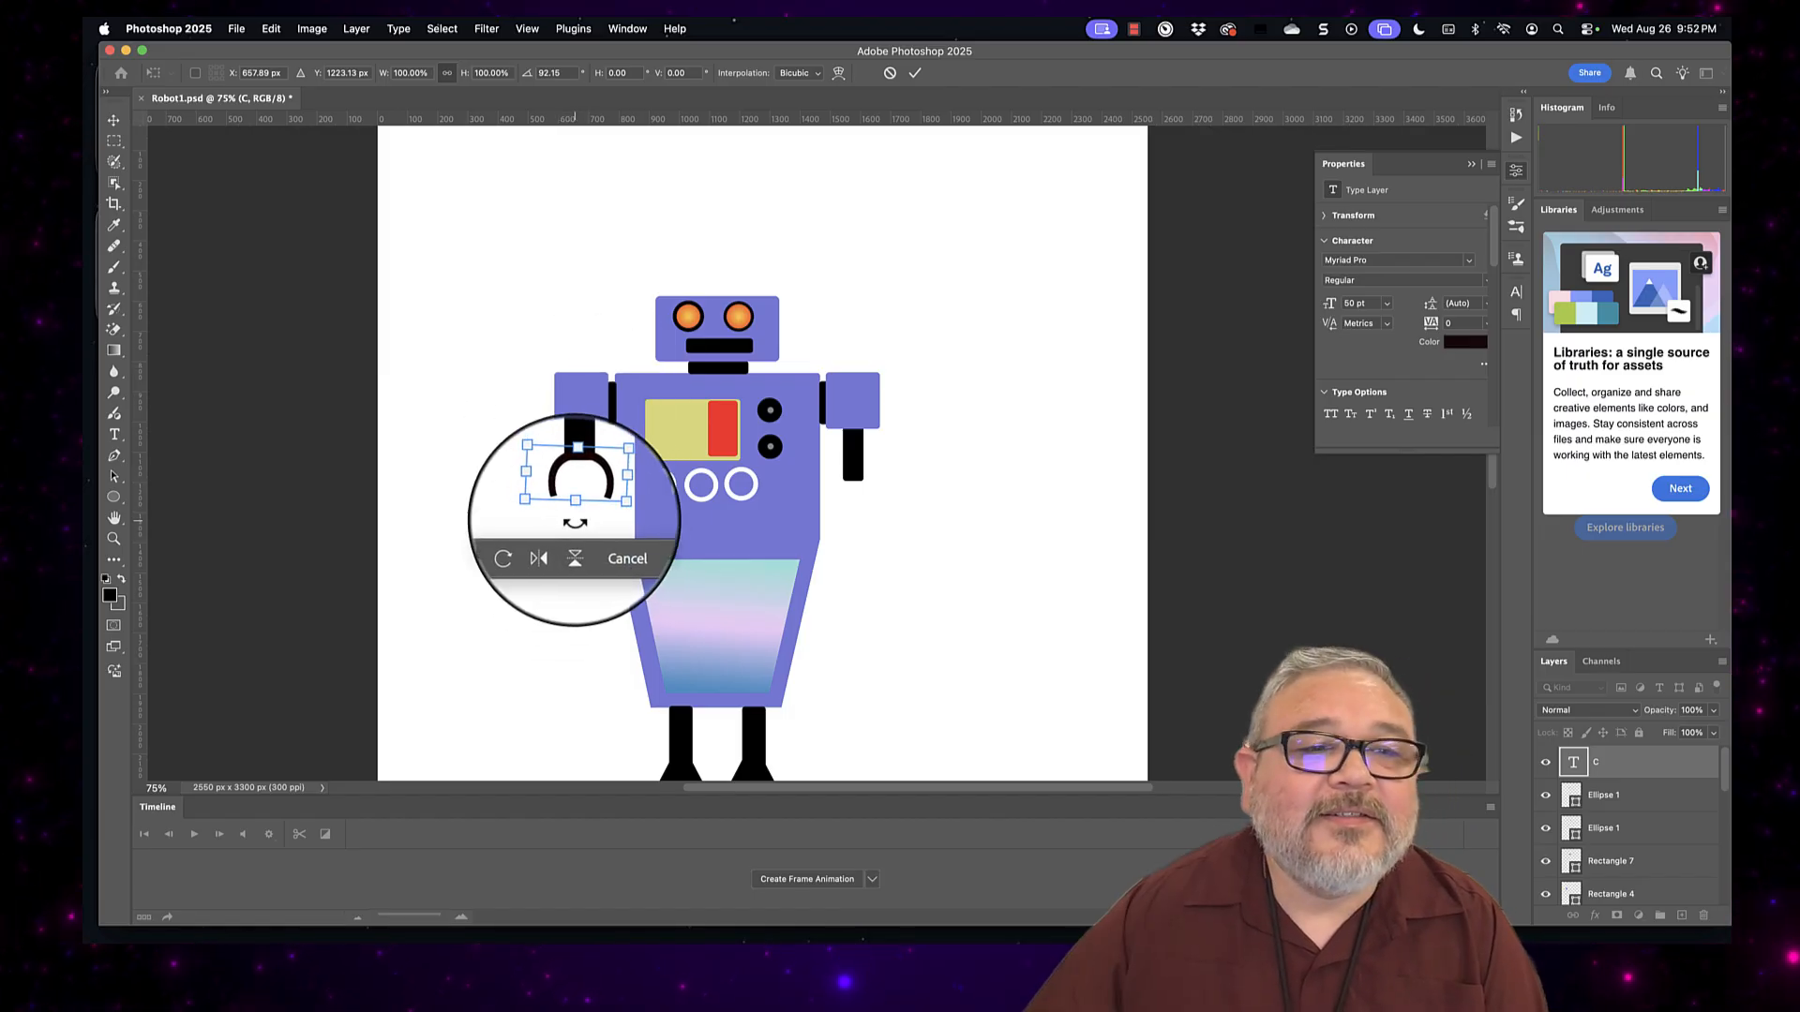
pyautogui.click(654, 545)
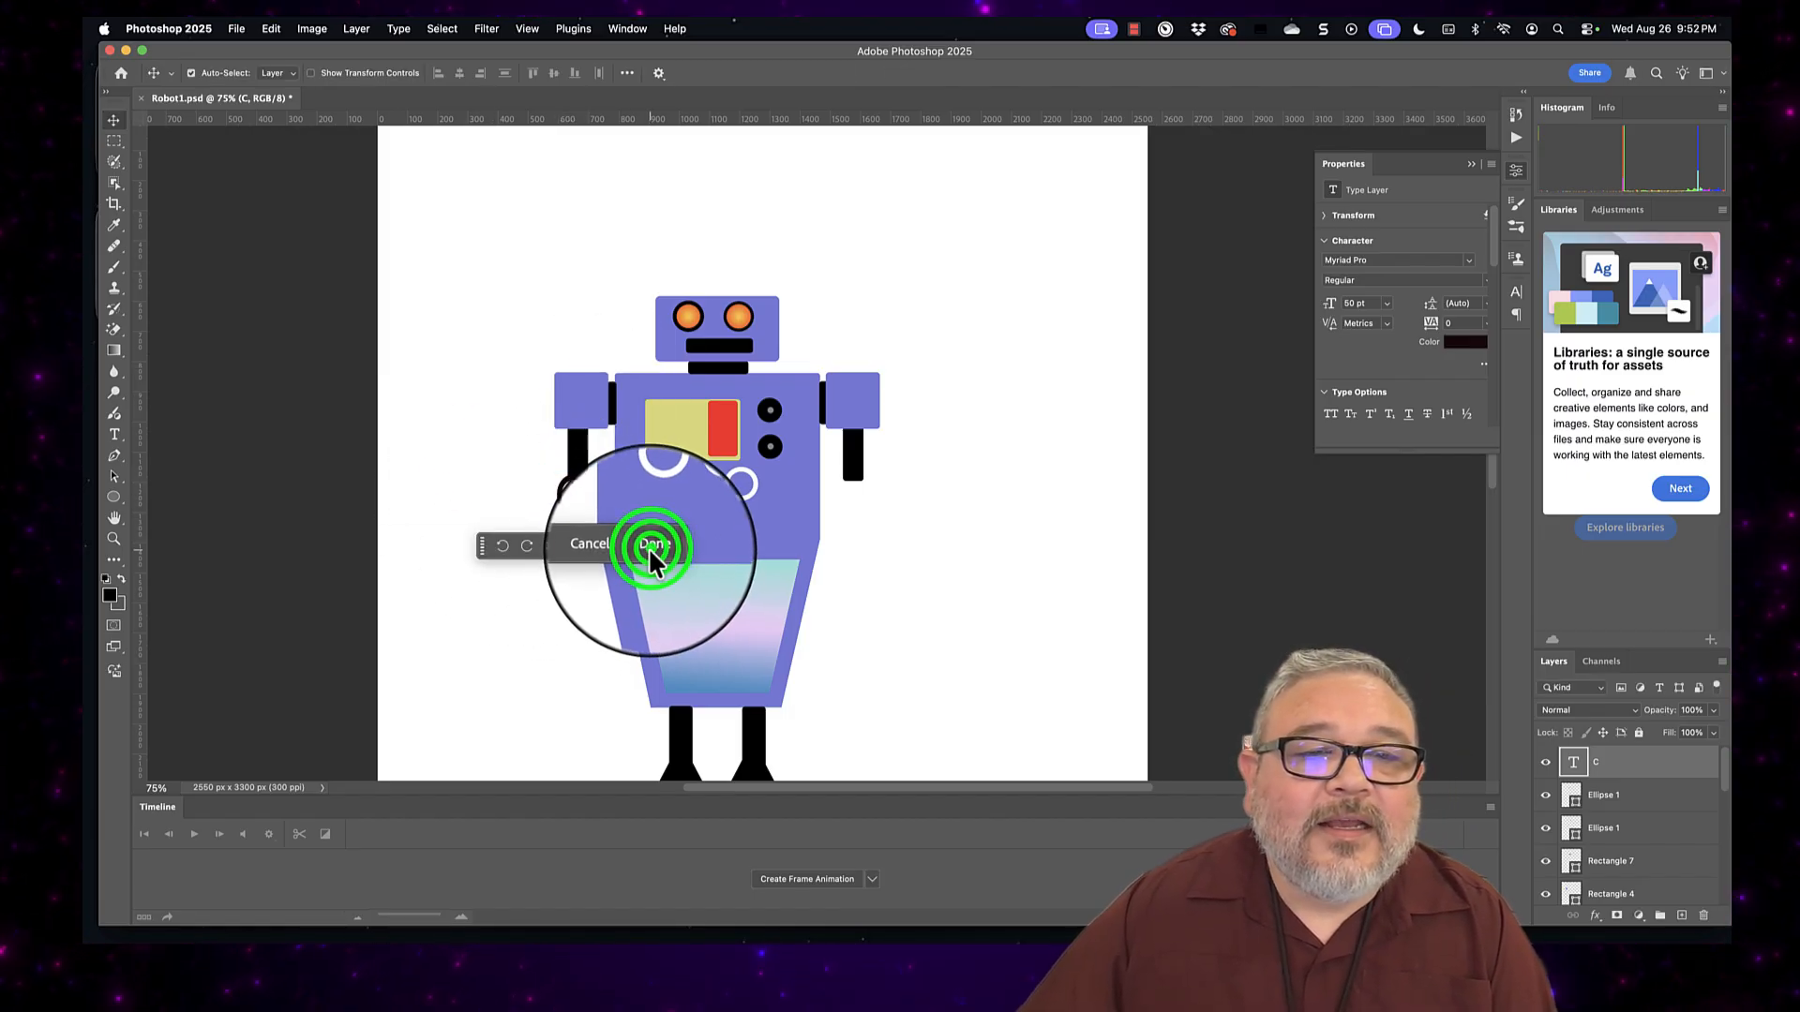
# Step: Duplicate the claw and place the copy at the lower end of the robot's right-hand arm
pyautogui.press('super+c')
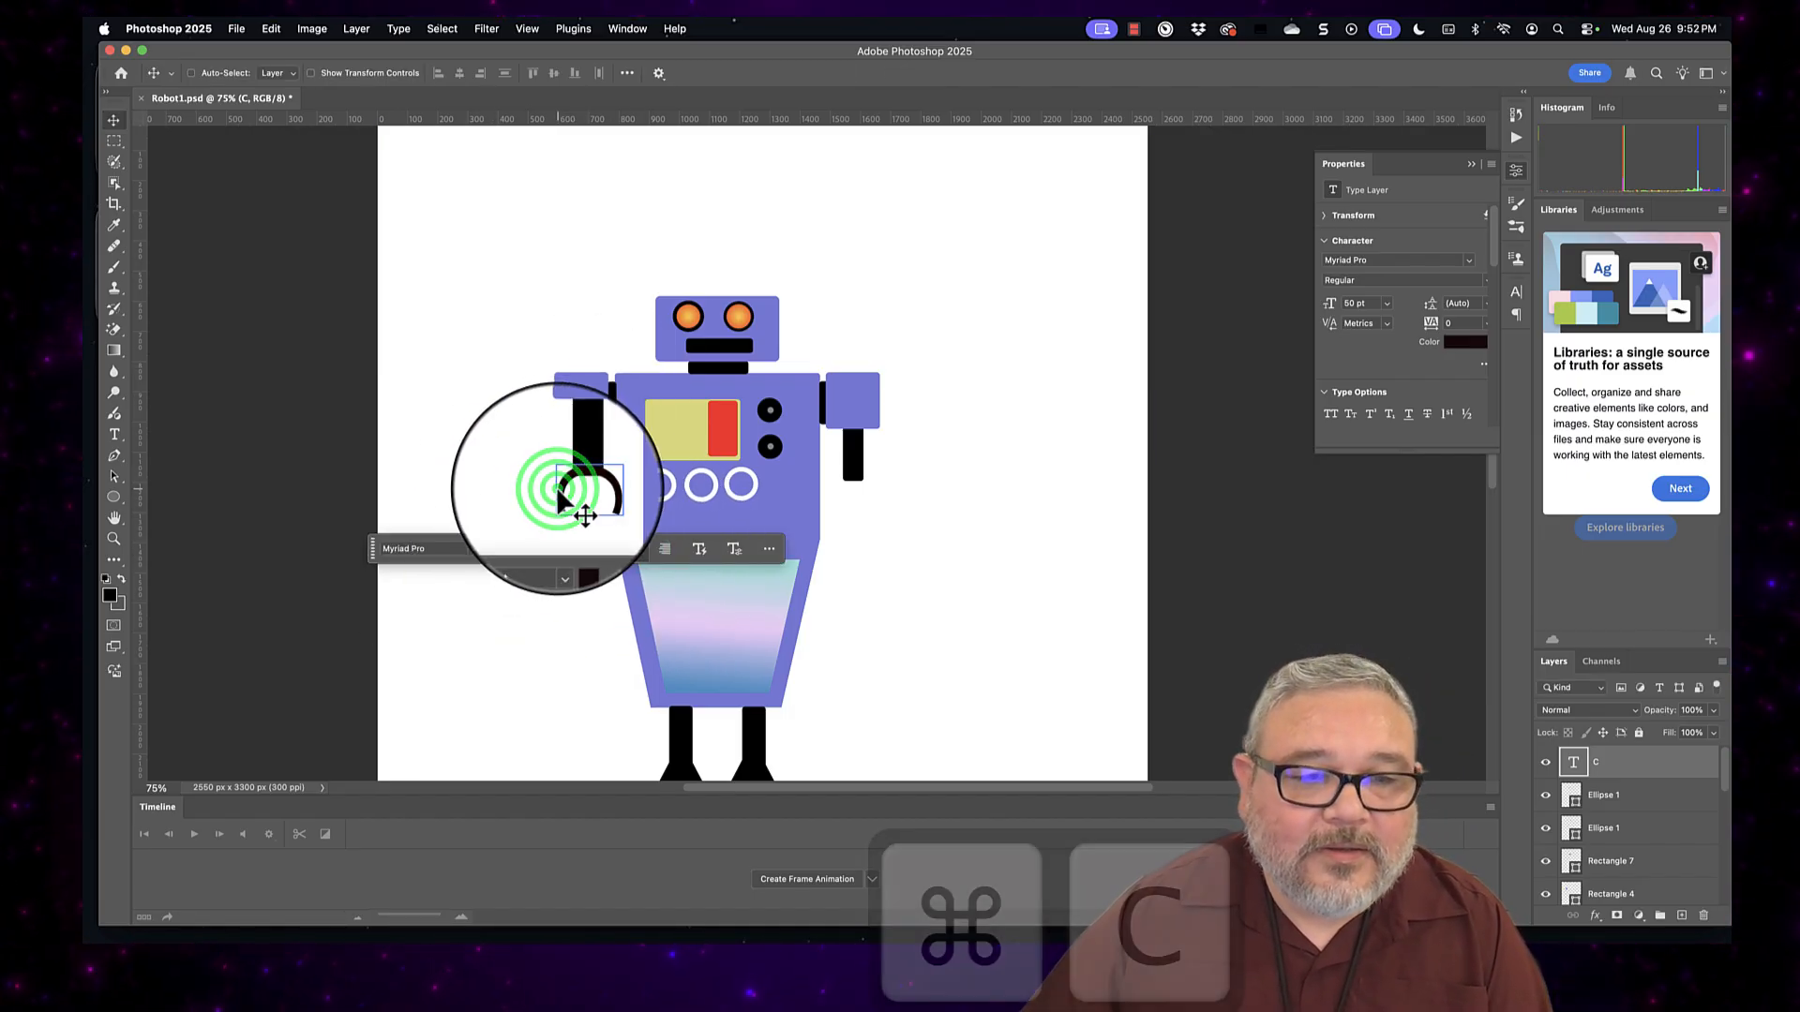
pyautogui.press('super+v')
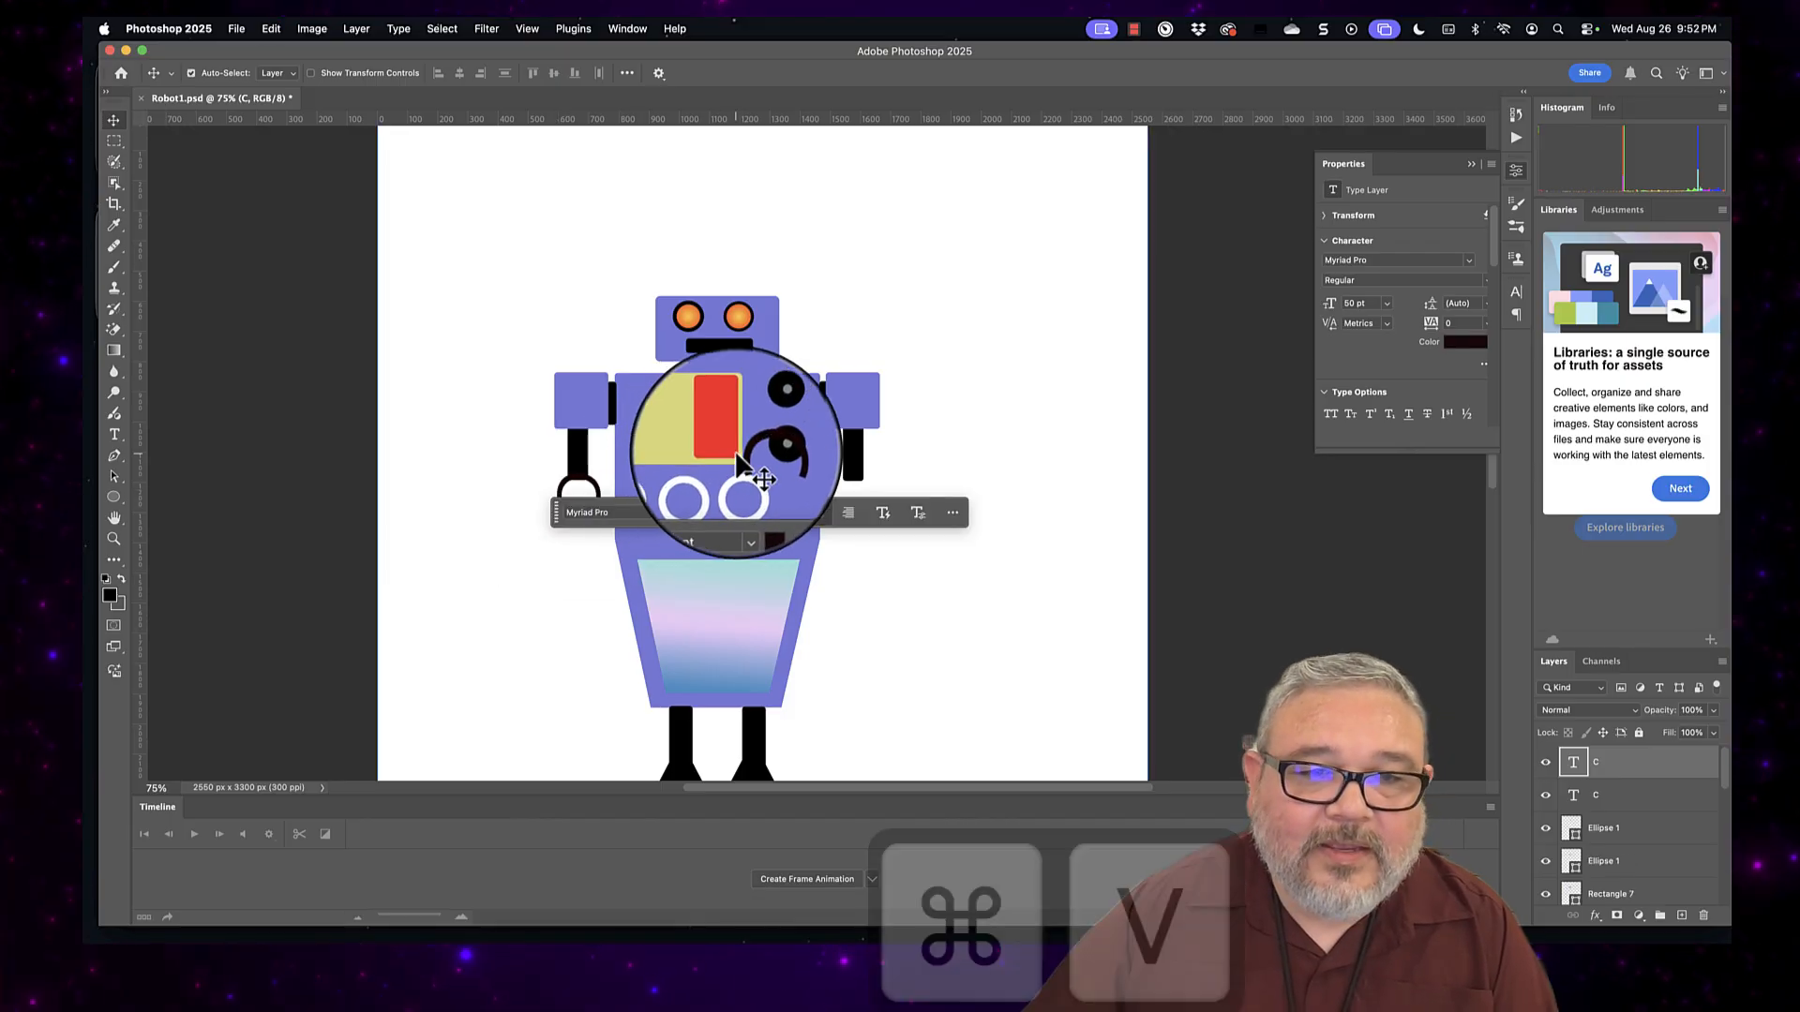
pyautogui.moveTo(746, 452); pyautogui.dragTo(838, 492)
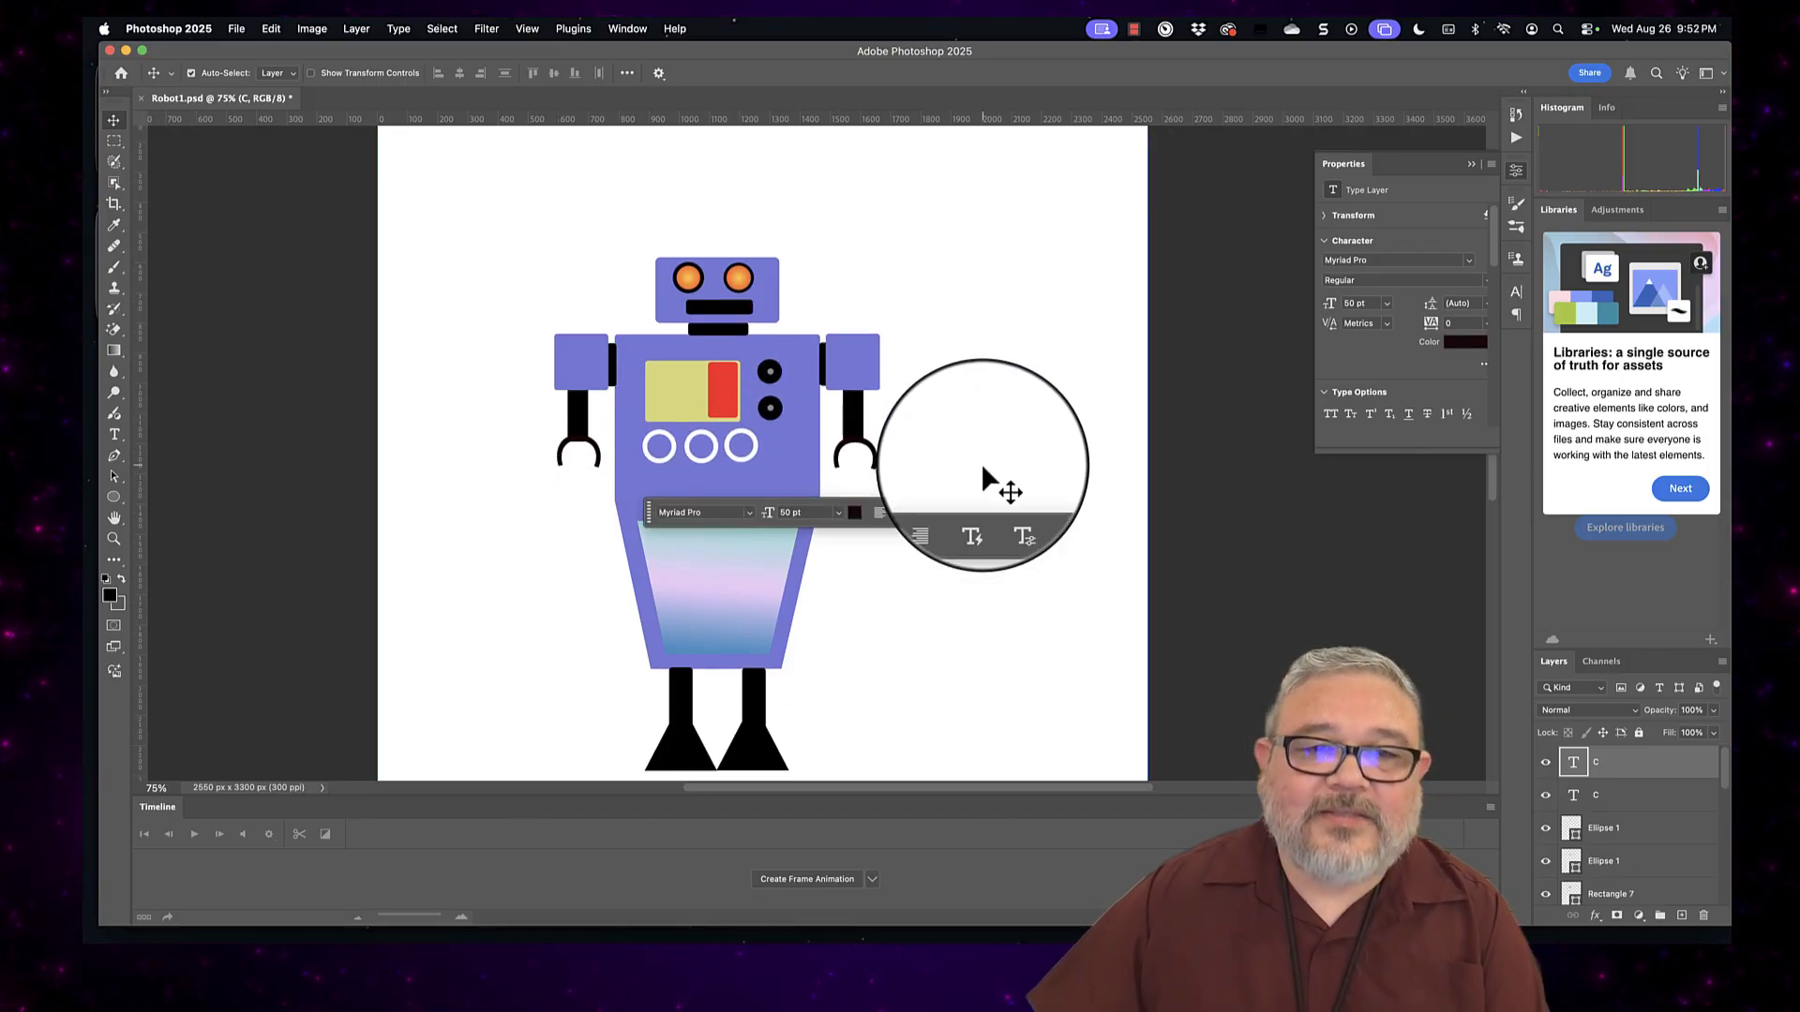
# Step: Add a 50 pt name label below the robot's feet with the creator's title and surname
pyautogui.scroll(-2, 981, 463)
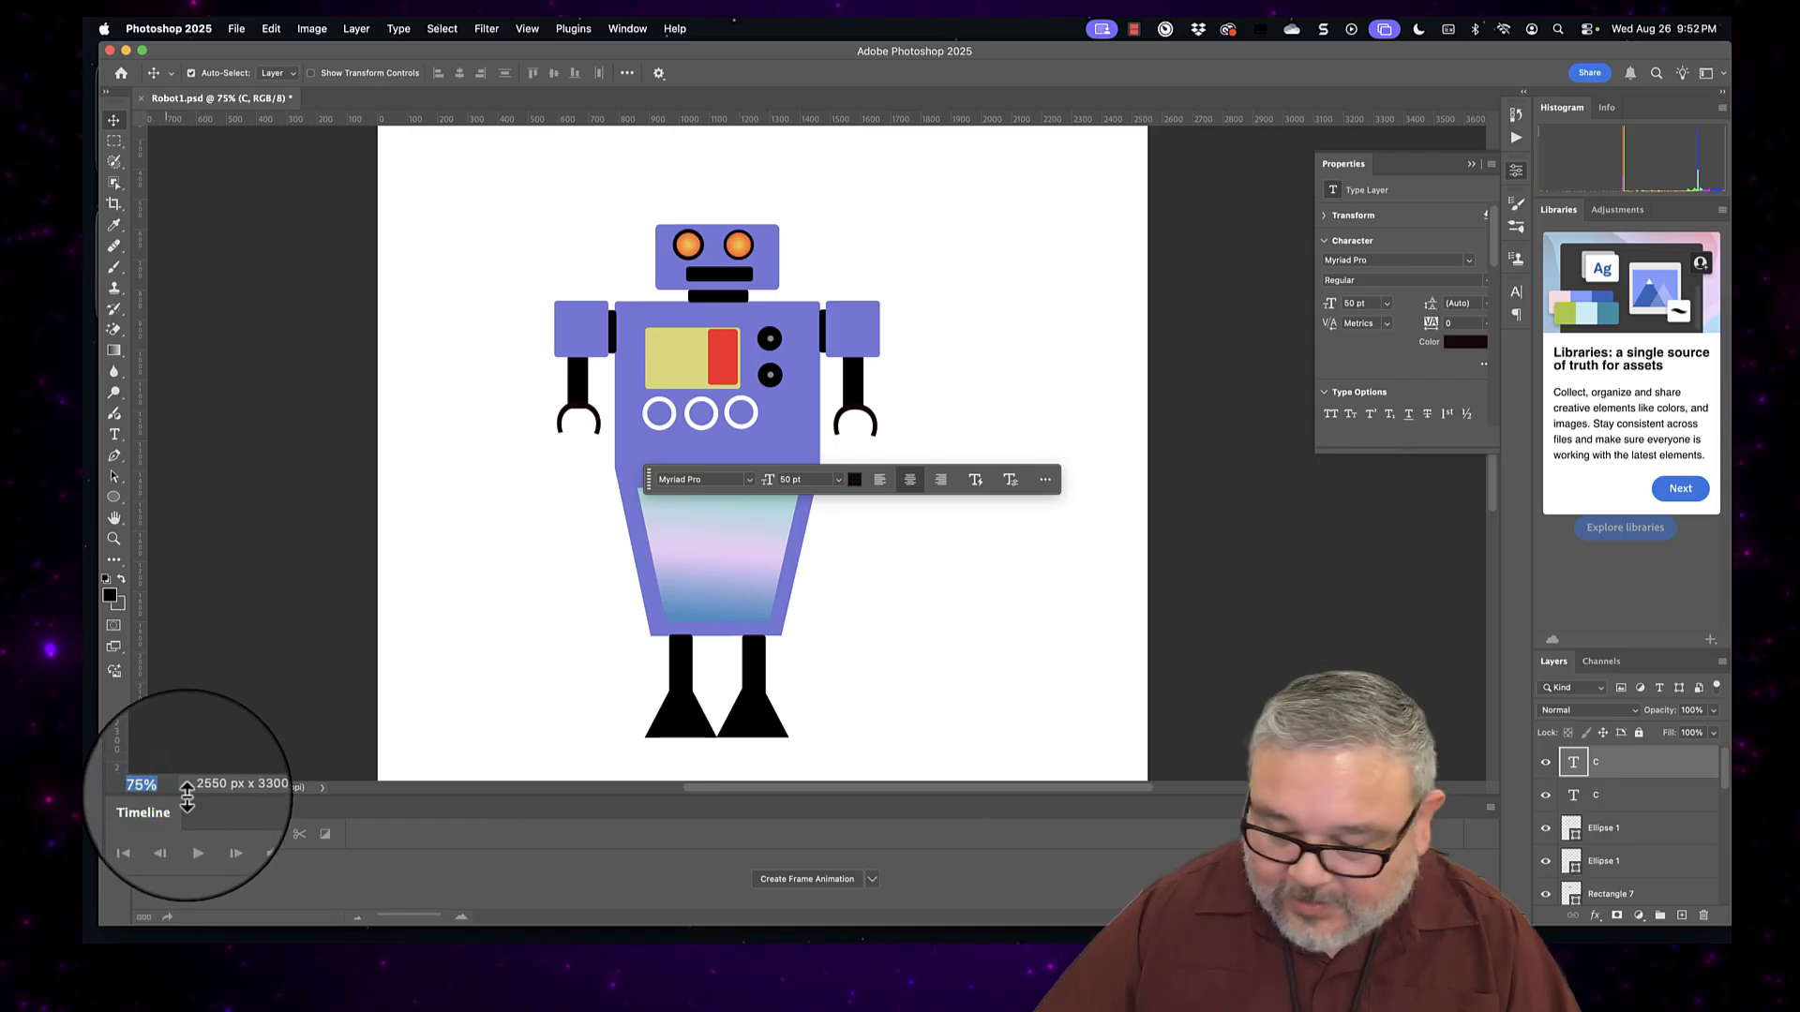
pyautogui.write('50')
pyautogui.press('Return')
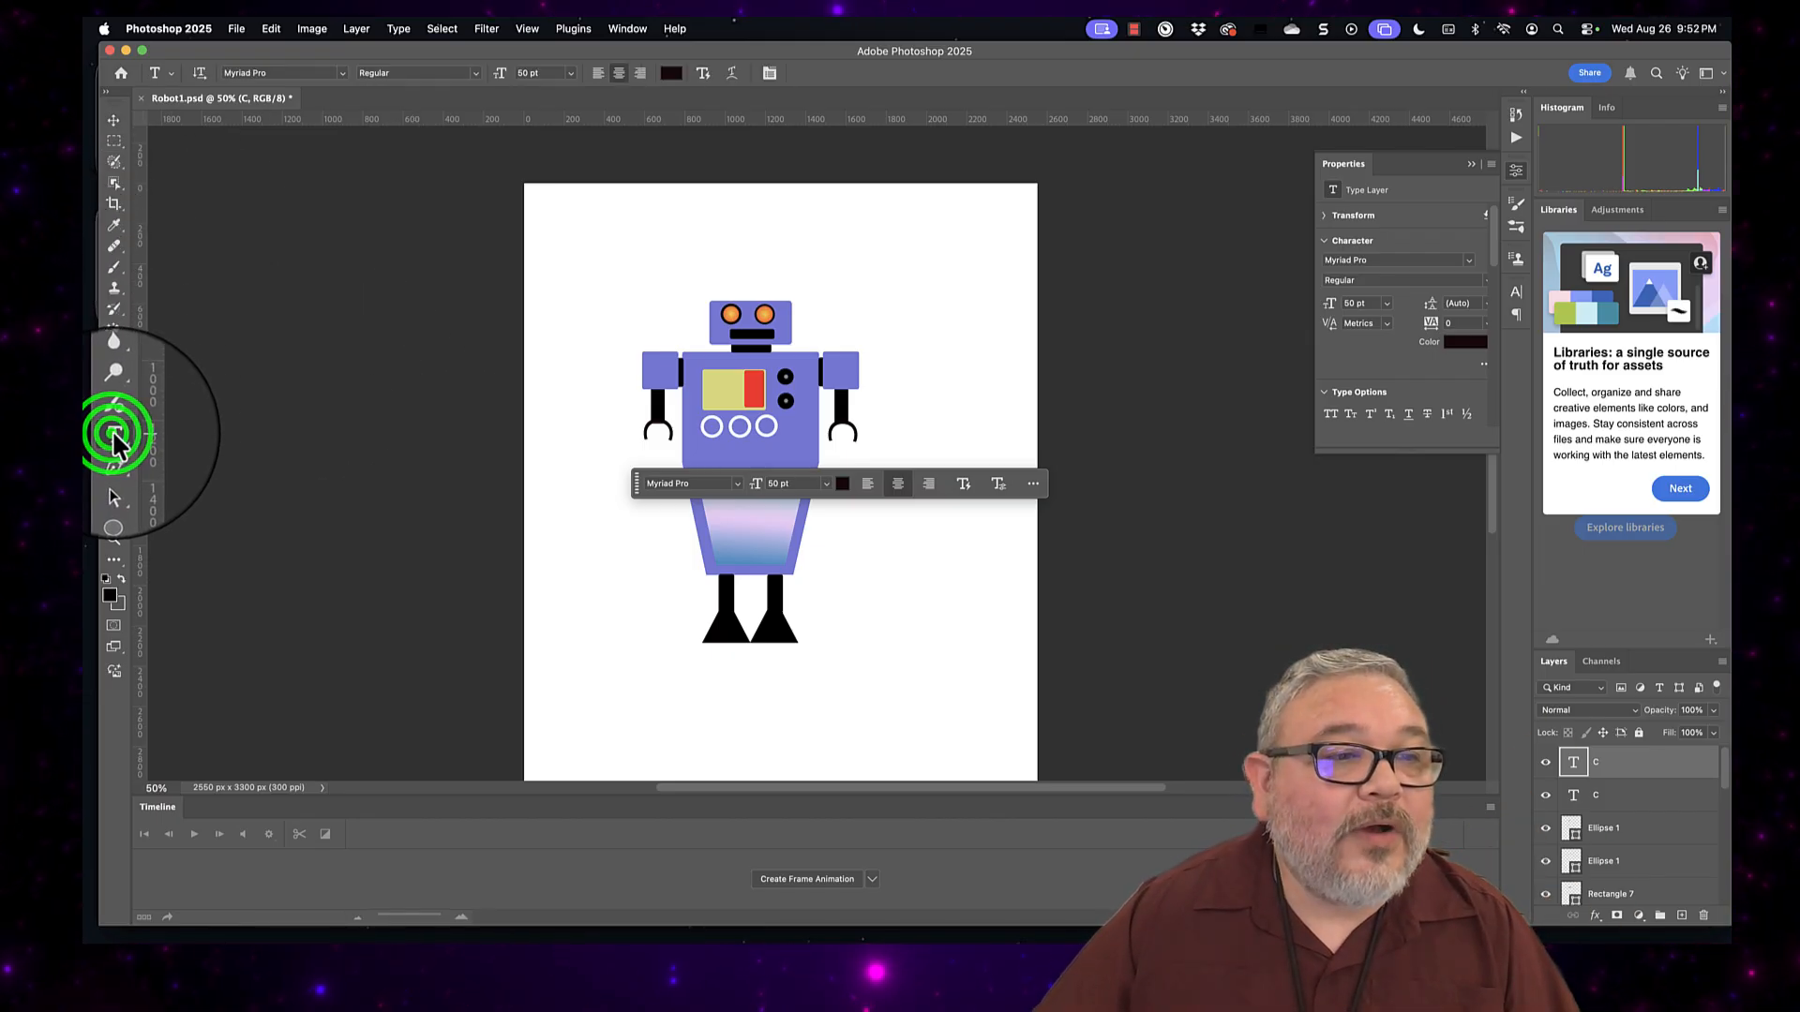
pyautogui.click(635, 703)
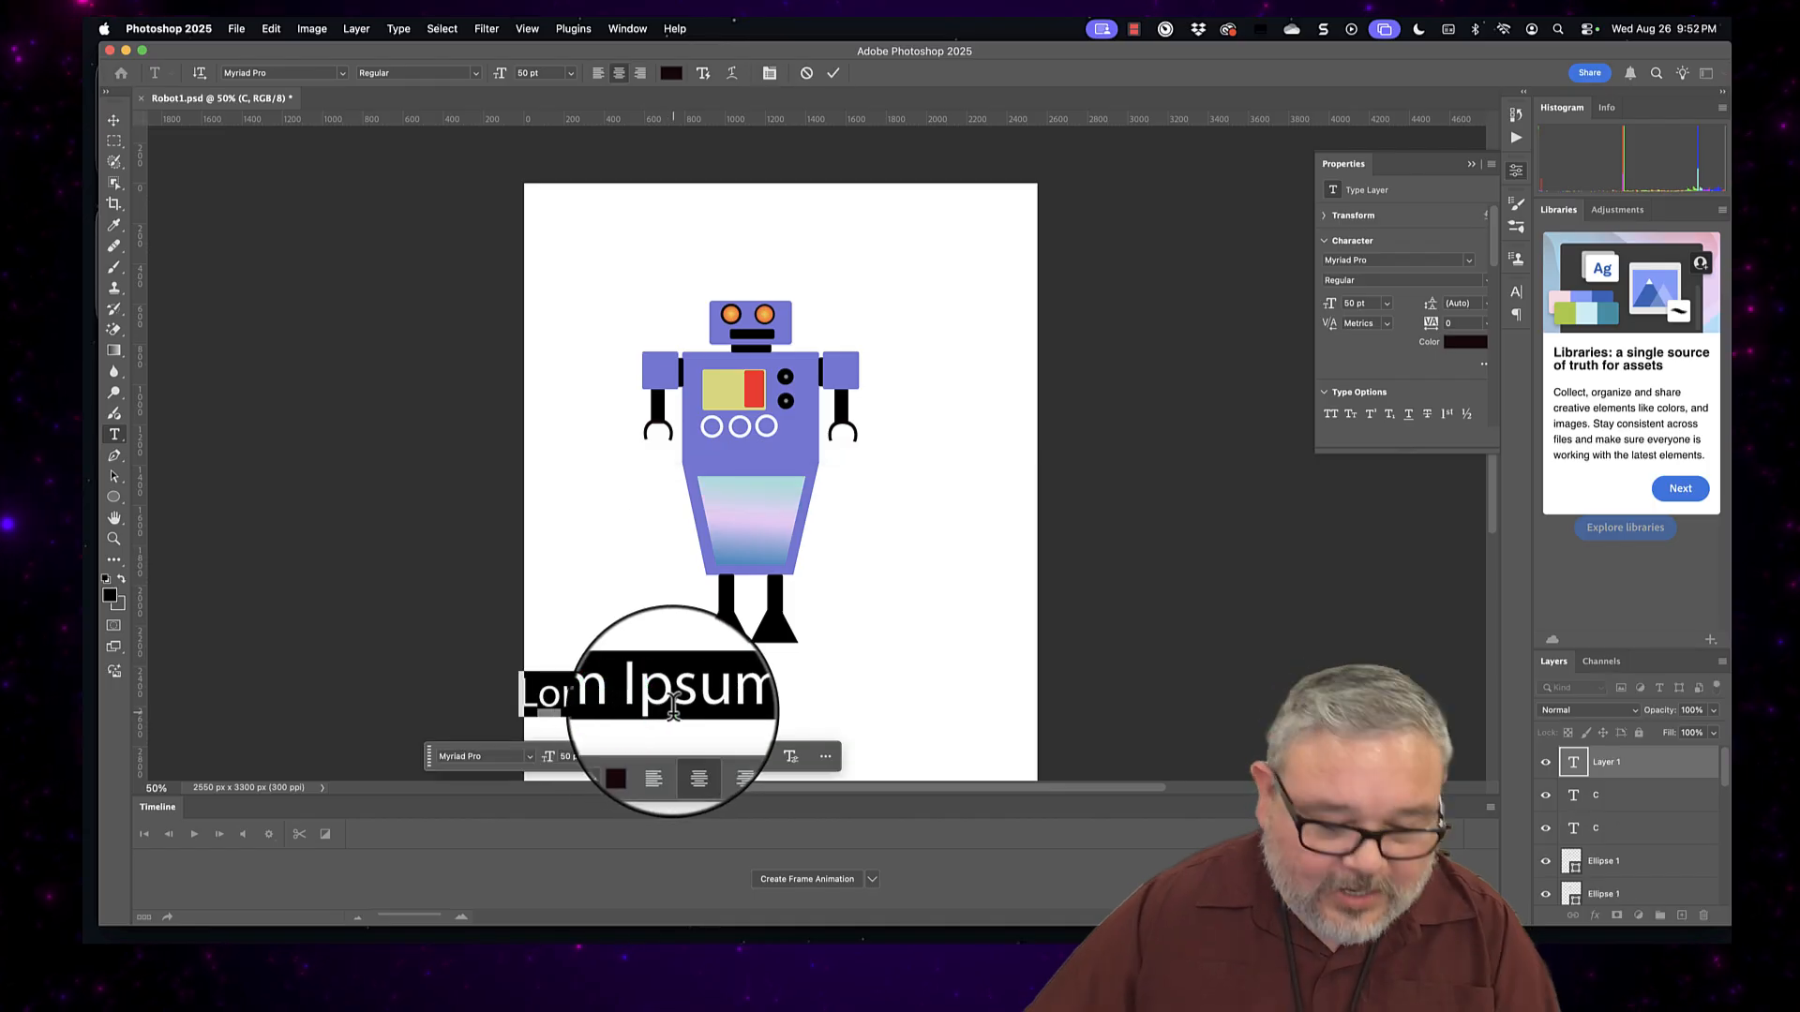
pyautogui.write('Mr.')
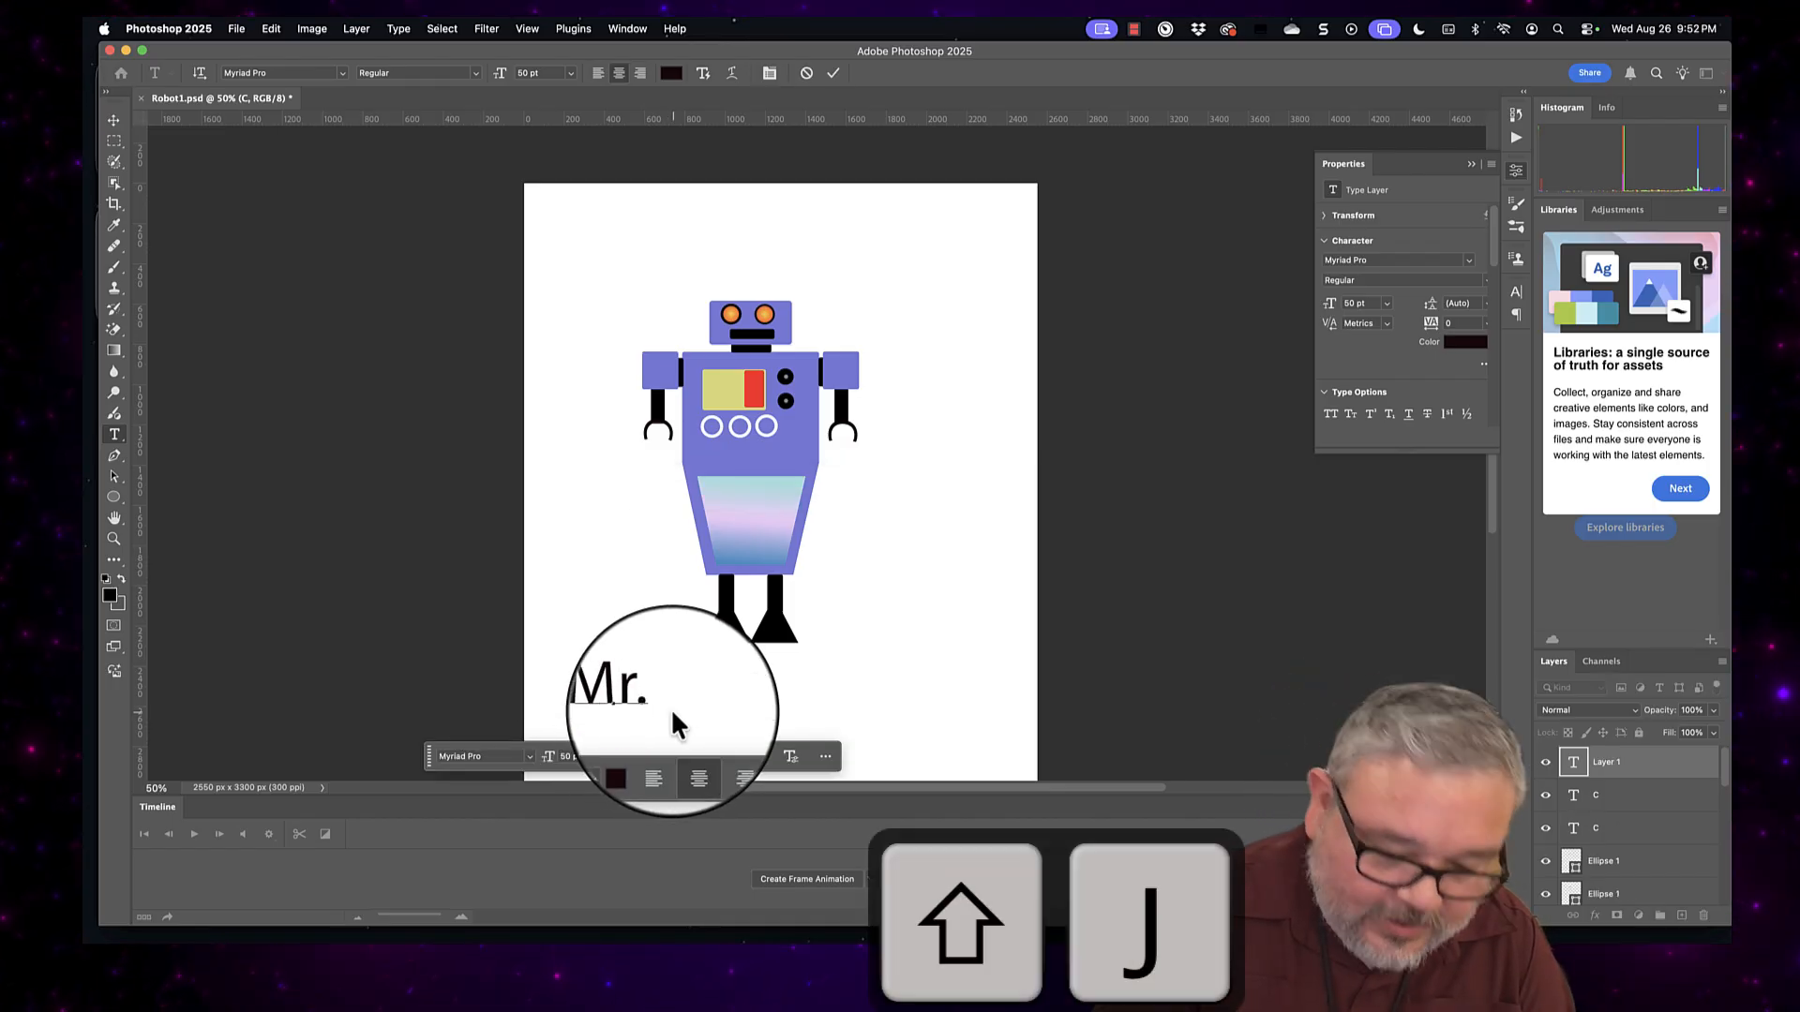
pyautogui.write(' Juarez')
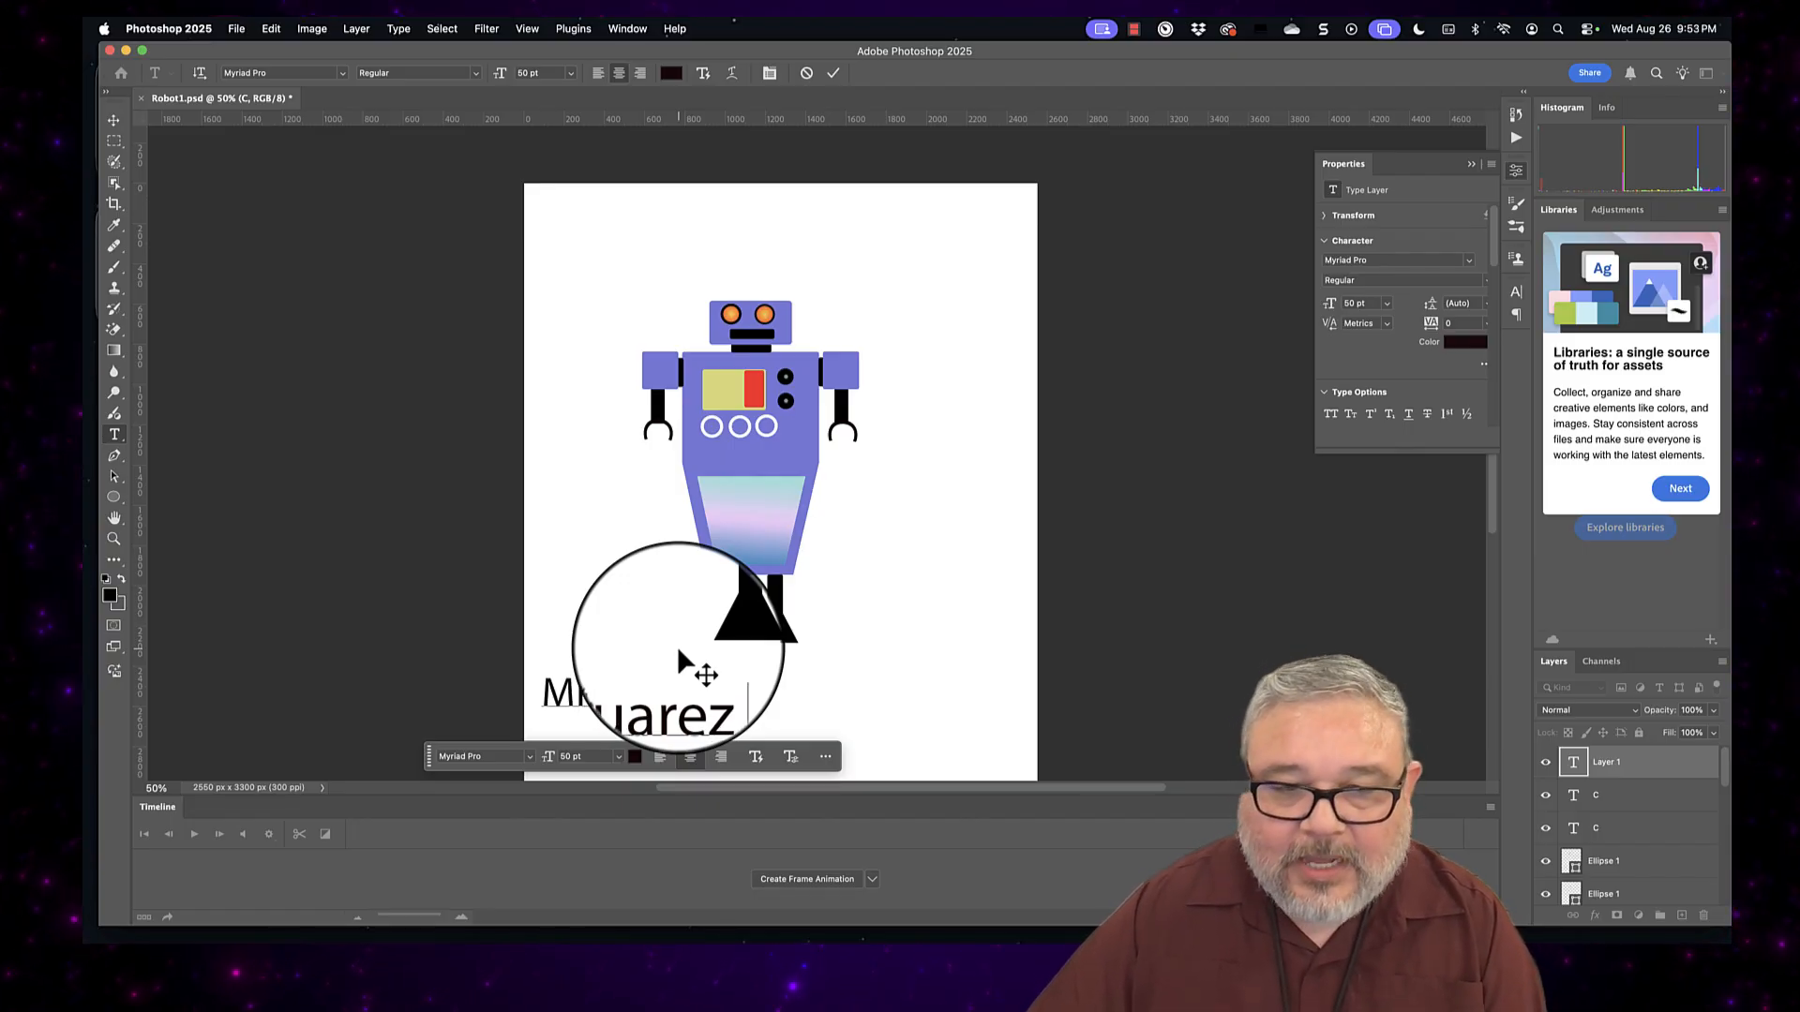
pyautogui.scroll(-1, 679, 649)
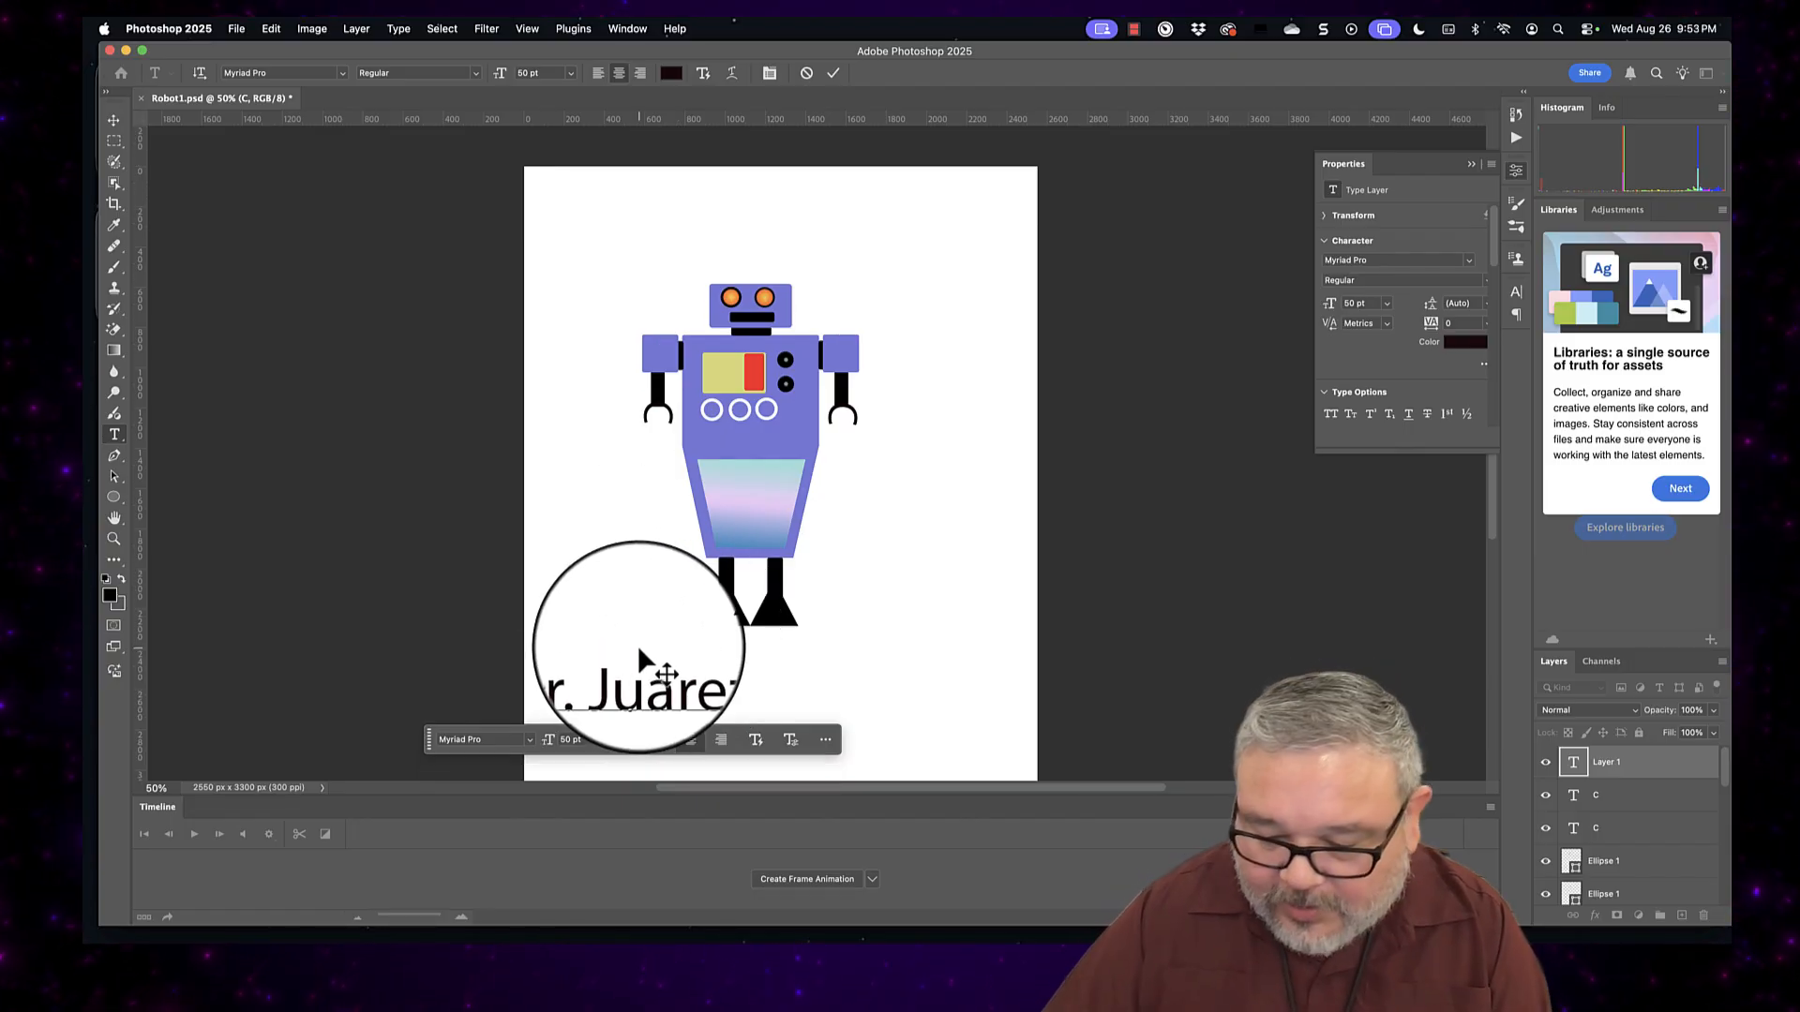
pyautogui.press('Escape')
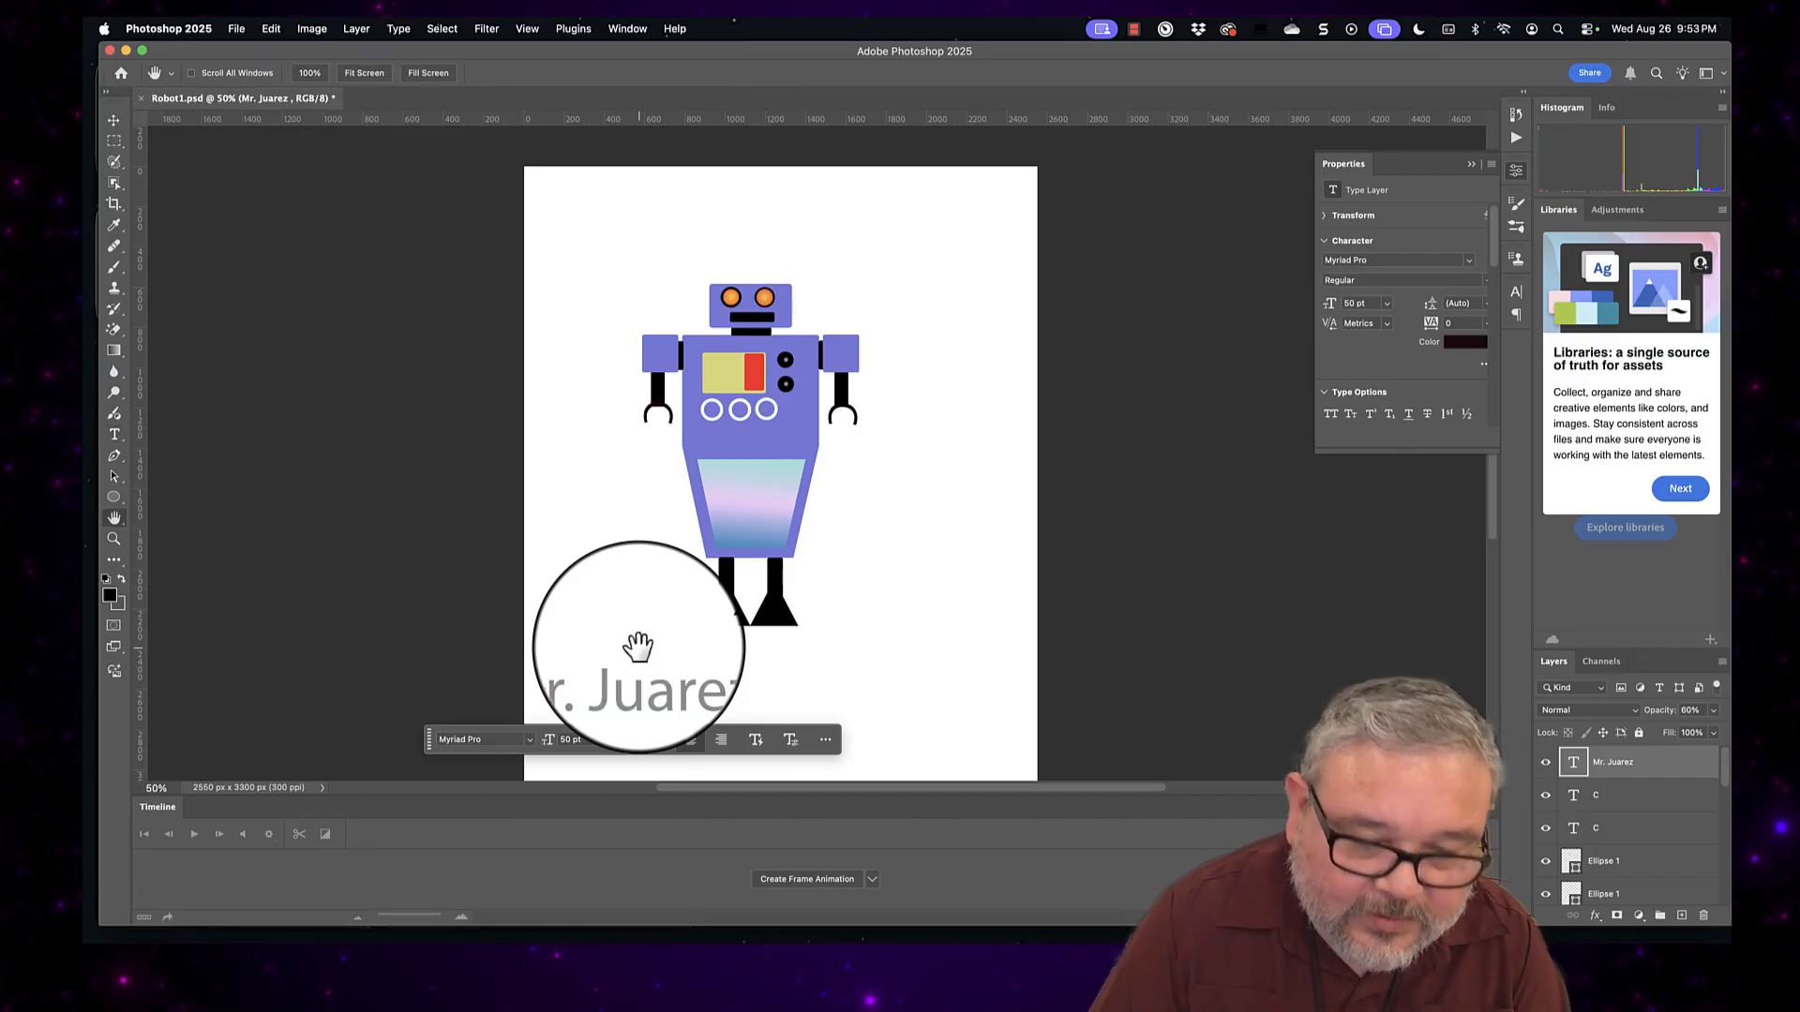
# Step: Add a 50 pt Myriad Pro text line reading "6th Period" below the creator's name label, moving the floating text options clear of the area
pyautogui.scroll(-3, 628, 595)
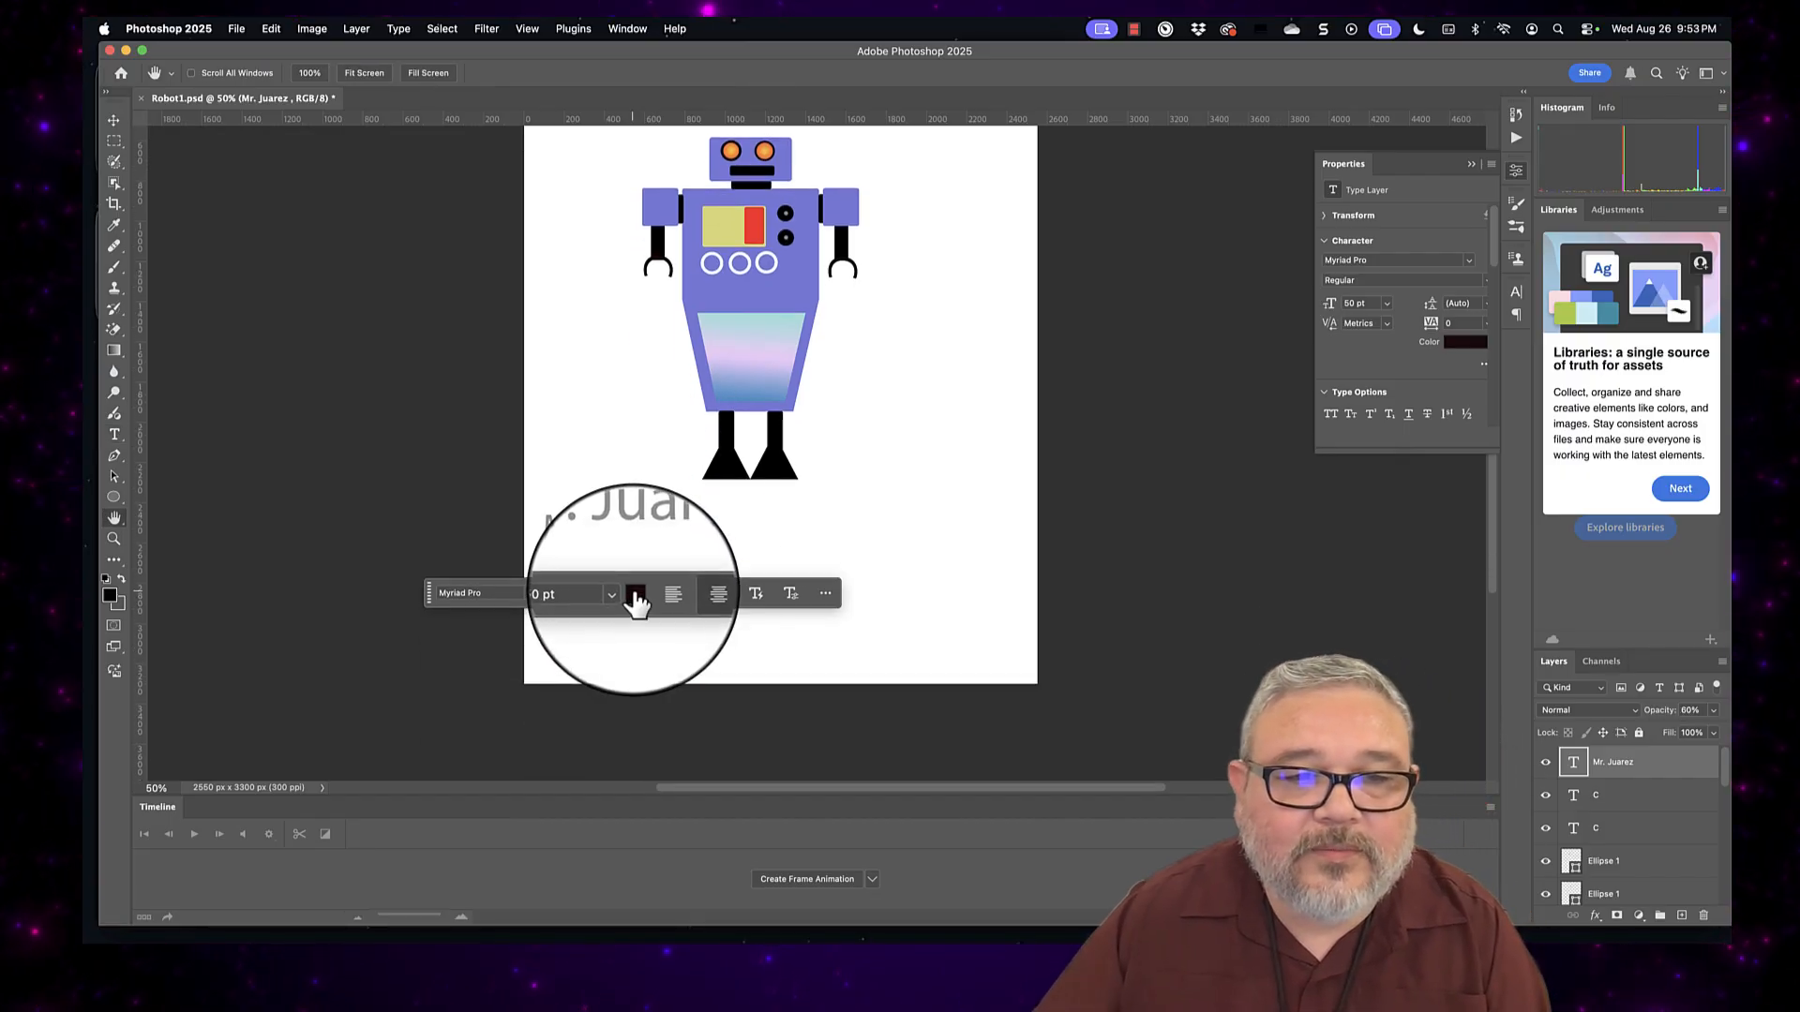
pyautogui.moveTo(429, 589); pyautogui.dragTo(1043, 589)
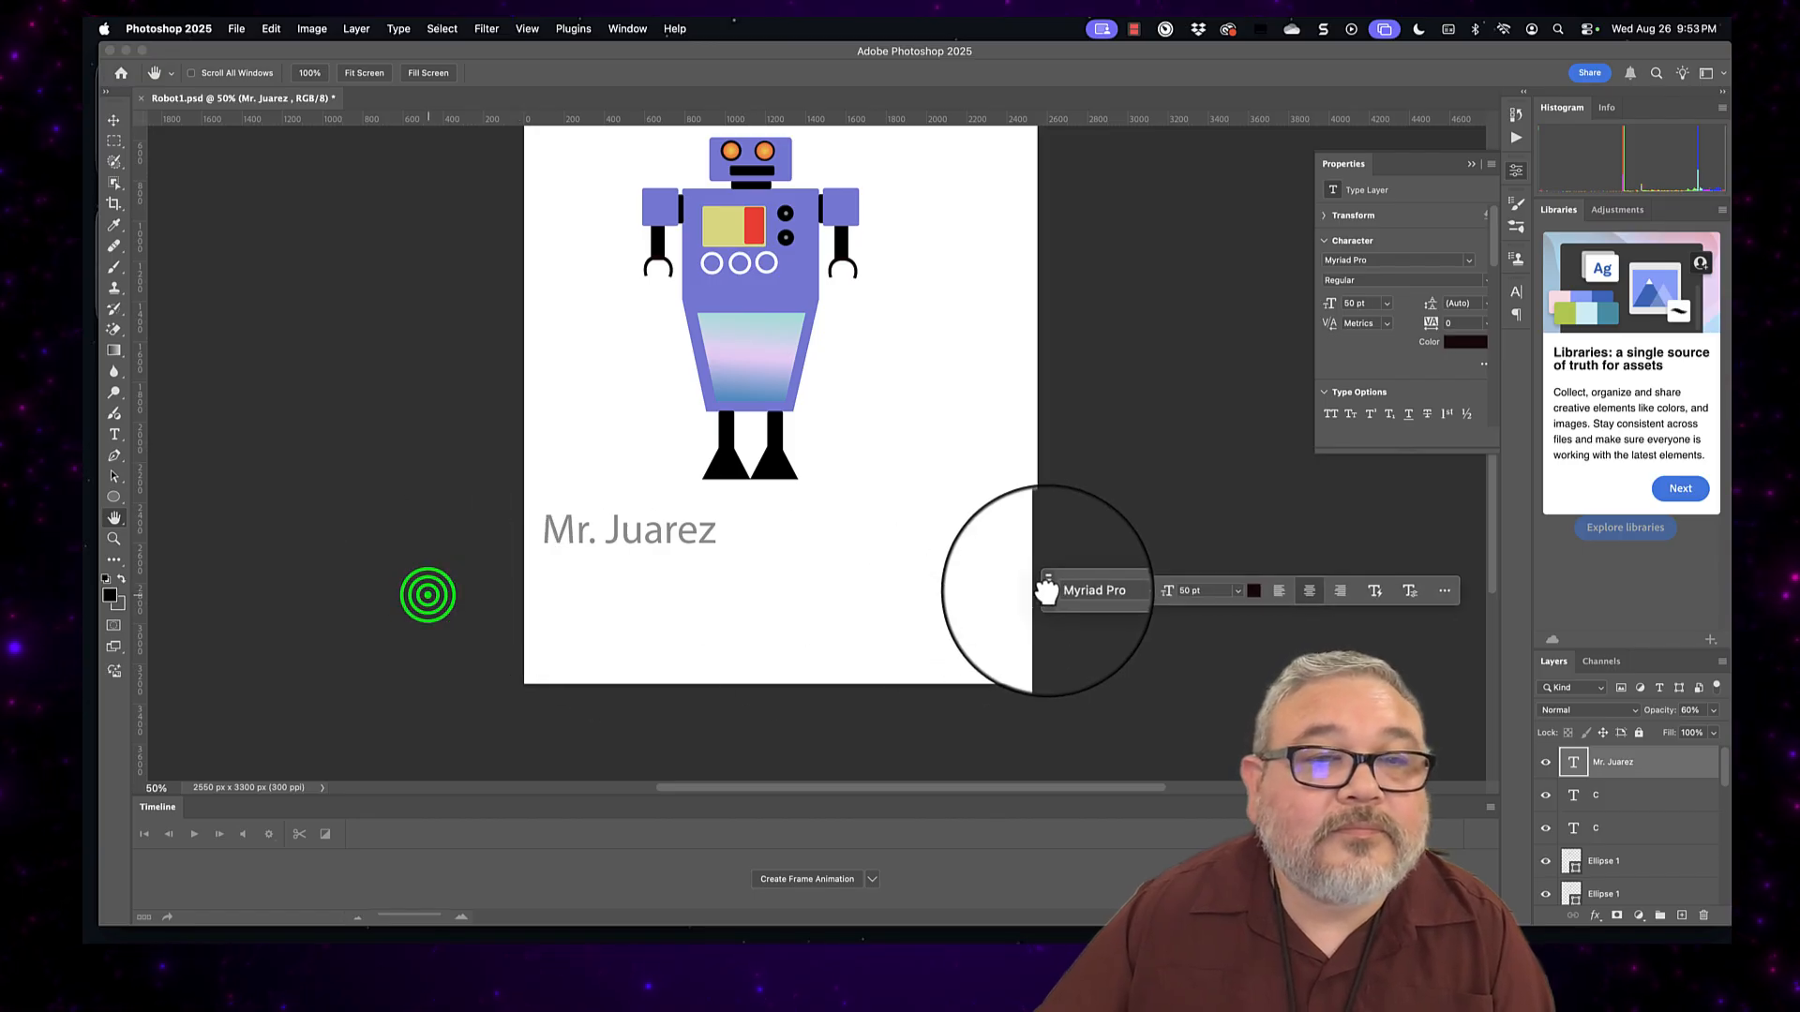
pyautogui.click(556, 600)
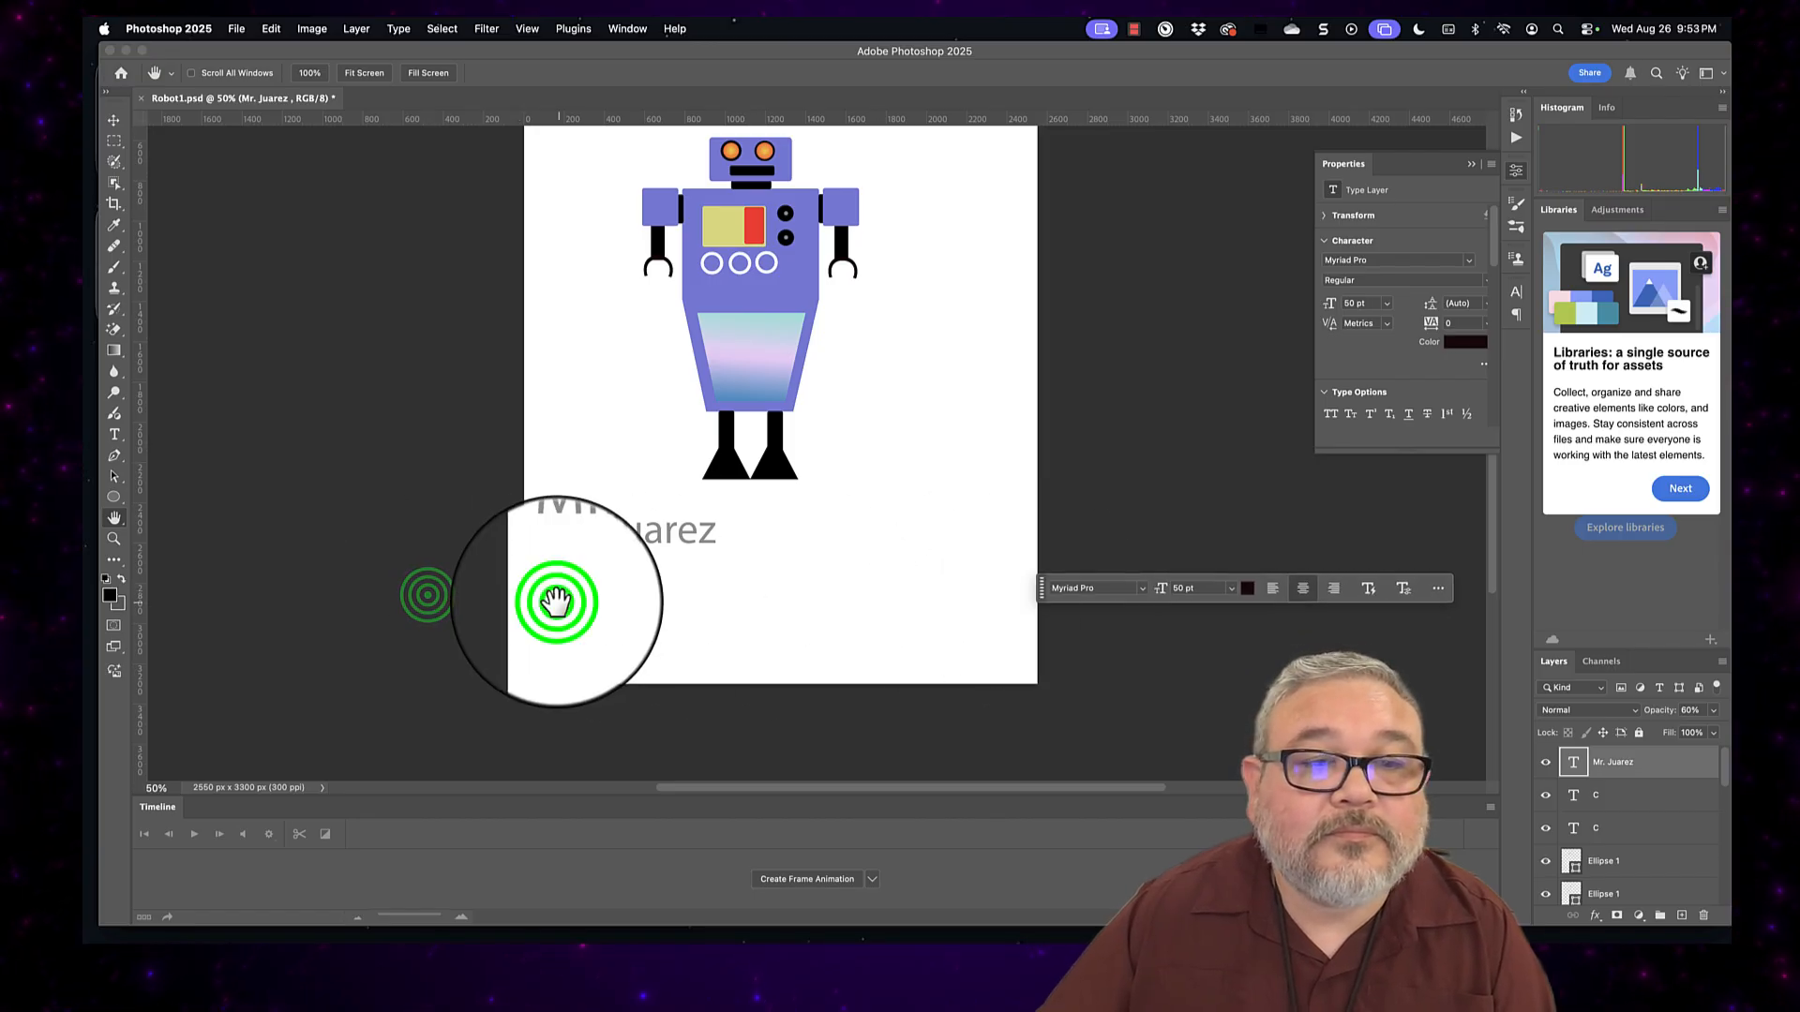
pyautogui.click(114, 435)
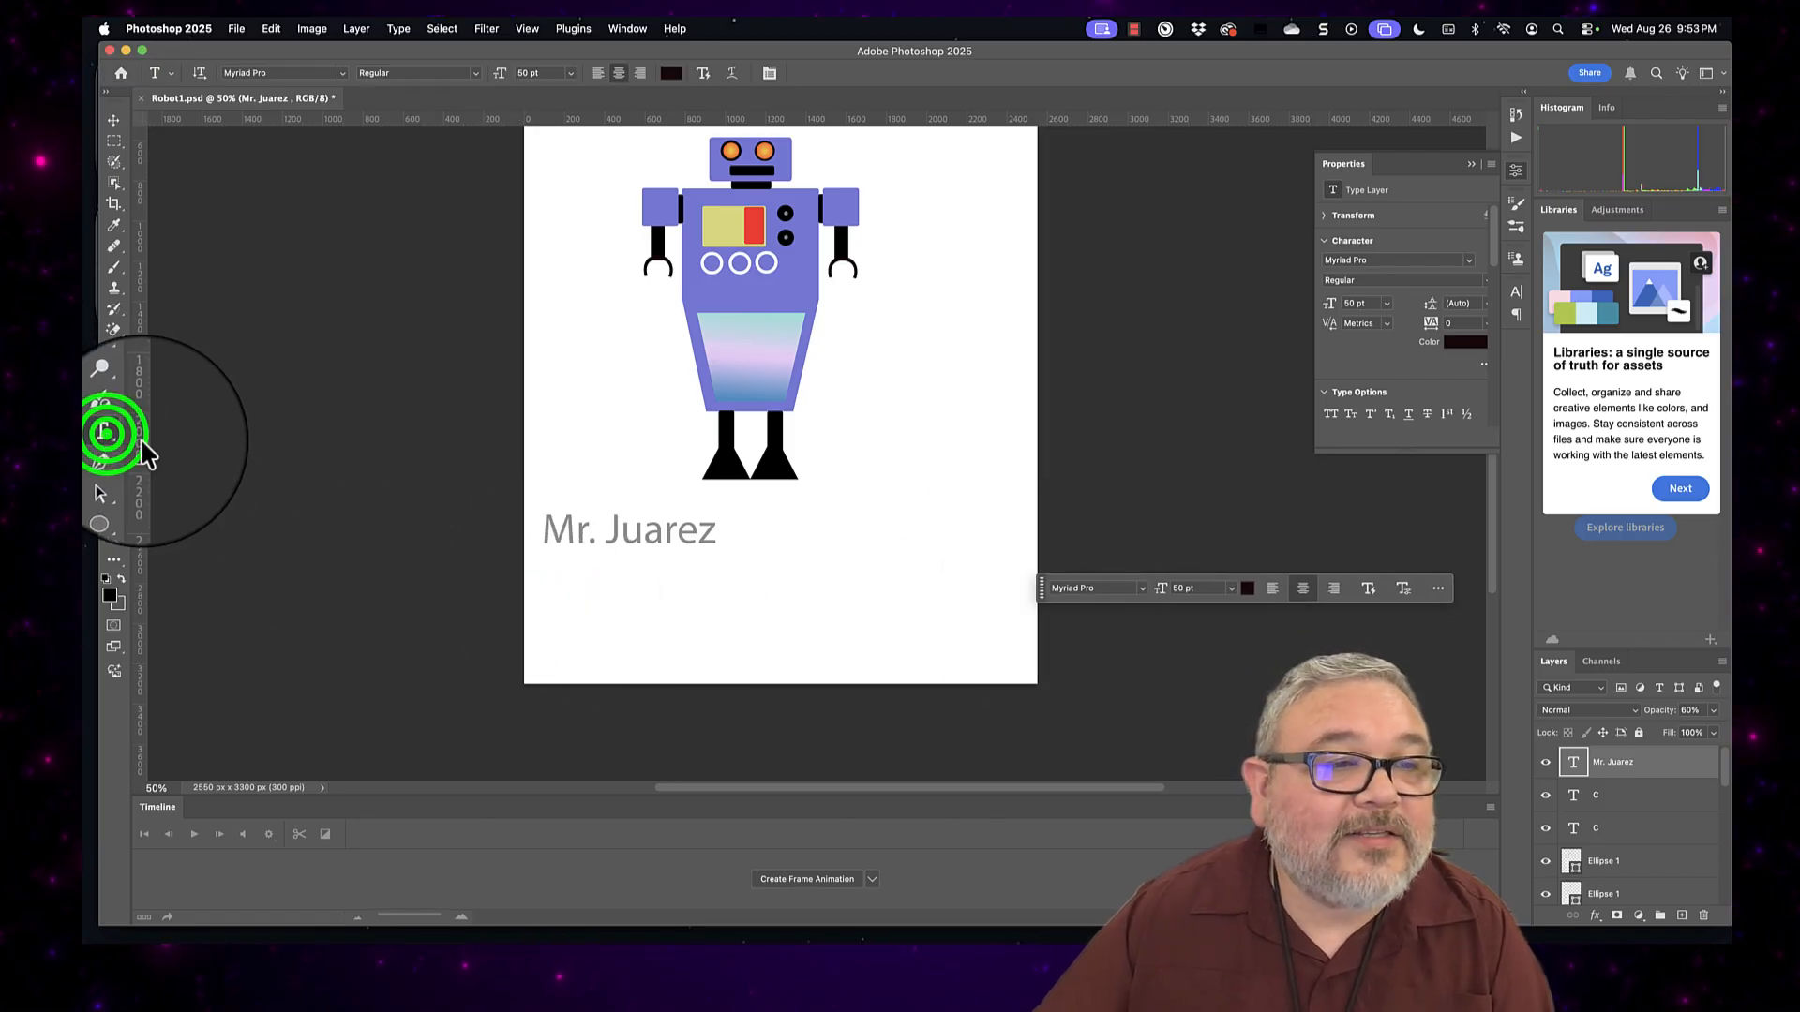
pyautogui.click(534, 585)
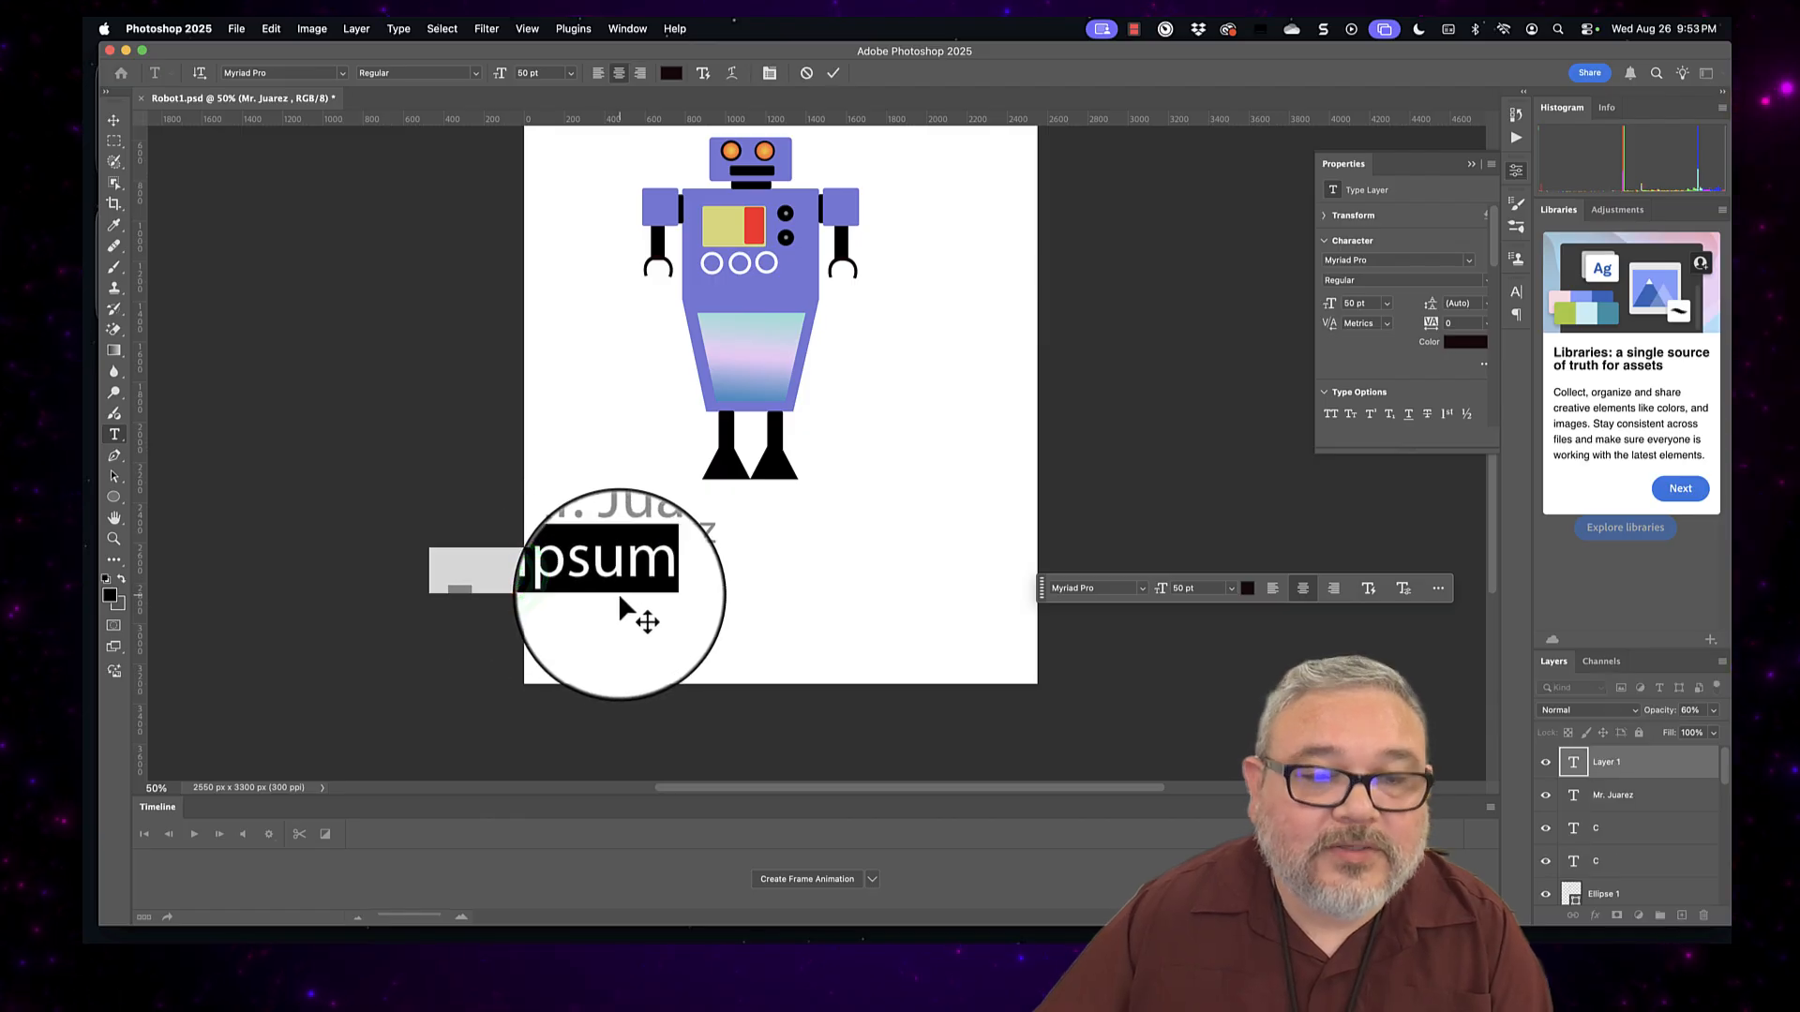
pyautogui.press('BackSpace')
pyautogui.write('P')
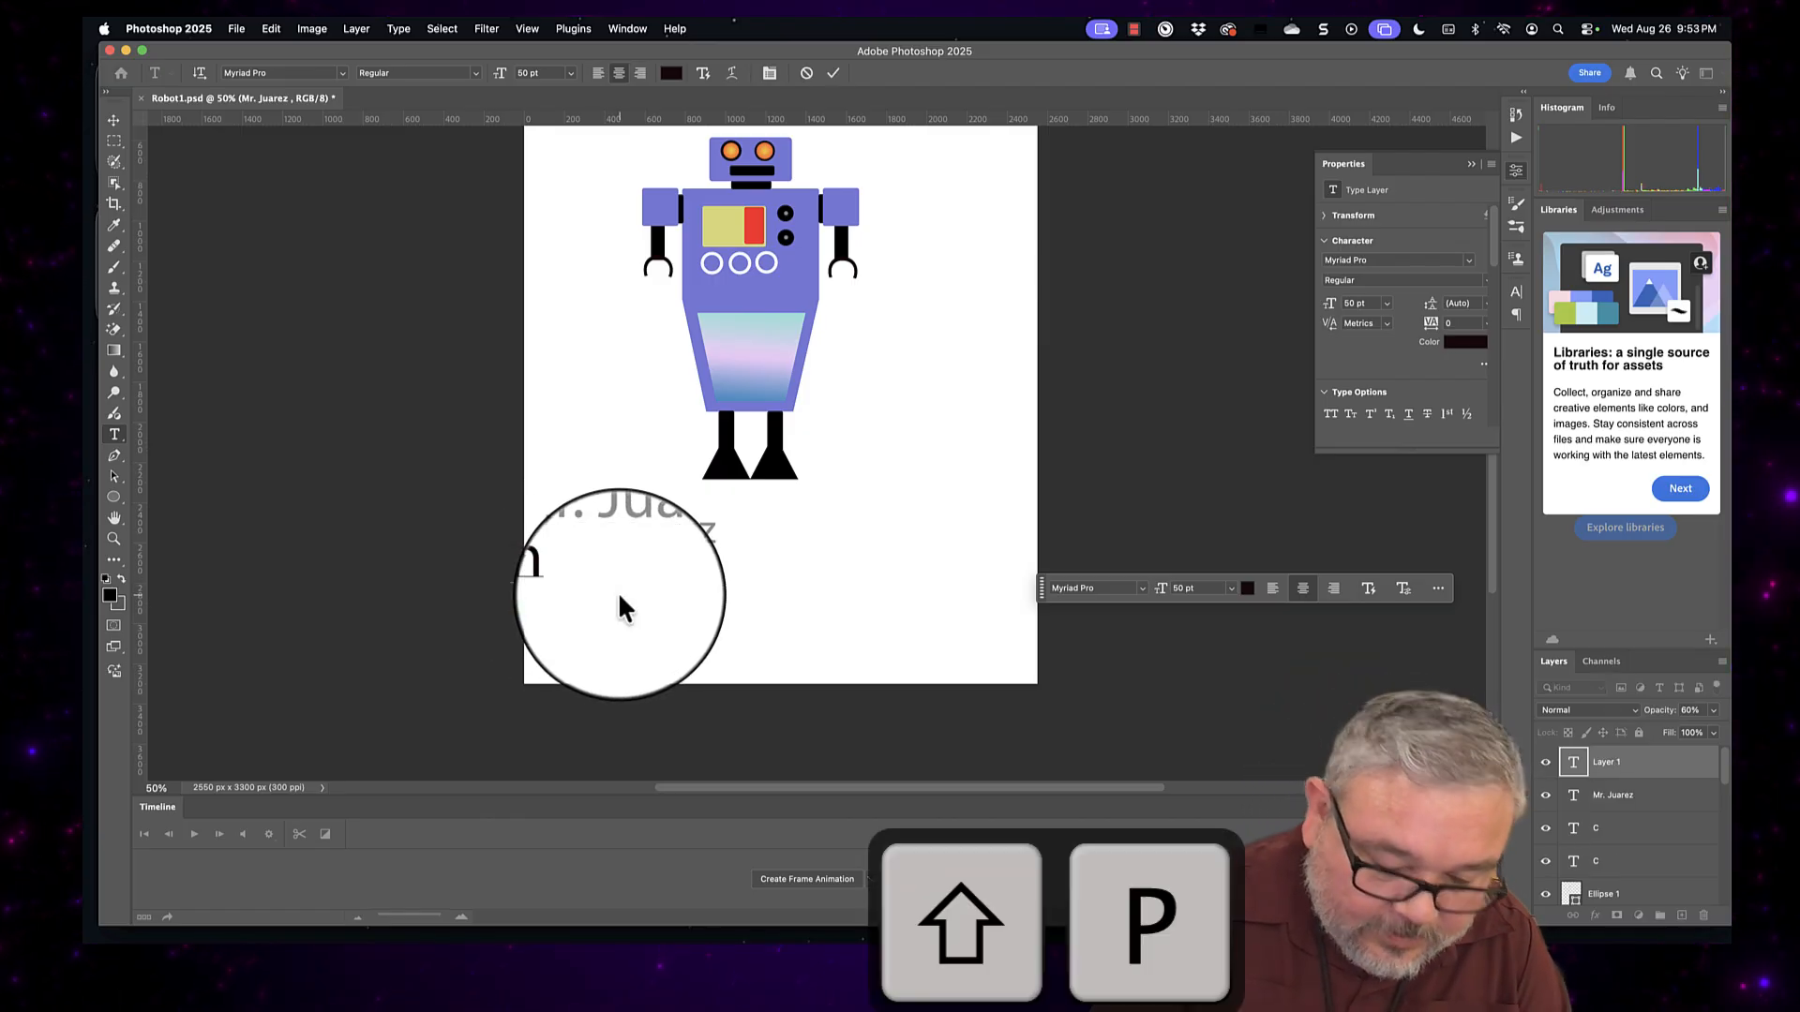
pyautogui.write('eriod')
pyautogui.click(617, 592)
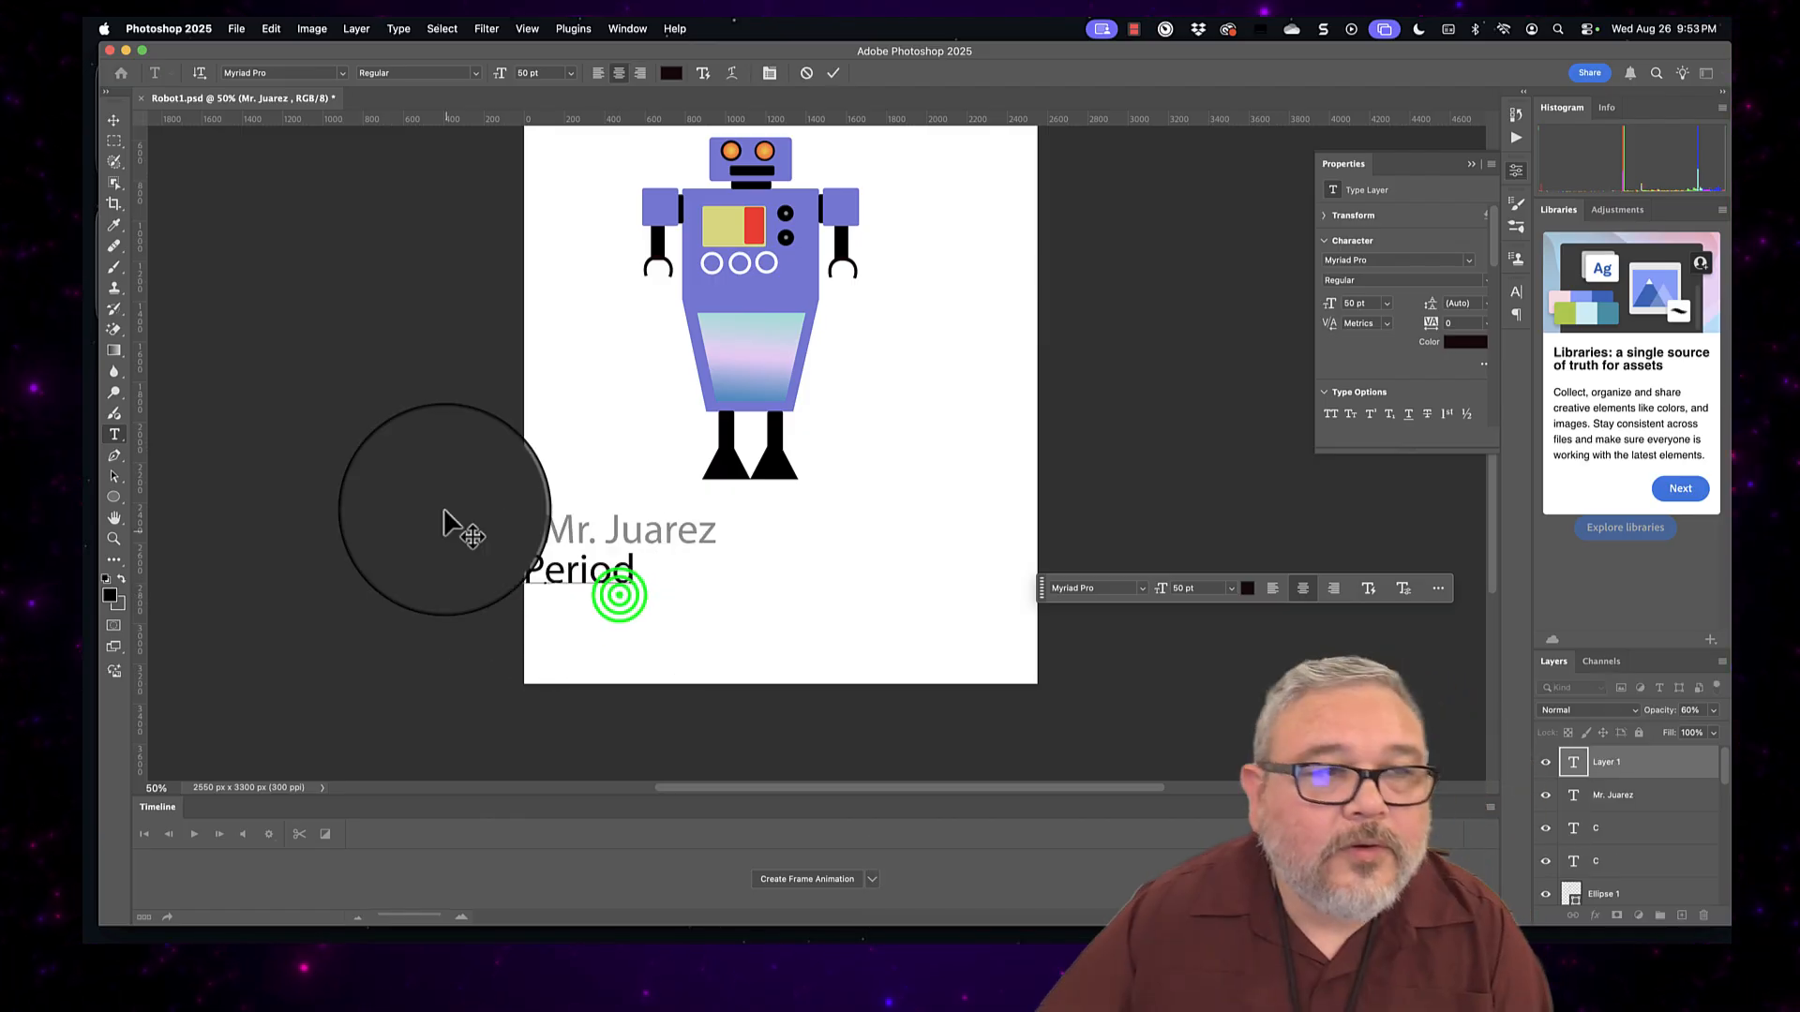
# Step: Move the "6th Period" text fully onto the page, left-aligned directly beneath the creator's name label
pyautogui.click(113, 119)
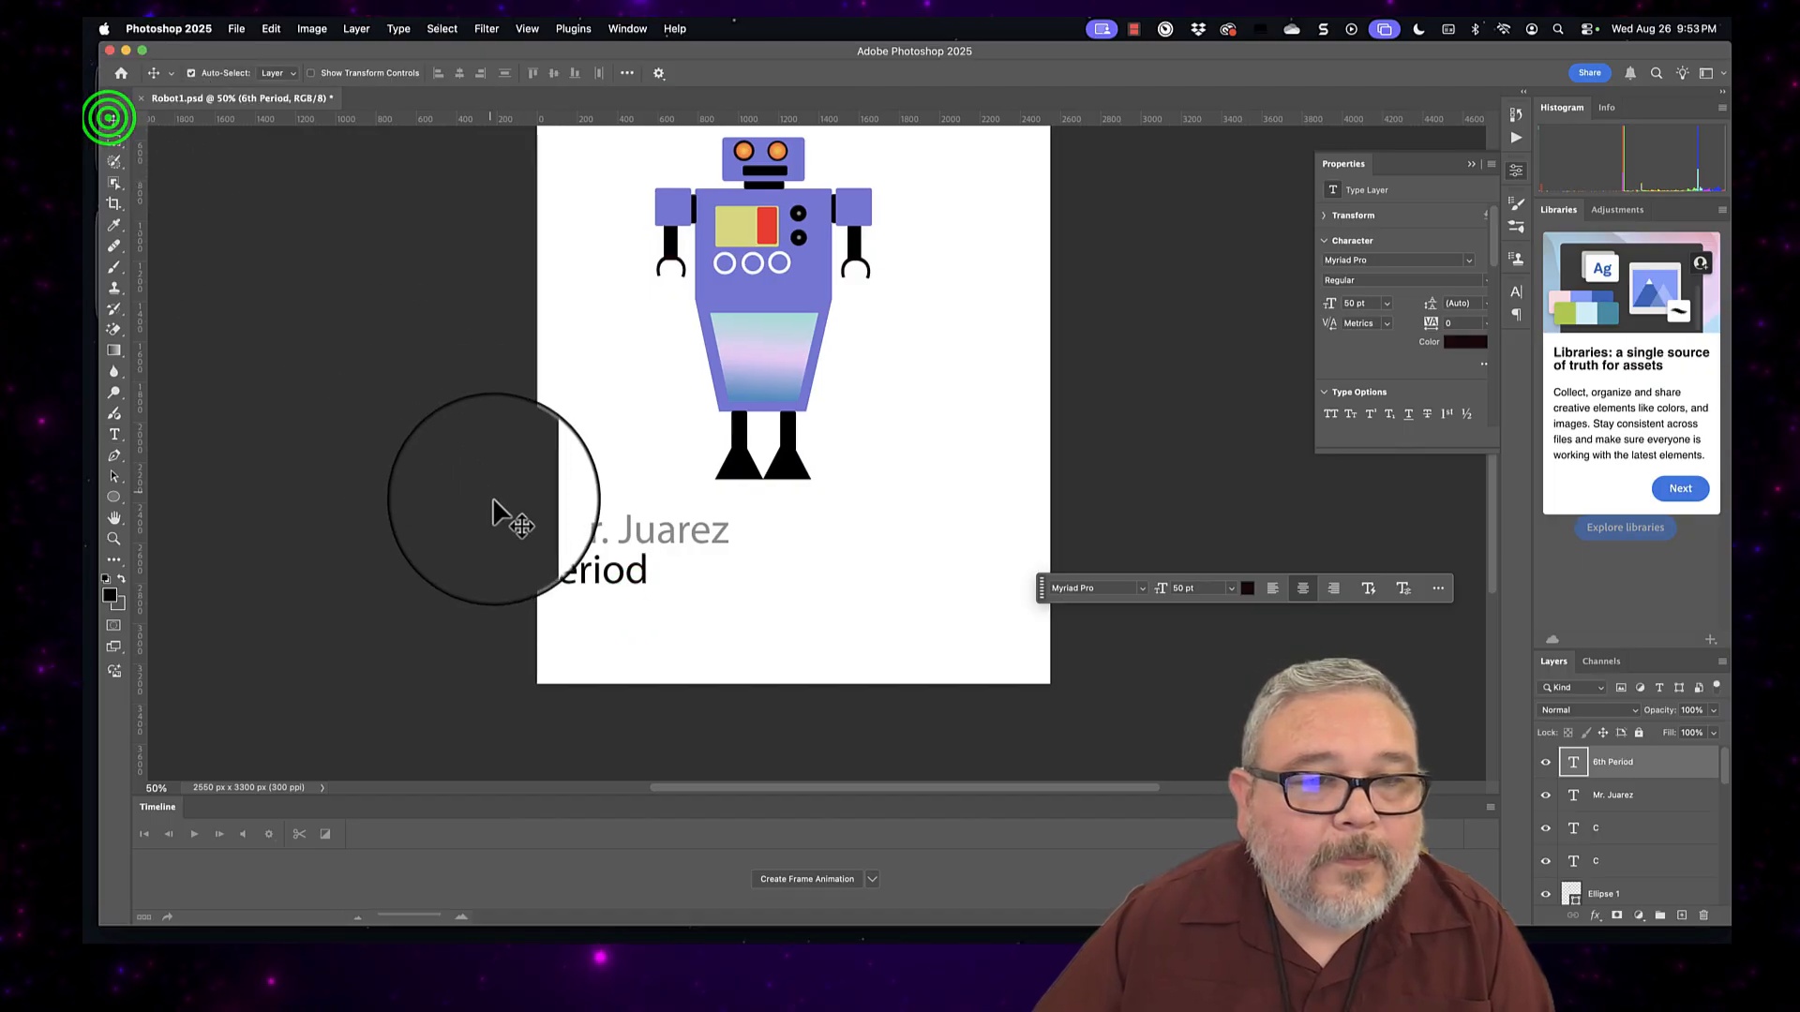
pyautogui.moveTo(580, 572); pyautogui.dragTo(660, 586)
pyautogui.scroll(5, 893, 582)
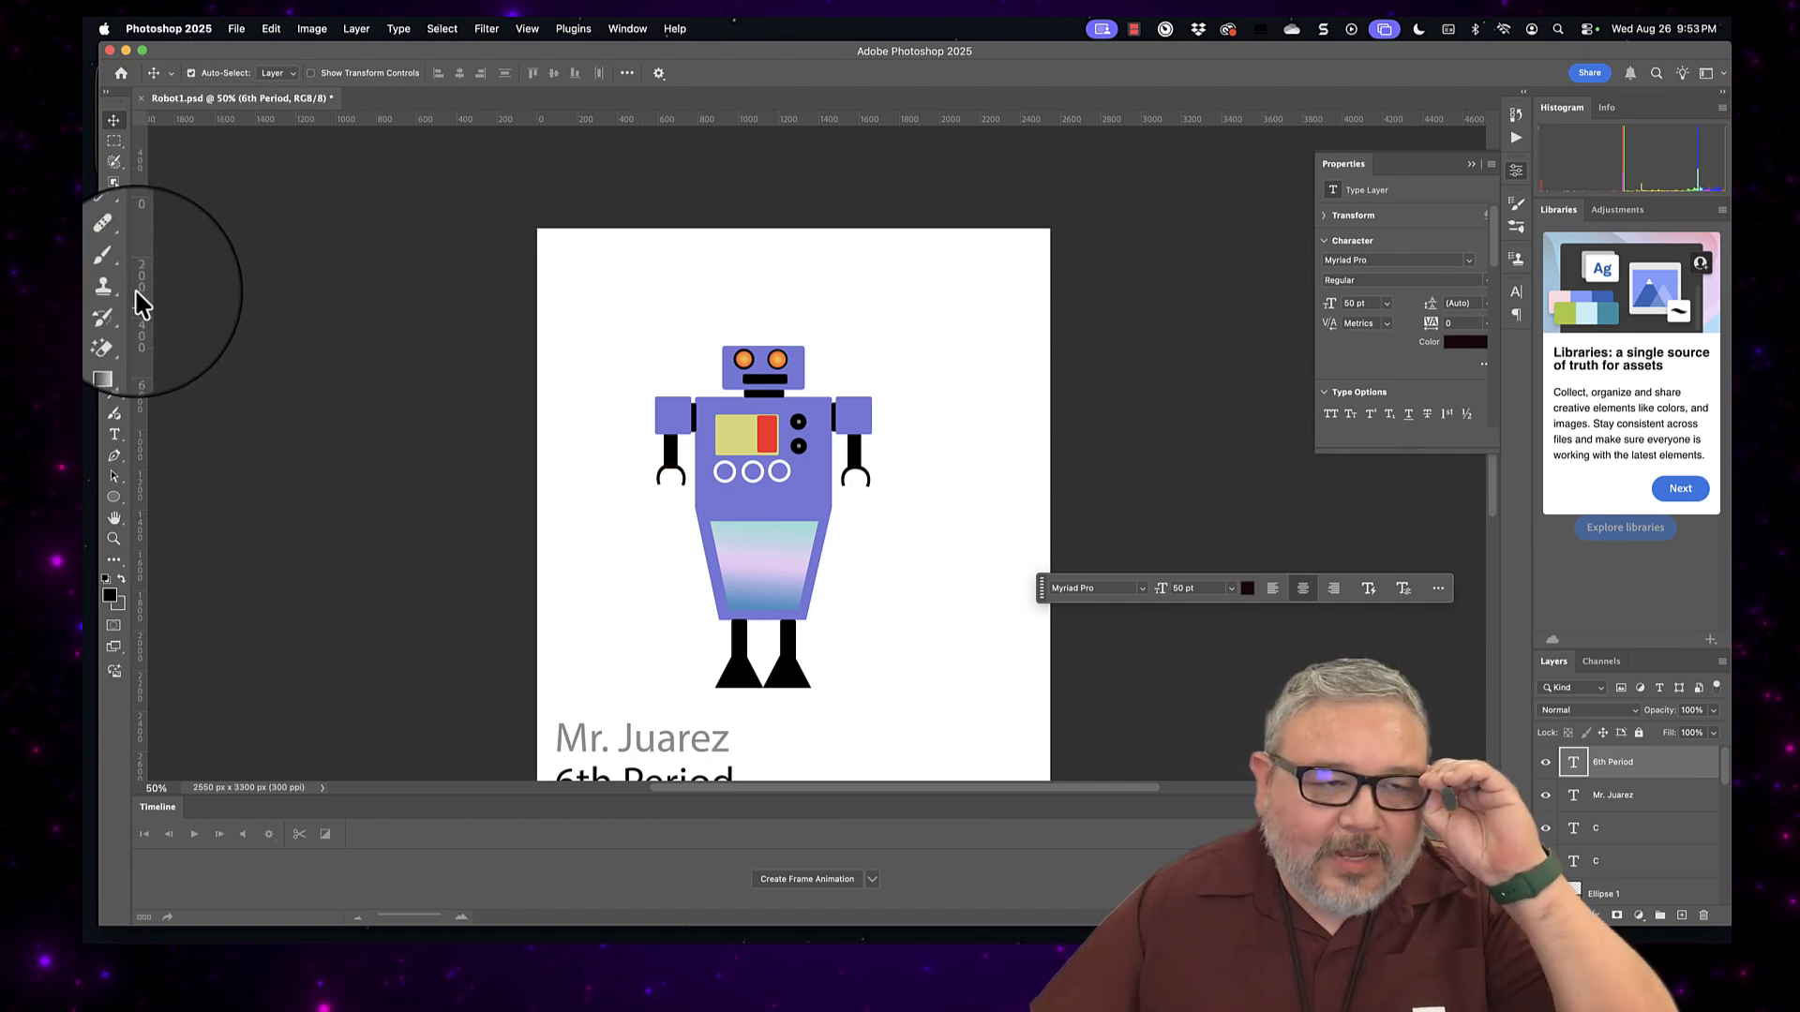
# Step: Add a 50 pt title reading "Mr. Roboto" in the empty area above the robot's head
pyautogui.click(114, 434)
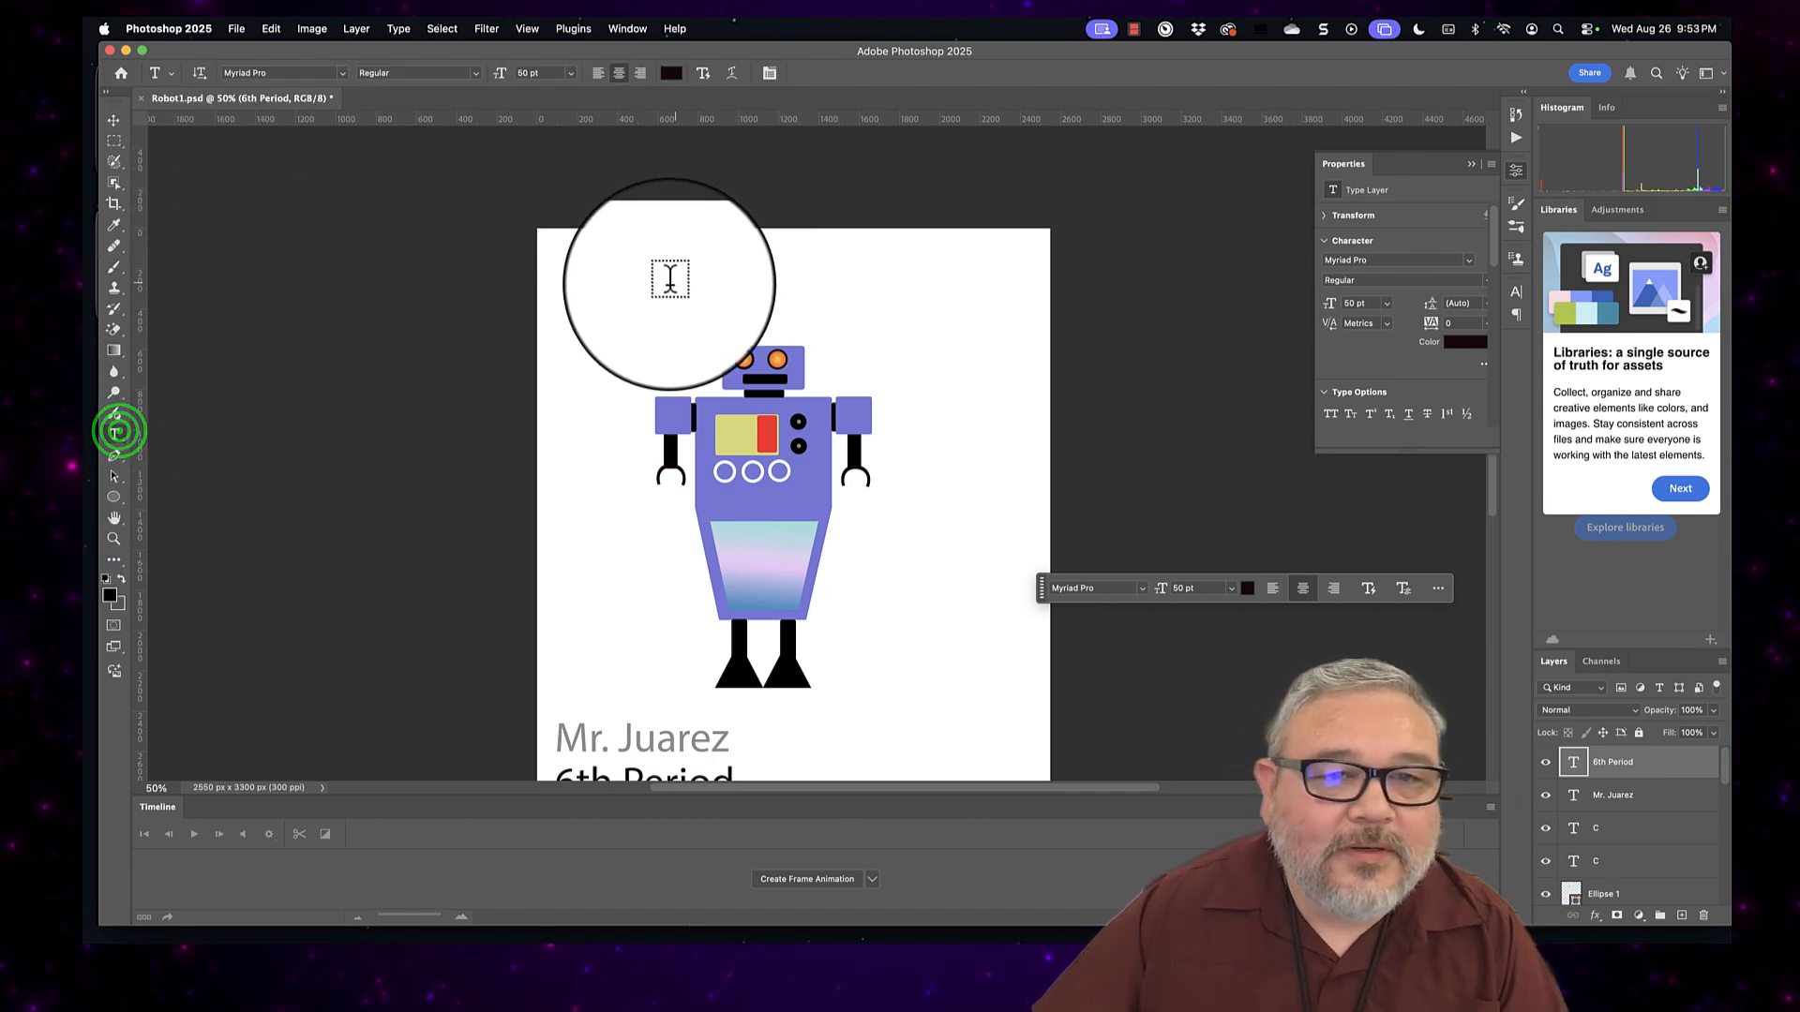
pyautogui.click(670, 278)
pyautogui.write('M')
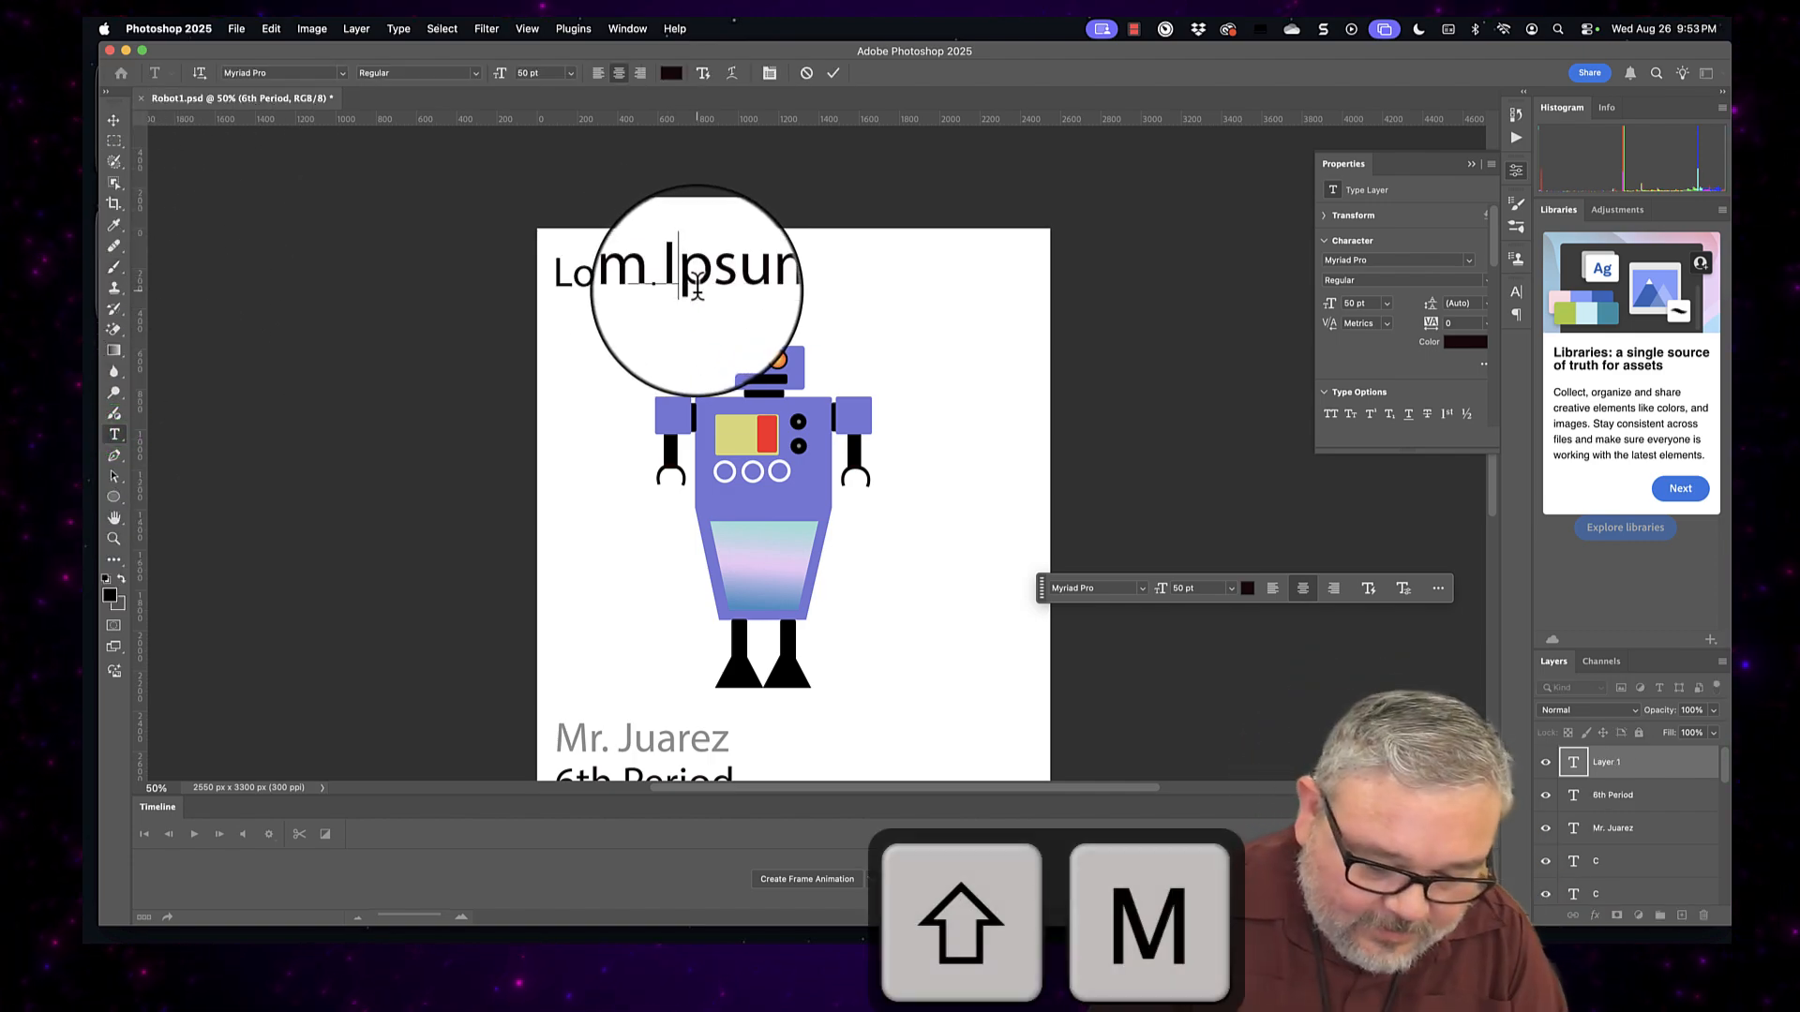
pyautogui.write('r..')
pyautogui.press('BackSpace')
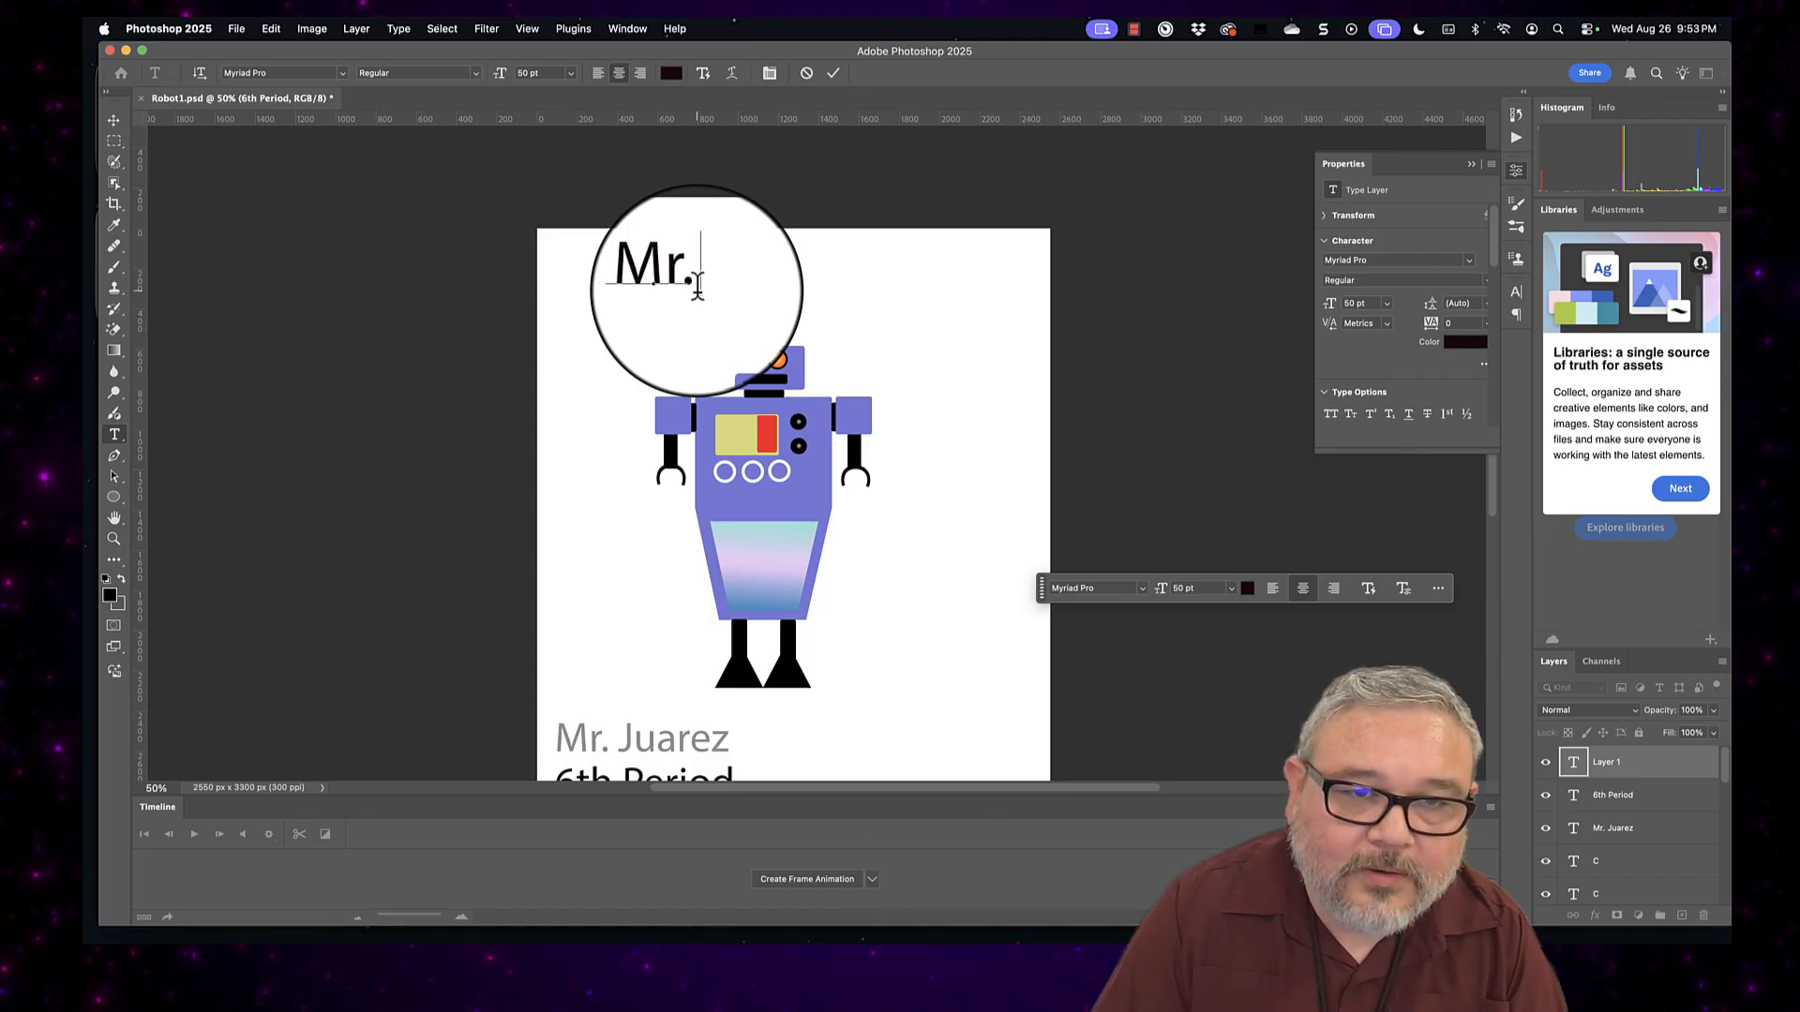
pyautogui.write('Roboto')
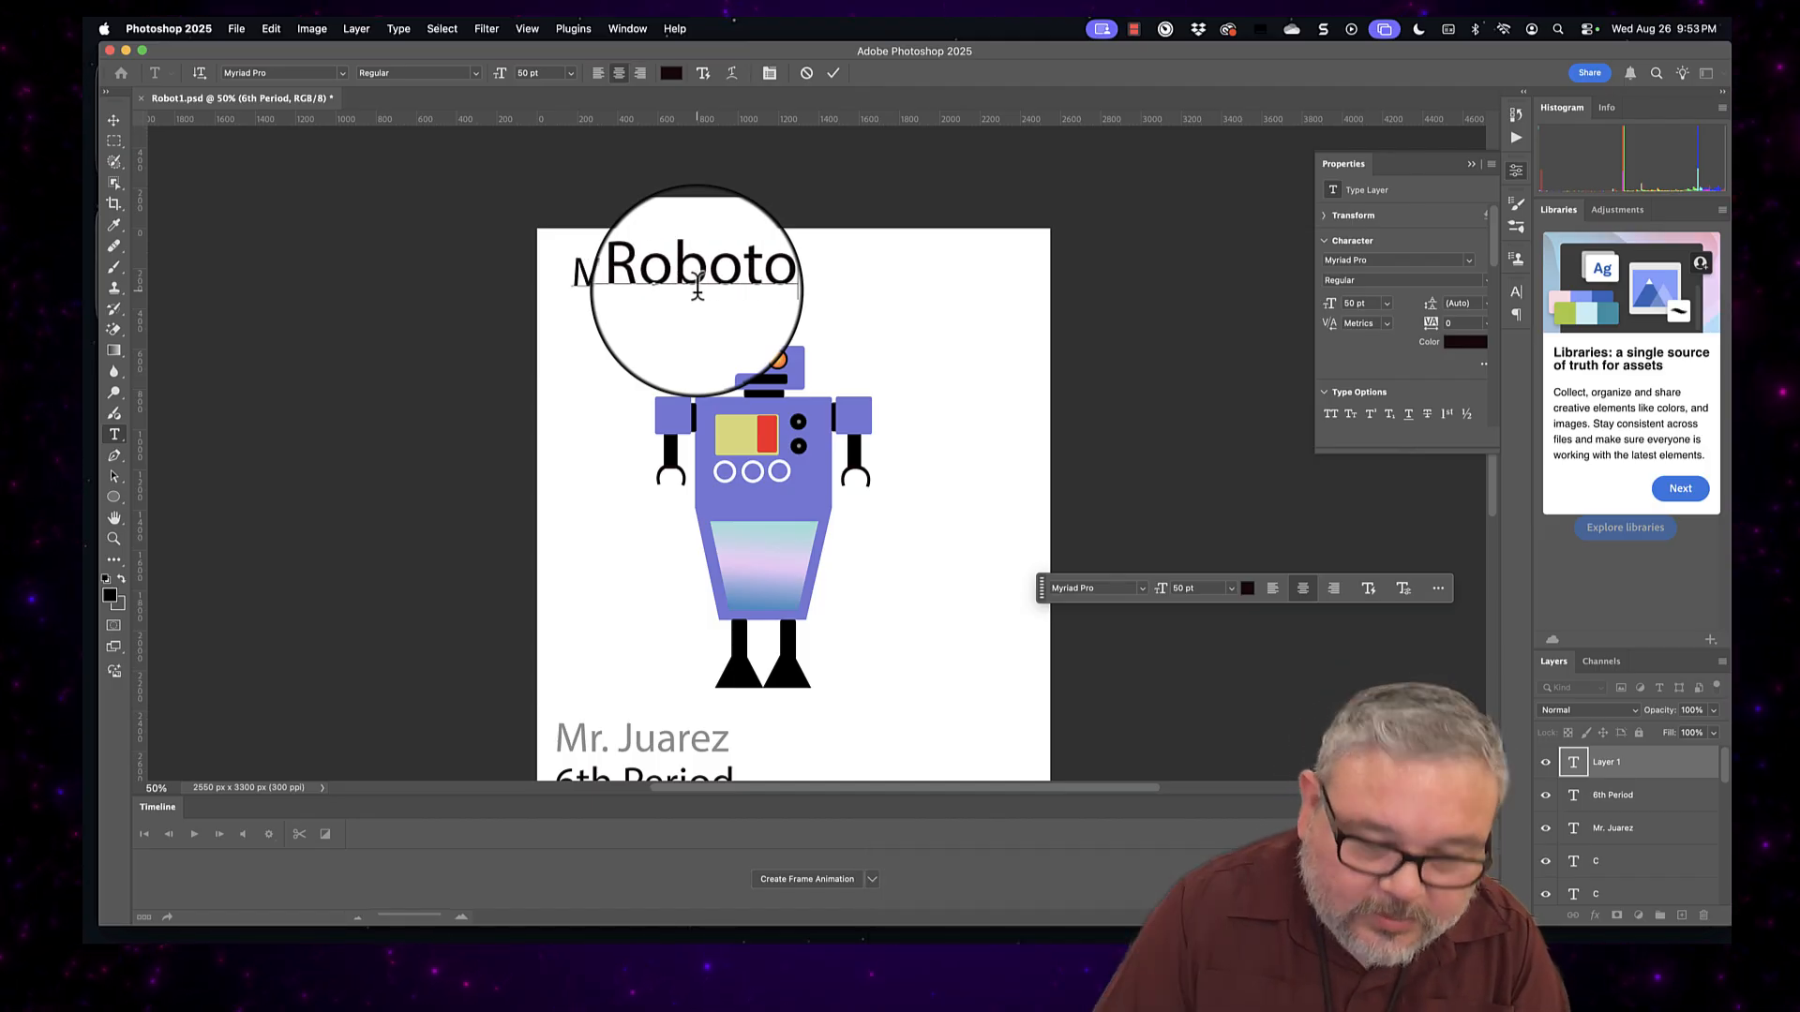
# Step: Change the font of the whole "Mr. Roboto" title to Ethnocentric ExtraLight
pyautogui.click(750, 277)
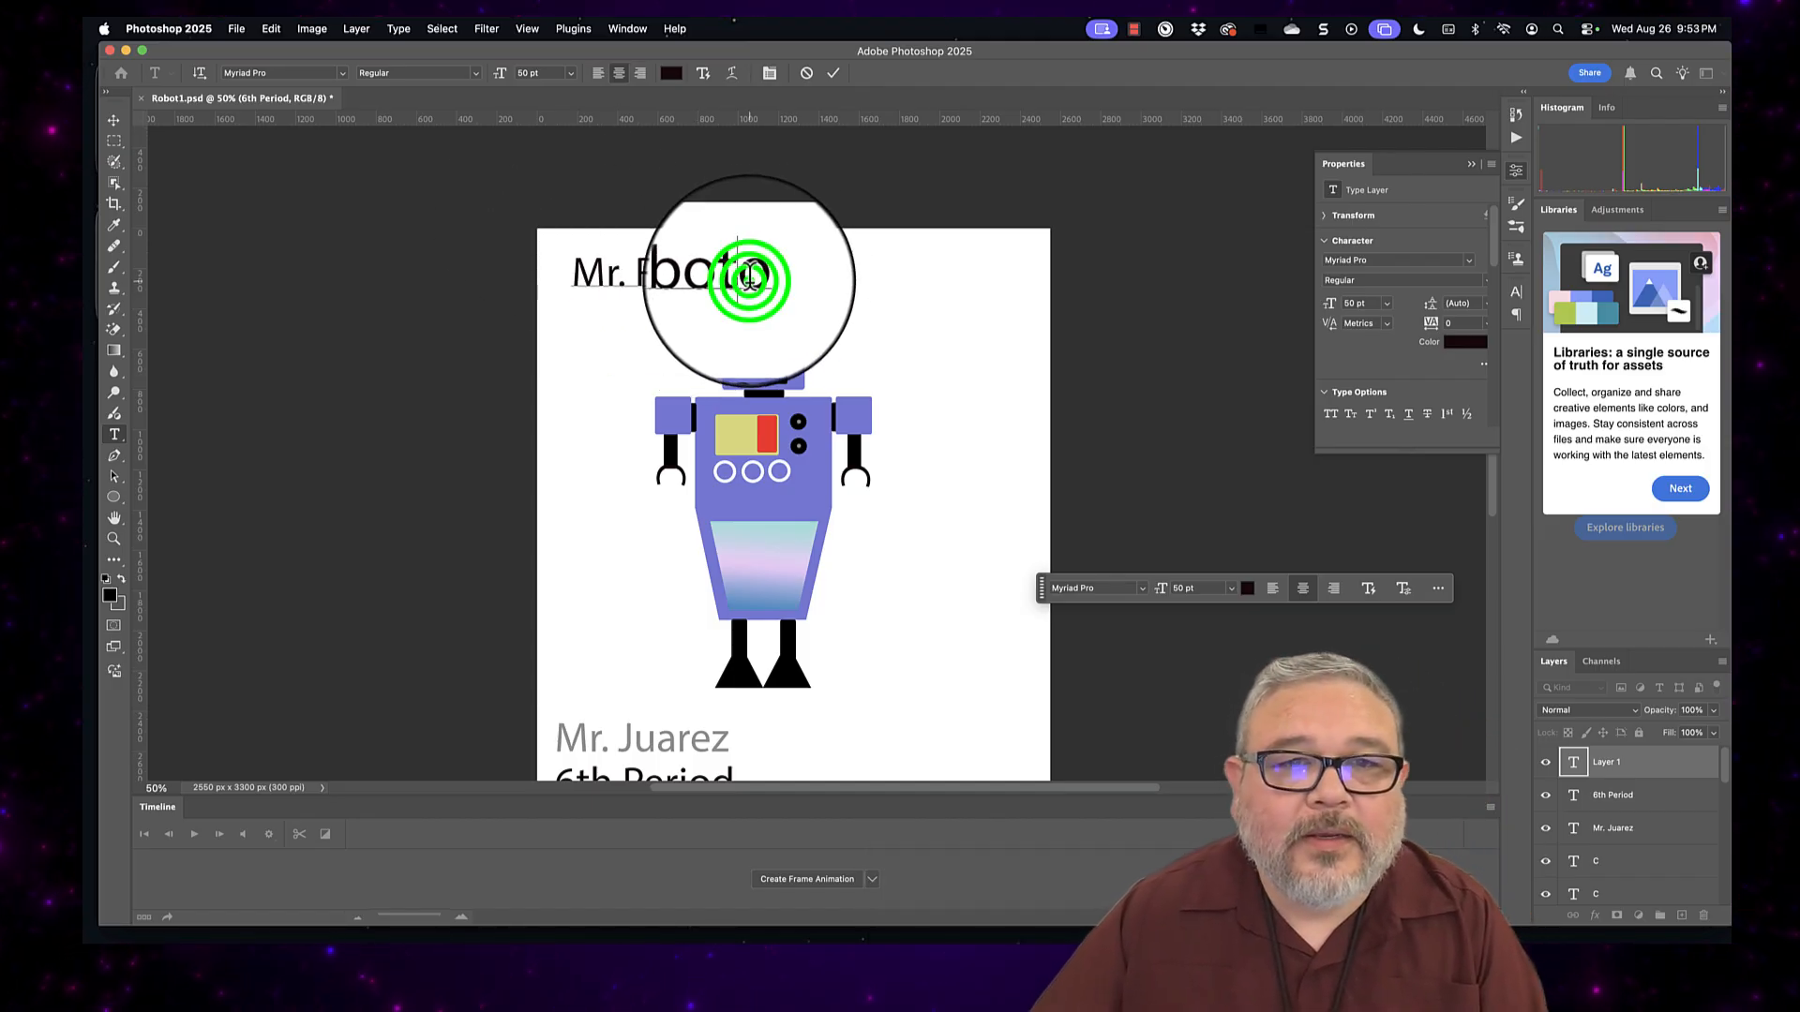
pyautogui.moveTo(750, 277); pyautogui.dragTo(195, 191)
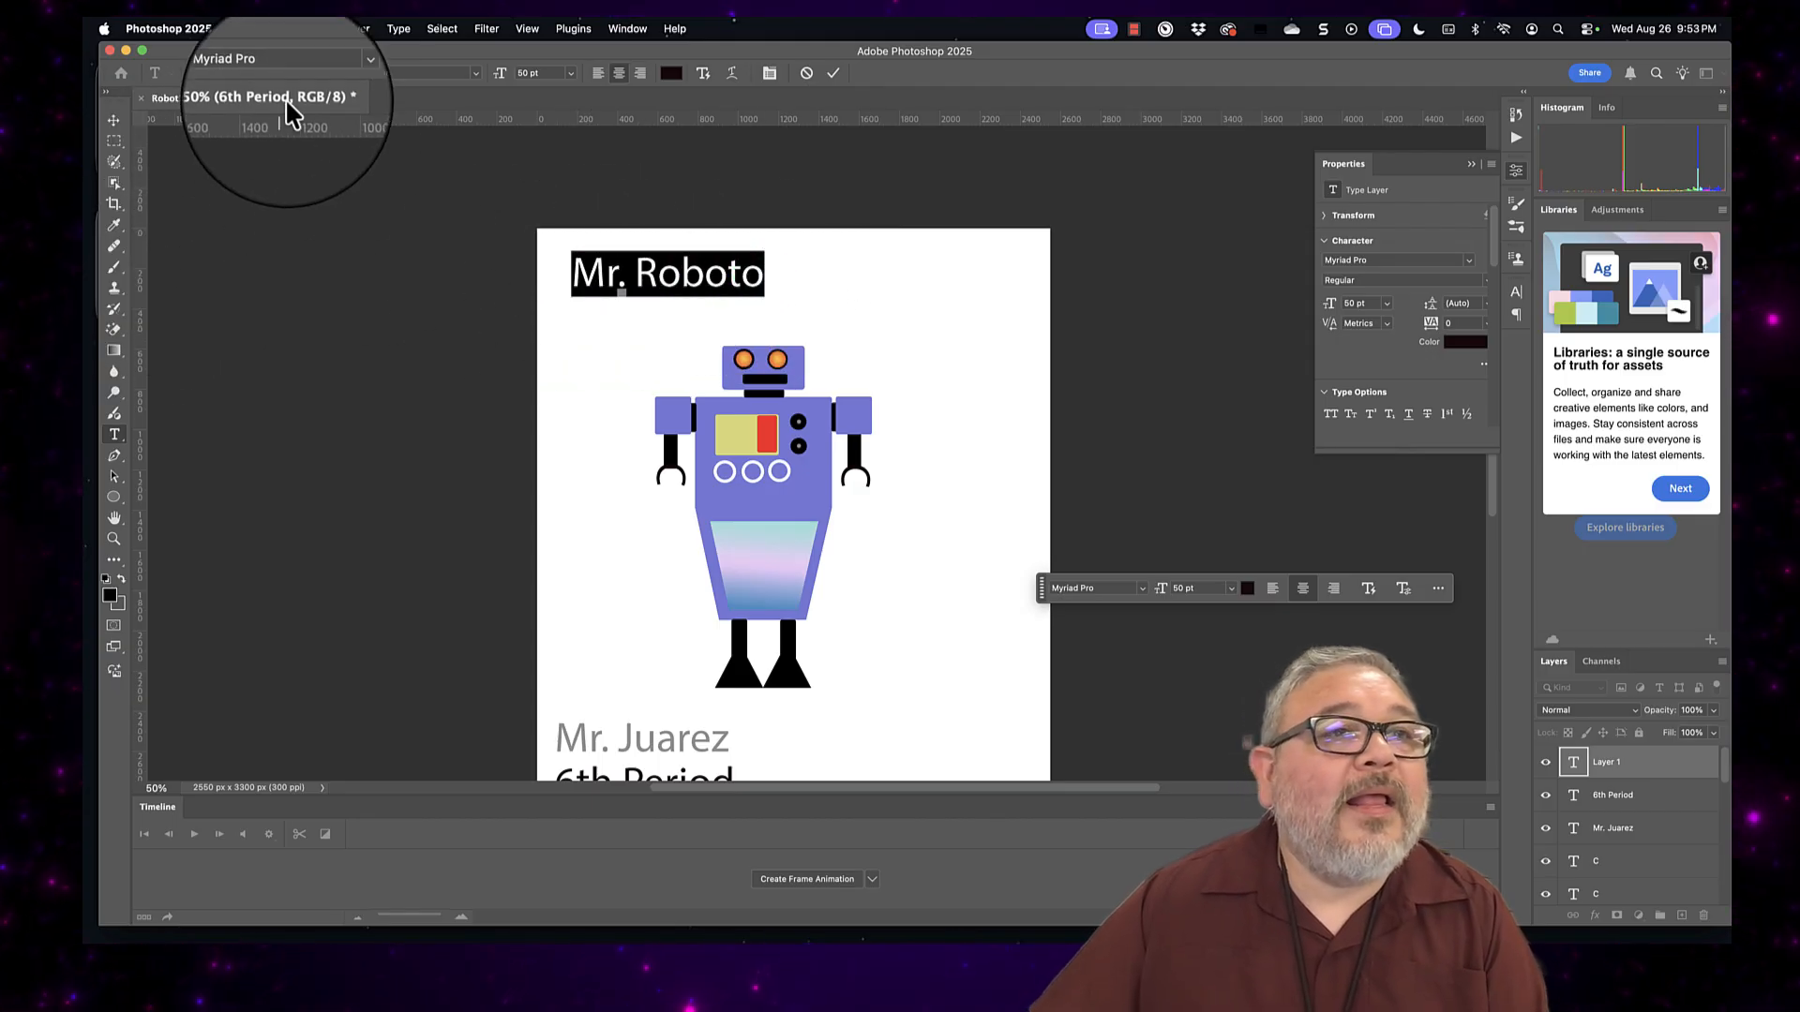
pyautogui.click(343, 71)
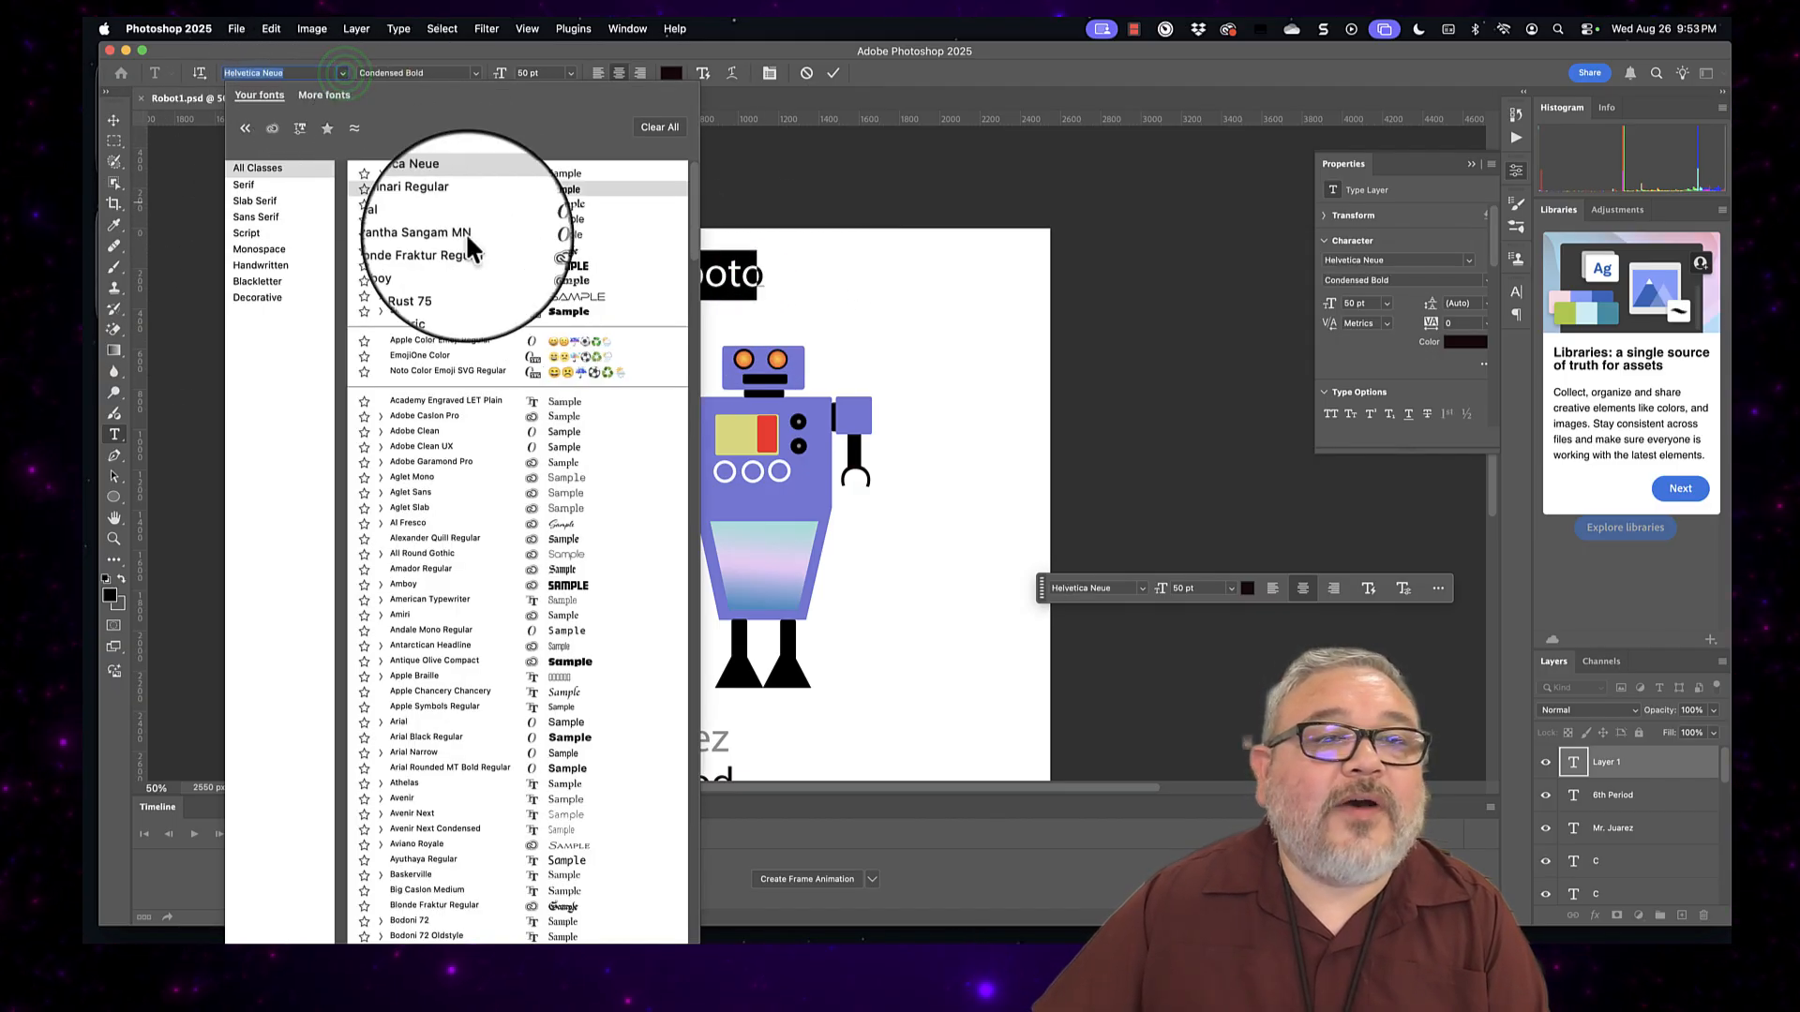
pyautogui.click(559, 291)
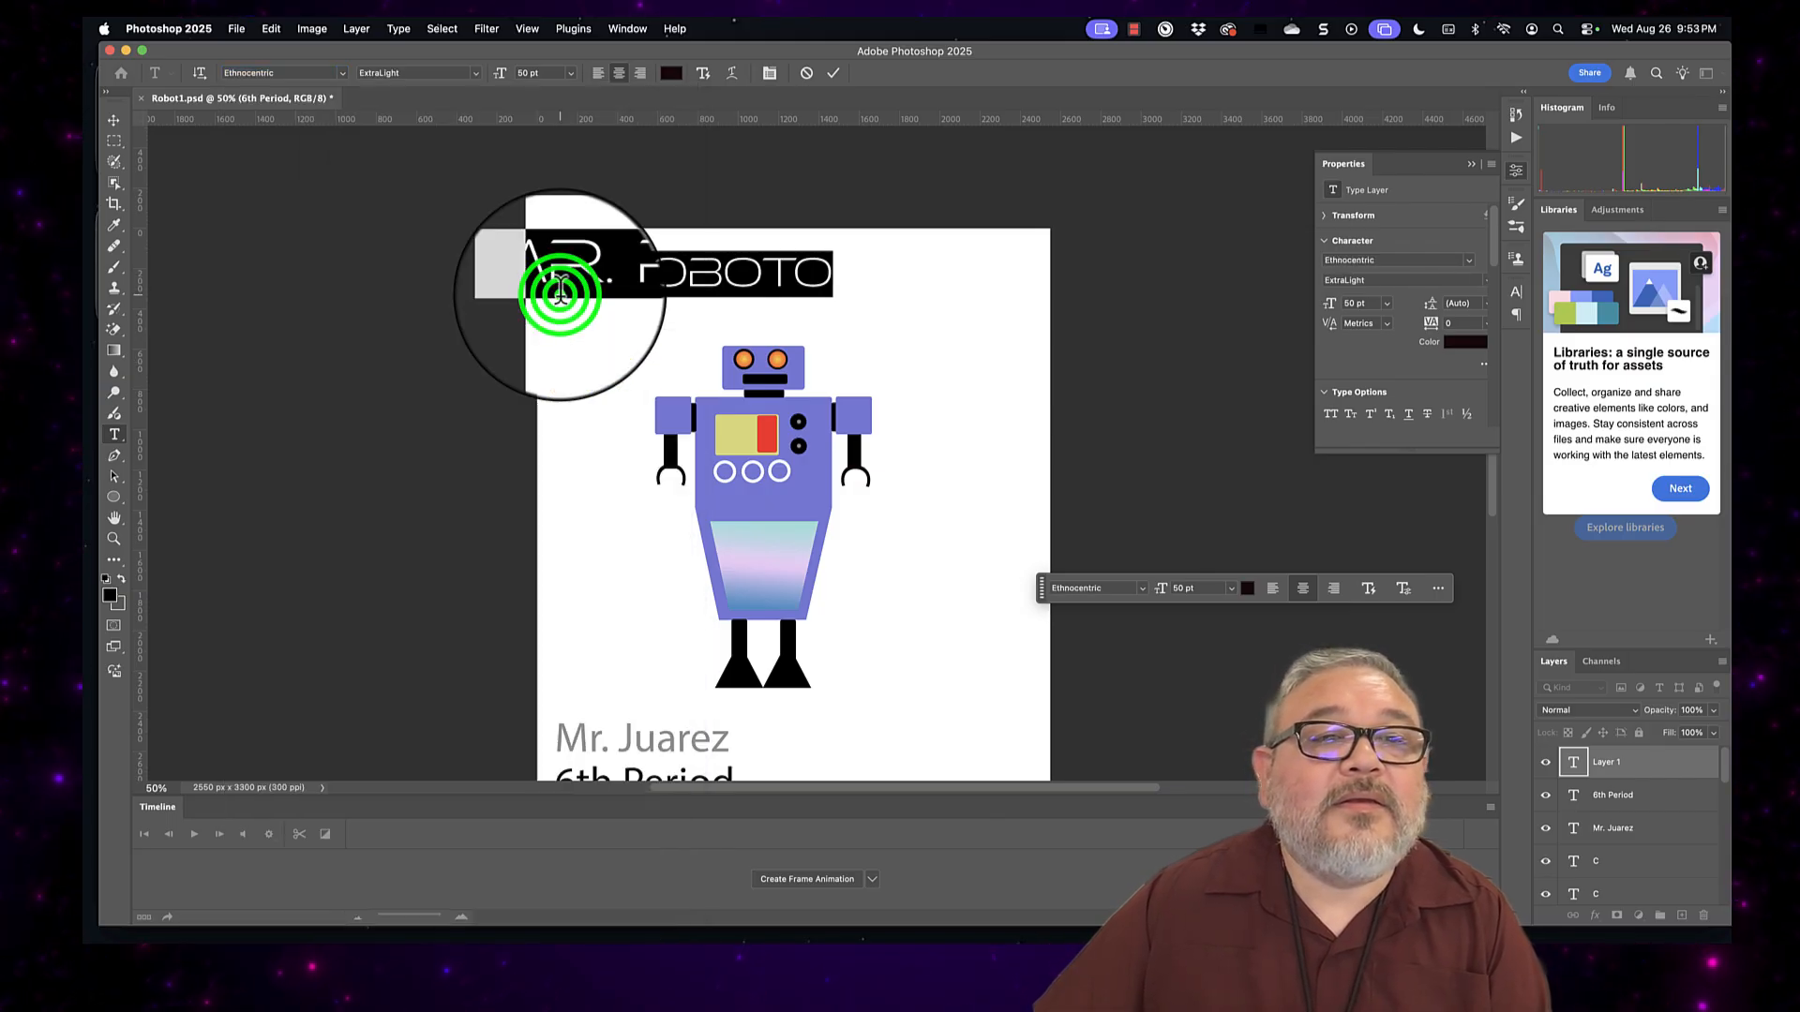
# Step: Position the "Mr. Roboto" title just above the robot's head, deselect its layer and save the document
pyautogui.click(111, 117)
pyautogui.moveTo(672, 270); pyautogui.dragTo(848, 294)
pyautogui.click(1107, 343)
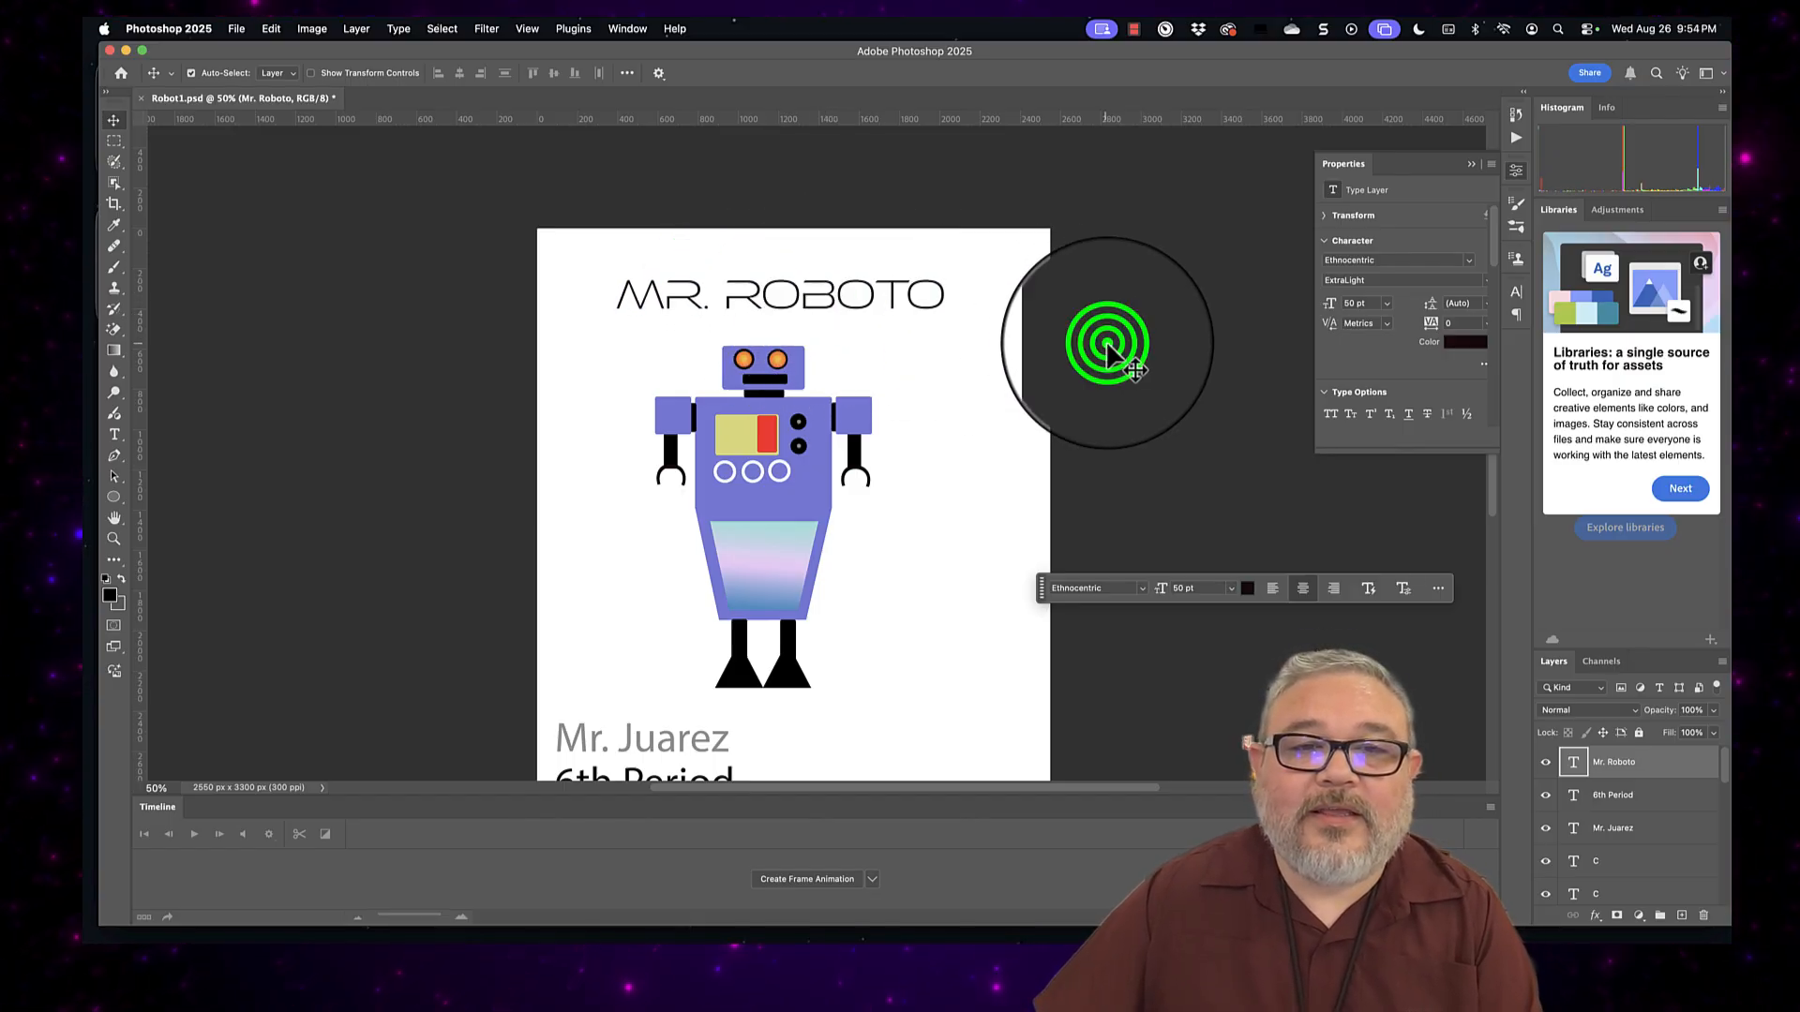
pyautogui.scroll(-2, 1107, 347)
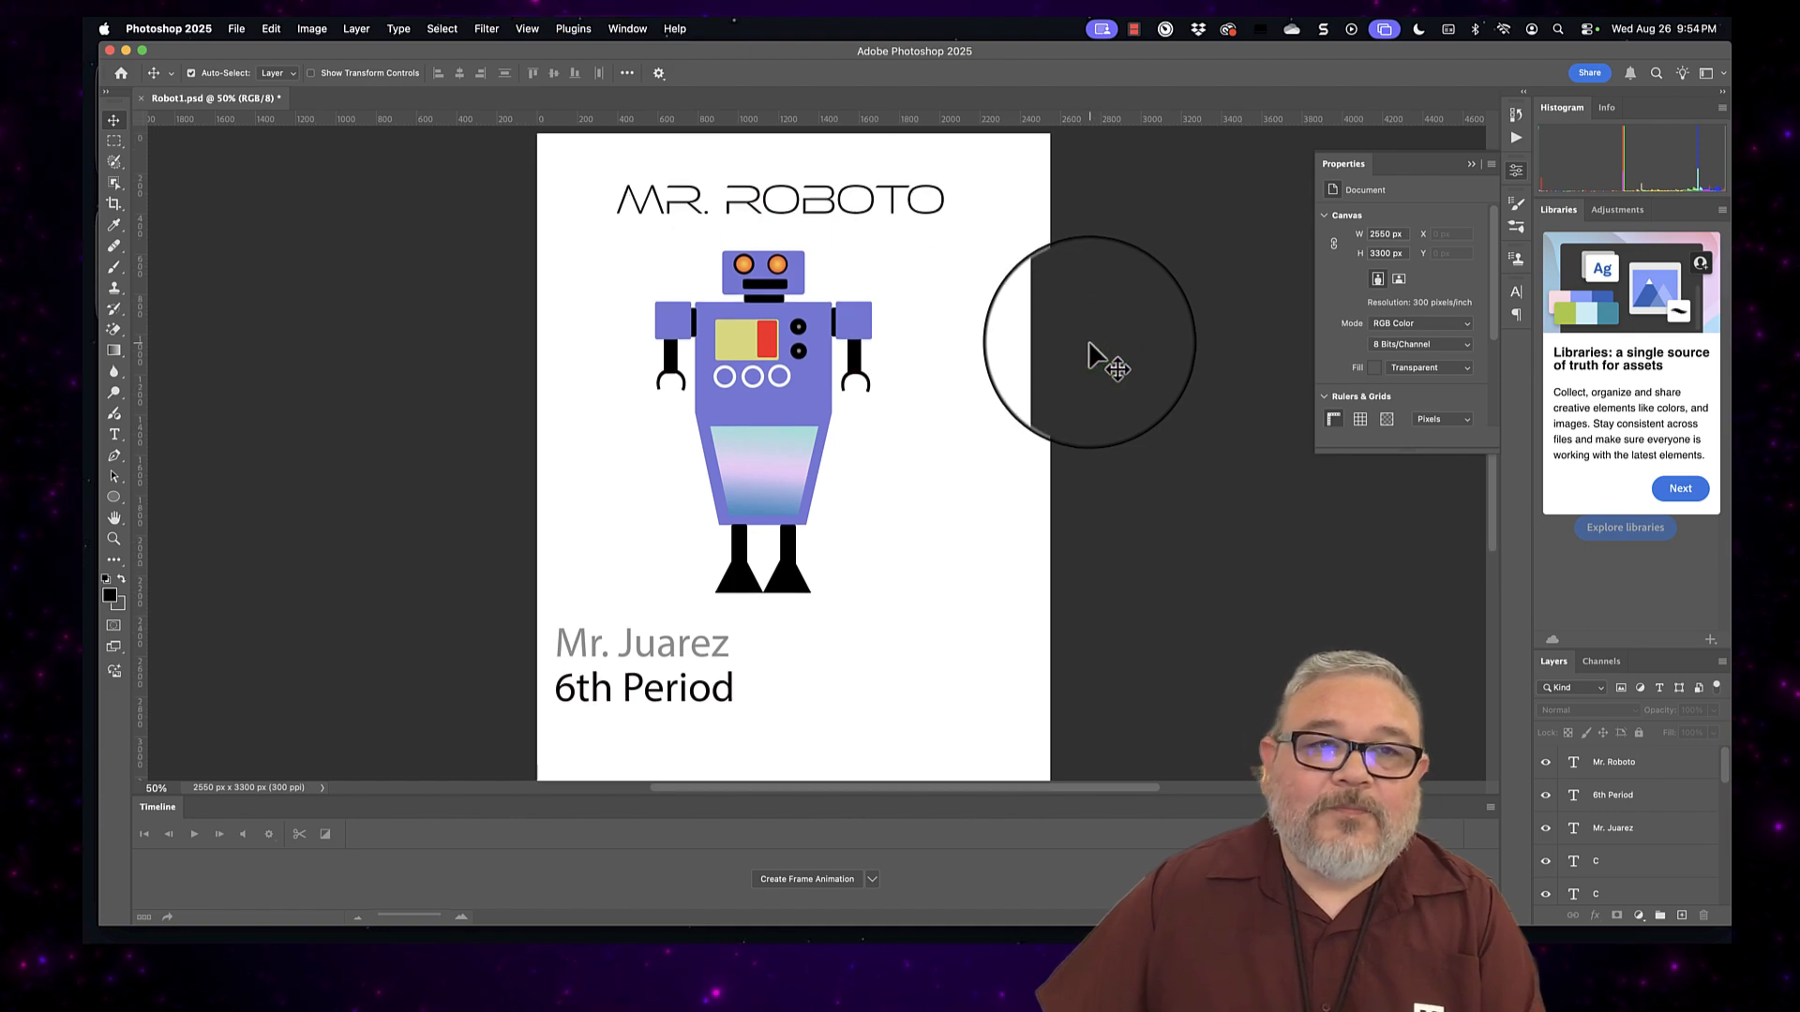
pyautogui.press('super+s')
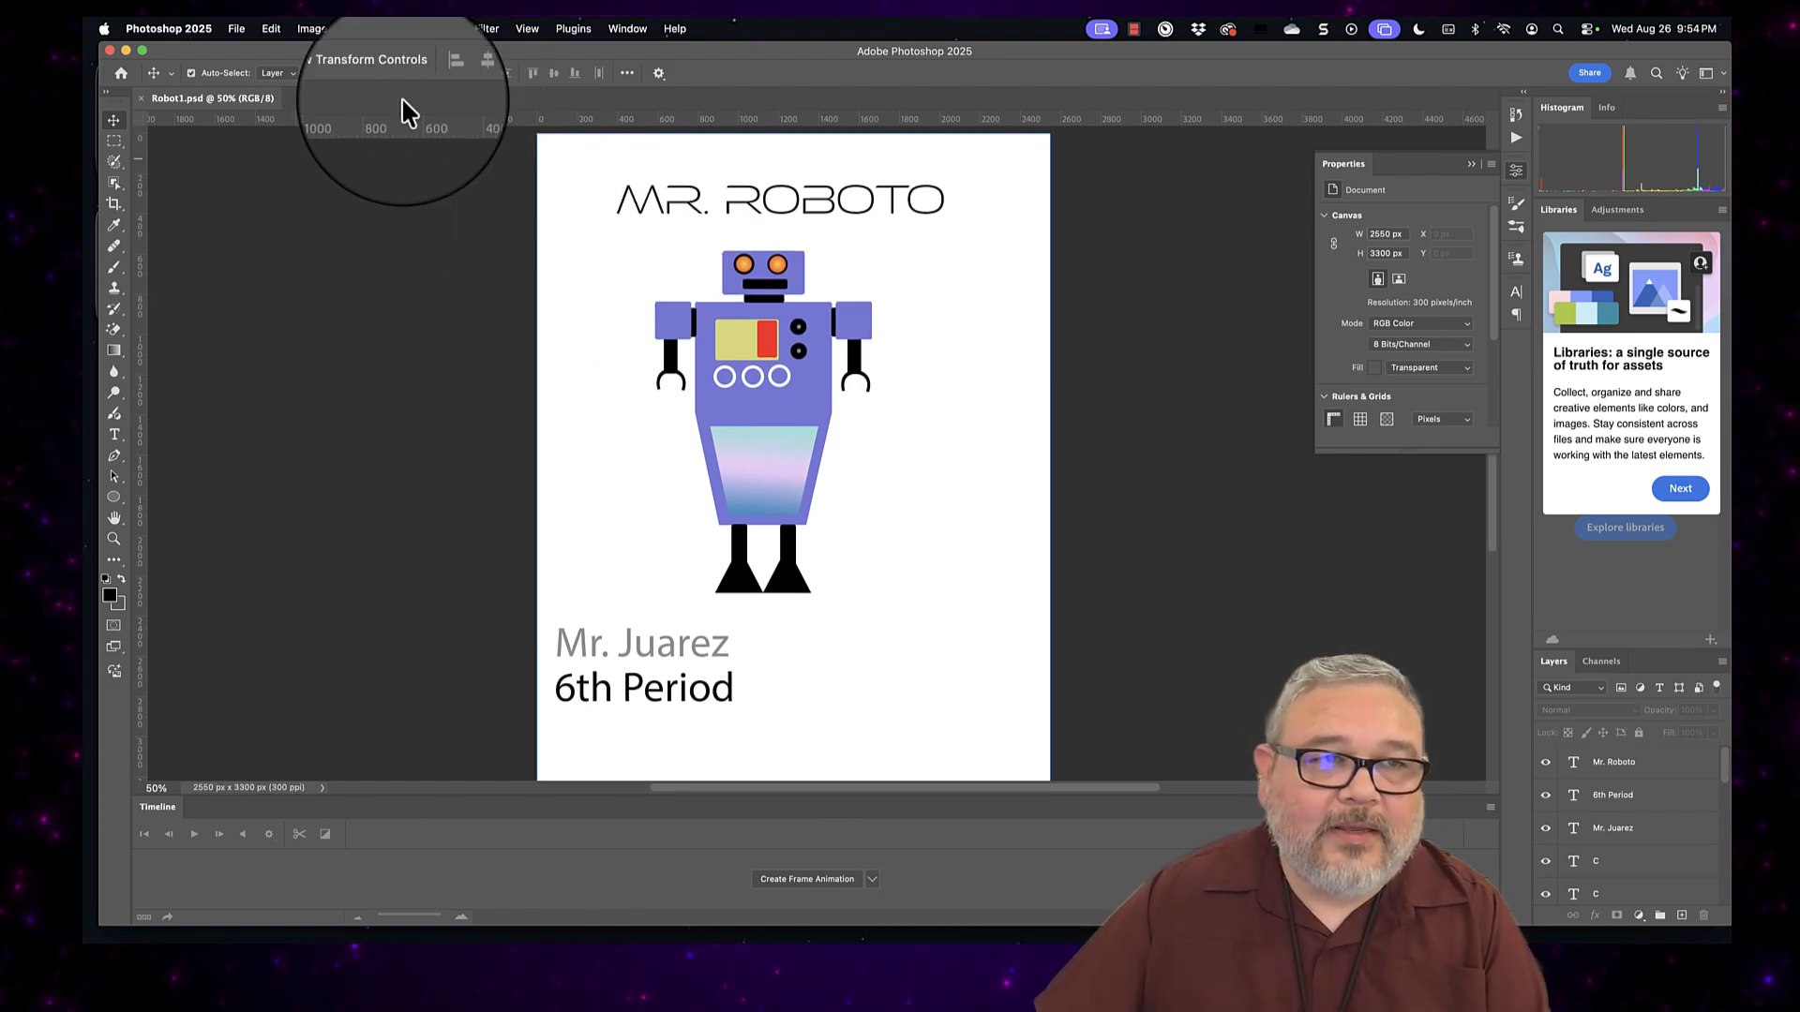
# Step: Shift the "Mr. Roboto" title slightly to the right and save the document again
pyautogui.click(245, 28)
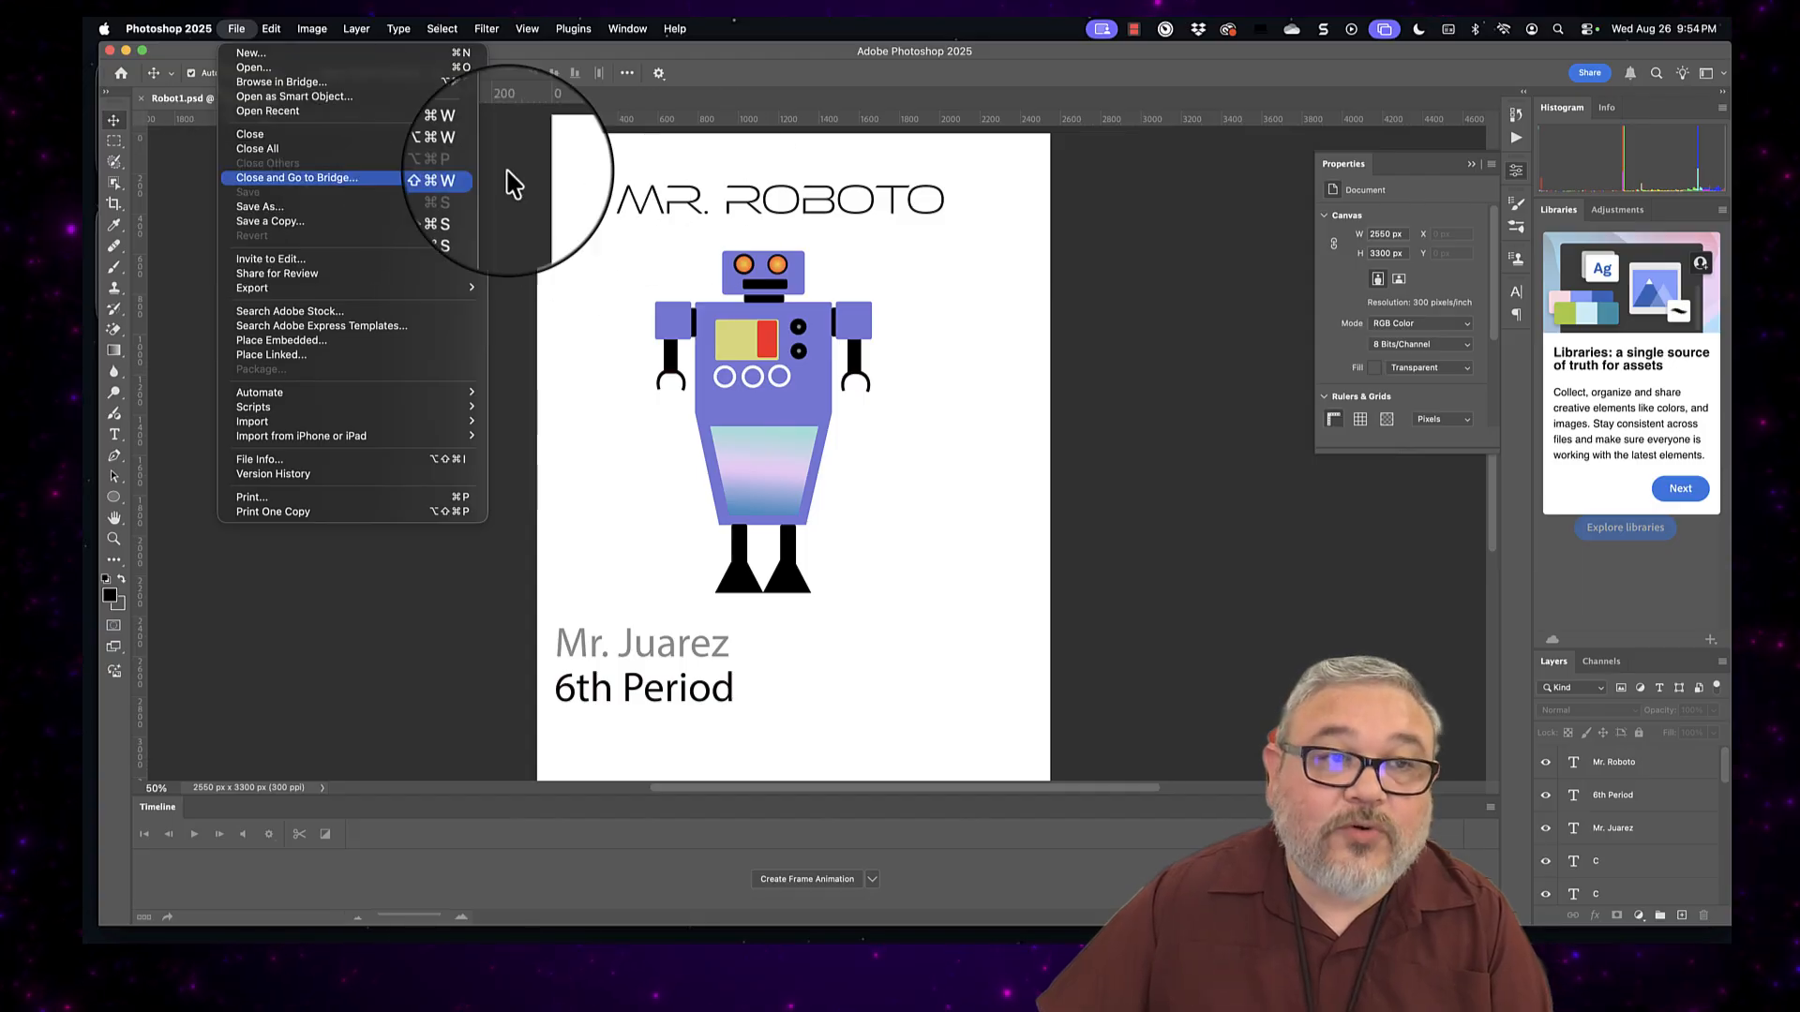
pyautogui.click(720, 58)
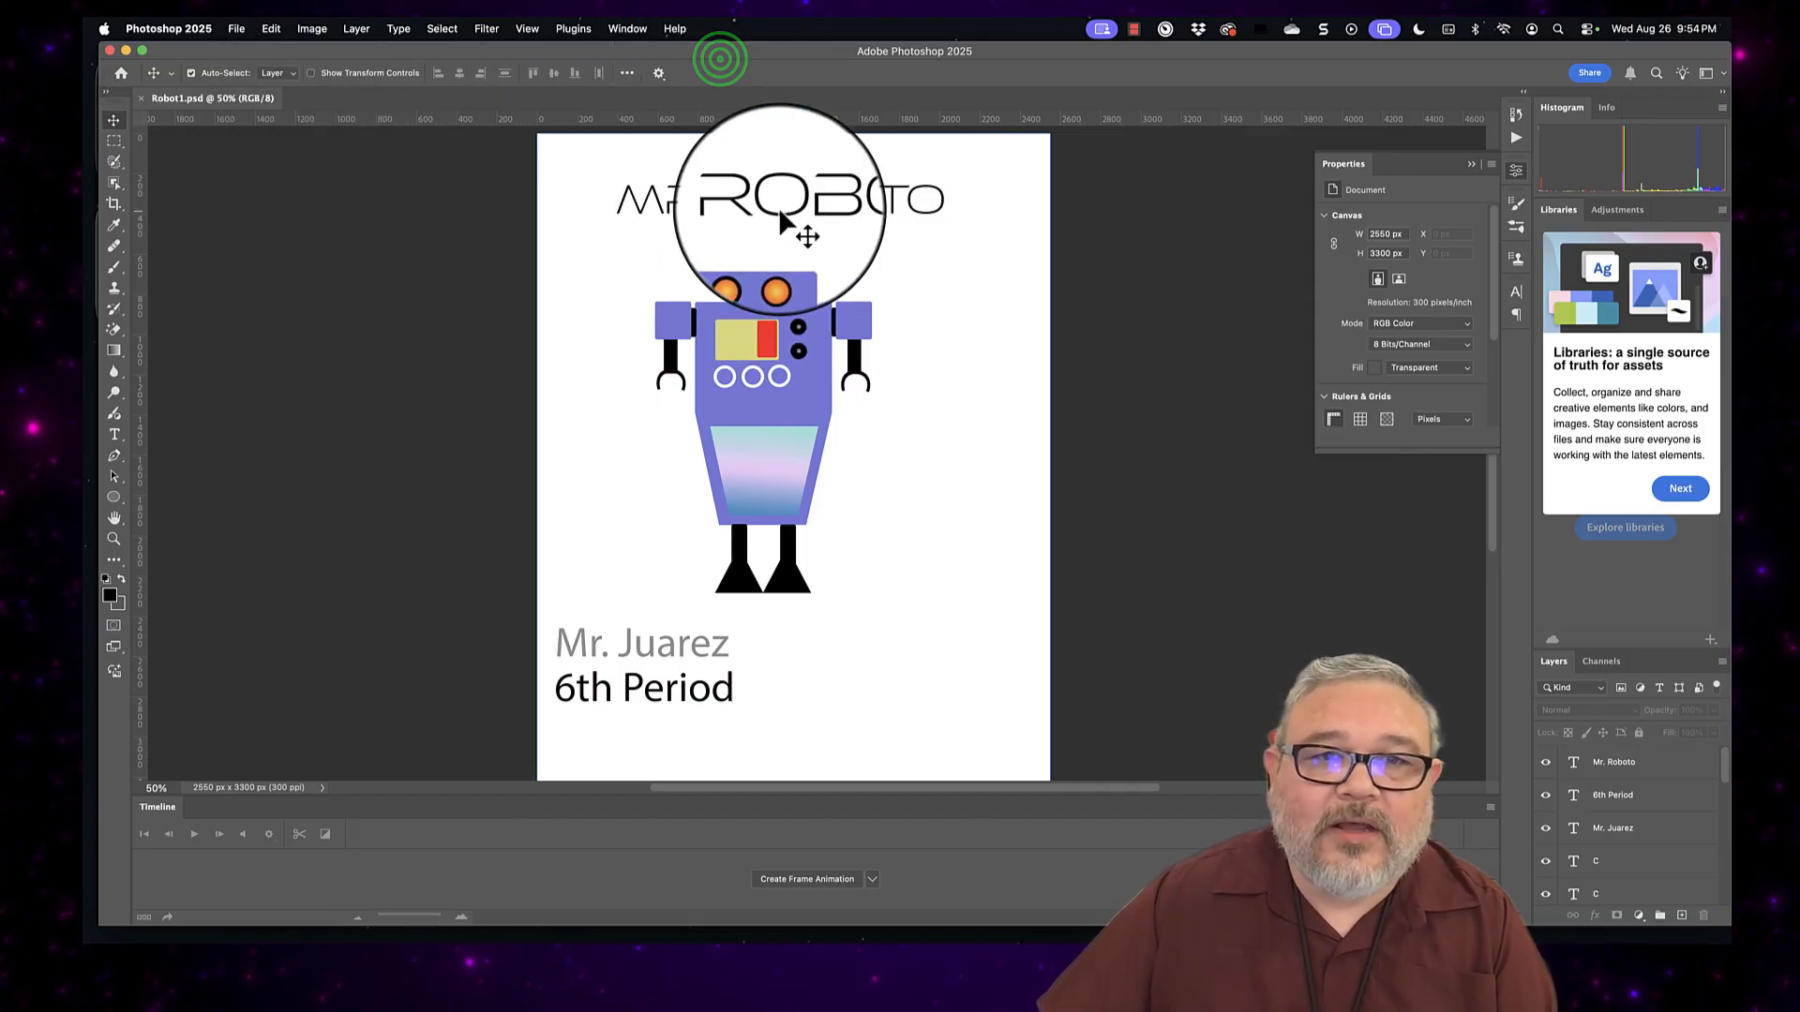
pyautogui.click(779, 208)
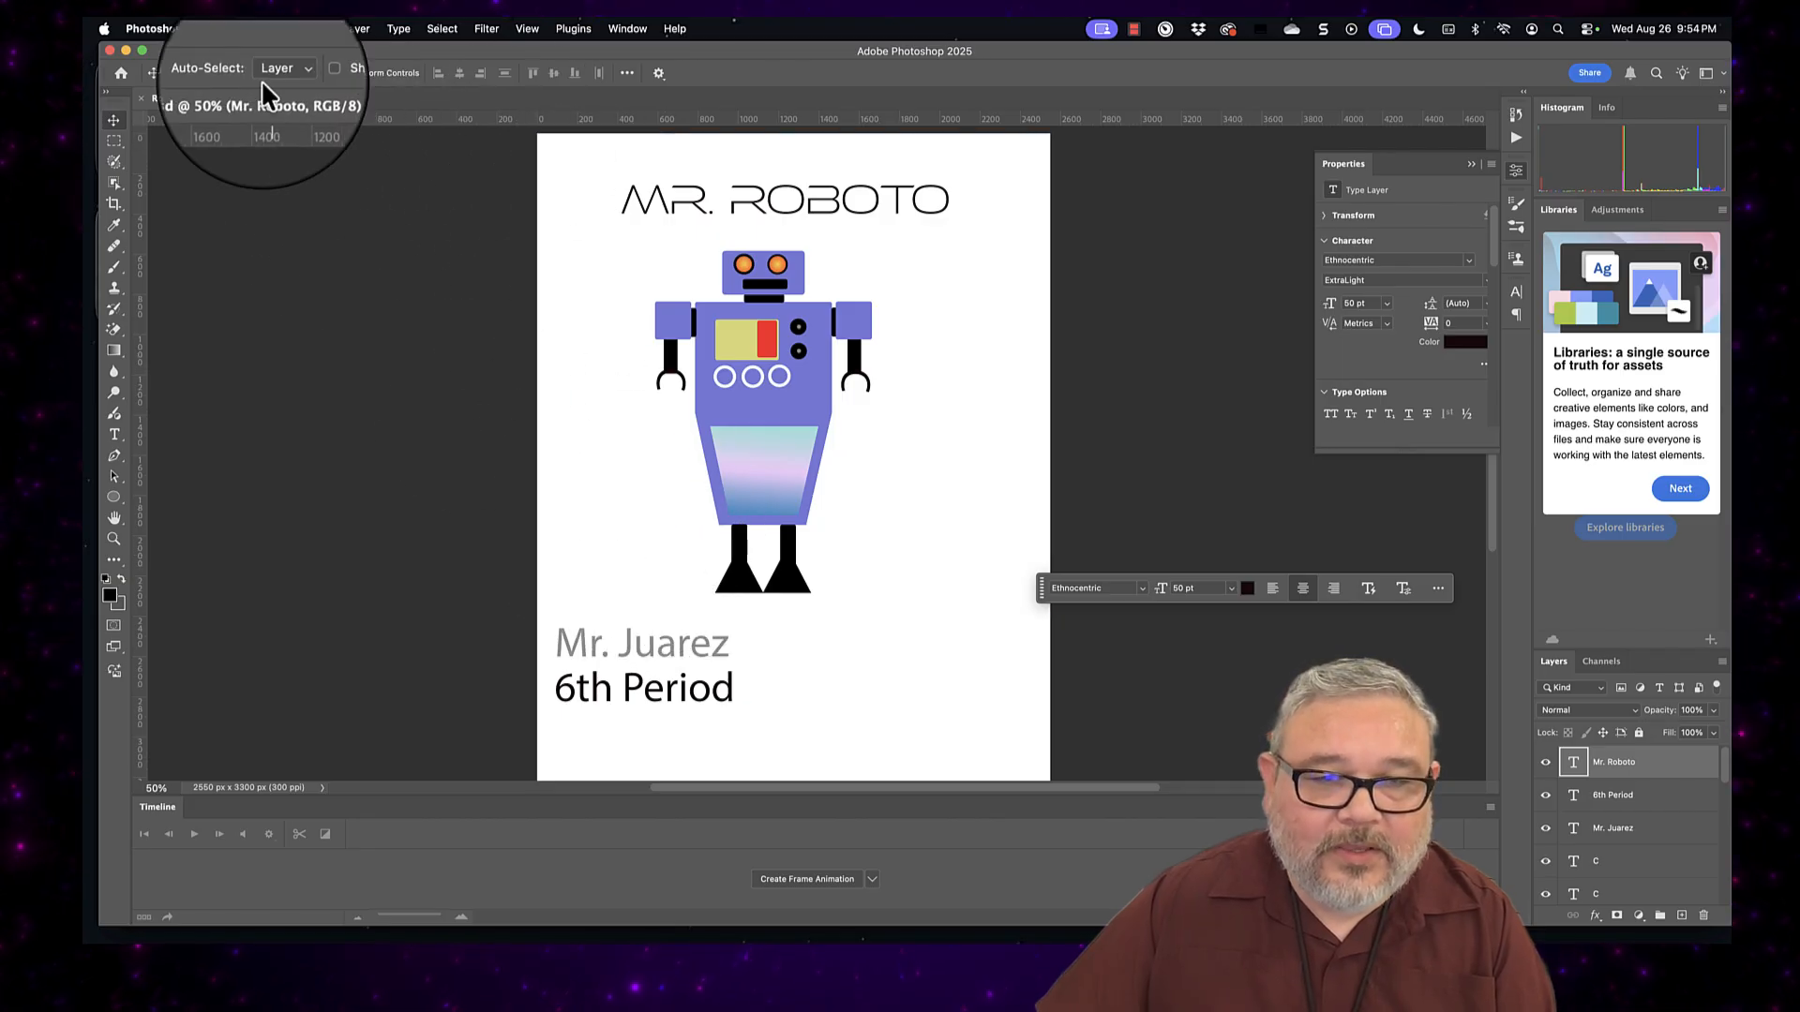
pyautogui.click(228, 28)
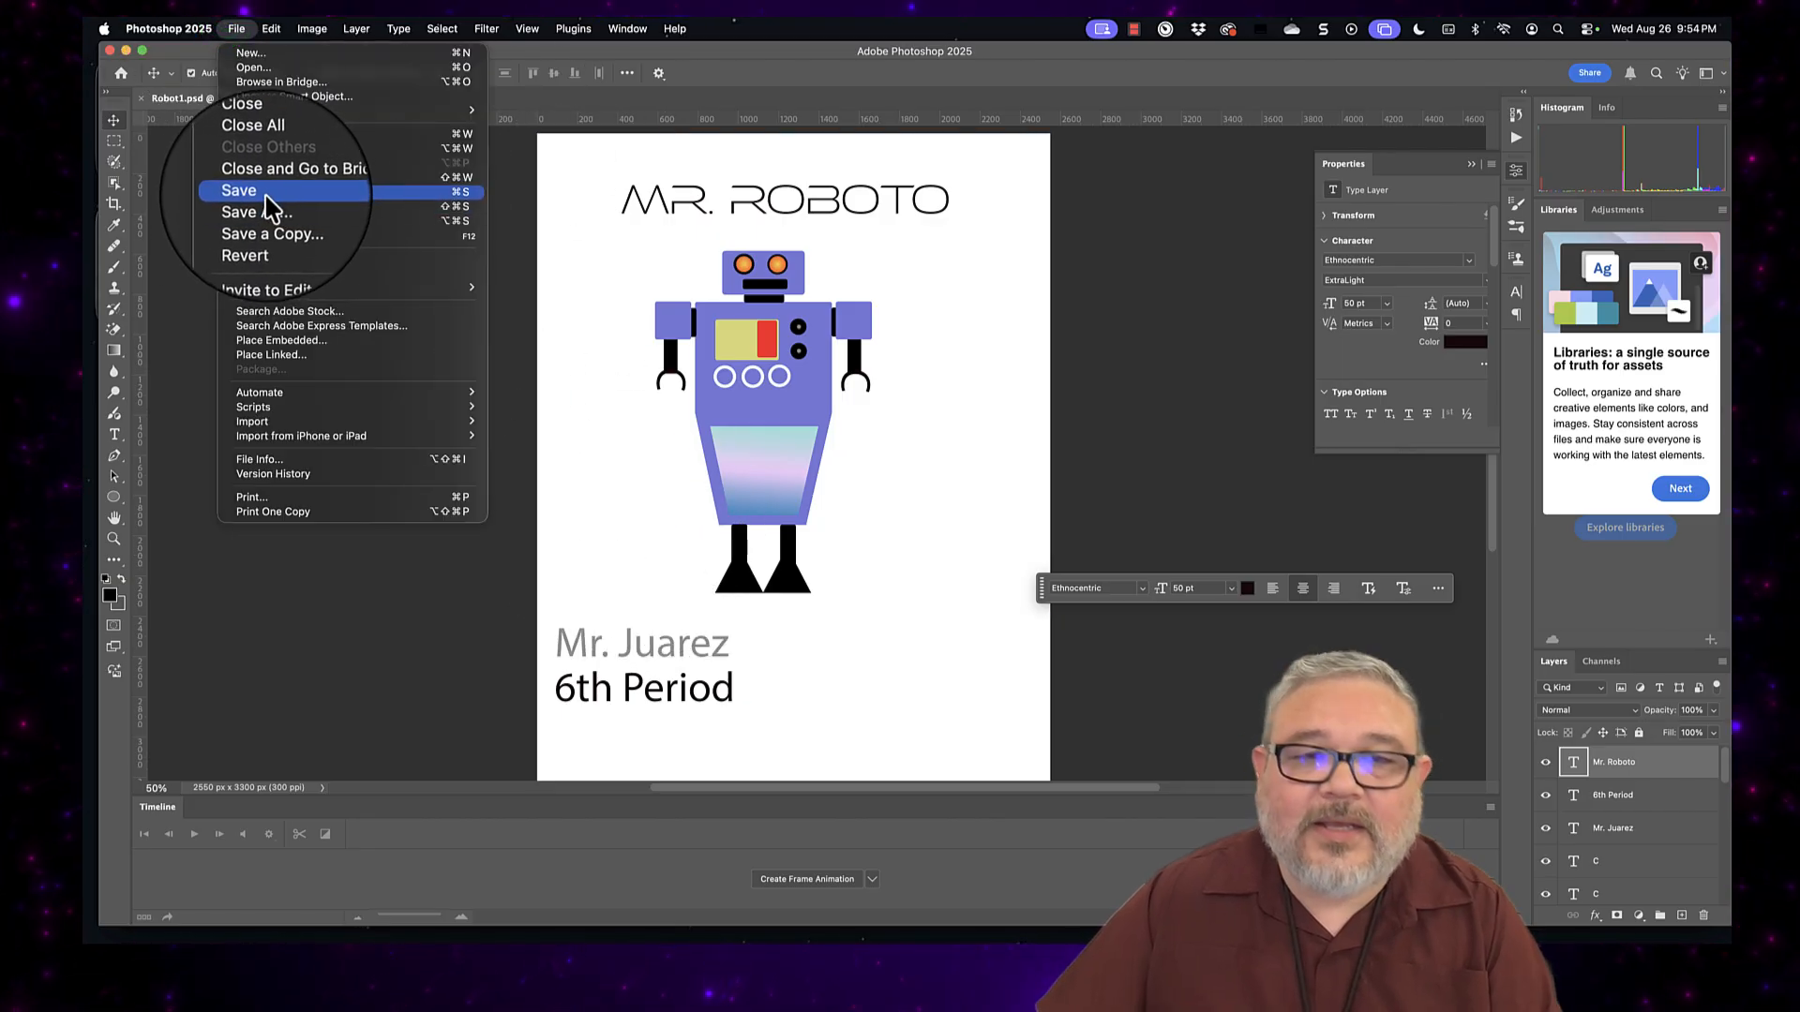
pyautogui.click(266, 195)
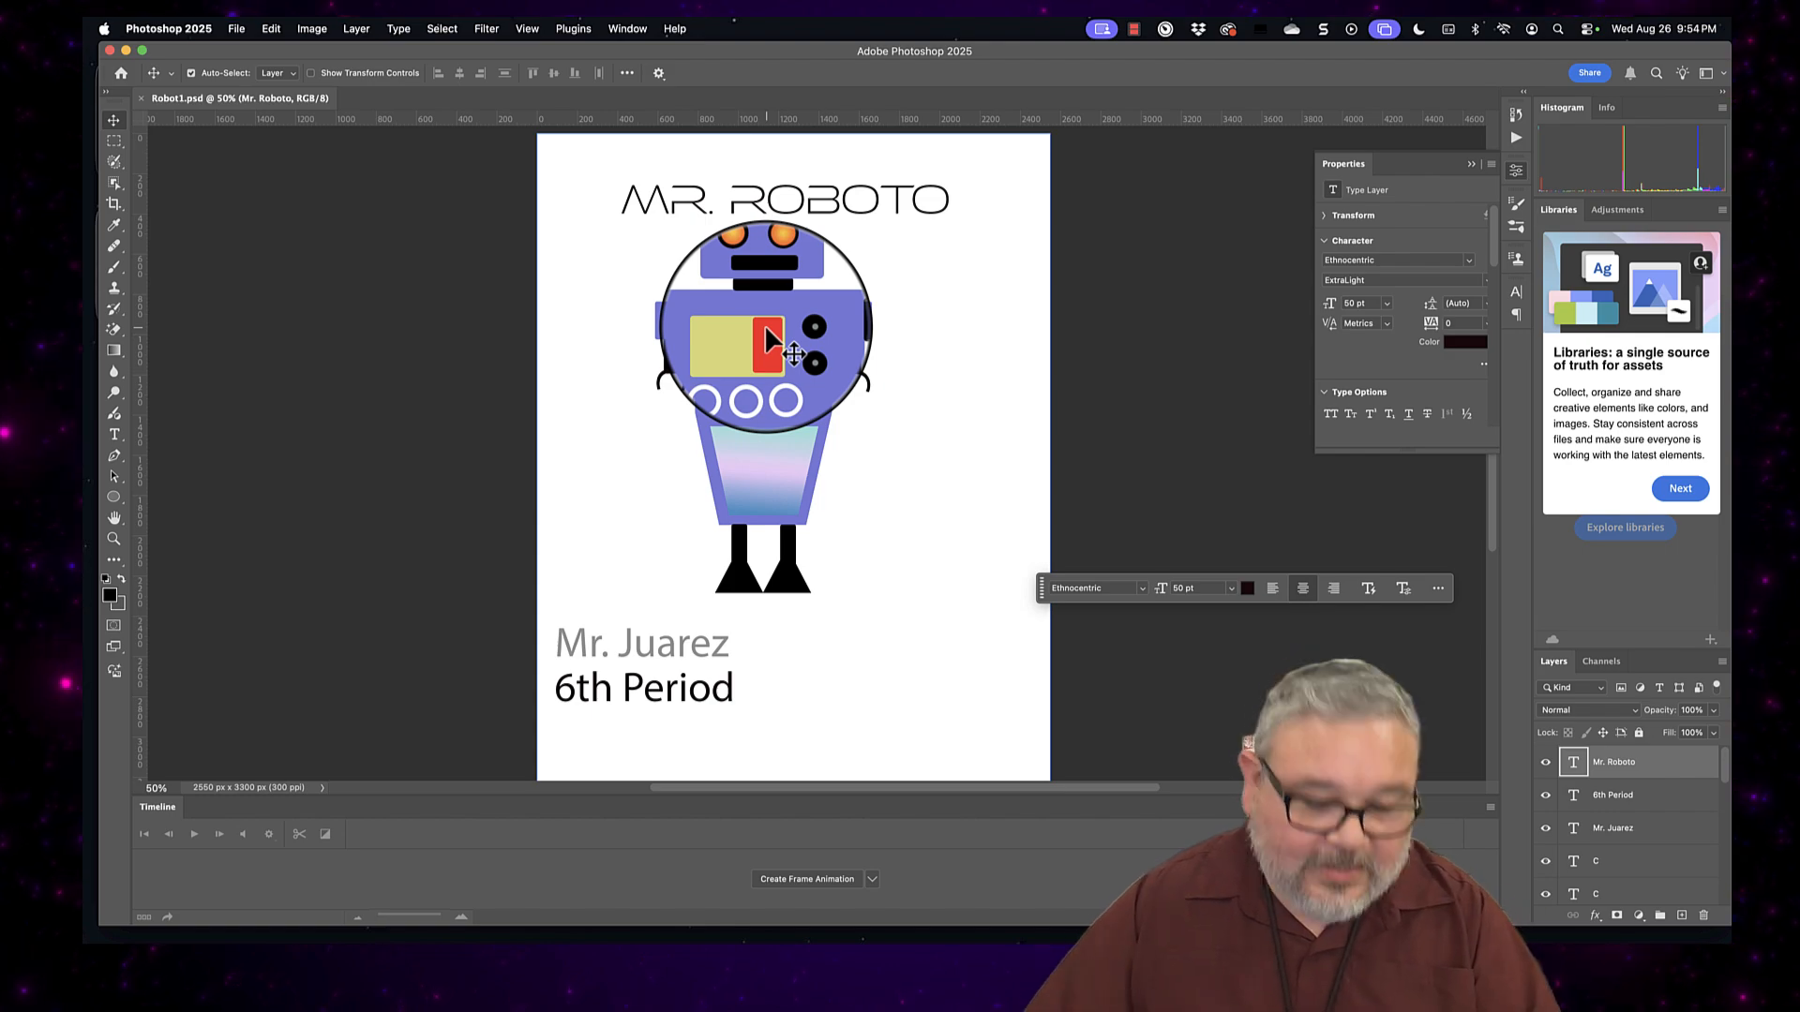
# Step: Open the print settings for the robot page and set the page layout to portrait
pyautogui.click(238, 32)
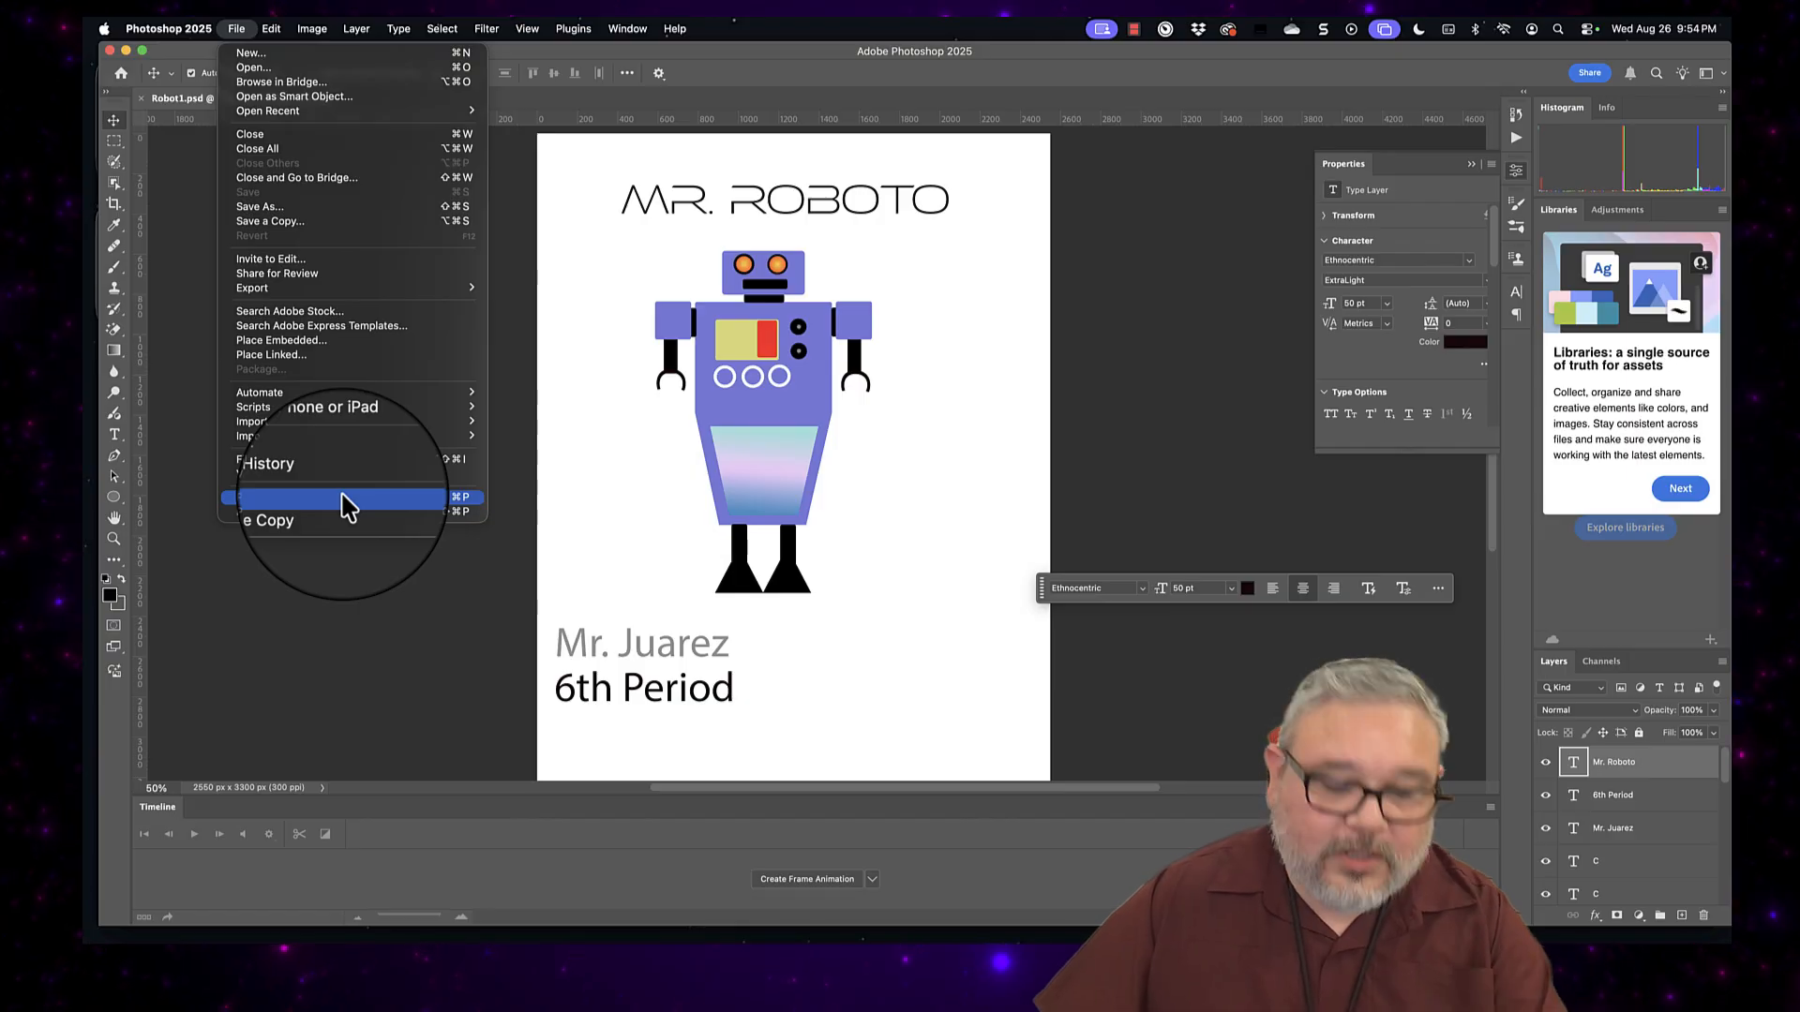
pyautogui.click(342, 502)
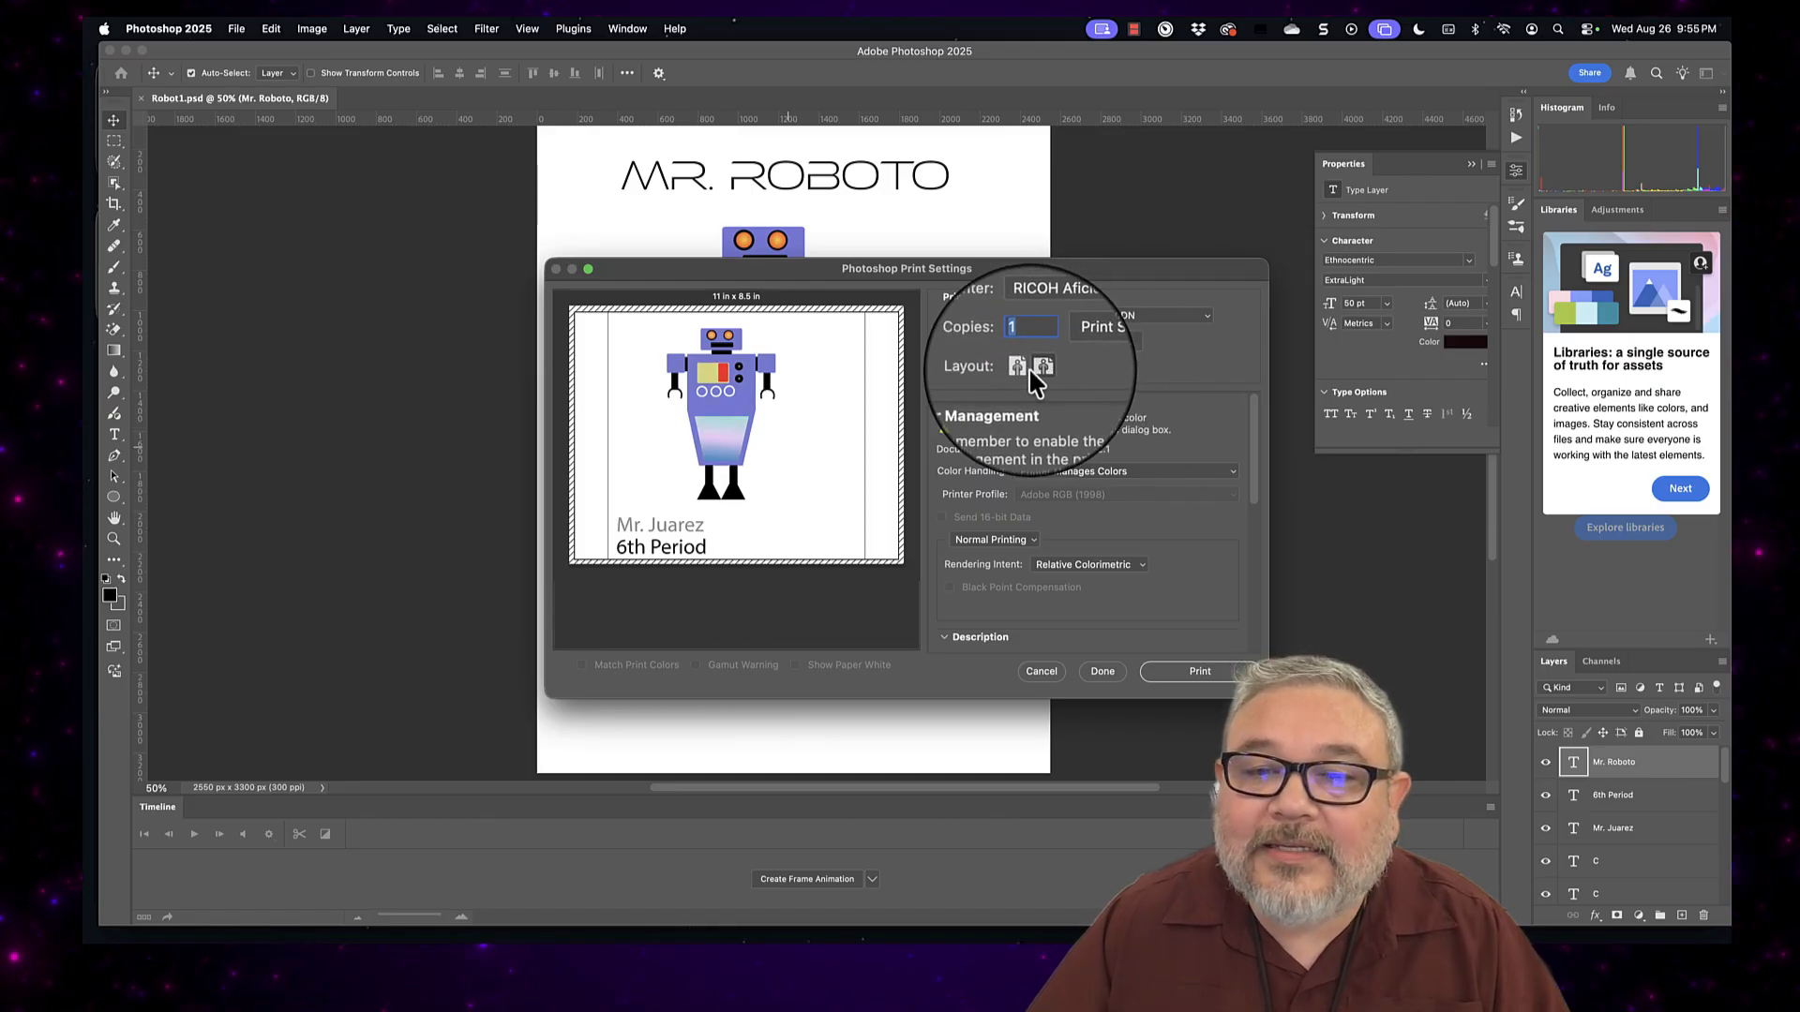
pyautogui.click(1018, 366)
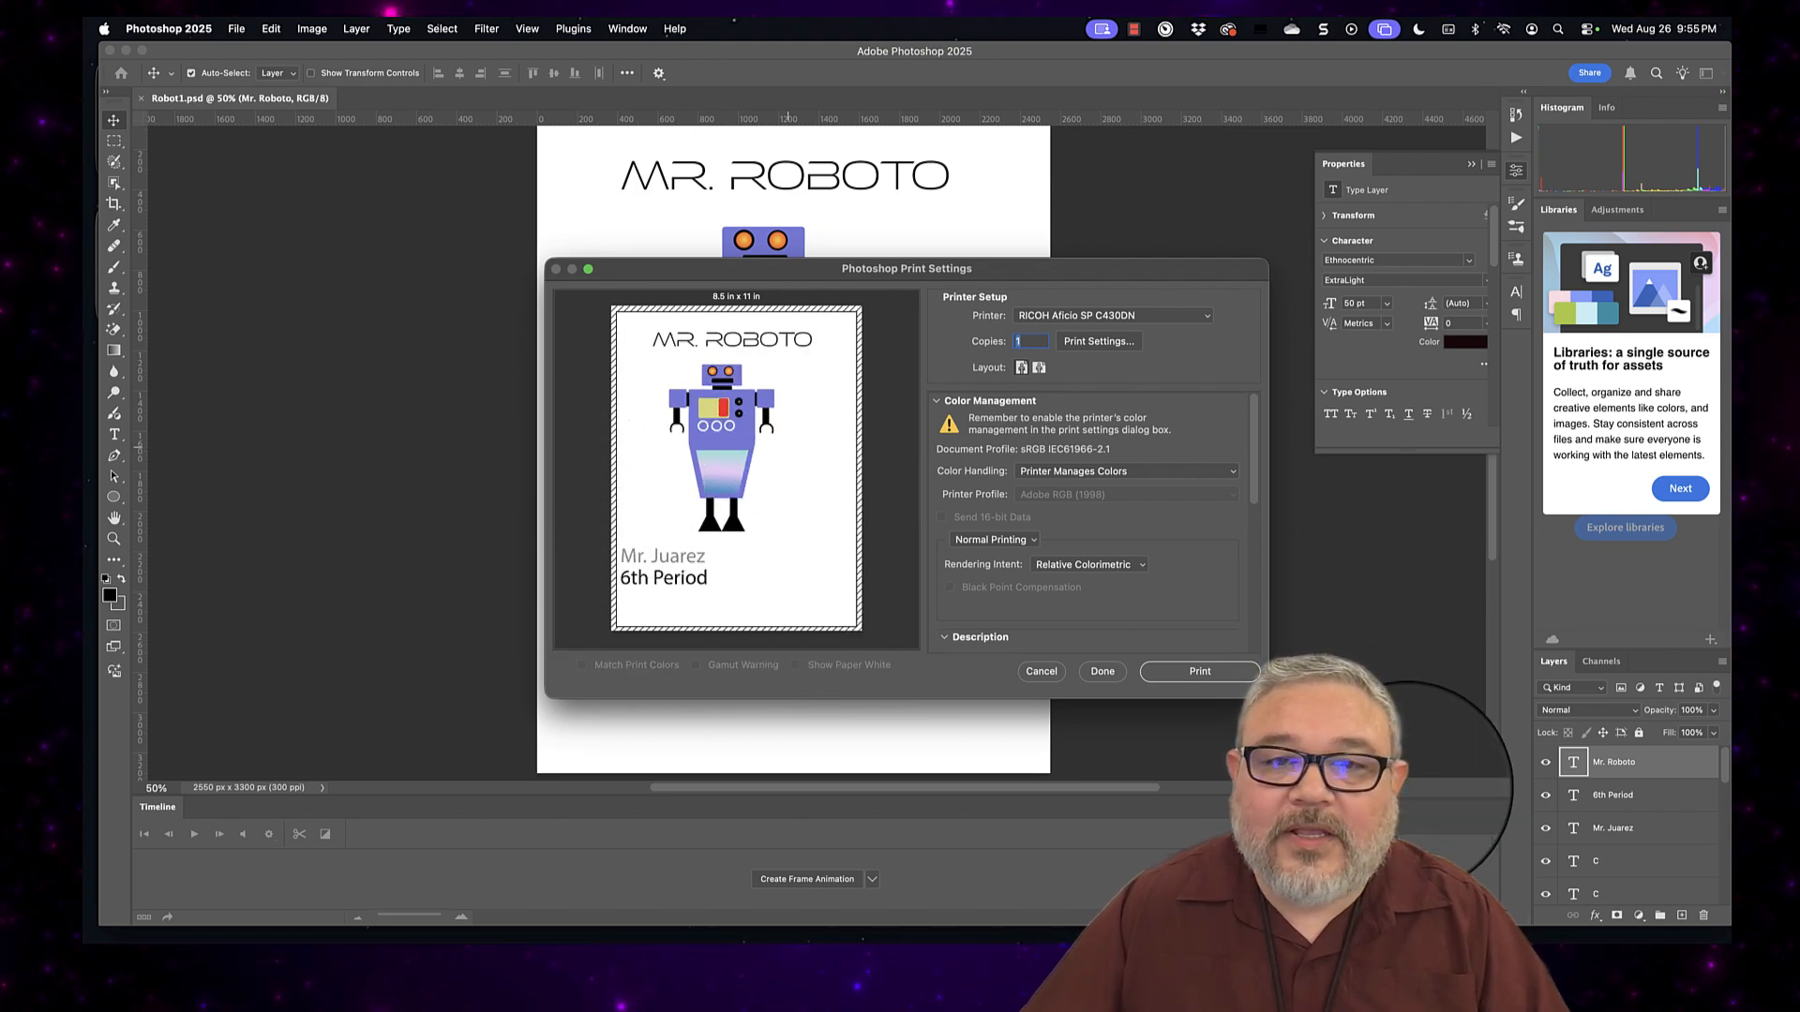
# Step: Print one US Letter copy on the RICOH Aficio SP C430DN, proceeding even if the page edges are clipped
pyautogui.click(1199, 673)
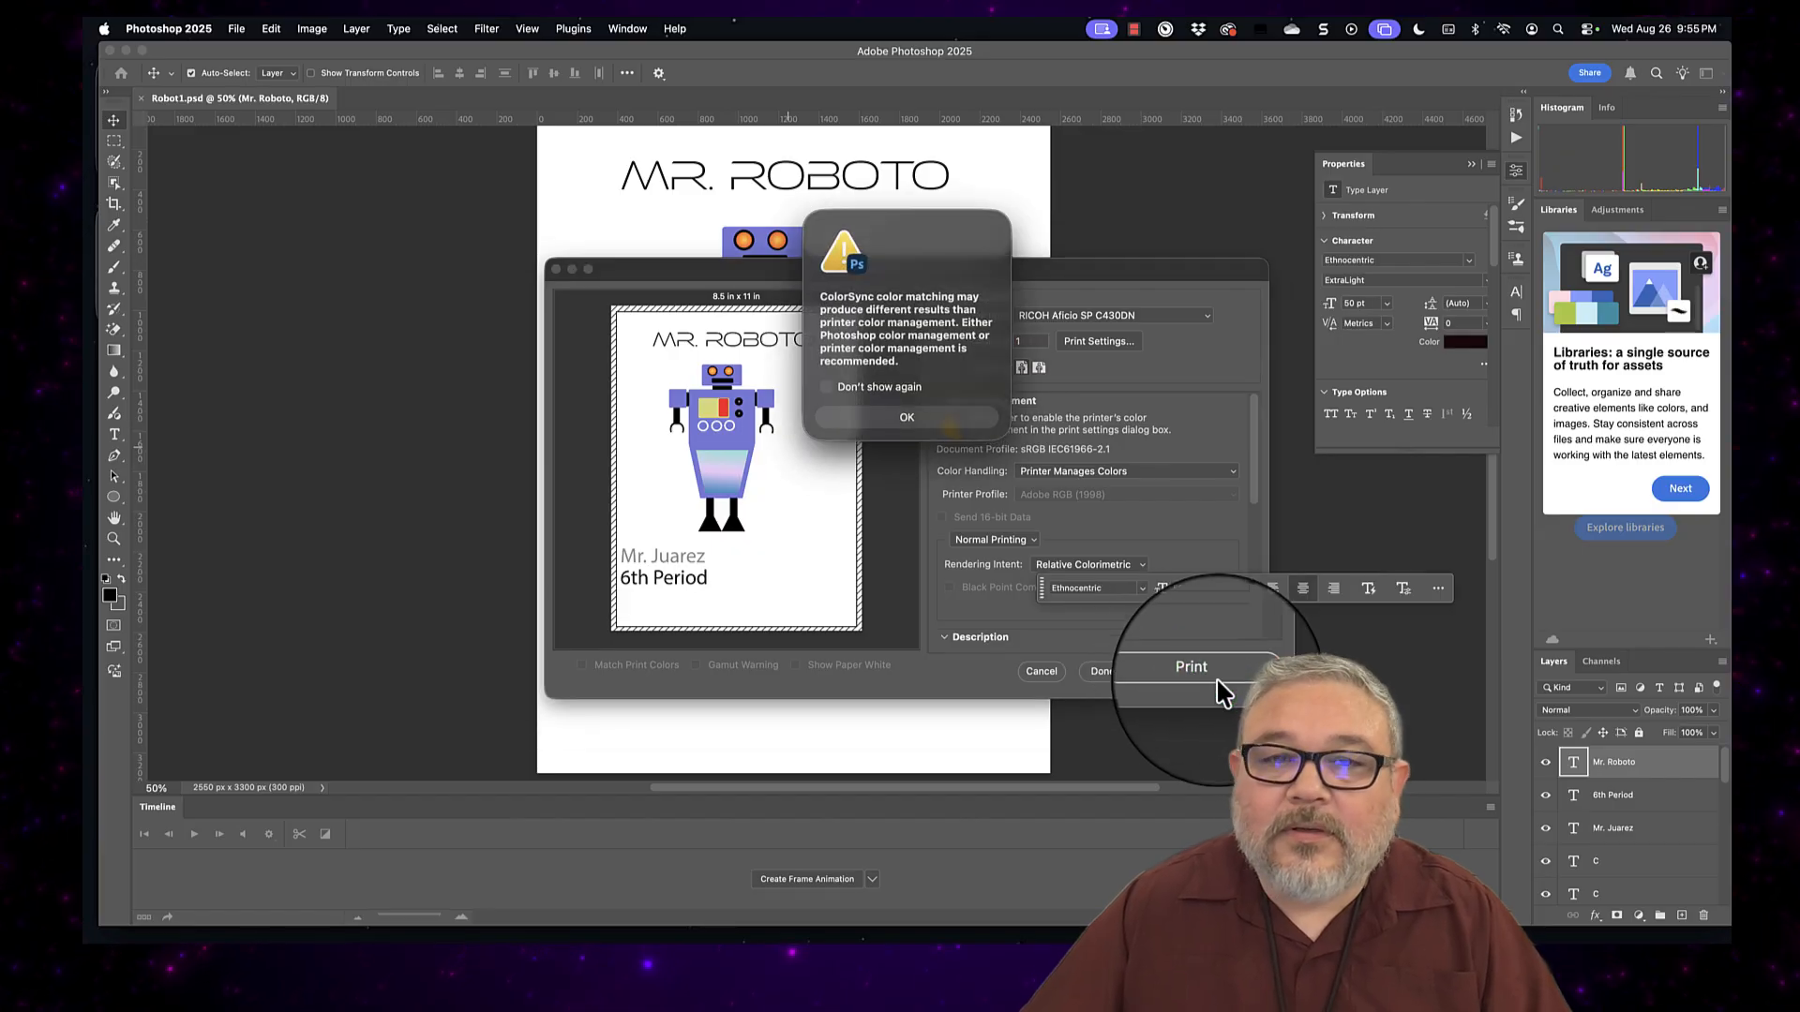
pyautogui.click(904, 419)
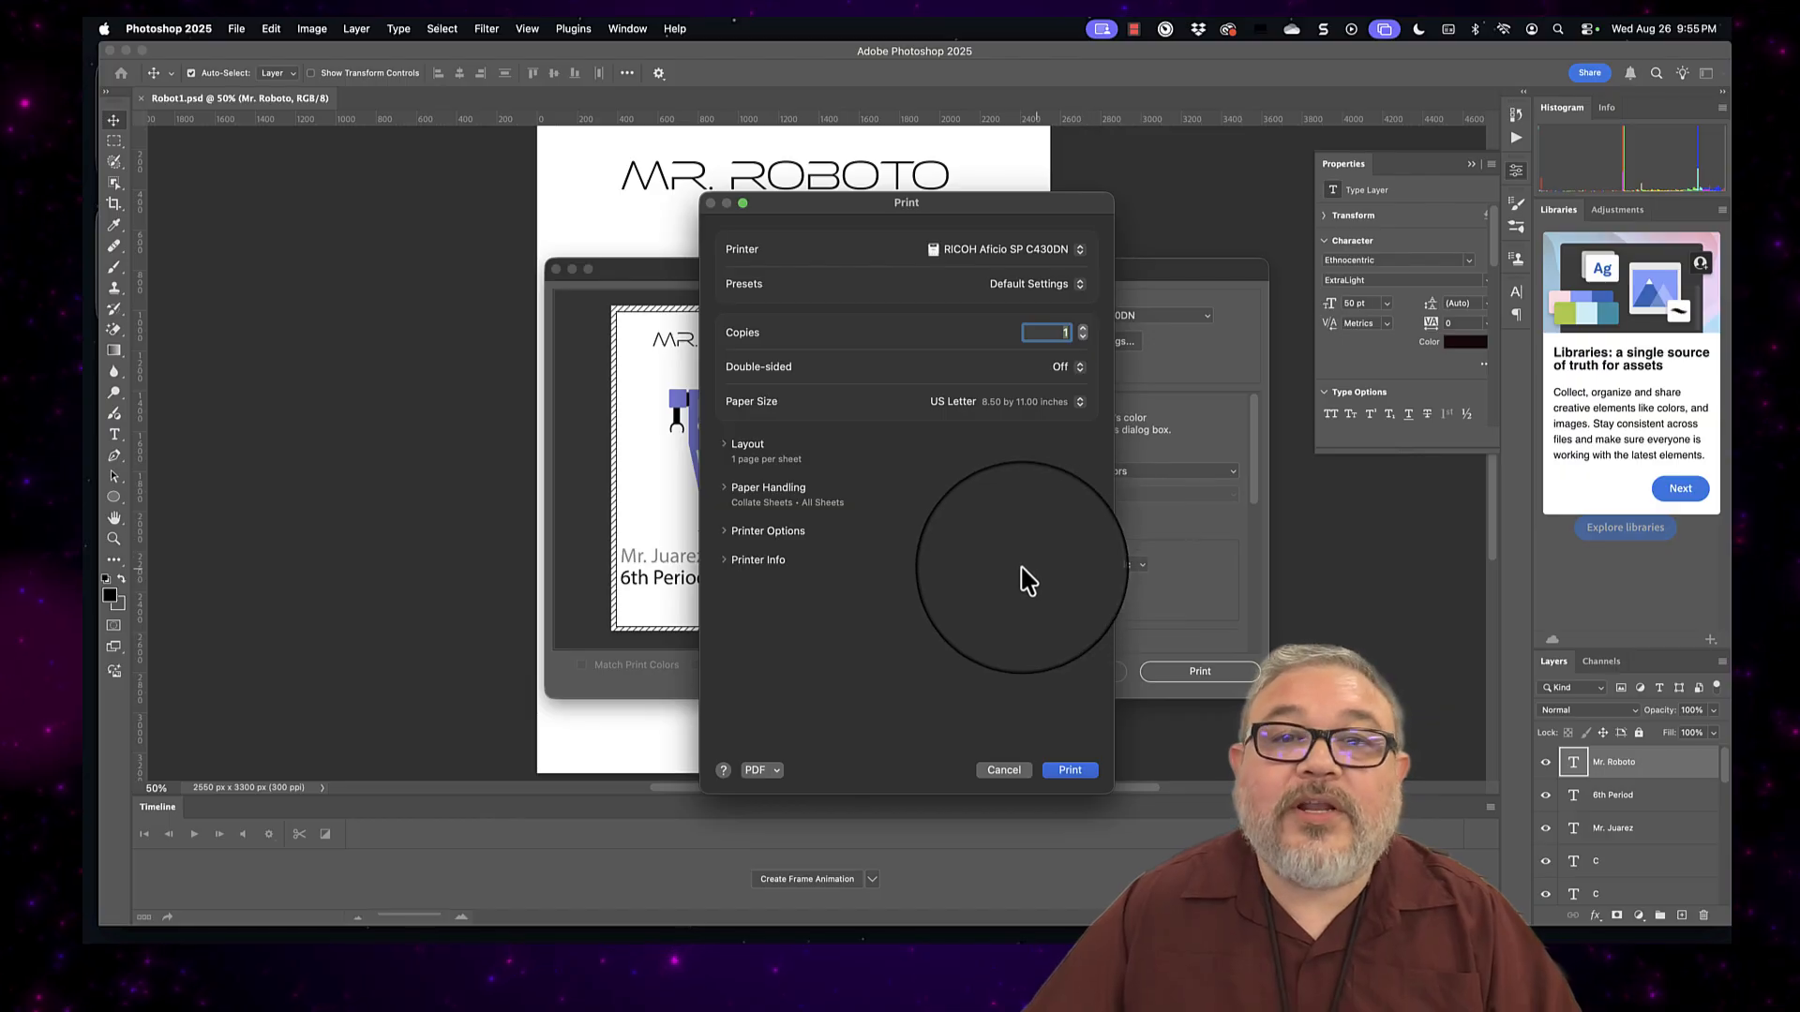
pyautogui.click(1070, 769)
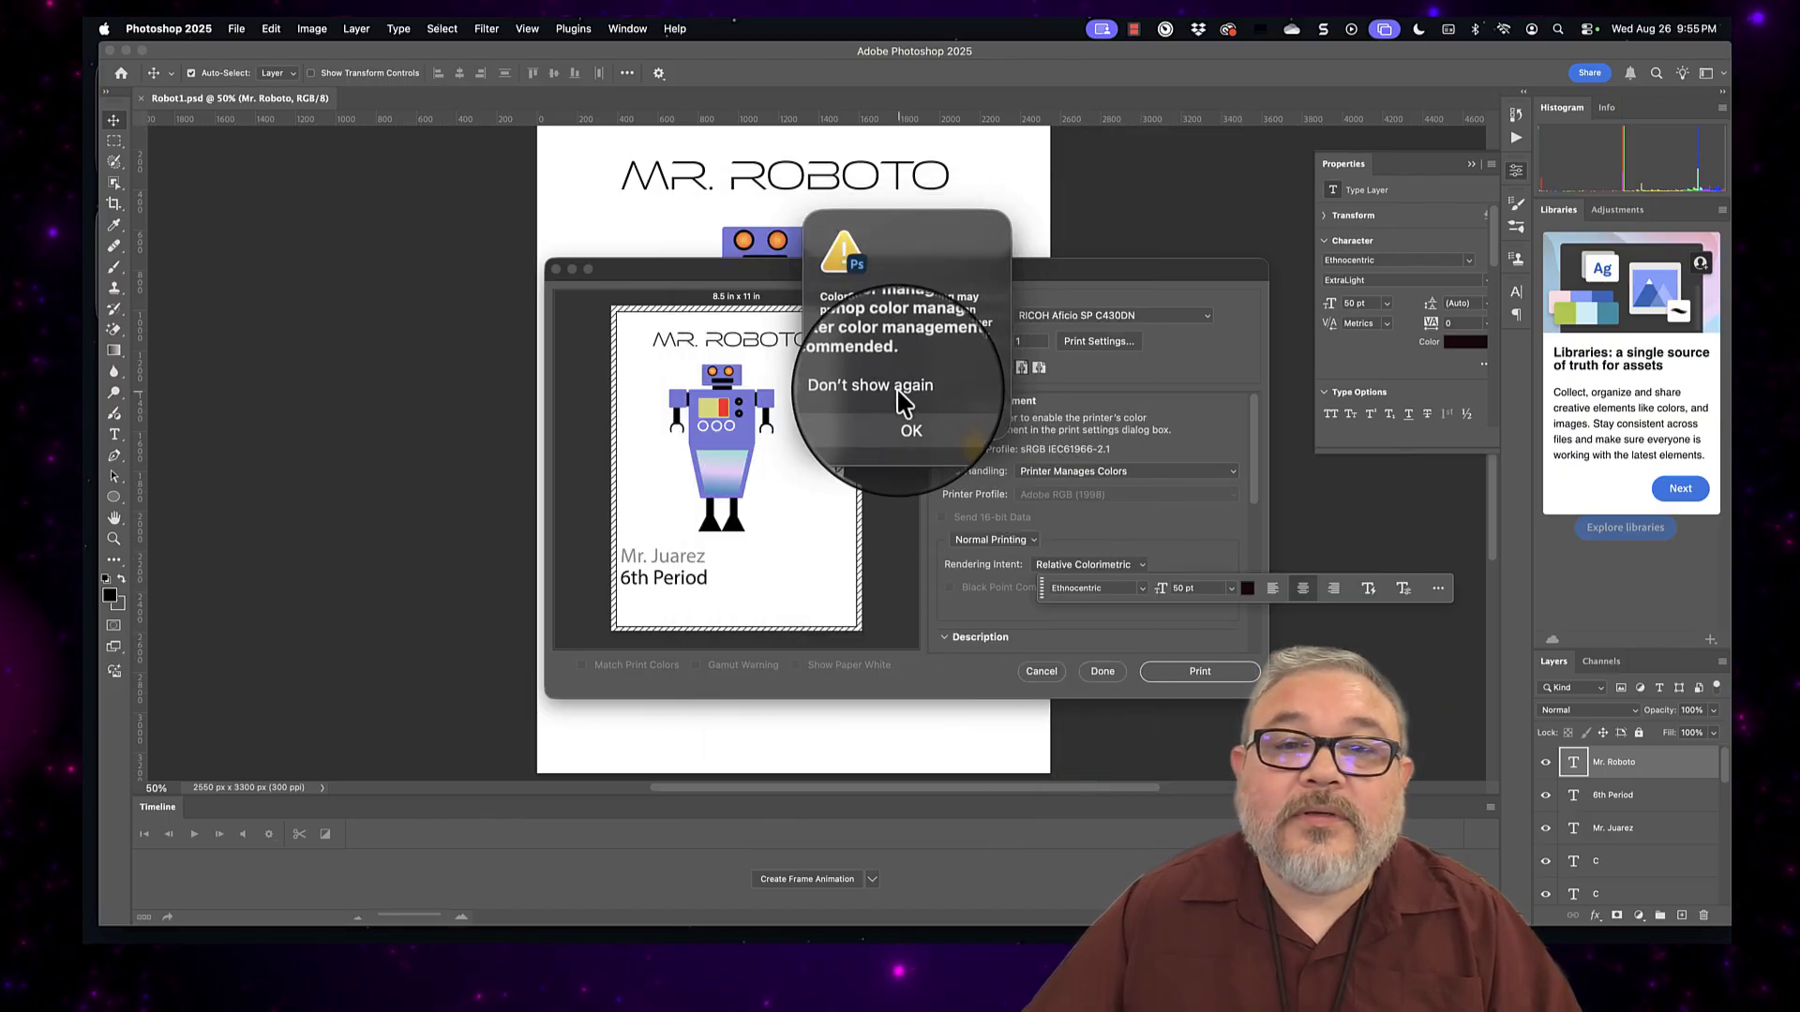
pyautogui.click(898, 388)
pyautogui.click(901, 418)
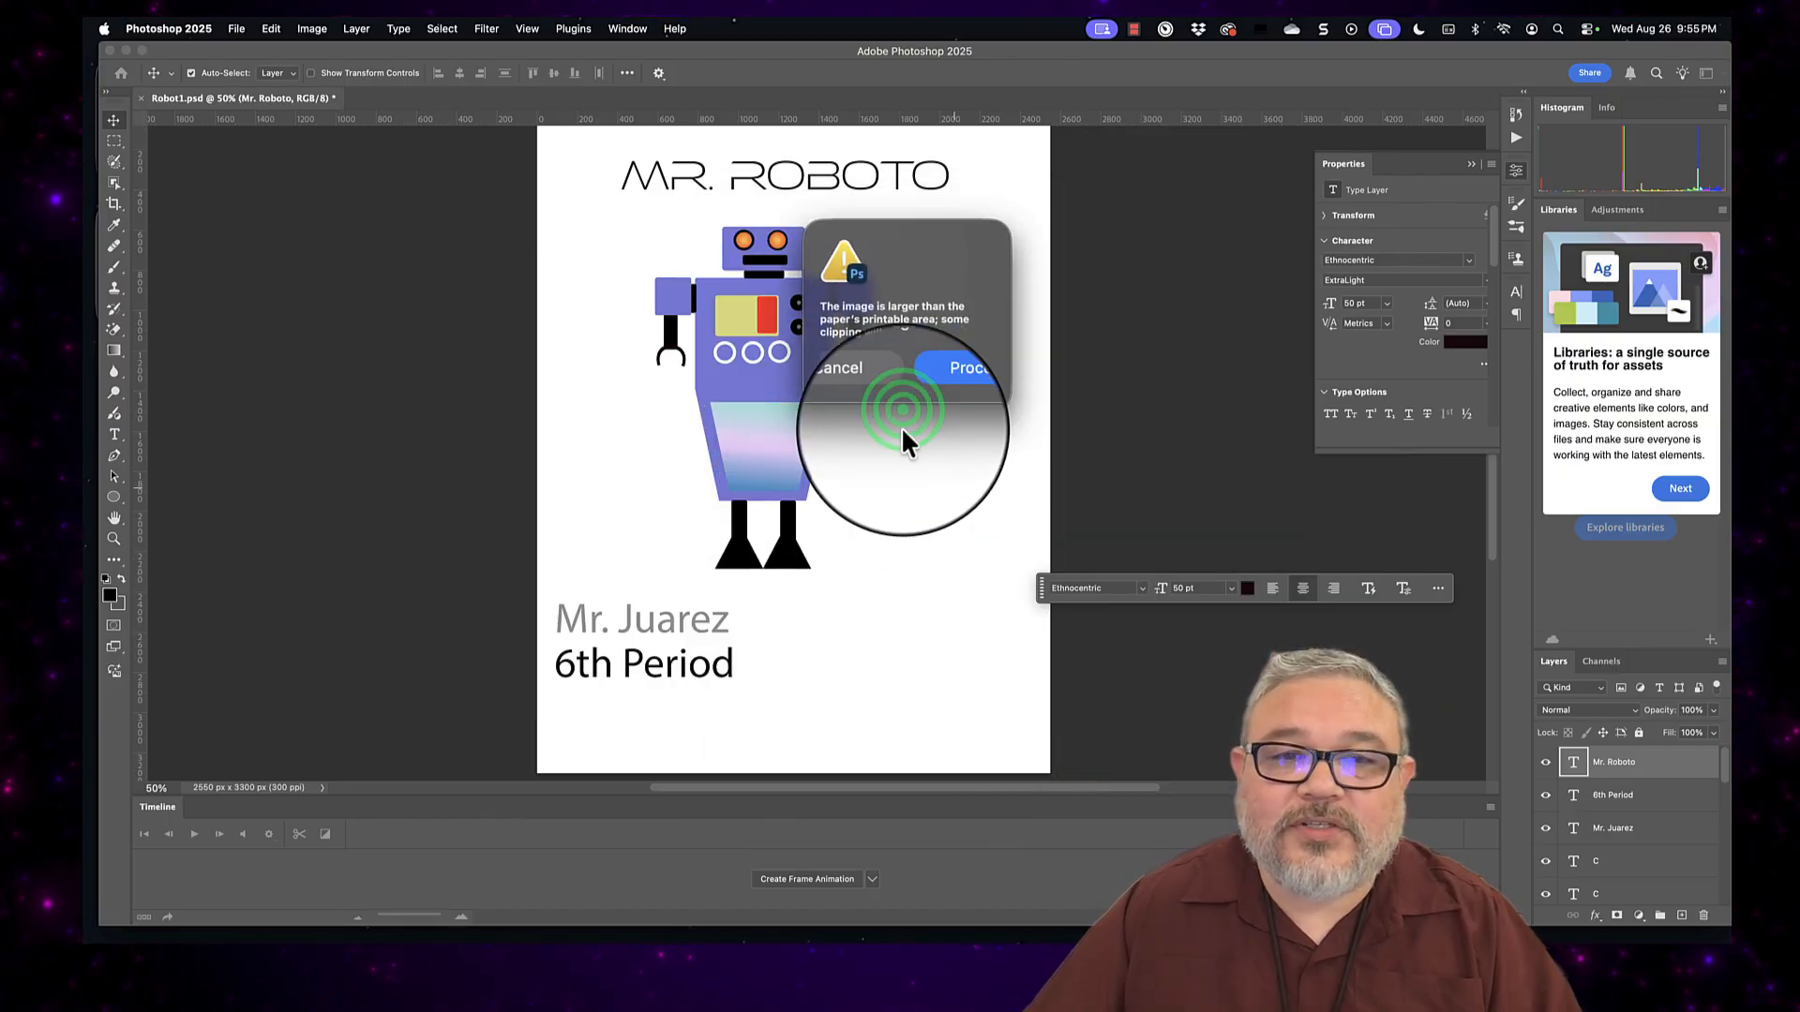
pyautogui.click(940, 388)
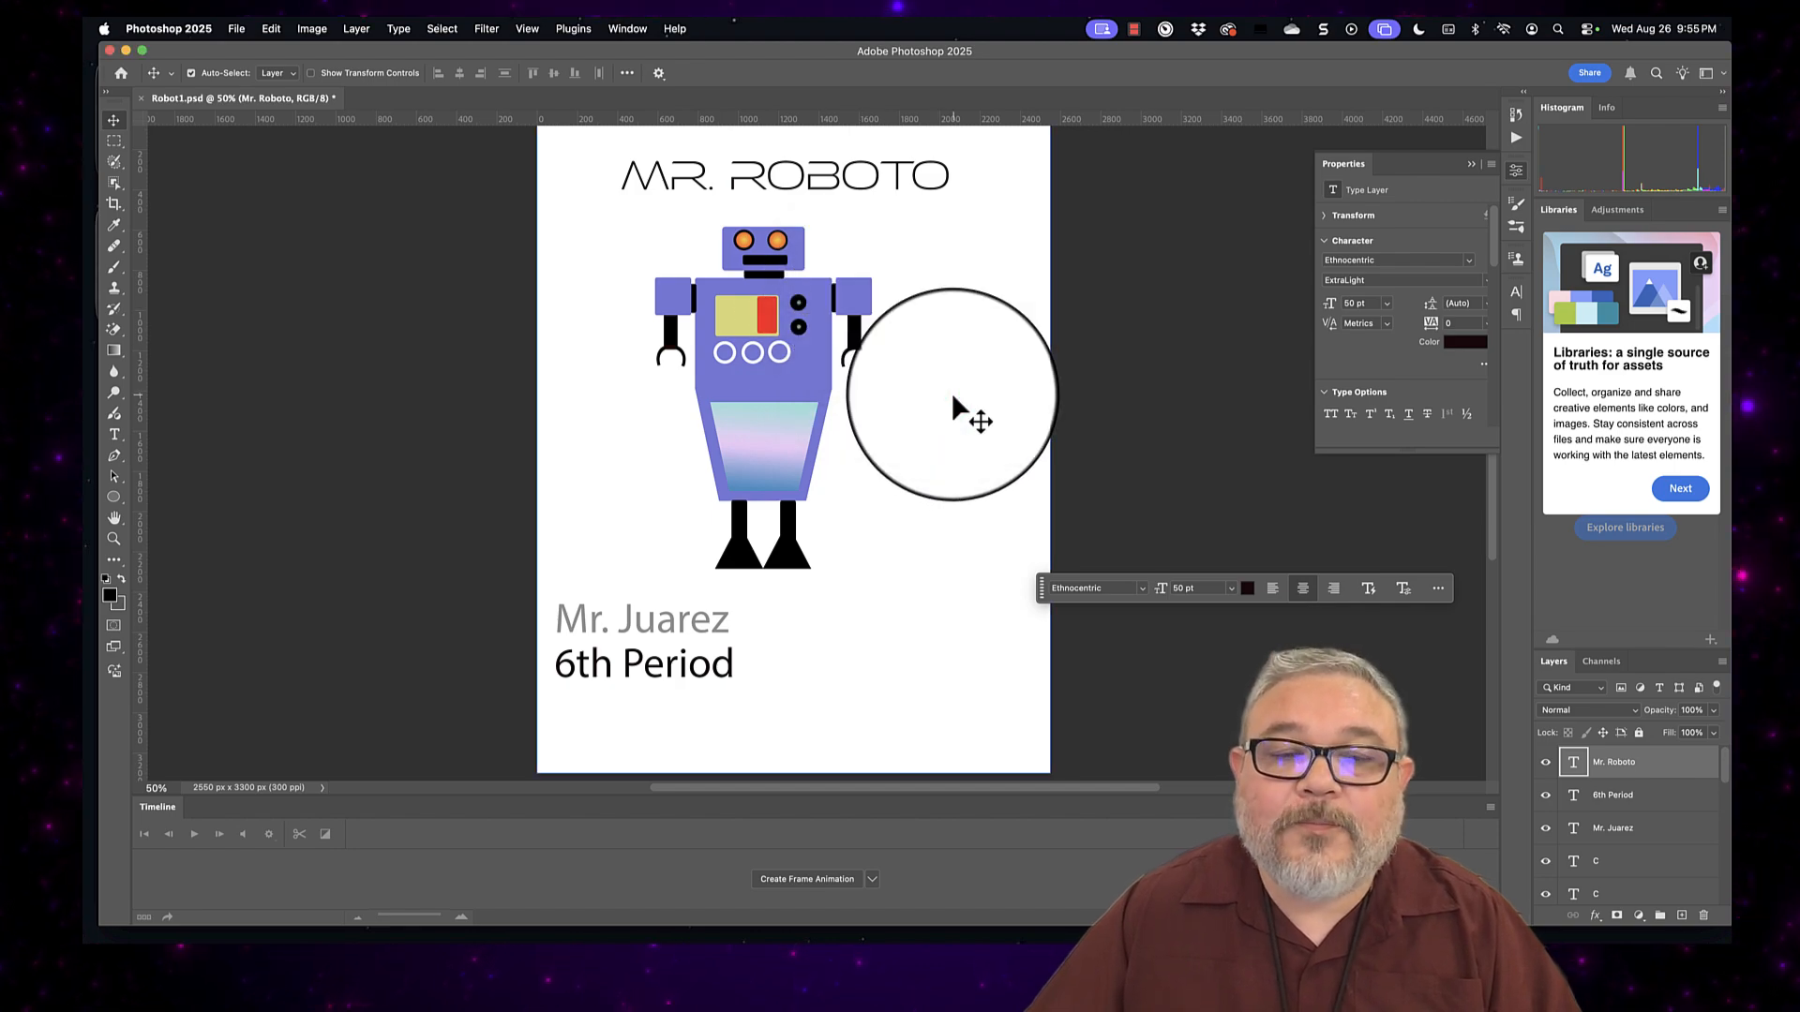